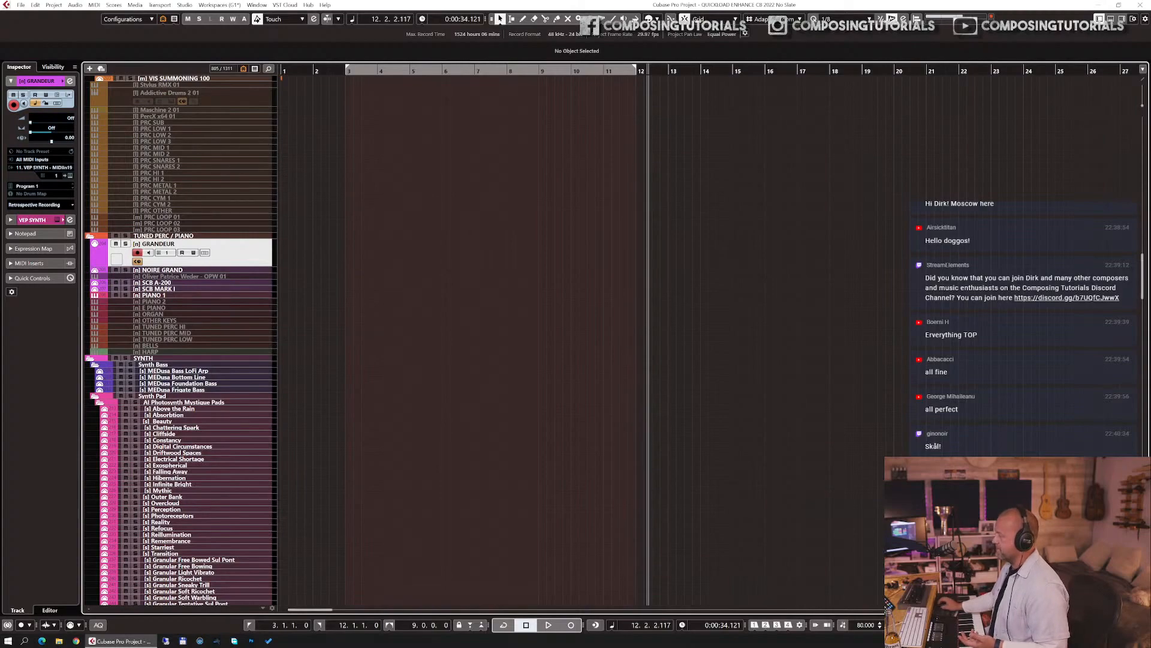
- Show only the [a] string tracks in the track list, and switch to showing only the SAGA percussion tracks
scroll(699, 477, up, 15)
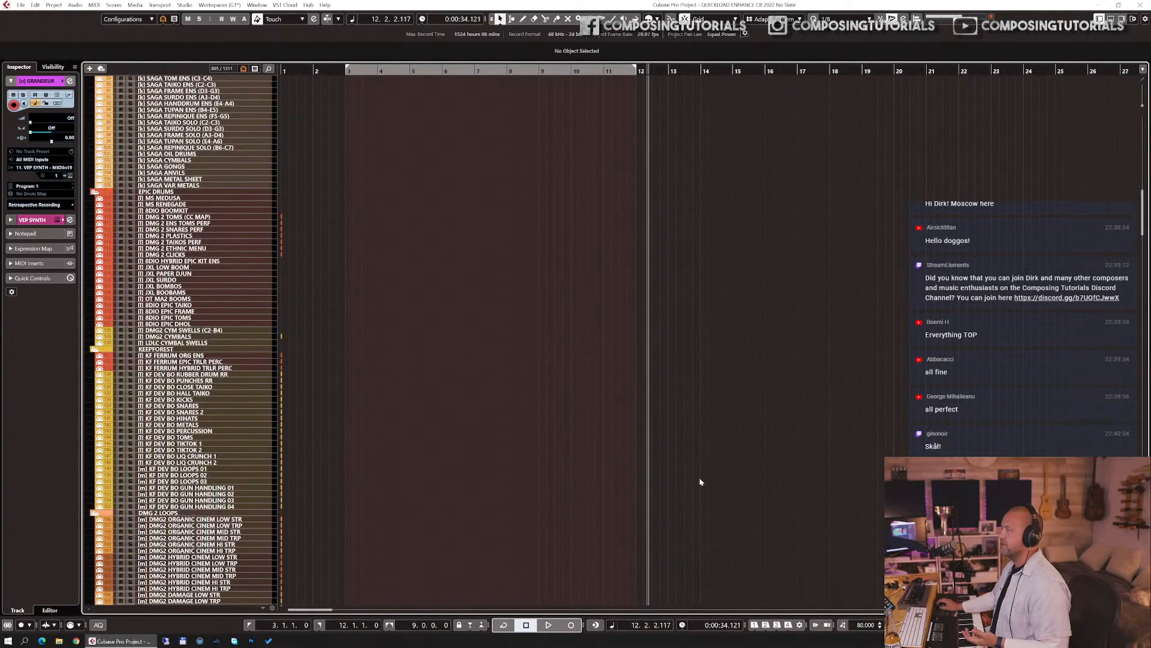
scroll(700, 481, down, 5)
scroll(699, 482, up, 15)
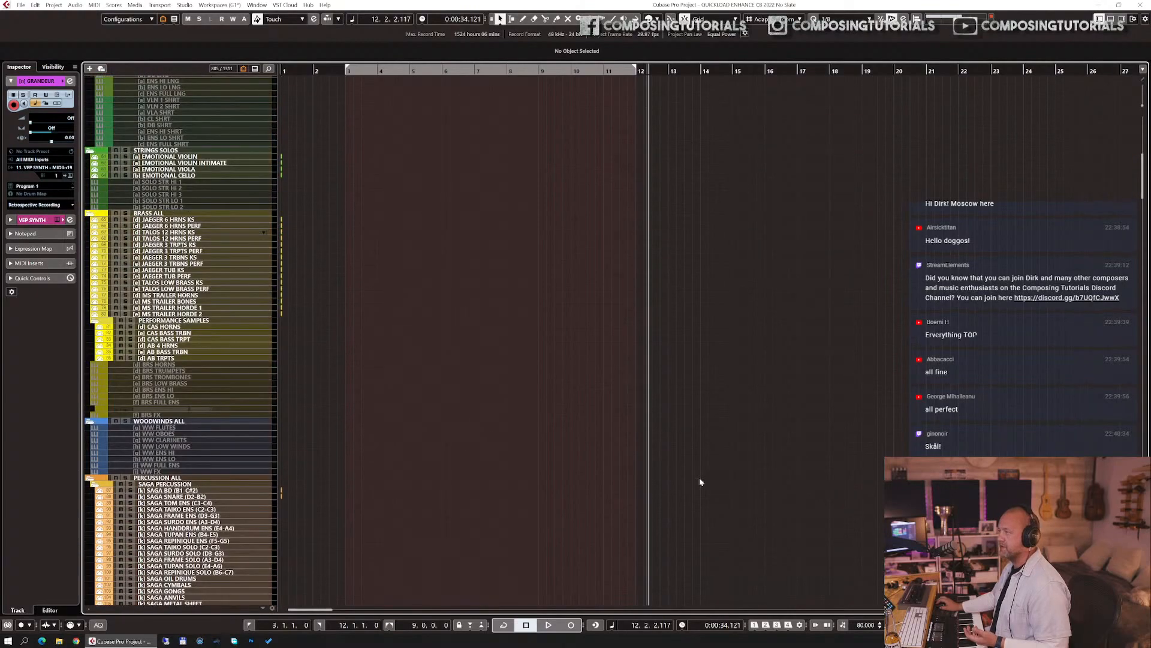
scroll(700, 482, up, 10)
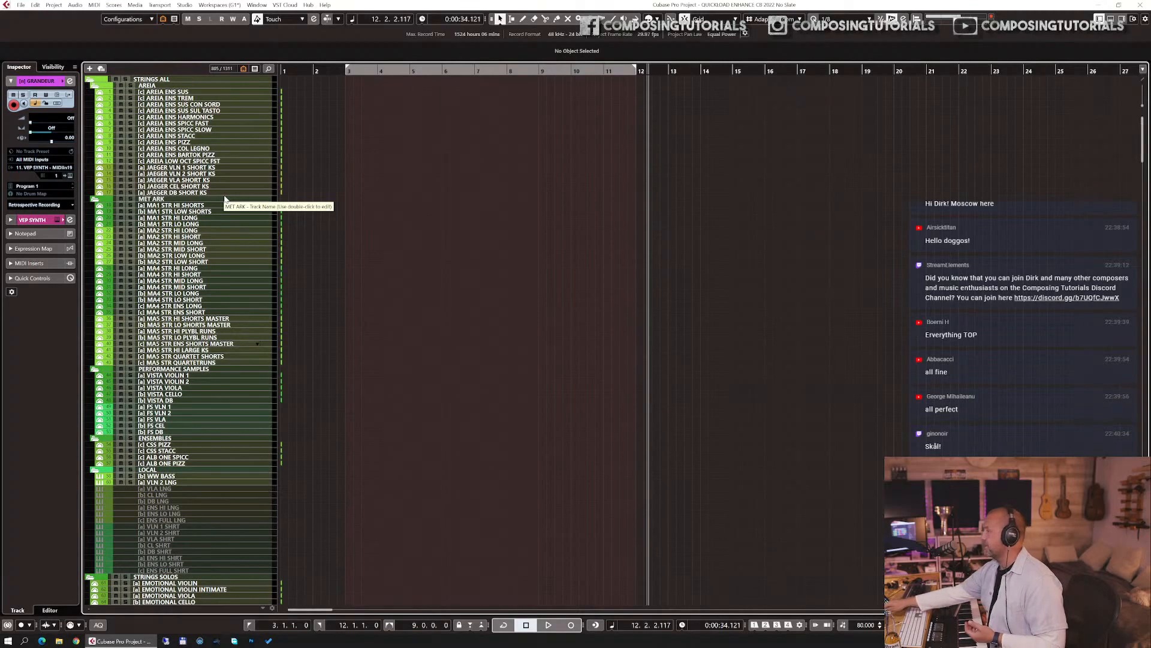
key(alt+1)
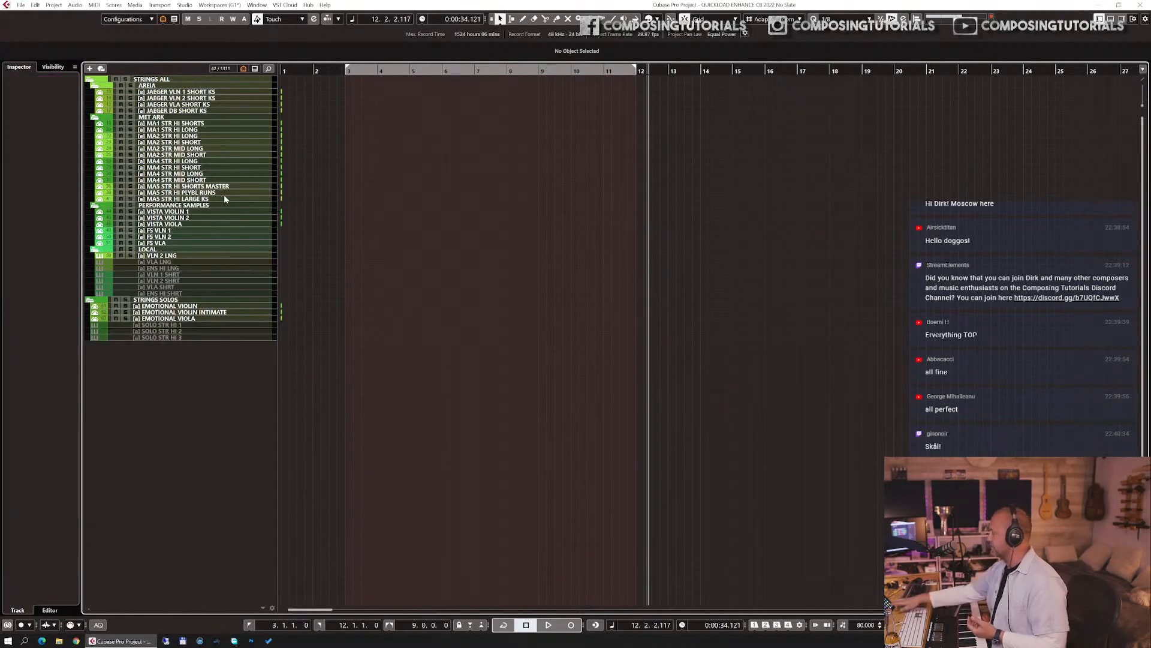
key(alt+2)
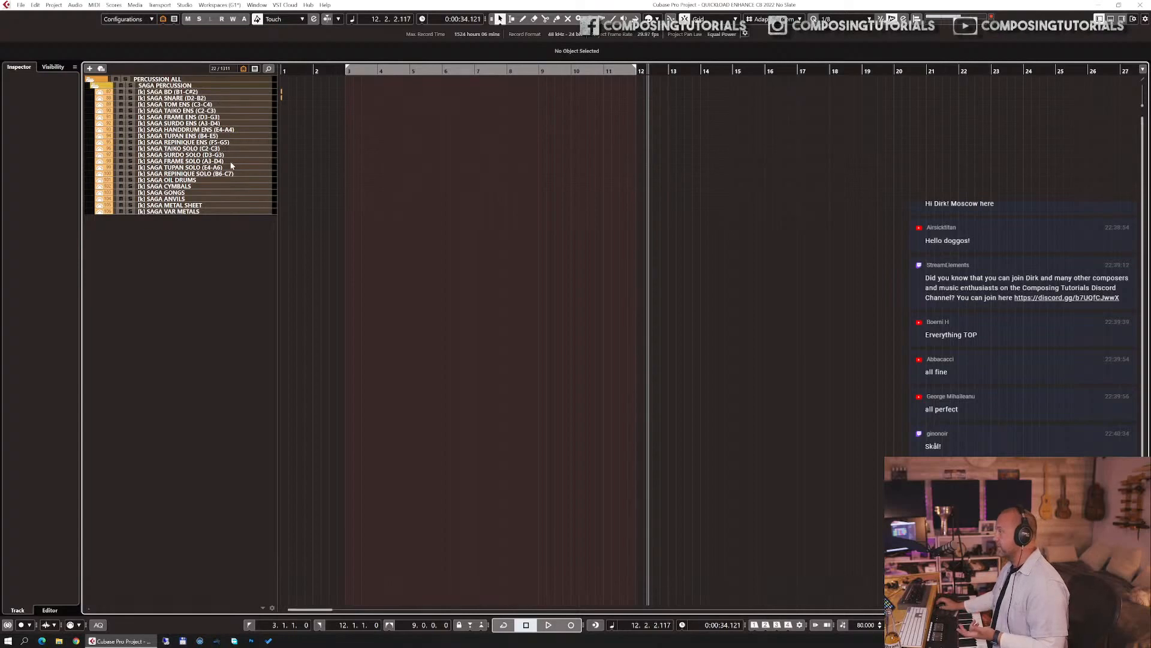
- Show all instrument folders again in collapsed form, and expand them to look through the full track list
key(alt+1)
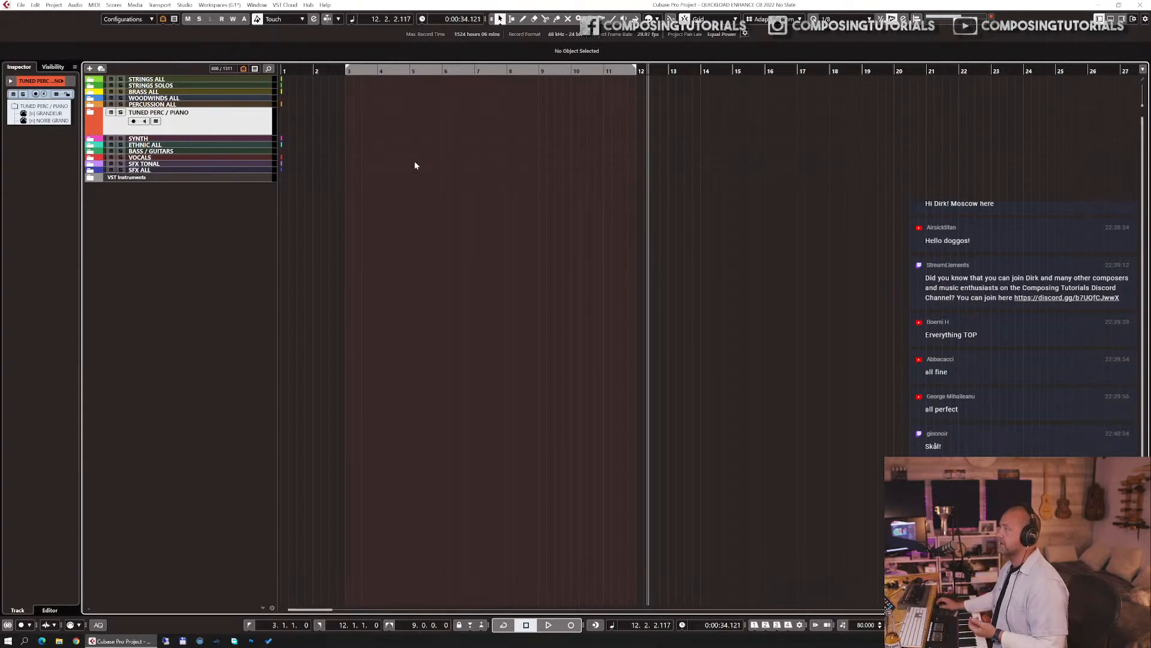
key(alt+2)
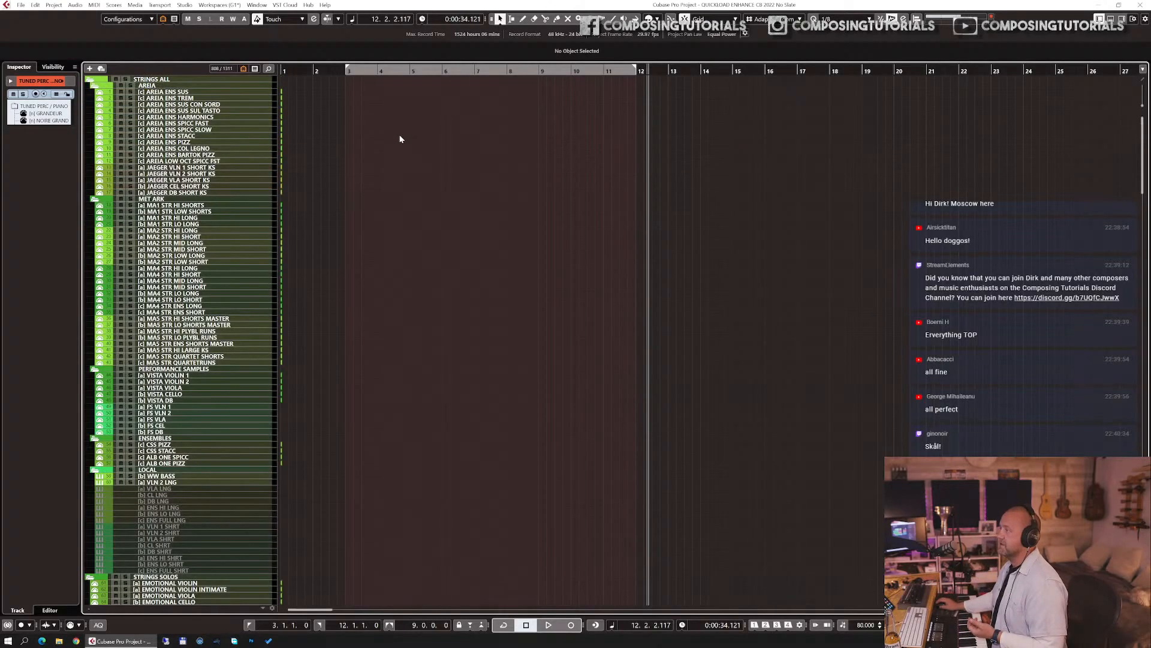
scroll(399, 139, down, 20)
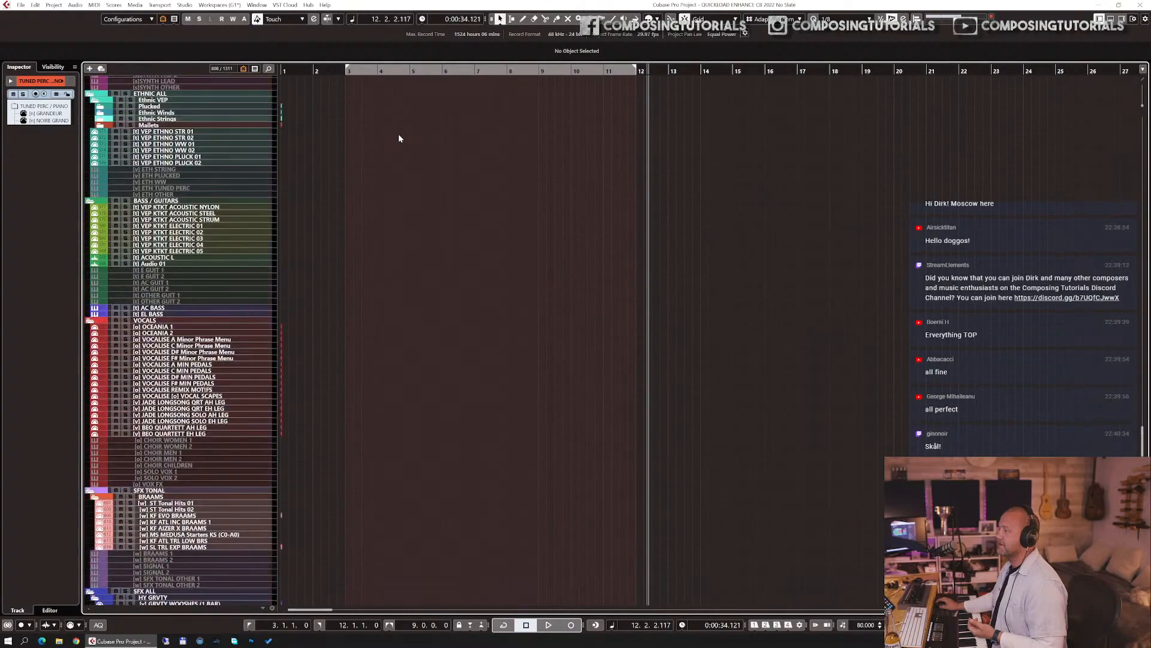
scroll(400, 138, up, 10)
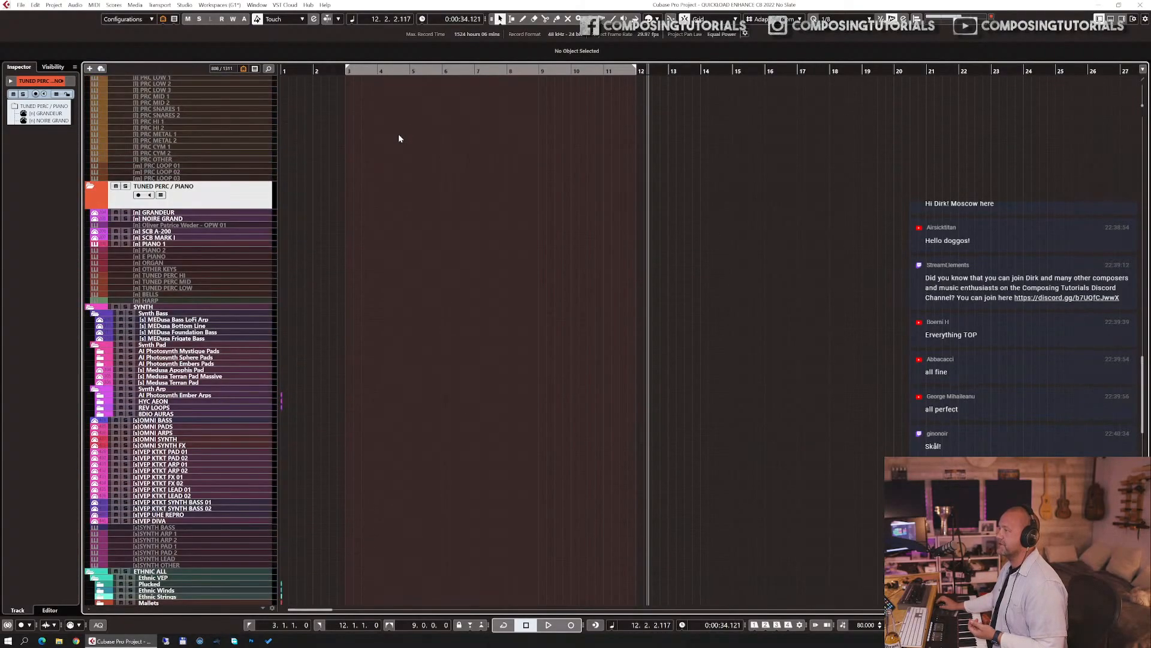
scroll(399, 138, up, 15)
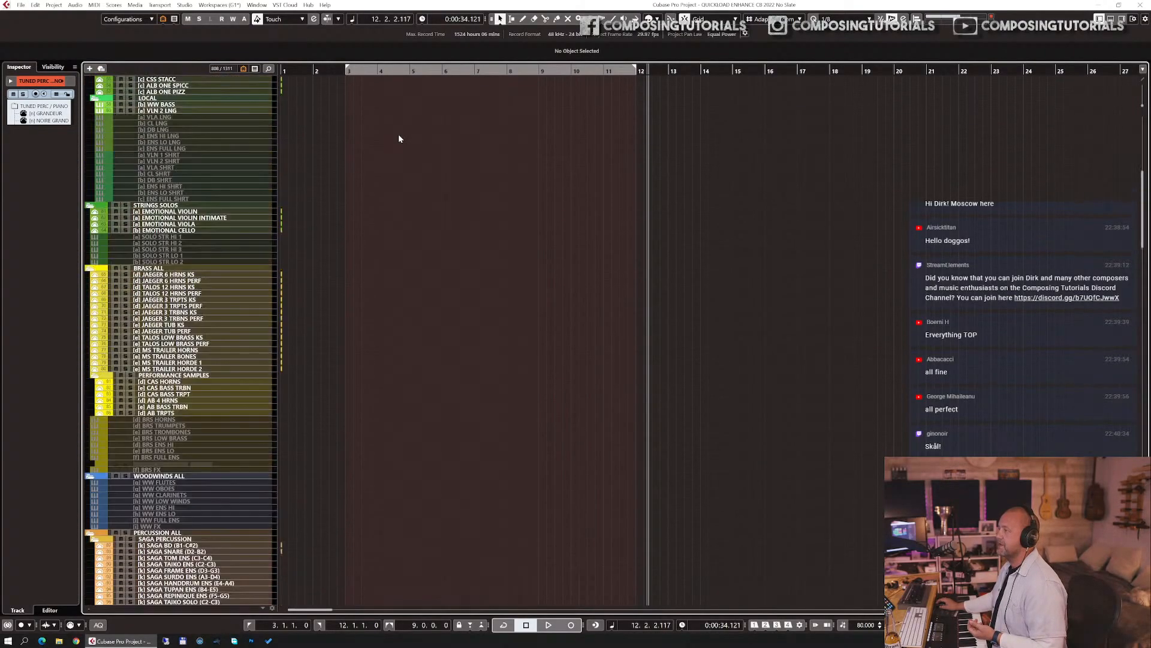
scroll(399, 139, up, 6)
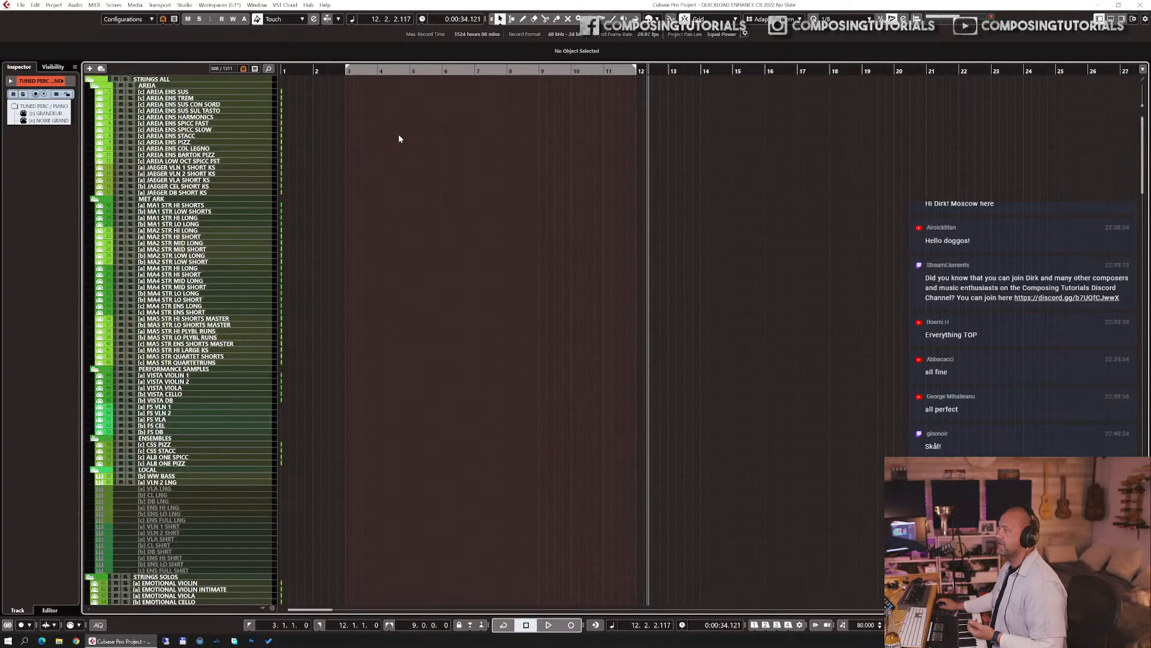
- Examine the full list of tracks in the visibility settings and return to the Inspector
click(53, 67)
scroll(45, 146, down, 20)
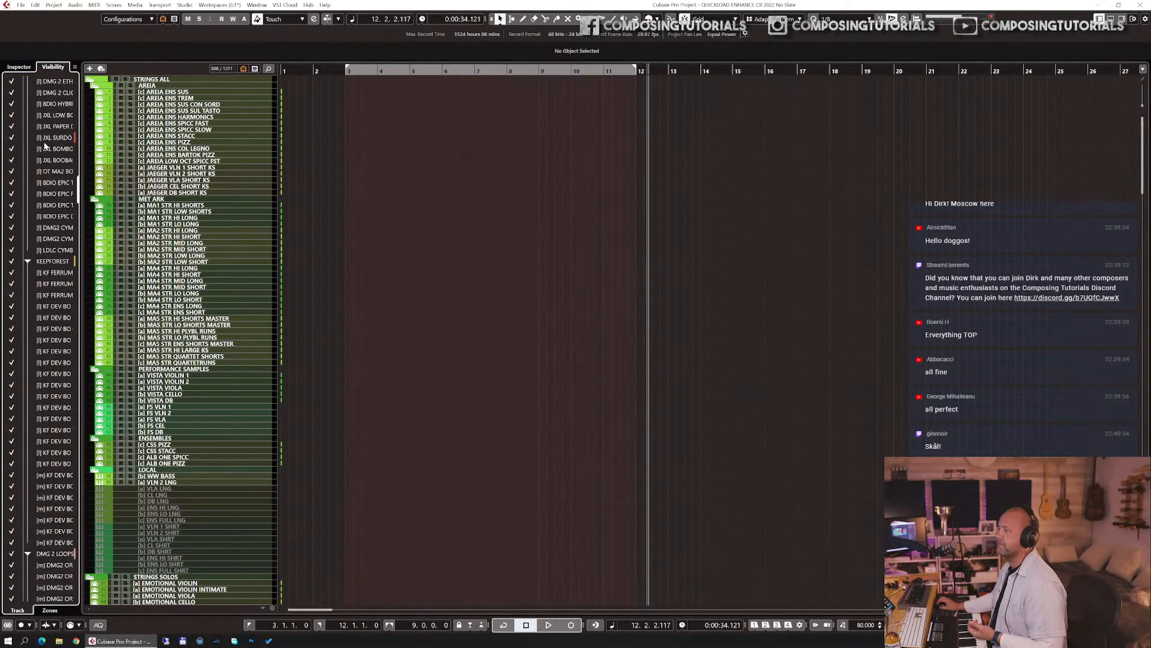
scroll(45, 145, up, 6)
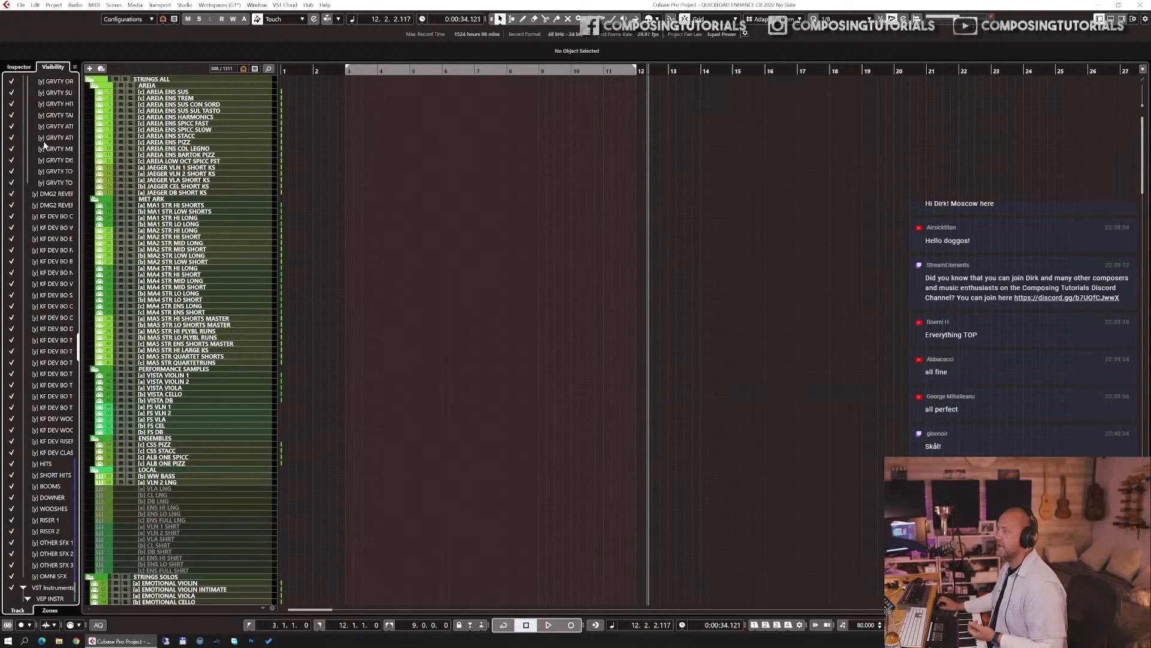
scroll(44, 146, up, 15)
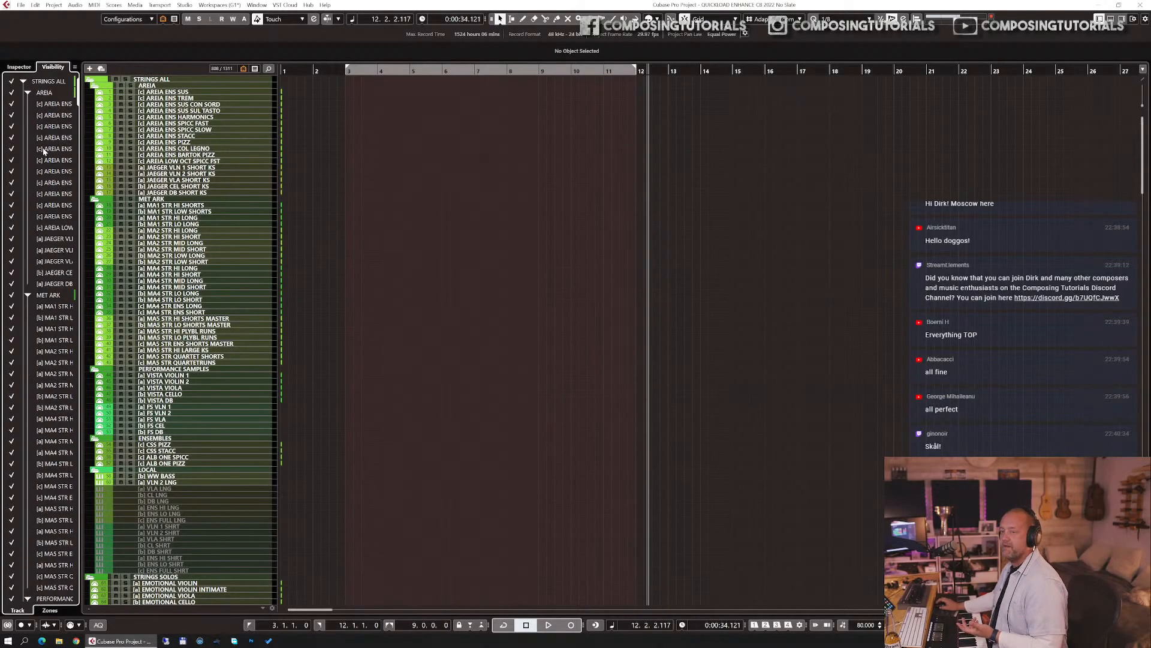
click(19, 66)
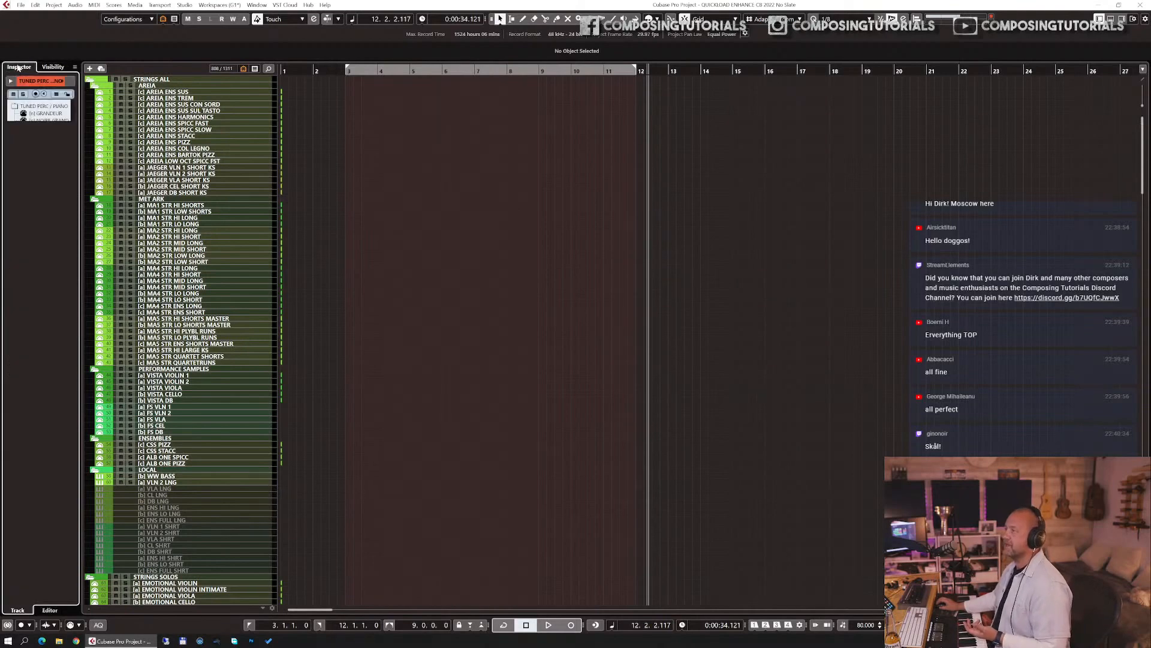
- Select the AREIA folder and search the project's tracks for "piano"
click(158, 87)
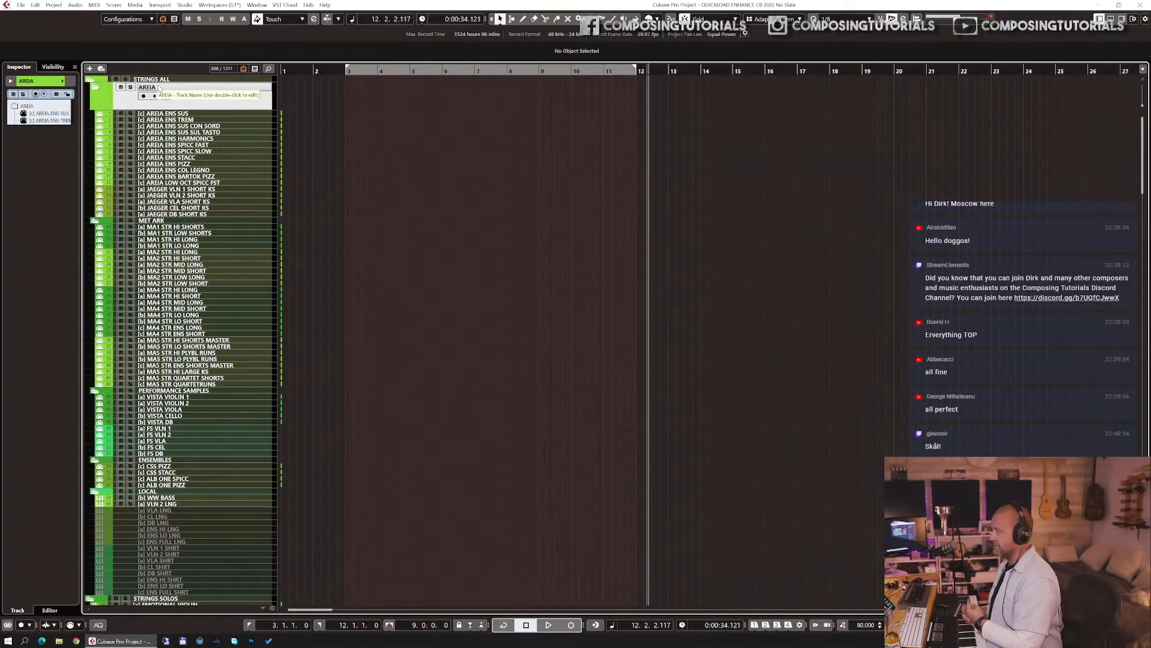
key(ctrl+f)
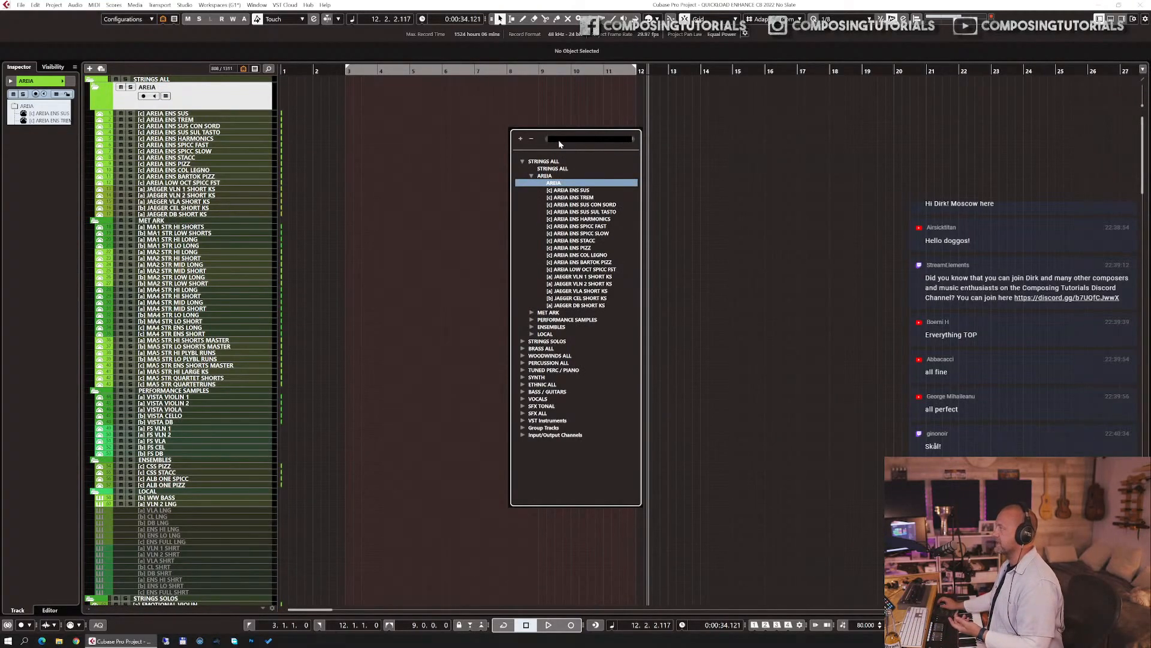
text(piano)
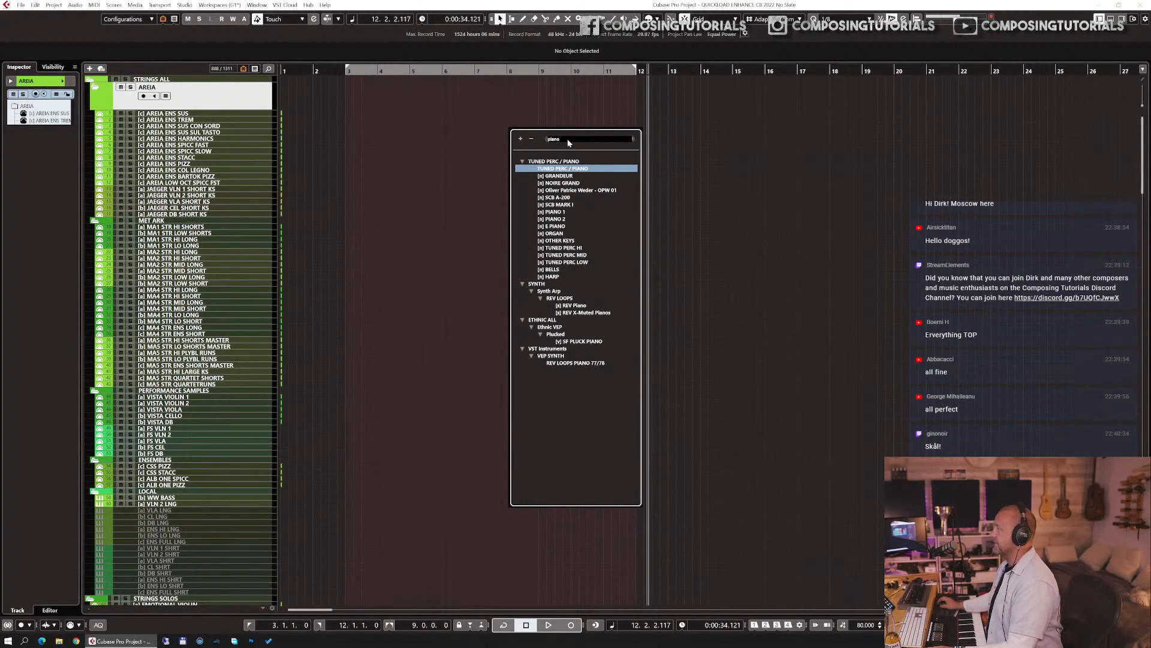
- Replace the track search with "noire" and select the NOIRE GRAND track under TUNED PERC / PIANO
key(BackSpace)
key(BackSpace)
key(BackSpace)
key(BackSpace)
key(BackSpace)
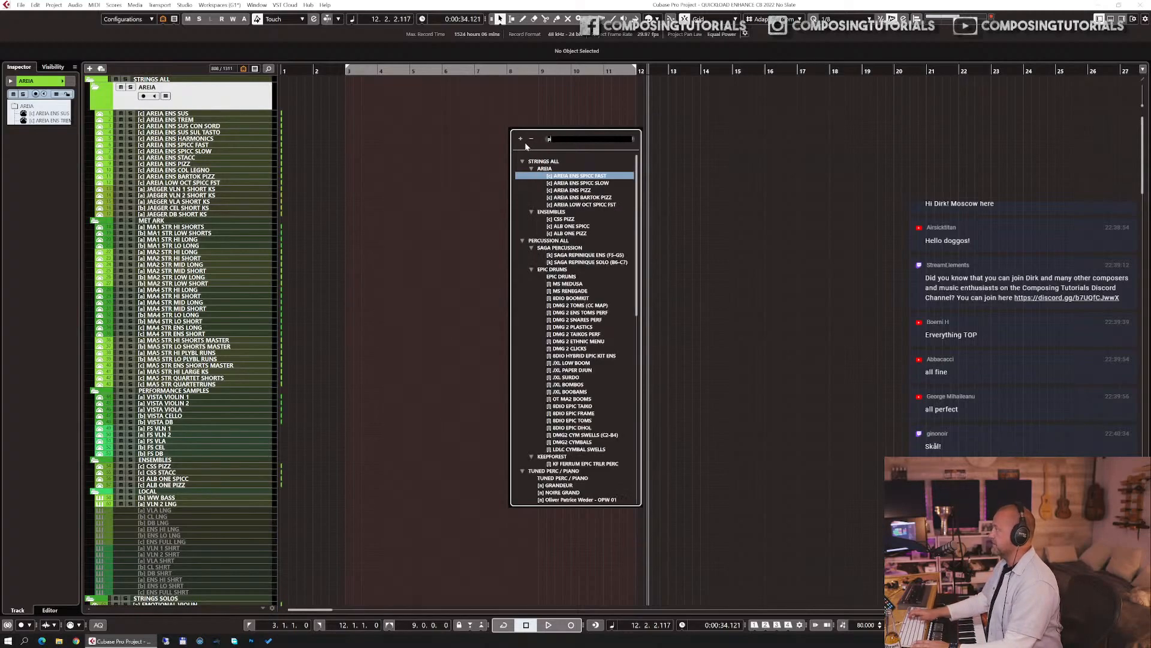
text(noire)
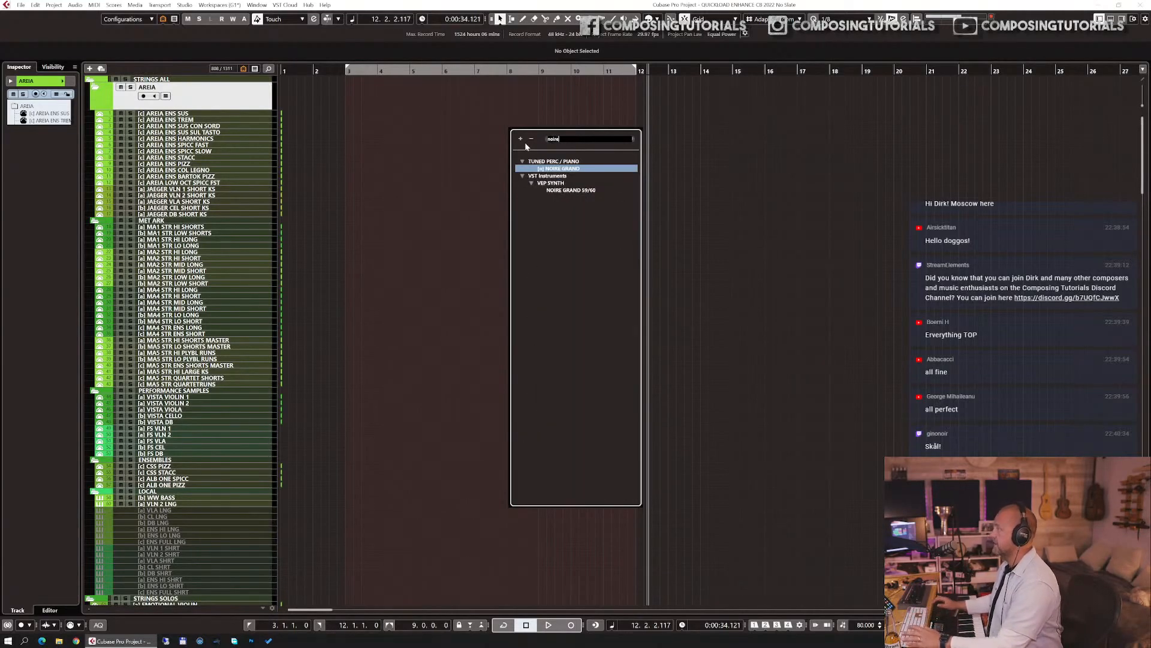
click(536, 169)
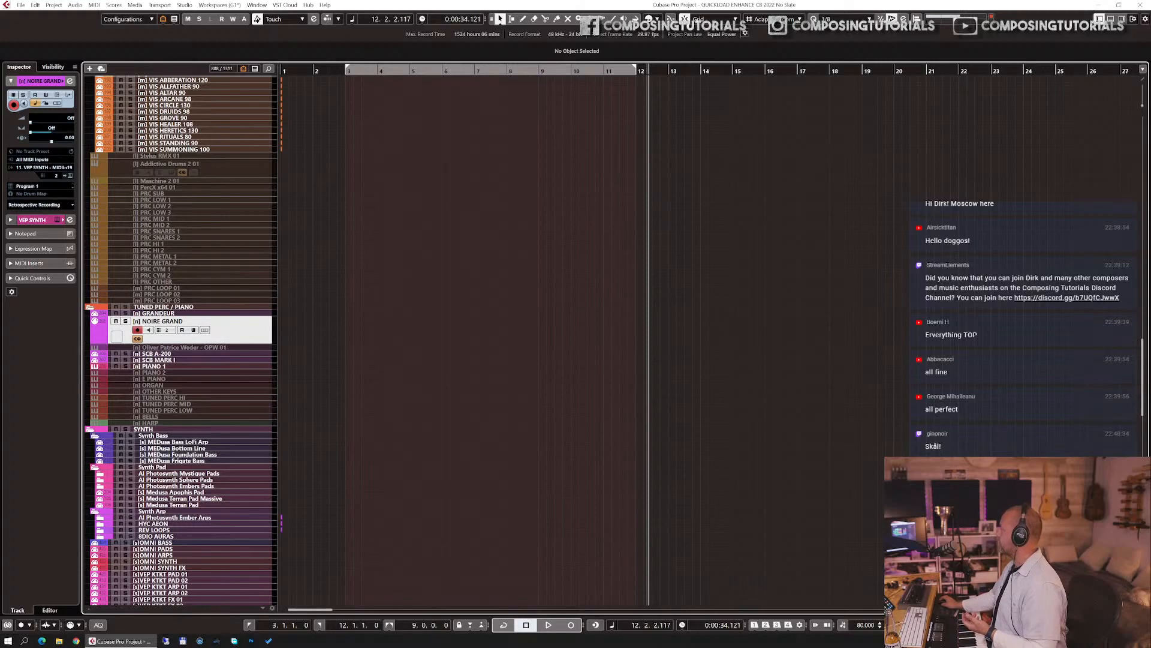
- Switch to Stream Deck, inspect the Hotkey and Text actions inside the STRINGS multi action, and minimise the window
drag(567, 1, 461, 130)
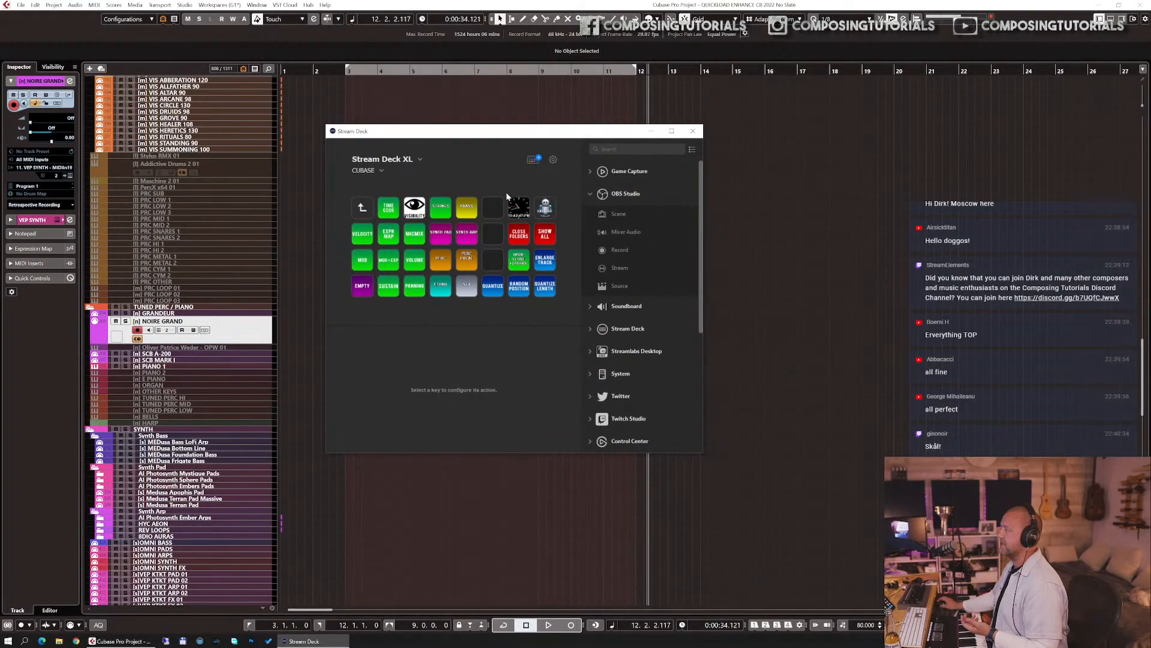
click(443, 214)
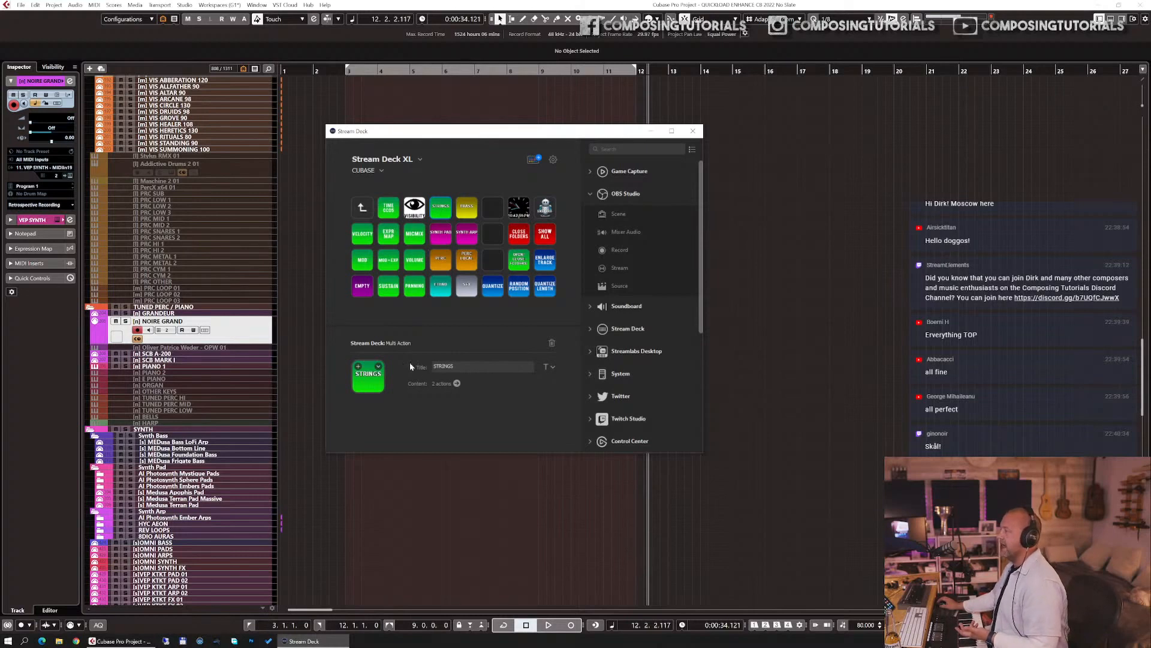
click(457, 384)
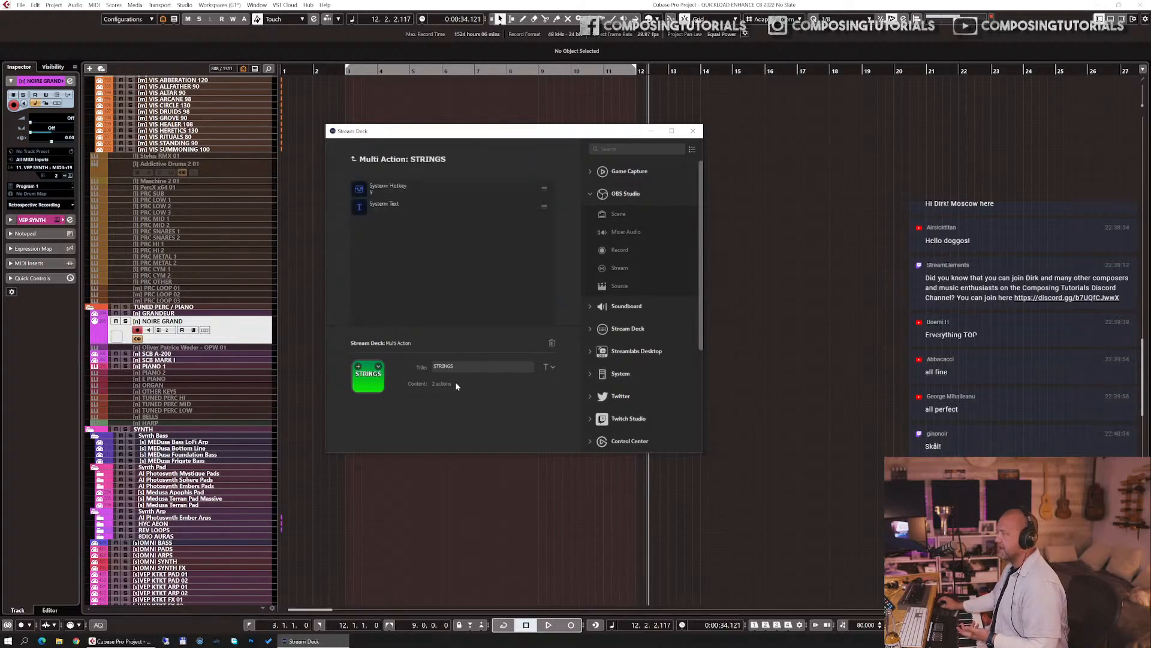
click(397, 188)
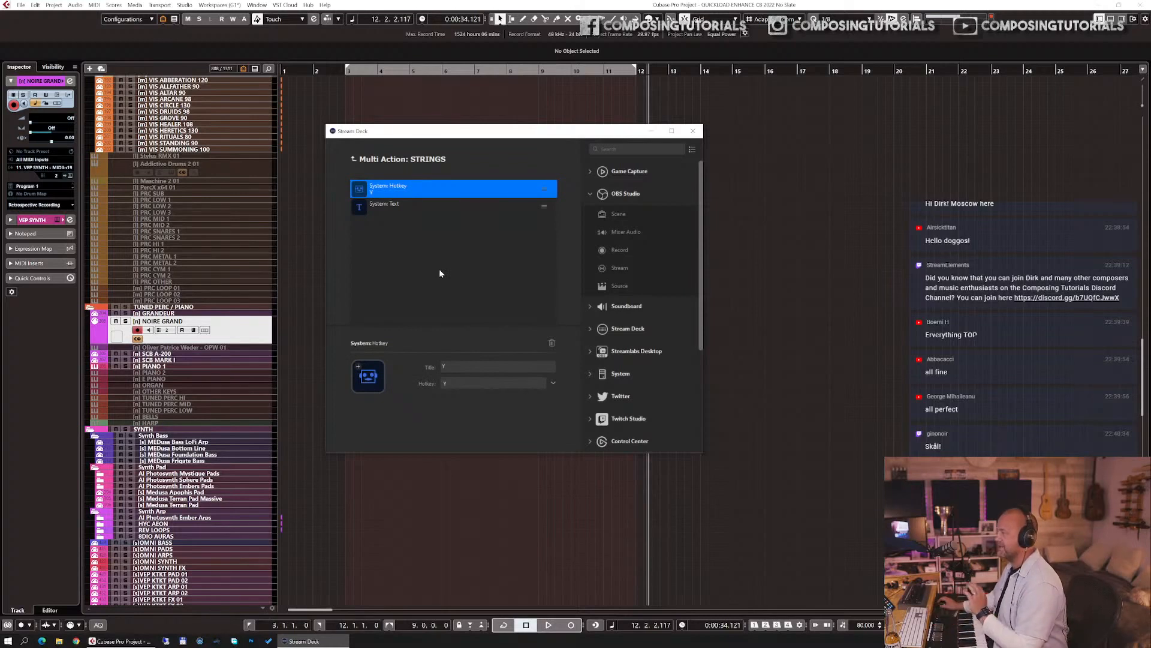
click(387, 207)
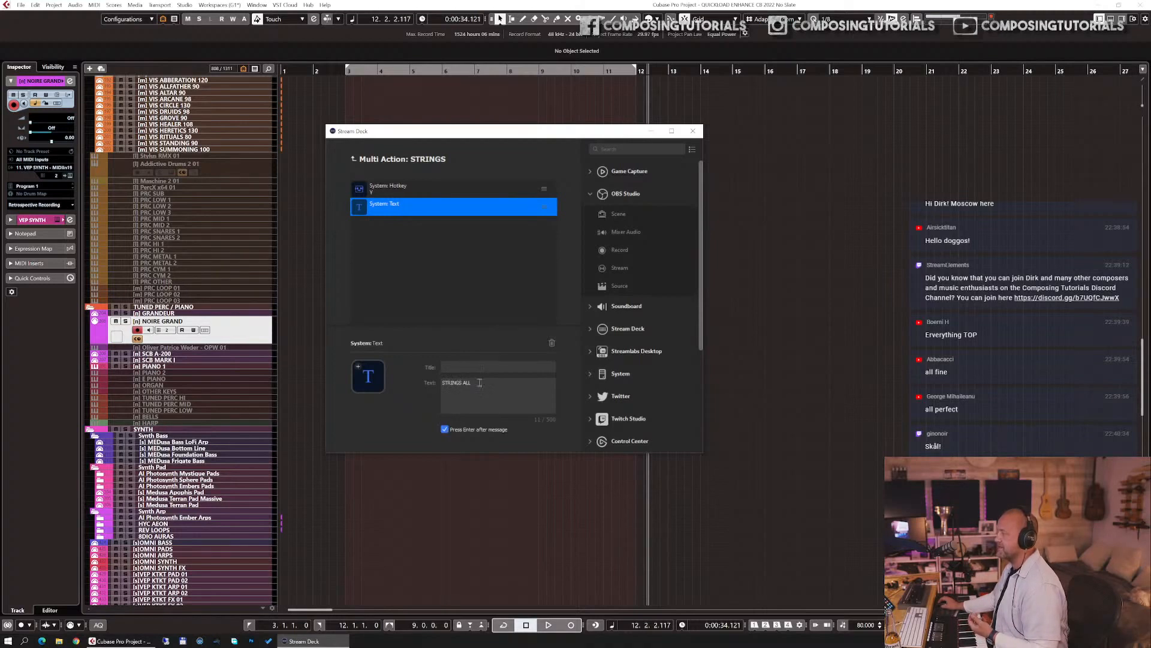
click(353, 159)
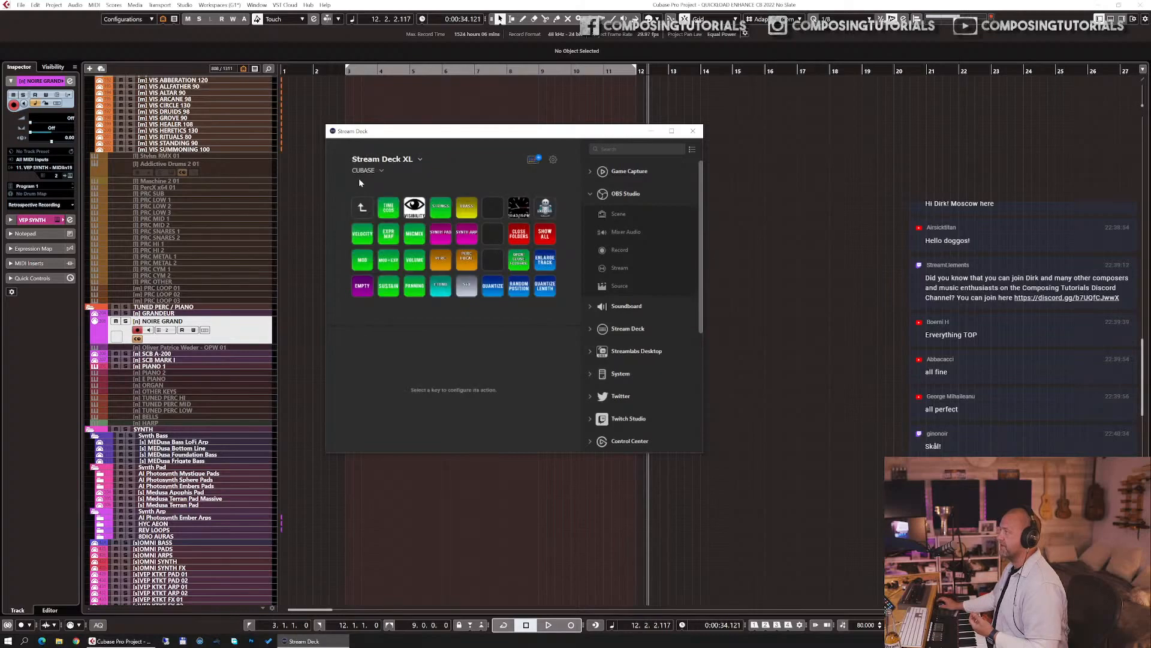
click(652, 130)
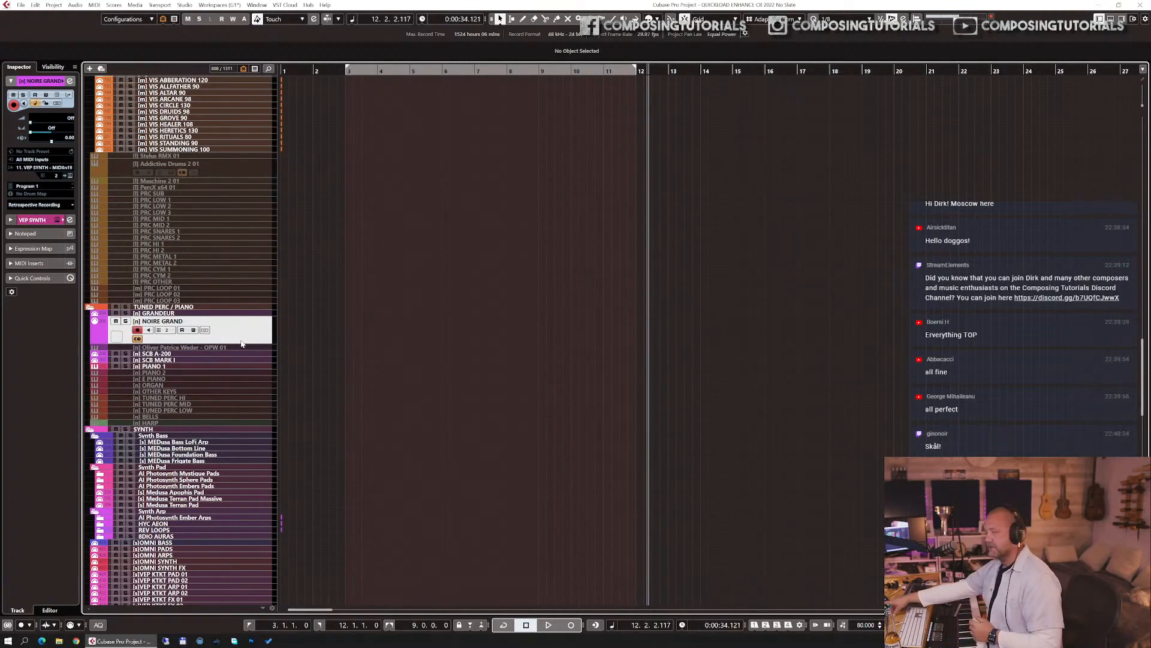
- Jump to the STRINGS ALL folder, and find and select the Synth Arp folder by its name
key(Home)
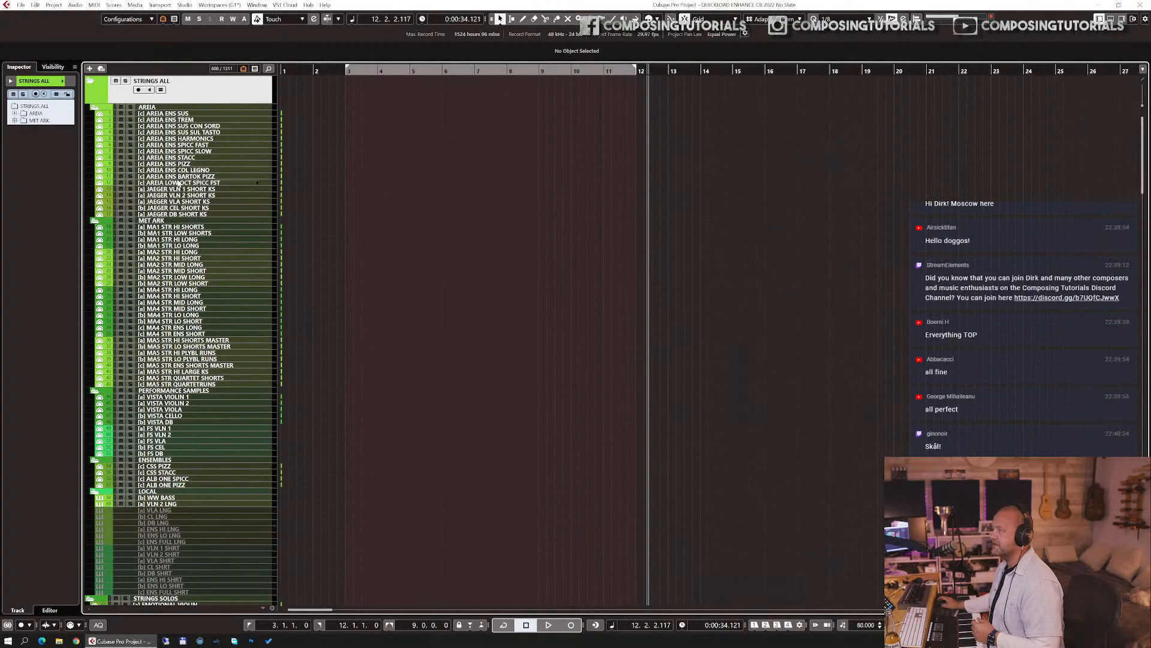
key(ctrl+f)
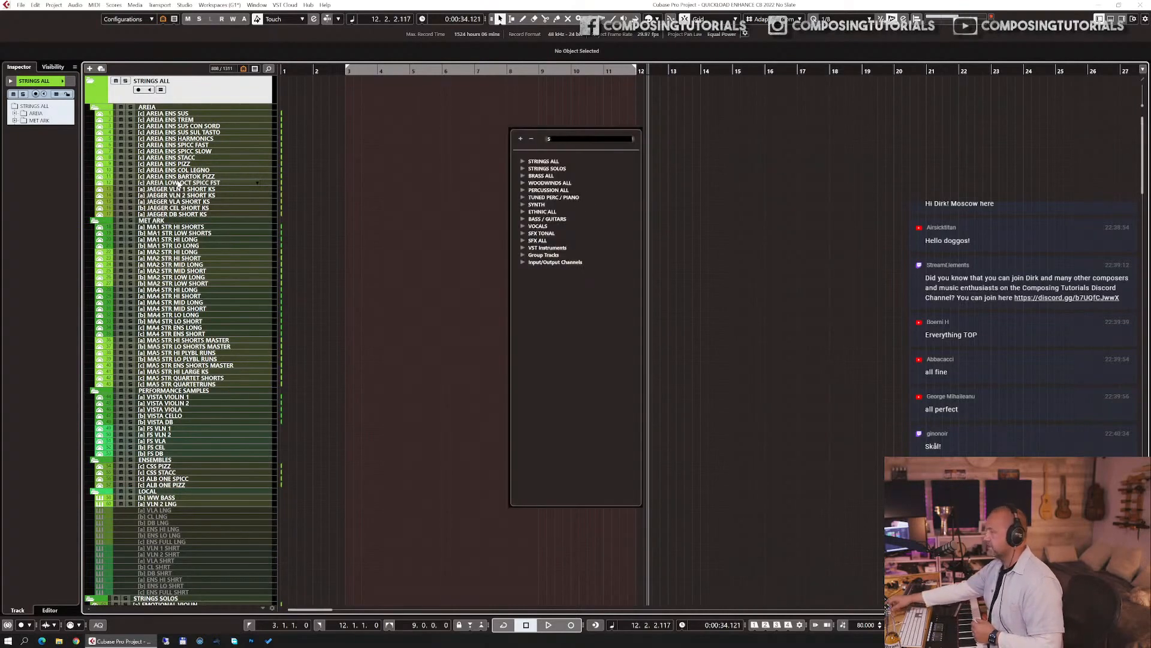
text(Synth Arp)
key(Return)
- Expand the 8DIO AURAS and REV LOOPS folders under Synth Arp, and open and collapse HYC AEON
scroll(104, 261, down, 5)
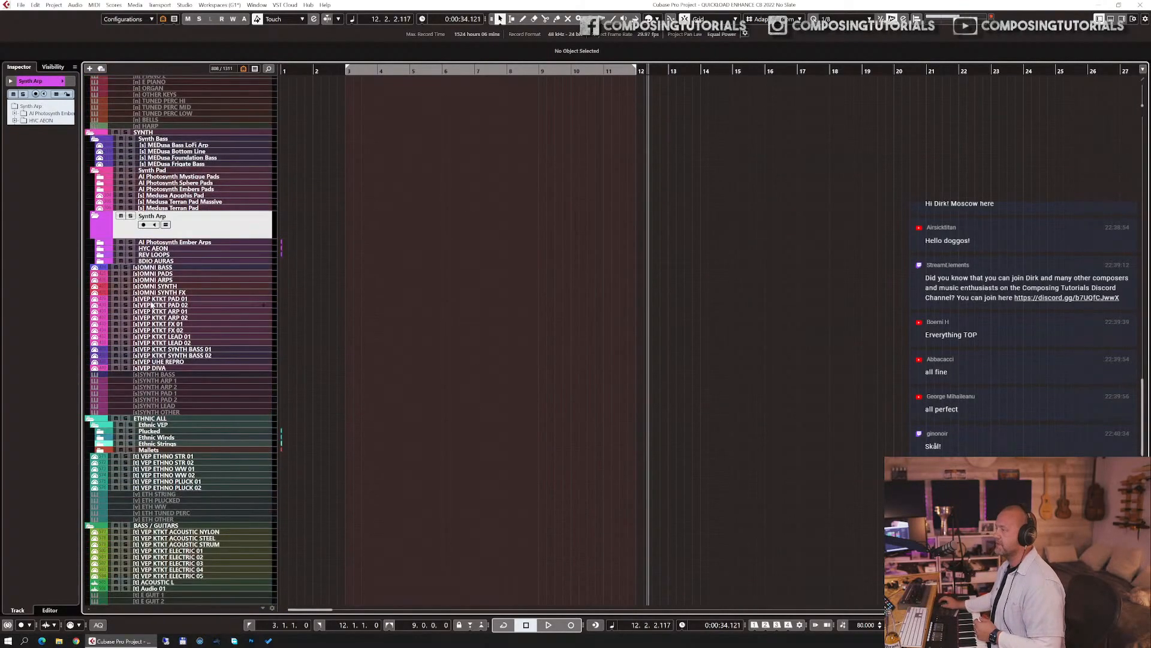
click(103, 261)
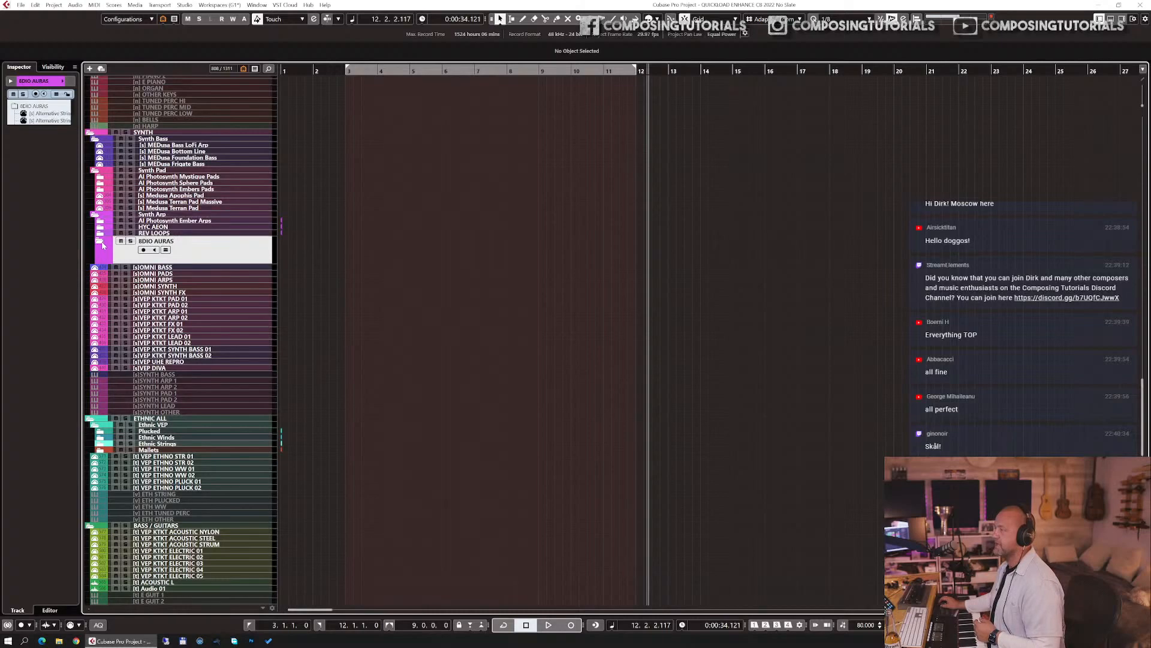
click(101, 239)
click(101, 232)
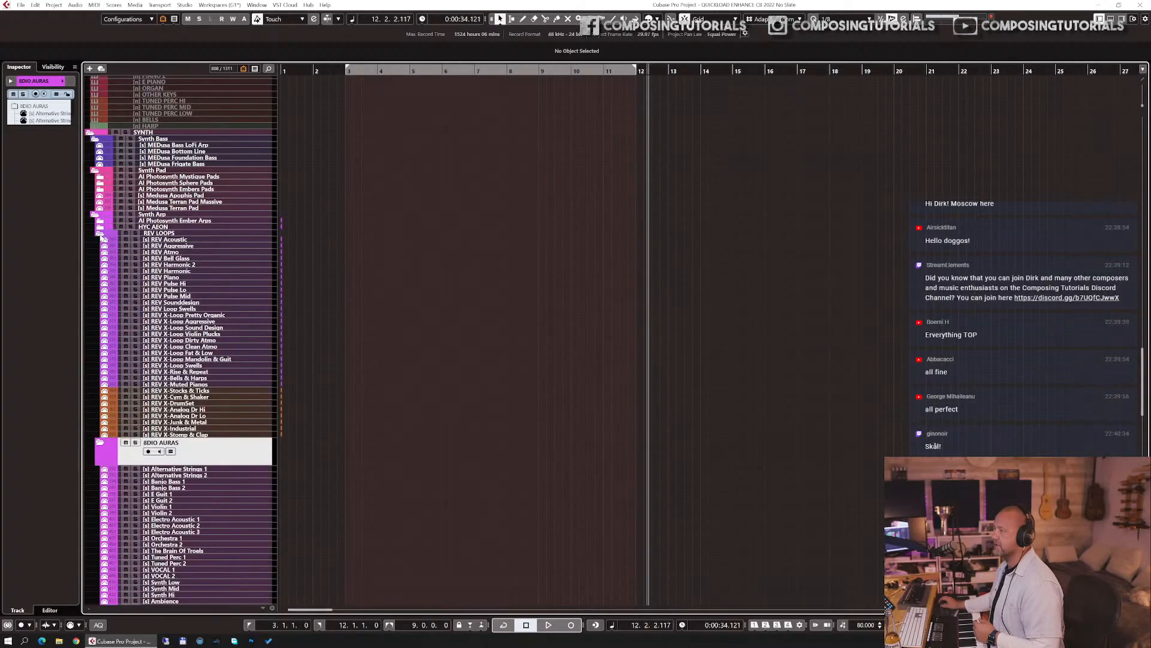
click(101, 228)
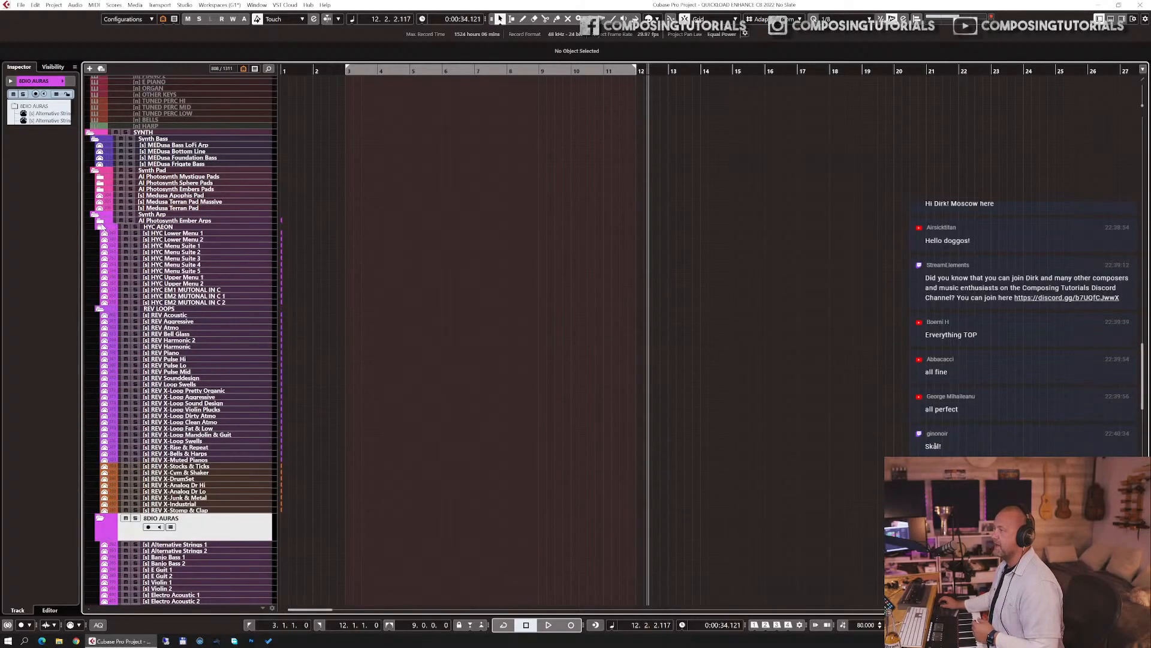
click(101, 227)
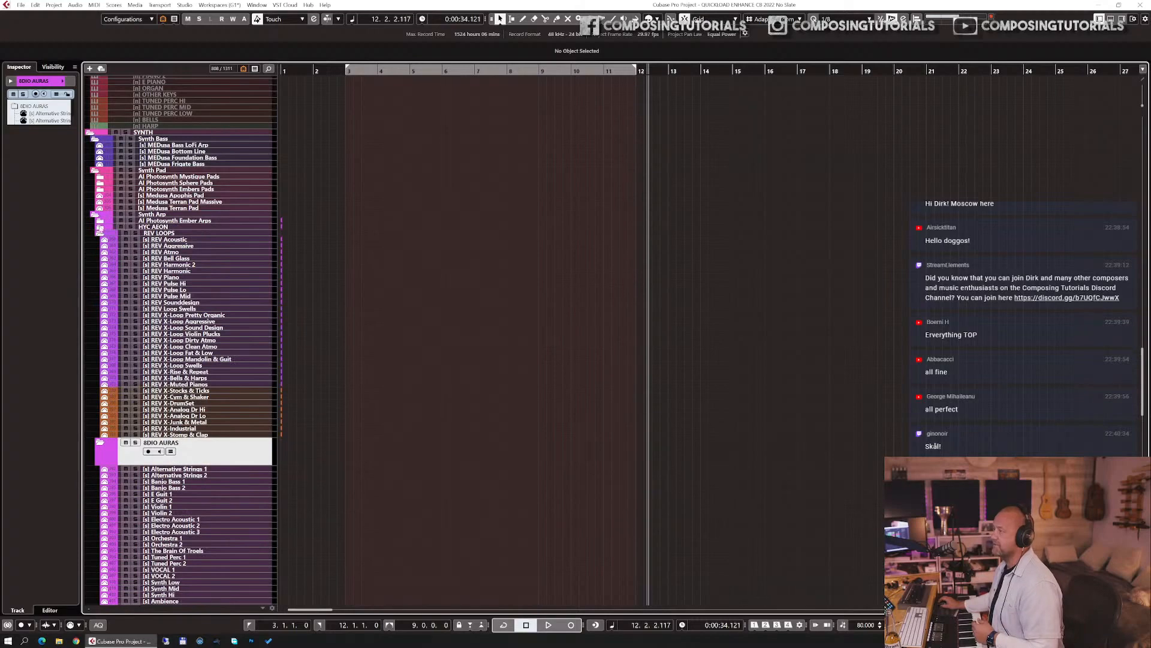
- Expand the HYC AEON and AI Photosynth Ember Arps folders, and the Embers, Sphere and Mystique Pads folders under Synth Pad
click(99, 227)
click(100, 221)
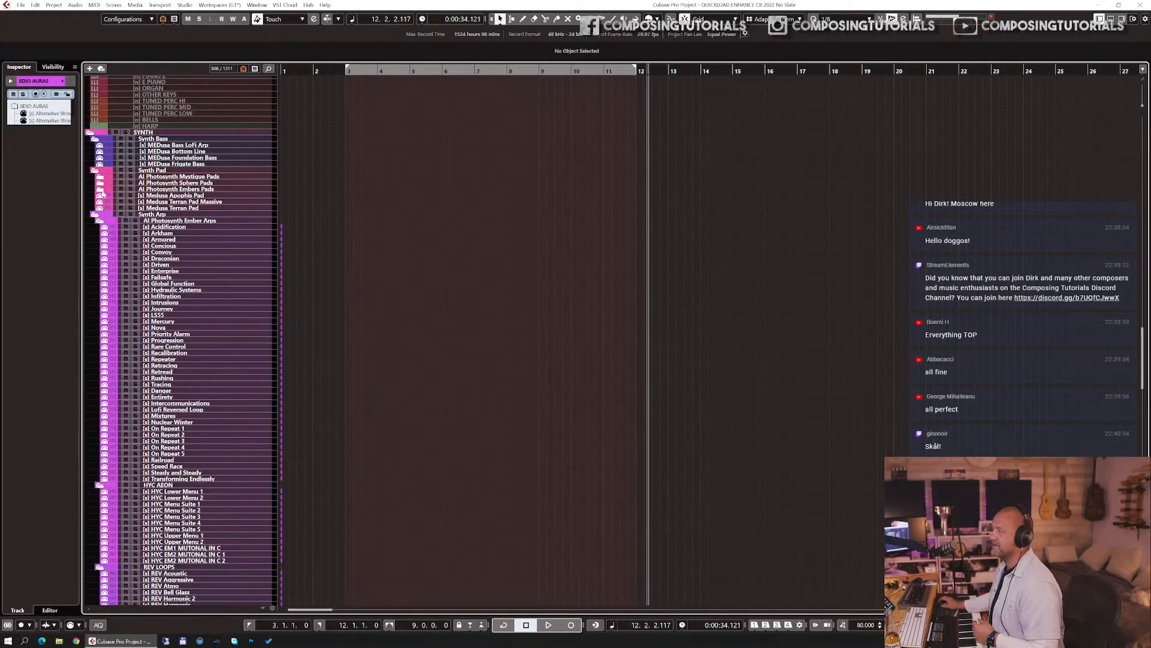
click(100, 189)
click(100, 183)
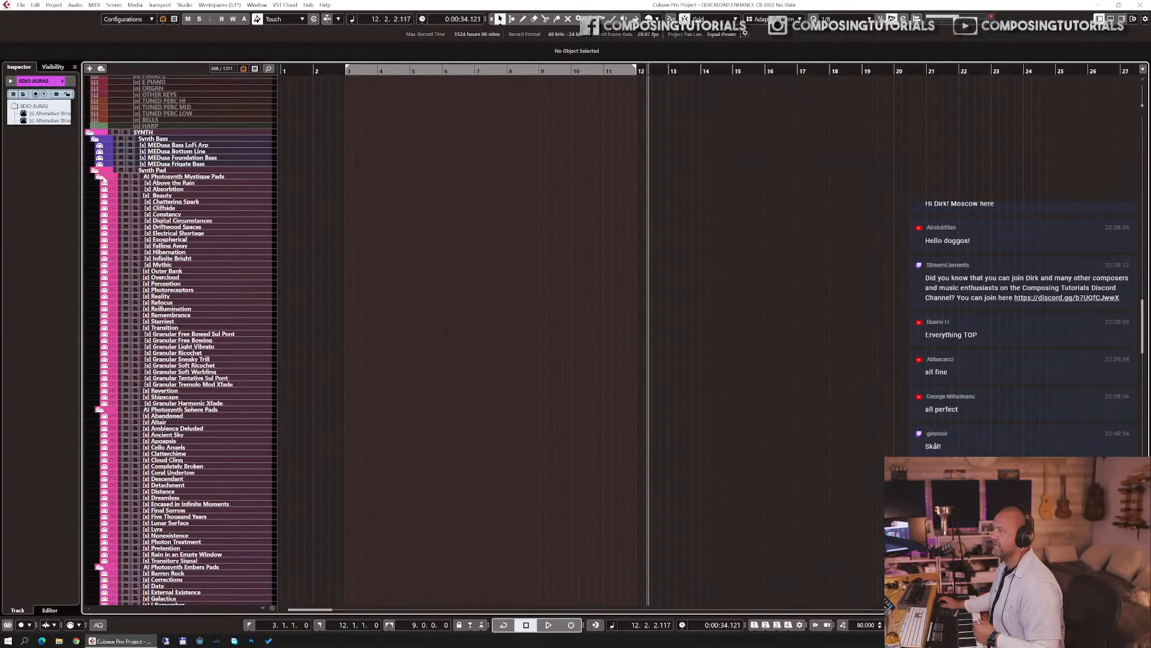
click(100, 177)
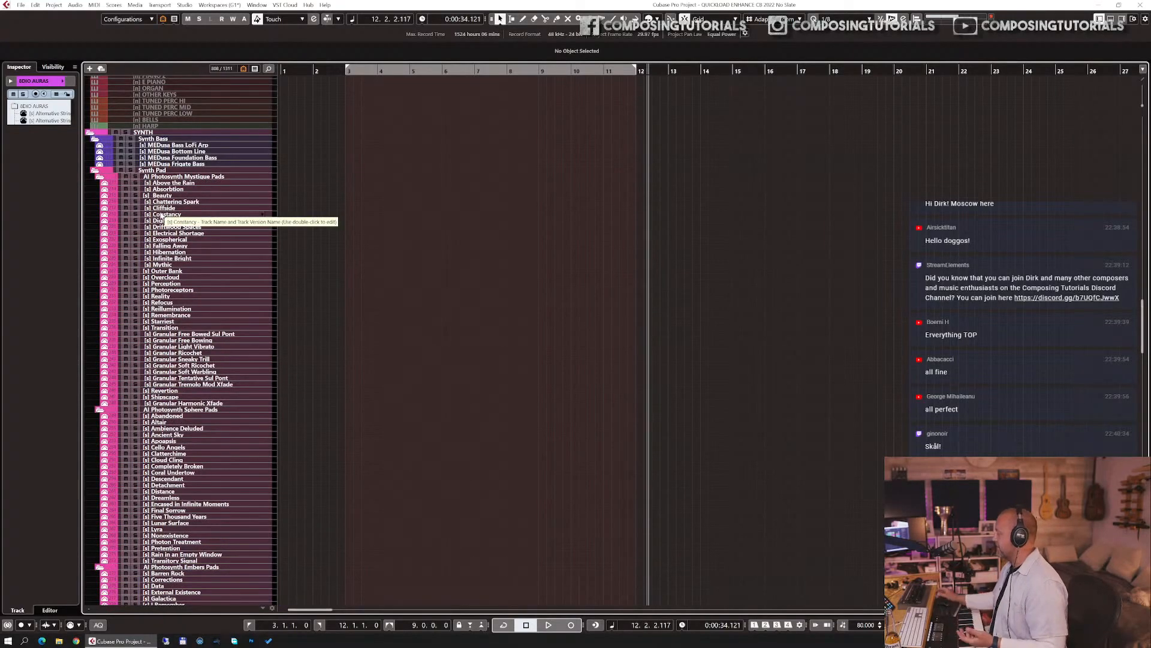
- Find and select the BRASS ALL folder by its name and view the tracks below it
text(fbrass all)
key(Return)
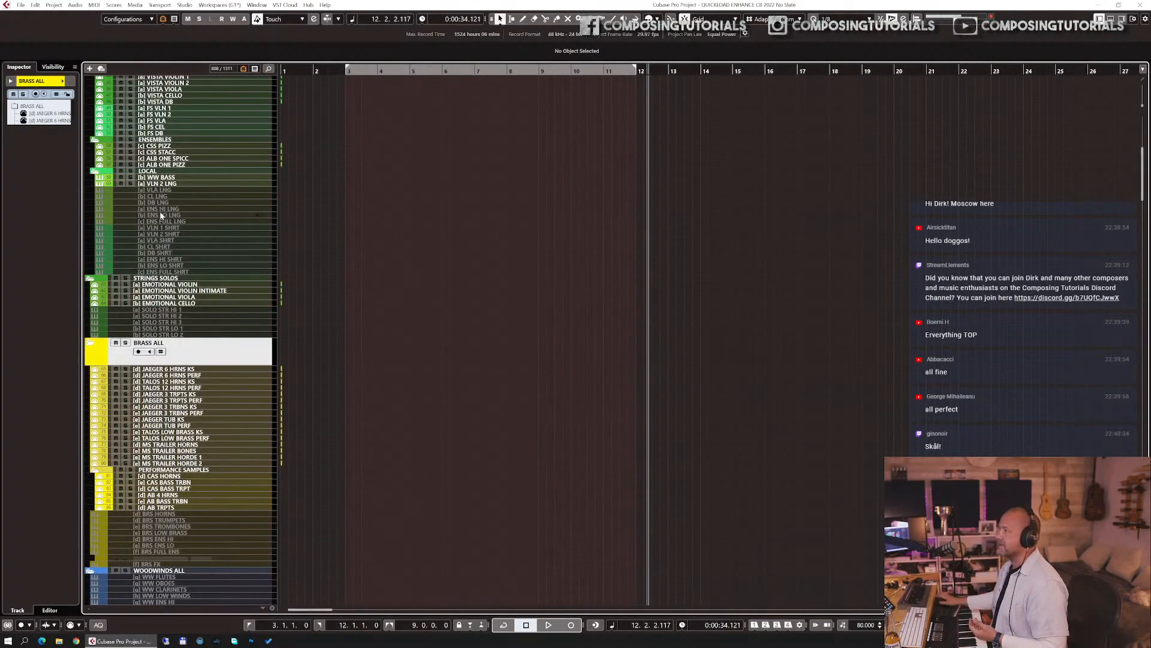
scroll(169, 315, down, 7)
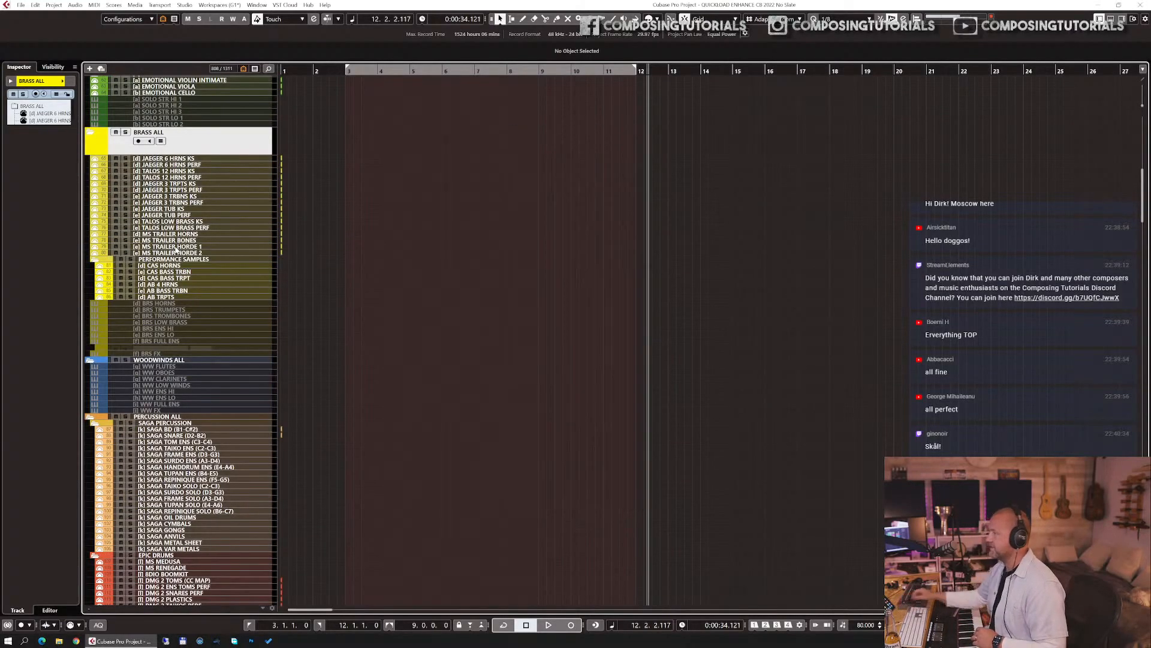
- Jump to the SFX ALL folder and look back through the track list up to STRINGS ALL
key(ctrl+Down)
scroll(153, 363, up, 15)
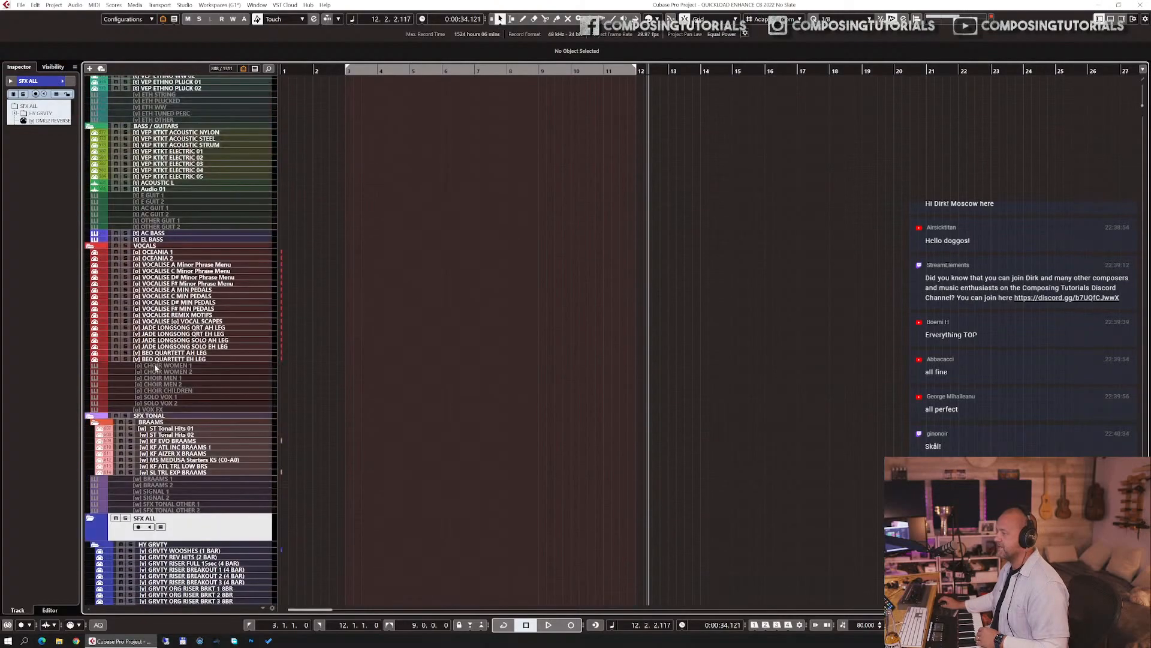
scroll(155, 365, up, 20)
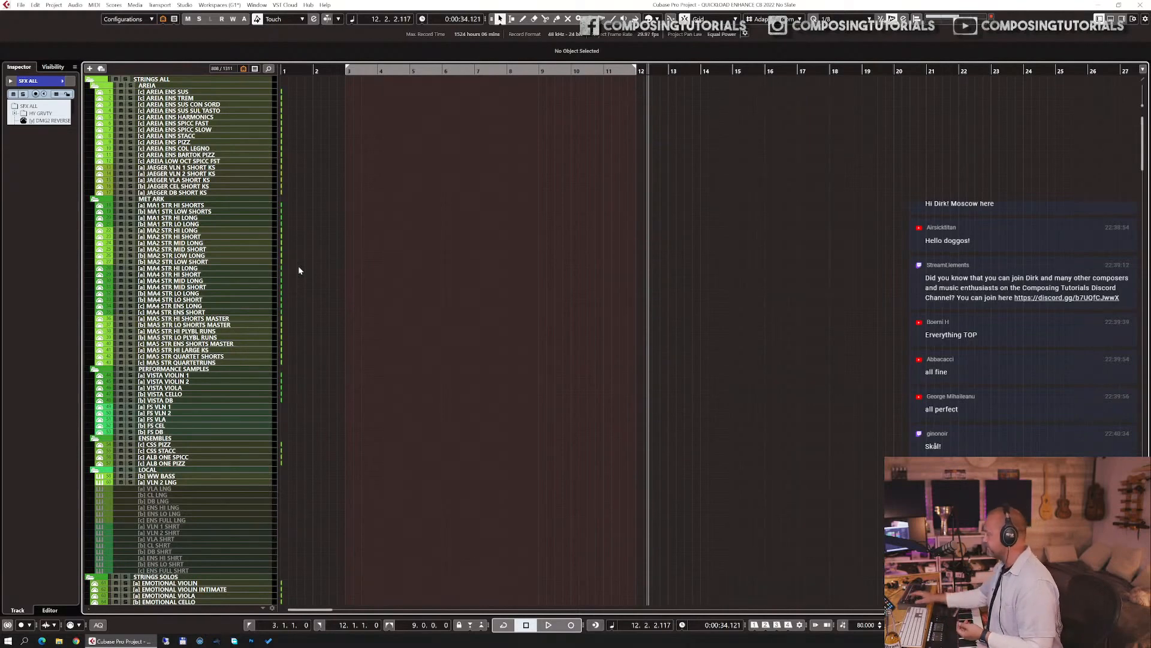
- Turn off Enlarge Selected Track at Stylus RMX 01, shrink the Addictive Drums 2 01 track to one row, and return to STRINGS ALL
key(Down)
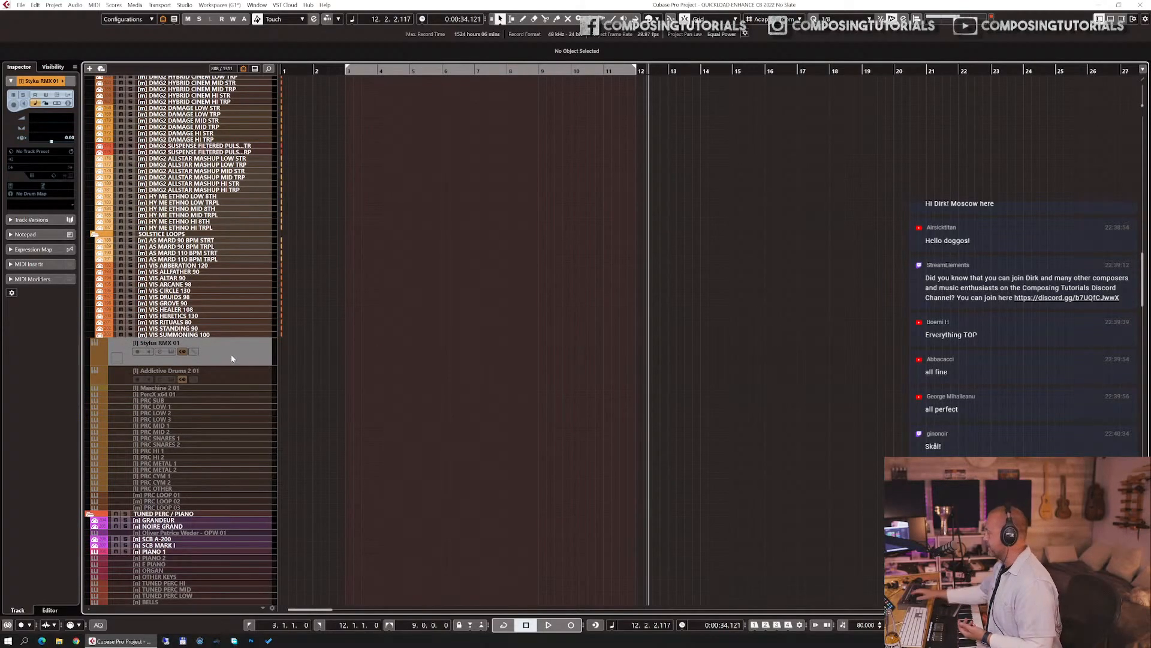
key(ctrl+alt+e)
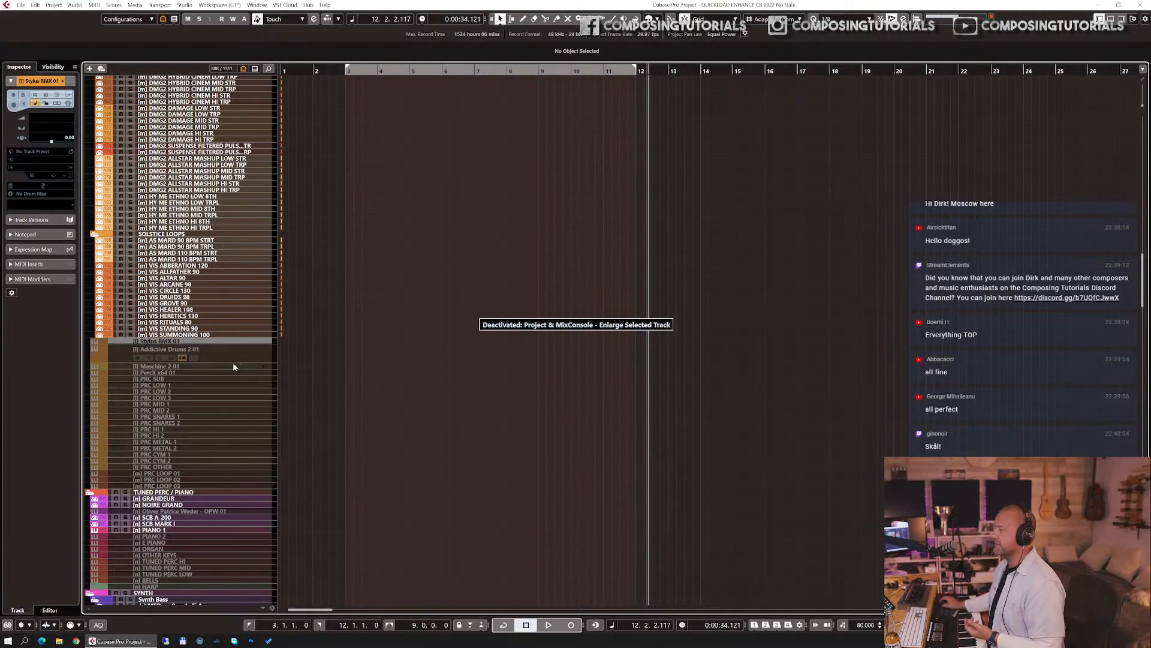
drag(228, 361, 227, 336)
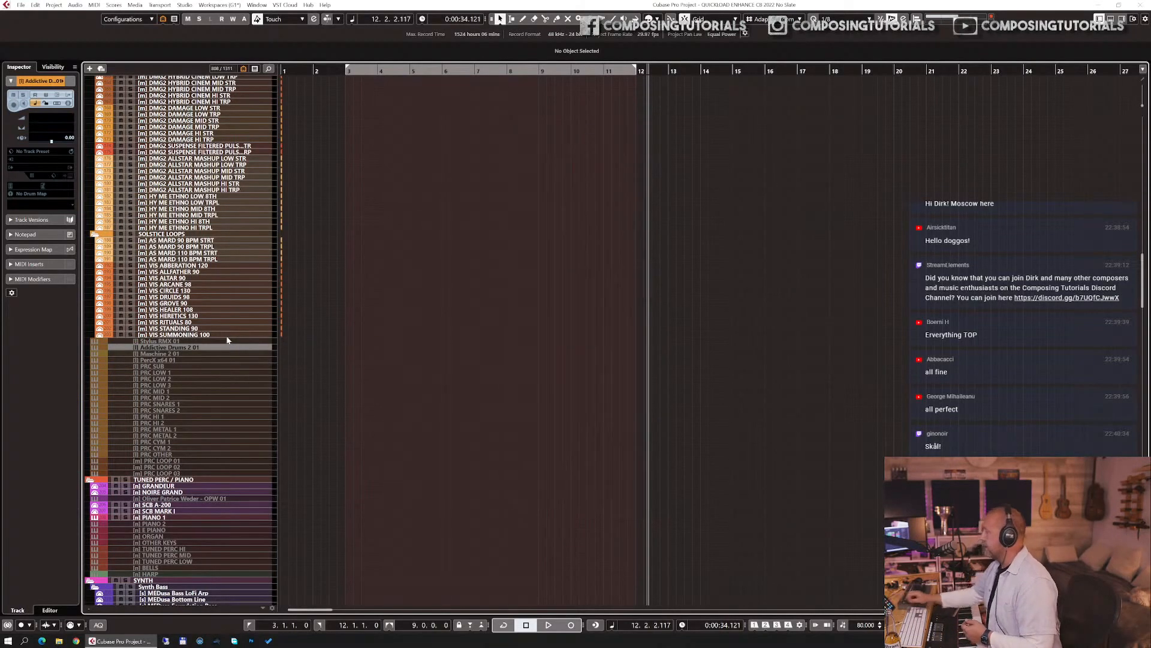
key(Home)
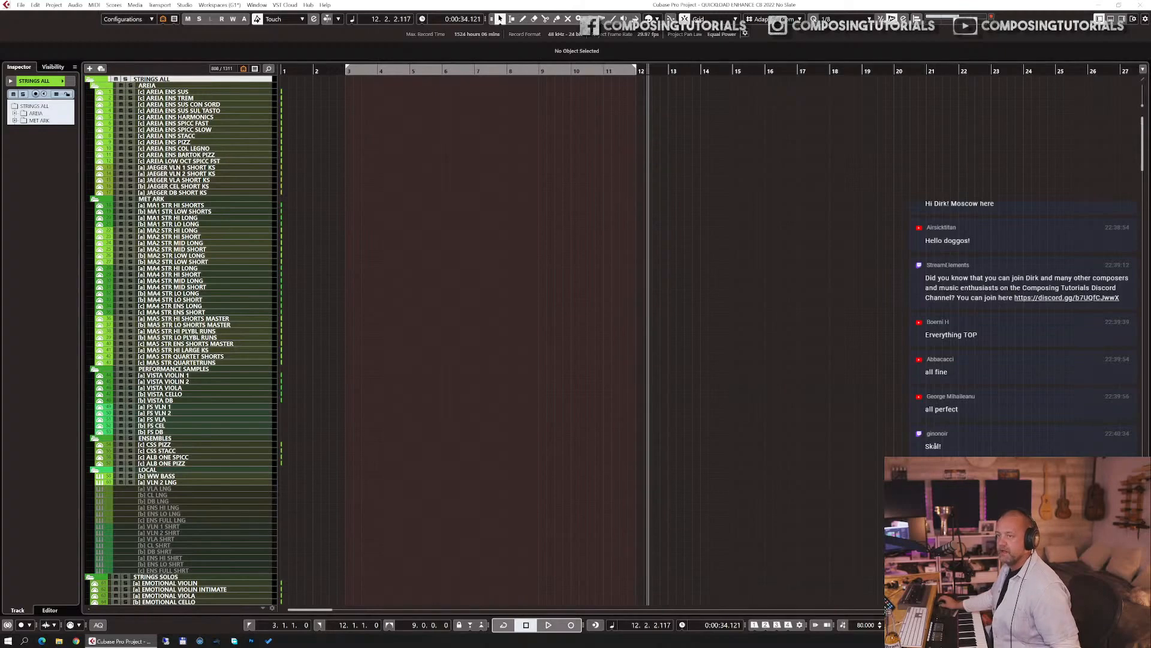
- Switch to the browser and read the DARBUKA X3M product page, including the description, X3M Percussion Engine text and intro price
drag(1, 6, 503, 1)
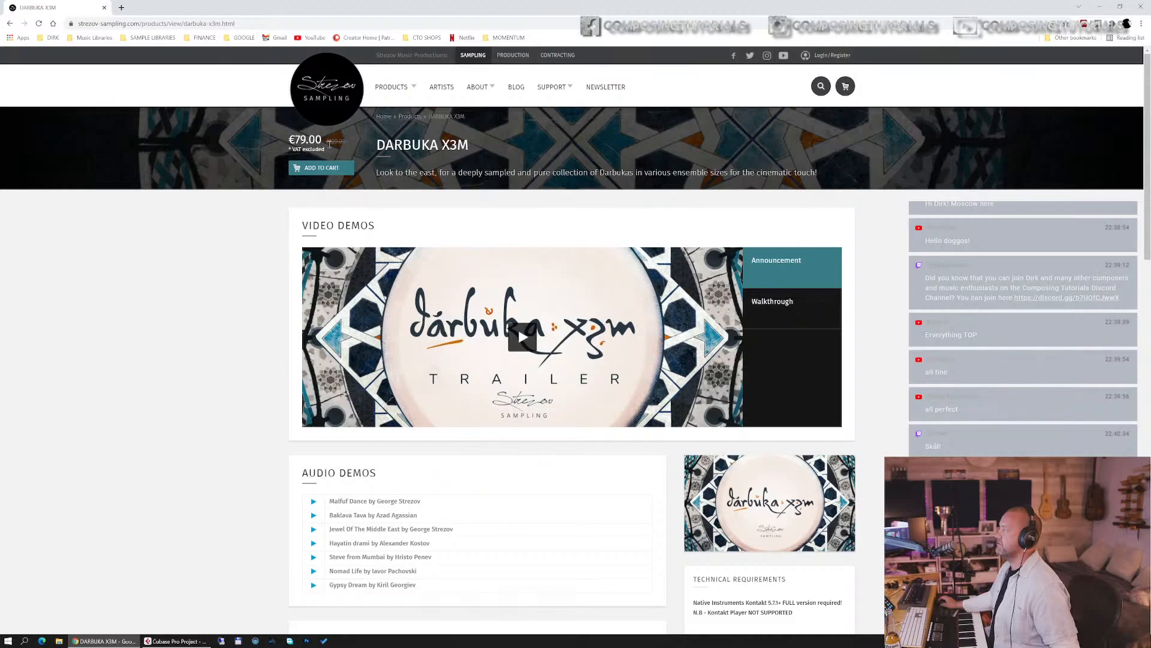
scroll(345, 143, down, 2)
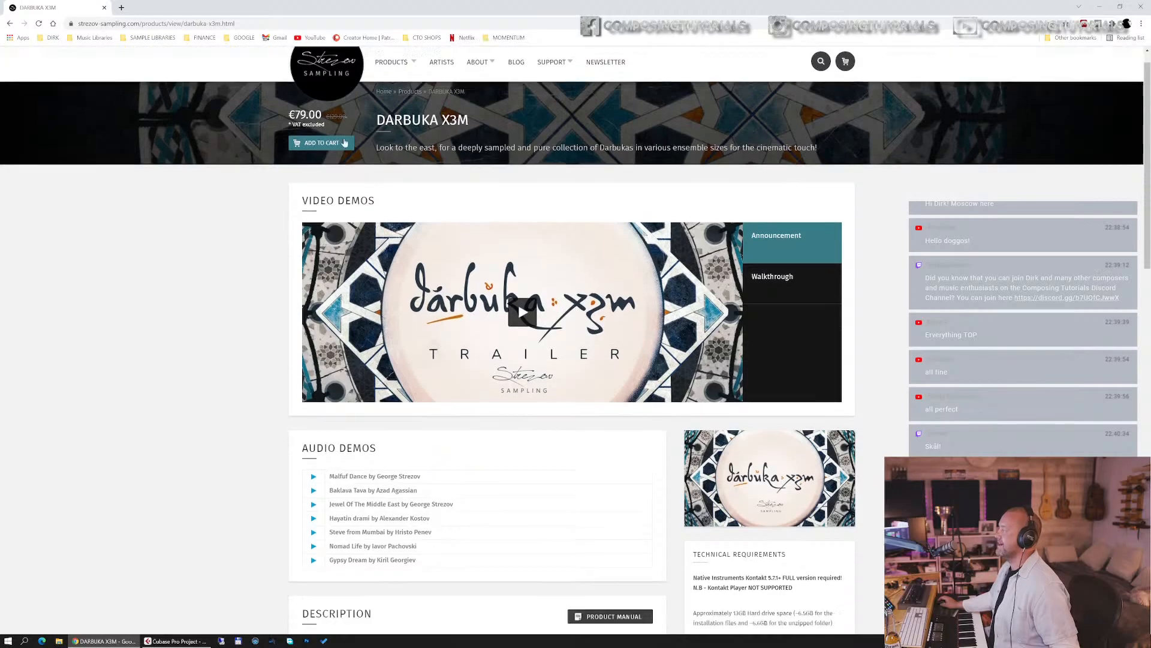
scroll(345, 142, down, 1)
scroll(342, 139, down, 1)
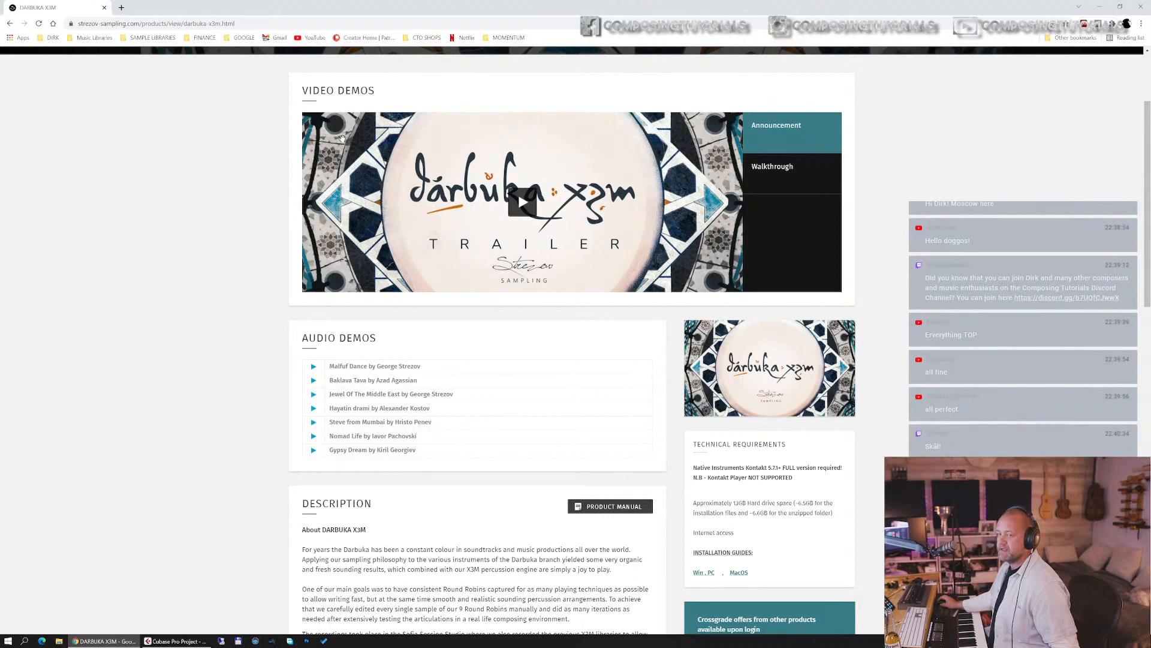
scroll(342, 139, down, 6)
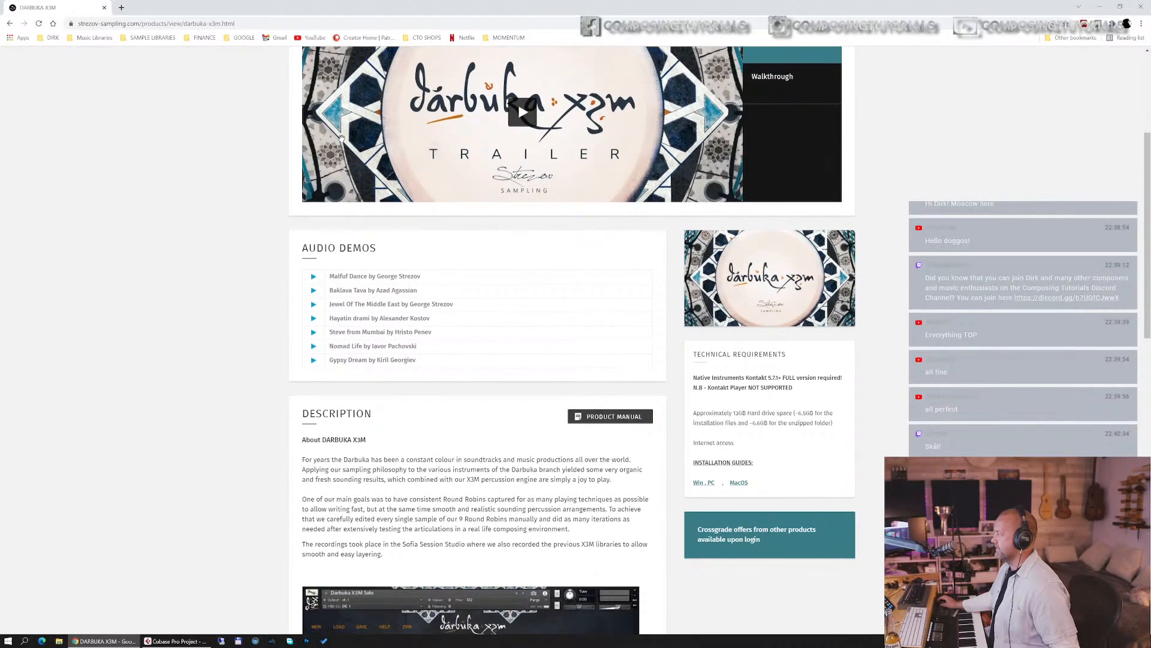
scroll(339, 139, down, 5)
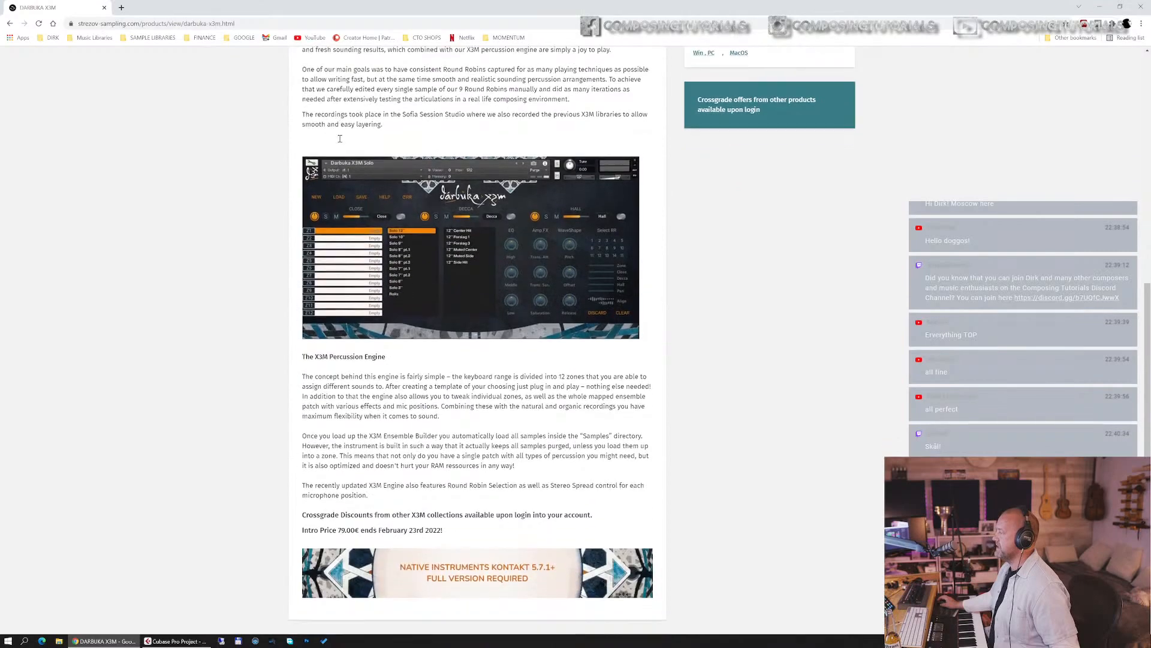
scroll(340, 143, up, 1)
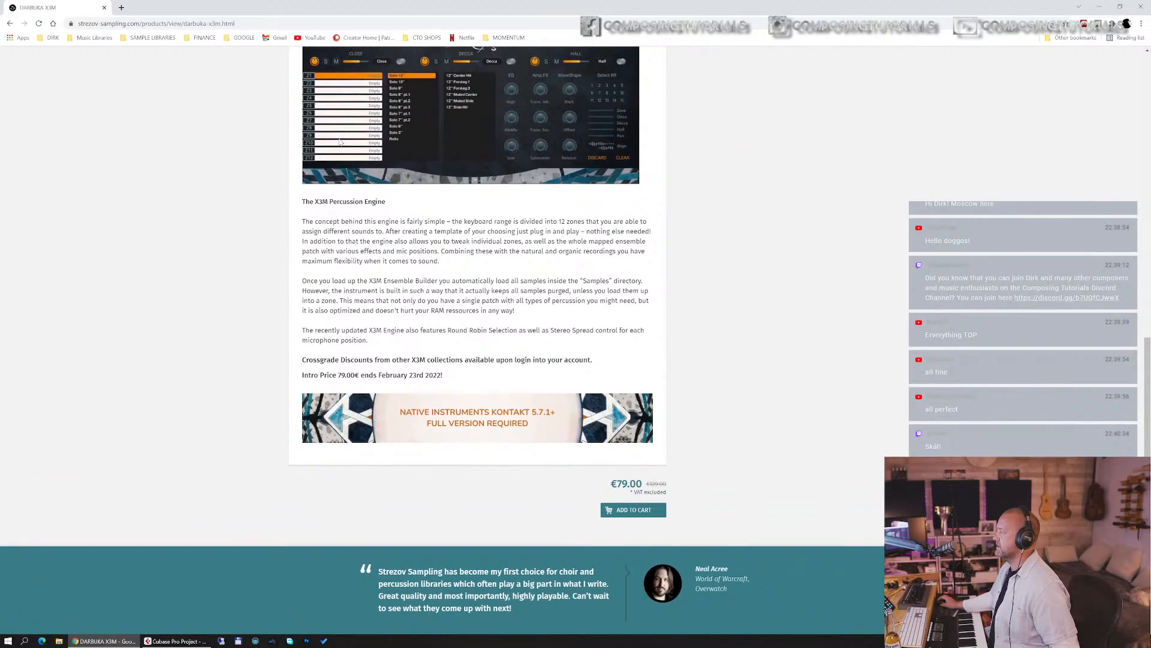
scroll(339, 141, up, 2)
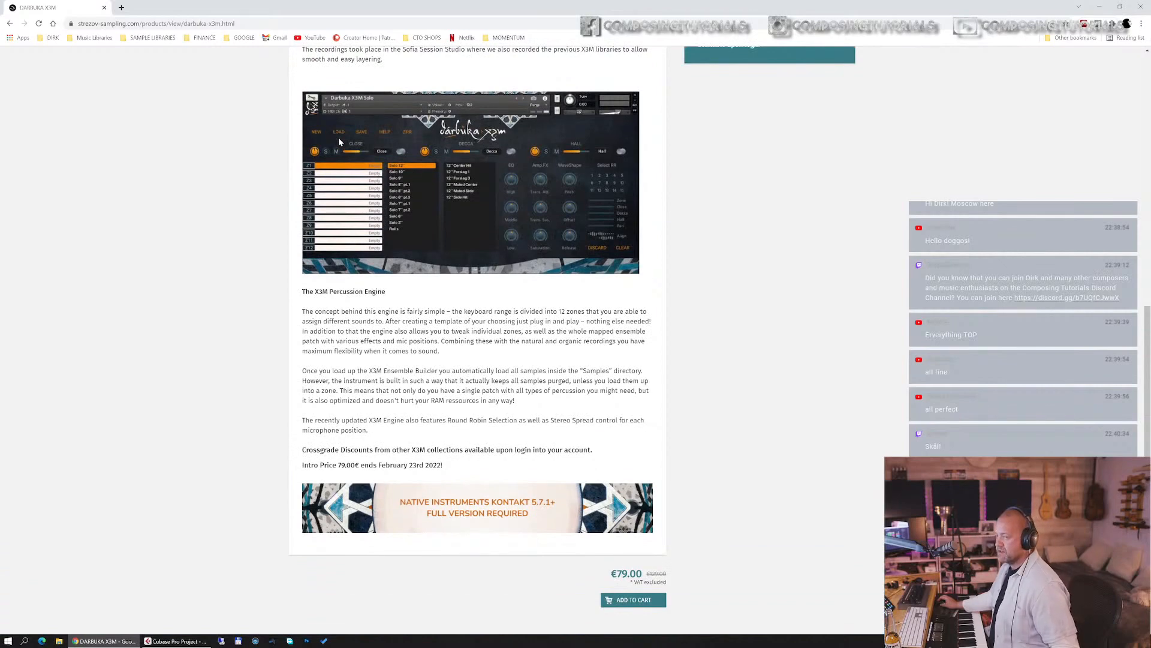
scroll(340, 142, up, 1)
scroll(339, 142, down, 3)
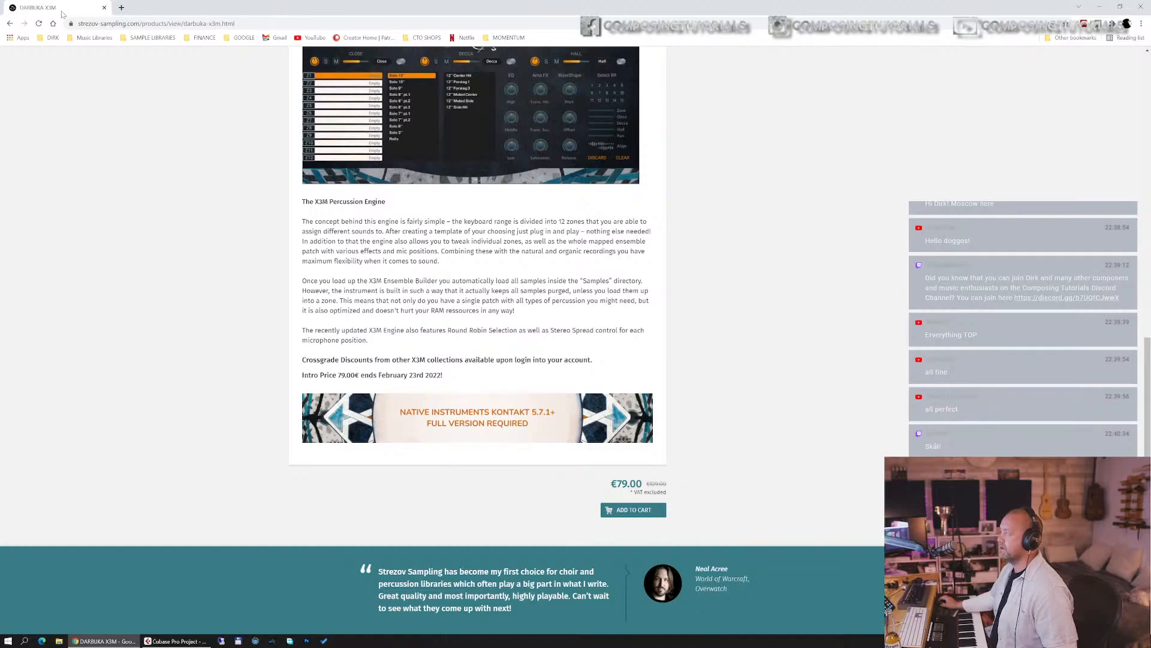
- Go back over the DARBUKA X3M page's demos and description, select its web address, and return to Cubase
scroll(158, 173, up, 15)
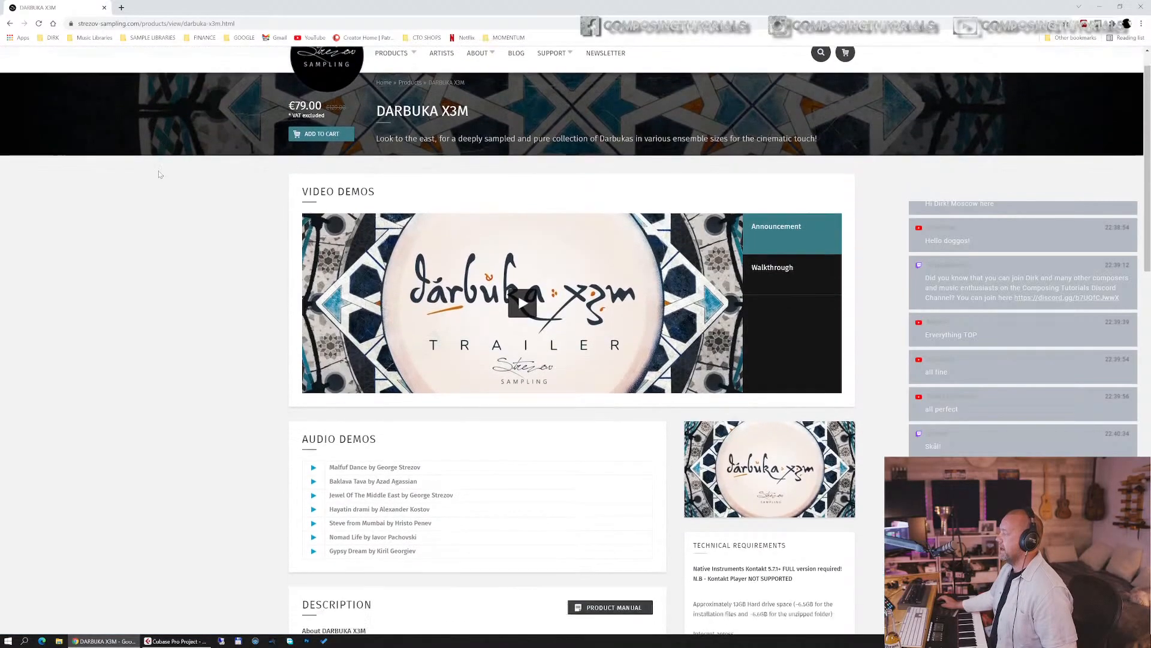
scroll(159, 173, down, 6)
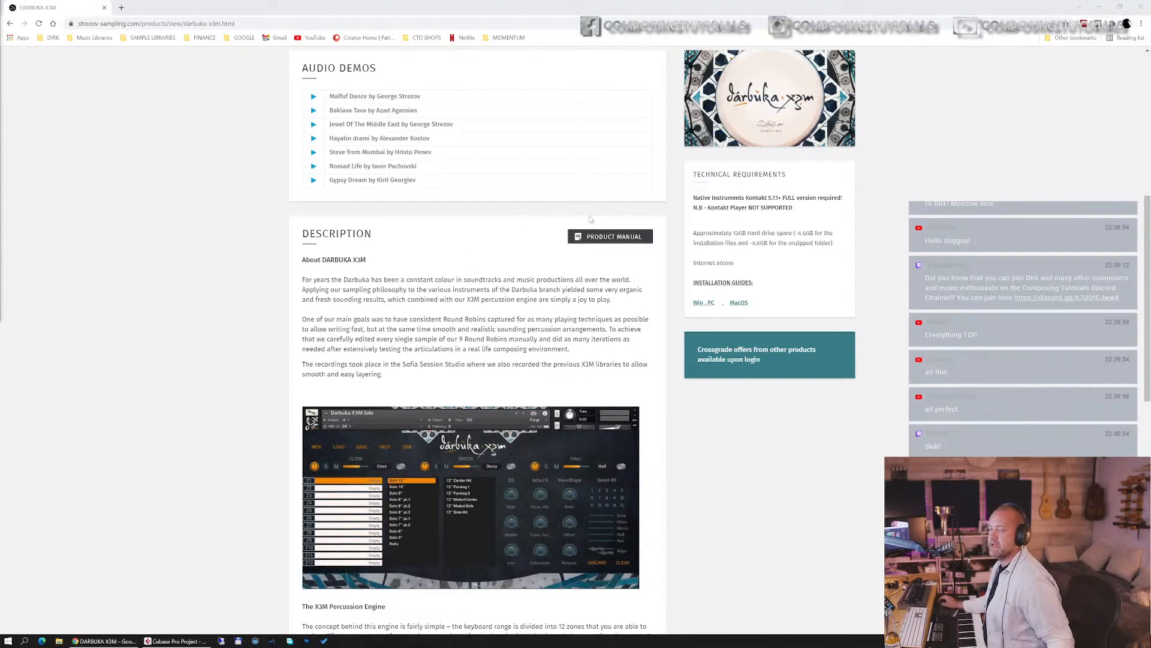
scroll(541, 308, down, 1)
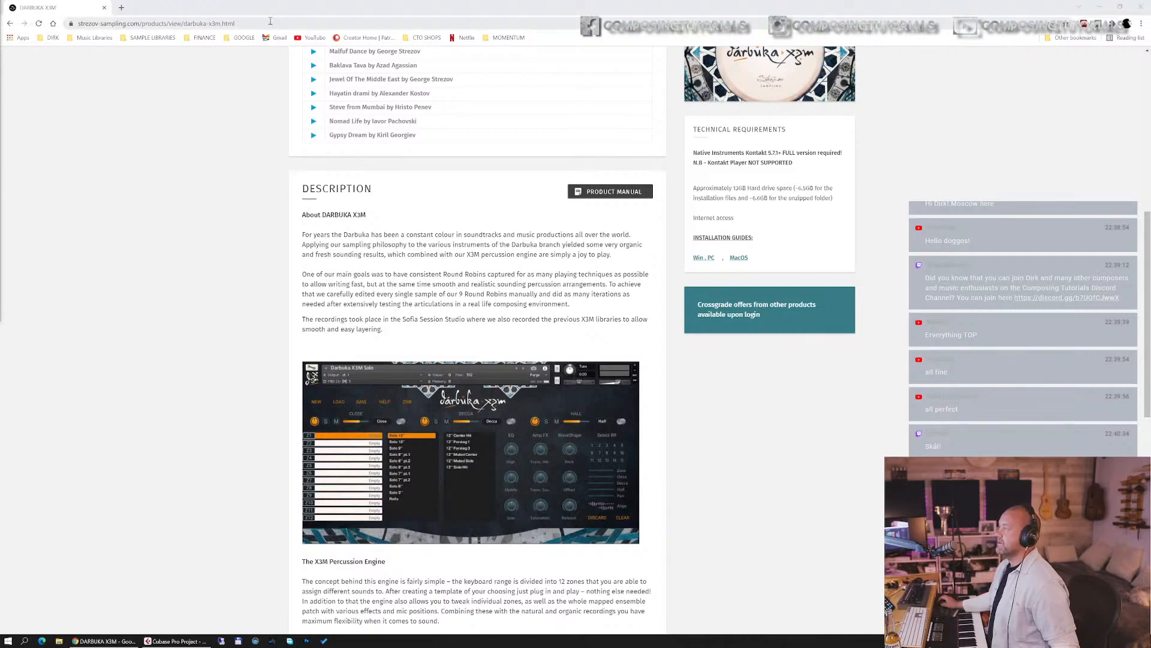
click(270, 21)
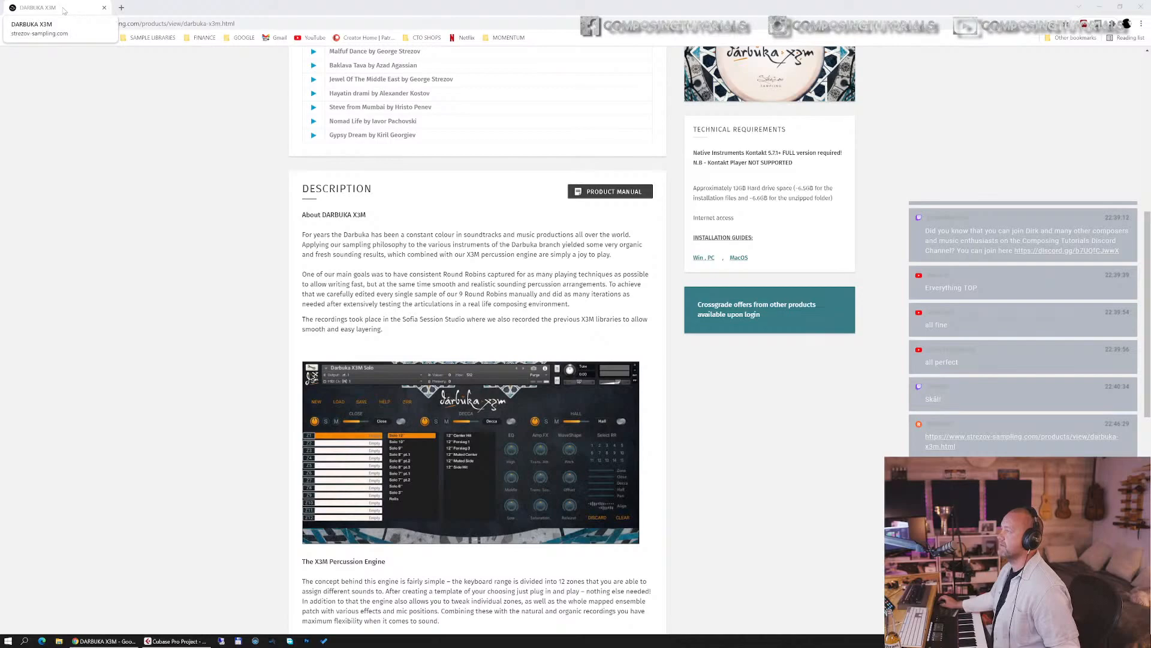
middle_click(64, 10)
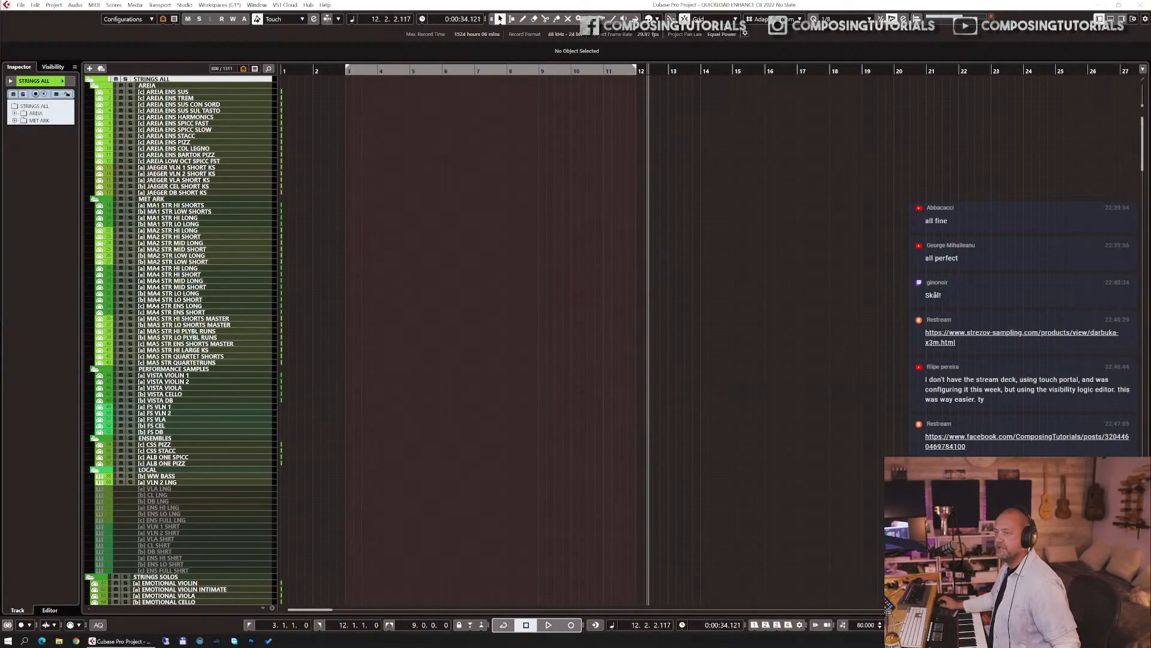
- Switch to the Comment Picker page, get the Facebook giveaway comments, check that the Darbuka X3M post is selected, and return to Cubase
drag(1, 72, 564, 1)
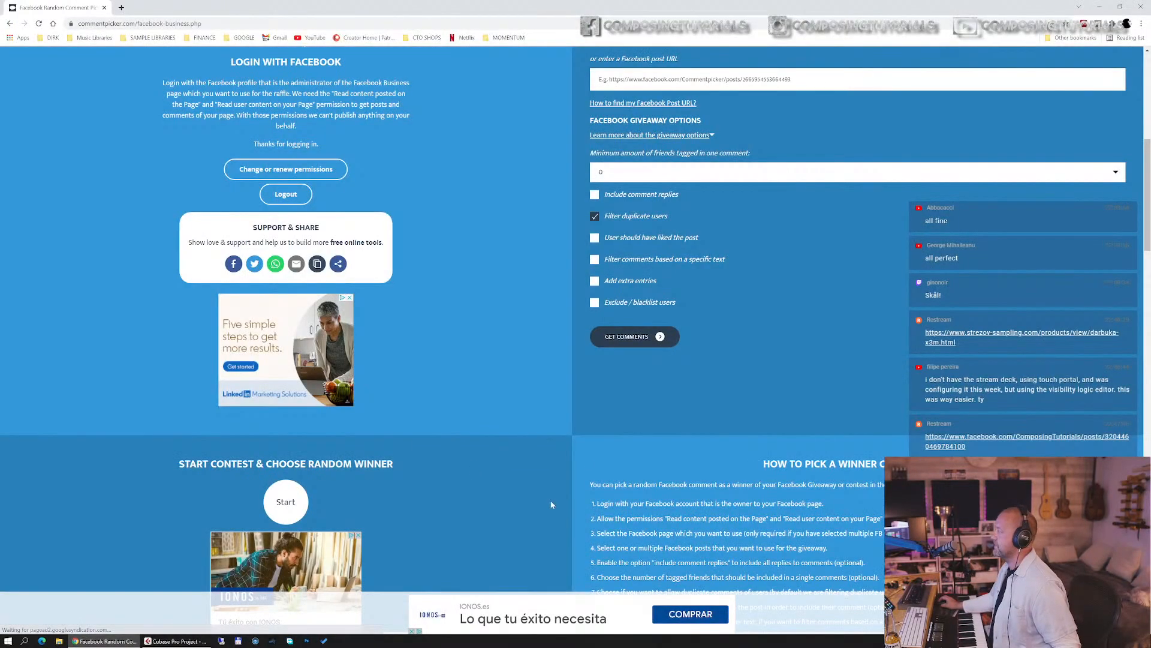
click(645, 345)
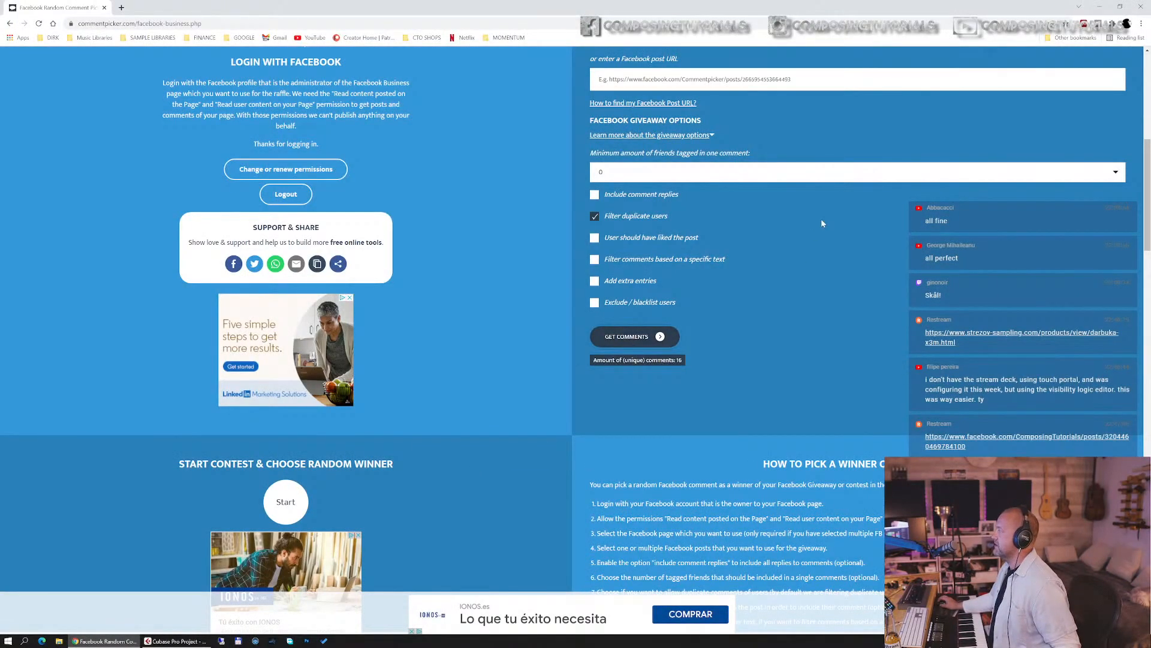
scroll(757, 318, up, 1)
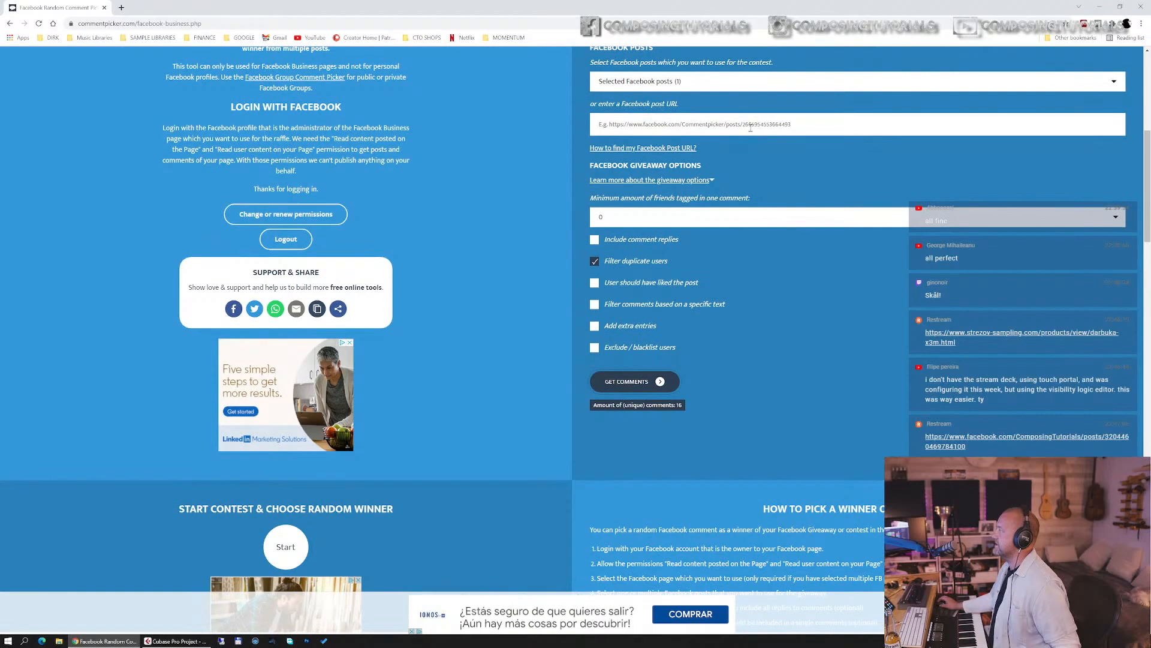
click(757, 82)
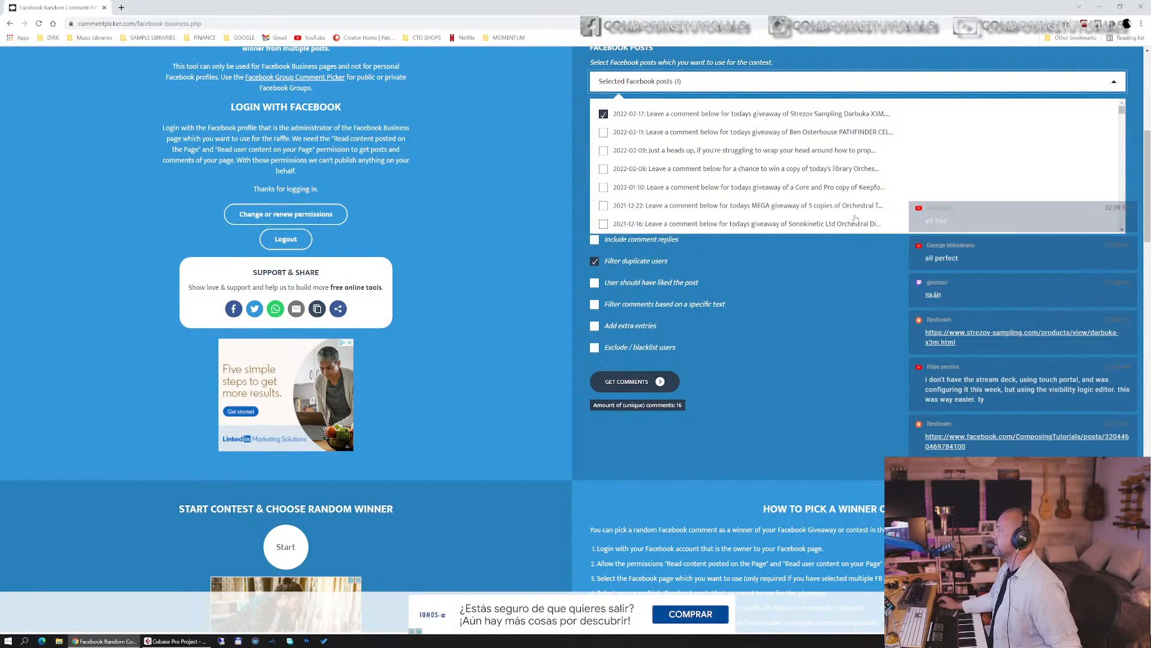
click(986, 304)
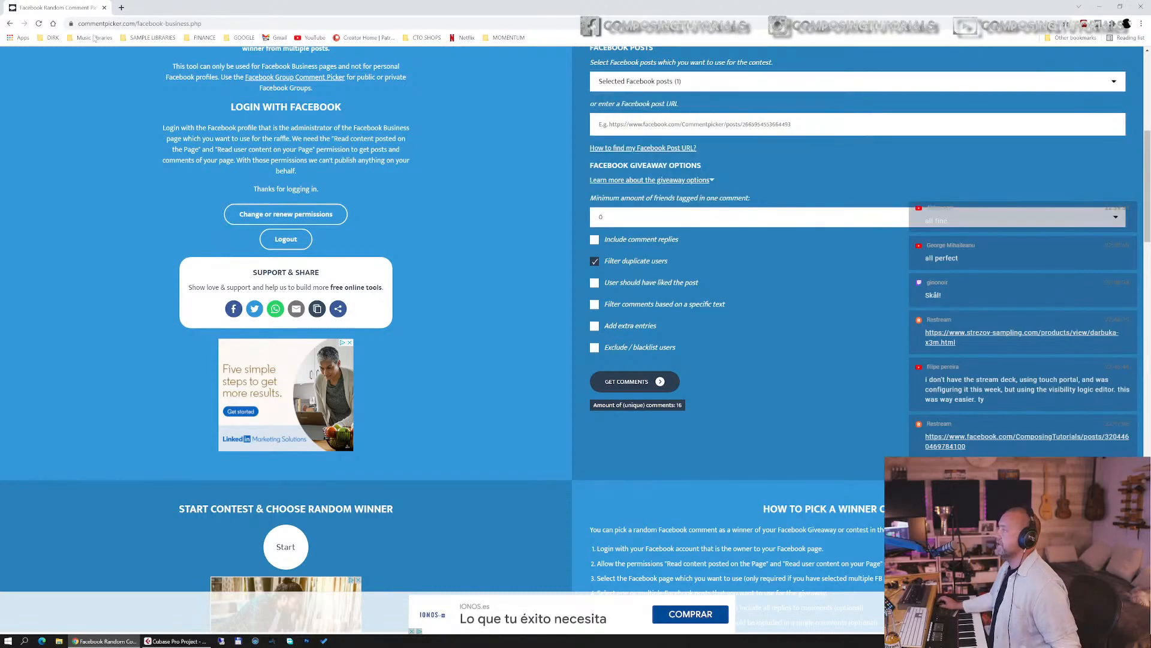
click(105, 8)
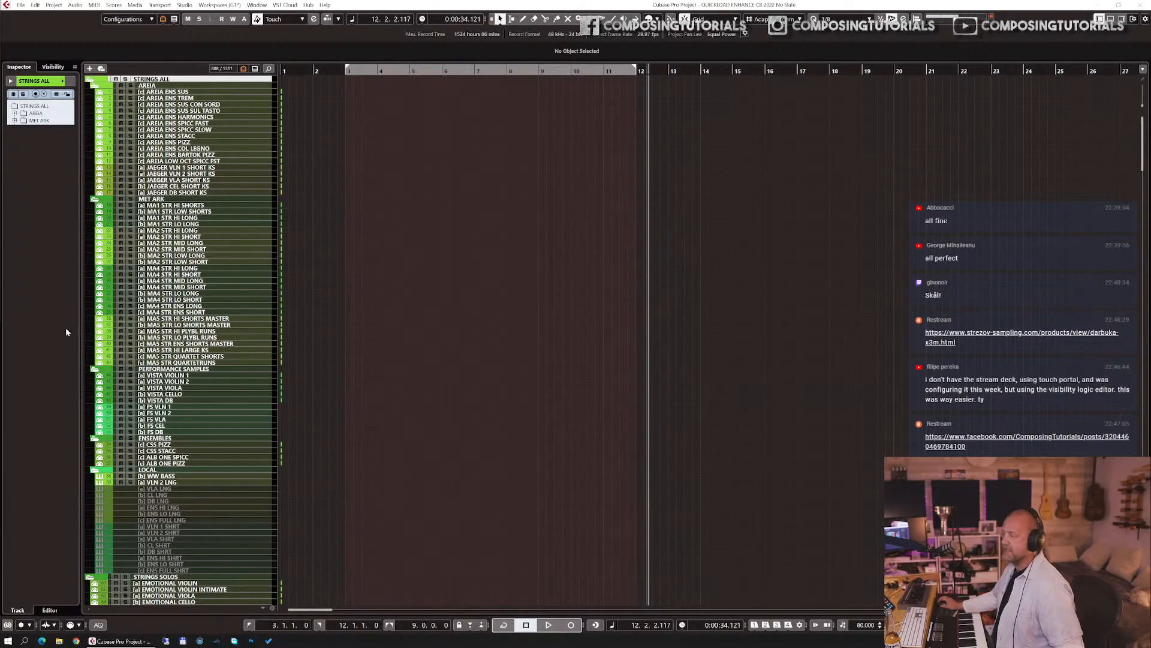
- Search the tracks for "stylus" and select the Stylus RMX 01 track
click(186, 82)
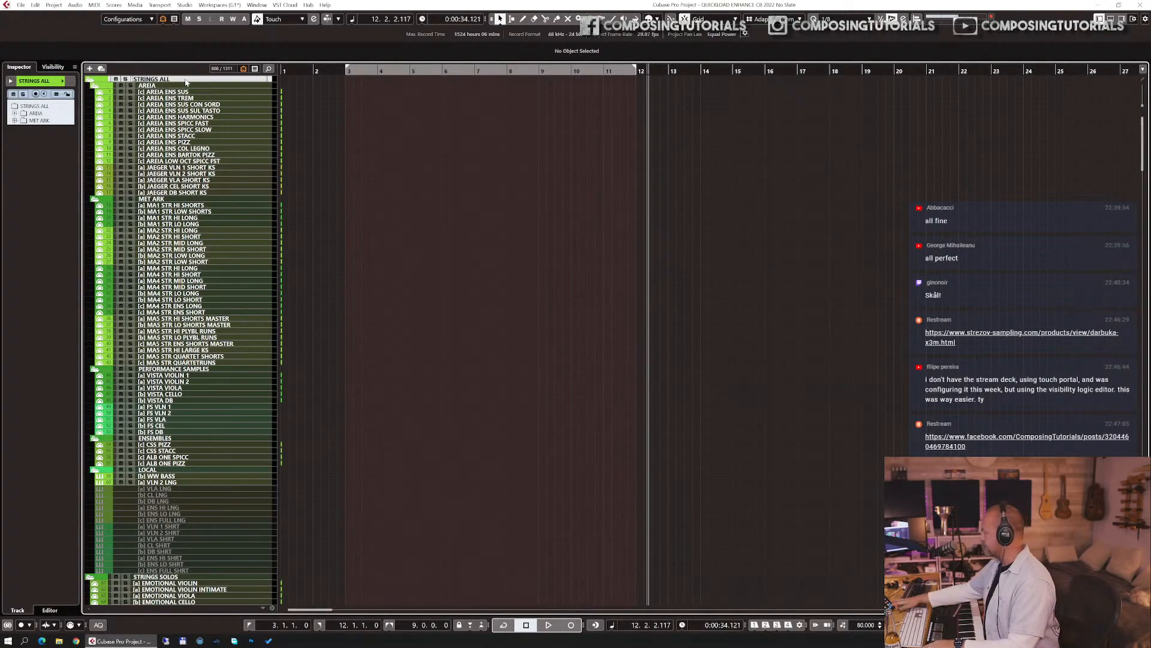
key(ctrl+f)
text(stylus)
key(Return)
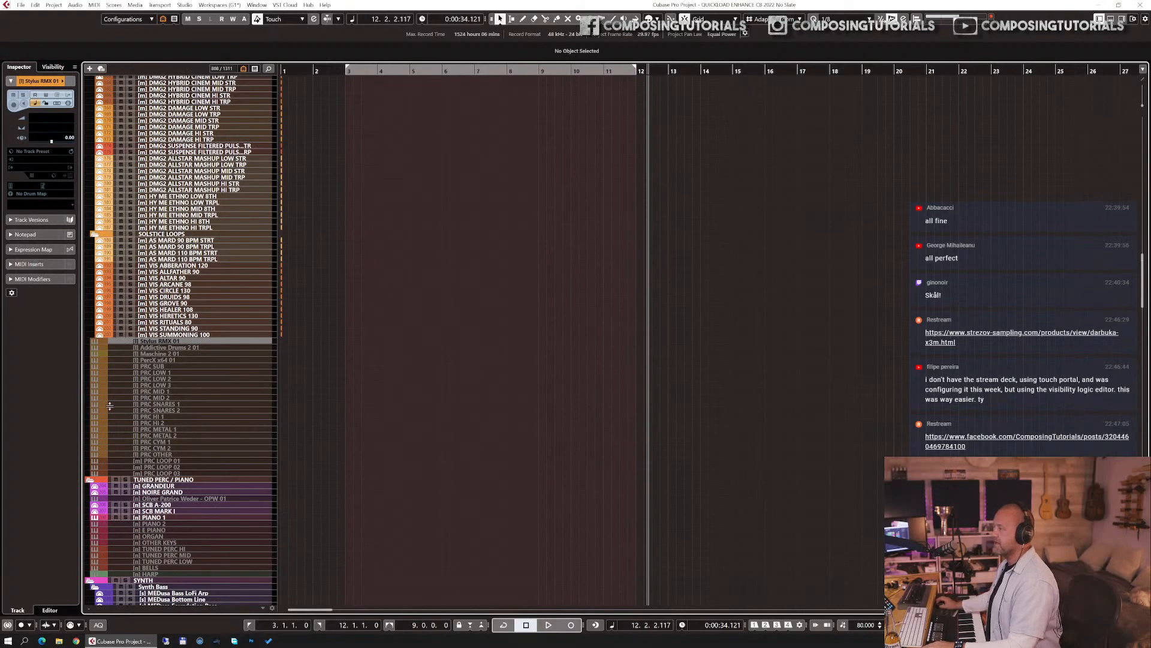
- Enable the disabled PRC LOW 1 track and open its Kontakt instrument
click(153, 374)
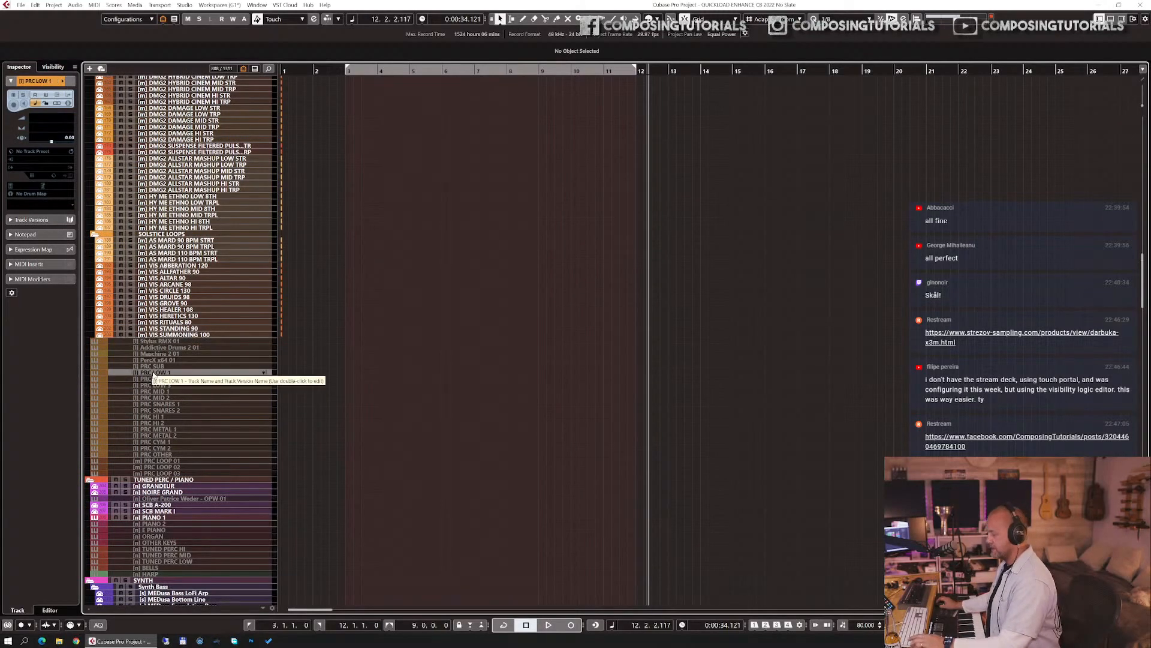
key(shift+e)
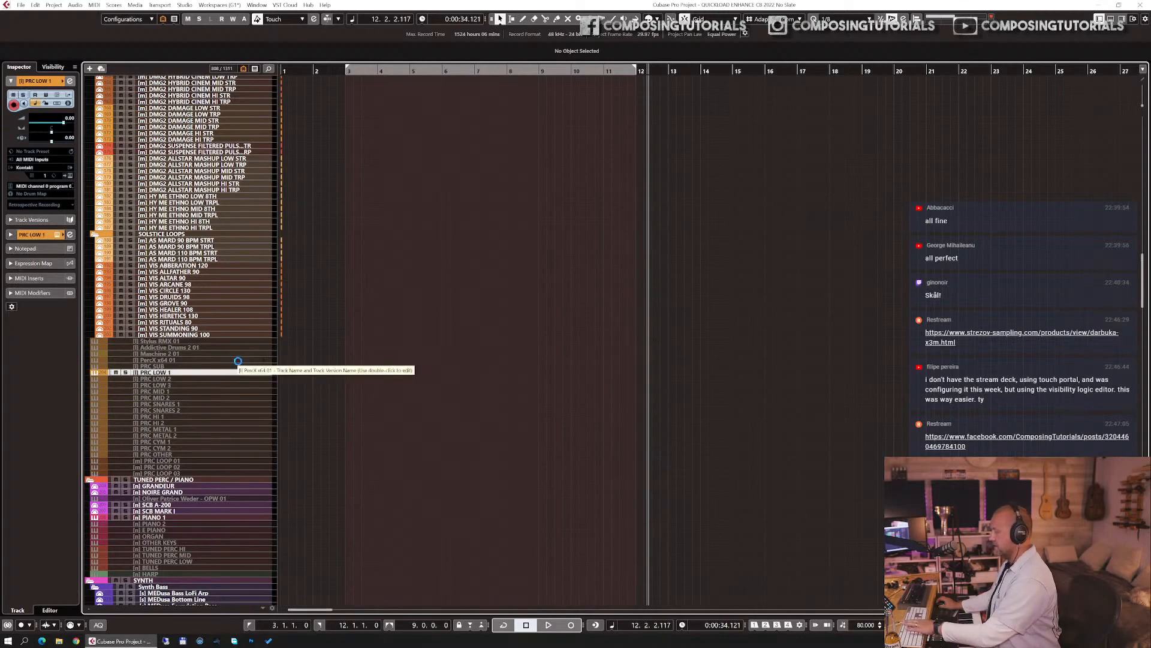
key(Return)
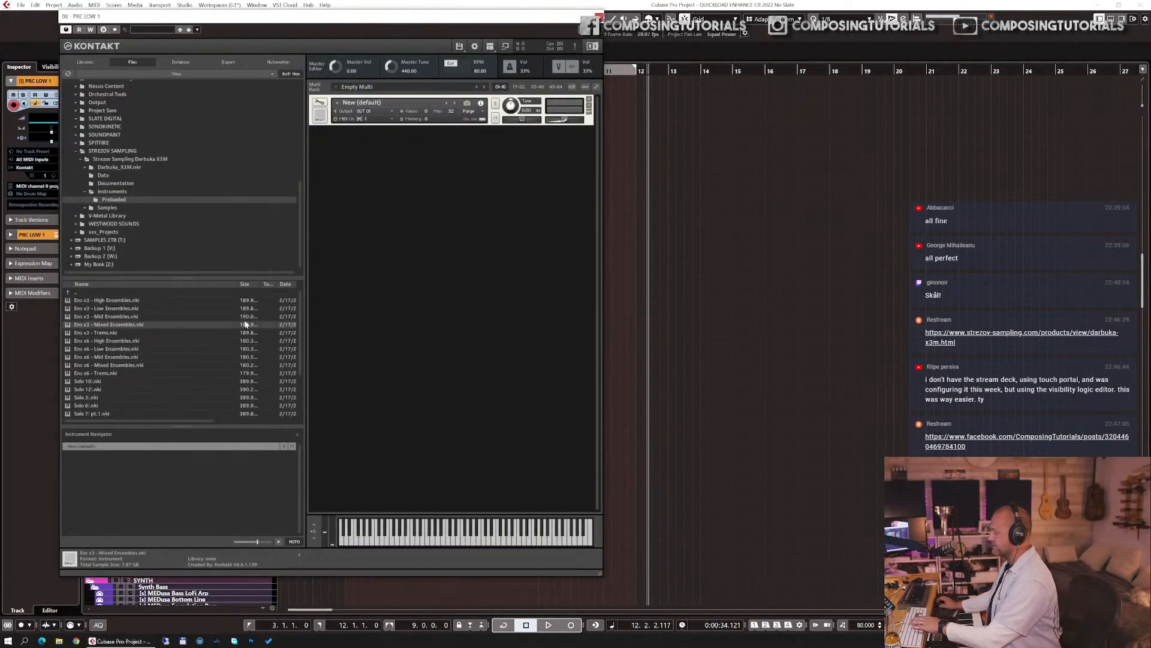
- Reopen the PRC LOW 1 Kontakt with its Quick-Load browser and browse to 04 PERCUSSION, STREZOV SAMPLING, DARBUKA X3M
key(Return)
key(ctrl+alt+e)
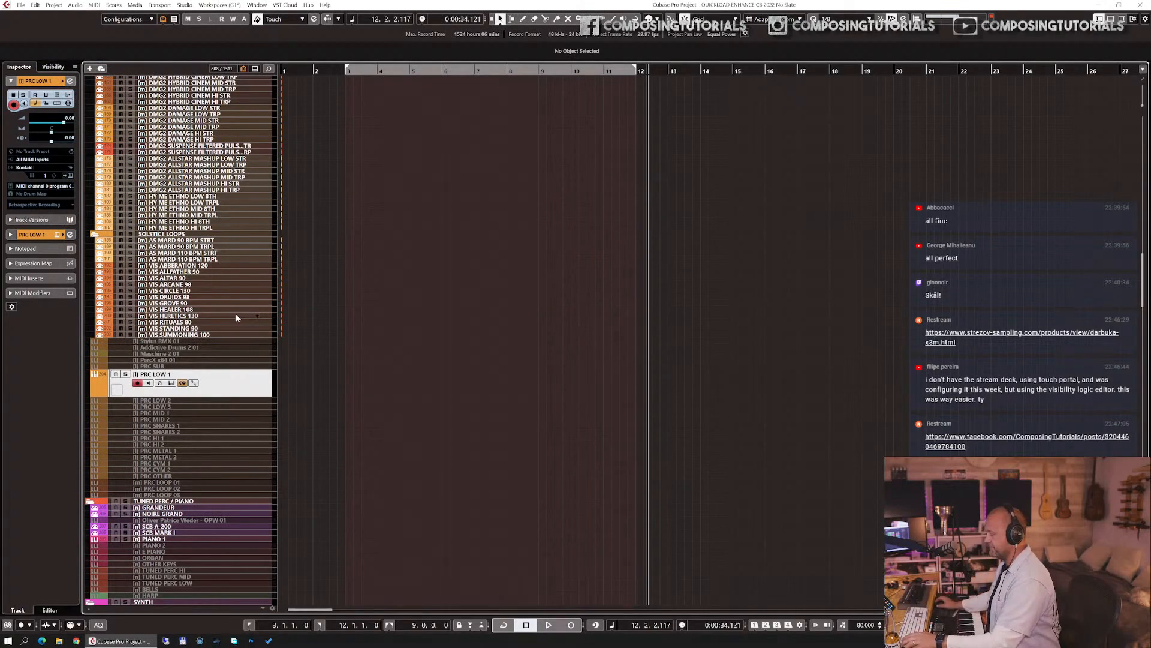
key(Return)
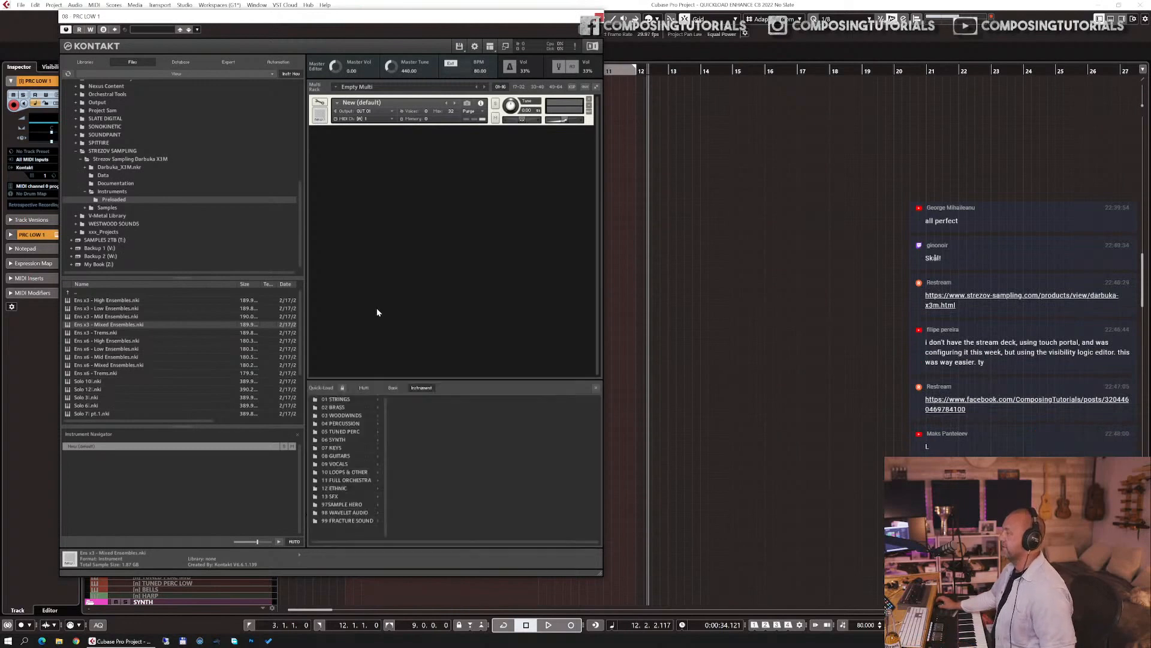
click(351, 424)
scroll(422, 505, down, 3)
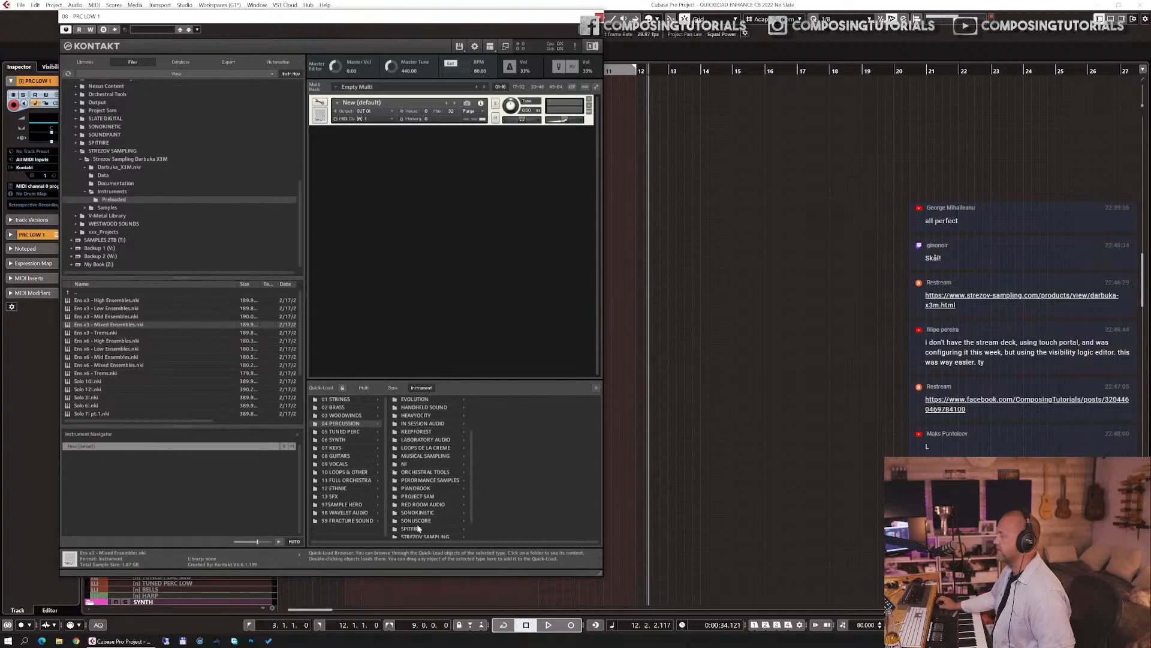
scroll(418, 527, down, 1)
click(424, 521)
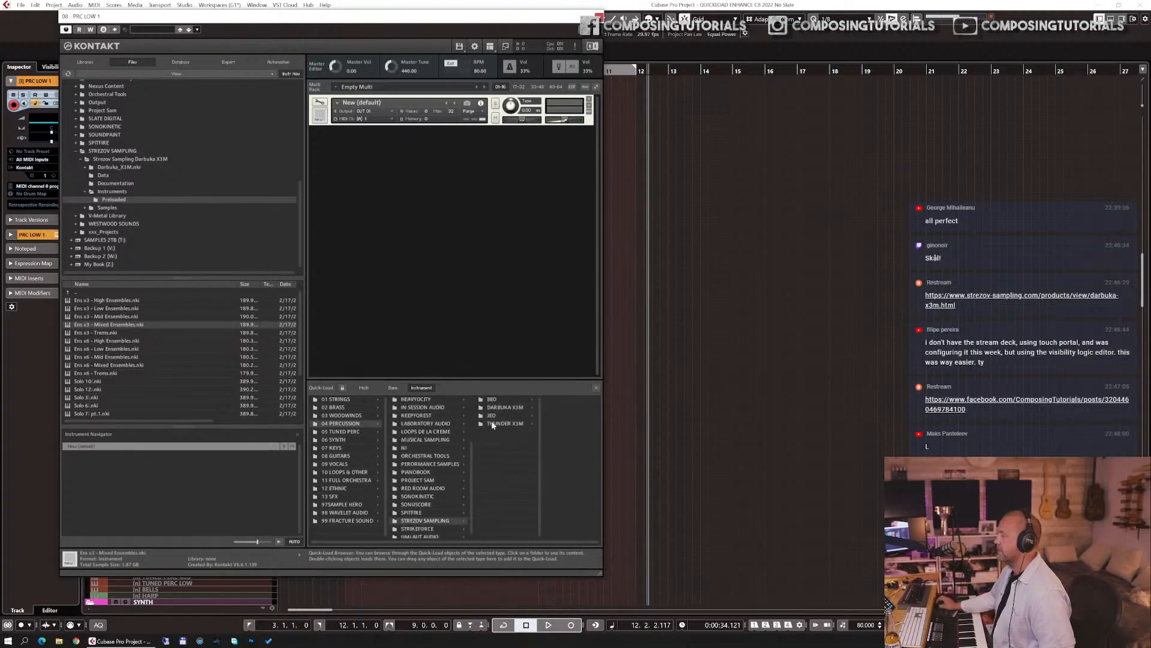
click(500, 408)
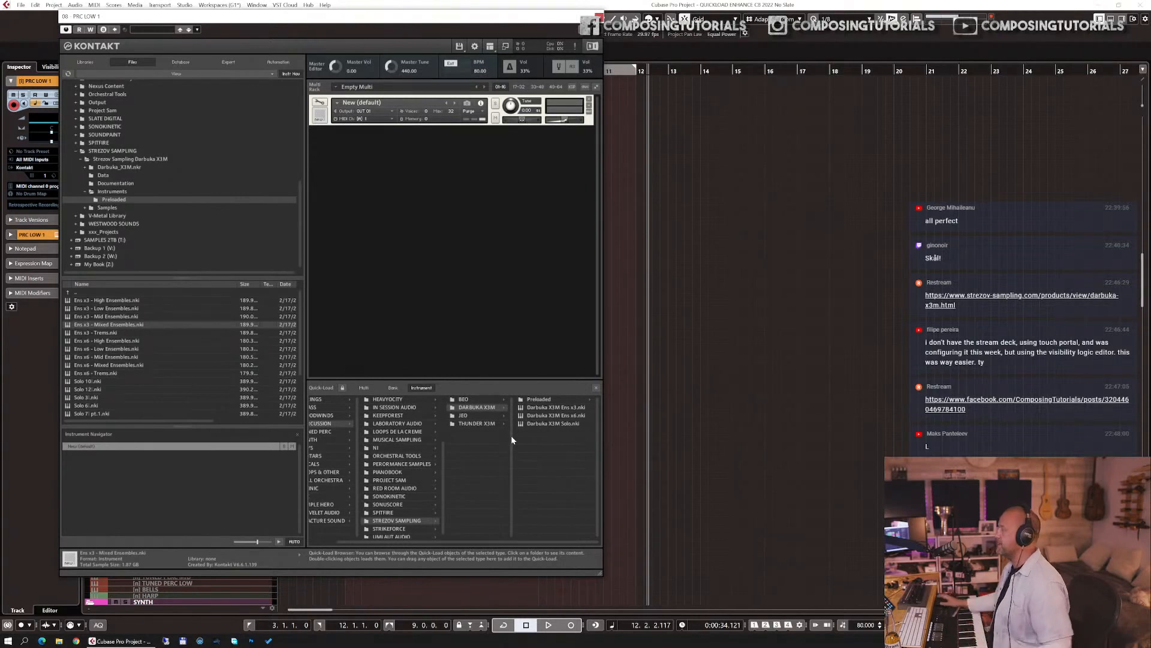
- Go through the Darbuka X3M patches, open the Preloaded folder, and load Darbuka X3M Ens x3.nki over the default instrument
click(569, 411)
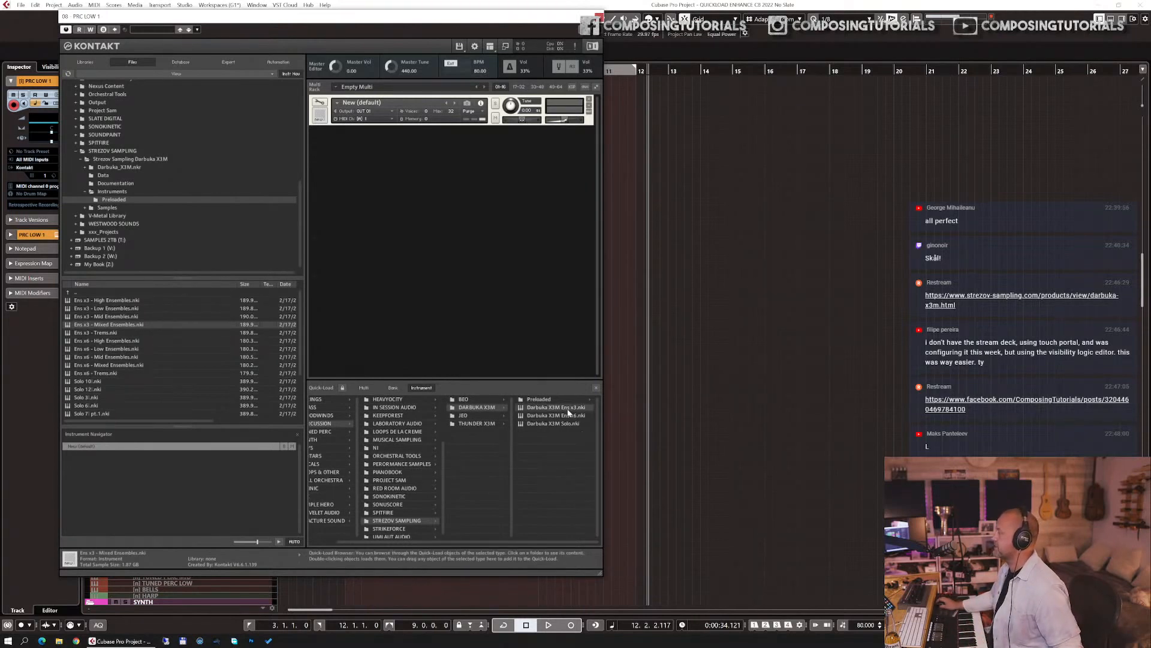
click(570, 419)
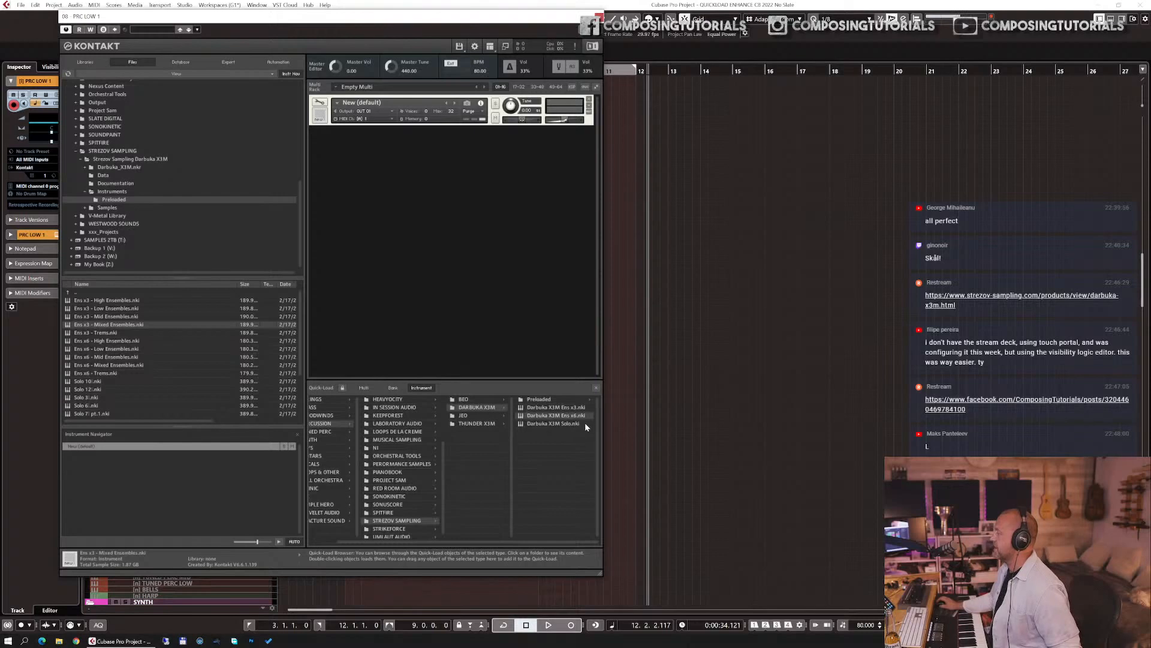
click(563, 425)
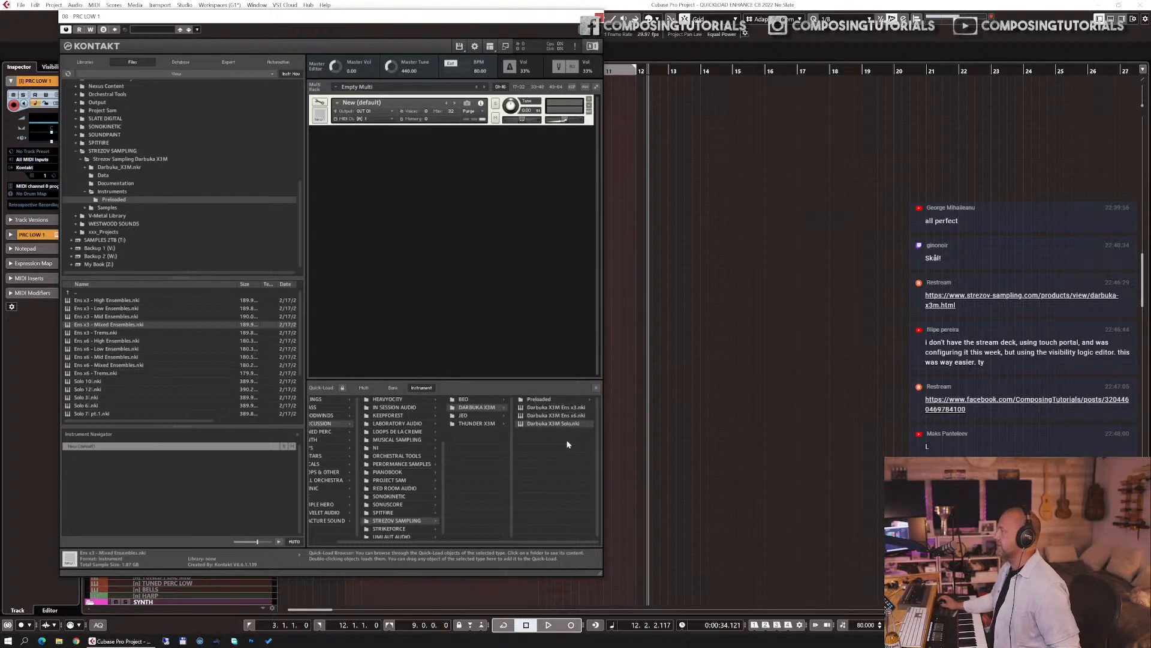
click(545, 401)
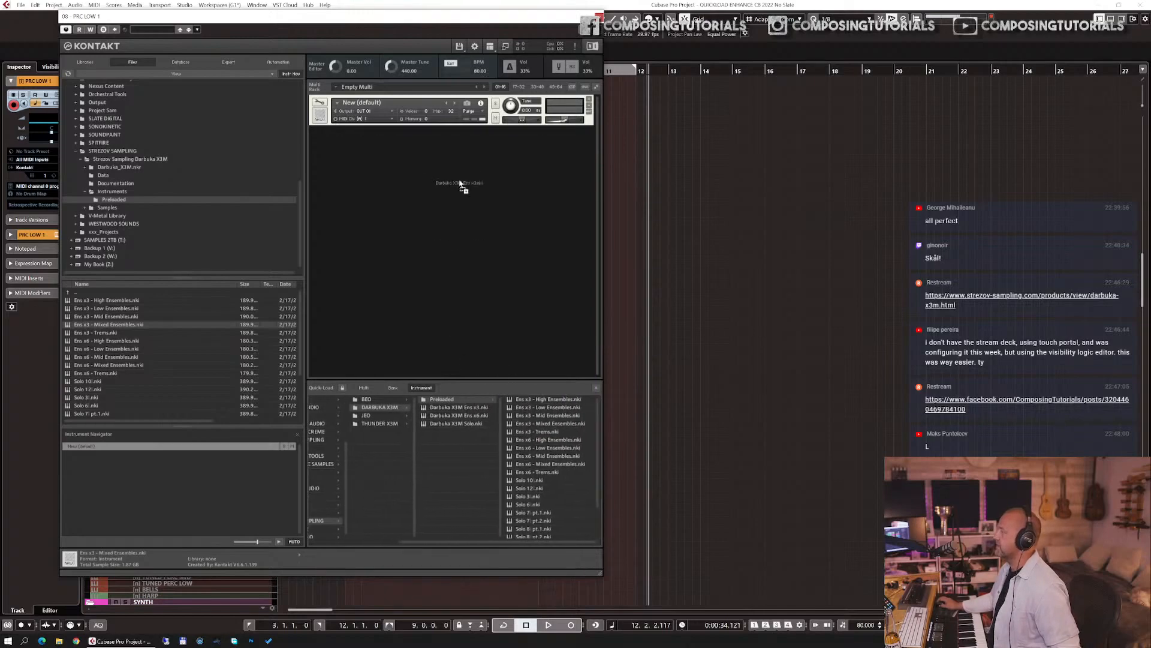
drag(433, 104, 434, 107)
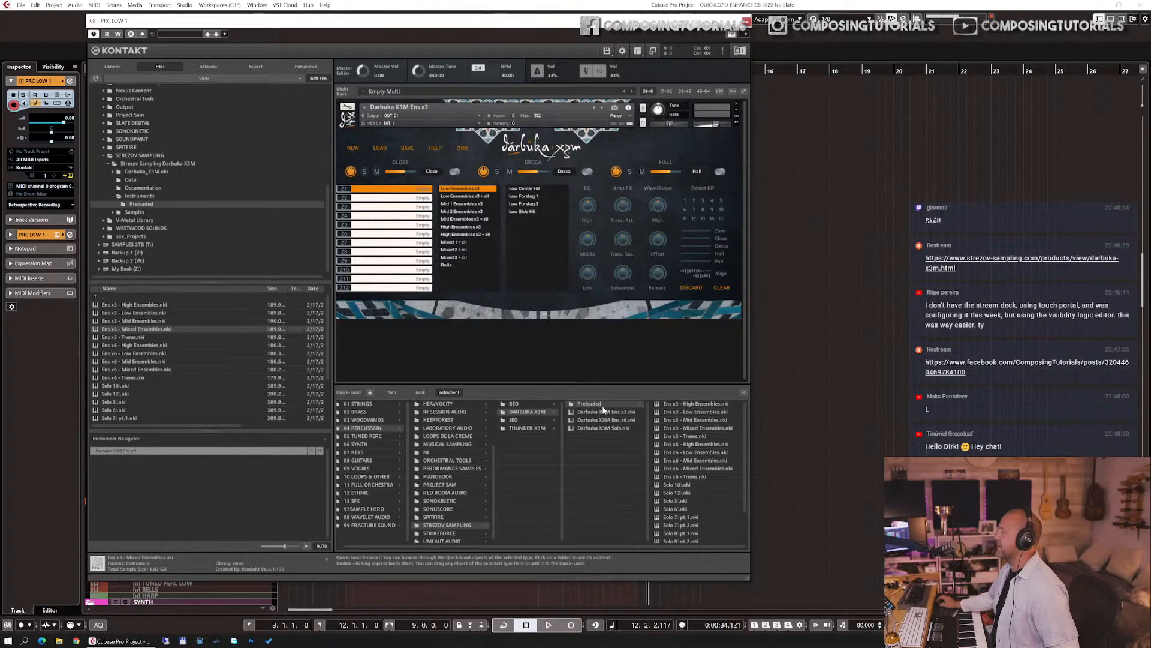
- Replace the loaded patch with Ens x3 - Low Ensembles.nki from the Preloaded folder and close the Quick-Load browser
click(706, 412)
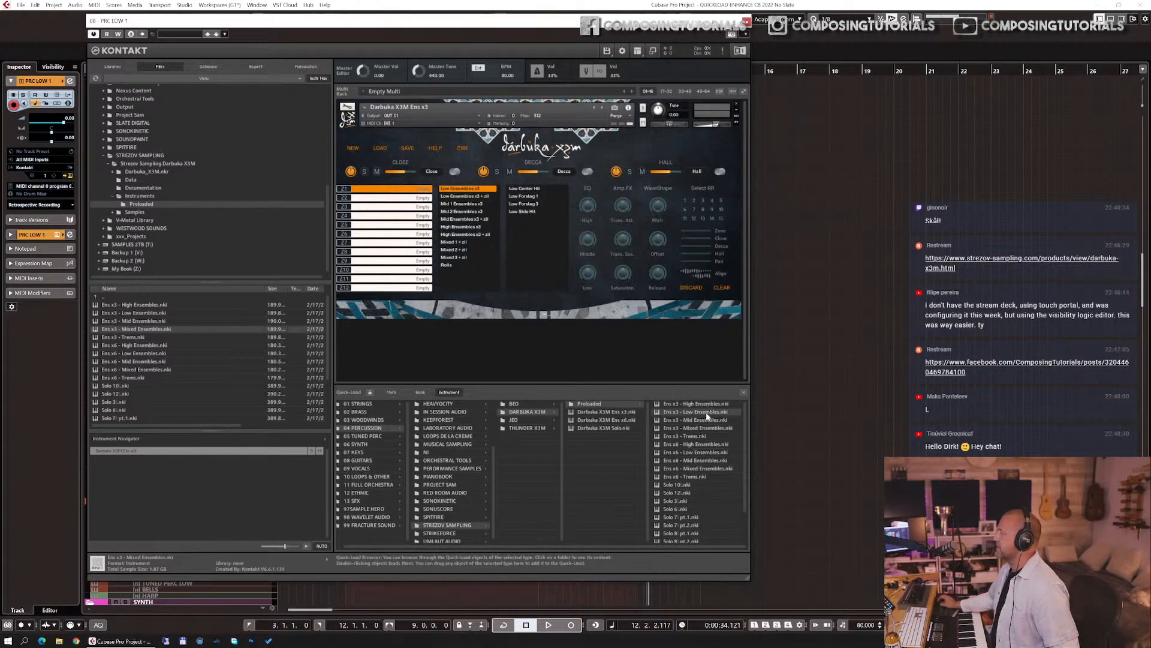
drag(707, 413, 473, 228)
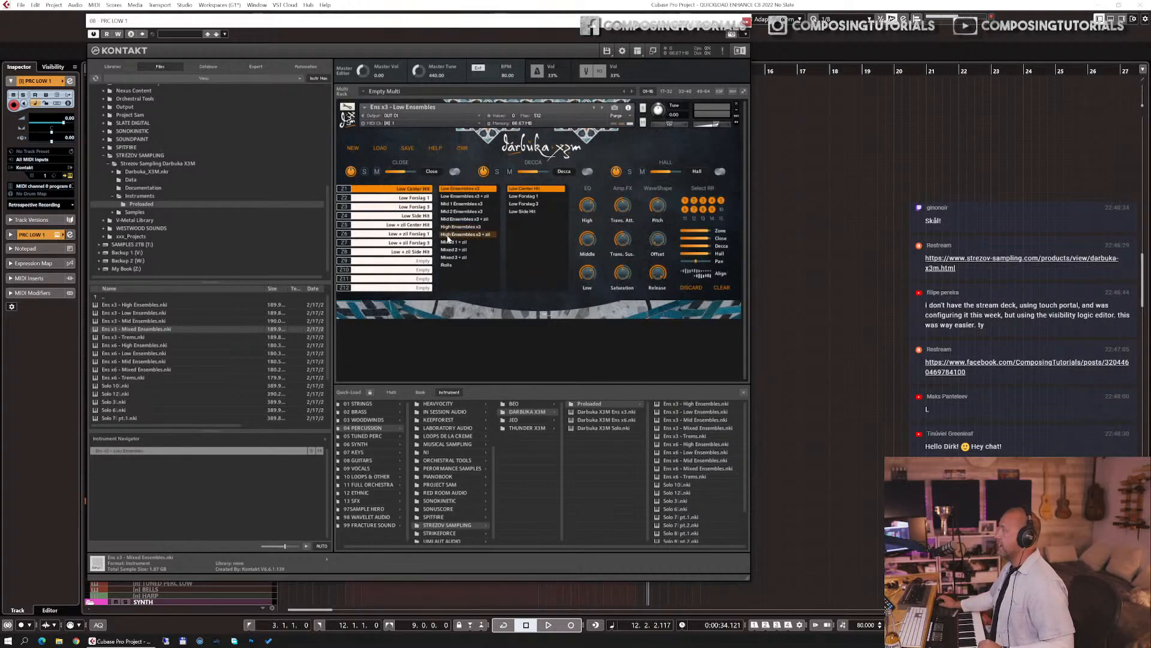
click(744, 392)
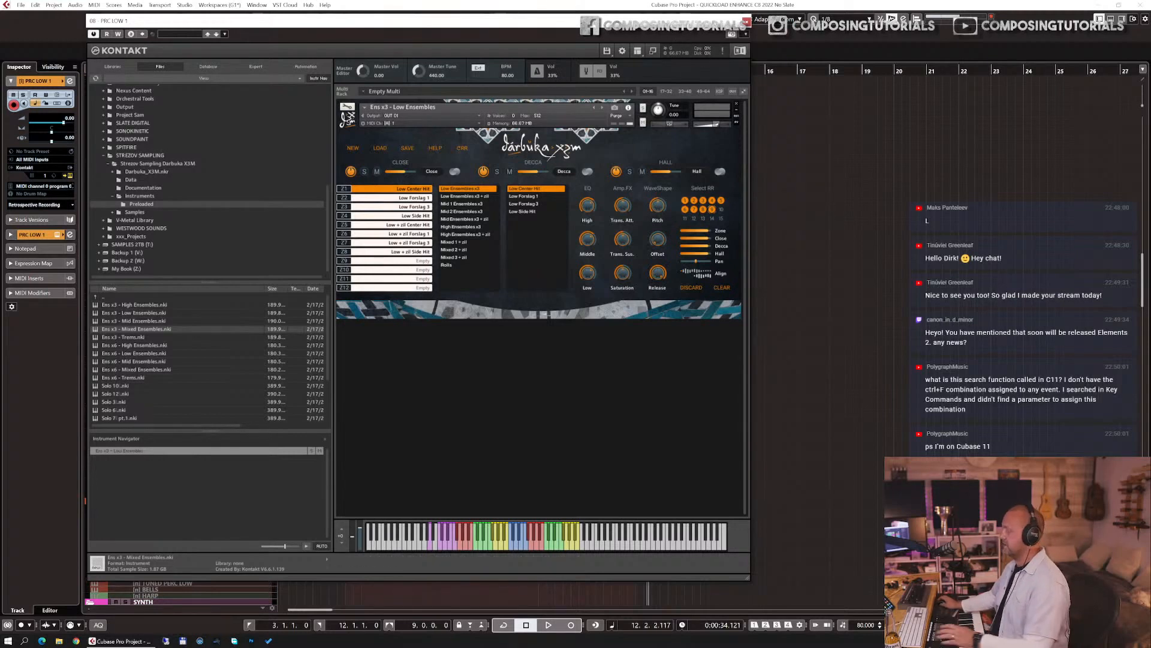
- Show the track search window, and look up the Find Track/Channel command and its shortcuts in the Key Commands
click(625, 105)
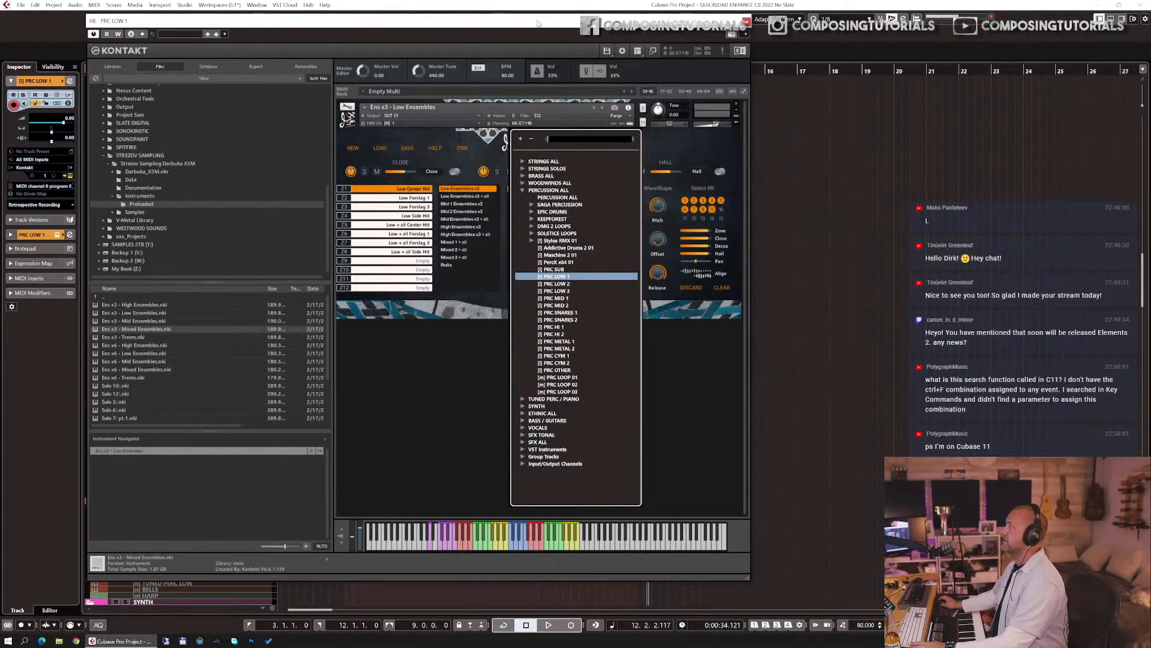
key(Escape)
click(35, 5)
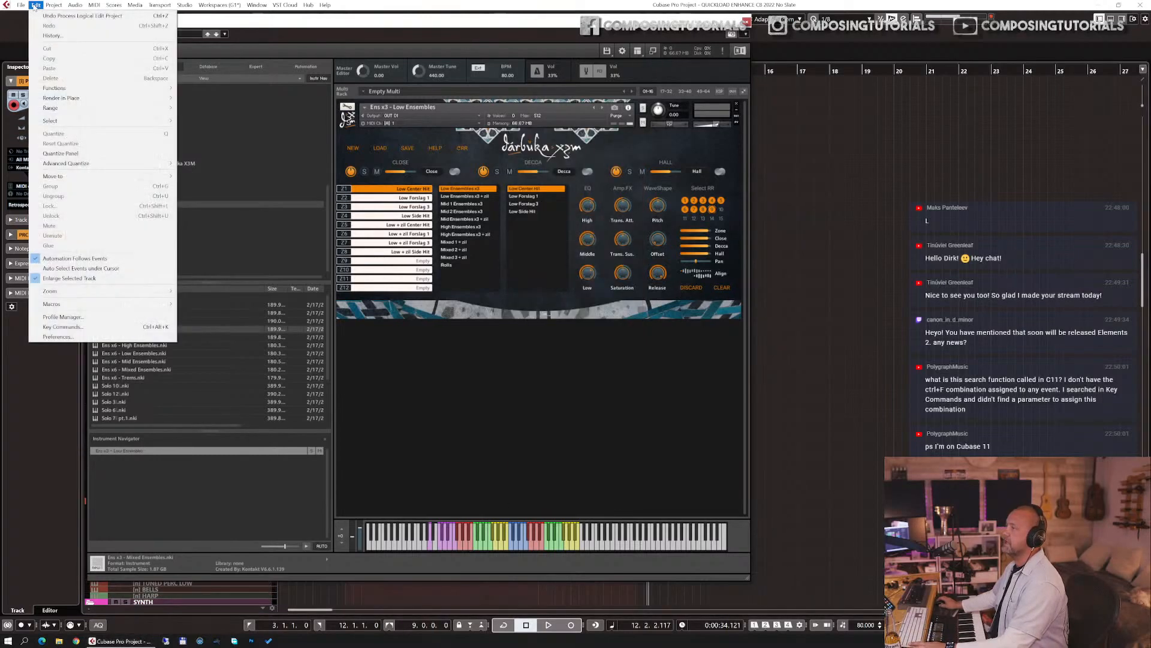
click(93, 330)
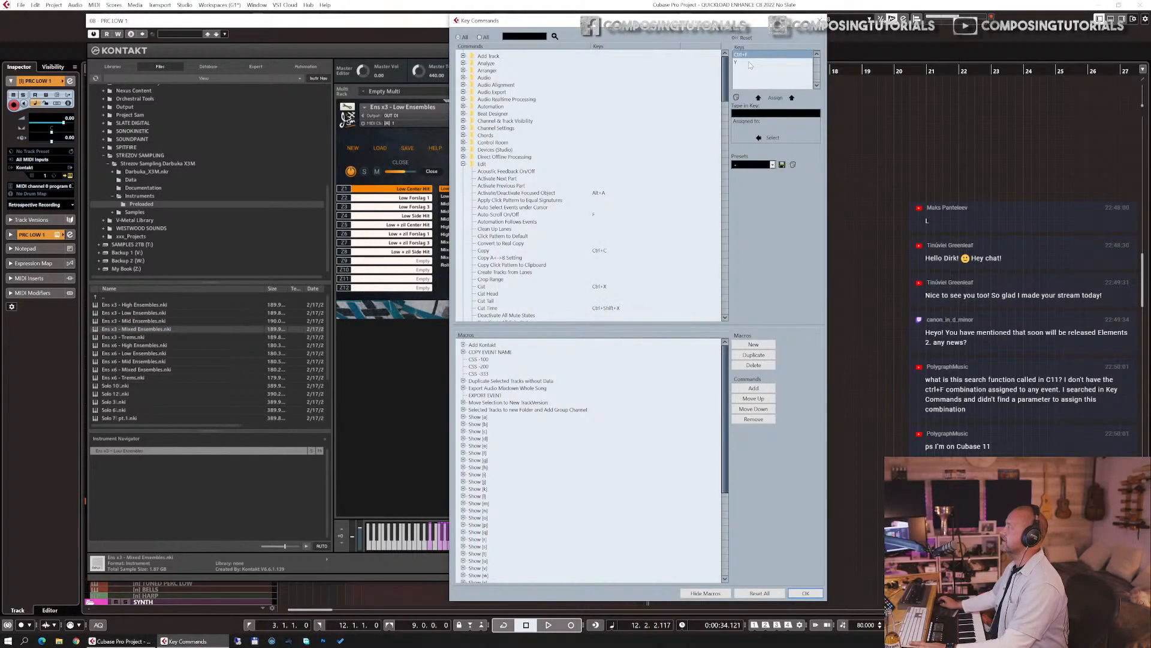
scroll(644, 129, down, 10)
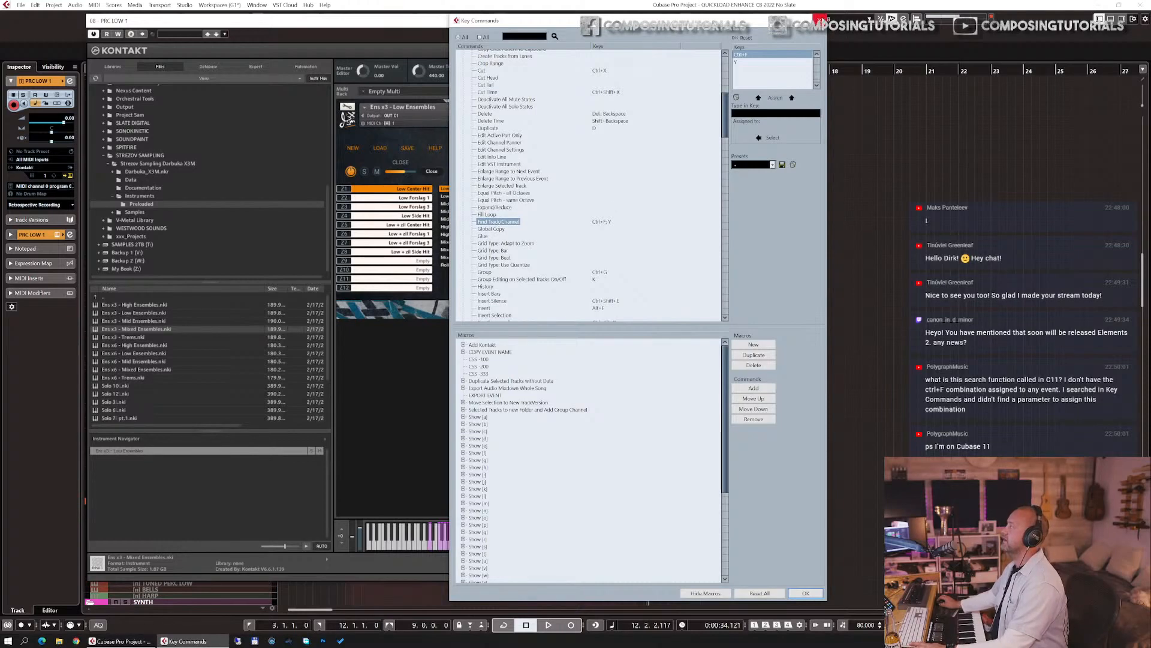
click(820, 20)
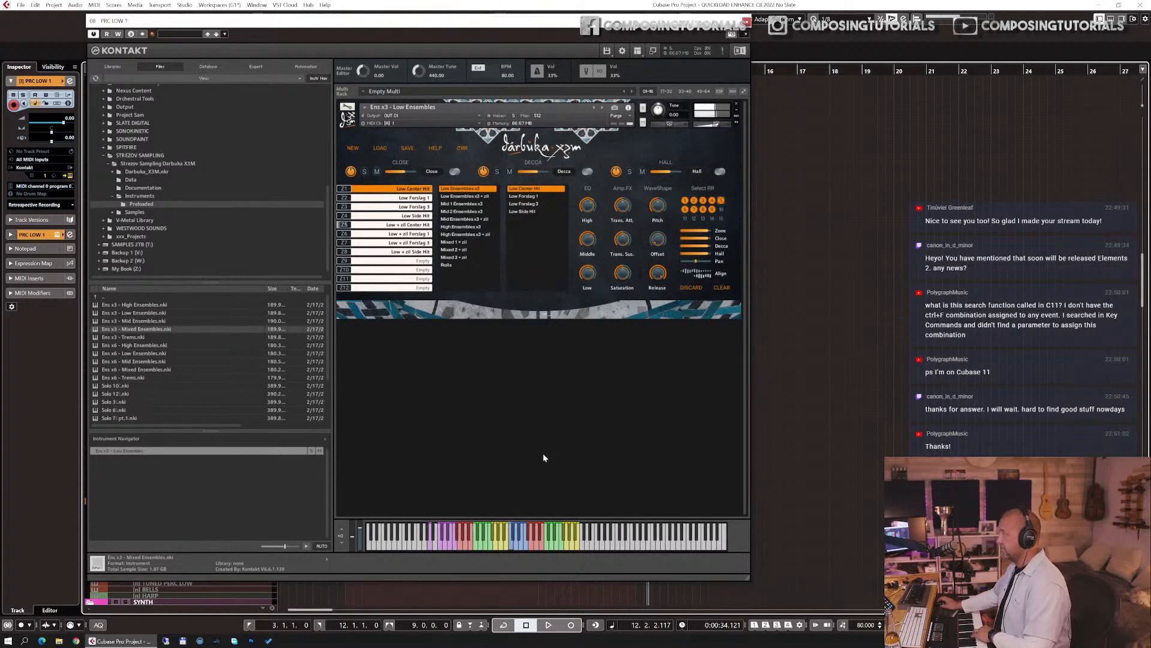
- Select the Low + zil Center Hit zone and adjust its Release
click(420, 224)
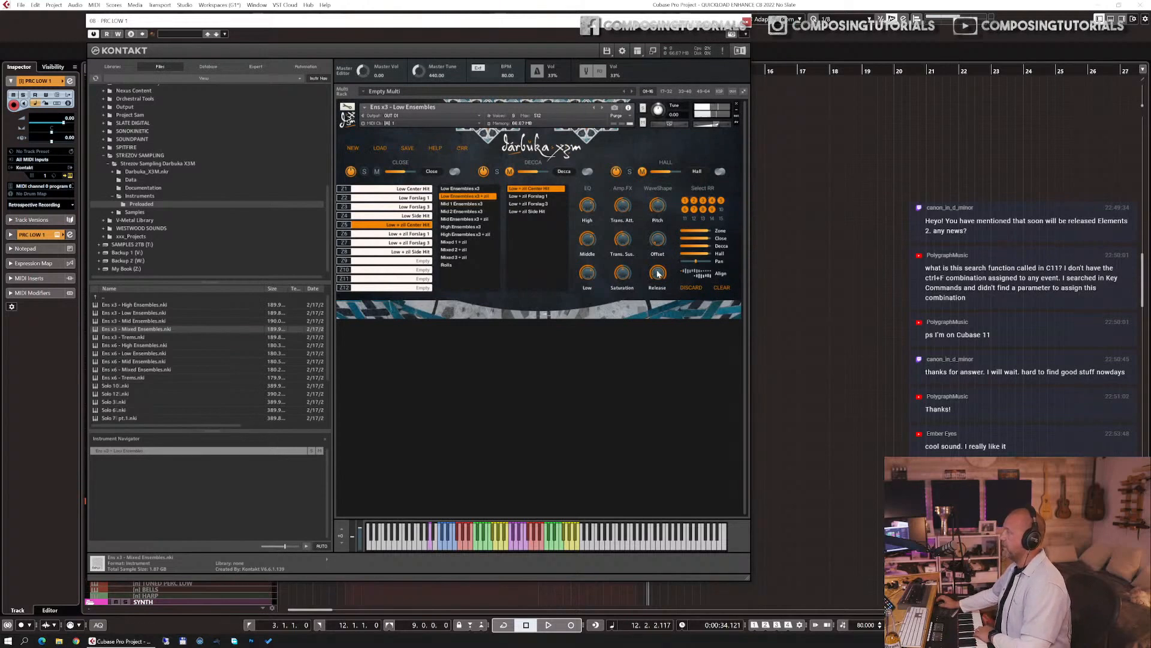
drag(658, 275, 656, 278)
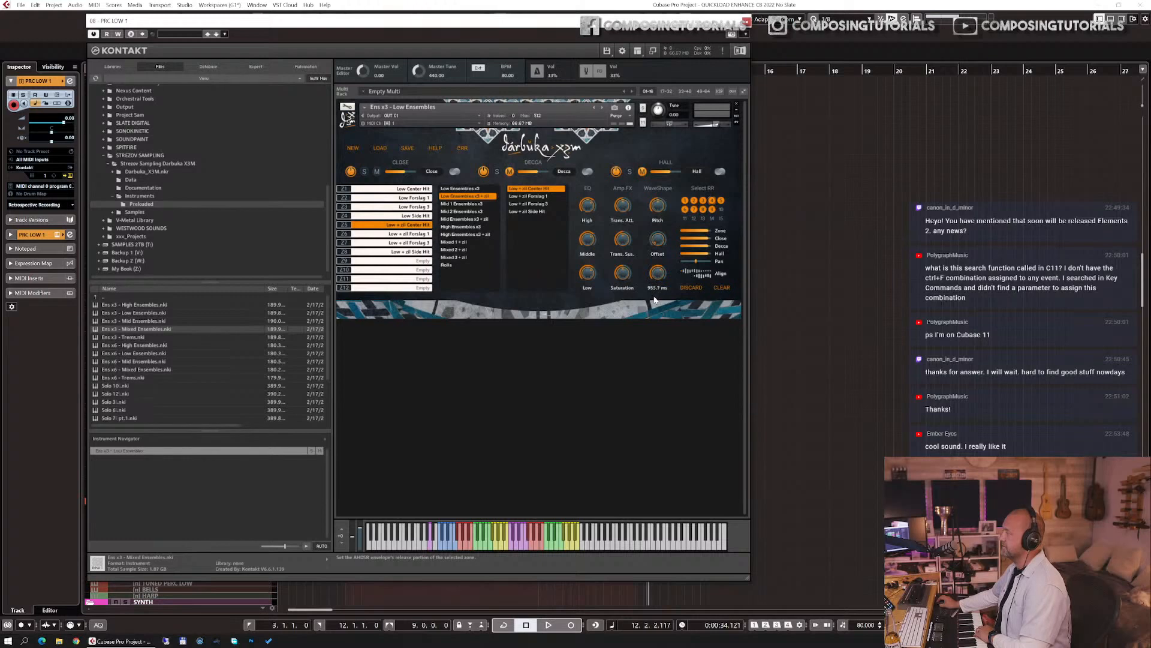
drag(655, 300, 655, 300)
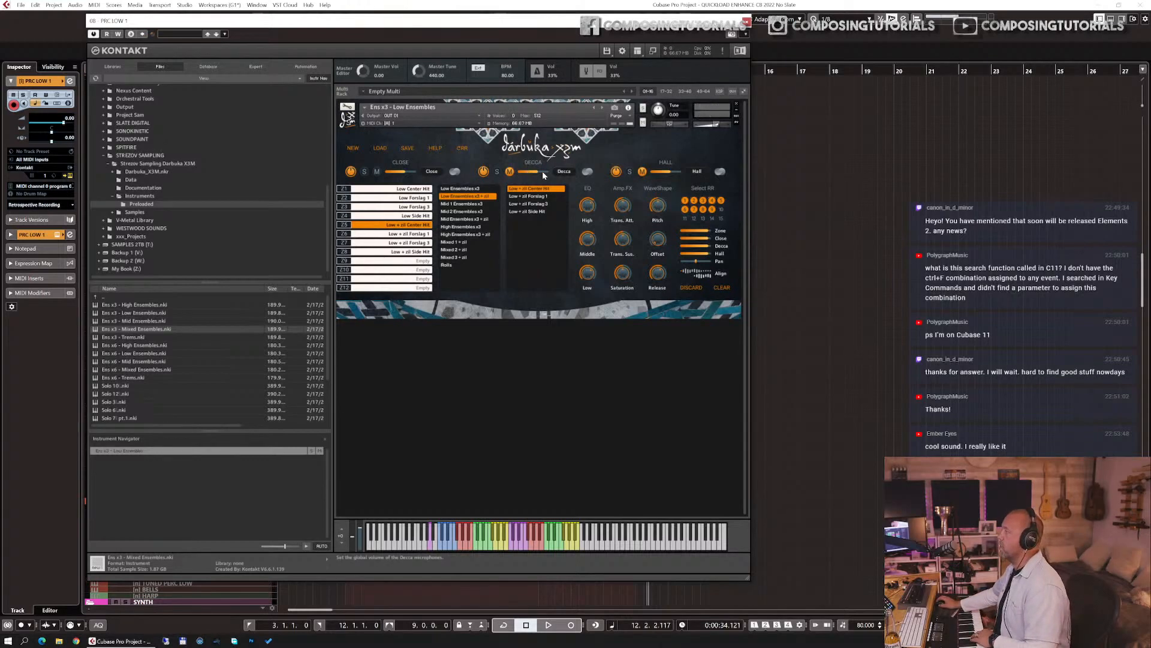
- Solo the Decca microphones, readjust the zone's Release, and compare the sound with Decca muted and soloed
click(496, 172)
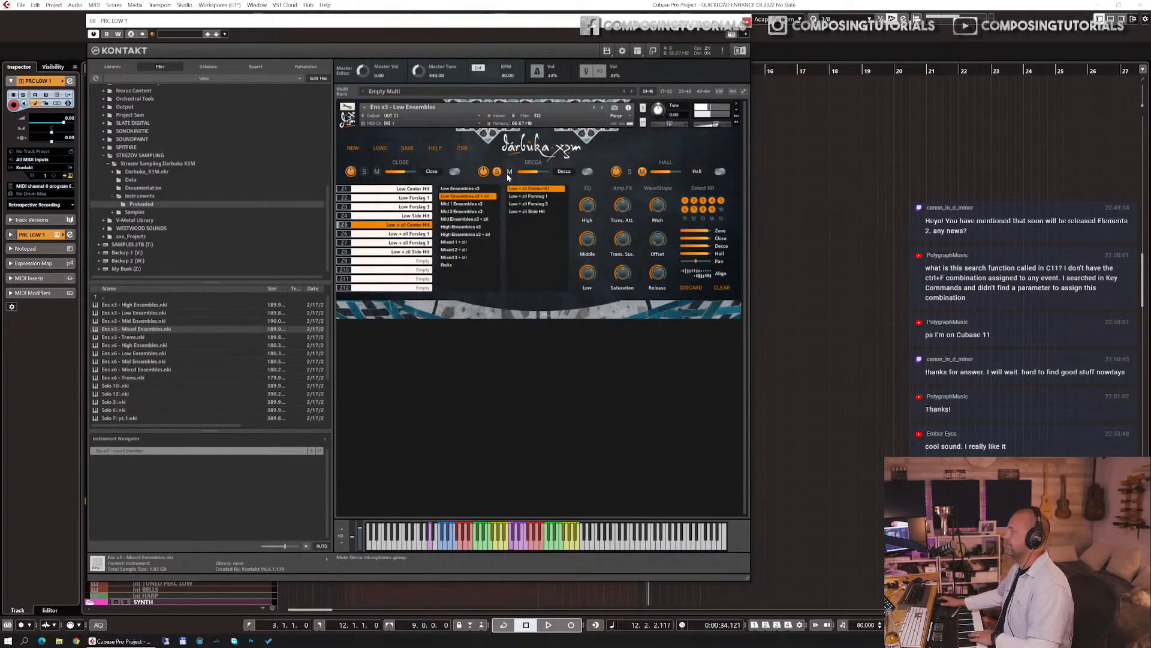
drag(660, 274, 662, 274)
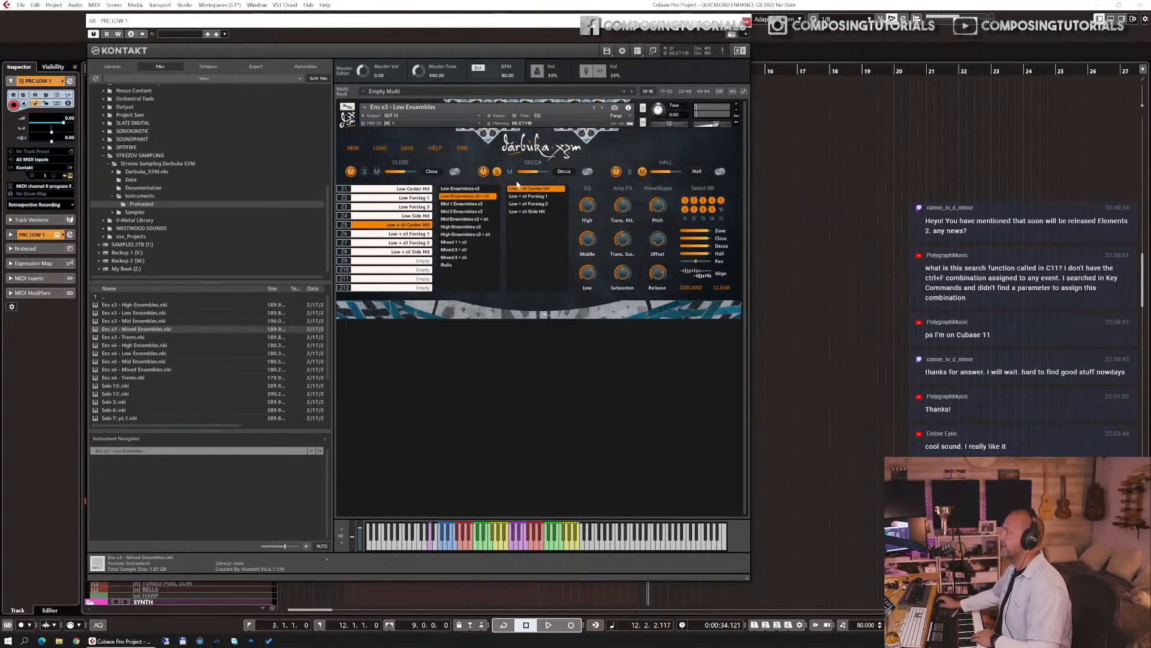
click(511, 172)
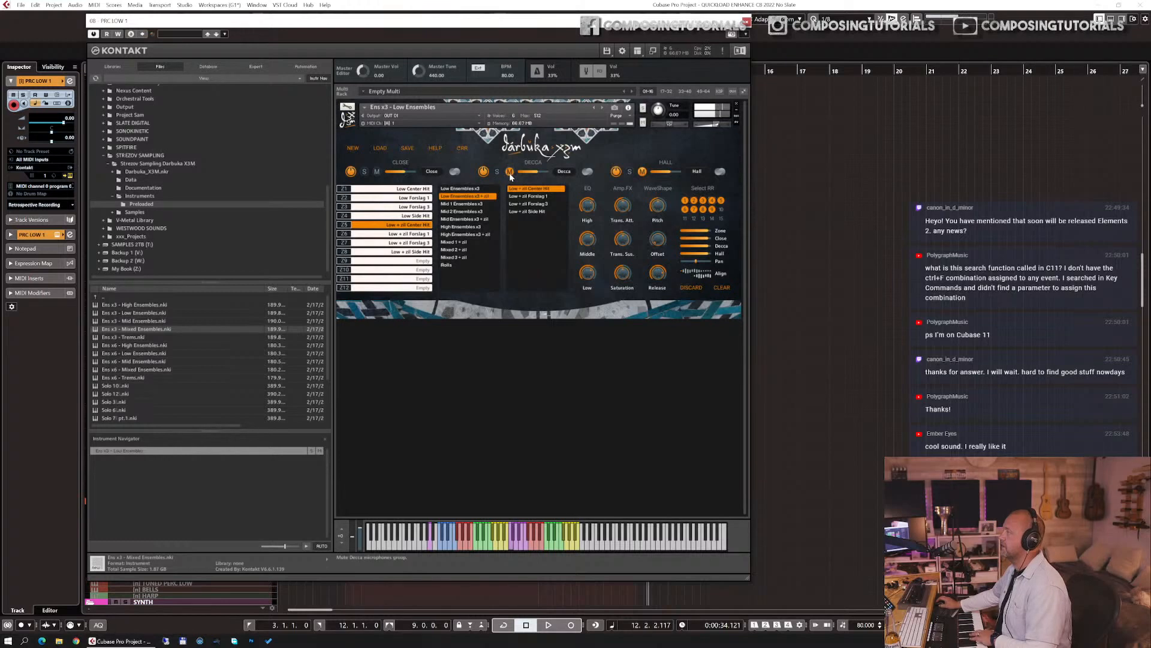
click(510, 172)
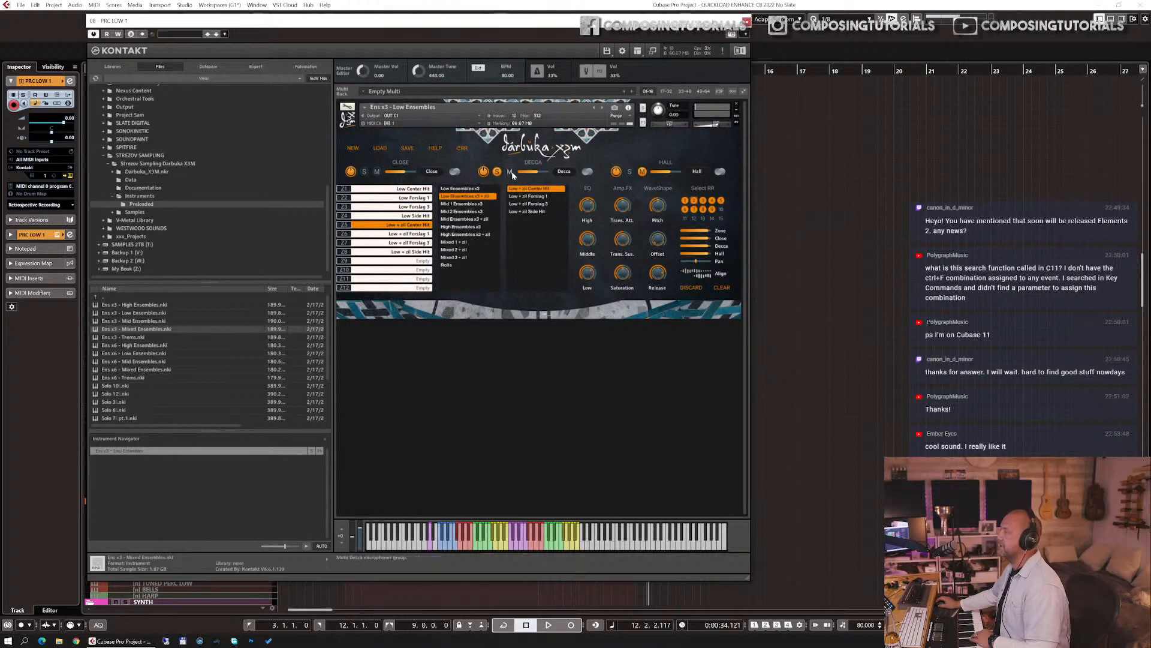
- Solo the Hall microphones to adjust their stereo width, and adjust the Decca stereo width, leaving Decca unmuted
click(630, 172)
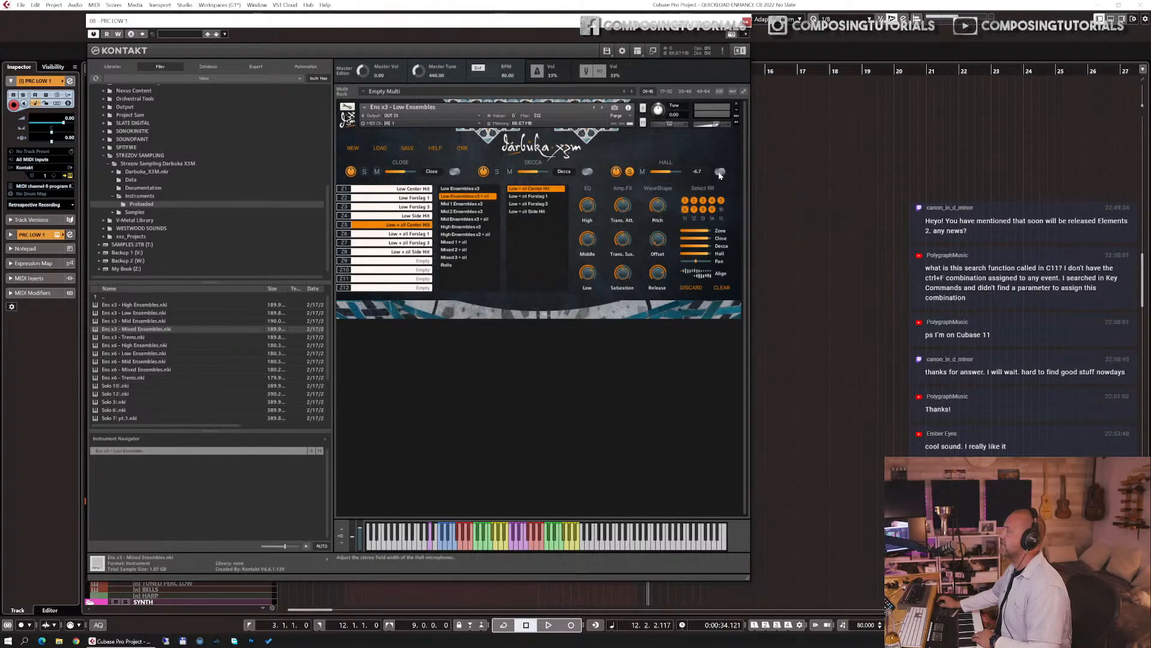
drag(719, 181, 719, 195)
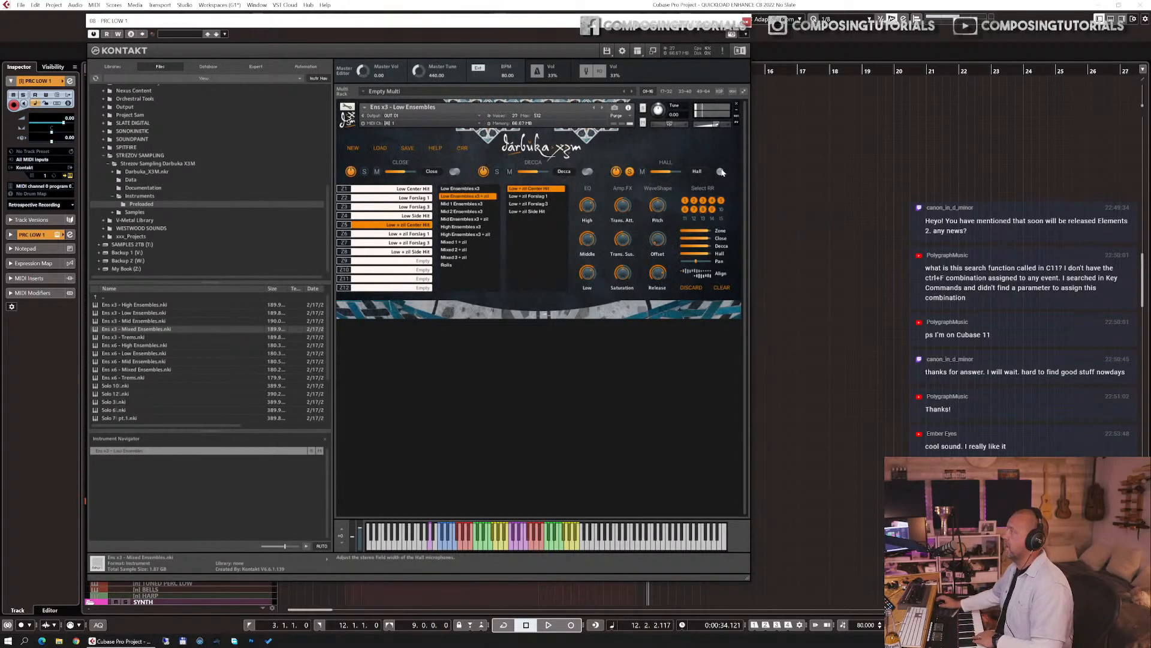
drag(722, 172, 725, 125)
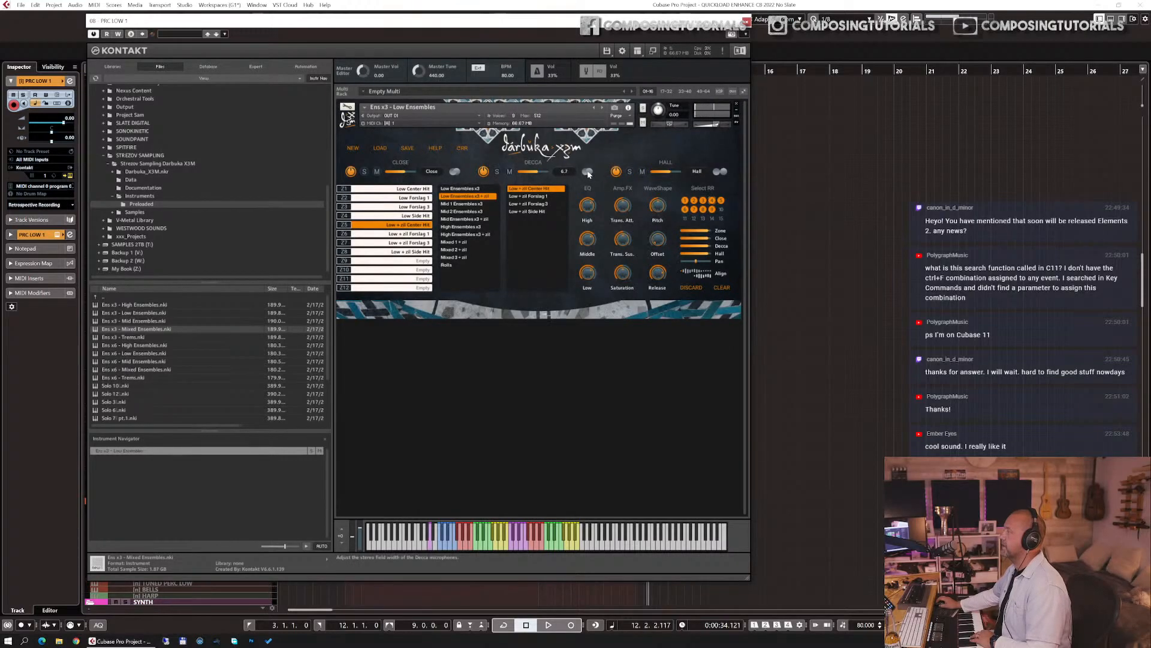
click(588, 170)
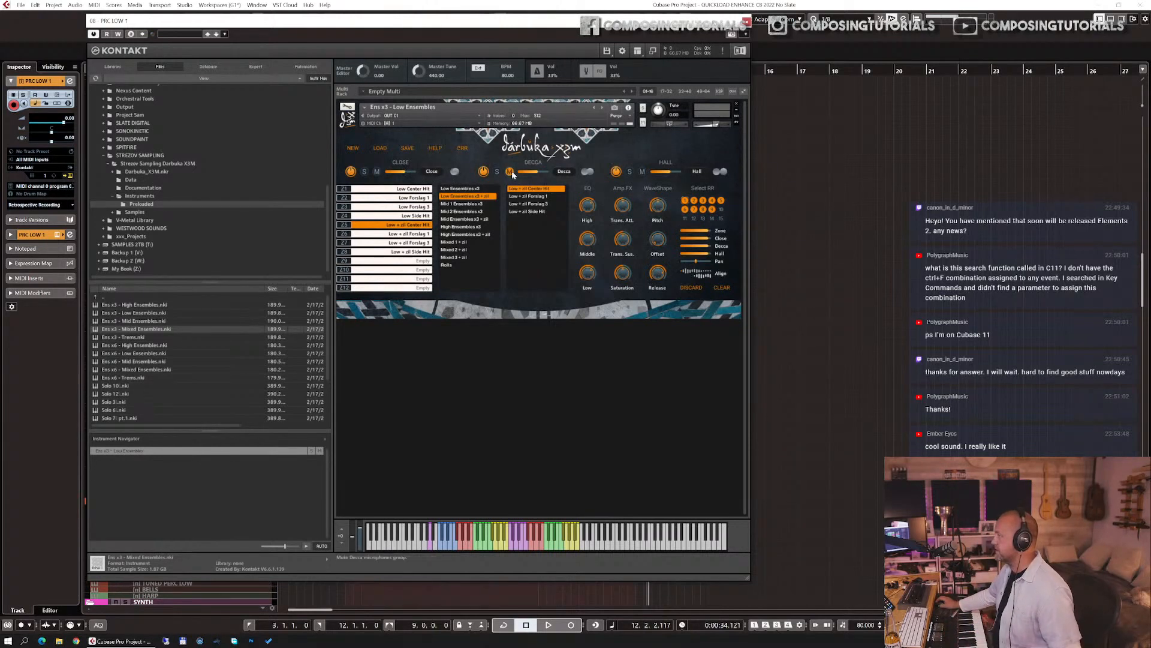
click(511, 172)
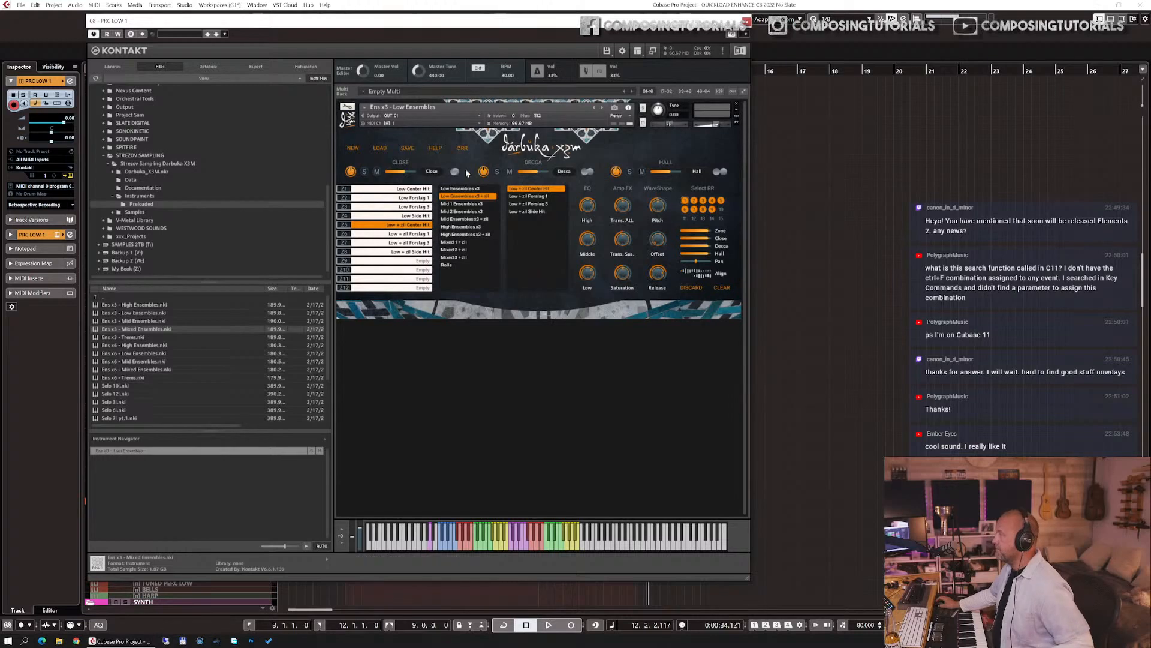
- Select the Low Center Hit zone and turn its Decca microphone volume all the way down
click(411, 189)
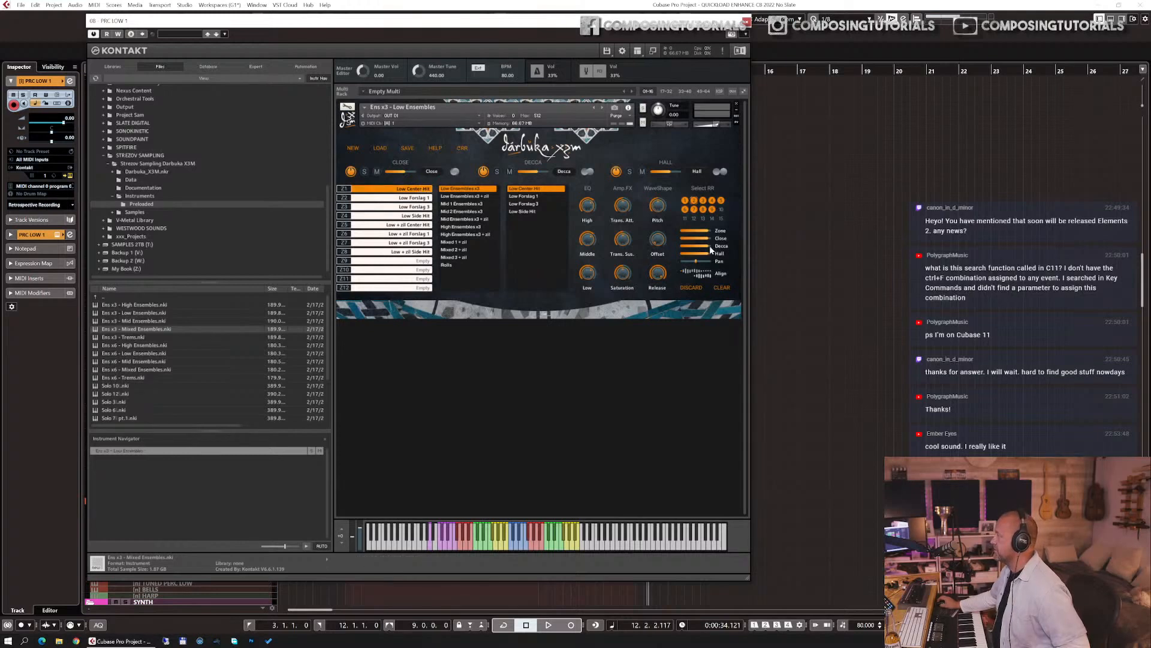
drag(707, 250, 643, 258)
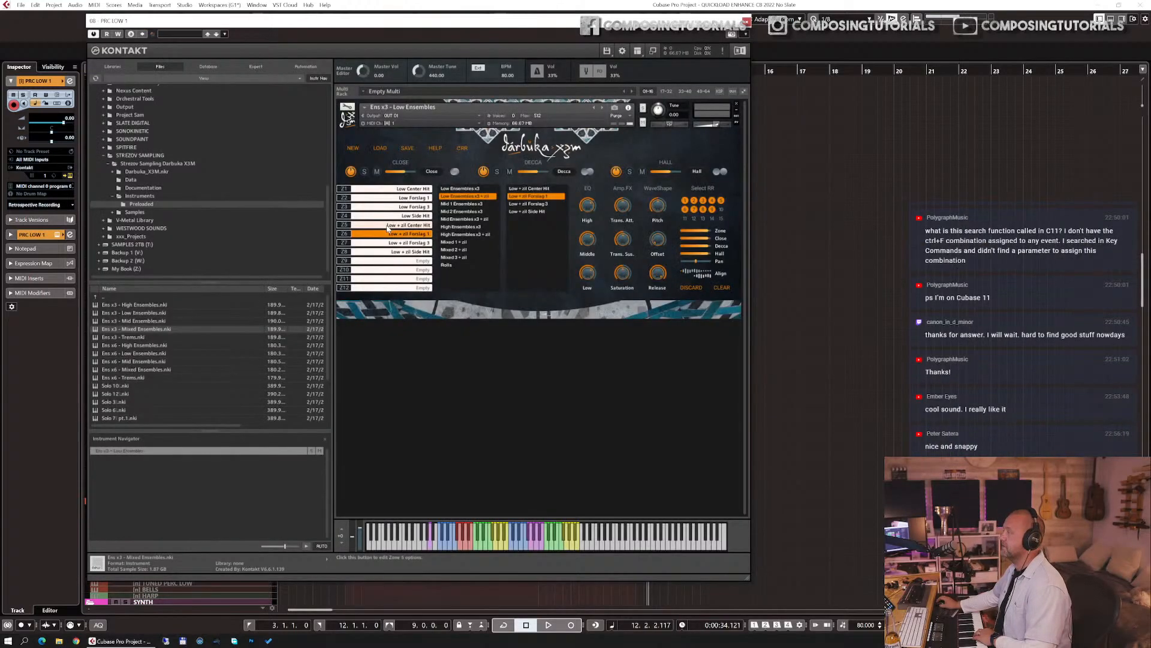
- Adjust the Close microphone volume of the Low + zil Center Hit zone and the Release of the Low Center Hit zone
click(399, 225)
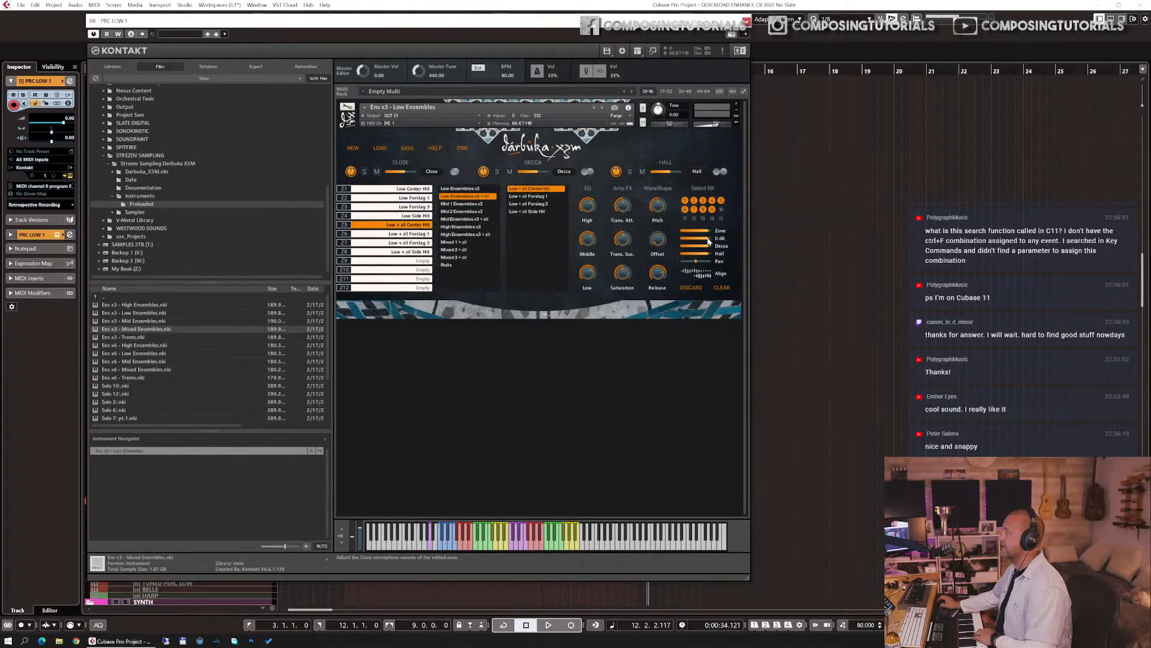
drag(709, 241, 705, 242)
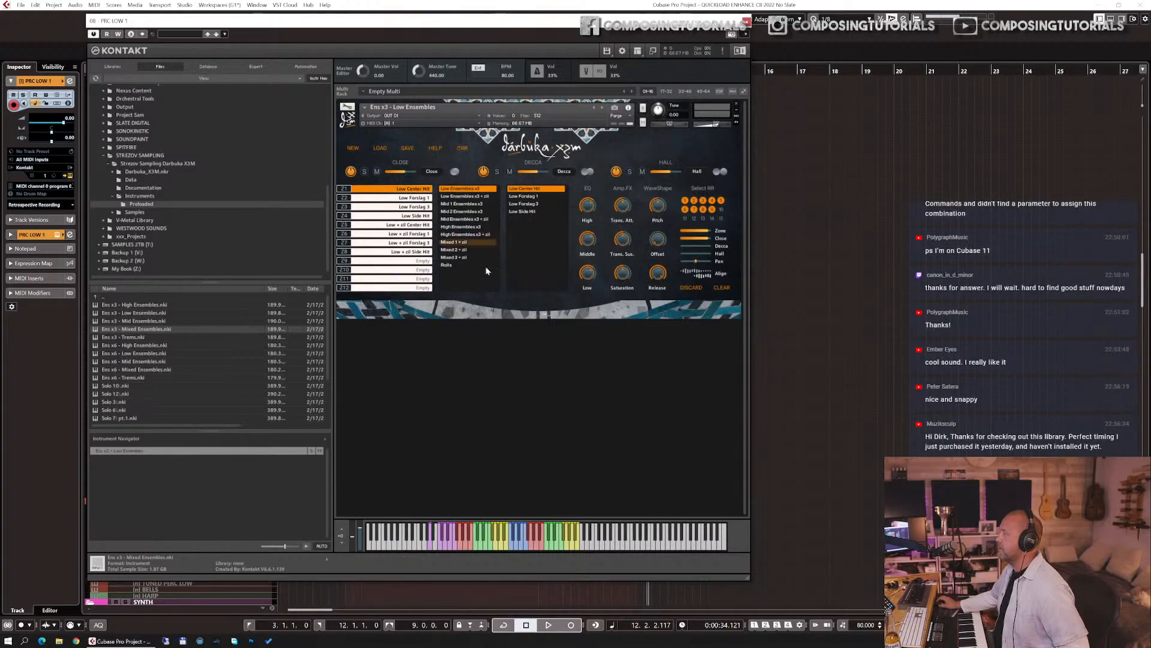
mouse_move(658, 275)
mouse_down()
mouse_move(657, 306)
mouse_move(657, 297)
mouse_up()
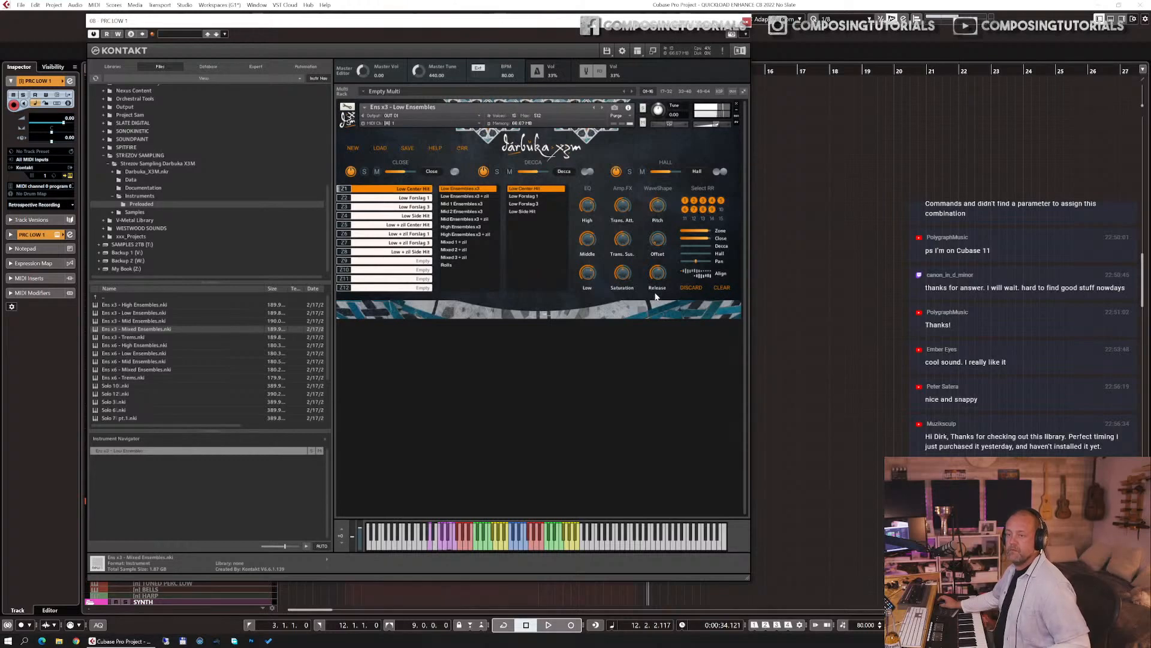
- Select the Low + zil Center Hit zone and adjust its EQ across the High and Low bands, comparing a cut and restored Low band
click(416, 225)
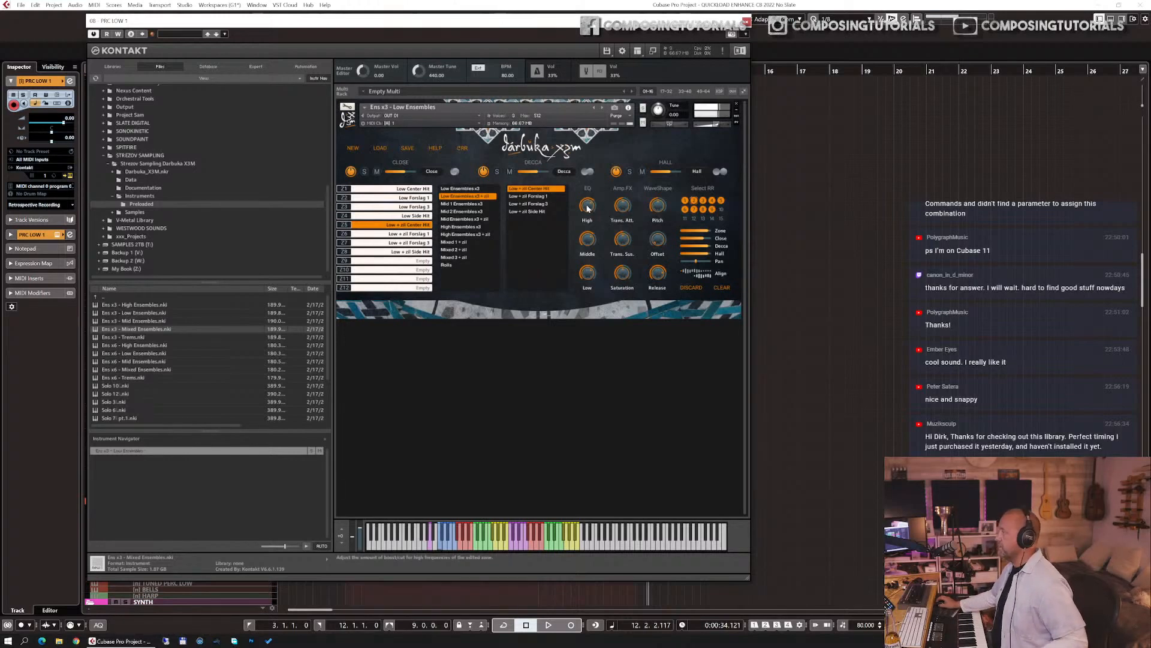
drag(589, 205, 591, 198)
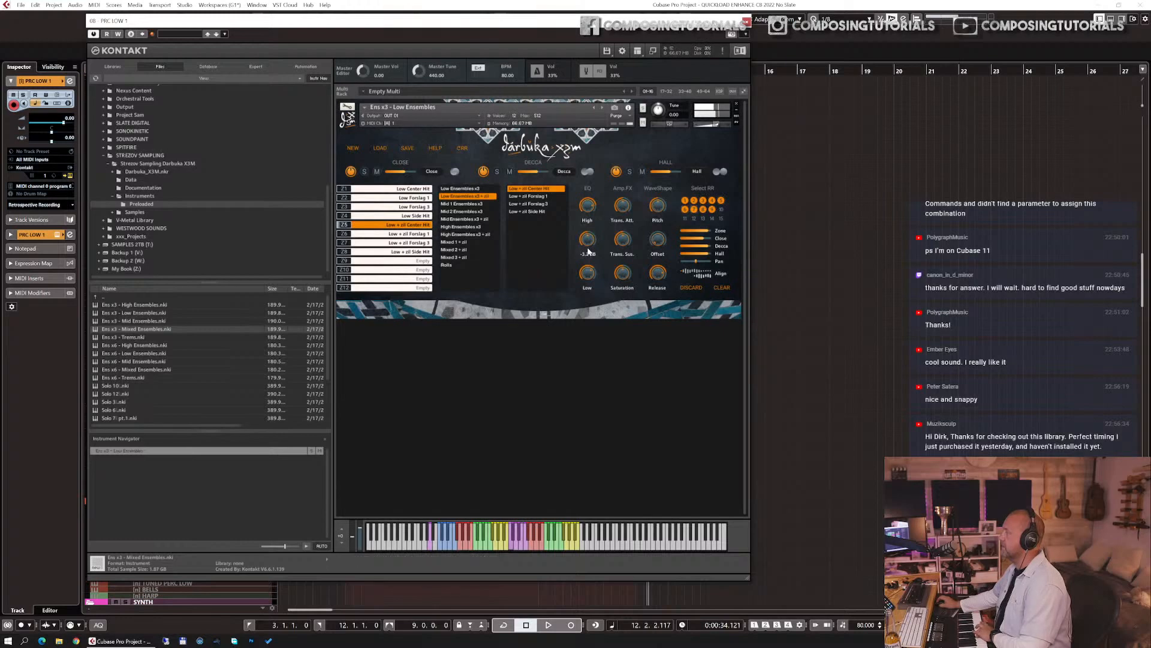
drag(588, 275, 596, 362)
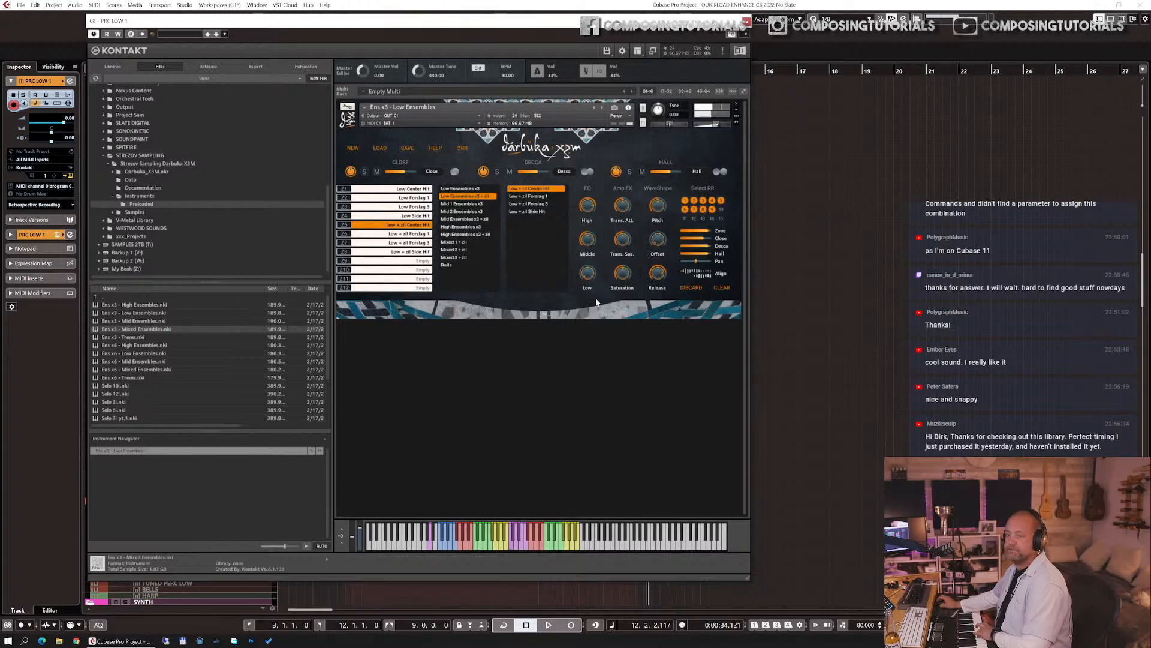
drag(590, 278, 589, 254)
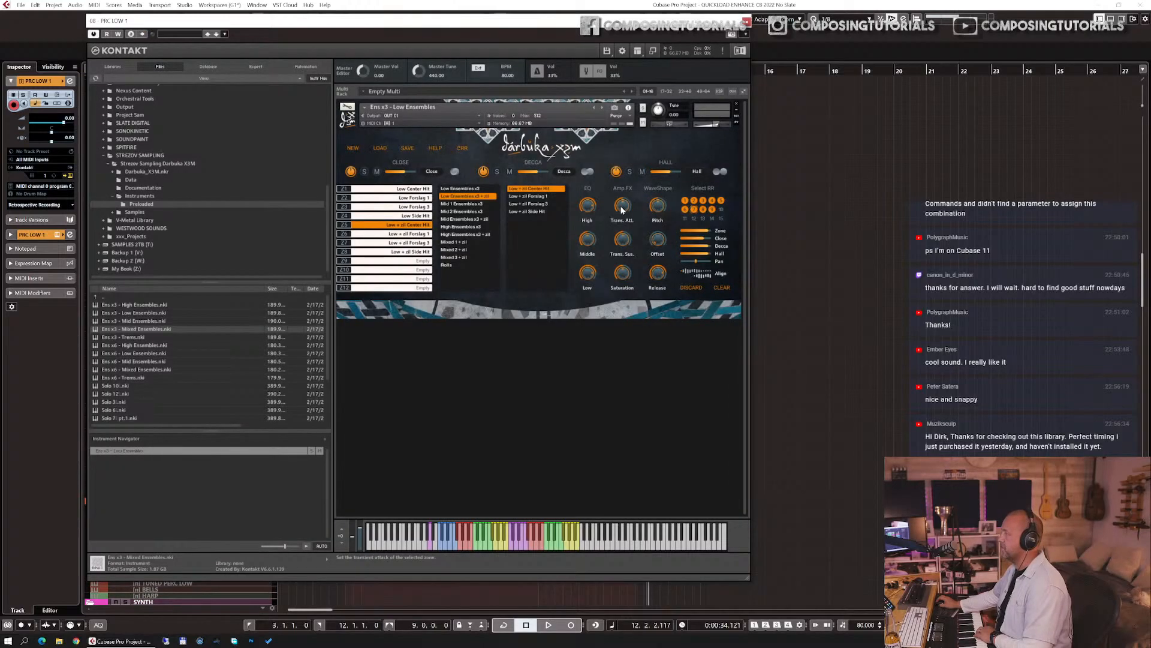
- Try different transient attack, transient sustain and saturation amounts on the Low + zil Center Hit zone, resetting the transient attack
click(622, 209)
drag(622, 209, 623, 189)
drag(623, 208, 624, 237)
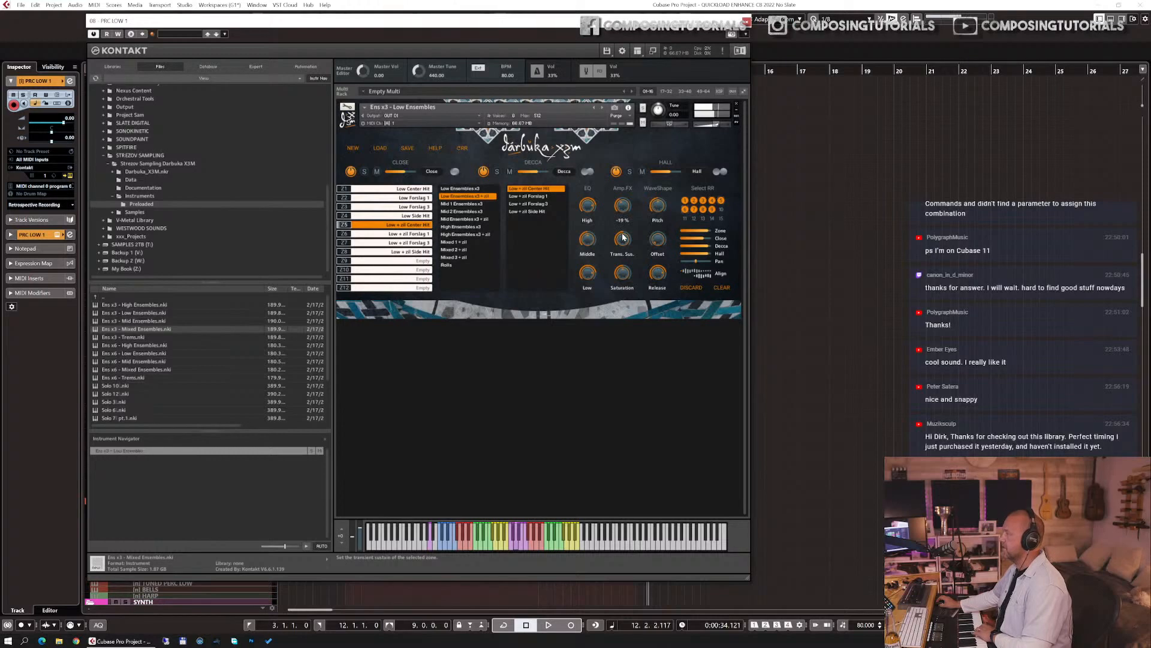
drag(624, 238, 624, 257)
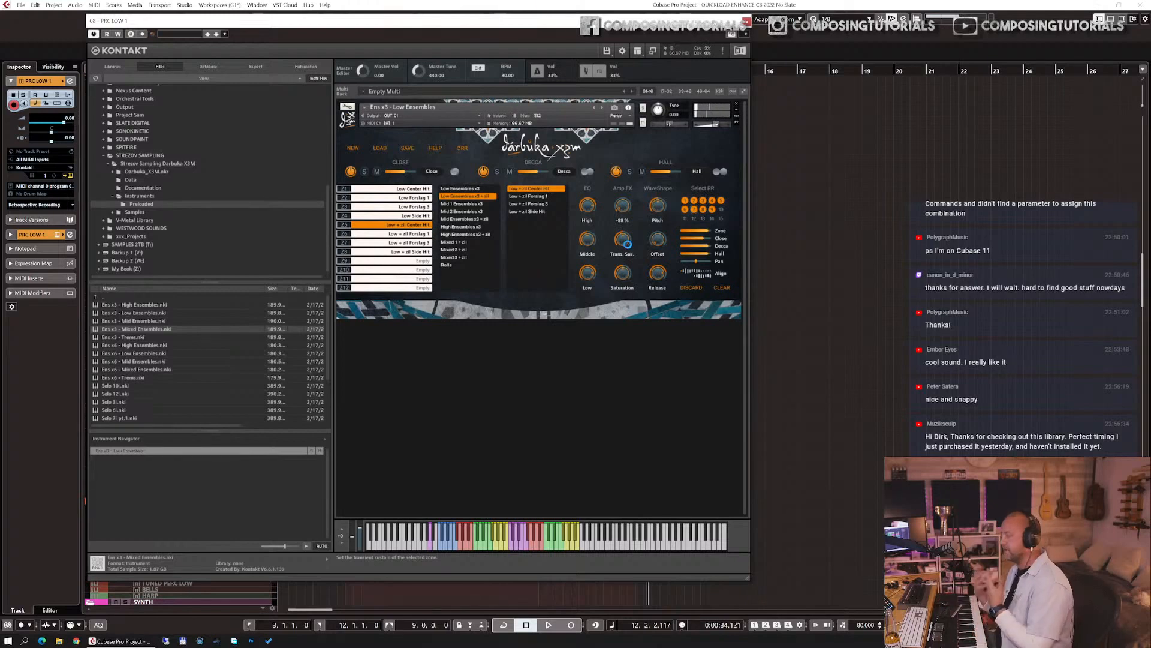
ctrl+click(624, 206)
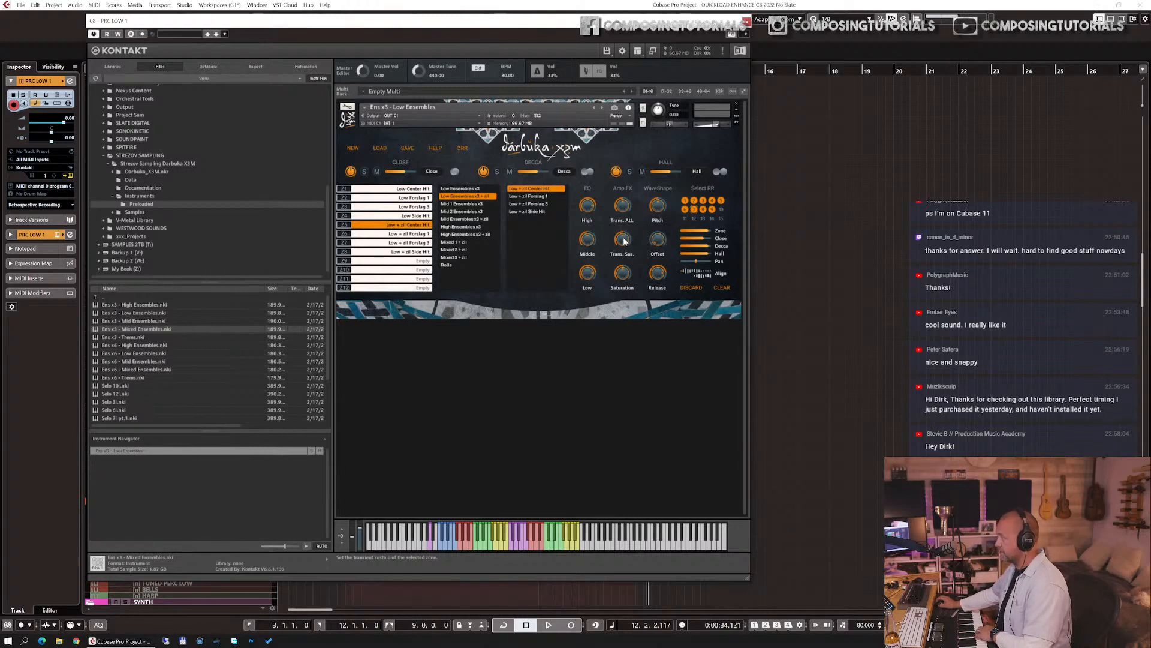
mouse_move(624, 241)
mouse_down()
mouse_move(629, 219)
mouse_move(630, 258)
mouse_up()
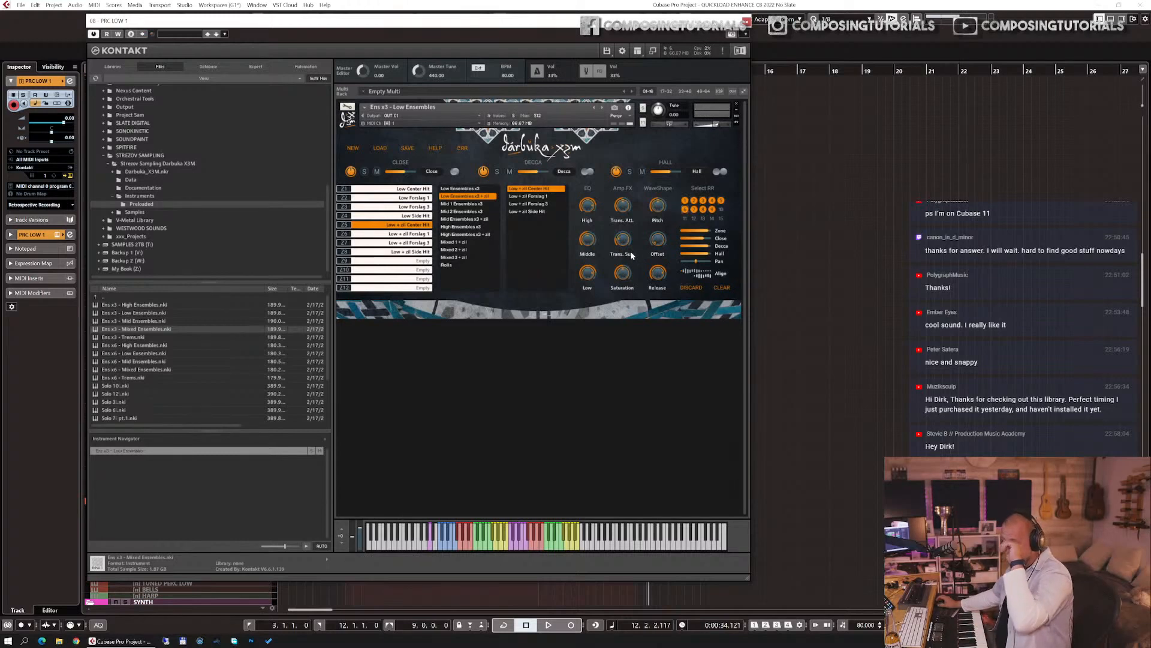
drag(631, 253, 623, 209)
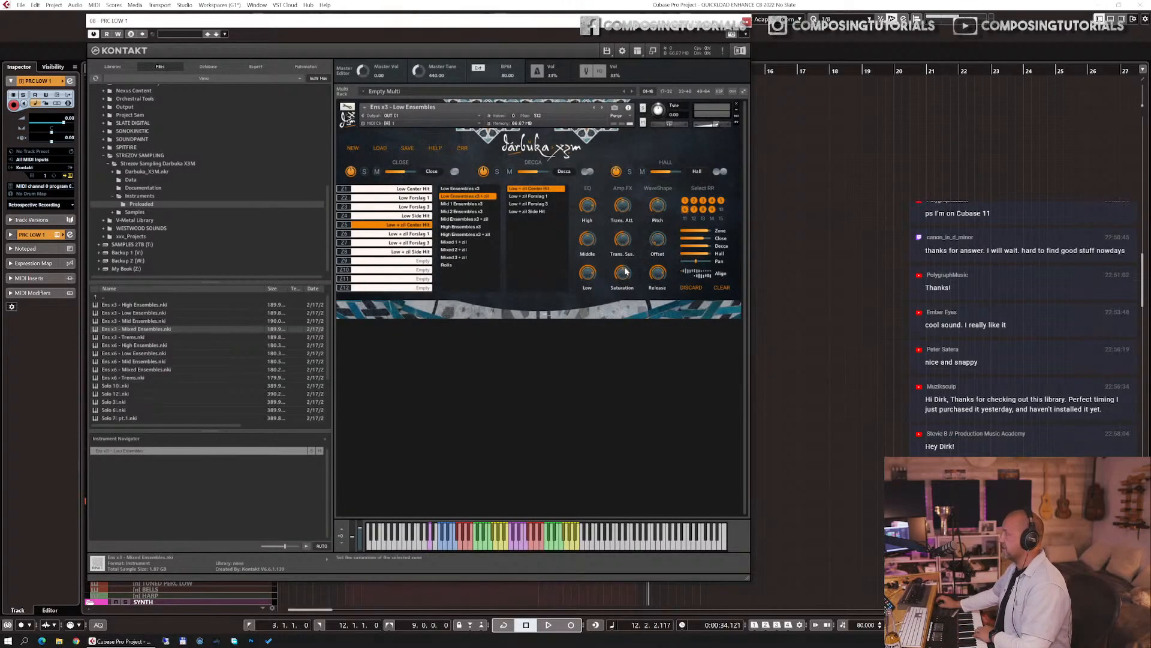
drag(625, 275, 624, 248)
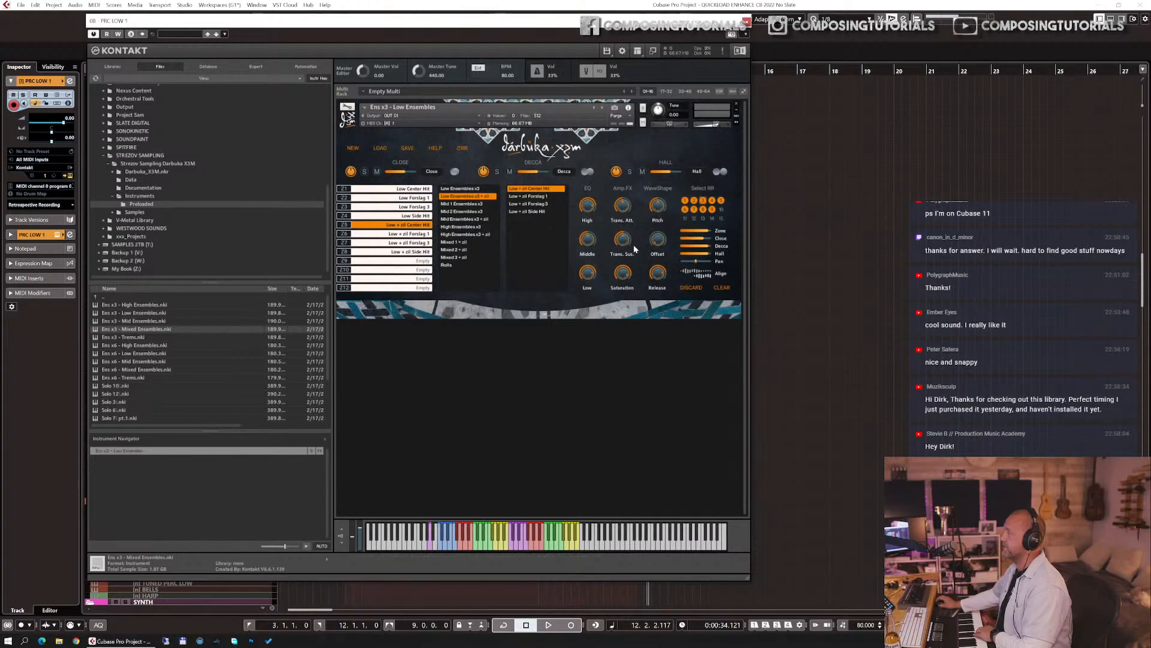
click(624, 275)
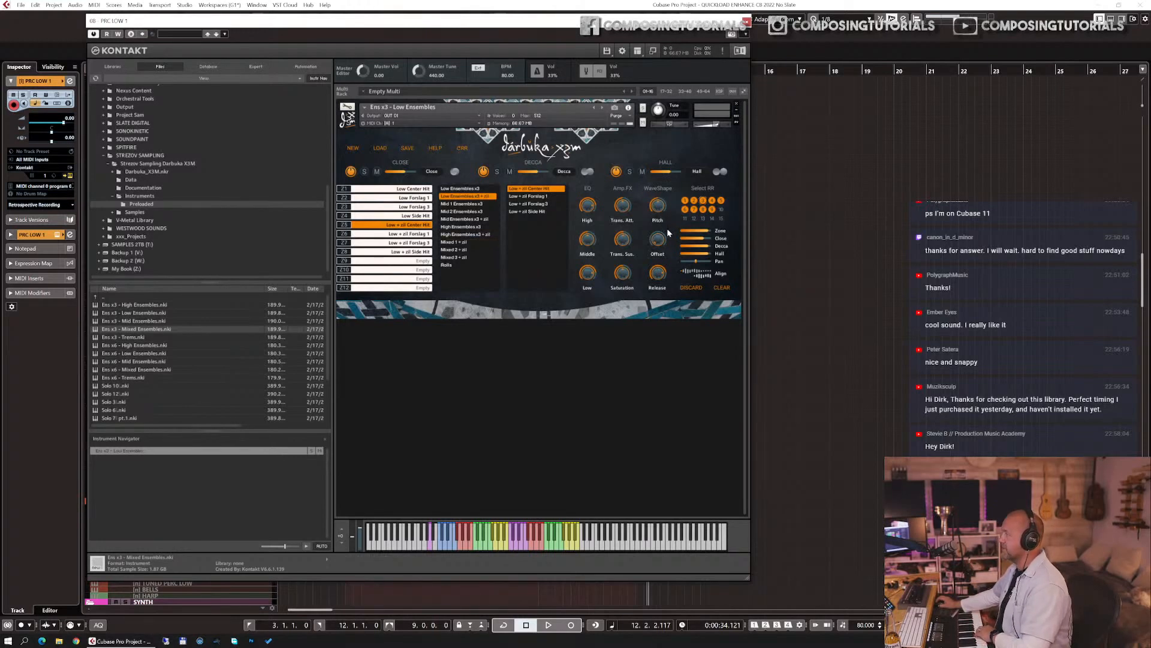
- Raise the zone's Pitch and reset it to default, and try different start Offset and Release settings
drag(656, 209, 673, 115)
ctrl+click(658, 209)
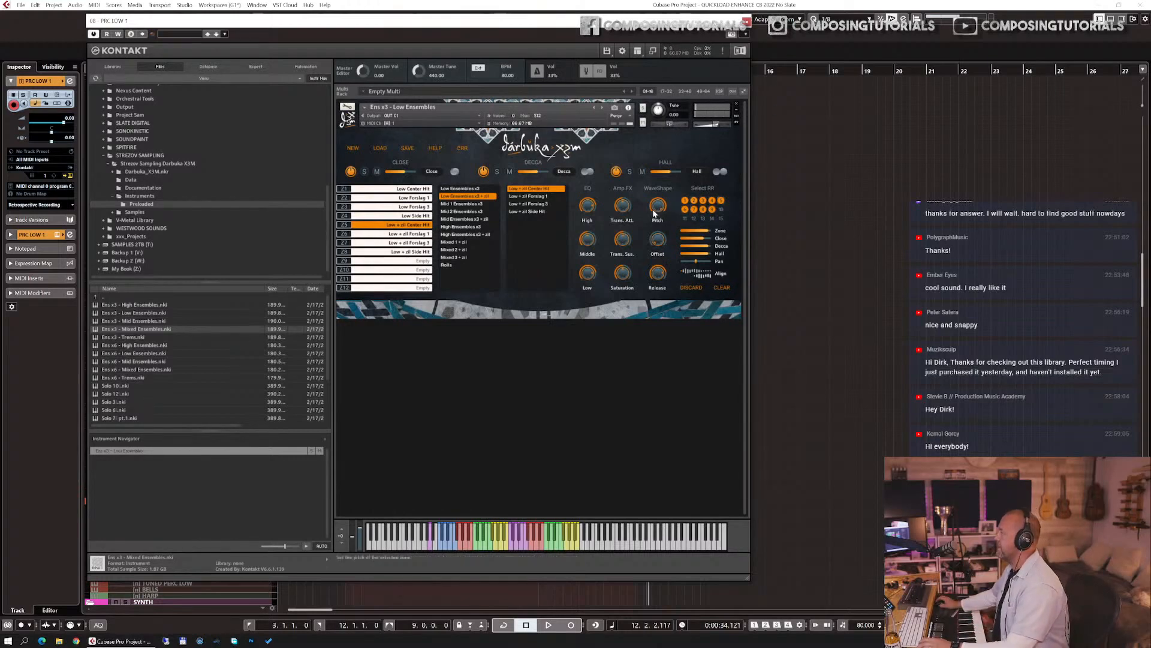
drag(656, 205, 656, 207)
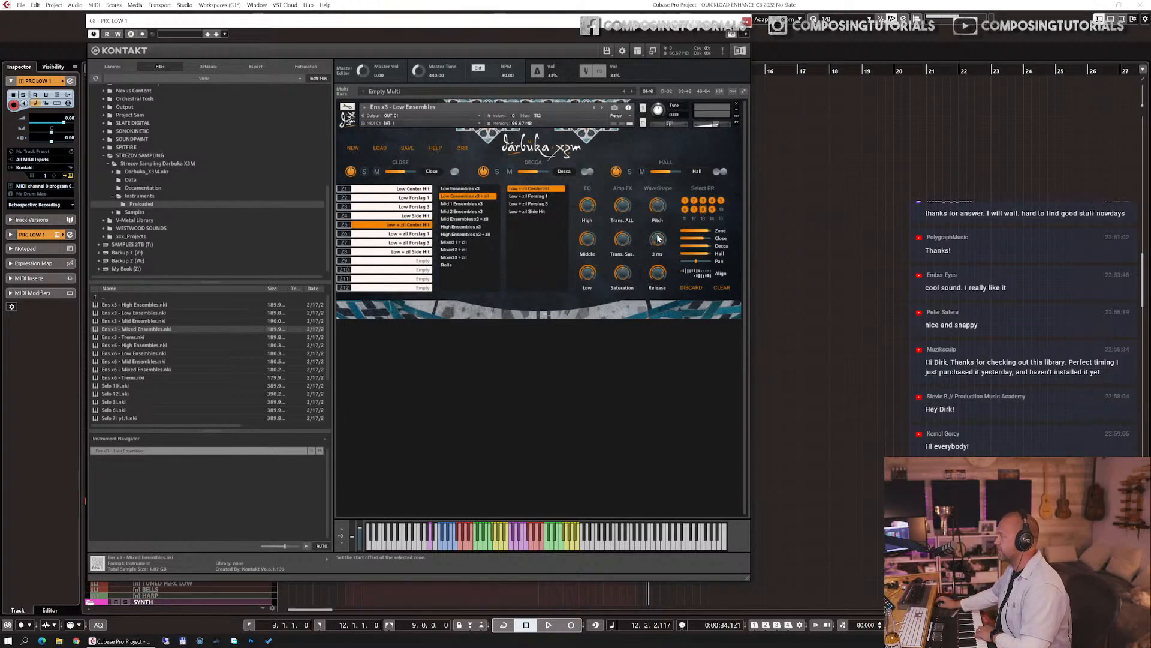
drag(658, 238, 656, 211)
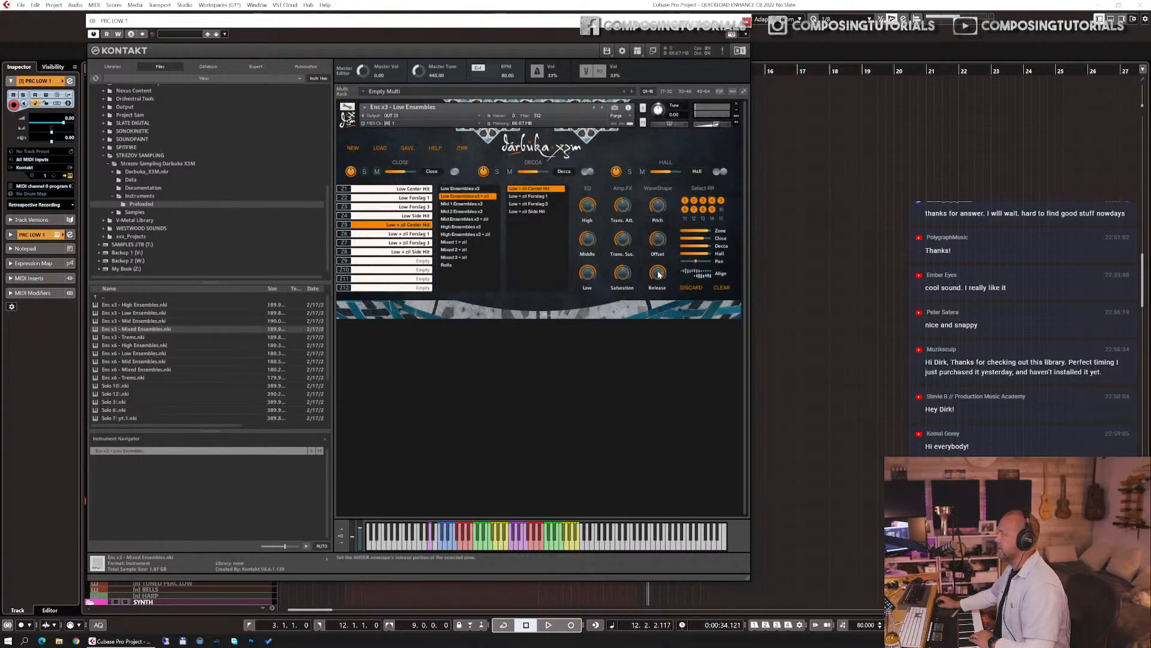
drag(657, 275, 661, 297)
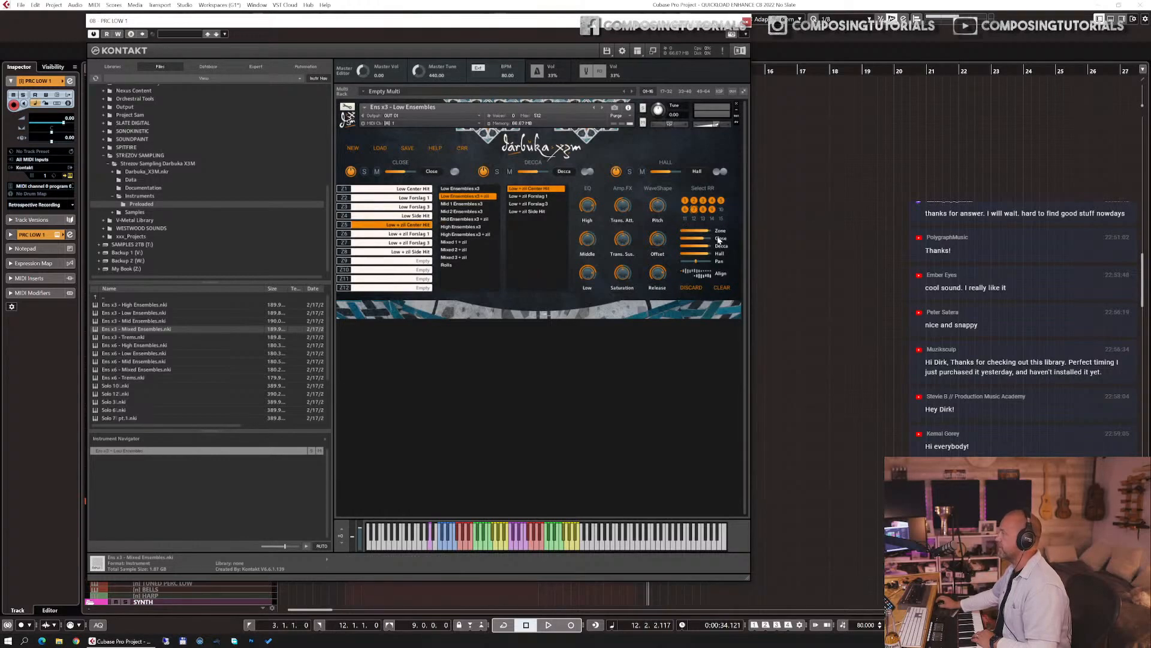
- Adjust the zone's Close microphone volume, and pan the zone to both sides before resetting the Pan to default
drag(703, 240, 705, 240)
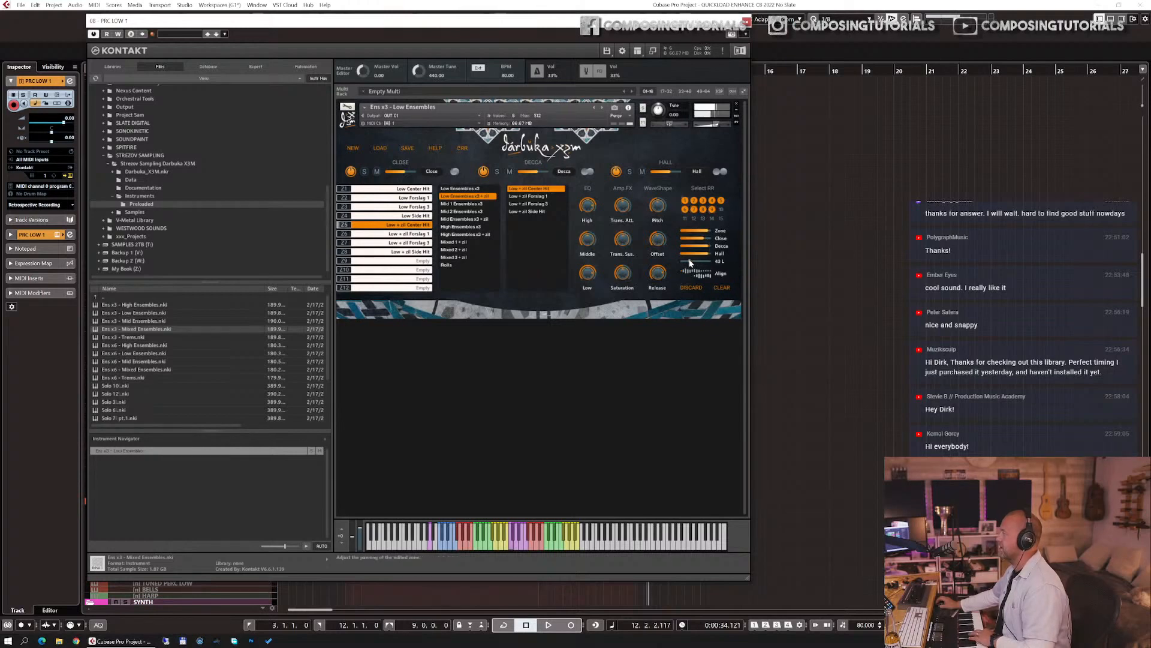
drag(694, 262, 707, 262)
ctrl+click(700, 262)
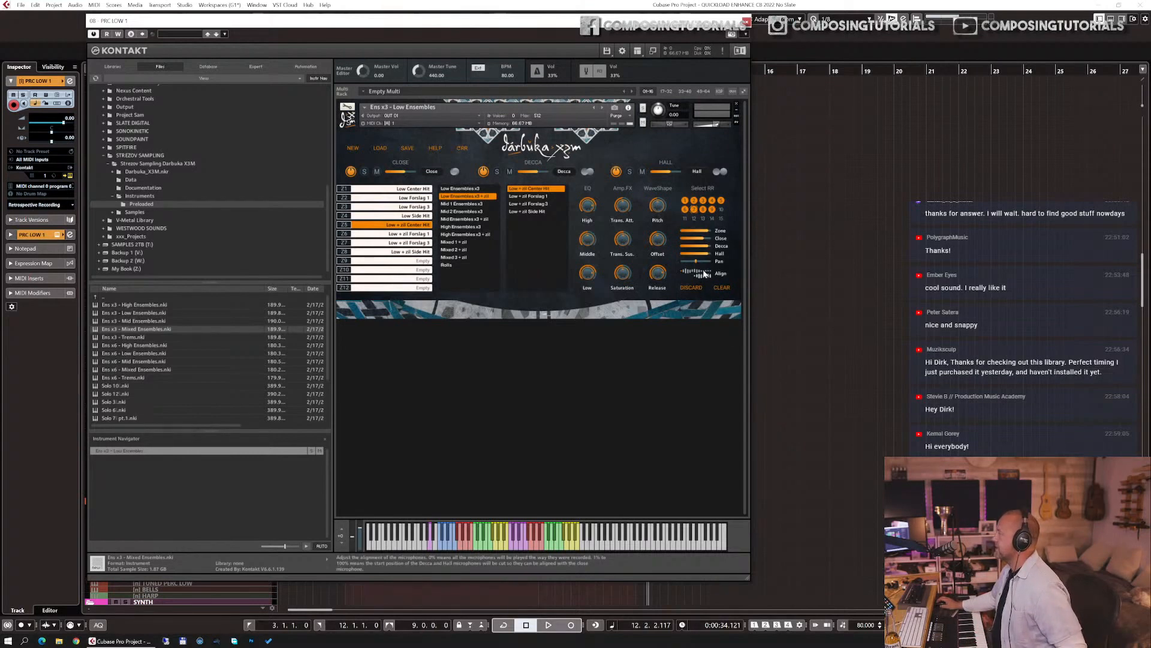
- Consult the instrument's built-in help, and compare the zone's microphone Align setting at both extremes
click(436, 148)
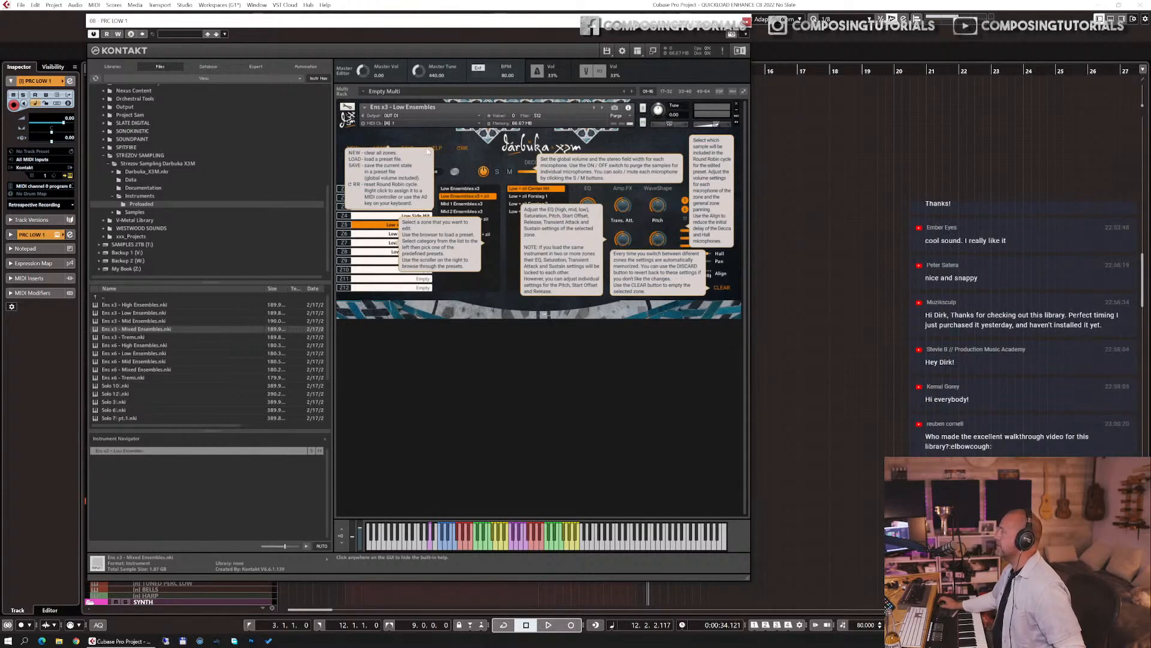
click(445, 146)
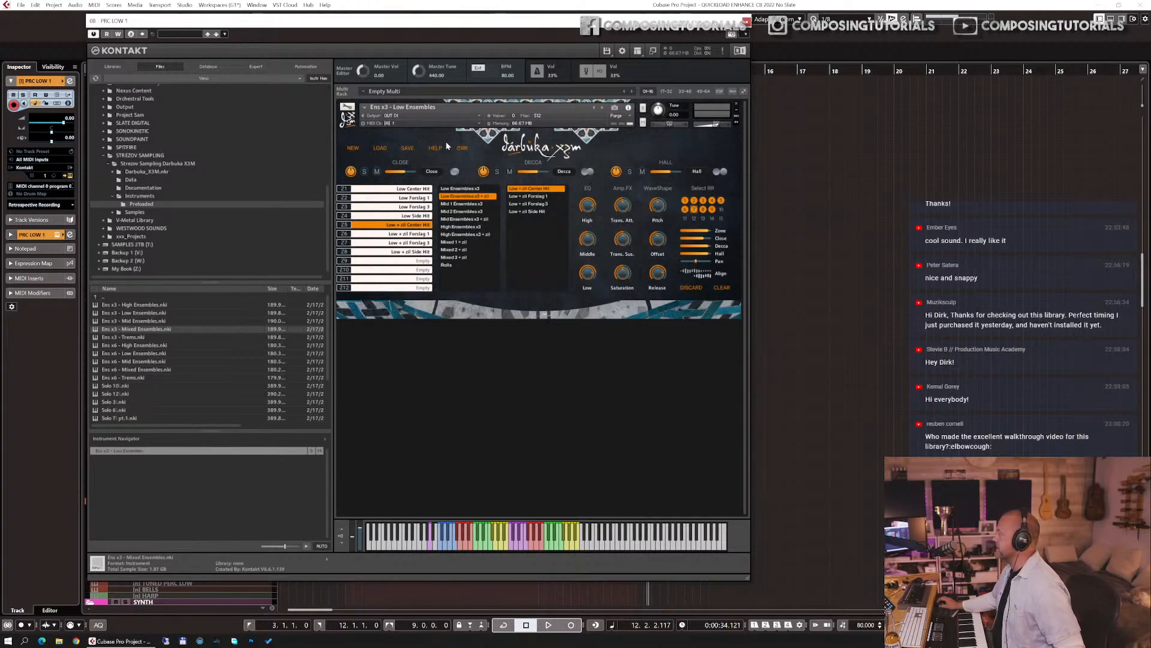
click(703, 274)
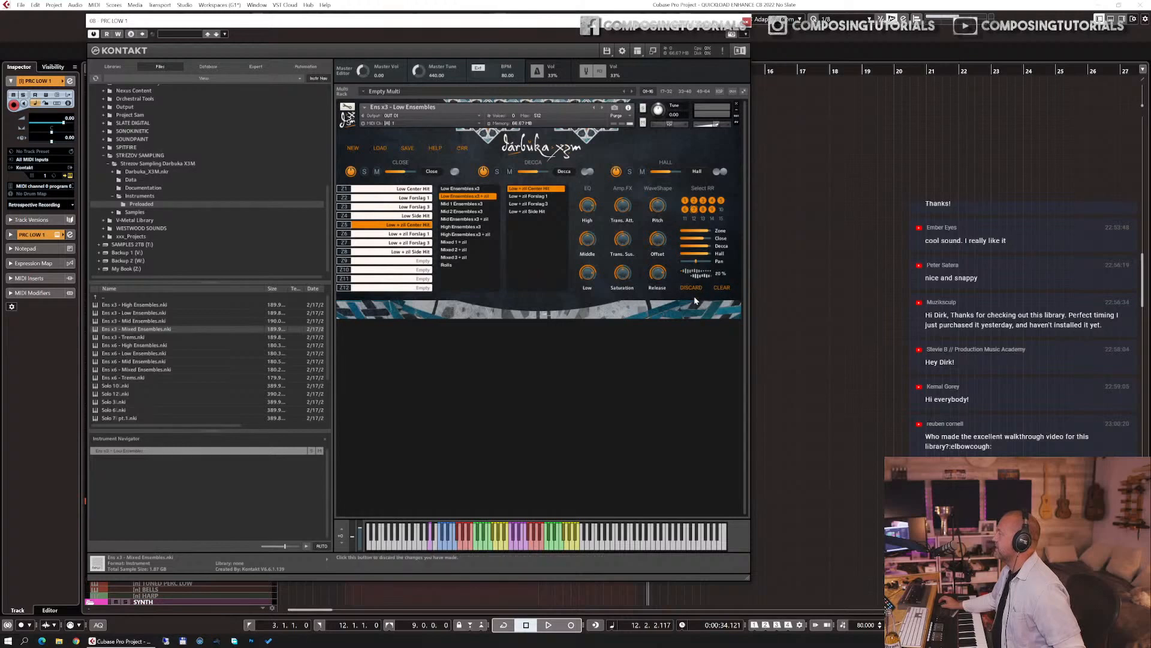
mouse_move(695, 298)
mouse_down()
mouse_move(680, 300)
mouse_move(706, 297)
mouse_up()
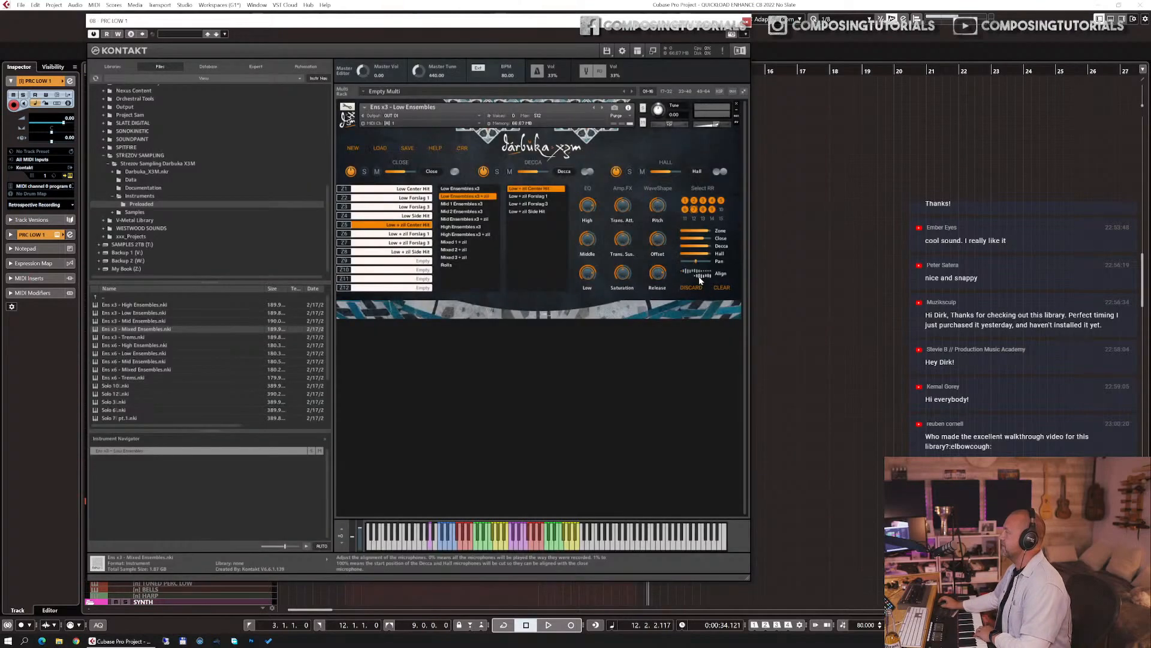
drag(697, 276, 640, 287)
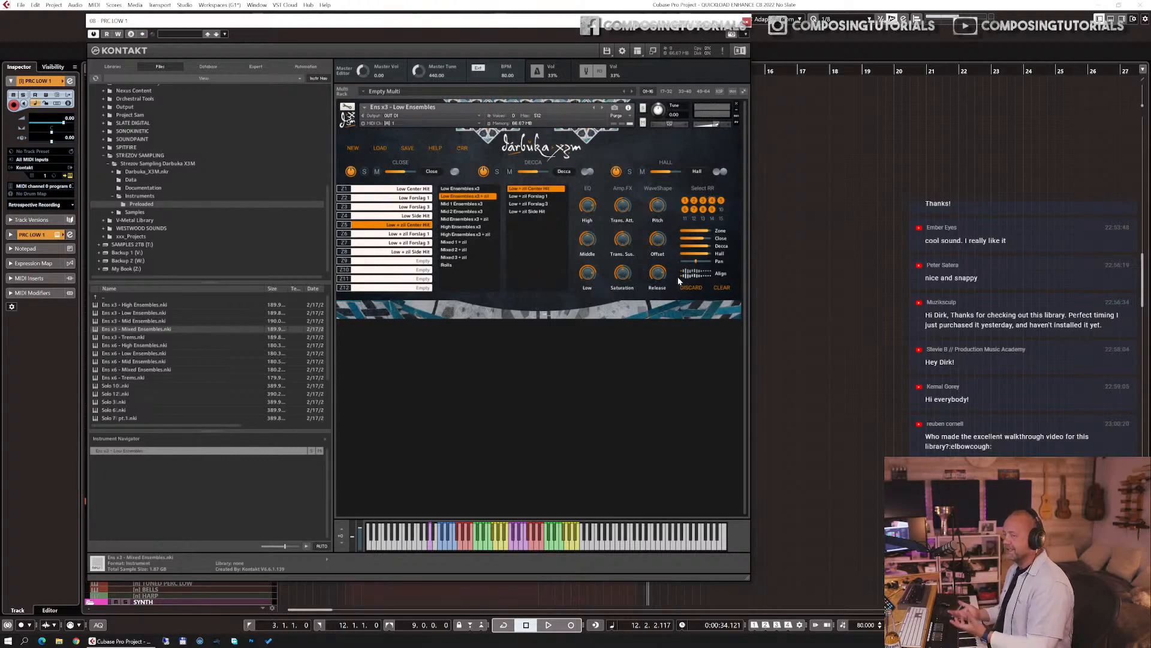
drag(678, 277, 742, 282)
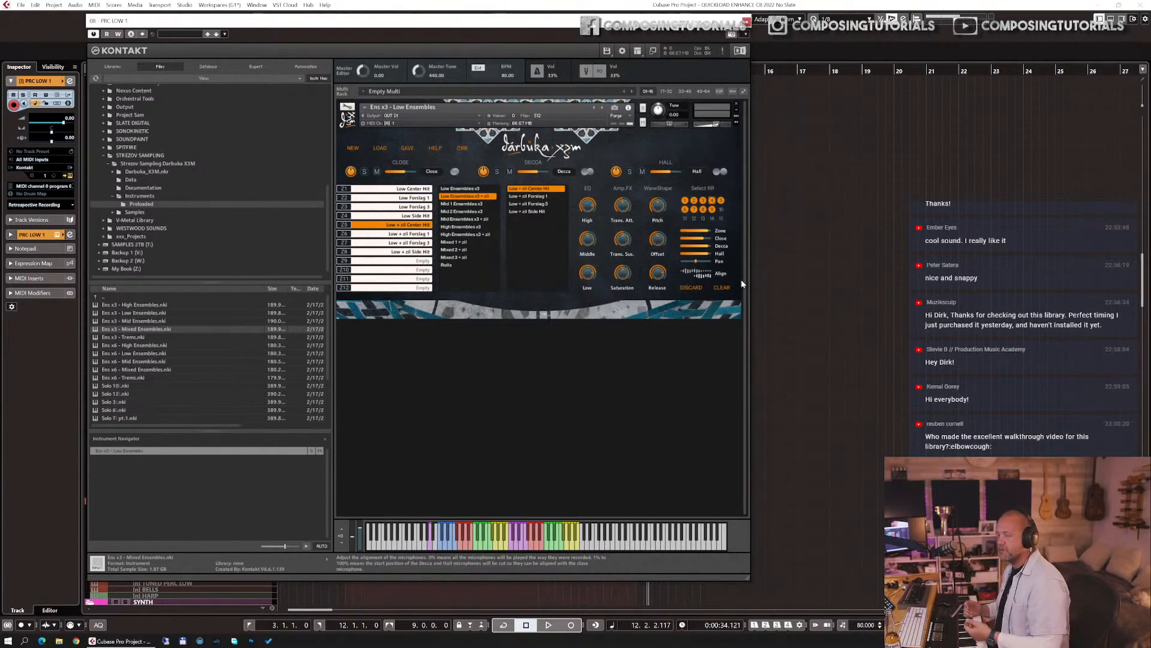
- Replace the loaded instrument with Ens x3 - Mid Ensembles, and compare the Mid 1 Center Hit zone's Align setting at both extremes
right_click(518, 385)
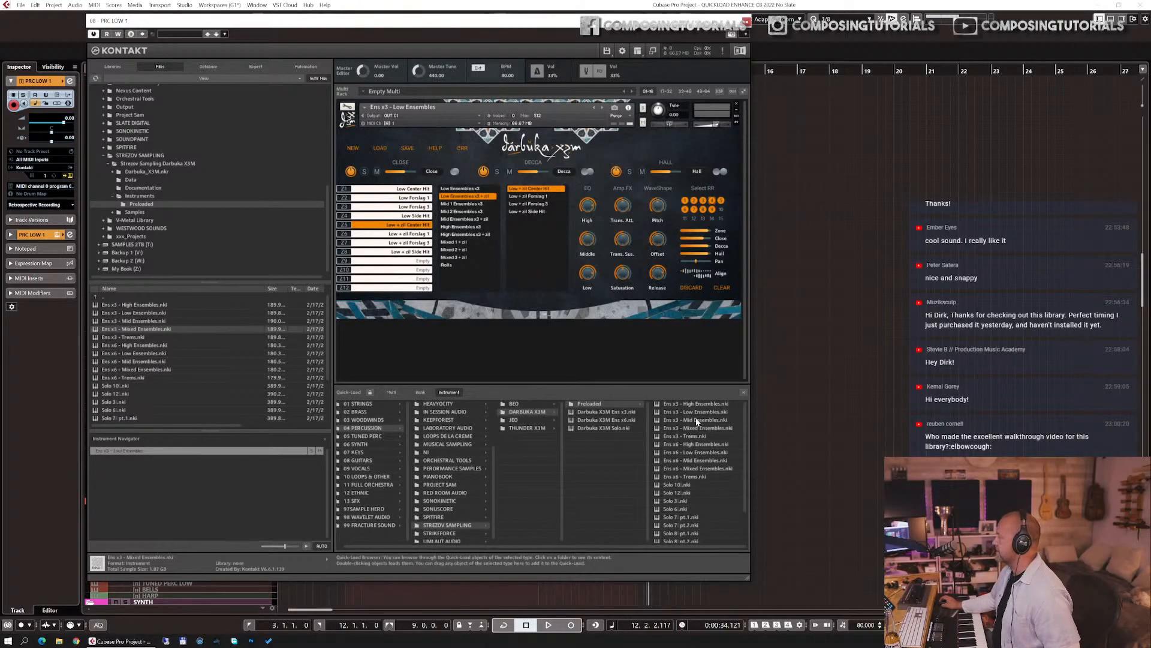
drag(696, 420, 600, 255)
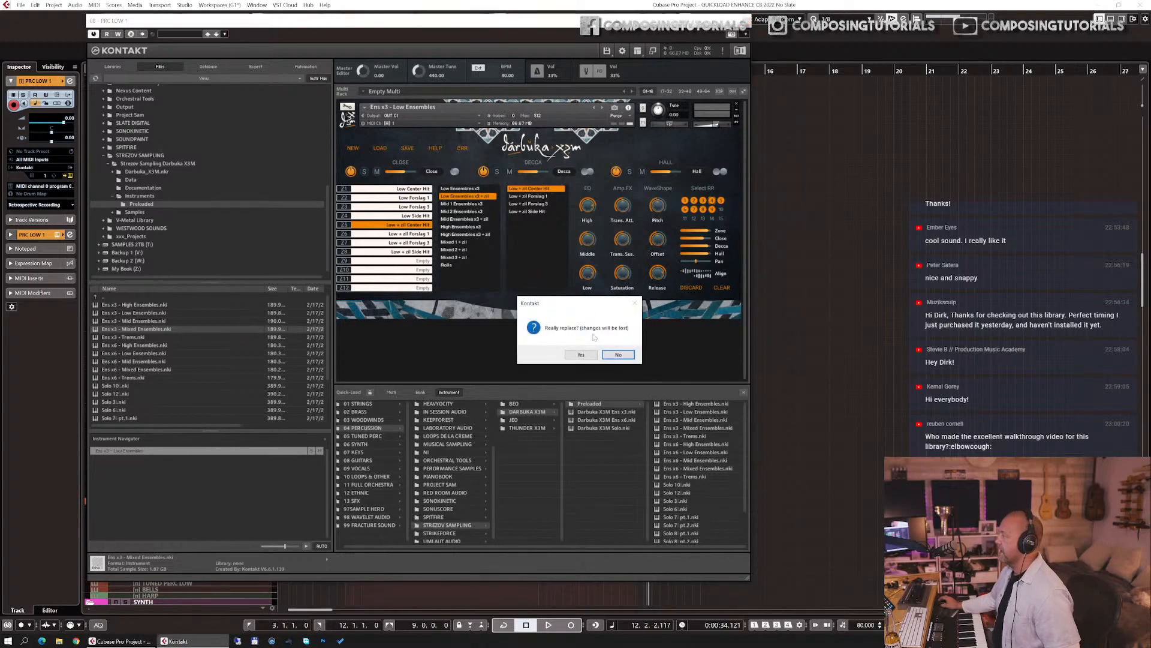
click(581, 354)
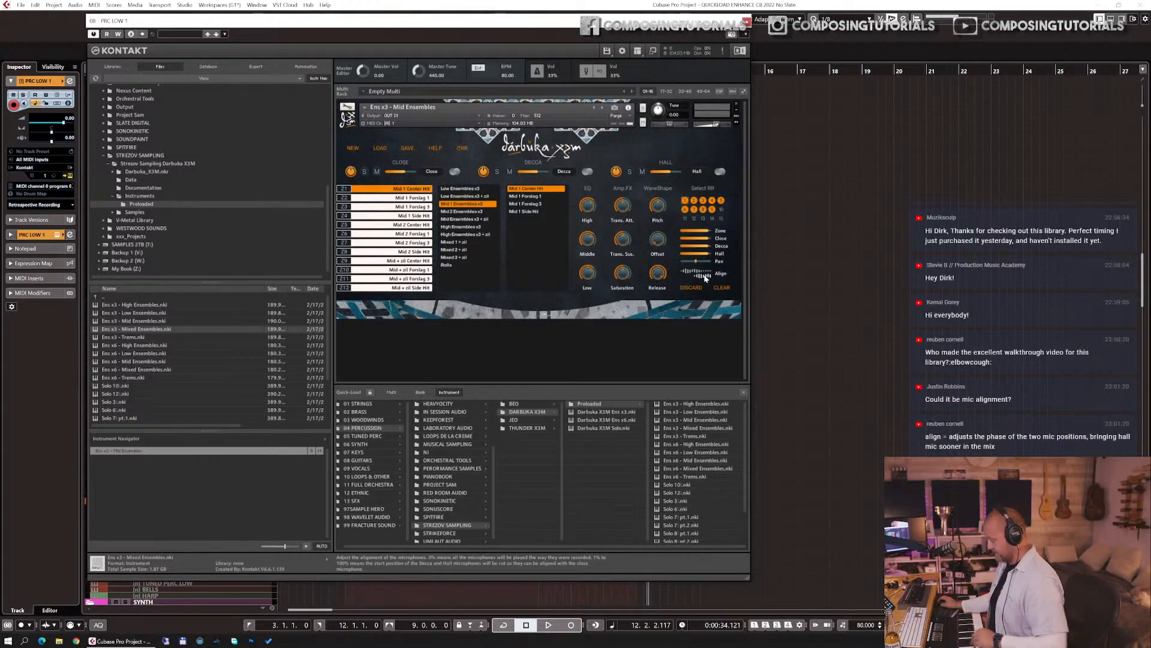
drag(703, 276, 621, 293)
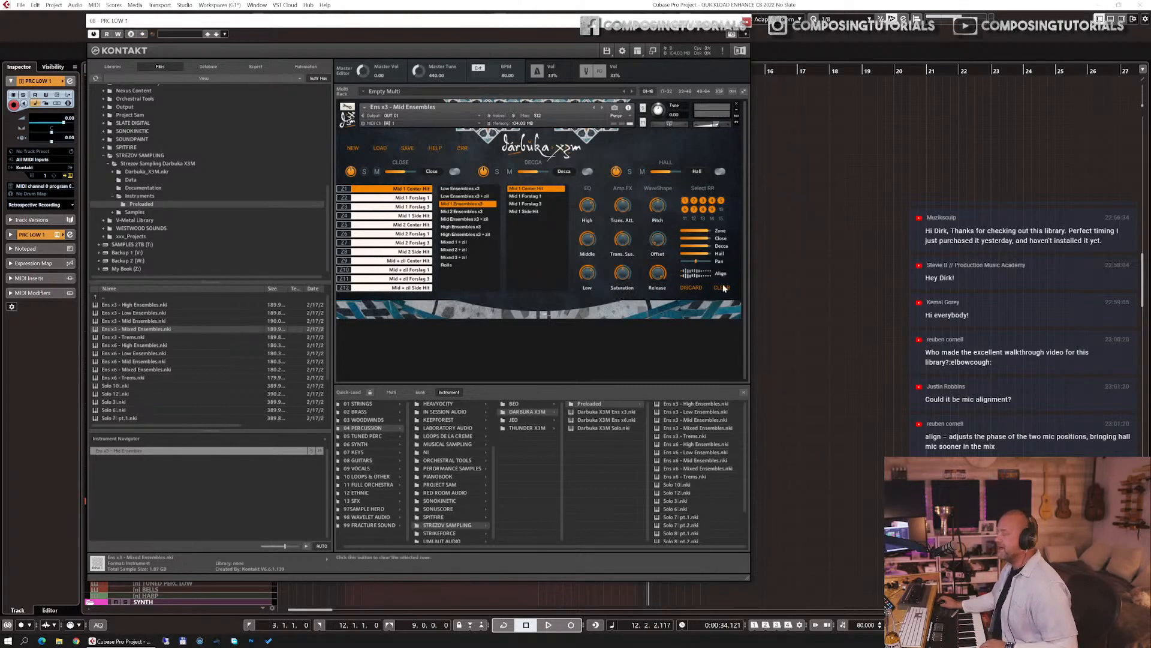
drag(698, 274, 729, 268)
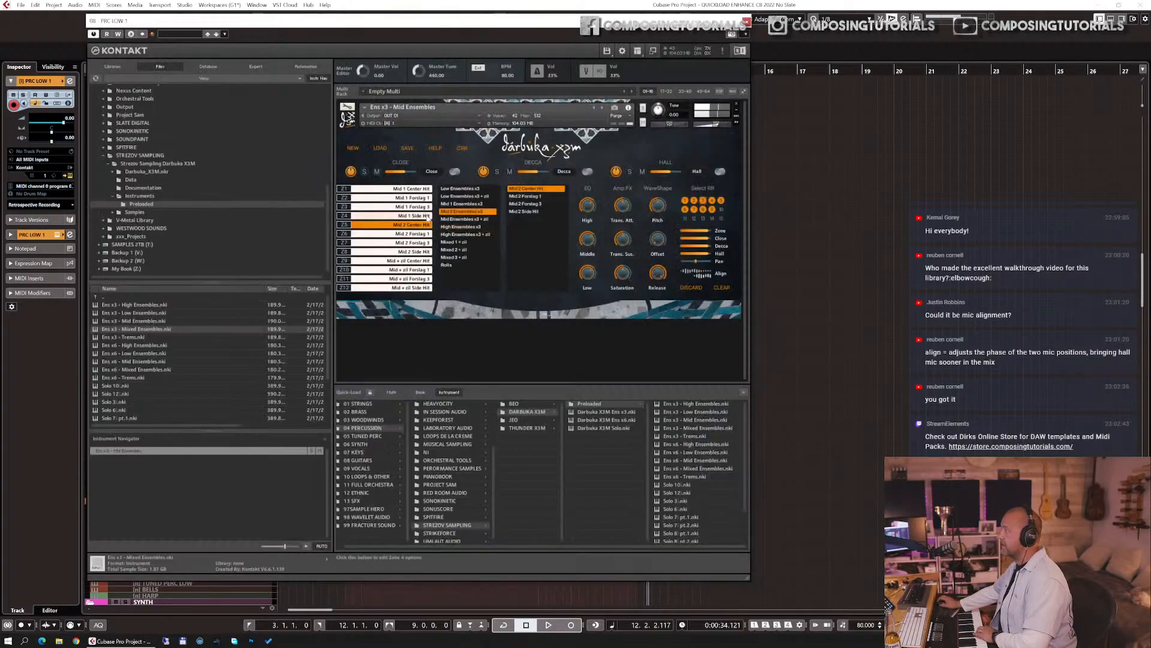
- Select the Mid 1 Forslag 3 zone and clear all zones of the instrument
click(413, 206)
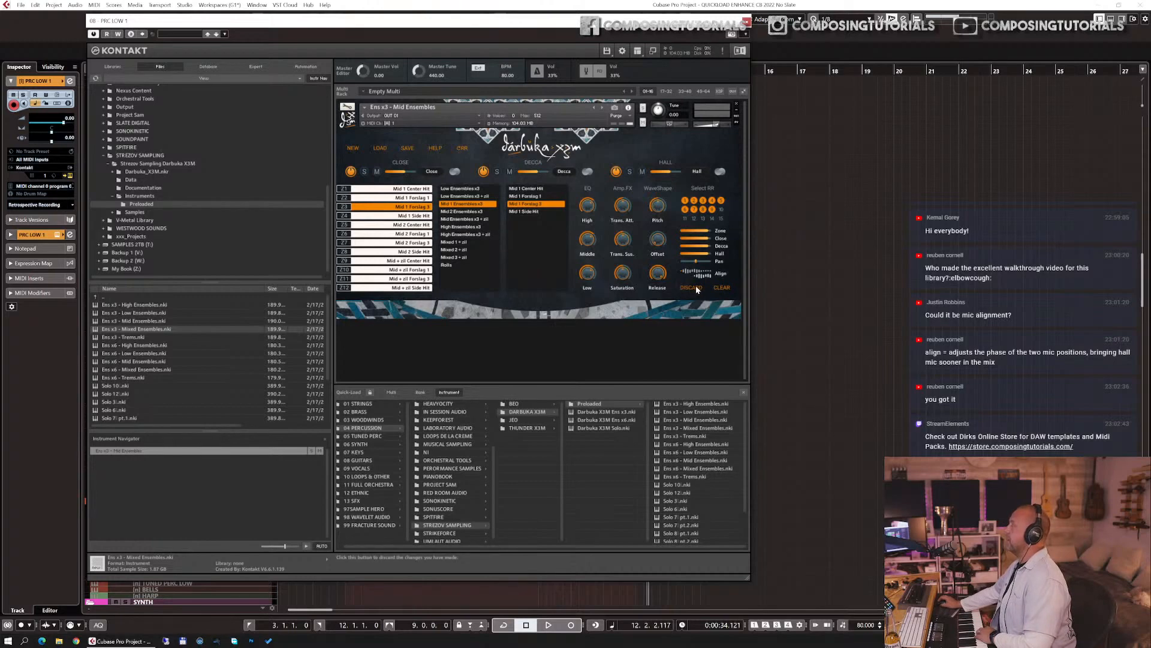
click(355, 147)
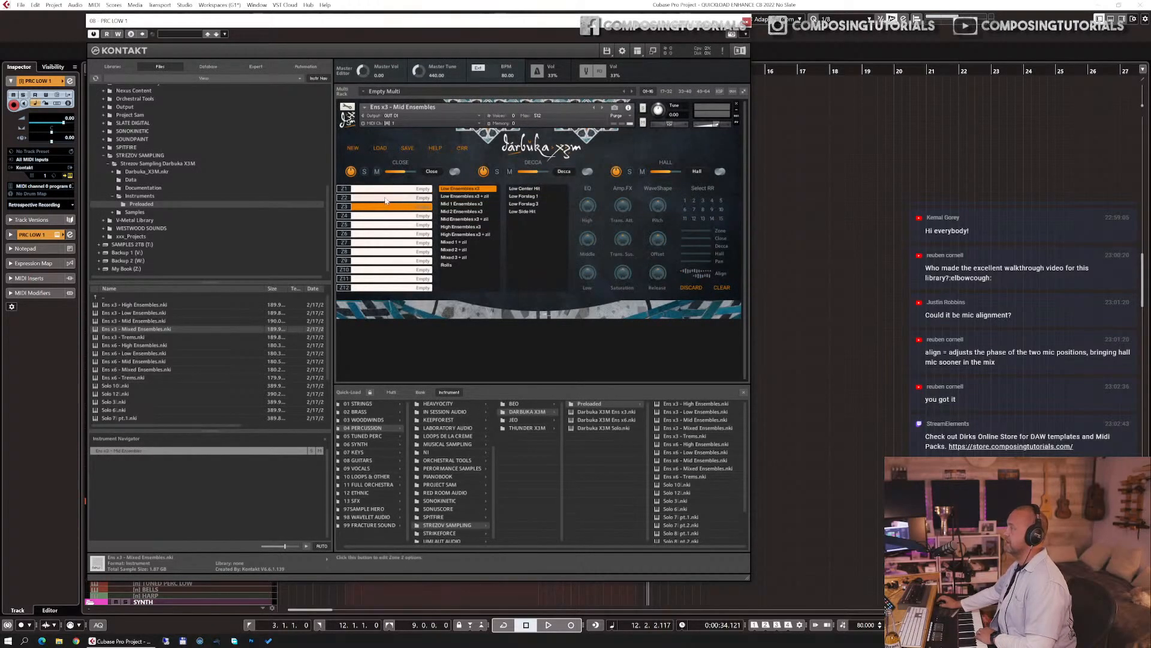
- Browse the articulations of the Mid 1, Mixed and Low ensemble categories, and view the available preset files without loading one
click(479, 205)
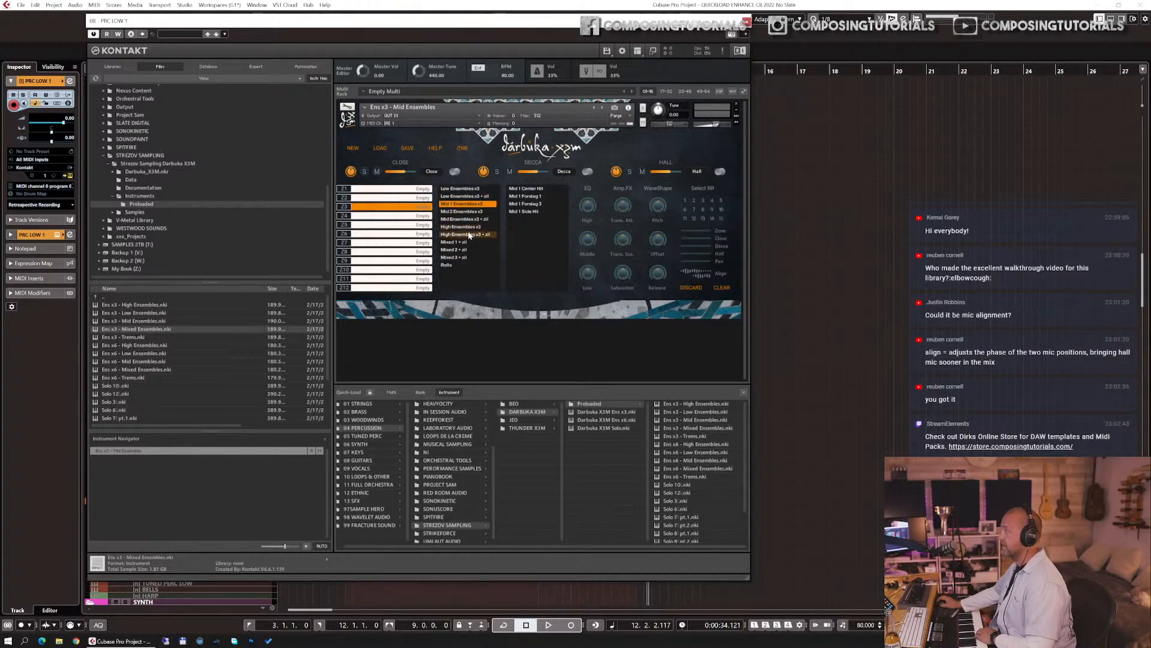
click(459, 242)
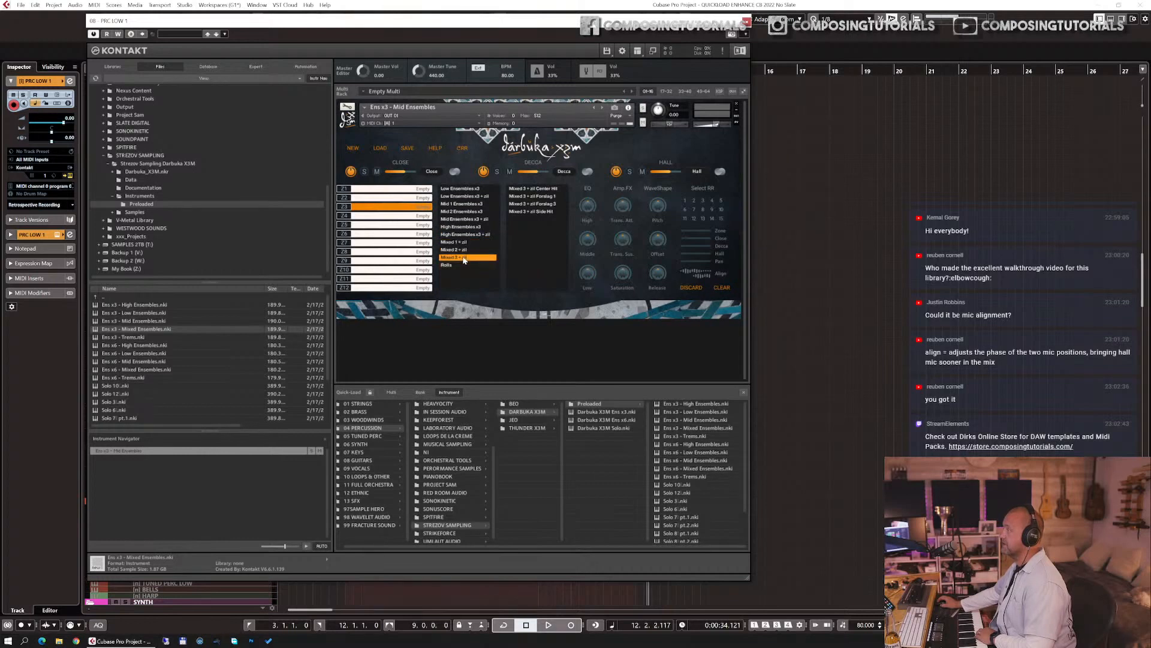
click(464, 188)
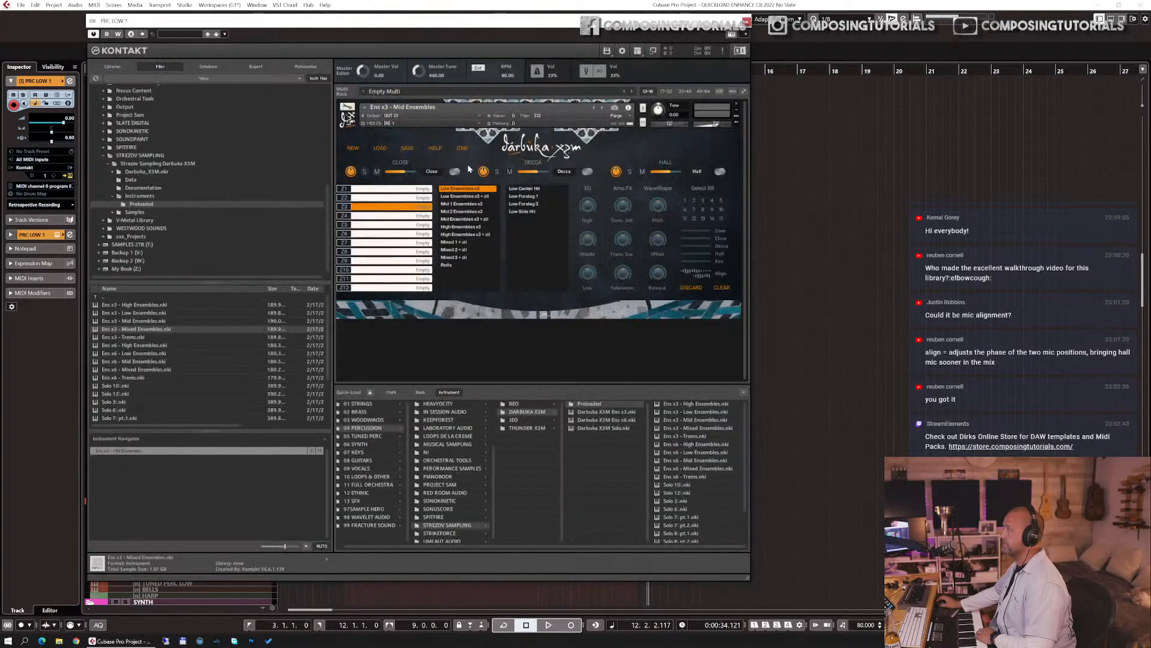
click(383, 147)
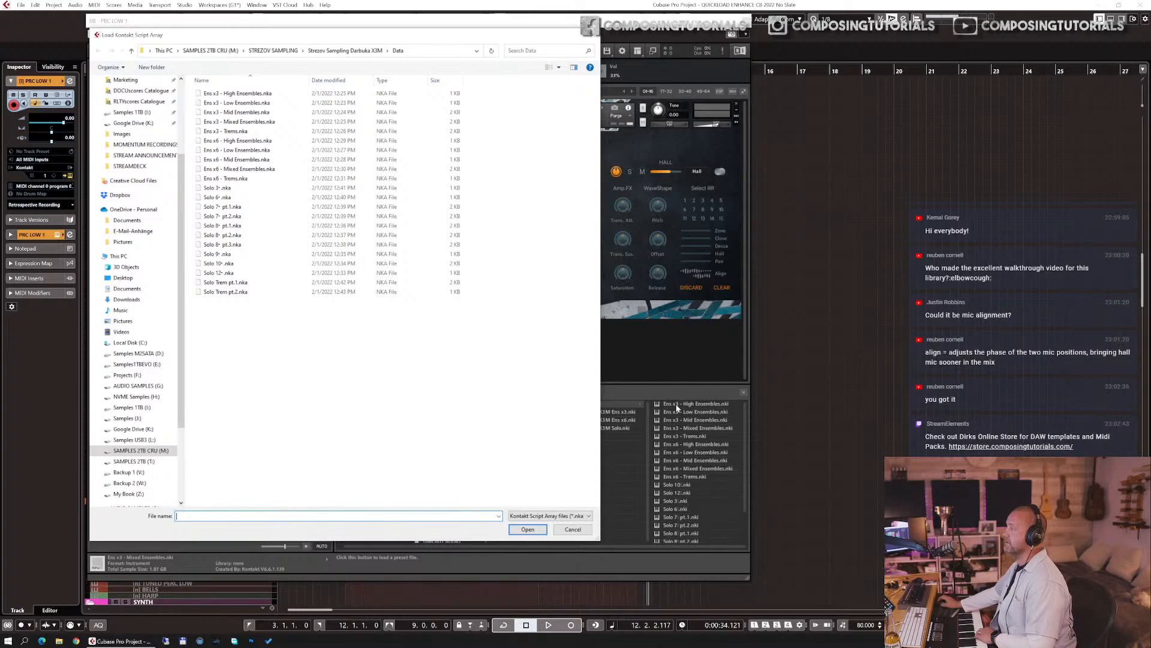
click(593, 35)
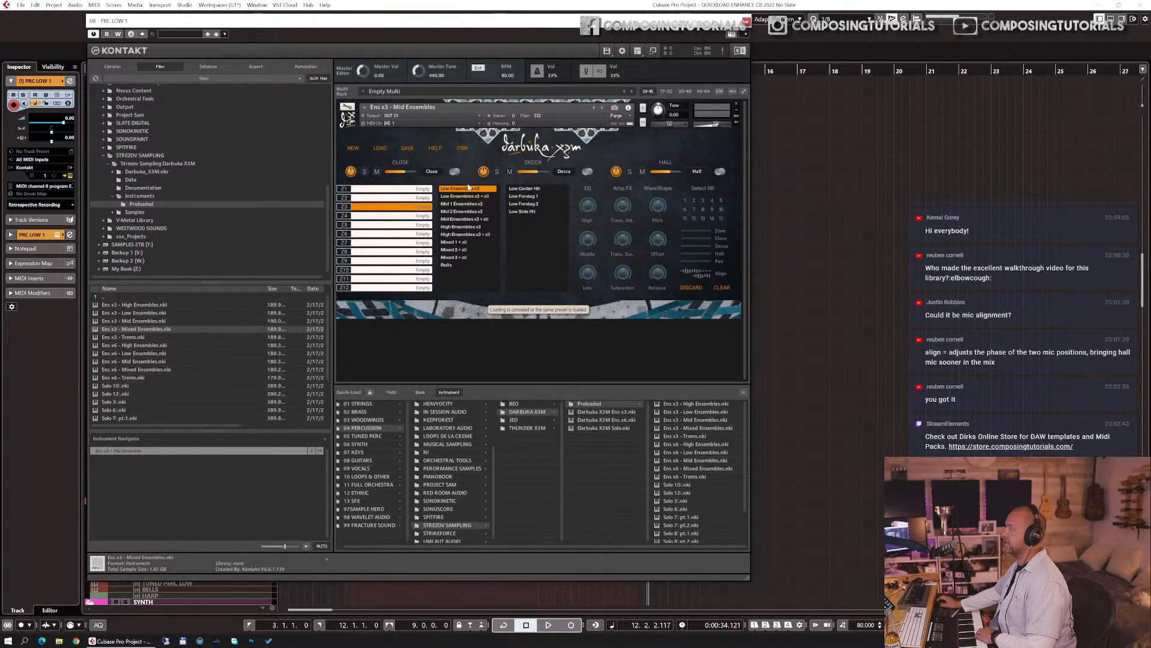
- Load the preset file Ens x3 - Mixed Ensembles.nka into the instrument
click(381, 145)
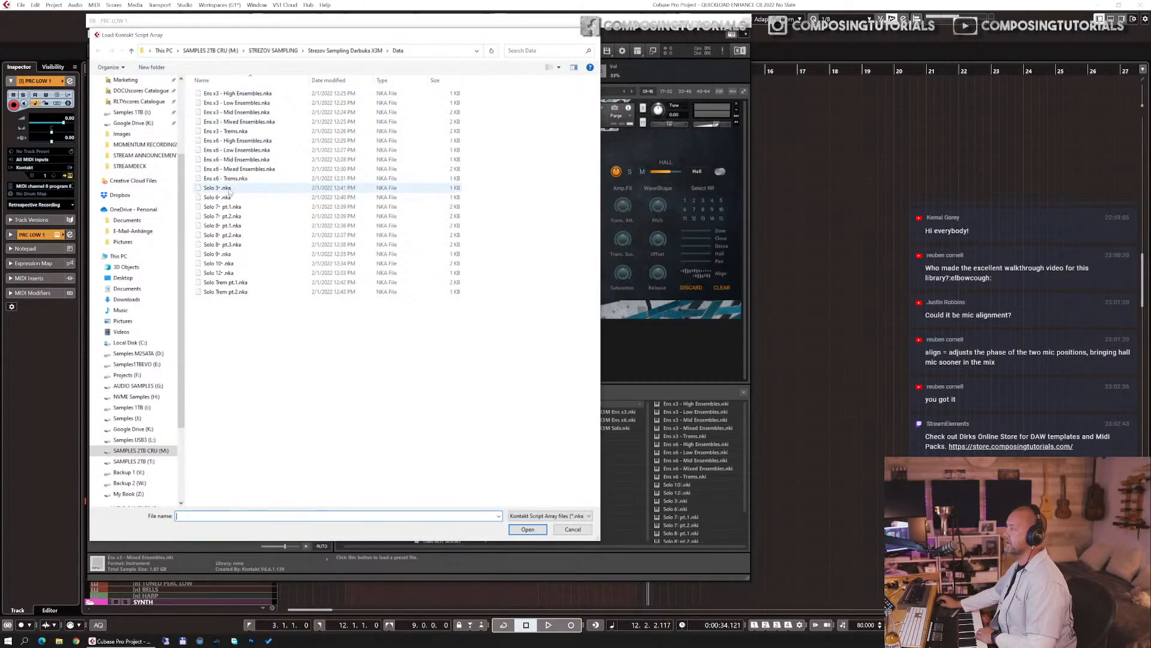
key(Escape)
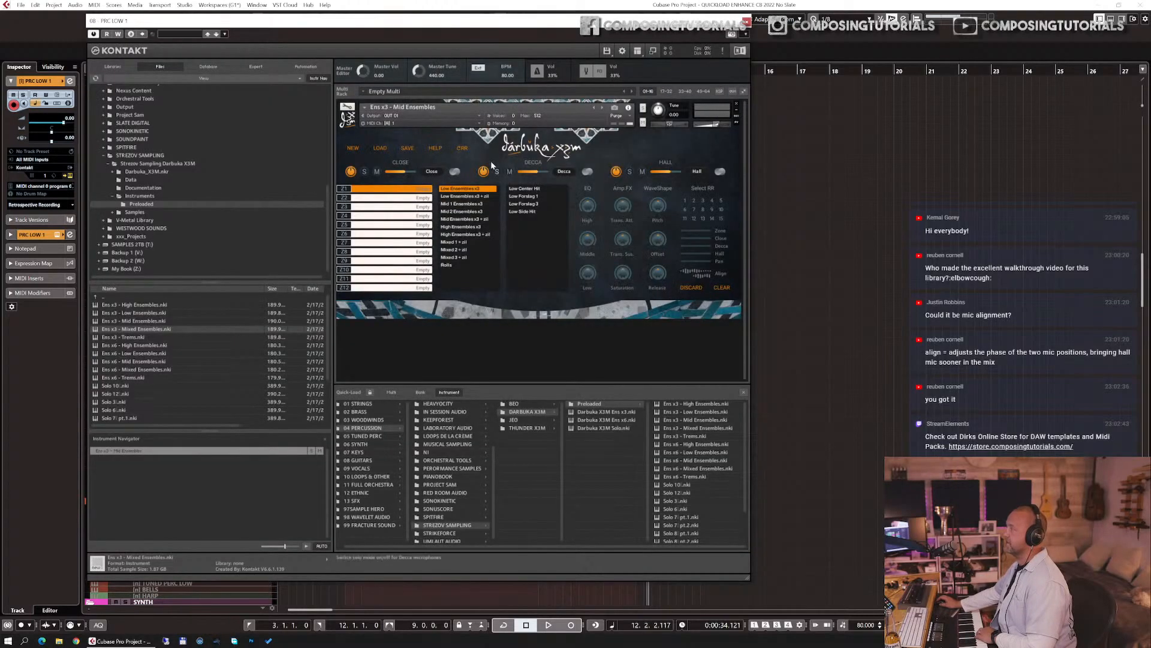
click(384, 148)
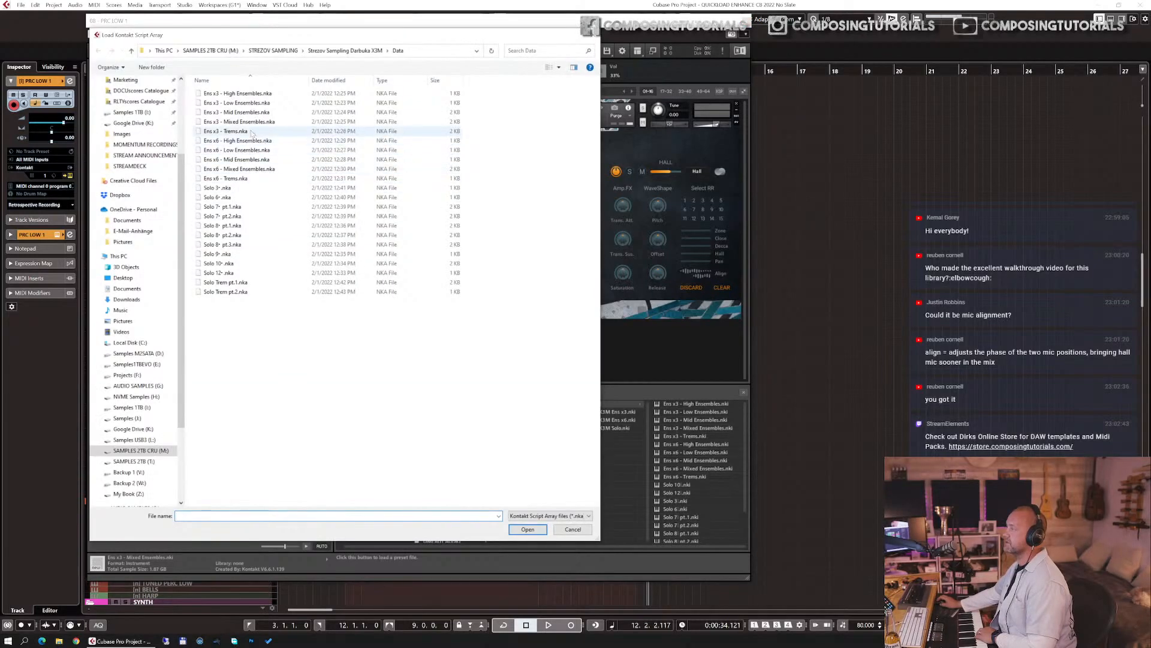
double_click(241, 122)
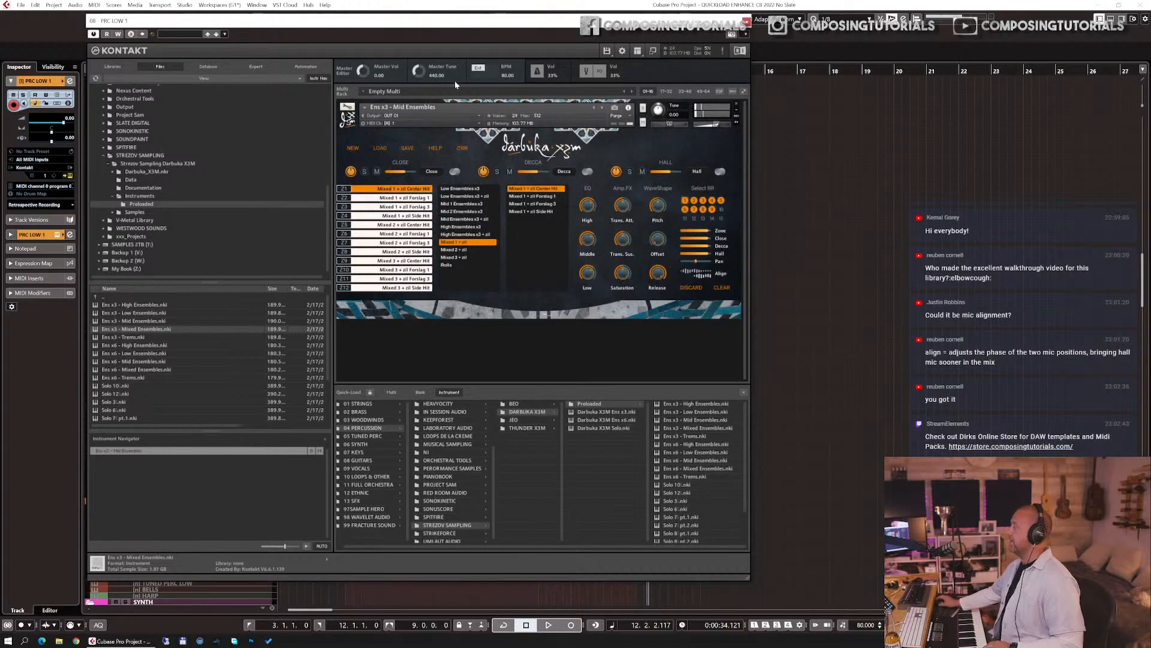
- Replace the loaded instrument with Ens x3 - High Ensembles, and hide the Quick-Load browser to reveal the keyboard
click(713, 427)
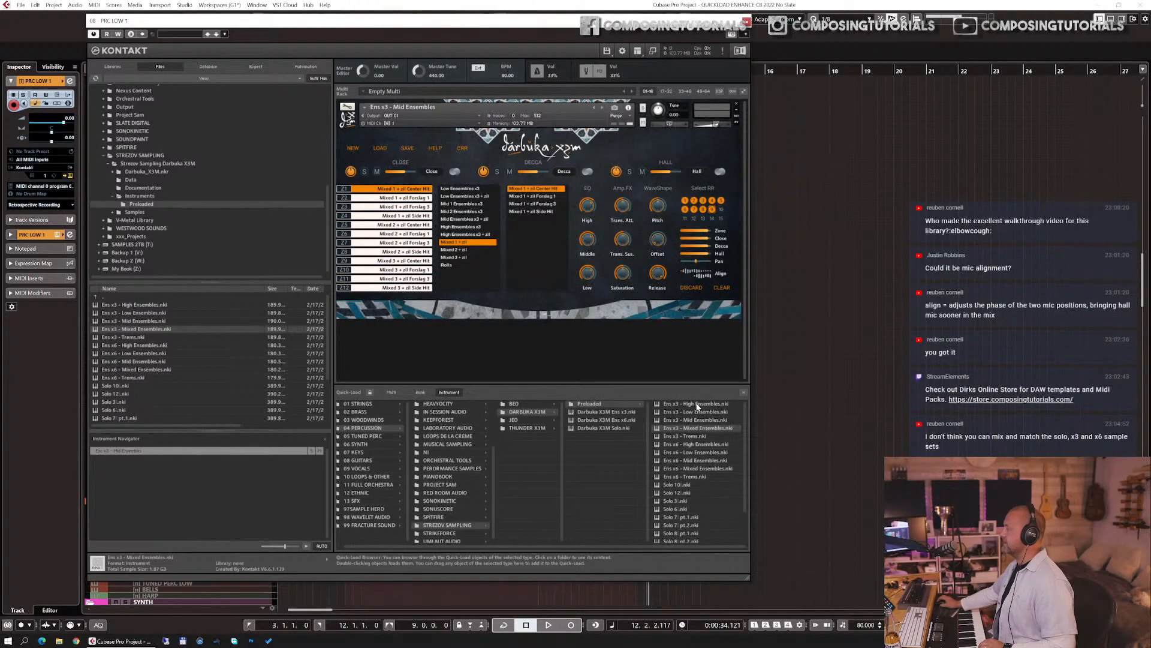
drag(698, 407, 564, 253)
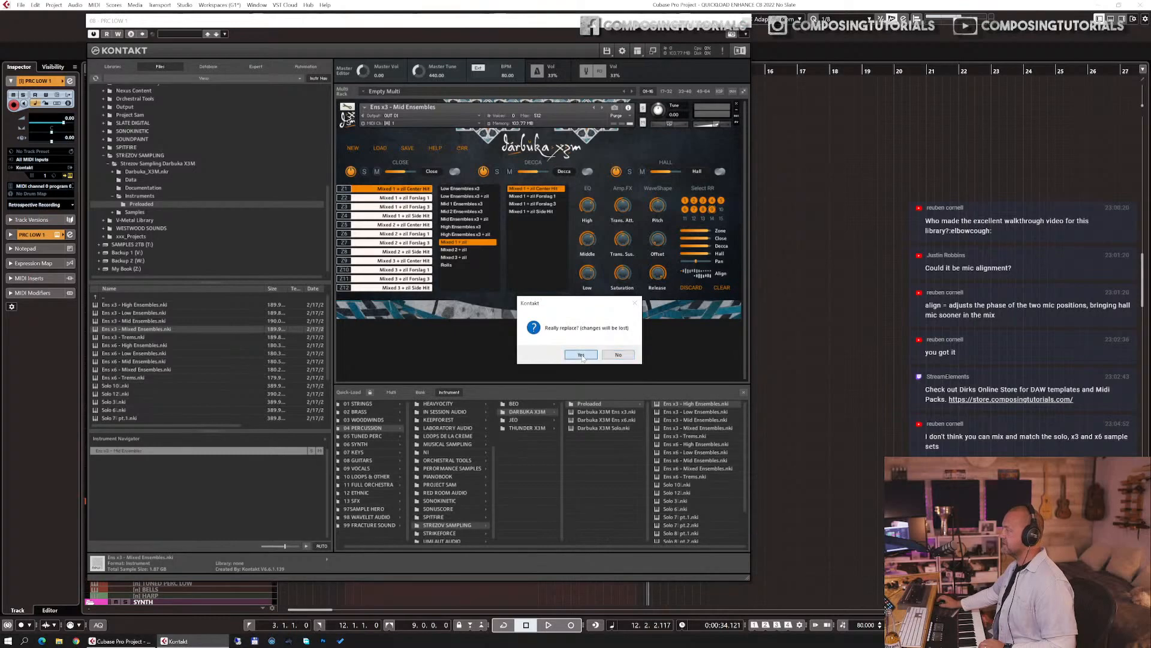
click(580, 354)
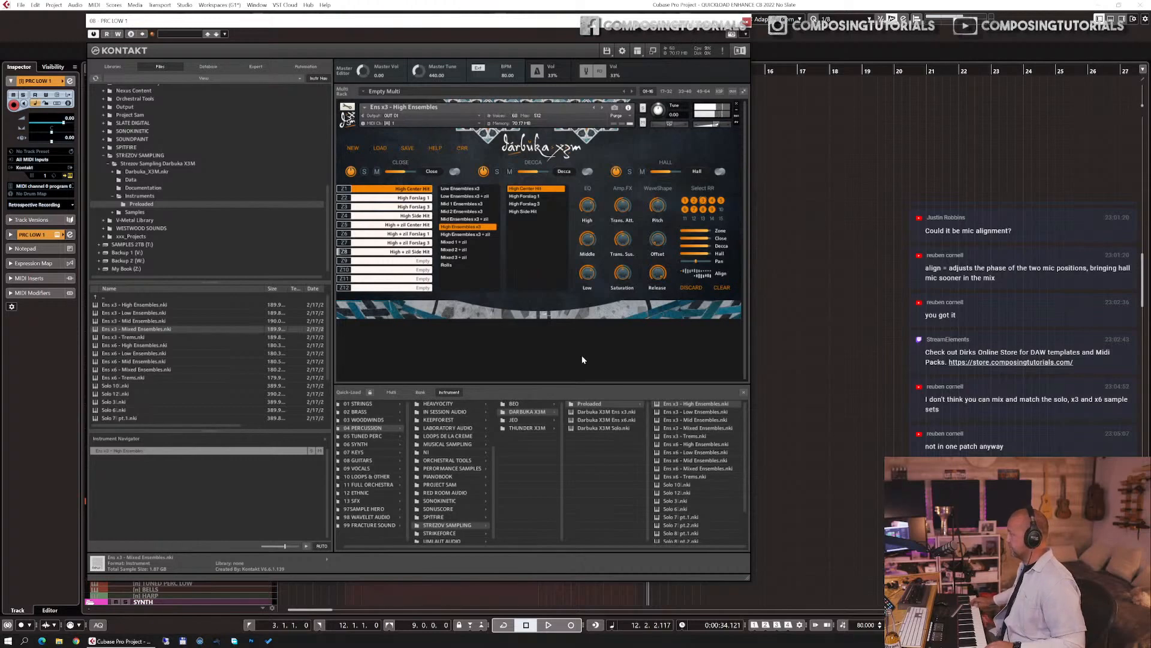
click(743, 393)
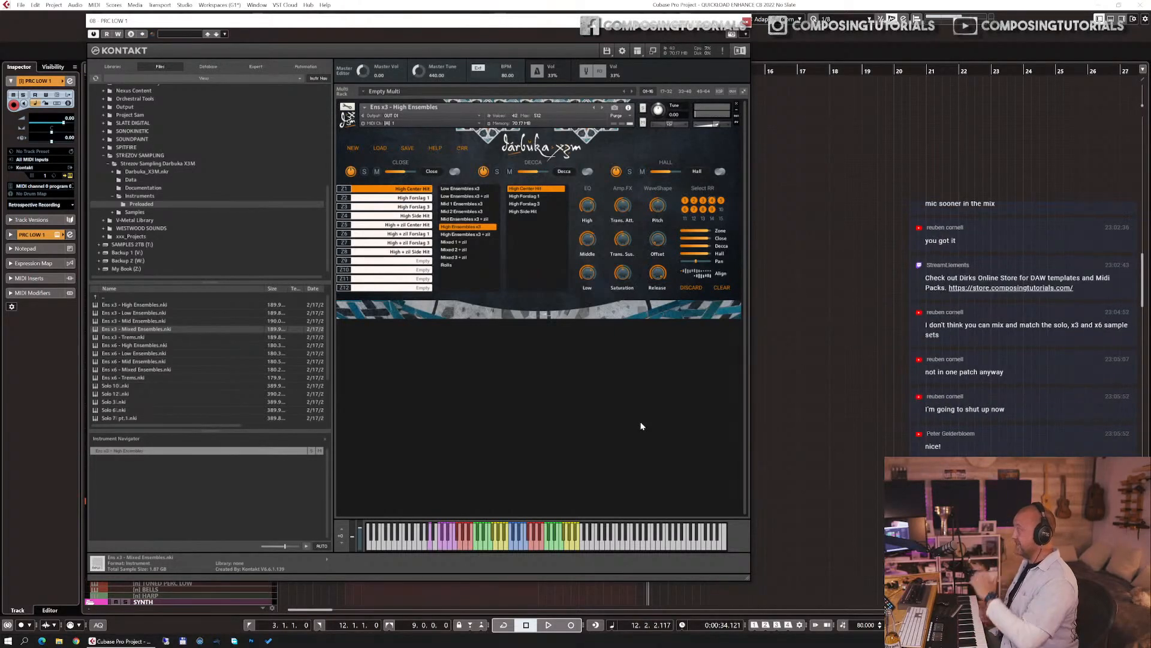
- Bring back the Quick-Load browser and replace the loaded instrument with Ens x6 - Low Ensembles from the Preloaded folder
right_click(617, 398)
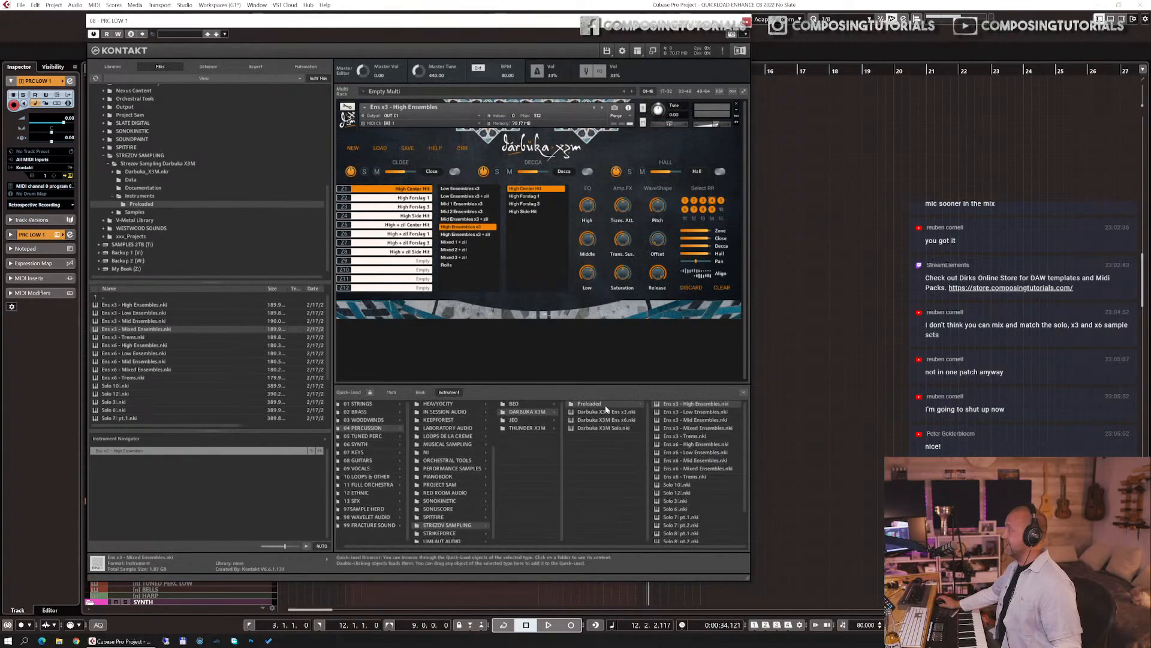
click(617, 421)
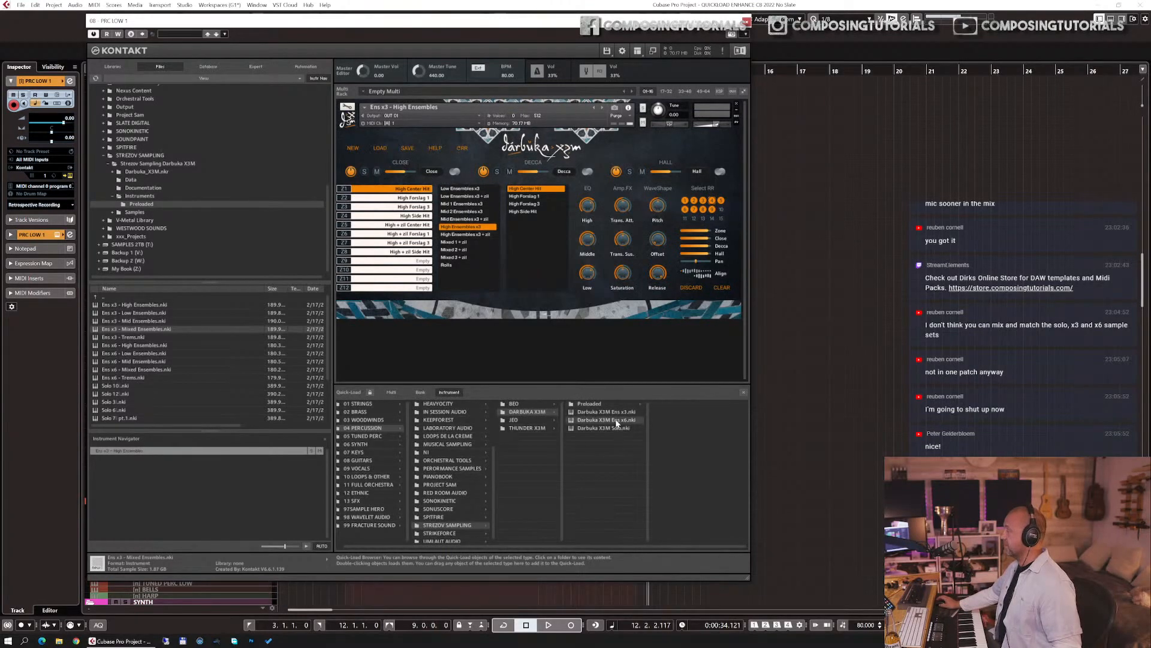
click(591, 405)
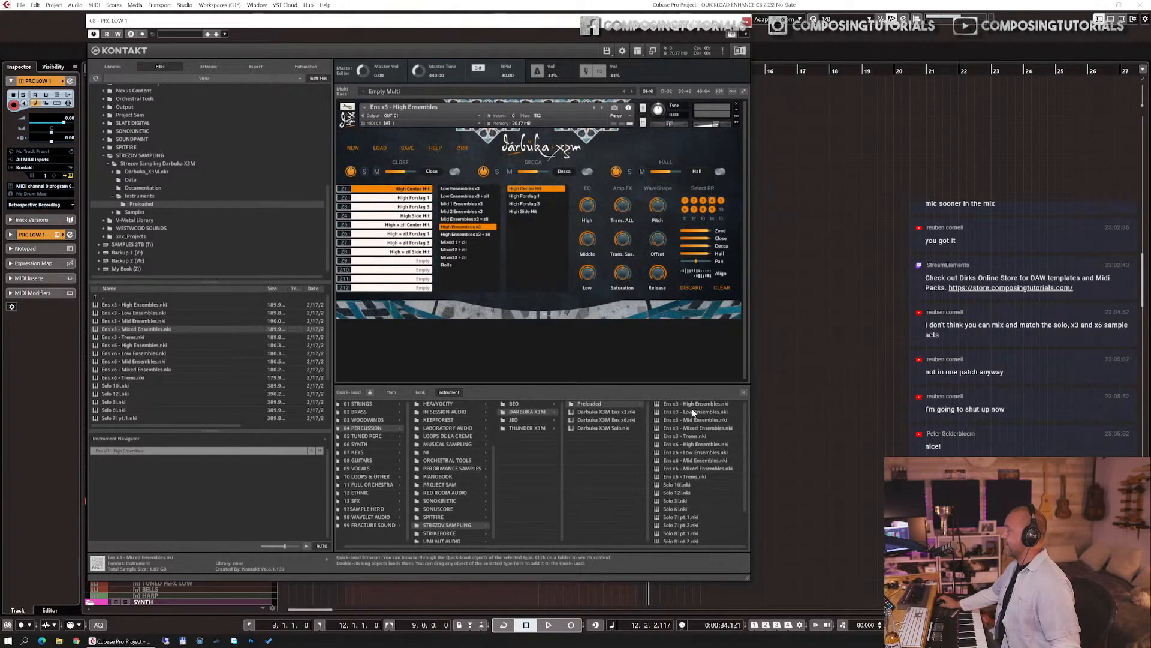
drag(716, 447, 598, 286)
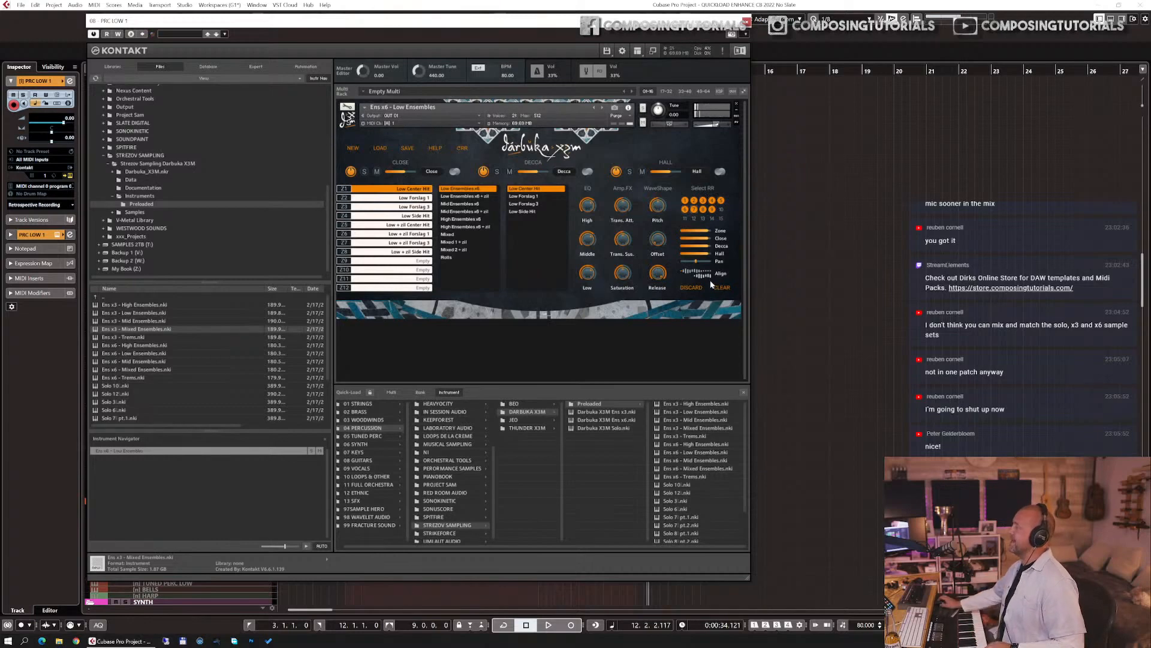
- Change the microphone Align setting of the Low Center Hit zone, and compare it with the Low Forslag 1 zone
mouse_move(702, 275)
drag(687, 278, 672, 268)
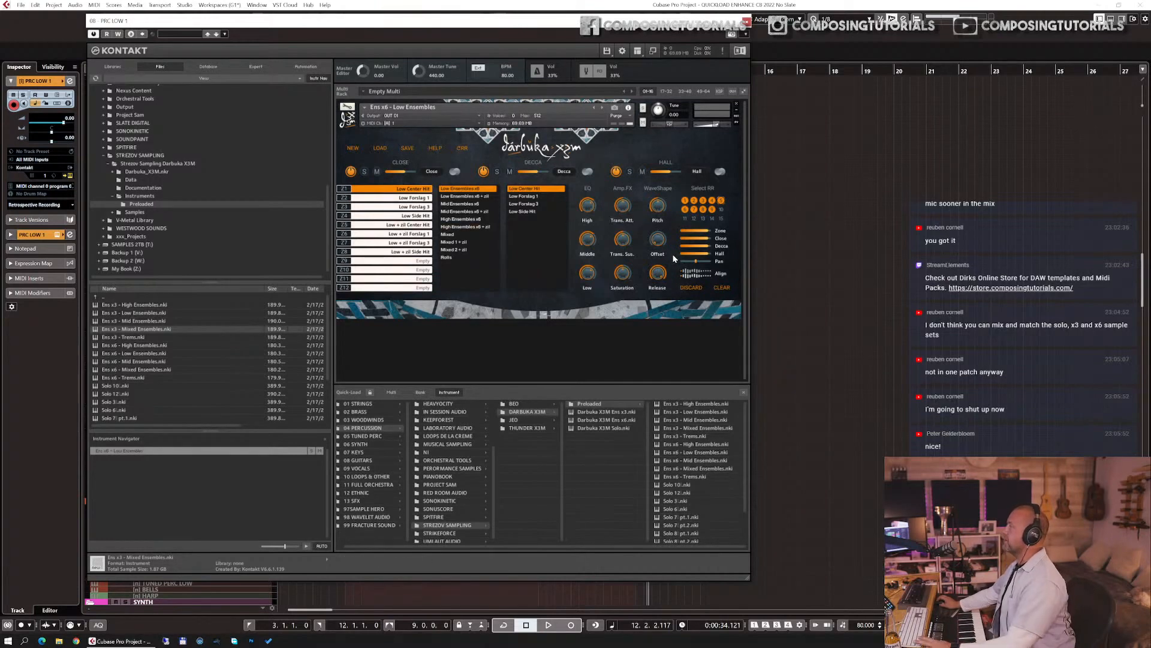
key(Escape)
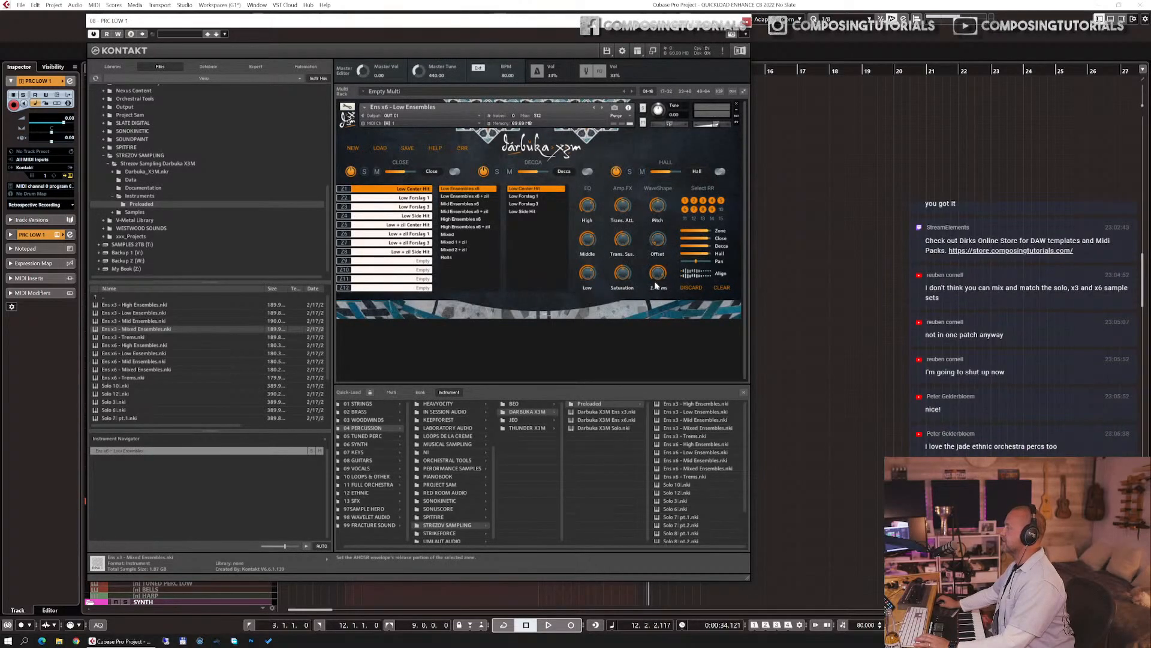
click(414, 199)
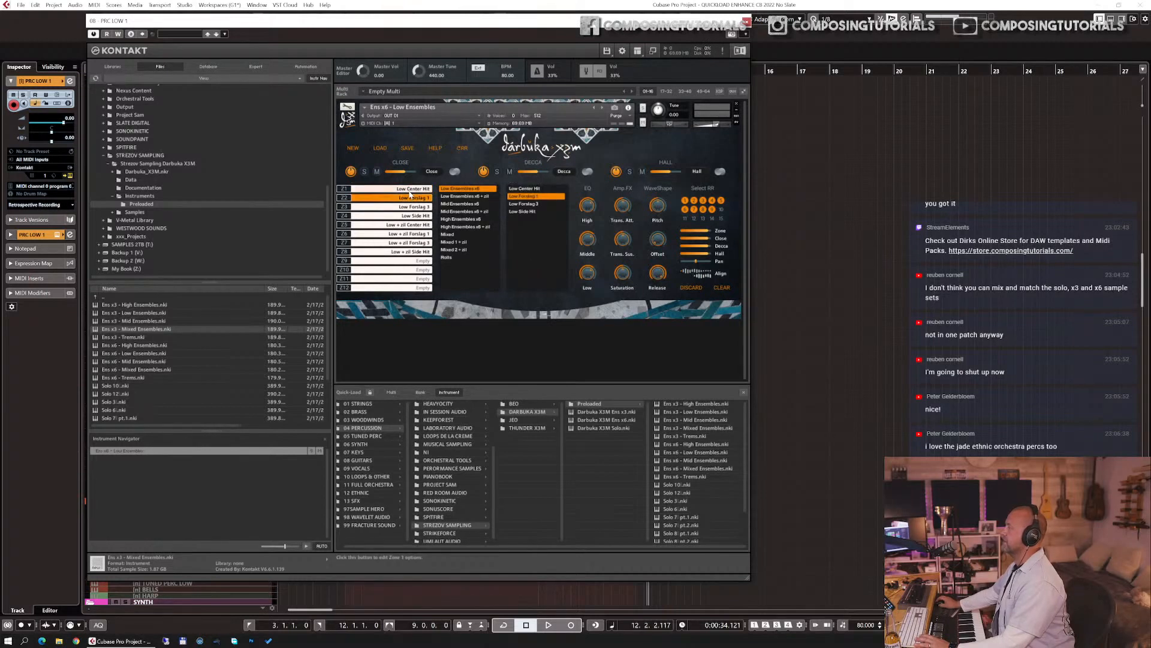
click(413, 188)
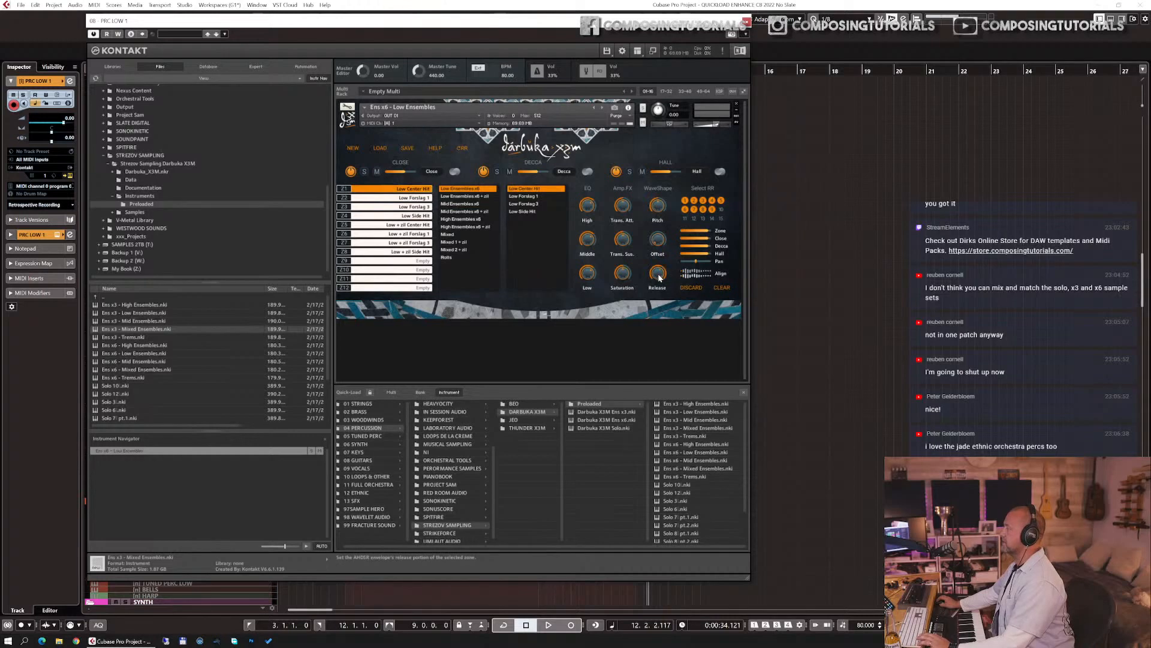
- Try different Release settings on the Low Center Hit zone, and check the settings of the Low Forslag 1 and Low Forslag 3 zones
drag(658, 275, 657, 286)
mouse_move(658, 275)
mouse_down()
mouse_move(659, 287)
mouse_move(662, 256)
mouse_up()
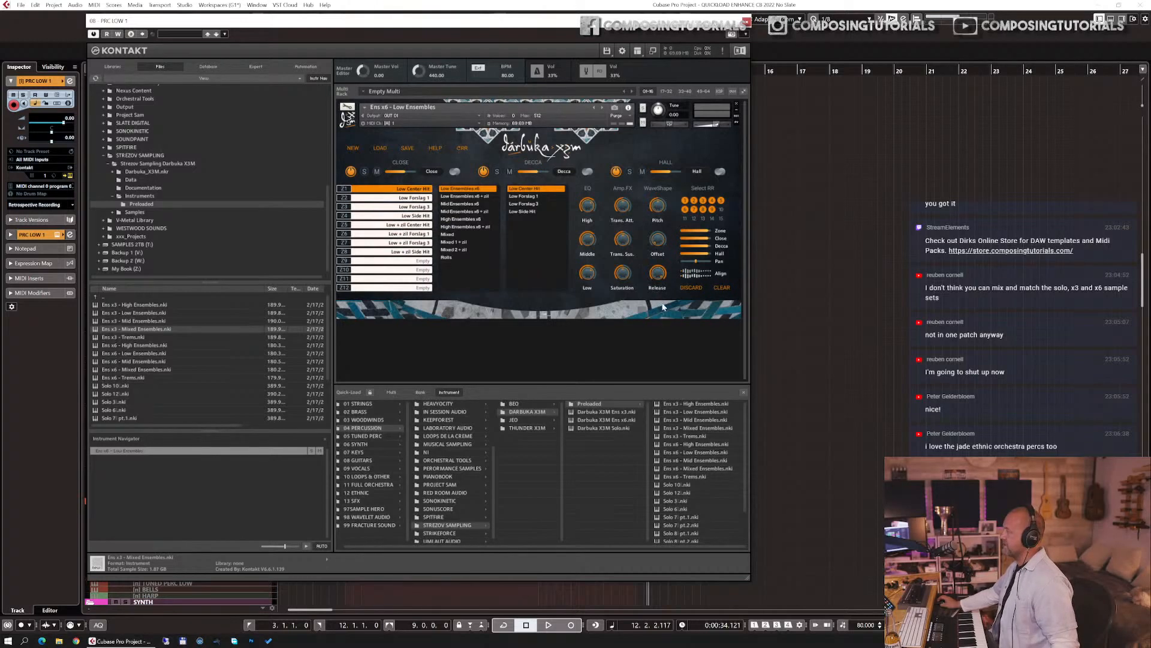
click(656, 277)
drag(657, 275, 664, 293)
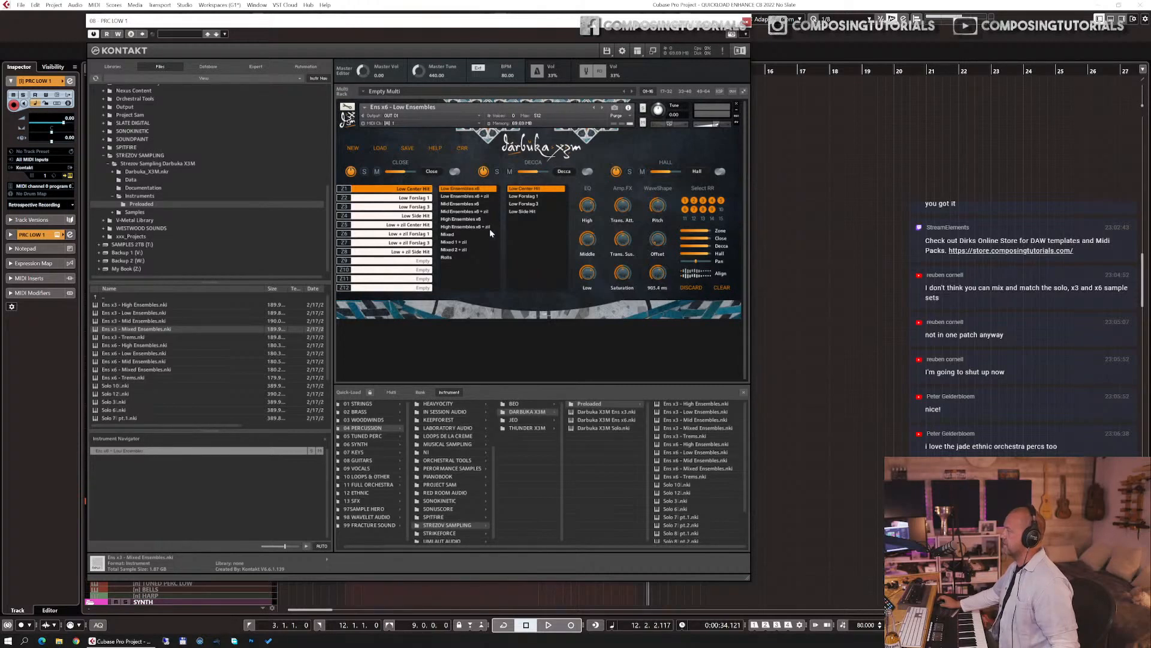
click(416, 197)
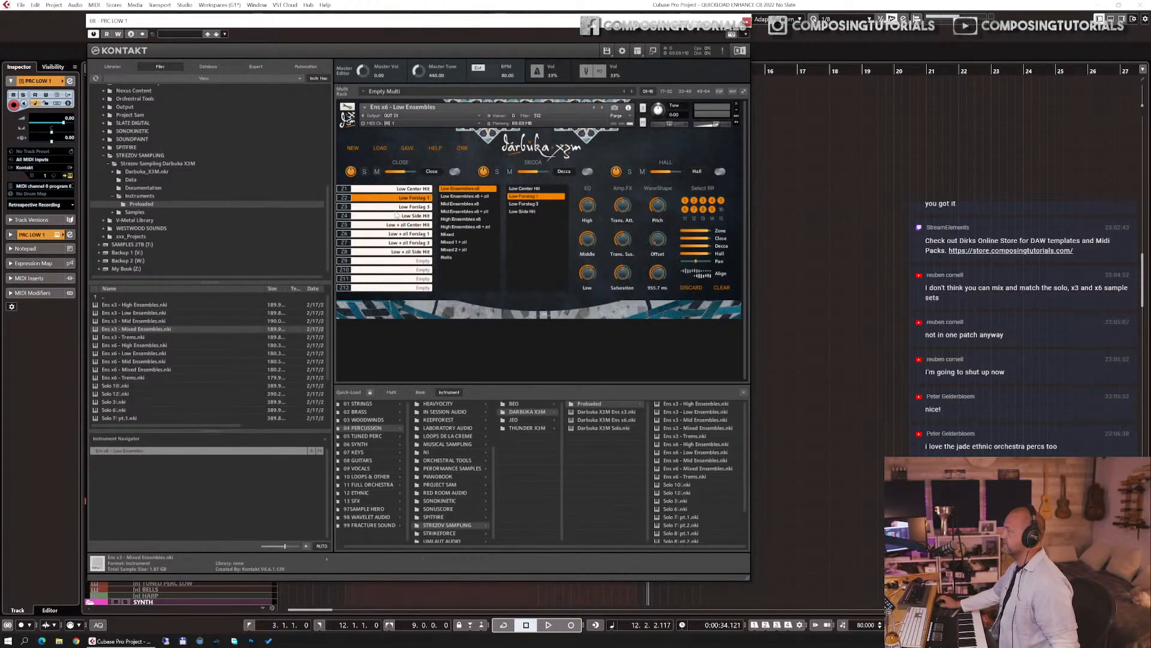
click(378, 207)
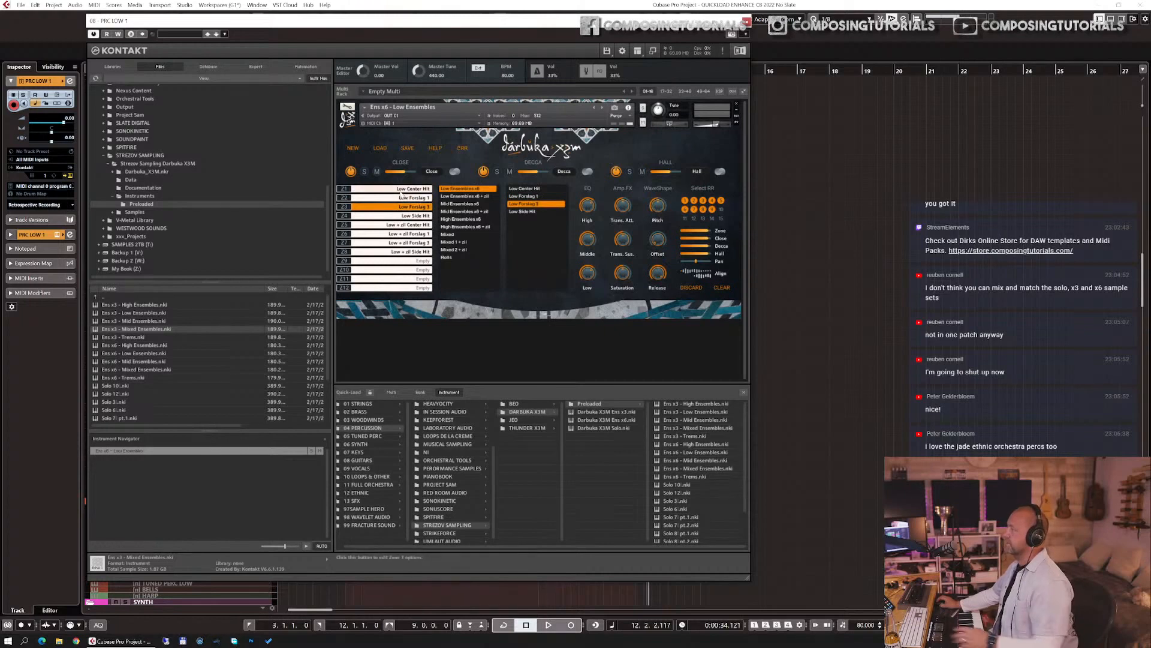
click(400, 190)
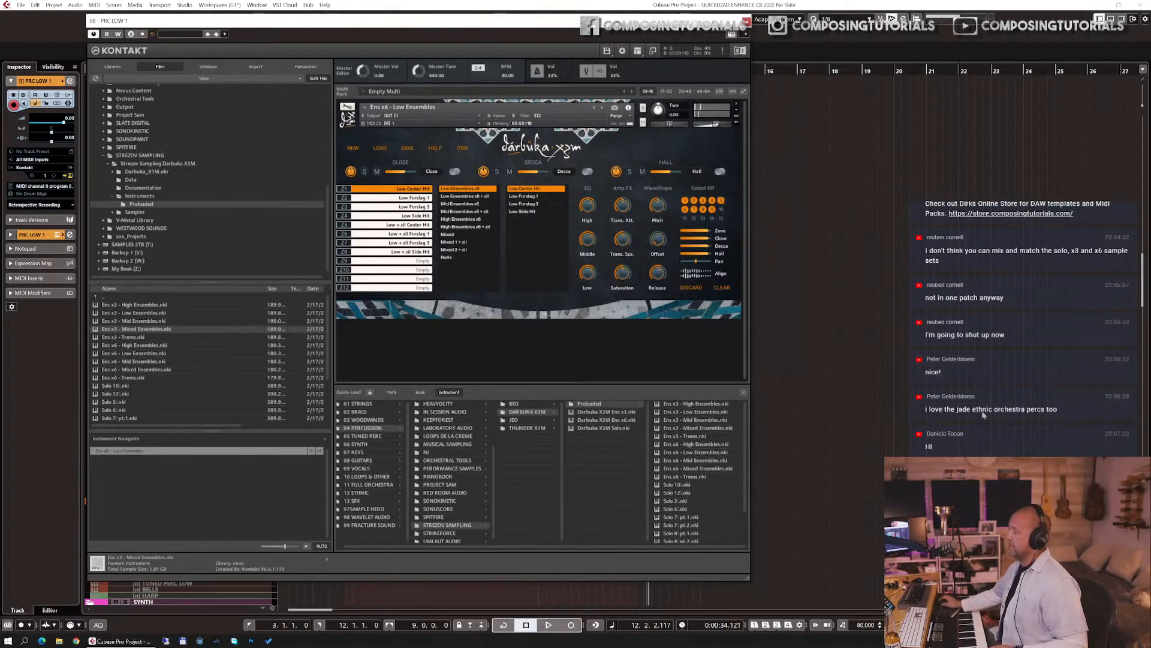
- Hide the Quick-Load browser, and try different Pitch and Offset settings on the Low Center Hit zone
click(744, 393)
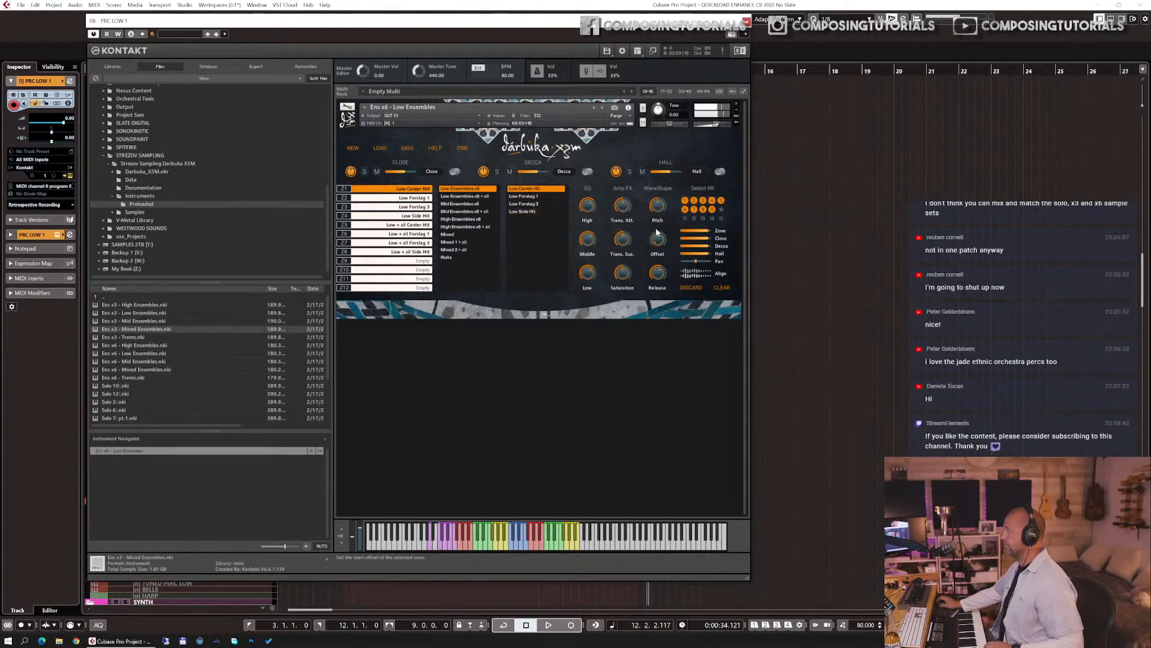
drag(660, 207, 662, 219)
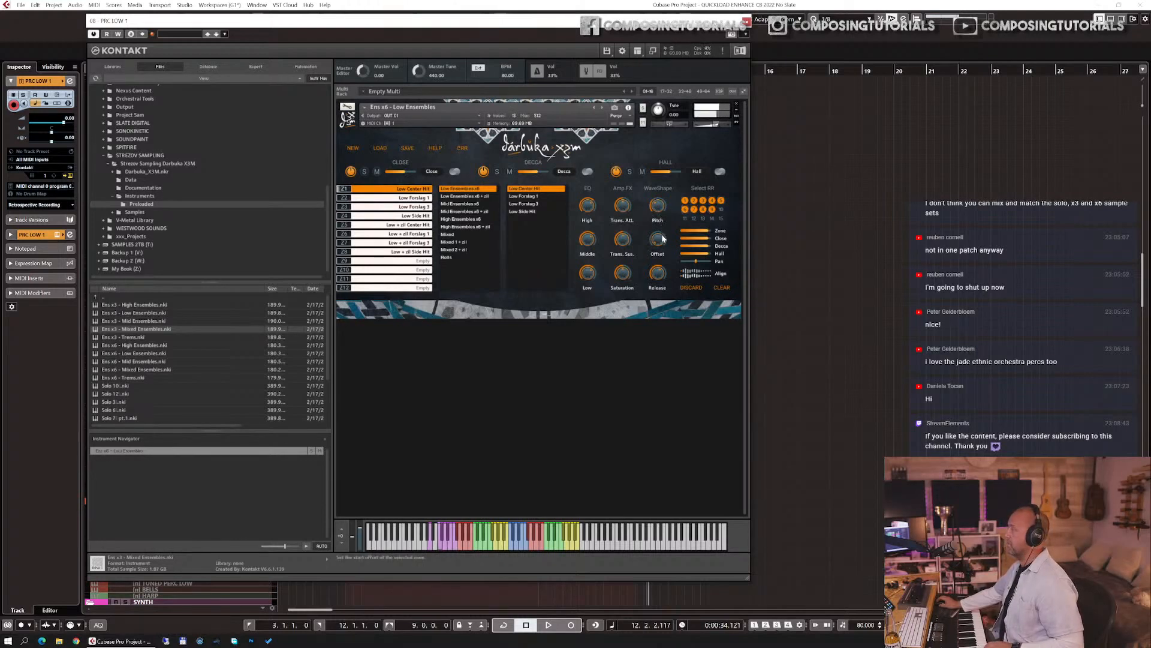
drag(659, 241, 668, 193)
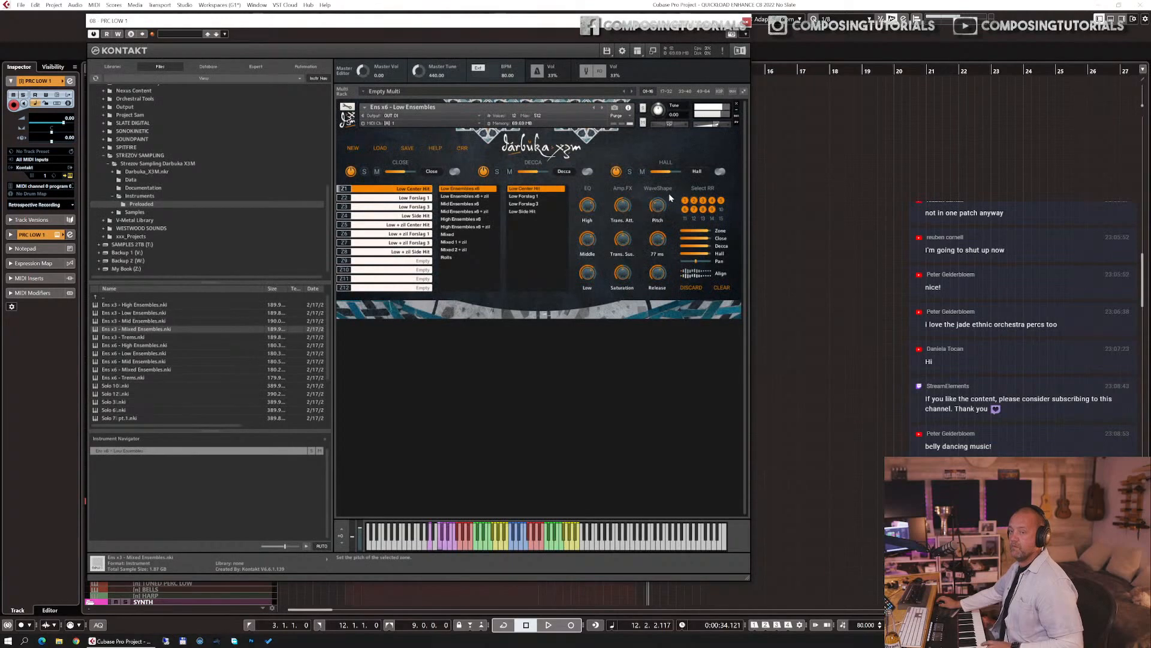
drag(669, 194, 660, 203)
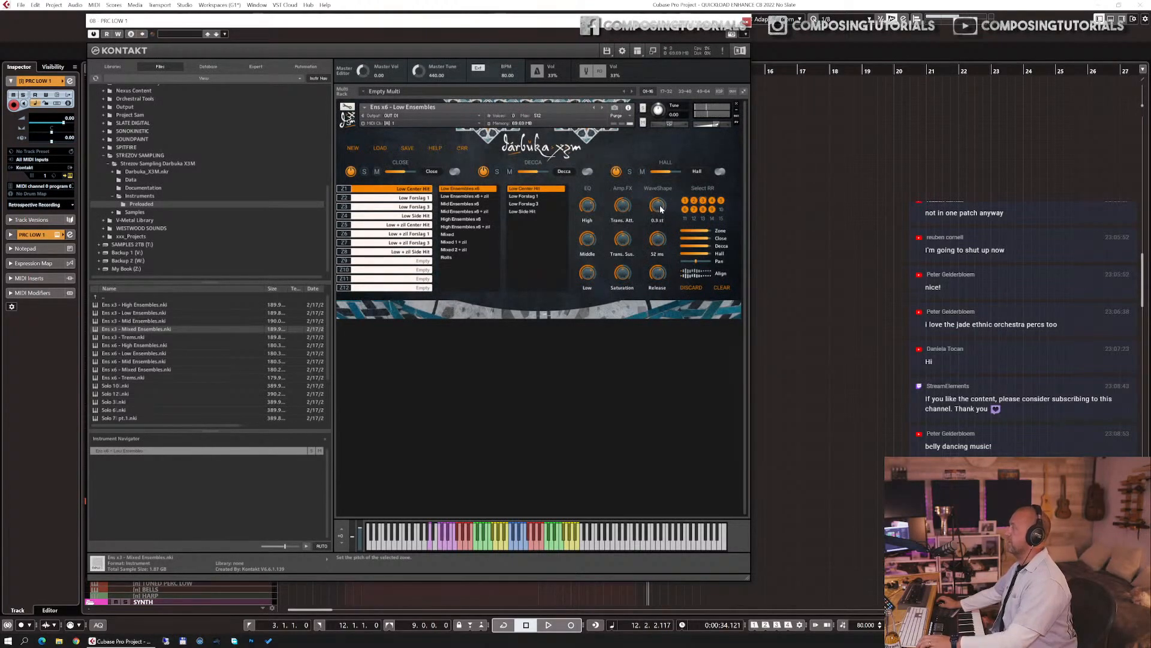
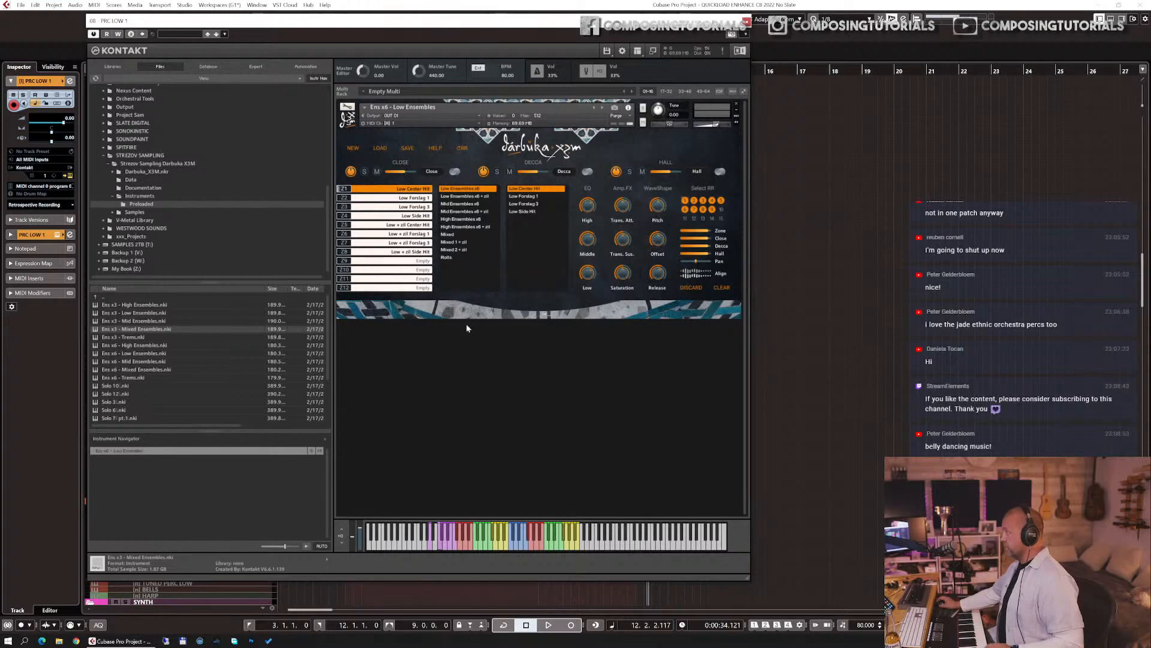
- Switch off round robins 7 and 9 in the Low Center Hit zone, and 3, 4 and 6 to 9 in the Low Forslag 3 zone
click(693, 209)
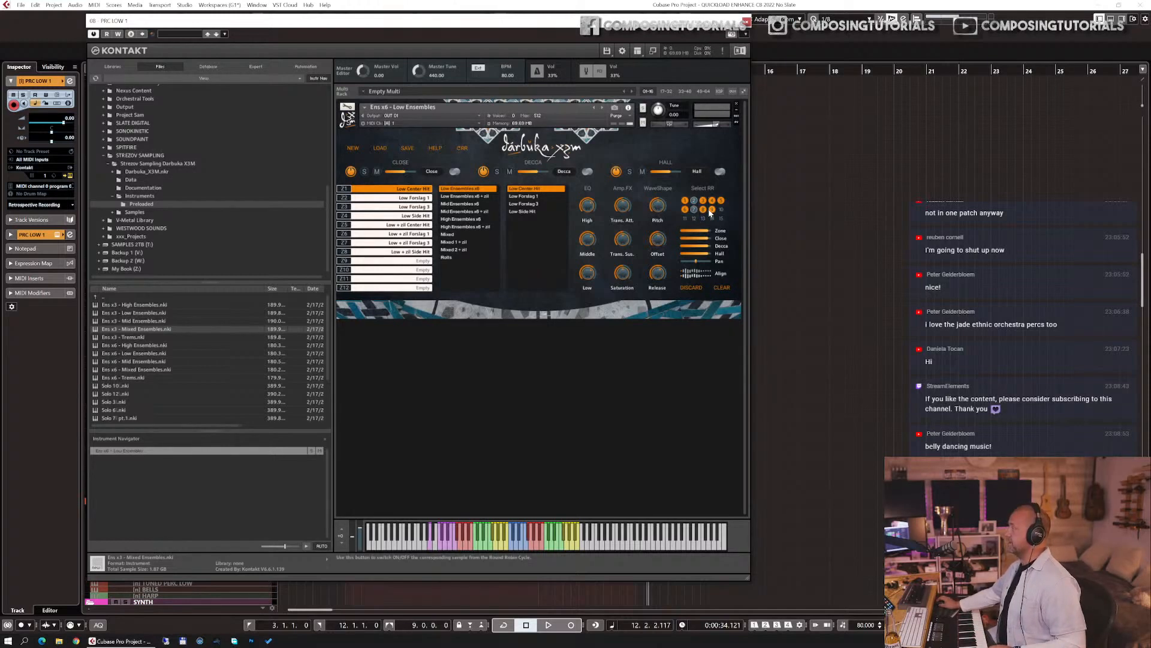
click(712, 209)
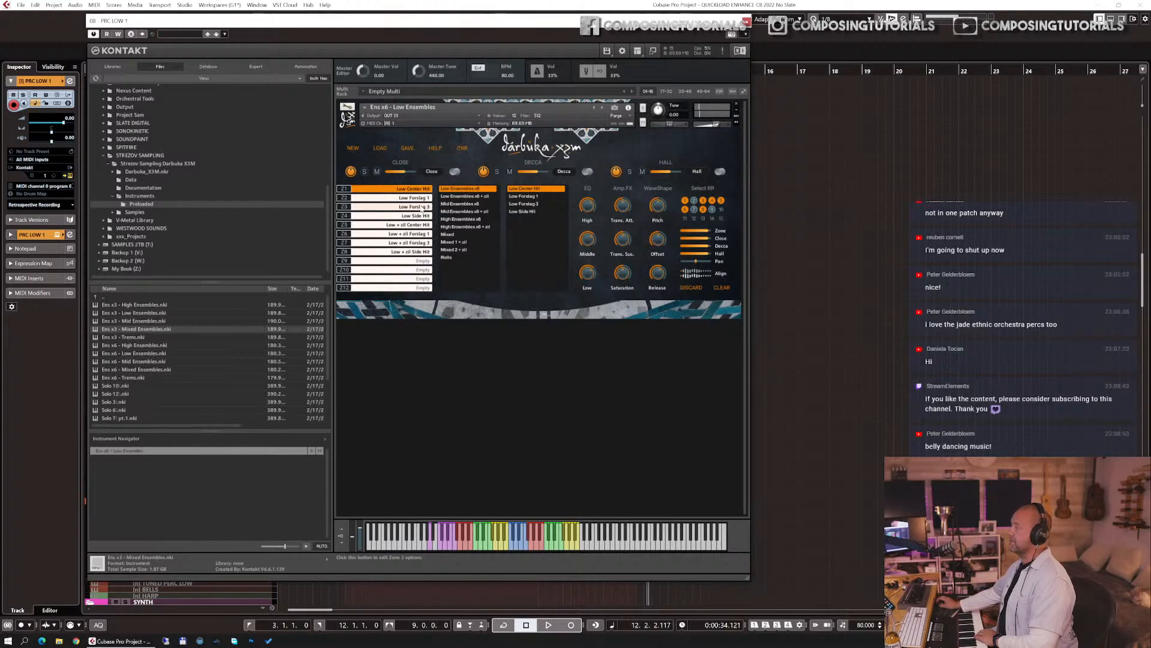
click(711, 210)
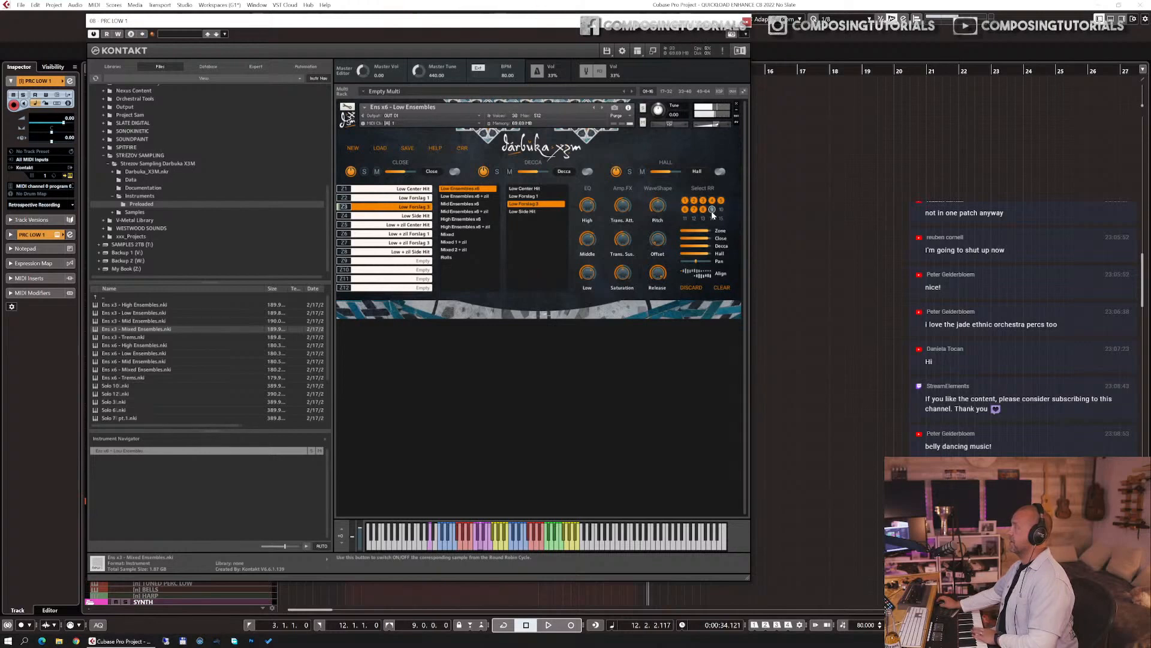
click(712, 199)
click(703, 200)
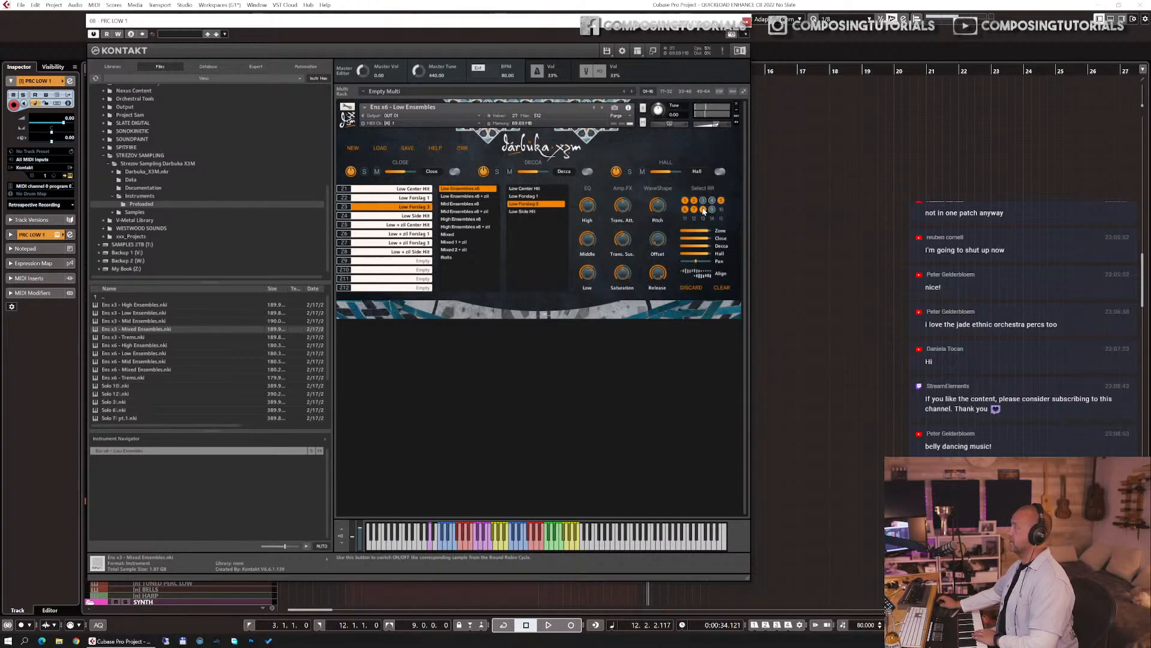
click(703, 210)
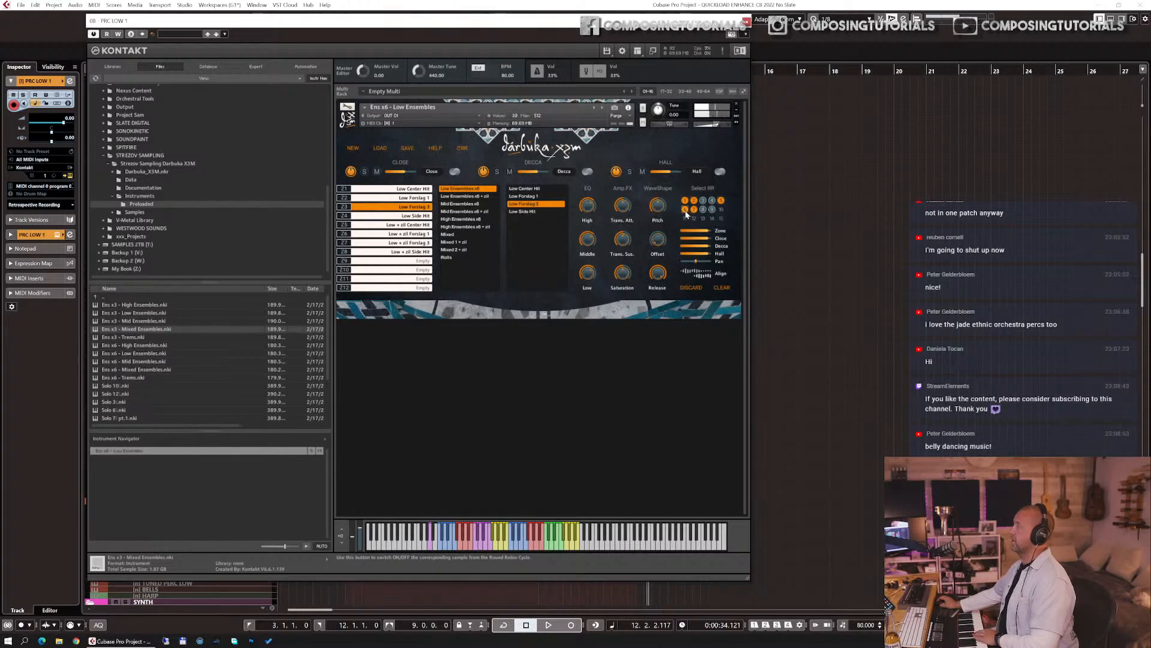
click(686, 210)
click(694, 210)
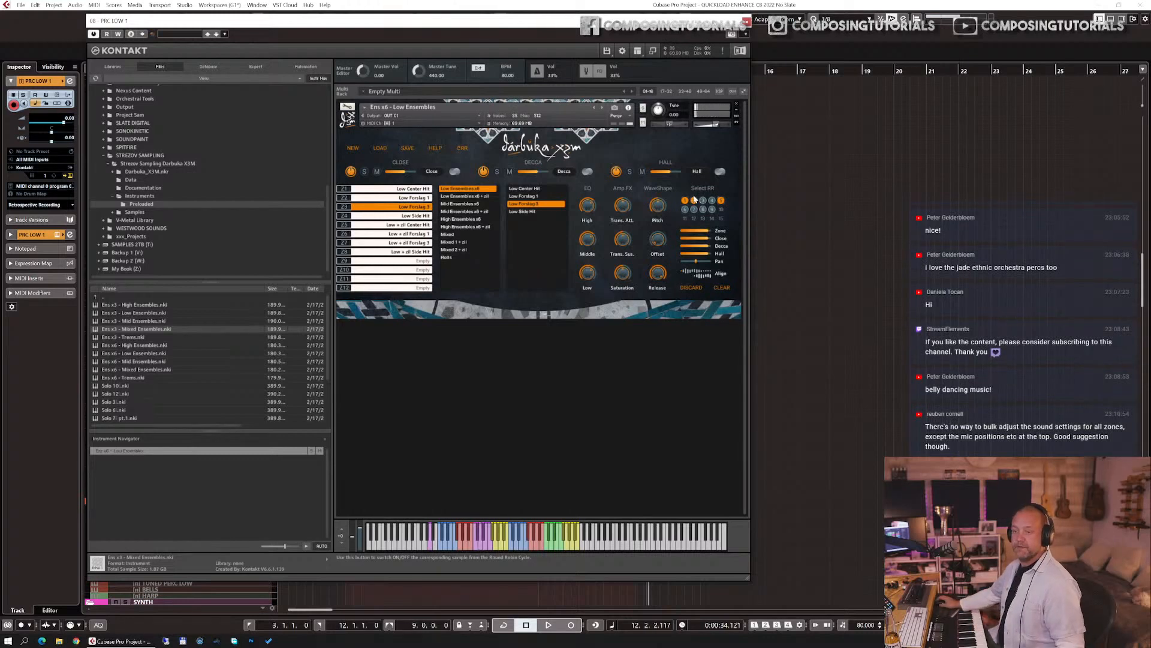
- Switch the disabled round robins of the Low Forslag 3 zone back on
click(694, 200)
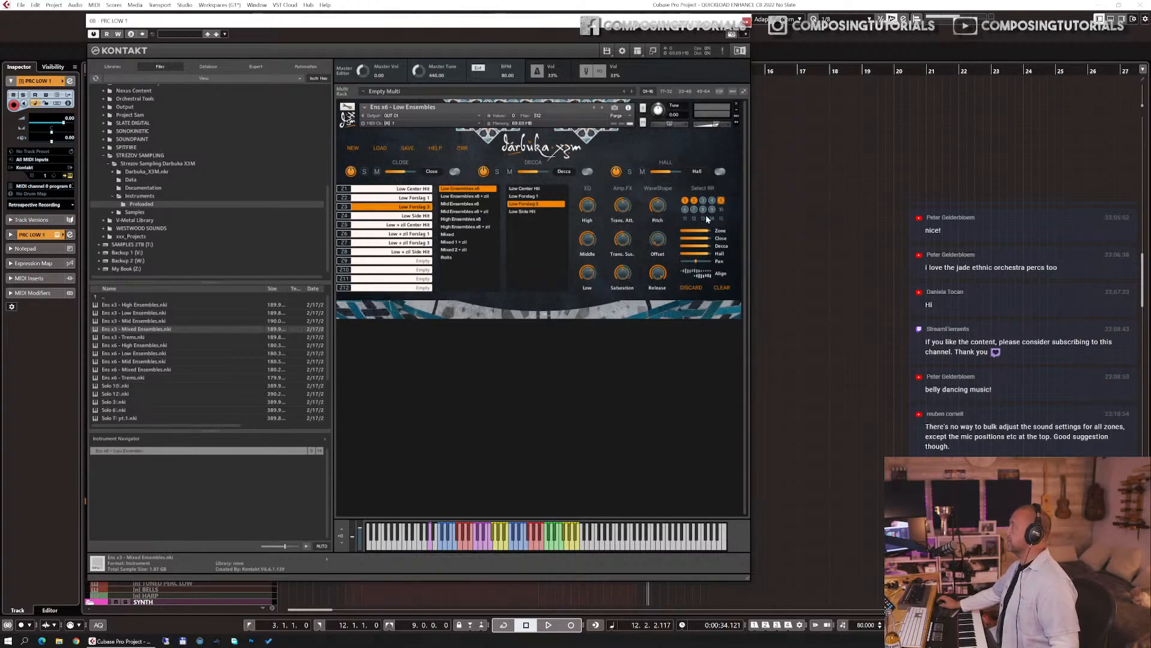
click(711, 209)
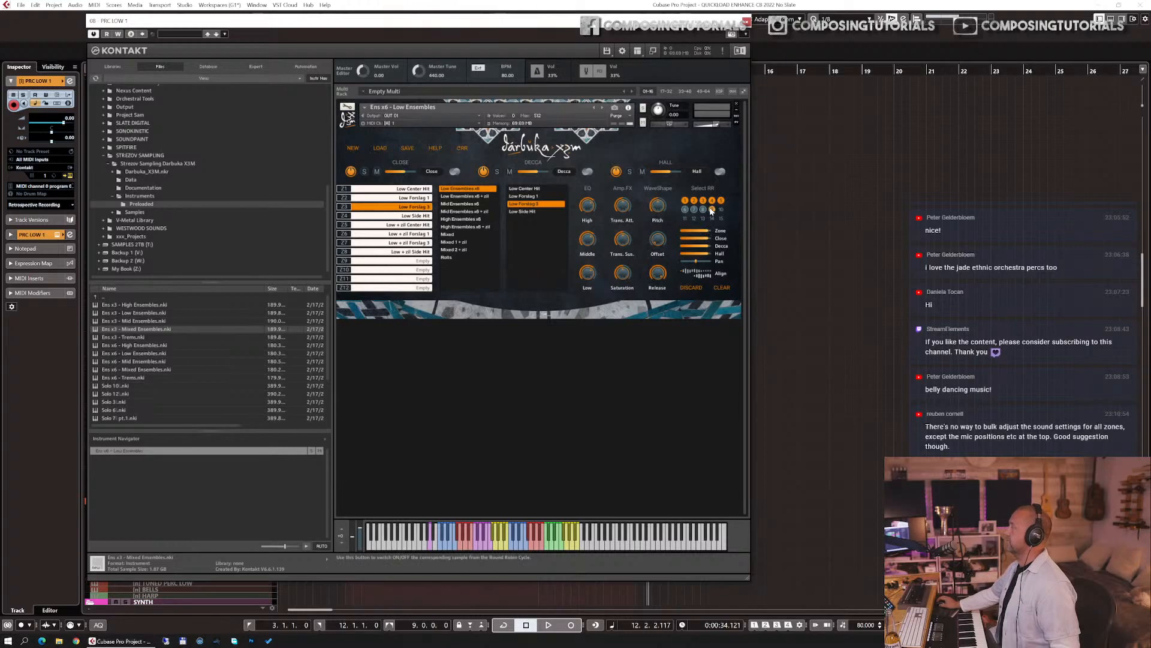
click(703, 209)
click(694, 209)
click(686, 209)
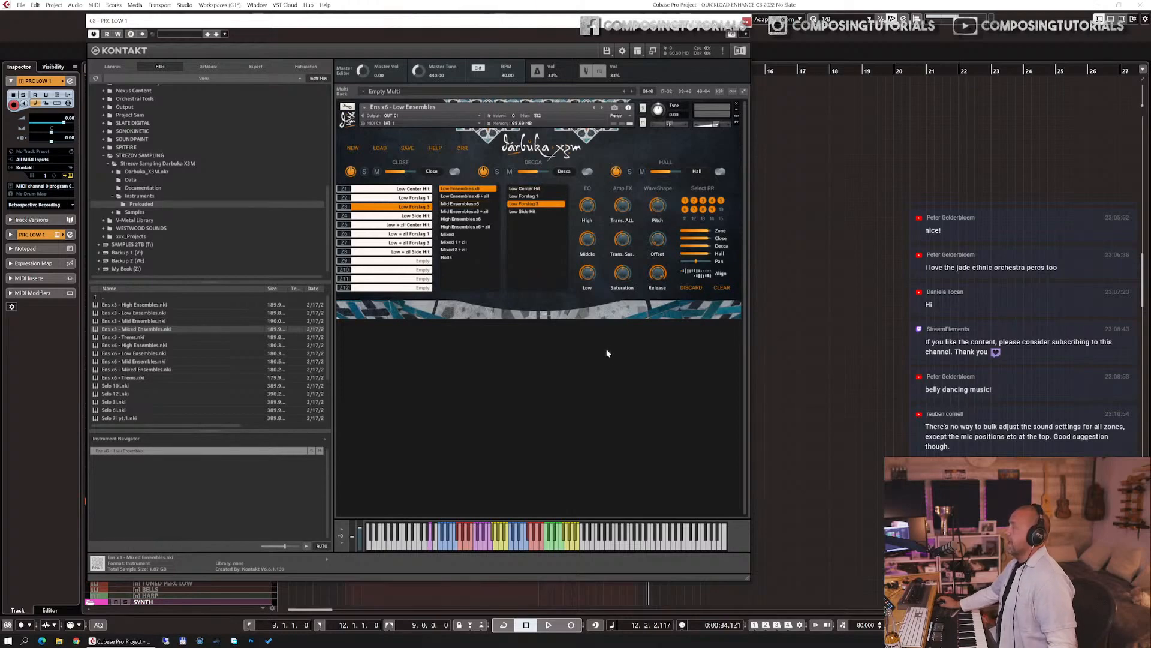
- Show the Quick-Load browser and replace the Low Ensembles instrument with the preloaded Solo 8" pt.1 patch of Darbuka X3M
key(ctrl+f)
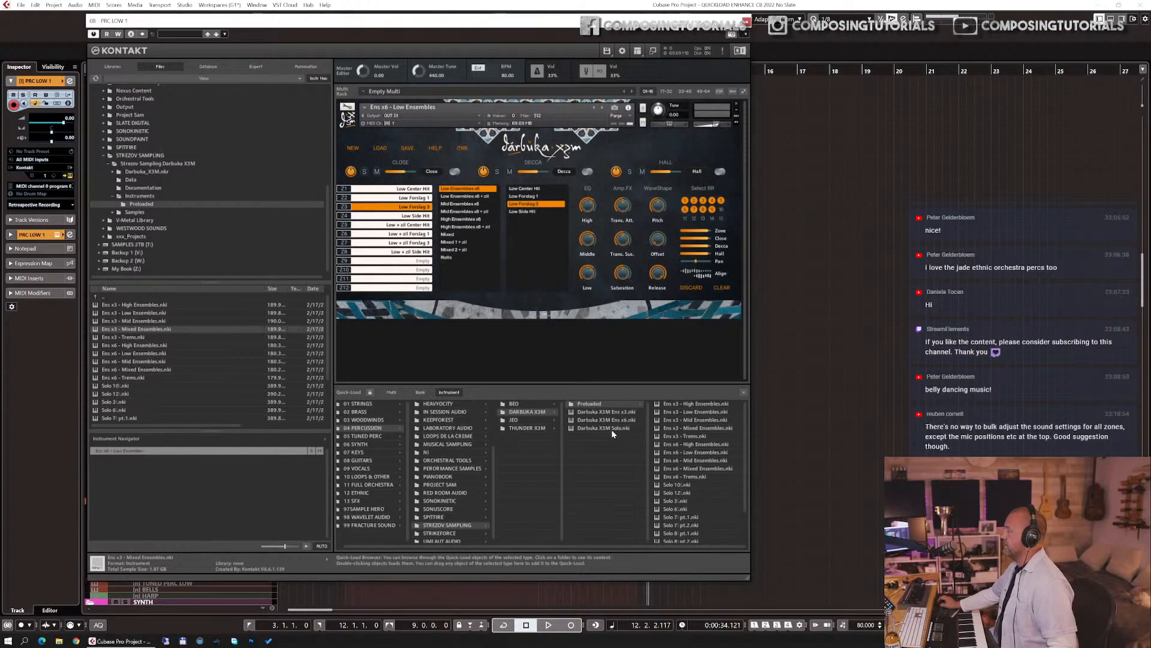
mouse_move(678, 483)
mouse_down()
mouse_move(564, 237)
mouse_move(682, 483)
mouse_up()
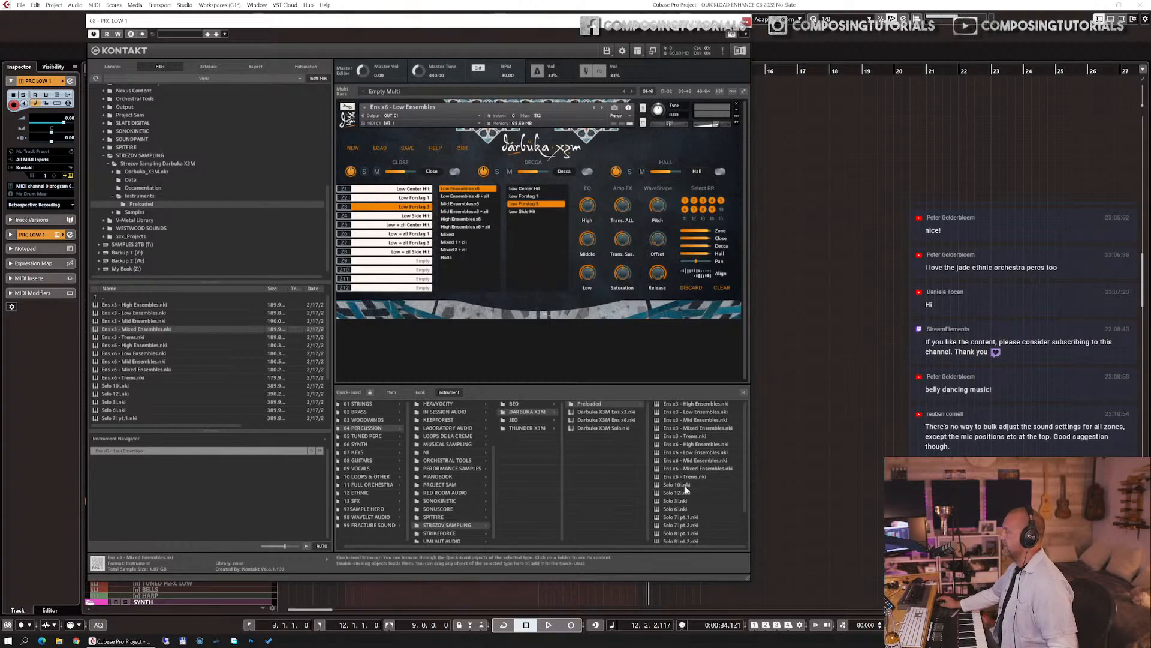
scroll(684, 486, down, 2)
scroll(686, 489, down, 1)
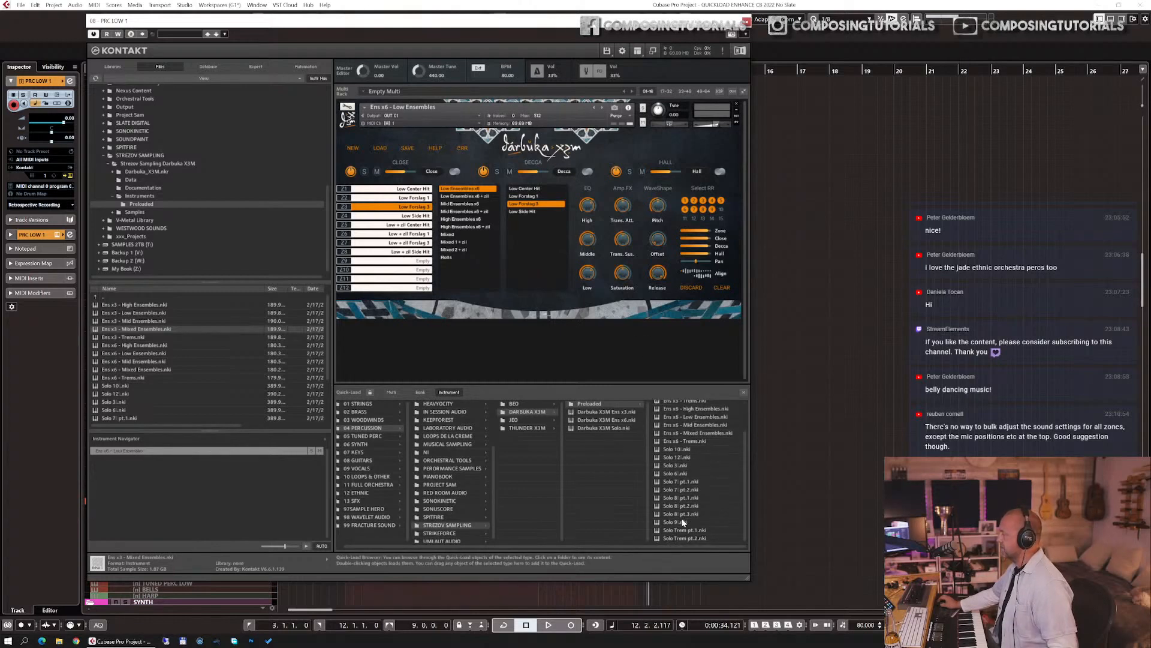
click(683, 451)
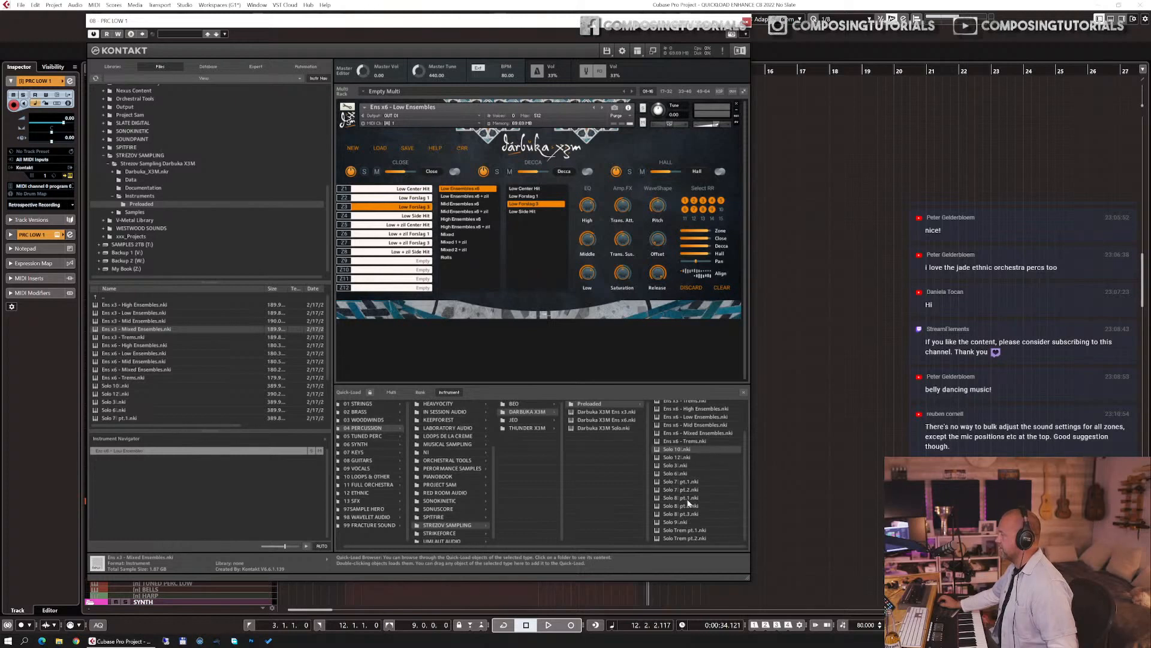
drag(686, 499, 562, 246)
click(583, 354)
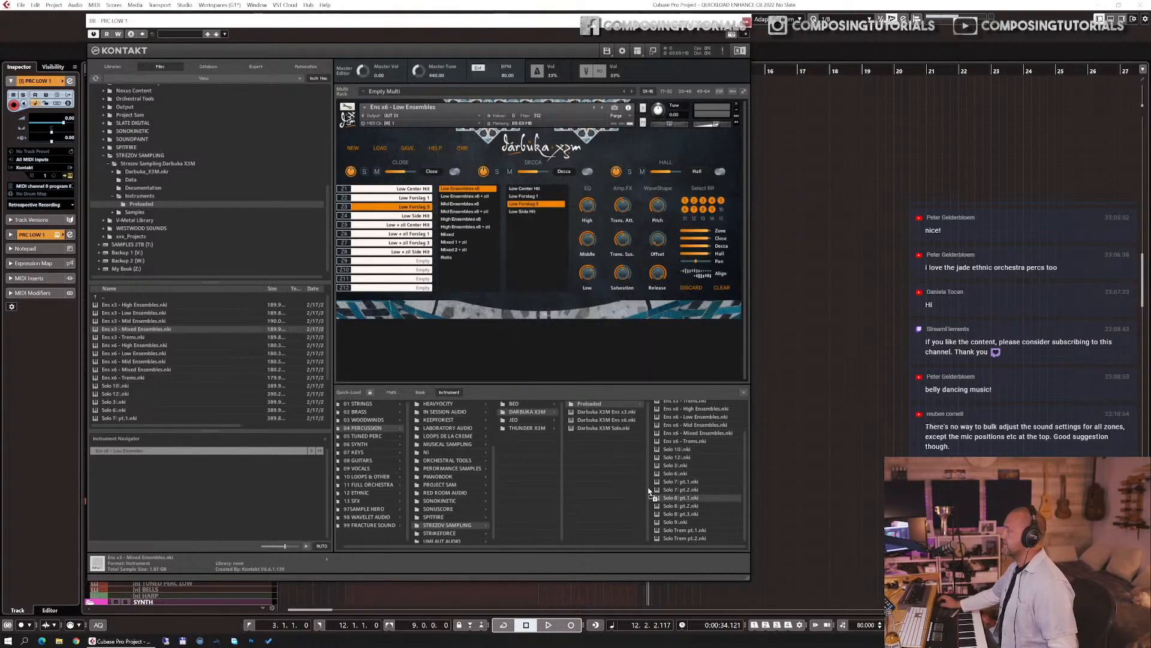
drag(657, 458, 574, 284)
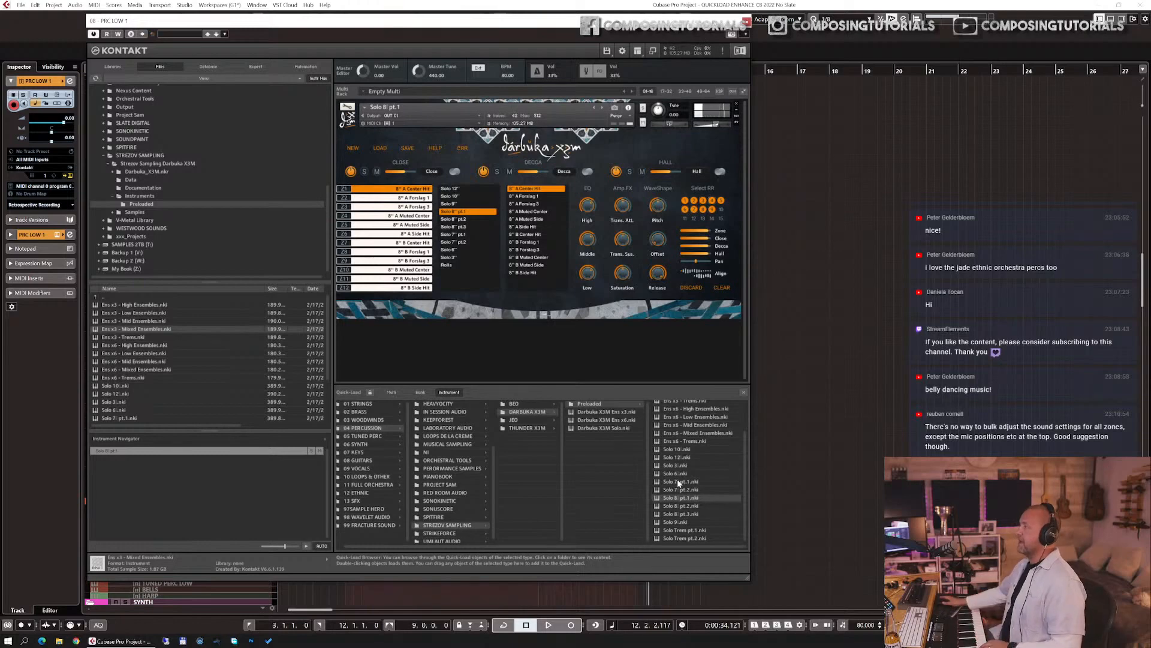
- Switch off the Decca and Hall microphones, and try a different Release setting on the 8" A Center Hit zone
click(483, 172)
click(617, 171)
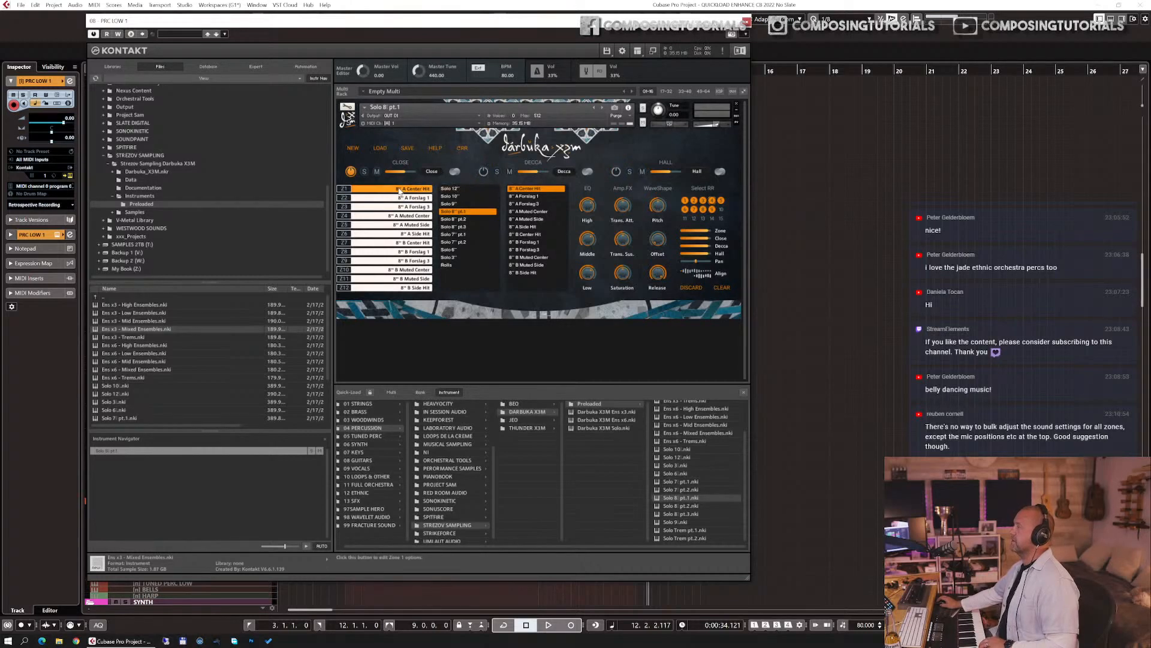
drag(654, 276, 662, 307)
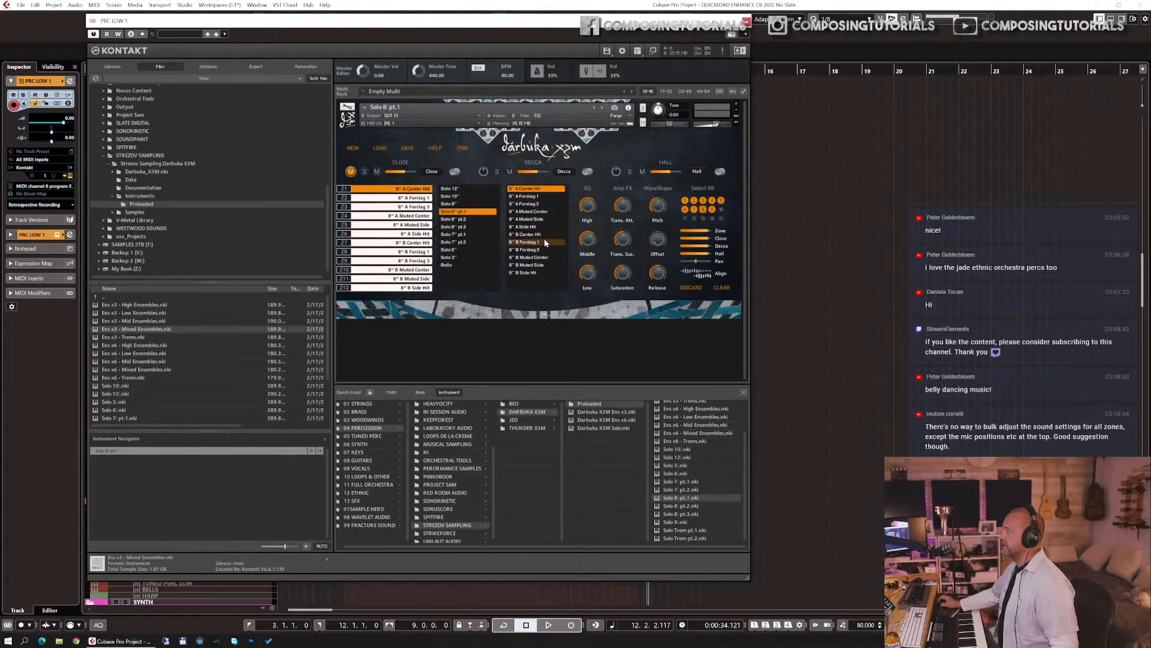
- List the Solo 8" pt.2 articulations, and replace the loaded instrument with the Solo 8" pt.2 patch
click(461, 220)
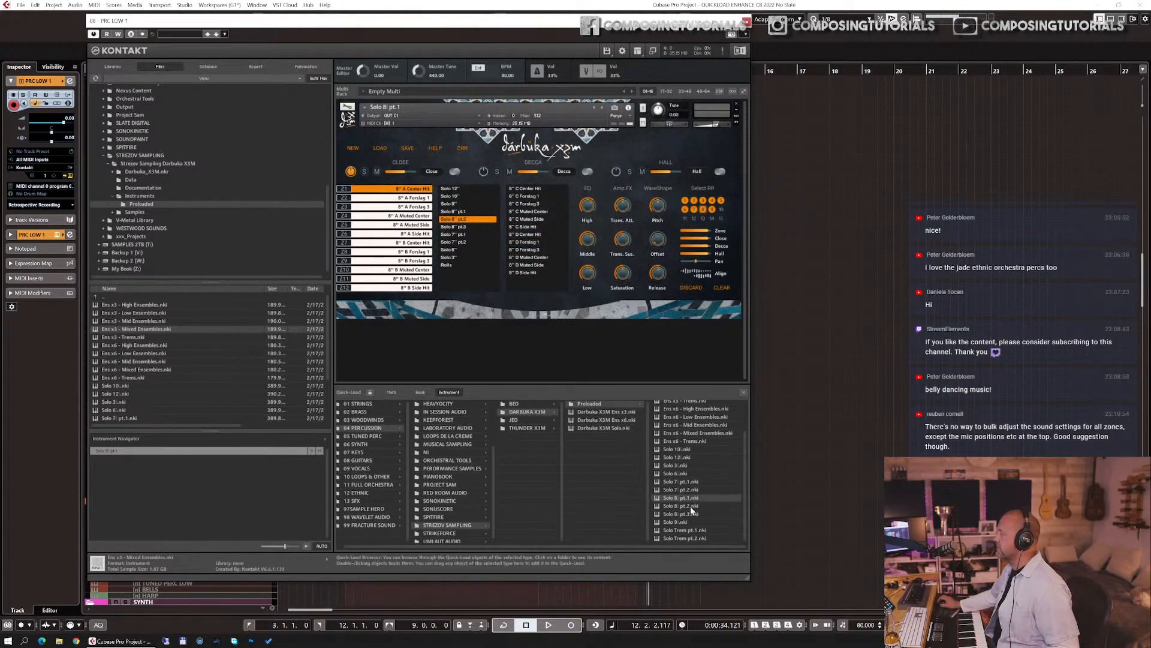
drag(690, 506, 603, 249)
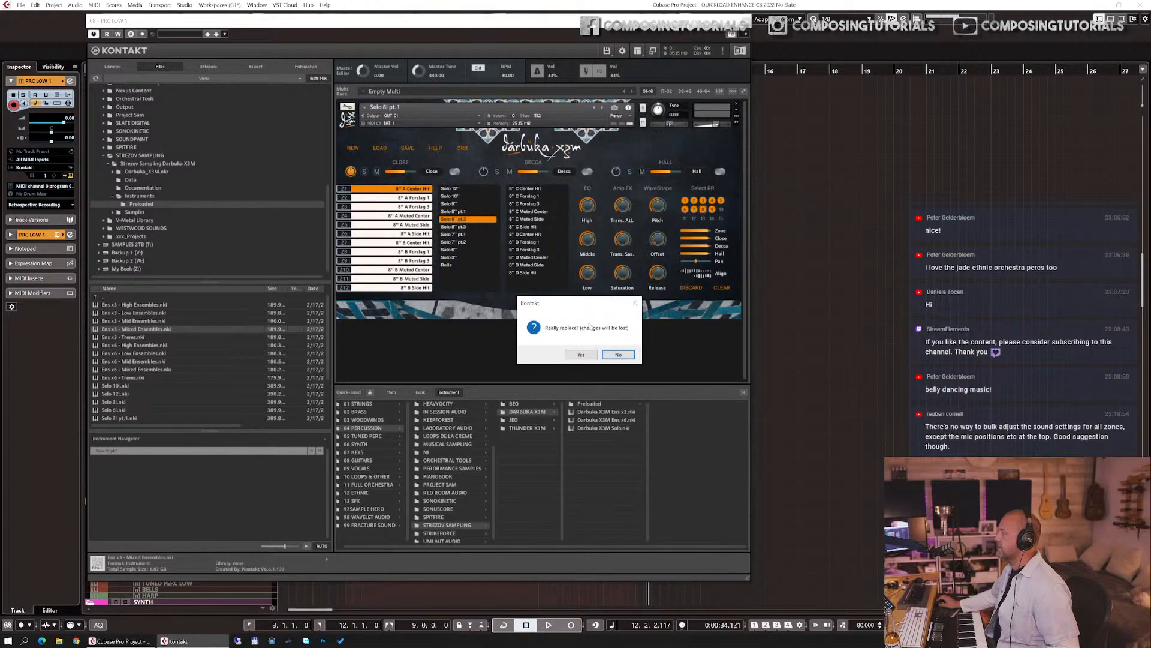
click(579, 354)
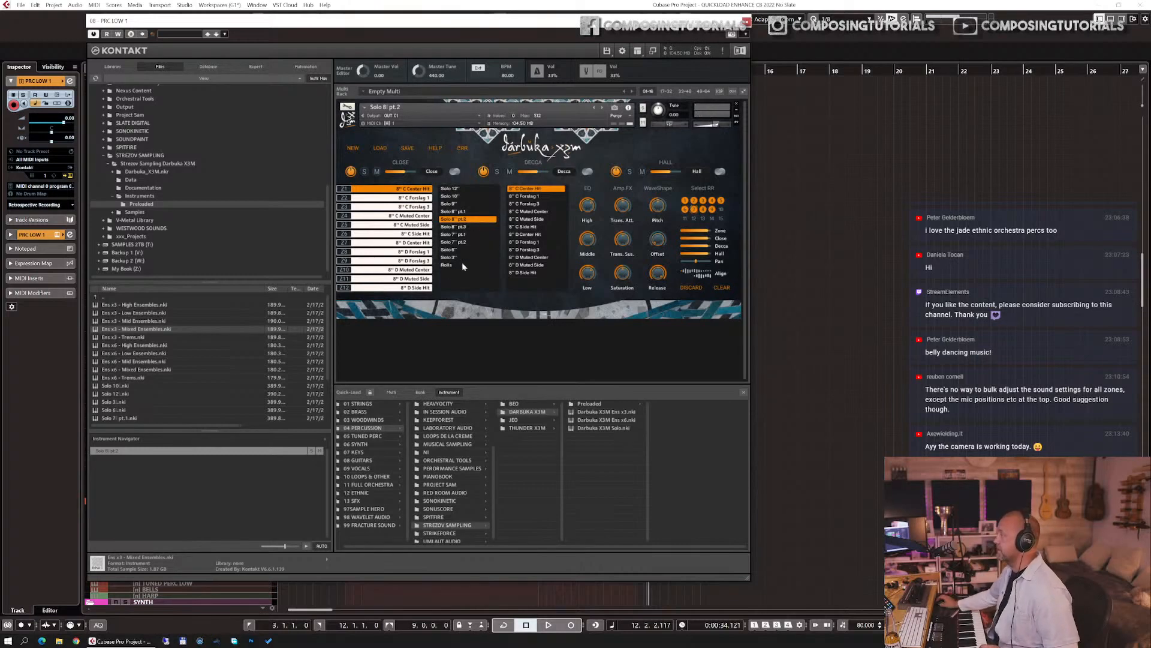
- Select the 8" D Muted Side zone and try a different Release setting on it
click(407, 279)
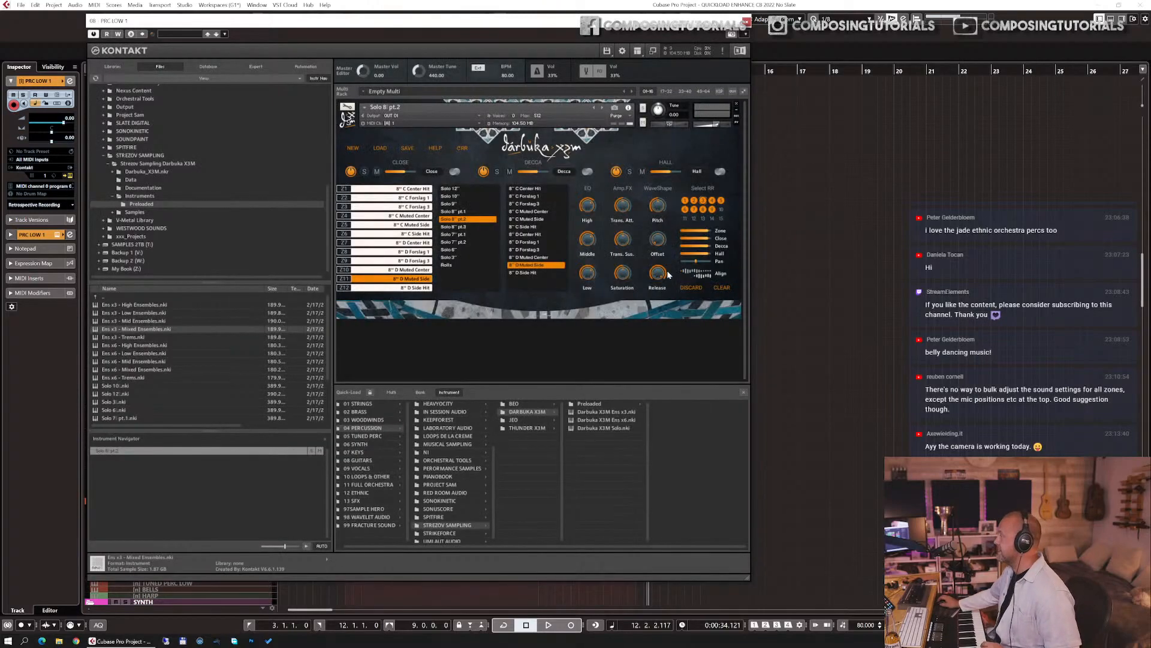
drag(659, 292, 662, 313)
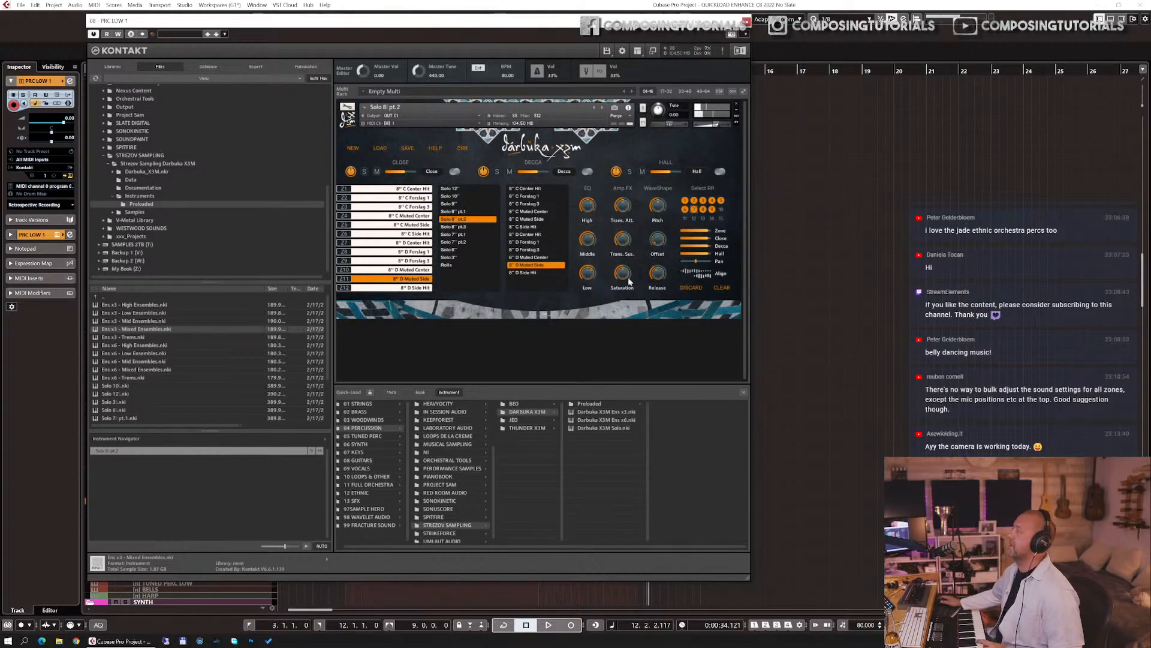
key(ctrl+w)
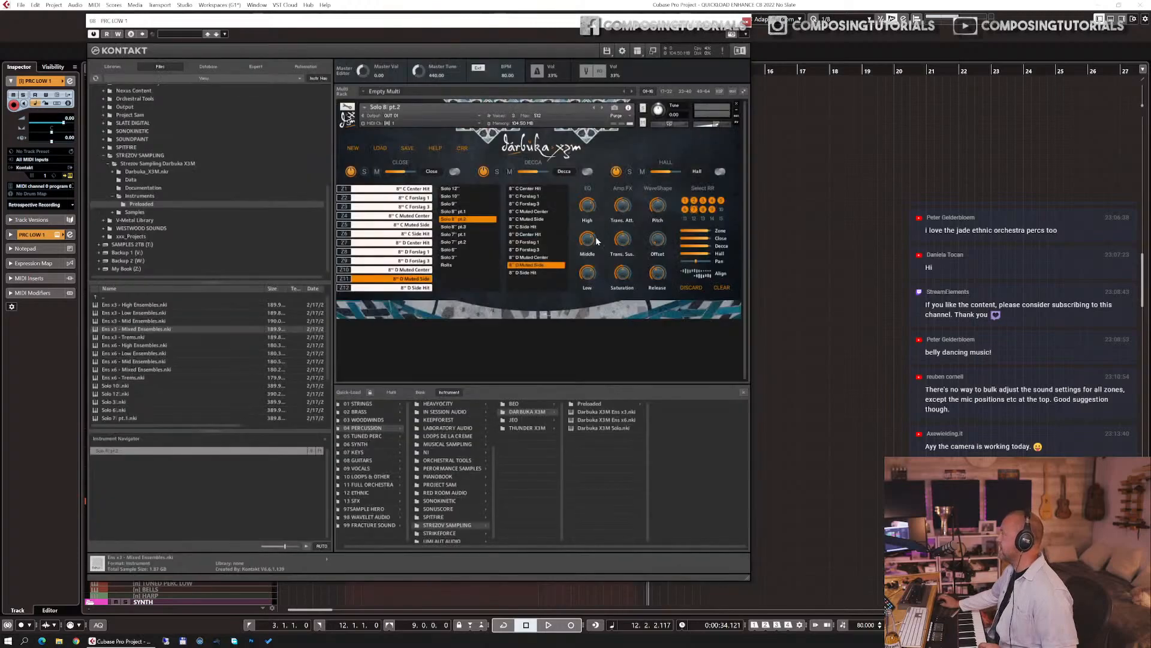
- Replace the loaded instrument with the preloaded Solo 3" patch
click(590, 407)
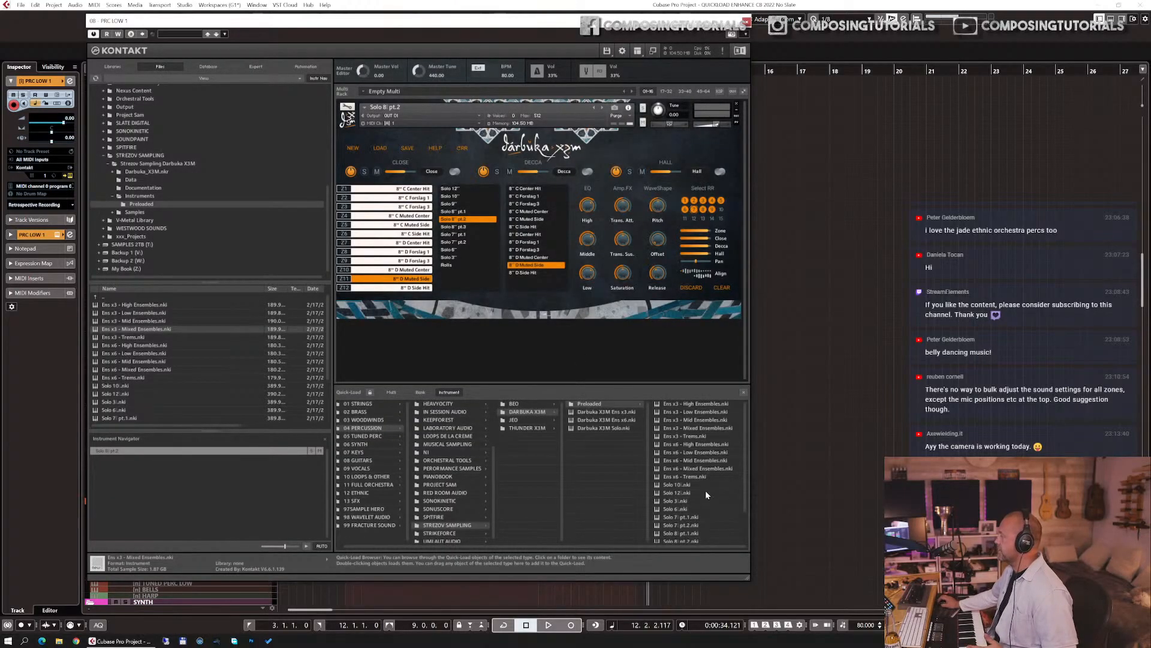
drag(683, 501, 508, 220)
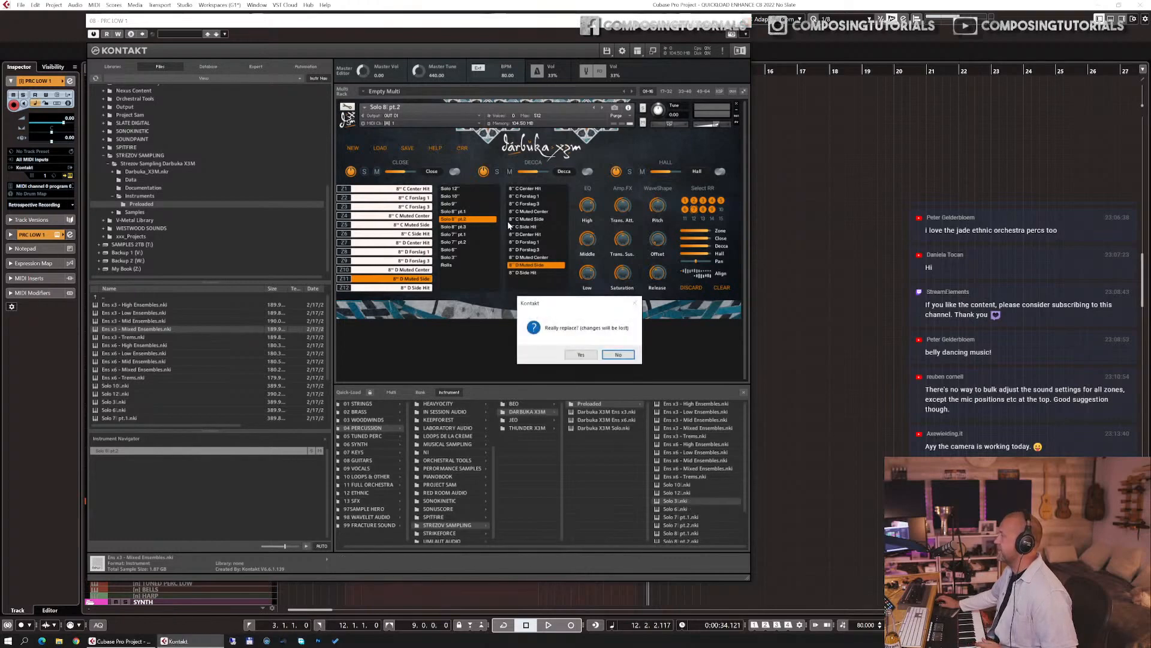
click(581, 355)
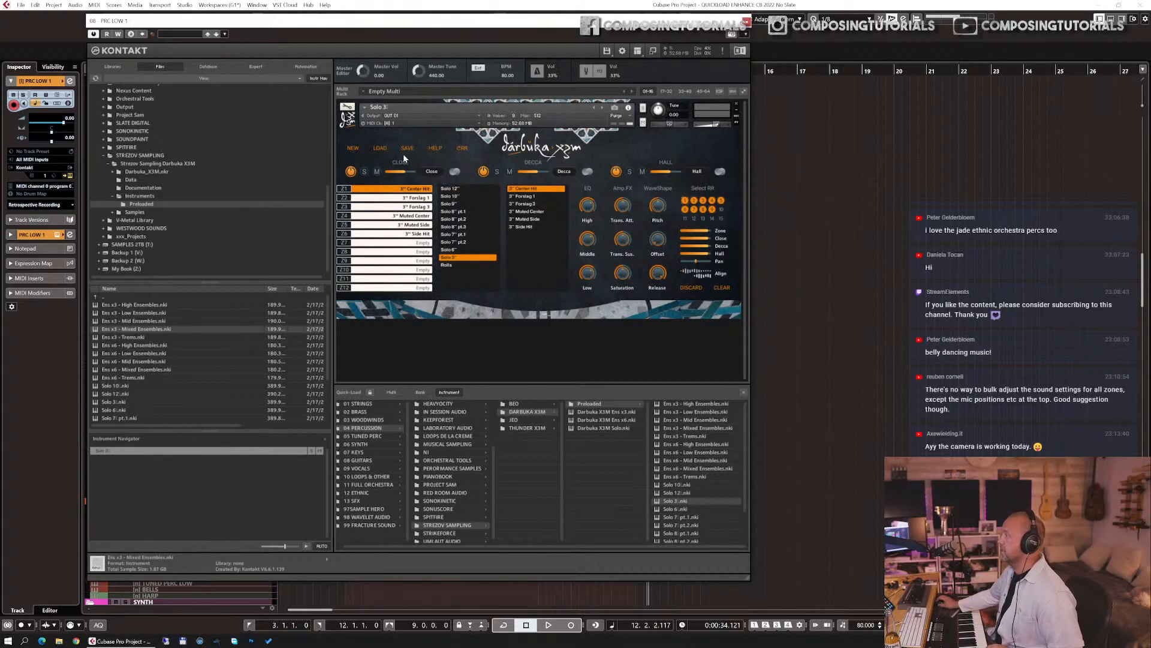
- Load the Solo 9" preset file into the instrument, and replace it with the Solo 12" preset
click(381, 147)
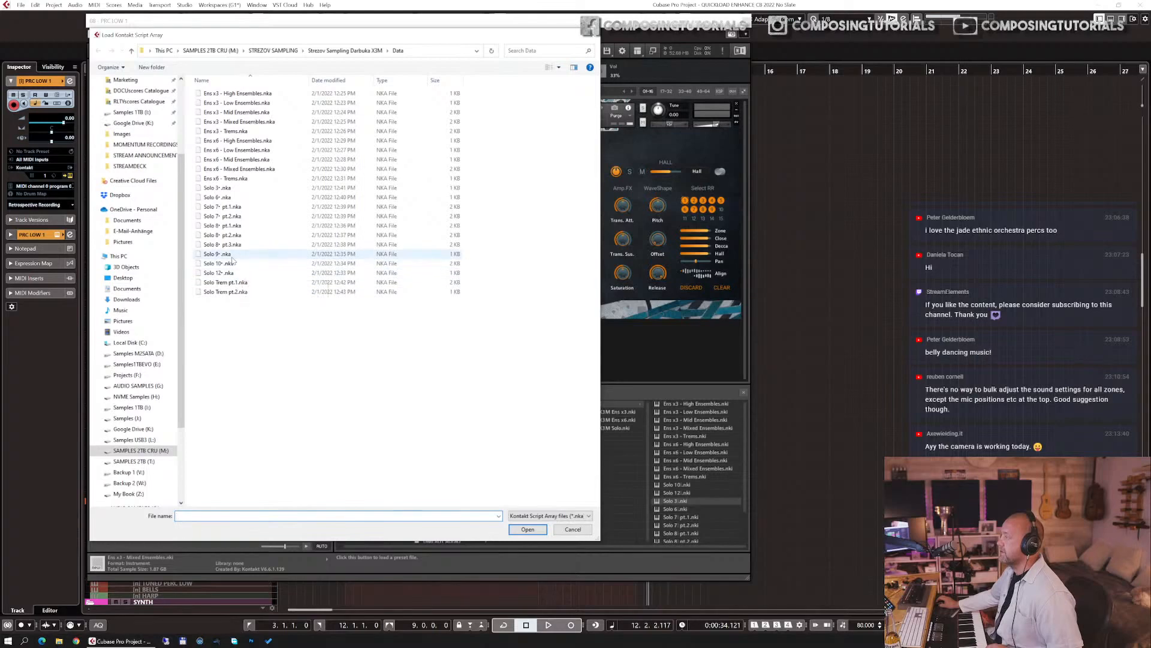
double_click(230, 254)
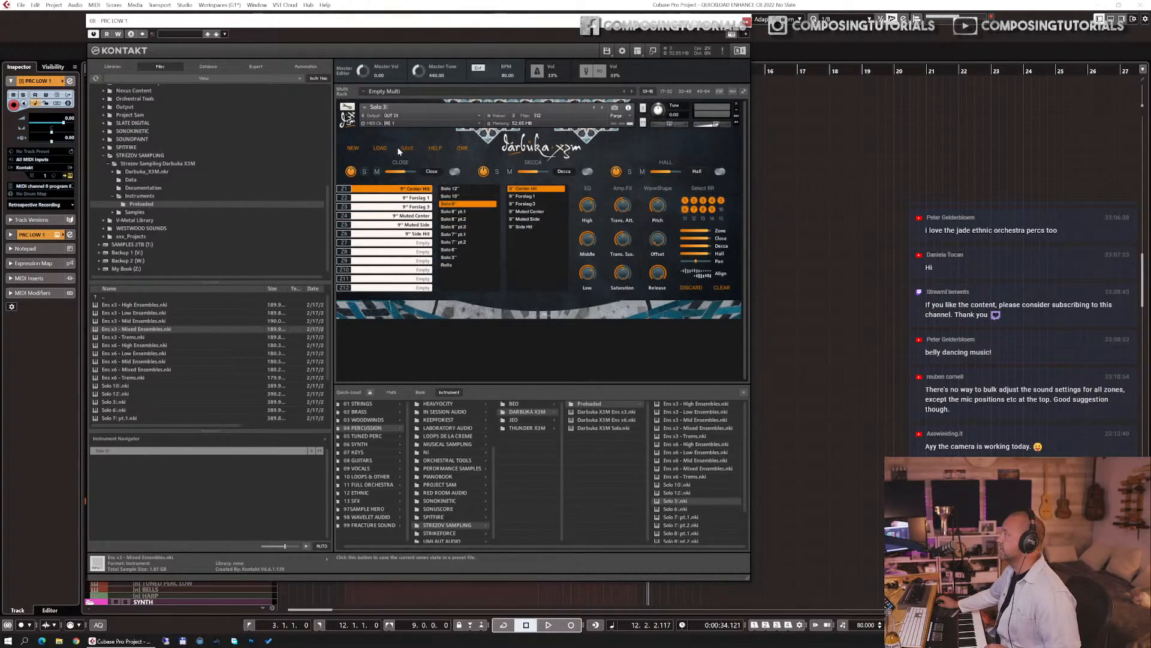
click(386, 146)
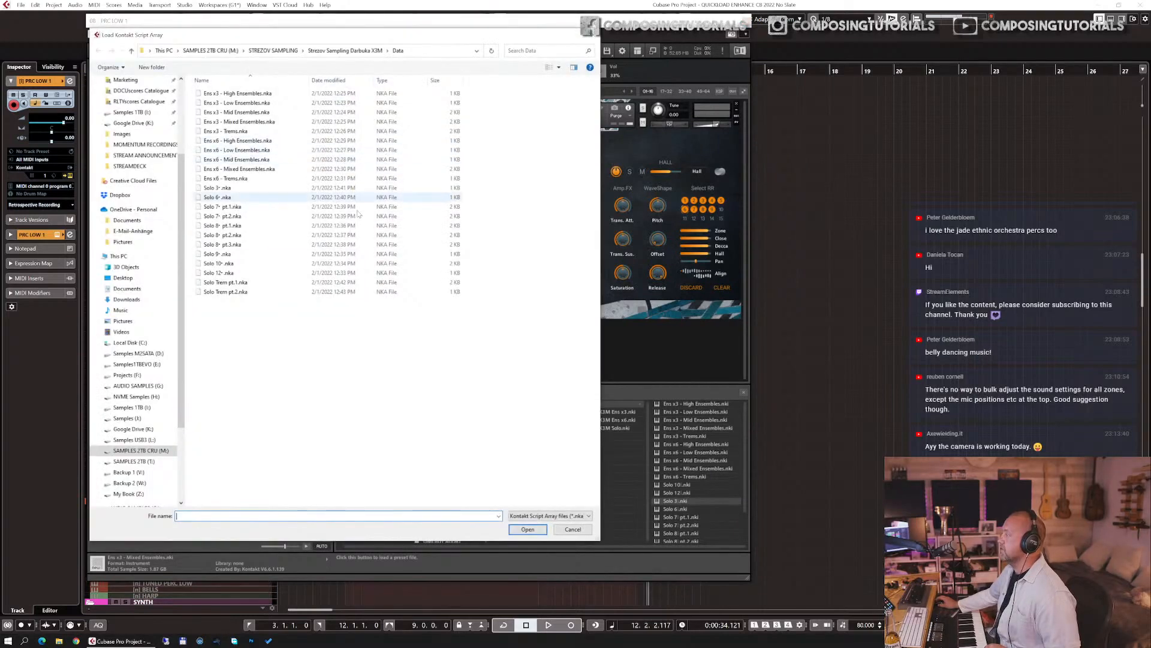
click(312, 272)
double_click(312, 273)
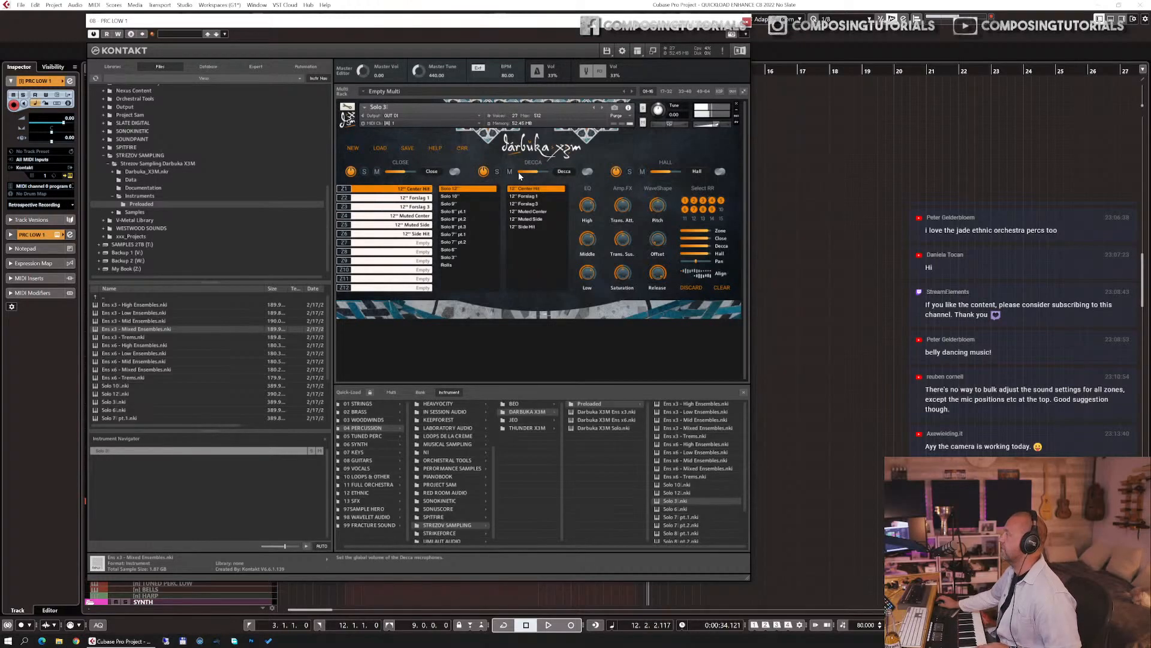
- Compare the sound without and with the Decca and Hall microphones, and try Pitch, Trans. Sus. and Release settings on the 12" Center Hit zone
click(484, 171)
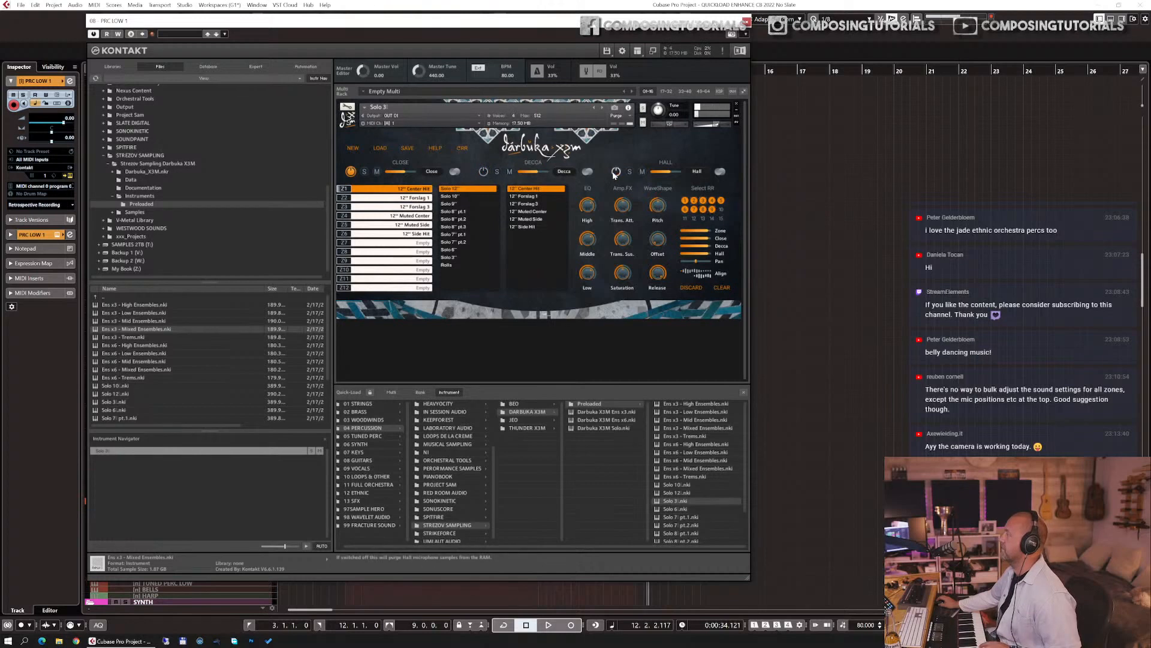
click(484, 171)
drag(653, 205, 629, 232)
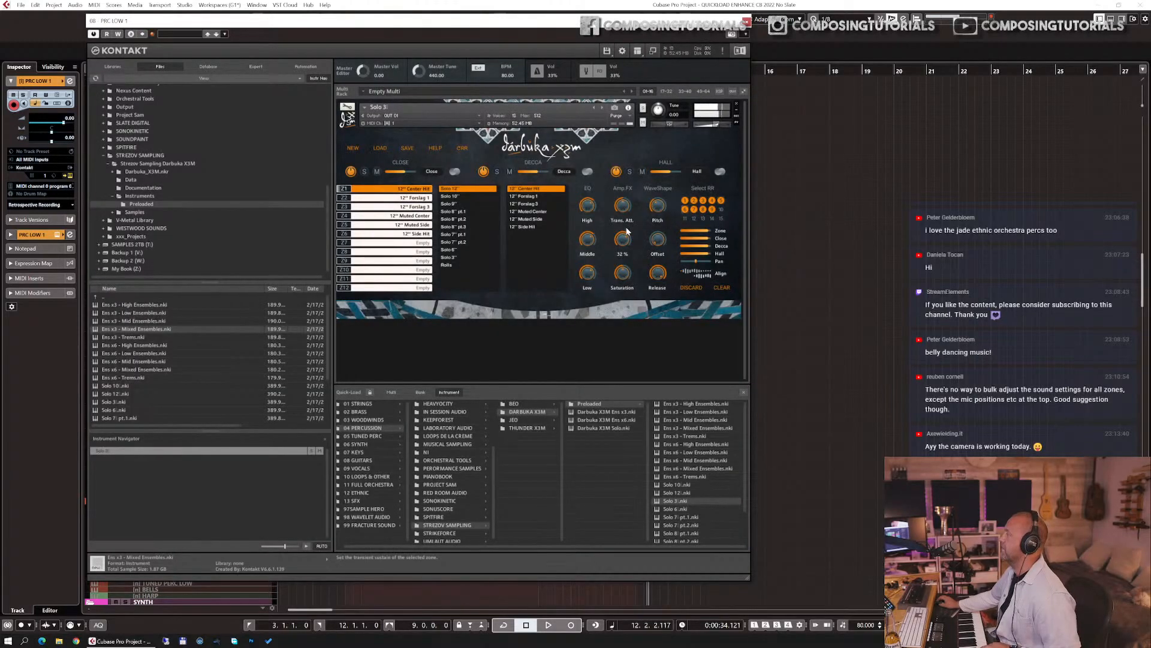
drag(657, 280, 661, 302)
- Restrict the 12" Center Hit zone to round robins 1 to 5, and try different Saturation and Trans. Att. settings
click(702, 201)
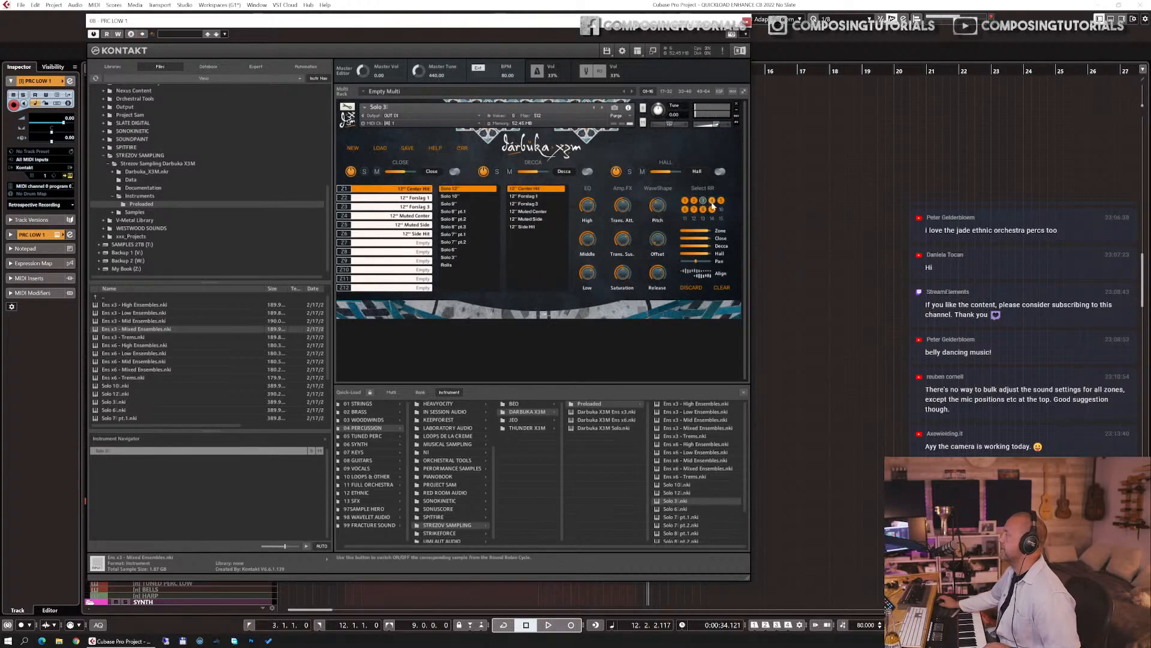
click(712, 201)
click(713, 210)
click(703, 209)
click(686, 210)
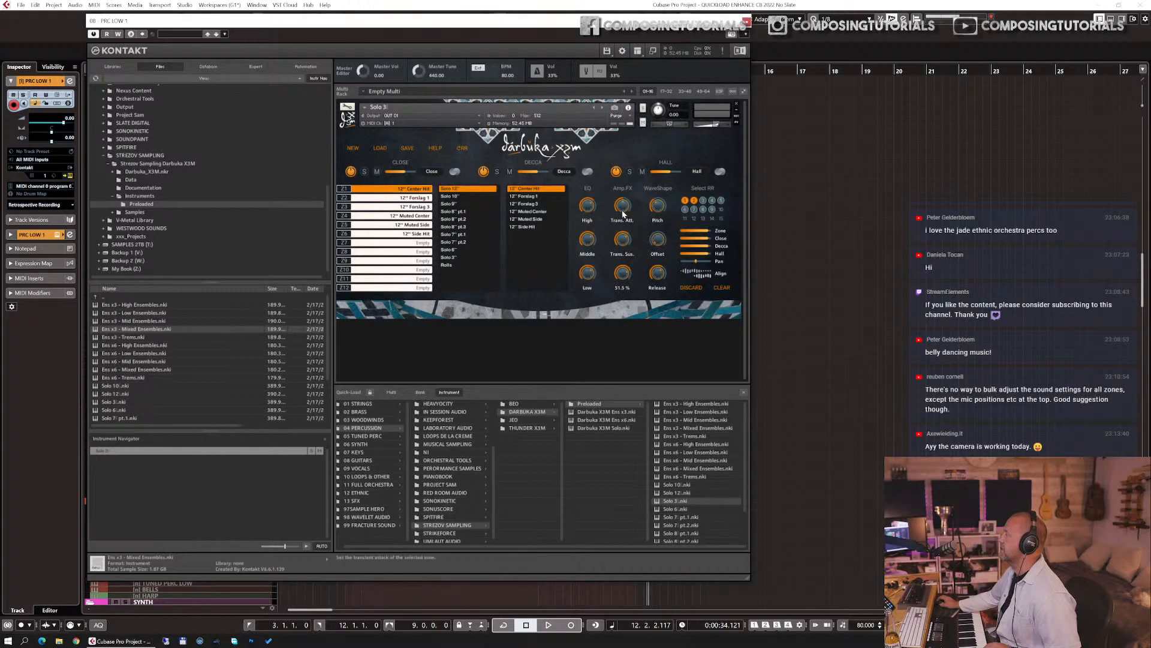
drag(623, 213, 587, 244)
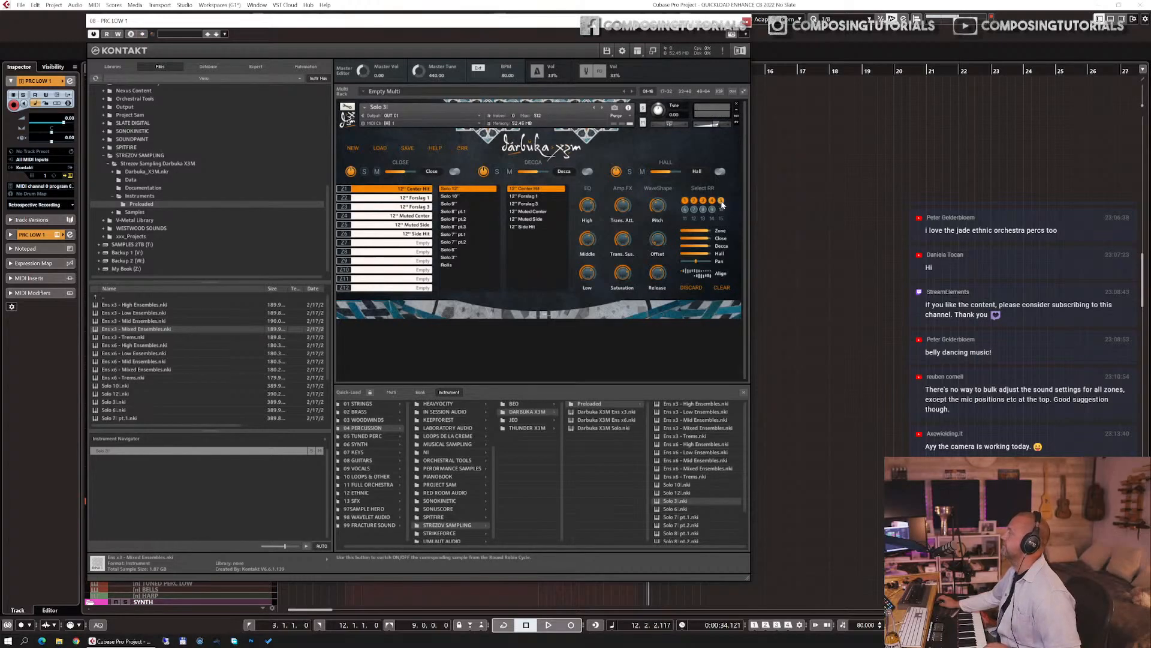
key(ctrl+w)
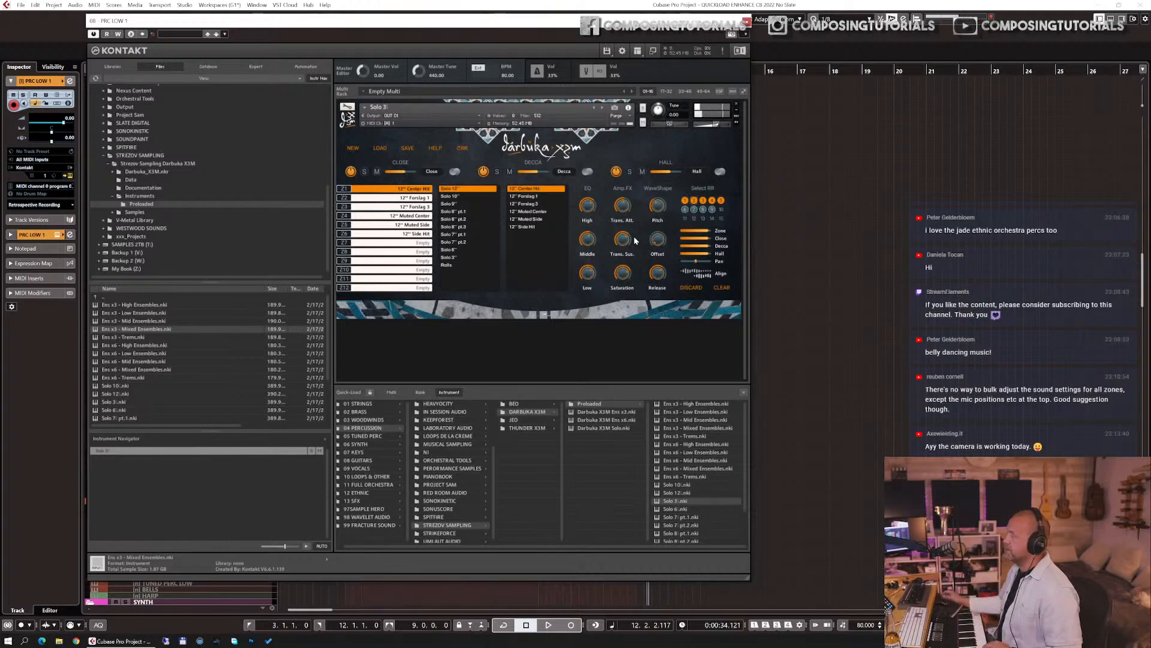
- Examine the factory Performance scripts available for the instrument's empty second script slot, and return to the performance view
click(347, 107)
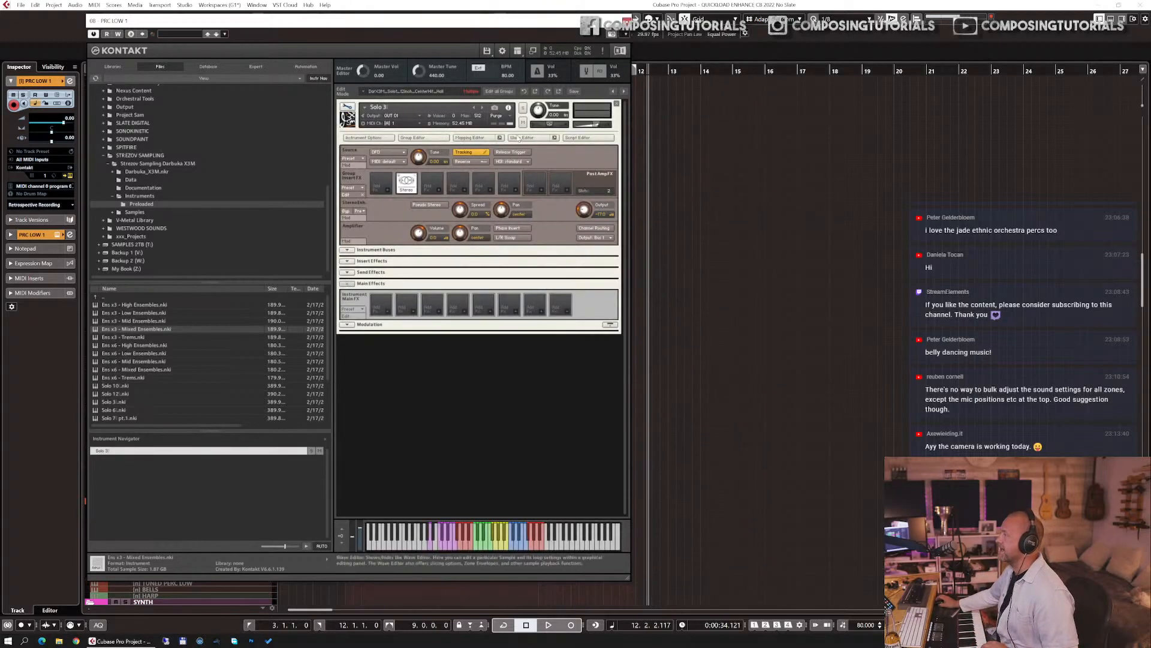
click(570, 139)
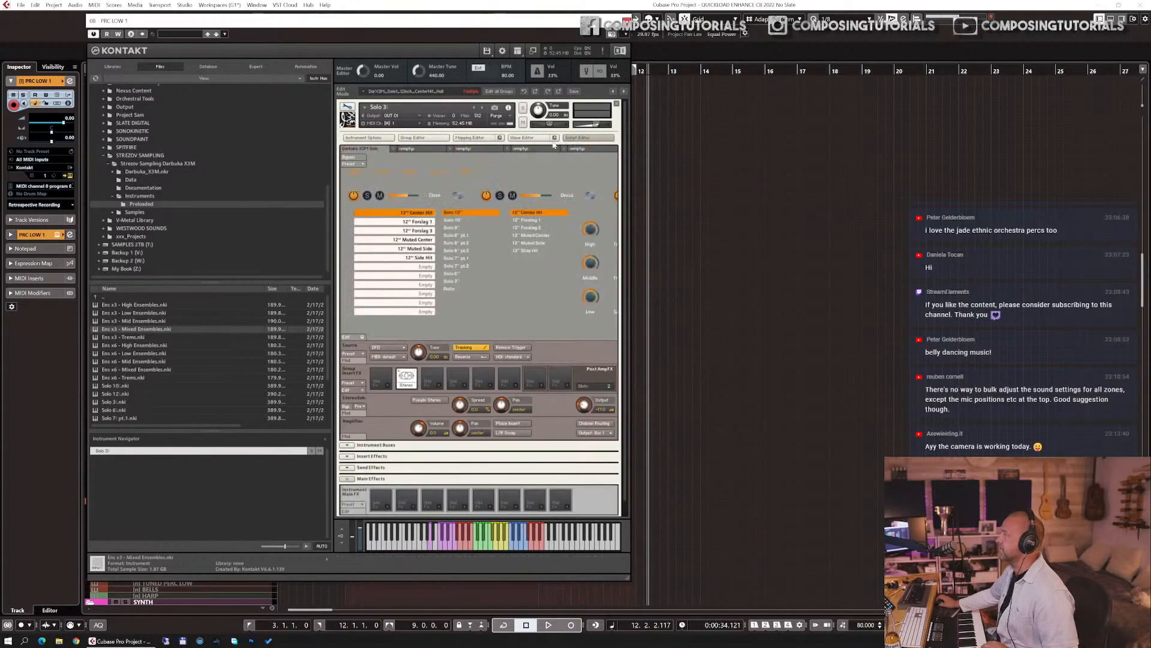
click(413, 149)
click(360, 164)
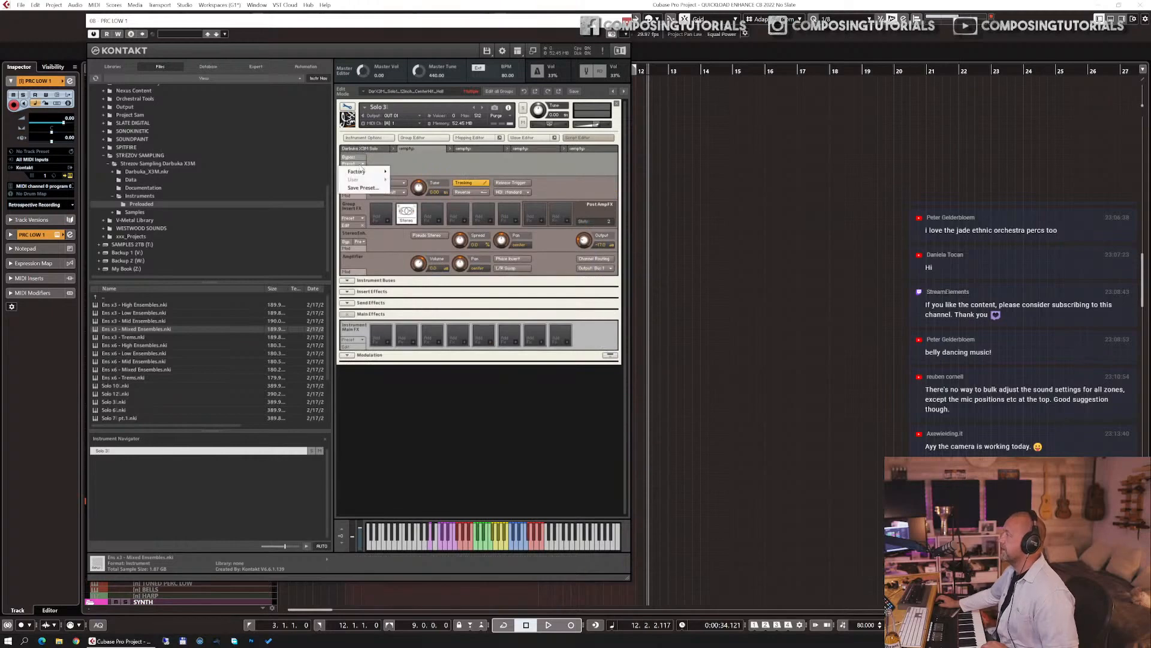
mouse_move(378, 173)
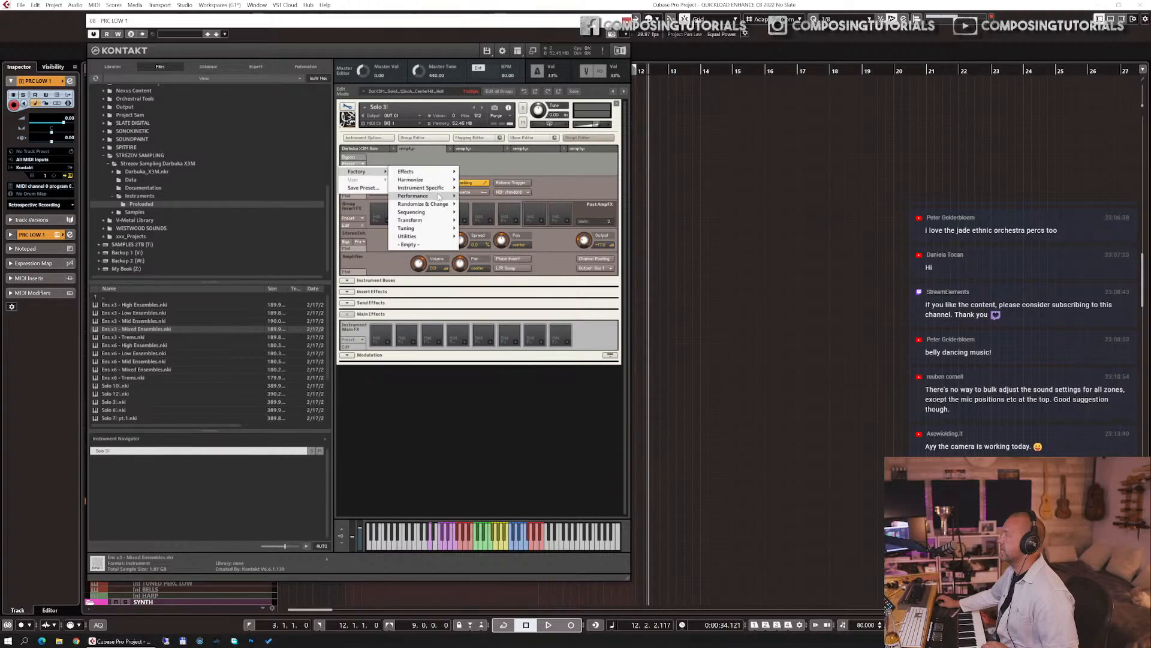
mouse_move(439, 236)
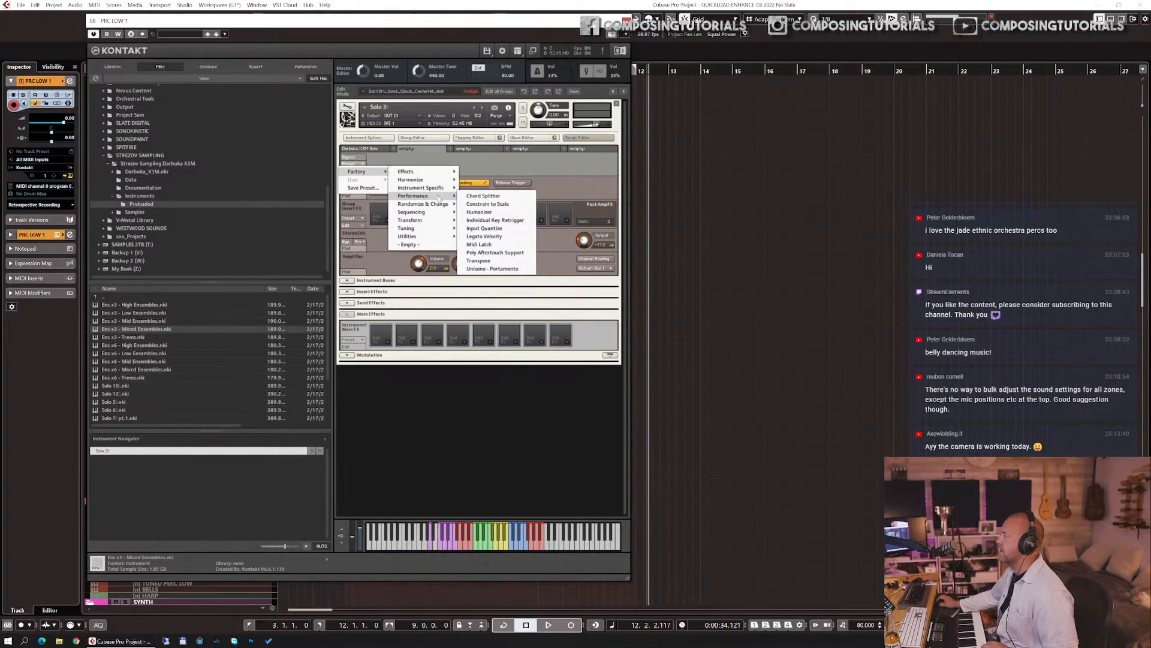
click(496, 165)
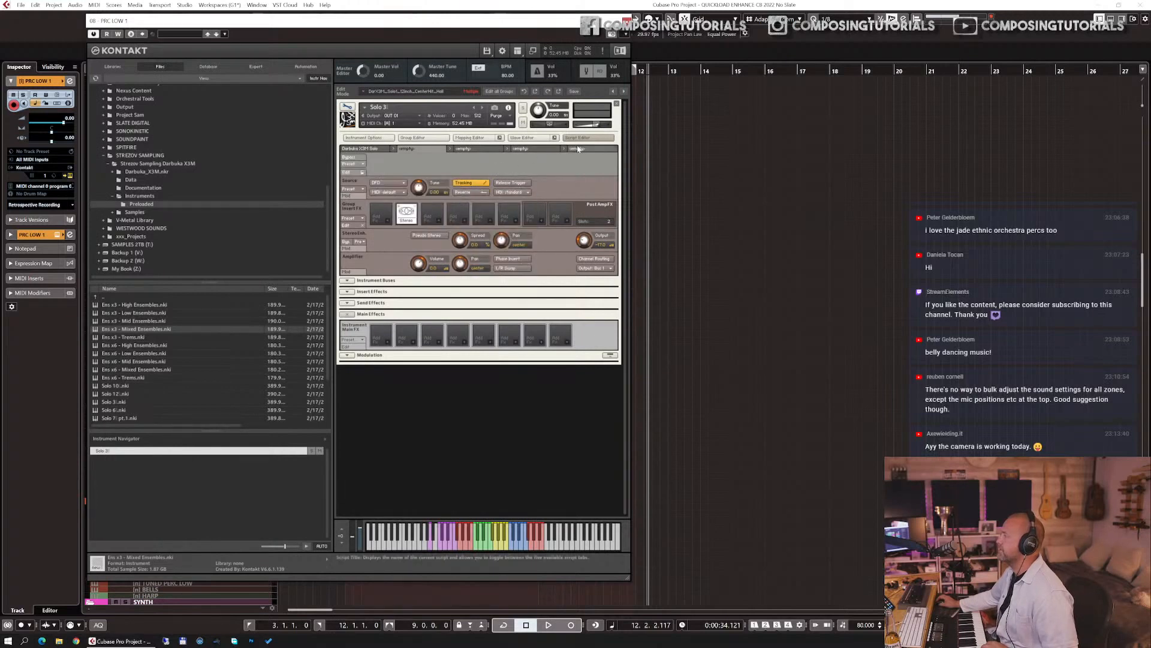
click(352, 109)
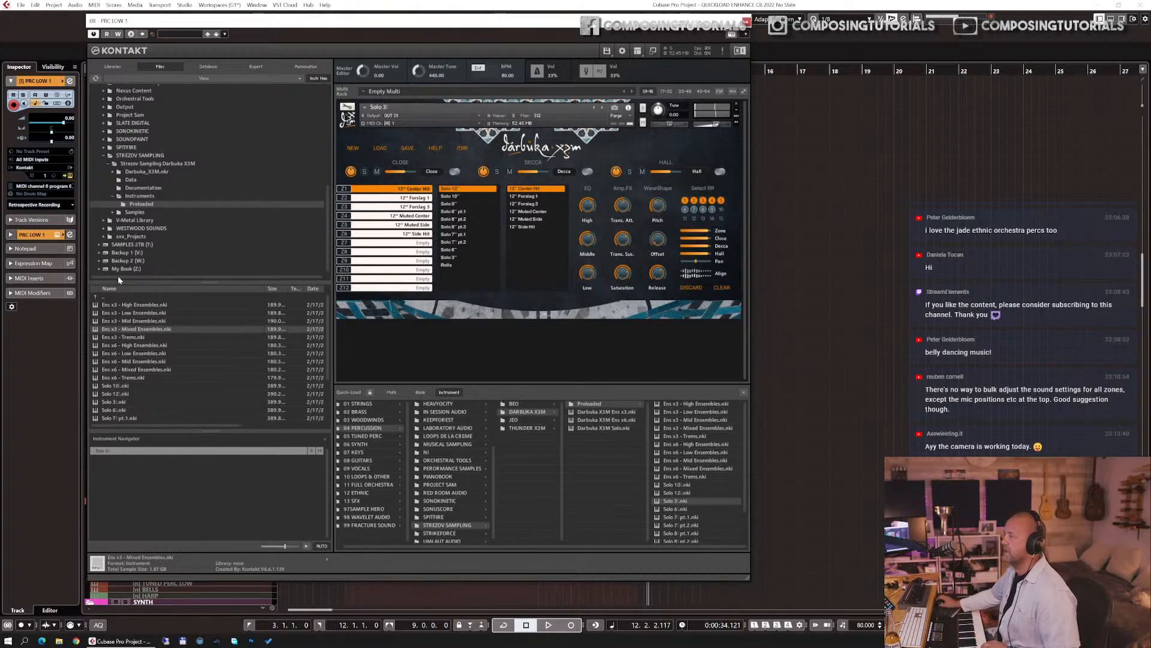
- Show the audio sends of the PRC LOW 1 channel and set its PERC VERB send level to -12.3
click(41, 235)
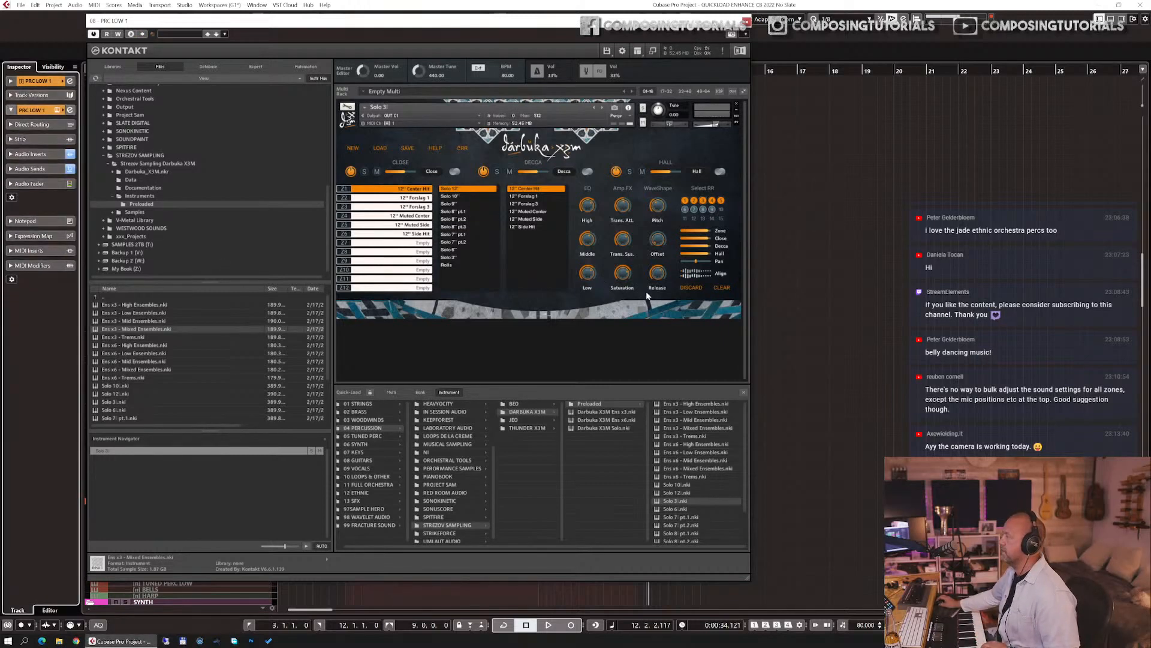
click(30, 168)
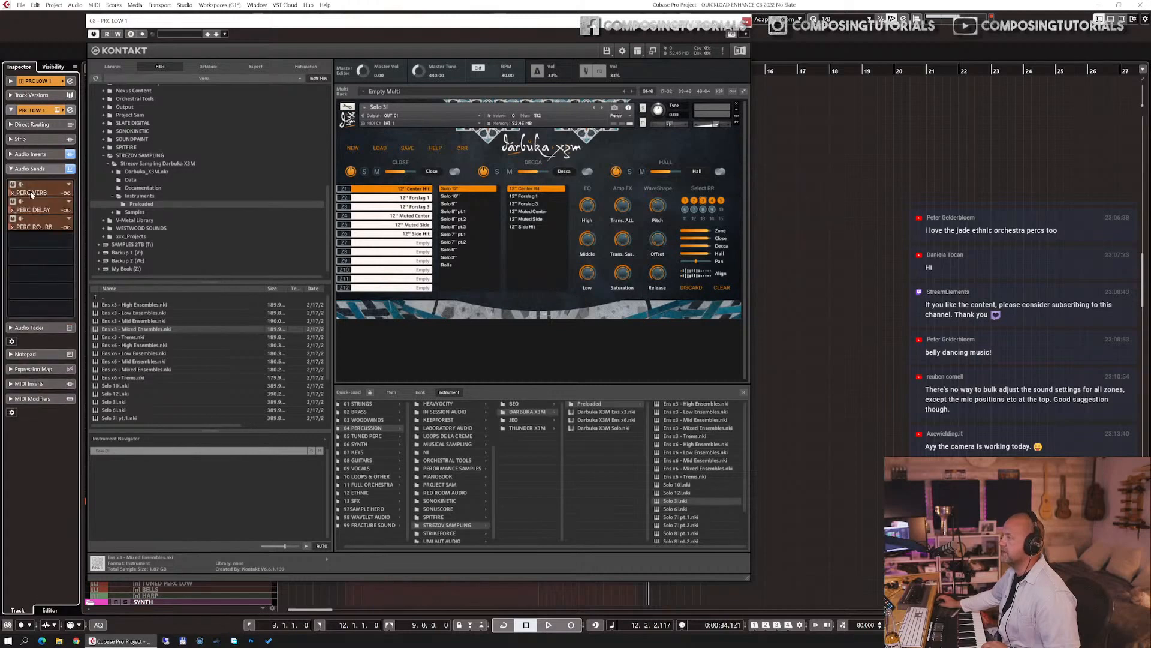
drag(48, 193, 81, 189)
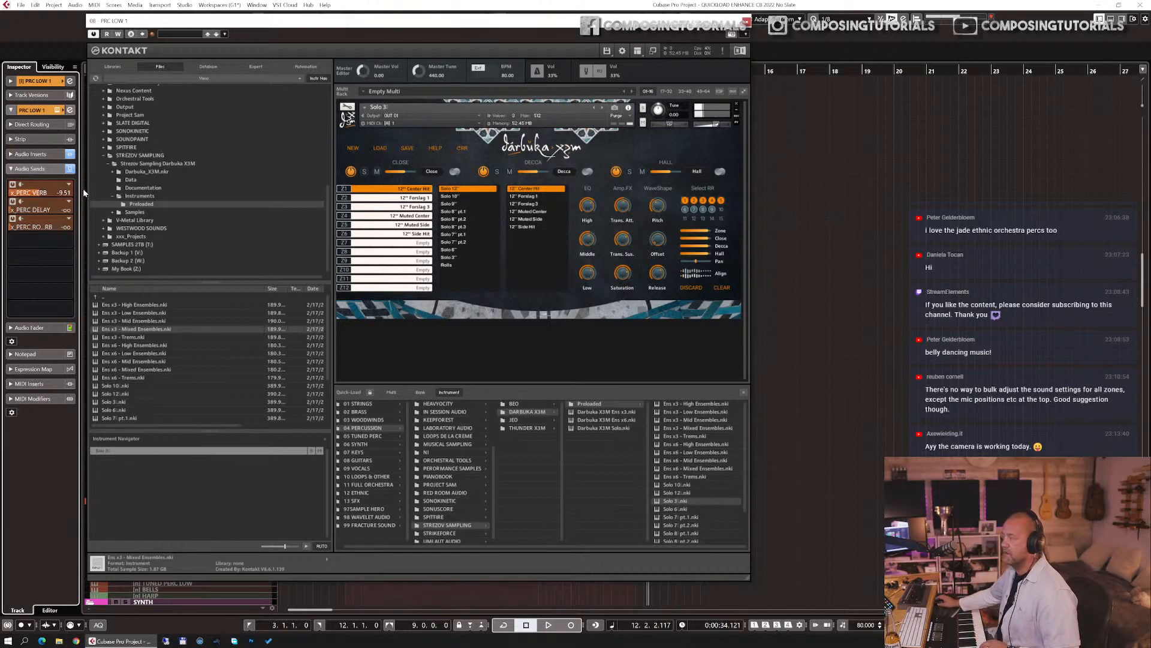
drag(40, 192, 26, 194)
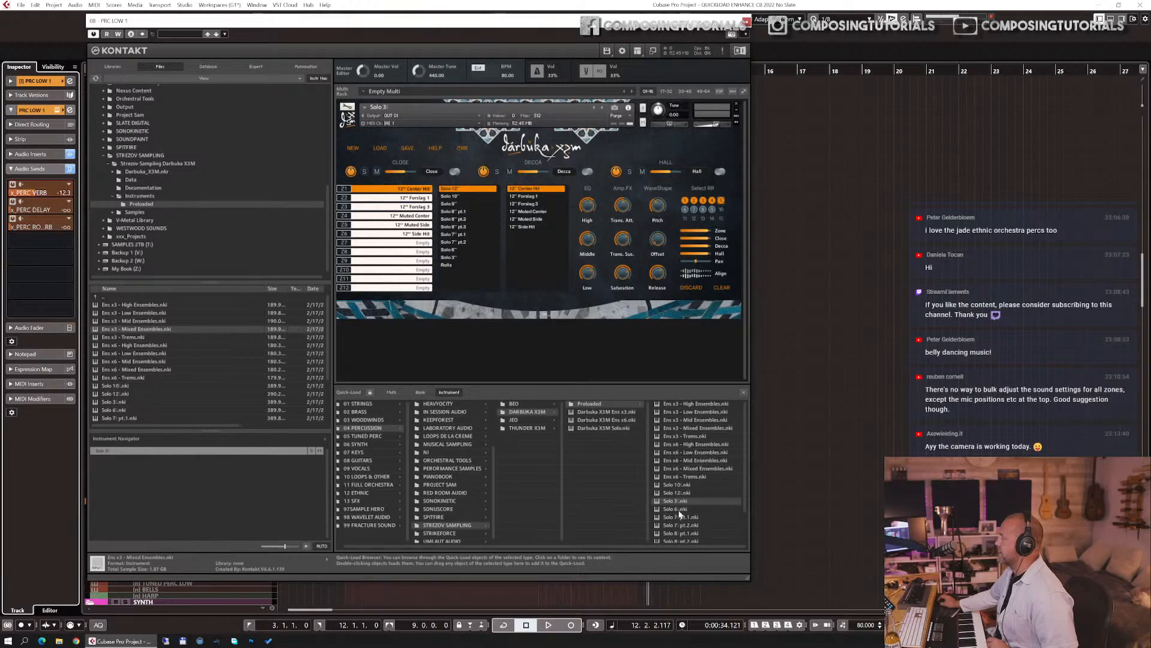
- Replace the loaded Solo 3 patch with the Solo Trem pt.1 patch from the Darbuka X3M preloaded instruments
scroll(686, 523, down, 2)
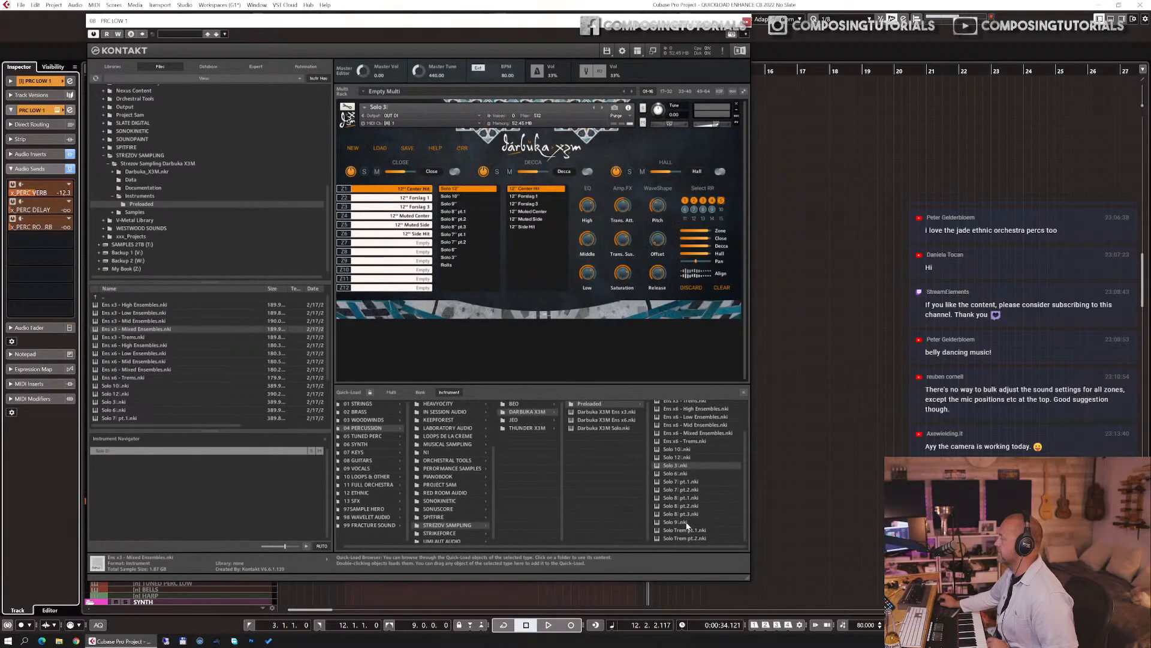
drag(692, 531, 469, 187)
click(585, 355)
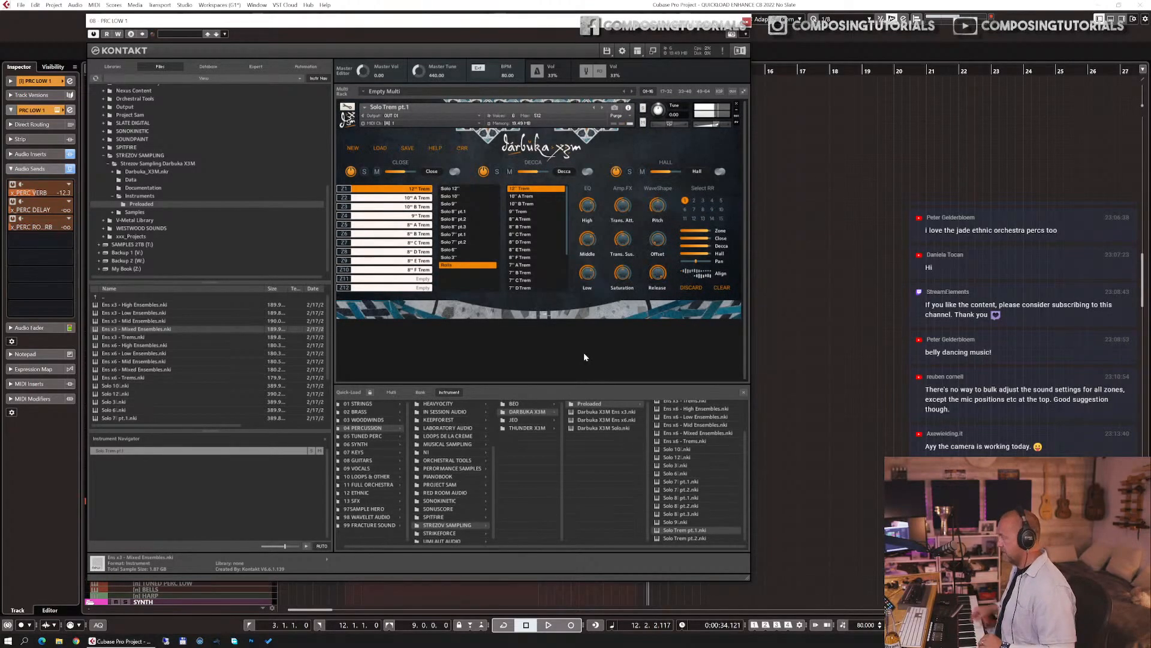
- View the Solo Trem pt.1 key mapping on the virtual keyboard, and replace the patch with Solo Trem pt.2
click(744, 394)
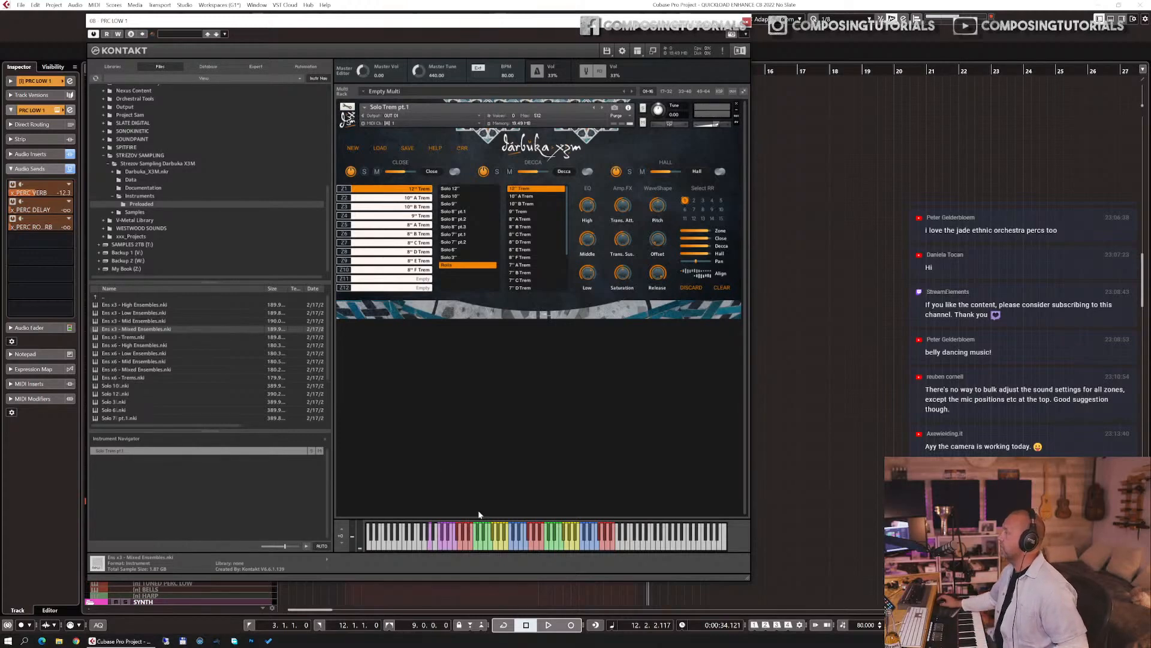
right_click(559, 374)
right_click(559, 374)
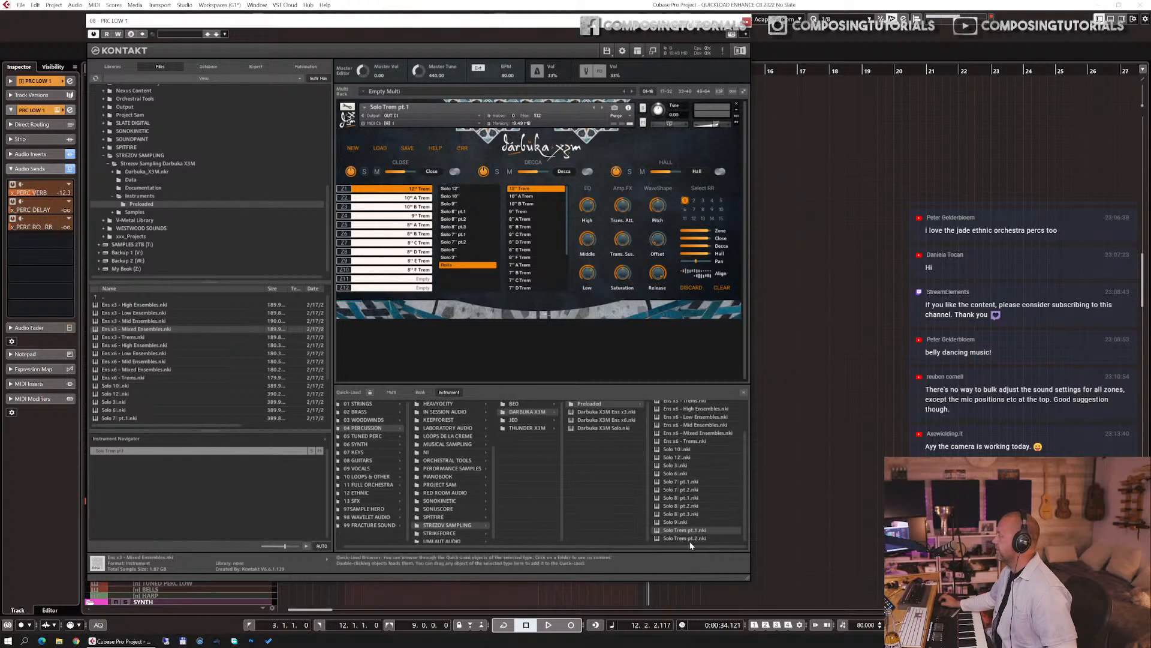
drag(690, 536, 516, 287)
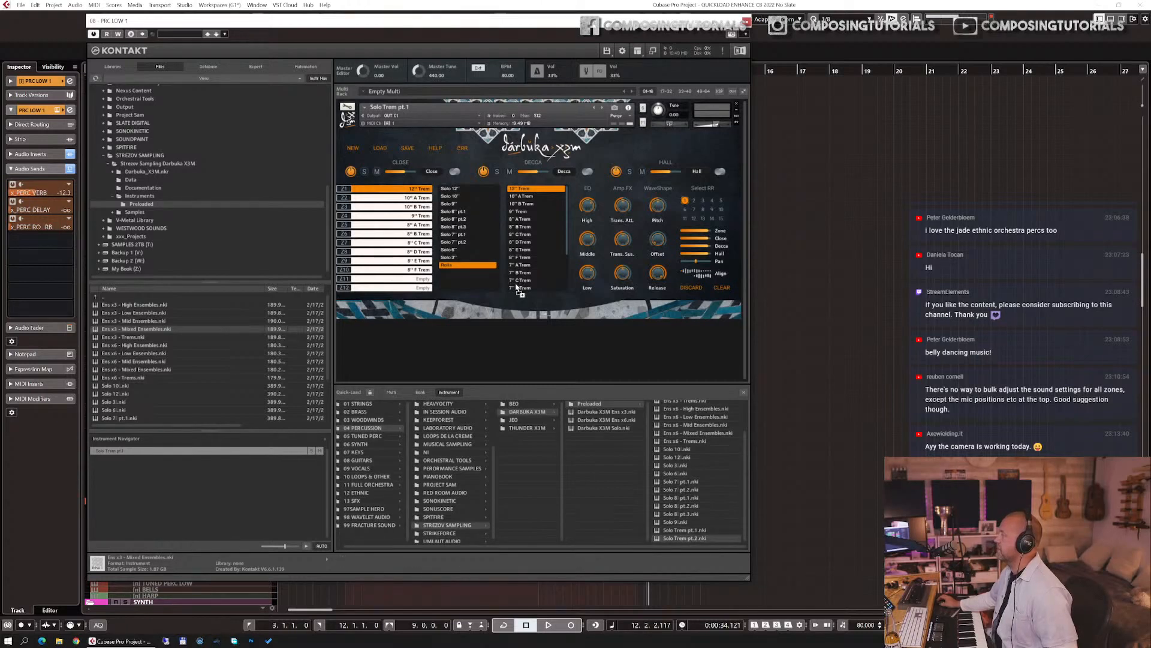
drag(517, 287, 473, 208)
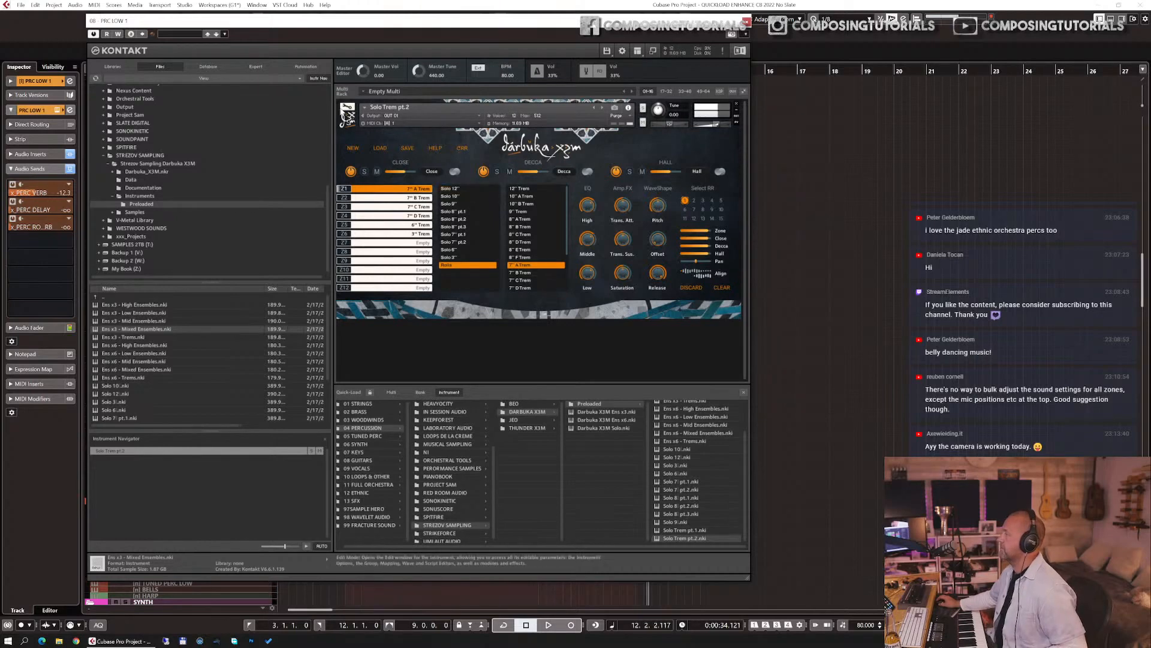
- Open Solo Trem pt.2 for editing with the Group and Mapping editors, and examine the enlarged zones of the selected group
click(346, 110)
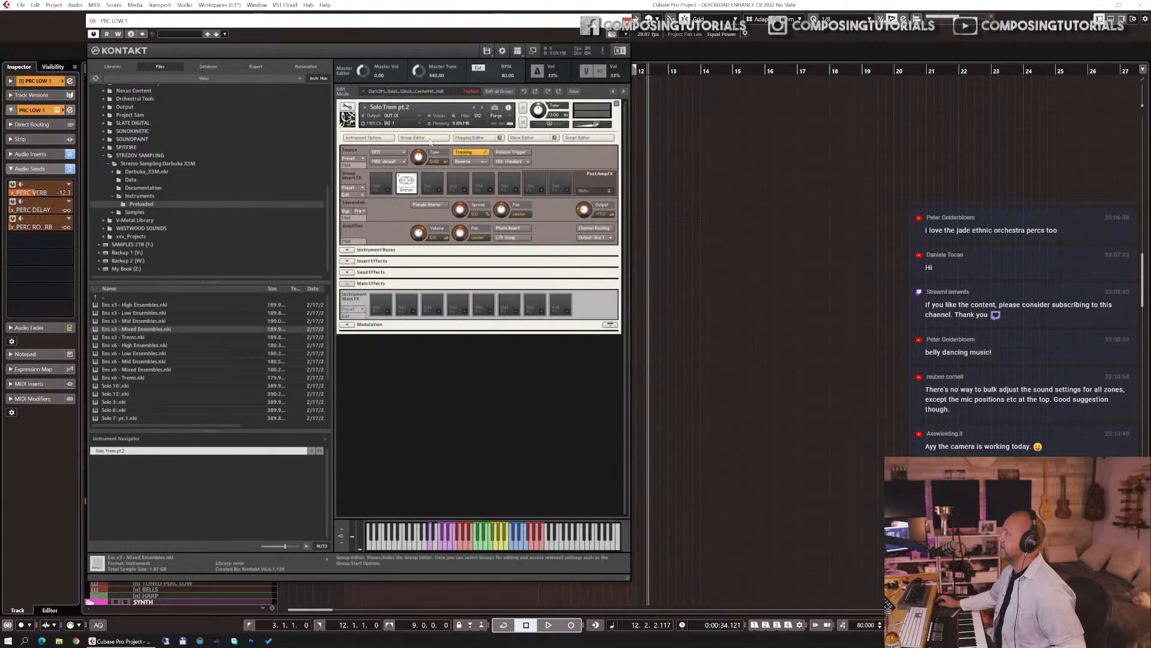
click(430, 139)
click(471, 138)
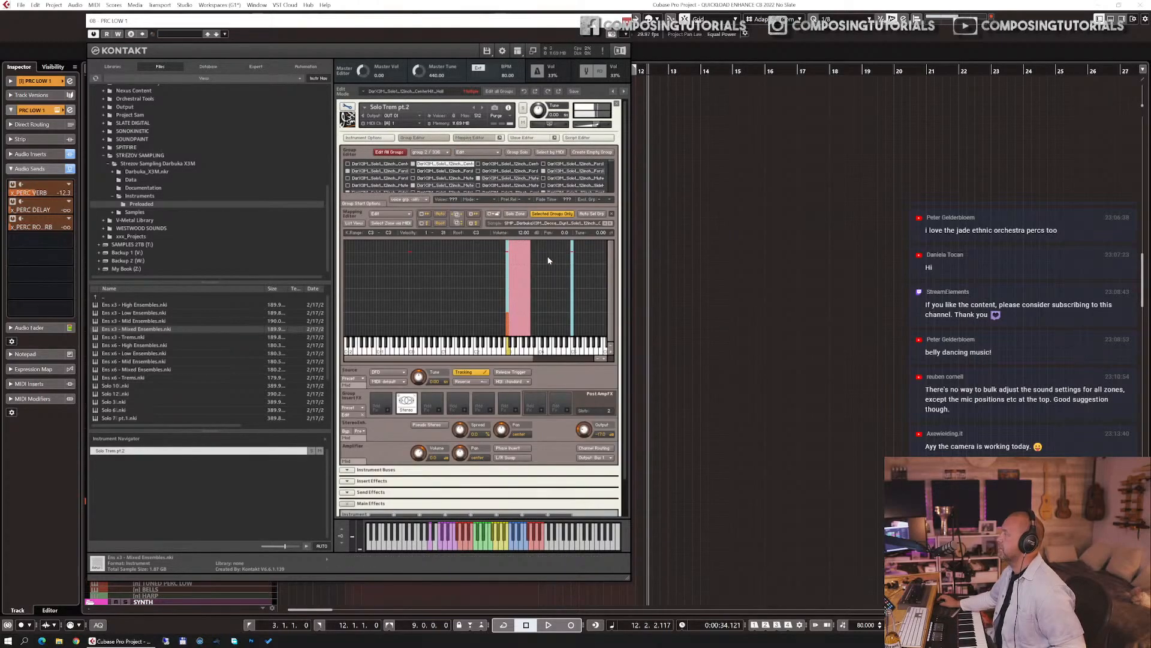
click(562, 216)
click(561, 217)
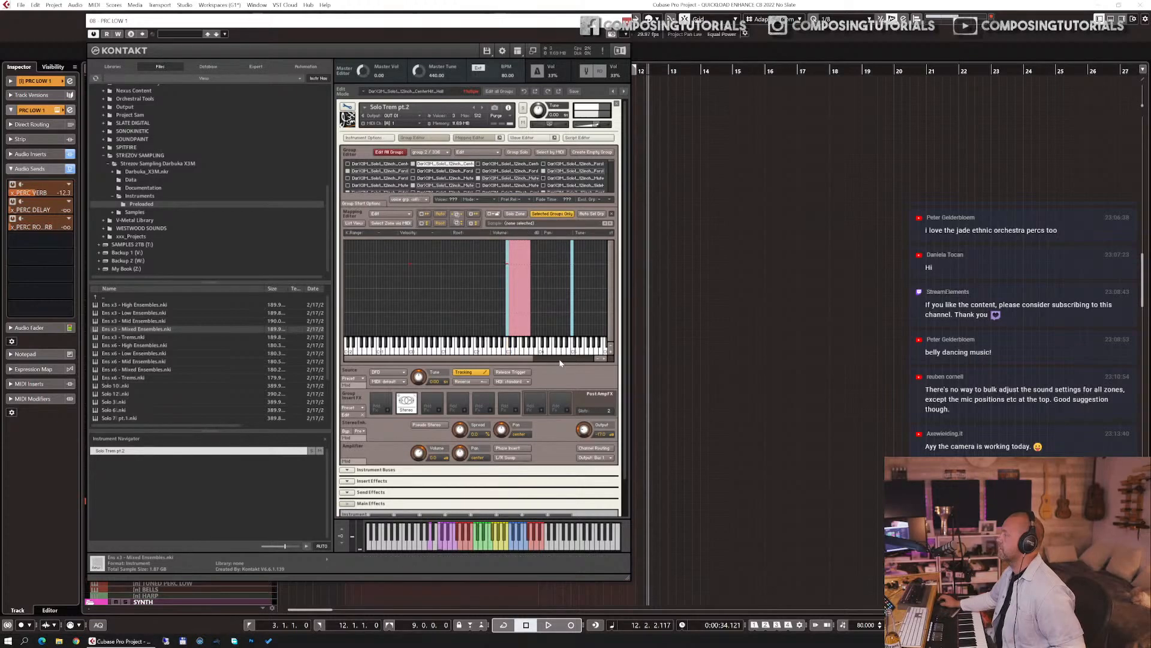
click(605, 359)
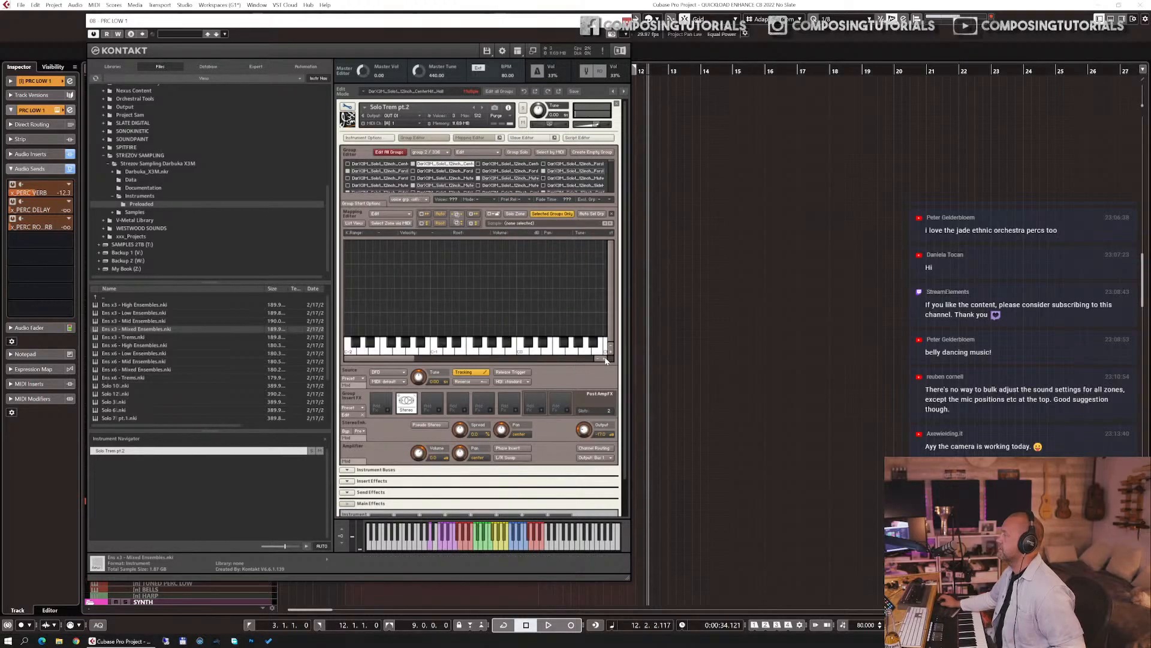
drag(387, 361, 483, 359)
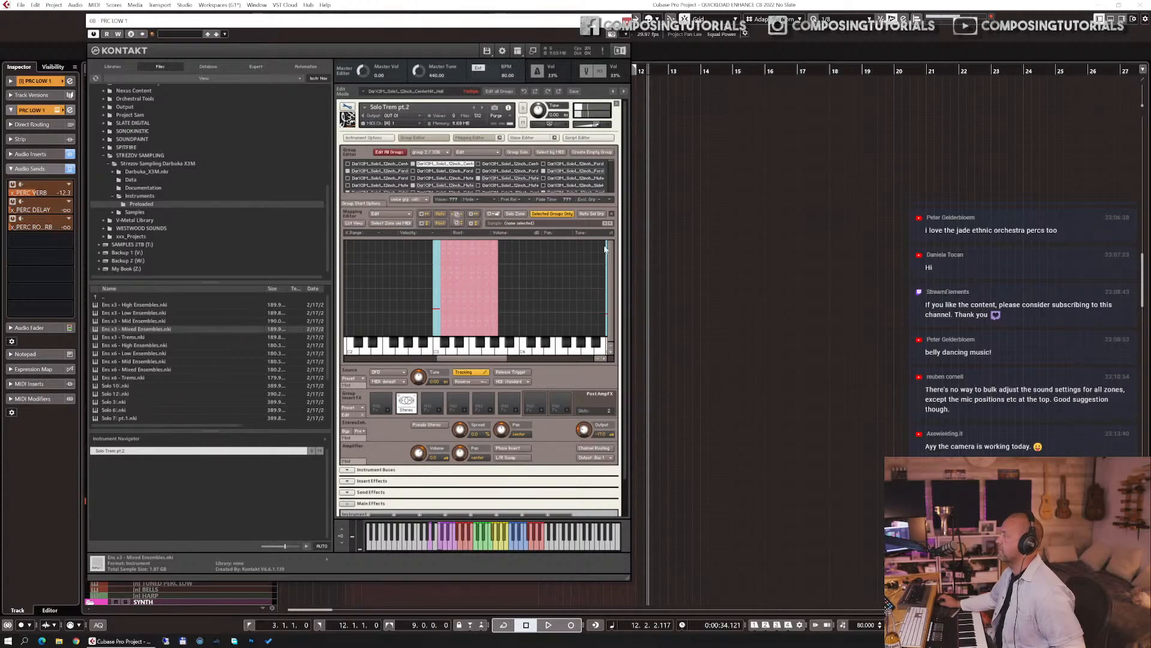
scroll(626, 255, down, 2)
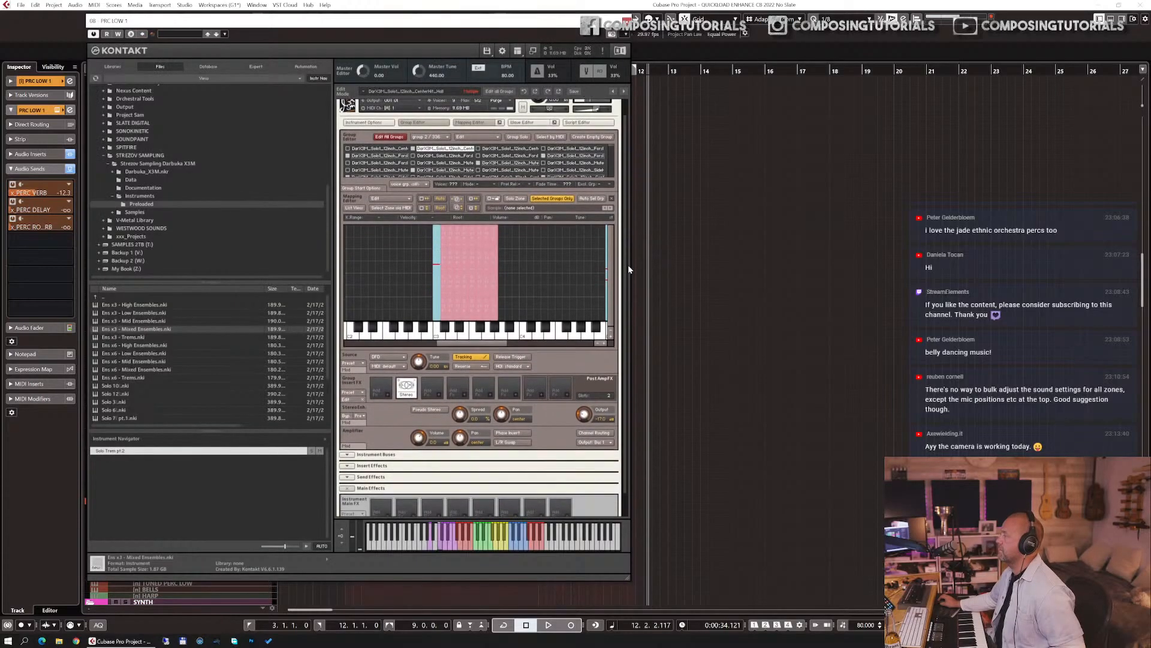
scroll(629, 276, down, 2)
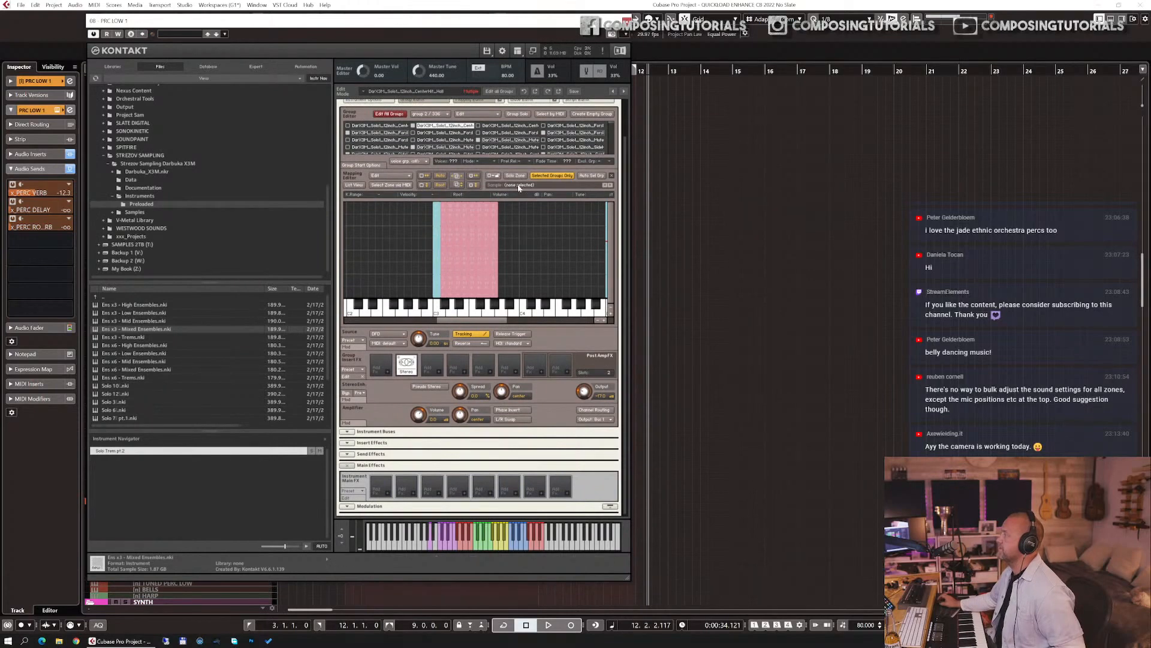
scroll(519, 188, up, 3)
- Show the Wave Editor and inspect sample zones at different velocities in the mapping's blue column
click(524, 132)
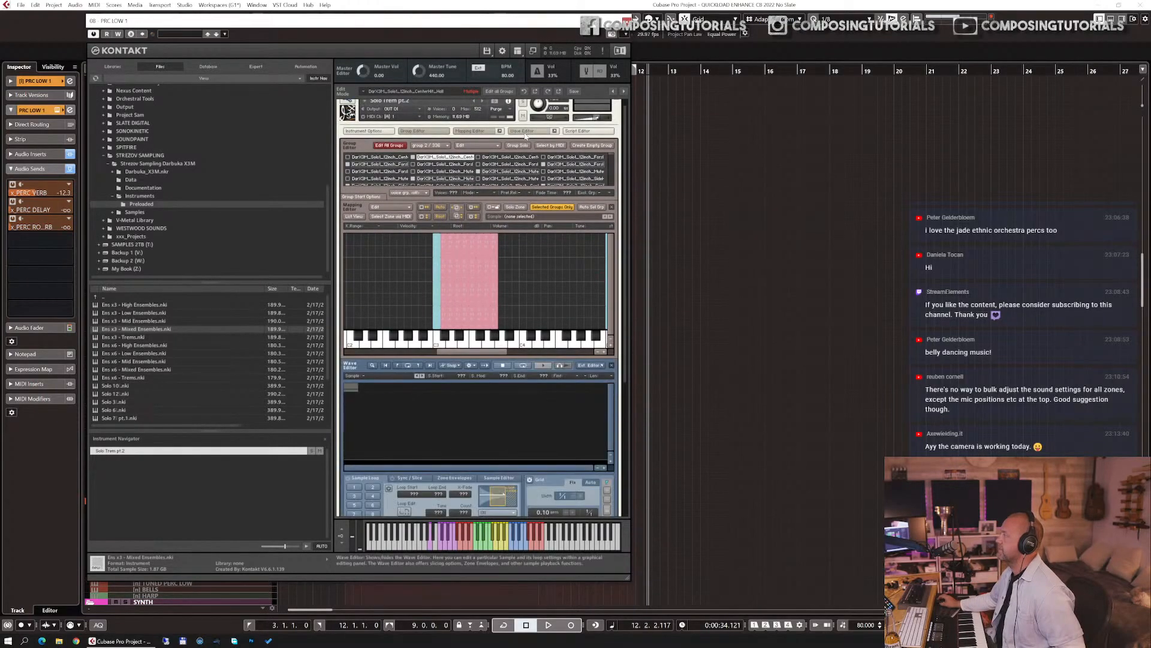
click(436, 280)
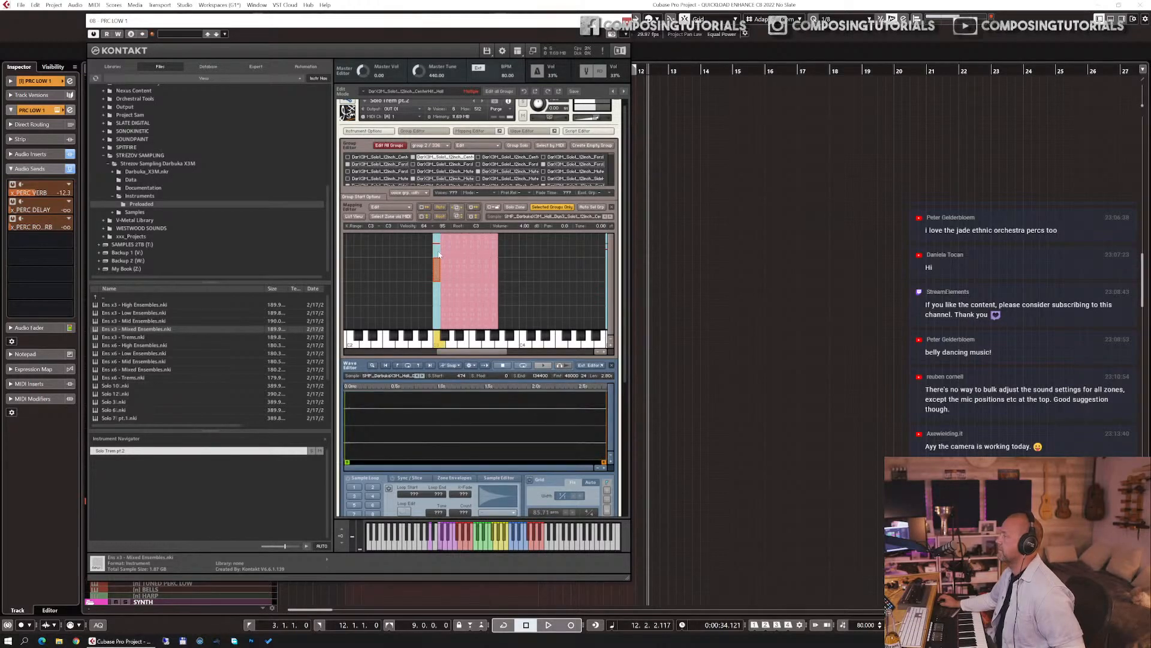
drag(438, 255, 437, 246)
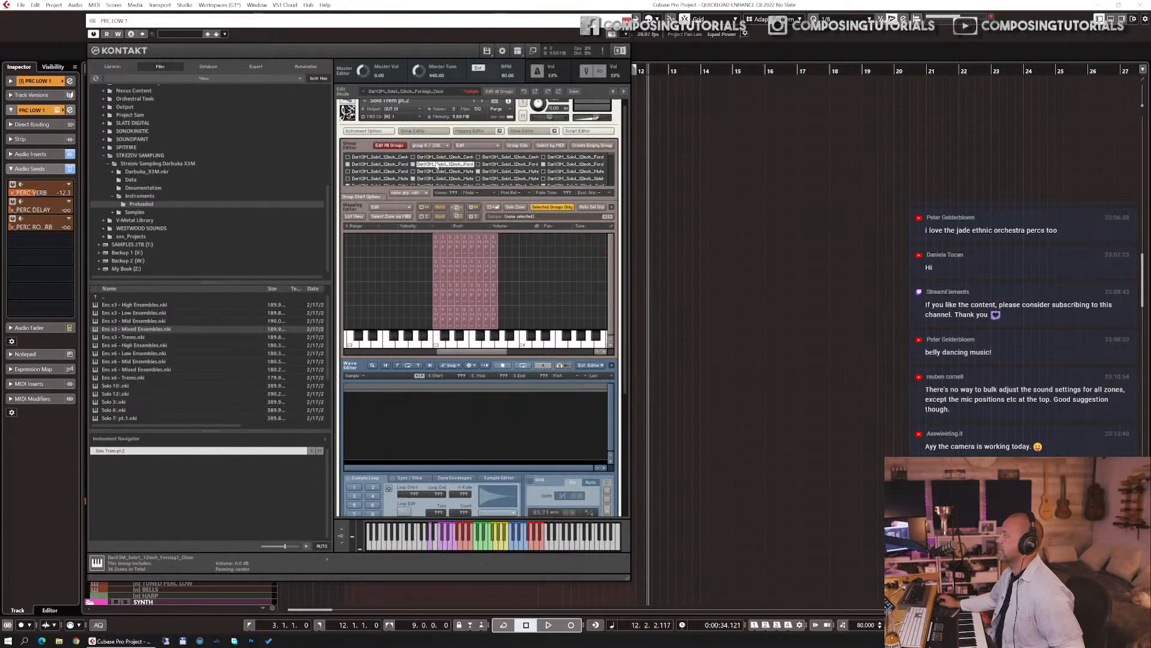
- Look through the instrument's group list from the 12-inch Center Hit groups to the tremolo groups, and examine the mapping of a 7-inch Trem Hall group
click(445, 157)
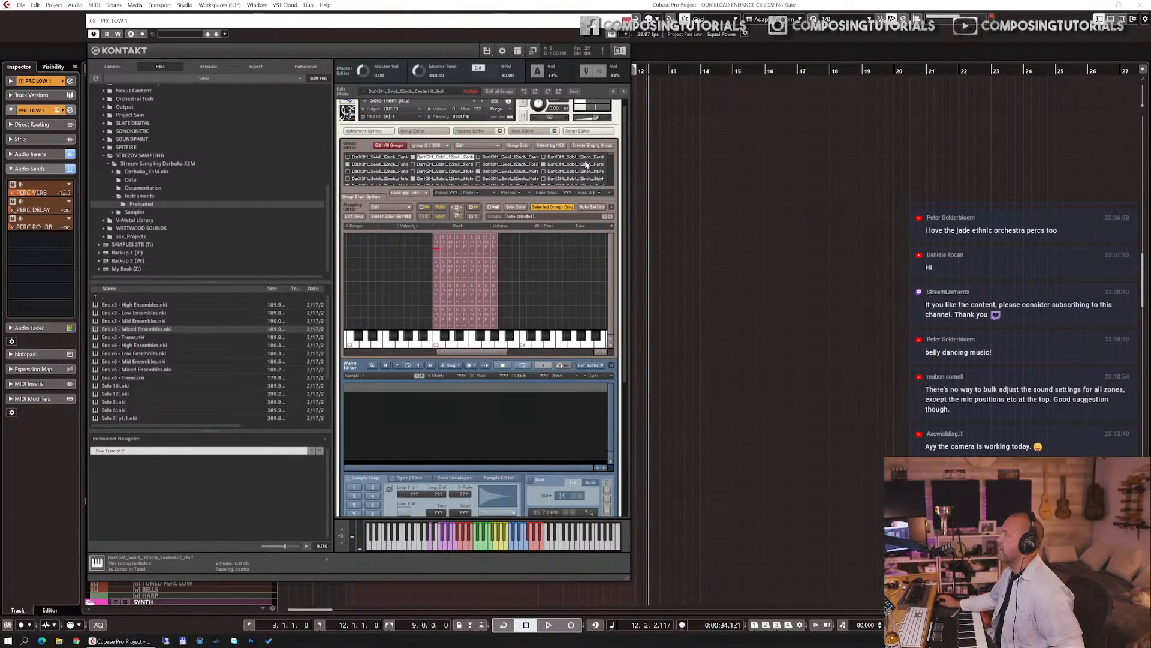
scroll(612, 160, down, 5)
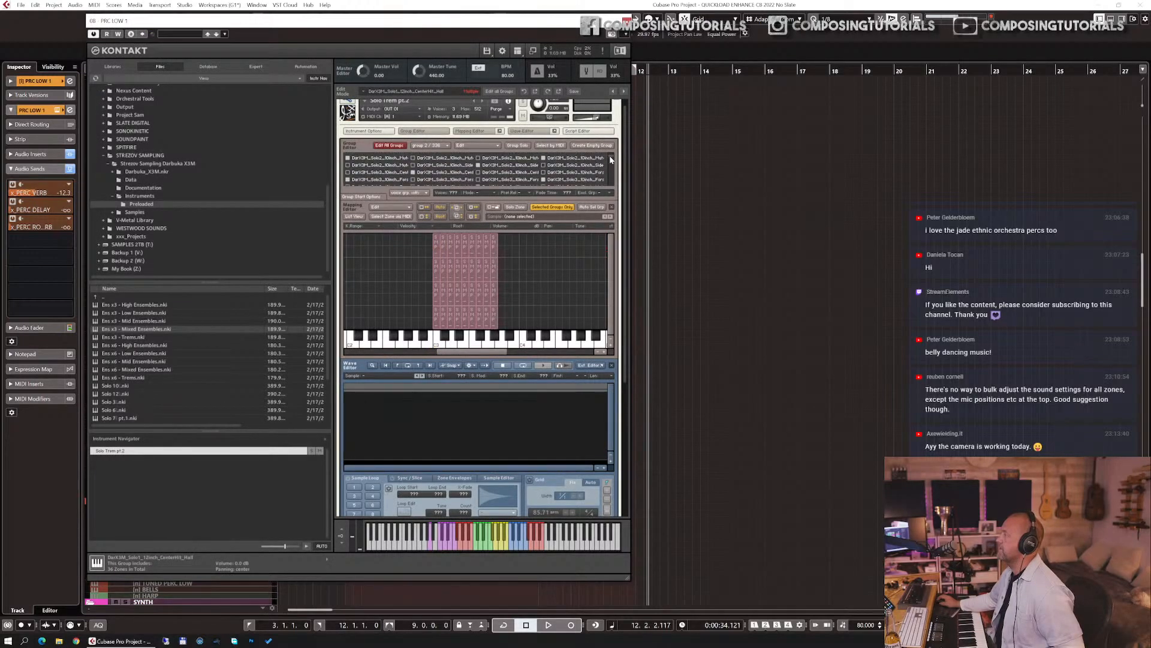
scroll(611, 162, down, 10)
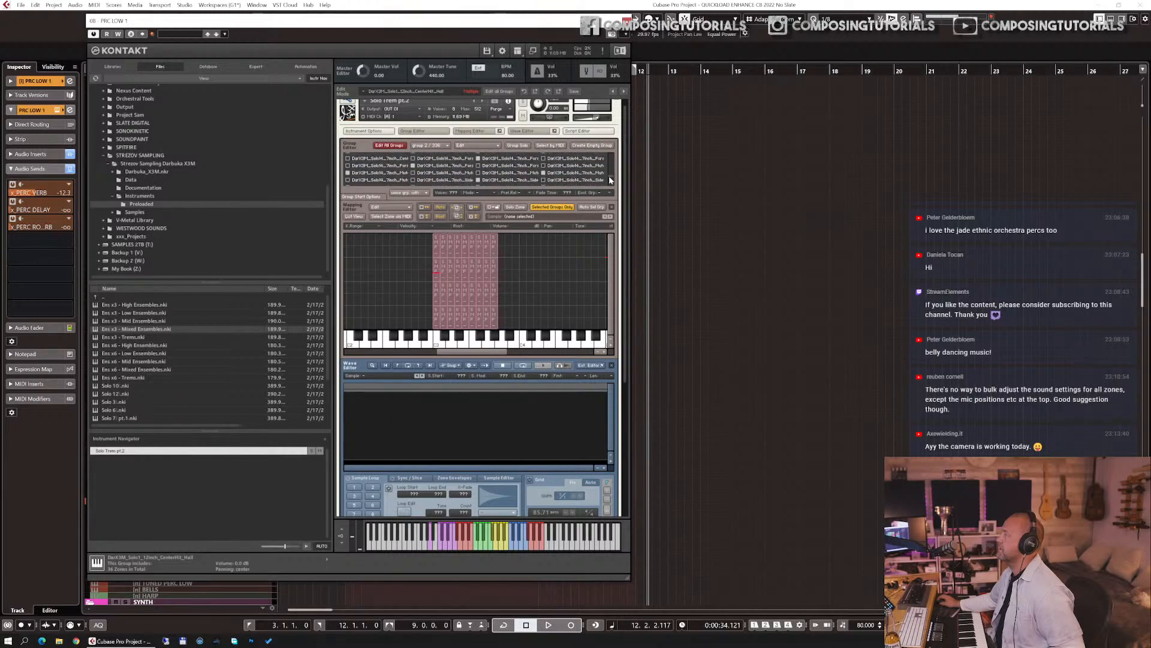
scroll(610, 180, down, 15)
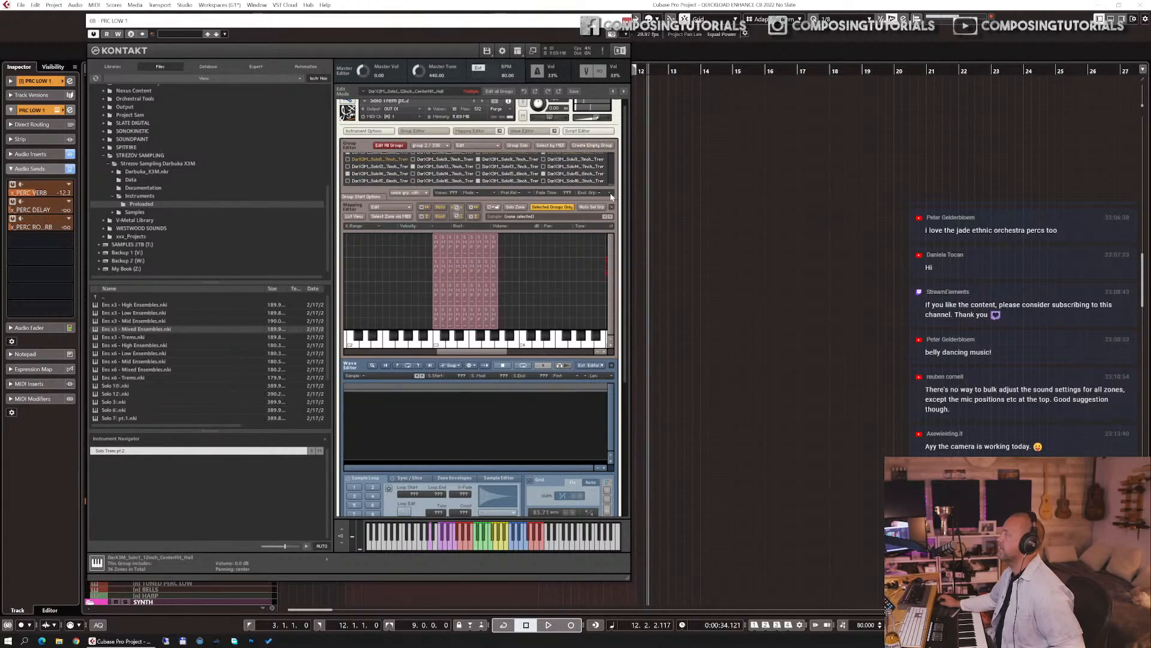
scroll(609, 187, up, 10)
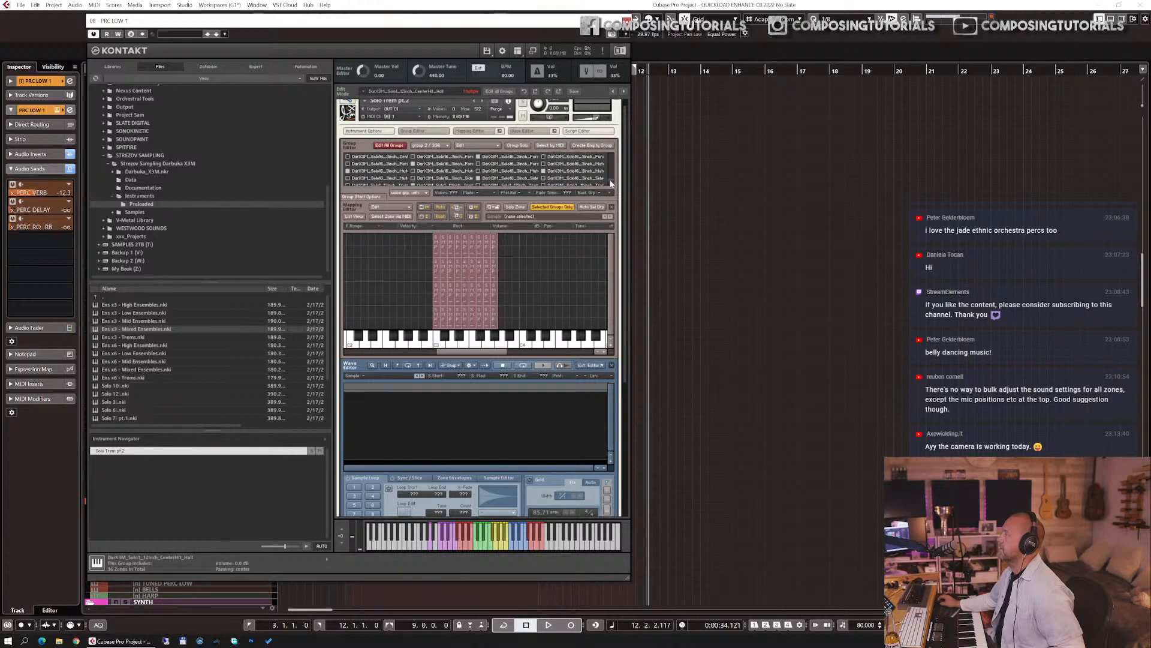
scroll(609, 180, down, 6)
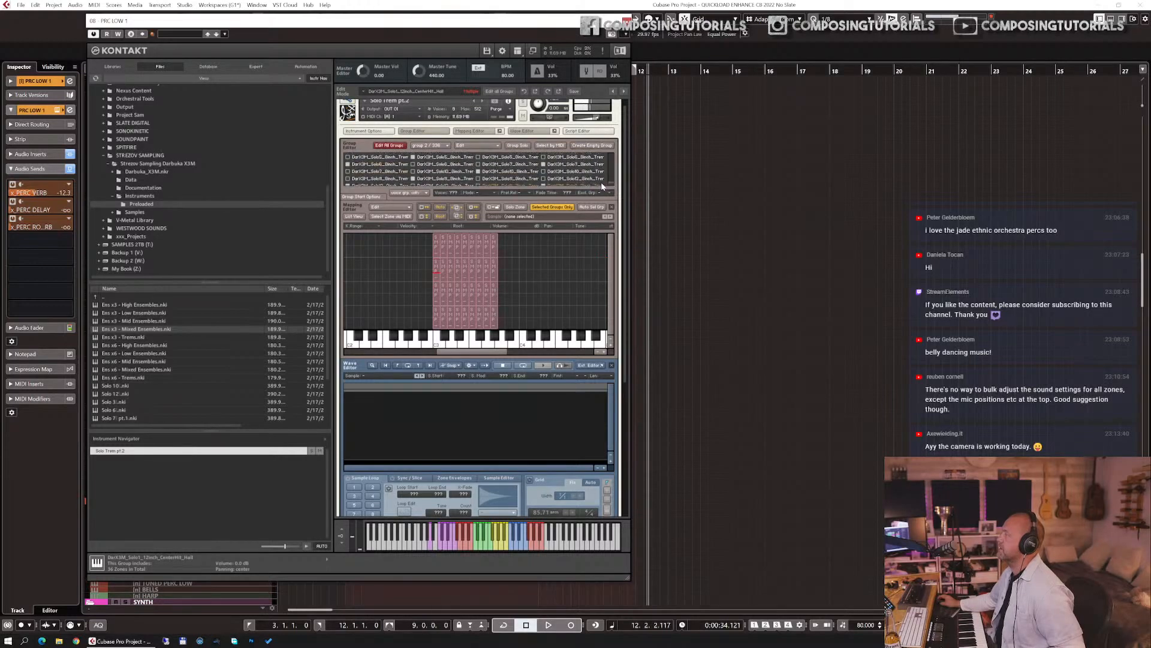
scroll(539, 171, down, 3)
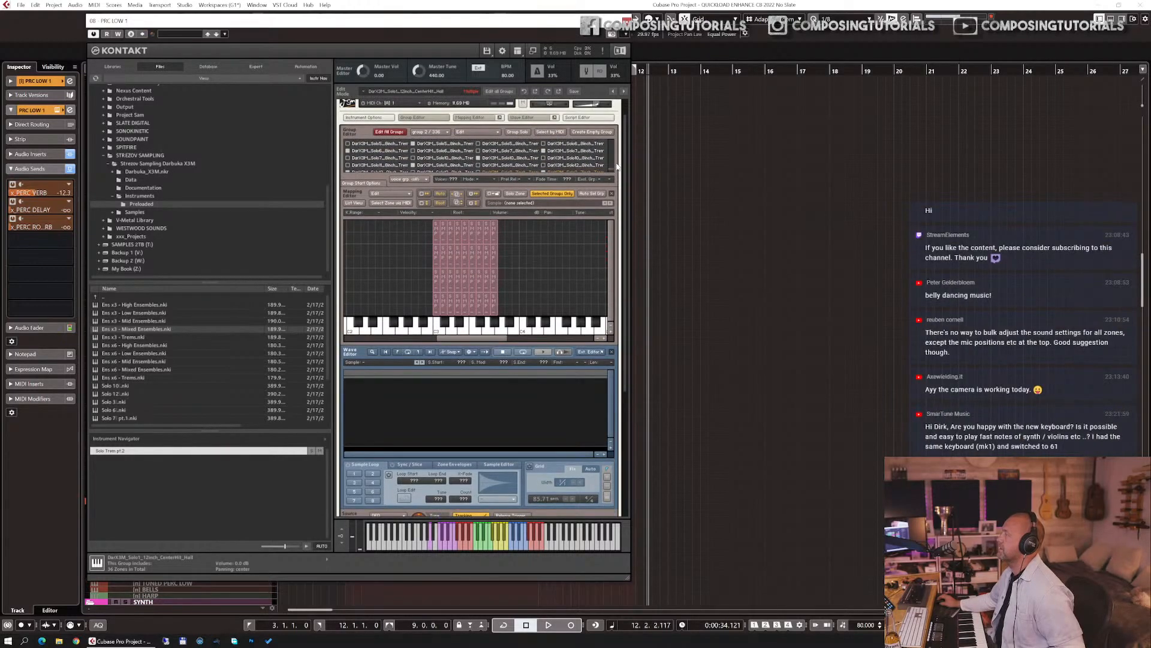
scroll(612, 171, down, 2)
scroll(612, 172, down, 1)
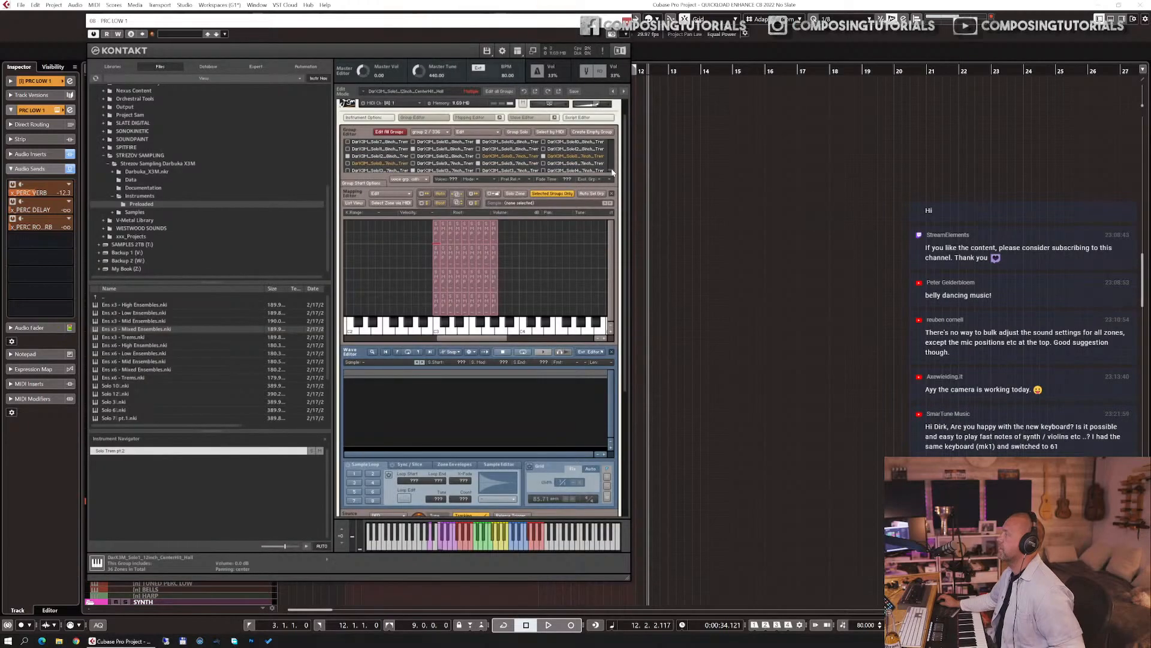
click(574, 156)
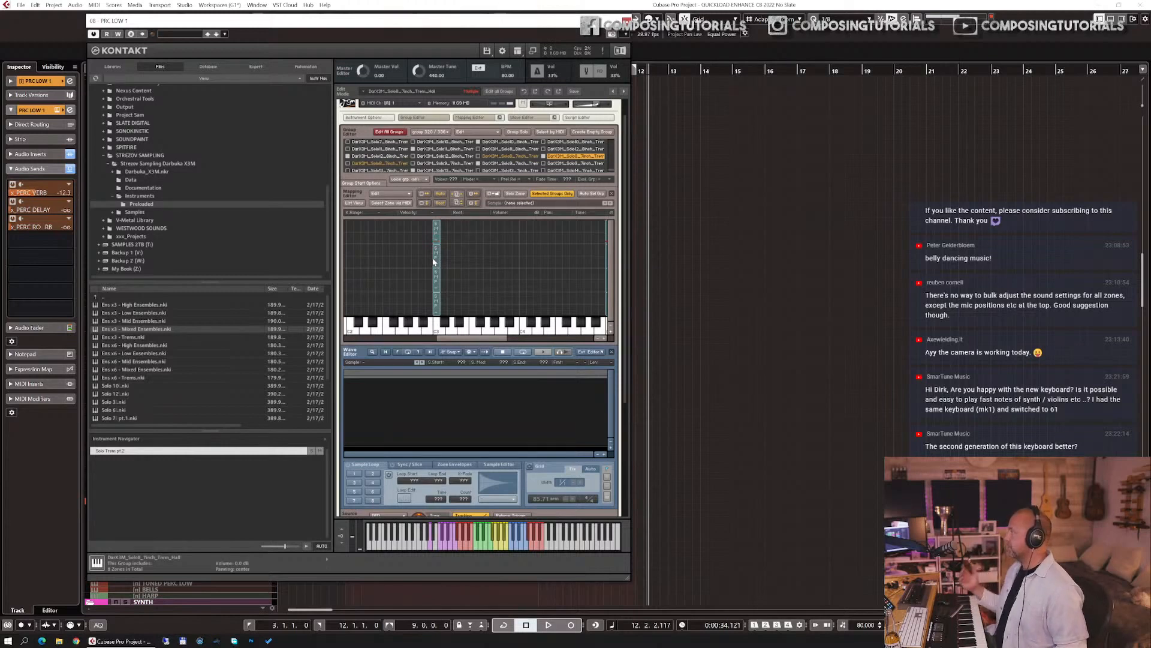
- Return Solo Trem pt.2 to its performance view and close the PRC LOW 1 instrument window
scroll(469, 225, up, 1)
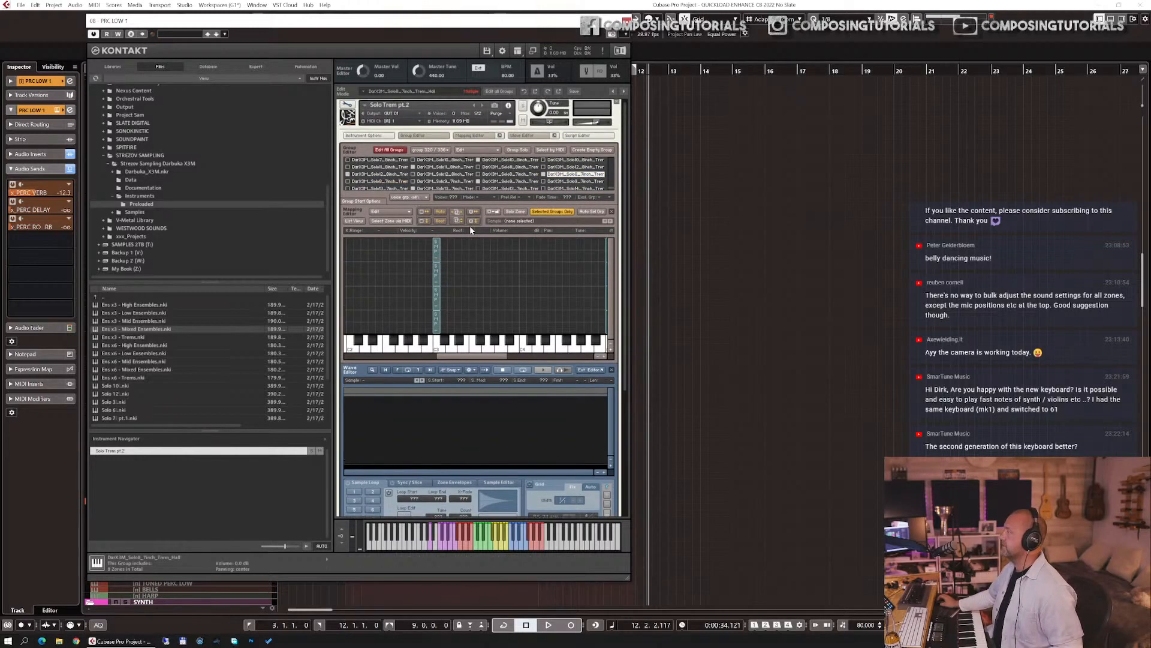
click(347, 108)
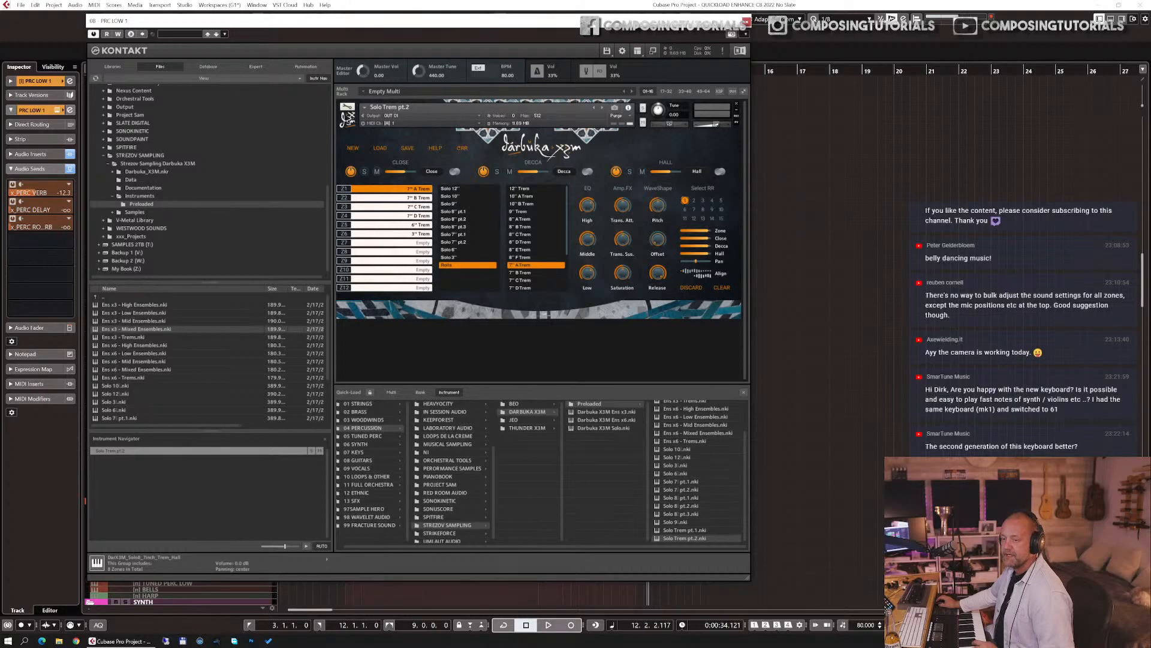
click(746, 22)
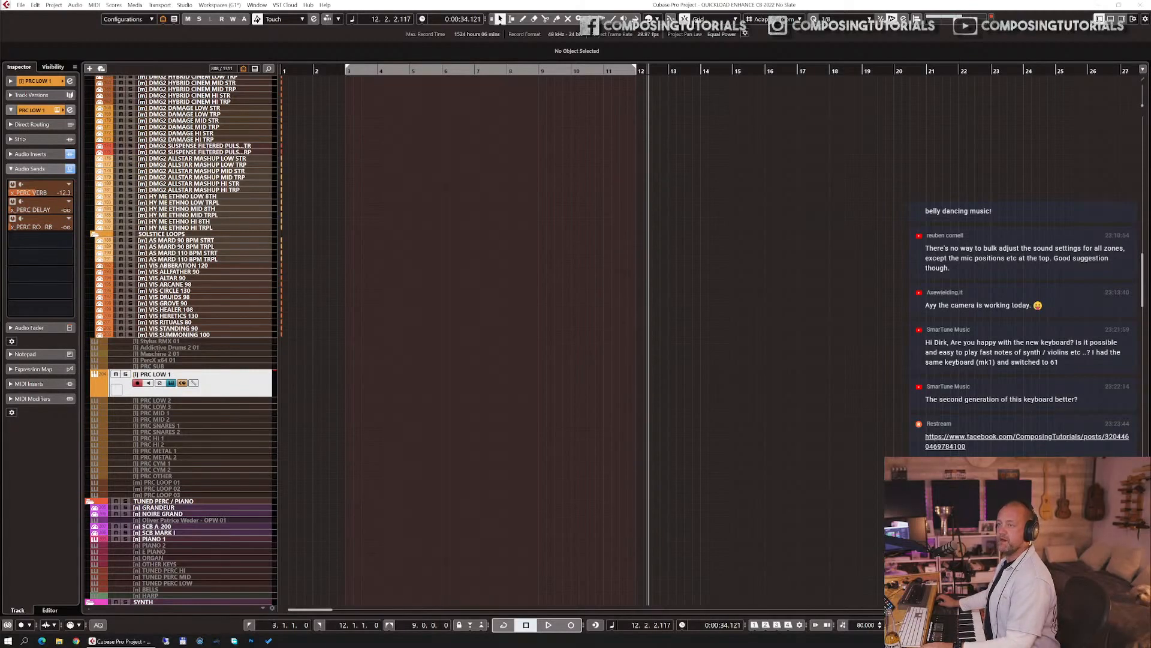
- Switch to Chrome to show the Facebook random comment picker page, and return to the Cubase project
drag(0, 81, 478, 0)
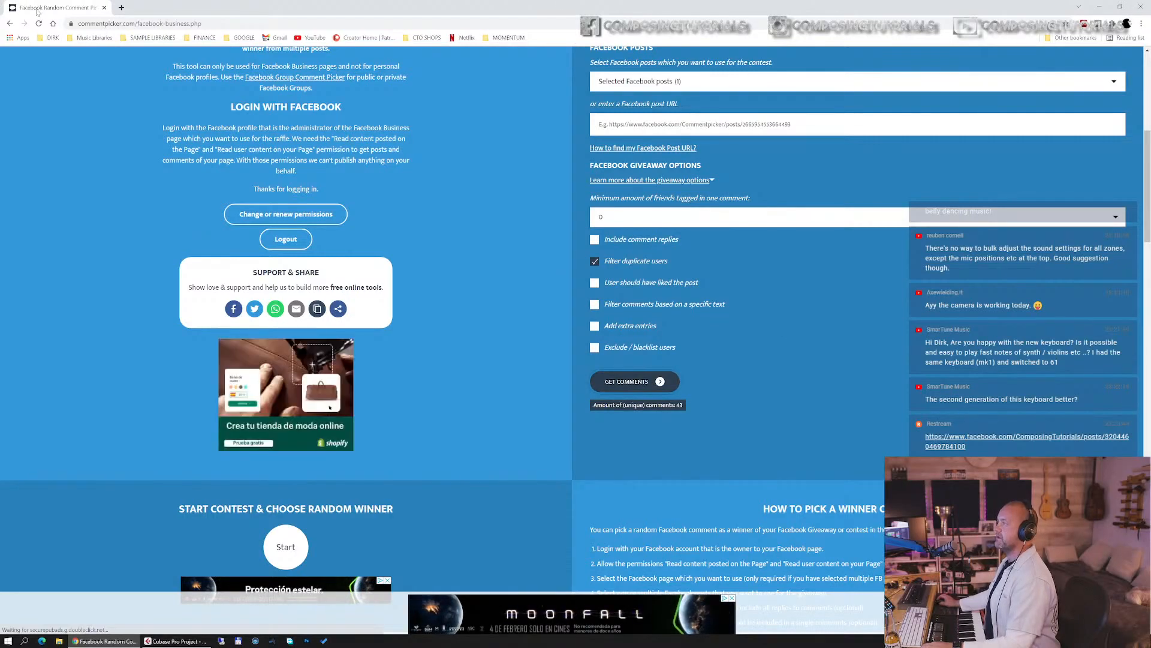
drag(180, 7, 0, 12)
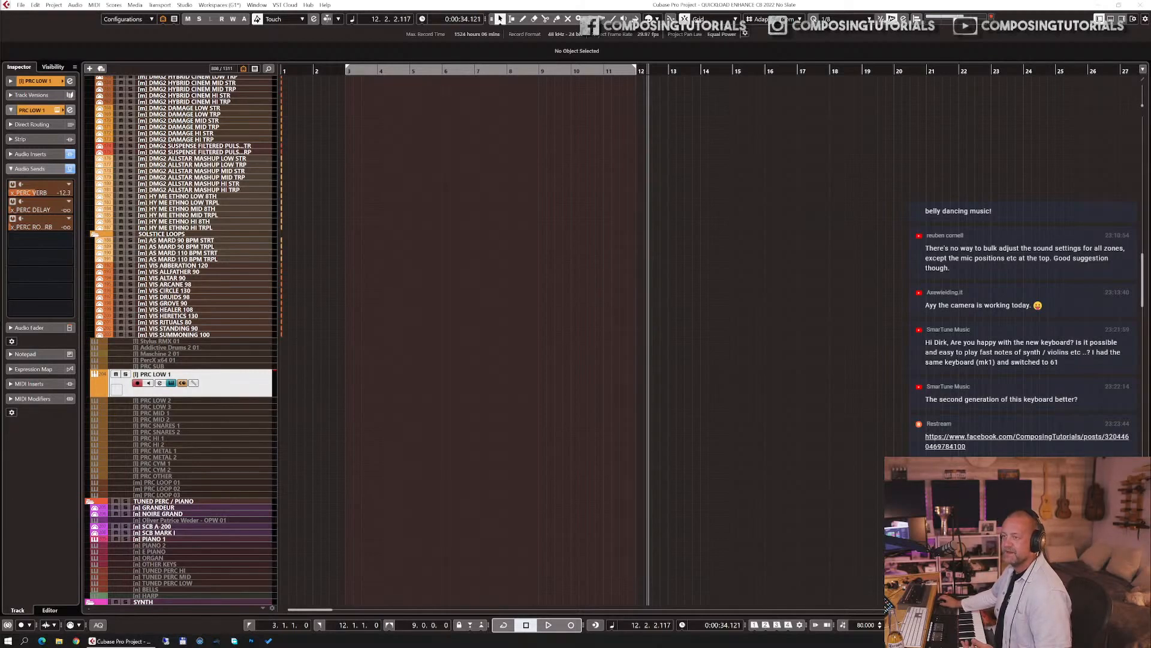
- Switch to Chrome and search Google for "komplete s88 mk2"
key(super+3)
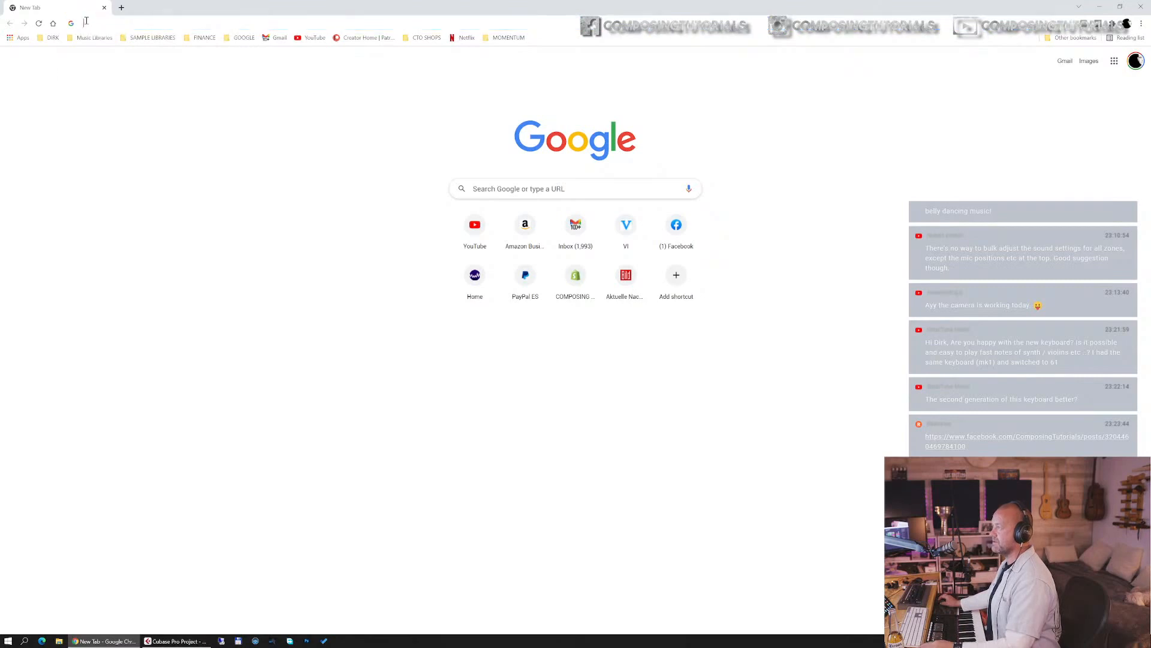
click(86, 22)
text(kom)
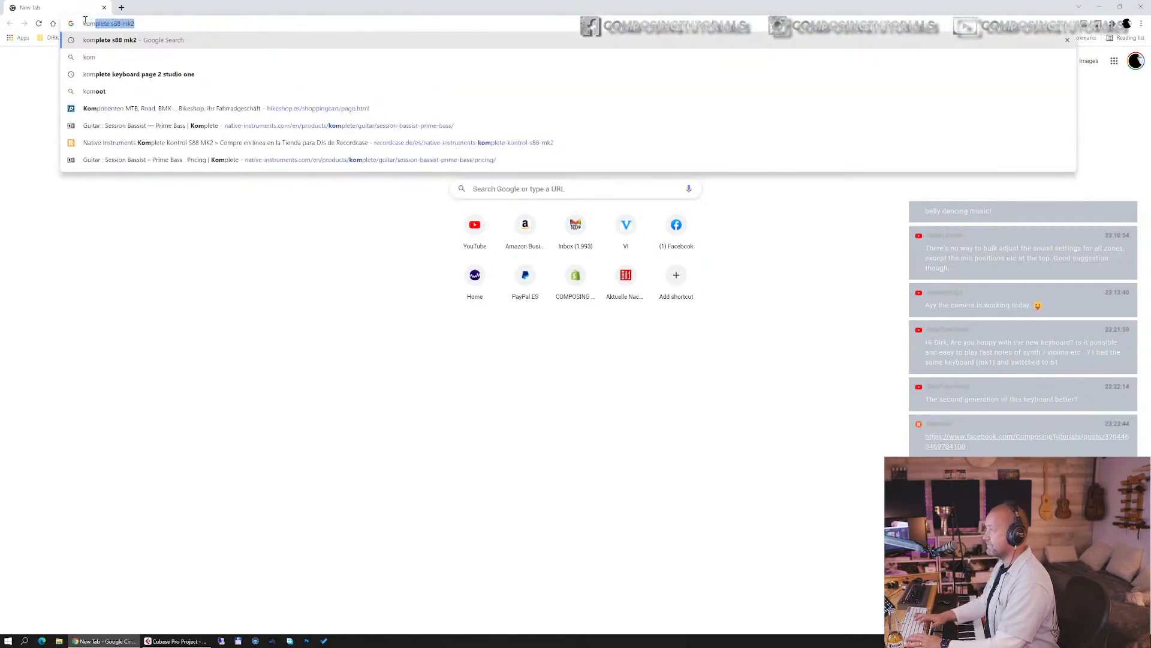
key(Return)
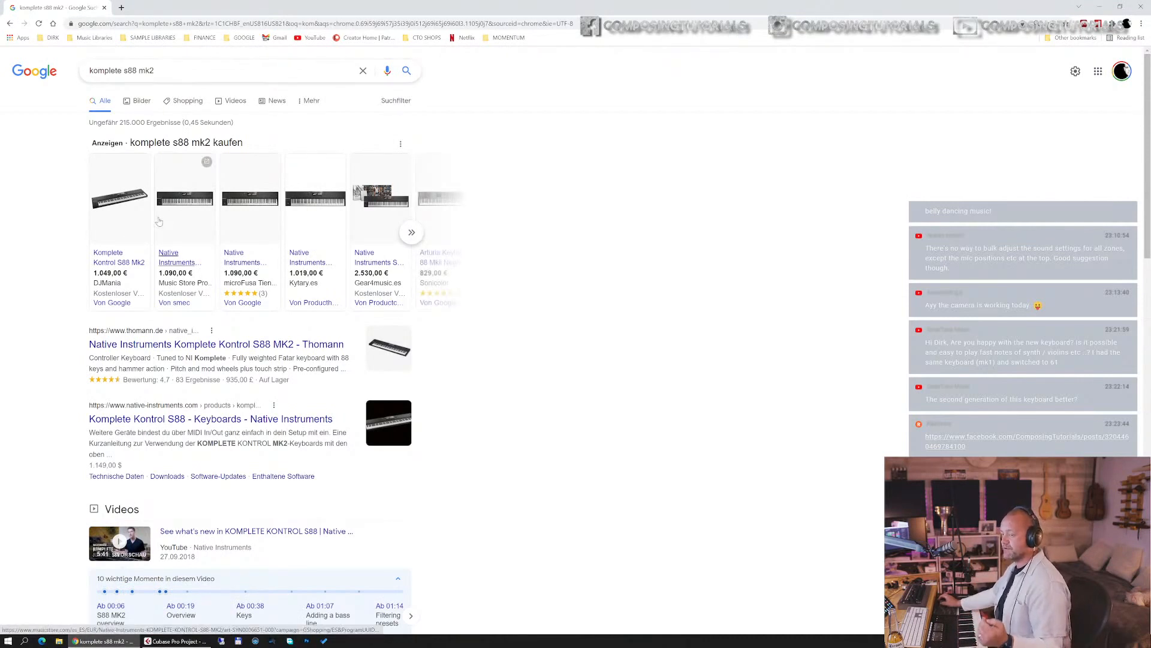
mouse_move(159, 222)
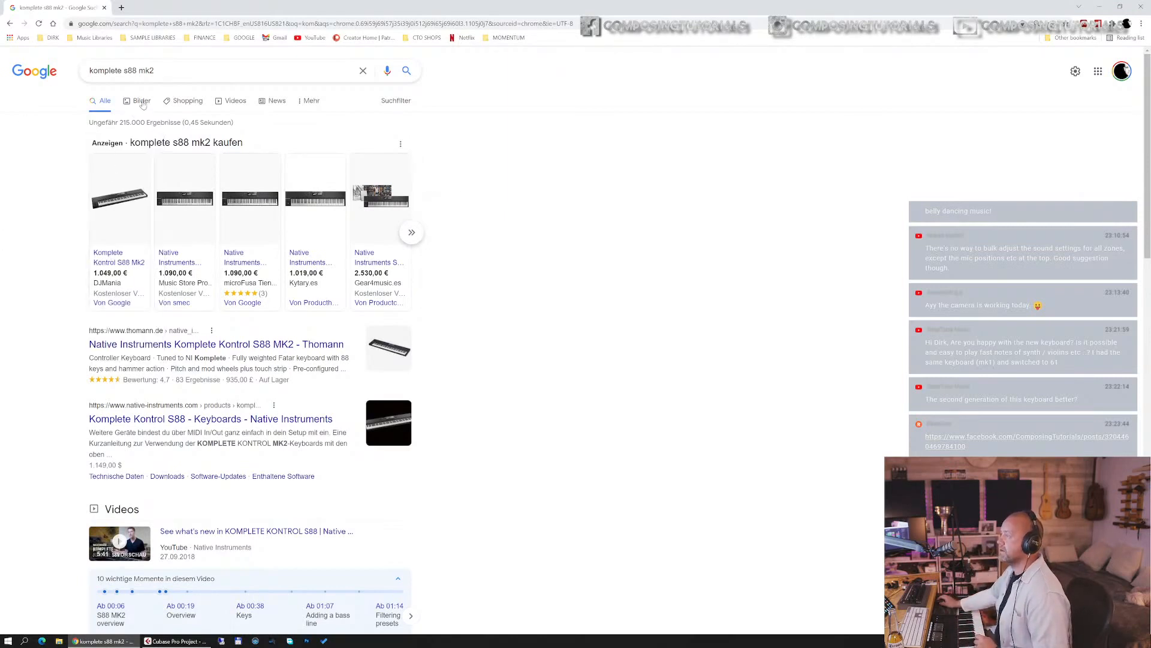
- Show the image results and enlarge the Komplete Kontrol S88 MK2 photo on the Recordcase product page
click(142, 100)
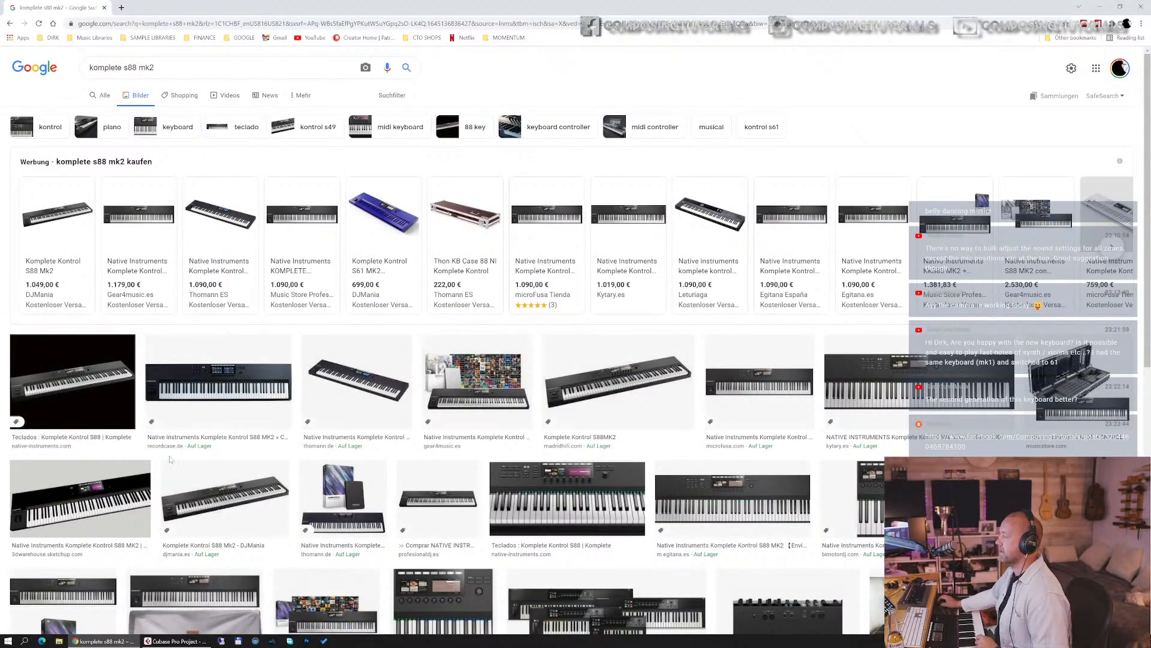
click(207, 396)
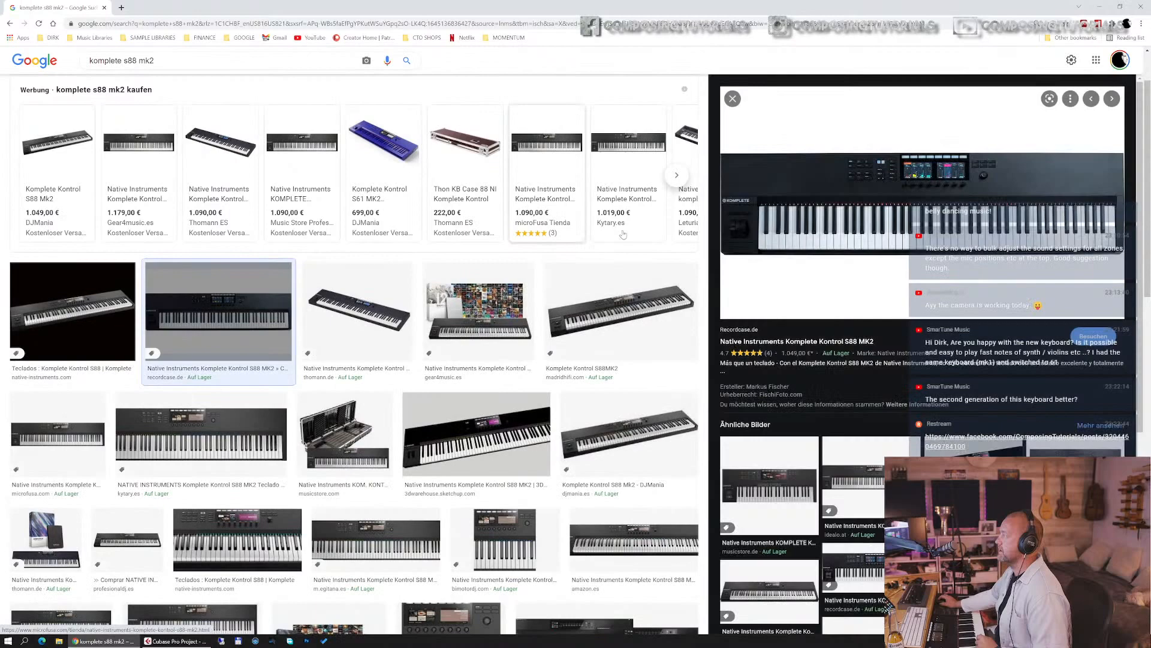
click(842, 213)
click(452, 224)
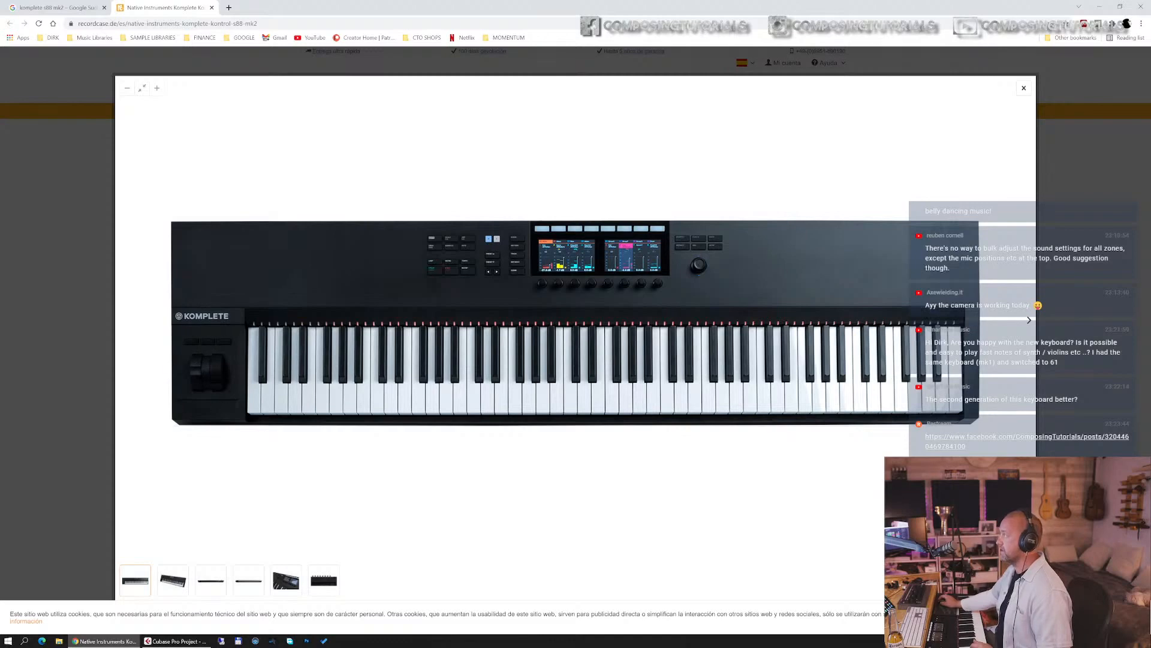
- Close the enlarged photo and the Recordcase product page, and return to the Cubase project
click(1029, 87)
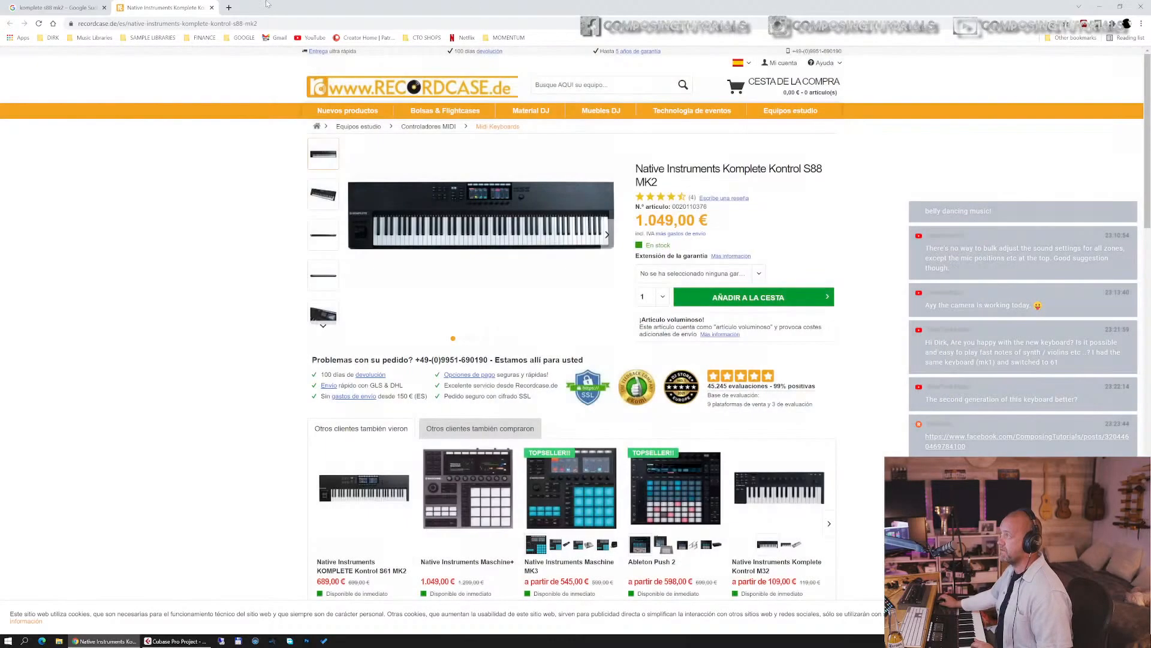
click(212, 8)
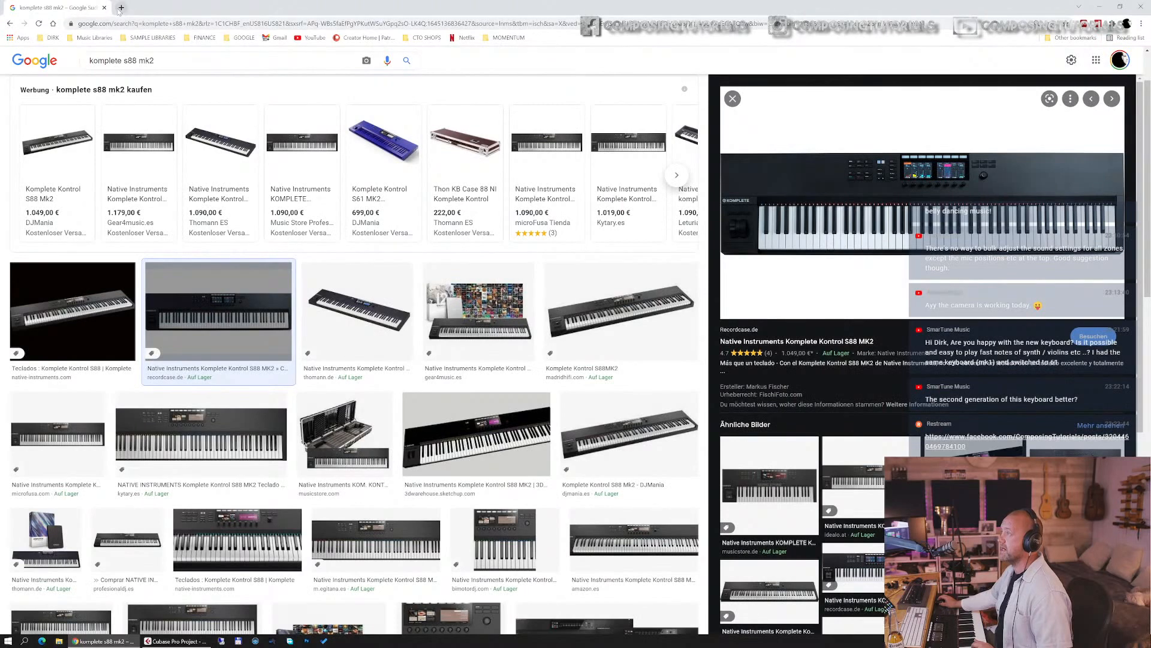
key(alt+Tab)
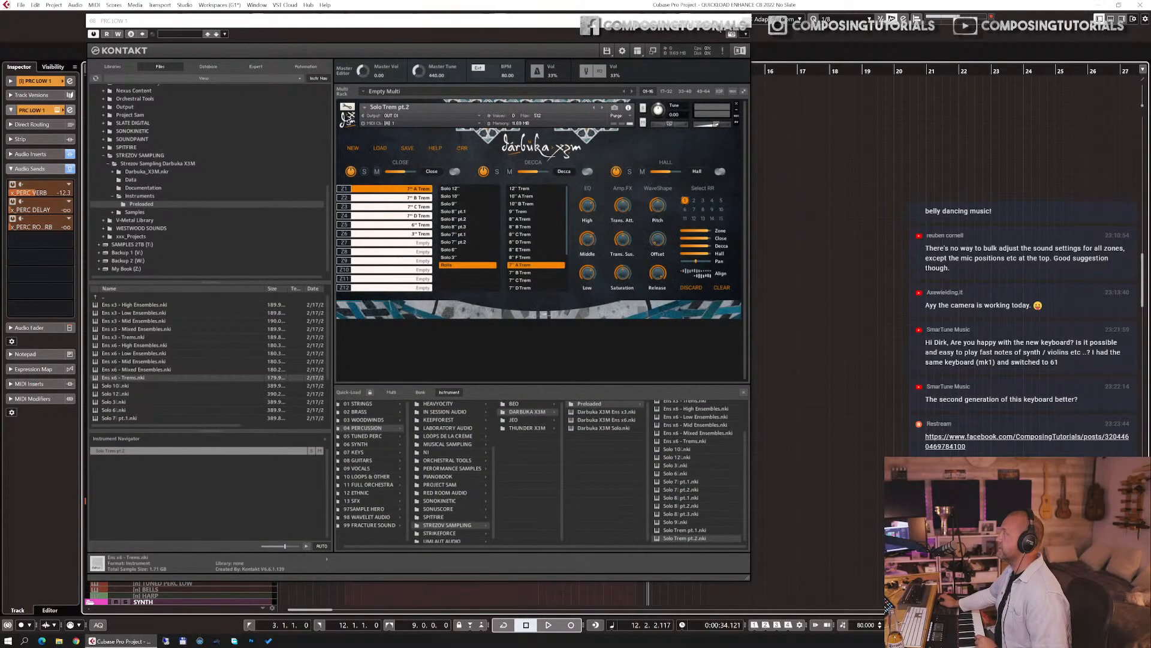
- Load the Ens x3 - Low Ensembles patch into PRC LOW 1's Kontakt from the preloaded Darbuka X3M instruments
drag(715, 23, 707, 14)
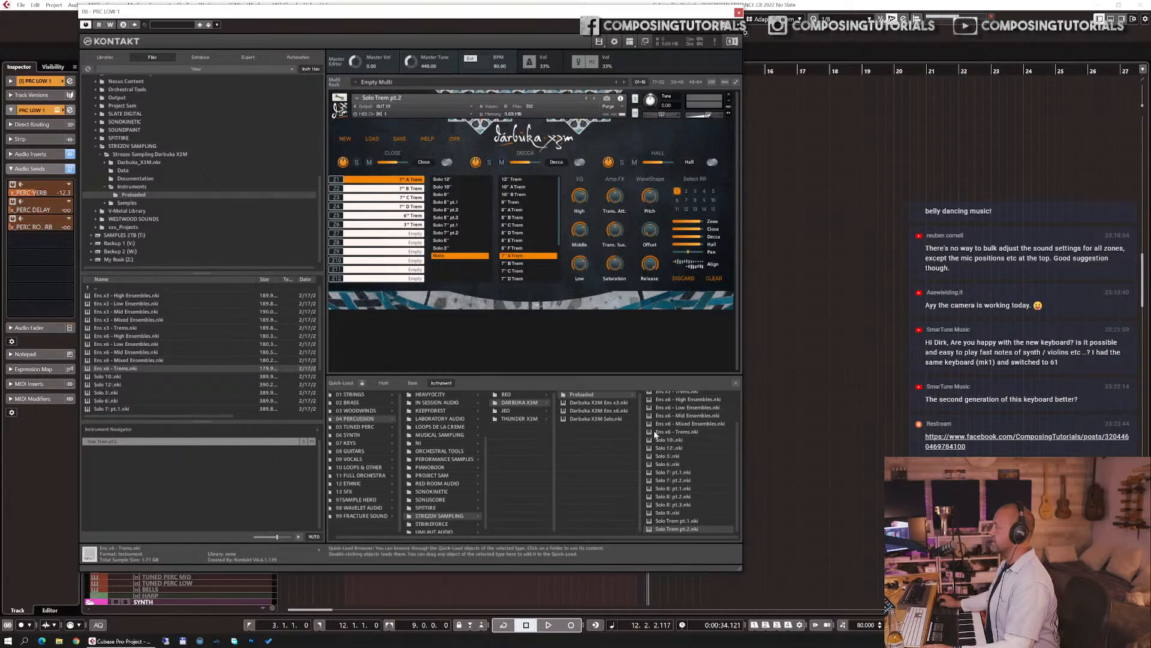
scroll(670, 443, up, 2)
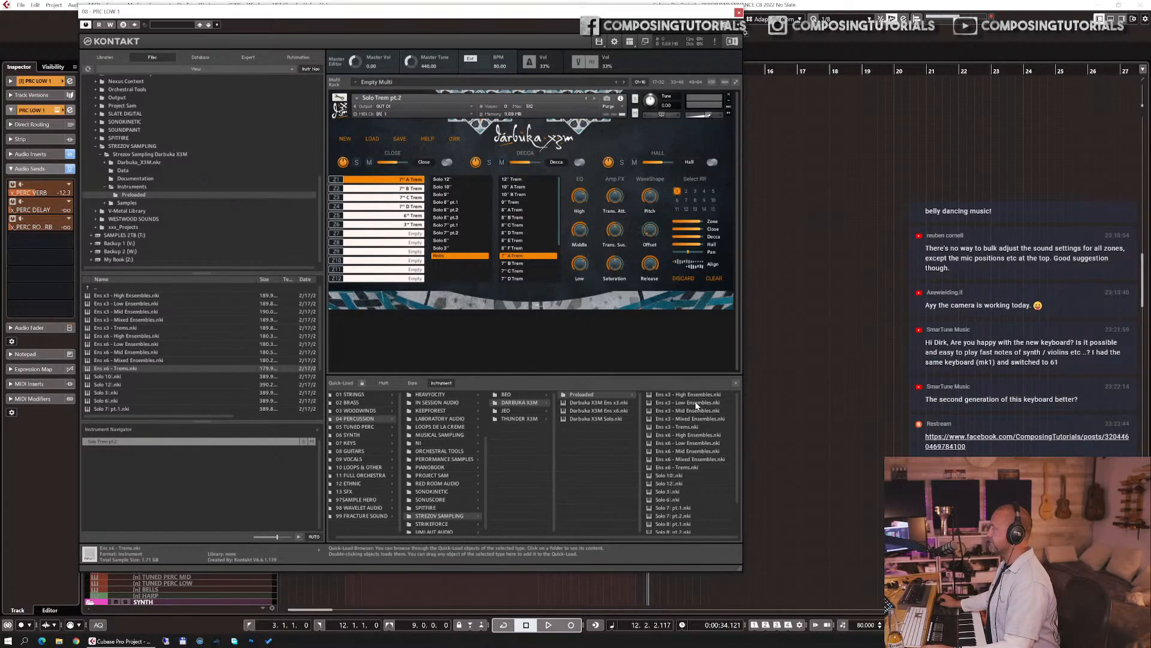
drag(696, 401, 343, 24)
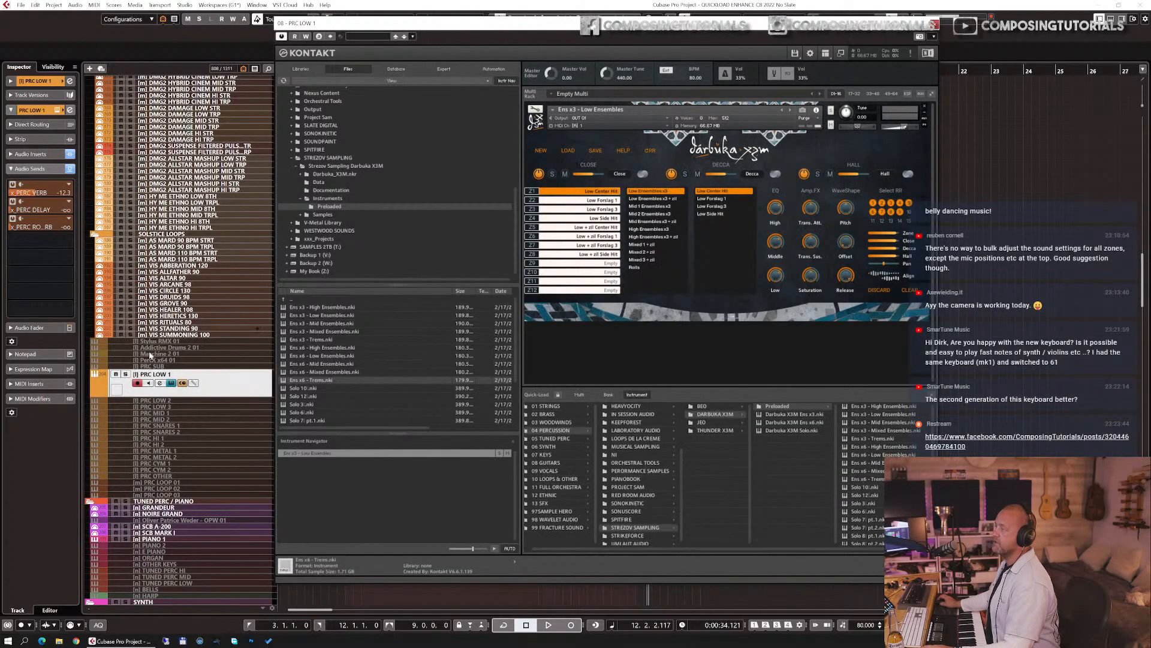
- Lower PRC LOW 1's PERC VERB send fully to -oo and close the instrument window
drag(48, 192, 9, 193)
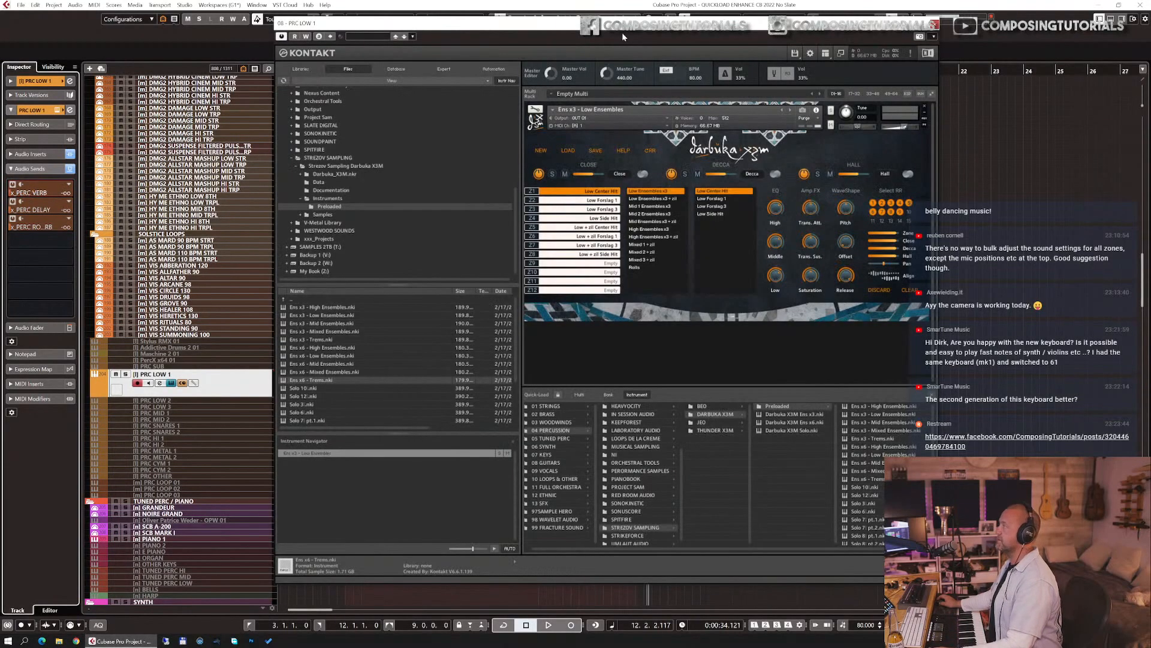
drag(615, 28, 447, 16)
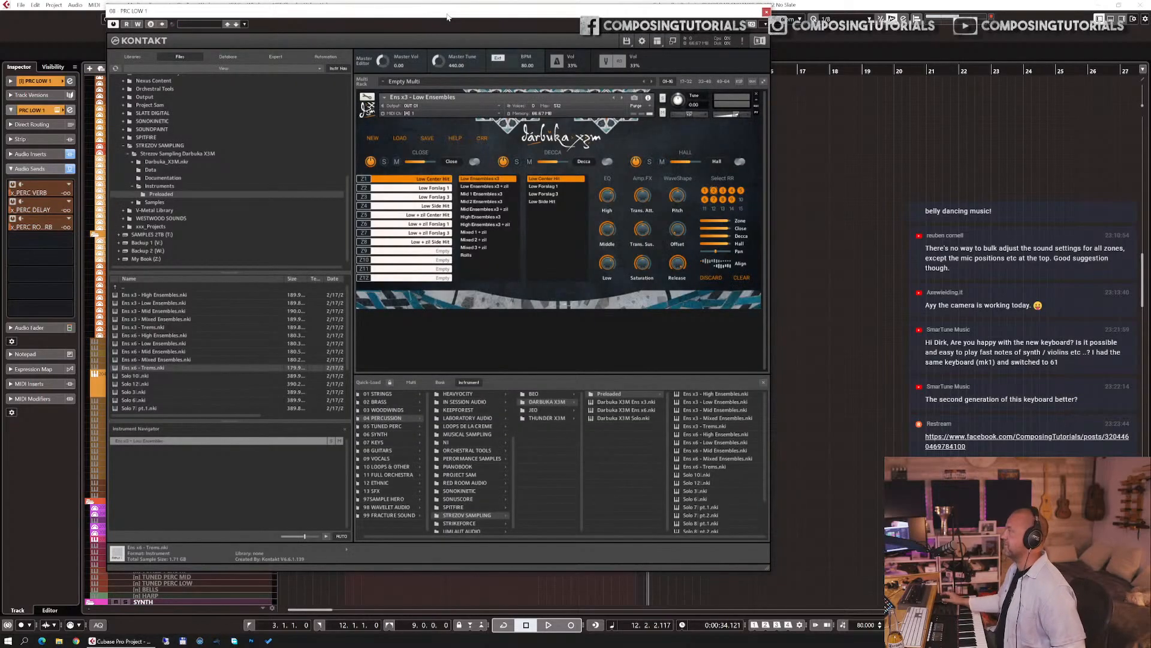
click(766, 11)
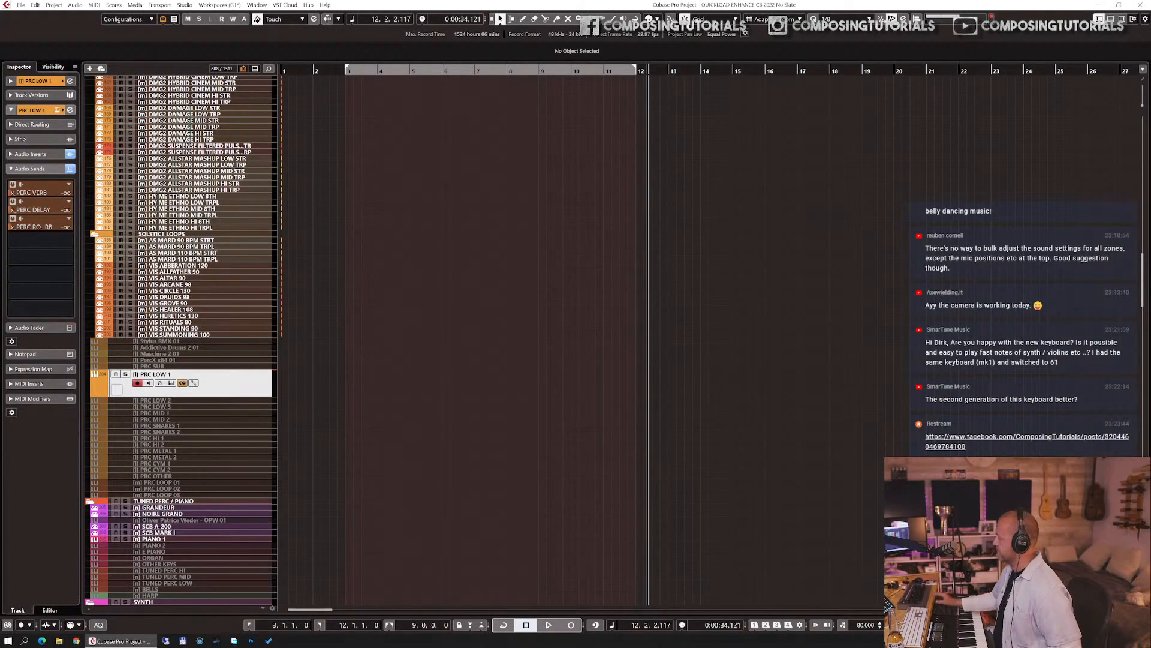
- Change the time signature to five beats per bar and extend the locator range's start to bar 1
key(Return)
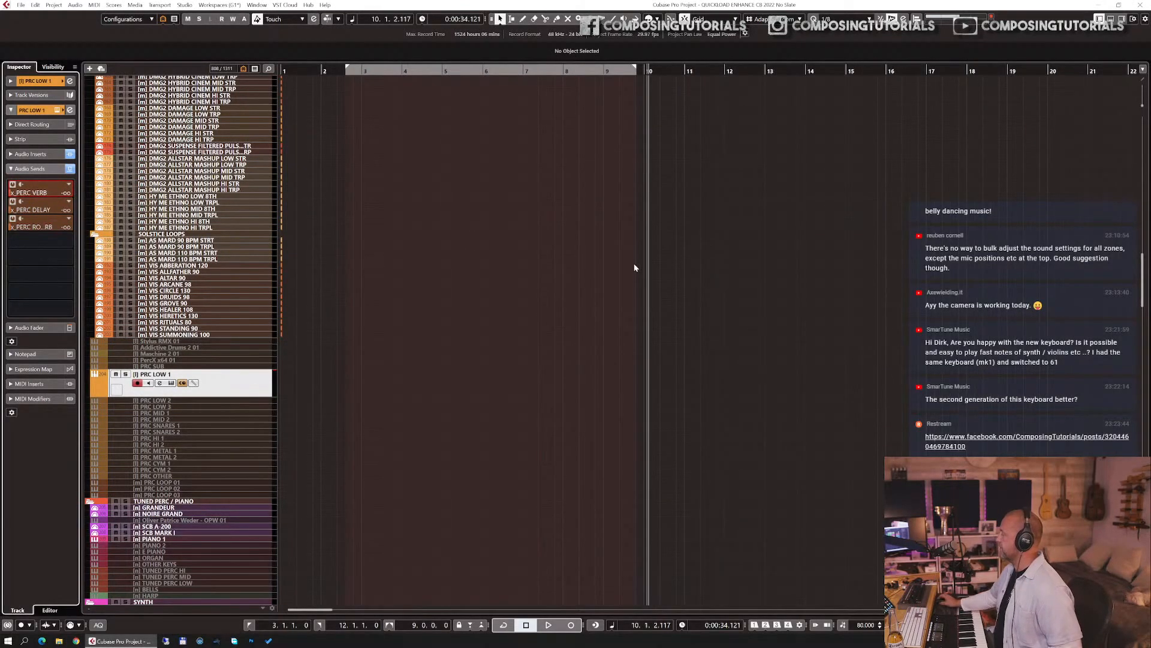
drag(349, 69, 288, 81)
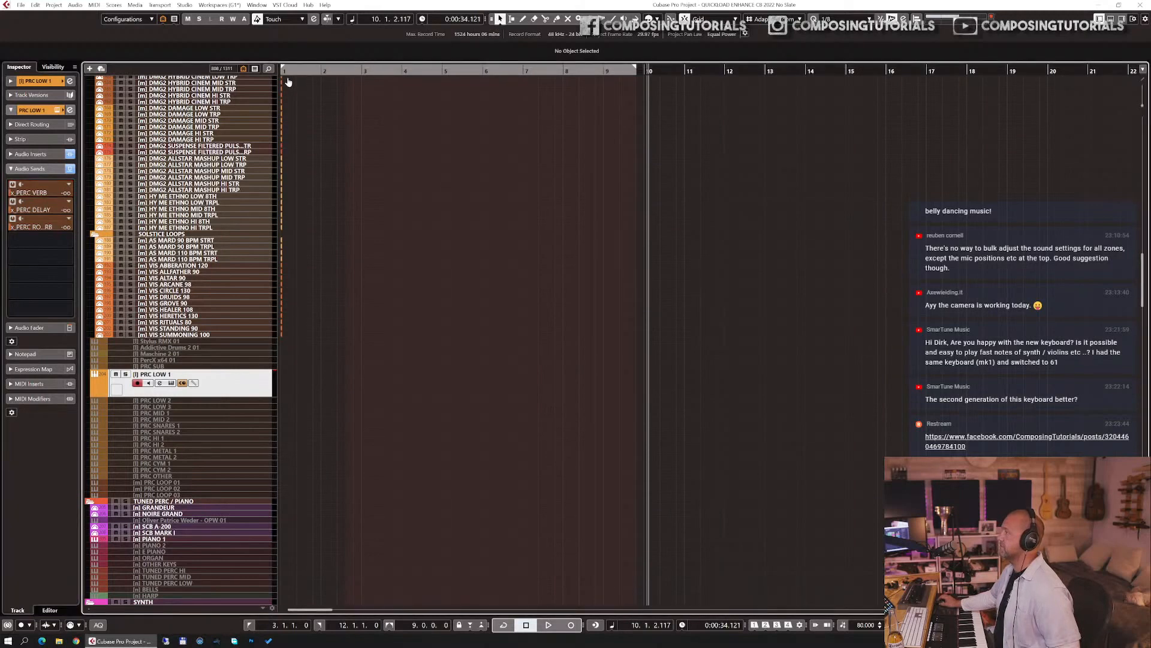
click(325, 74)
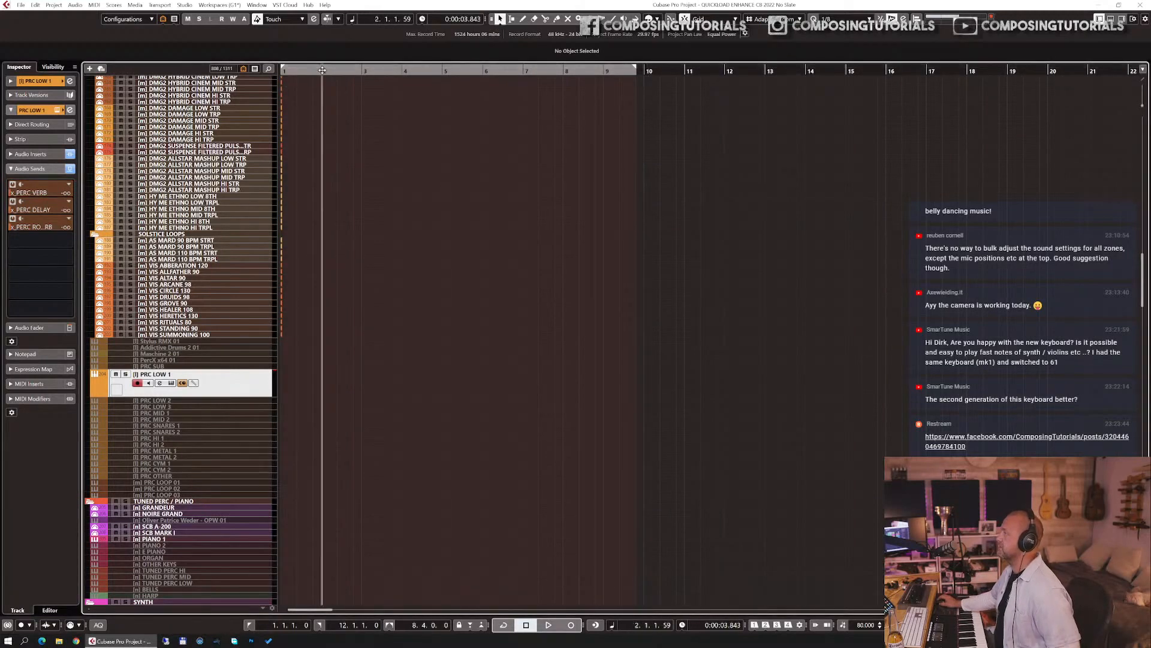
- Check the current tempo in playback, set the project tempo to 145, and play briefly from the start
key(space)
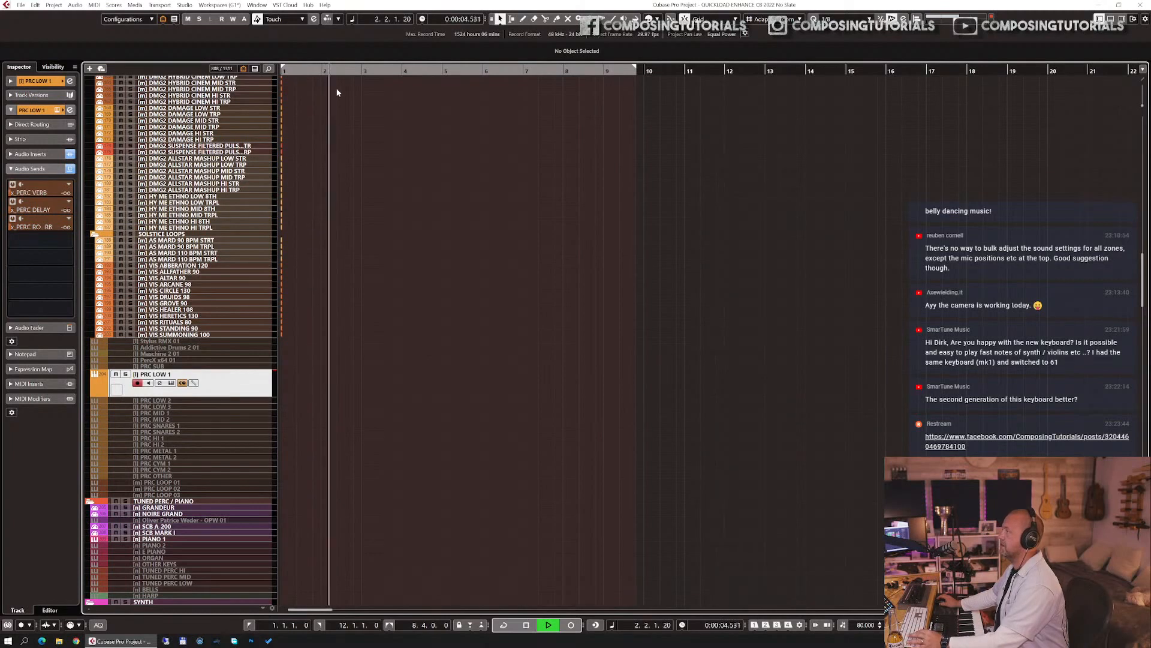
key(space)
double_click(861, 626)
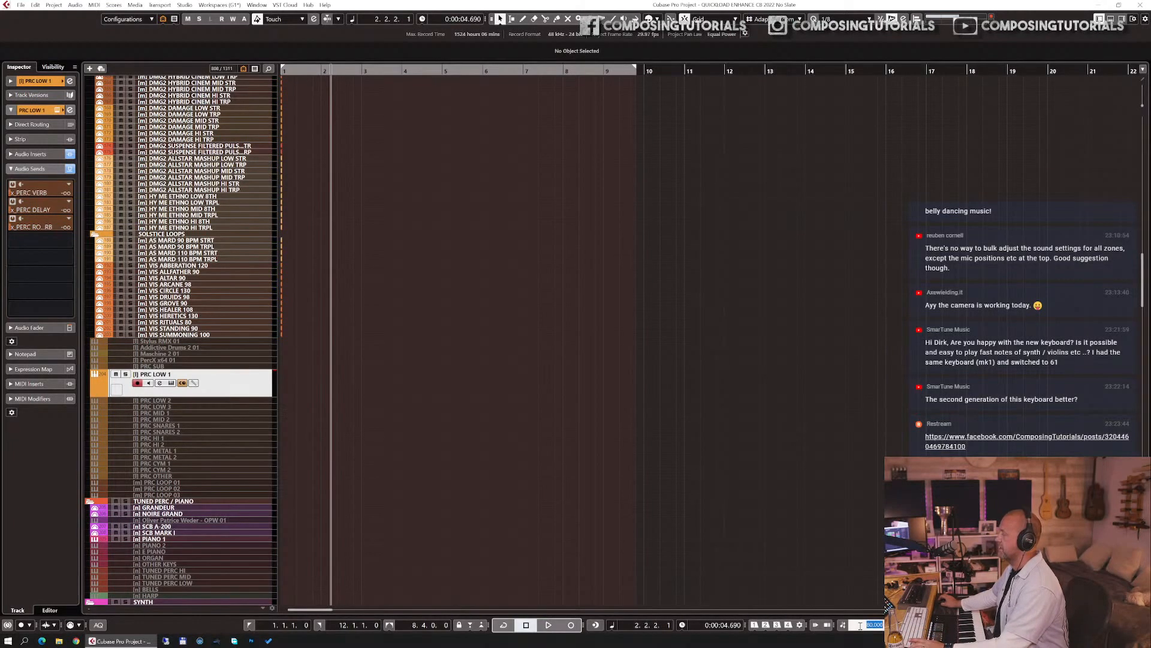
text(145)
key(Return)
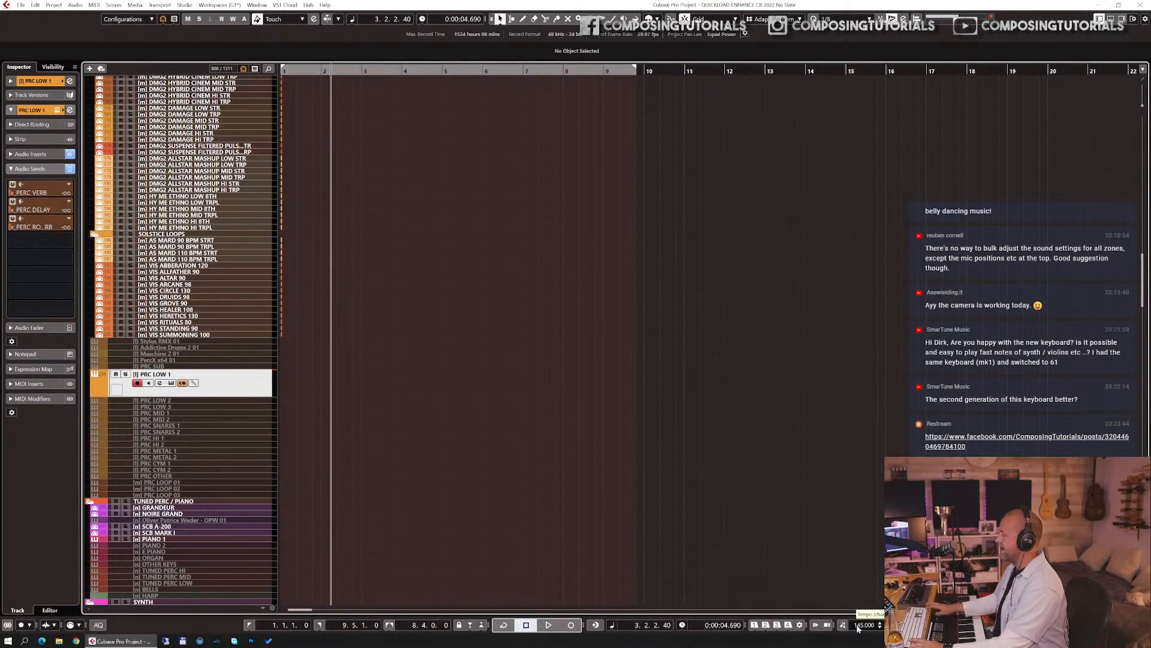
key(Home)
key(space)
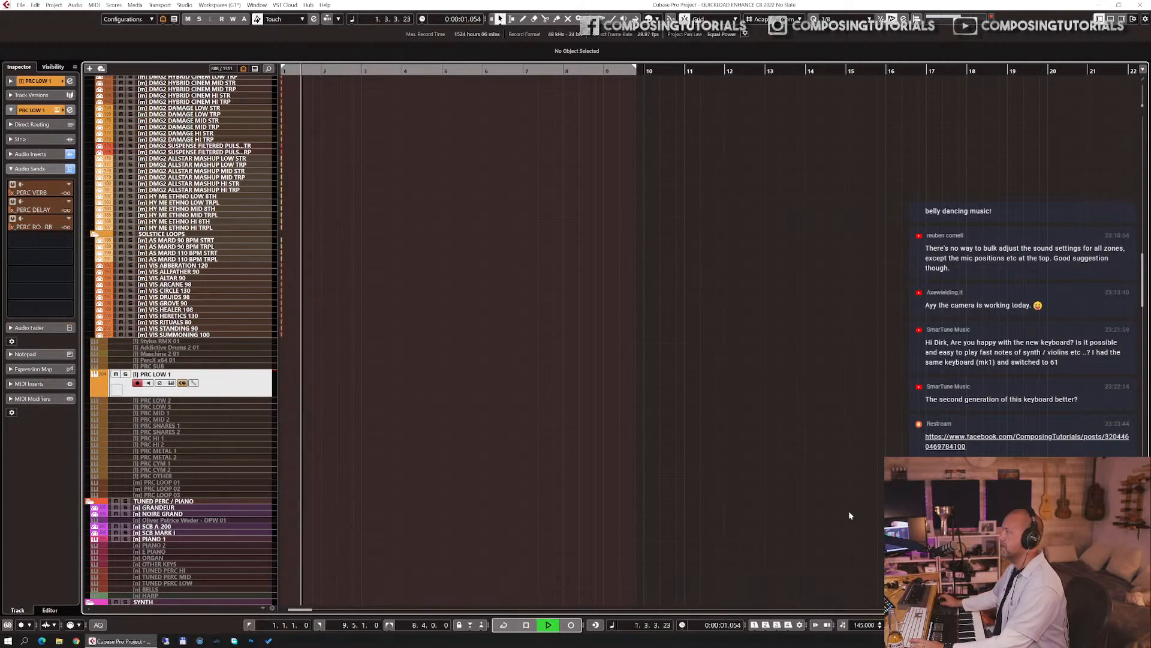
key(space)
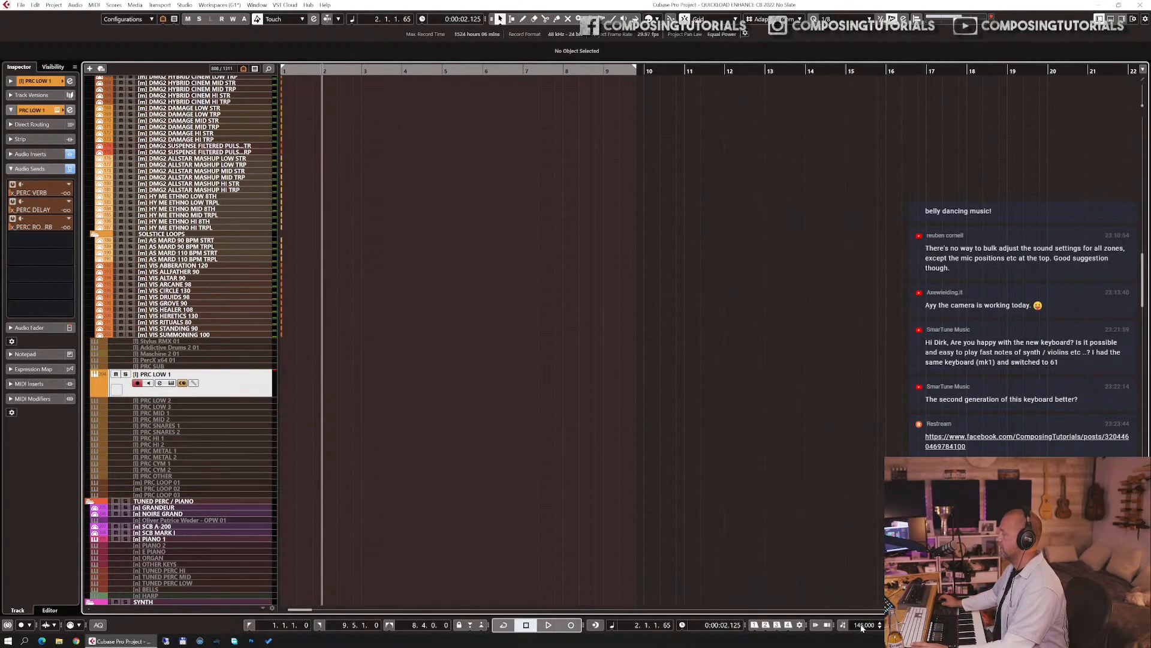
- Set the project tempo to 160 and check it by playing briefly from the start
double_click(861, 626)
key(BackSpace)
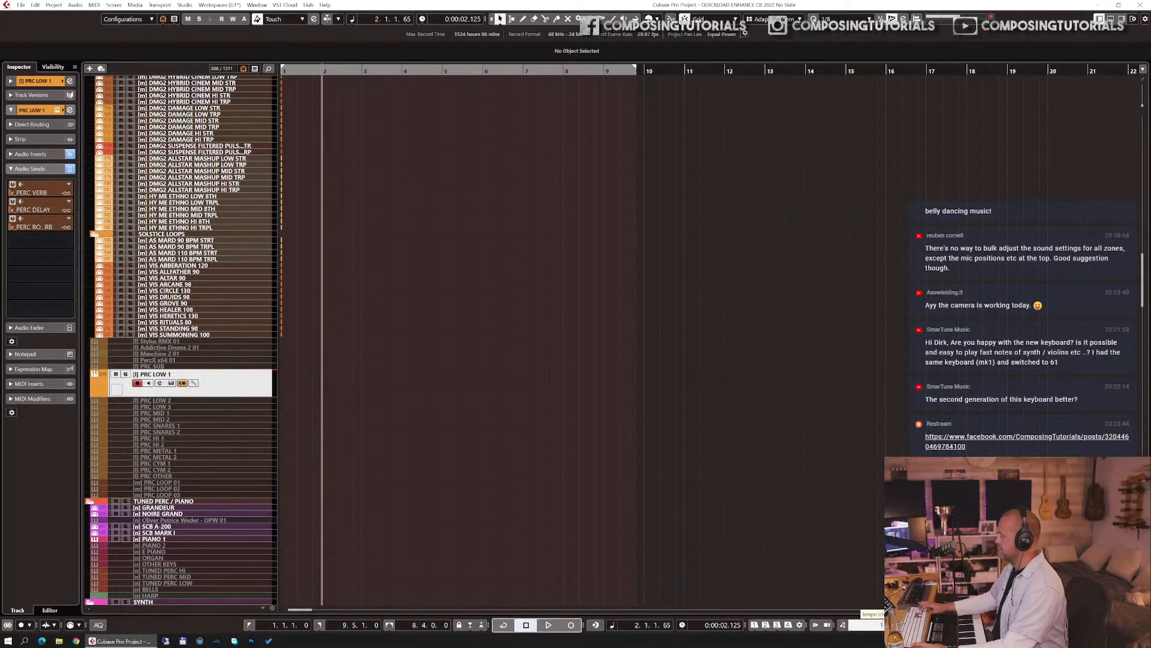
text(160)
key(Return)
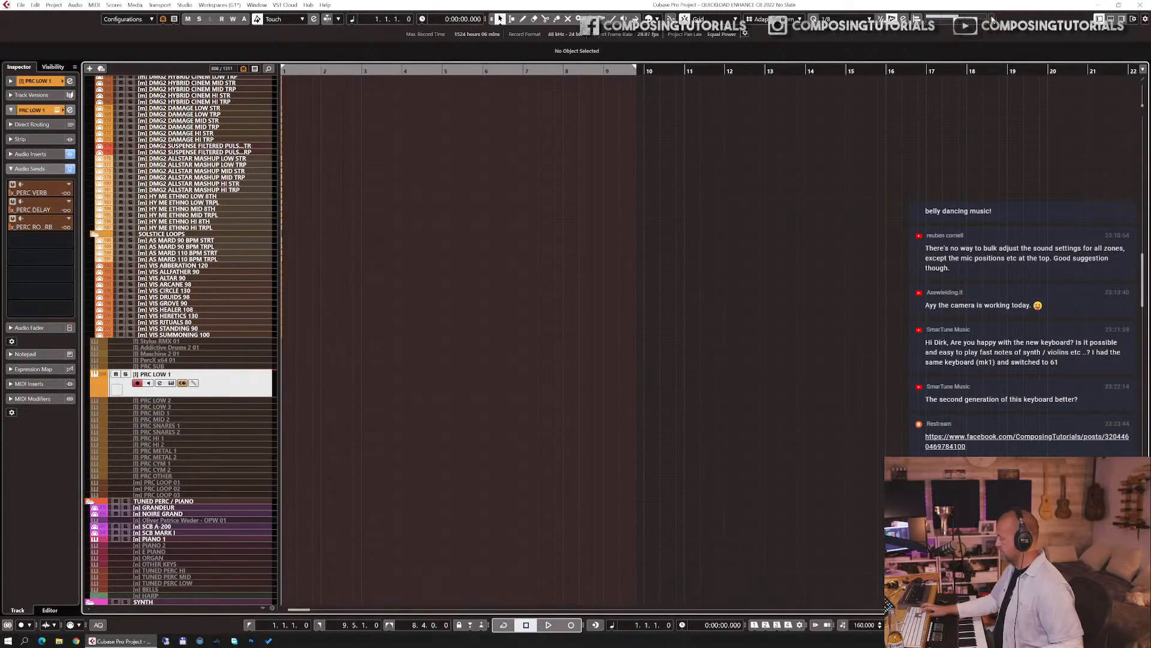
key(Home)
key(space)
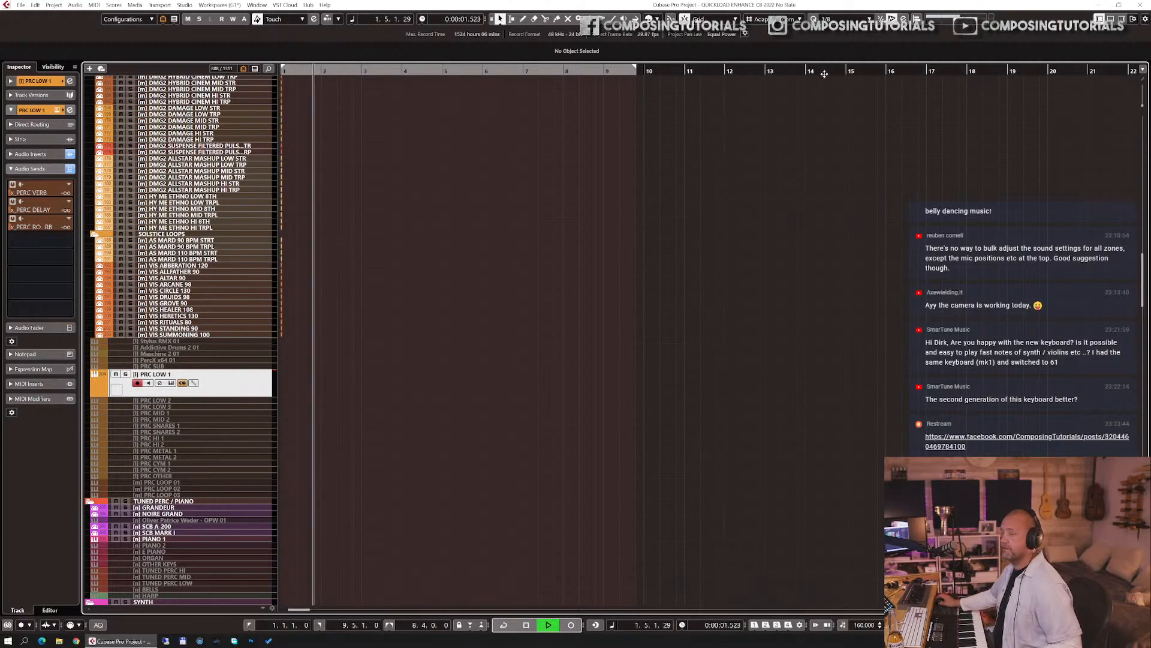
key(space)
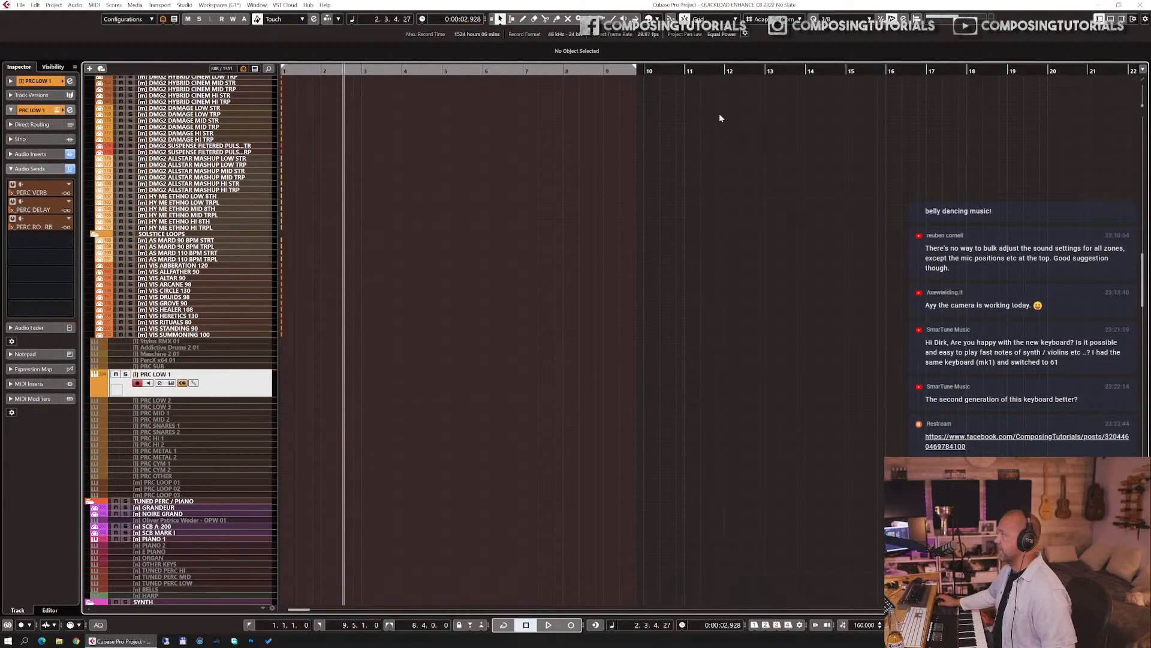
- Set the left locator to the start of bar 2
click(321, 73)
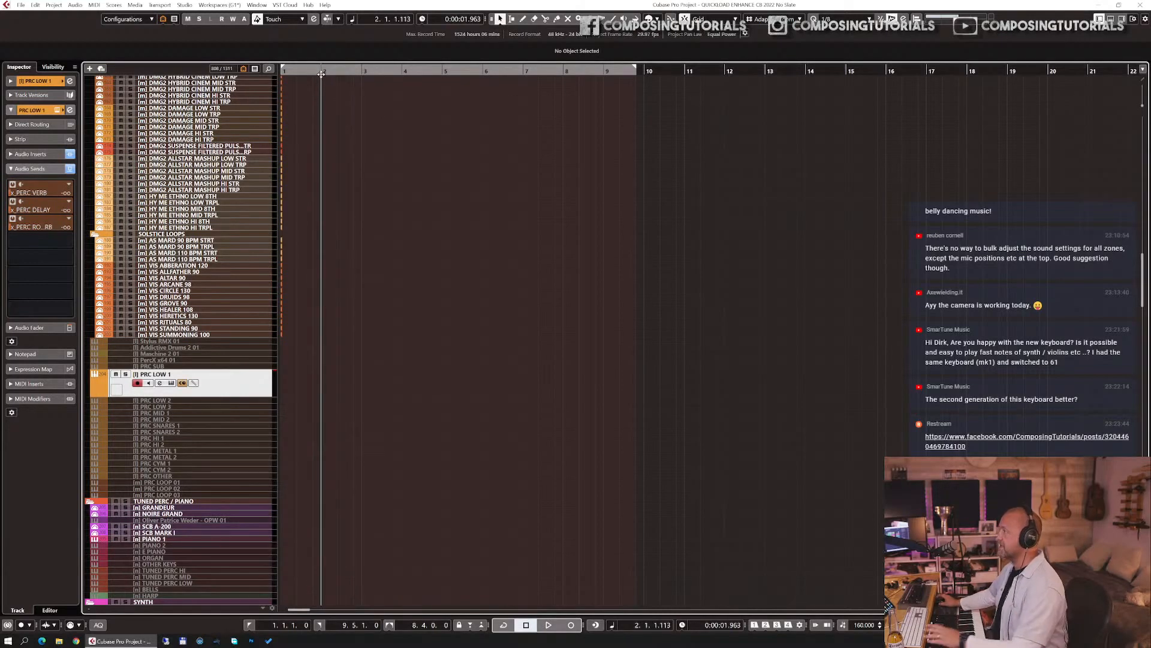
ctrl+click(321, 73)
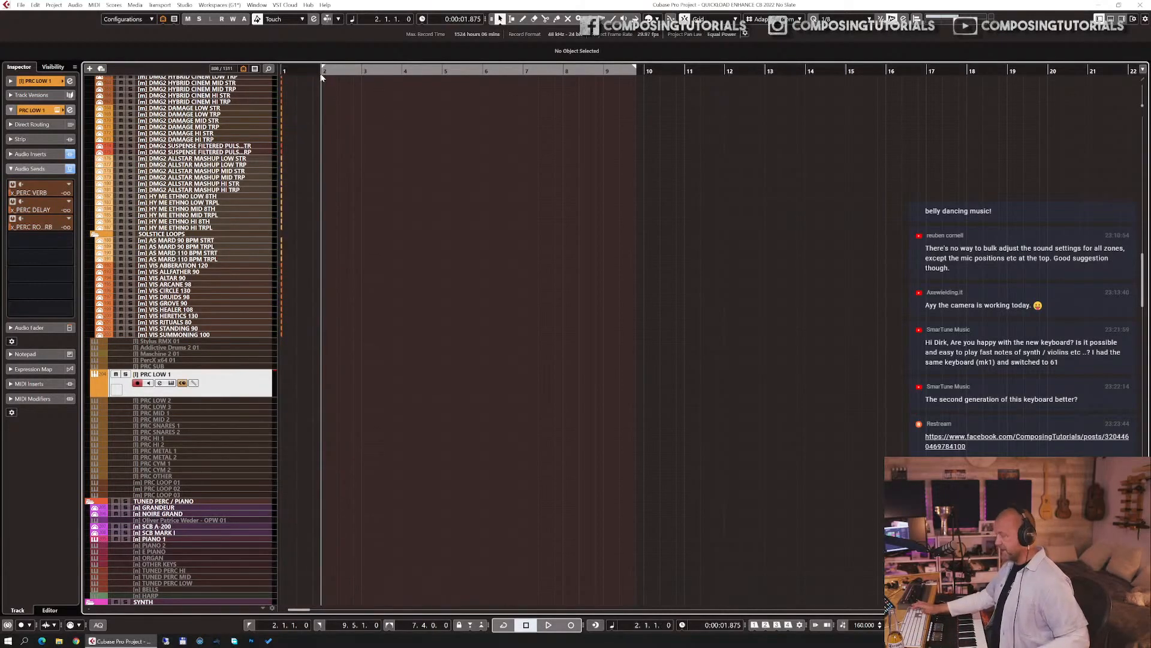
- Record a short trial percussion take on PRC LOW 1 from bar 2 and delete it
key(KP_Multiply)
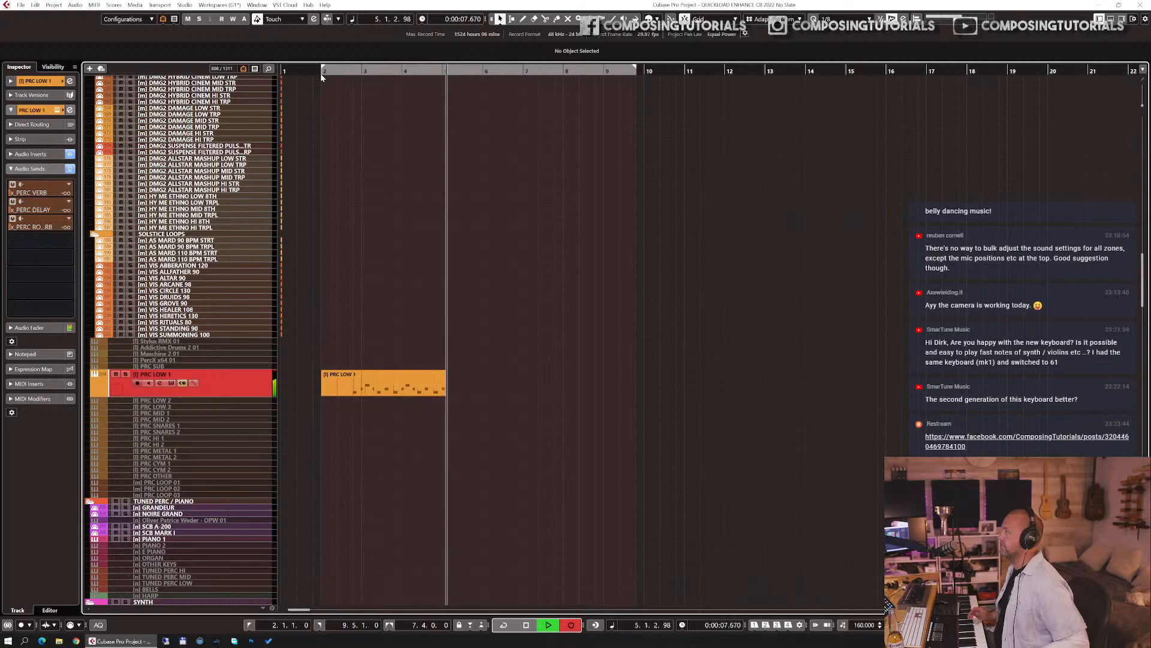
key(space)
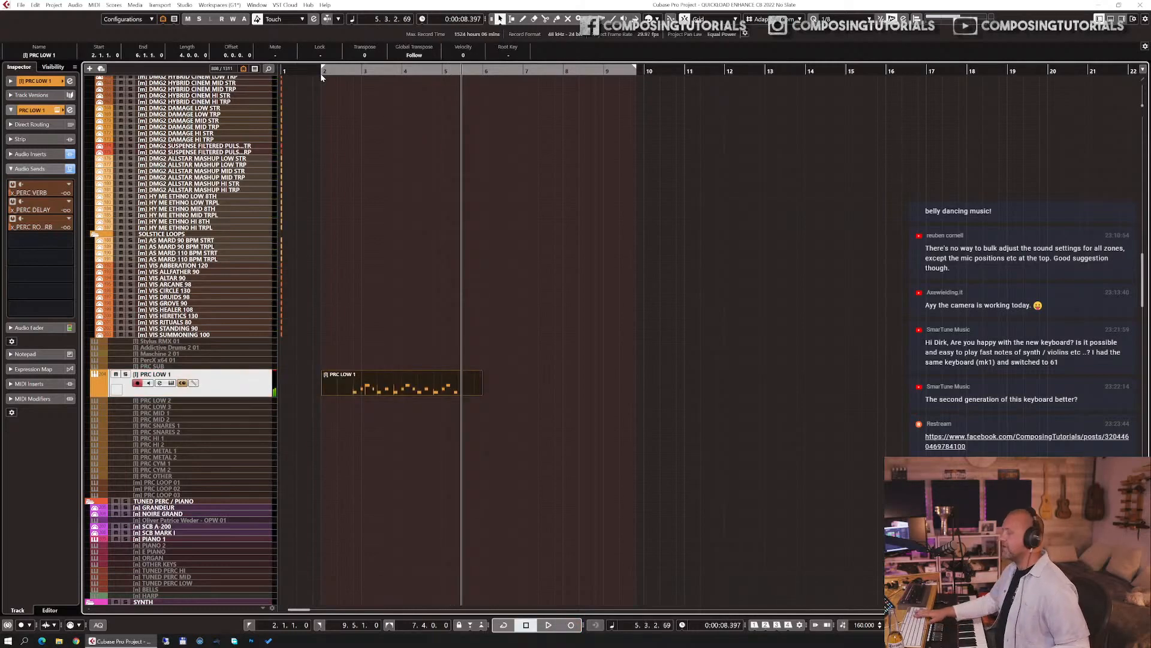
key(Delete)
- Record a new darbuka ensemble take on PRC LOW 1 from bar 2 into bar 7
click(321, 77)
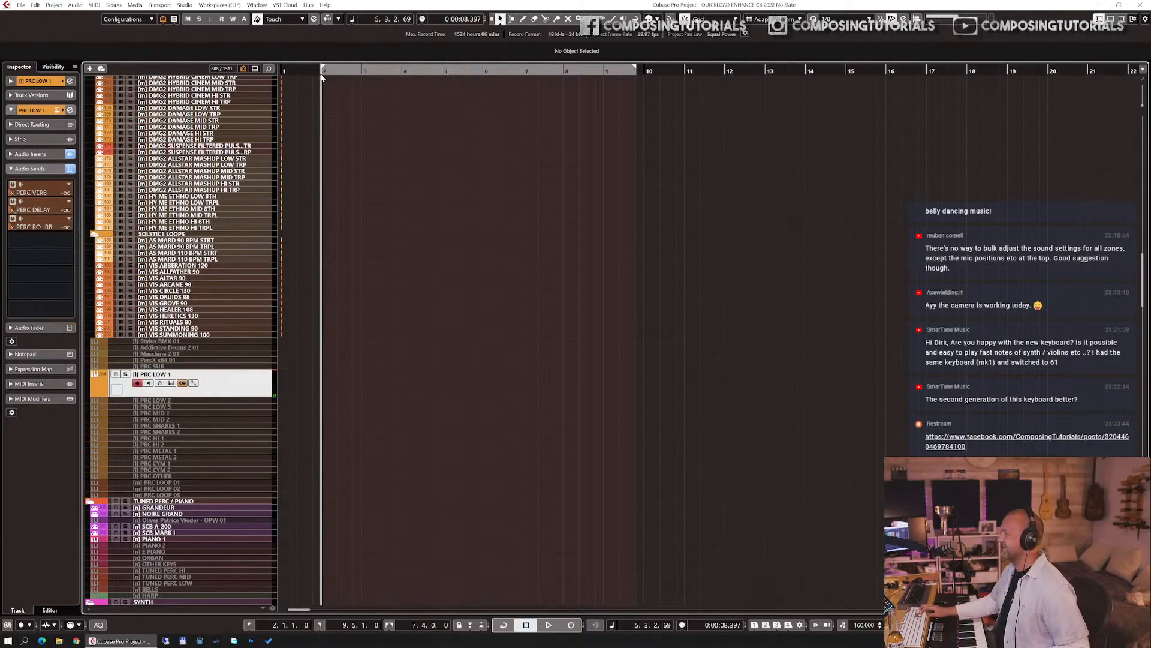
key(KP_Multiply)
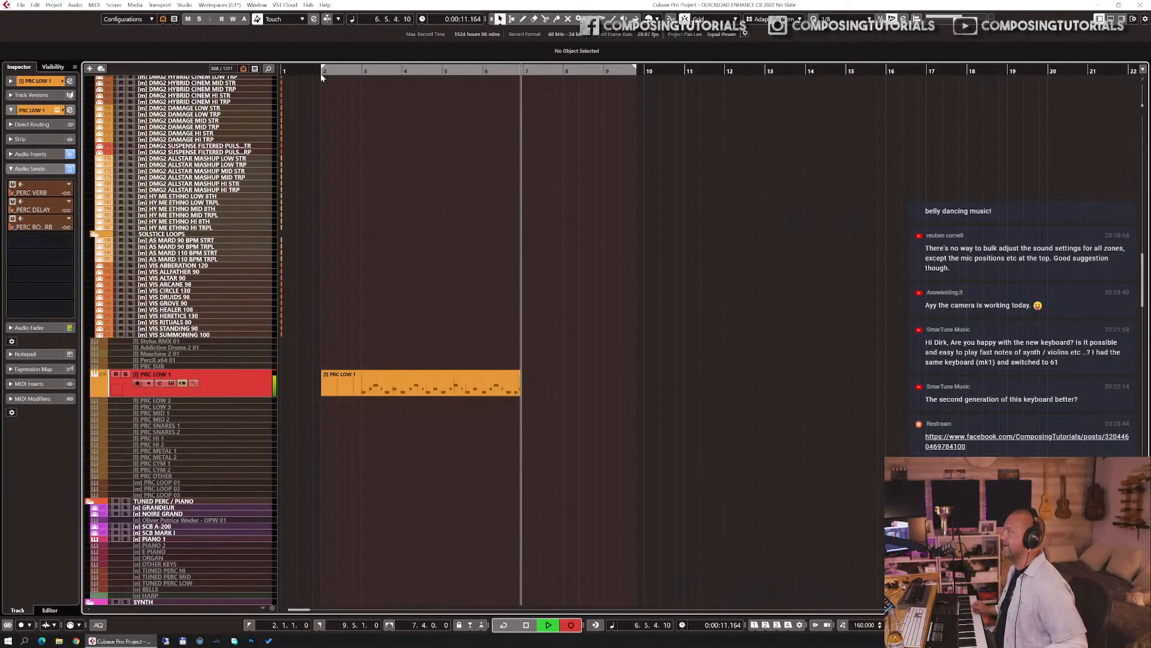
key(space)
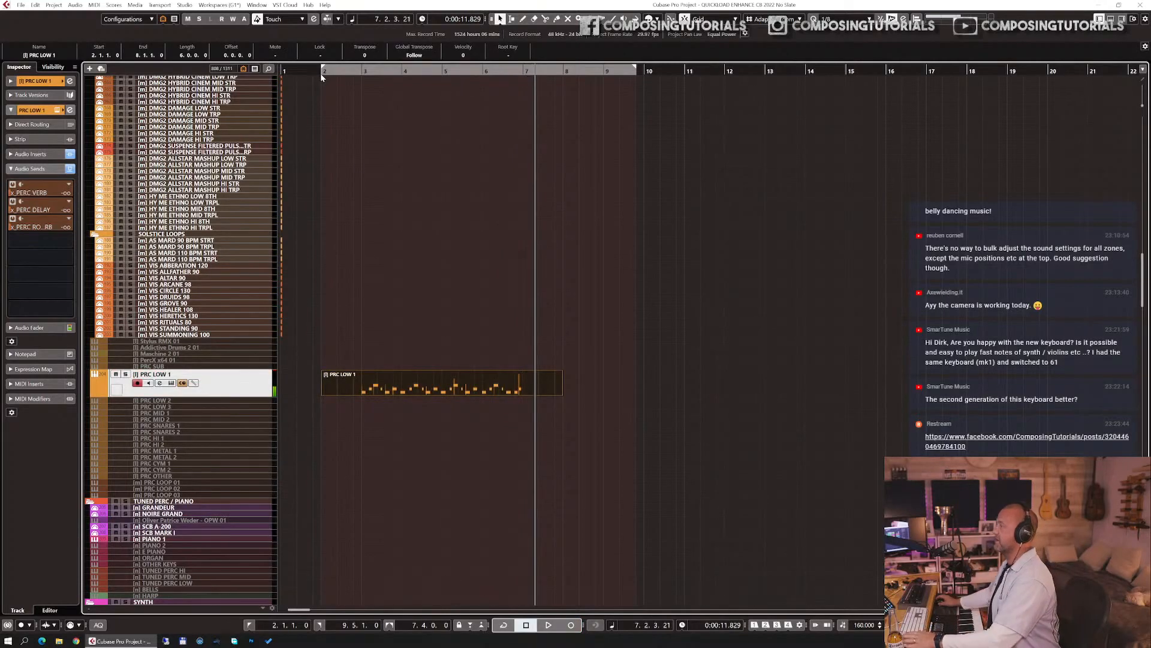
- Trim the PRC LOW 1 part in the Key Editor so it starts at bar 3 and ends at bar 7
drag(391, 233, 441, 421)
key(Return)
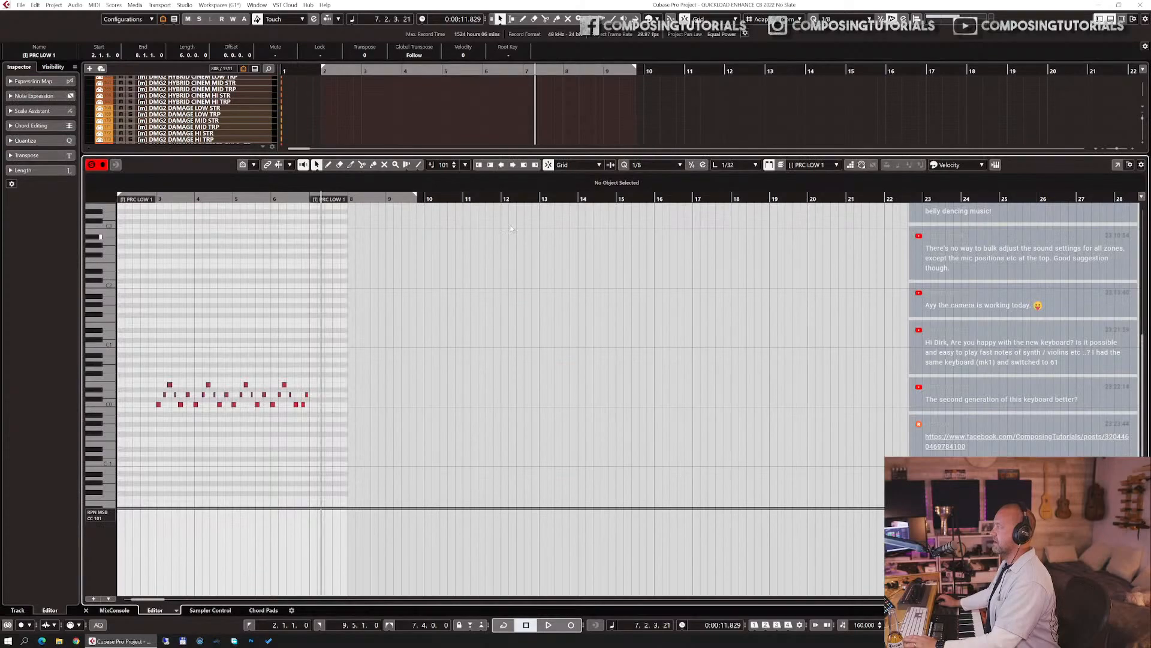
key(h)
key(h)
key(h)
key(h)
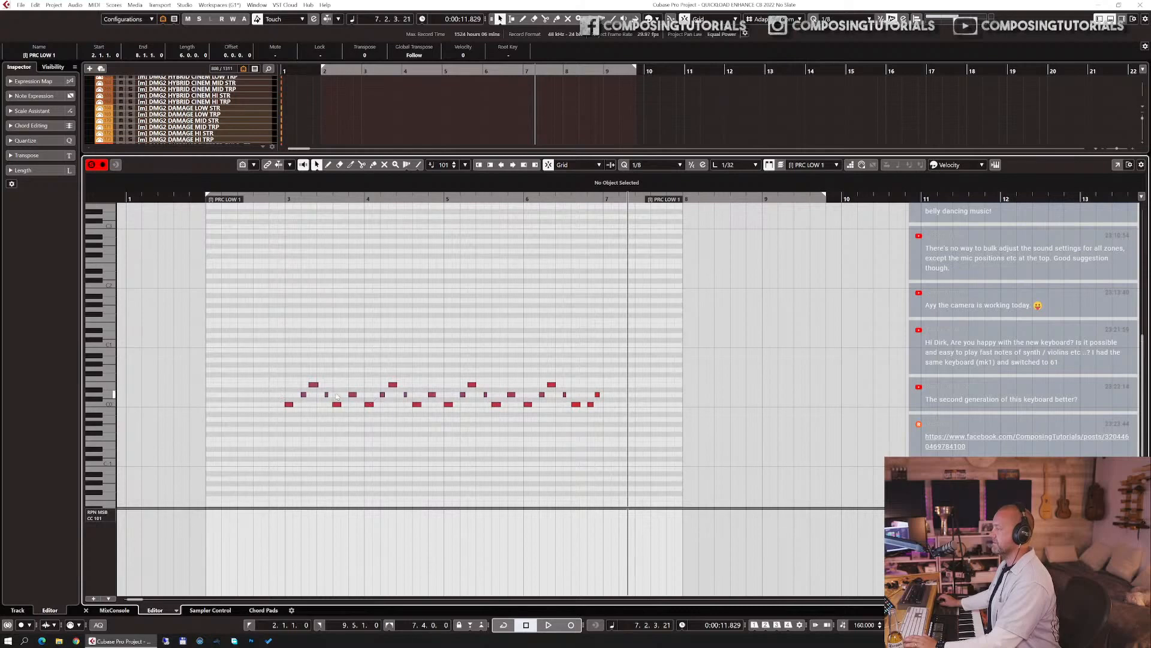
click(289, 404)
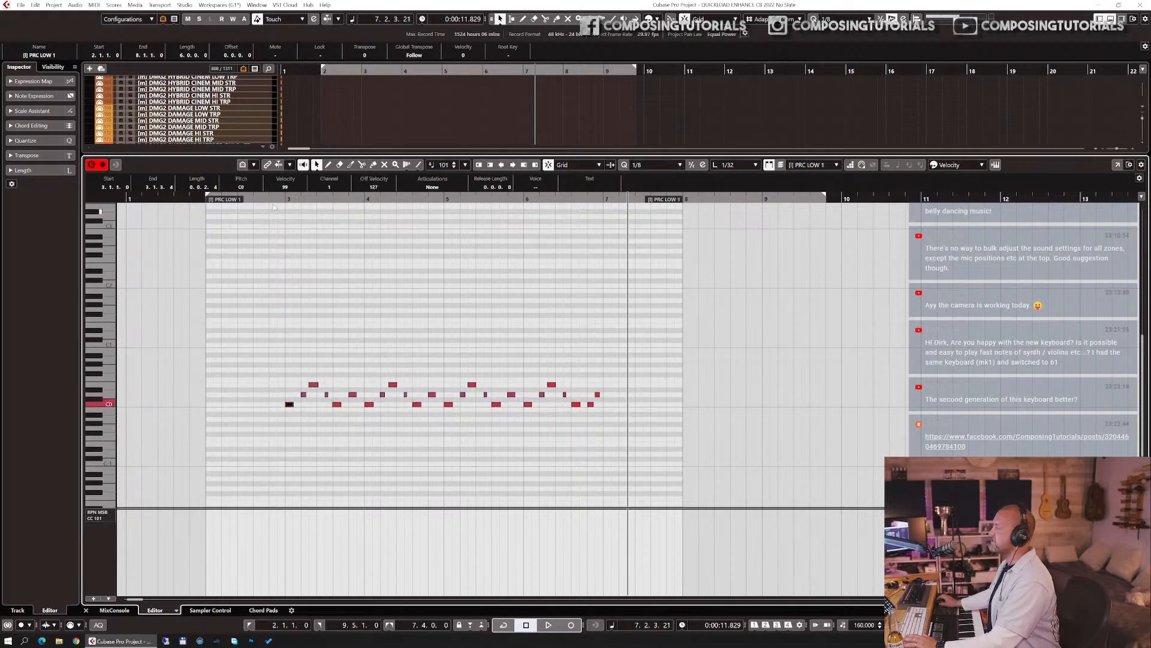
drag(207, 199, 286, 201)
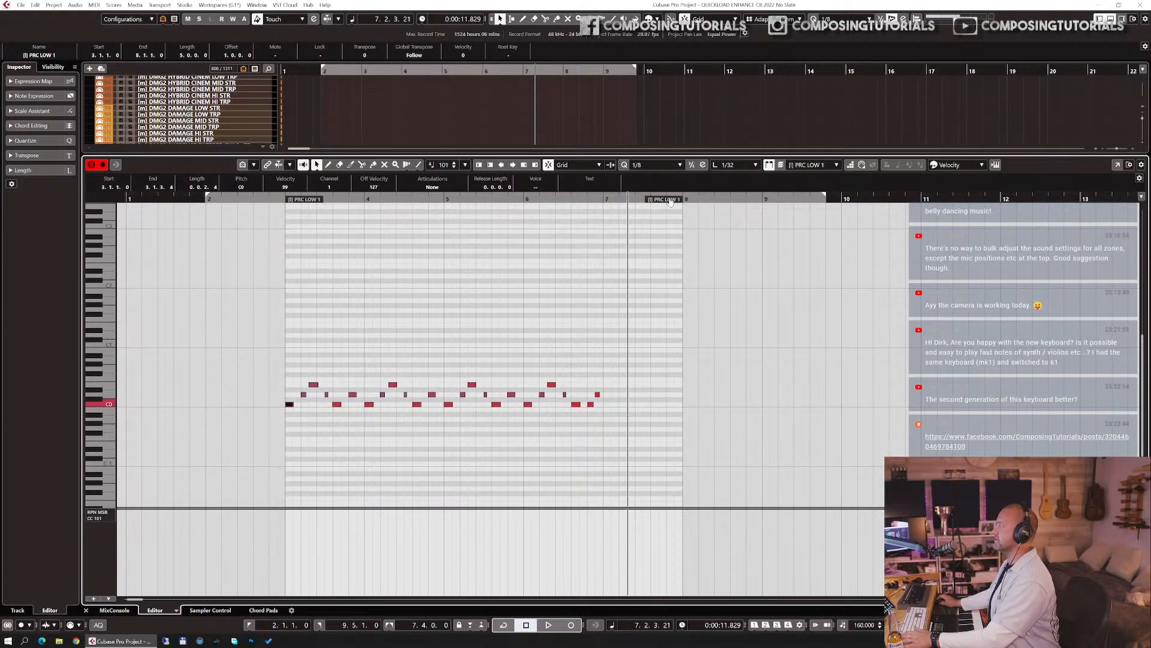
drag(671, 201, 590, 202)
key(Return)
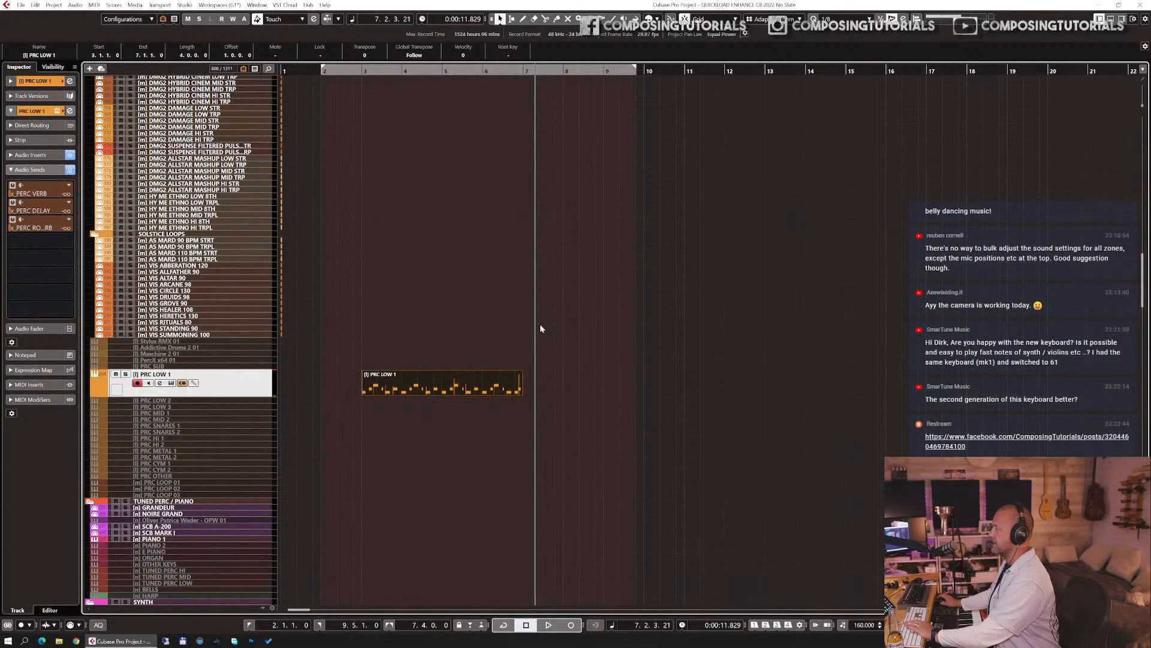
- Check the Low Ensembles articulations in the Kontakt instrument on PRC LOW 1 and close its window
key(e)
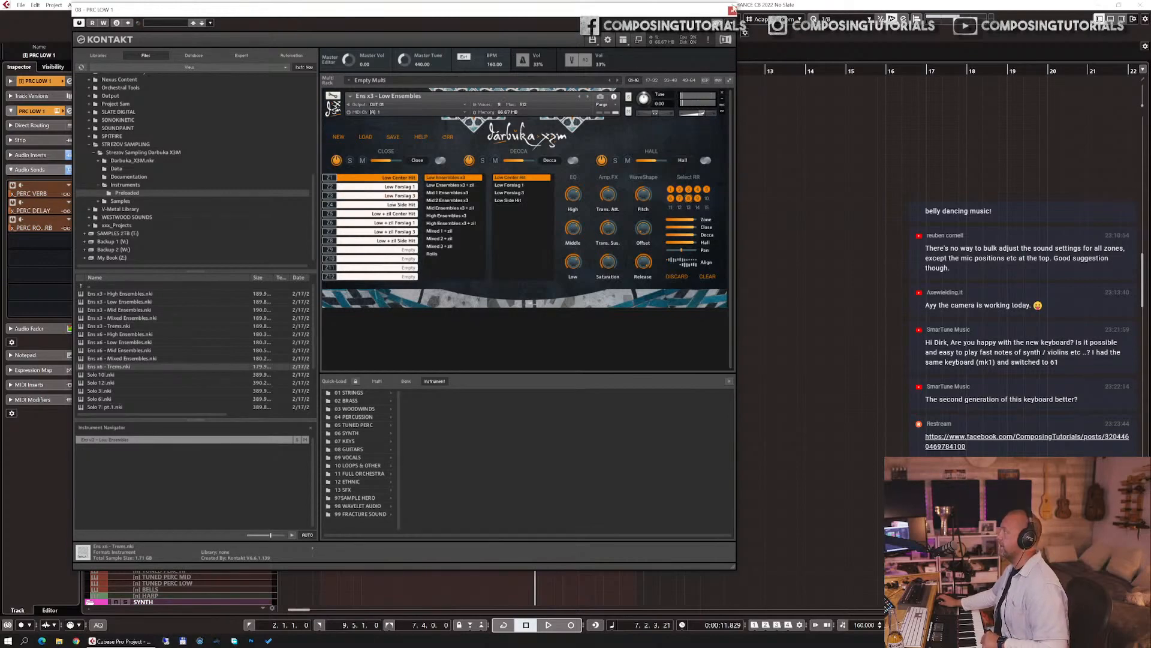
click(732, 10)
click(431, 367)
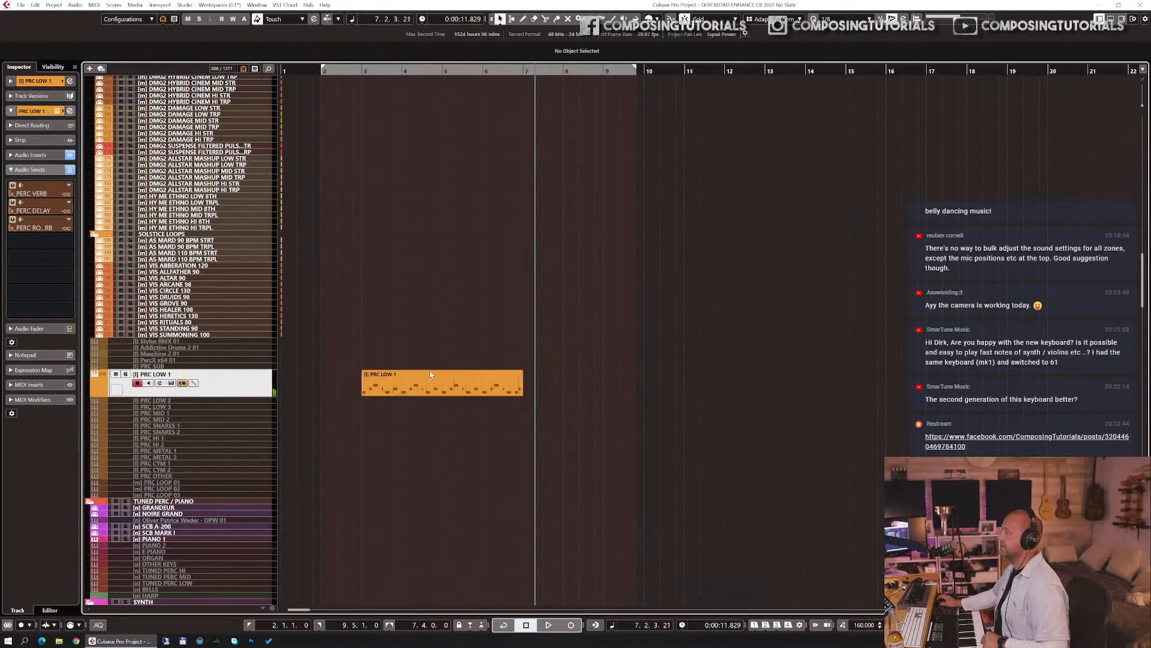
- Reopen the PRC LOW 1 part, draw two short G1 notes at 3.5.1 and 3.5.3, and show the velocity lane
double_click(423, 394)
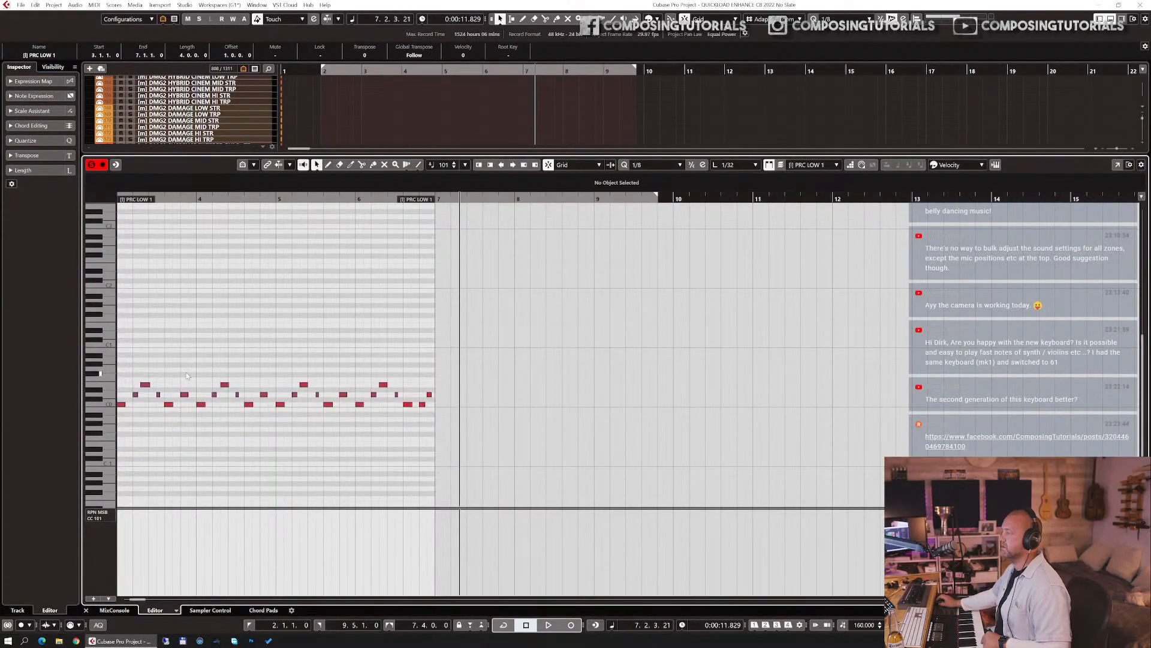
click(178, 199)
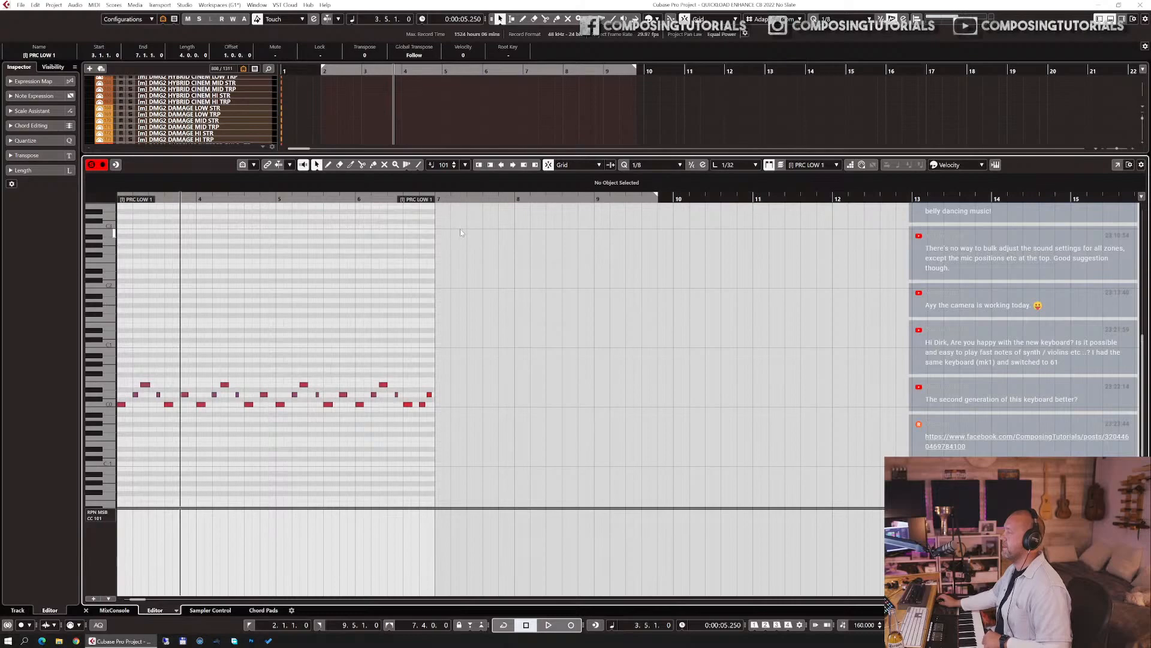
alt+click(183, 310)
alt+click(190, 310)
key(h)
key(h)
key(h)
key(h)
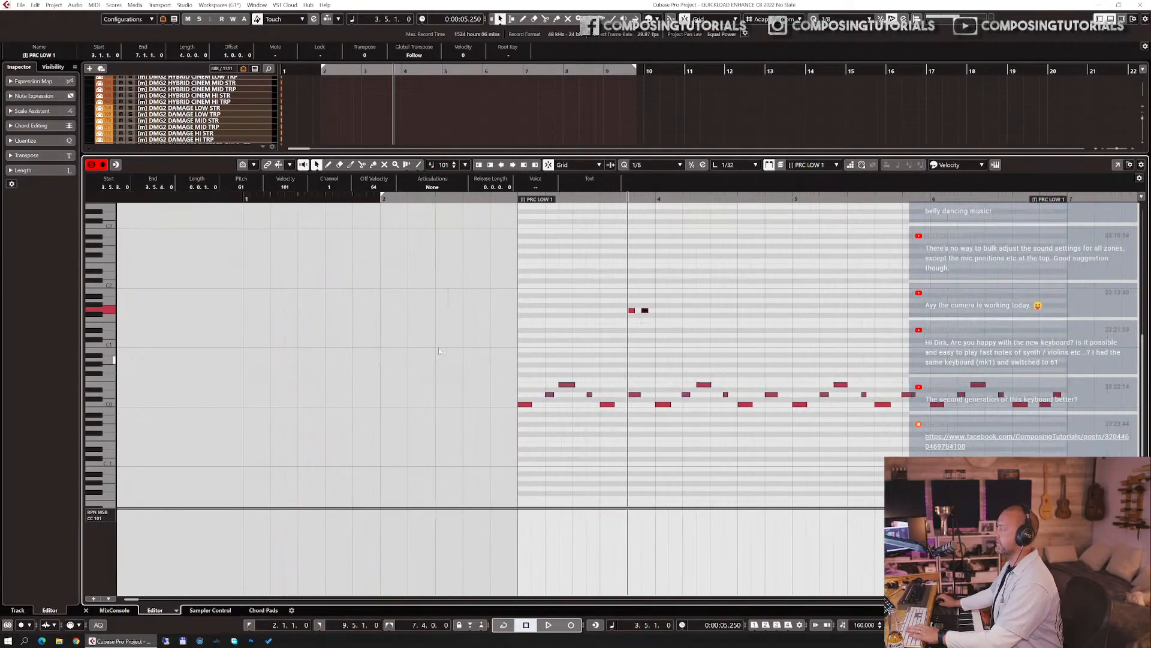
drag(621, 299, 650, 327)
key(ctrl+shift+a)
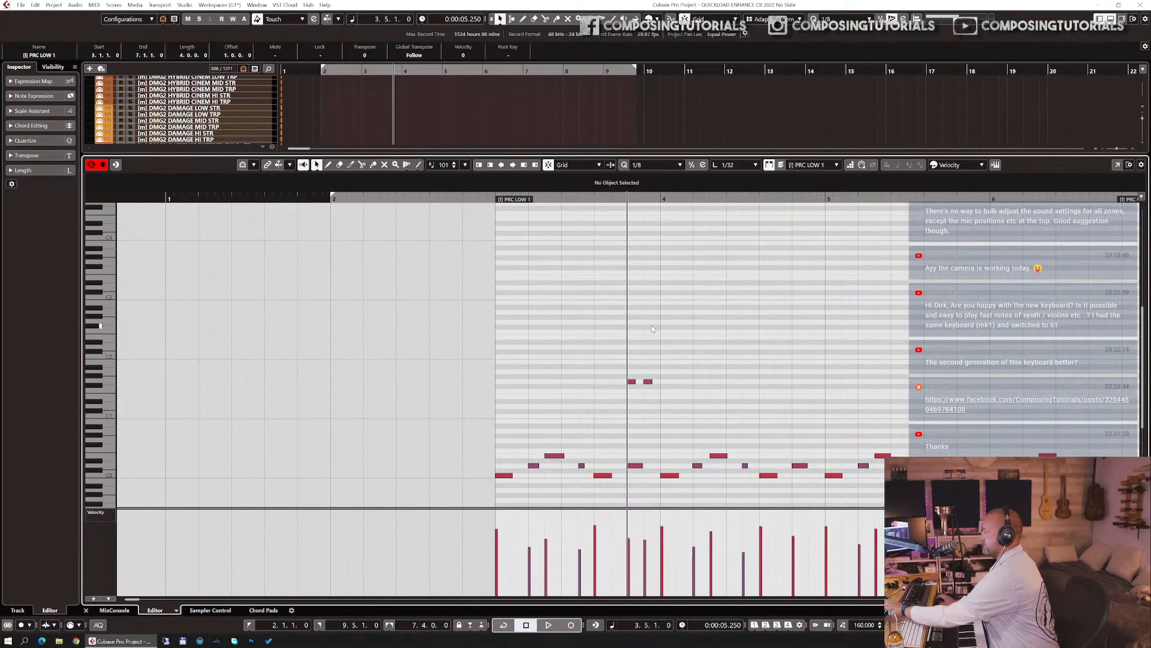
- Add a short G1 note with velocity 70 at 4.1.3 and audition the groove from bar 3
click(493, 199)
key(space)
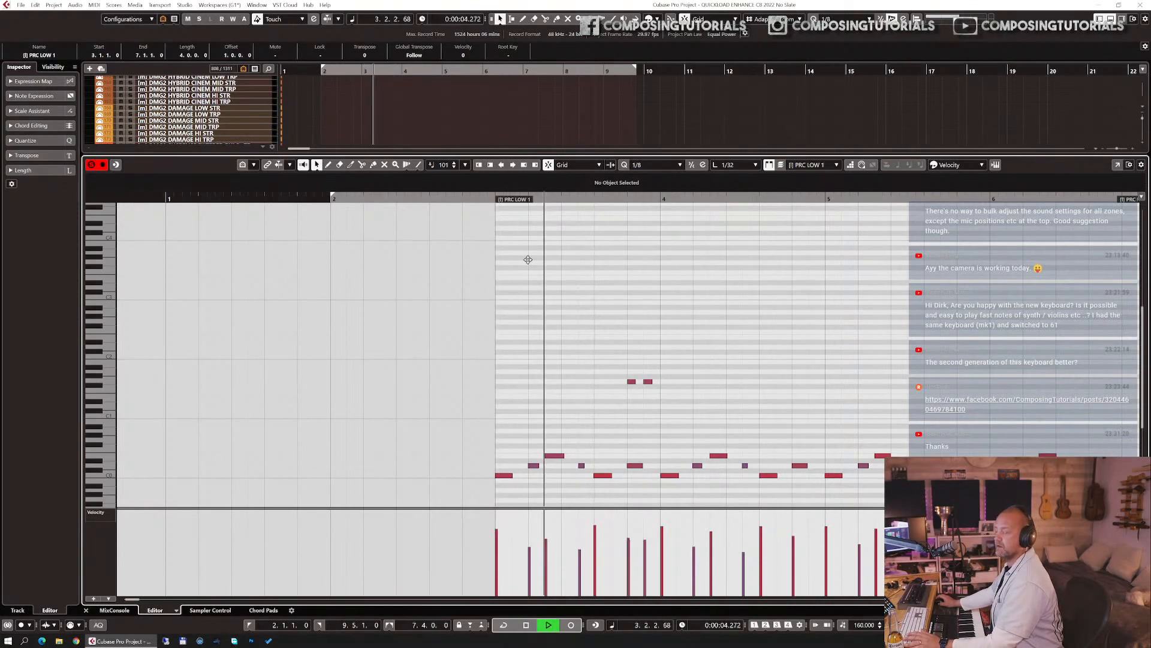
key(space)
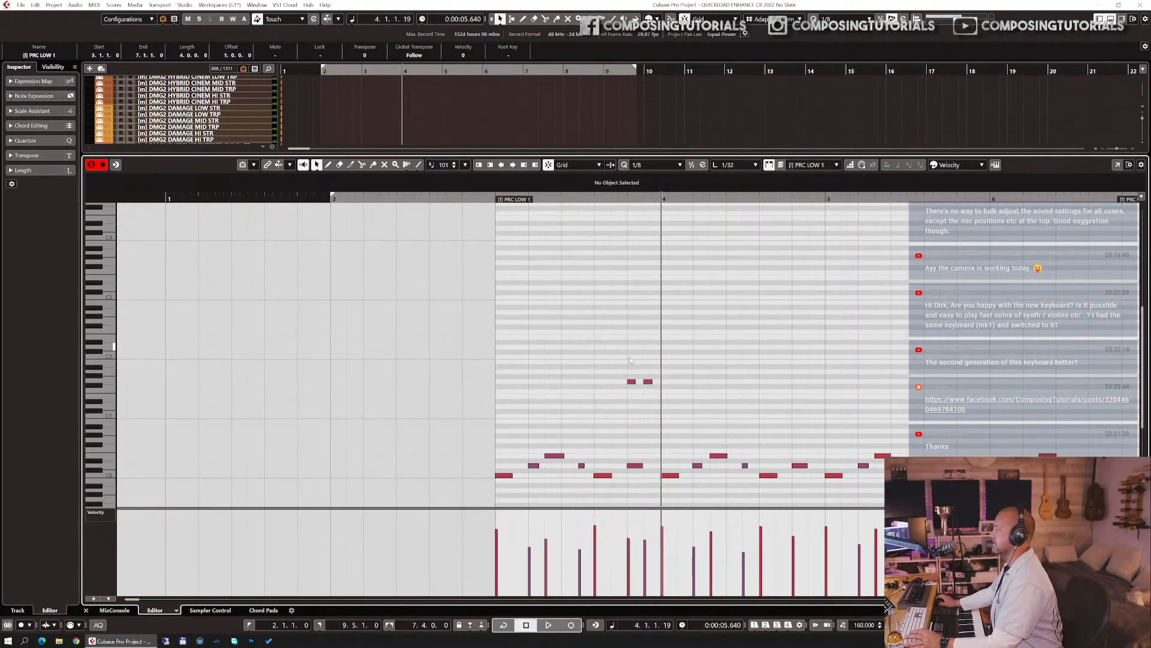
scroll(667, 395, right, 5)
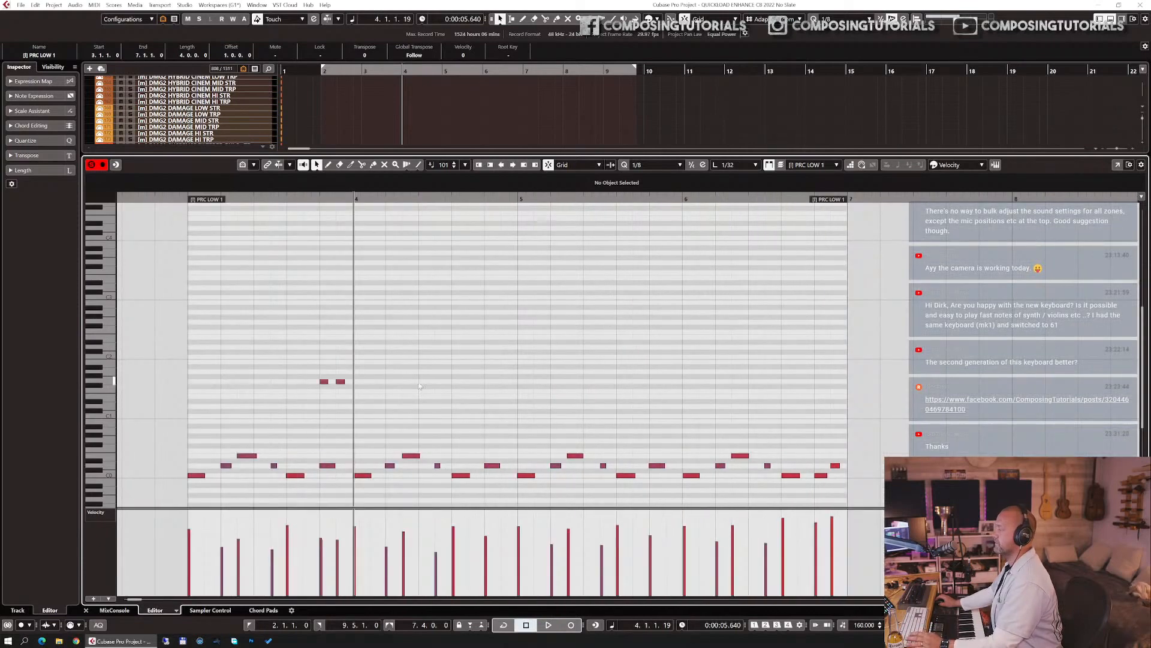
click(372, 381)
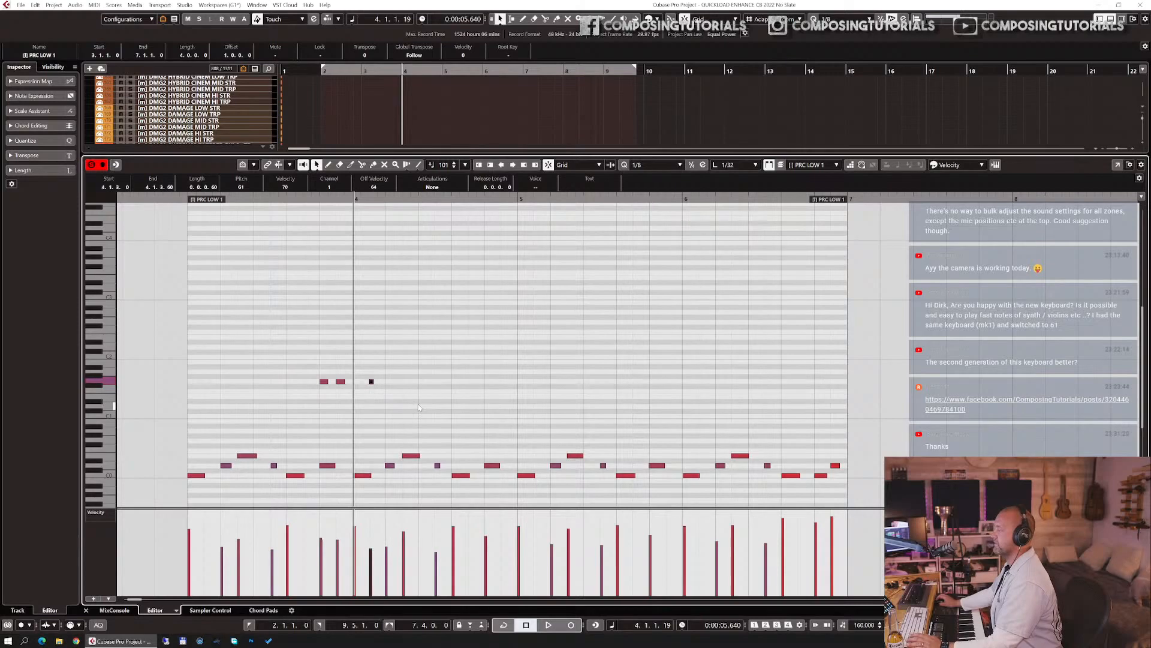
scroll(215, 252, up, 2)
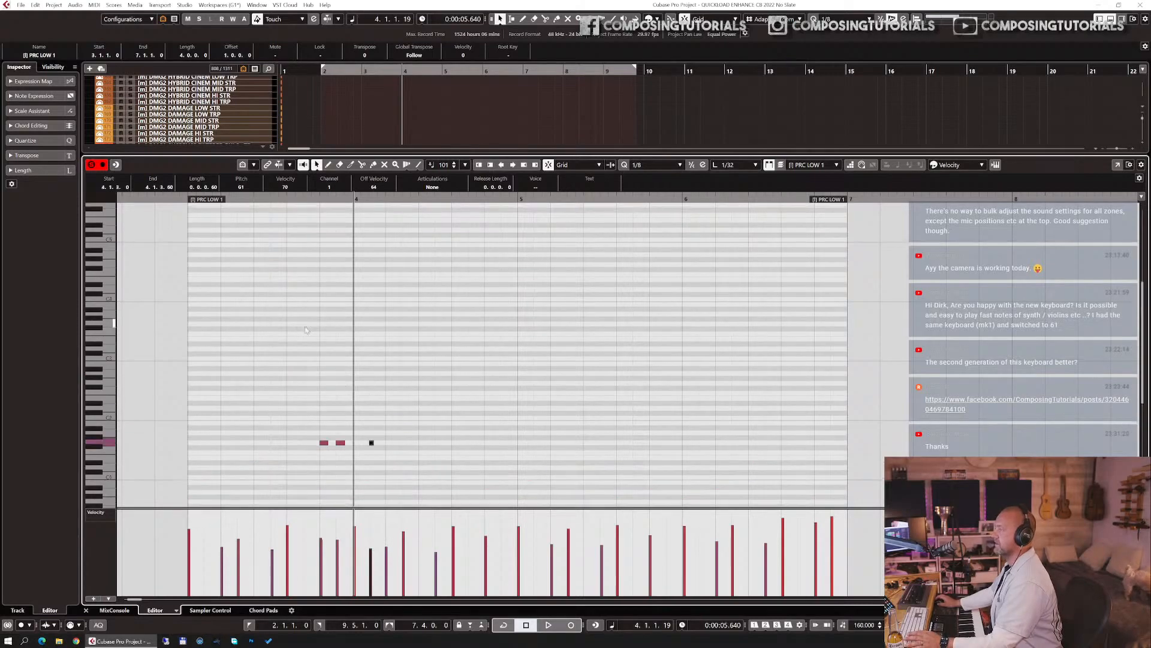
scroll(251, 279, down, 4)
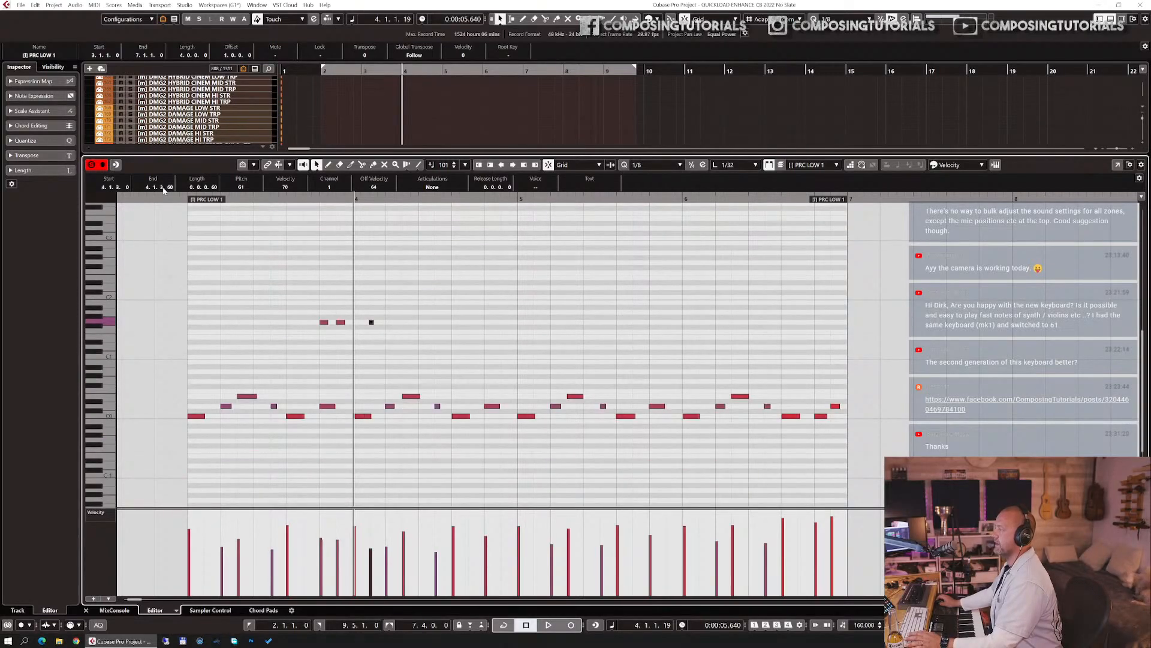
click(187, 206)
click(184, 200)
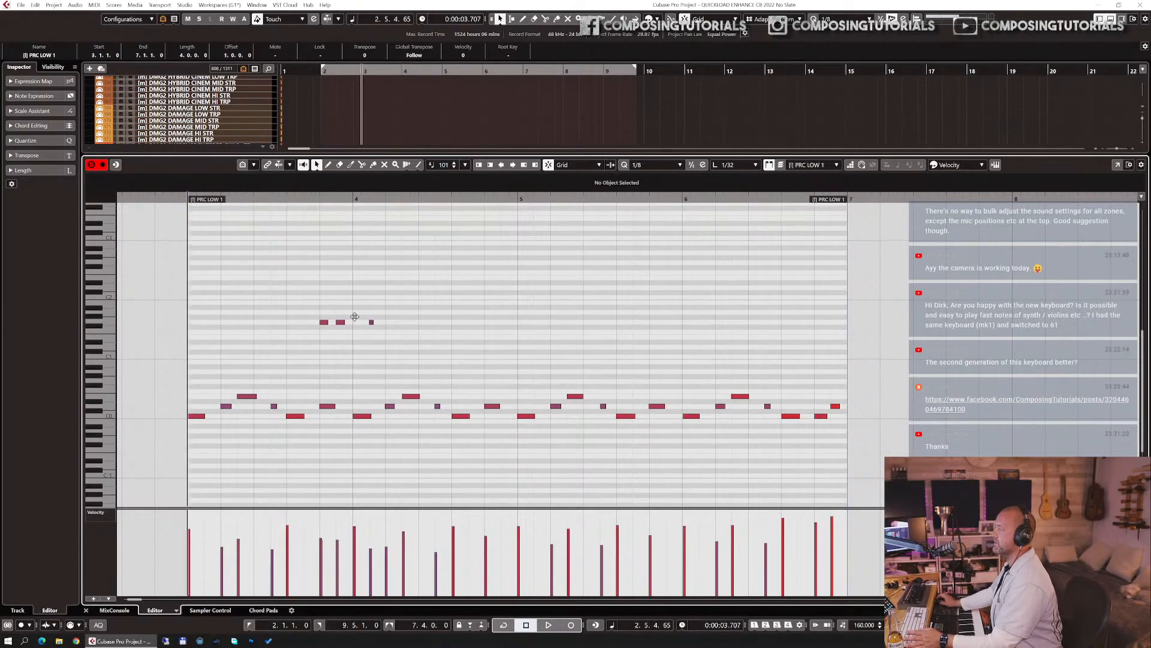
key(space)
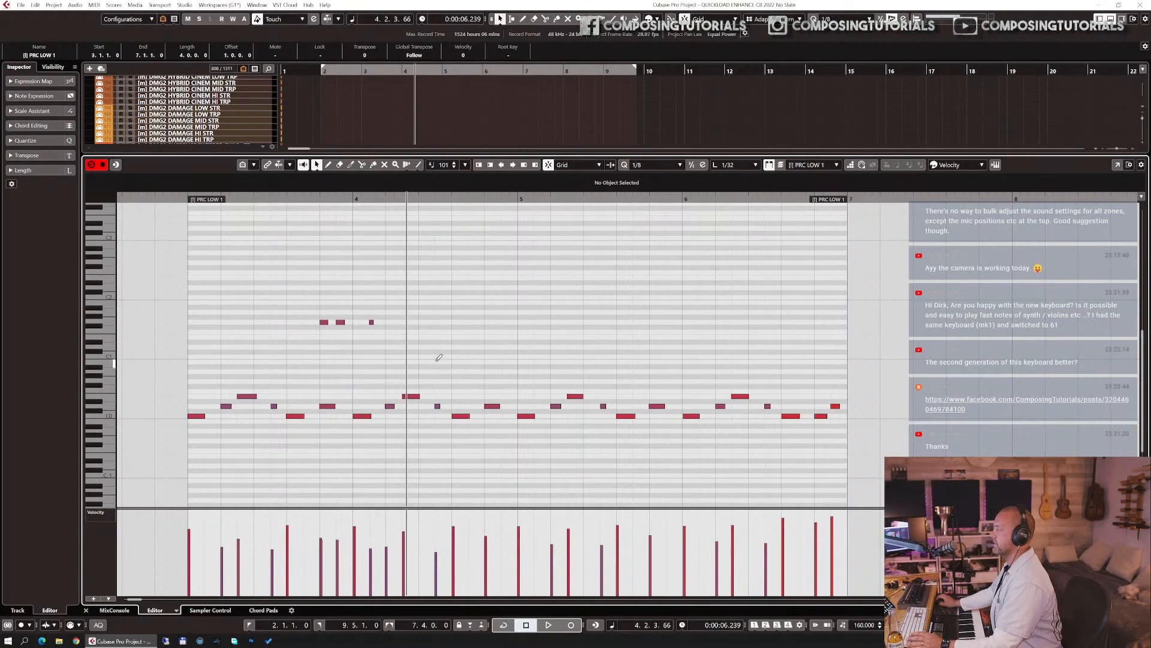
- Try a pair of short G1 notes at reduced velocity from 4.3.1, audition them, and delete both
click(423, 322)
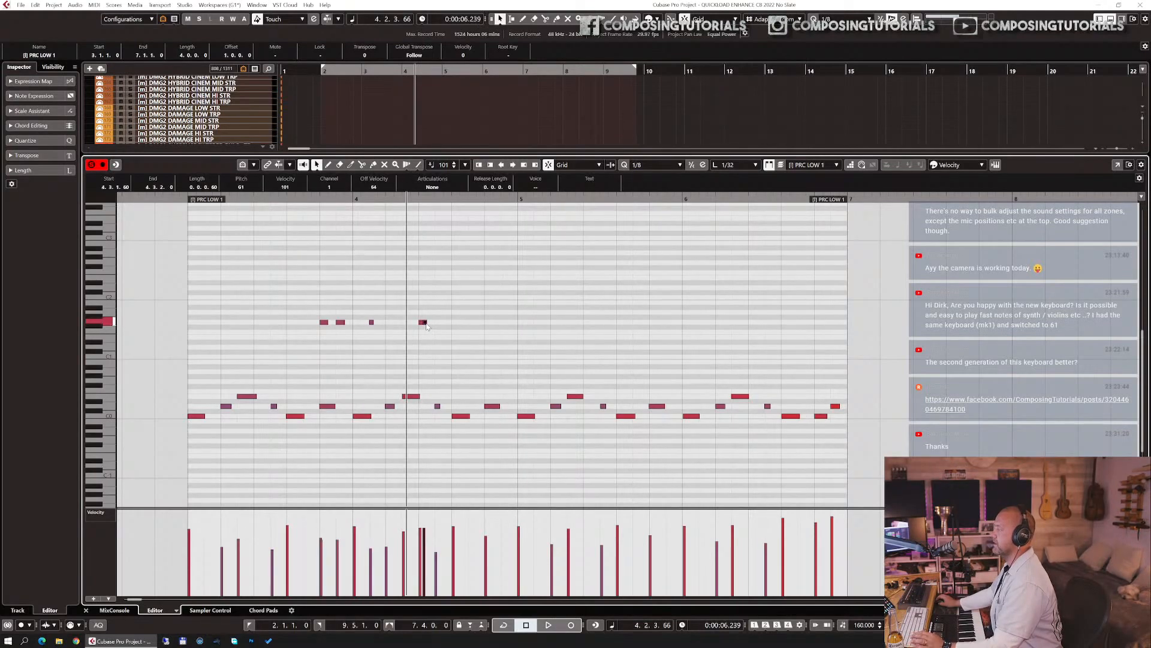
drag(426, 325, 431, 324)
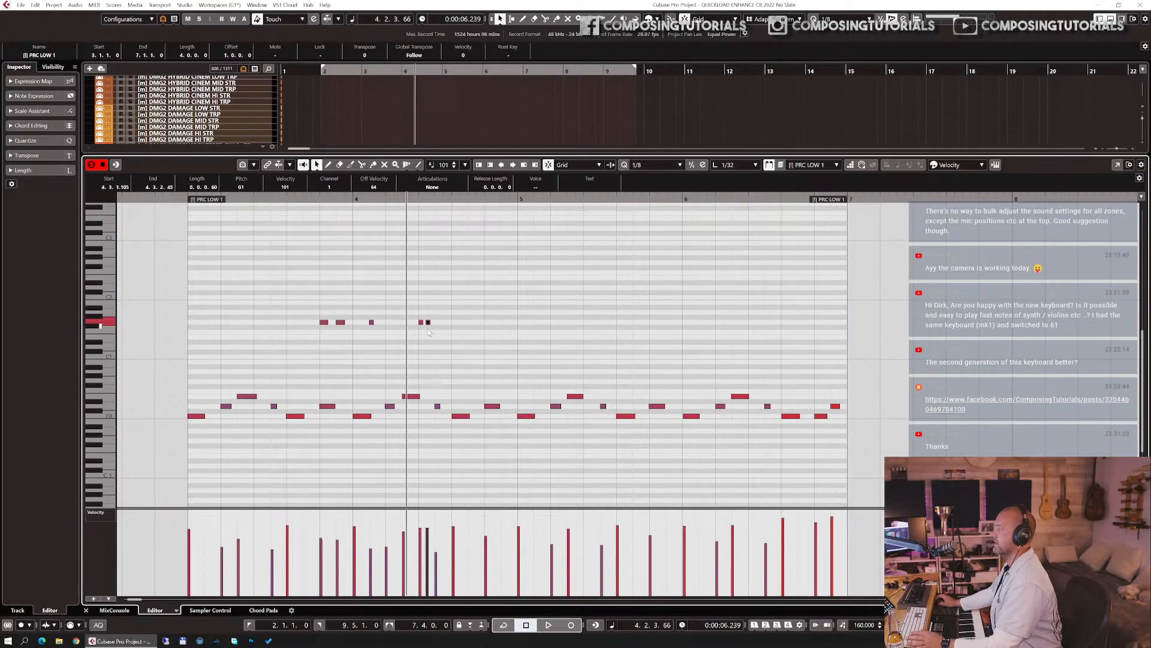
drag(439, 534, 430, 555)
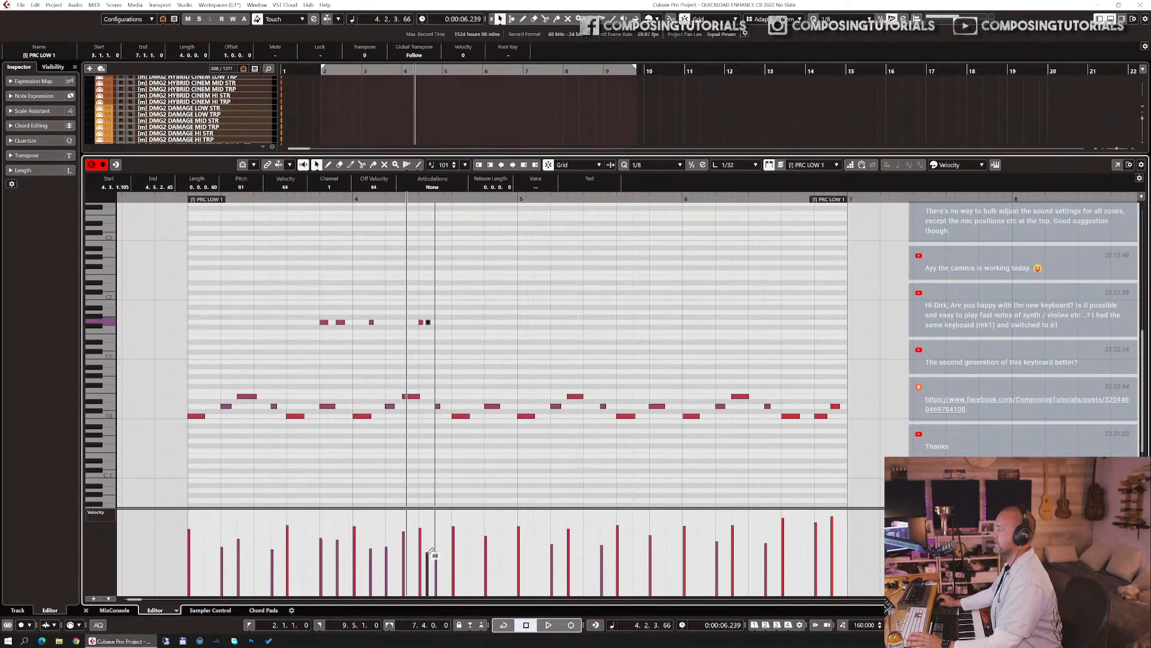
click(423, 548)
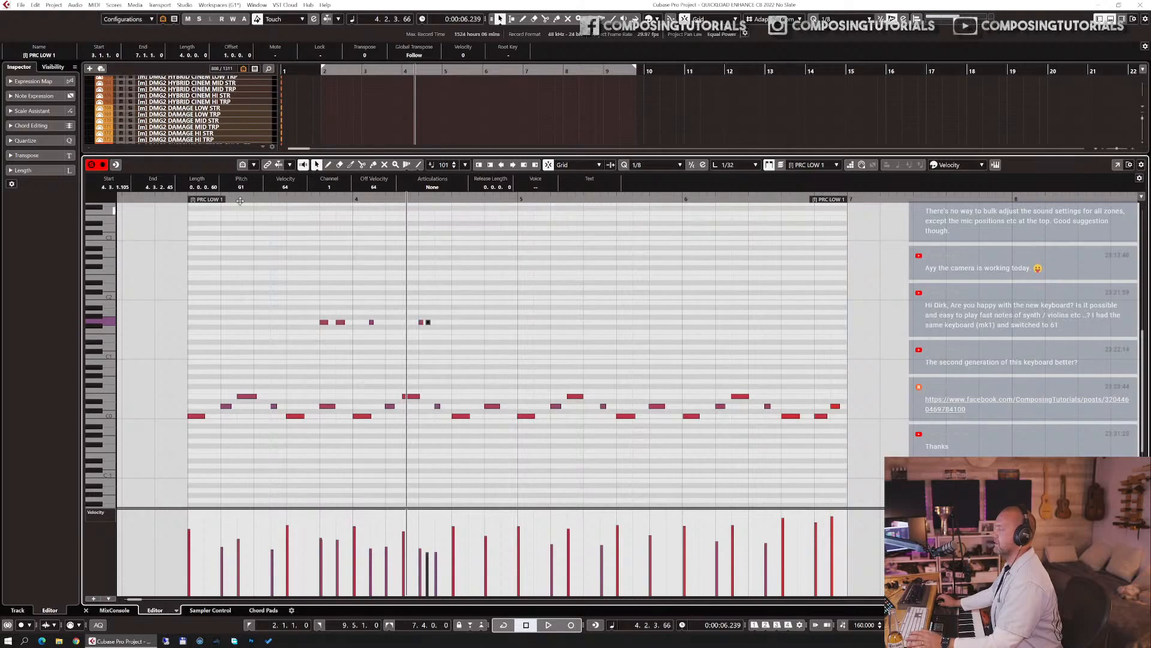
drag(188, 202, 195, 218)
key(space)
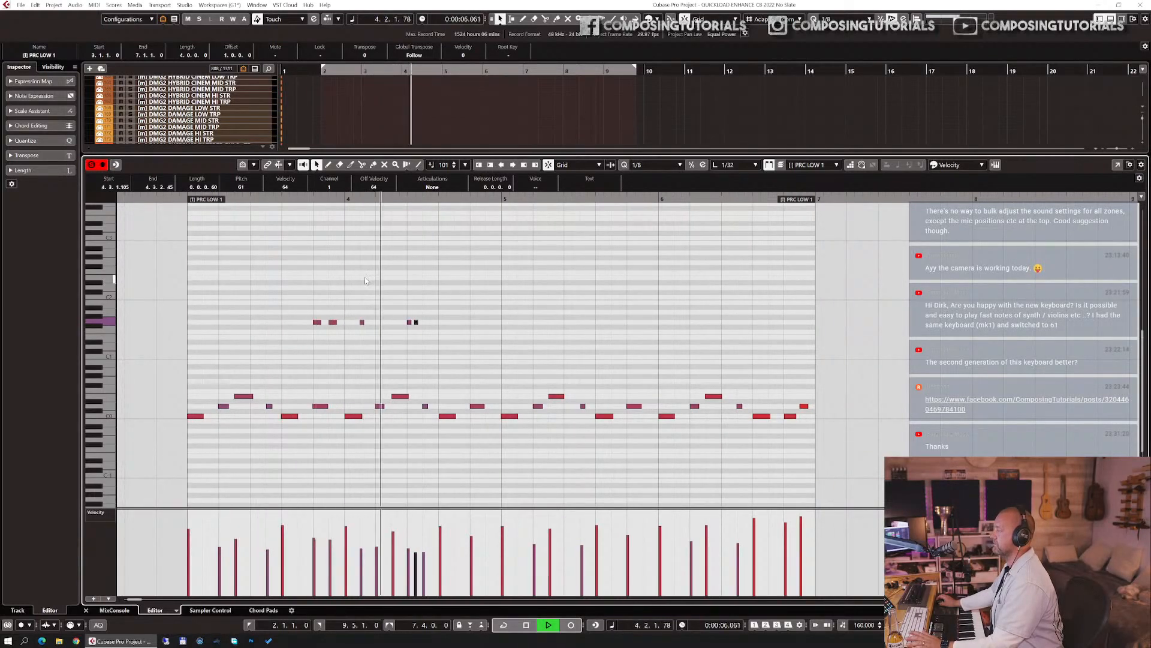
key(space)
drag(404, 314, 416, 331)
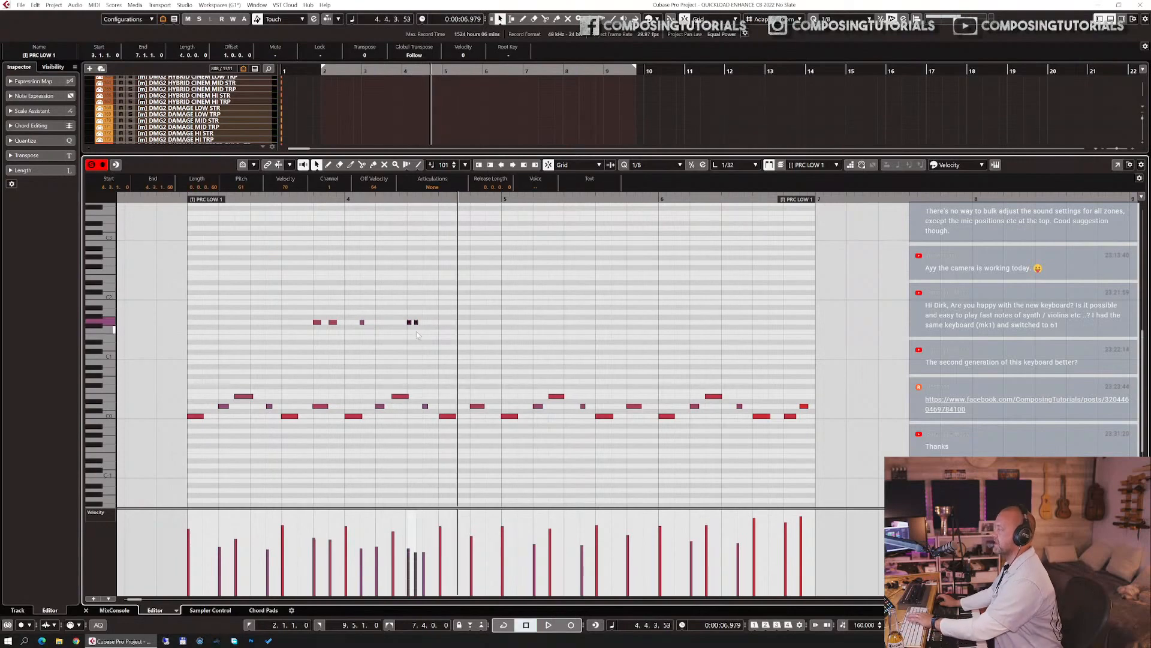
key(Delete)
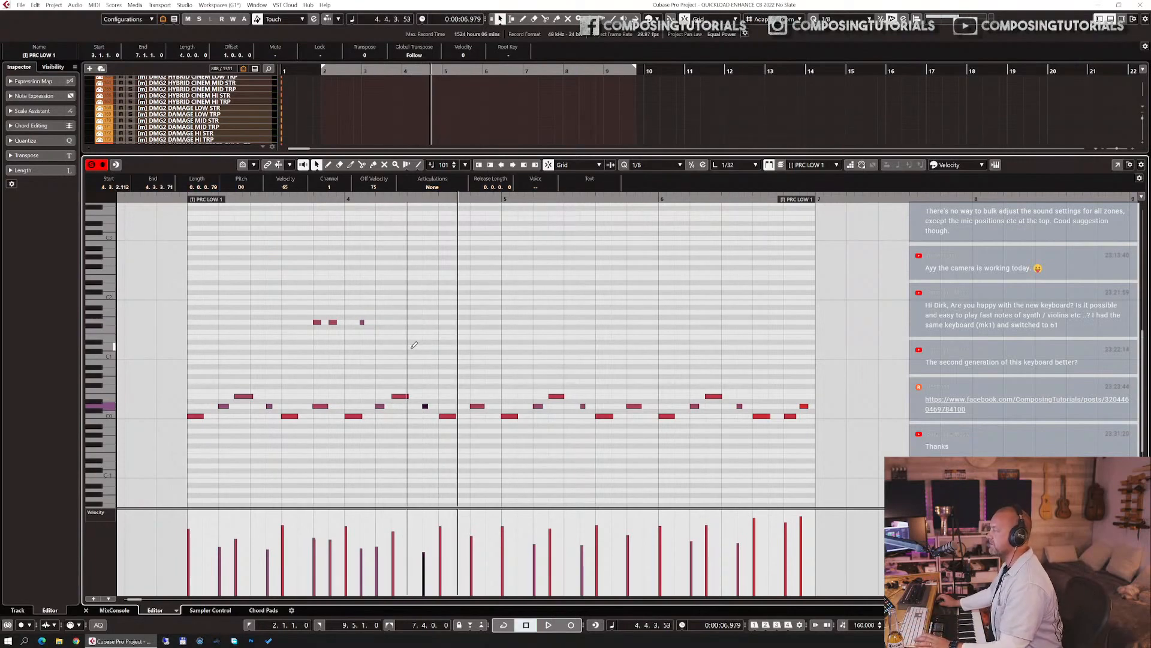
- Add a short B0 note with velocity 92 at 4.3.1 and play the groove from bar 3
alt+click(409, 347)
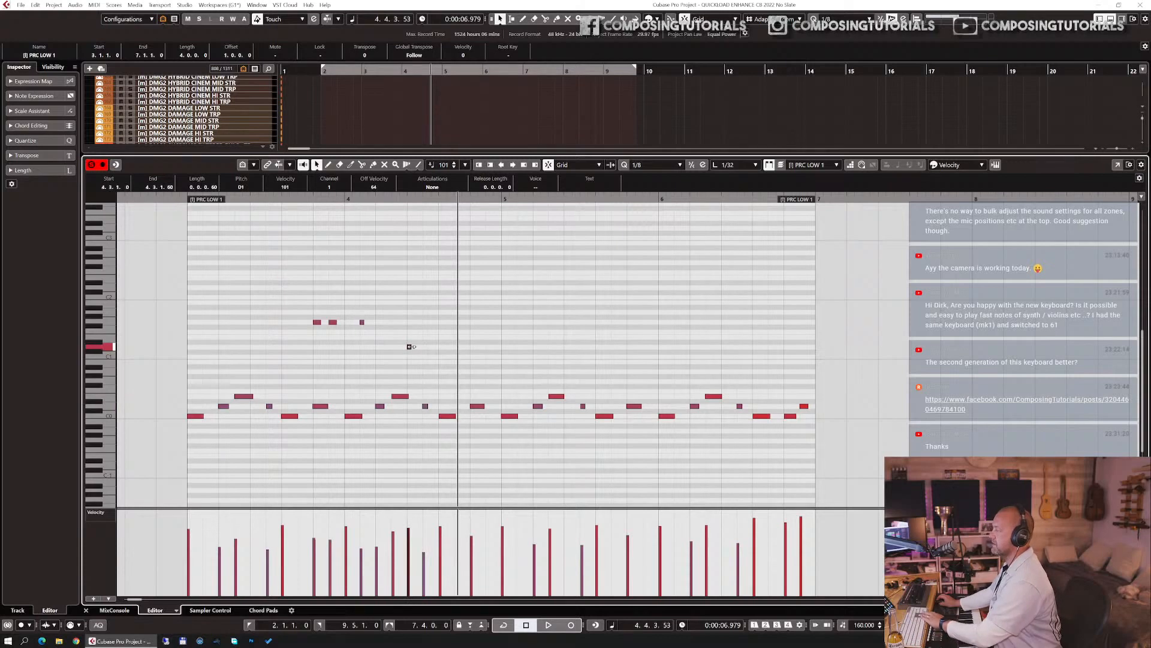
key(Down)
key(Down)
key(Down)
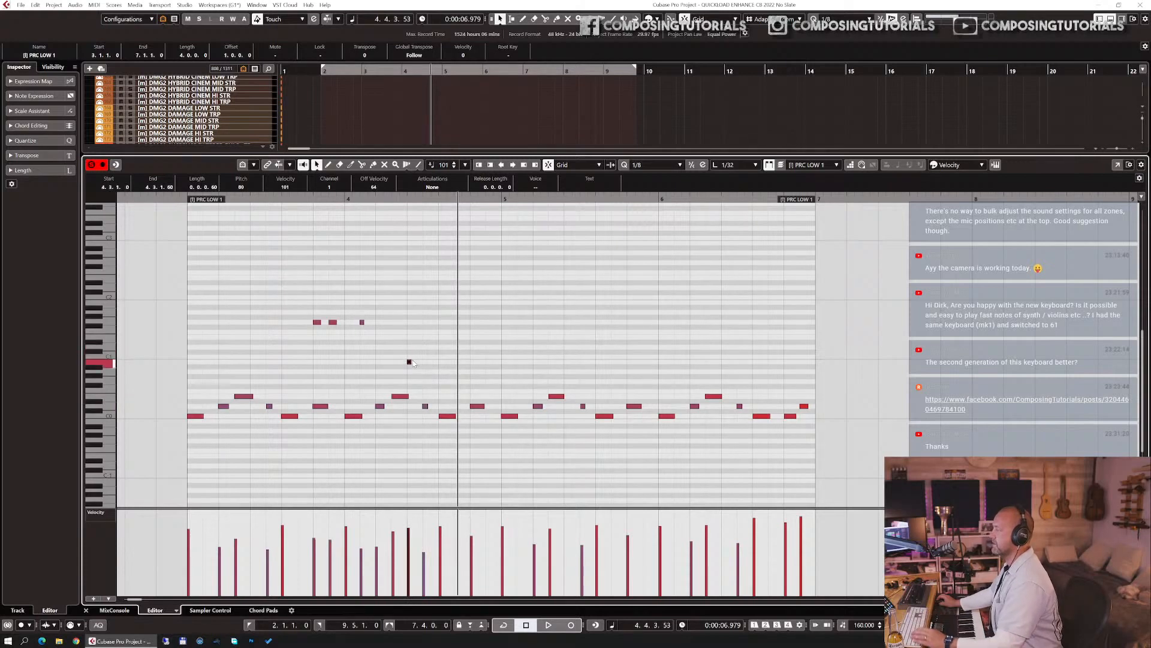
click(409, 533)
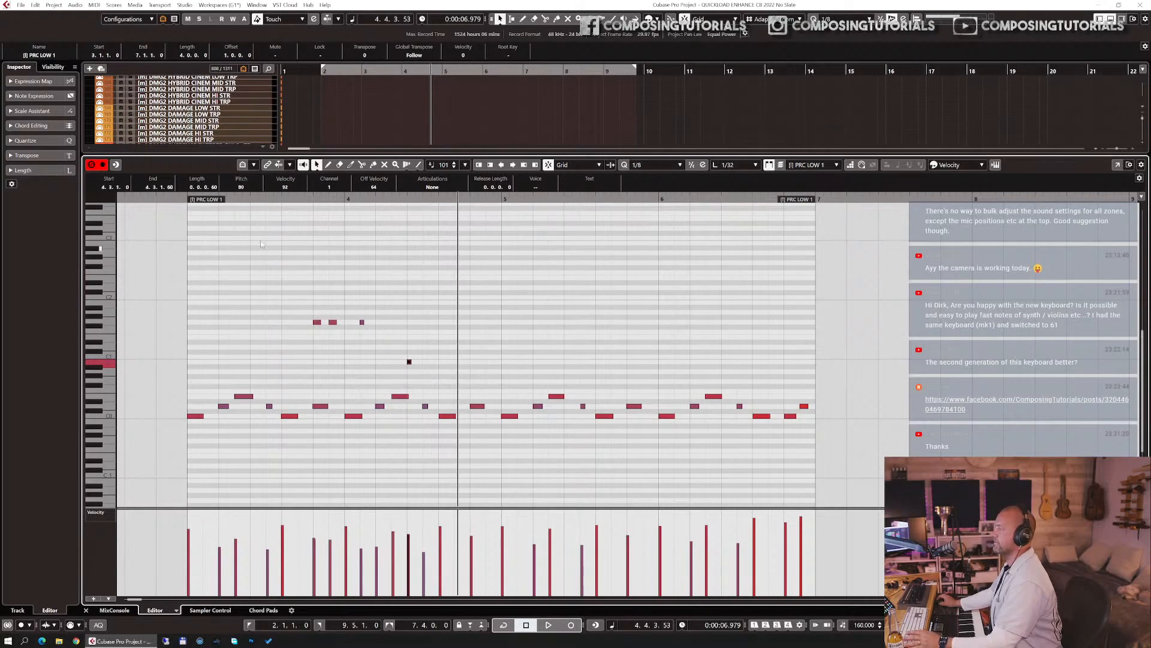
click(186, 198)
key(space)
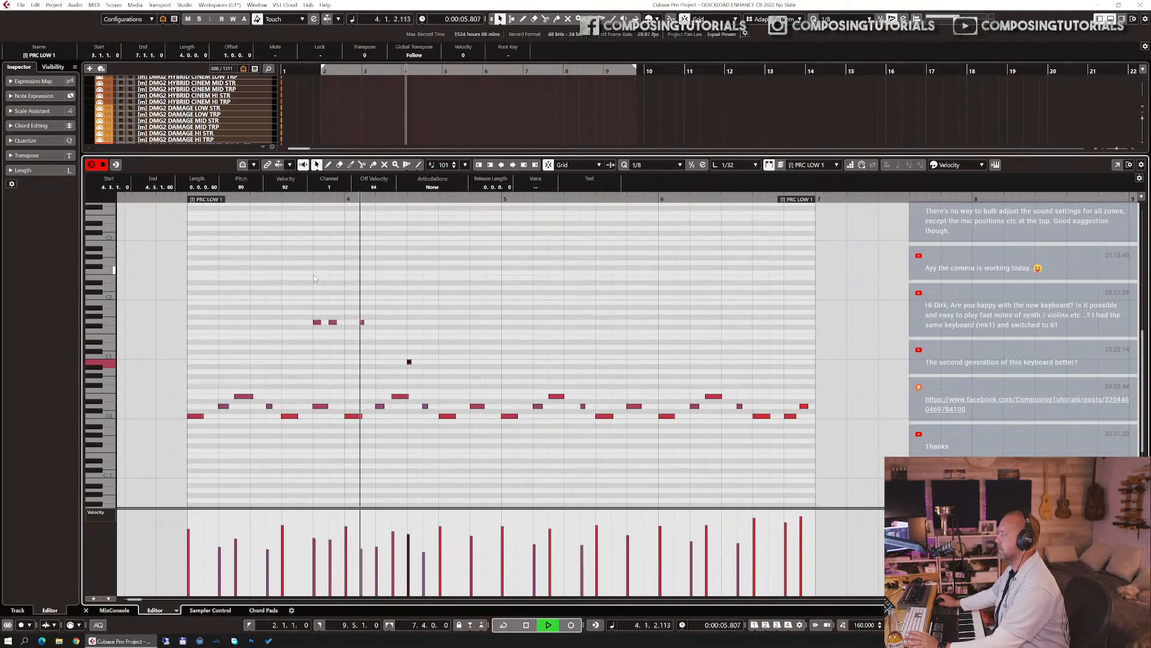
key(space)
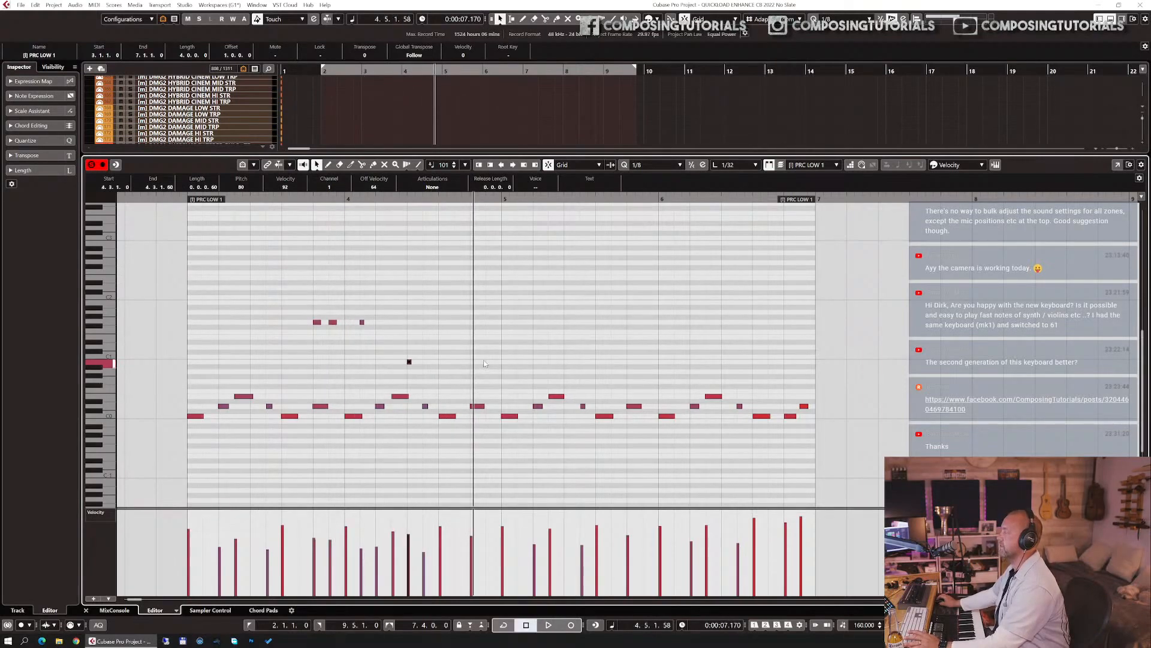
- Add short G1 notes at 4.5.1 and 4.5.3, the second with velocity 77, and audition the groove from bar 3
click(471, 322)
click(488, 322)
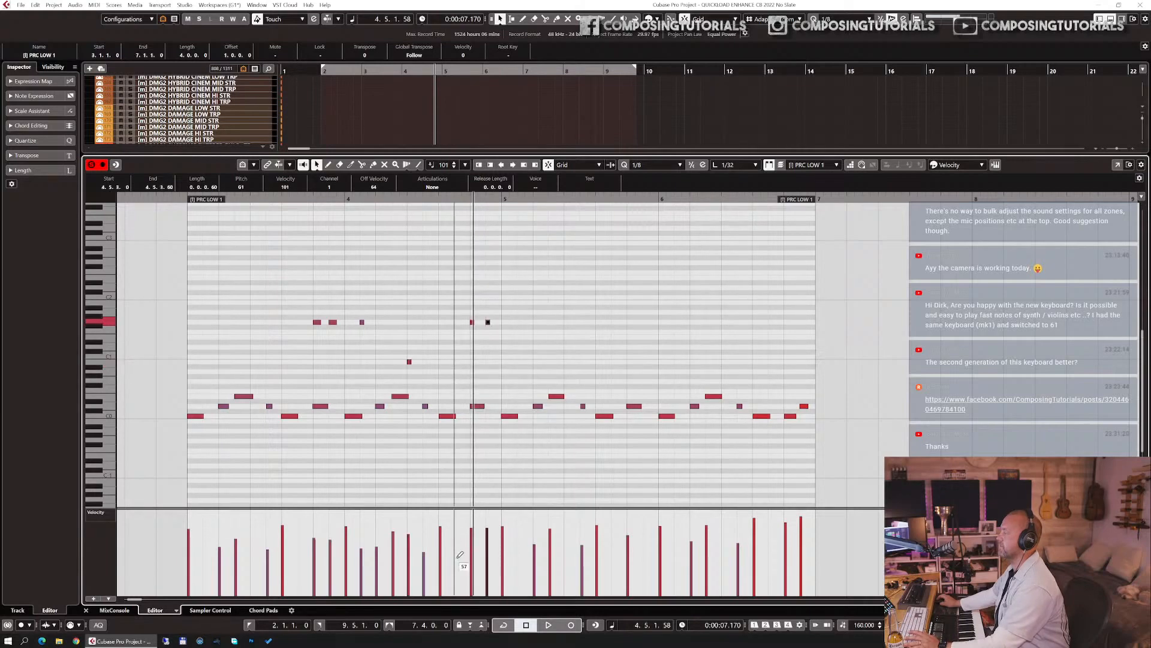
click(187, 197)
key(space)
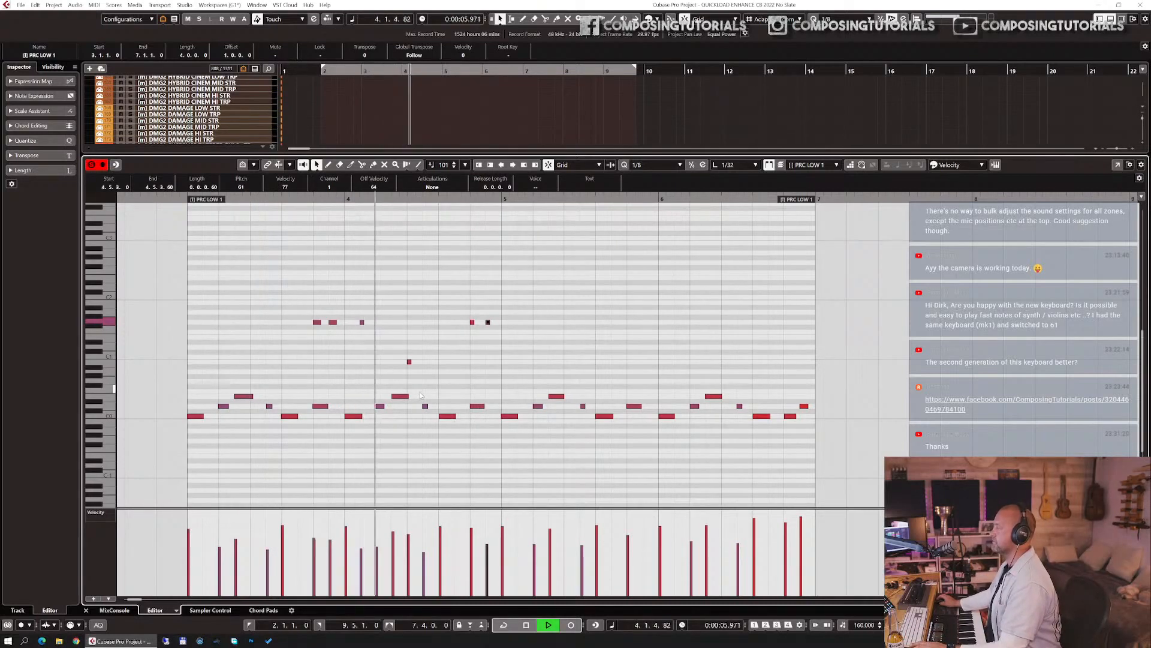
key(space)
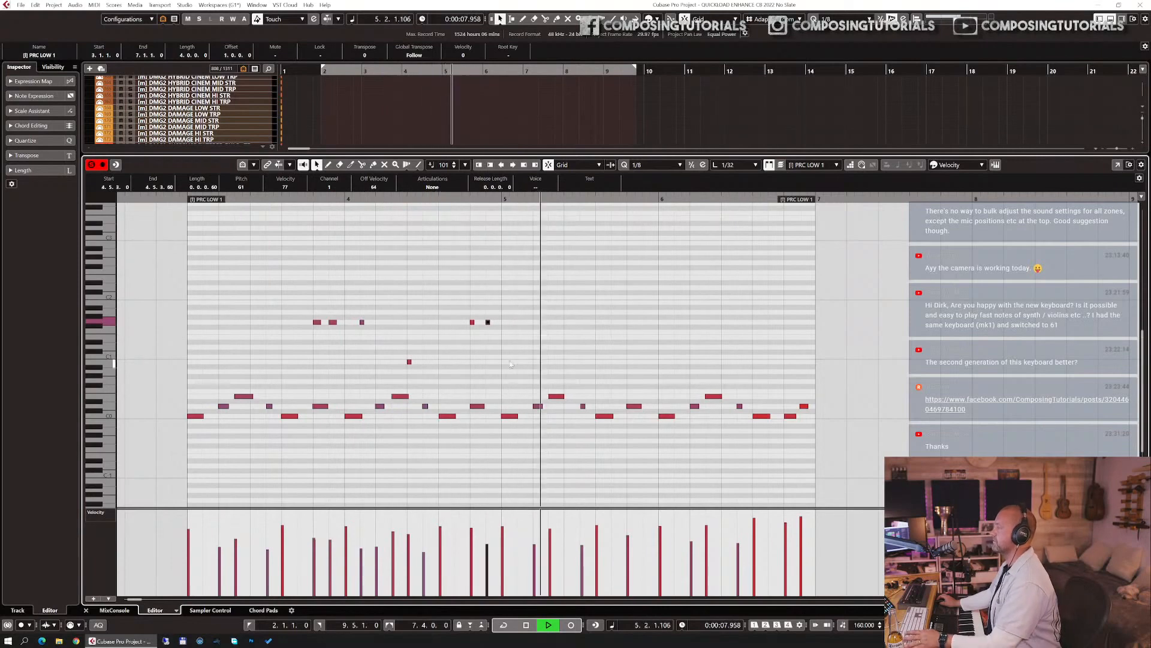
drag(505, 310, 308, 334)
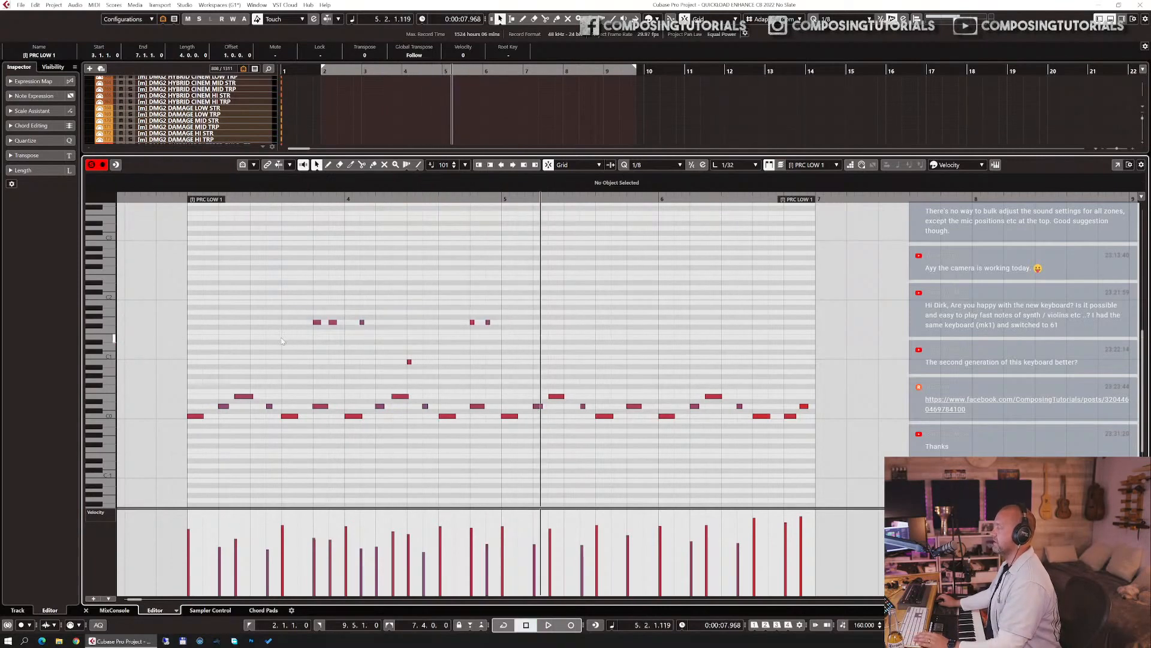
- Play the groove with its accent notes from bar 3 to near the end of bar 6
click(627, 198)
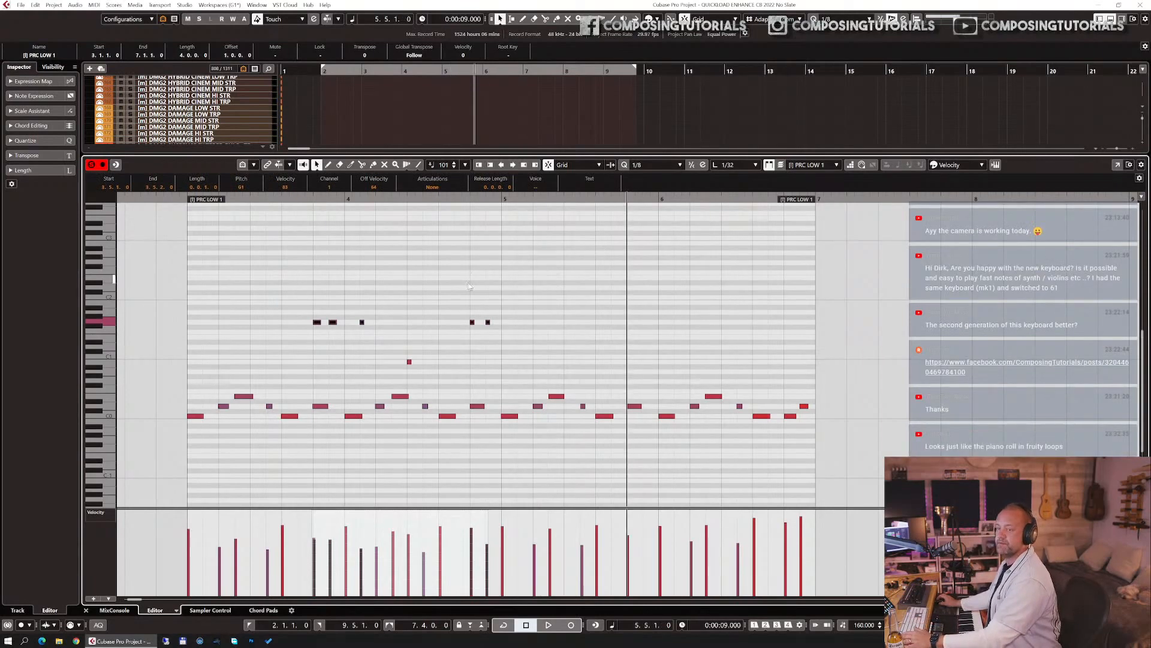
click(187, 199)
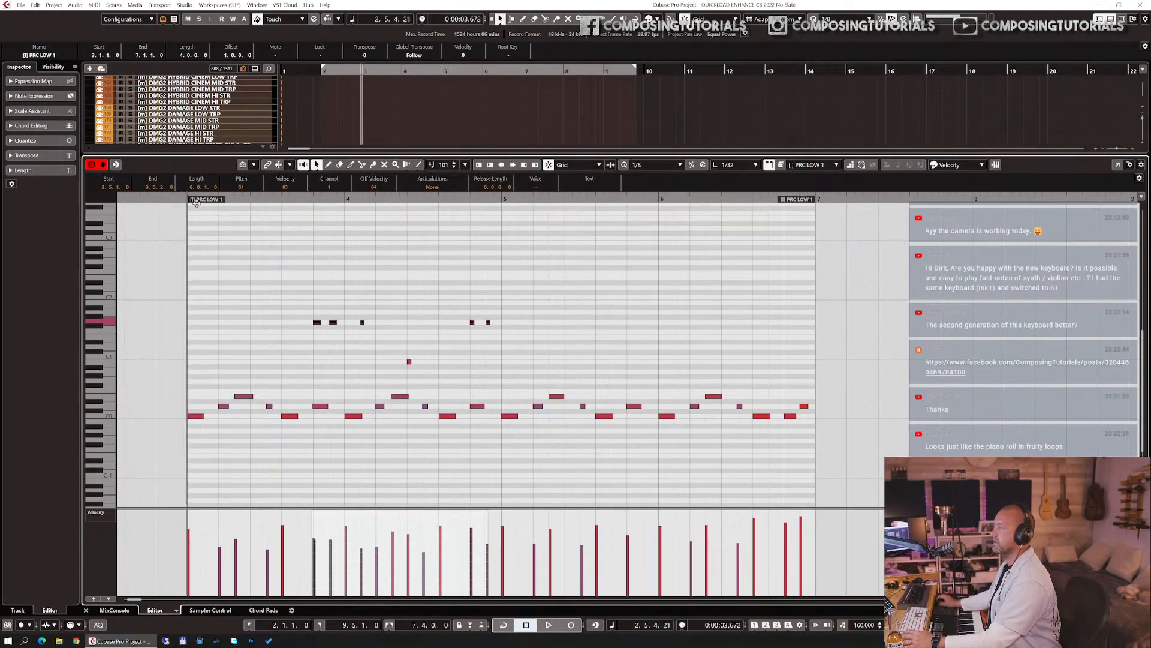
key(space)
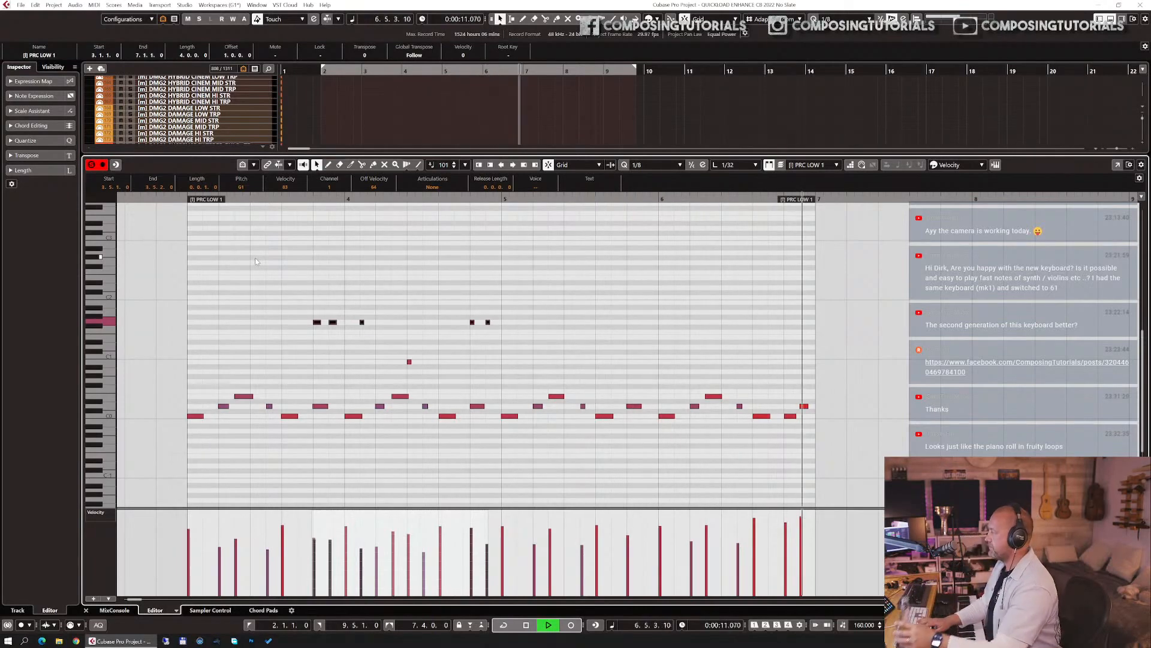
key(space)
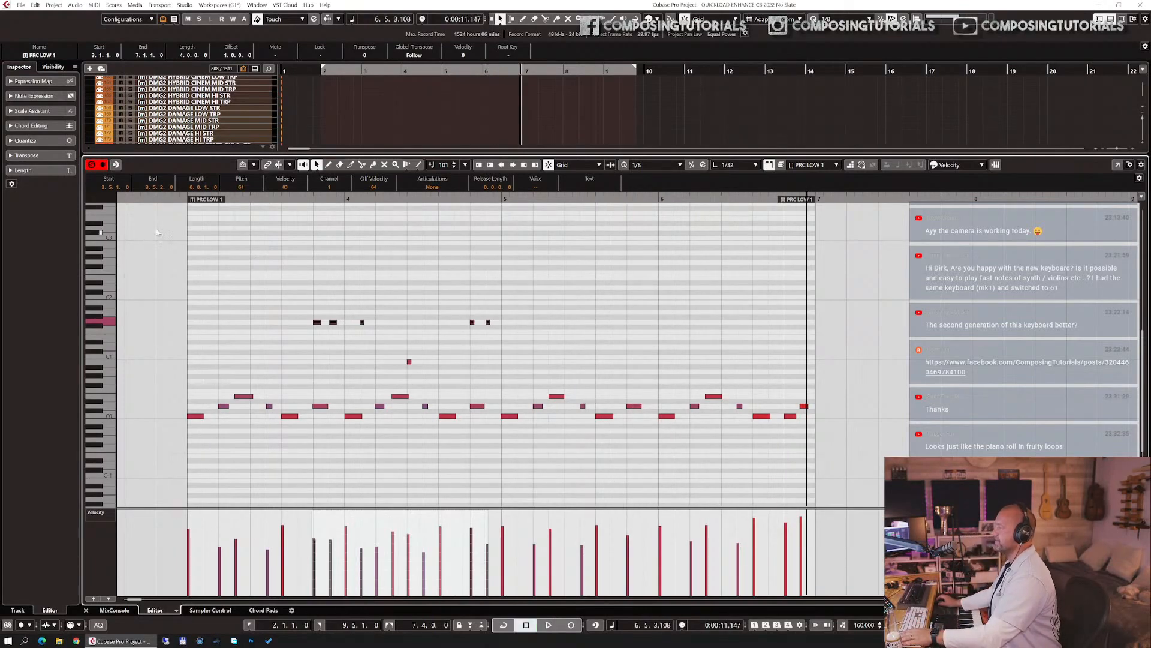
- Close the MIDI note editor, then select and enable the PRC MID 1 track in the project
key(ctrl+e)
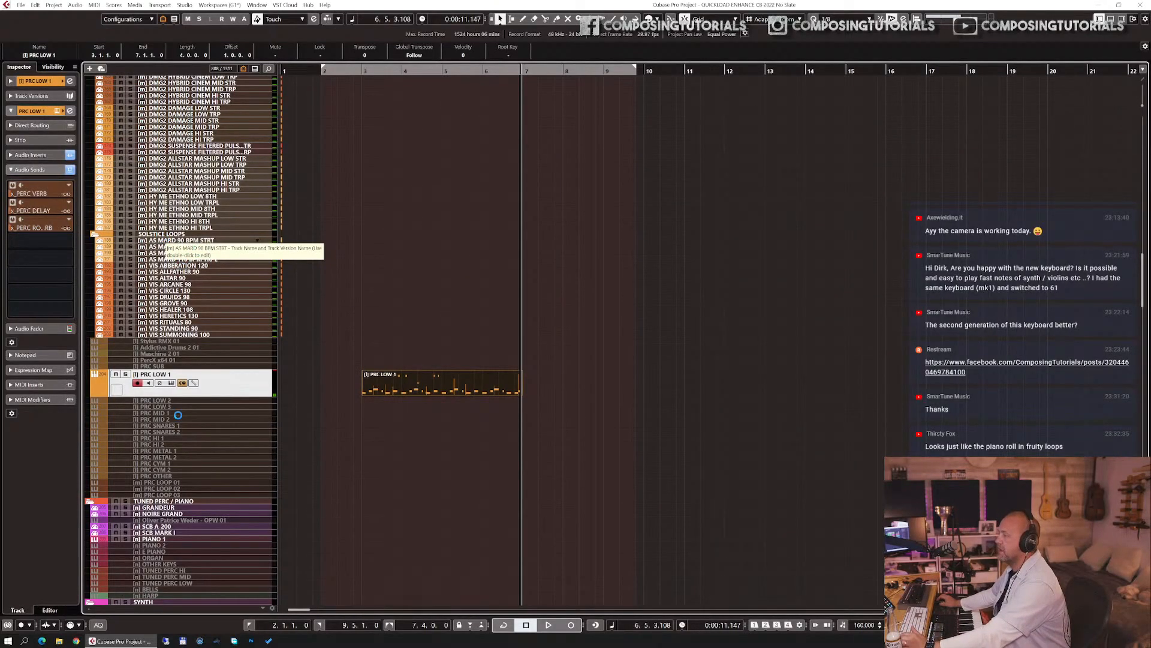
click(177, 414)
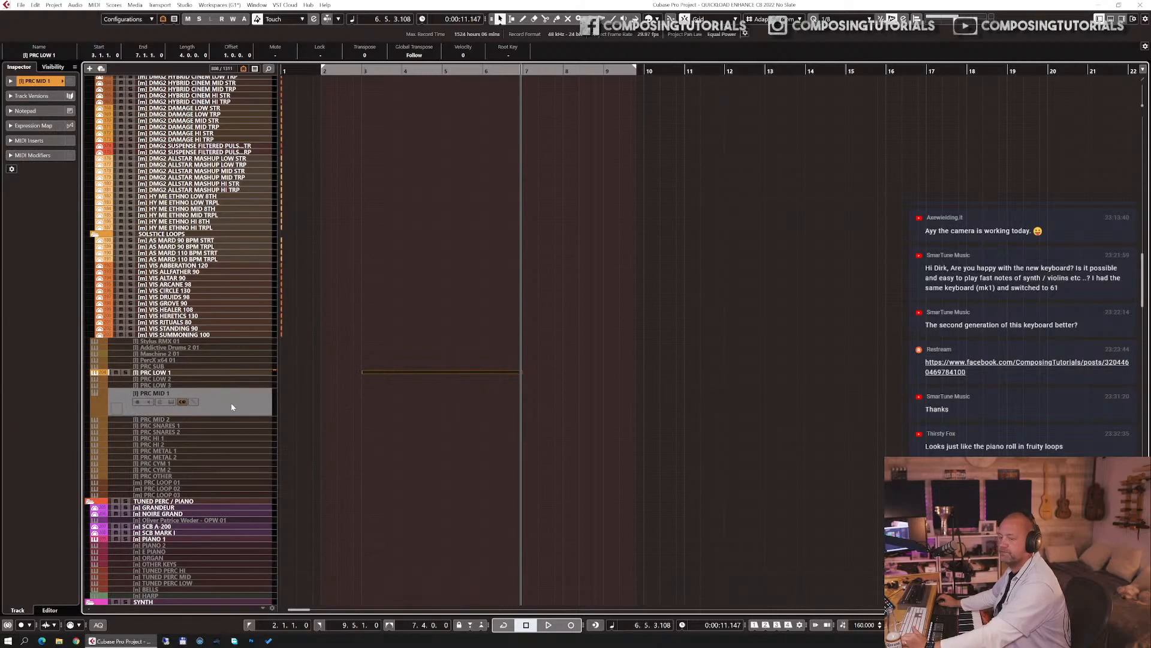
click(232, 407)
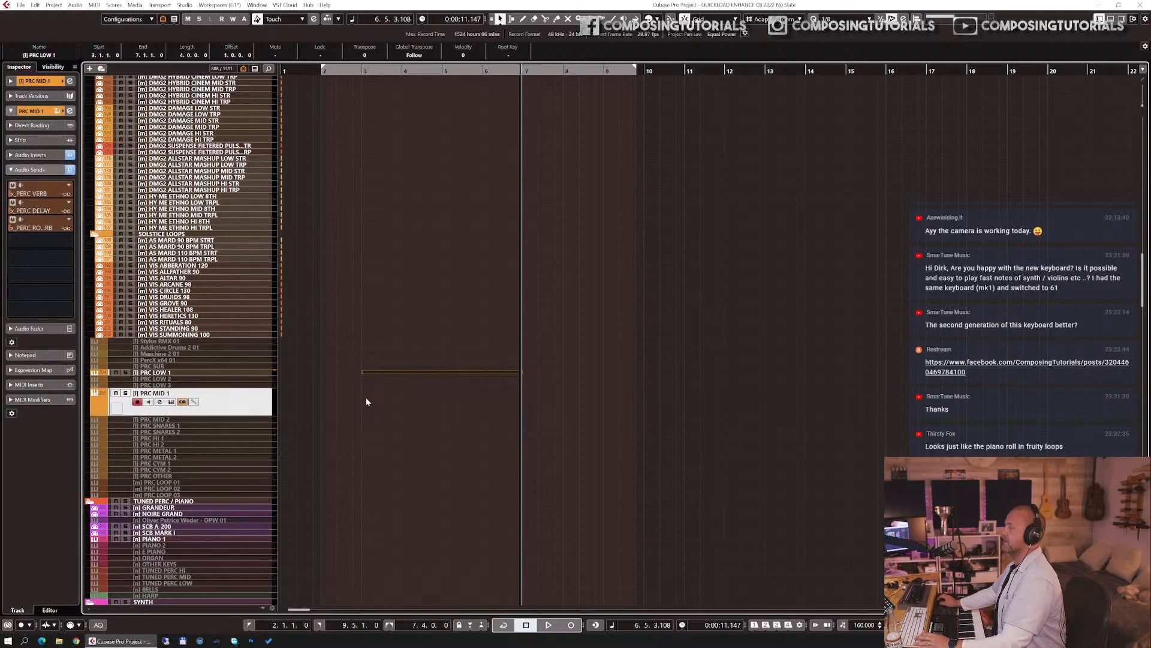
- Load the Strezov Sampling Darbuka X3M preset Ens x3 - Mid Ensembles into Kontakt on the PRC MID 1 track
key(e)
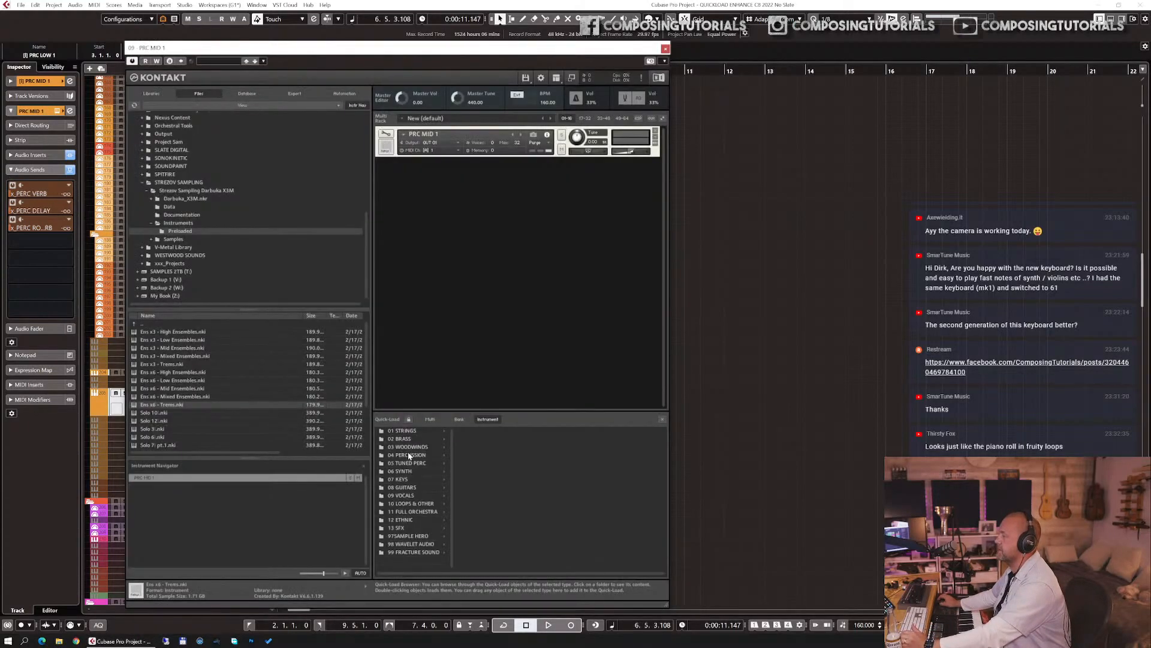
click(422, 456)
scroll(486, 522, down, 3)
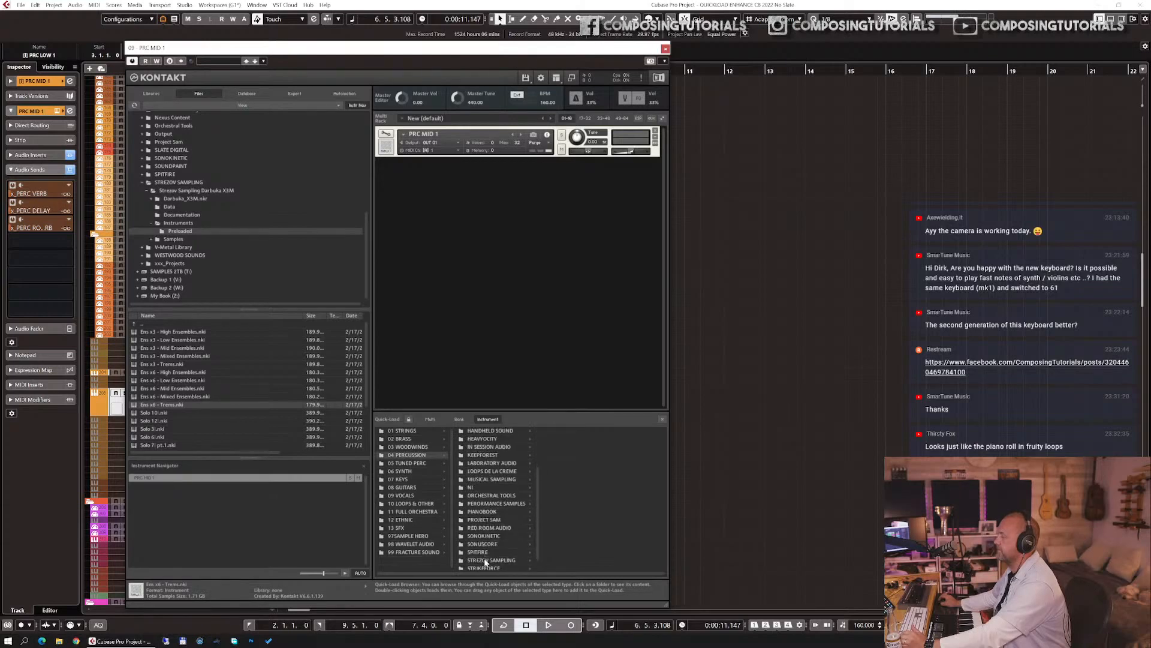
click(485, 560)
click(571, 439)
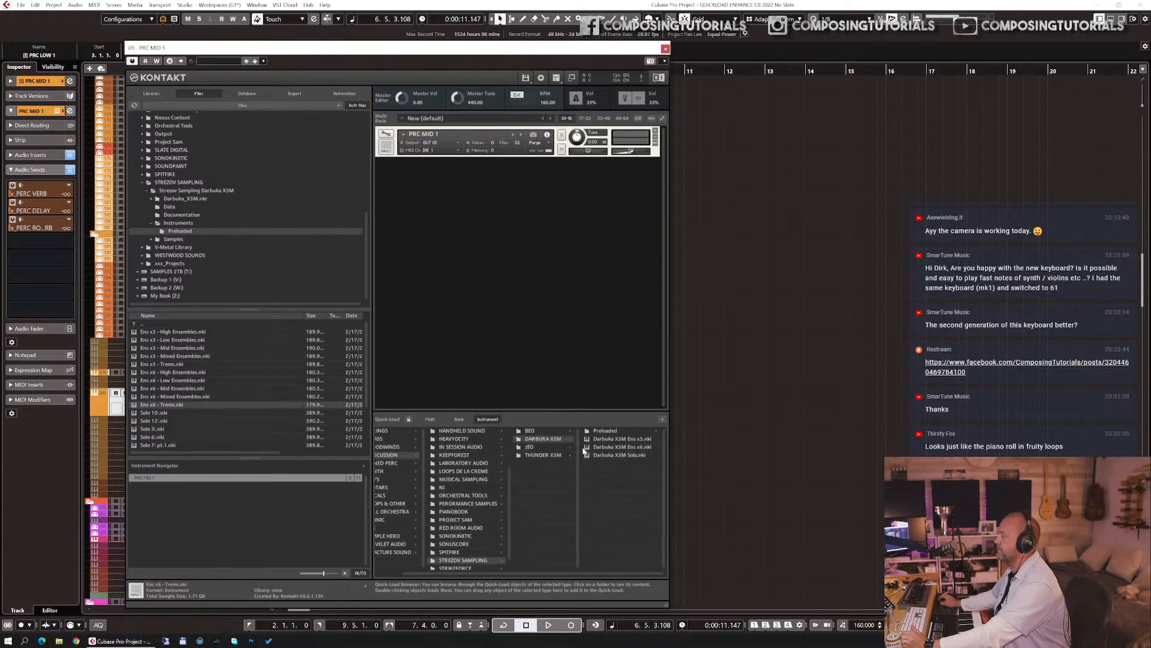
click(618, 431)
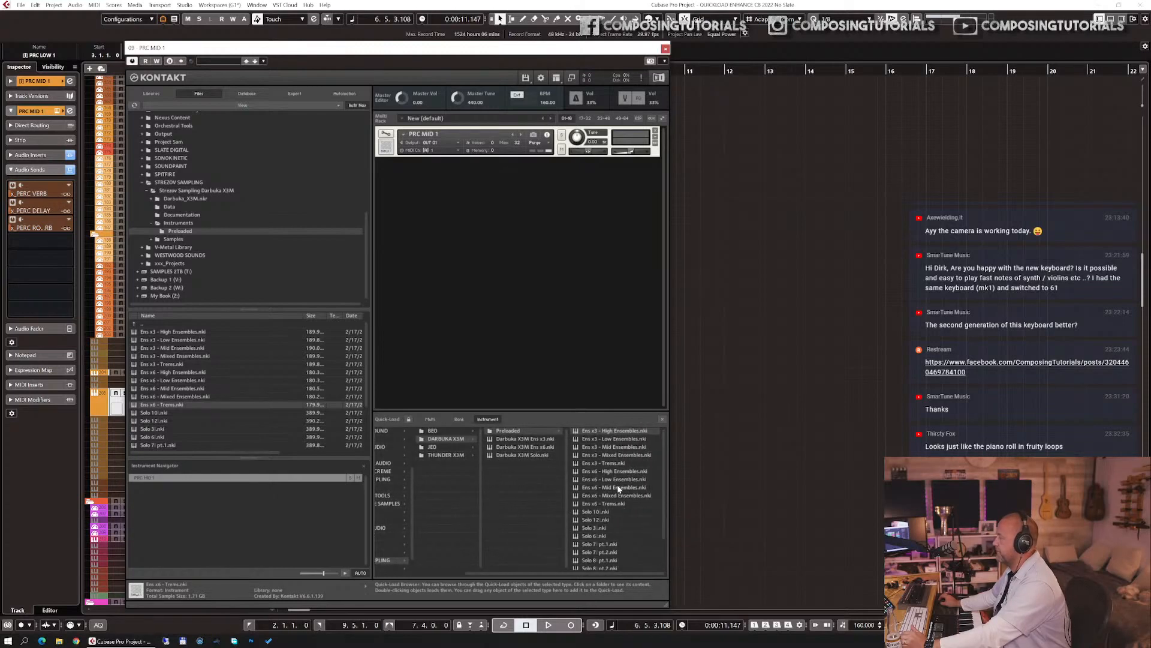
scroll(617, 484, down, 3)
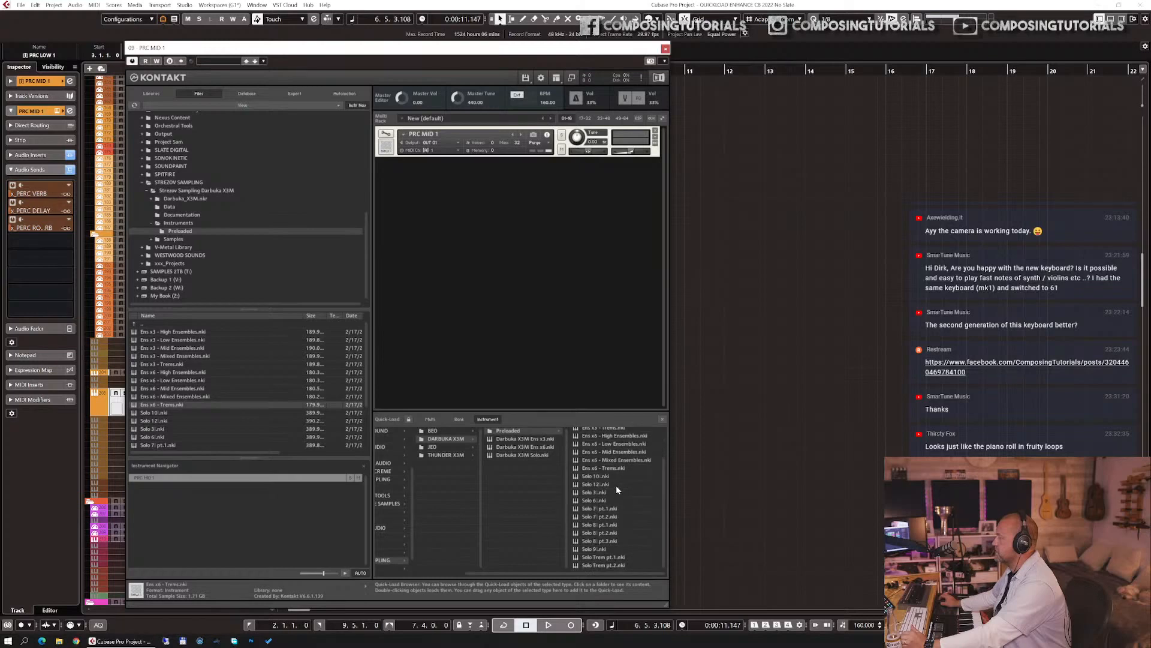
scroll(617, 487, up, 3)
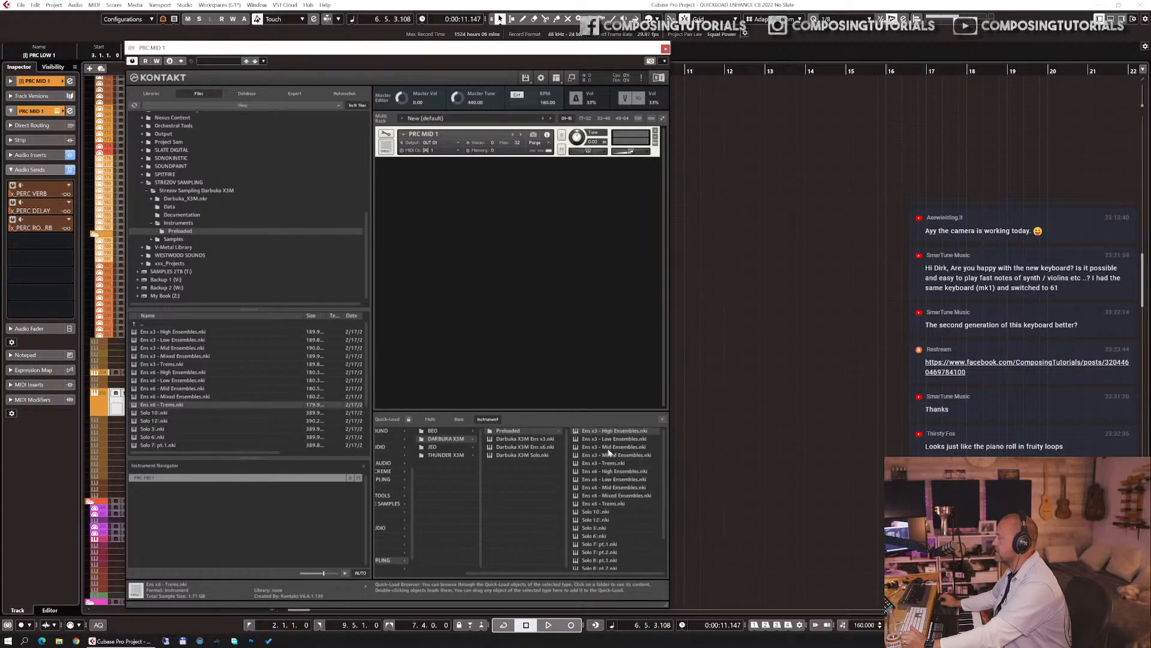
drag(609, 451, 474, 171)
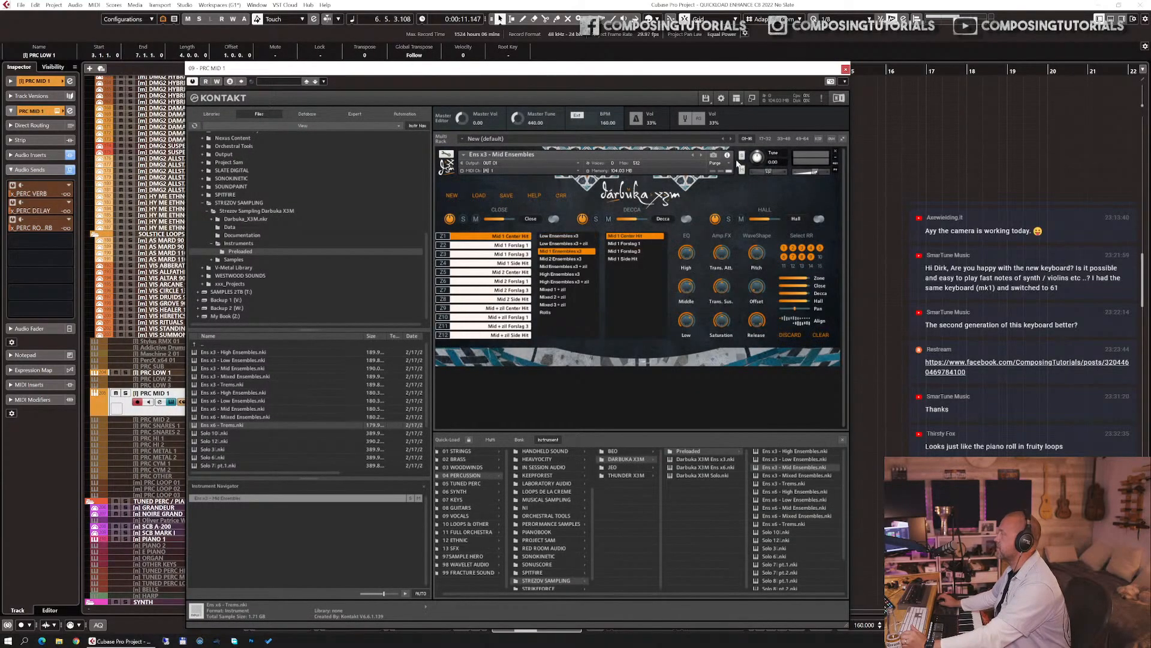
drag(706, 68, 609, 43)
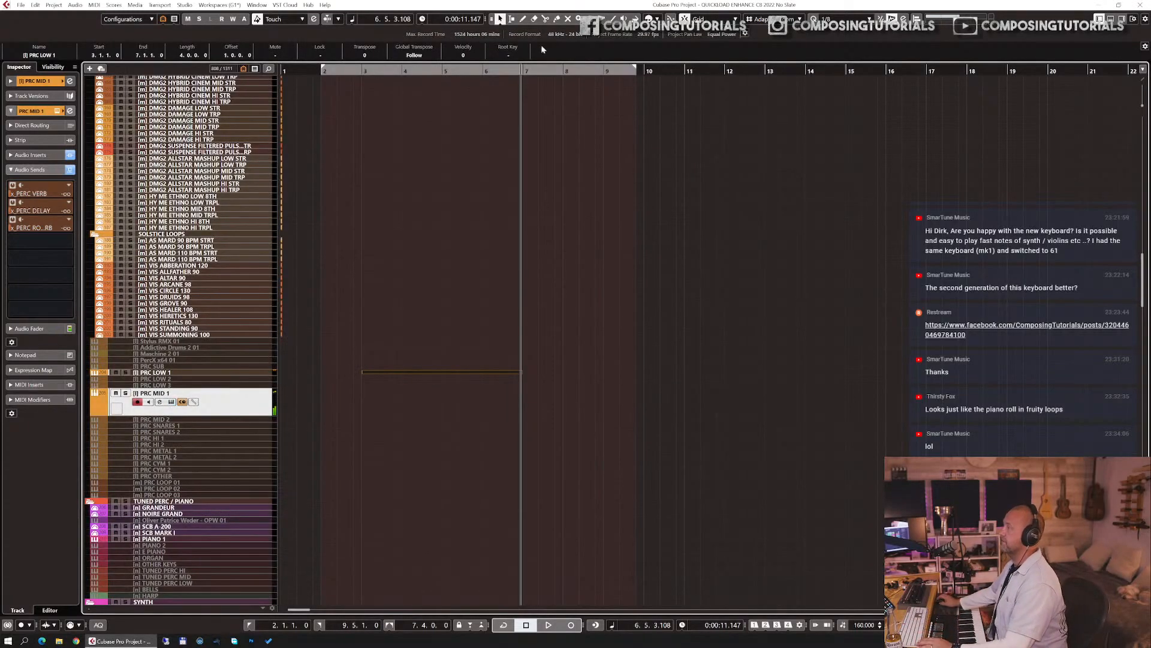
- Set the left locator to bar 3 and play the existing PRC LOW 1 pattern from there
click(366, 73)
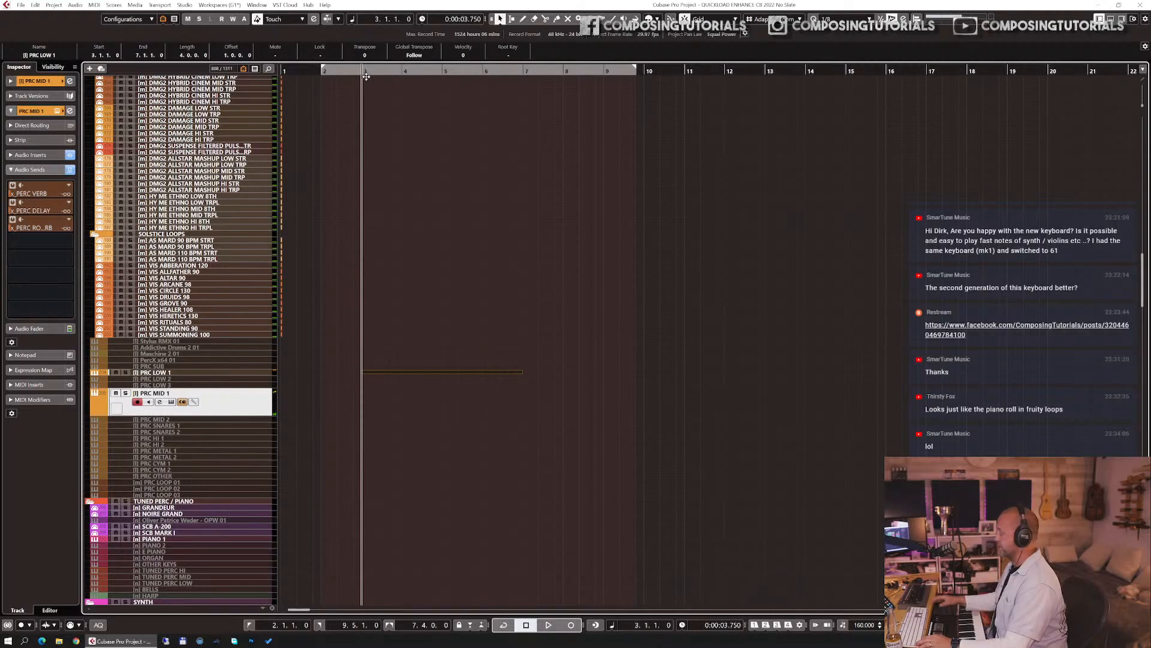
ctrl+click(366, 75)
key(space)
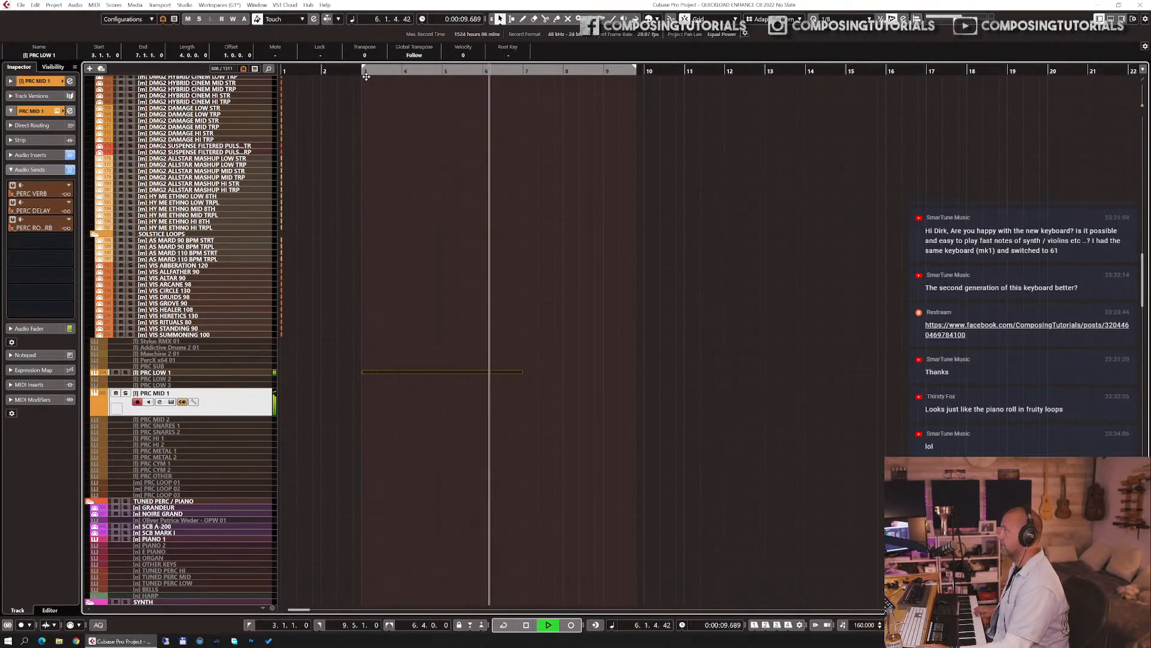
key(space)
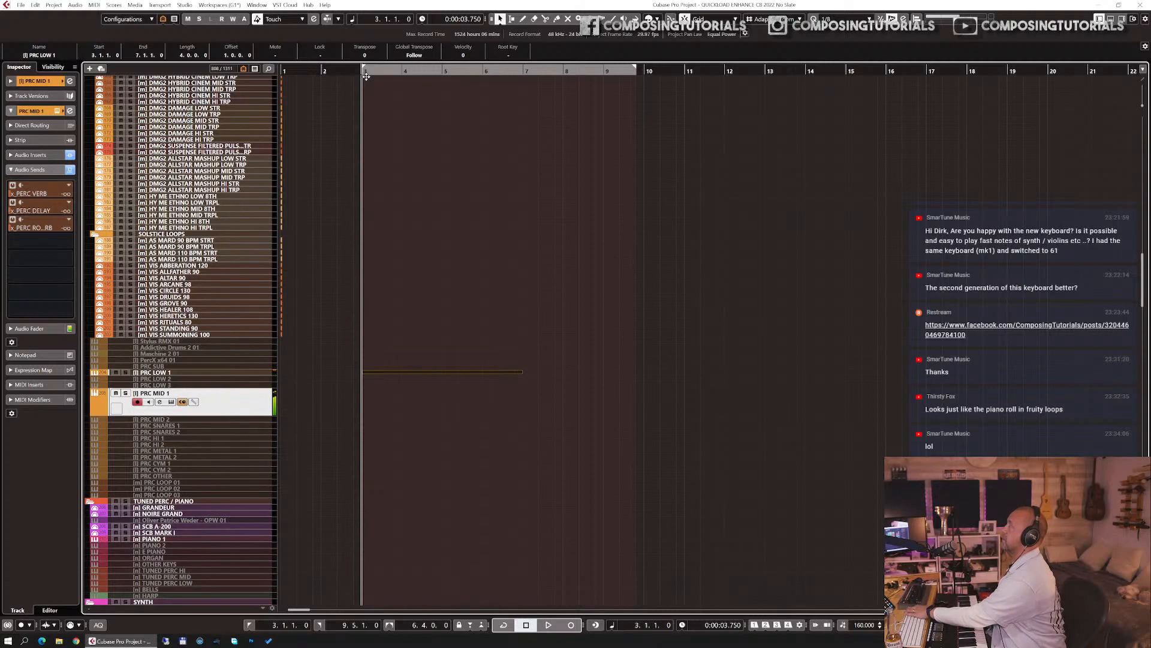
key(KP_Multiply)
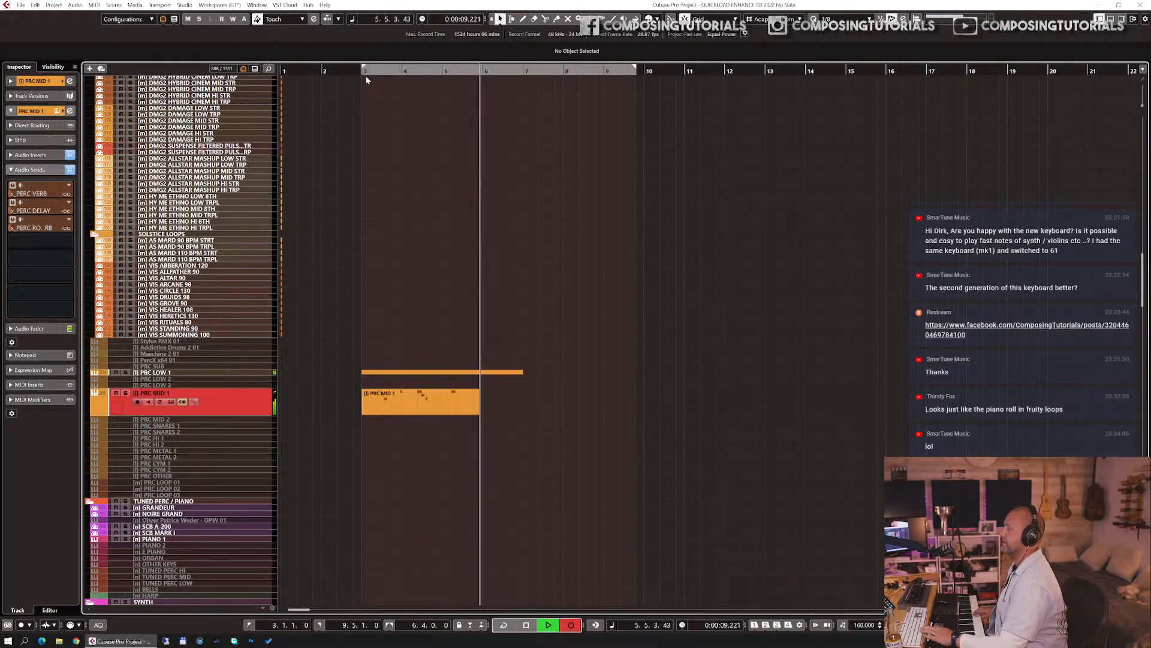
key(space)
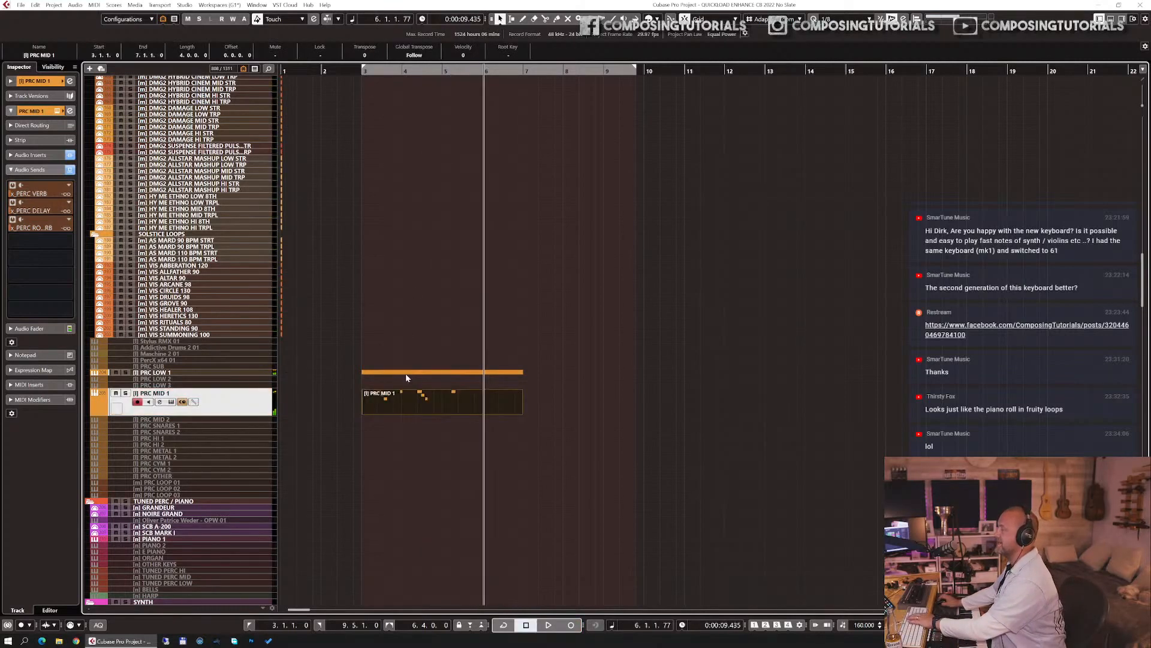
key(Delete)
key(KP_1)
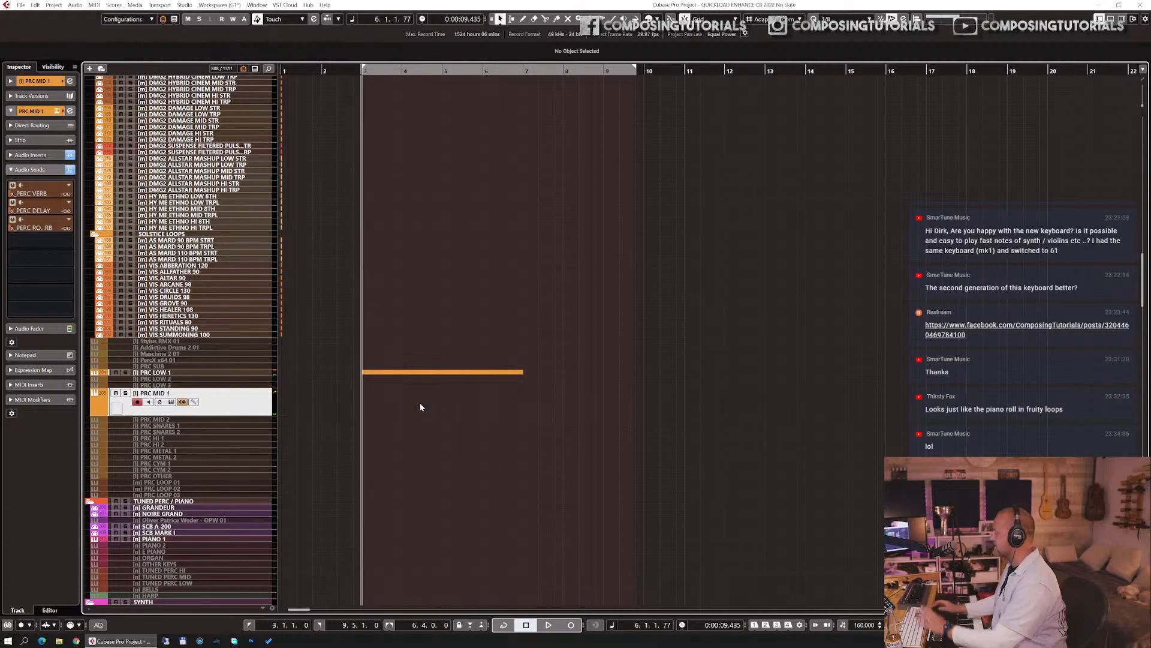
key(KP_Multiply)
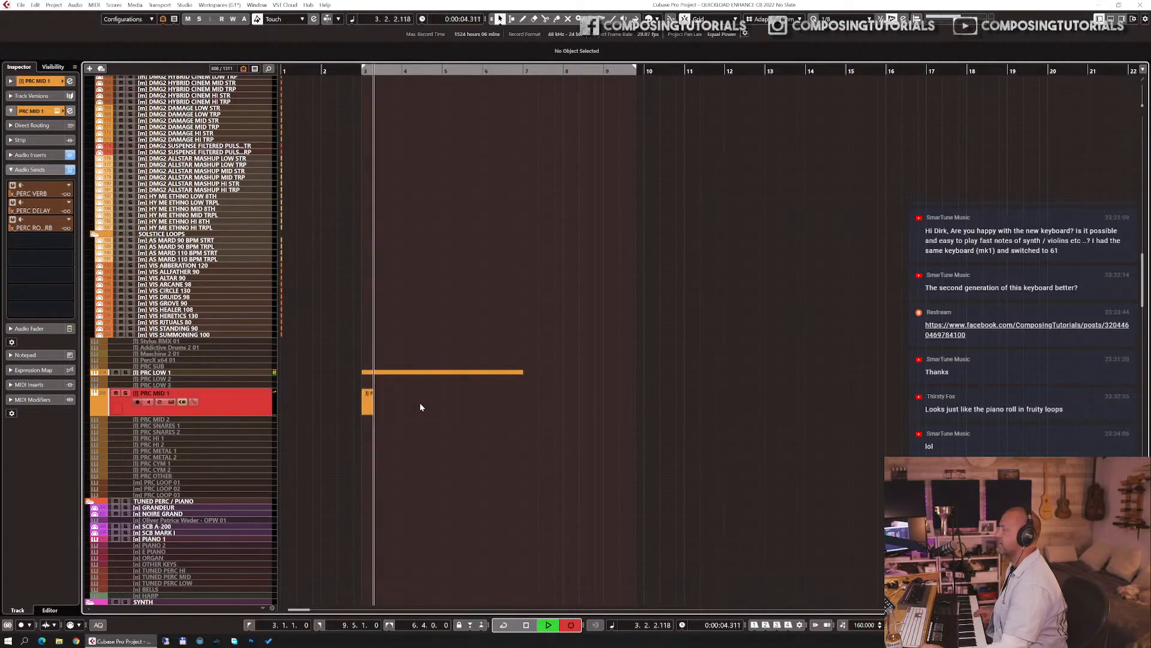
key(space)
- Record a mid darbuka part on the PRC MID 1 track starting at bar 3
key(KP_1)
key(KP_Multiply)
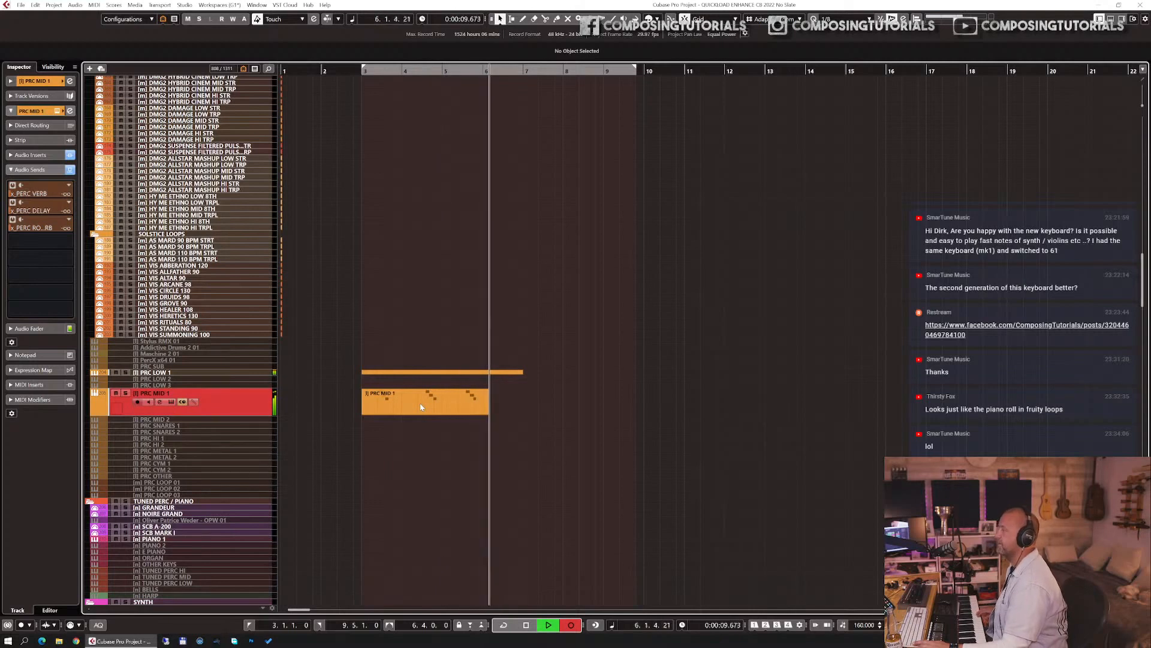
key(space)
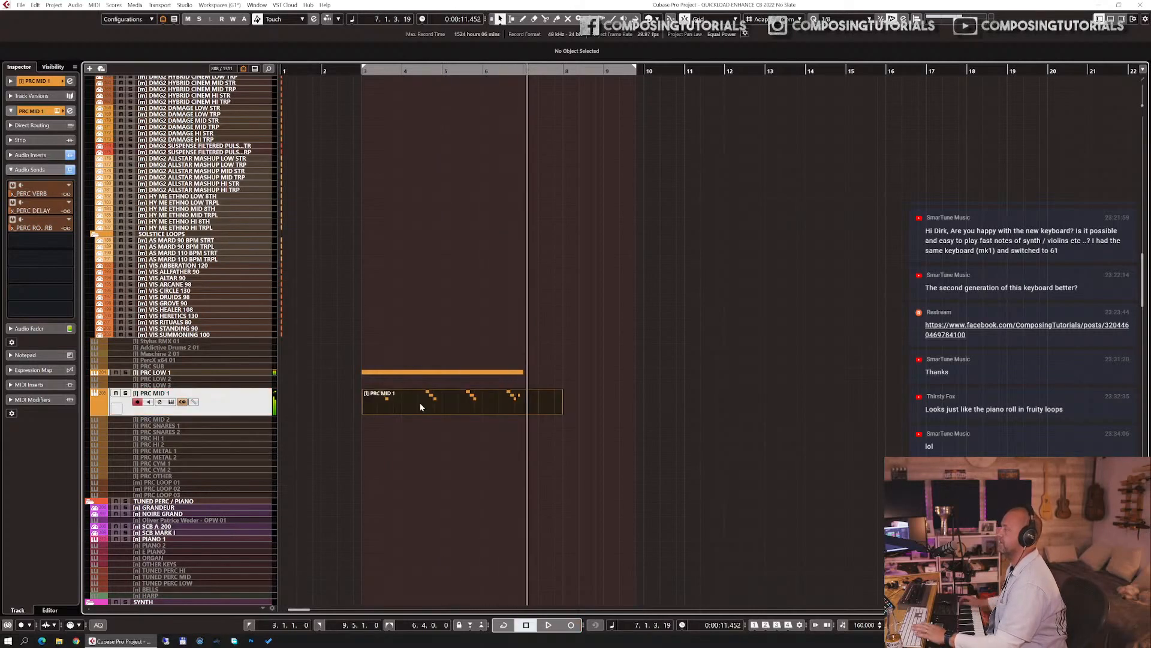
- Apply iterative 1/8 quantizing to the recorded PRC MID 1 notes and trim the part's end to bar 7
double_click(386, 410)
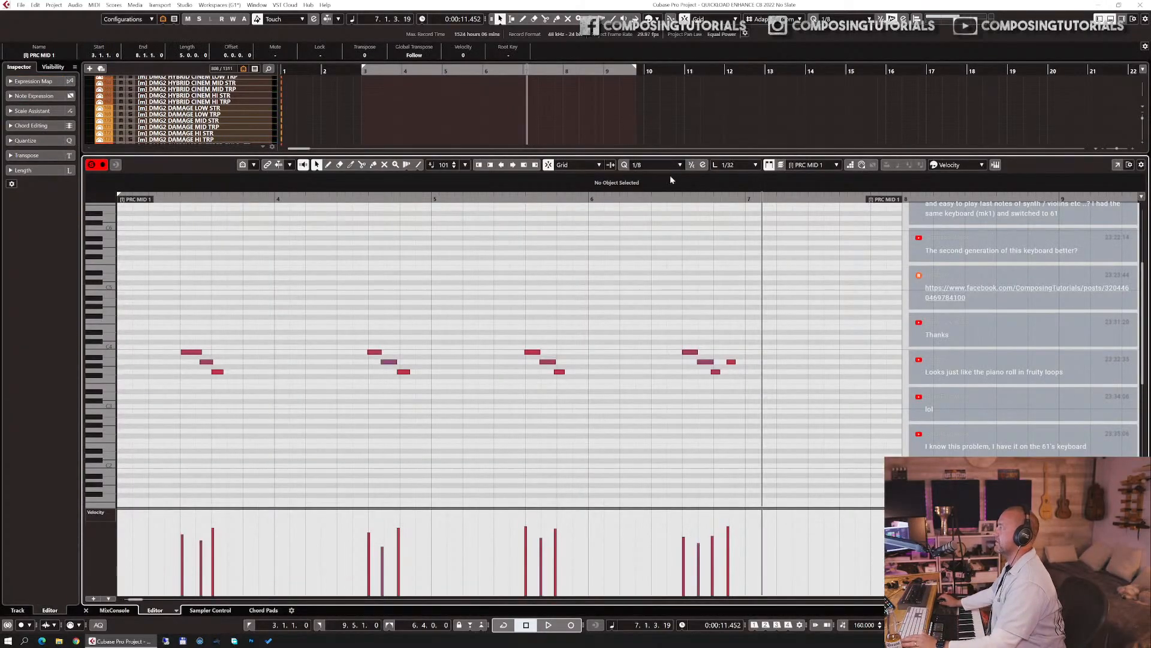
click(692, 167)
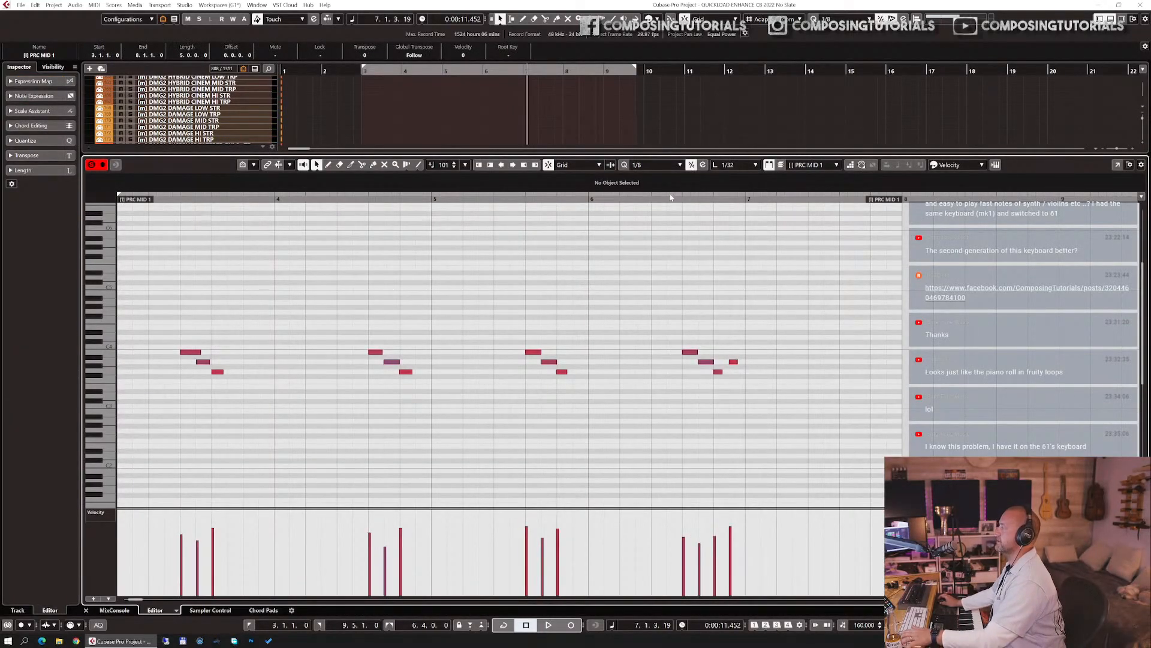
key(Return)
drag(562, 401, 534, 398)
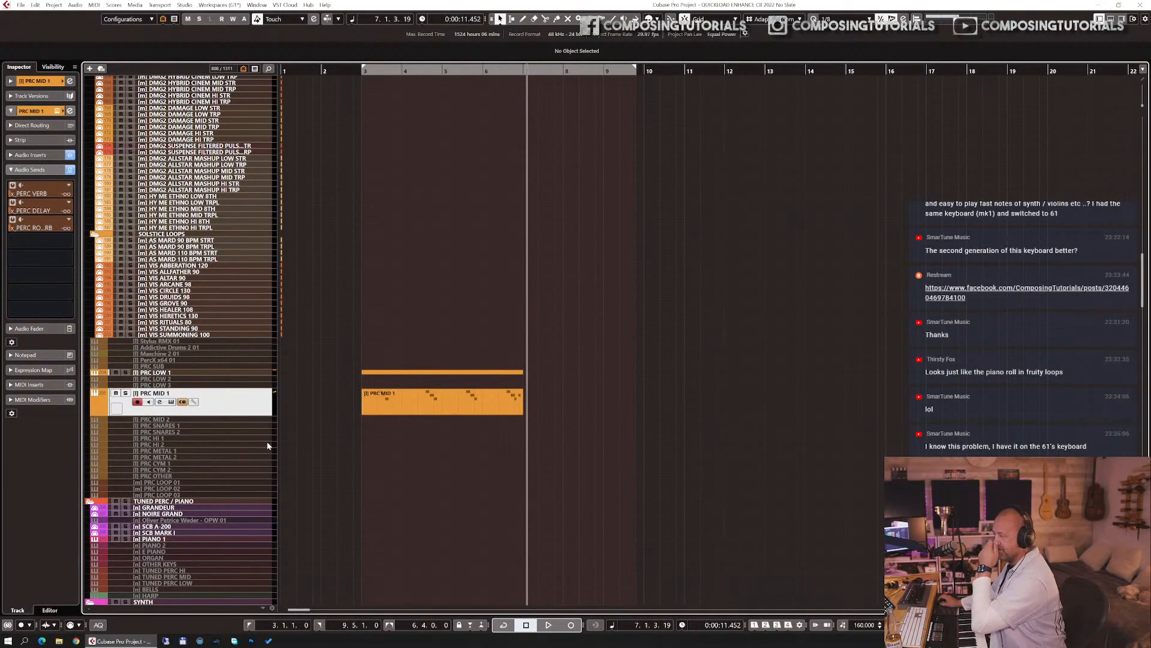
- Load the preloaded Solo 3 patch from Strezov Sampling Darbuka X3M into Kontakt on the PRC HI 1 track
click(192, 438)
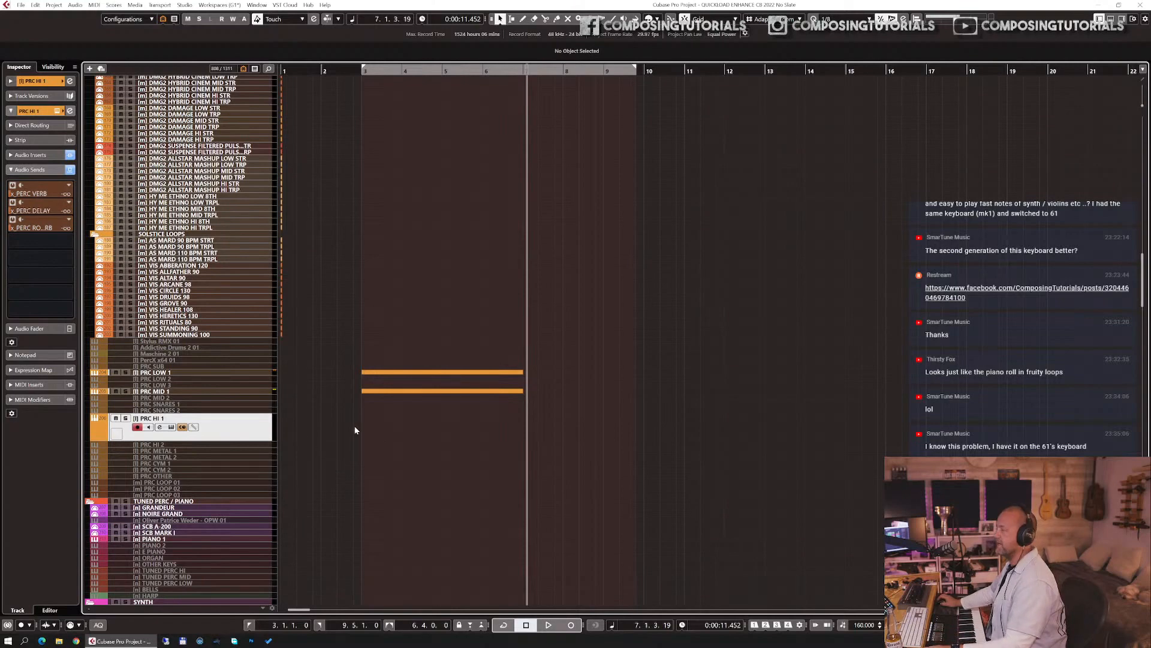
key(F11)
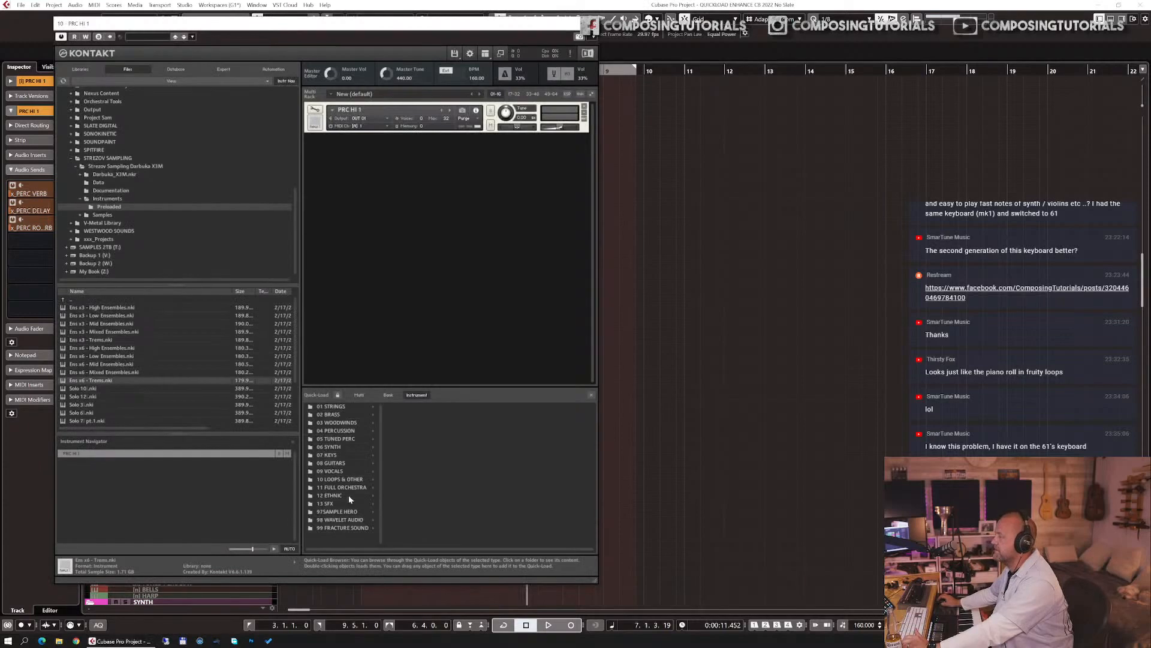
click(342, 431)
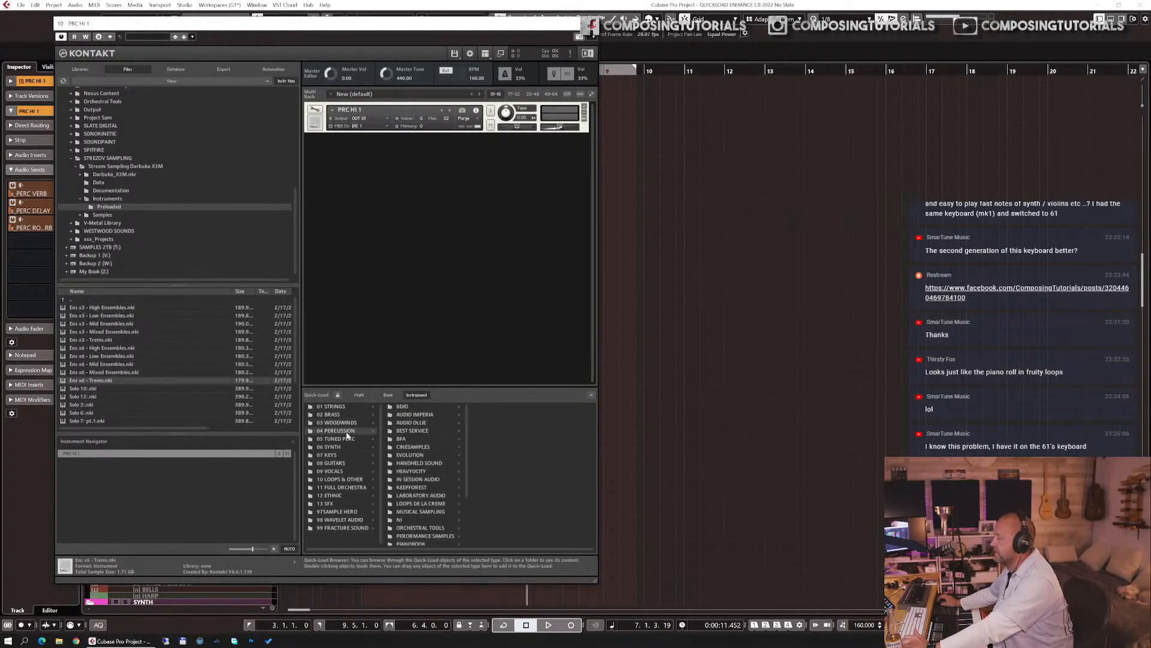
scroll(428, 513, down, 1)
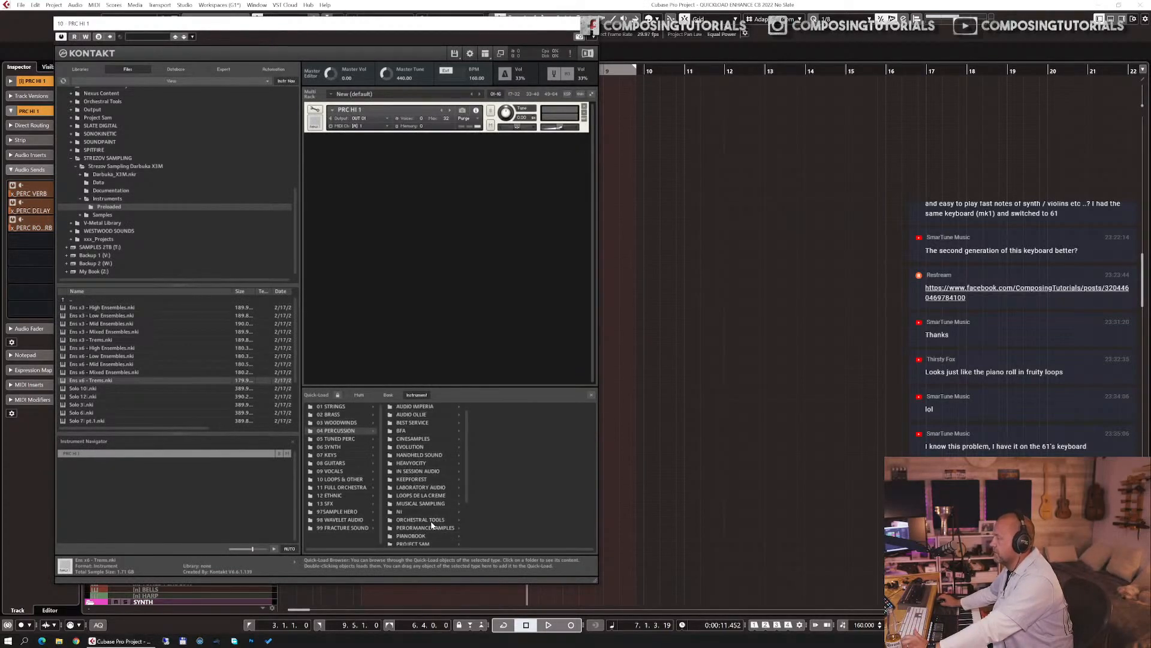
scroll(432, 516, down, 5)
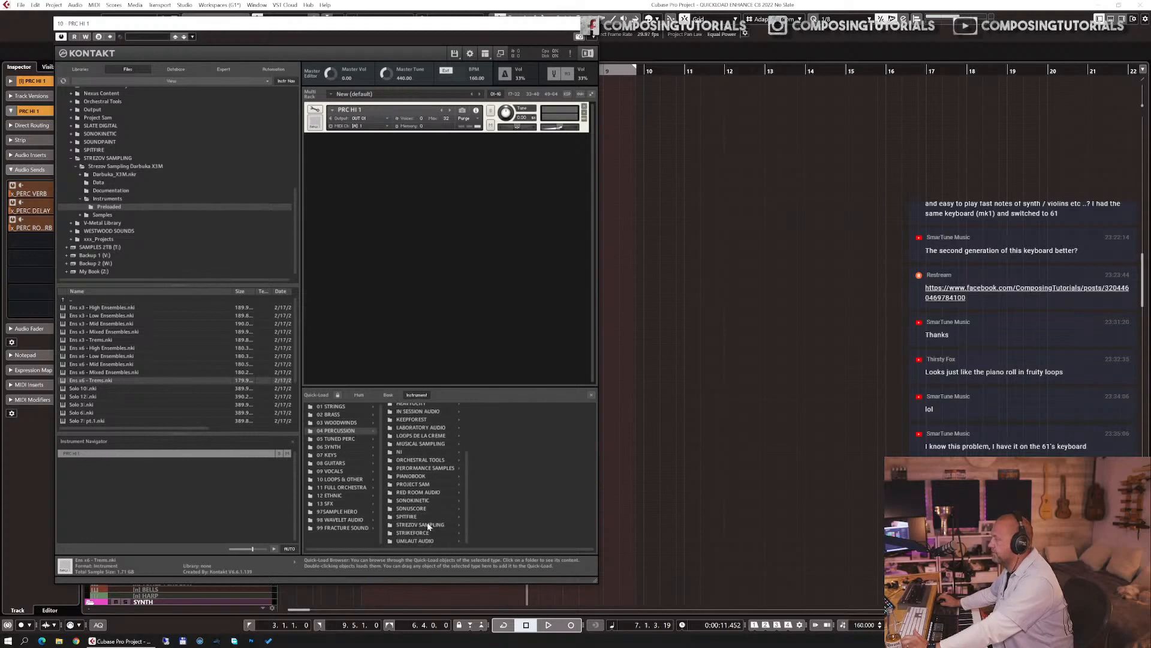
click(428, 526)
click(507, 414)
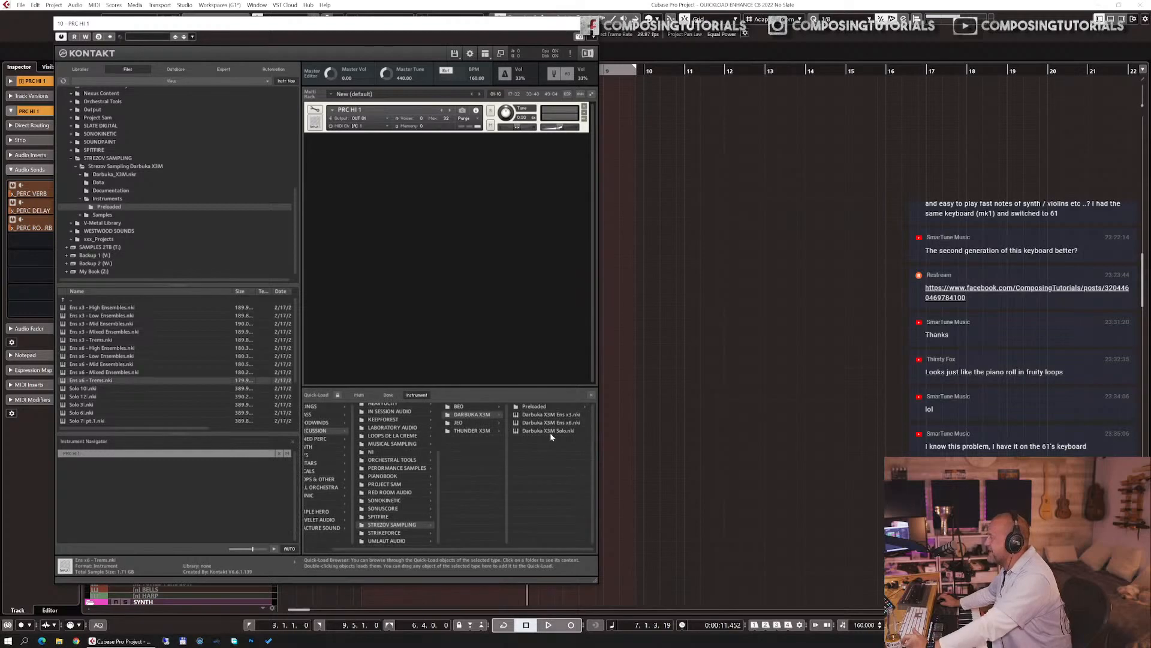
click(531, 407)
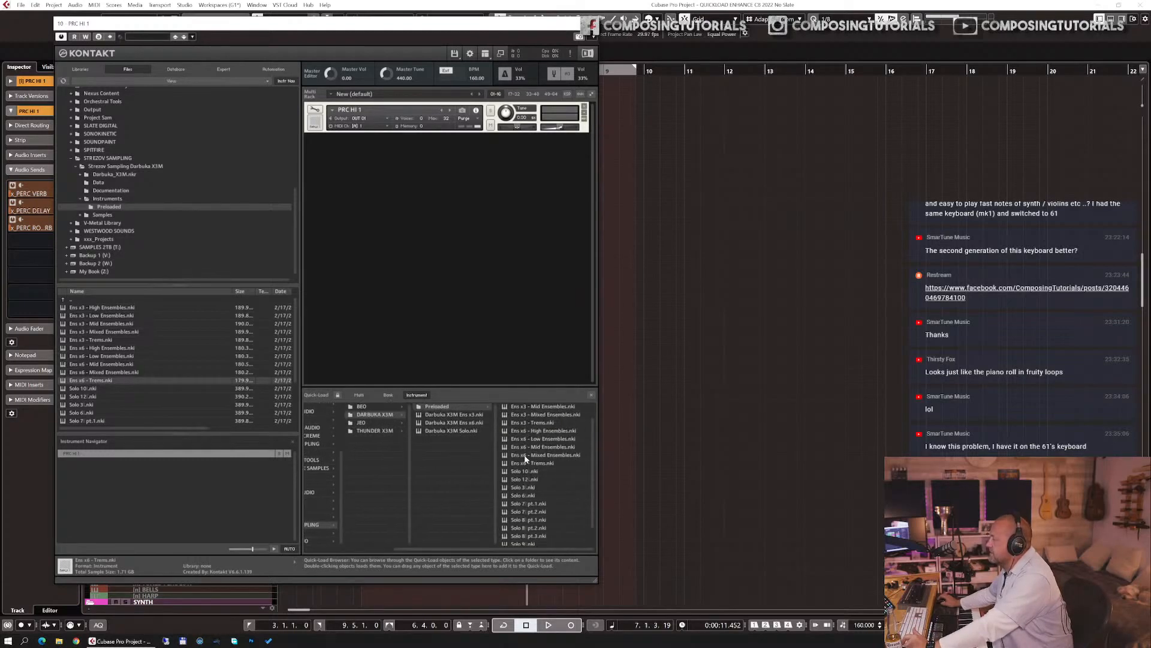
drag(524, 487, 414, 163)
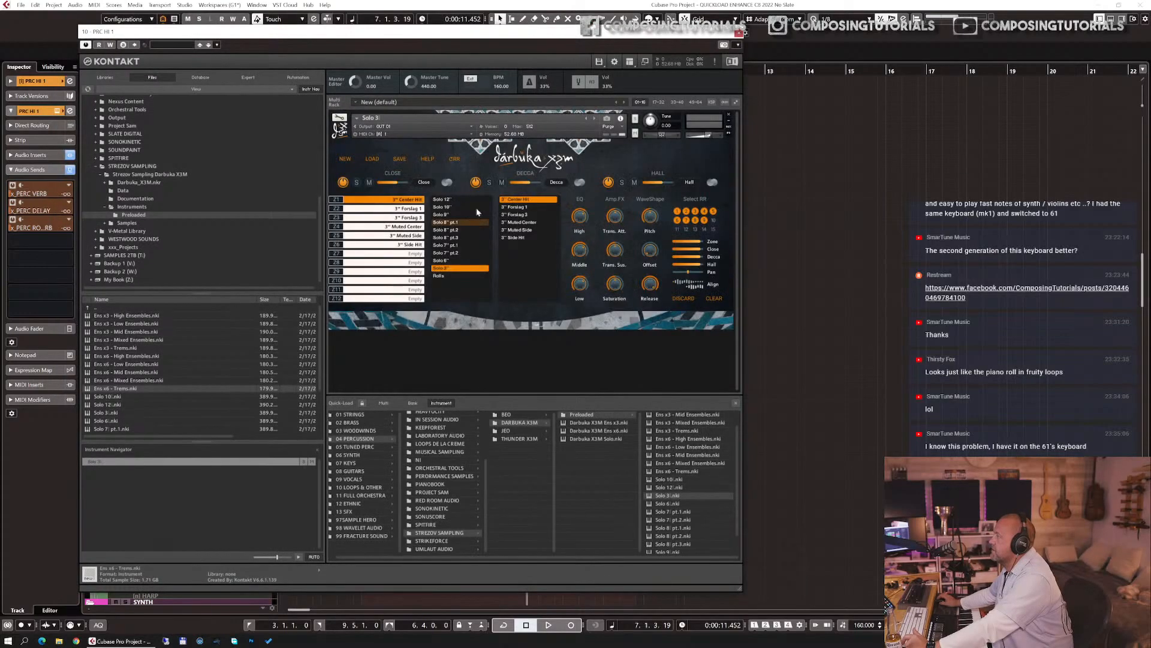
- Turn off the Decca and Hall microphones, leaving Close on, and shorten the release of the 3" Muted Center zone
click(611, 183)
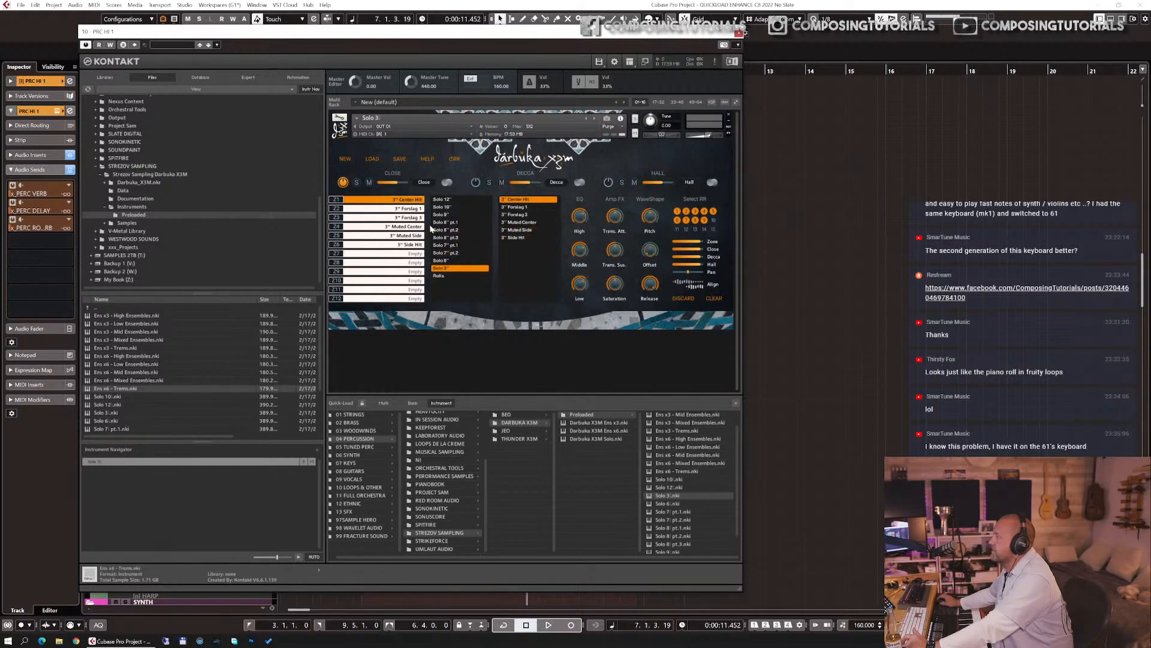
click(403, 227)
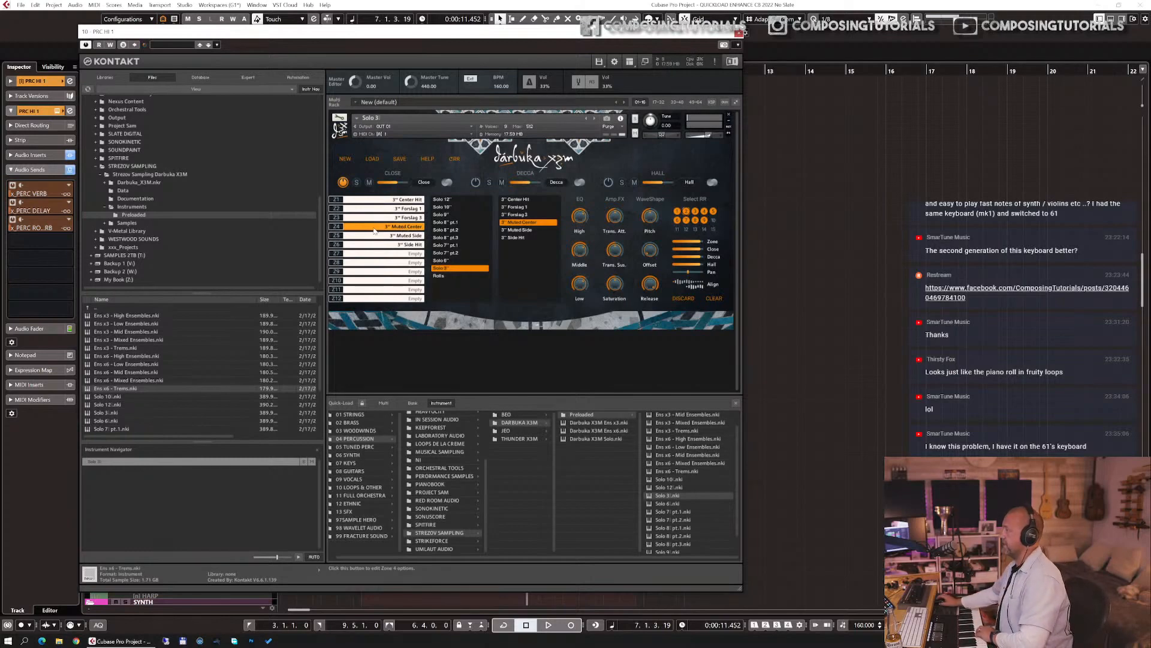
drag(648, 287, 651, 301)
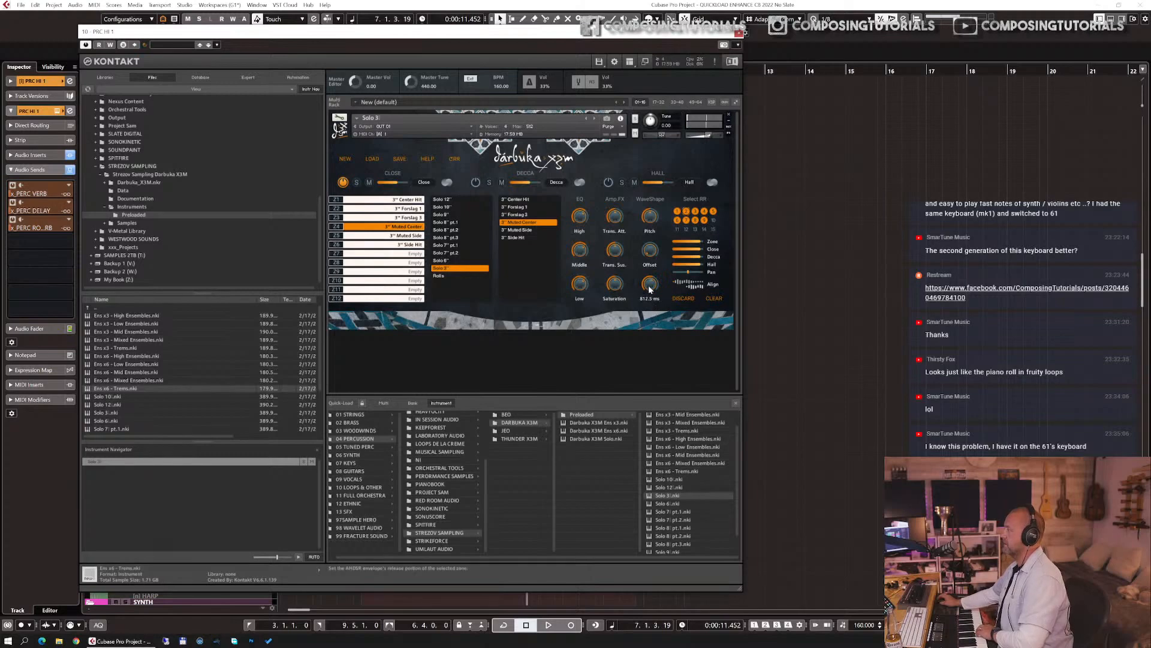
drag(648, 301, 651, 291)
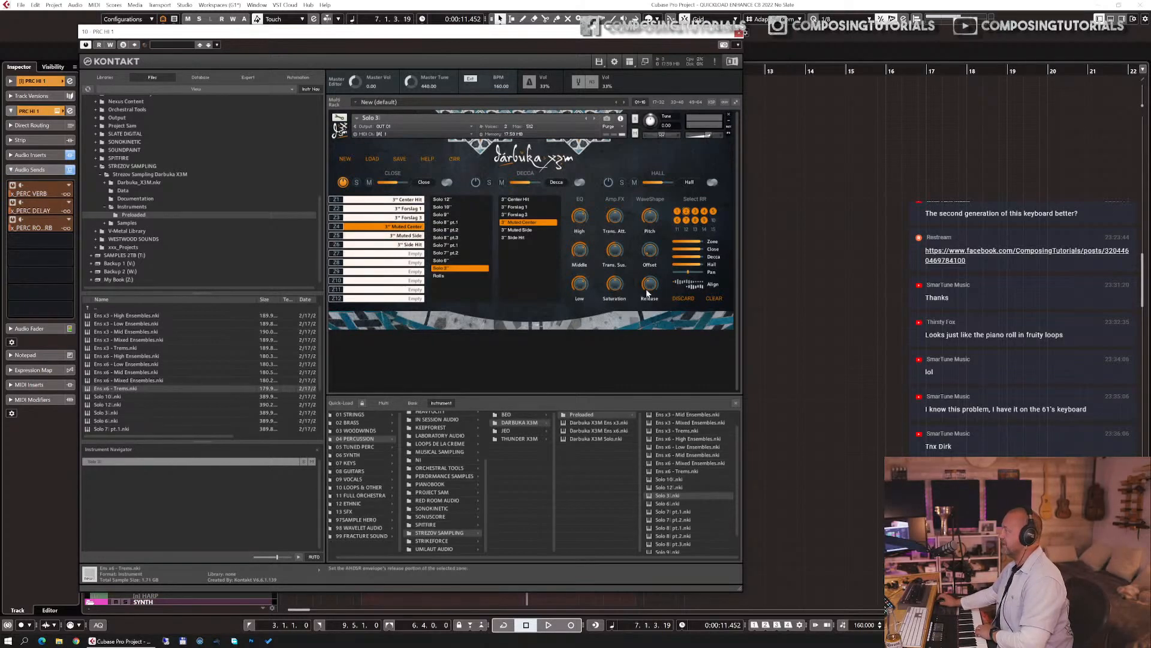
- Adjust the release and pitch of the 3" Muted Side zone
click(387, 238)
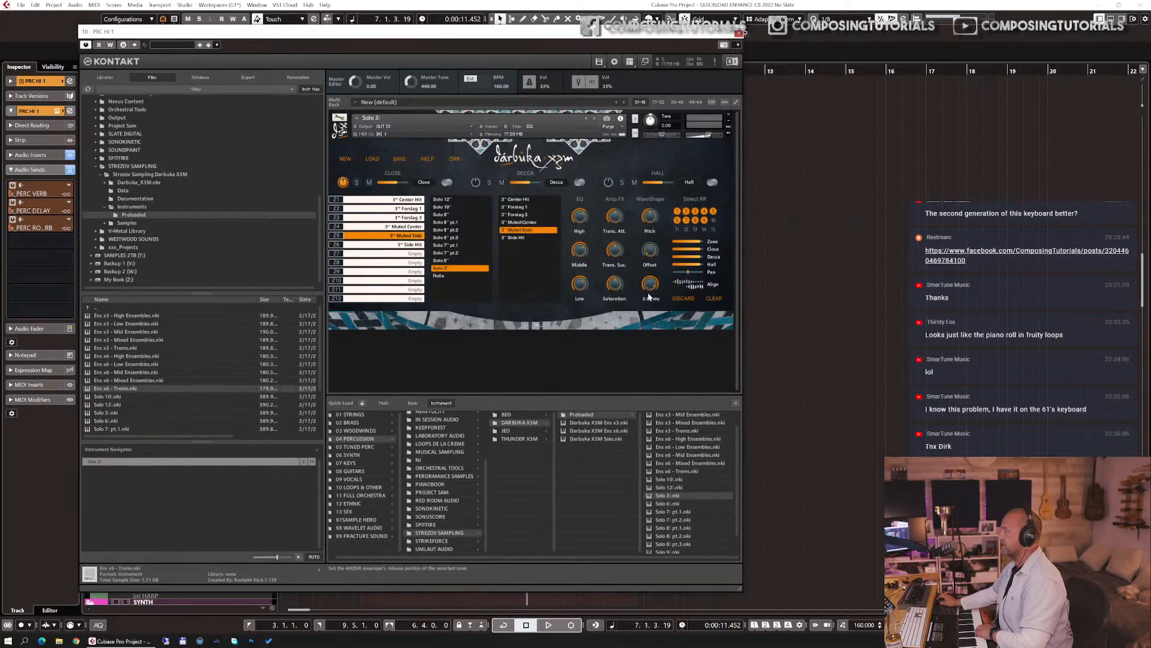
drag(648, 318, 650, 320)
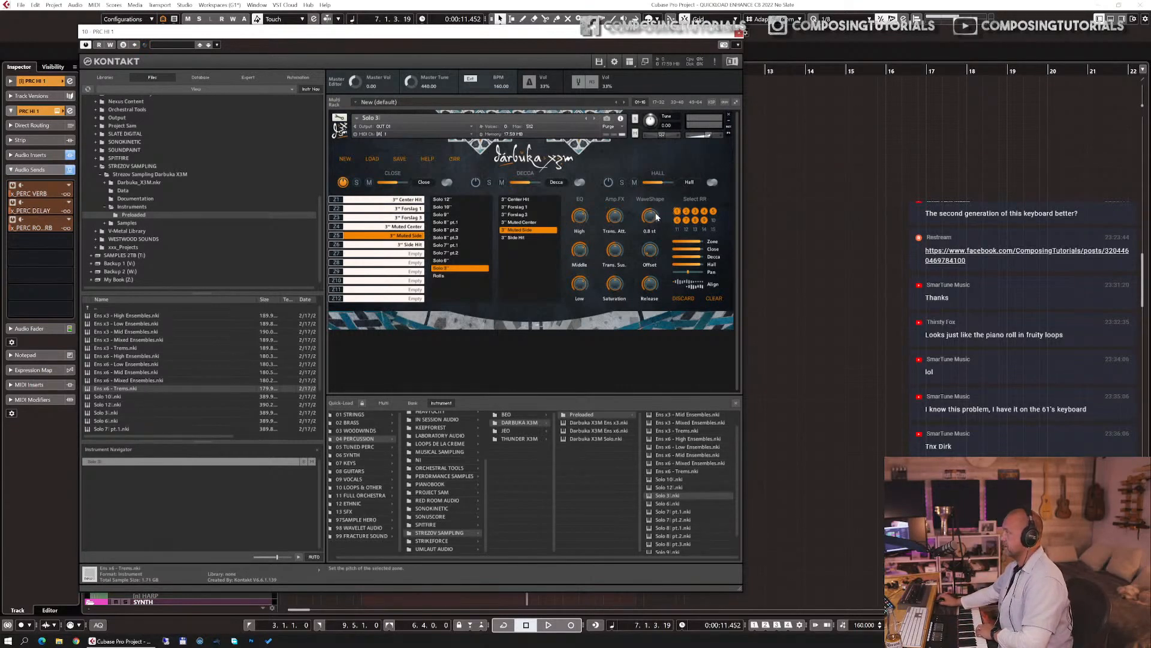
scroll(657, 214, up, 1)
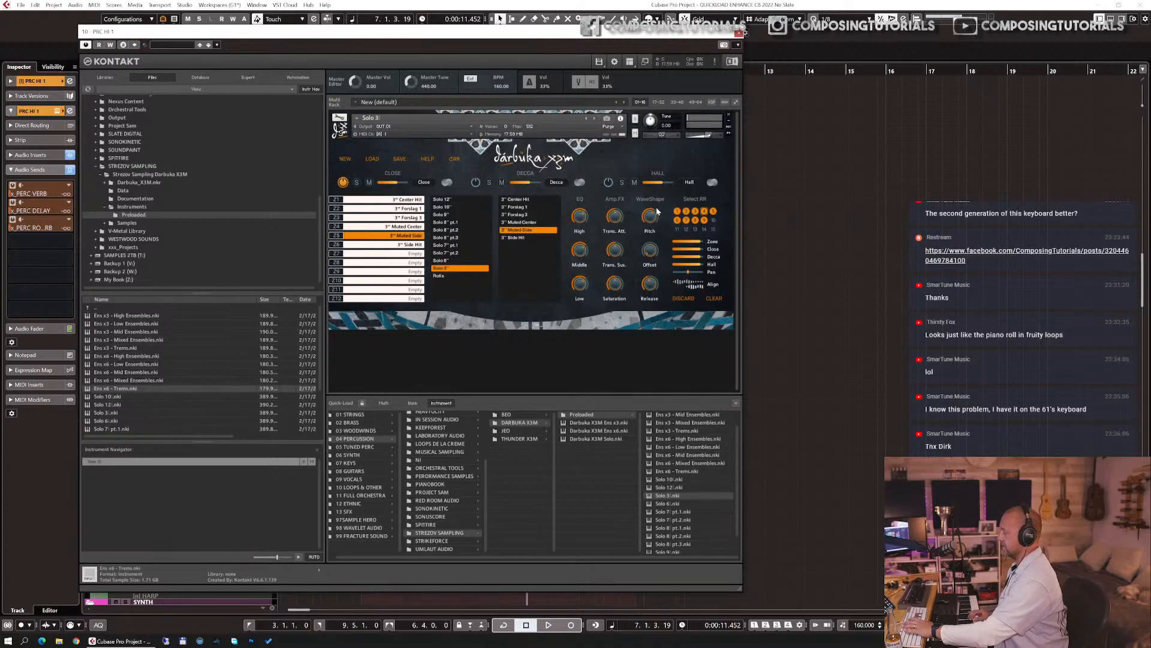
- Draw a two-bar MIDI part from bar 3 to bar 5 on the PRC HI 1 track and open it for note editing
key(Escape)
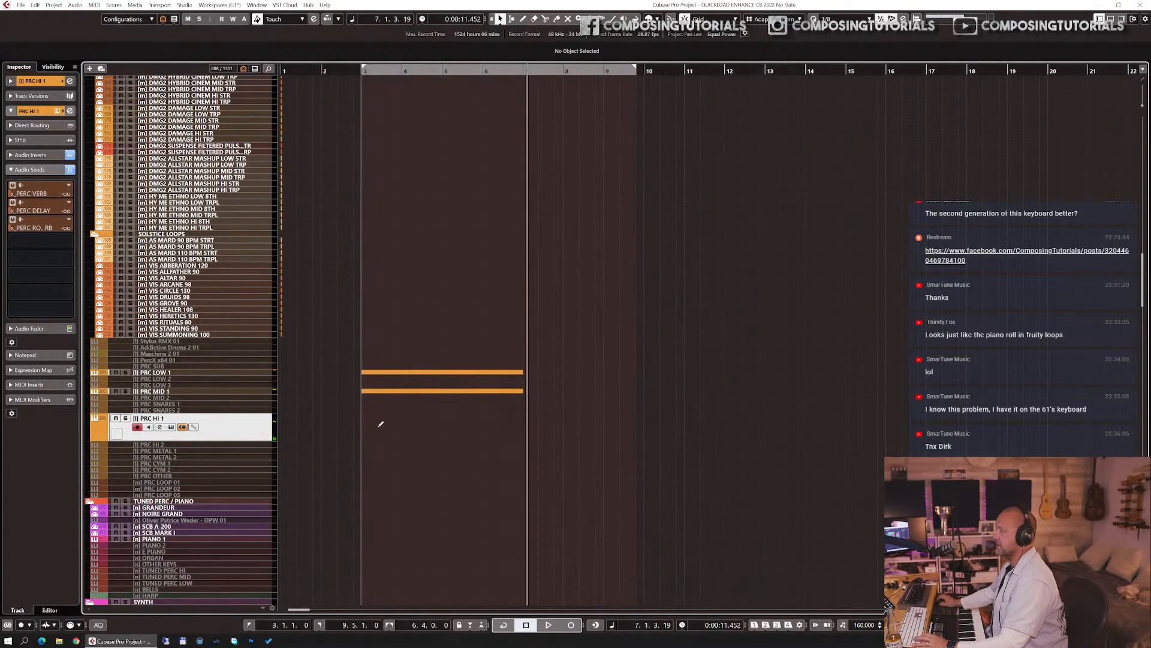
drag(374, 423, 450, 424)
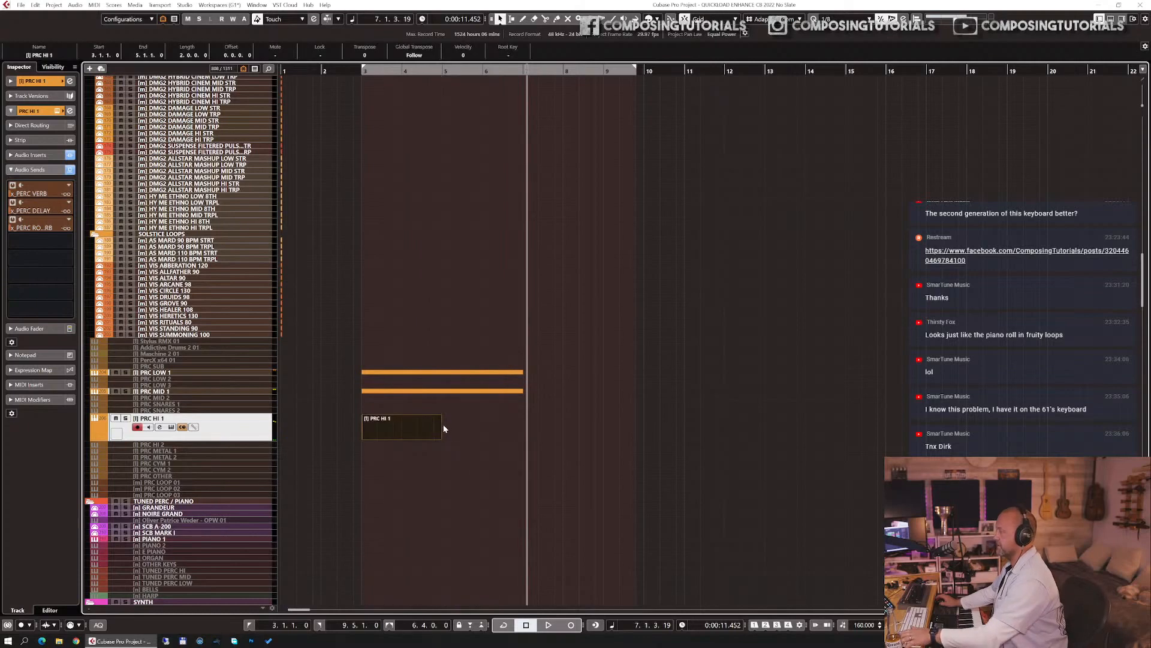
key(Return)
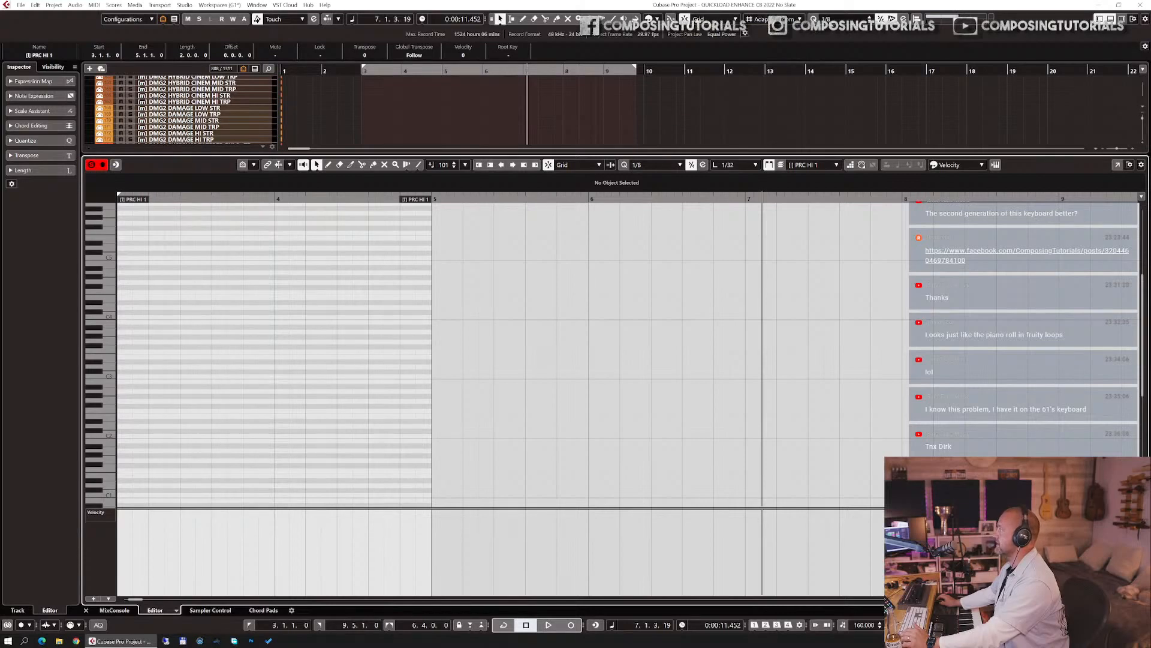
- Set the quantize value to 1/16 and enable step input at the start of the PRC HI 1 part
click(861, 18)
click(838, 79)
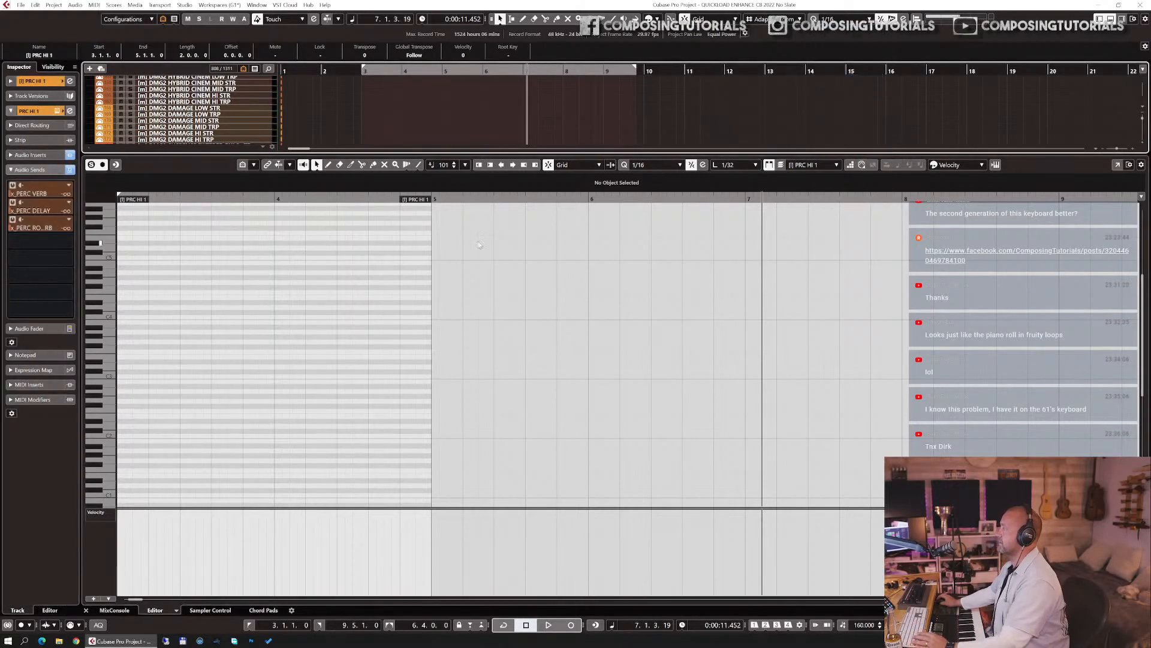
scroll(492, 271, left, 3)
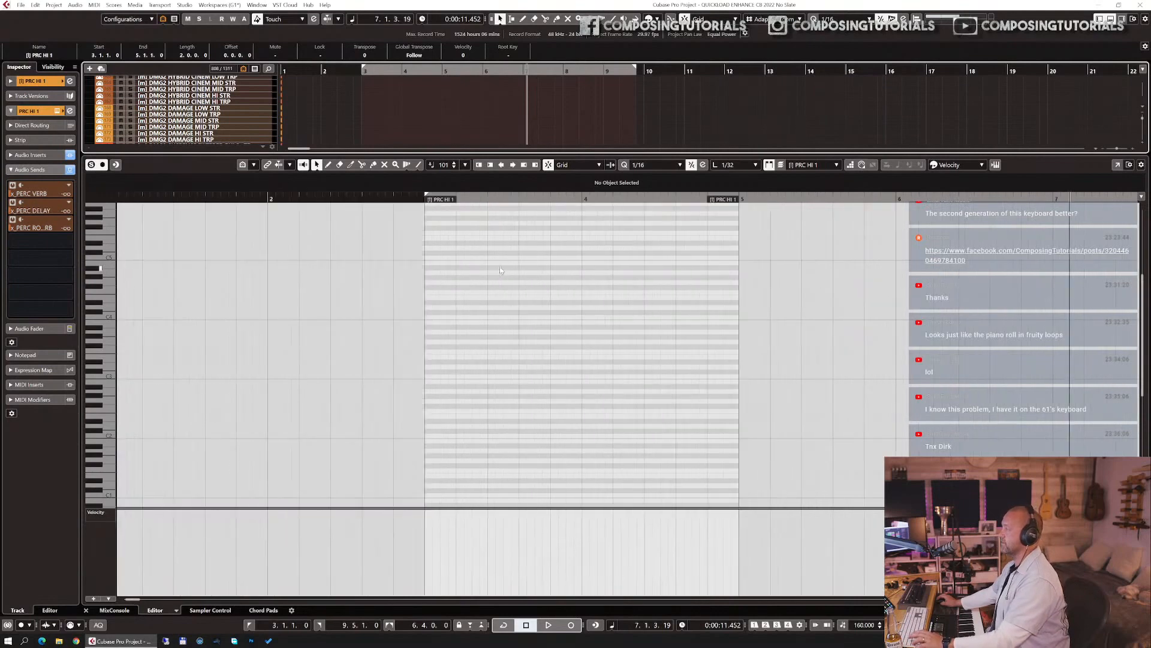
click(427, 305)
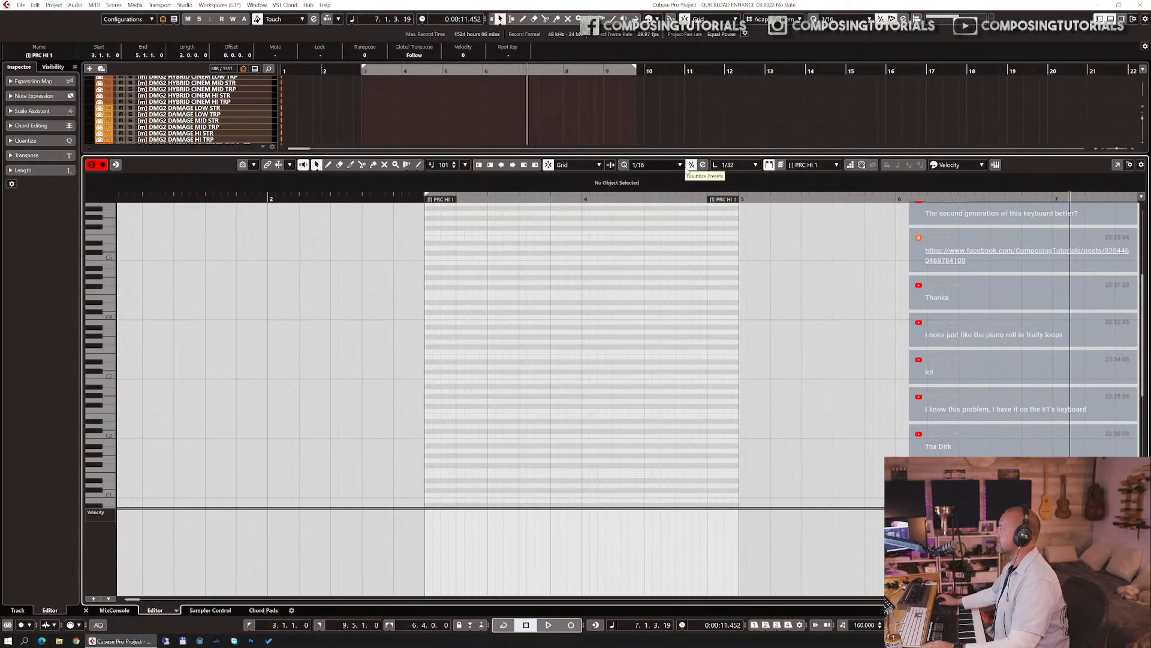
click(850, 165)
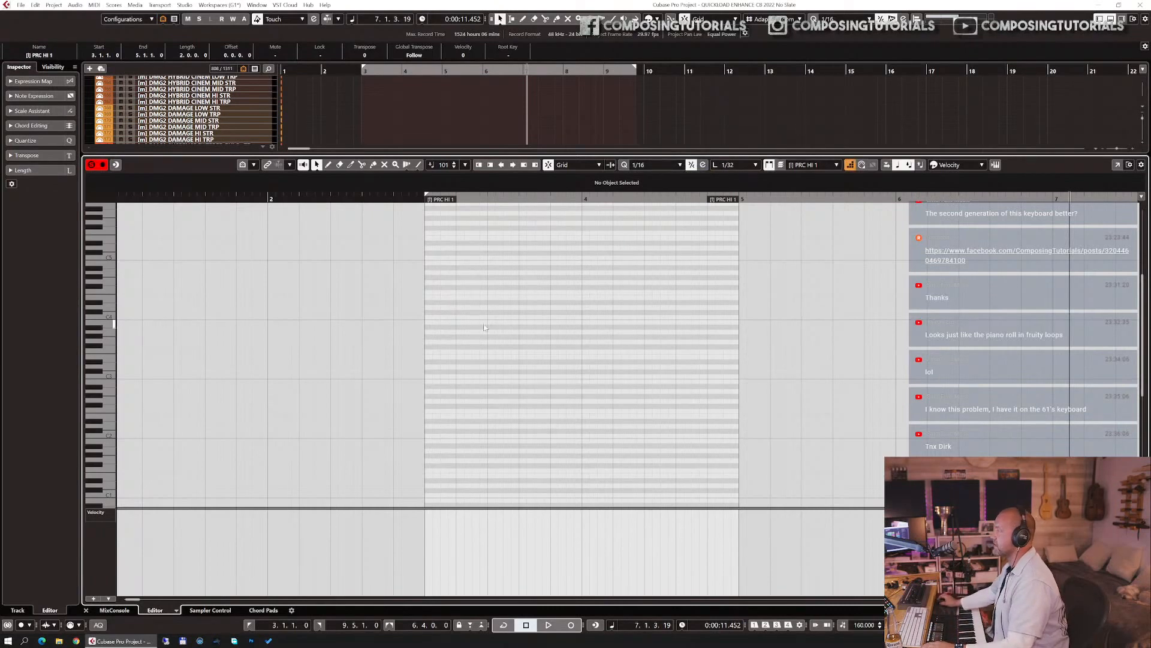
click(427, 340)
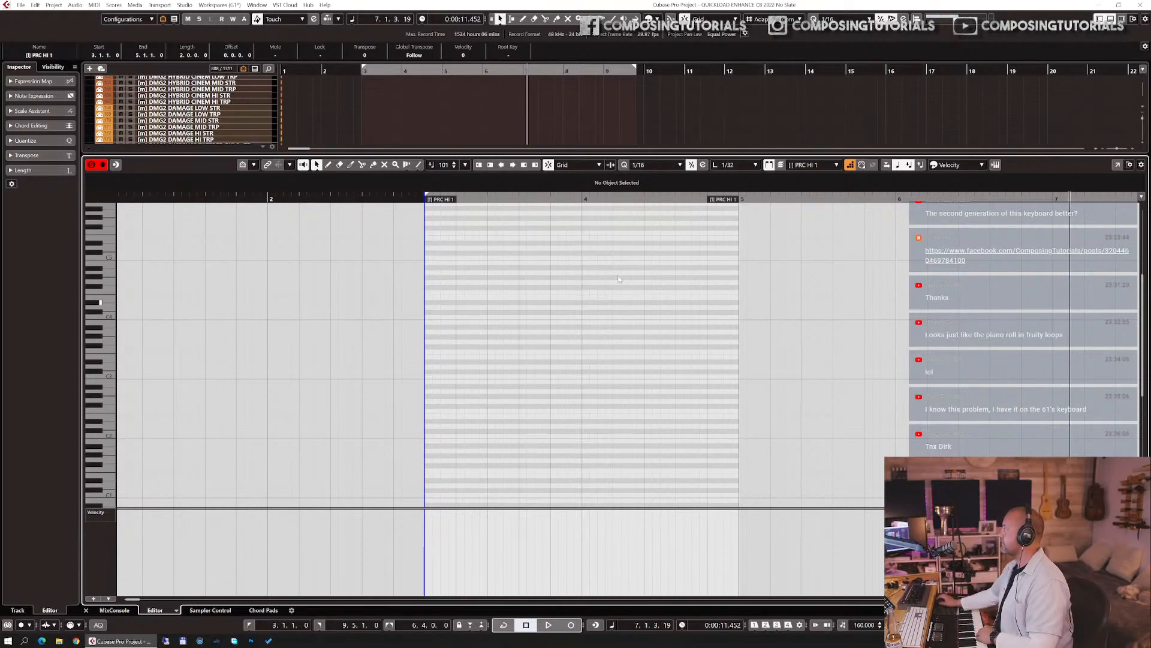
click(852, 166)
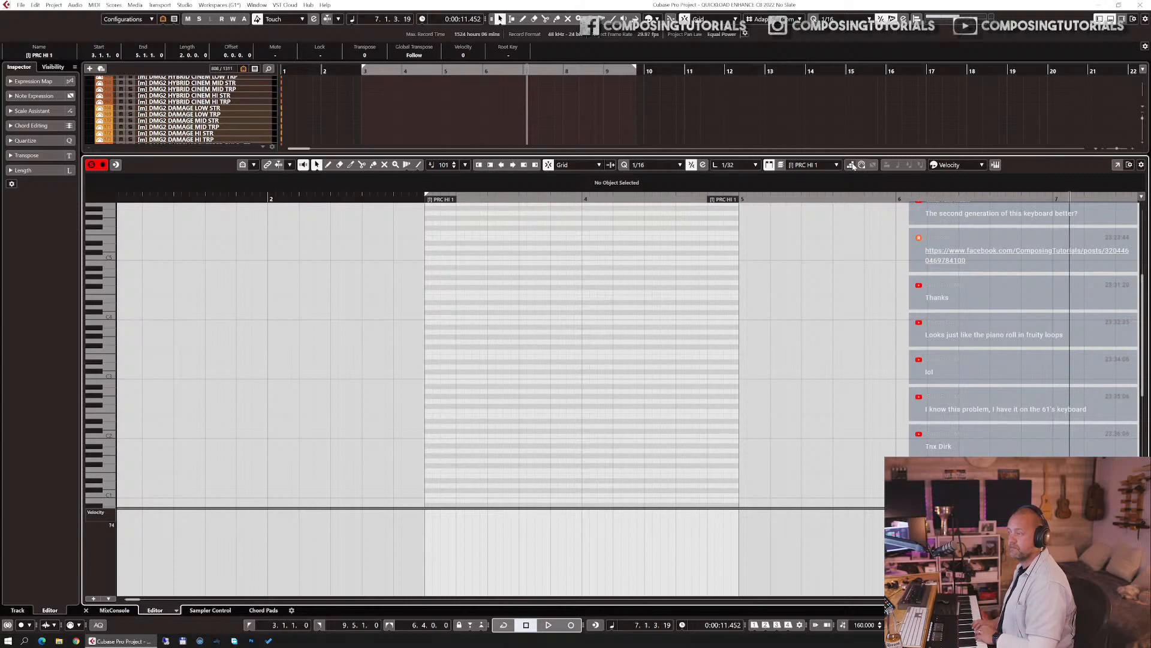
click(851, 166)
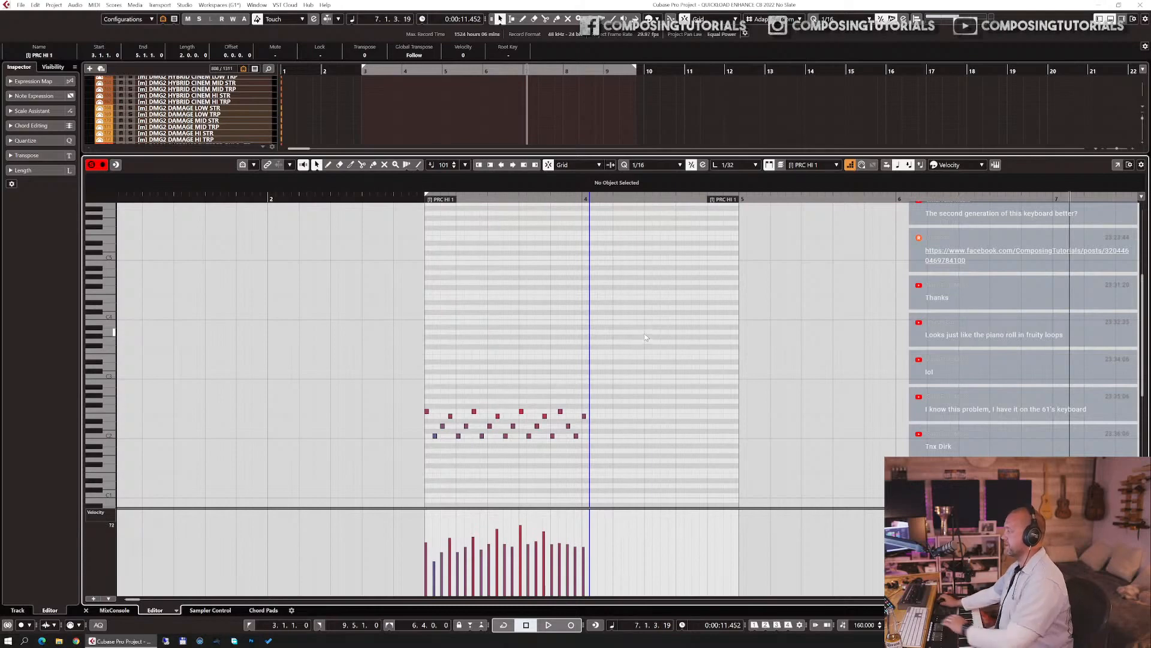
- Delete the trial notes from the PRC HI 1 part, restart step entry at bar 3, and clear that attempt as well
drag(644, 335, 301, 564)
key(Delete)
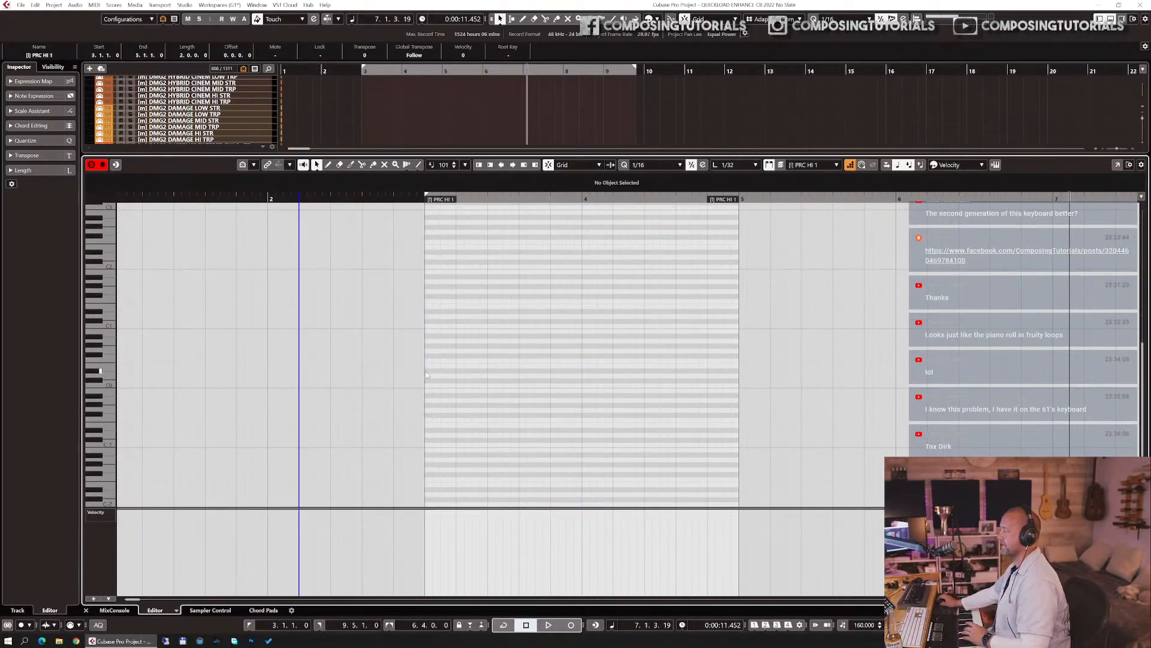
click(427, 376)
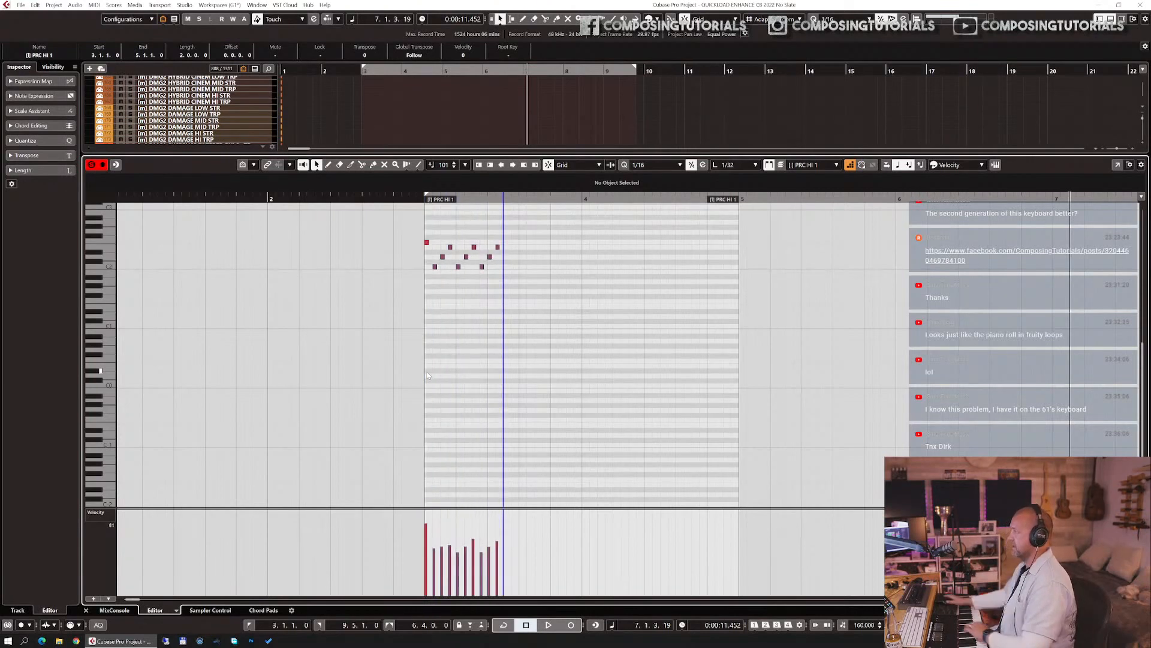
drag(526, 219, 414, 280)
key(Delete)
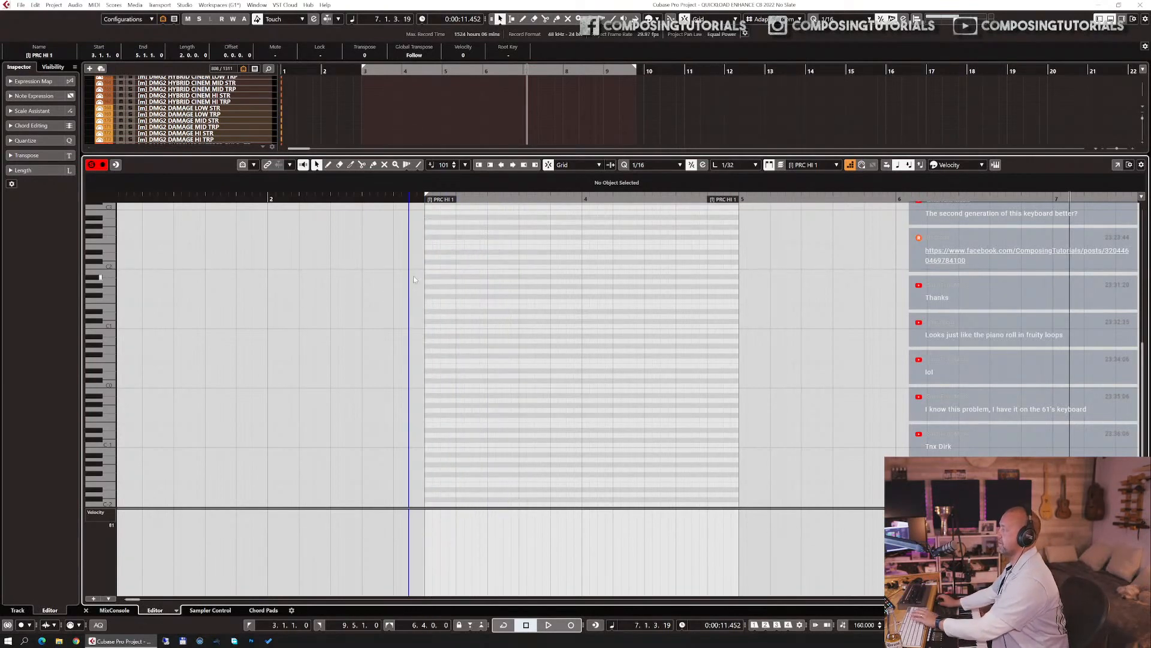
- Step-enter a two-bar pattern of 1/16 notes in the PRC HI 1 part from bar 3, correcting the mis-entered note in bar 4
click(426, 277)
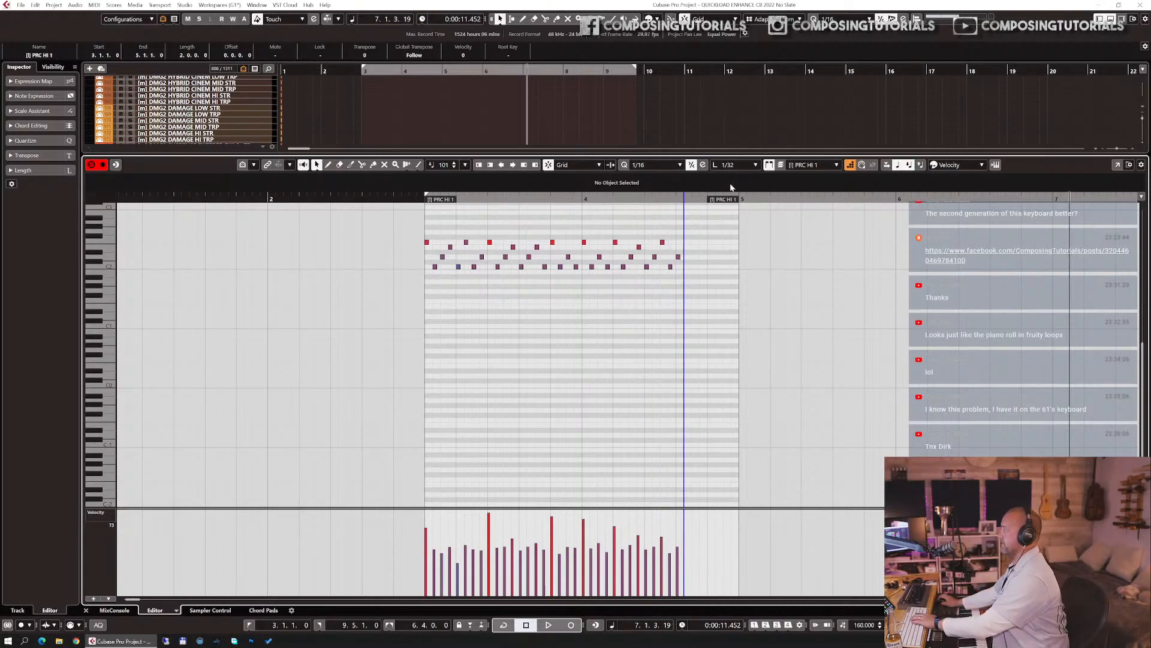
double_click(679, 258)
click(679, 259)
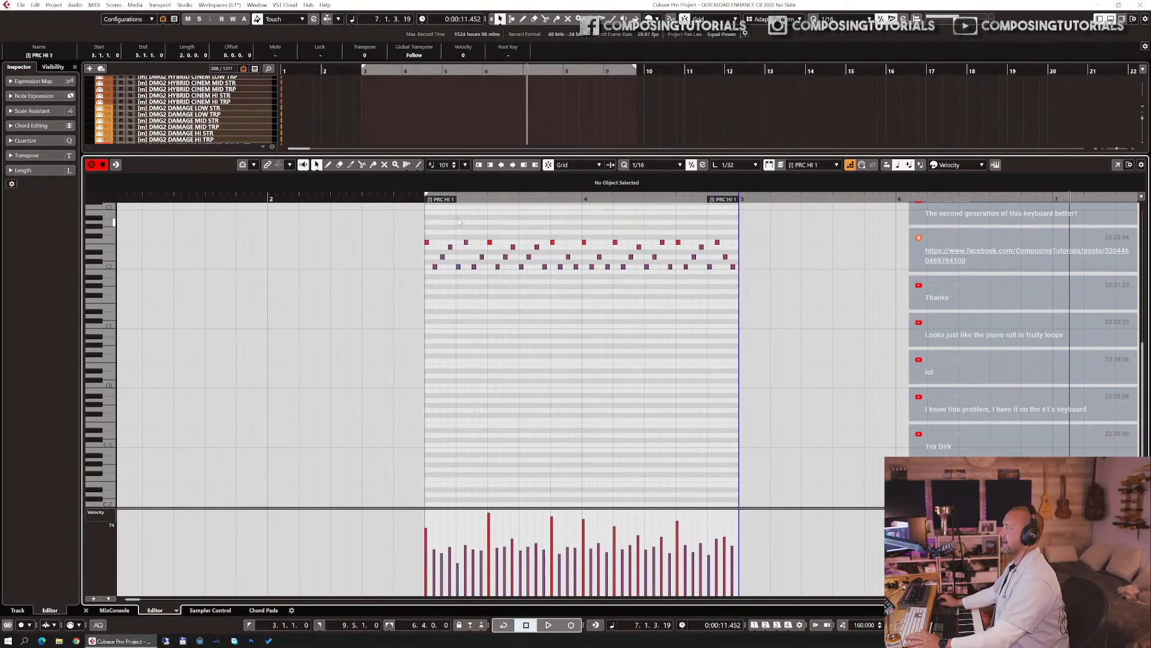
- Play back the step-entered PRC HI 1 pattern from bar 3
click(425, 199)
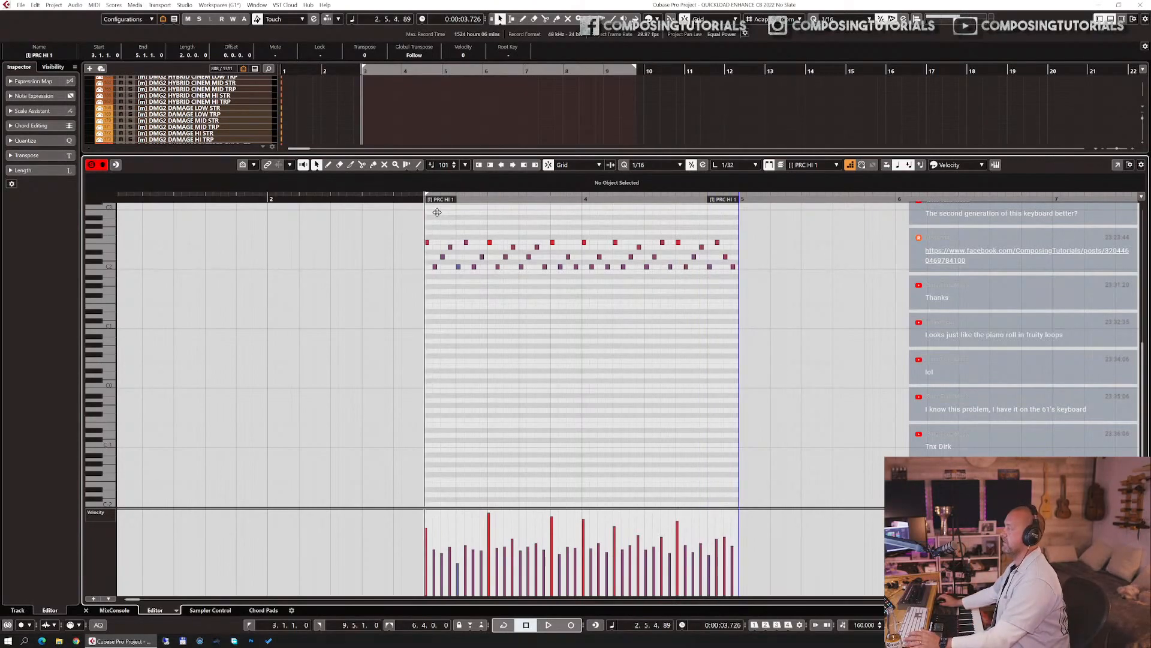
key(space)
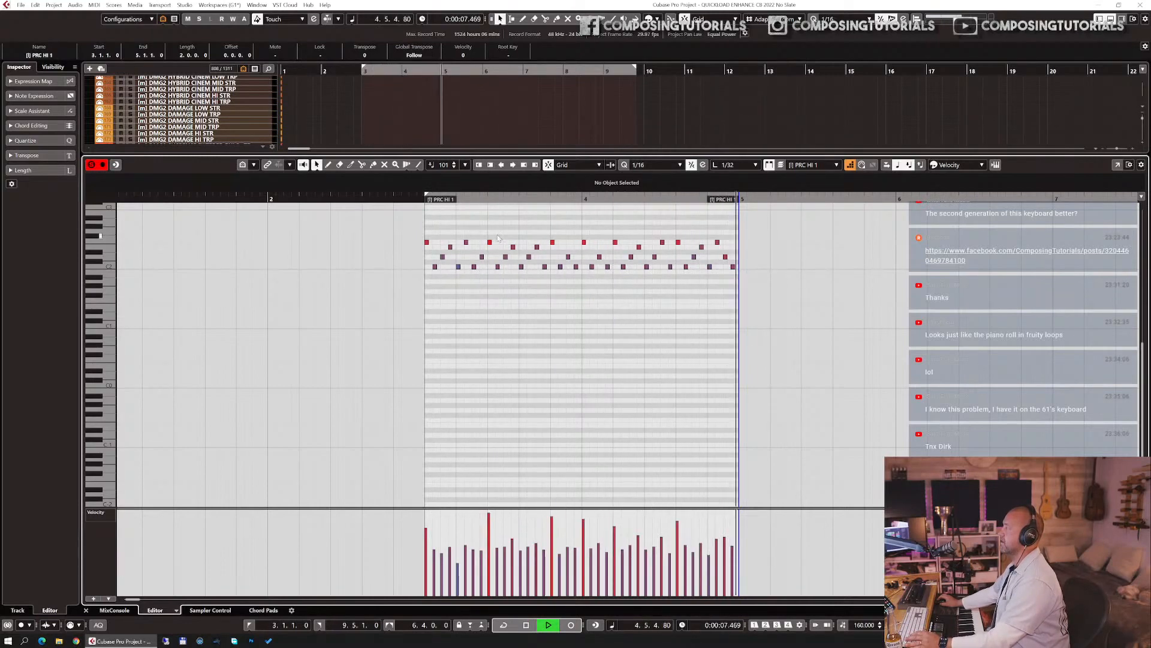
key(space)
- Select all notes in the PRC HI 1 part and apply the 1/16 quantize three times
drag(435, 232, 825, 357)
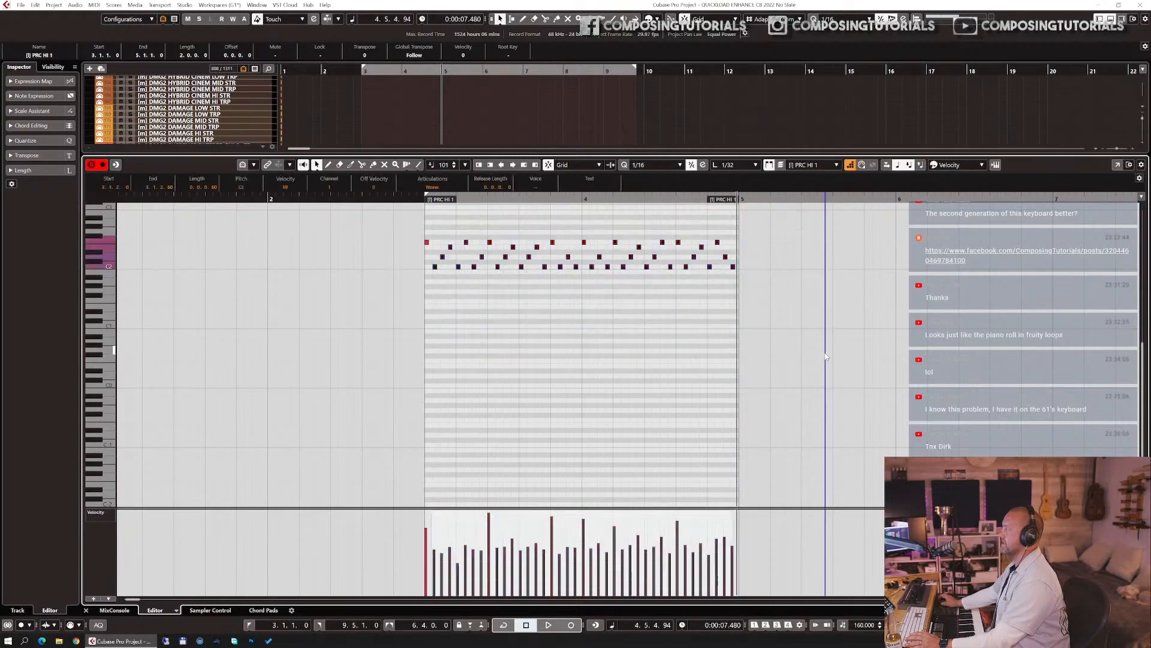
key(q)
key(q)
key(q)
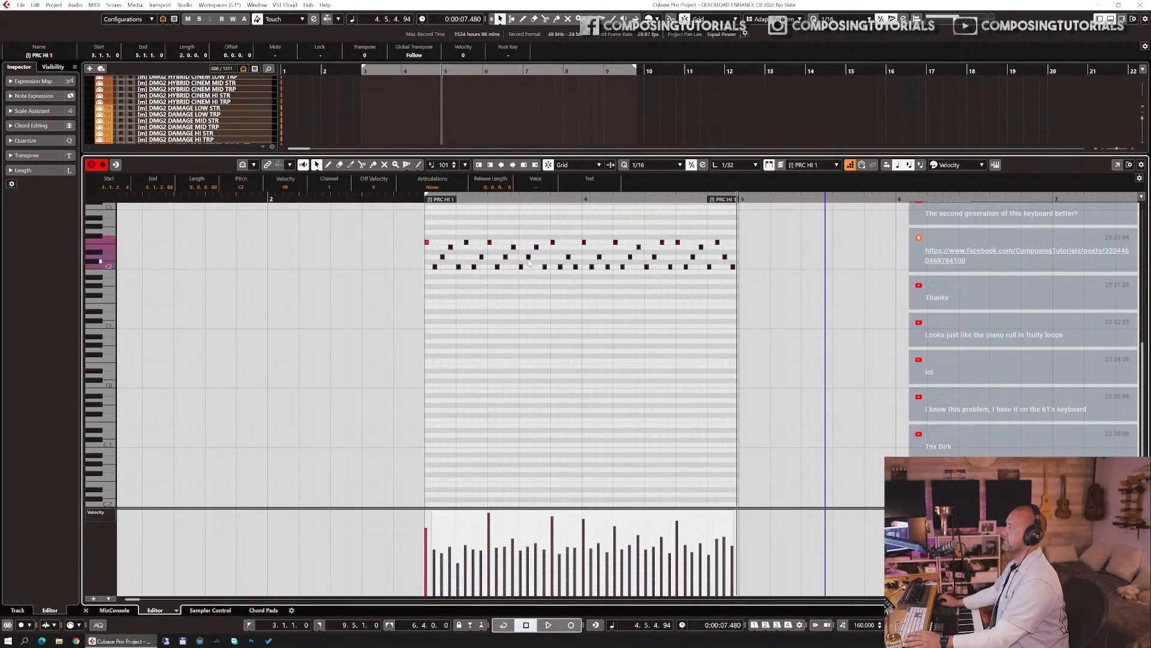
- Audition the quantized PRC HI 1 pattern from bar 3 and return to the full project arrangement
drag(427, 199, 428, 205)
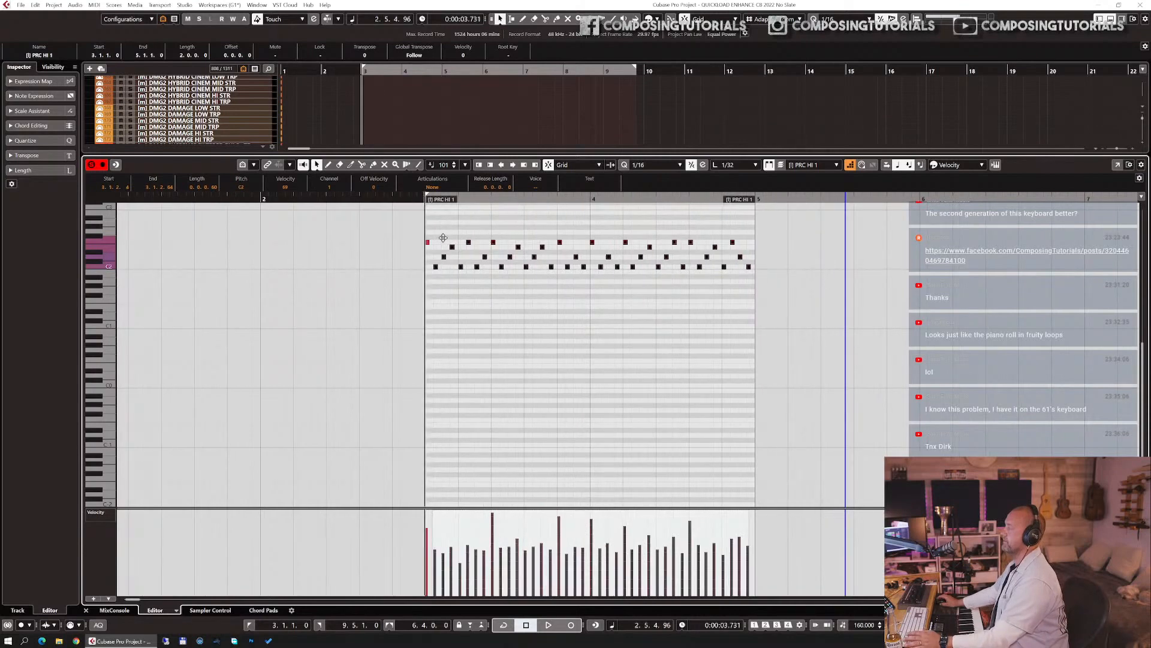
key(space)
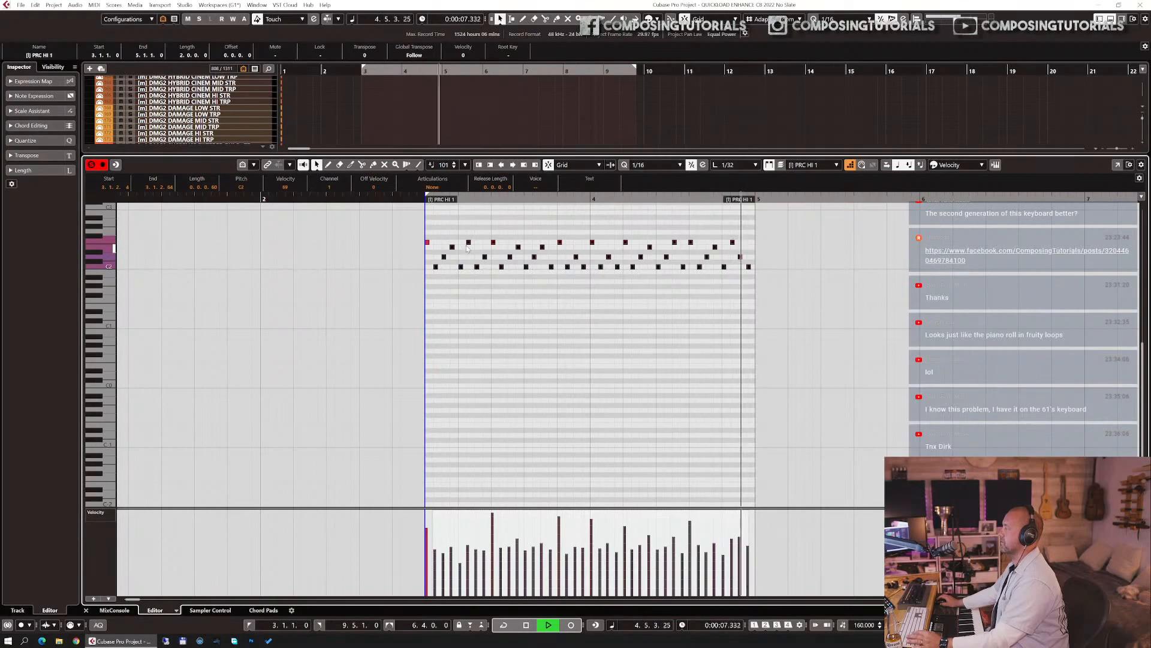
key(space)
key(ctrl+e)
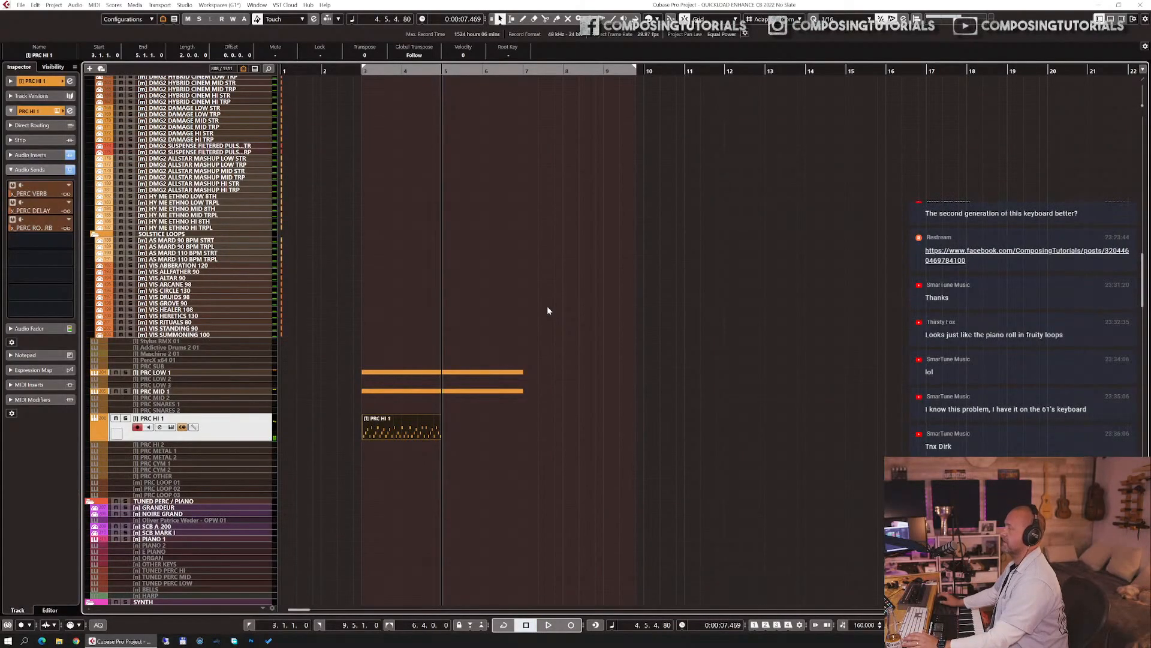
- Play the low, mid and high percussion parts together from the left locator at bar 3
key(KP_1)
key(KP_2)
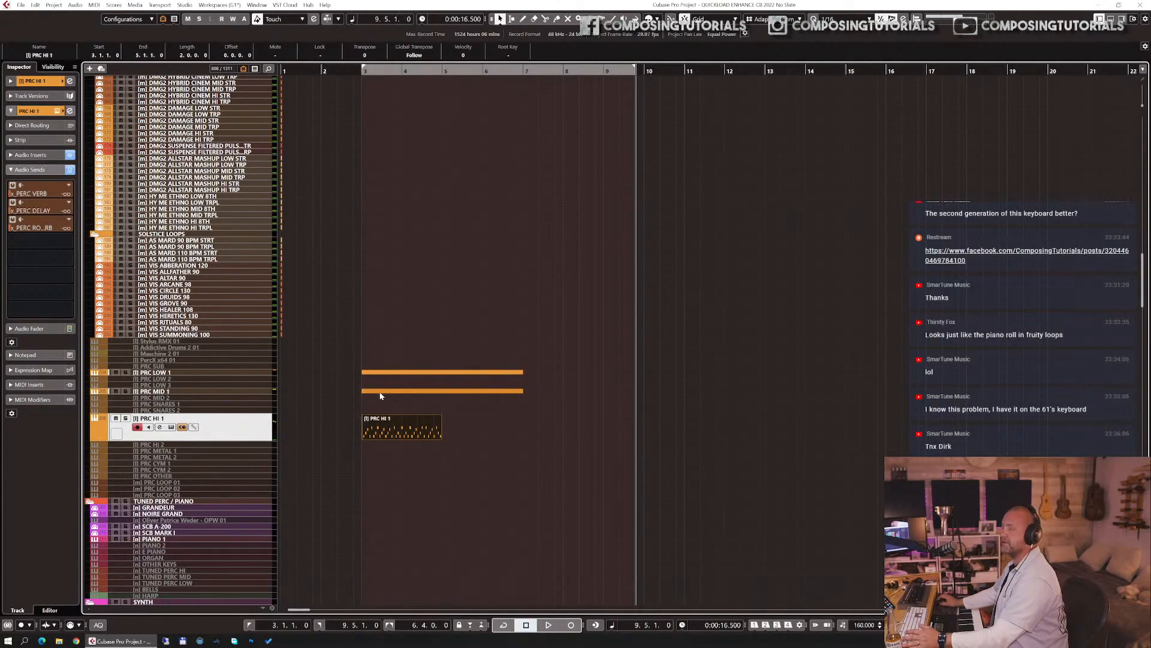
key(space)
key(space)
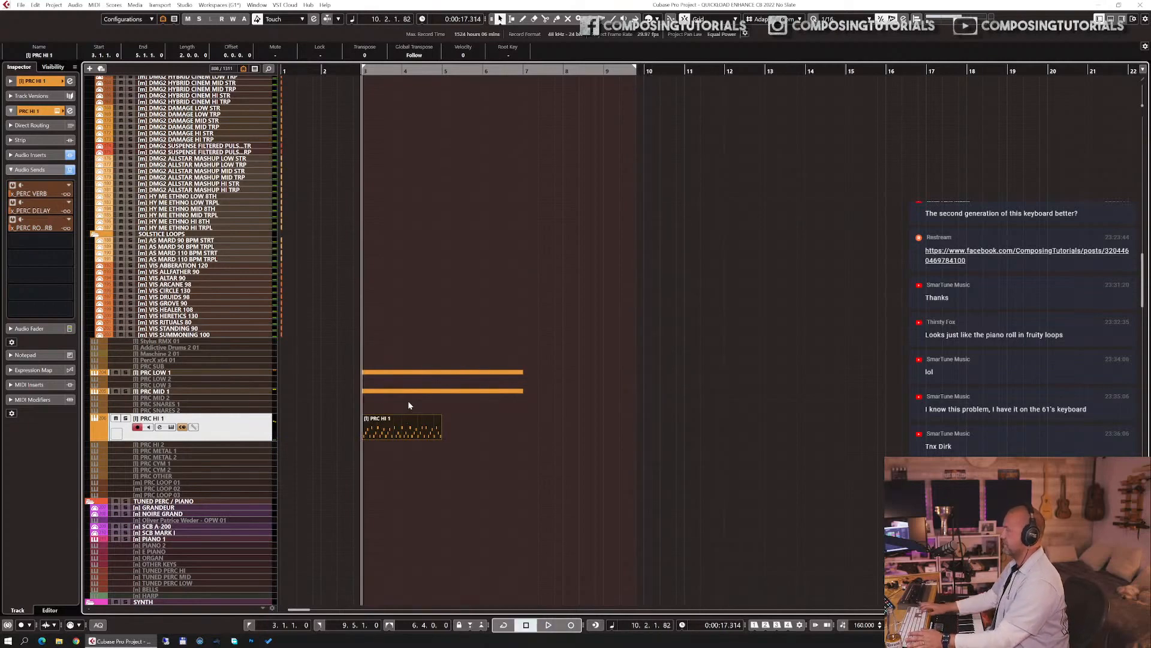
key(KP_1)
key(space)
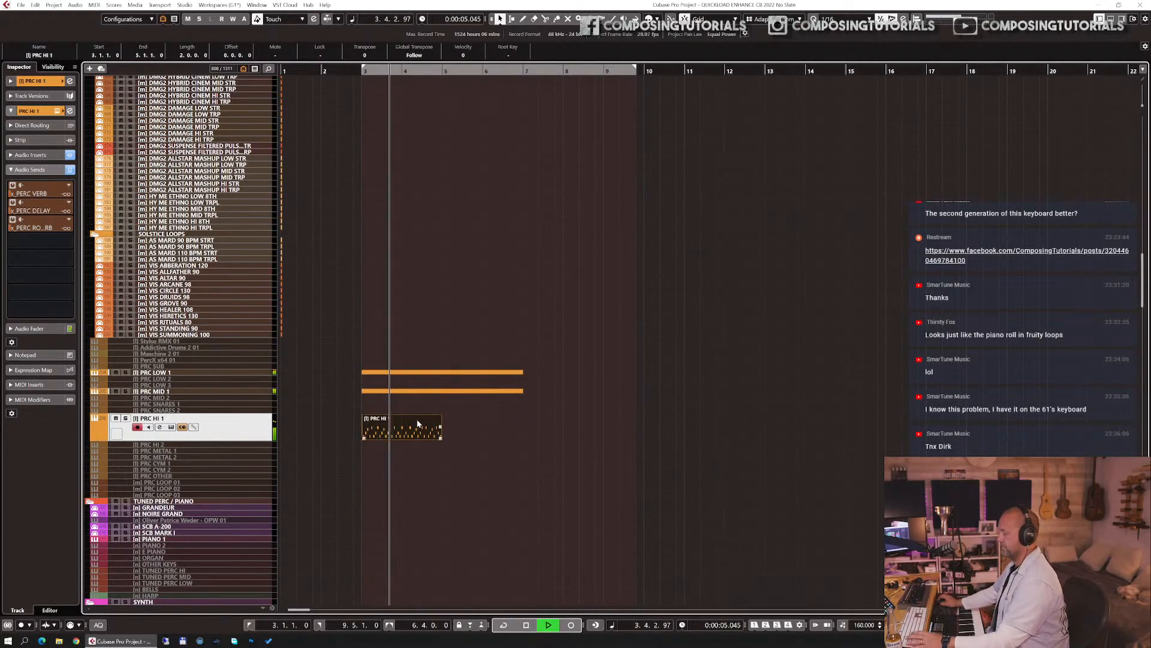
- Duplicate the PRC HI 1 part to reach bar 7, and duplicate the parts on all three percussion tracks to reach bar 11
key(ctrl+d)
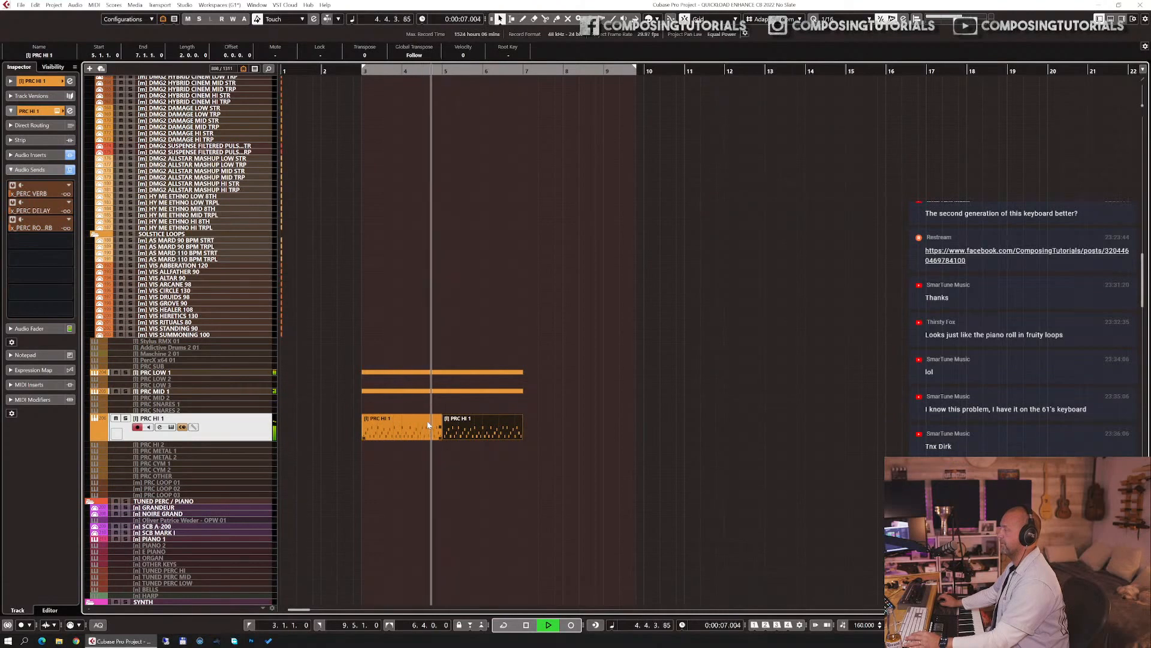
click(465, 438)
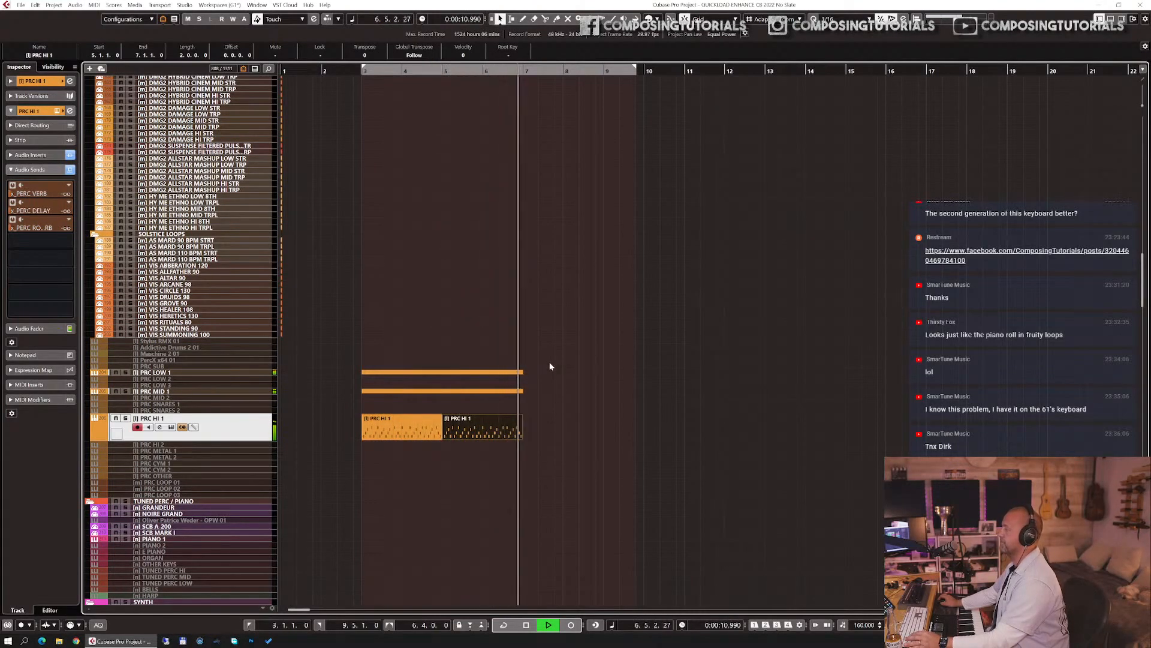
key(space)
drag(549, 362, 398, 452)
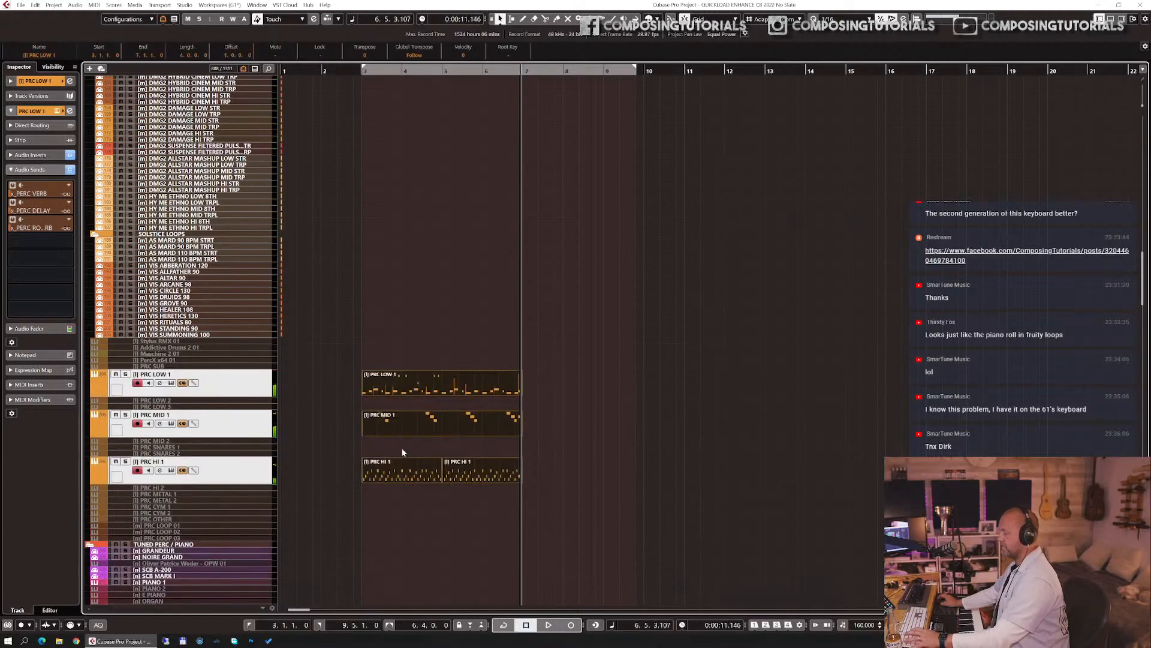
key(ctrl+d)
- Enable the PRC SNARES 1 track and open its Kontakt instrument
click(202, 448)
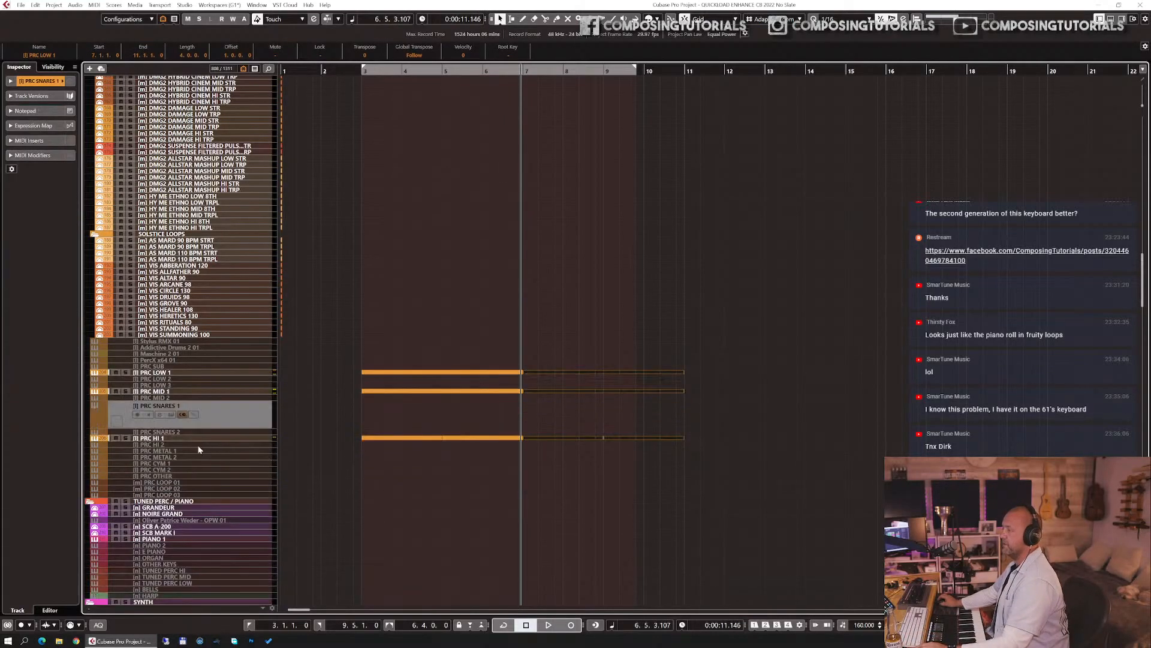
click(235, 407)
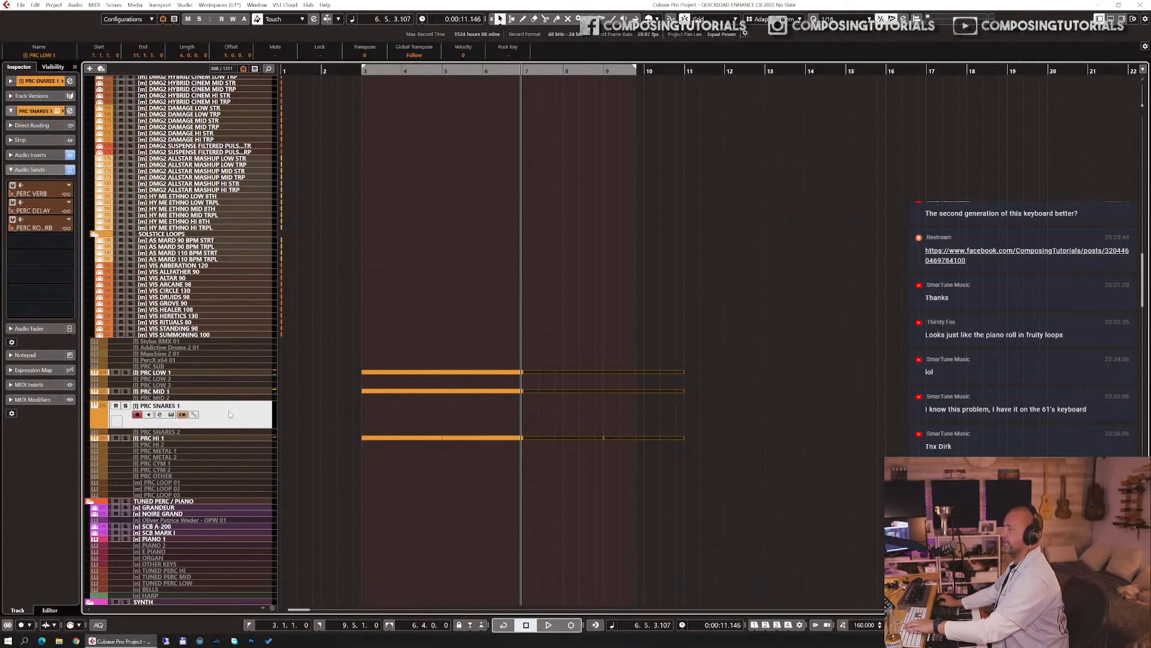
key(F11)
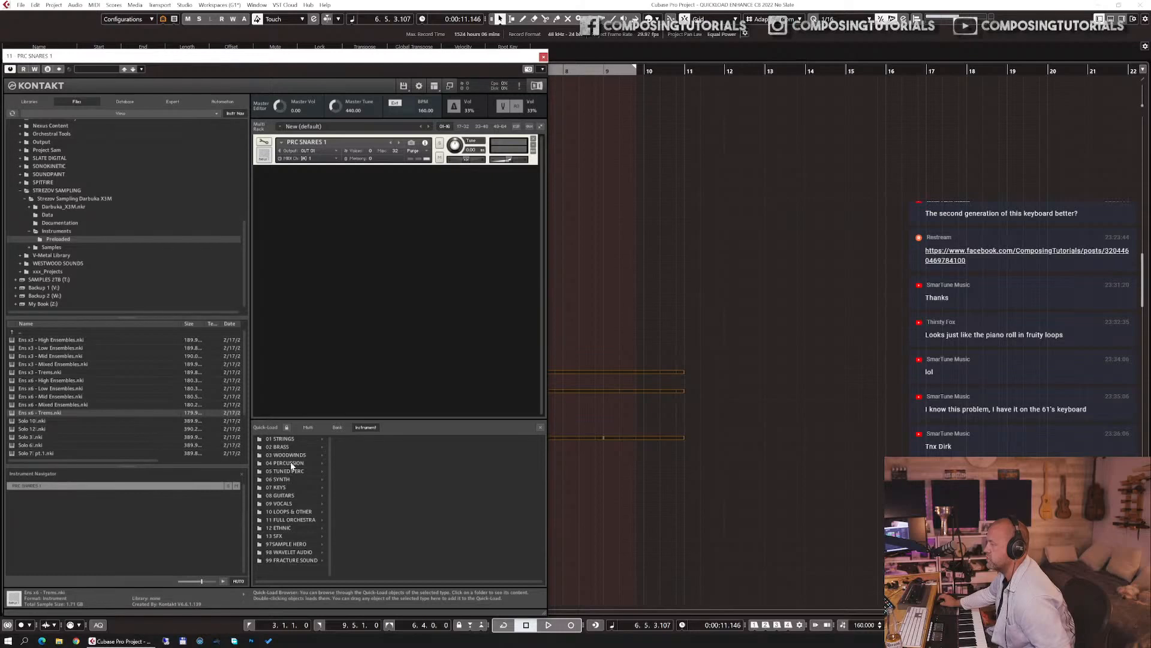
- Load the preloaded Ens x3 - Mixed Ensembles patch from Strezov Sampling Darbuka X3M into Kontakt on the PRC SNARES 1 track
click(306, 464)
scroll(380, 563, down, 2)
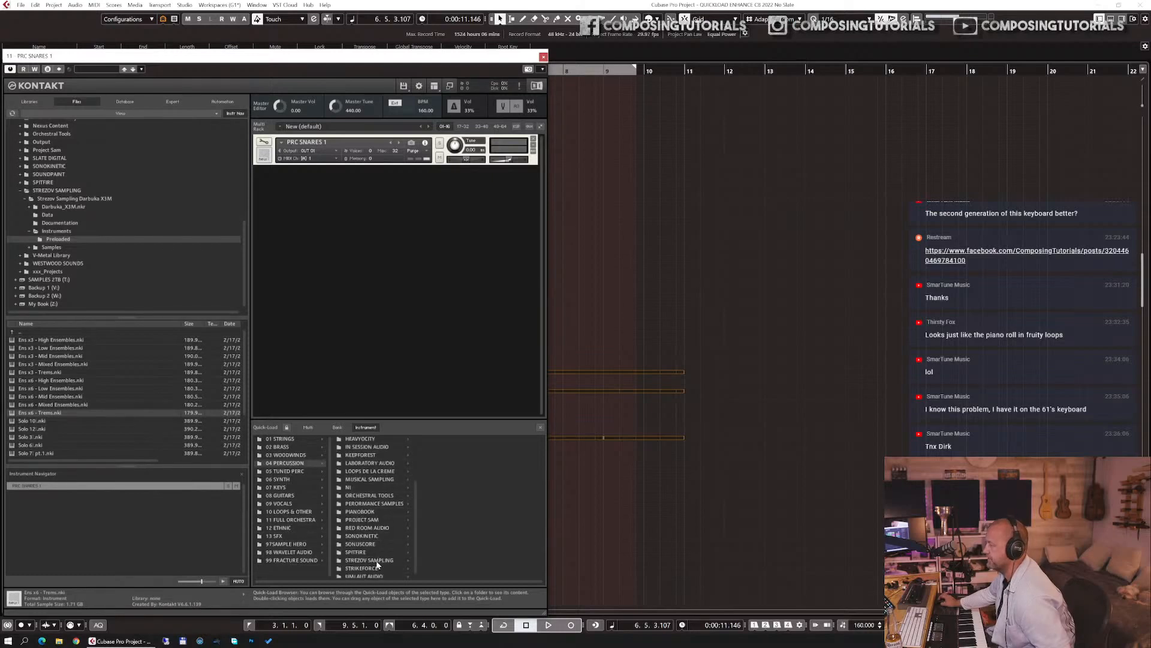
click(370, 560)
click(445, 448)
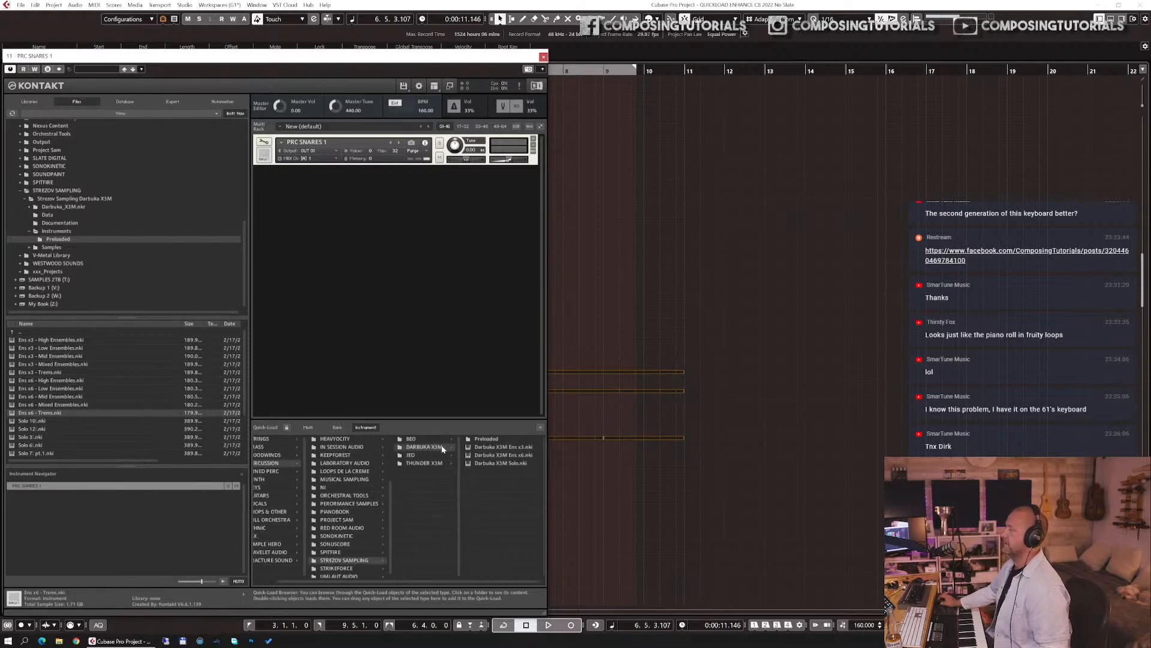
click(503, 440)
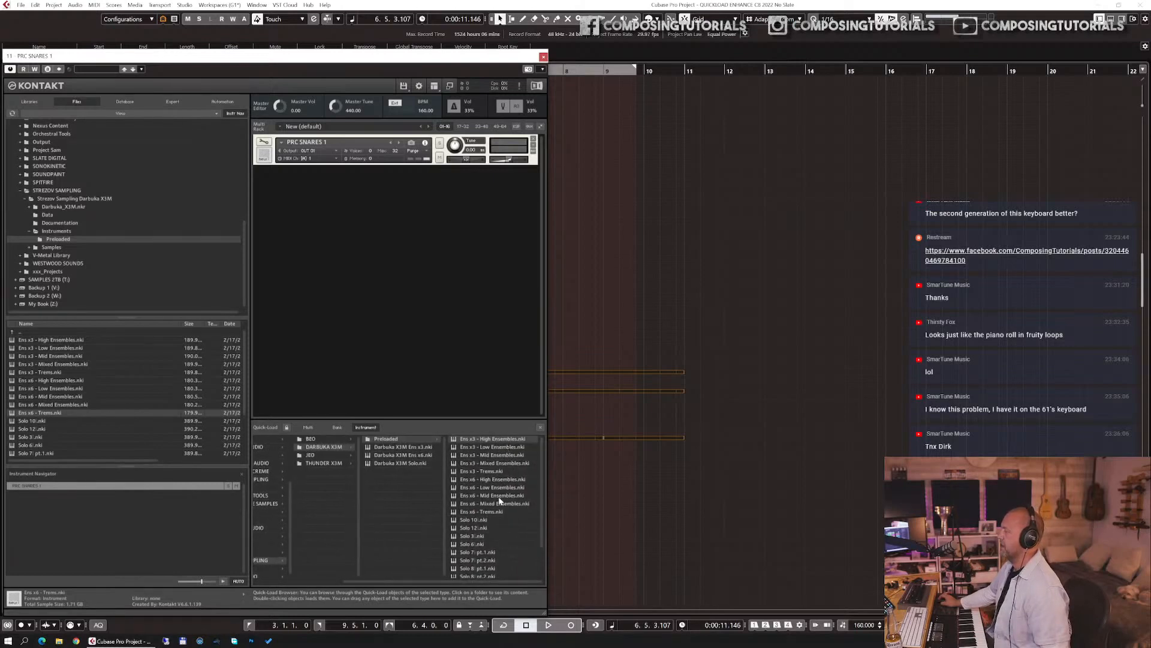
drag(497, 465, 400, 183)
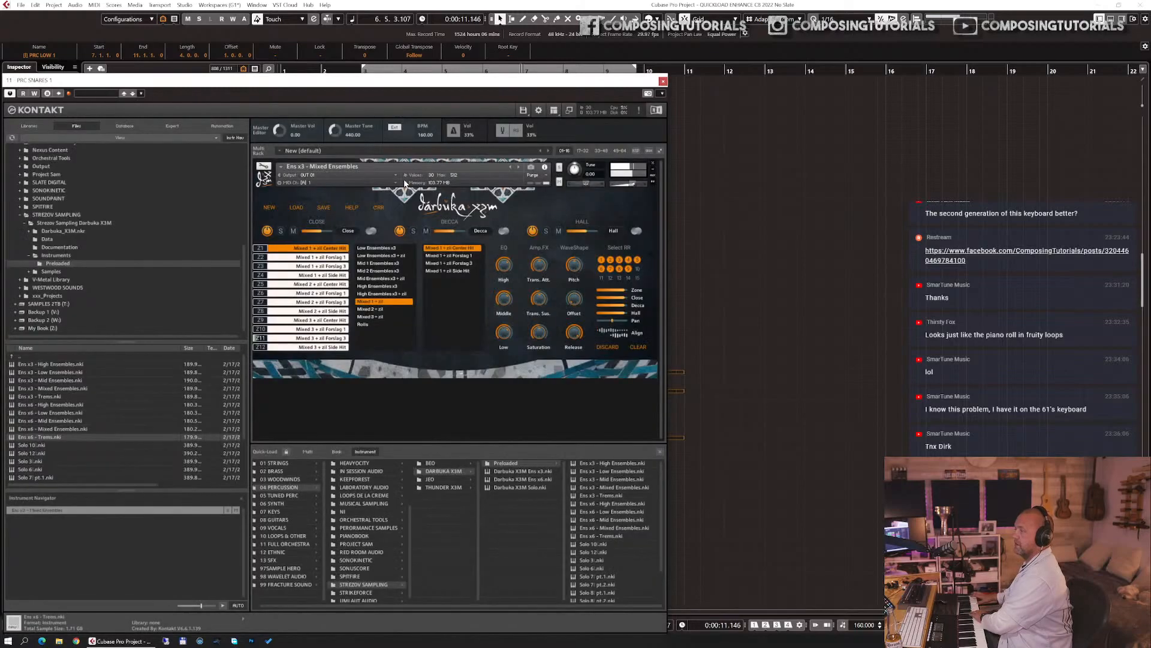
- Close the Kontakt window and play the low, mid and high percussion parts from bar 3 to rehearse a snare pattern
key(ctrl+w)
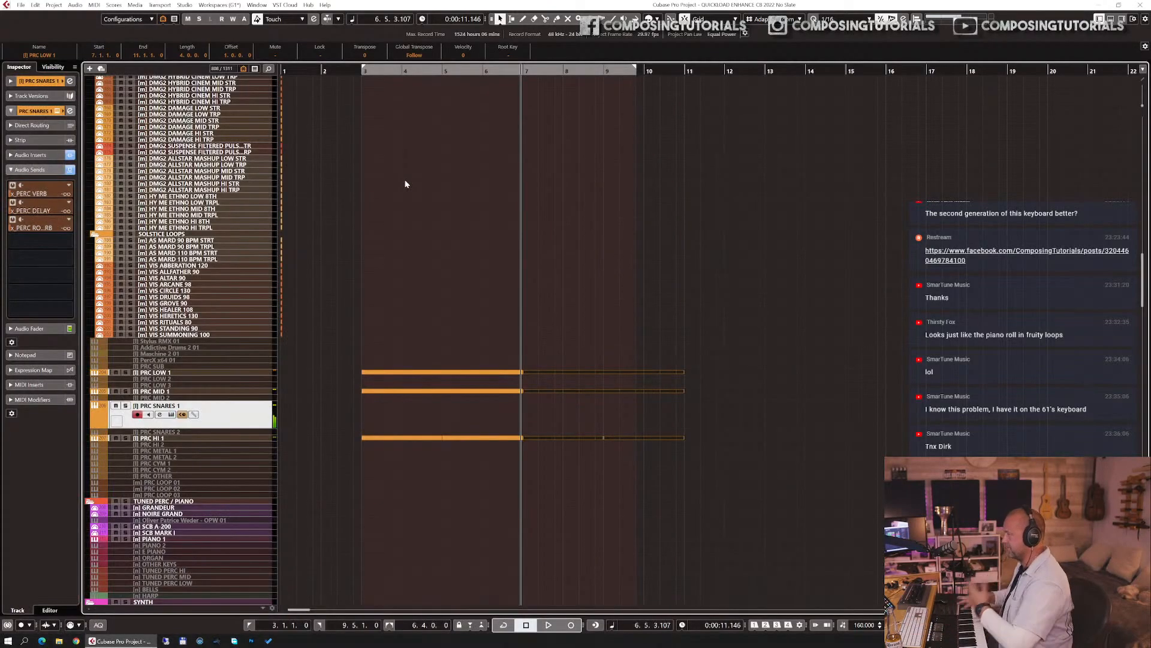
key(space)
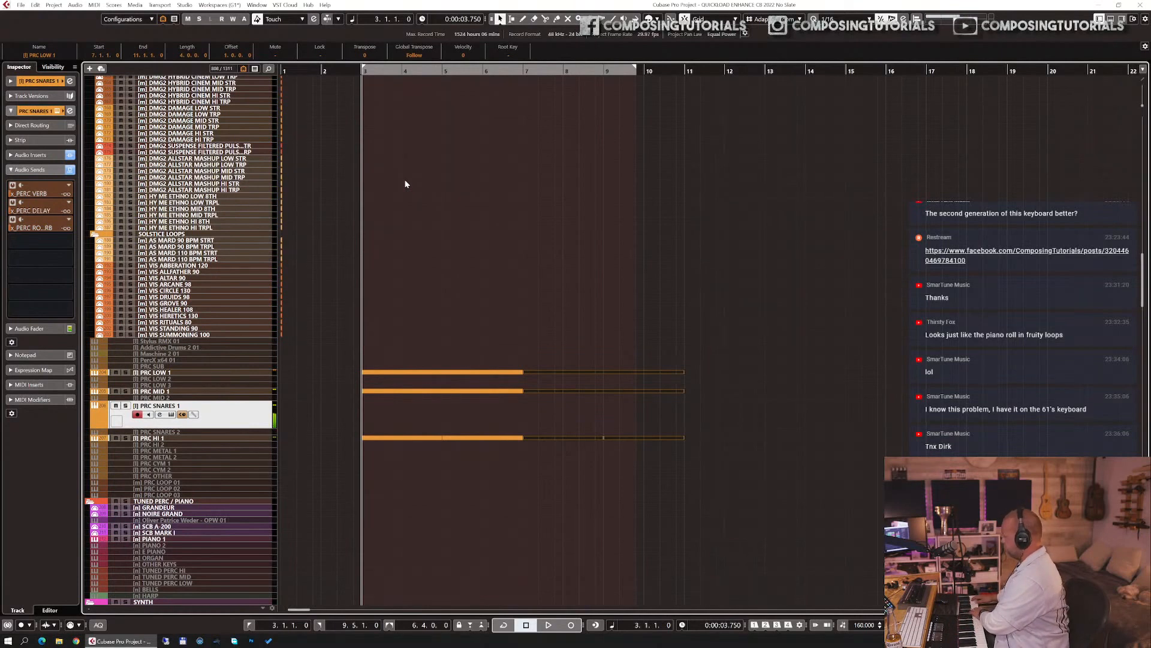
key(space)
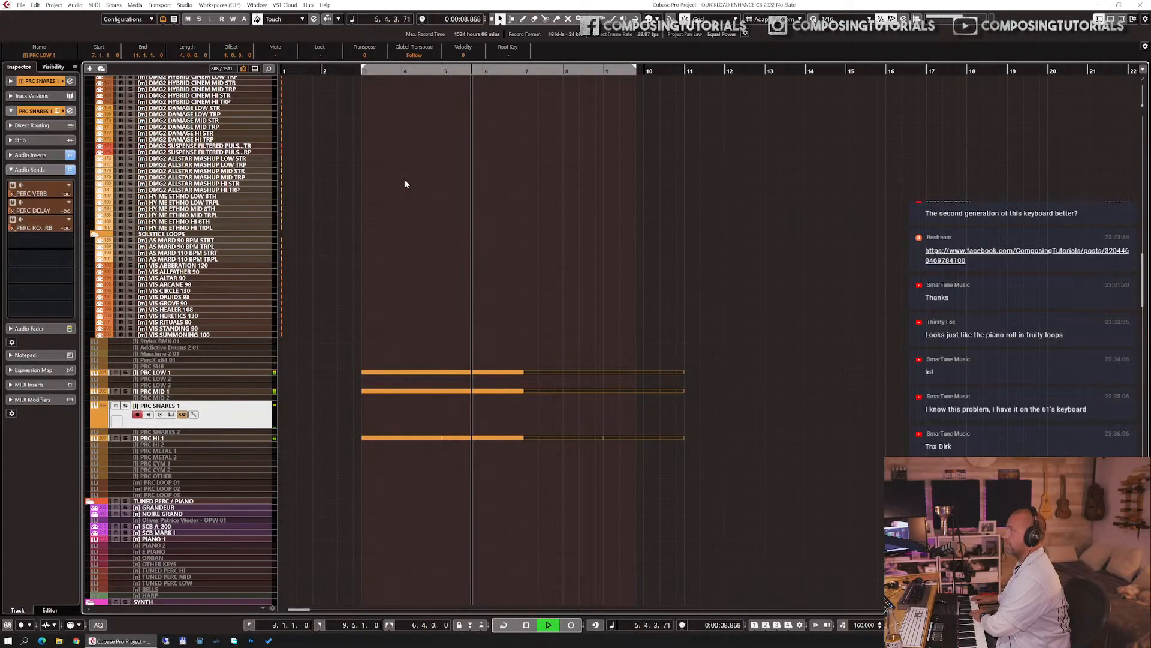
key(space)
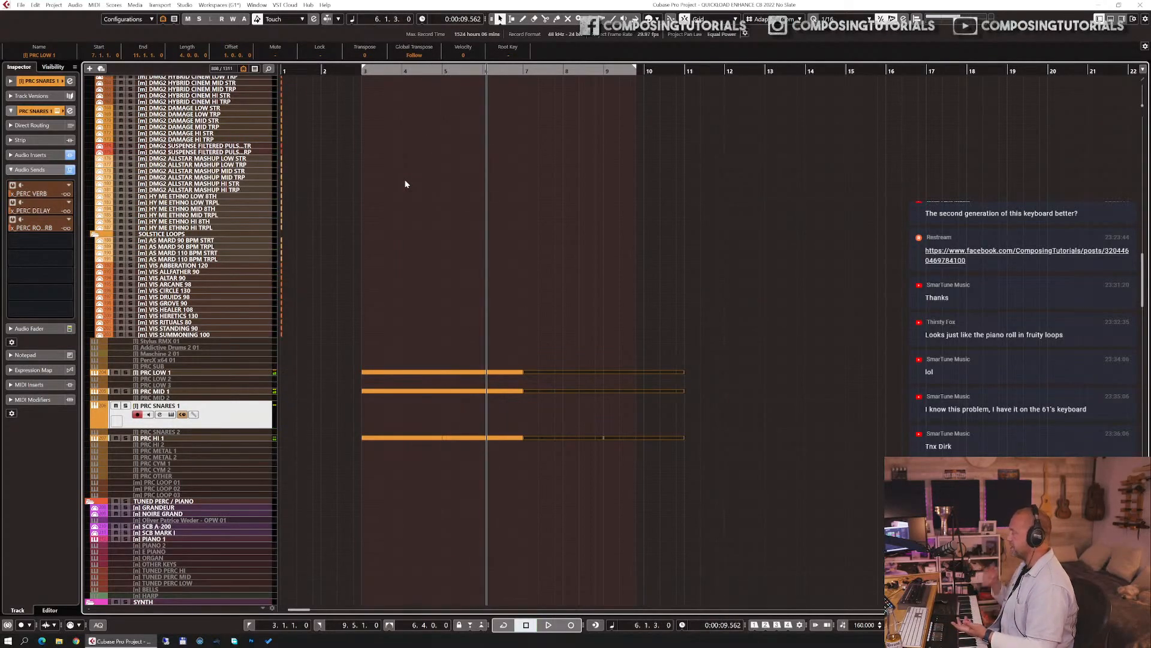
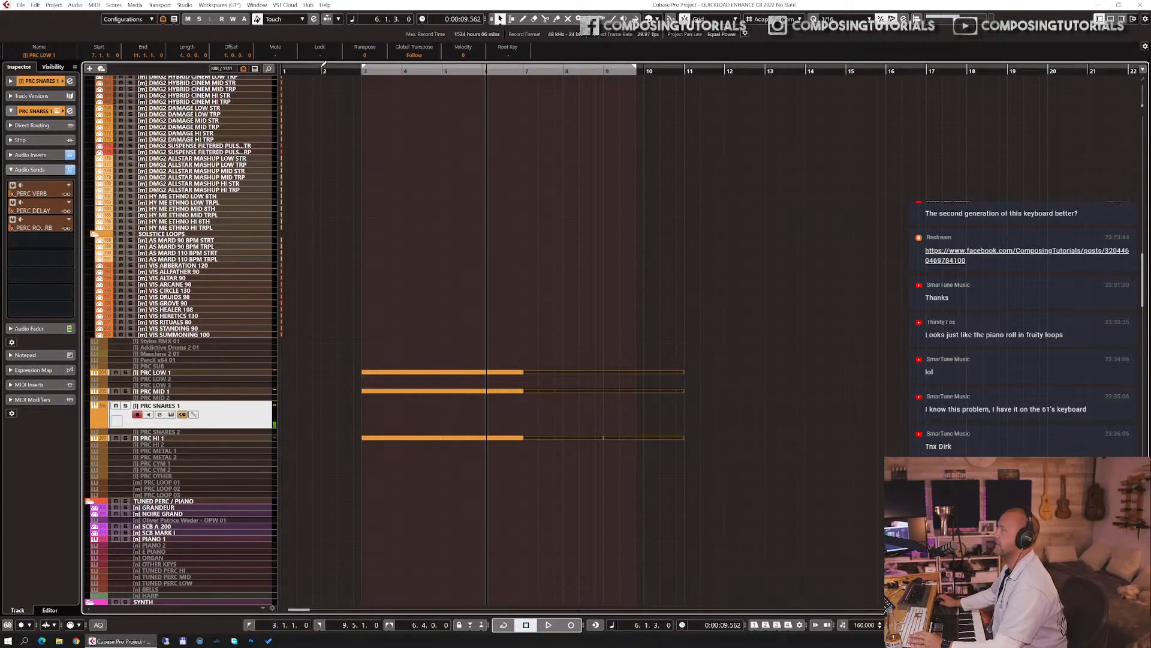
drag(321, 70, 323, 86)
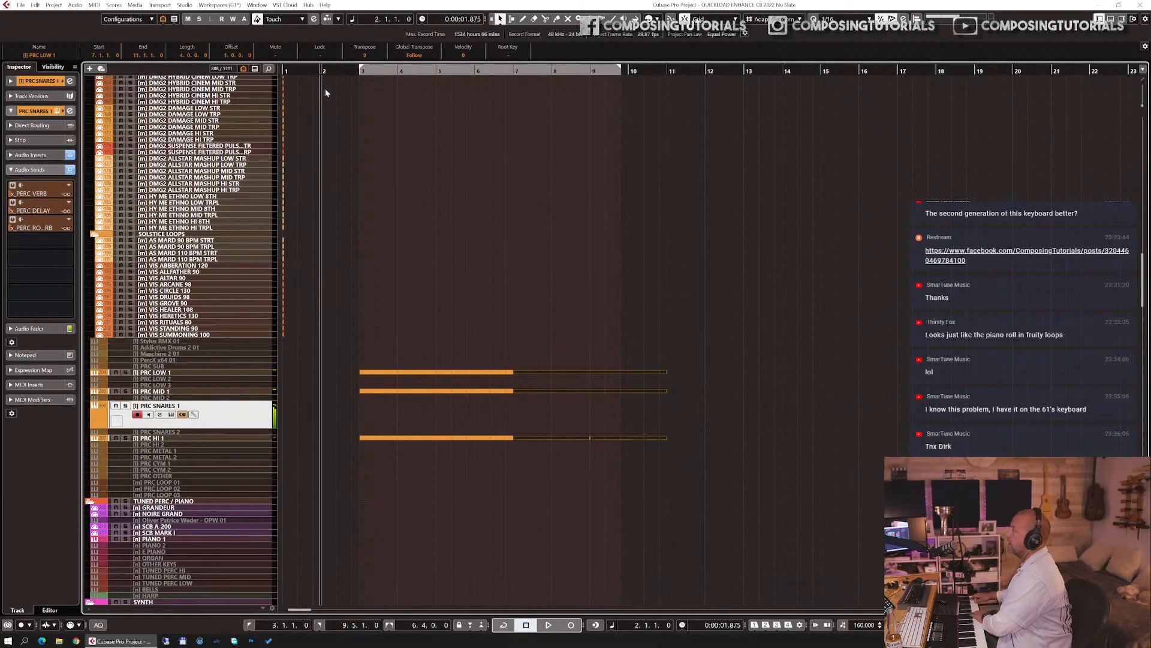
key(space)
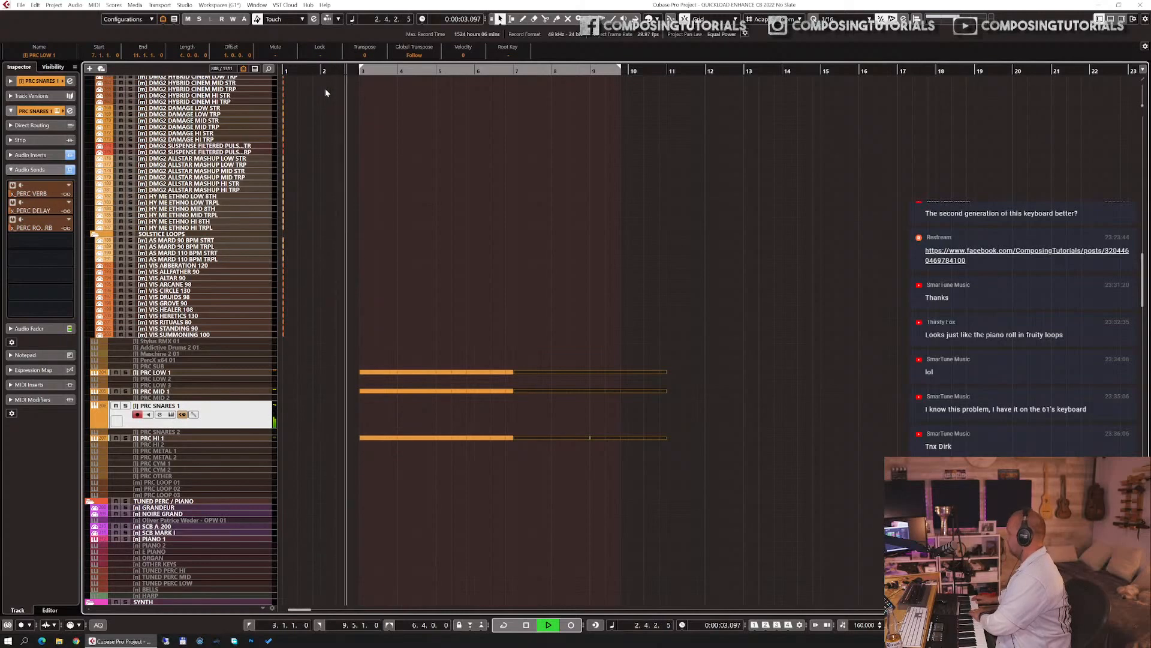
key(space)
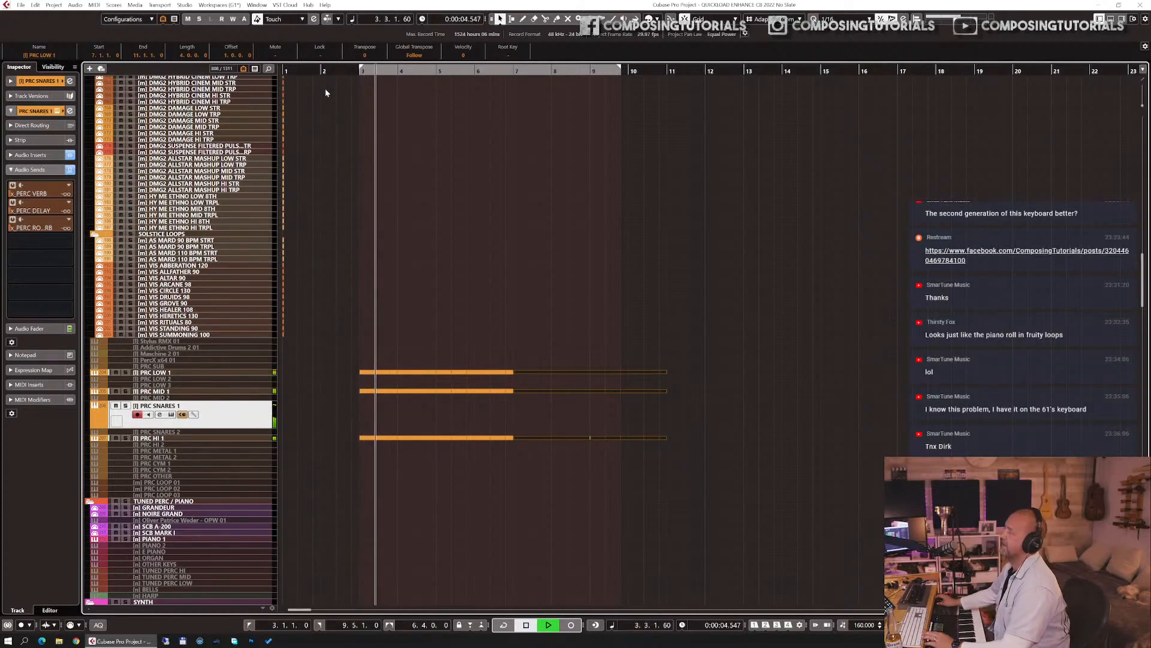
- Play a snare pattern live on PRC SNARES 1 with the transport running from bar 2, and insert it as a part from the retrospective recording
drag(311, 67, 319, 94)
key(space)
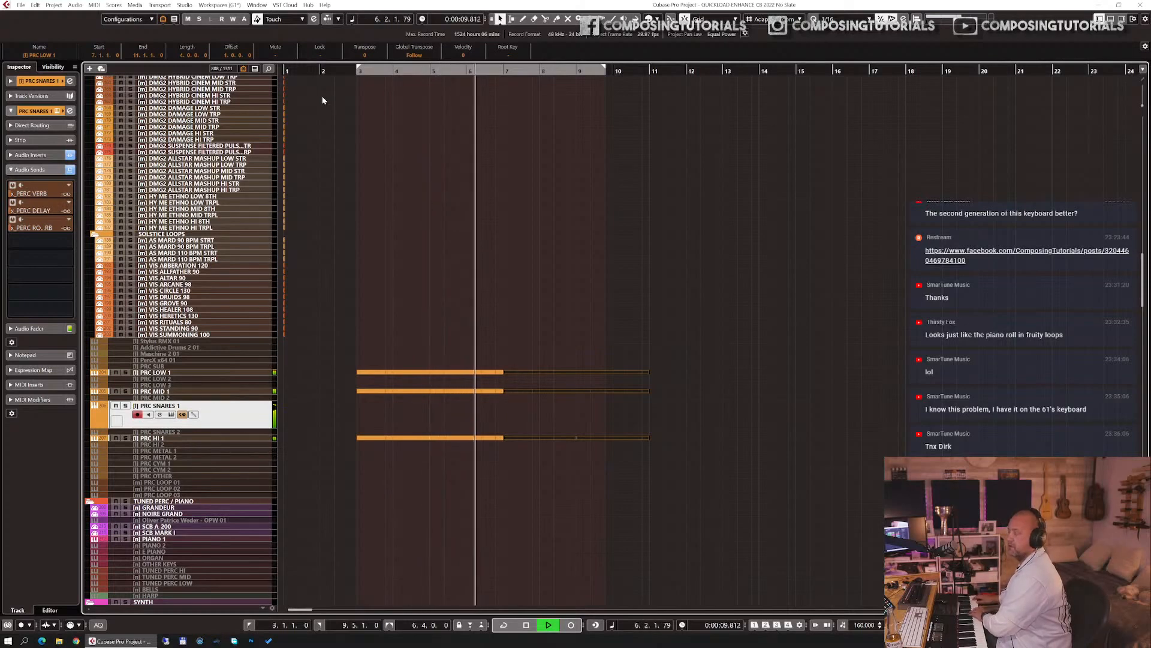
key(space)
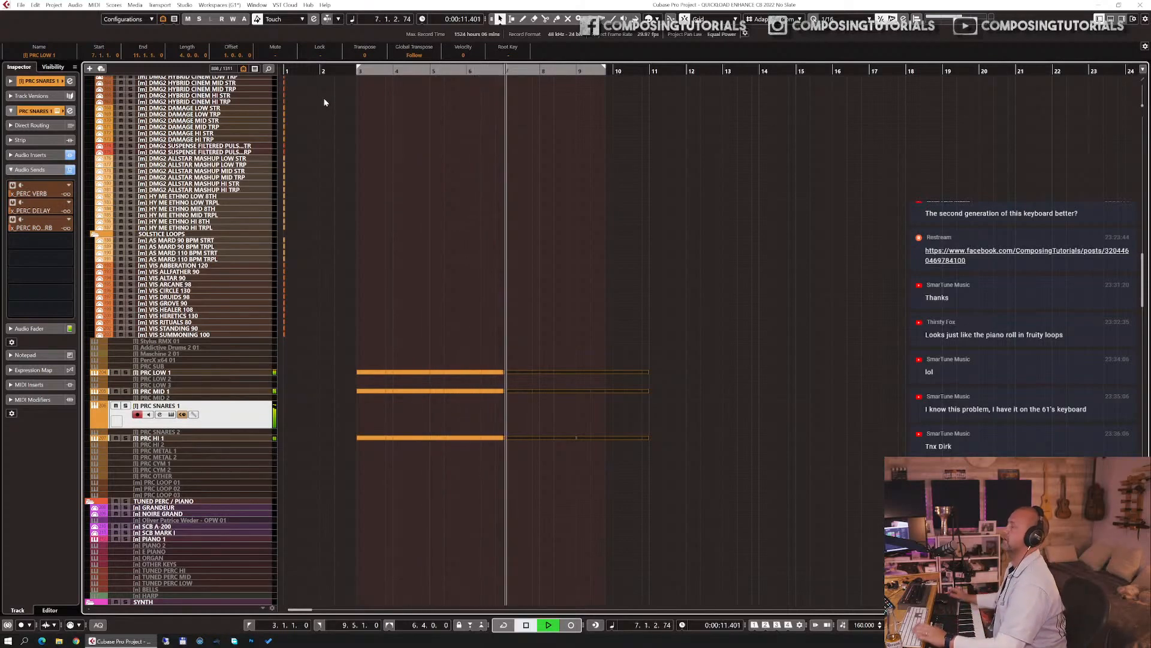
key(shift+KP_Multiply)
- Open the PRC SNARES 1 part in the Key Editor and raise the velocities of its first two C4 notes, the first to about 94
key(Return)
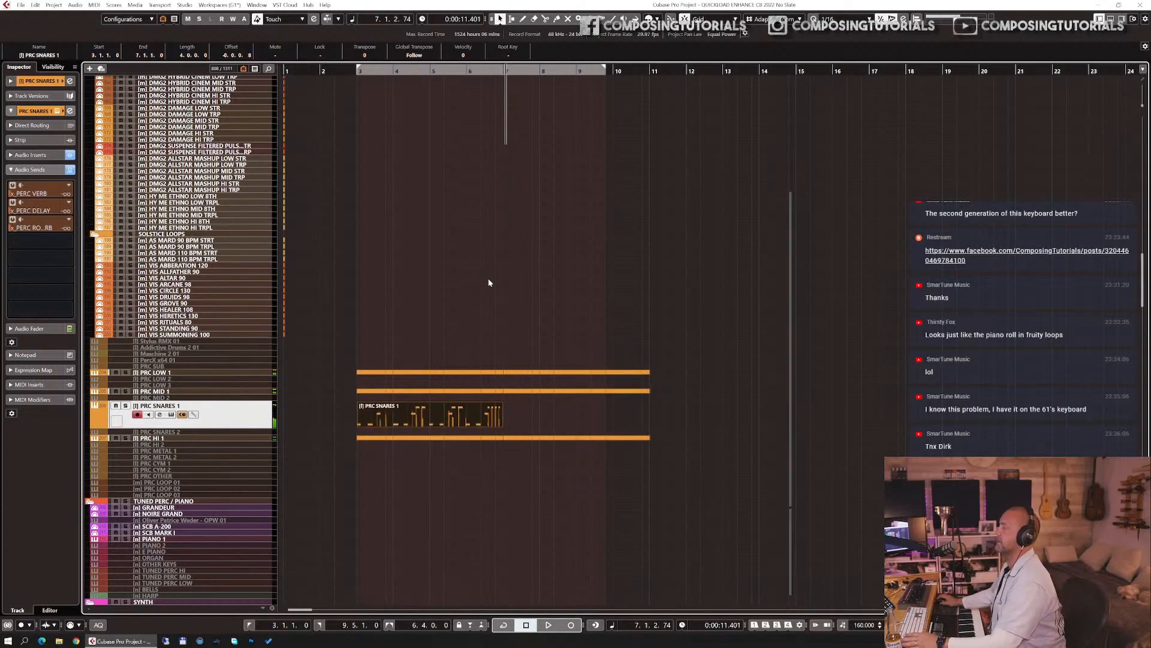
key(g)
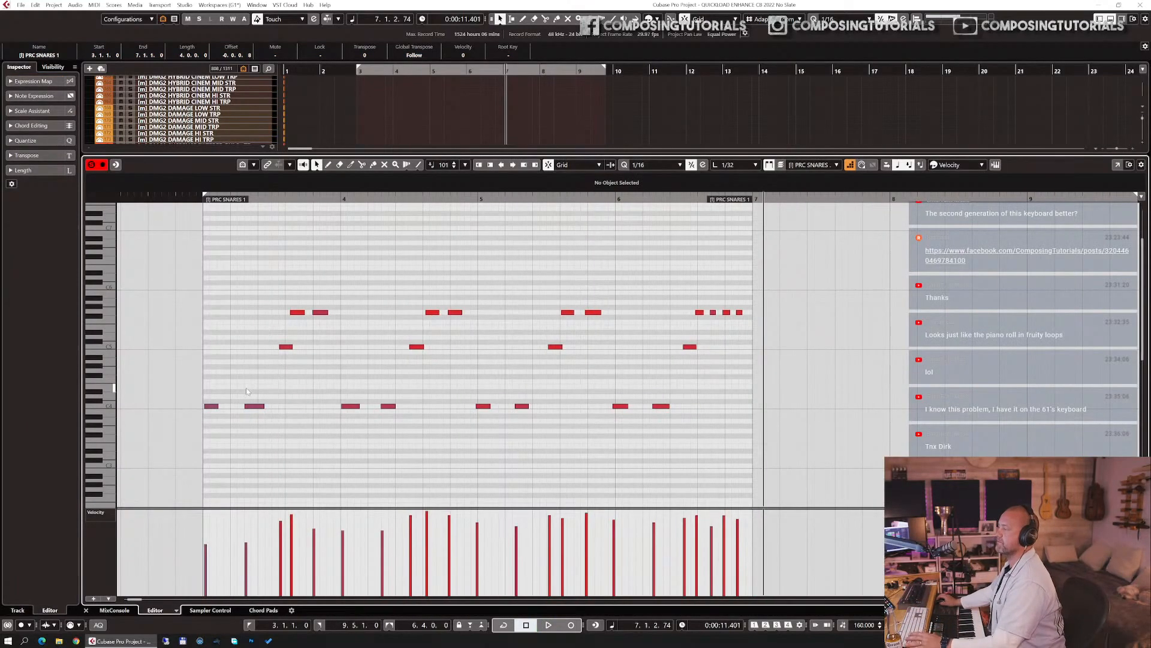
drag(259, 387, 204, 414)
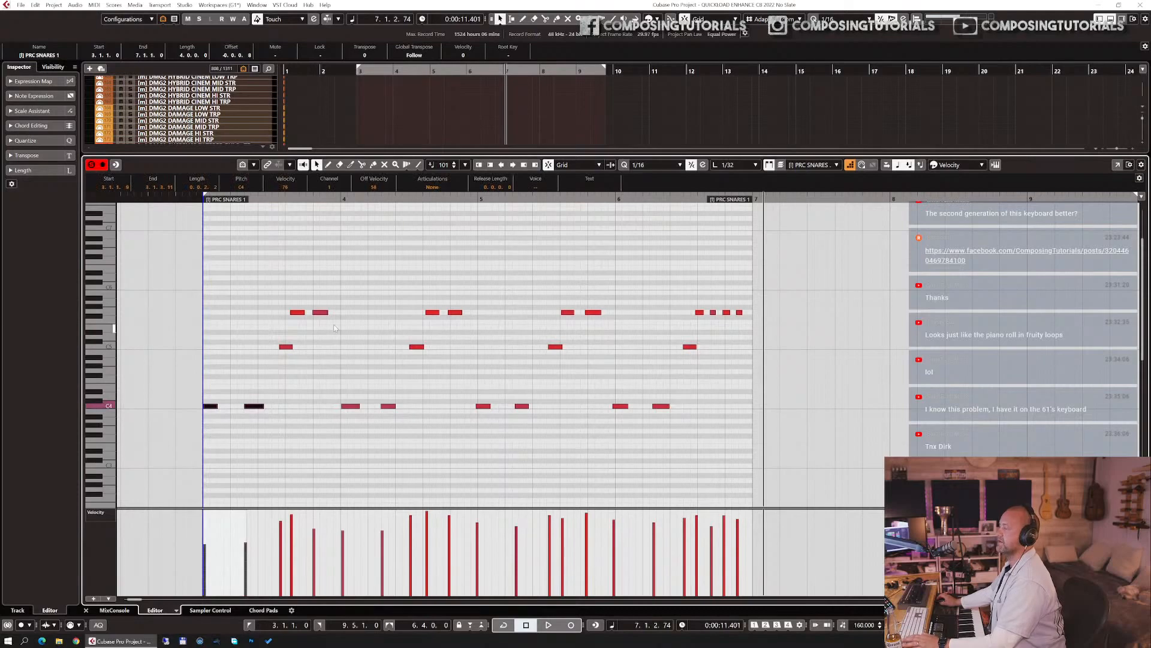
click(206, 532)
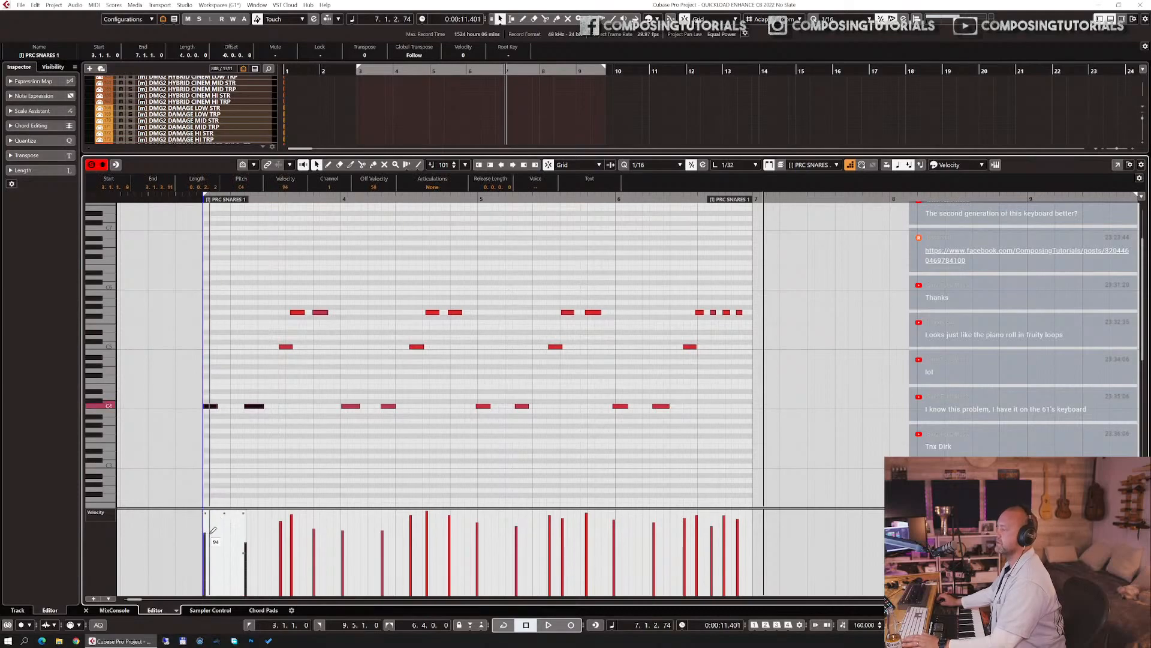
click(245, 541)
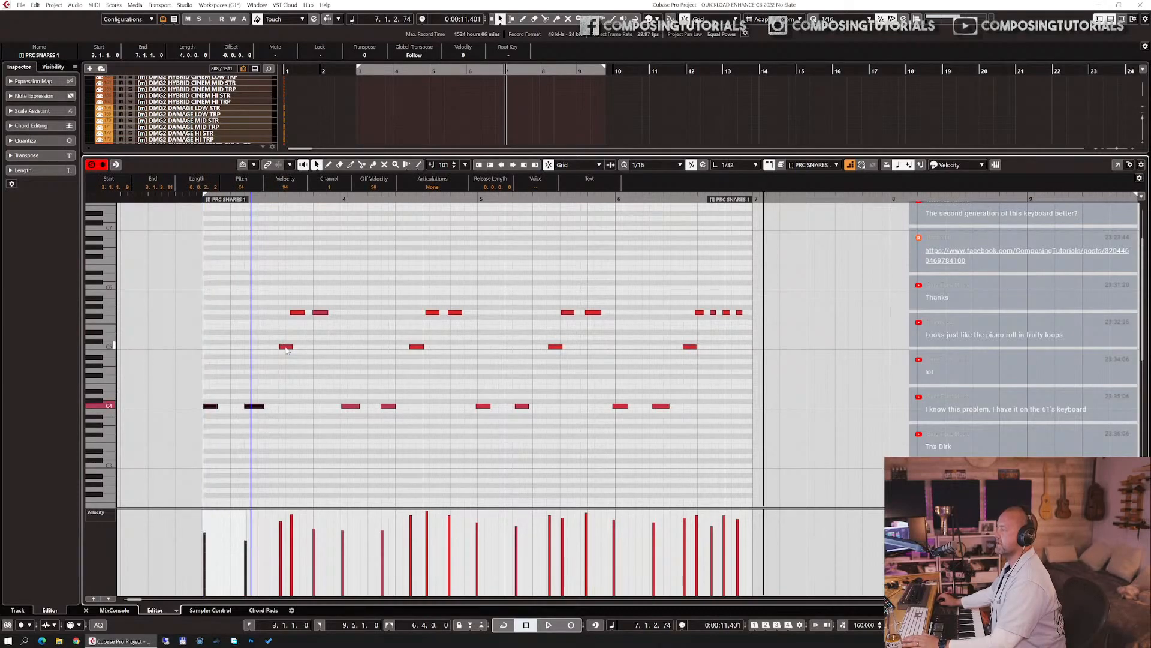
- Move the three upper notes in bar 3 slightly earlier, and iteratively quantize the whole snare part three times at 1/16
drag(287, 350, 278, 349)
mouse_move(288, 305)
mouse_down()
mouse_move(324, 316)
mouse_move(292, 316)
mouse_up()
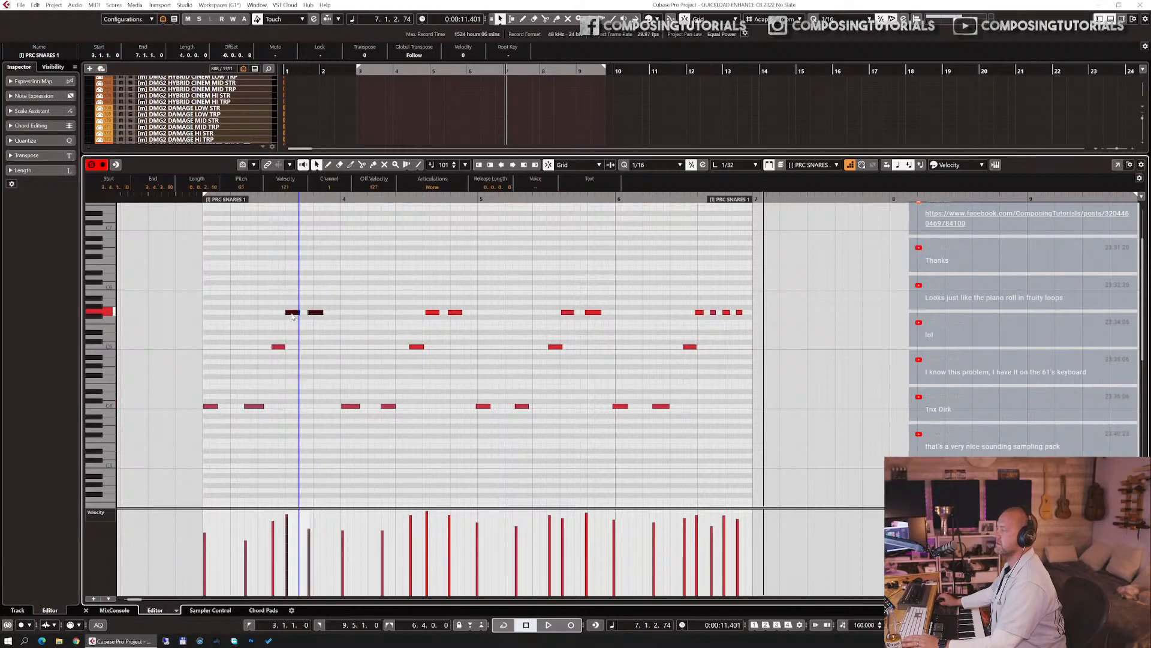
click(683, 227)
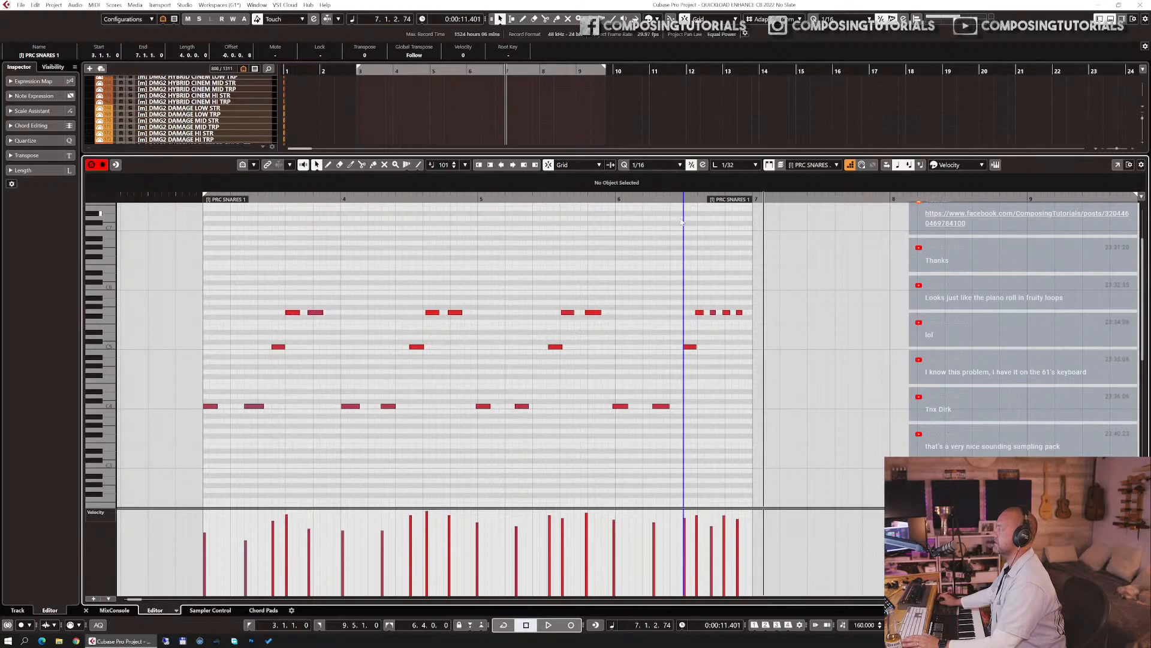
key(q)
key(q)
key(q)
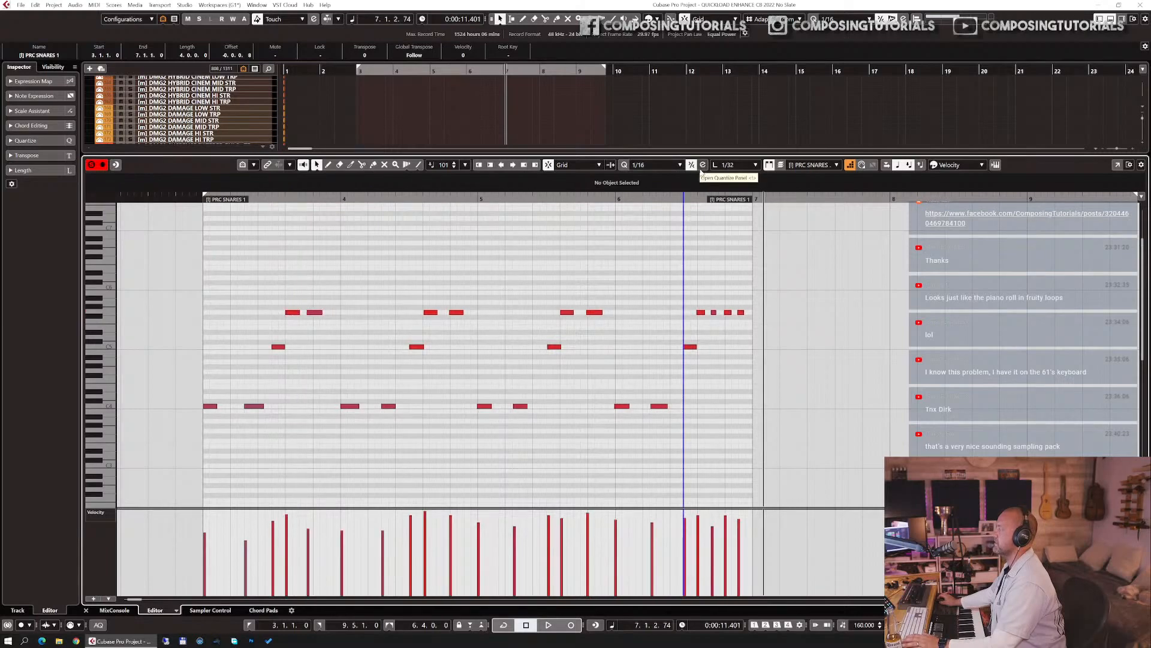
- Play the edited snare part from bar 3 to check its timing with the other percussion
click(198, 197)
key(space)
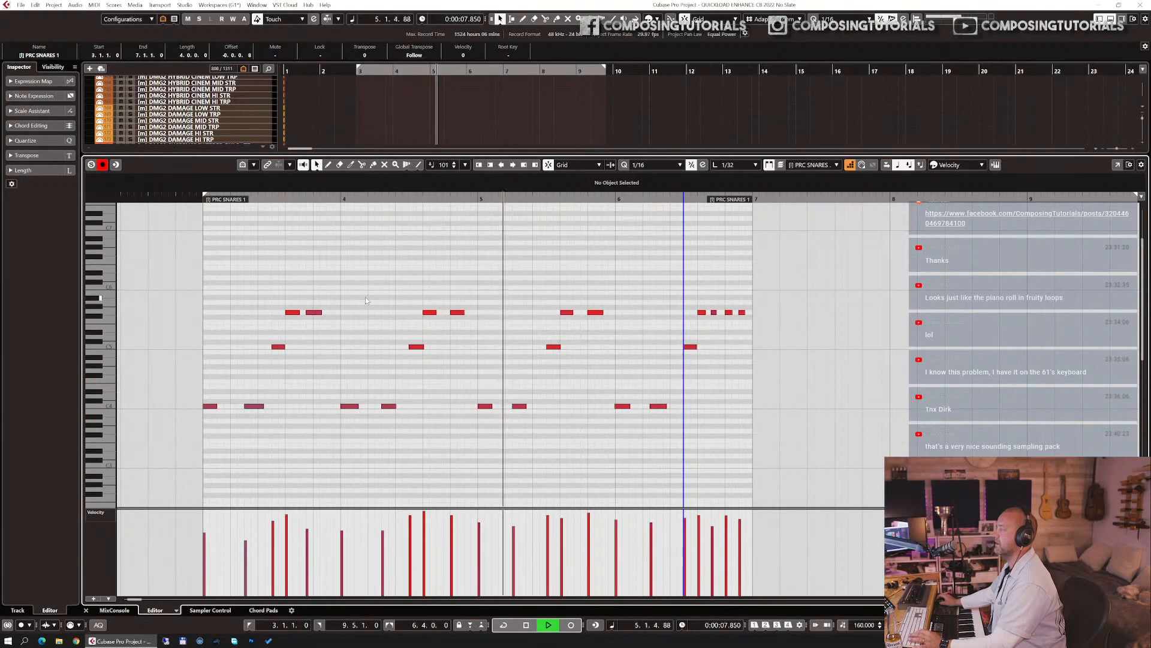
key(space)
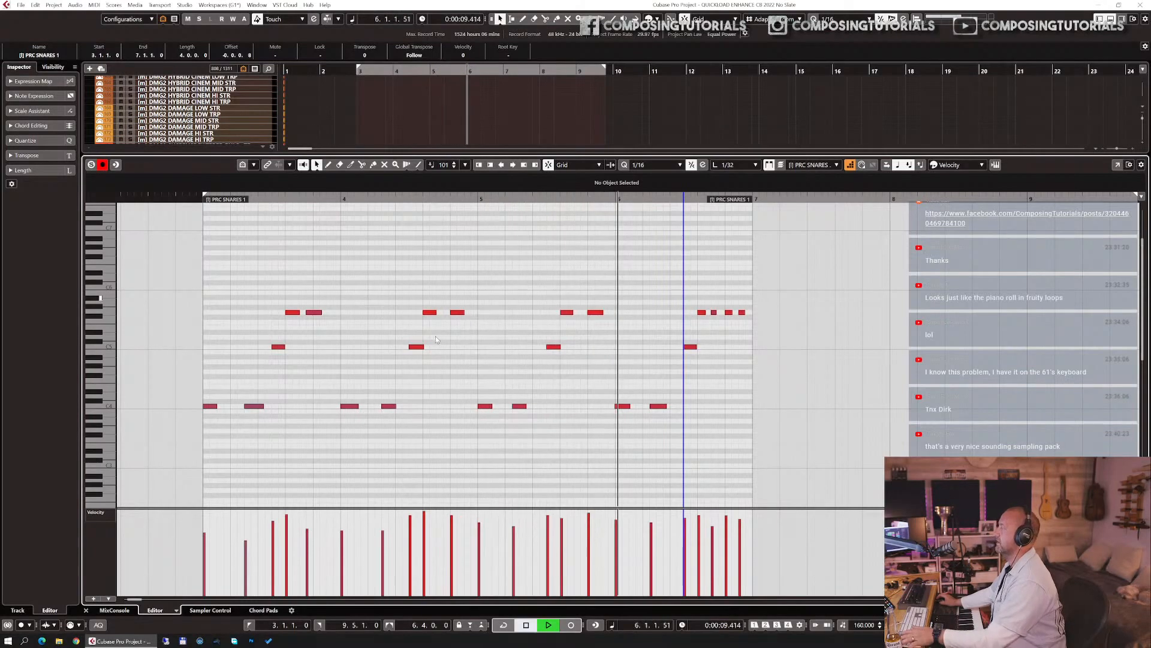
- Open the Kontakt instrument of PRC SNARES 1 and adjust the Hall microphone volume of the Darbuka X3M patch
key(Return)
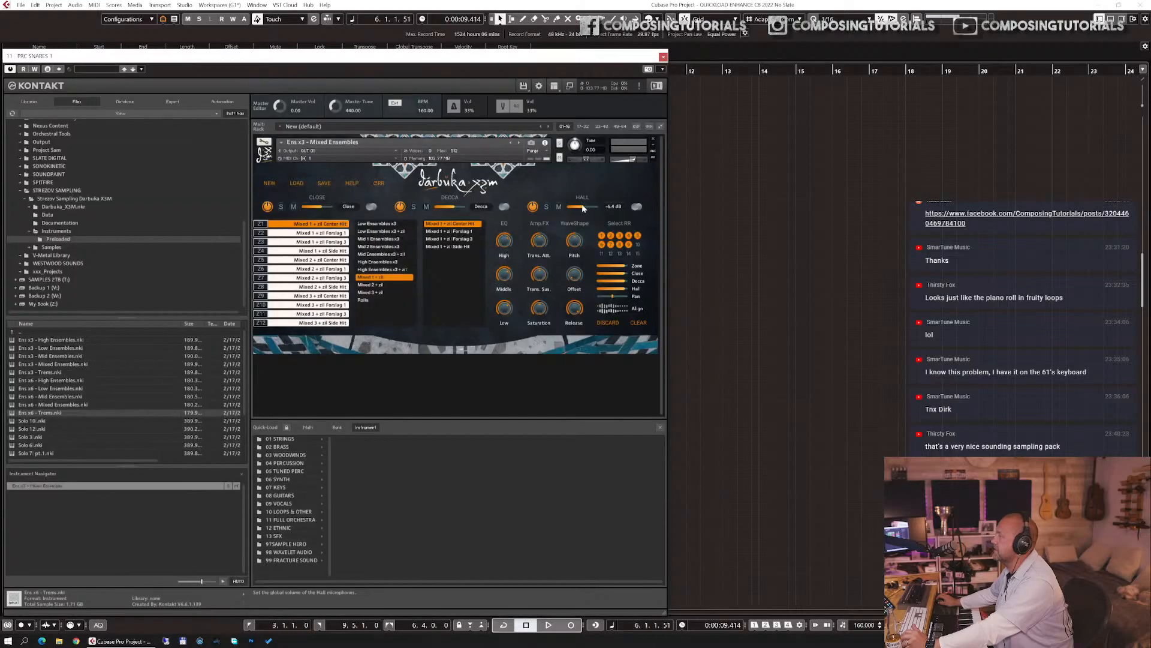
drag(582, 207, 575, 206)
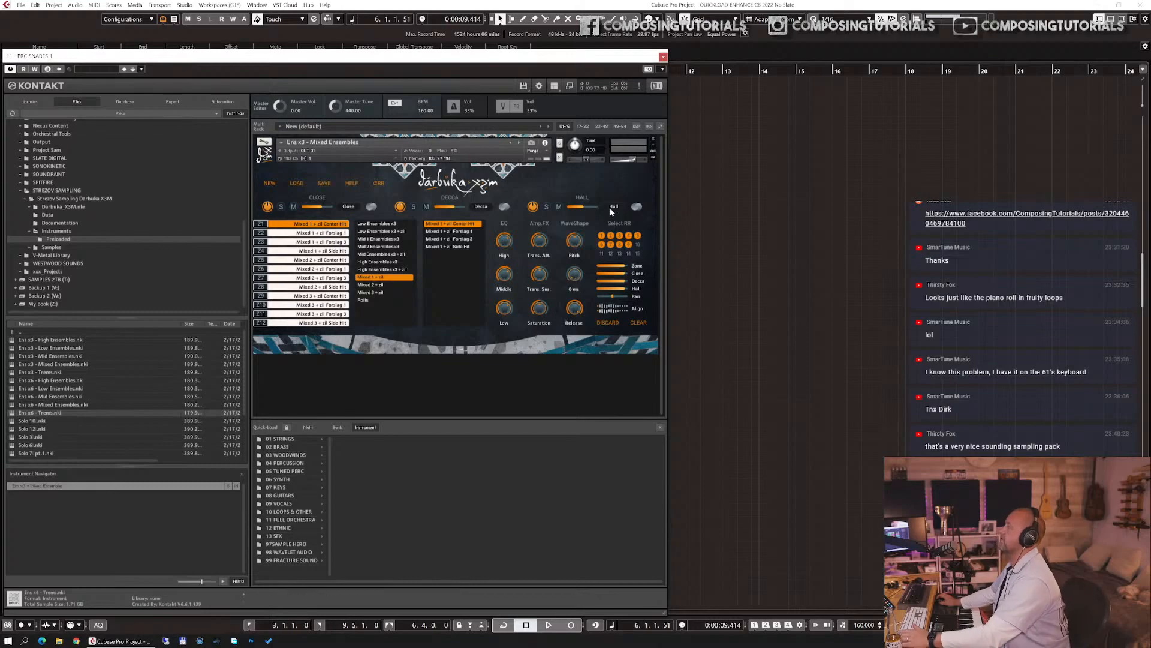
key(F3)
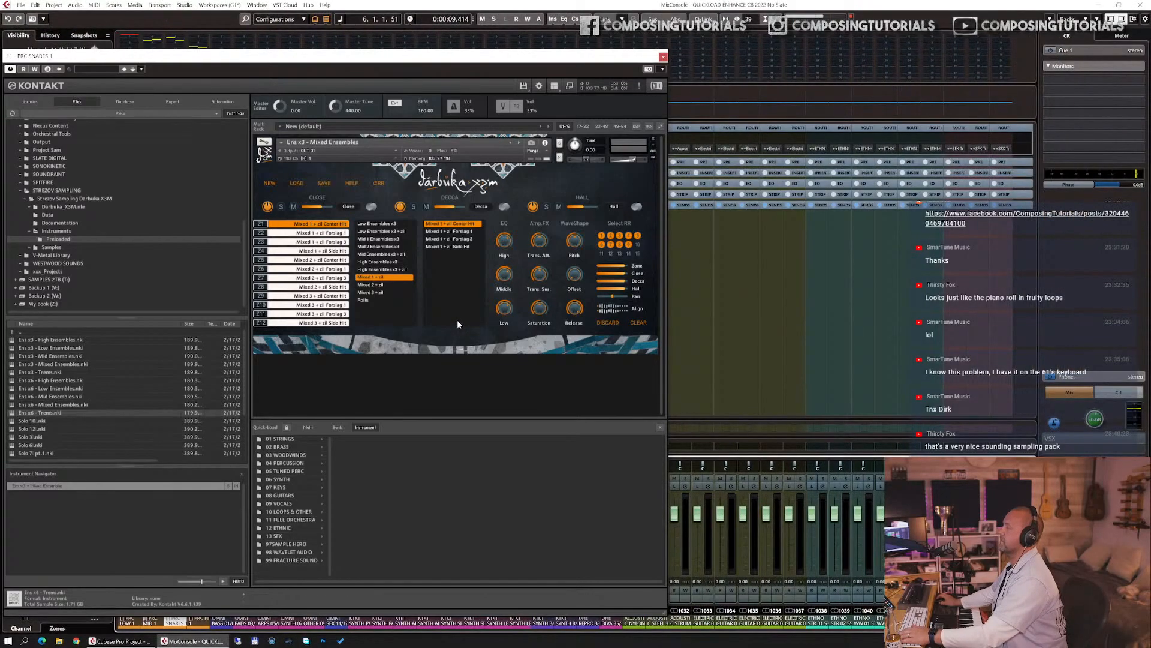
key(F3)
key(Return)
key(Return)
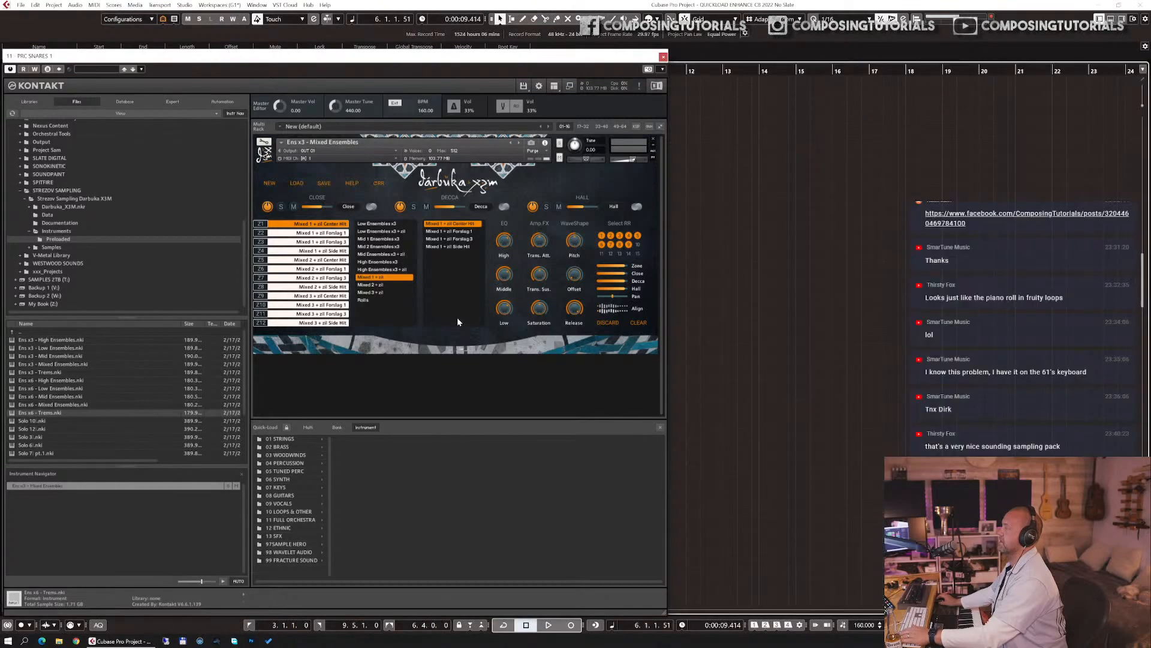
- Close Kontakt, return to the left locator at bar 3, and show the basic track settings in the Inspector for PRC LOW 1
key(Escape)
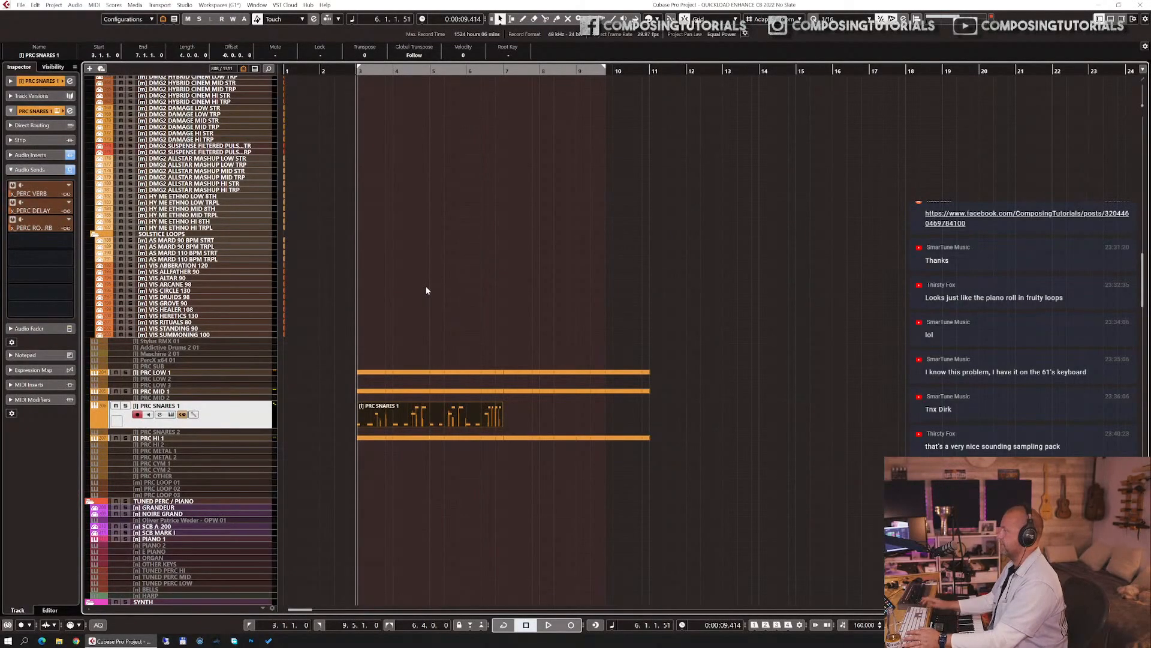
key(KP_1)
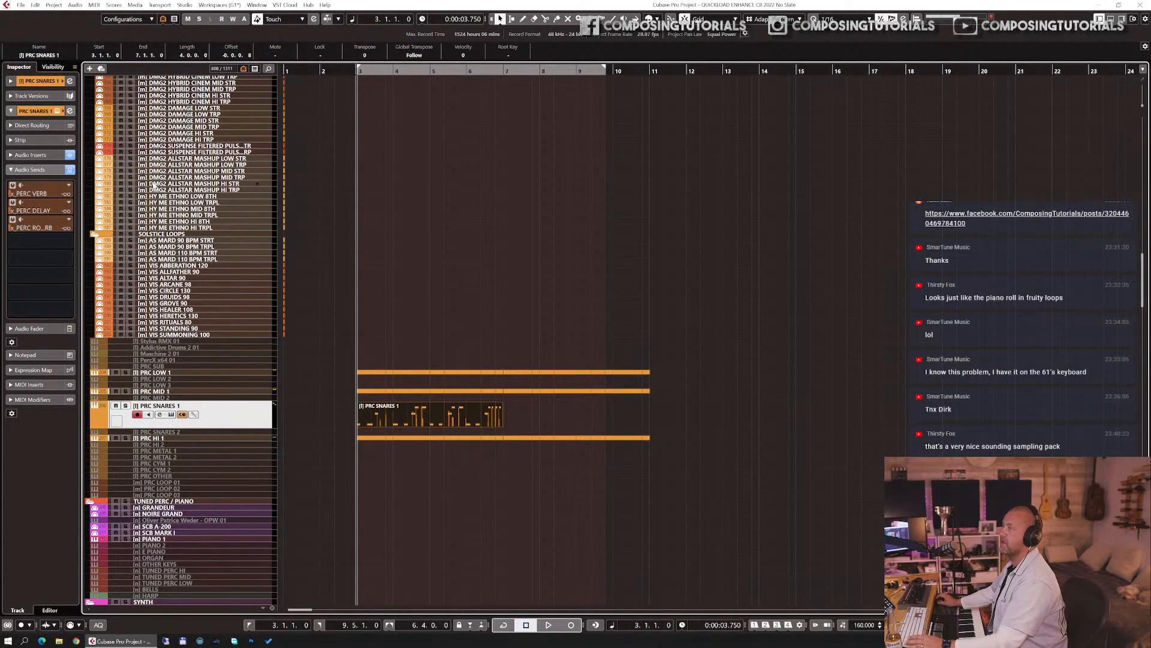
click(40, 81)
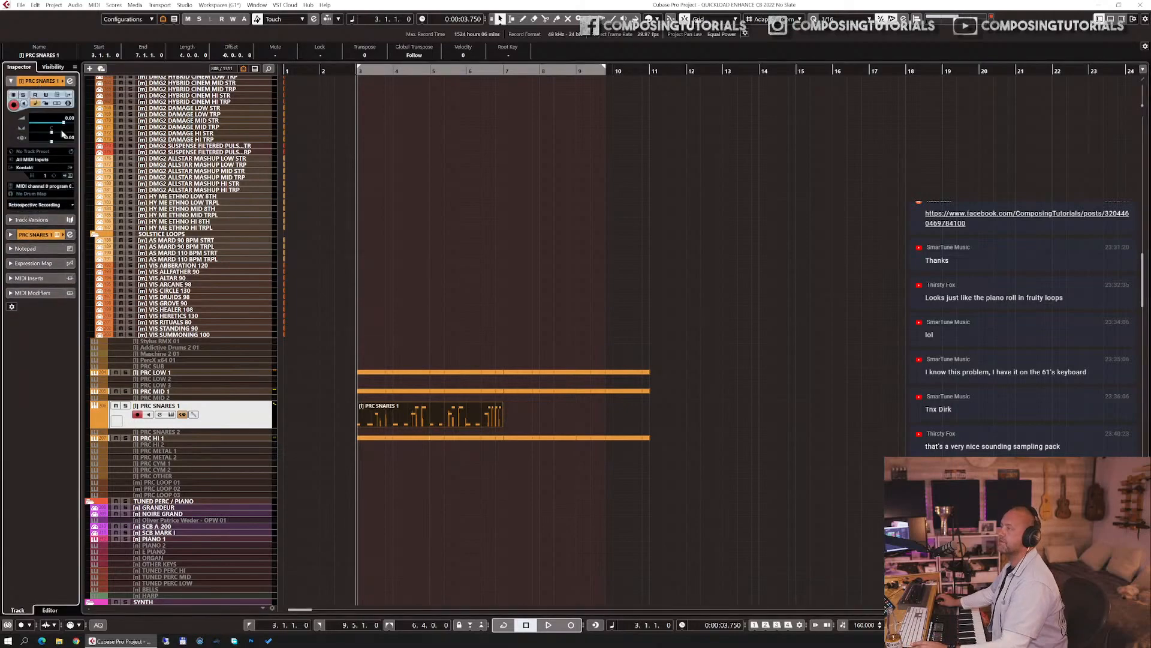
click(182, 372)
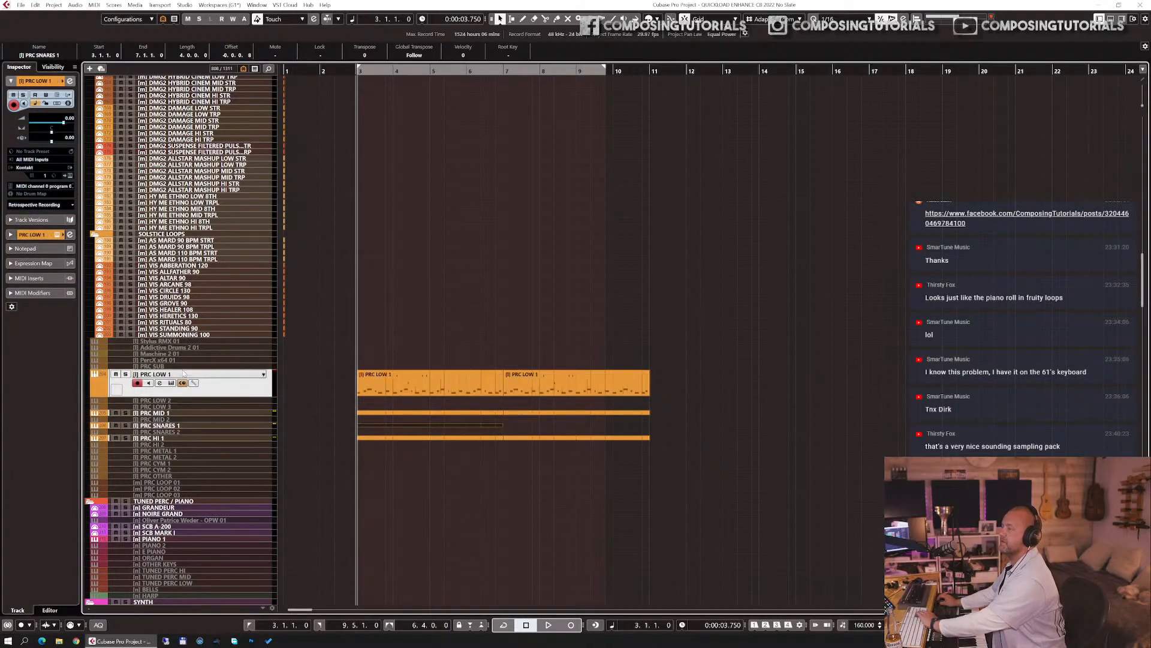
- Step through the percussion tracks from PRC HI 1 up to PRC LOW 1 to examine their basic track settings
scroll(207, 373, down, 10)
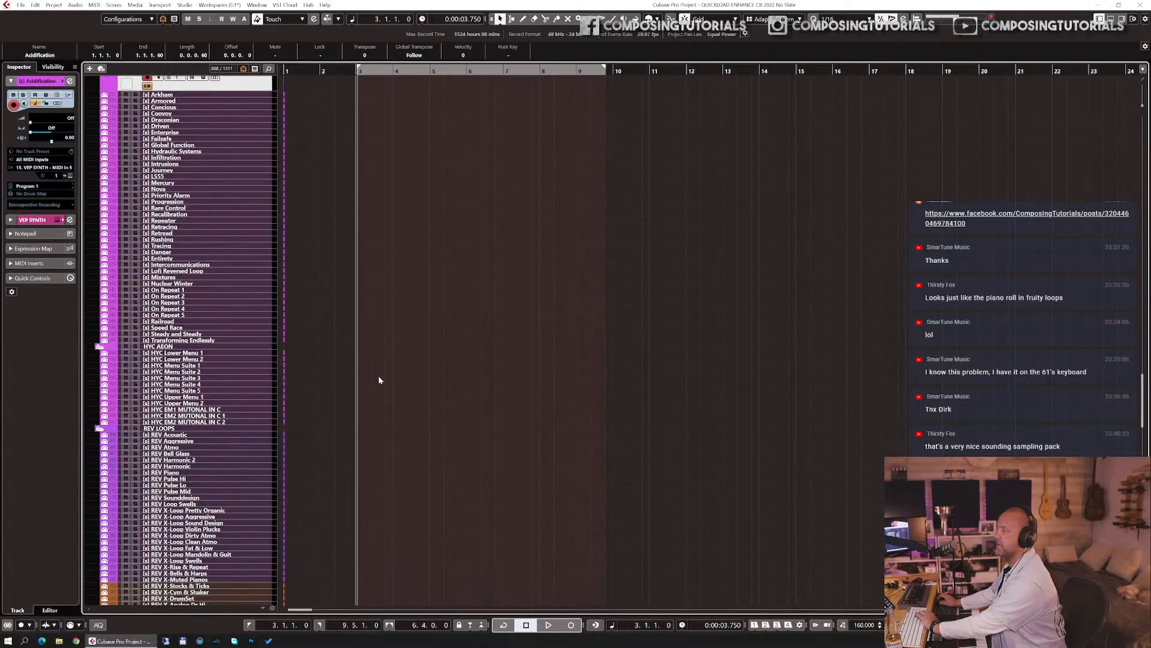
key(Down)
scroll(473, 306, up, 10)
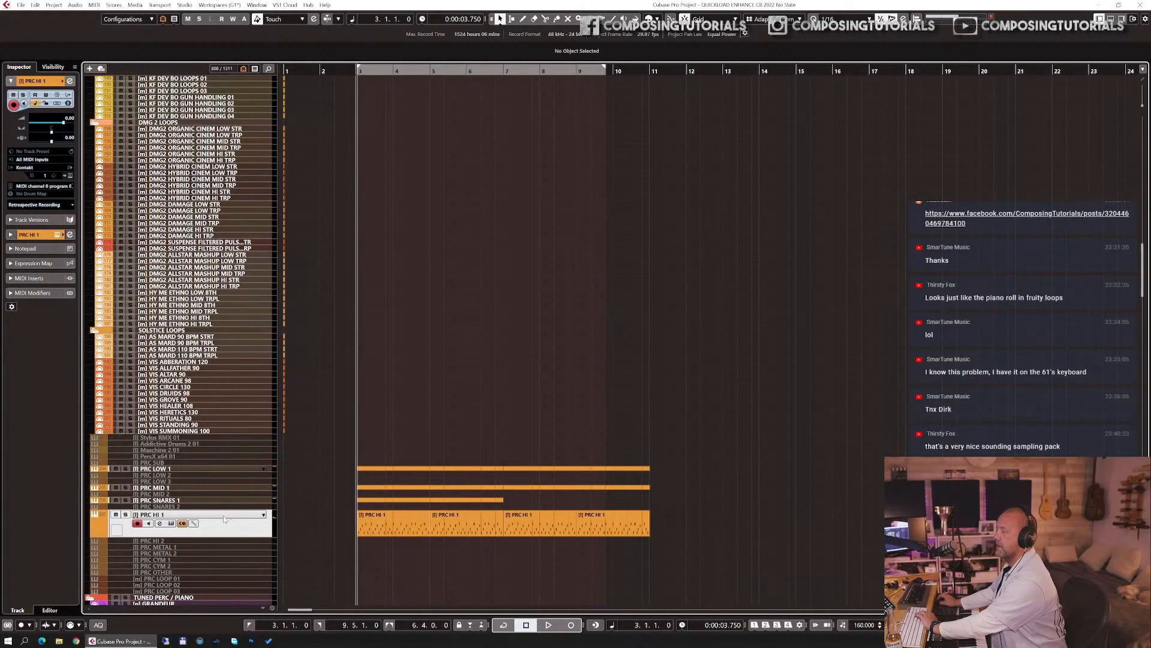
key(Up)
key(Up)
key(Up)
key(Up)
key(Up)
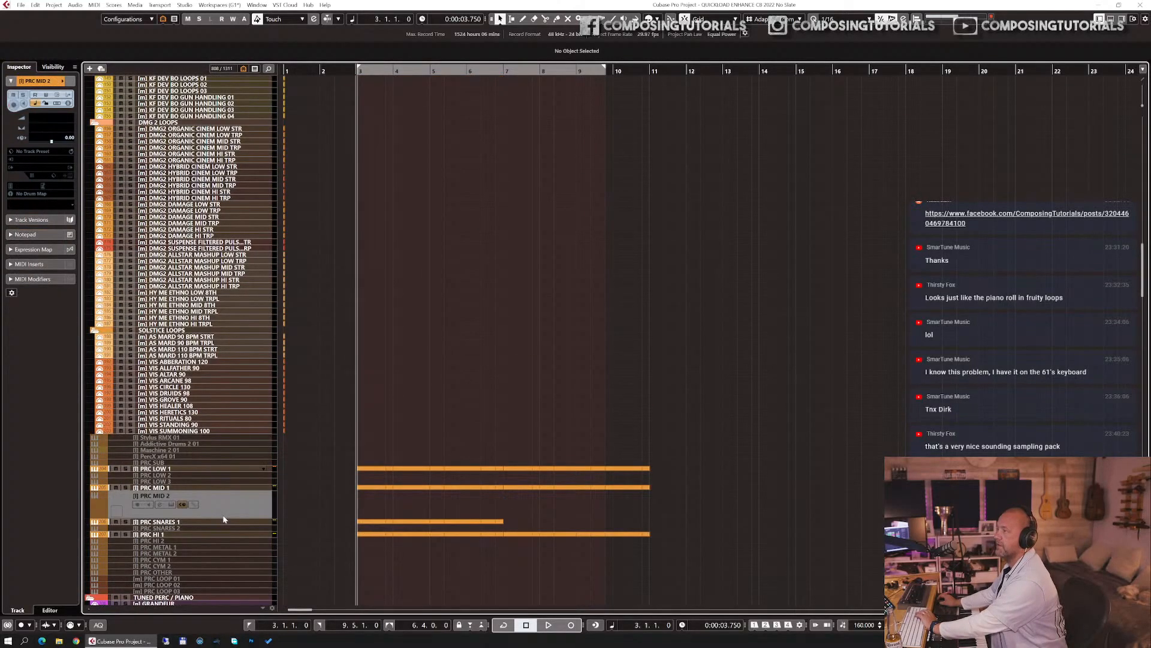
key(Up)
key(Up)
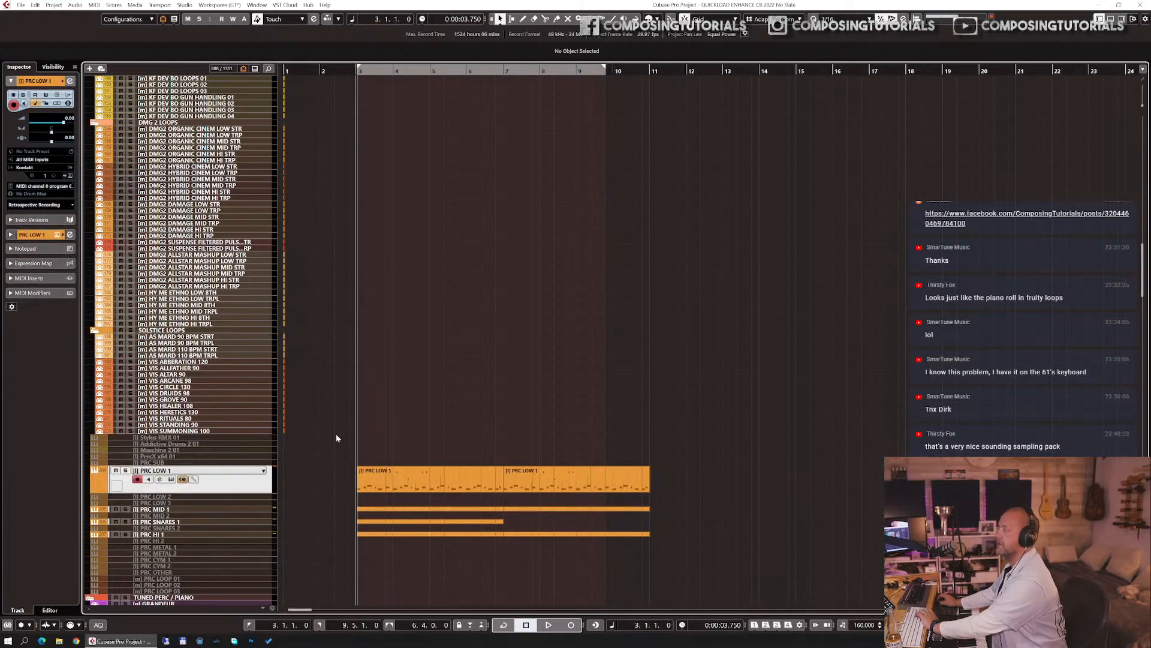
- Play the four percussion parts together from bar 3, and select the PRC SNARES 1 part
key(space)
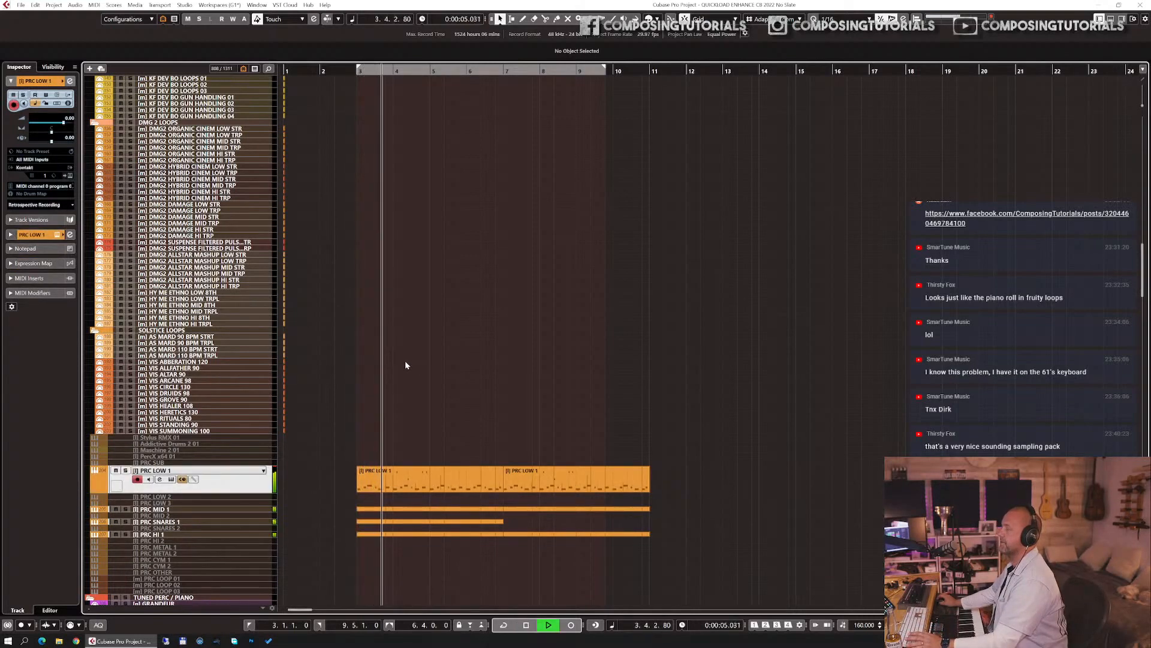
key(space)
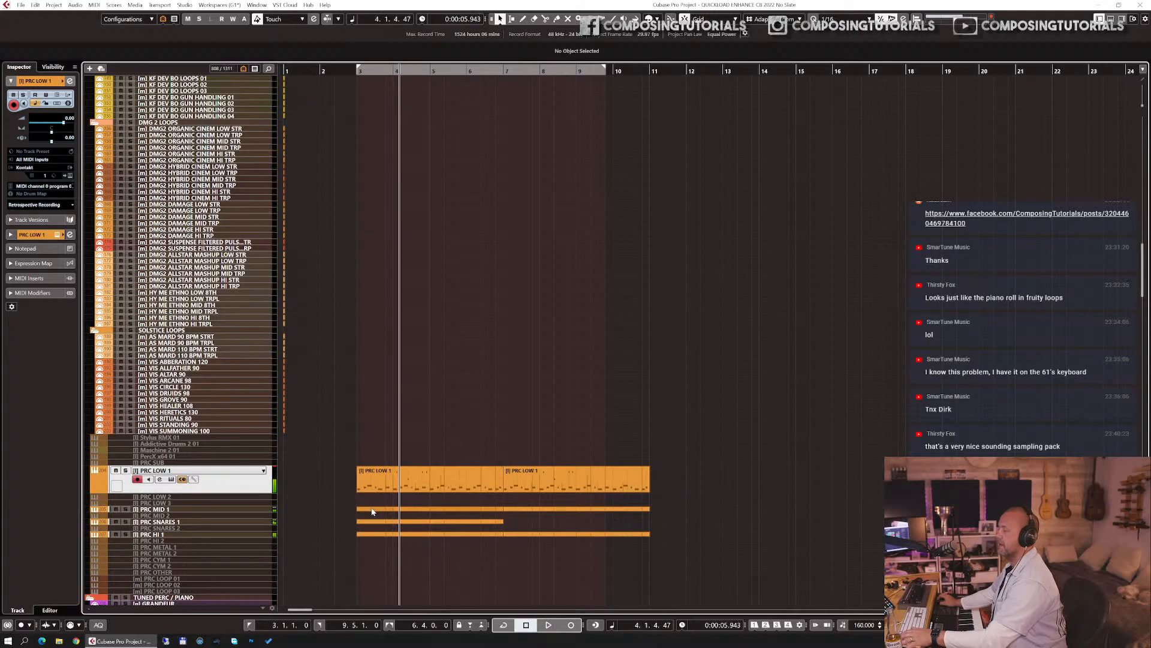
click(372, 512)
click(378, 522)
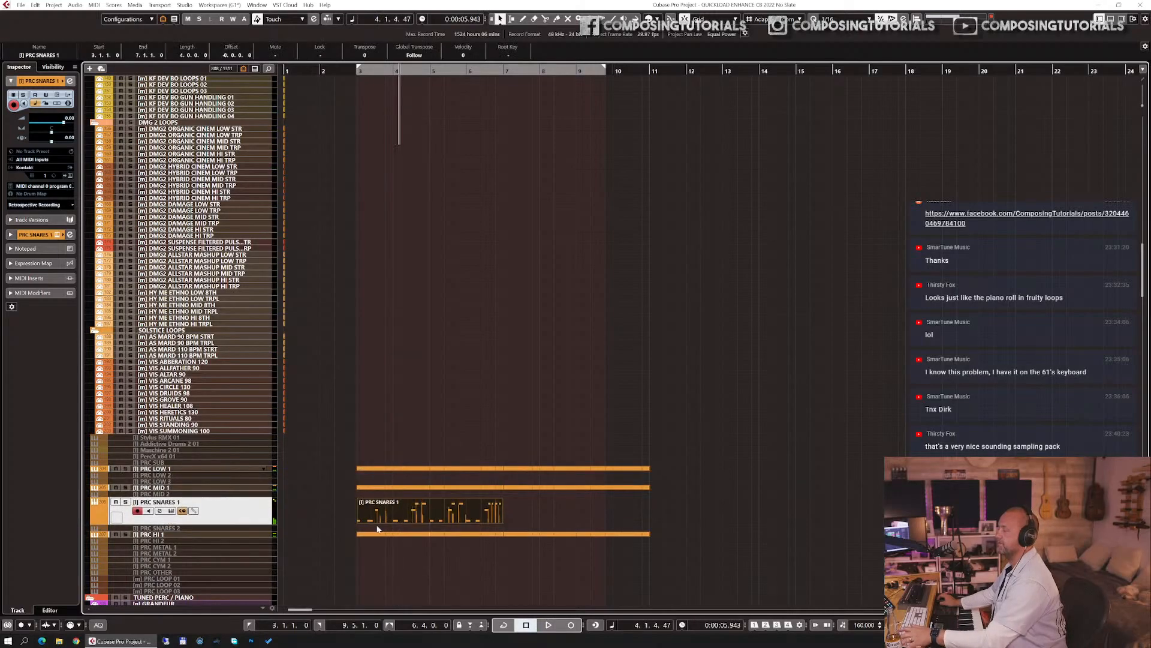
- Open the PRC SNARES 1 part for note editing and move the second upper-row note of bar 3 to start at 3.5.1.0
double_click(377, 522)
click(234, 312)
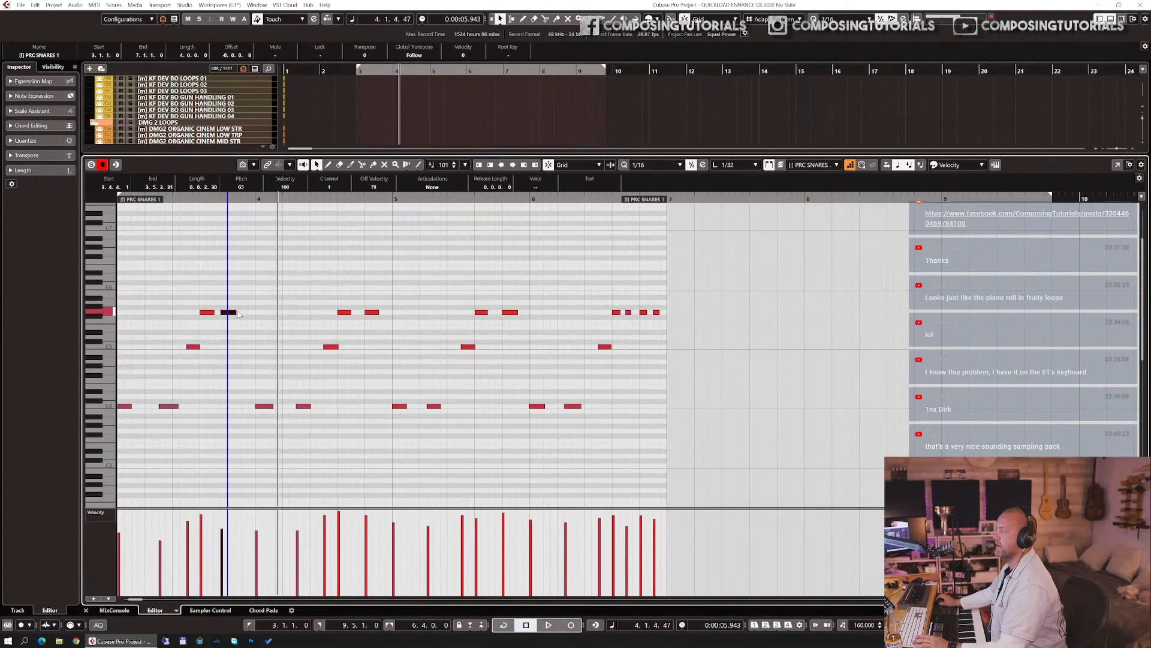
drag(233, 312, 241, 312)
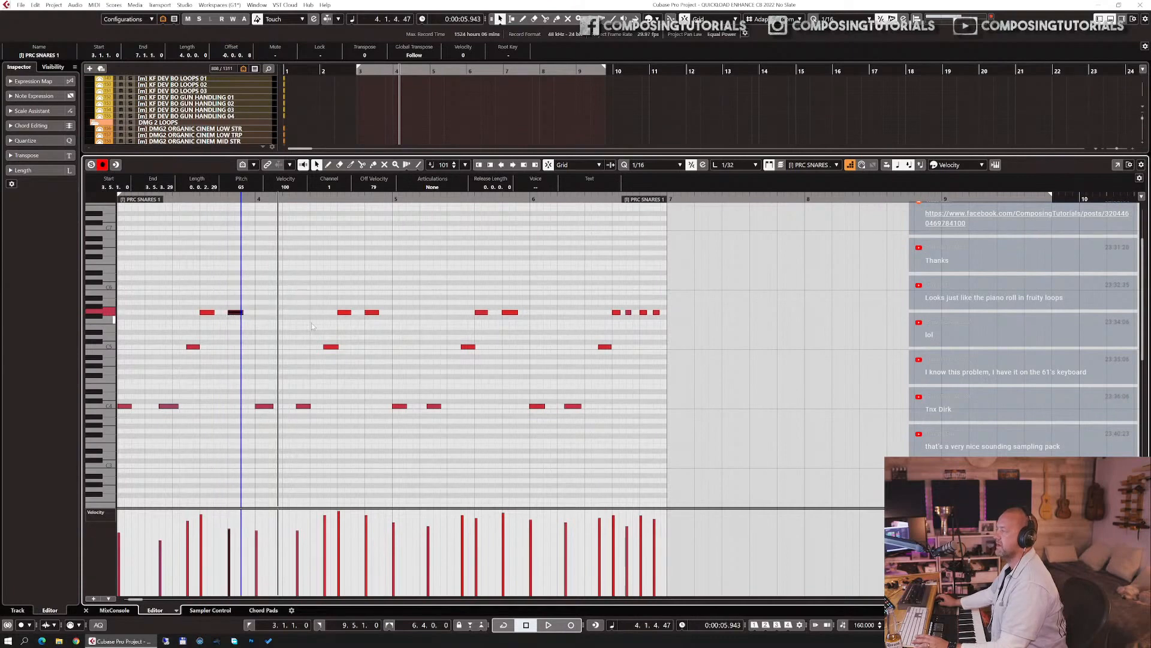
- Play the edited PRC SNARES 1 part from just before bar 3 into bar 5 to check its timing
scroll(324, 312, right, 2)
scroll(342, 300, left, 6)
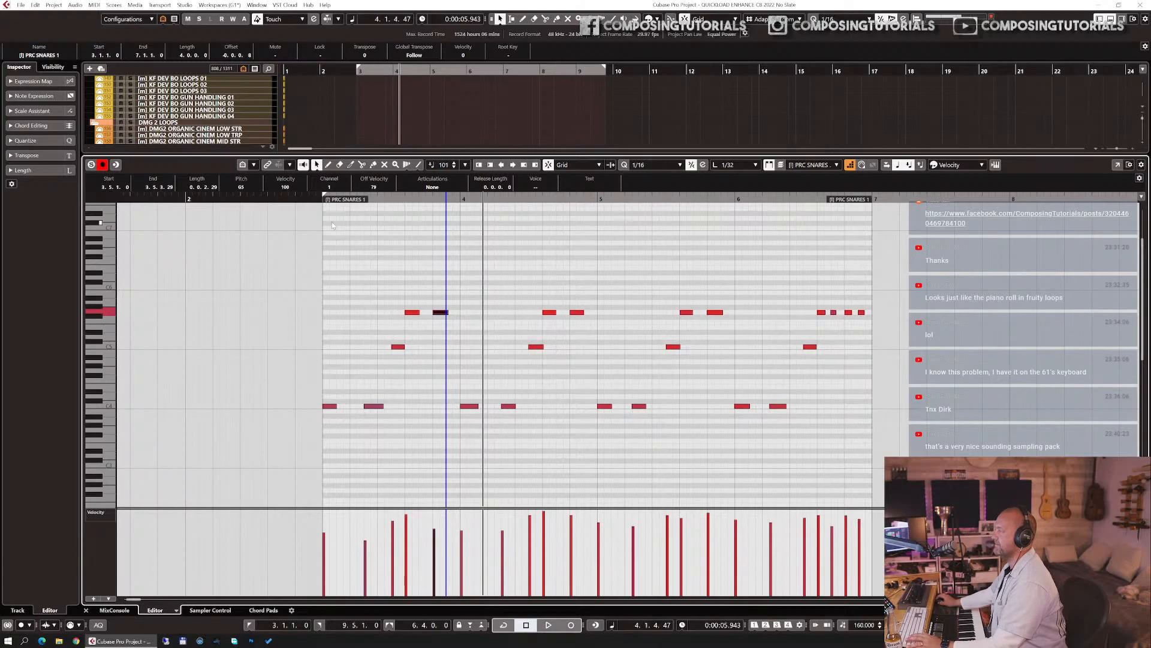
click(316, 206)
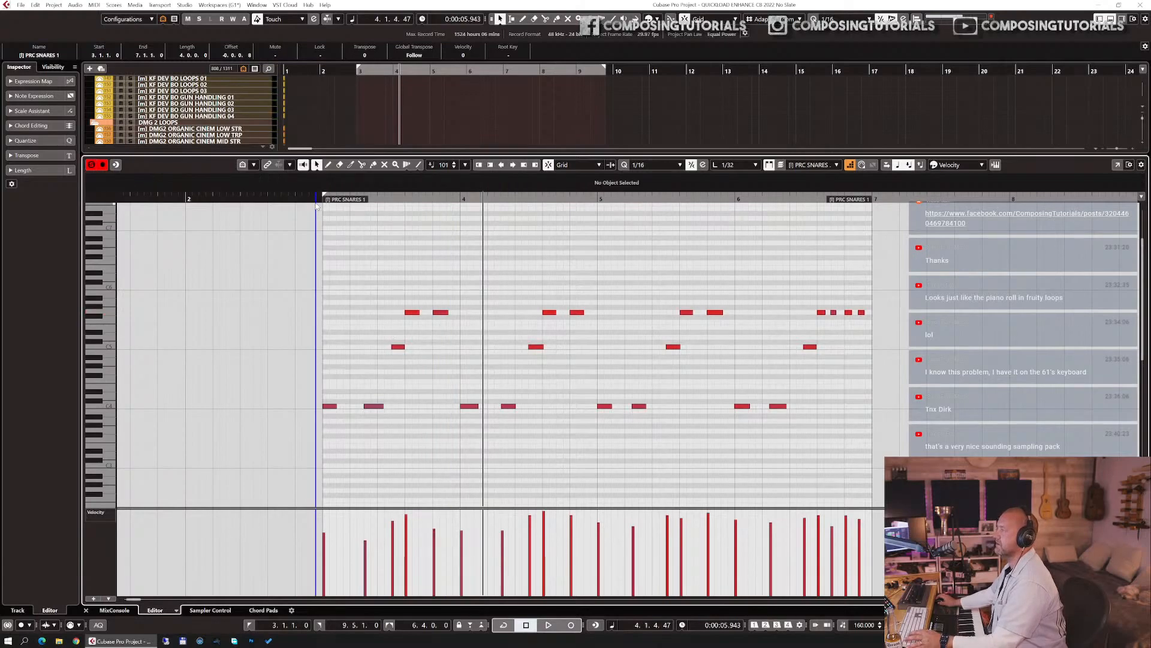
key(space)
key(space)
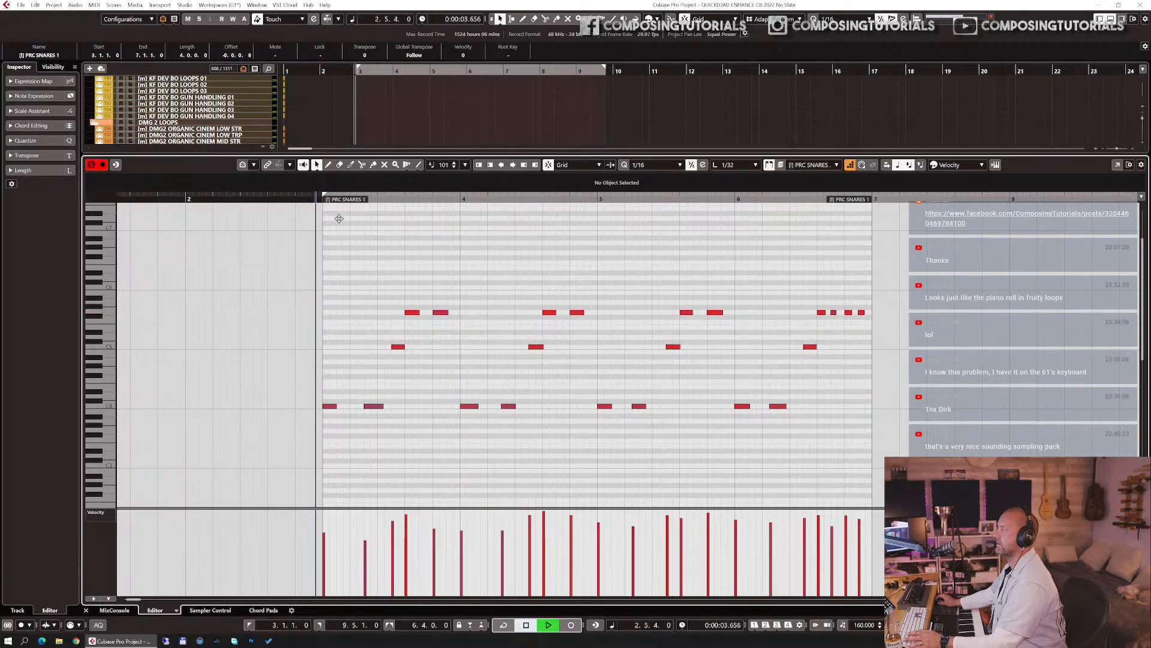
key(space)
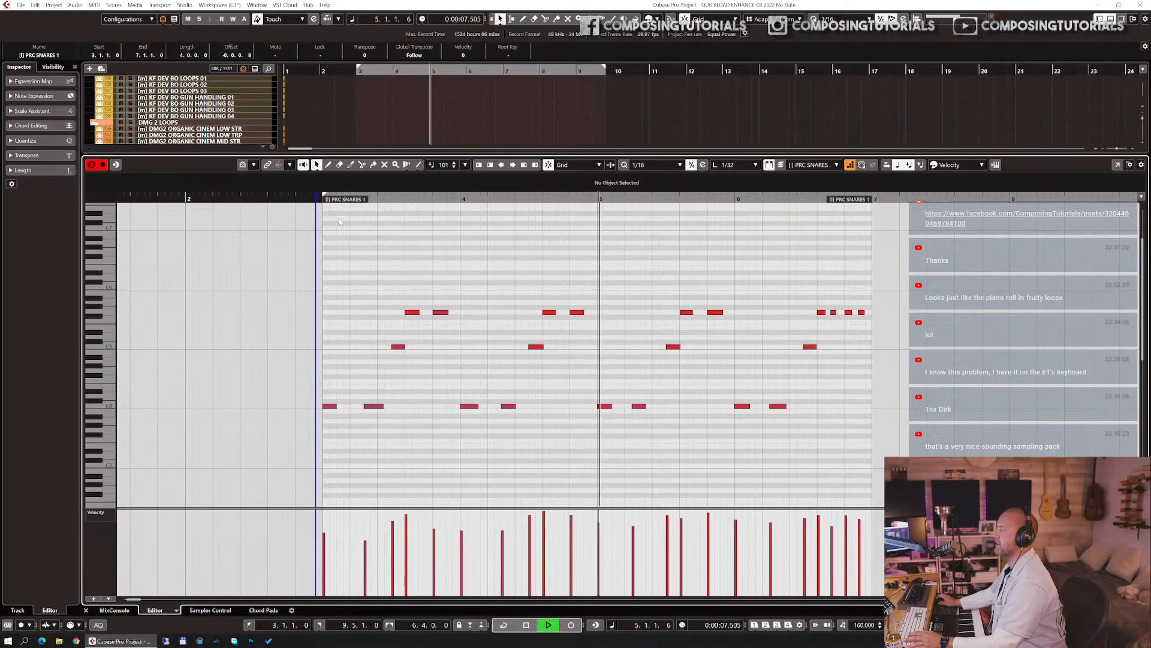
key(space)
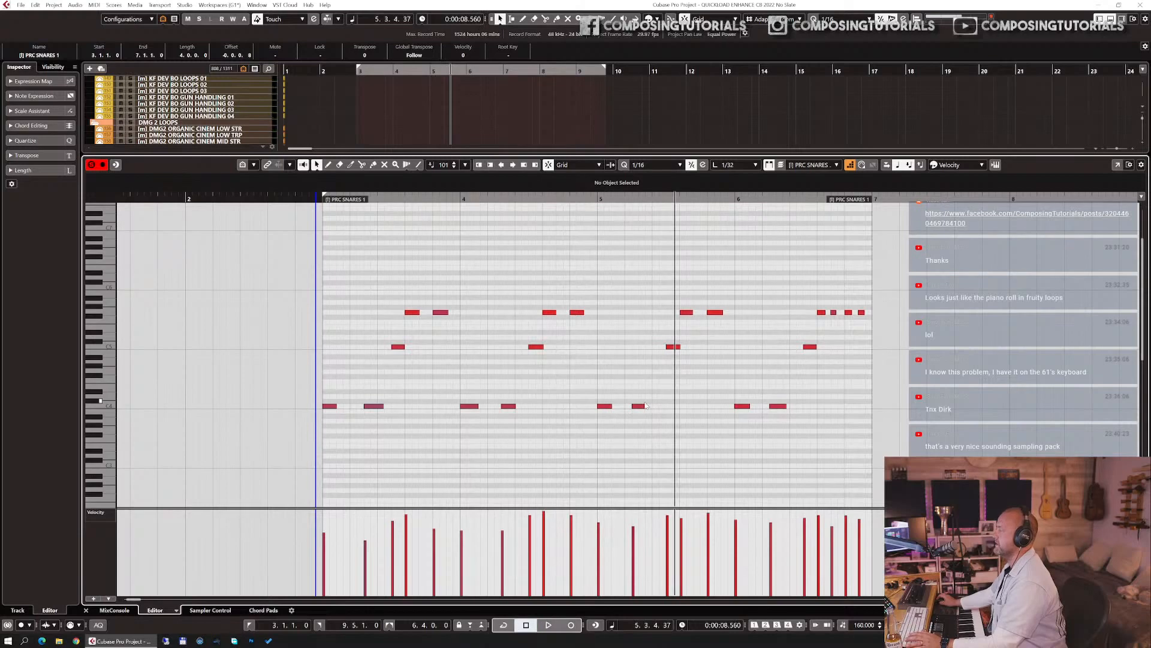
- Shift the second C4 note of bars 5 and 6 a sixteenth later, the first one to 5.2.3.0, and close the note editor
click(640, 406)
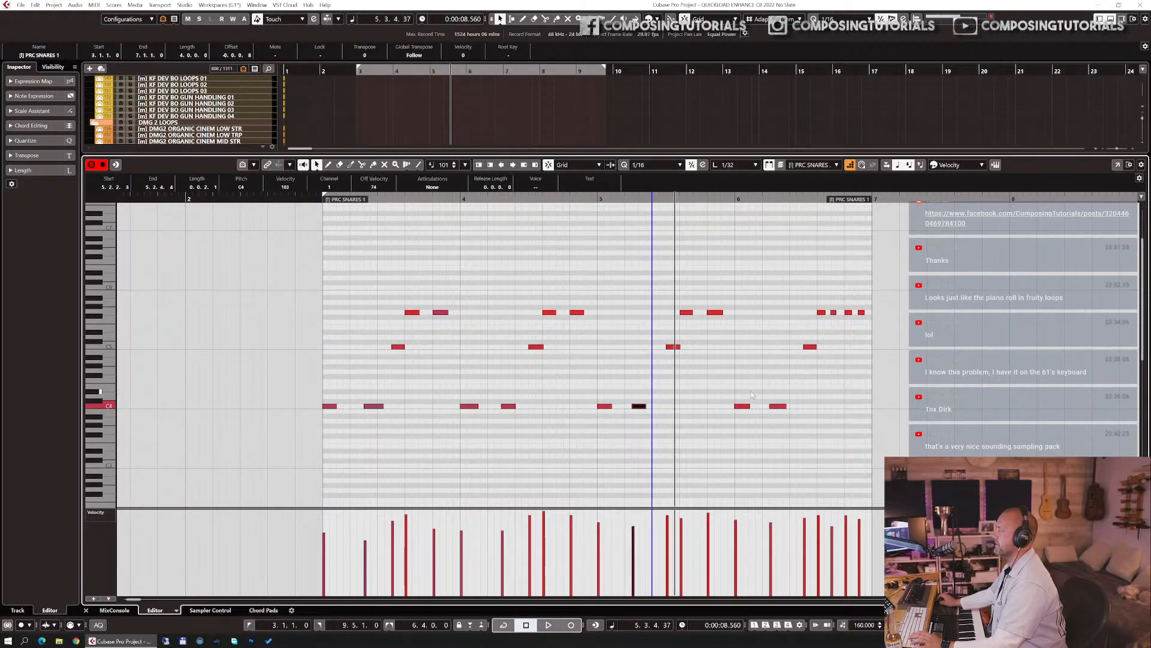
shift+click(778, 406)
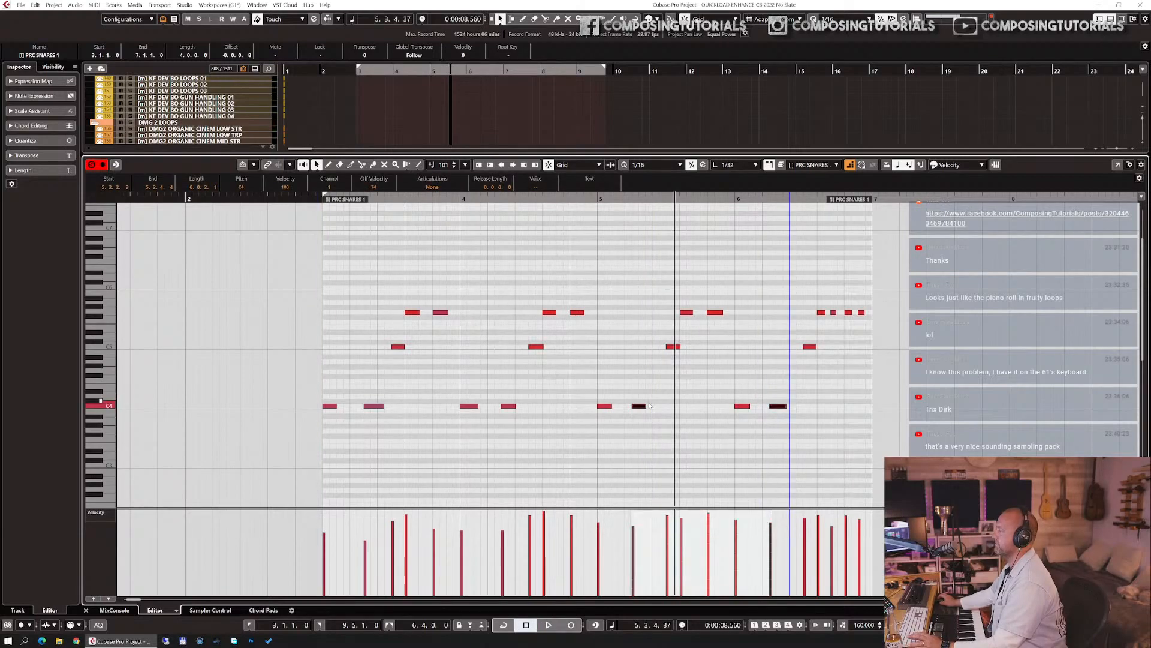
drag(641, 407, 648, 406)
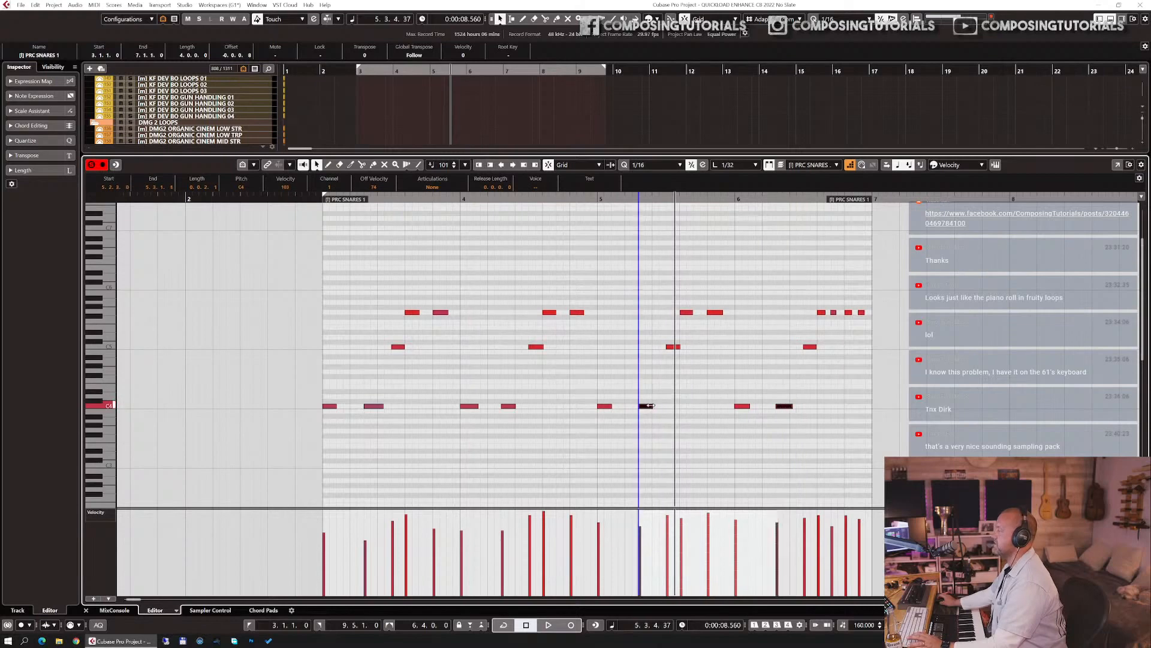
click(651, 395)
key(Return)
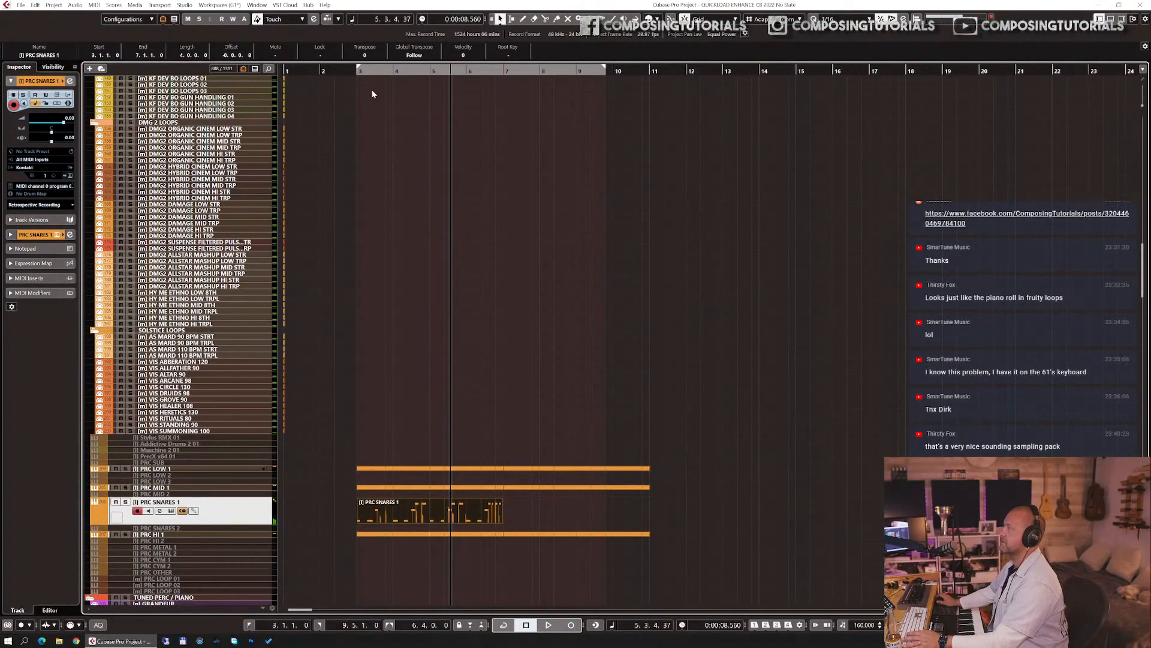
- Play the groove from bar 3 and duplicate the PRC SNARES 1 part so the copy starts at bar 7
key(KP_1)
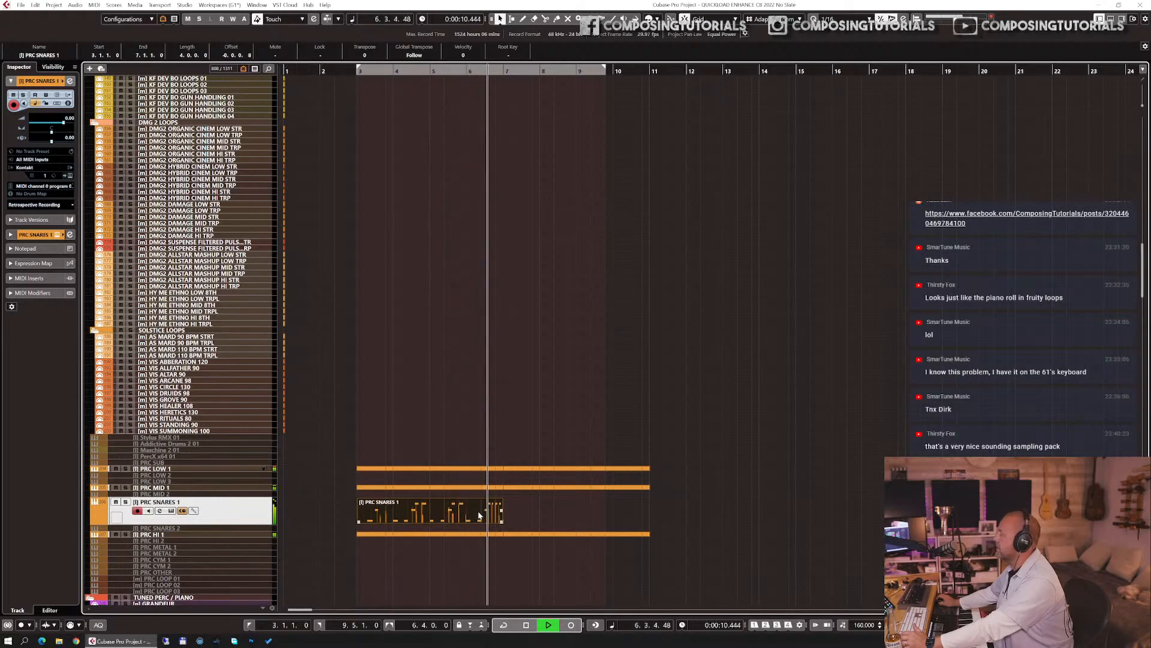
key(ctrl+d)
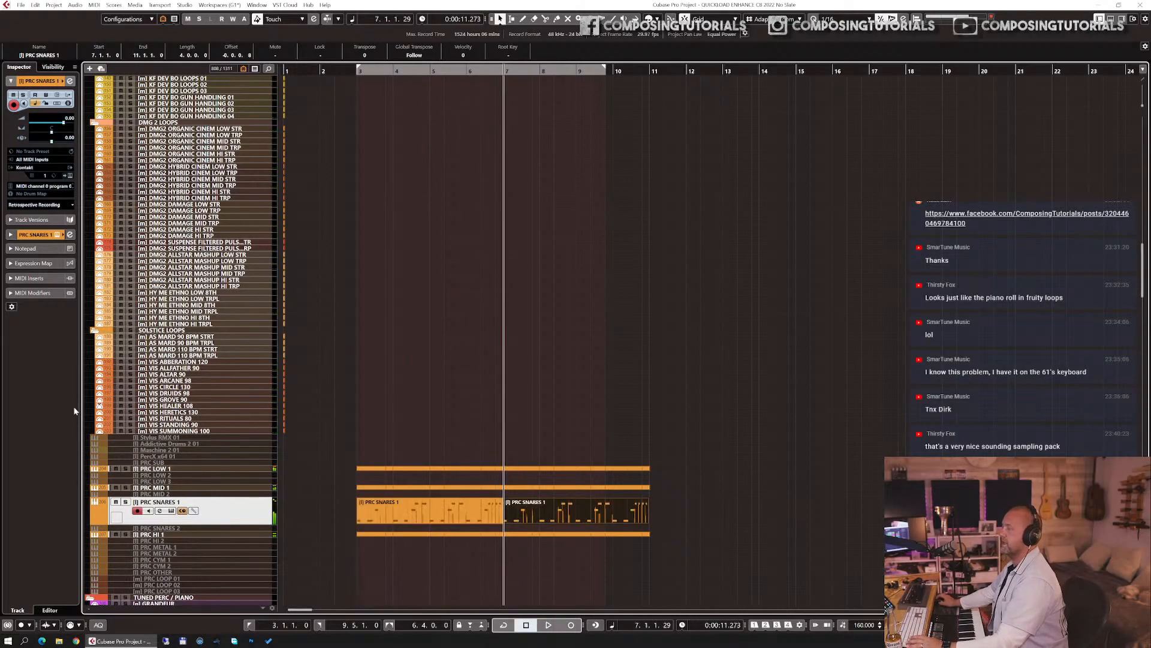
- Examine the mixer channels and the Darbuka X3M patch of PRC SNARES 1 in Kontakt, then return to the project
key(F3)
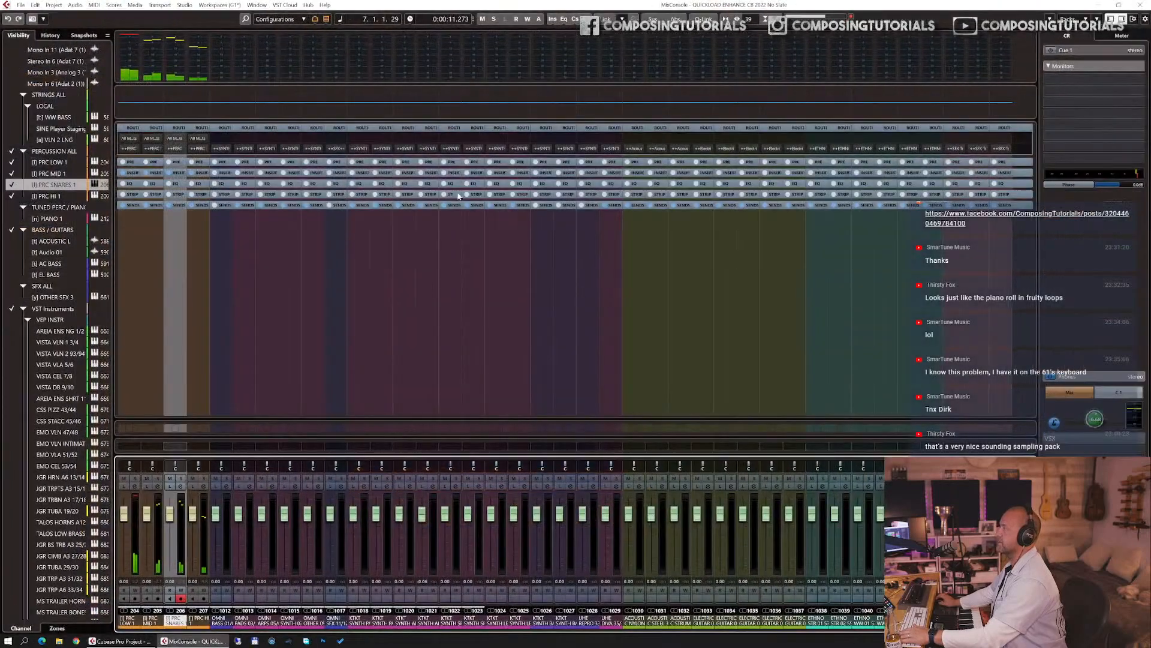
key(F3)
key(e)
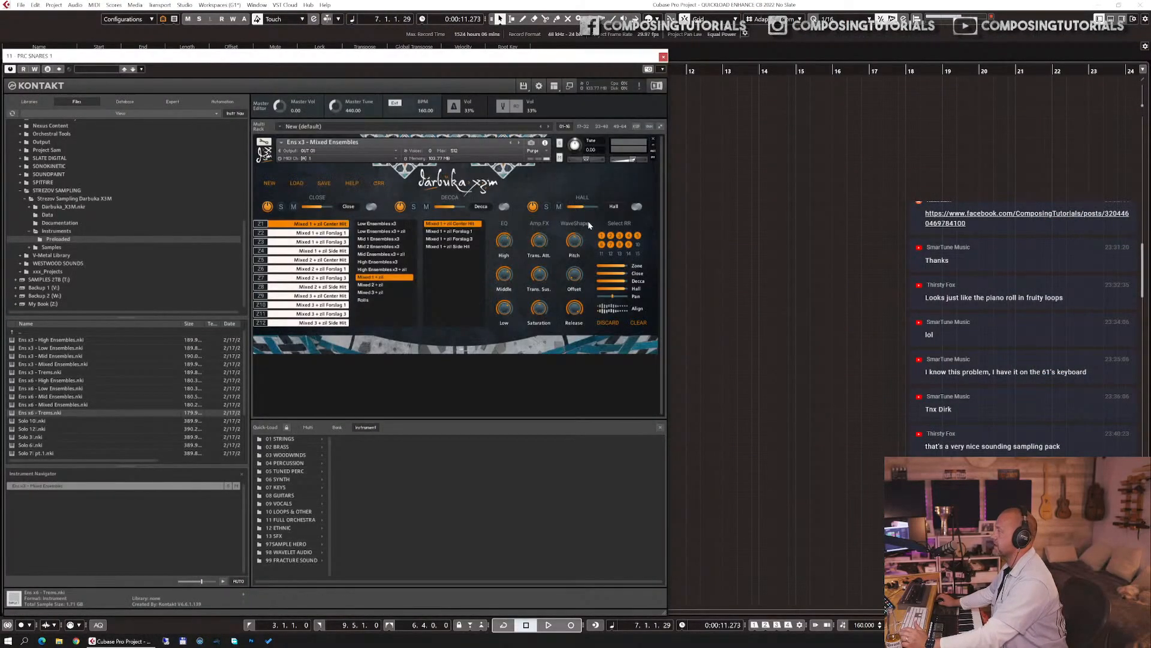
mouse_move(632, 161)
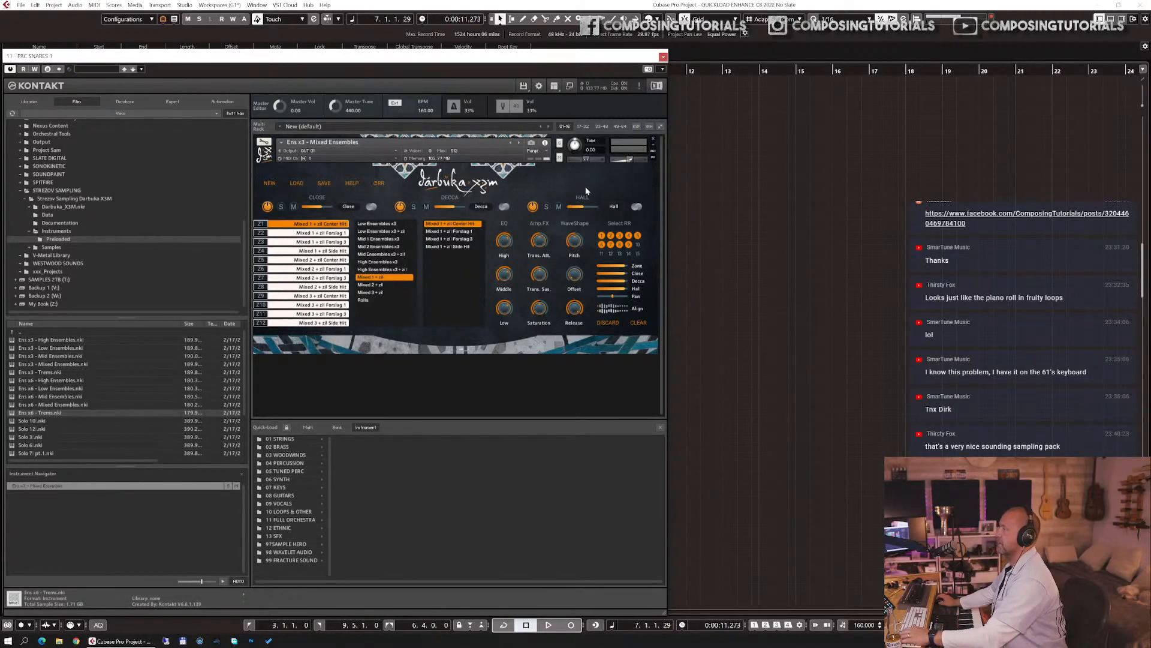
key(F3)
key(F3)
key(e)
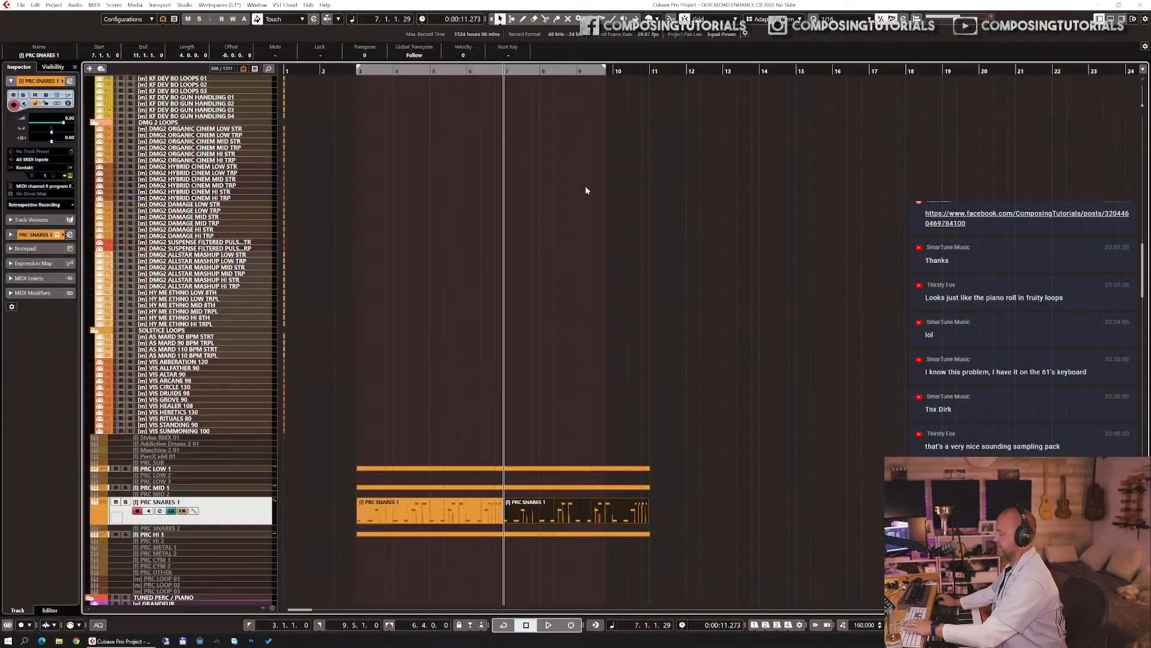
- Play all percussion parts from bar 3 into bar 7
key(KP_1)
key(space)
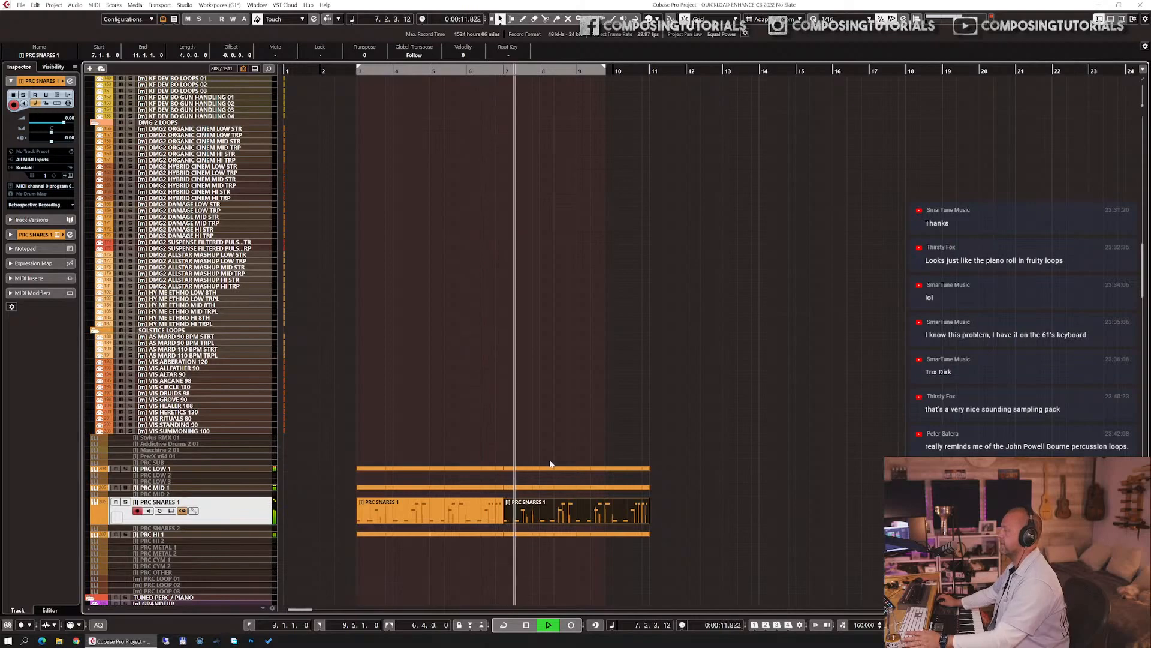
key(space)
- Select all parts on PRC LOW 1, PRC MID 1, PRC SNARES 1 and PRC HI 1 and duplicate them to bar 11
drag(410, 421, 651, 568)
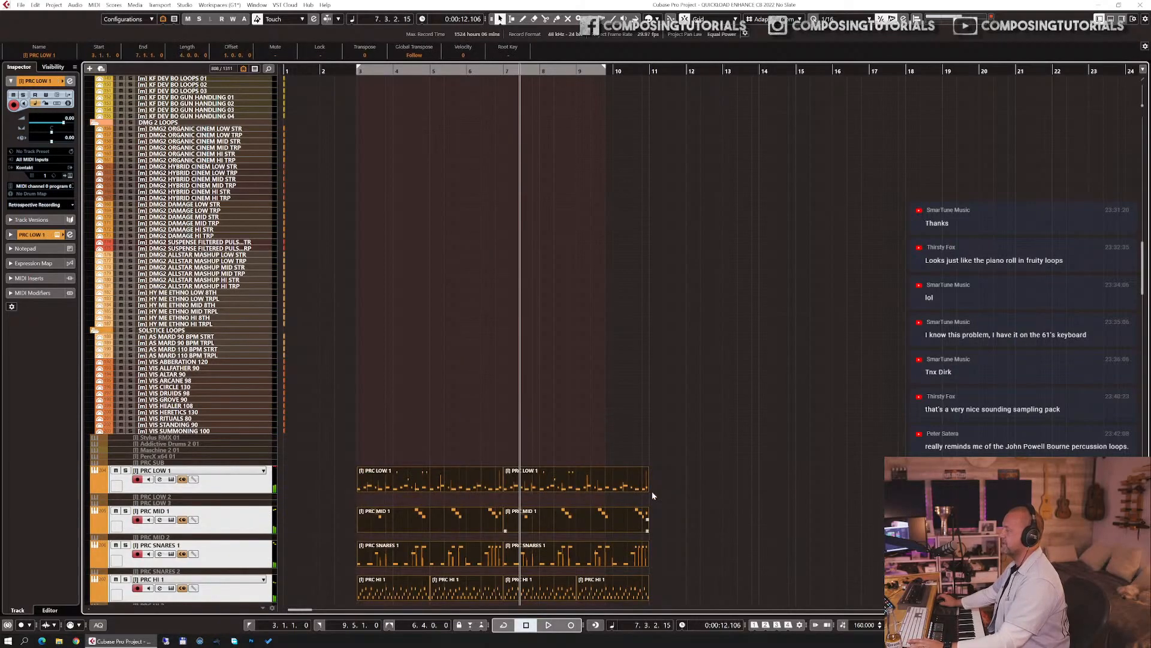
scroll(704, 413, down, 4)
key(ctrl+d)
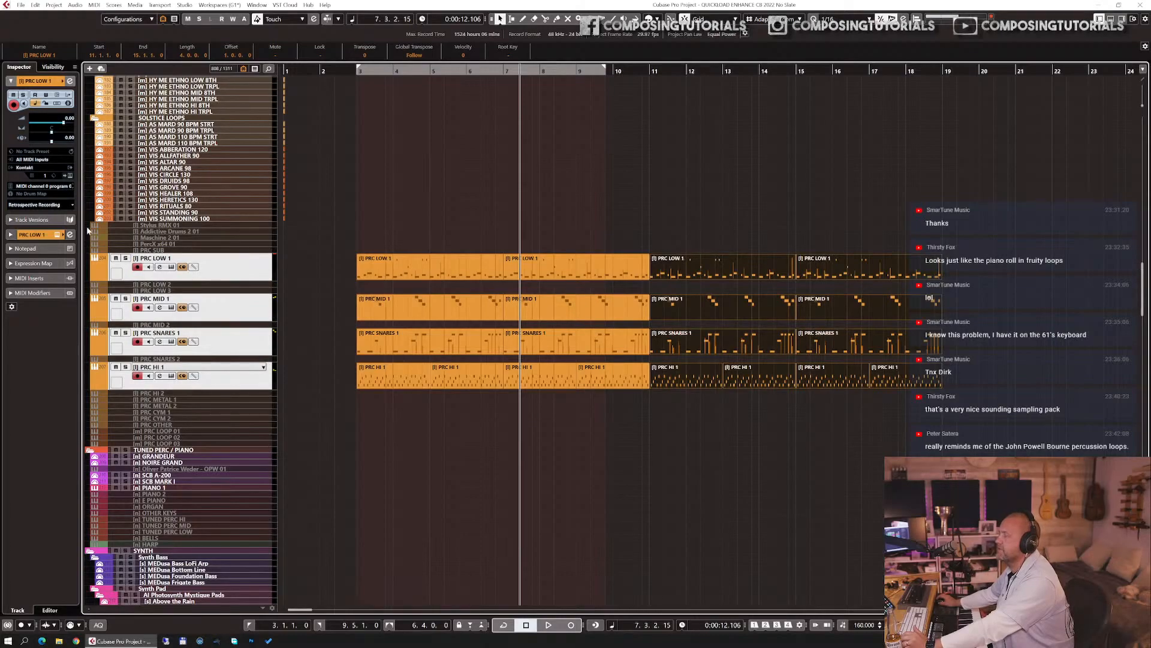
scroll(309, 340, down, 20)
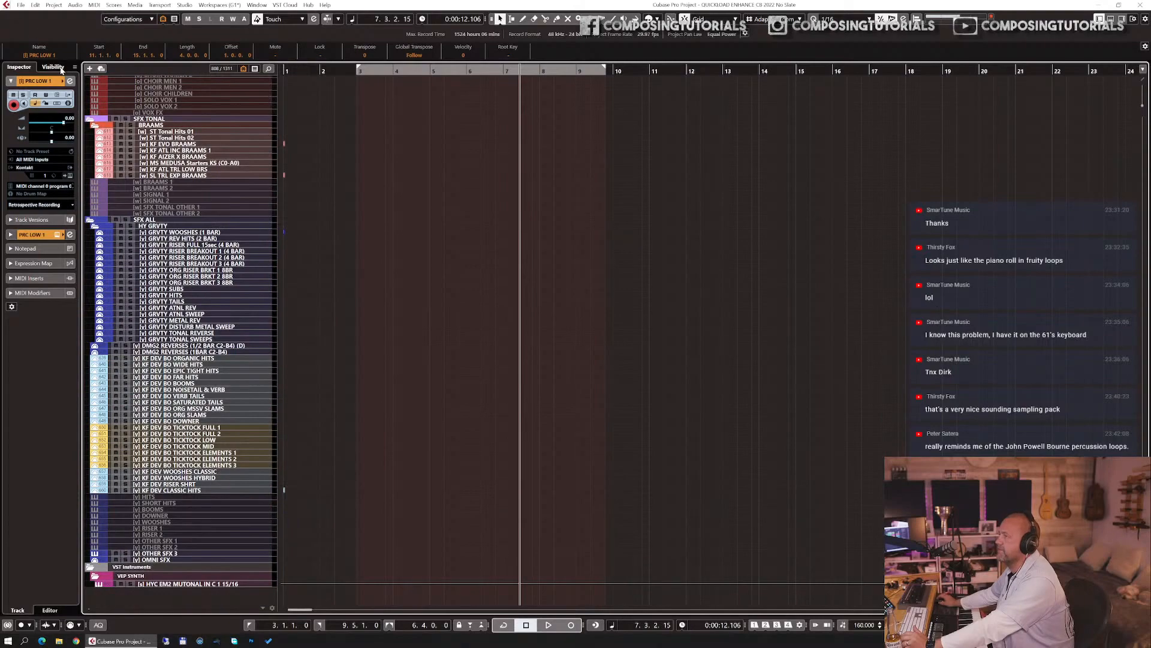
scroll(352, 273, up, 20)
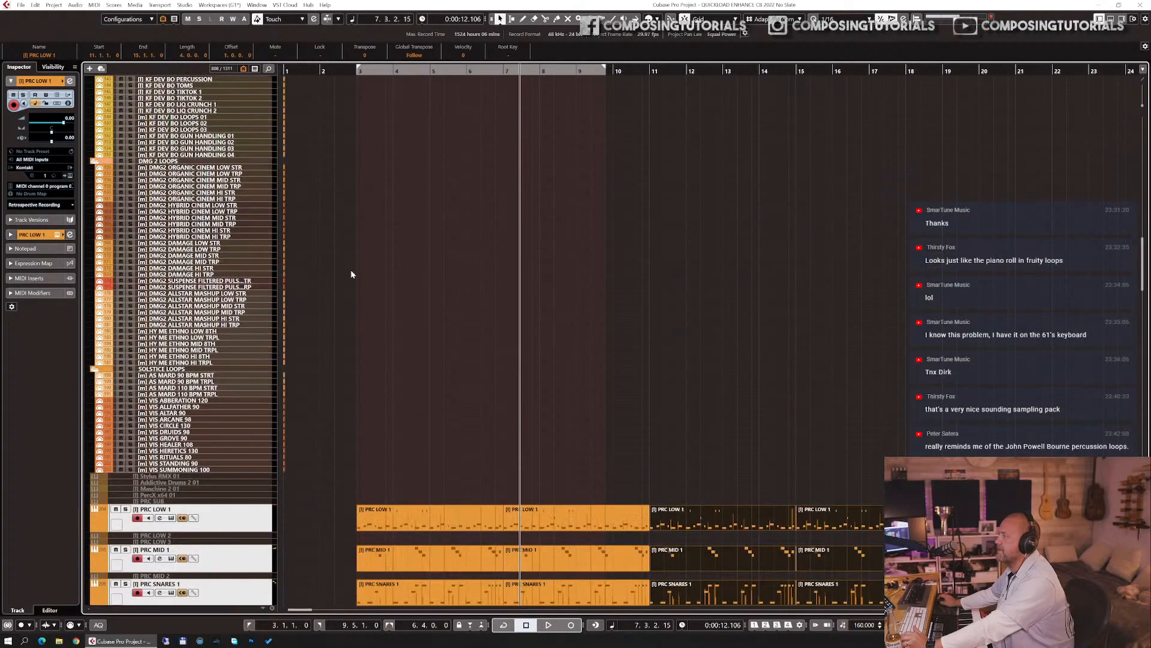
scroll(352, 274, down, 8)
scroll(352, 274, up, 2)
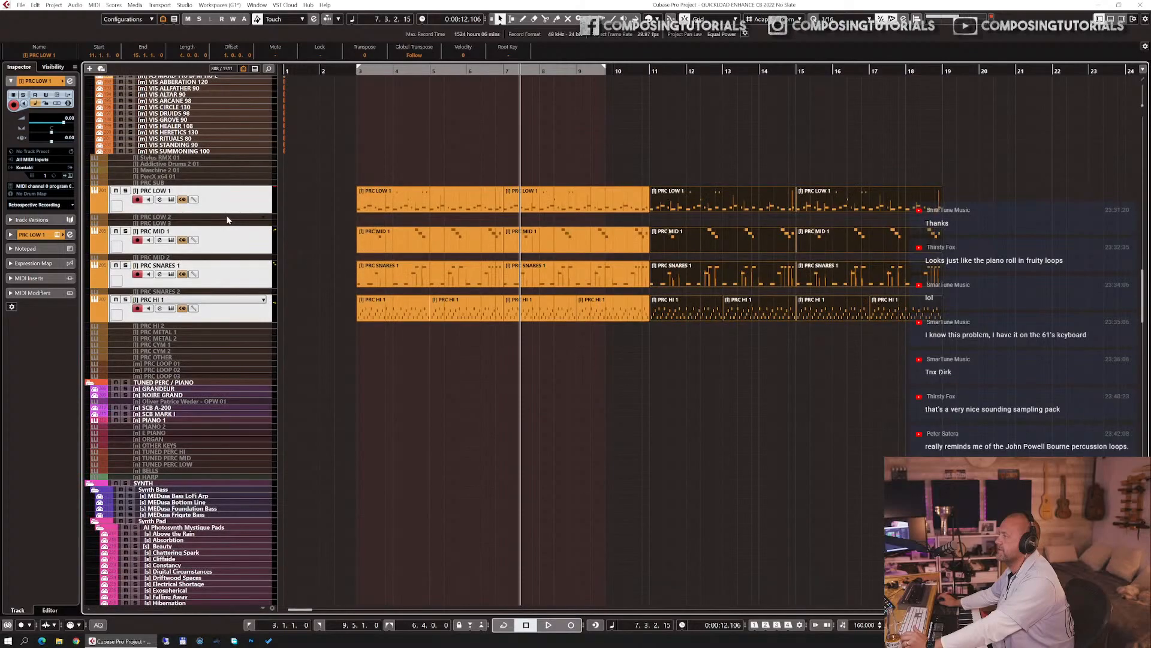
- Add a stereo group channel named DARBUKA MIX to the four selected percussion channels, output to ++PERC OTHER++, and return to the project
key(F3)
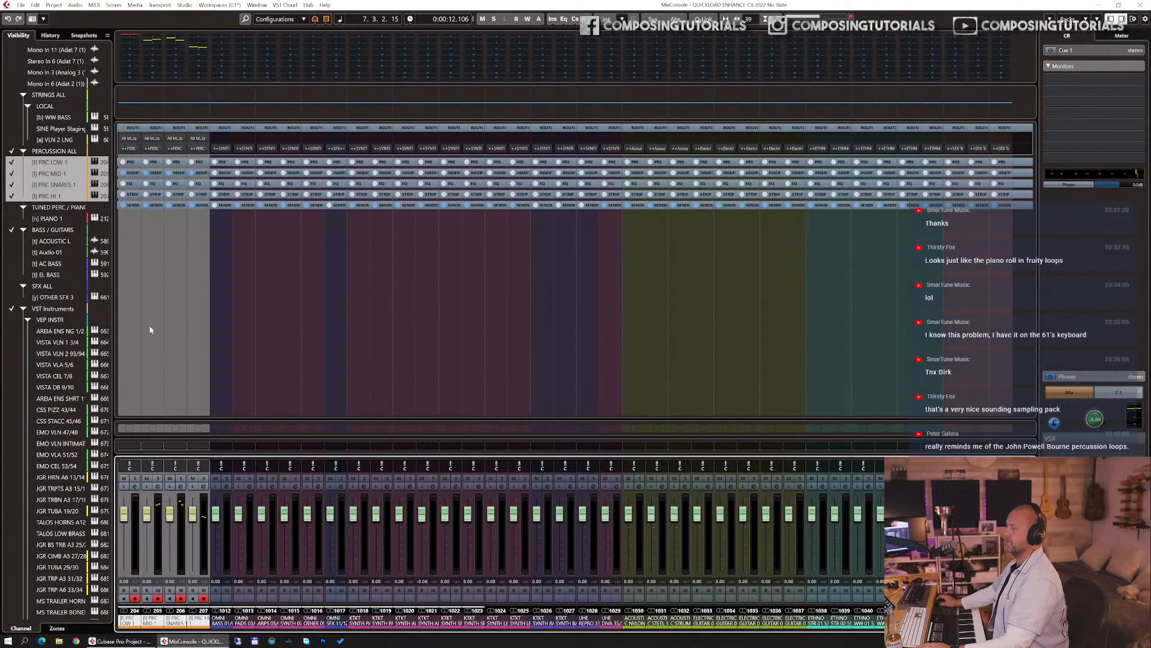
right_click(132, 310)
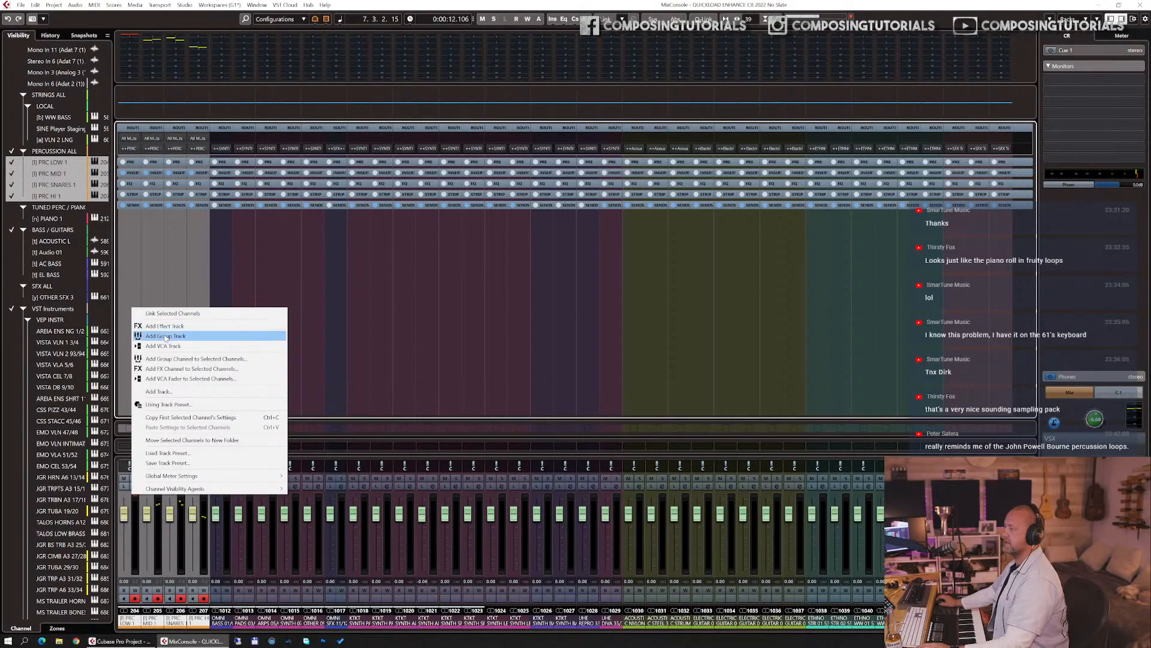
click(223, 360)
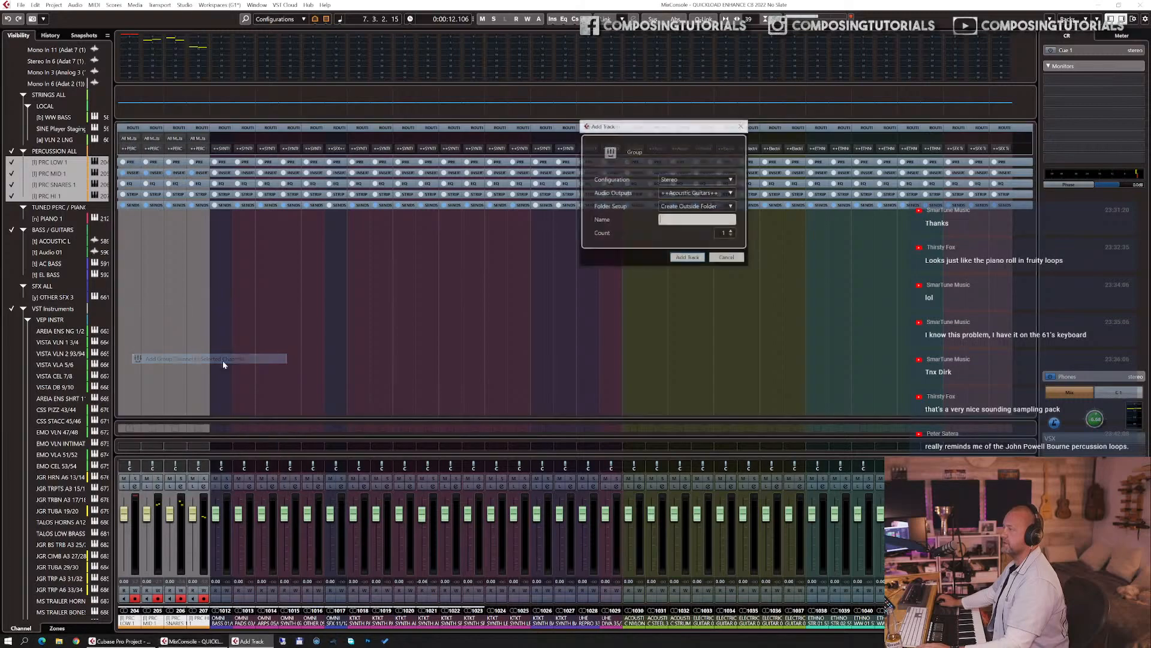
click(701, 194)
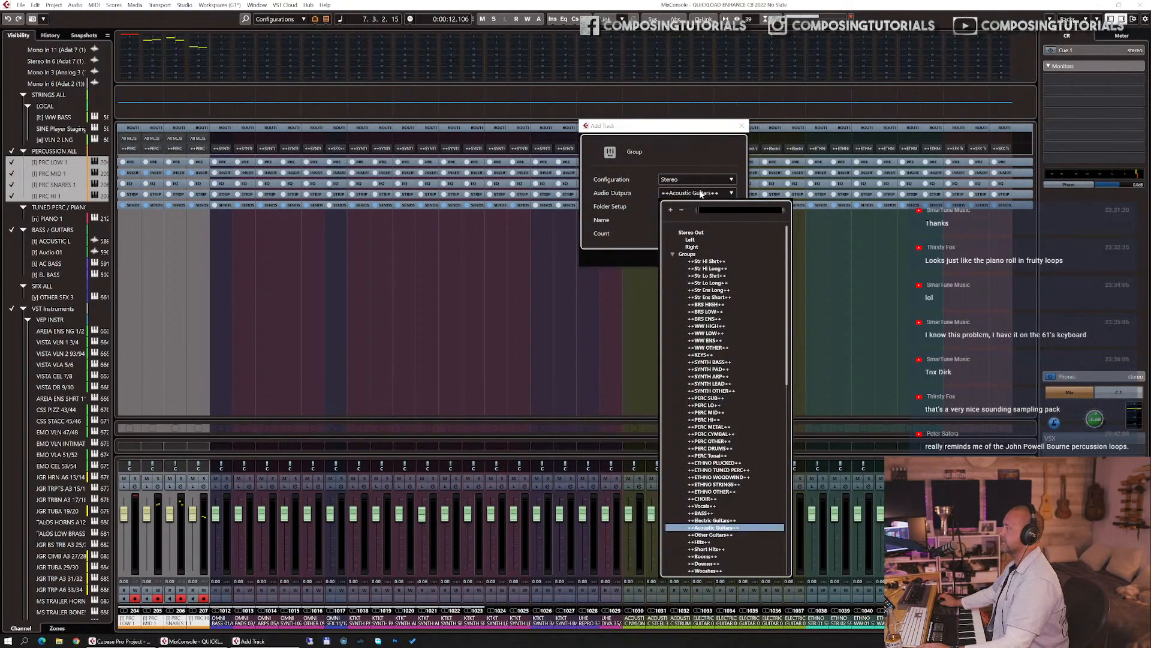
click(717, 442)
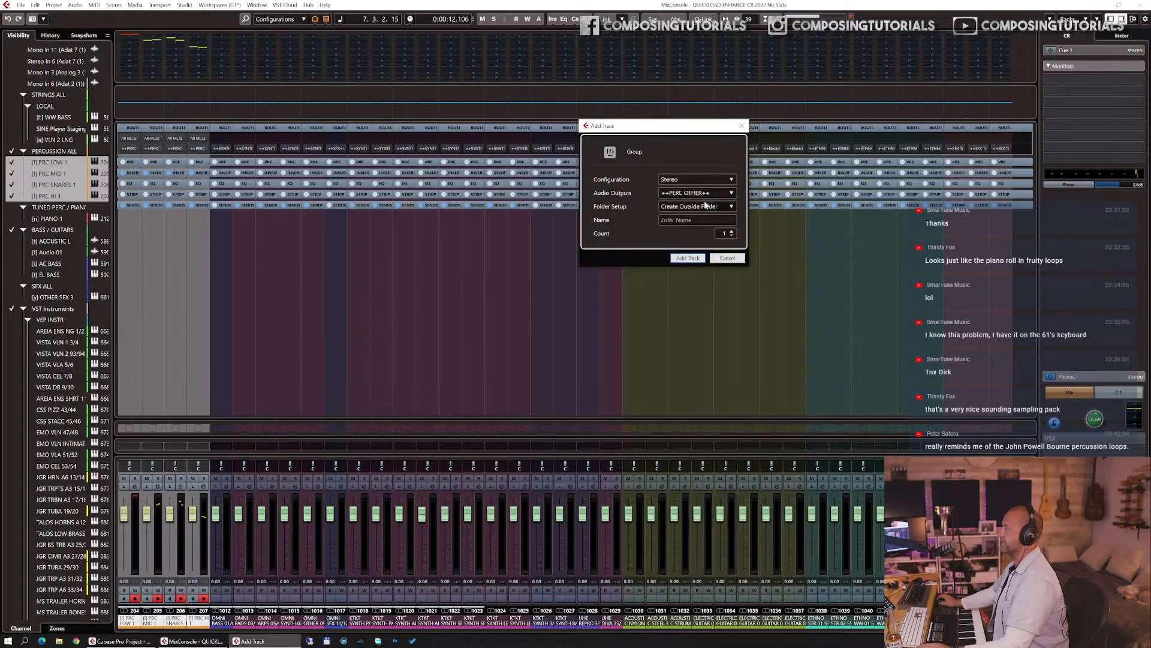
click(692, 220)
text(DARBUKA MI)
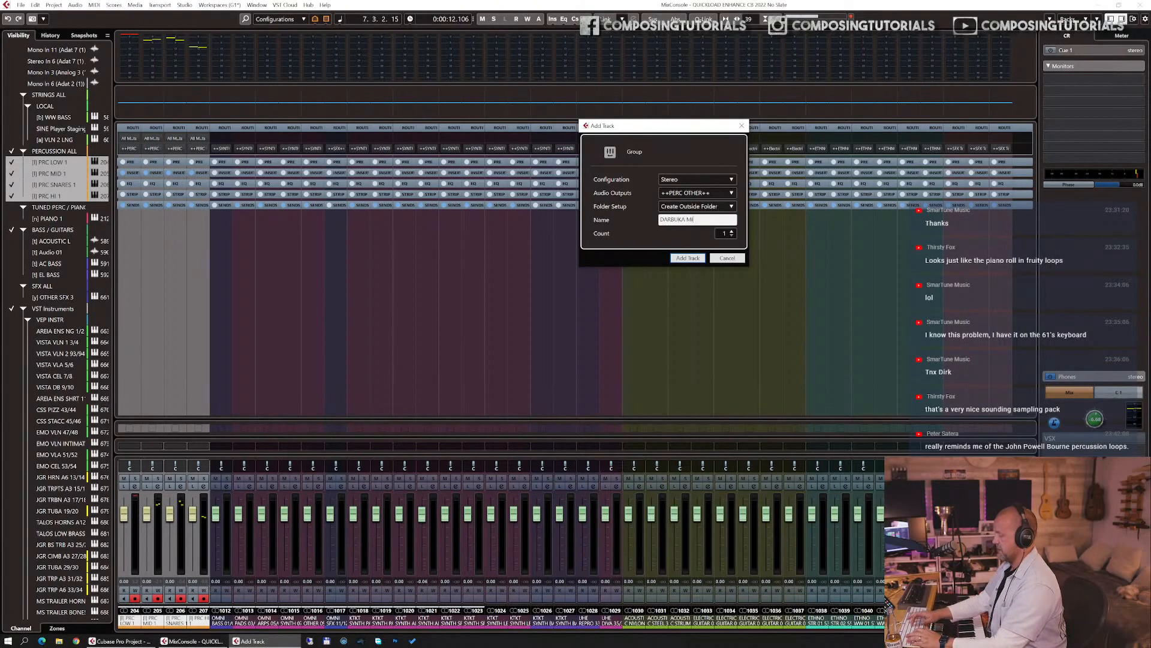
key(Return)
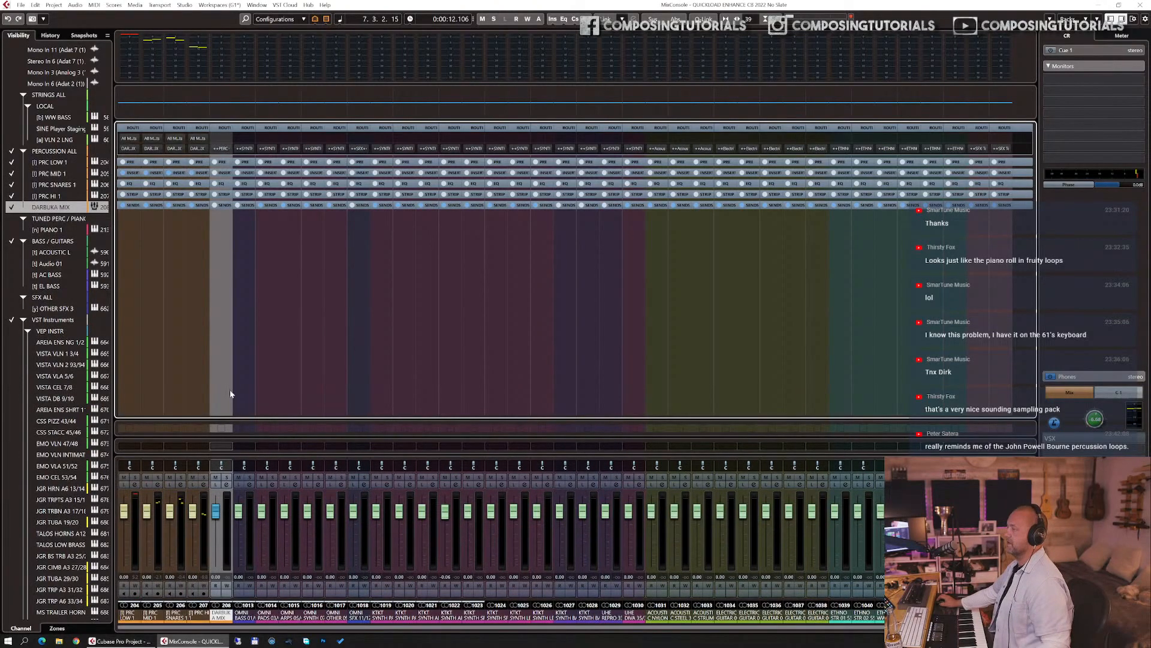
key(F3)
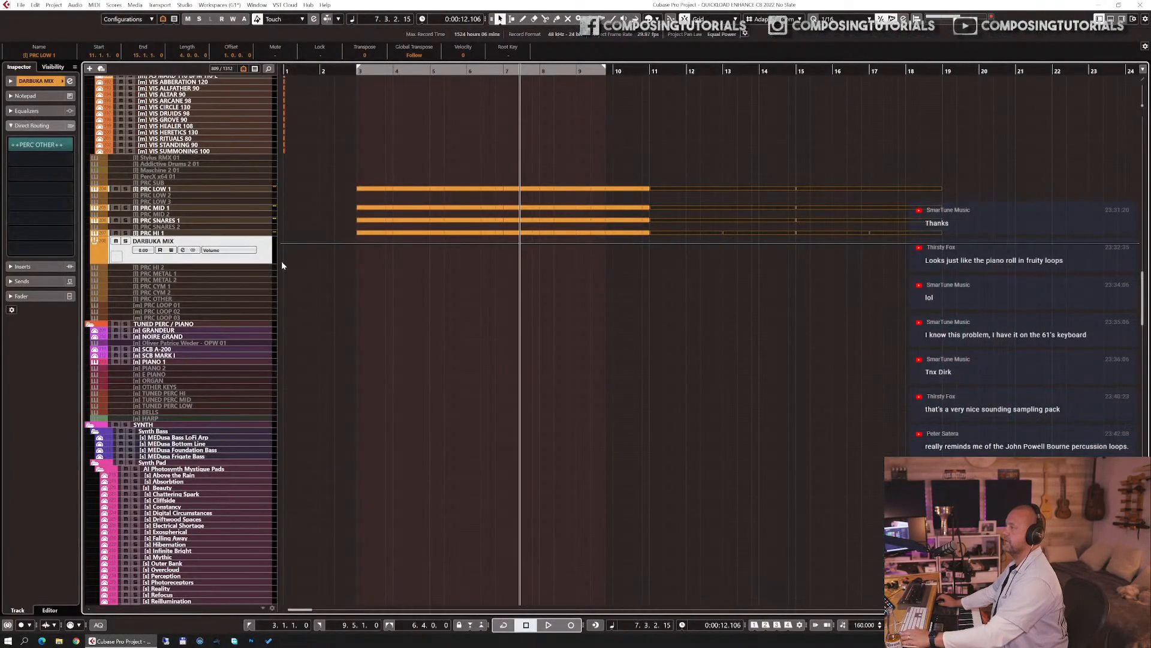
- Play the groove from bar 3 through the DARBUKA MIX group
key(KP_1)
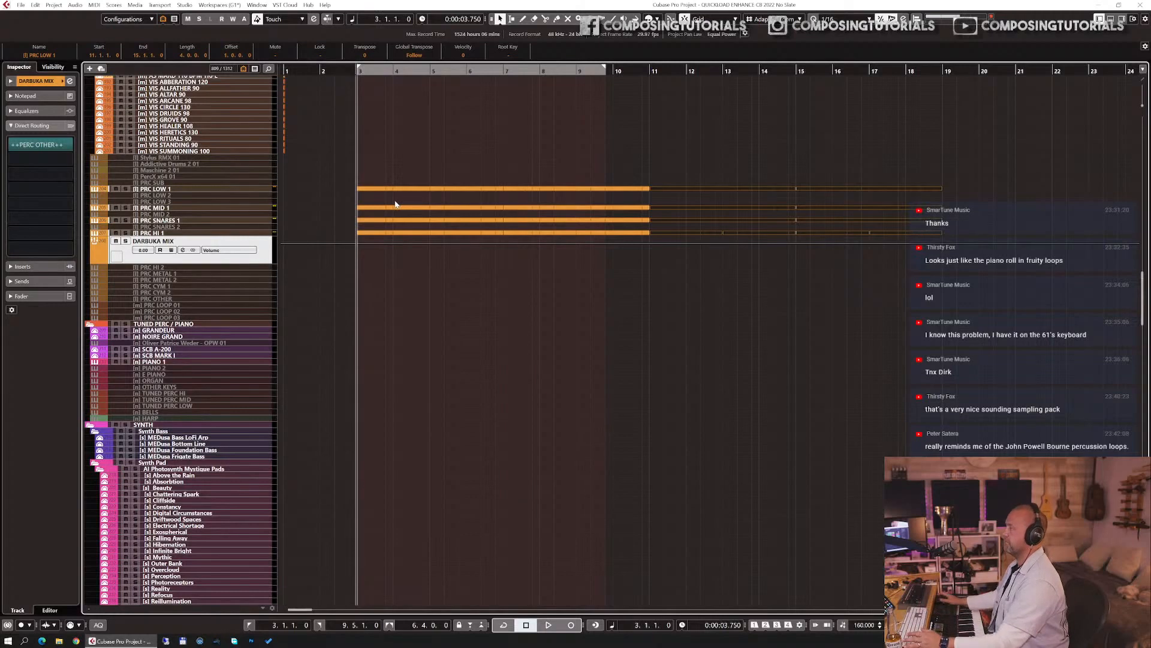
key(space)
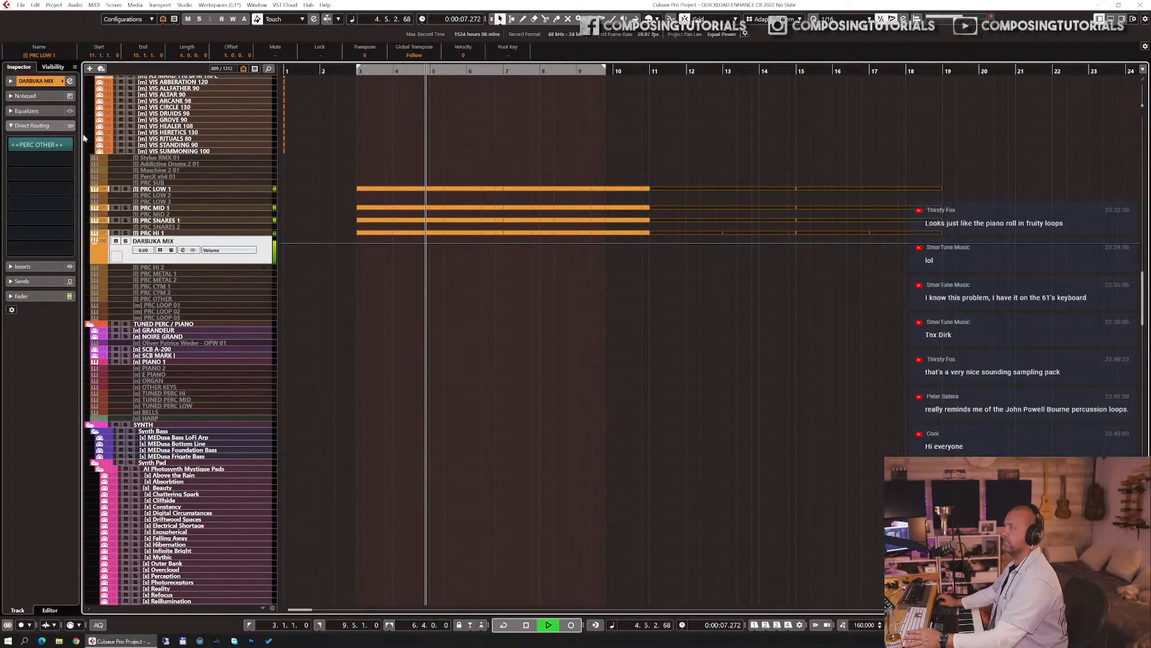
key(space)
- Insert Virtual Mix Rack in the first insert slot of DARBUKA MIX and open its window
click(25, 267)
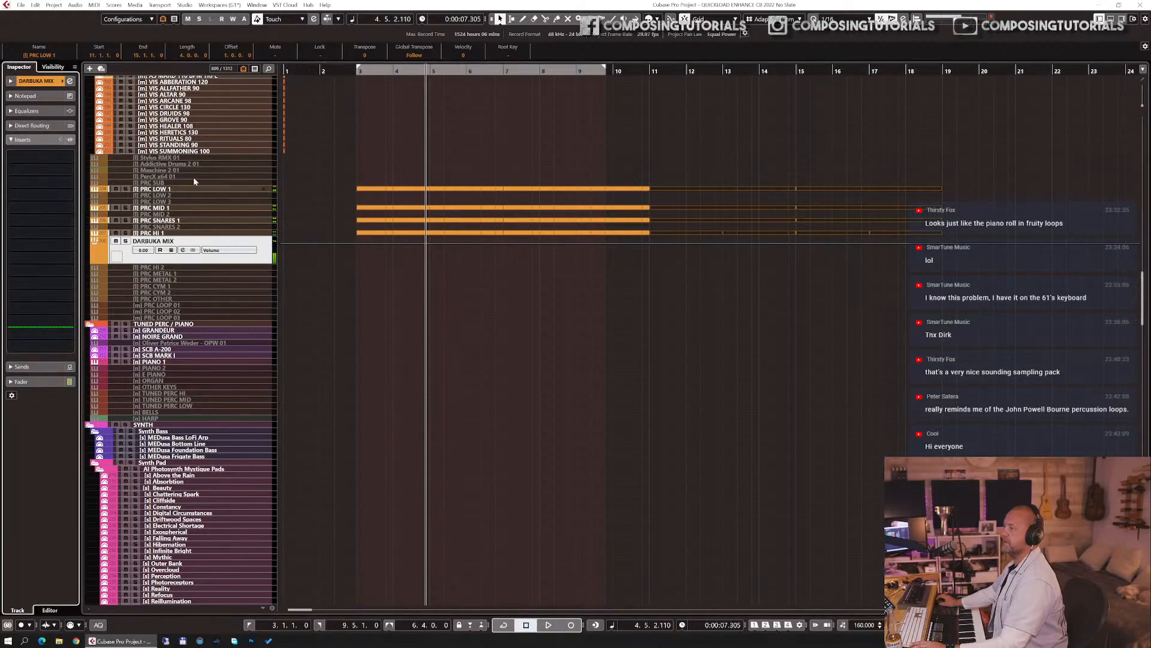
click(71, 159)
text(vir)
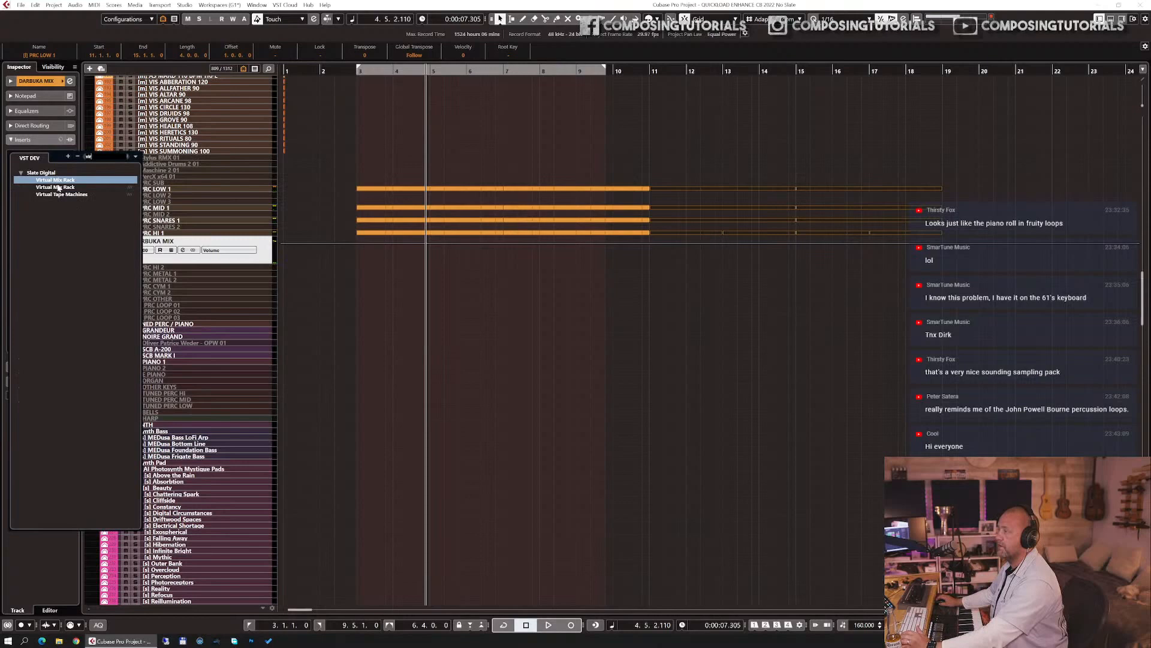
click(59, 187)
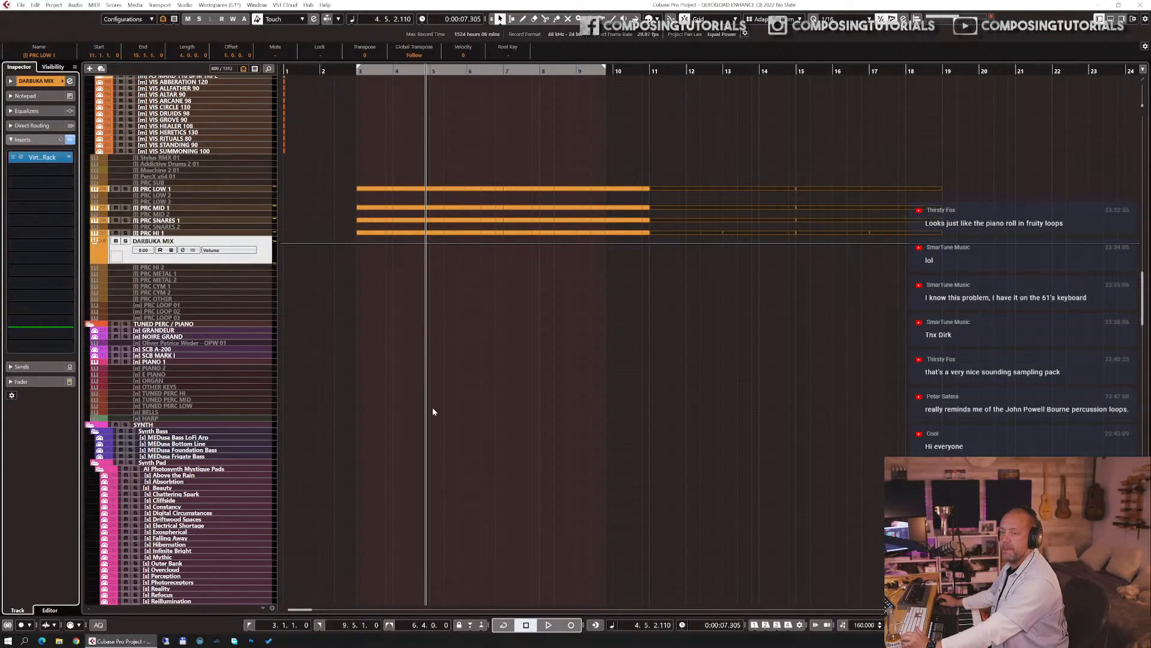
click(23, 157)
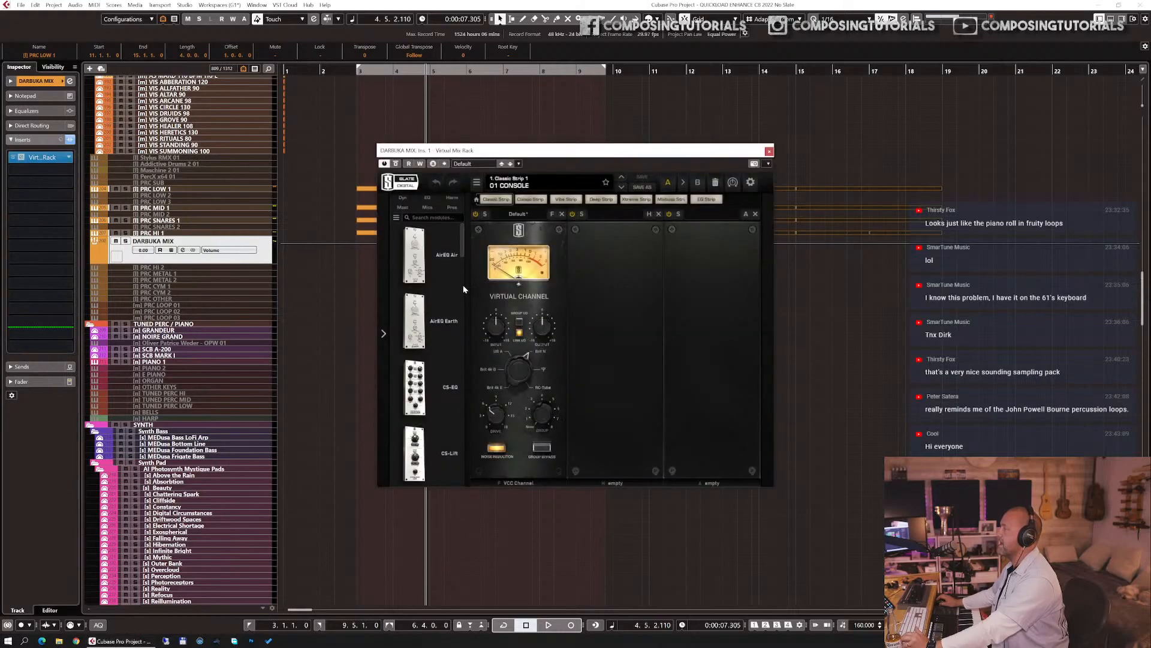
- Load the FG-401 compressor into the empty rack slot after Virtual Channel
scroll(464, 290, down, 5)
scroll(450, 289, down, 5)
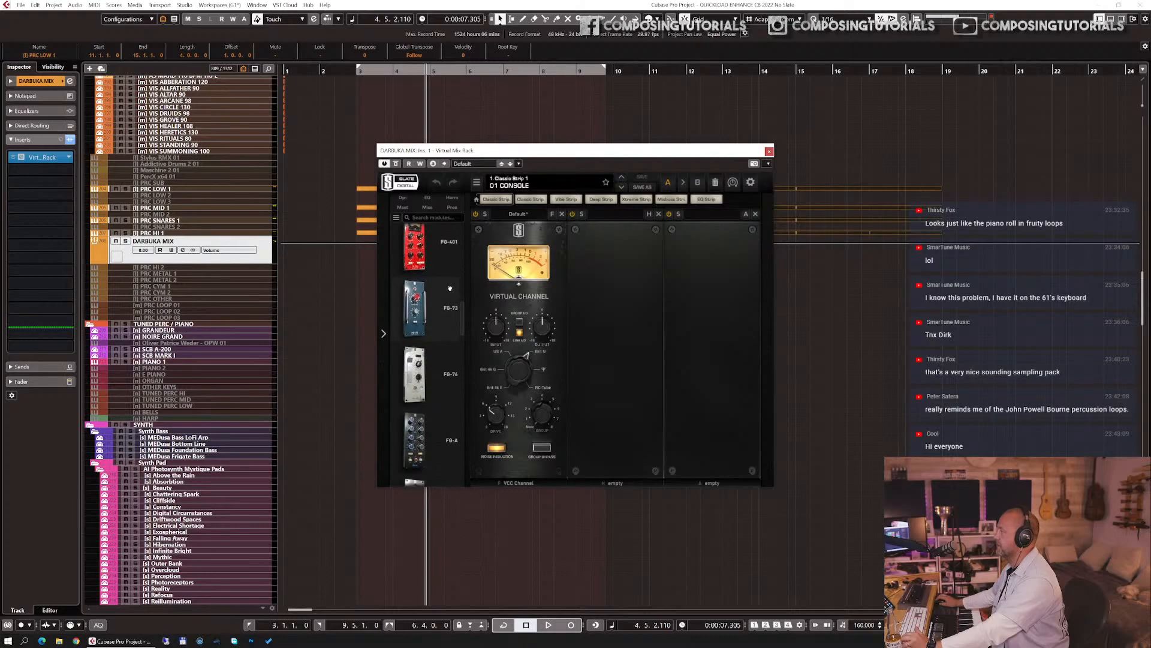
scroll(424, 297, up, 1)
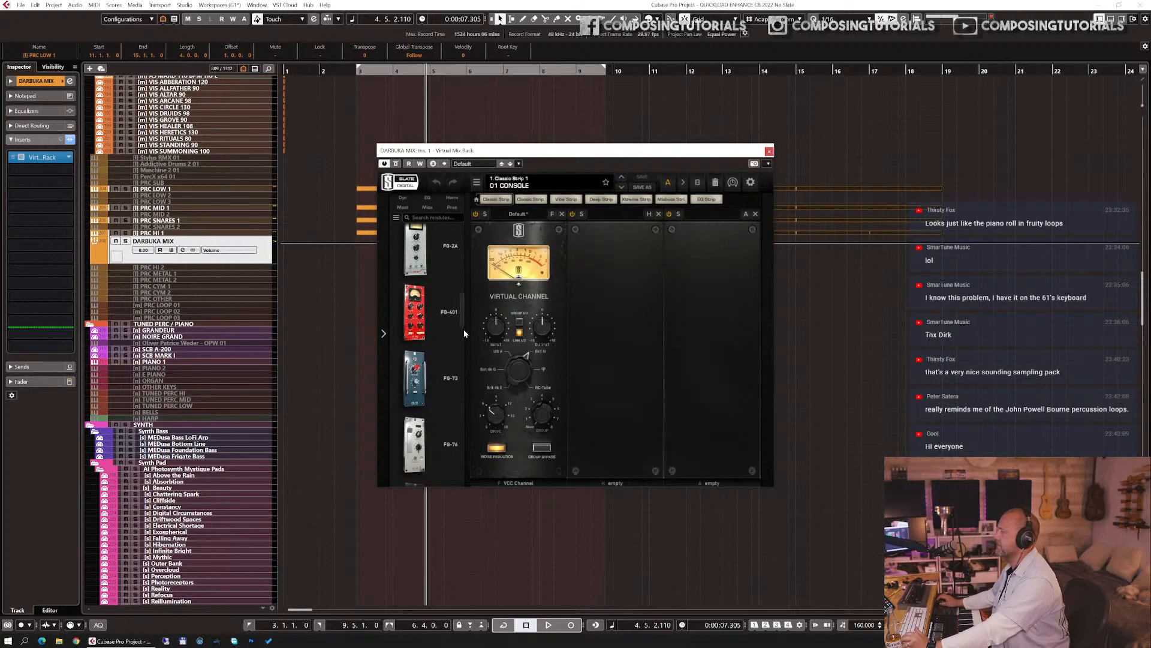
drag(414, 309, 612, 339)
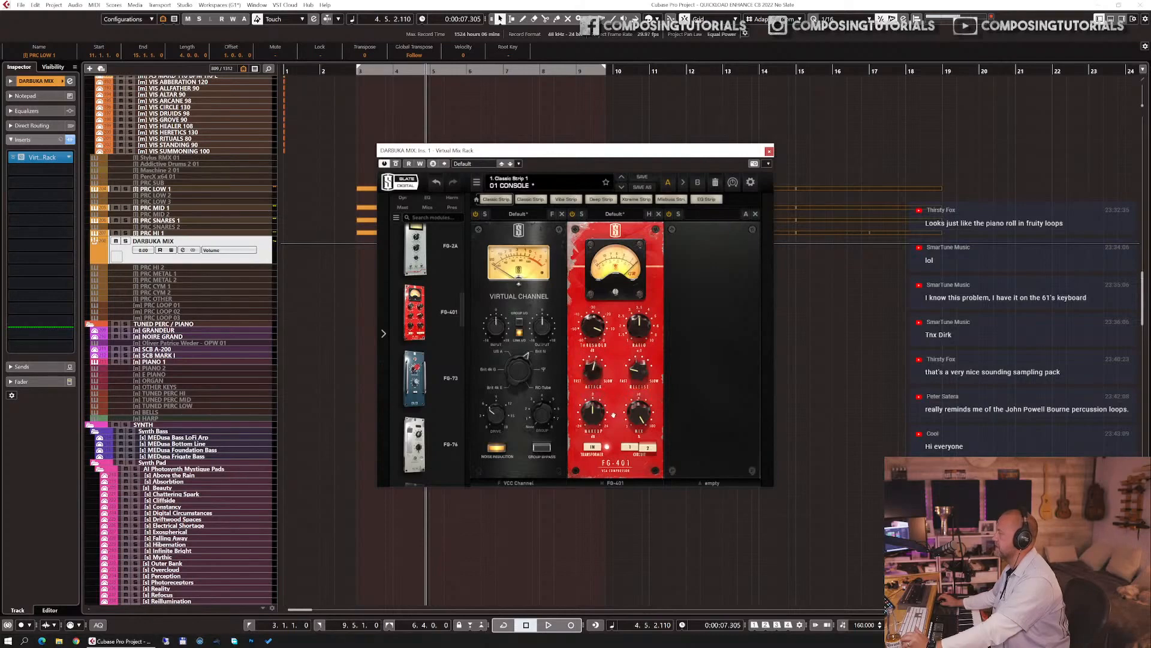
- Adjust the FG-401 threshold to about -17 dB while playing the groove from bar 3, and close the rack window
key(KP_1)
key(space)
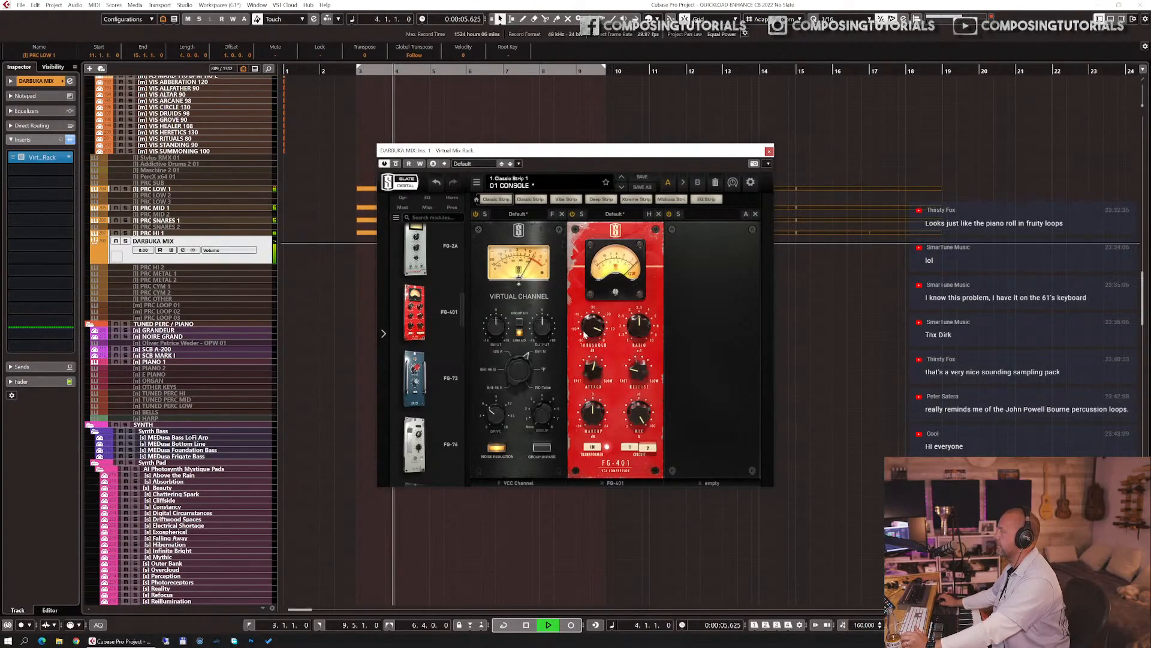
drag(588, 330, 585, 343)
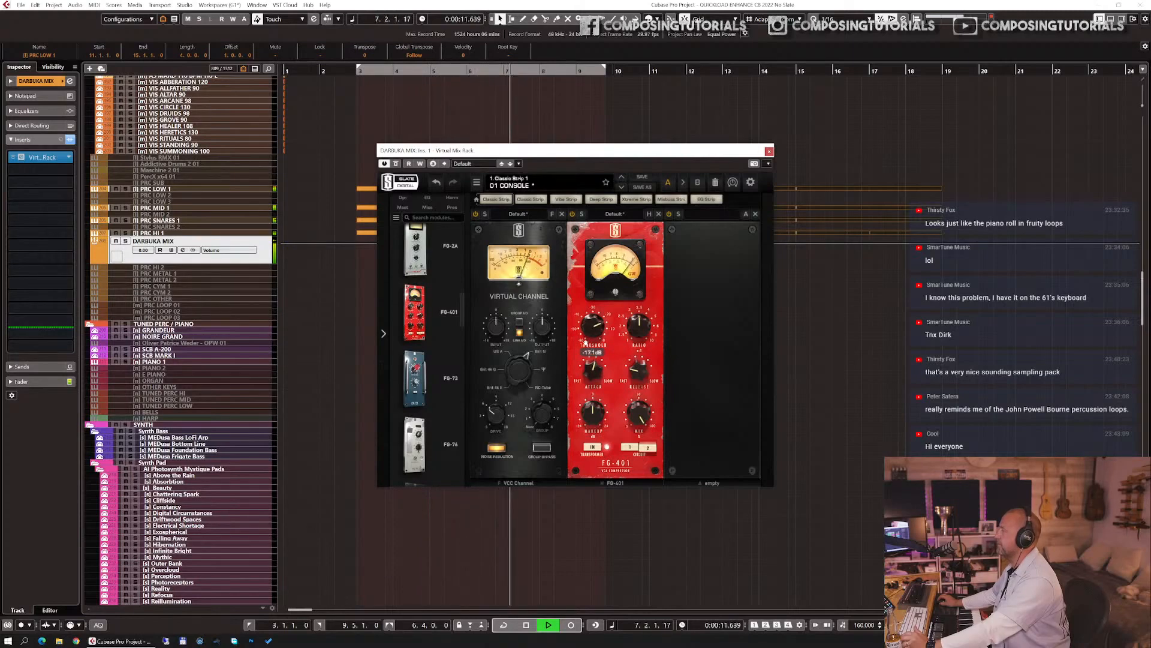
key(space)
click(769, 151)
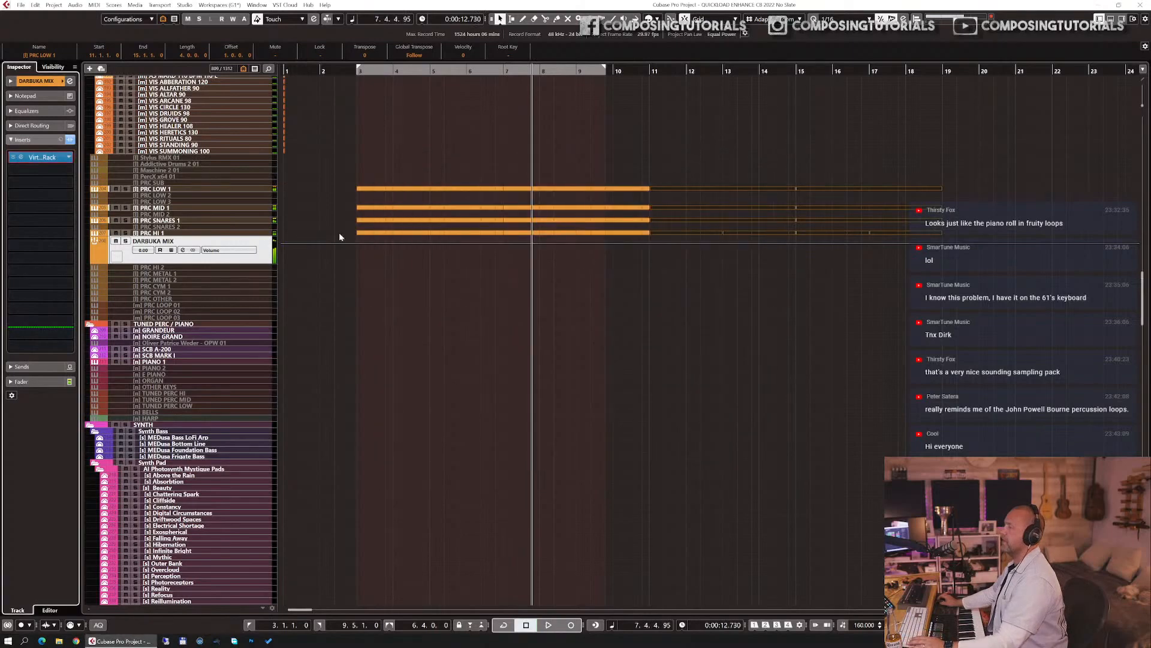
- Pan PRC HI 1 to R21 and PRC SNARES 1 to L19, and start playing the groove from bar 3
click(209, 234)
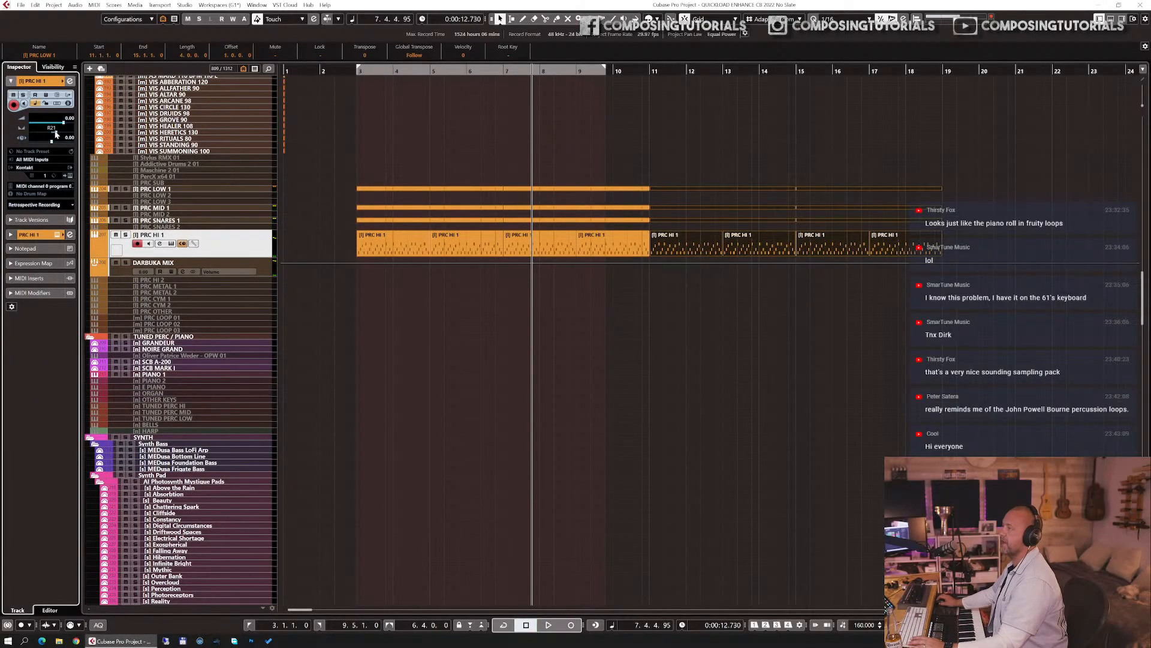
click(174, 221)
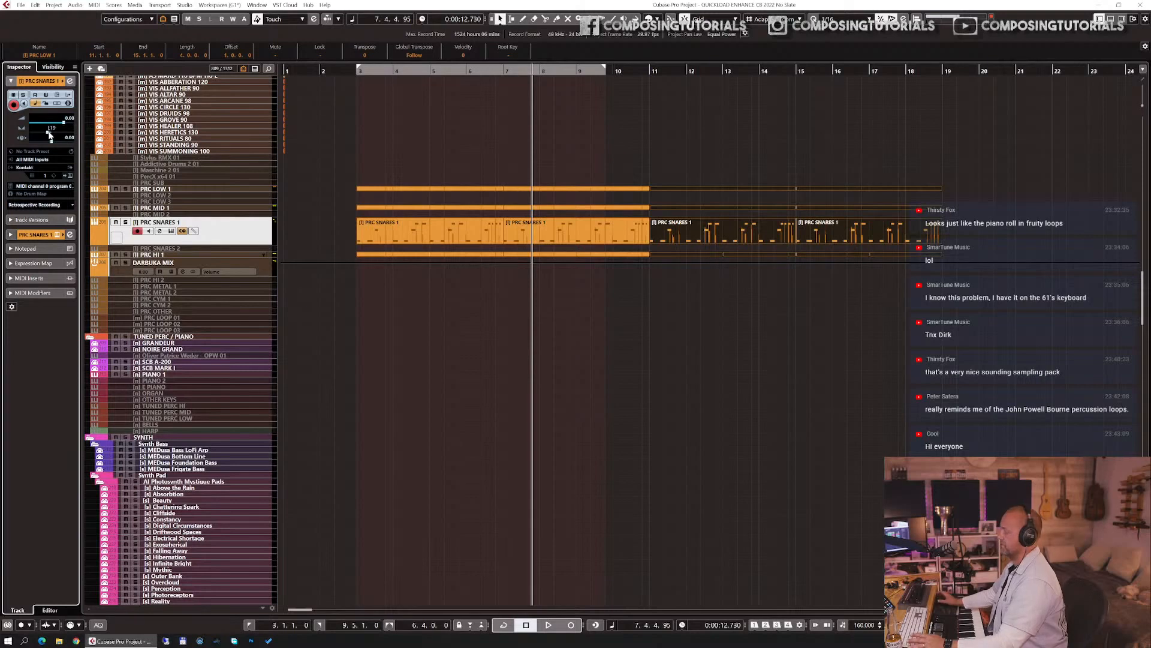
key(KP_1)
key(space)
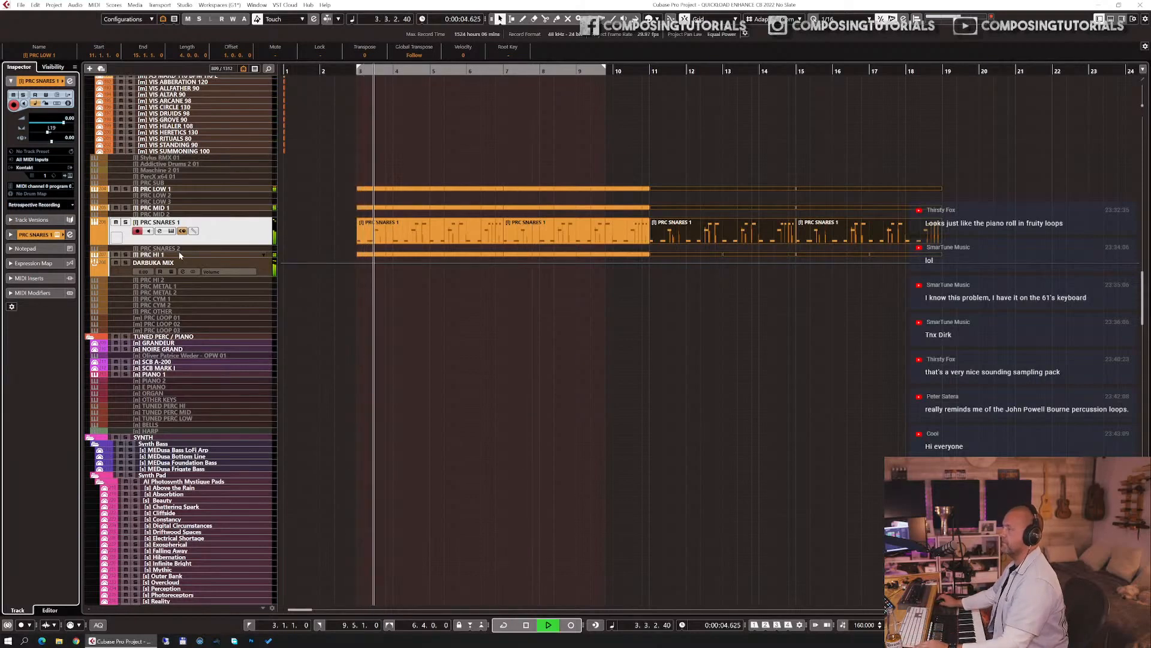
- Stop playback and set the PERC VERB send on PRC MID 1 to -13.8 dB
click(210, 208)
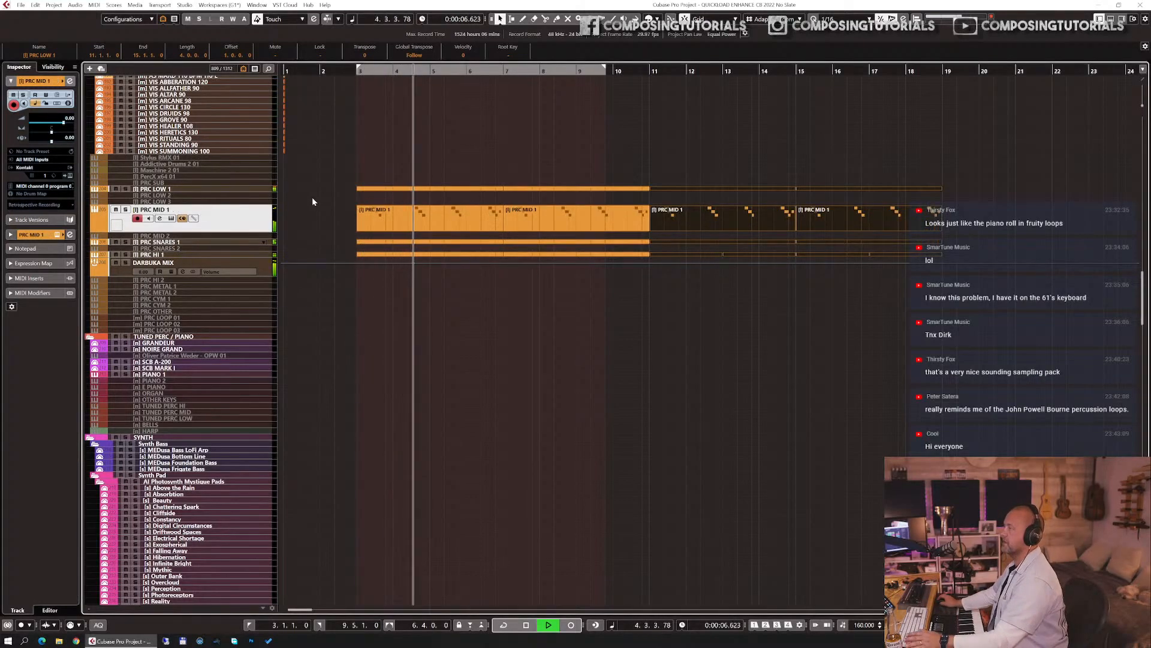
key(space)
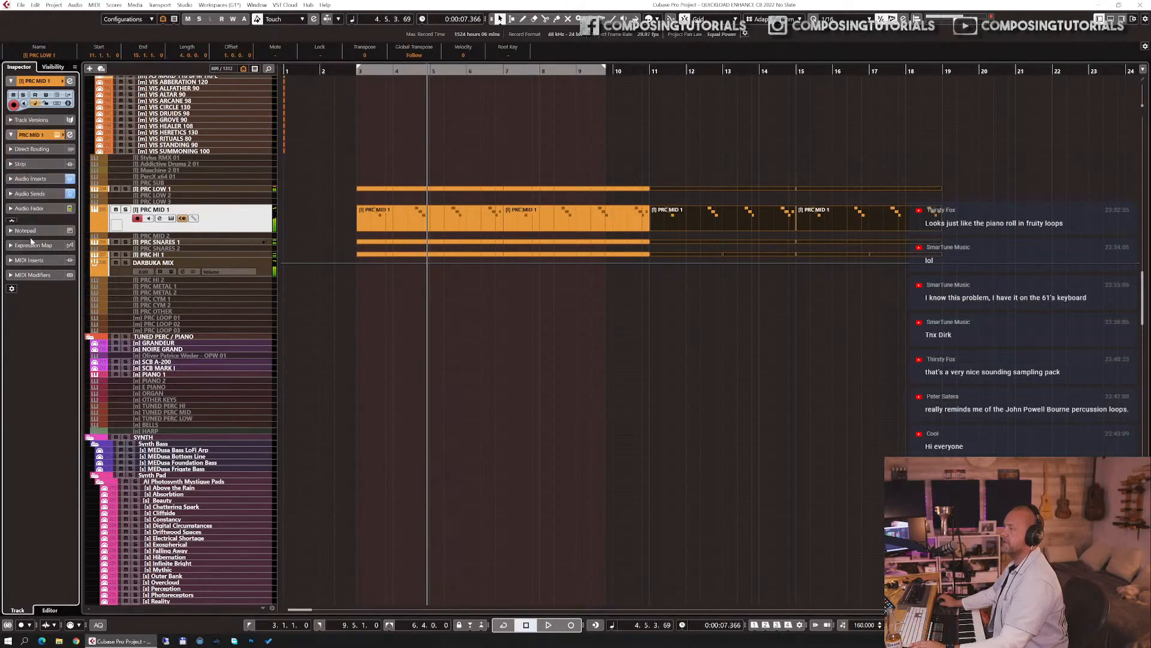
click(30, 234)
click(31, 169)
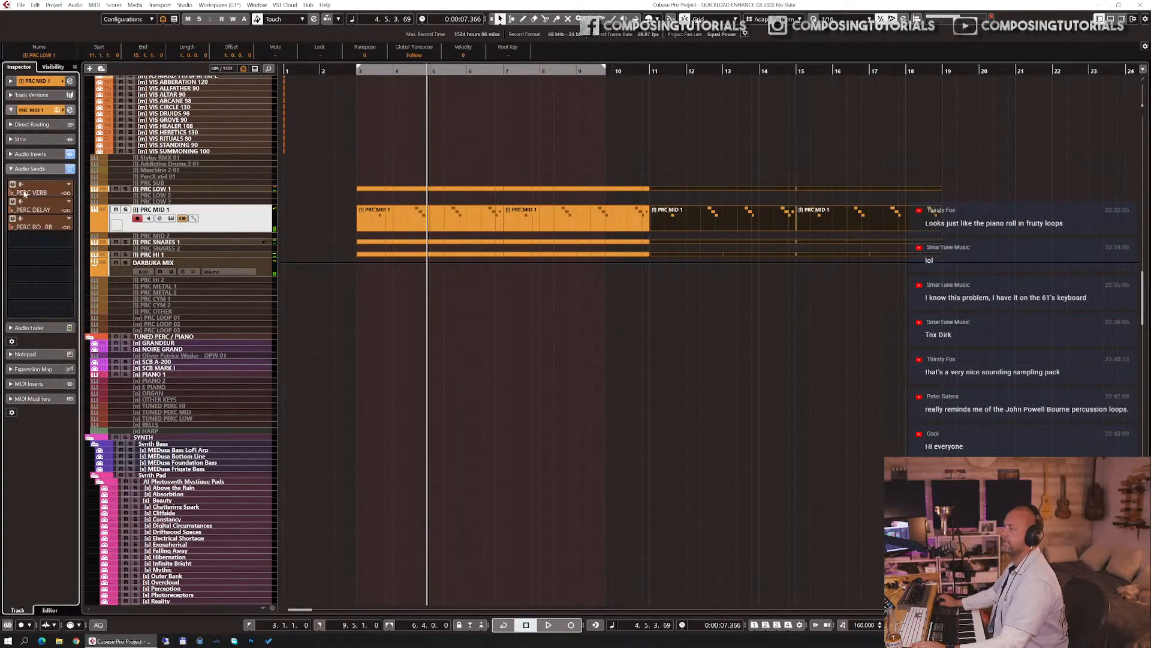
drag(58, 193, 55, 193)
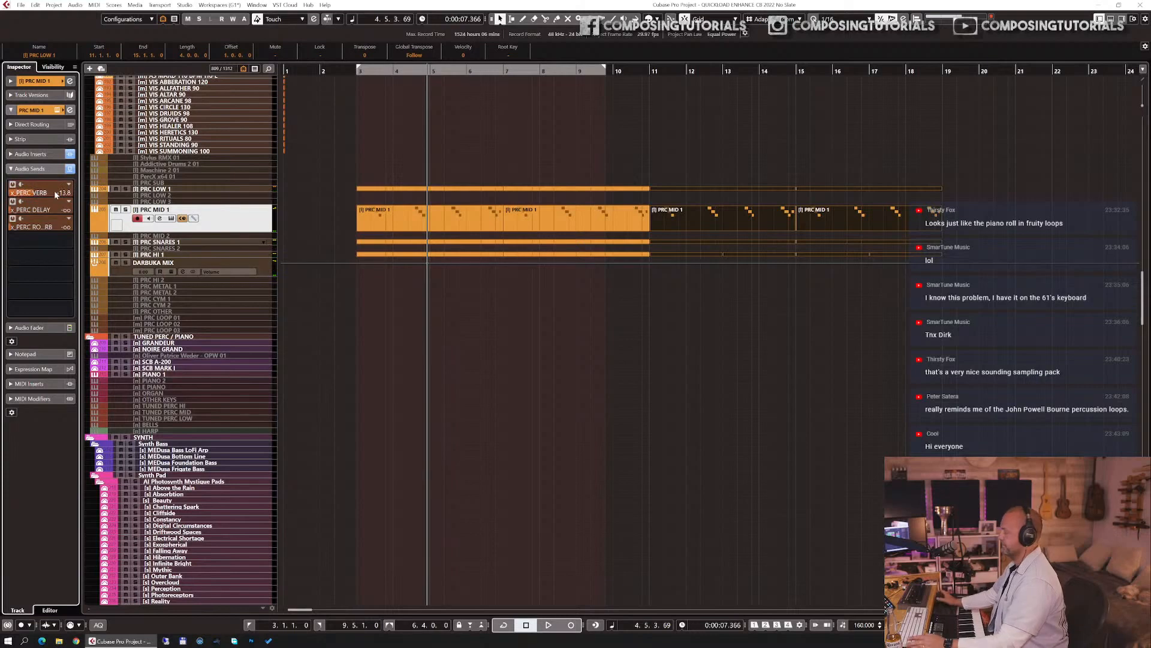
- Play the groove from bar 3 and browse the track list for the DMG 2 LOOPS tracks
key(KP_1)
key(space)
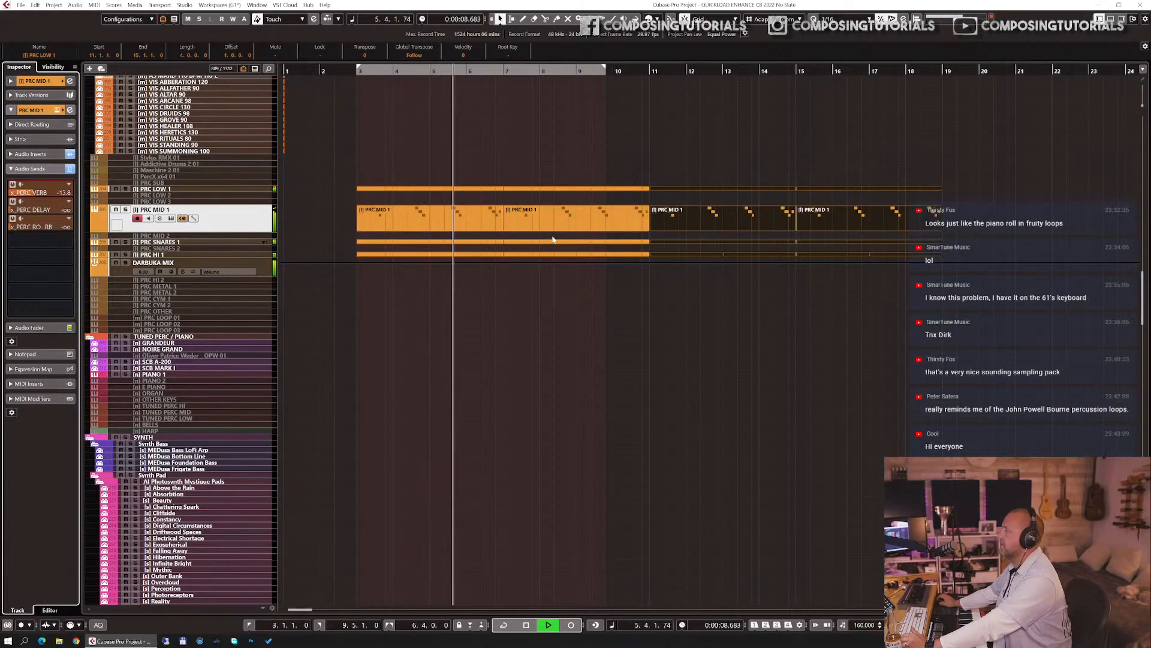
scroll(567, 247, up, 1)
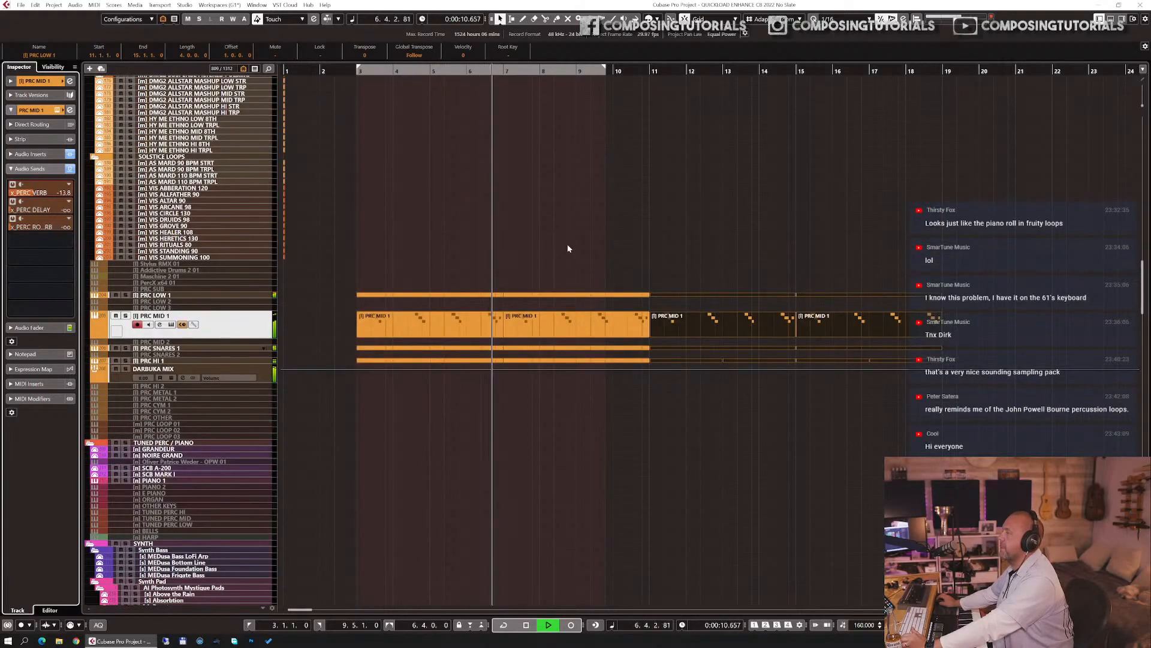
scroll(567, 245, up, 1)
scroll(567, 242, up, 1)
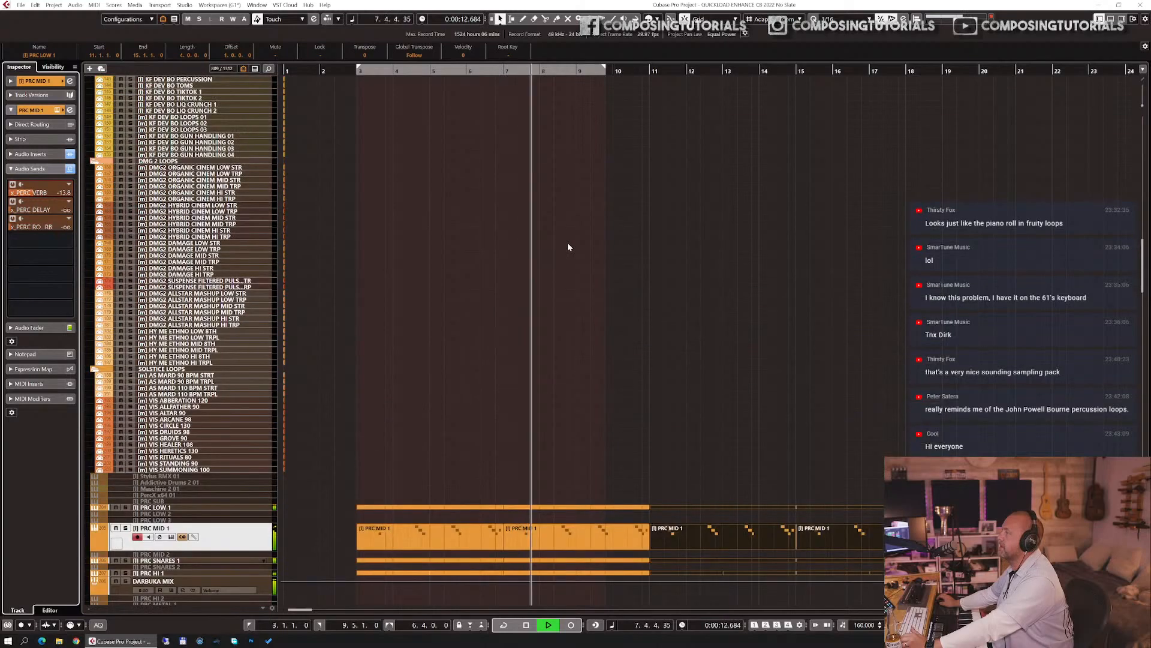
scroll(567, 242, down, 1)
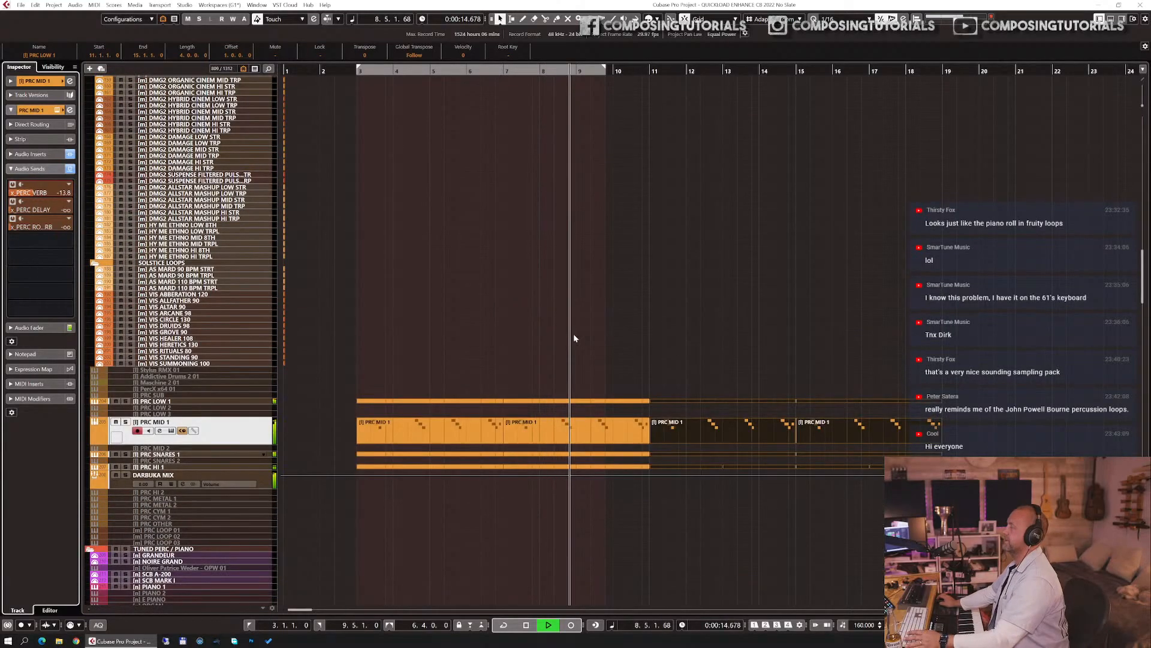
scroll(528, 317, up, 1)
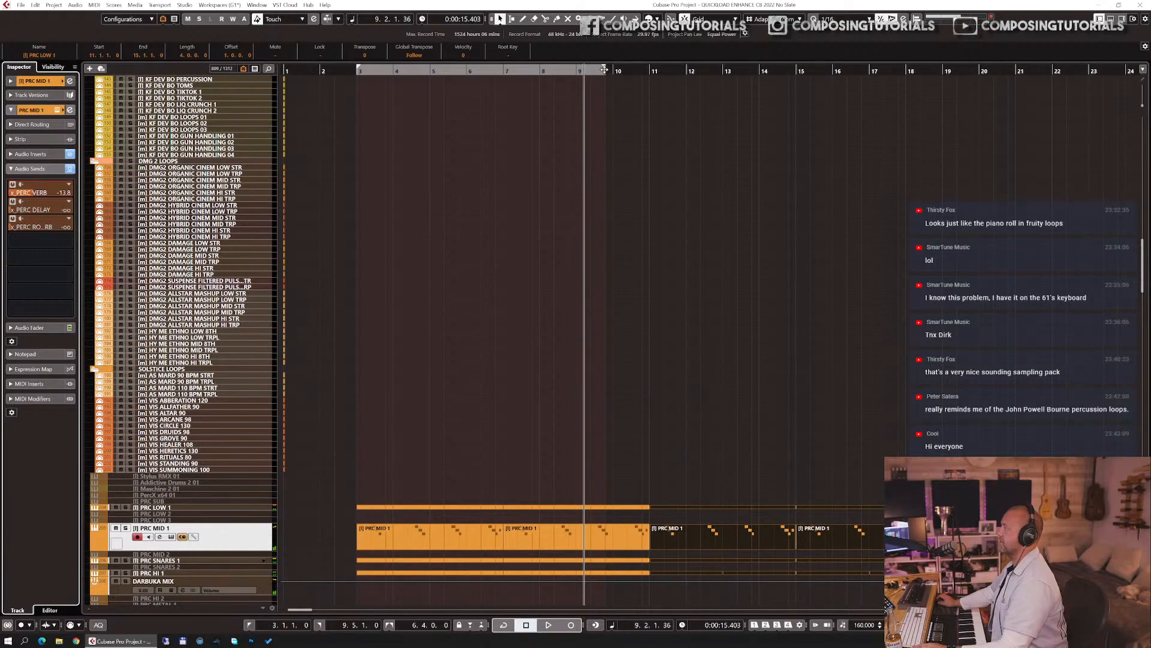
- Move the right locator to bar 10 and record a loop part on DMG2 ORGANIC CINEM LOW STR, starting at bar 2
drag(605, 70, 615, 72)
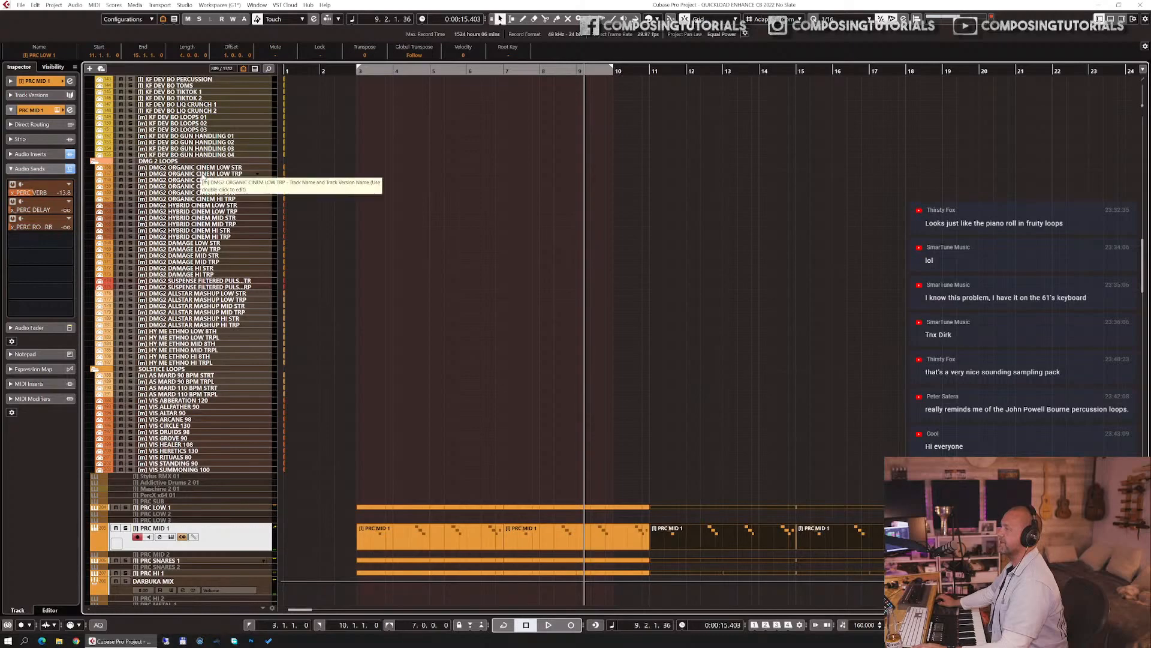
click(220, 169)
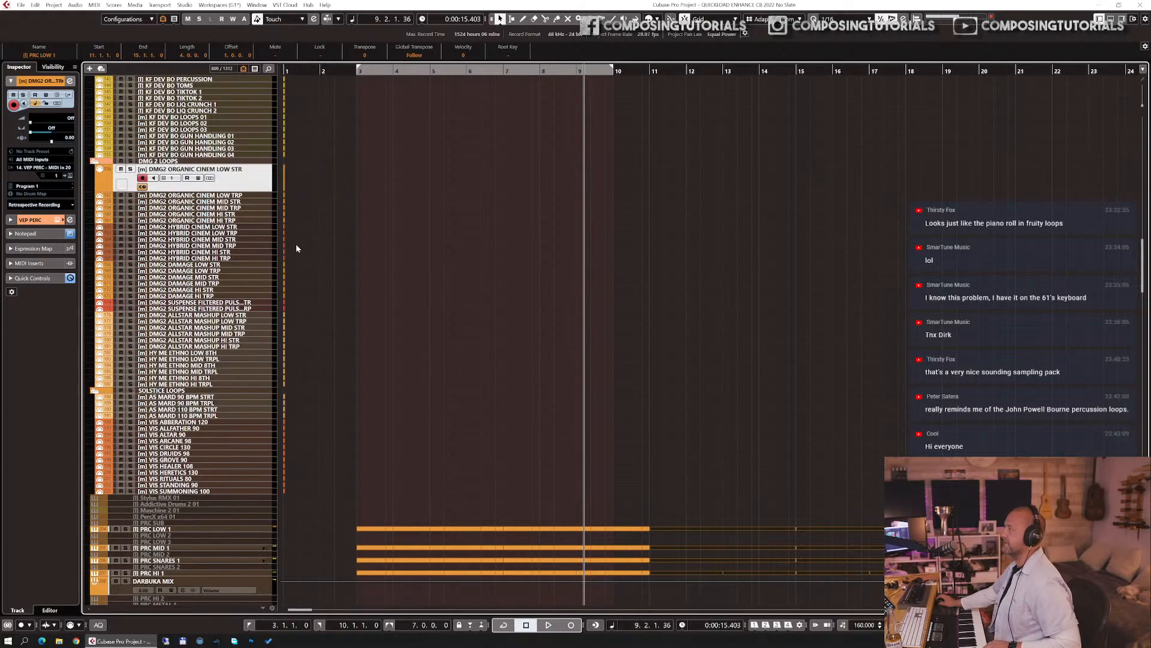
key(KP_1)
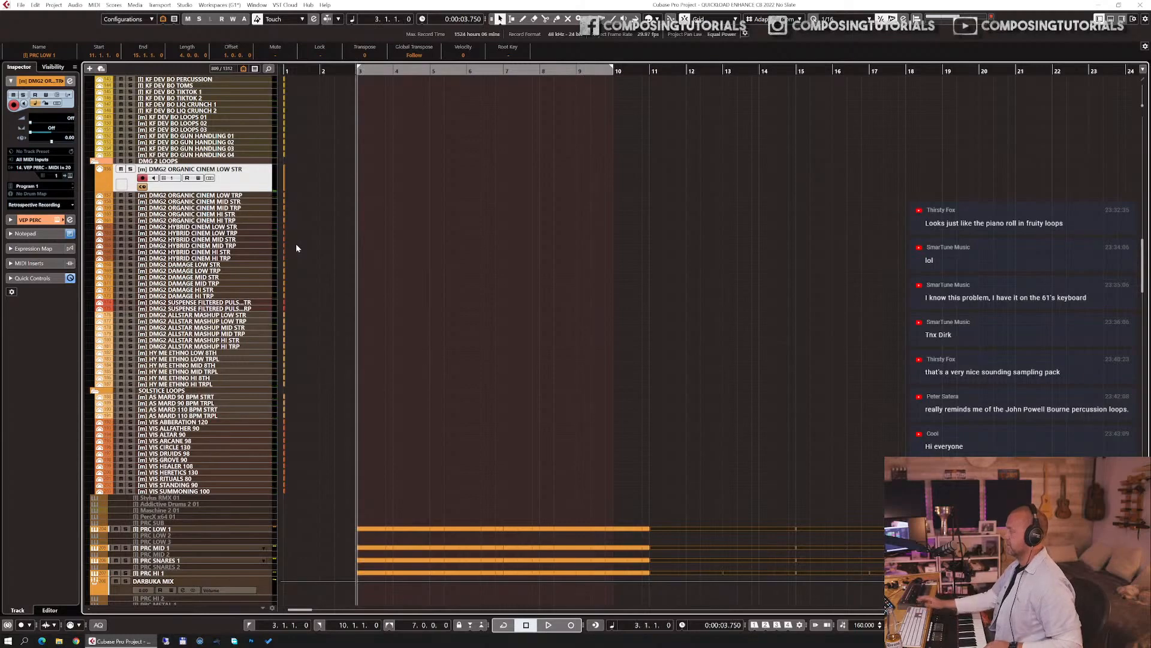
click(322, 70)
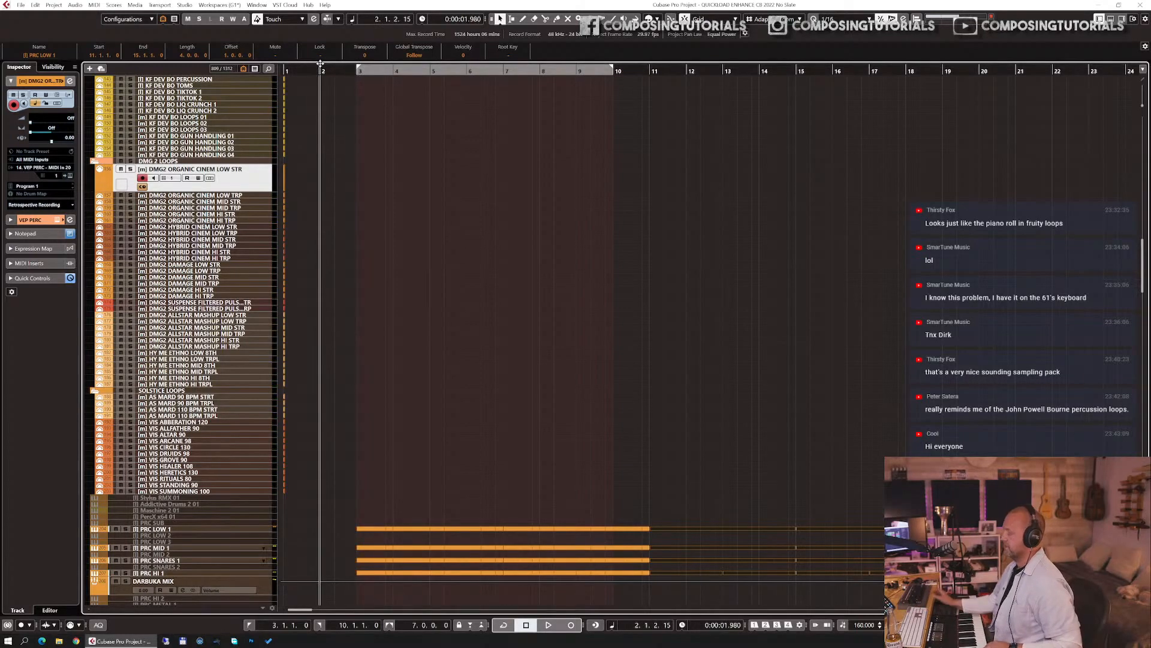
key(KP_Multiply)
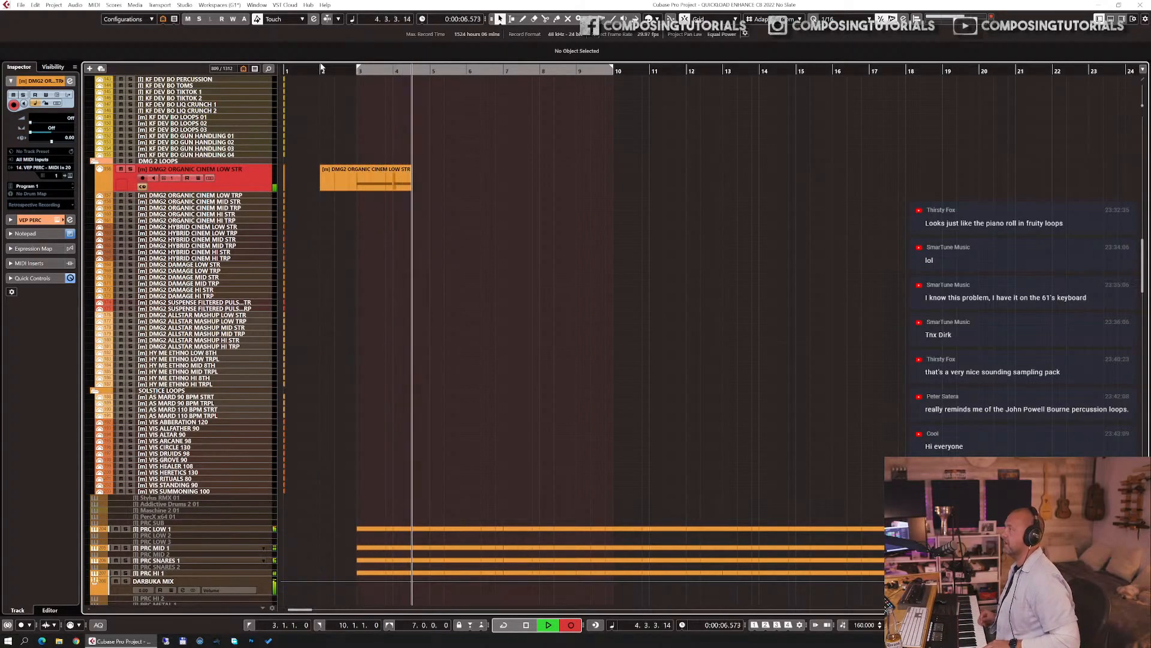
key(space)
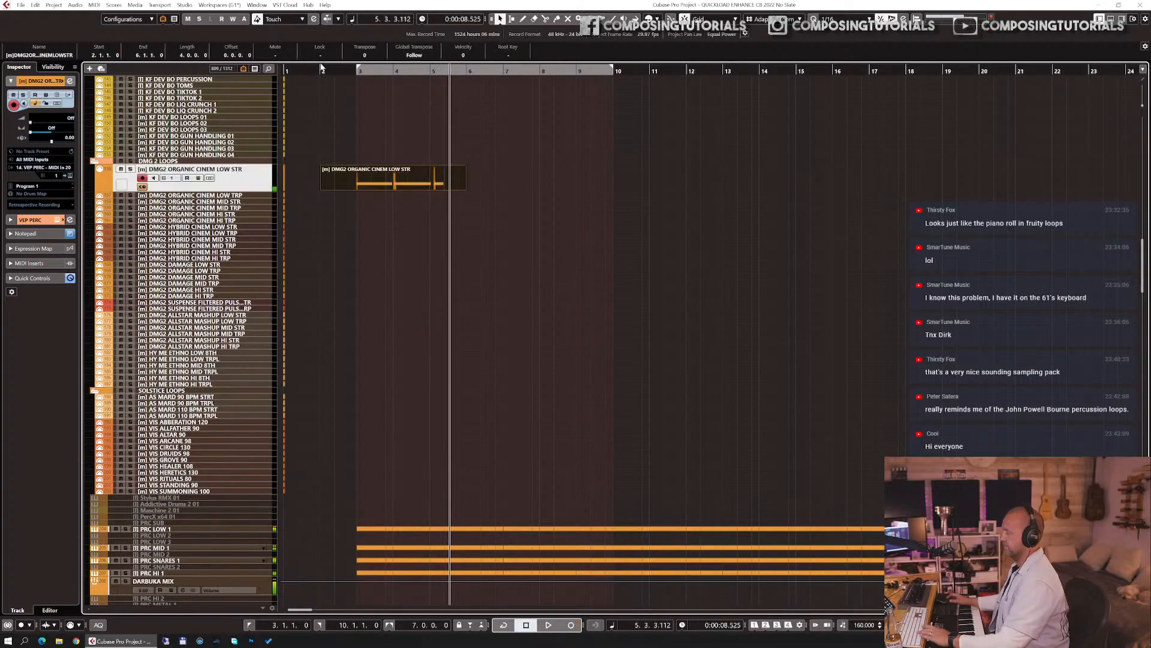
- Delete the third note of the recorded loop part, trim the second to end just before bar 5, and play the result
key(ctrl+e)
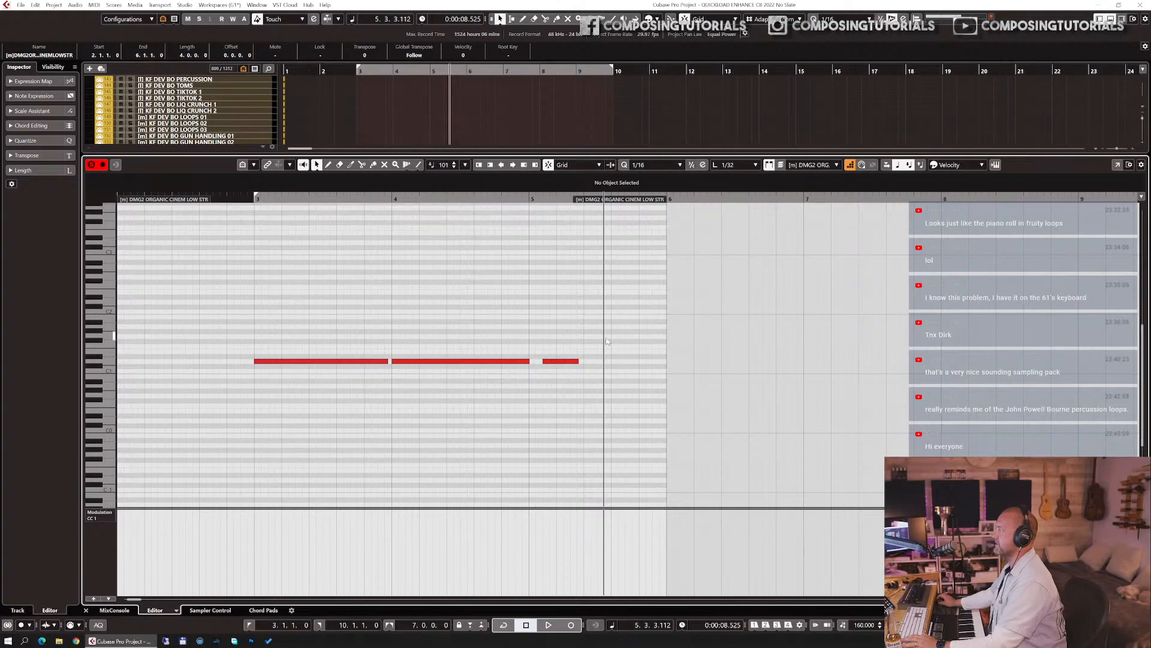
key(Delete)
drag(566, 337, 526, 361)
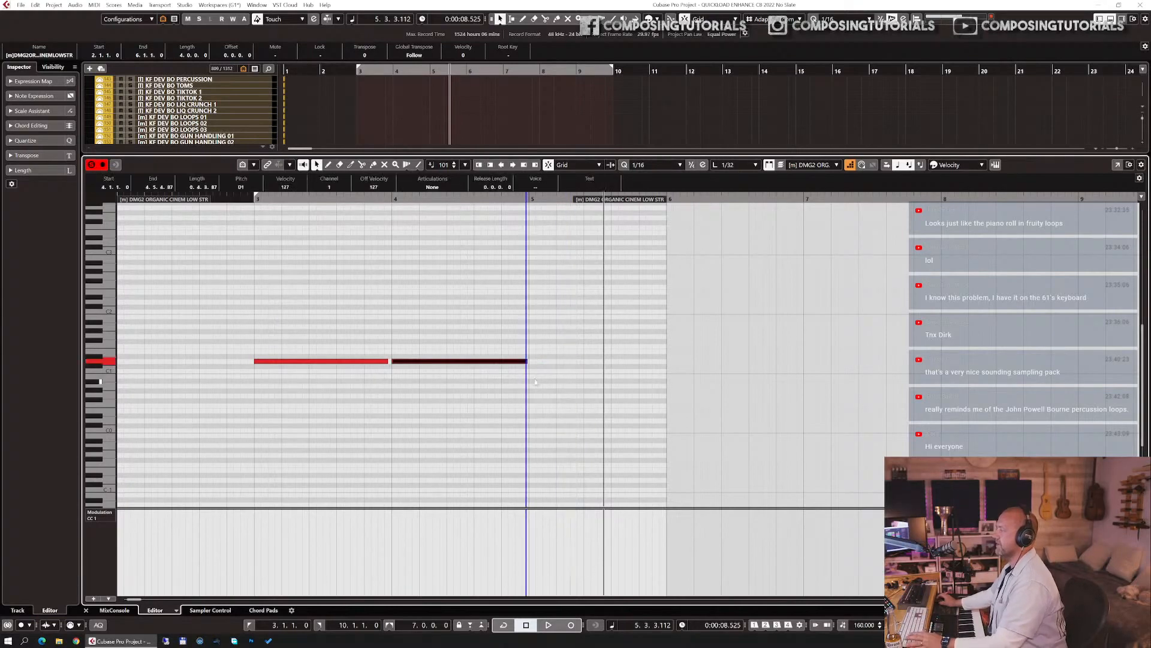
click(247, 199)
key(space)
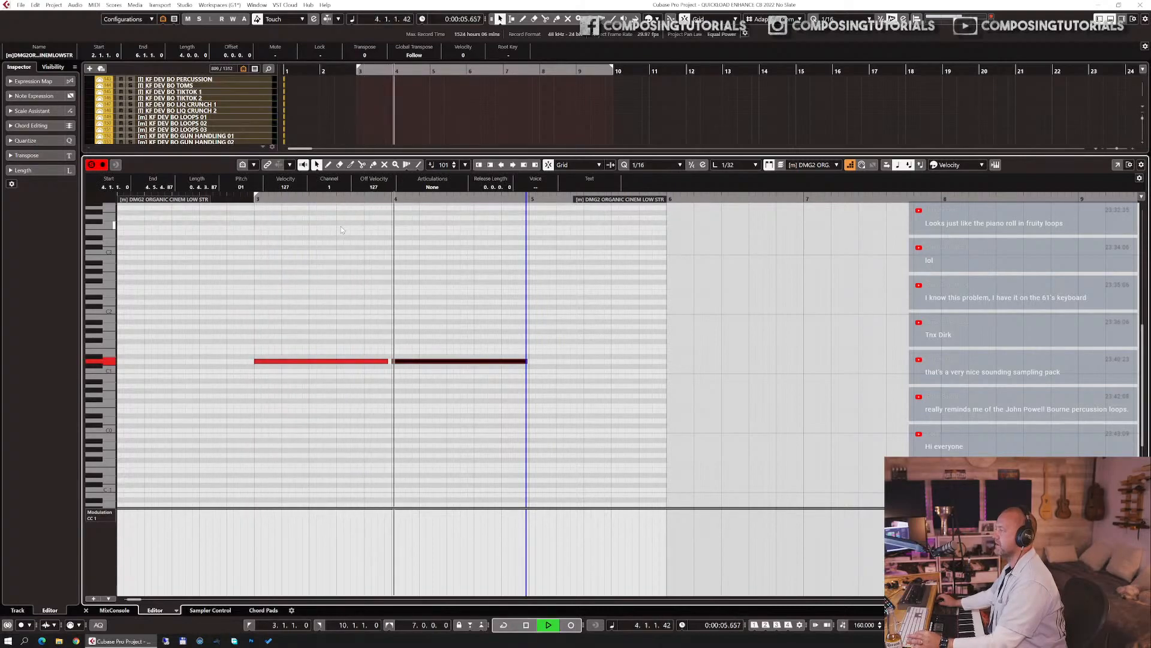
key(space)
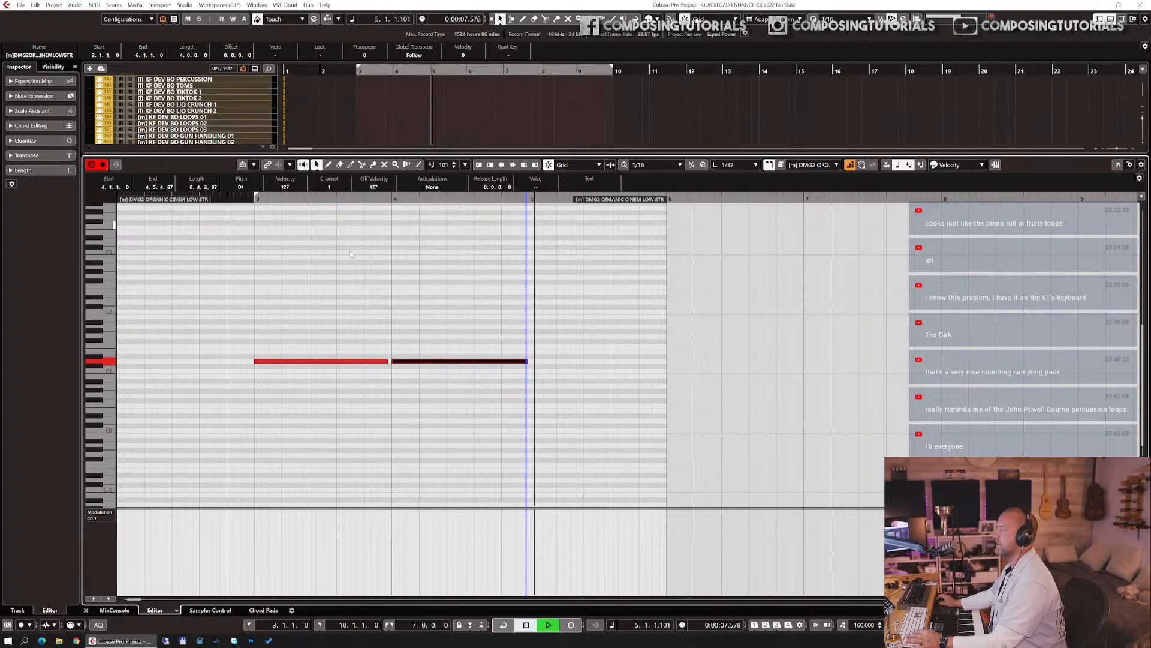
- Shorten the second loop note to end at 4.4.1.0 and play the part from bar 3
drag(528, 361, 473, 361)
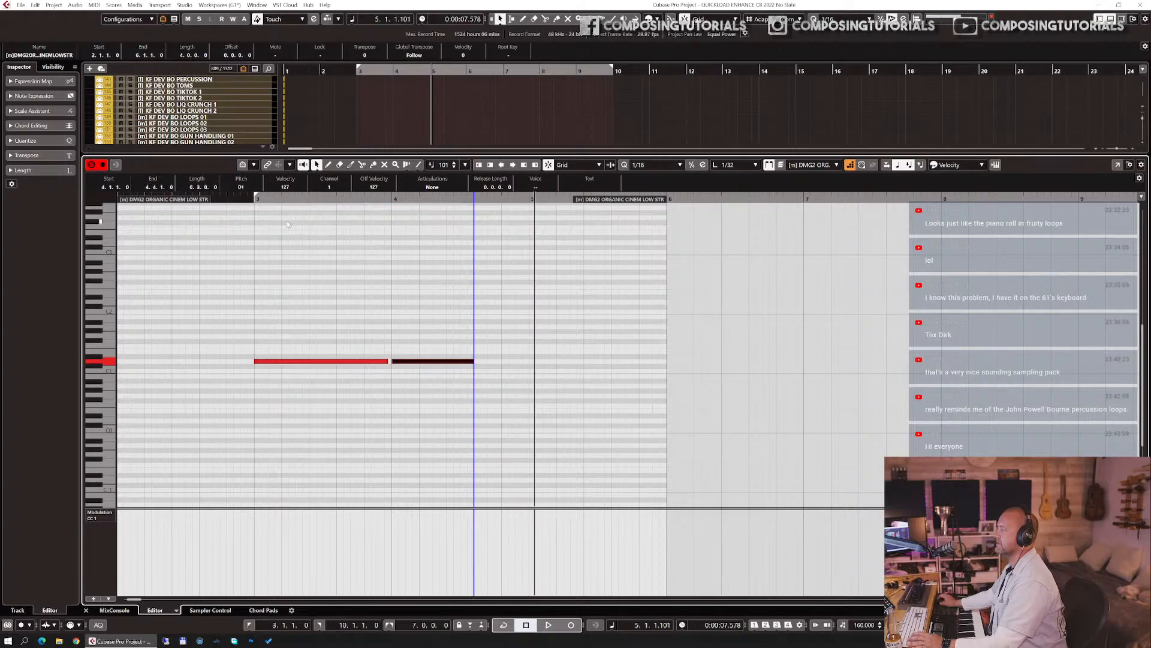
click(254, 198)
key(space)
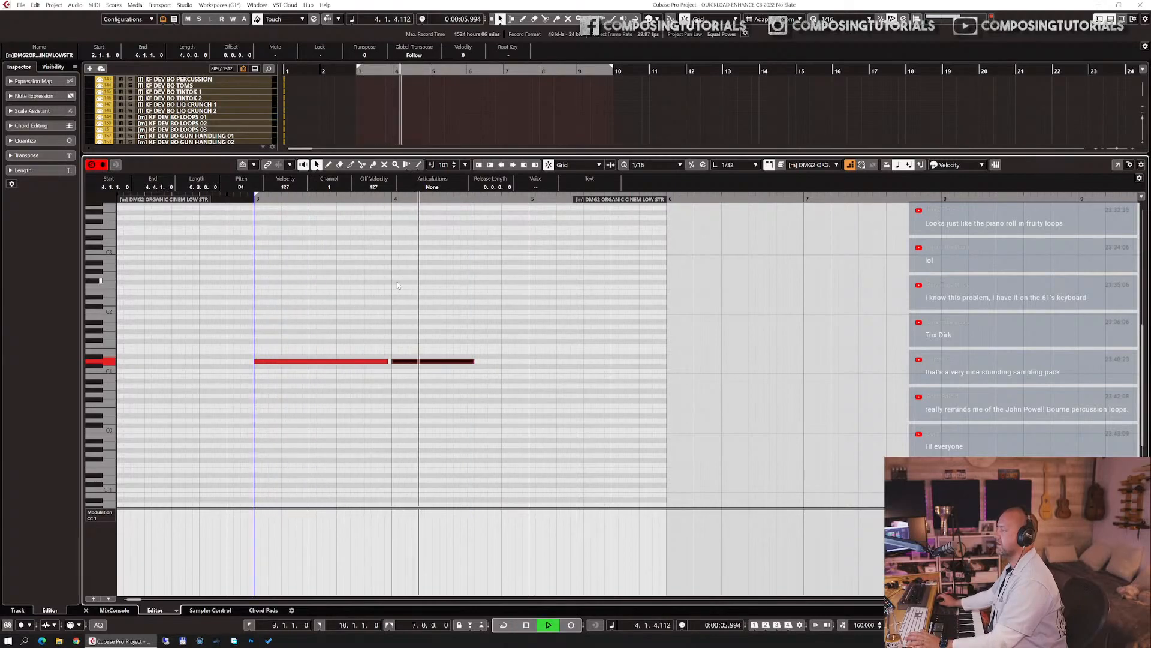
key(space)
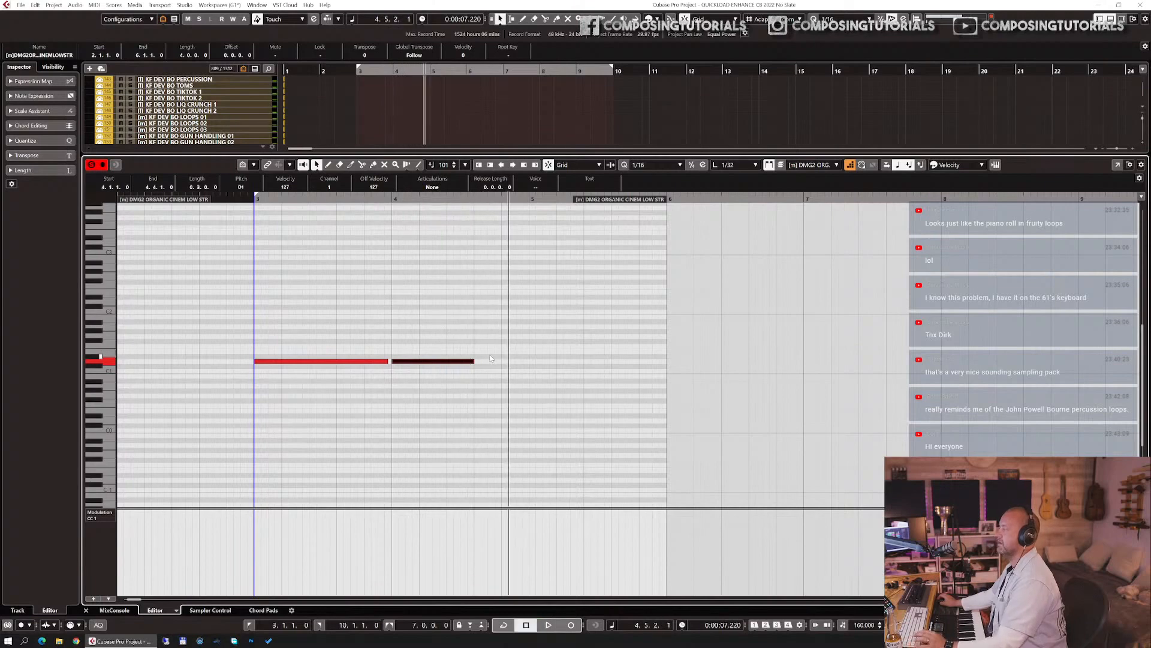
- Add a third, higher note to the loop part from 4.4.1.0 to just before bar 5, and play from bar 3
drag(475, 351, 519, 347)
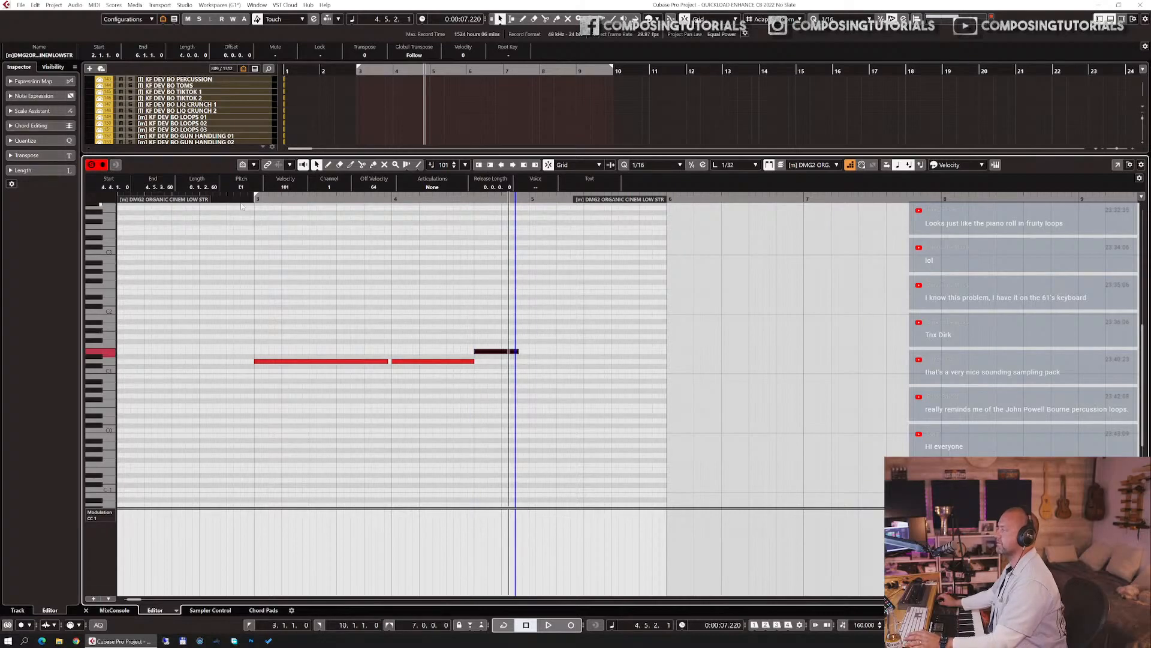
click(247, 200)
key(space)
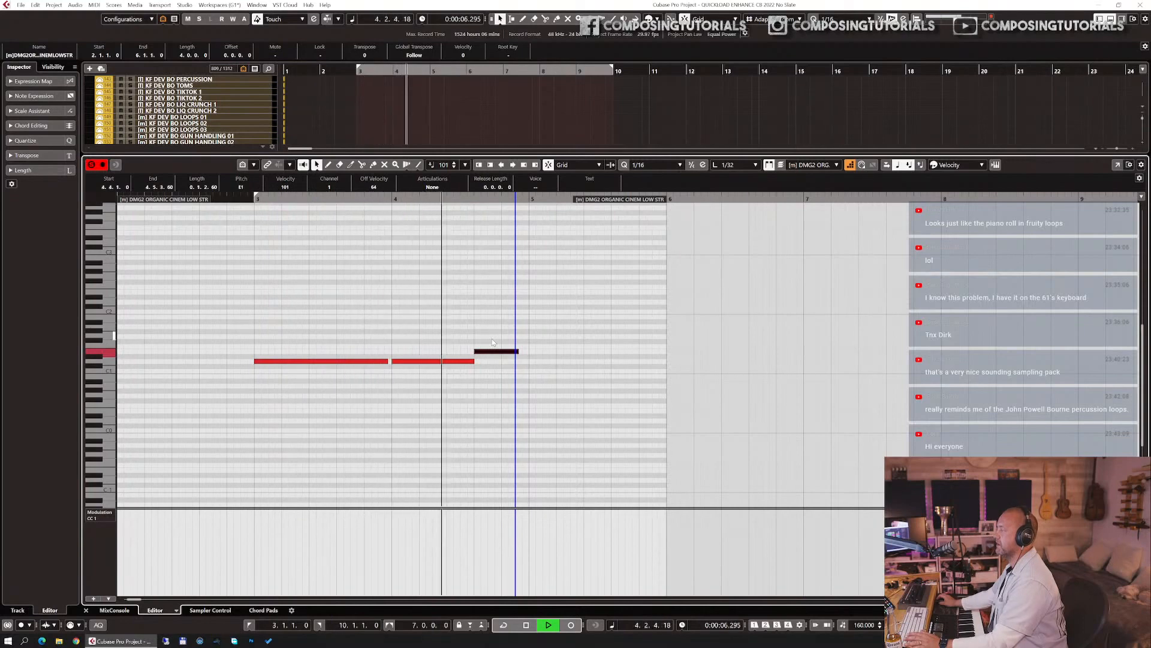
key(space)
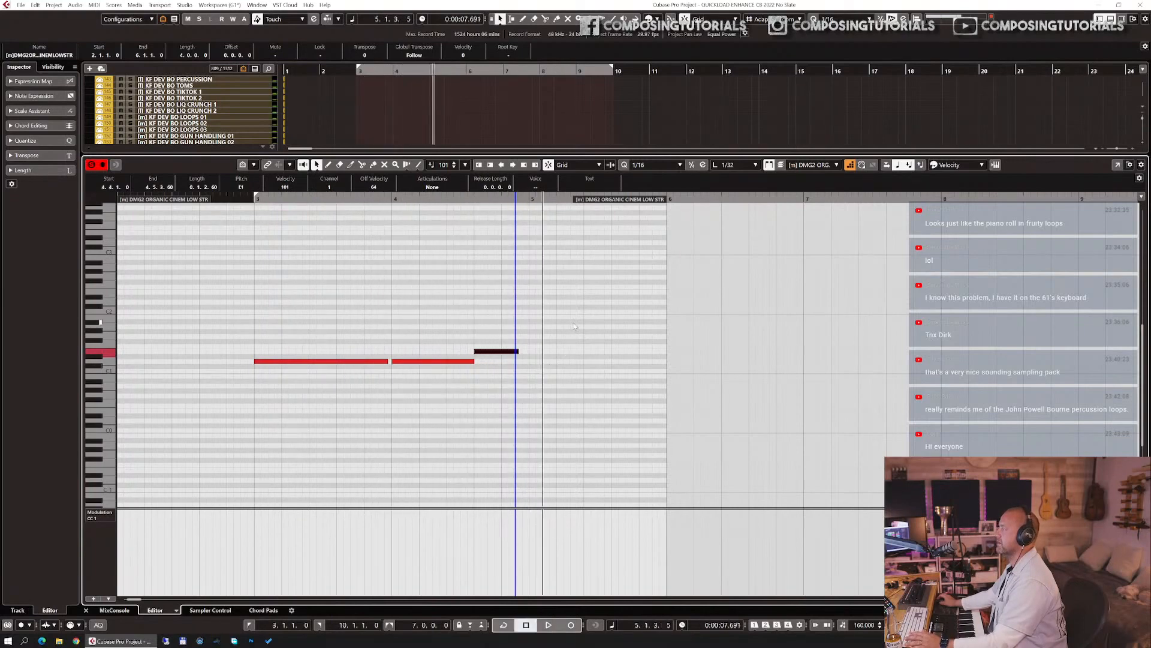
- Extend the loop part's end to bar 7 and duplicate its three notes so the copies start at bar 5
drag(574, 322, 179, 428)
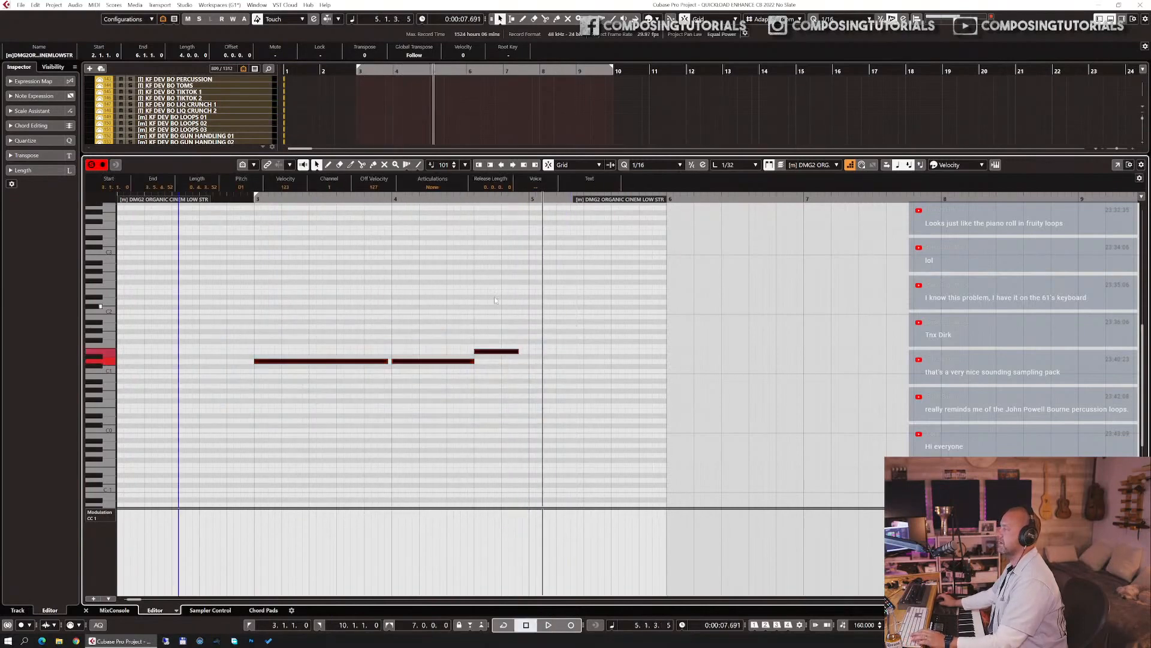
click(529, 200)
key(KP_Add)
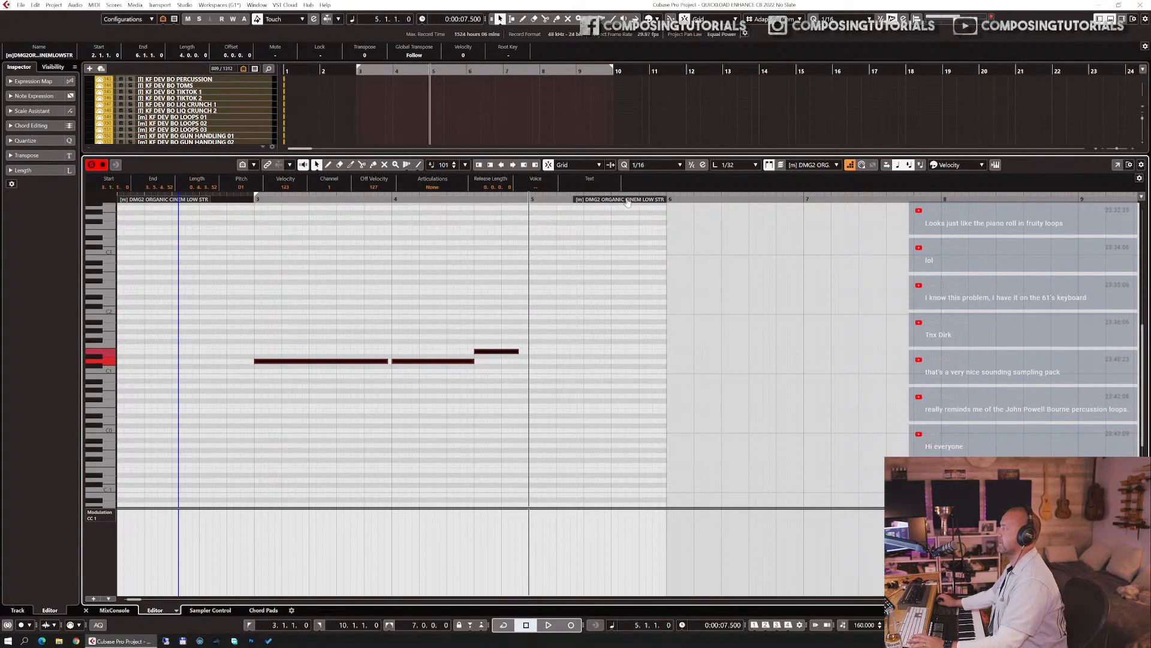
drag(626, 204, 763, 216)
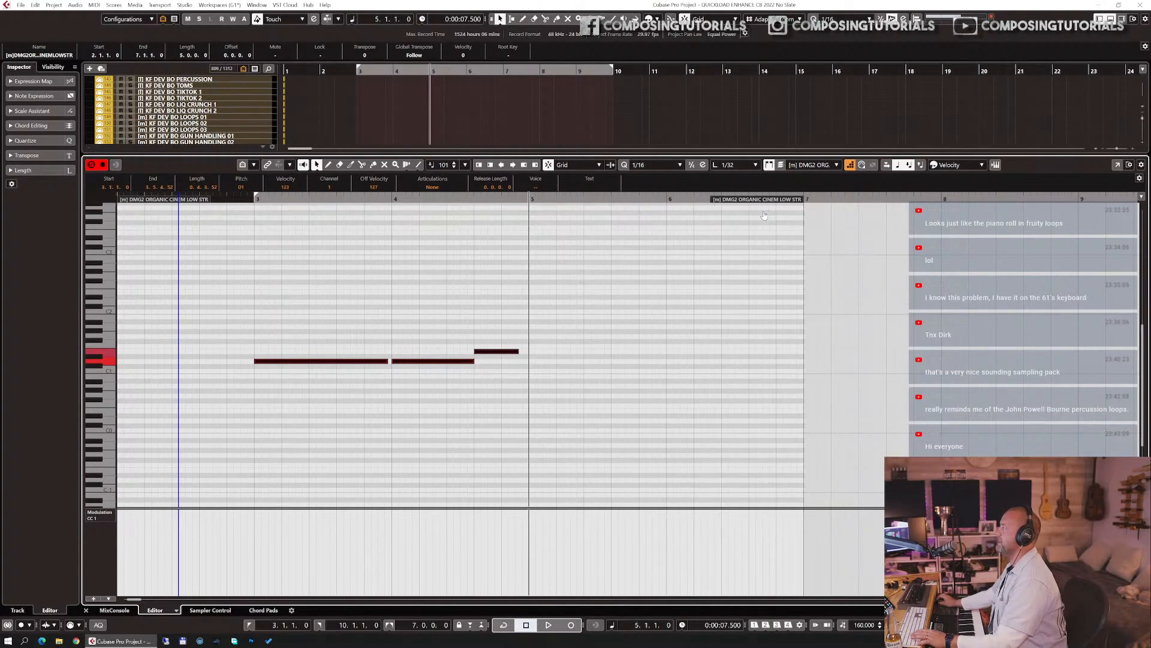
key(ctrl+d)
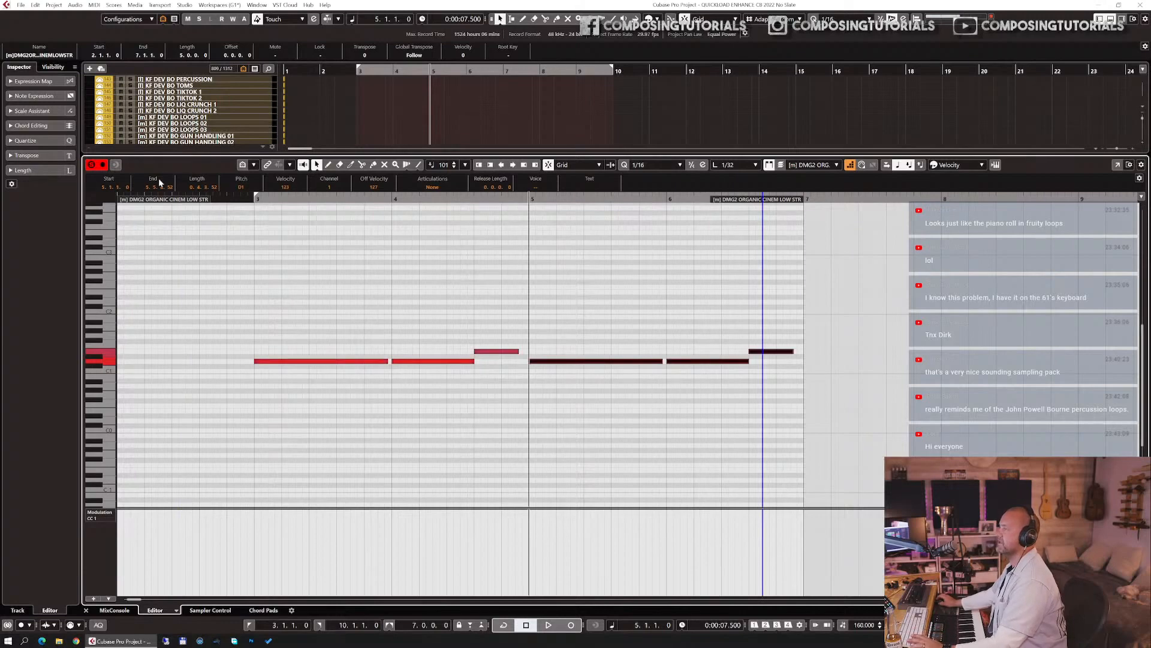
- Trim the loop part's start to bar 3, set its CC 1 modulation to 127 from there, and audition it
drag(159, 201, 297, 204)
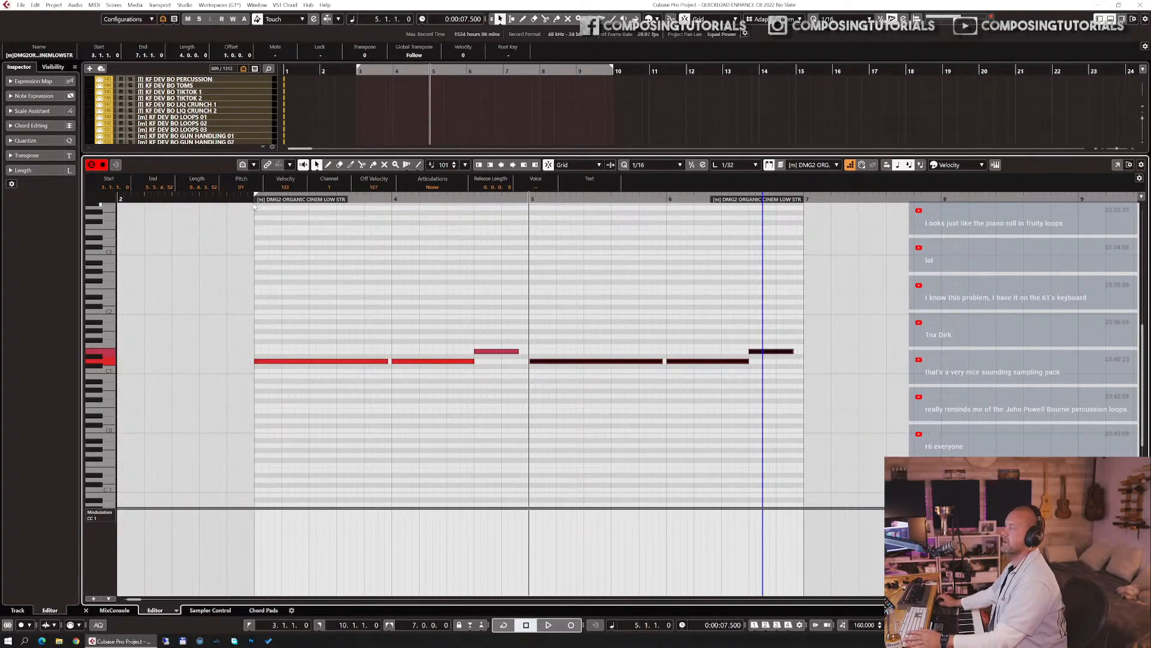
click(250, 199)
key(space)
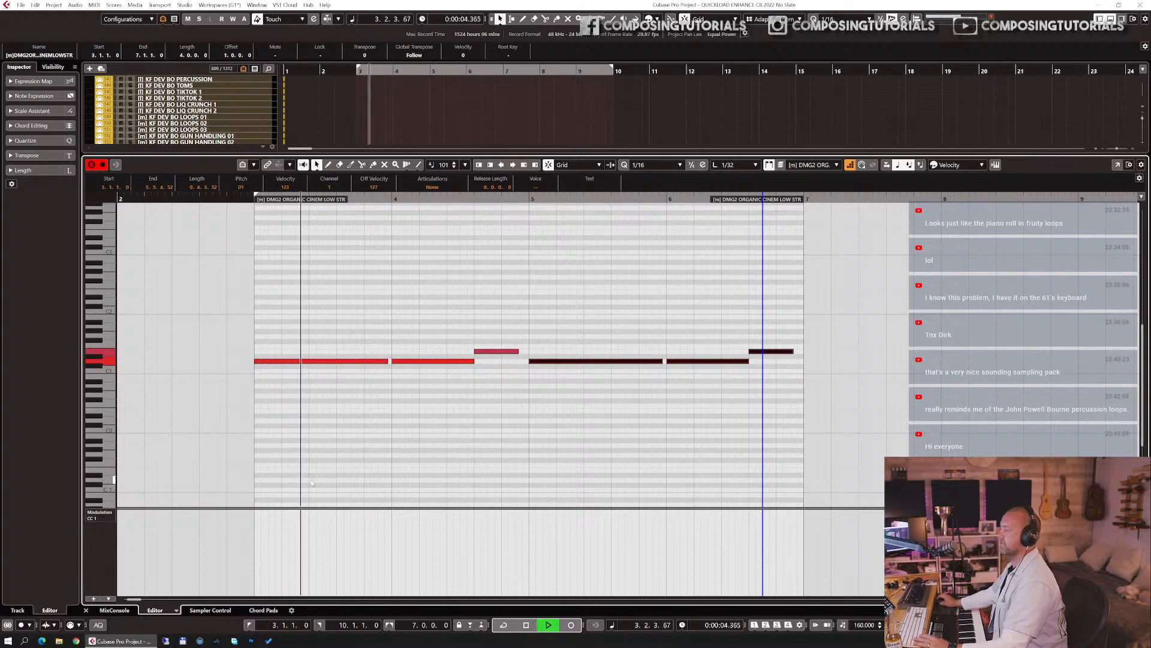
click(257, 511)
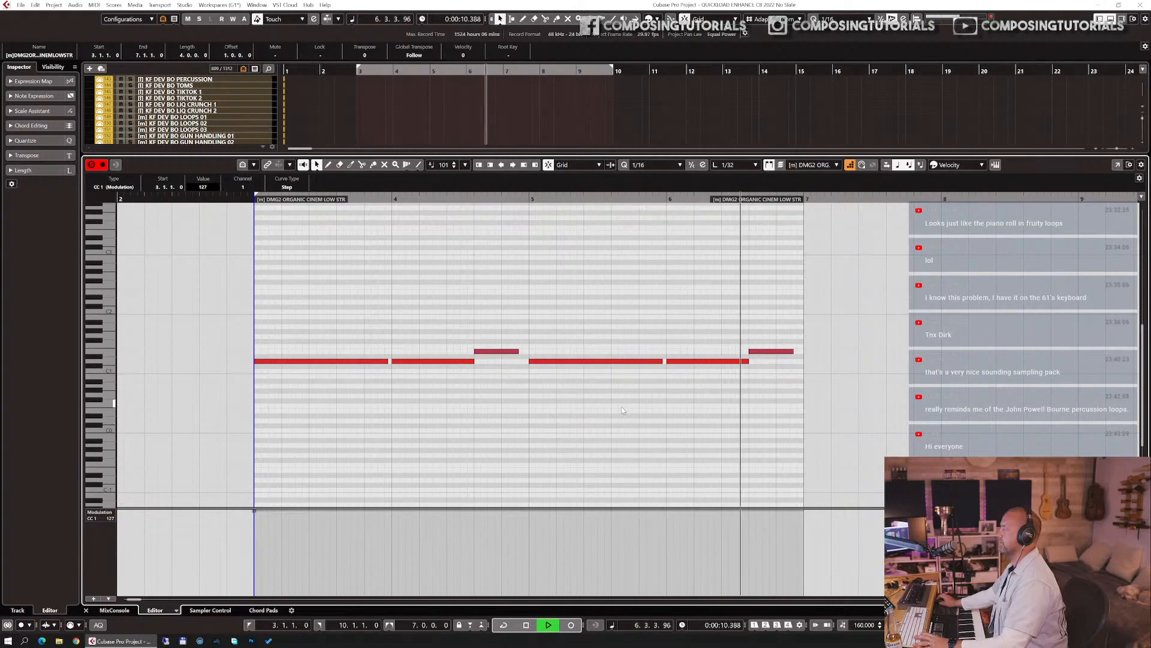
key(space)
- Return to the arrangement, play the groove from bar 3, and duplicate the DMG2 ORGANIC CINEM LOW STR part at bar 7
key(Return)
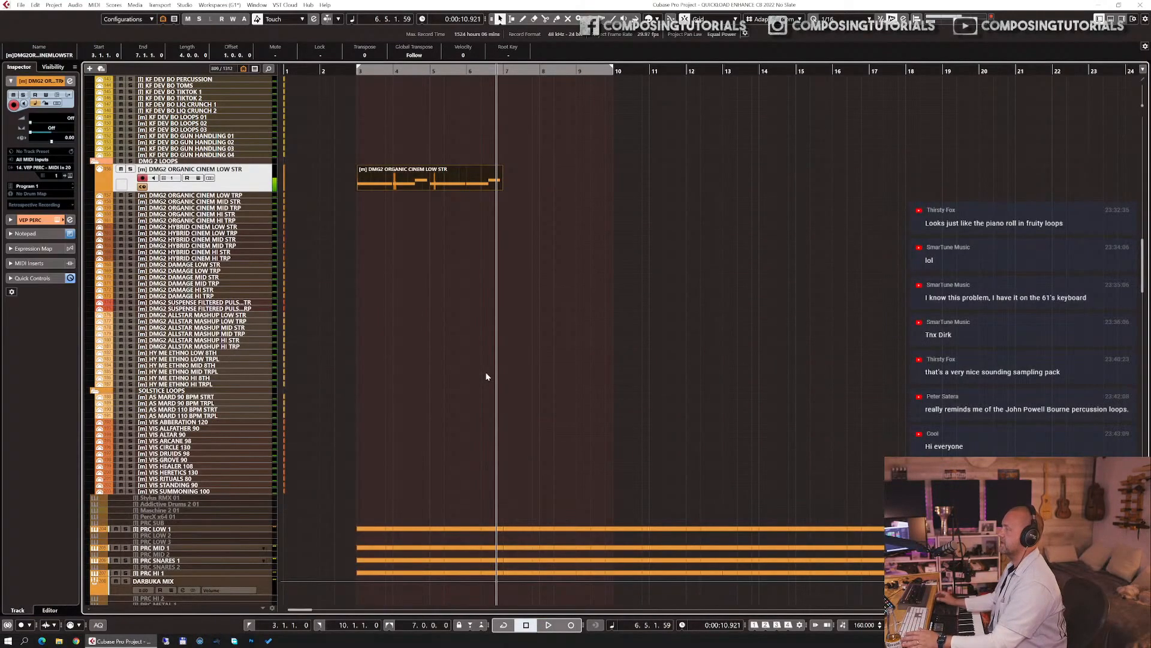
key(KP_1)
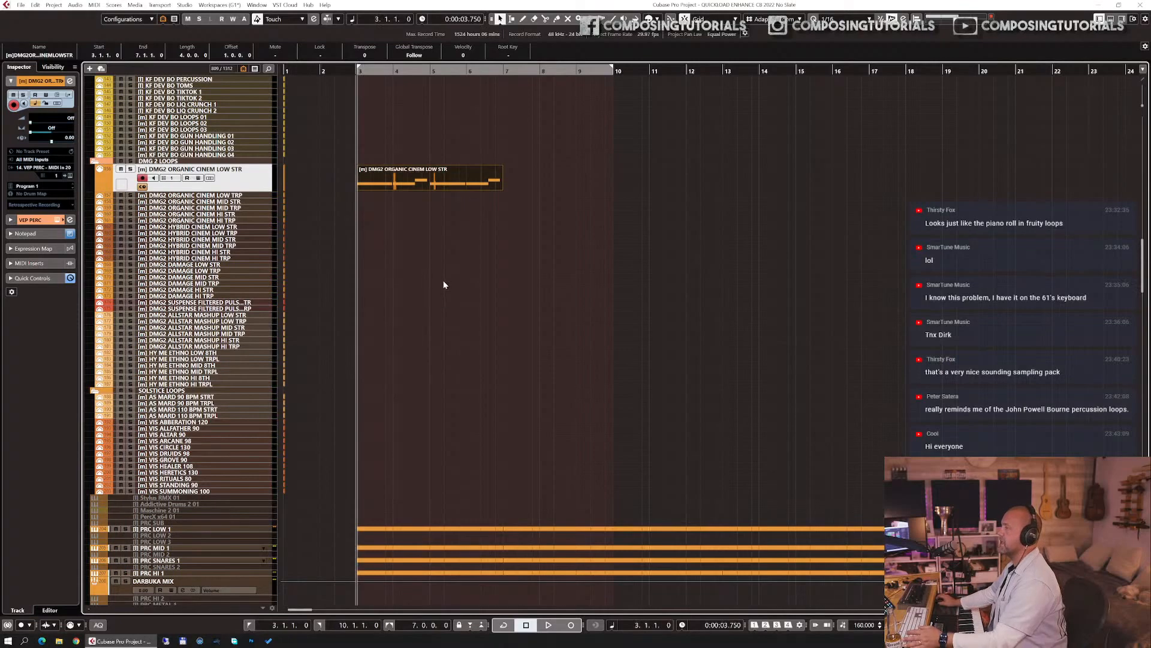
key(space)
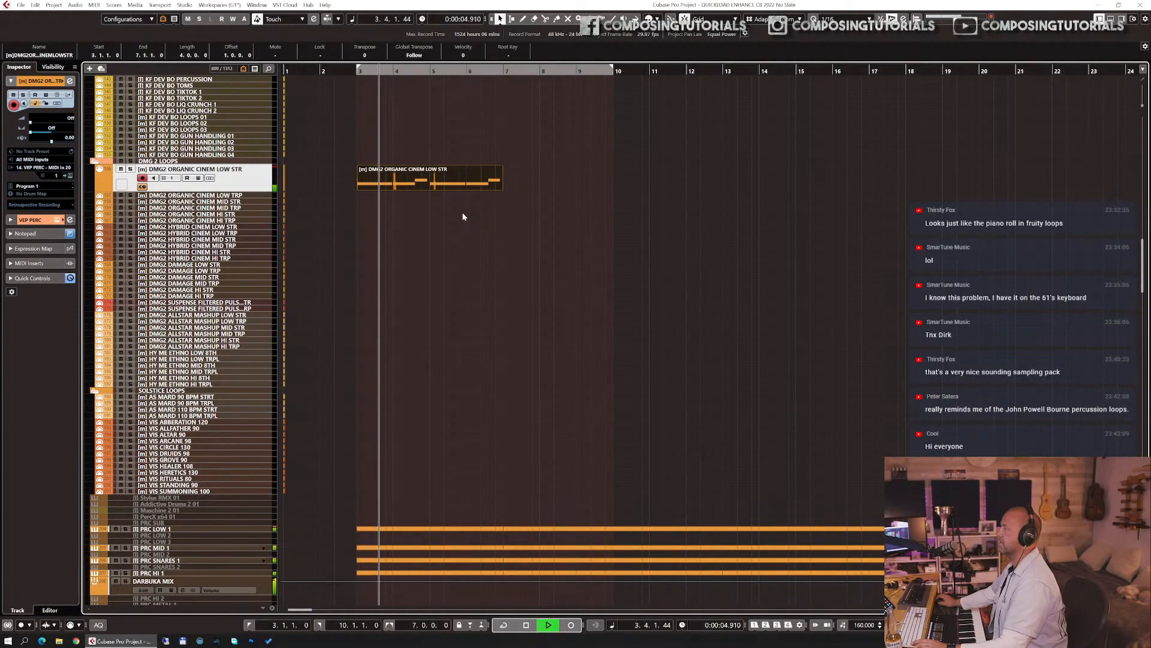
key(ctrl+d)
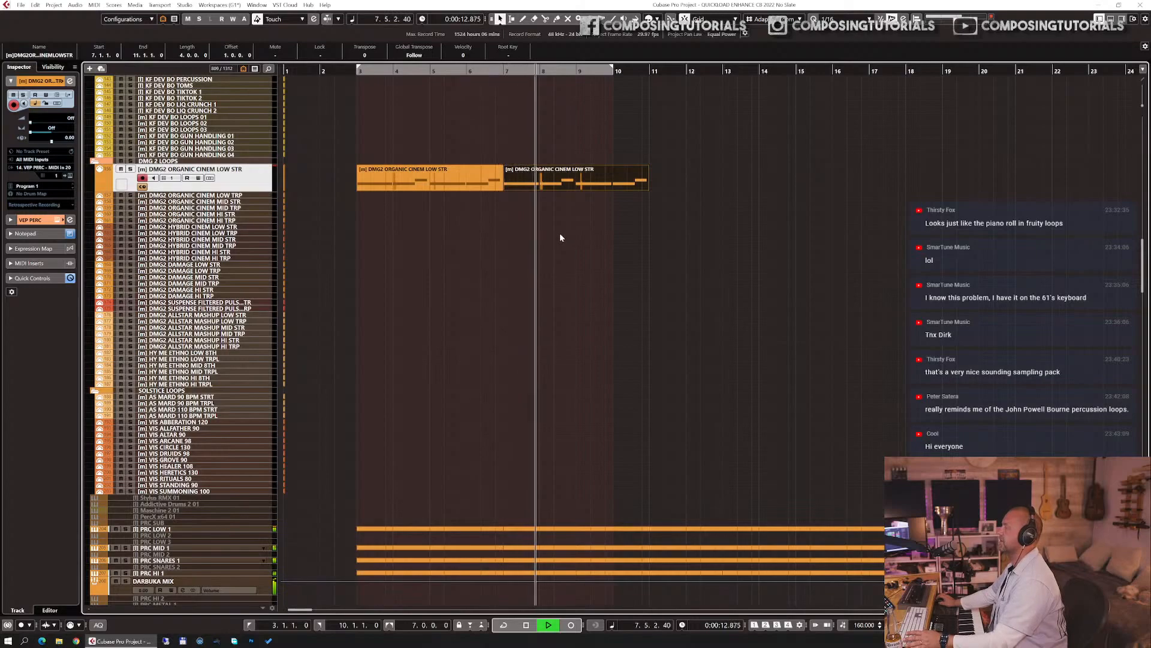
key(space)
- Select the [c] MA5 STR ENS SHORTS MASTER track in the MET ARK strings folder
scroll(538, 256, up, 15)
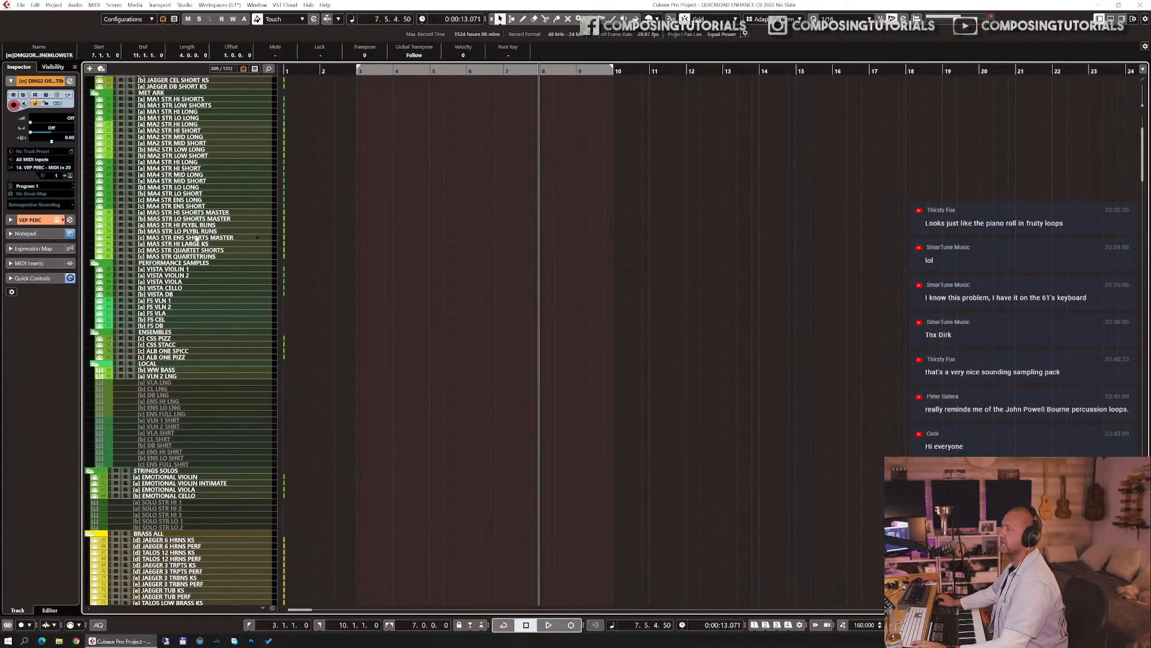
click(196, 240)
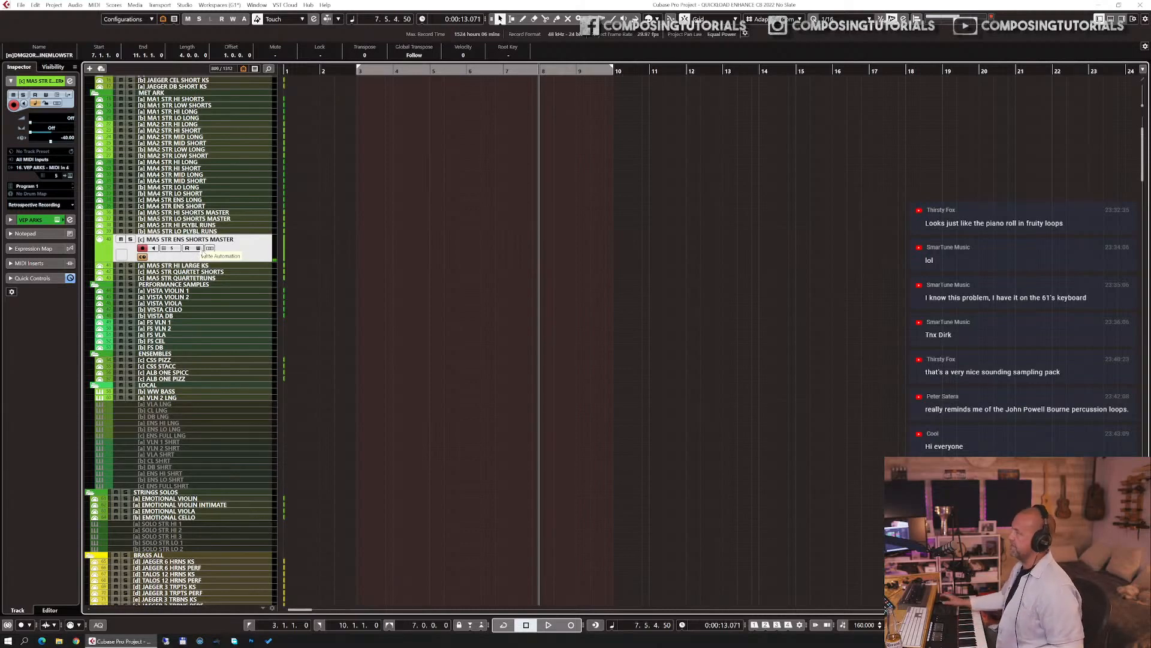
click(320, 71)
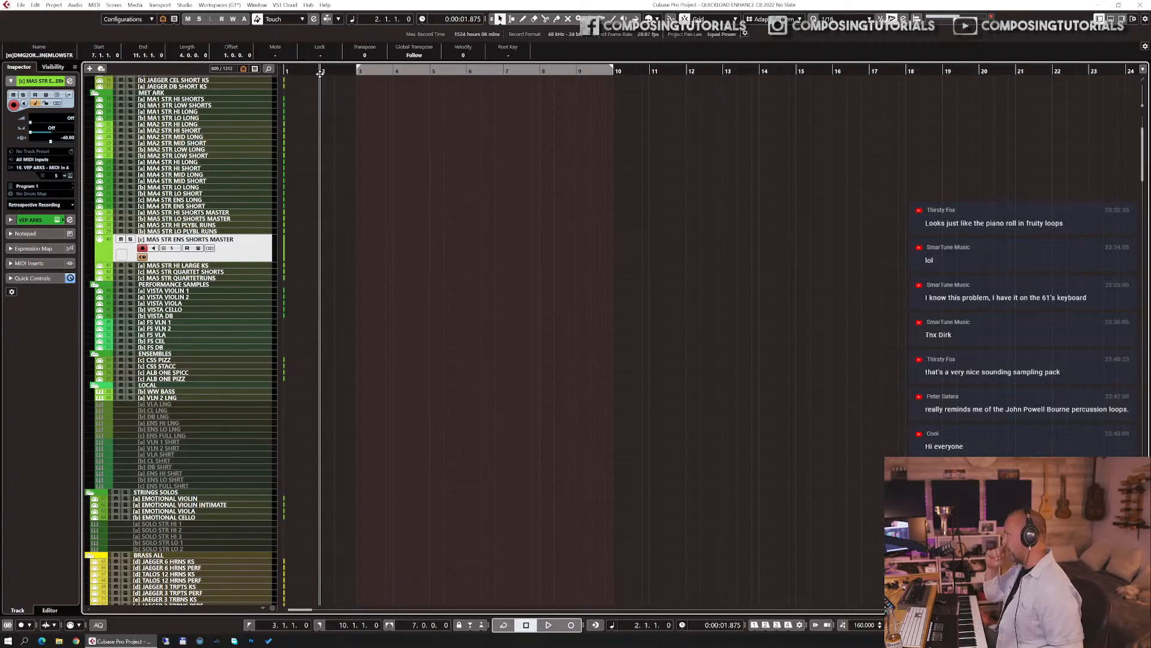
key(KP_Multiply)
key(space)
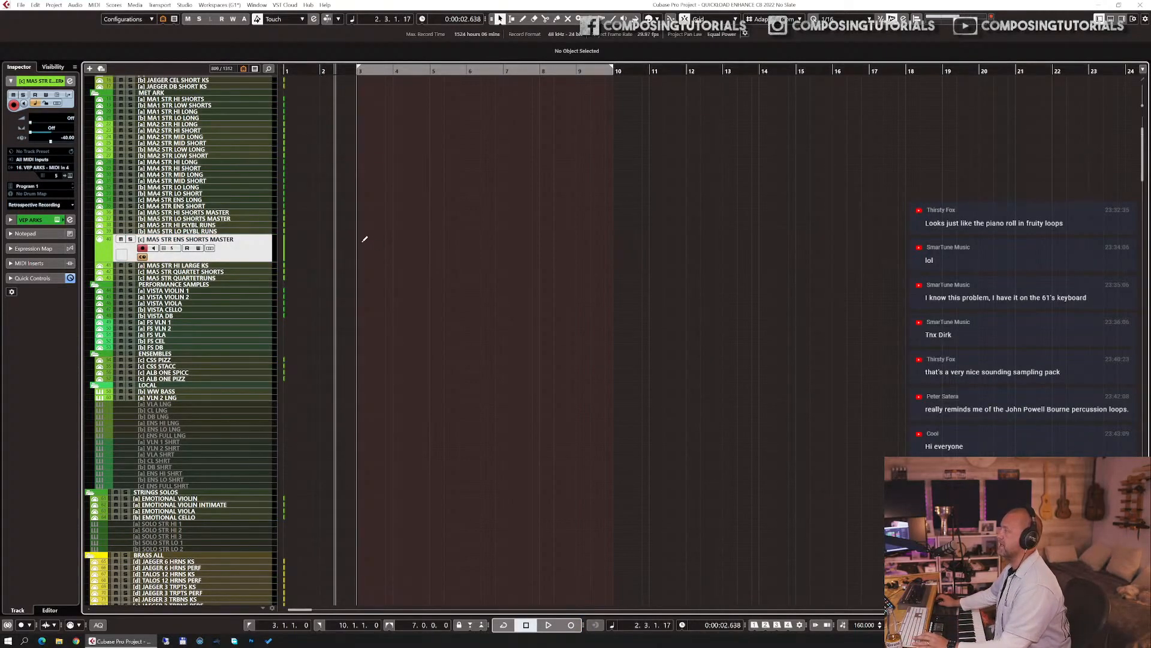
- Draw an empty part from bar 3 to bar 10 on the MA5 STR ENS SHORTS MASTER track and open it for note editing
drag(364, 238, 617, 247)
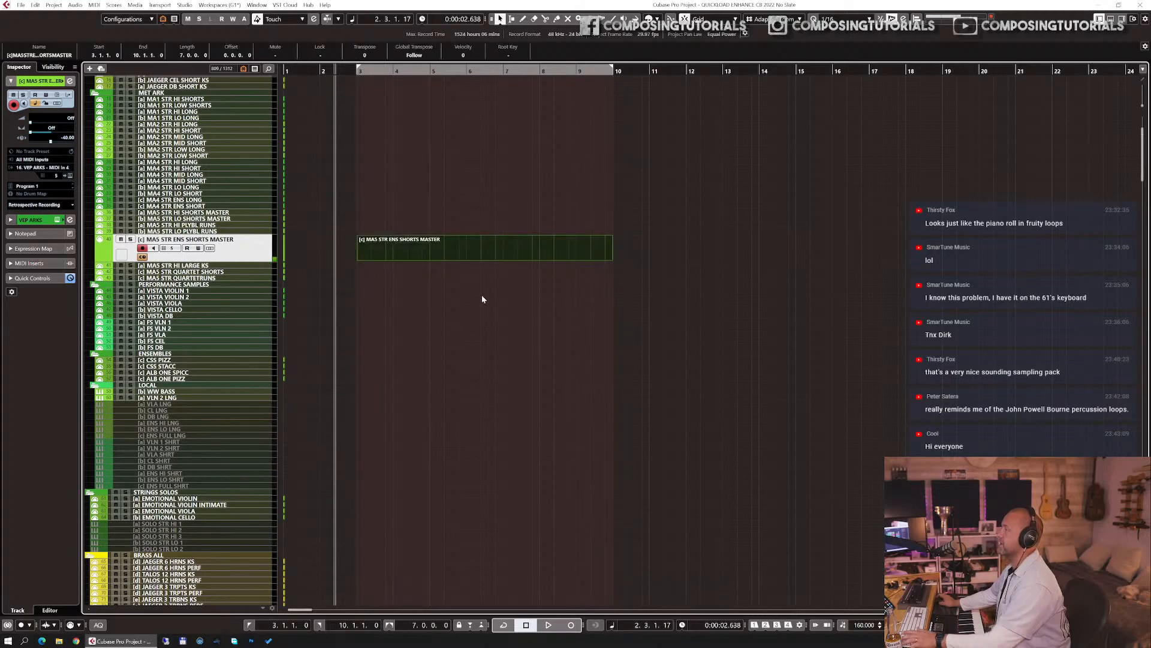
key(Return)
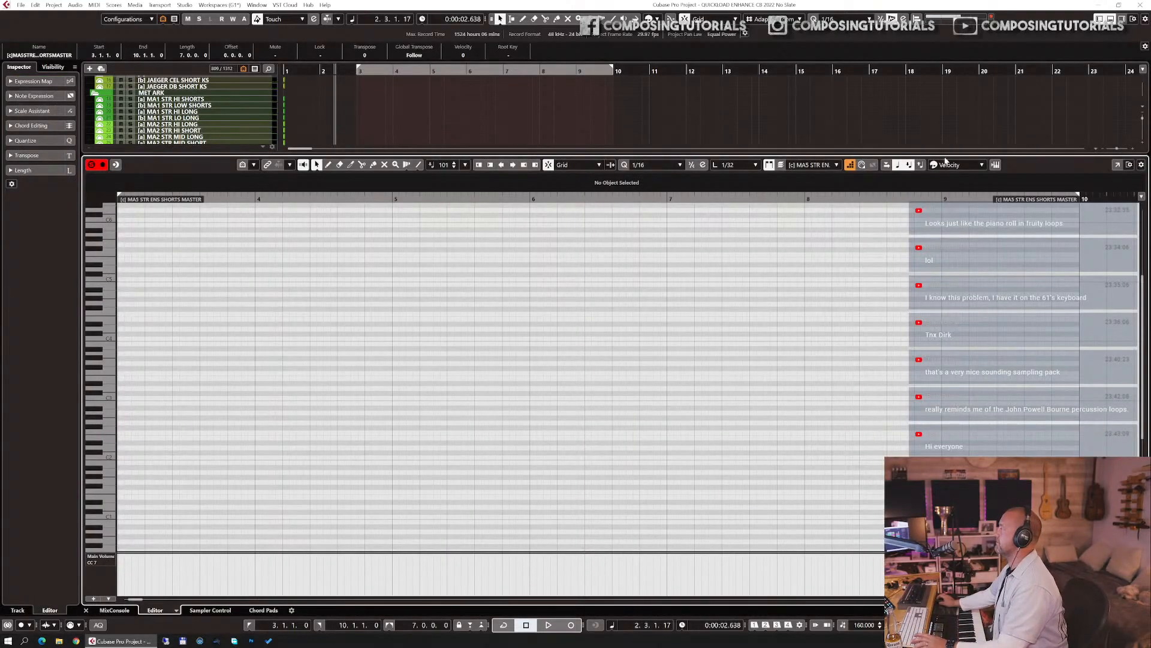
key(g)
key(h)
key(g)
key(h)
key(h)
key(g)
key(g)
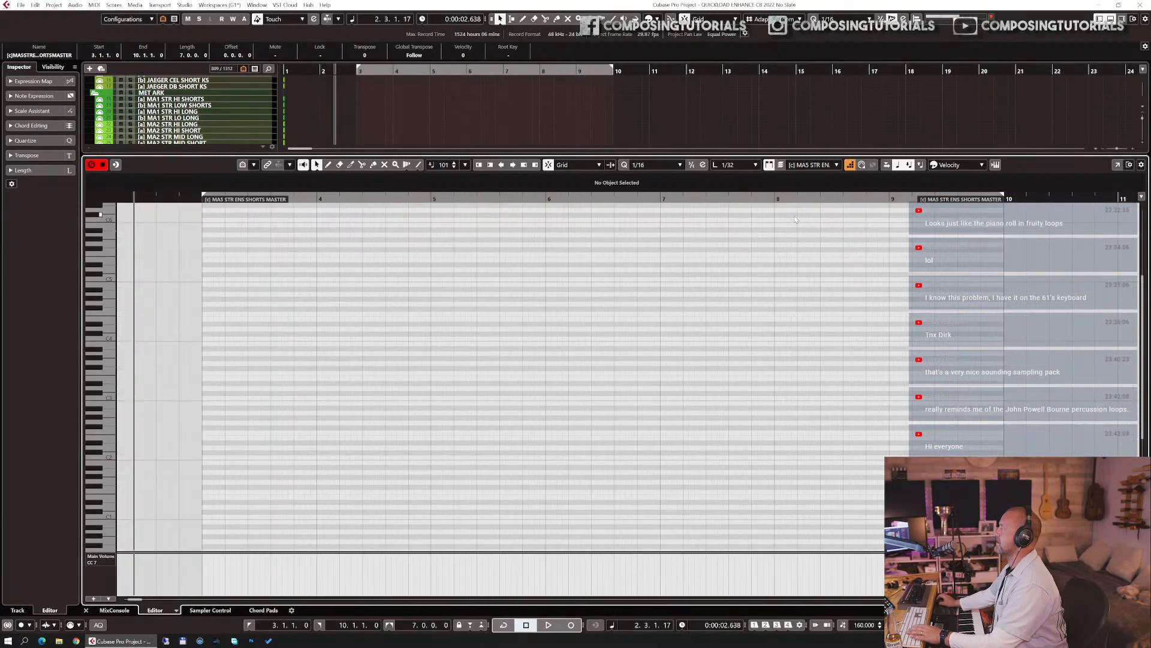
key(g)
key(g)
key(g)
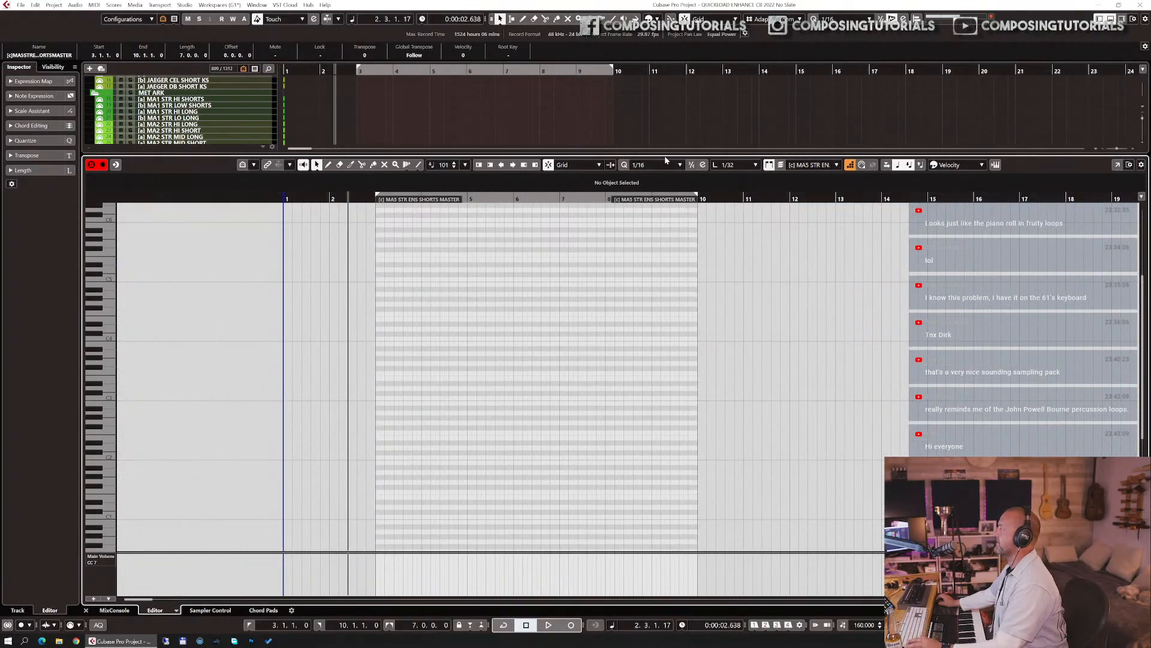
- Set the editor's quantize preset to 1/8 and its length quantize to 1/16
click(662, 166)
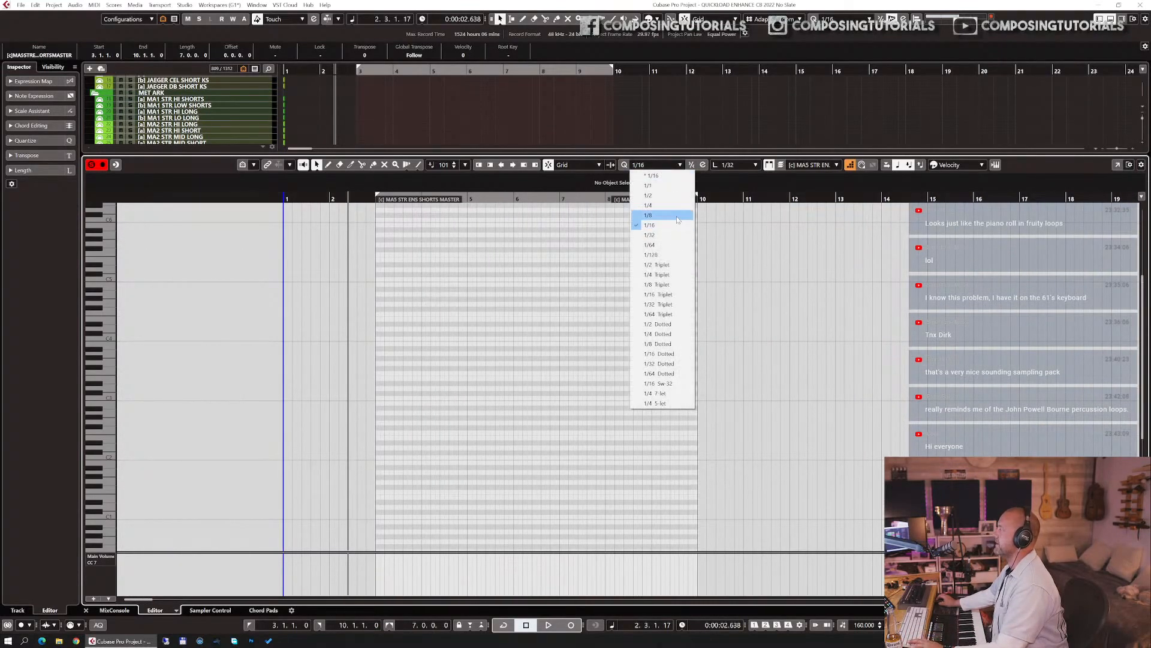
click(678, 219)
click(738, 165)
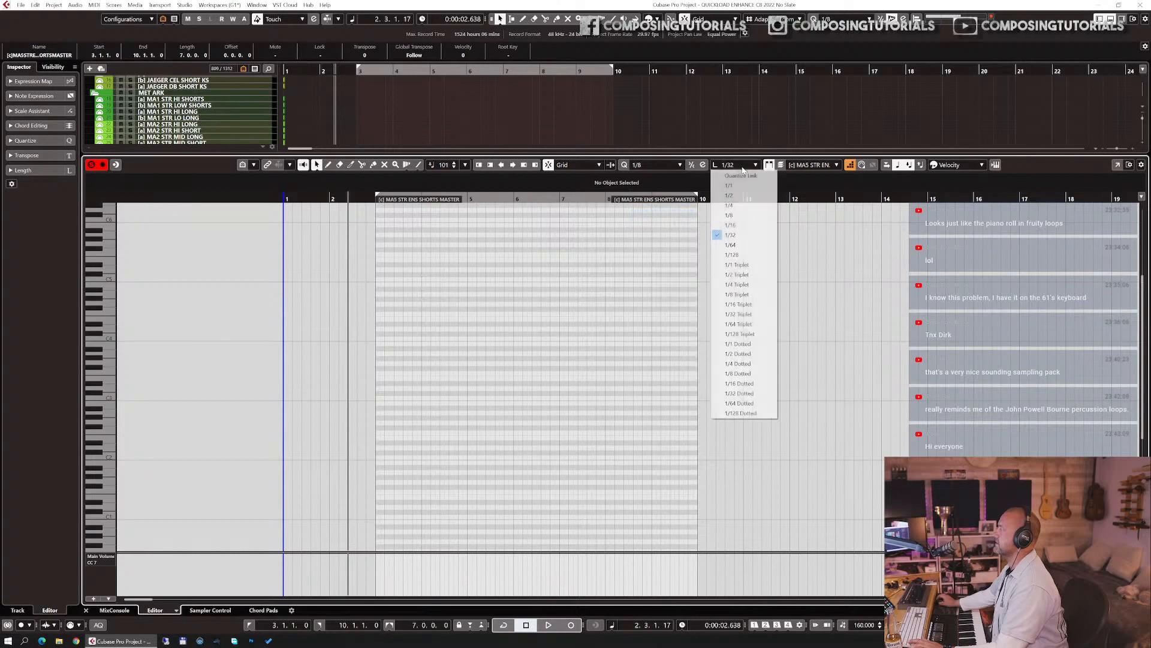
click(751, 228)
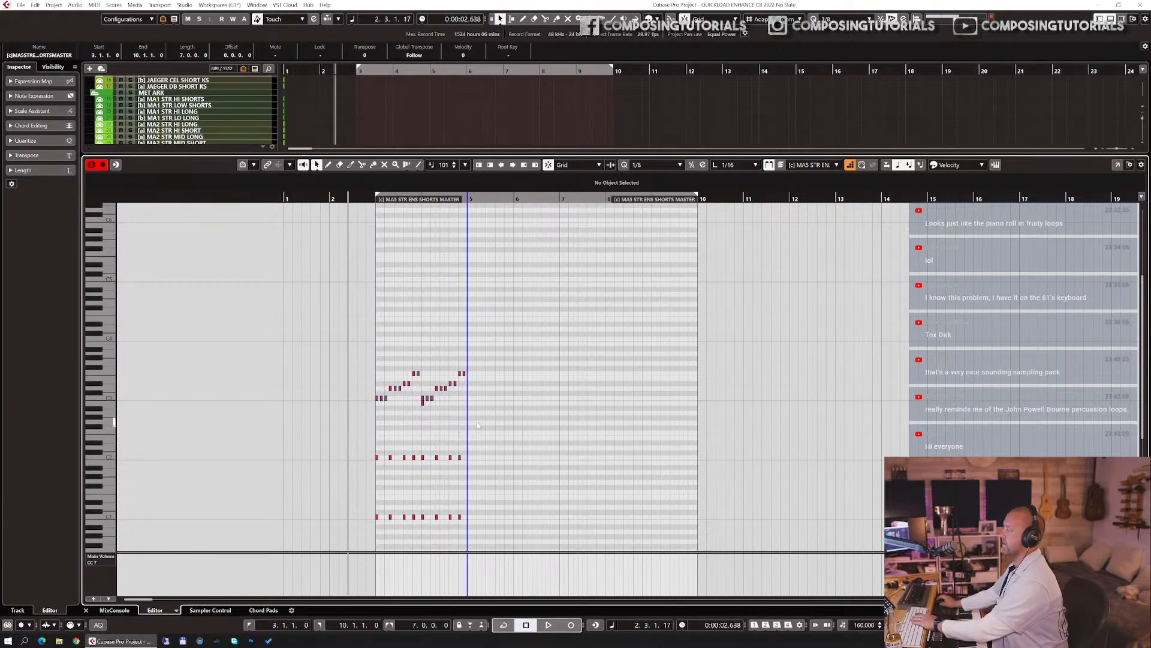
- Clear the trial notes from the string part and enter a new short-note pattern running from bar 3 to bar 9
drag(518, 340, 319, 547)
key(Delete)
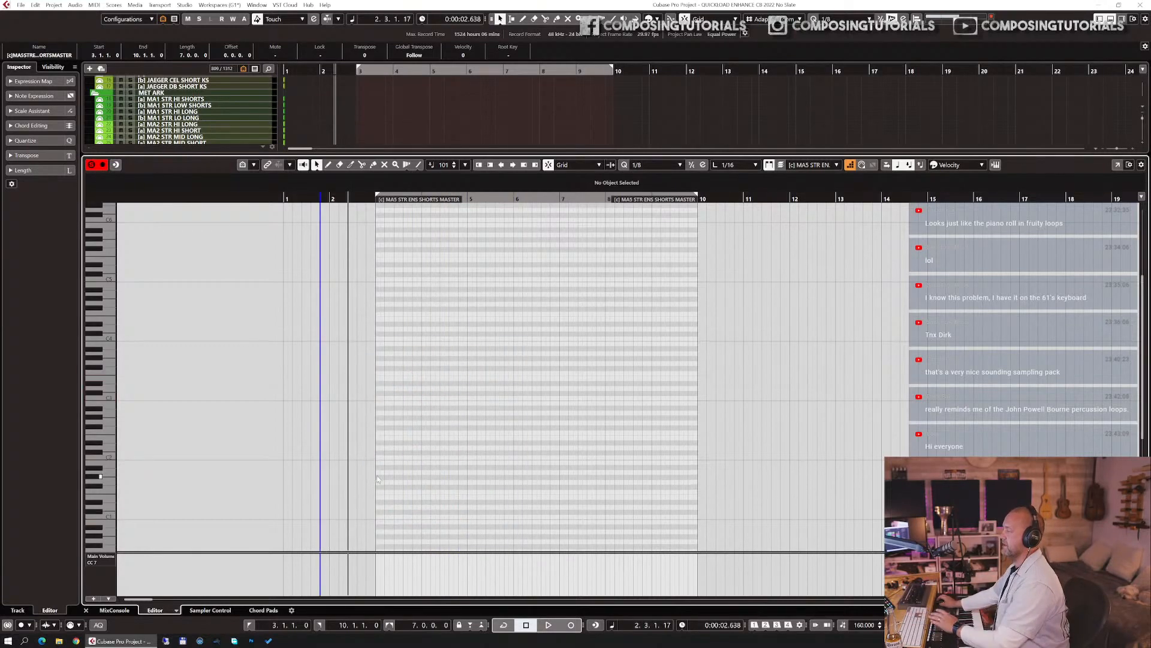
click(376, 474)
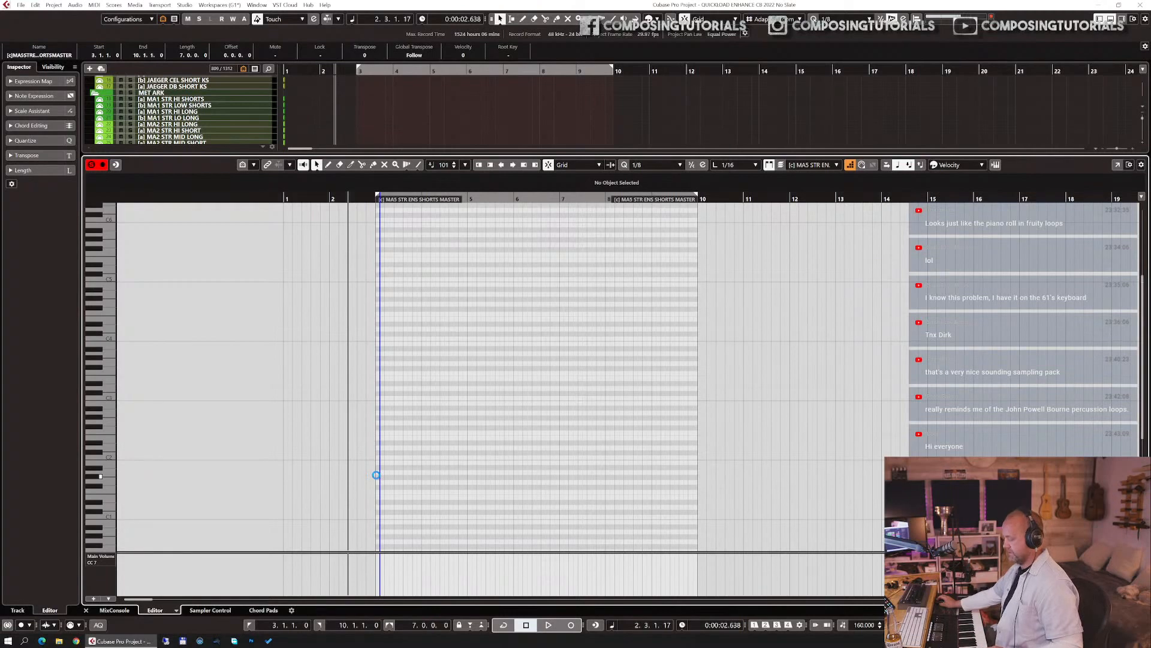
click(377, 476)
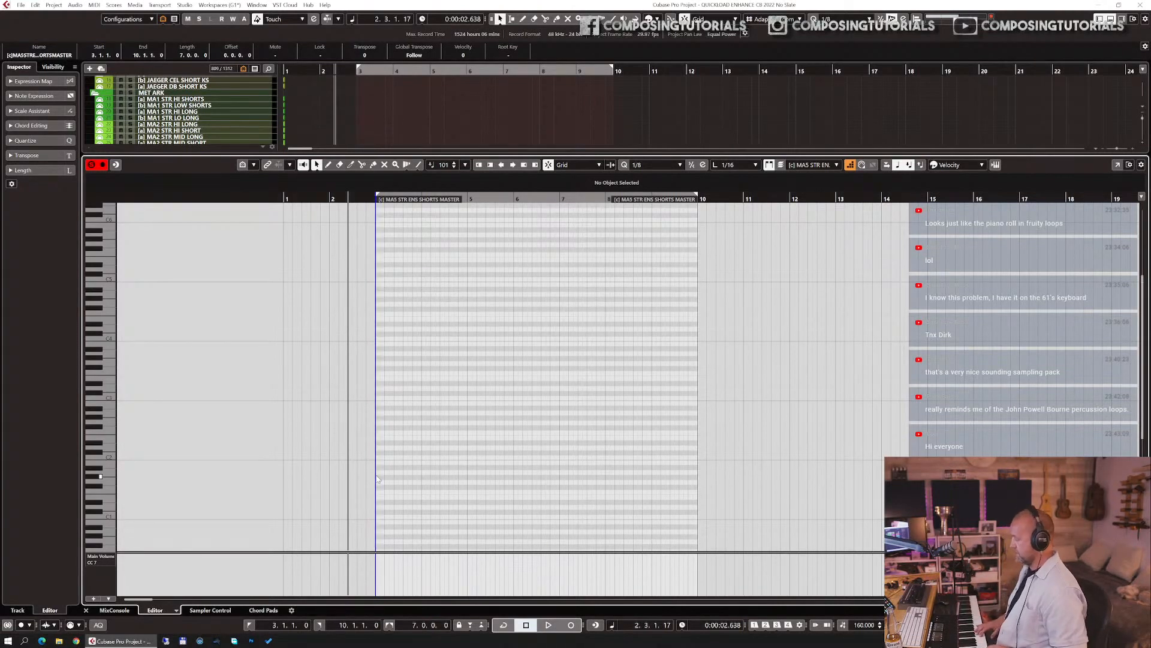
key(KP_Multiply)
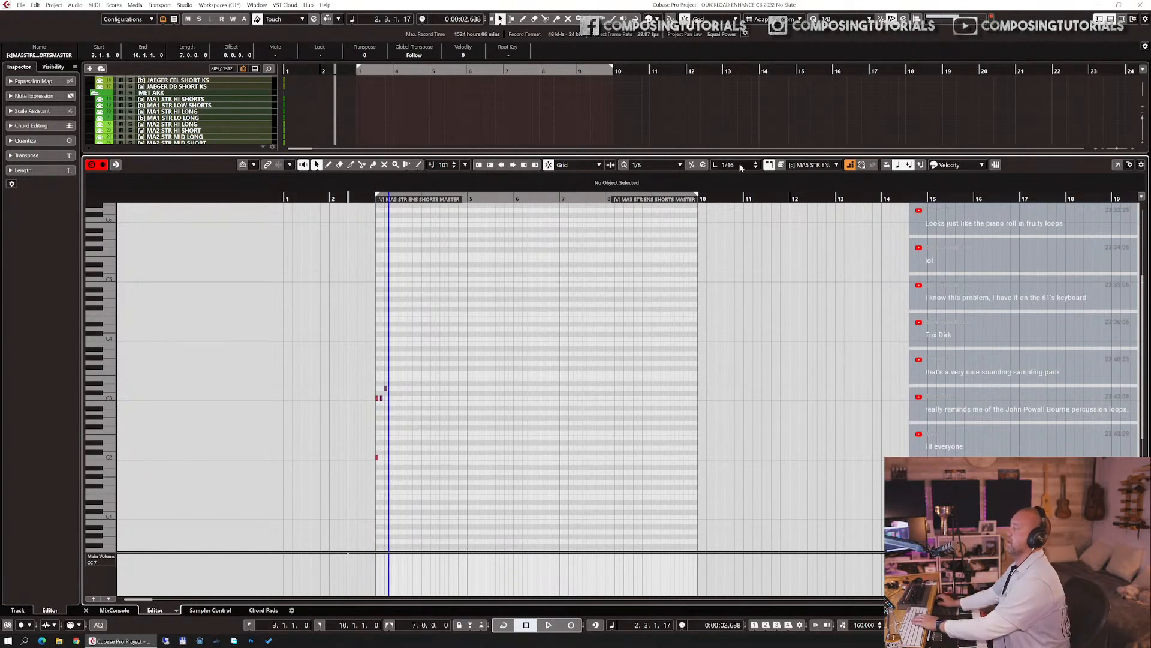
drag(509, 521, 309, 346)
key(Delete)
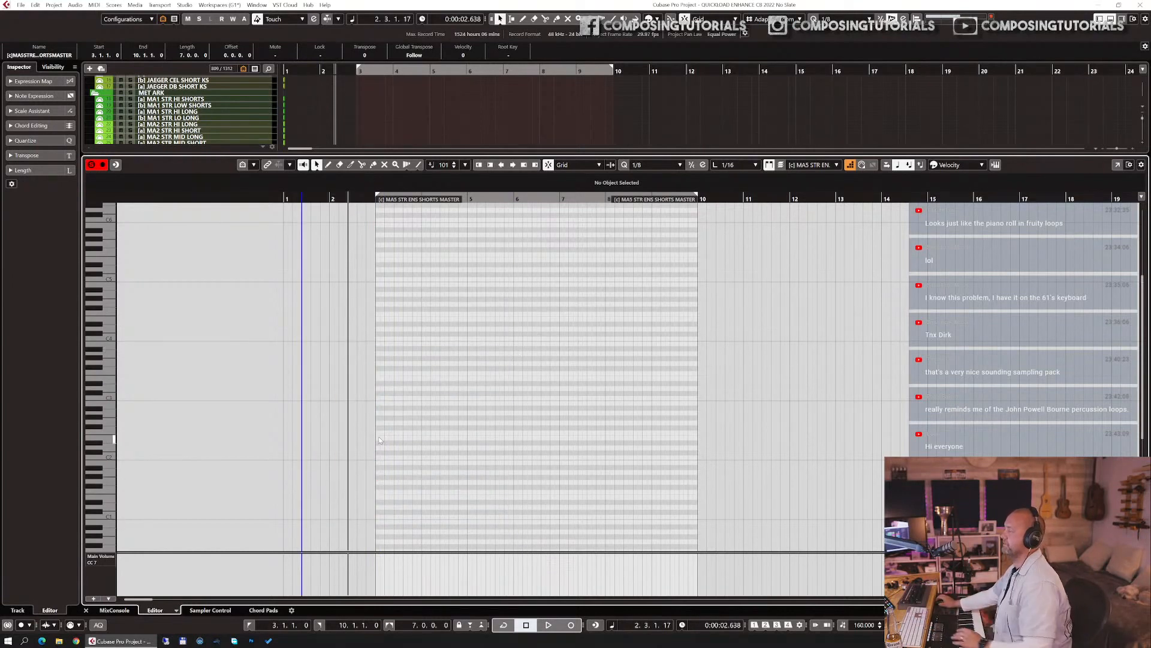
click(379, 438)
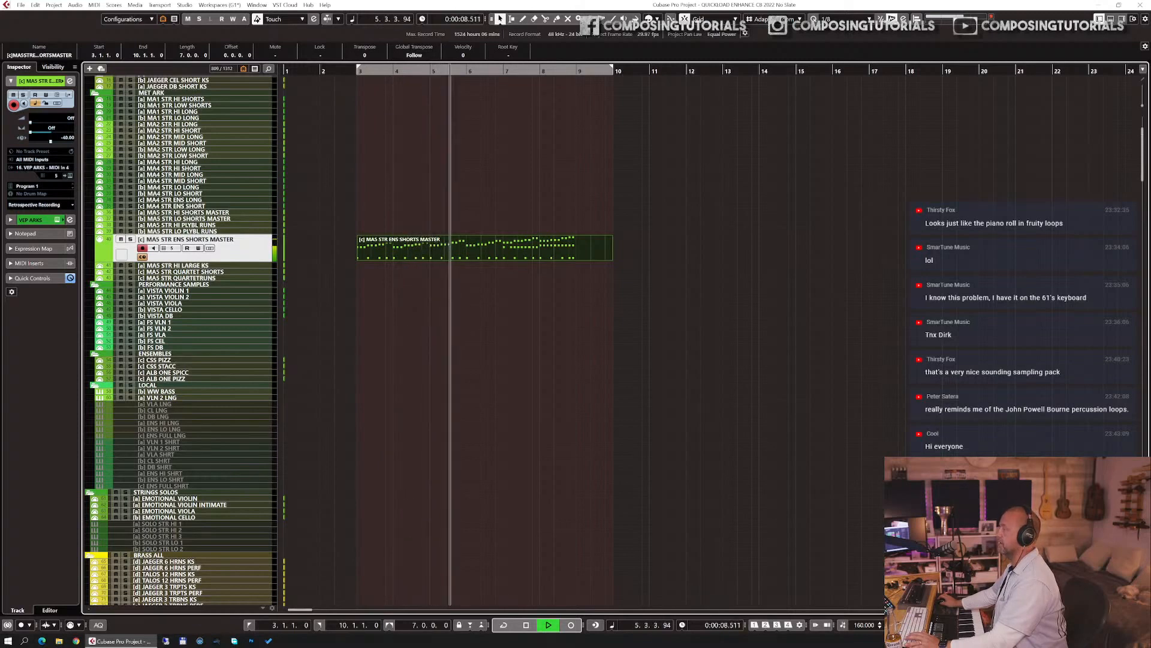
- Split the MA5 STR ENS SHORTS MASTER part at bar 9 and delete the empty remainder
key(3)
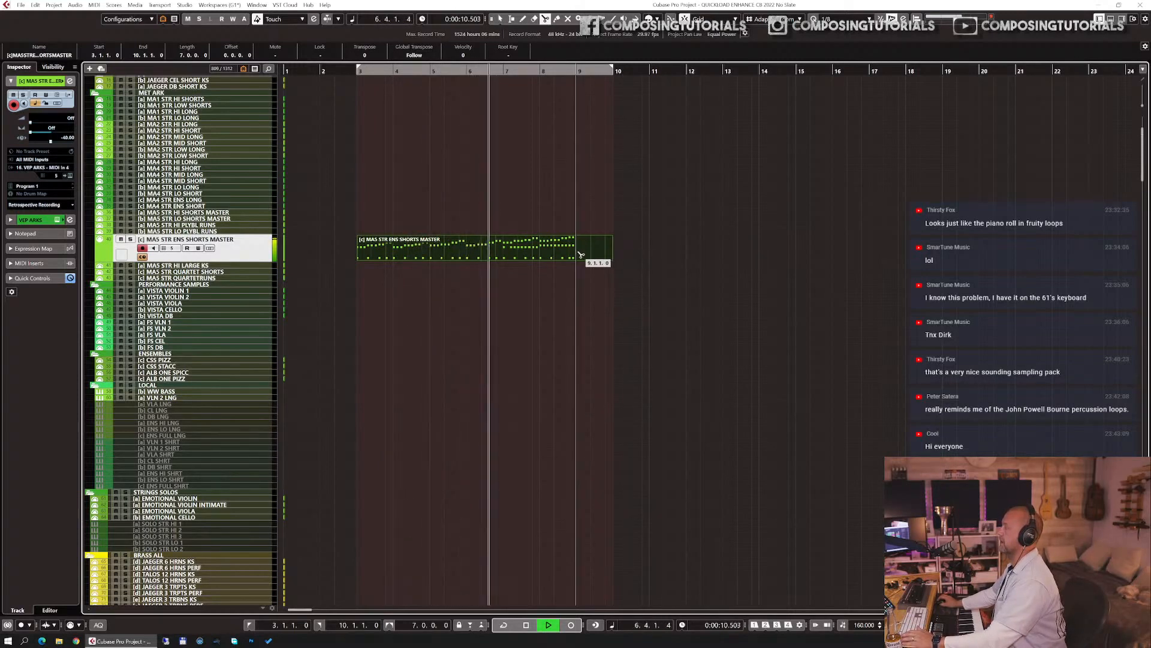
click(581, 254)
key(Delete)
key(1)
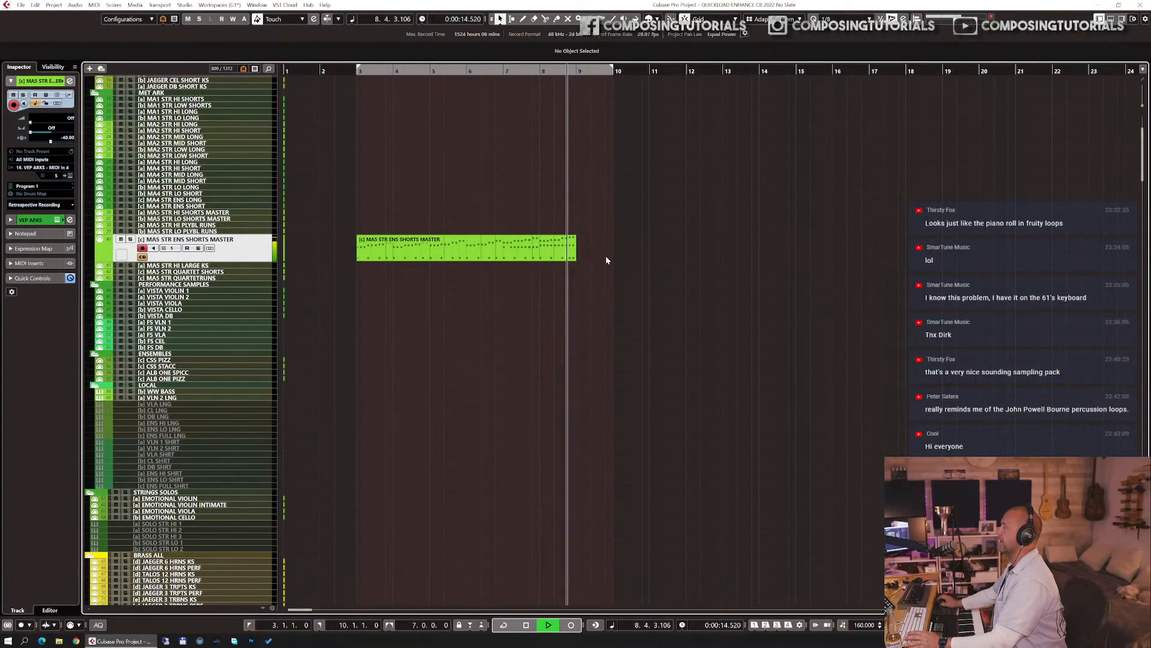
- Stop playback and duplicate the six-bar string part so the copy starts at bar 9
key(space)
click(440, 250)
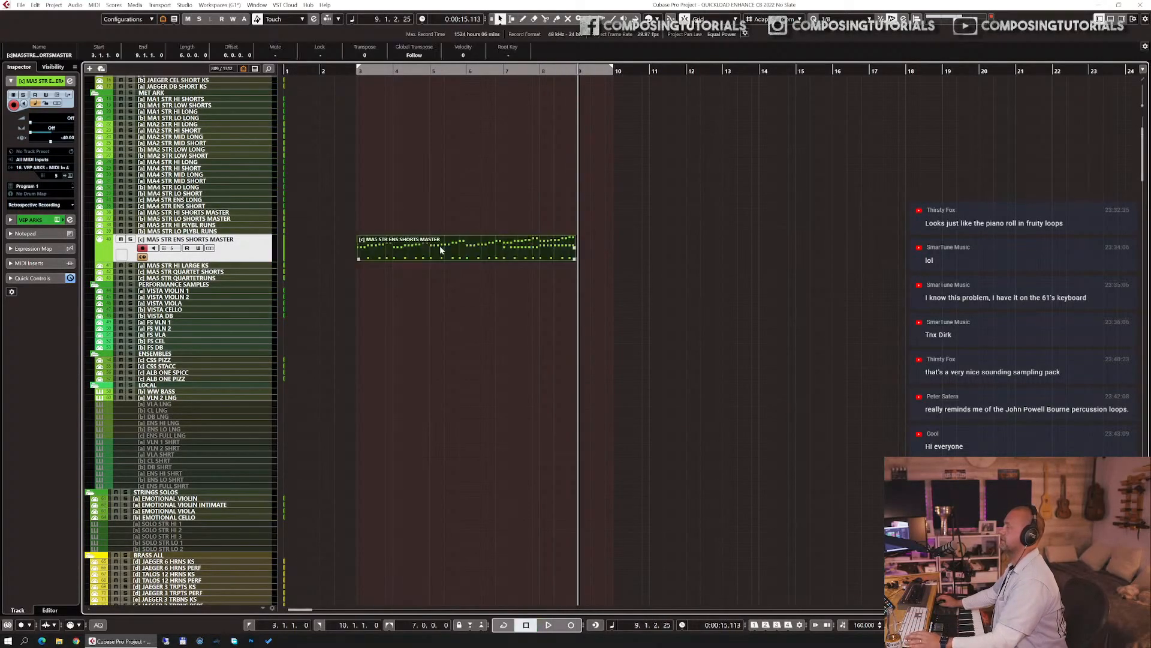
key(ctrl+d)
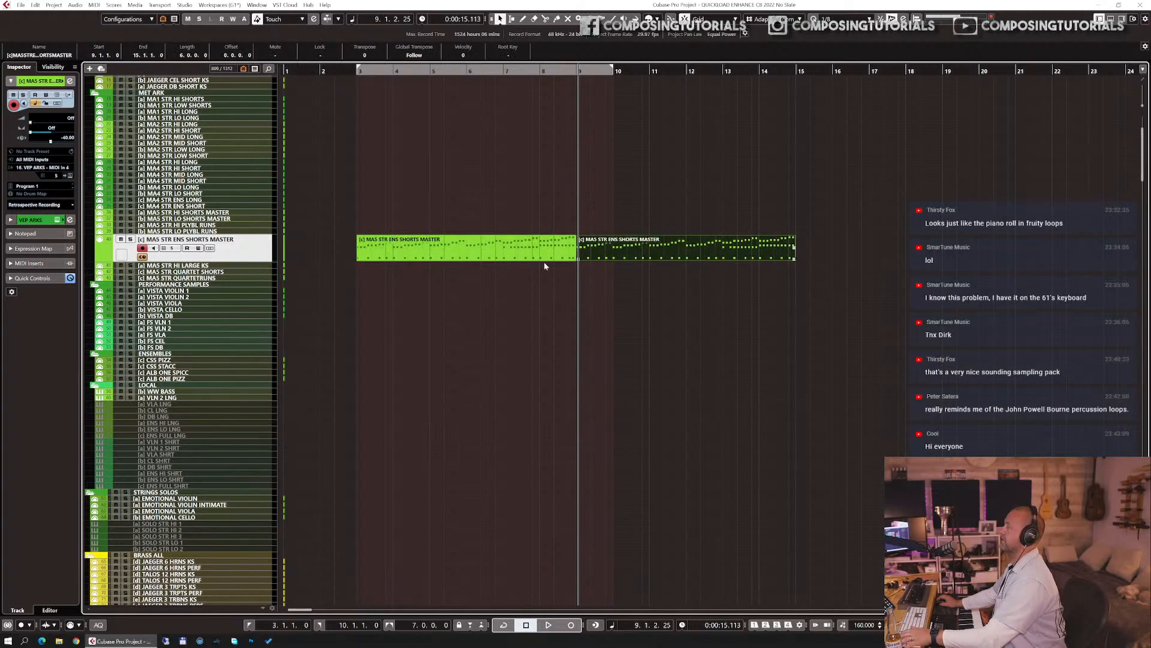
- Clear all notes from the copied string part and step-enter quarter-note stacked chords across bar 9 with quantize set to 1/4
key(Return)
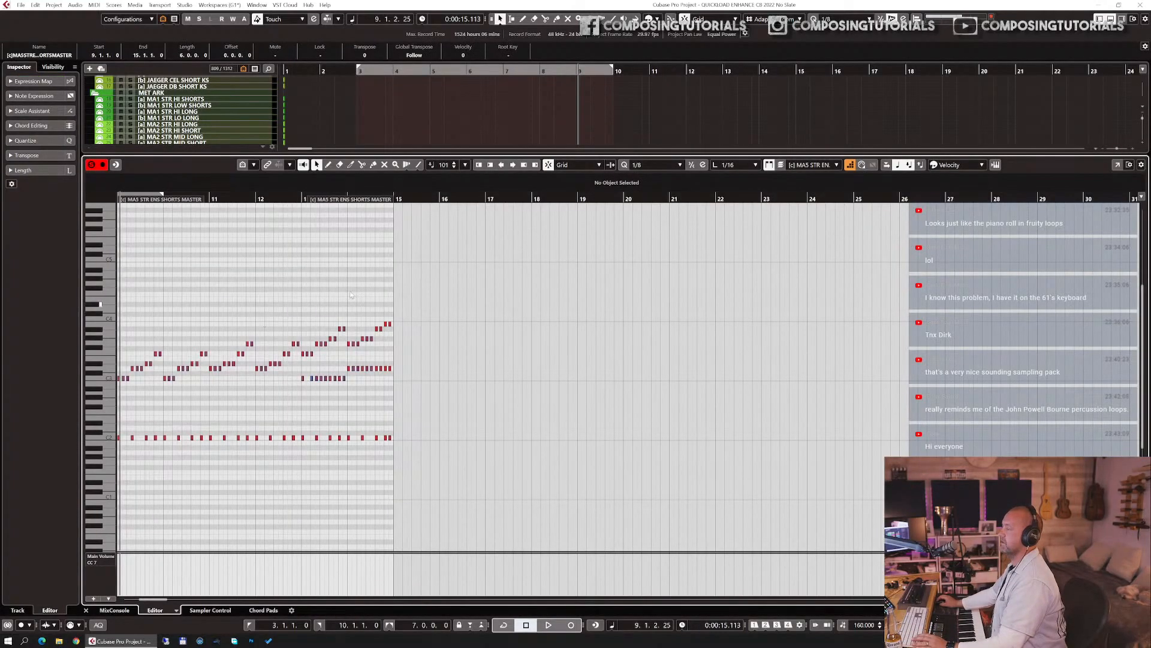
drag(416, 295, 123, 475)
key(Delete)
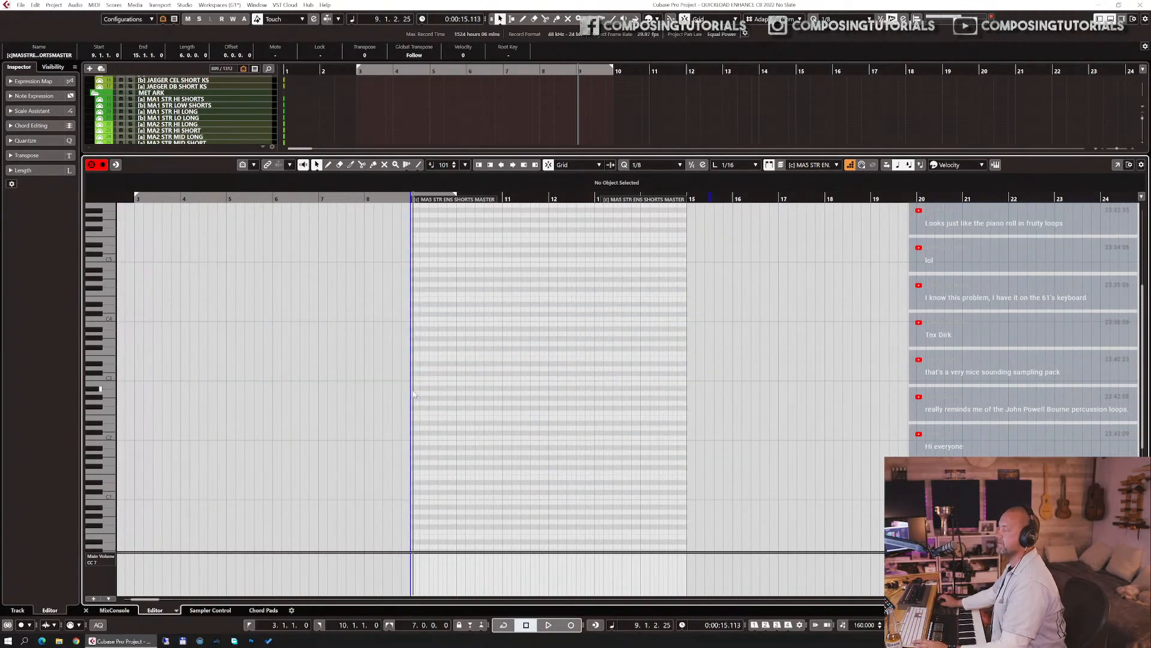
click(653, 168)
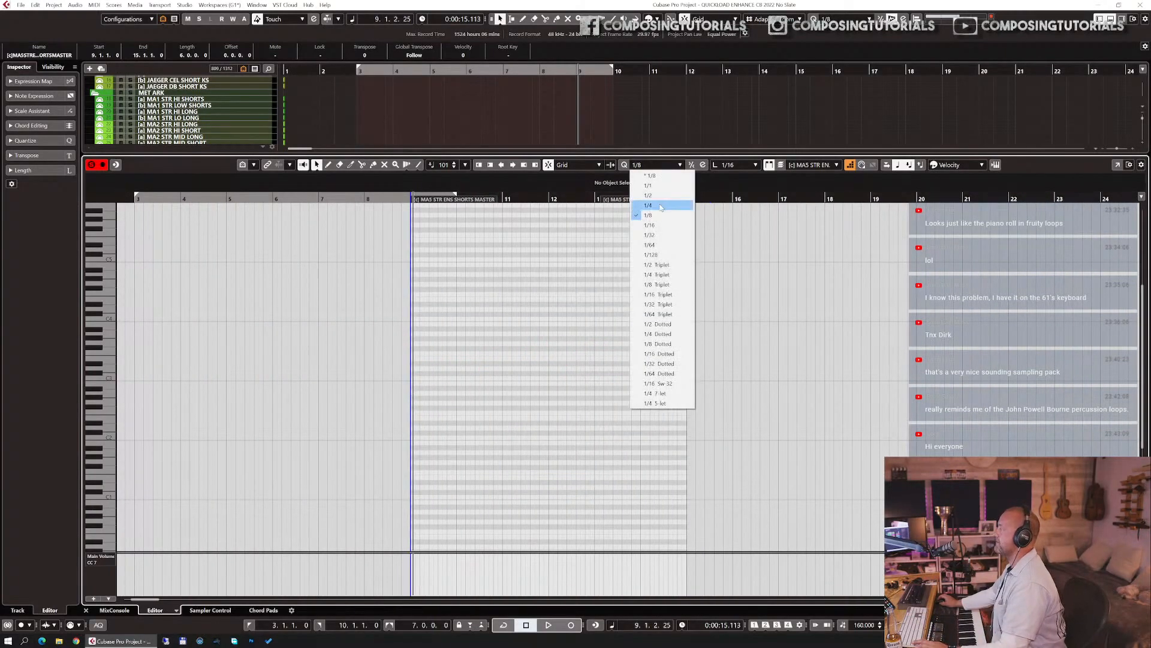
click(655, 205)
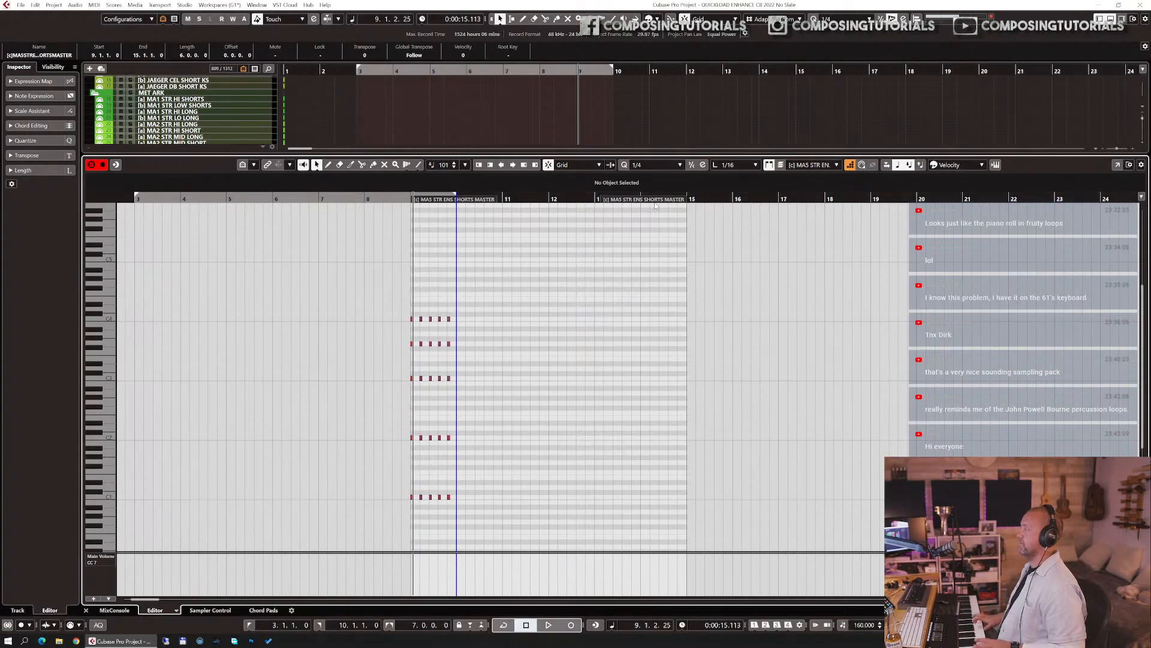
key(Return)
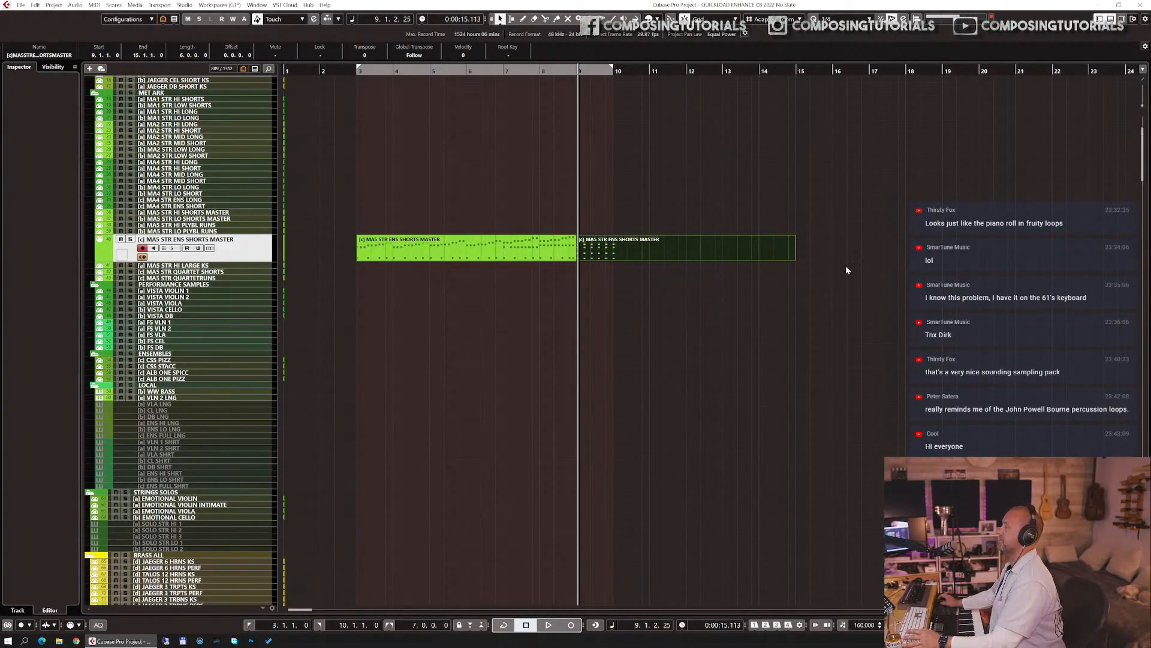
- Play the arrangement from bar 8 through the new string chords in bar 9
click(539, 71)
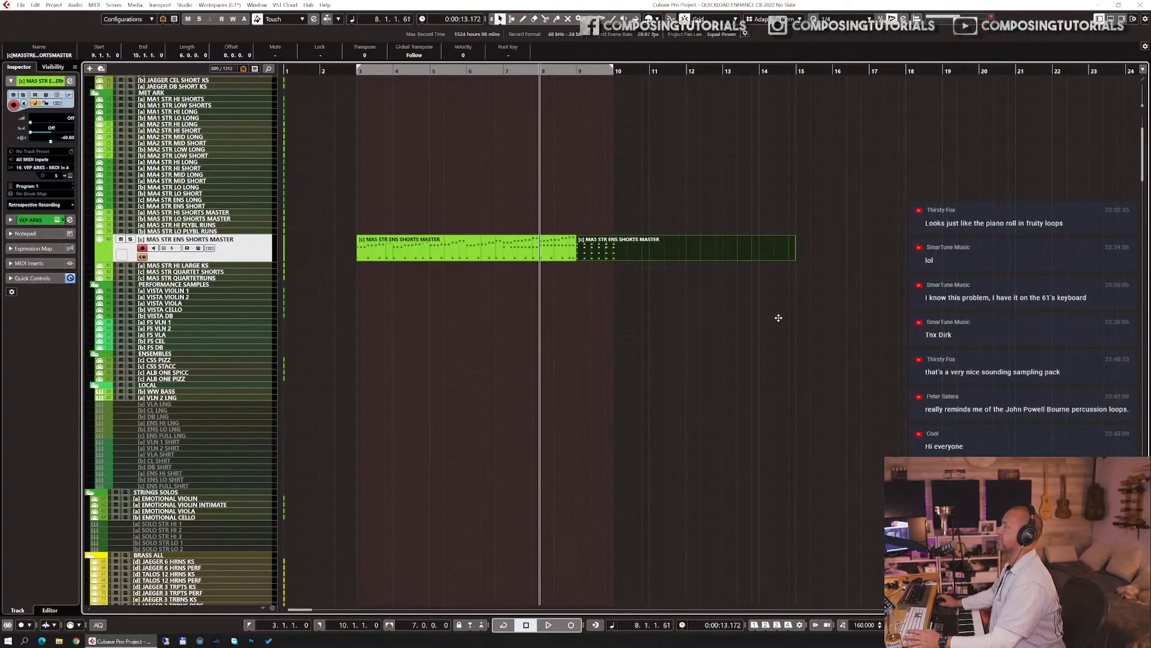
key(space)
scroll(805, 301, down, 15)
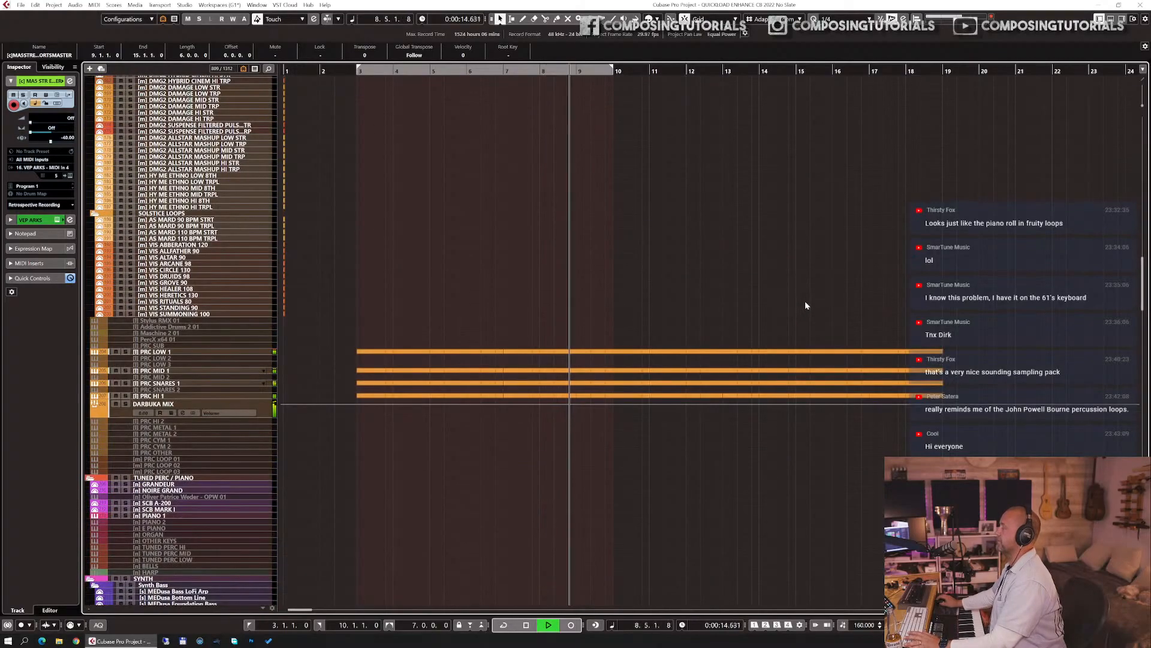
scroll(805, 300, up, 15)
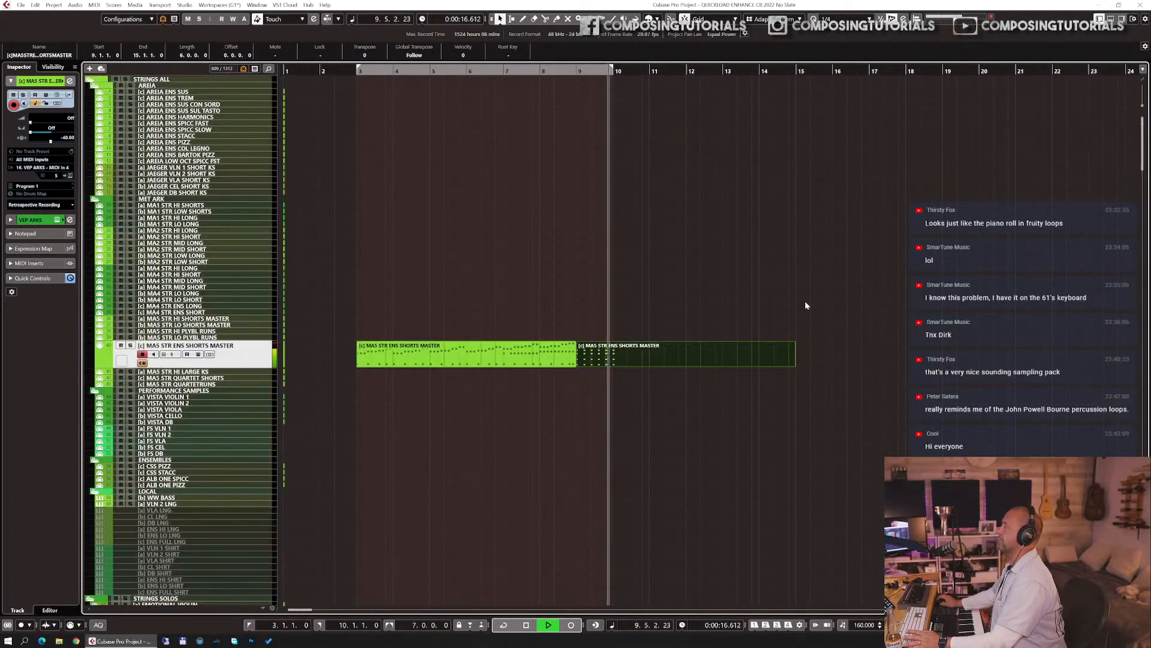
key(space)
- Split the second DMG2 ORGANIC CINEM LOW STR part at bar 10 and delete the remainder
scroll(679, 326, down, 15)
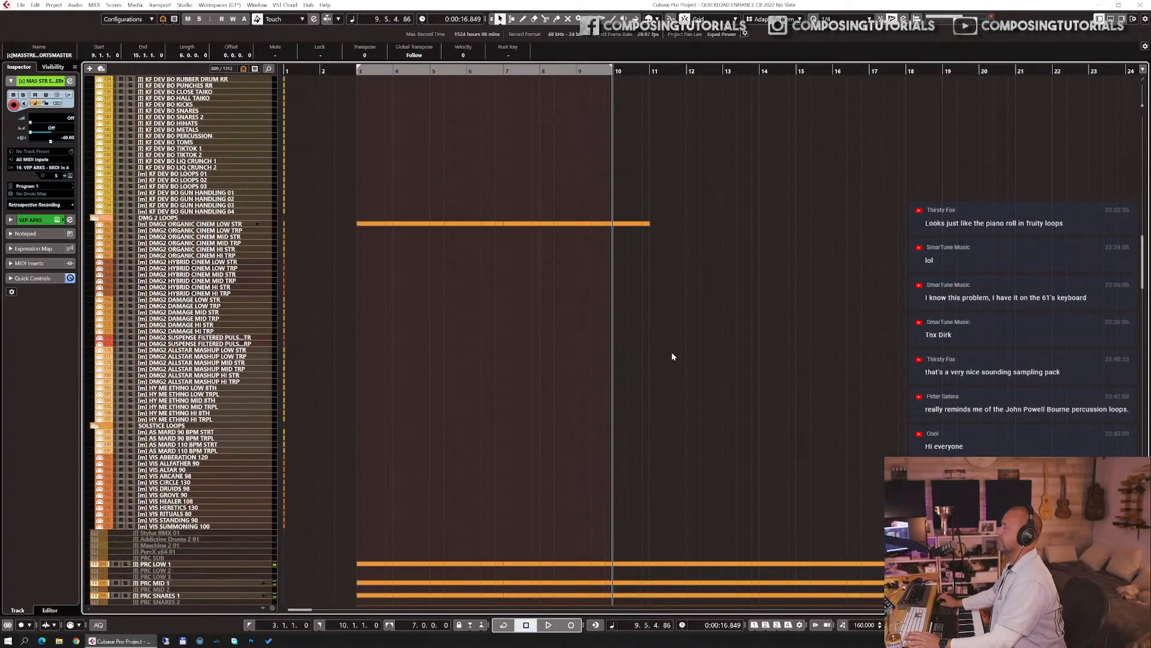
click(608, 227)
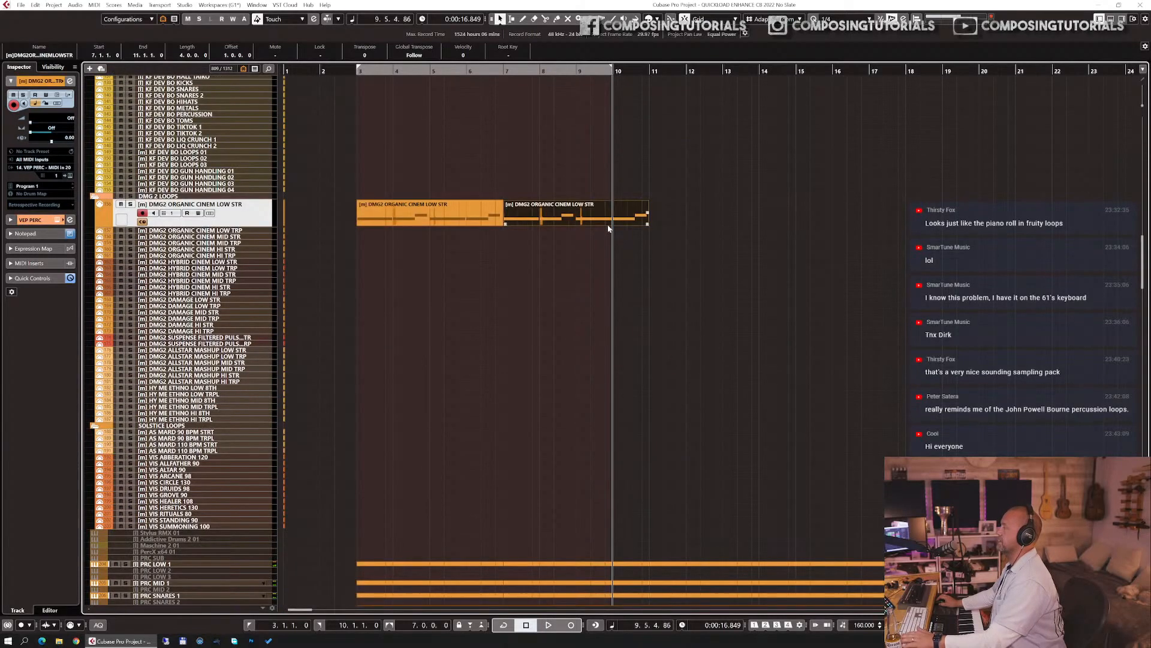
key(alt+x)
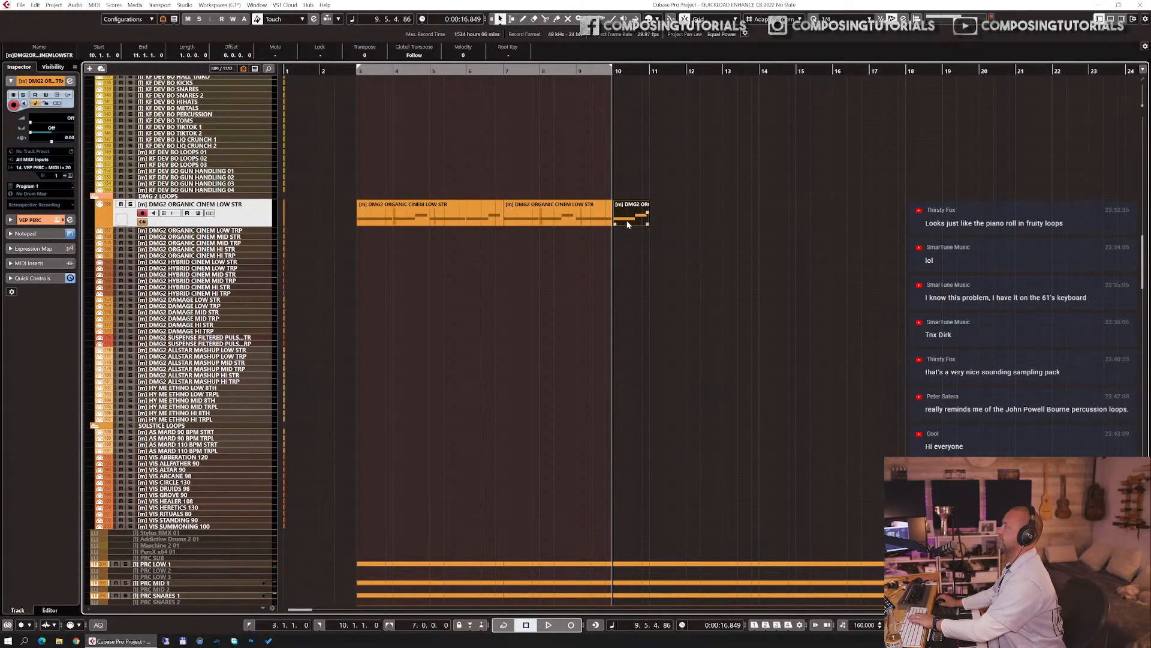
key(Delete)
- Split the PRC LOW 1, MID 1, SNARES 1 and HI 1 parts at bar 10 and delete everything after it
scroll(612, 290, down, 10)
scroll(624, 254, up, 4)
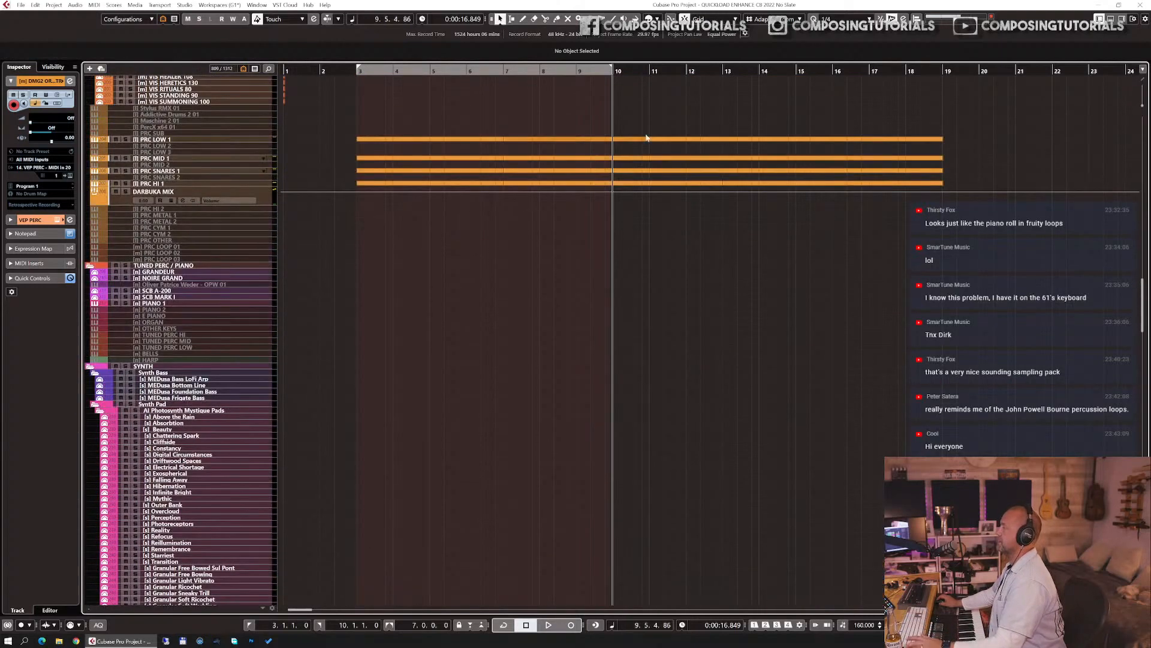
drag(651, 108, 691, 222)
key(3)
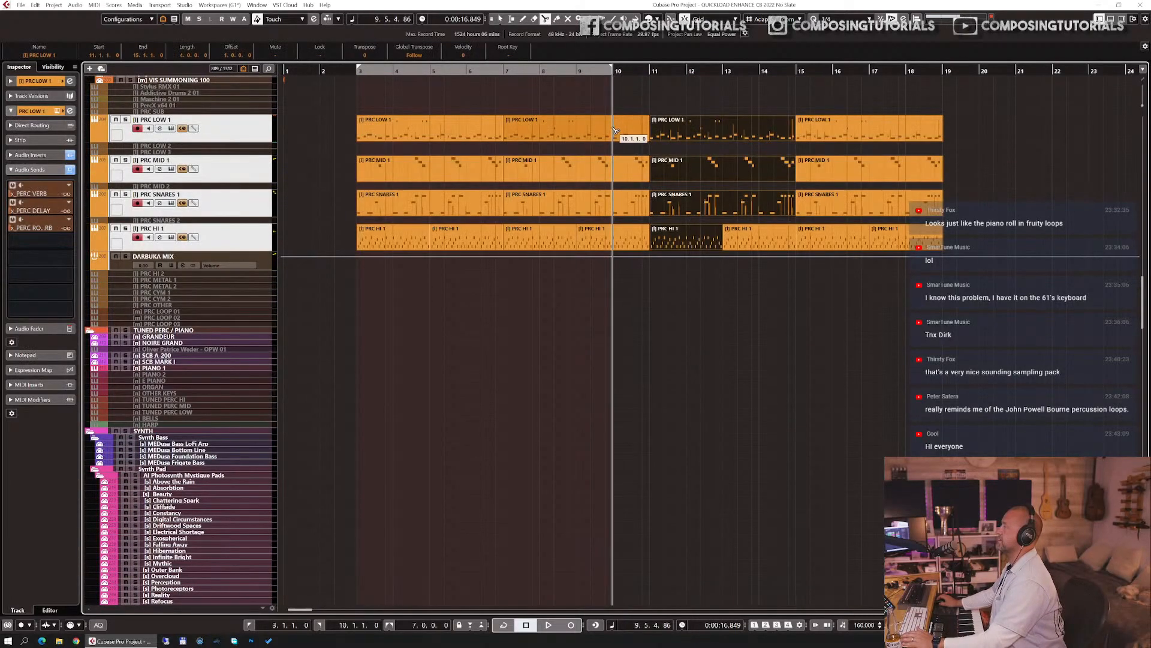
click(614, 129)
key(1)
drag(624, 99, 922, 255)
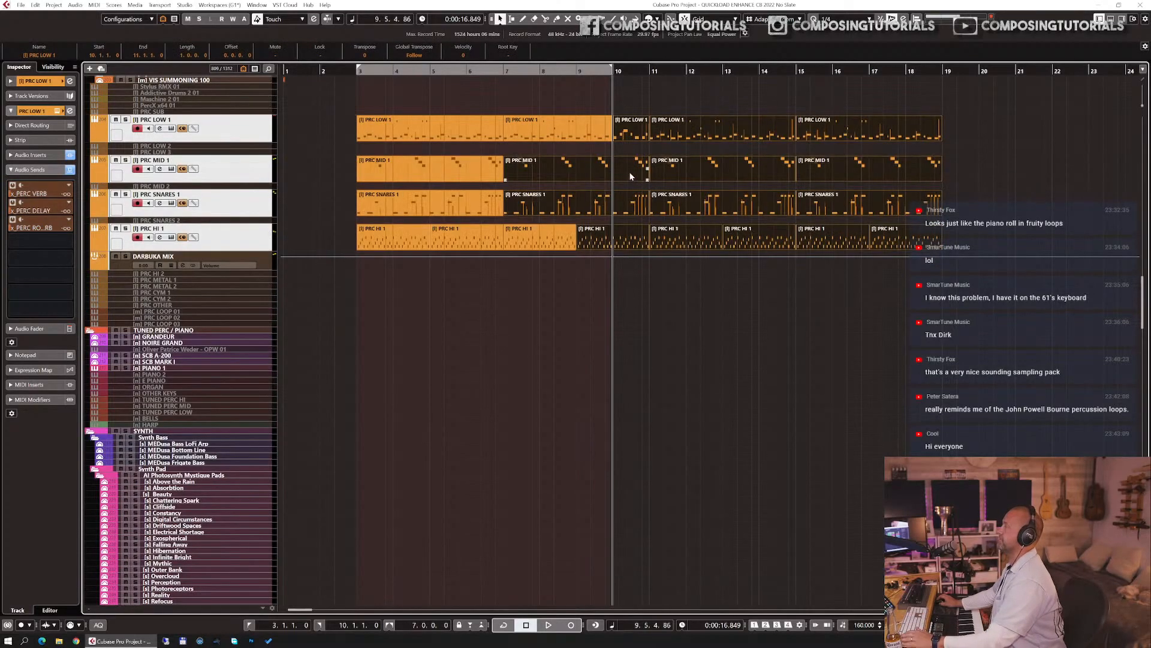
key(alt+x)
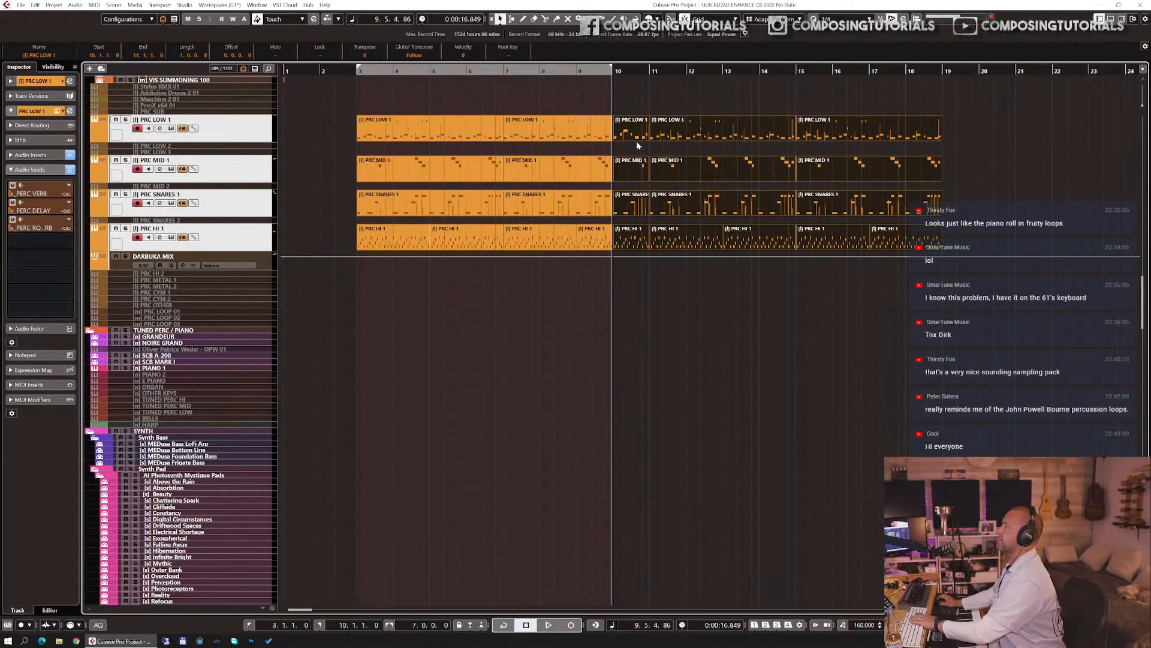
key(Delete)
- Play the trimmed percussion from bar 9 to just past bar 10 to check the ending
click(574, 73)
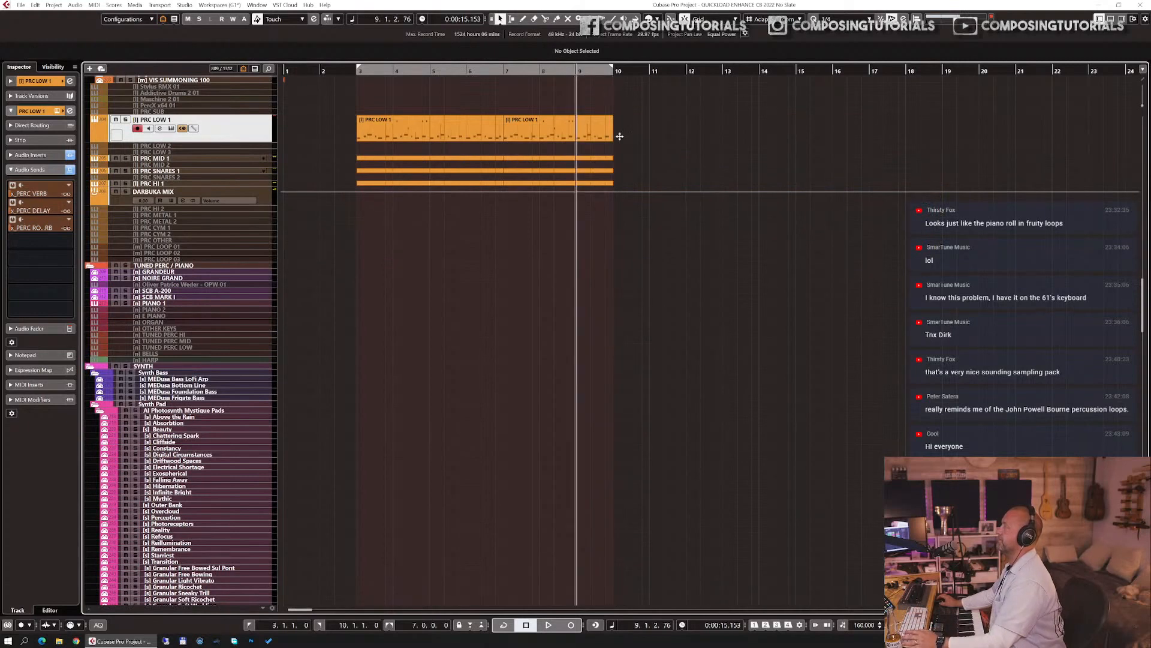
key(space)
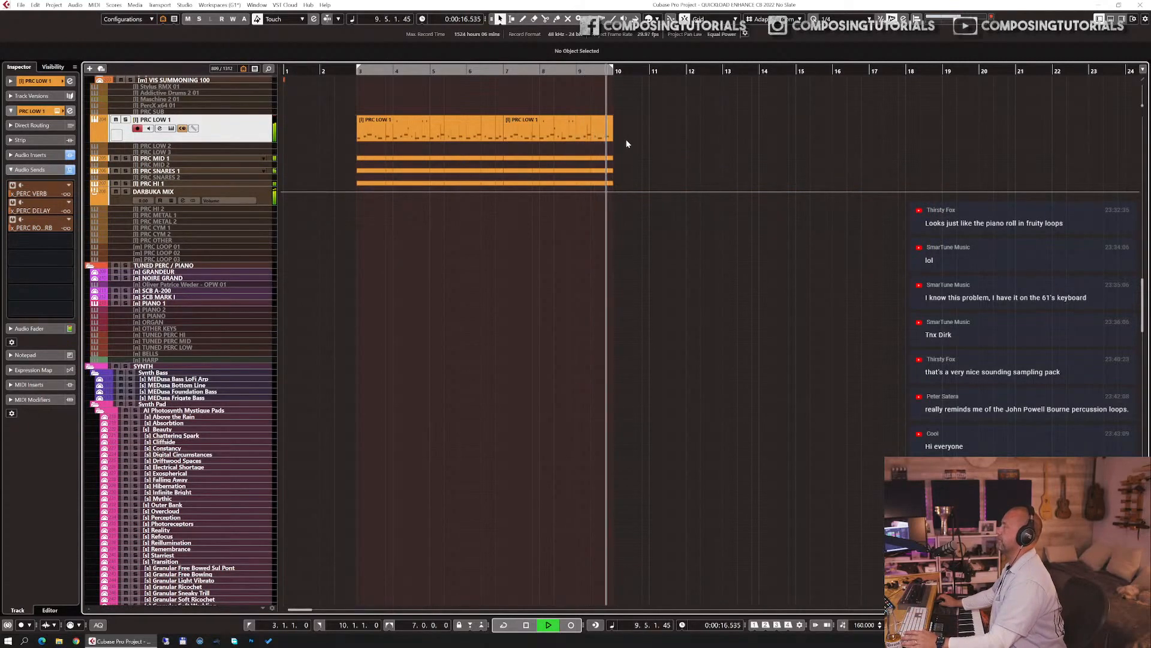
key(space)
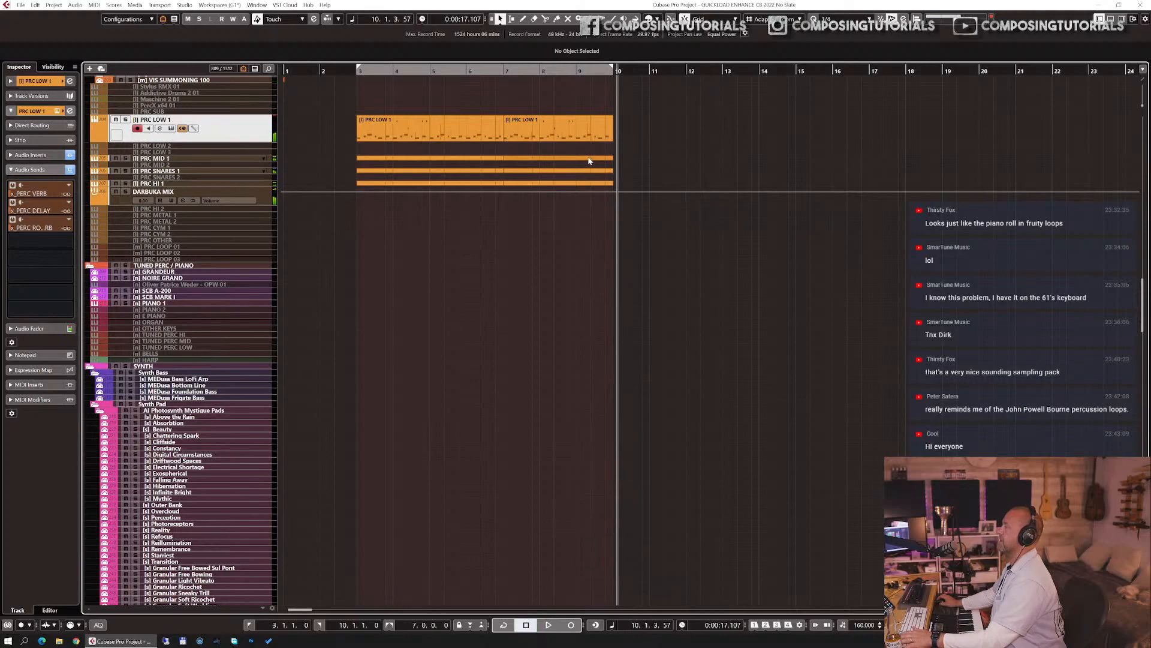
- Open the PRC SNARES 1 part starting at bar 7, turn off step input and delete all its notes
click(589, 161)
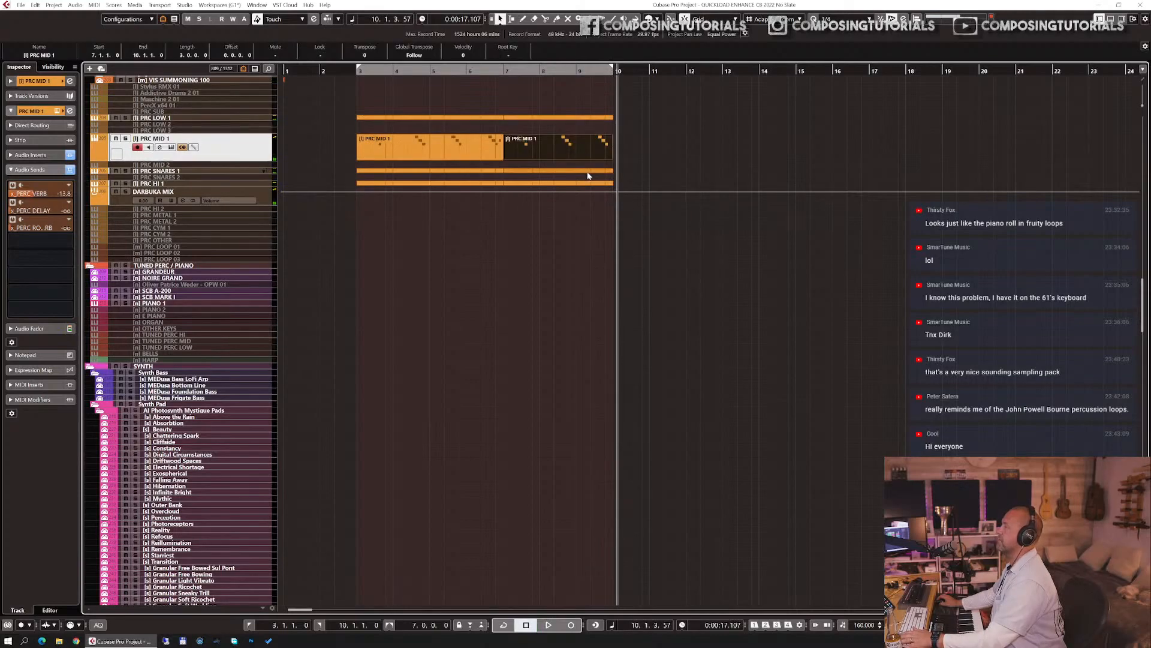
click(589, 173)
key(Return)
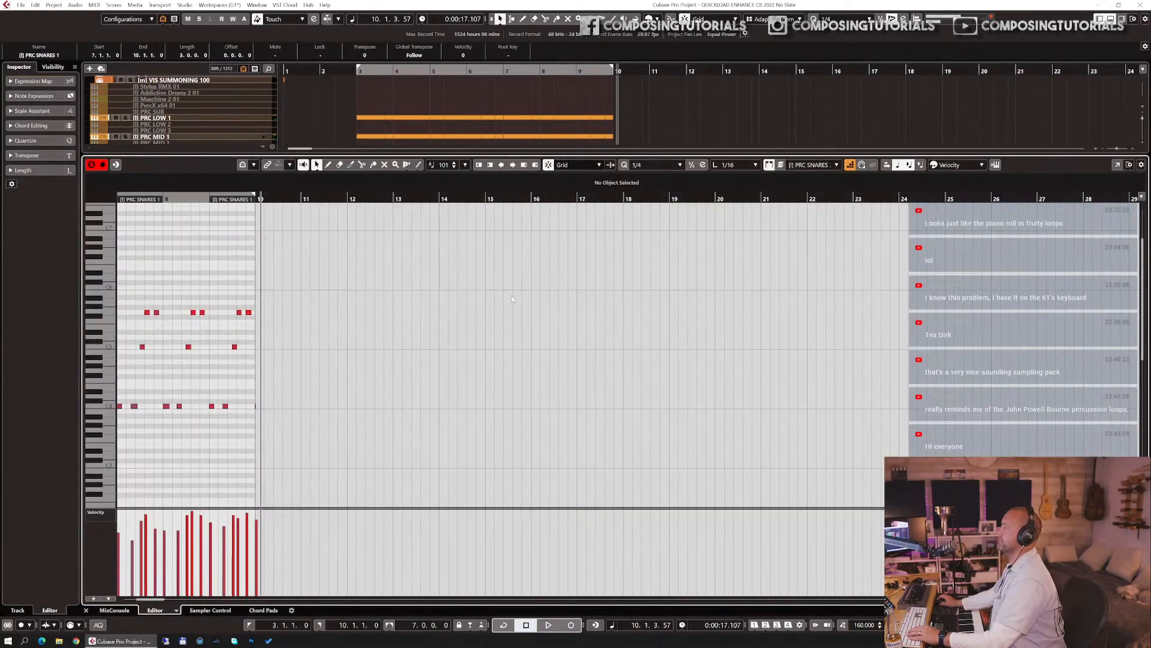
click(852, 165)
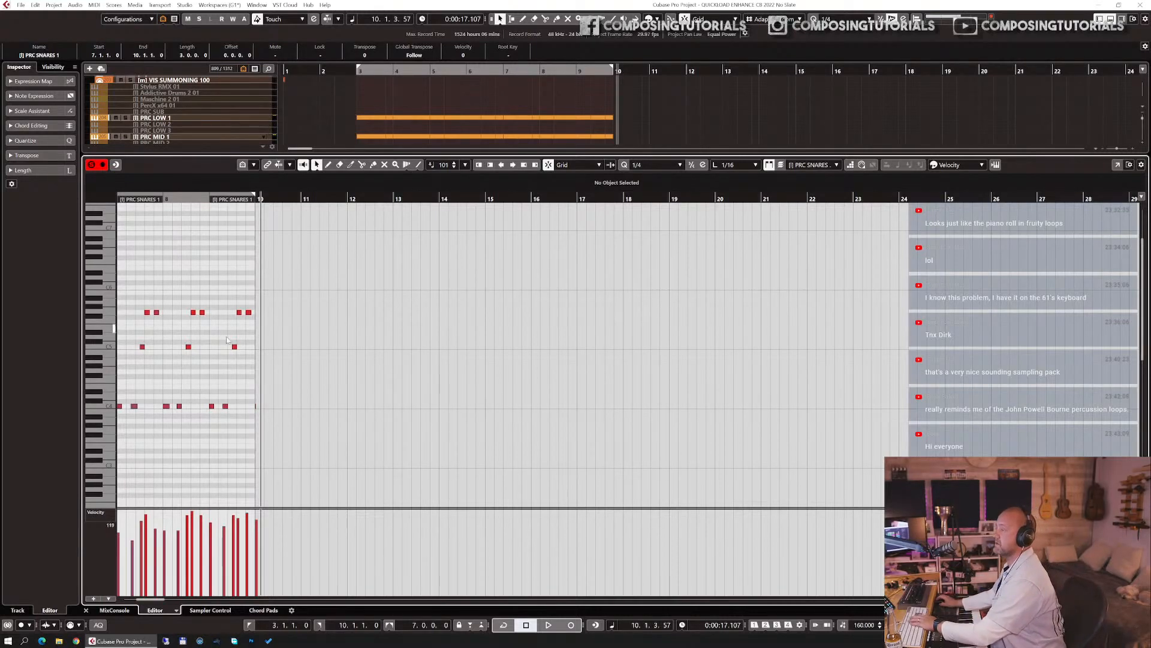
drag(313, 287, 120, 432)
key(Delete)
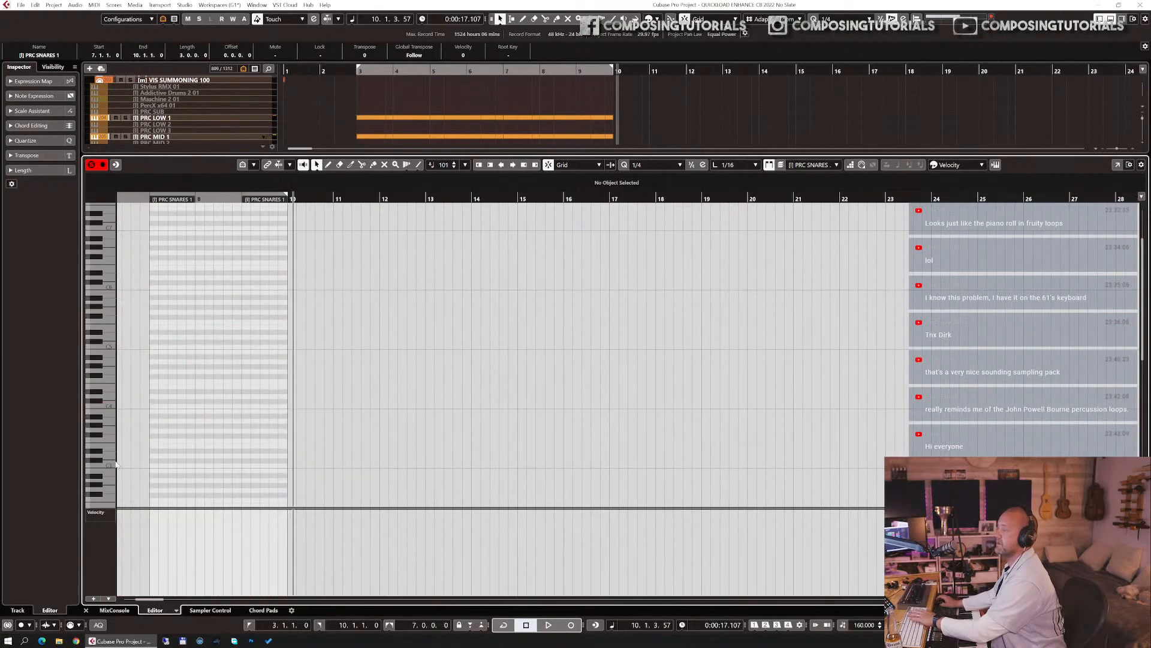
- Step-enter an accelerating three-pitch snare pattern through bar 7, using quantize values of 1/8, 1/16 and 1/32 in turn
click(656, 165)
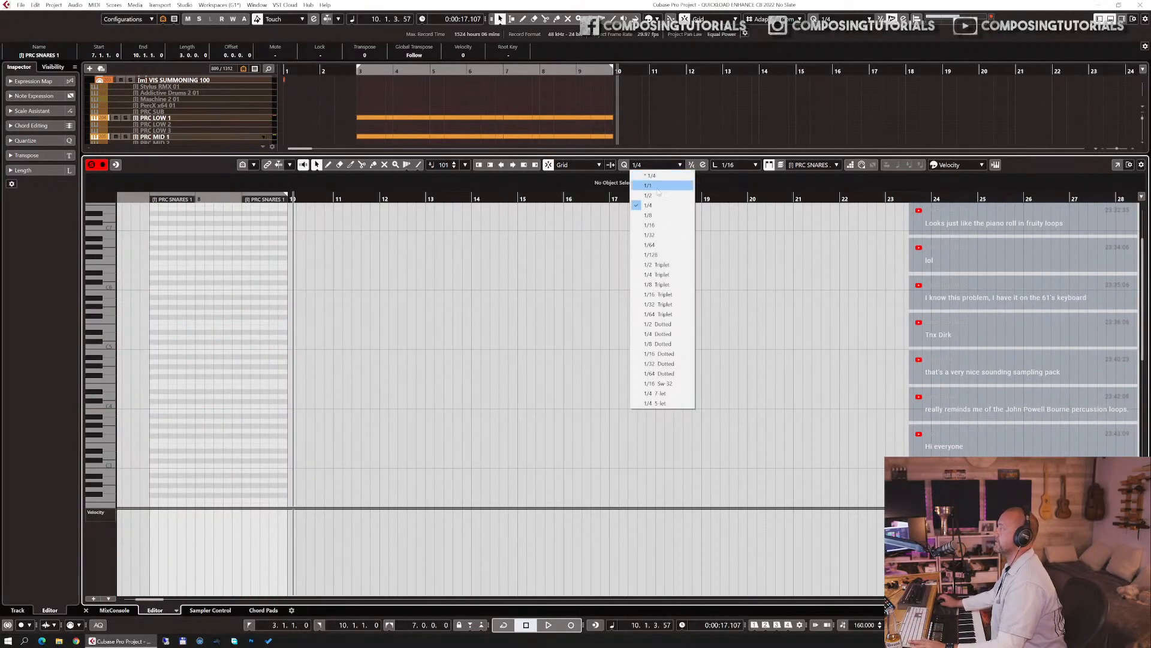
click(658, 216)
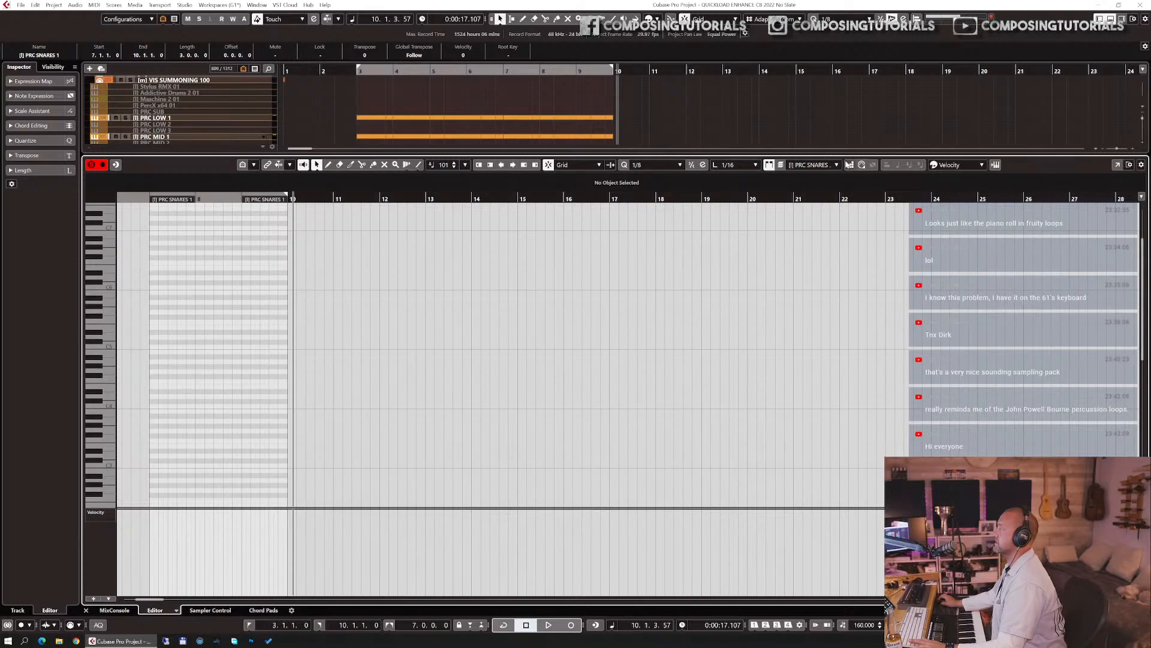
click(850, 164)
click(150, 275)
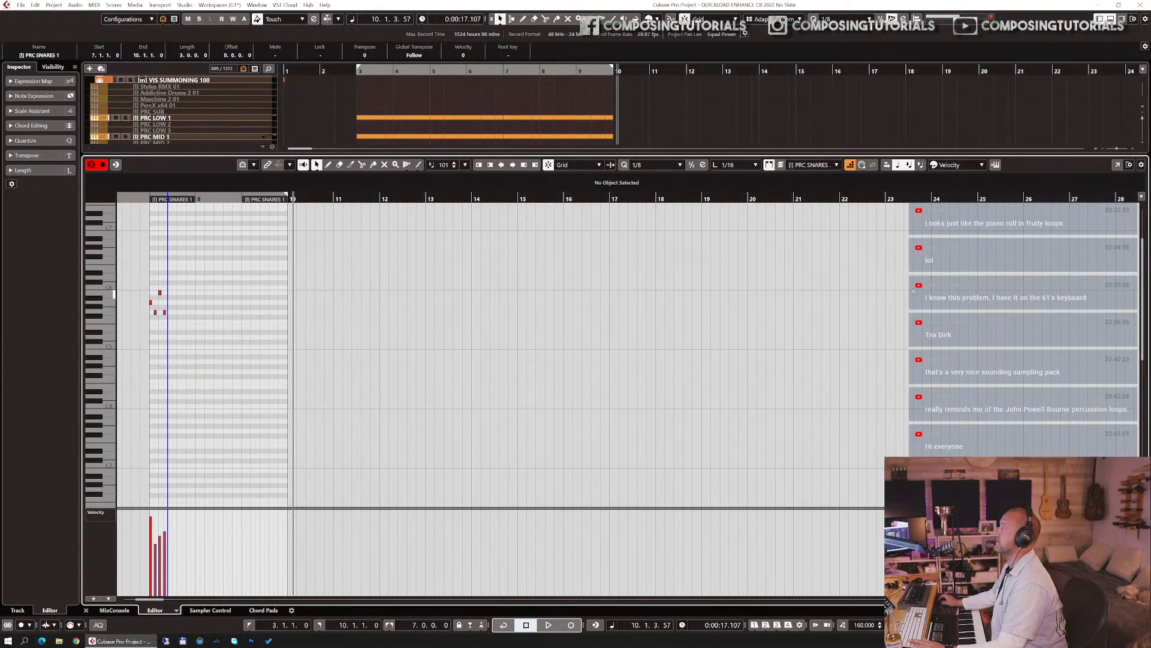
click(657, 165)
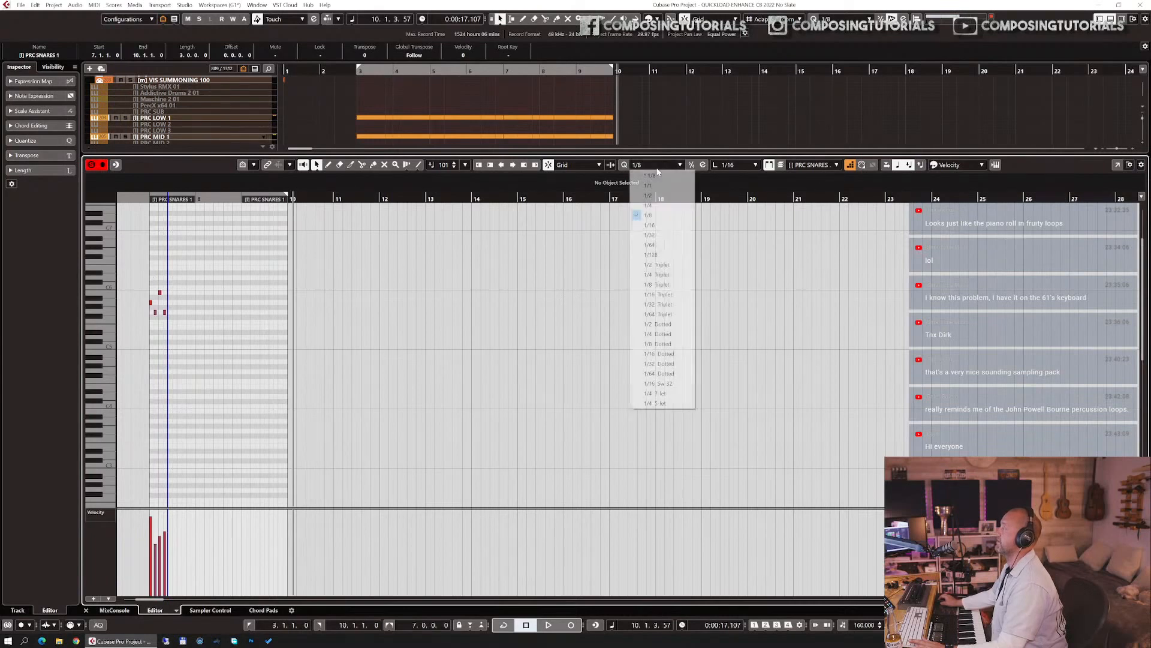
click(663, 227)
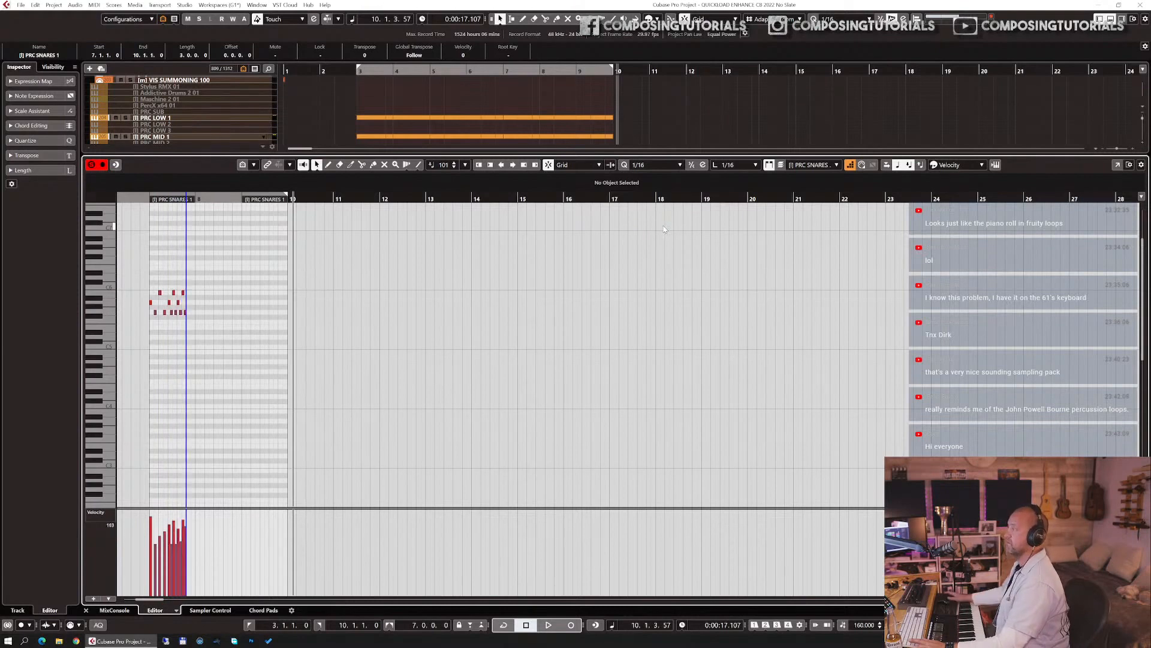
click(647, 168)
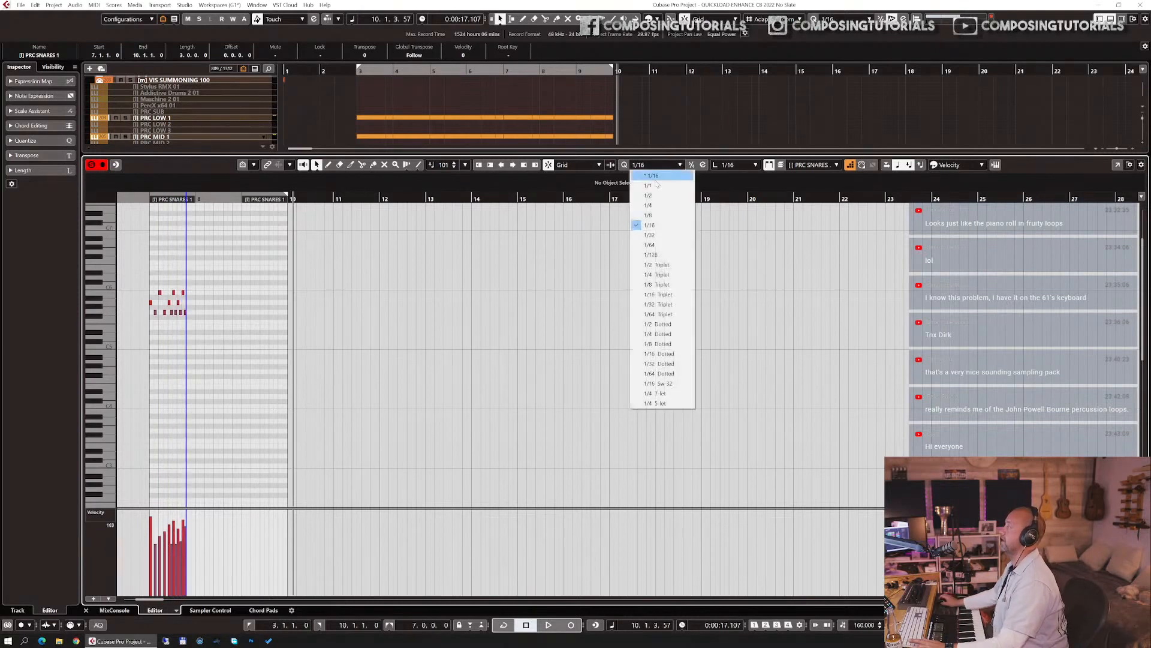
click(670, 233)
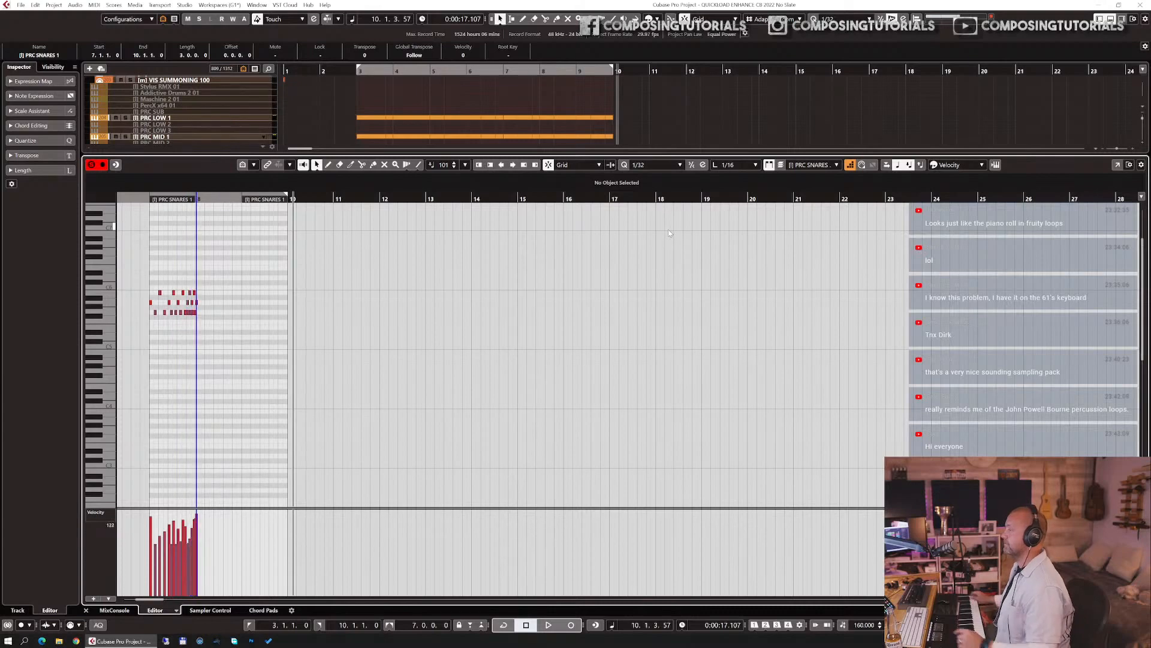
- Inspect the new snare notes up close, play them from bar 7 and close the note editor
key(h)
key(h)
key(h)
key(h)
key(h)
key(h)
key(h)
key(h)
key(h)
key(h)
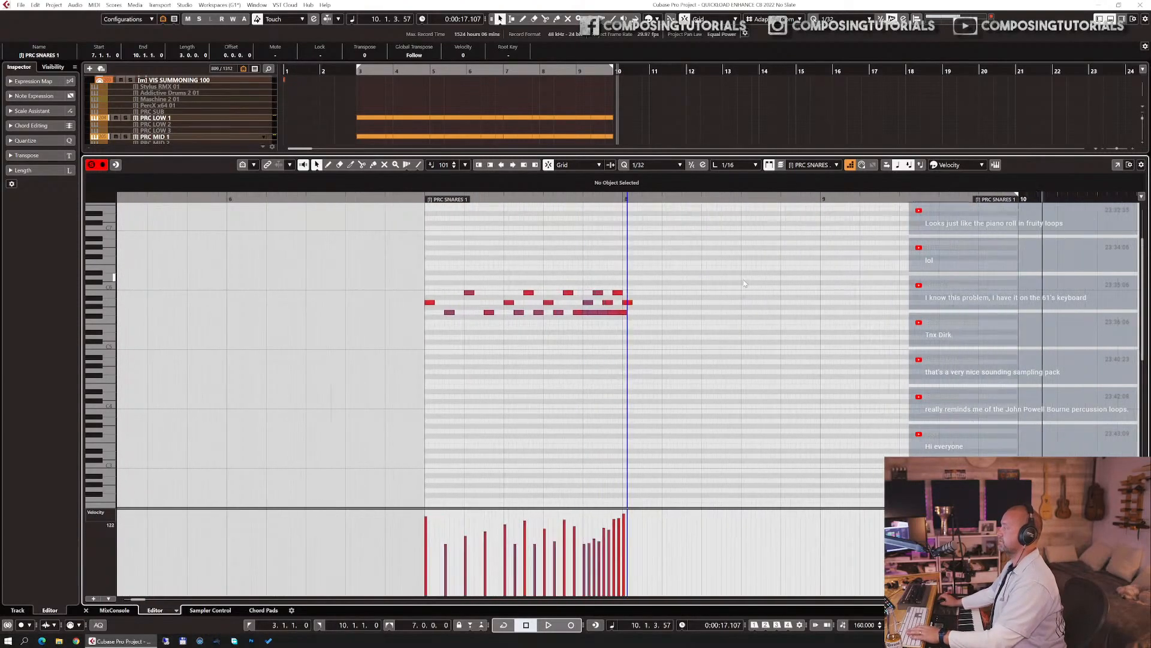
click(543, 303)
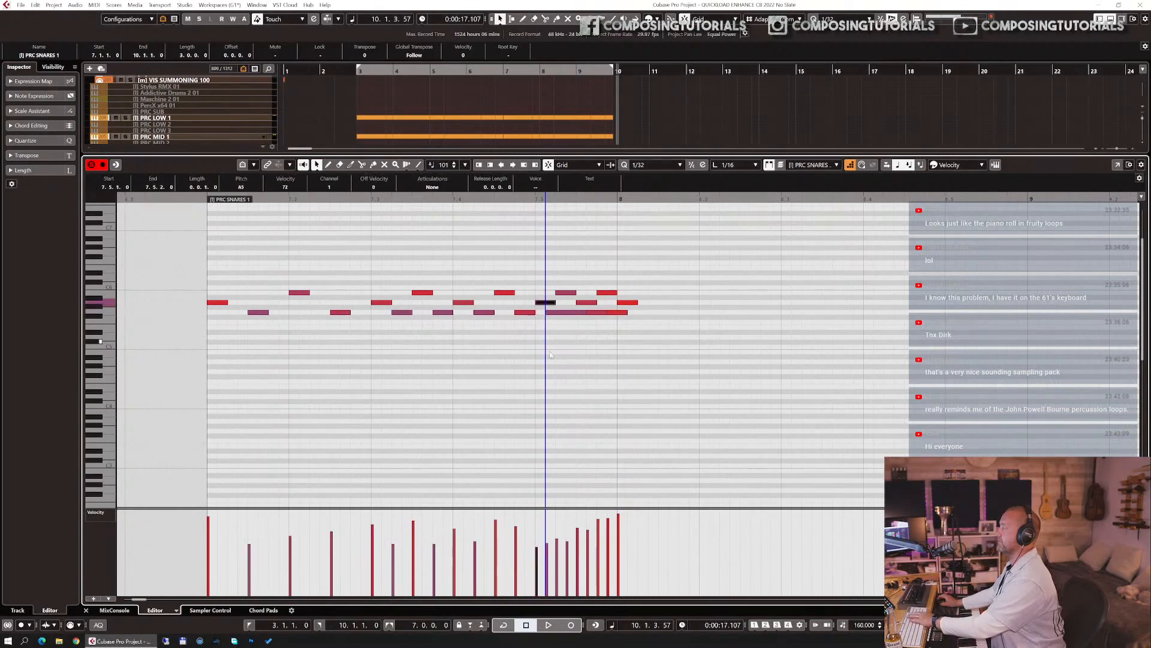
click(205, 200)
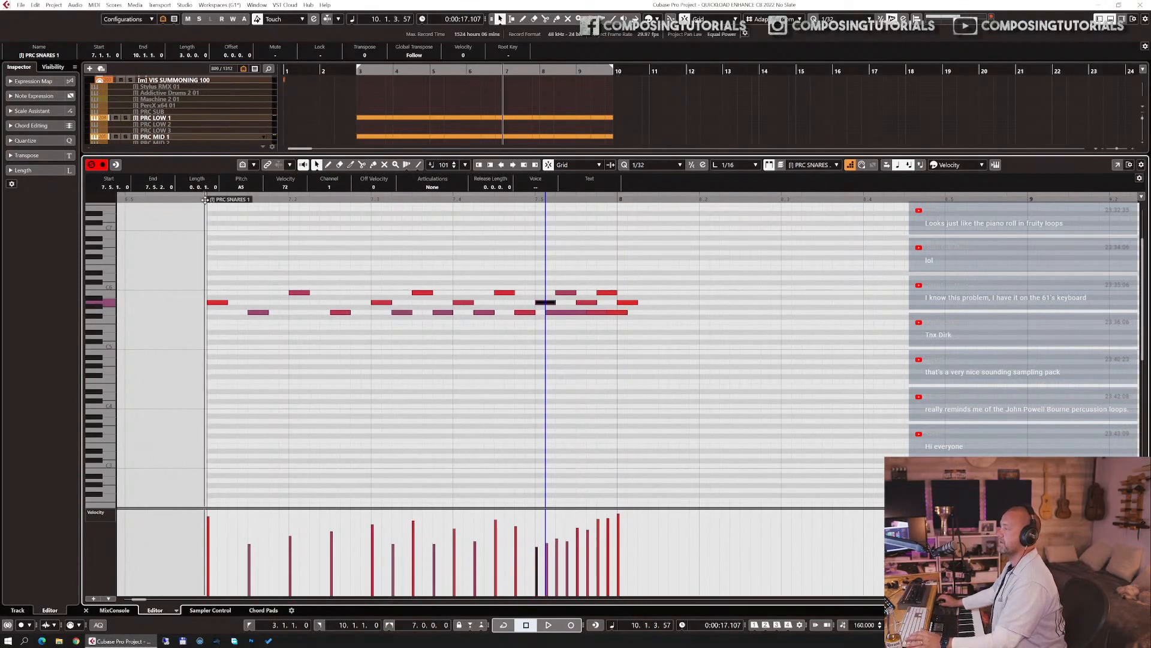
key(space)
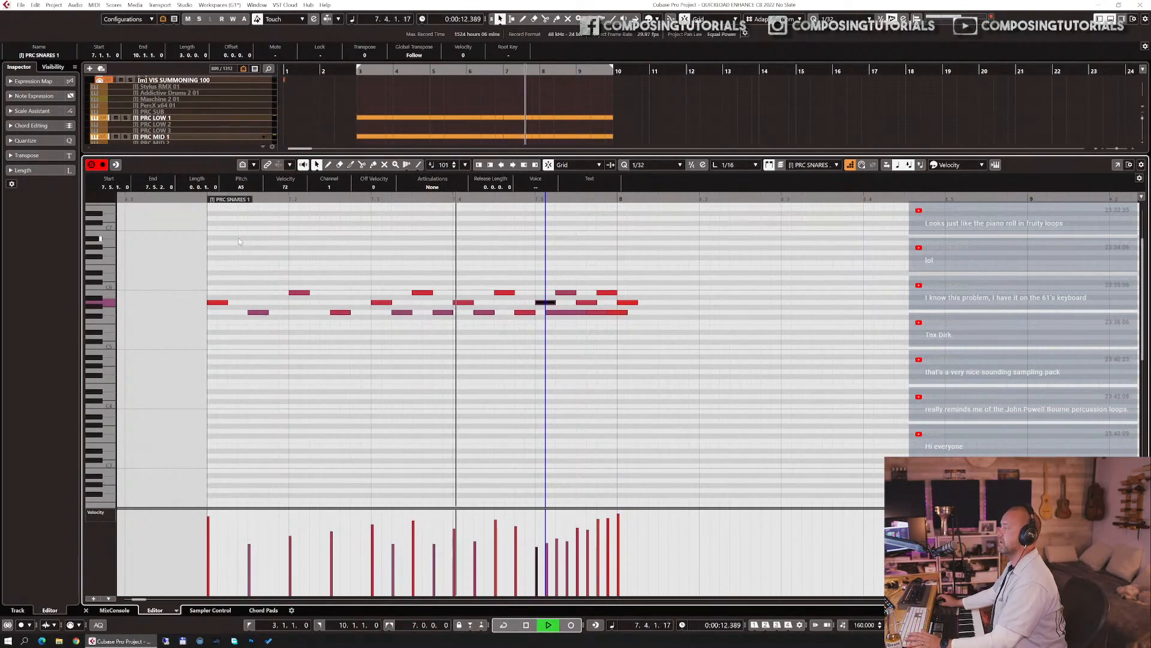
key(space)
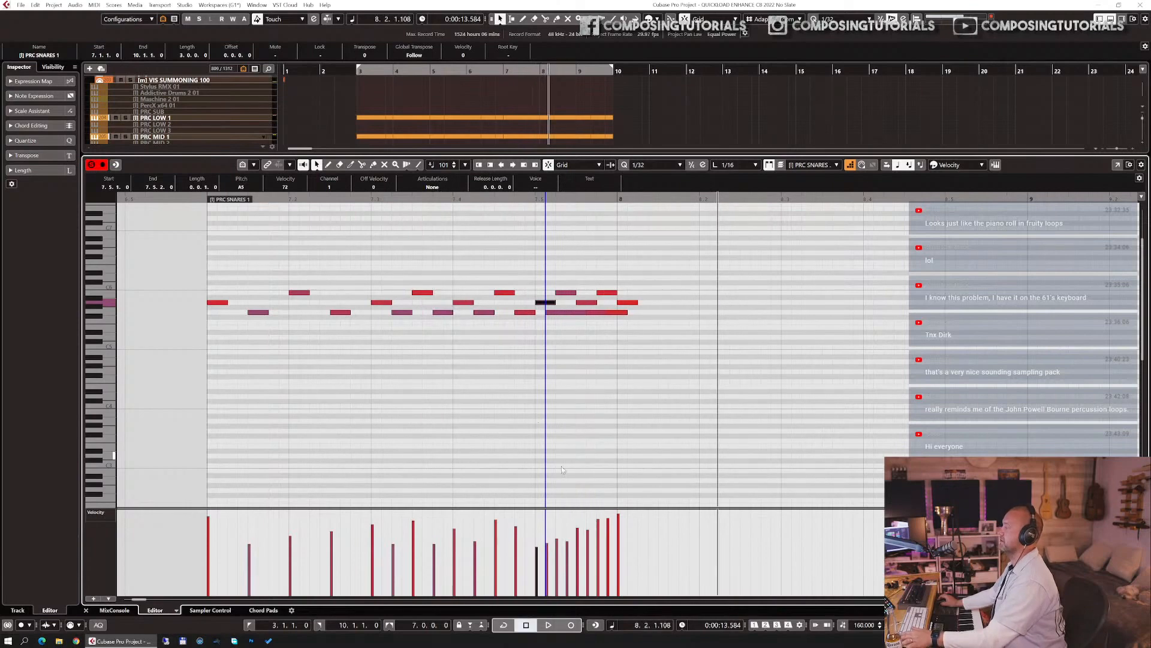
key(Return)
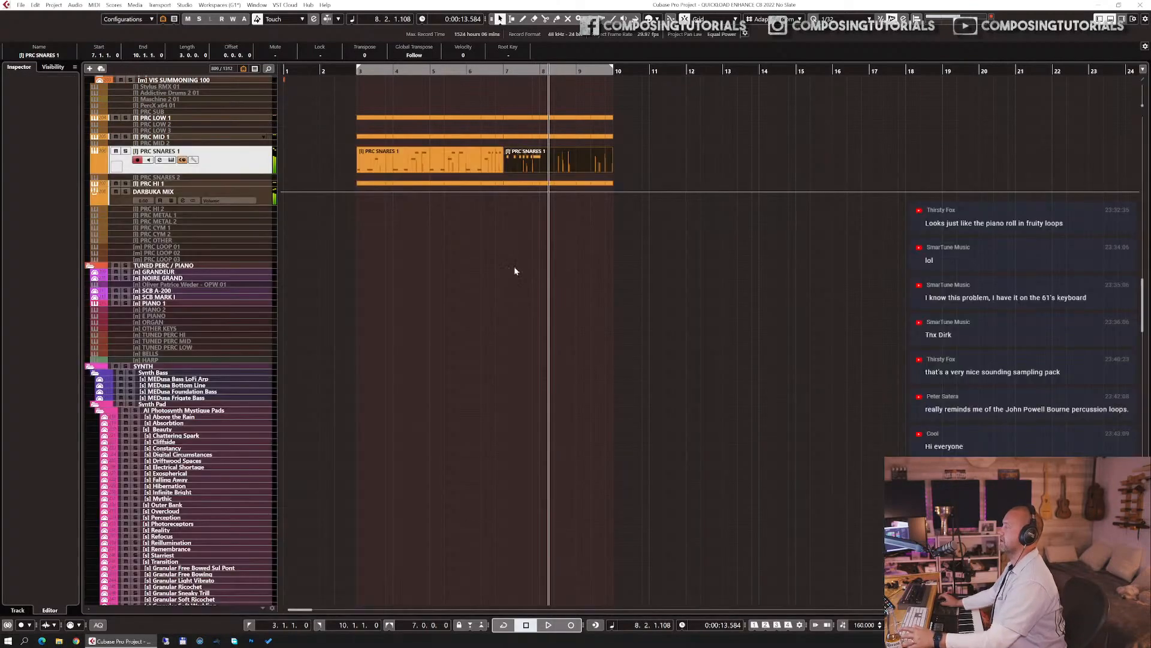
- Compare the MA5 STR ENS SHORTS MASTER part with the four percussion tracks around bar 9, setting the playhead at bar 9
click(520, 137)
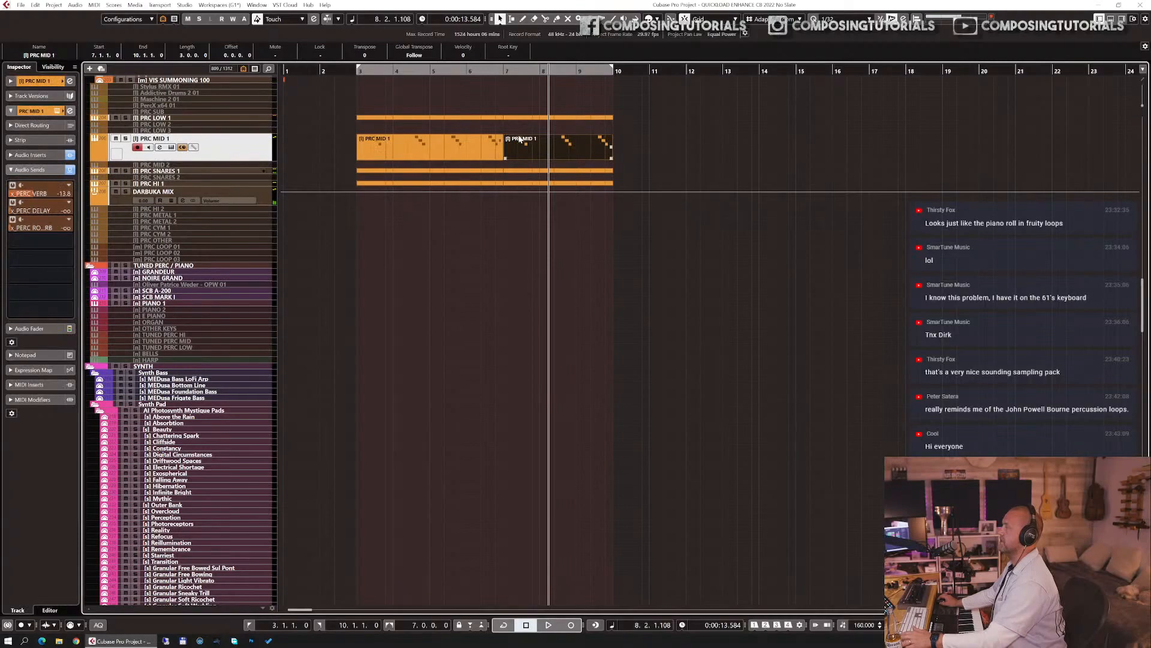
scroll(555, 151, down, 15)
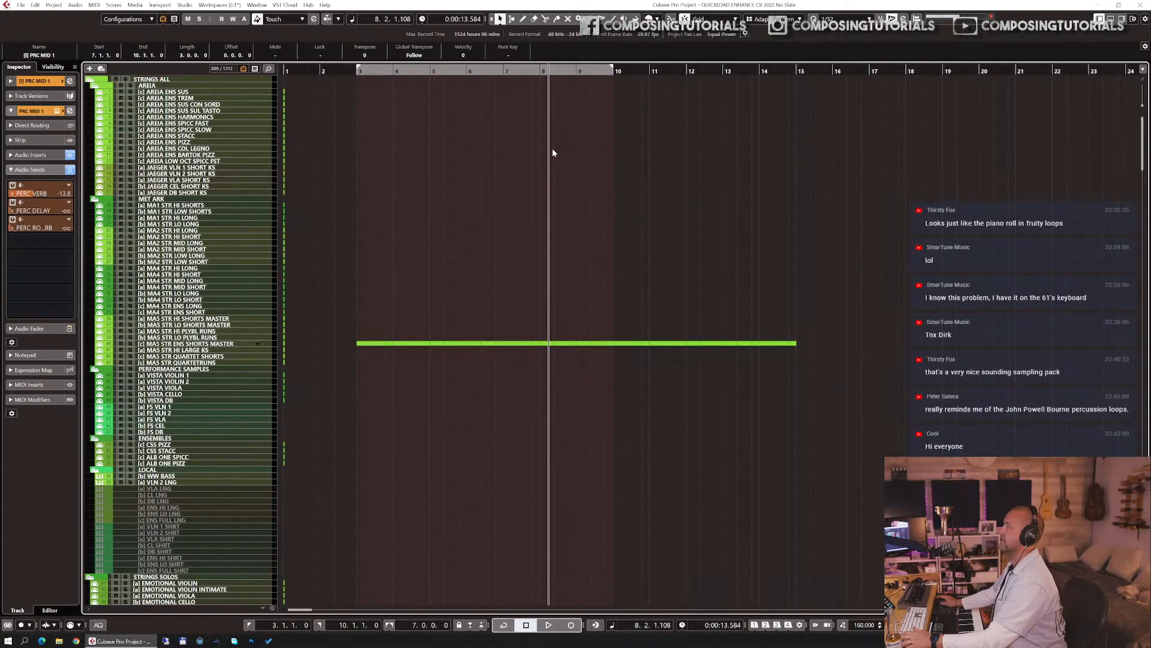
click(559, 343)
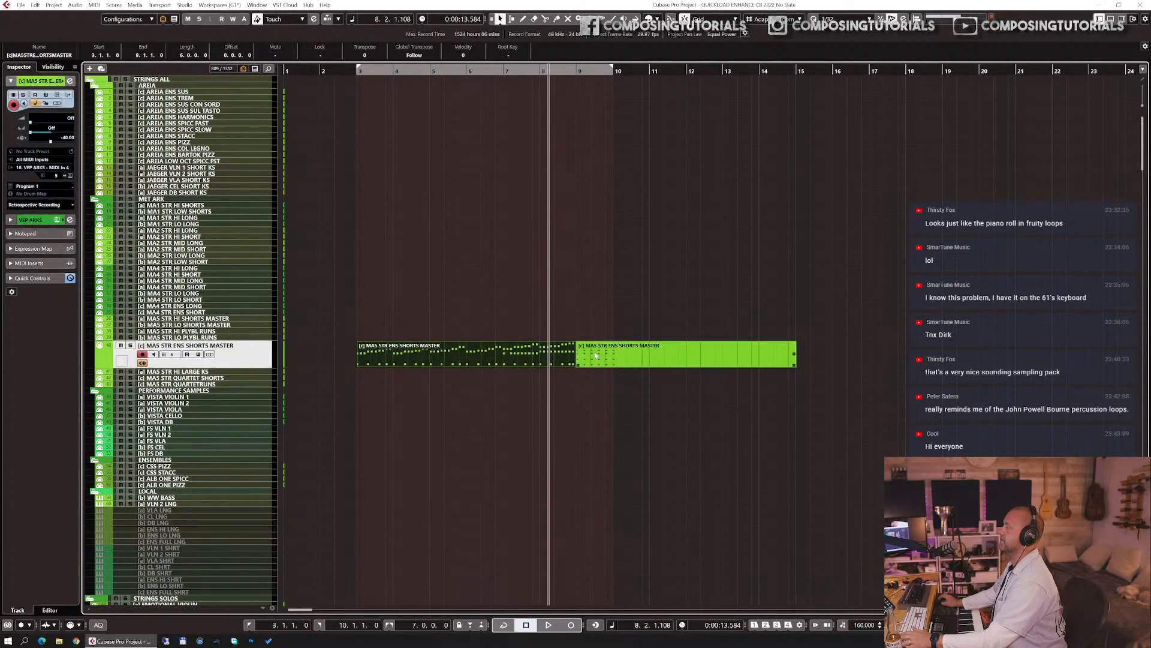
click(577, 72)
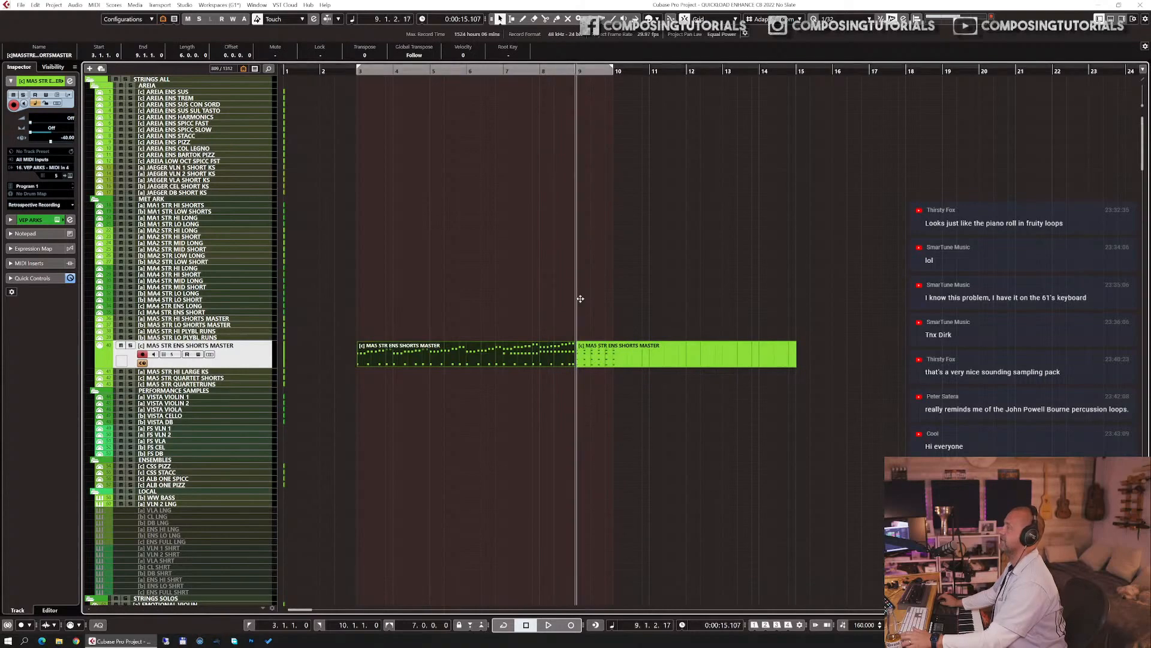
scroll(580, 298, down, 15)
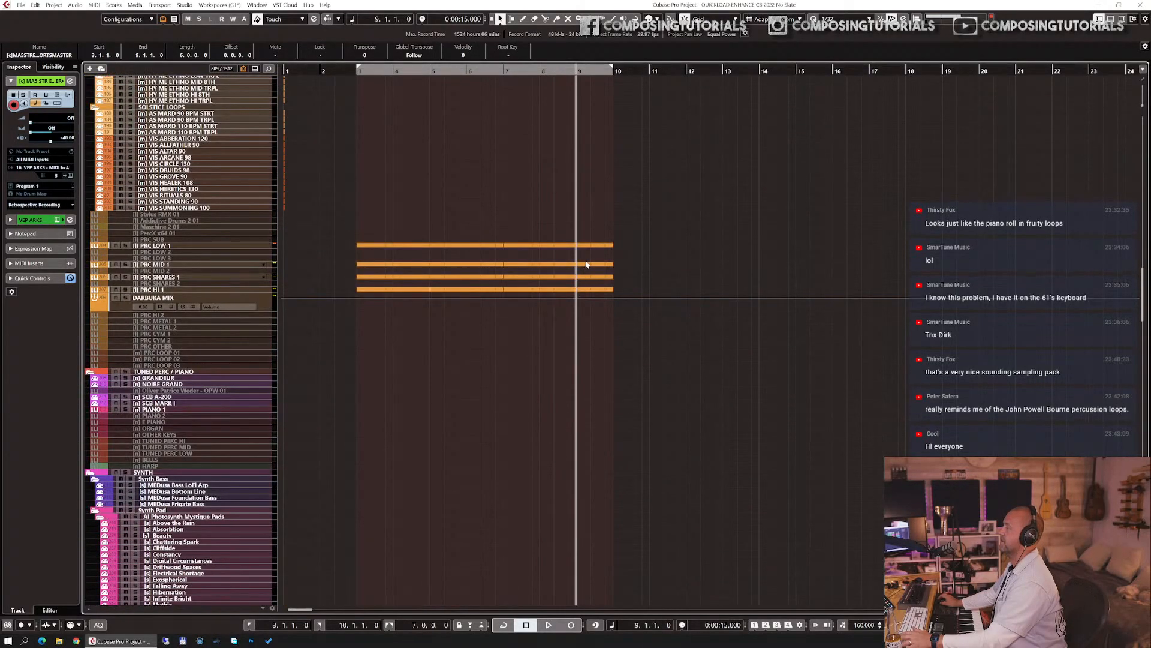
click(585, 245)
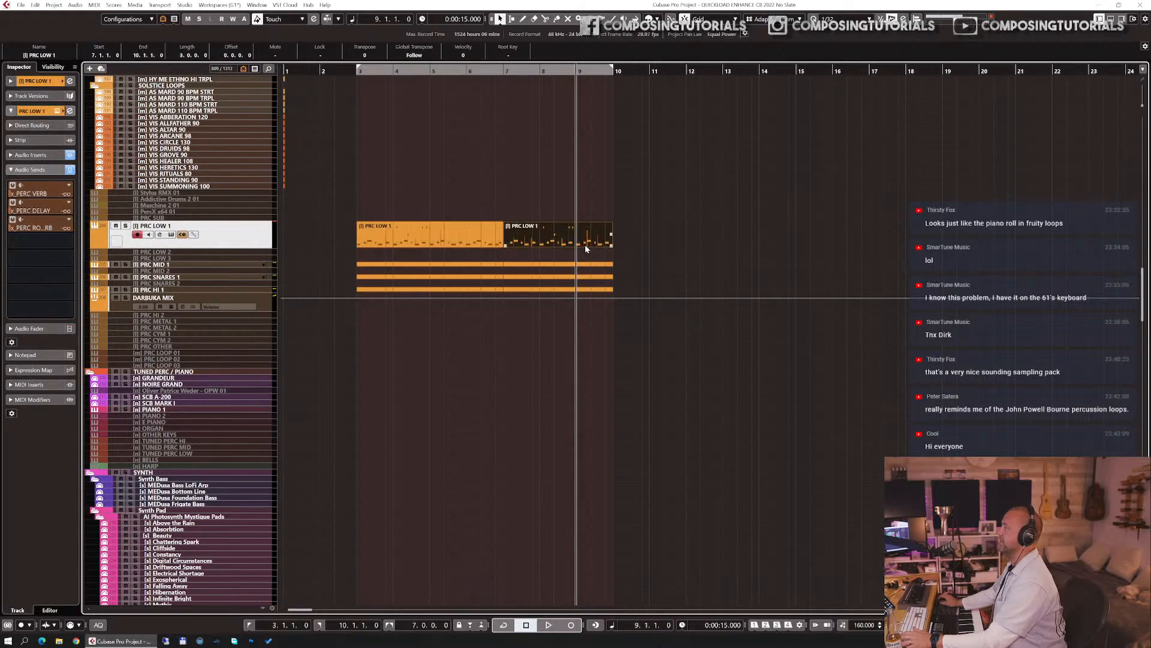
click(590, 264)
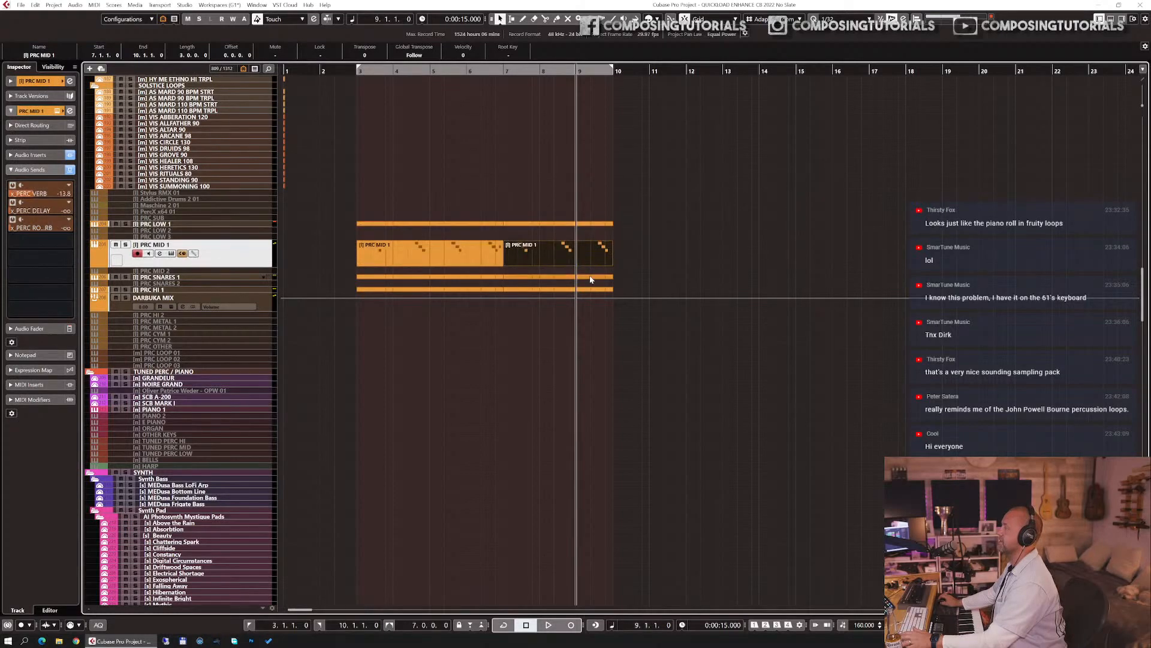
click(587, 278)
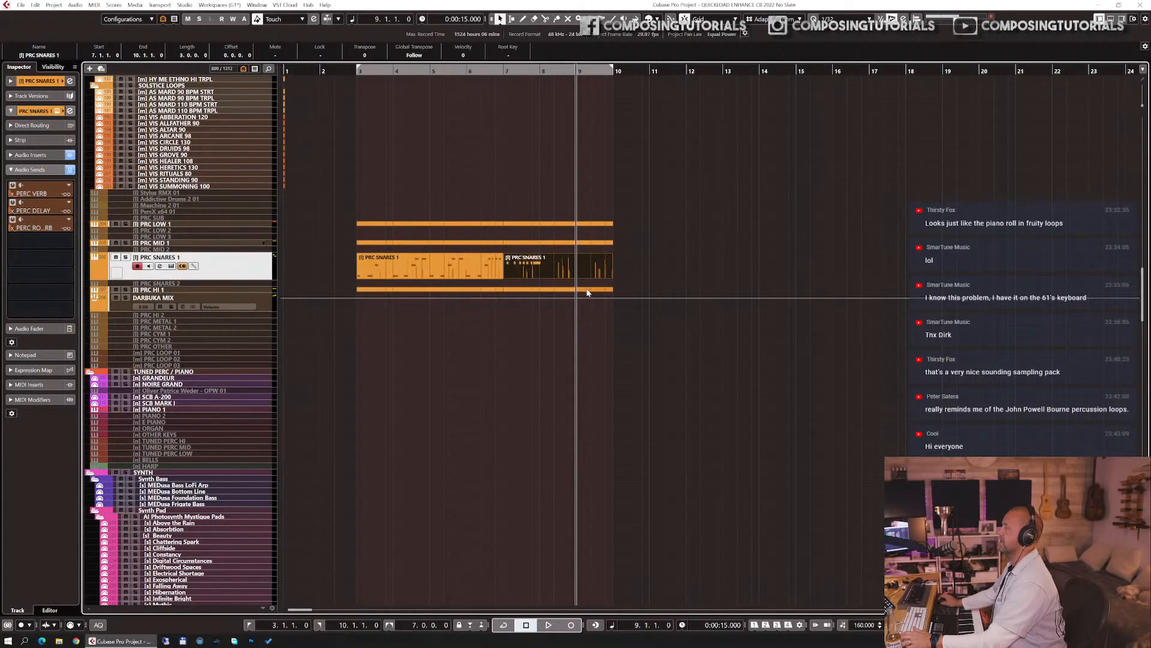
click(586, 290)
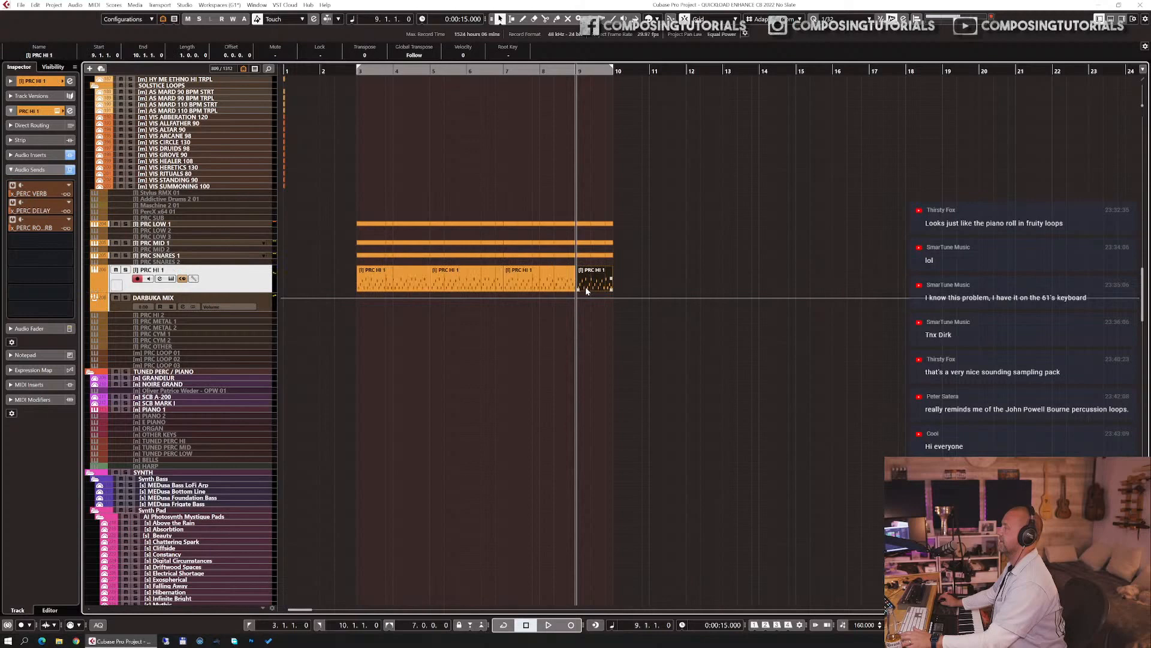
- Move the accelerating PRC SNARES 1 part to bar 9, split the first part at bar 5 and copy its opening two bars to bar 7
click(589, 256)
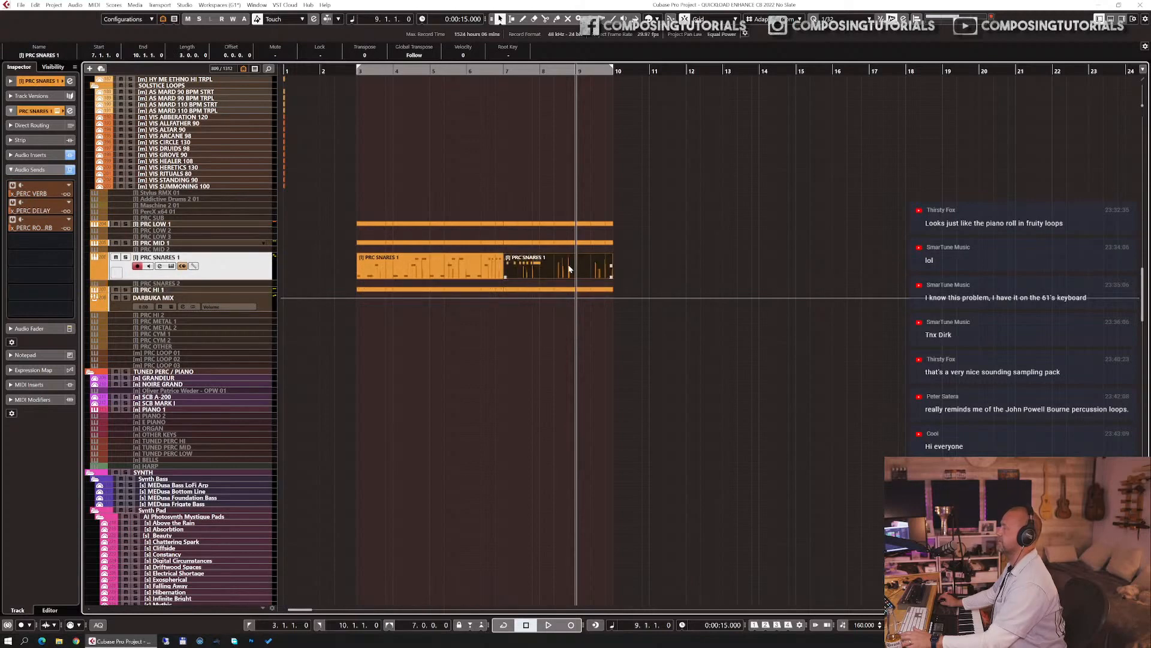
drag(570, 268, 640, 271)
alt+click(430, 267)
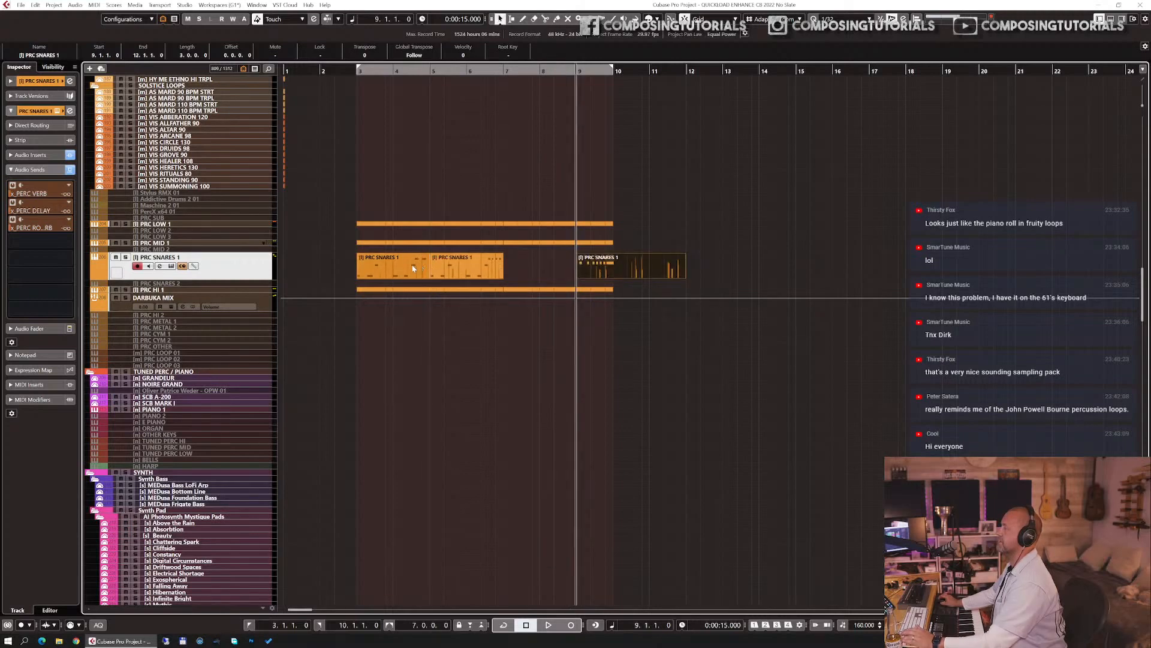
drag(410, 266, 548, 275)
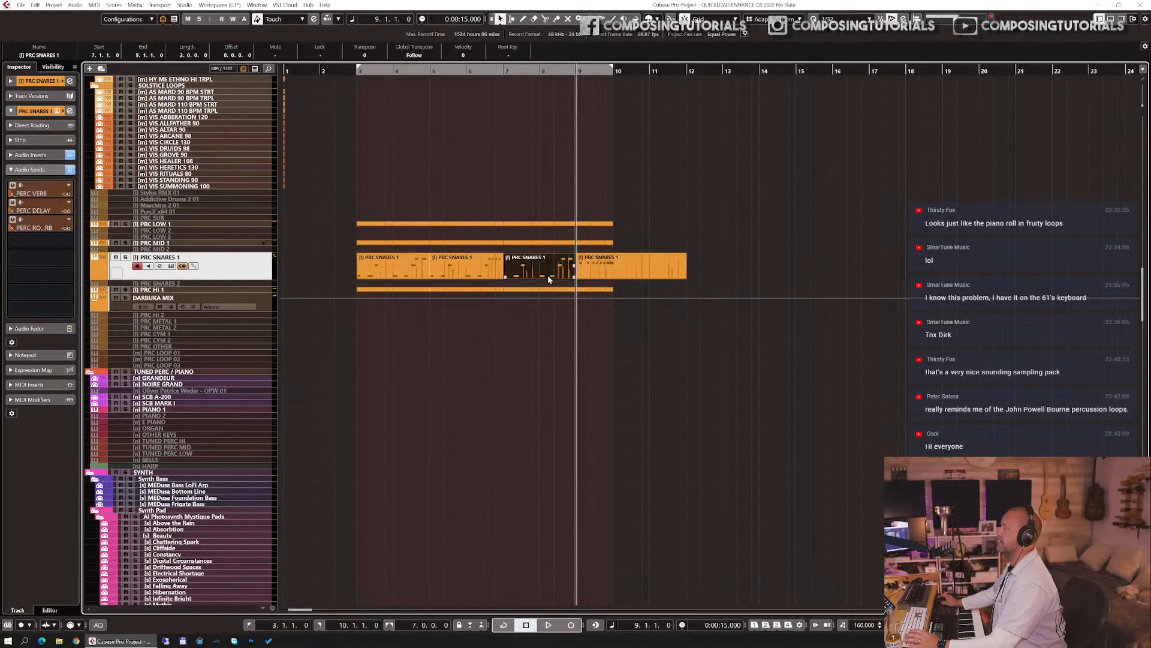
- In the PRC LOW 1 part starting at bar 7, raise the velocities of bar 9's first two notes and move its third note to 9.3.1
click(595, 226)
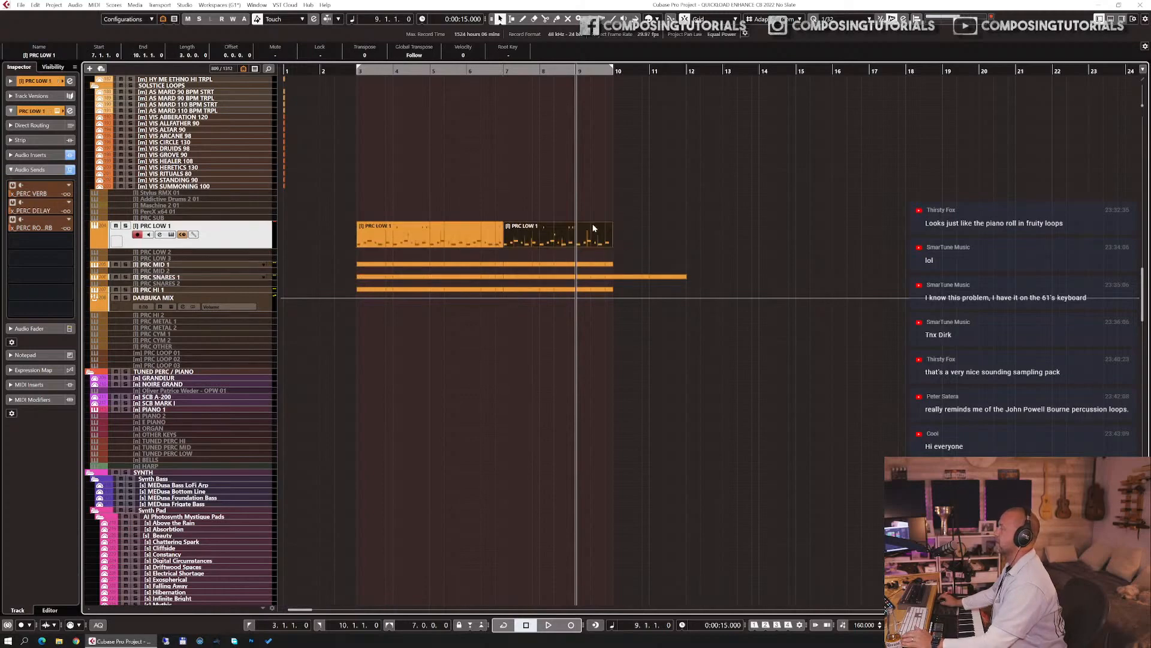
key(Return)
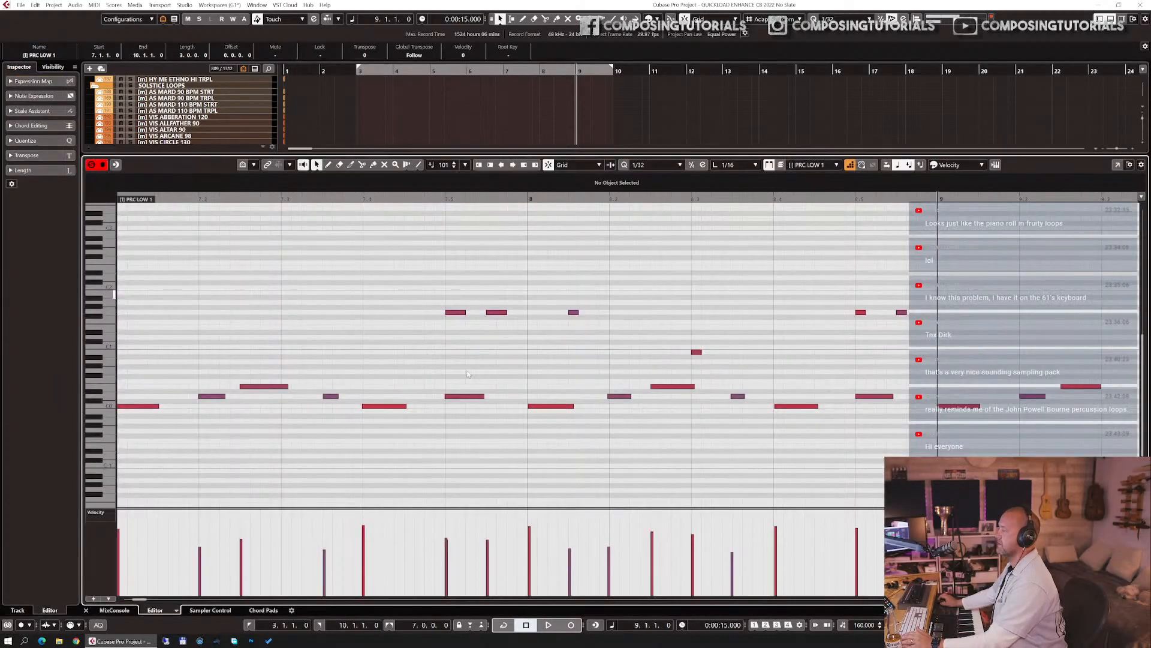
key(g)
key(g)
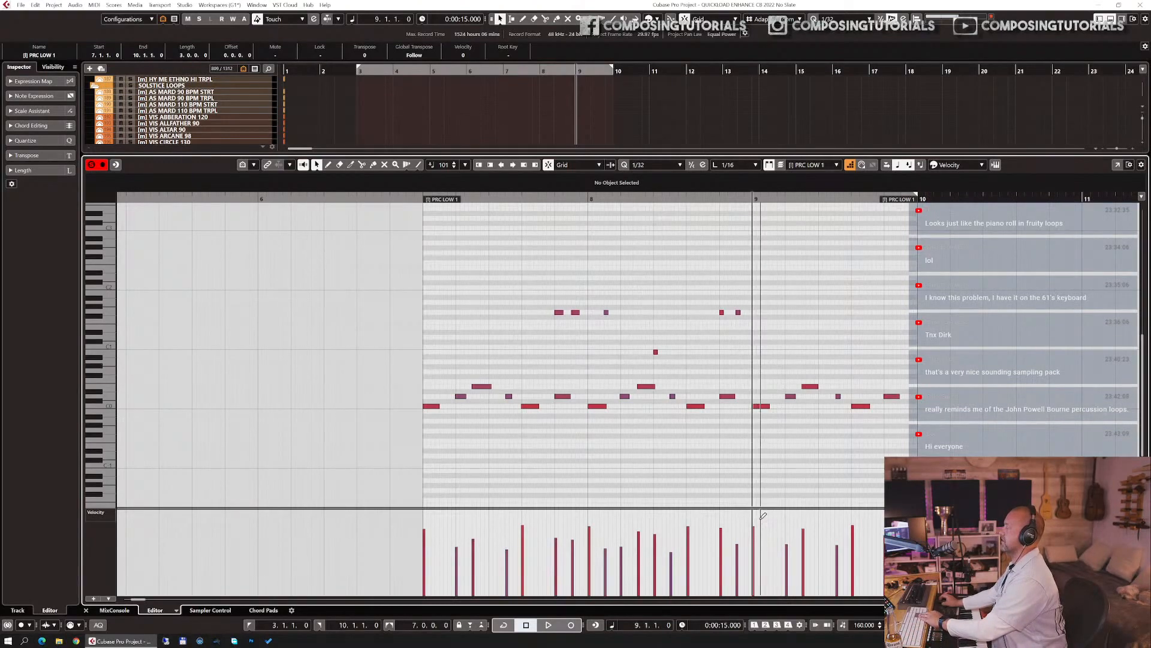
drag(787, 525, 798, 518)
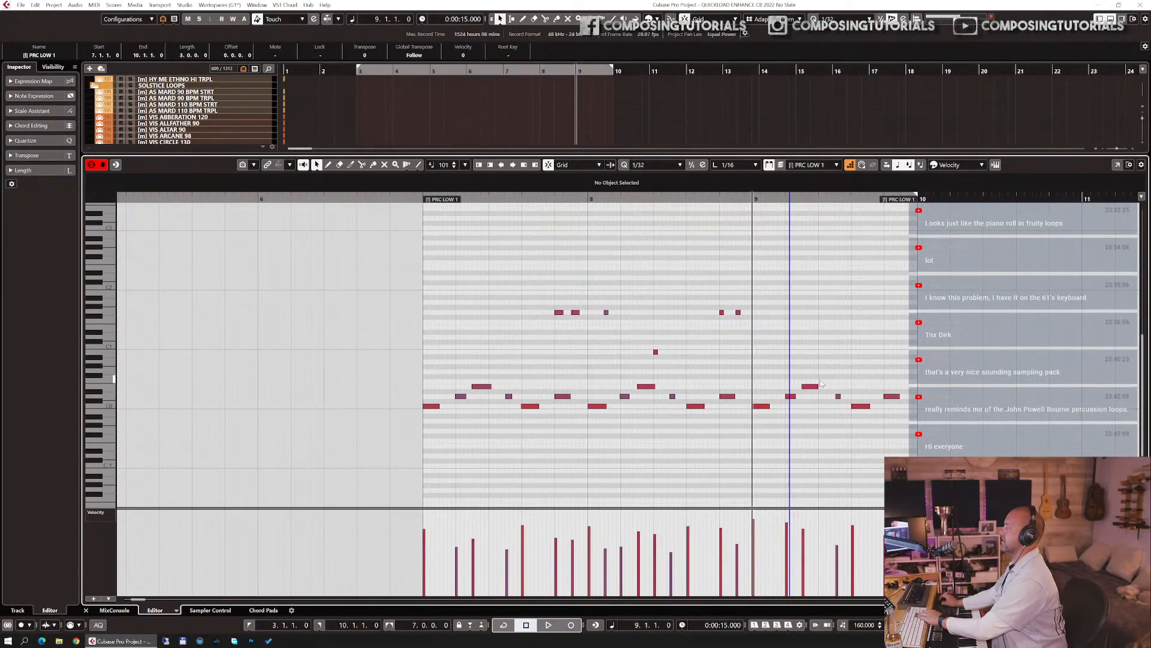
click(810, 387)
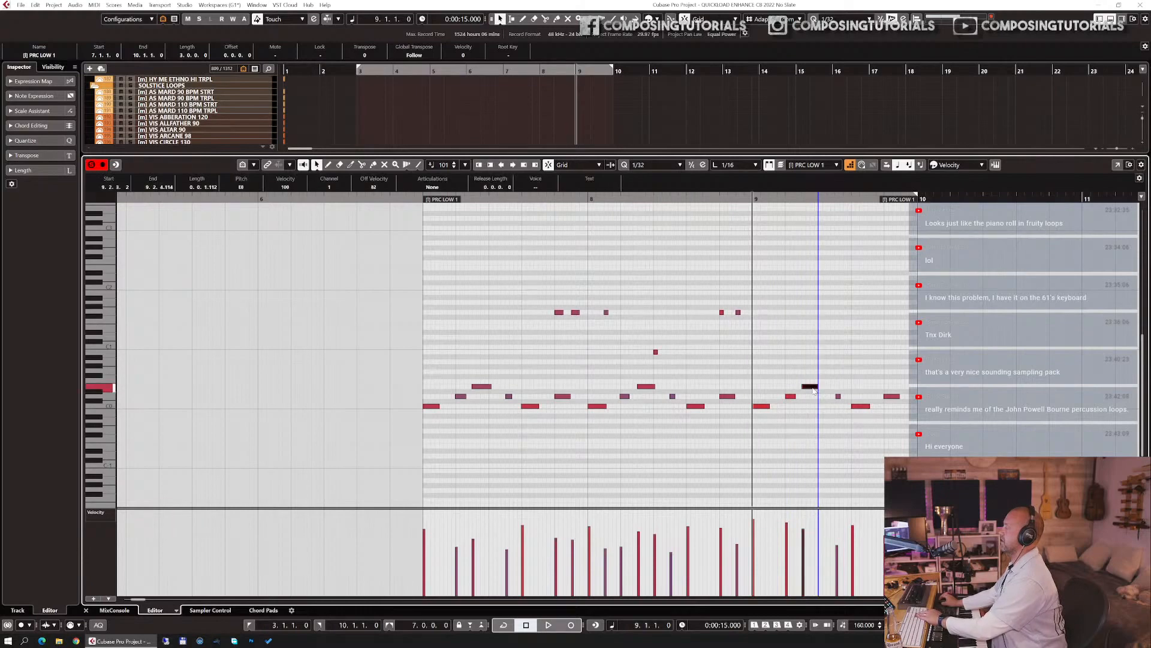
drag(814, 390, 846, 387)
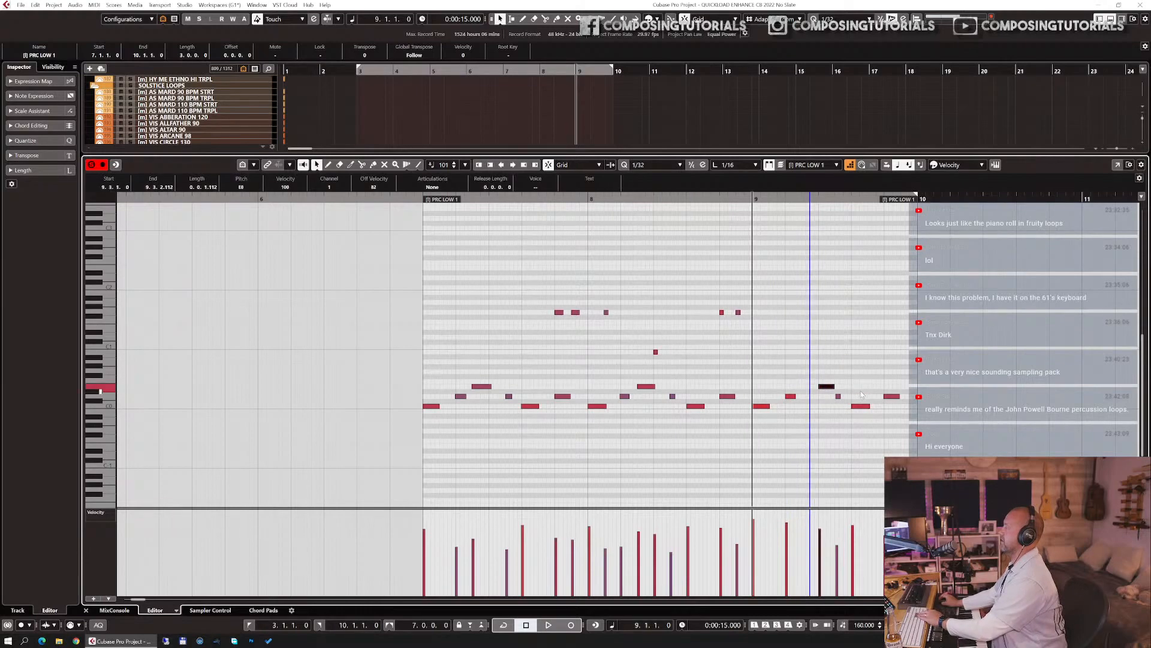
- Delete the short note before bar 9's second C0 hit and raise the last two notes' velocities, setting that C0 hit to 116
click(864, 406)
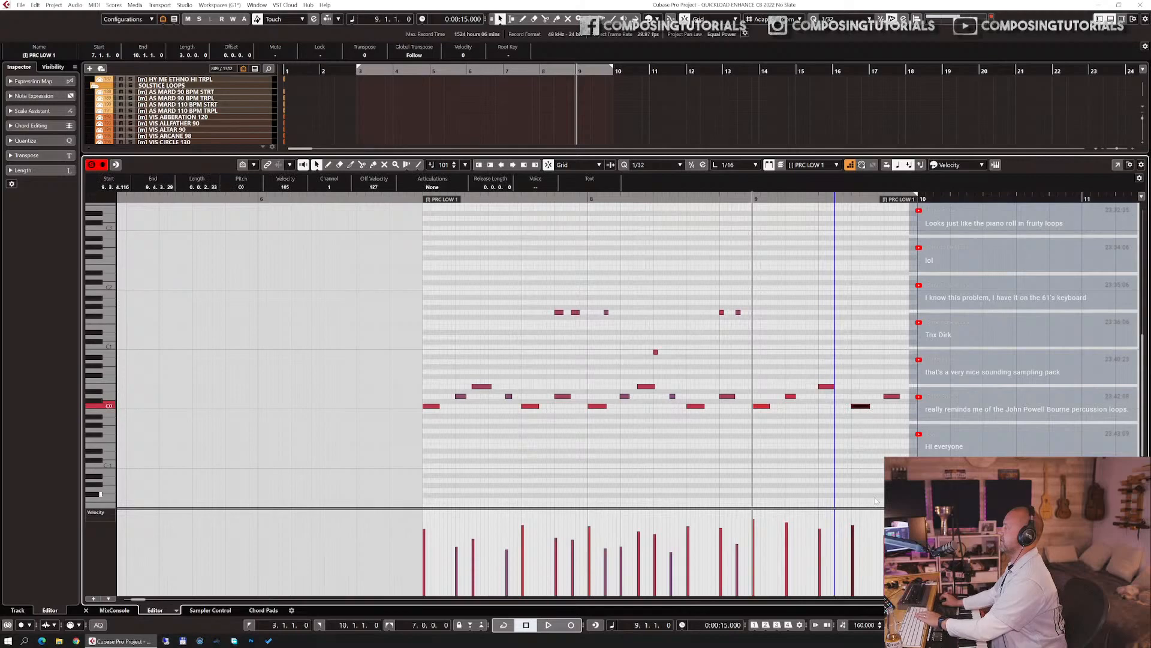
click(859, 518)
click(889, 519)
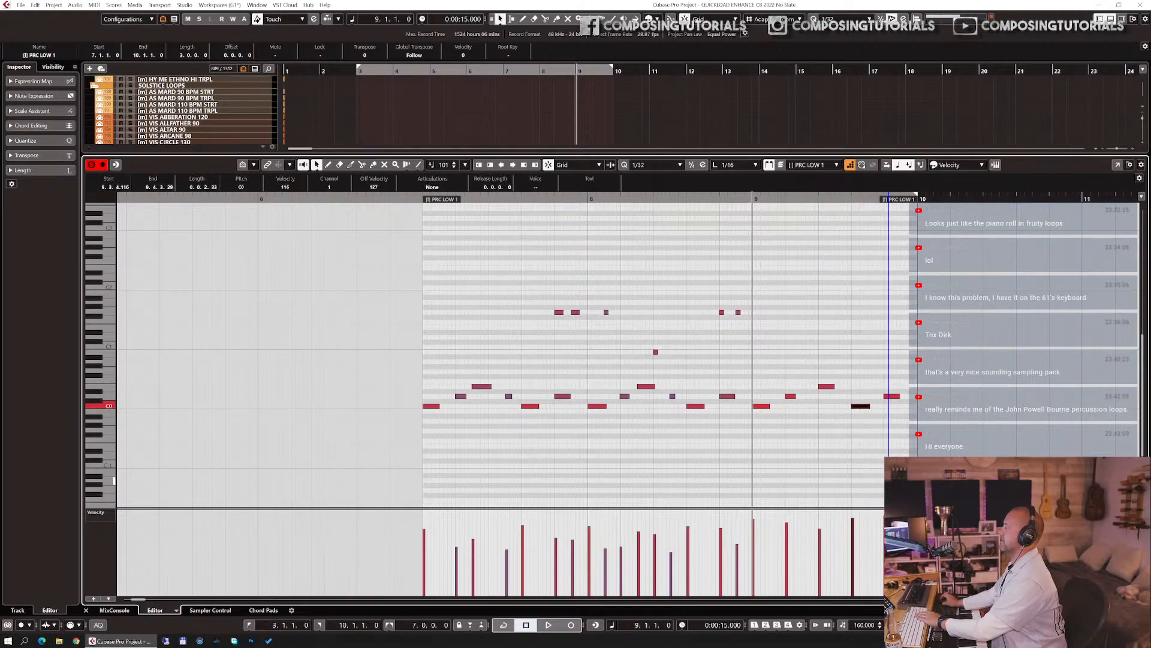
- Extend the PRC LOW 1 part to 10.4.4.60 with its last note moved onto bar 10, and play the ending from bar 9
drag(894, 204, 1046, 201)
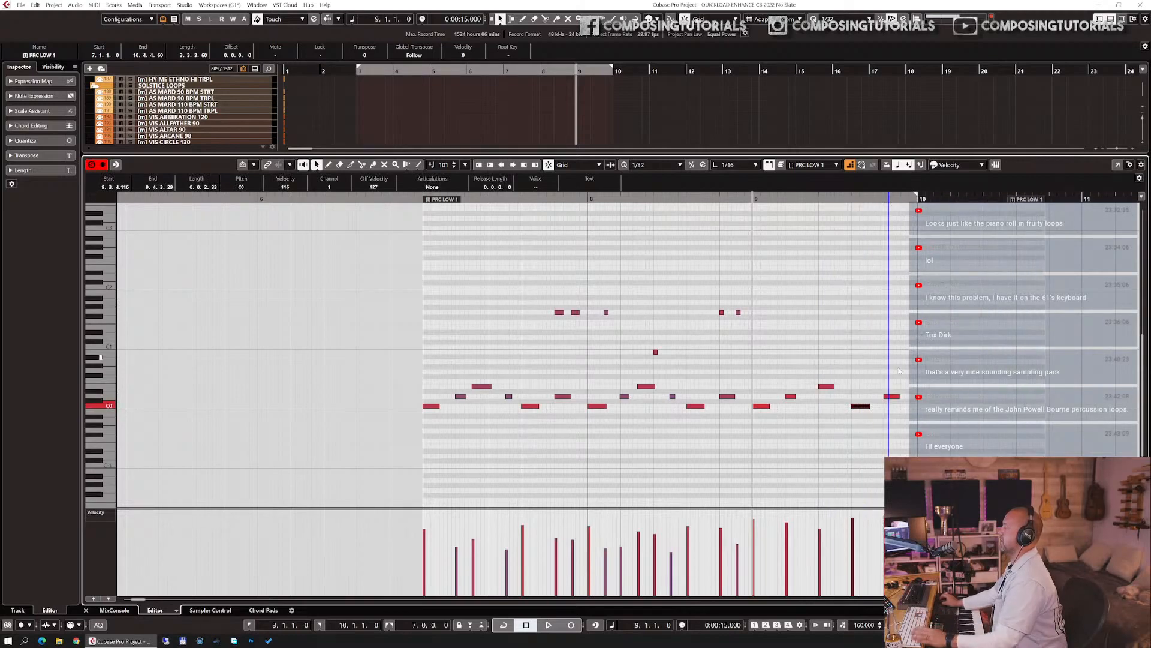
drag(892, 397, 925, 397)
key(Return)
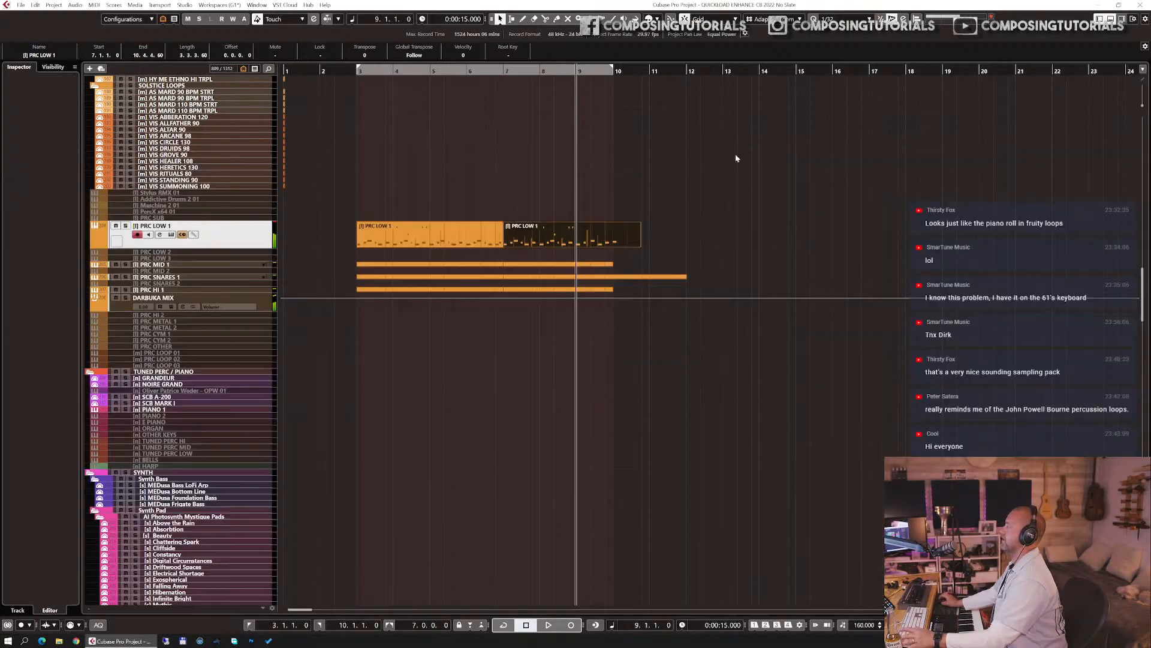
key(space)
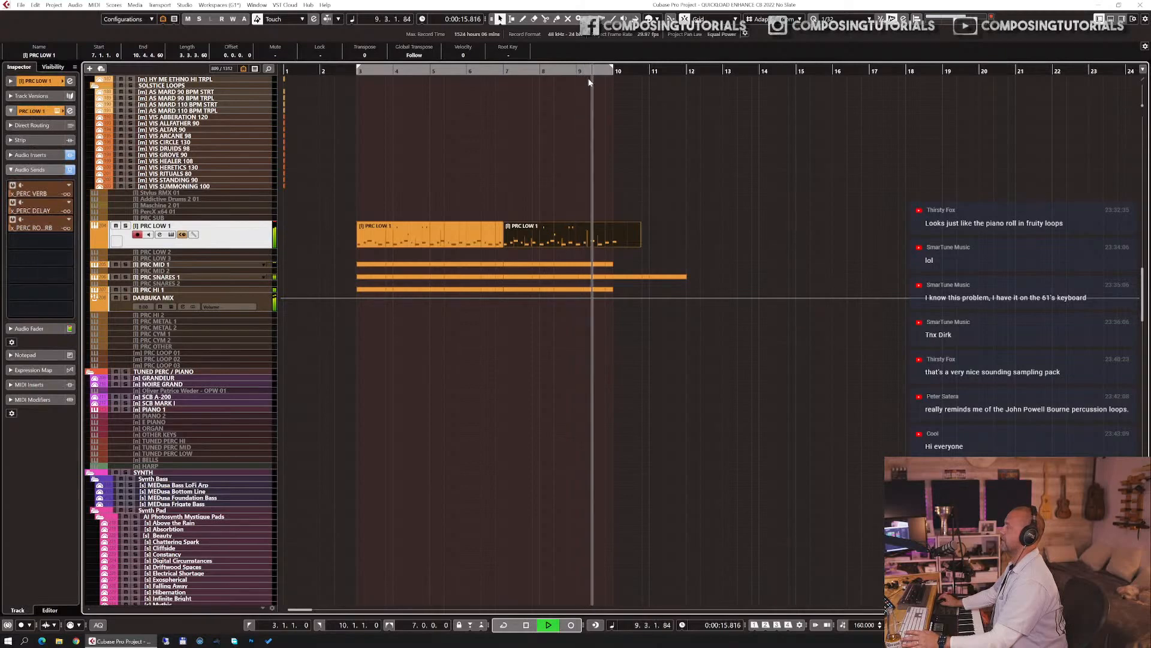
key(space)
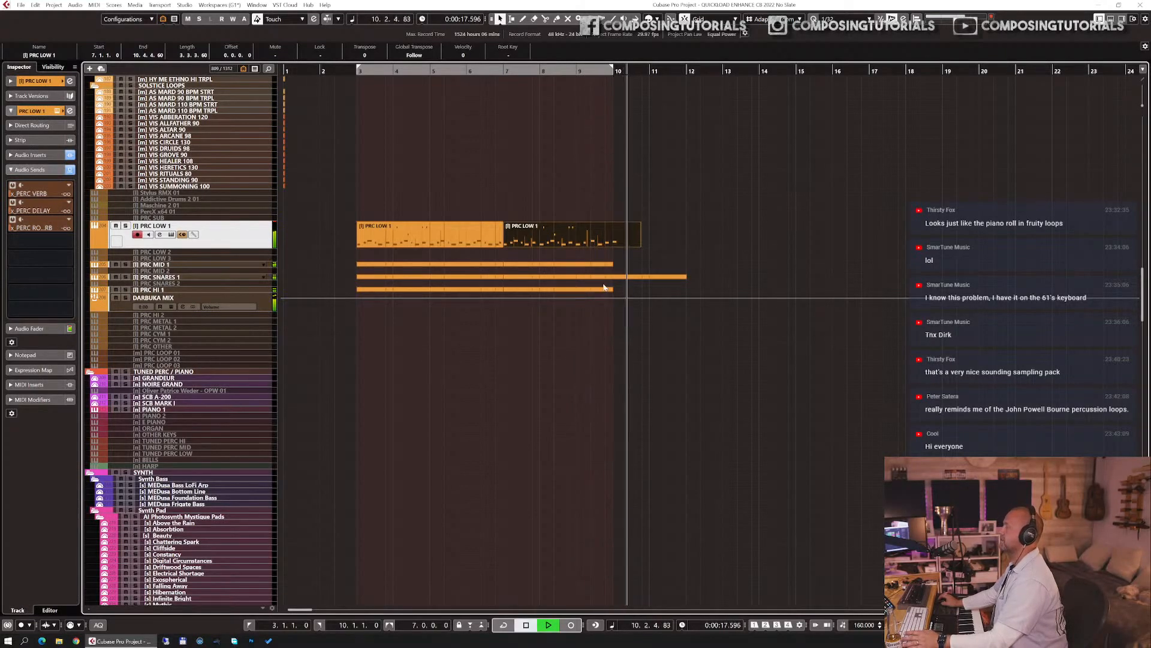
- Select all notes in the PRC HI 1 part at bar 9 and ramp their velocities upward towards the end
click(594, 291)
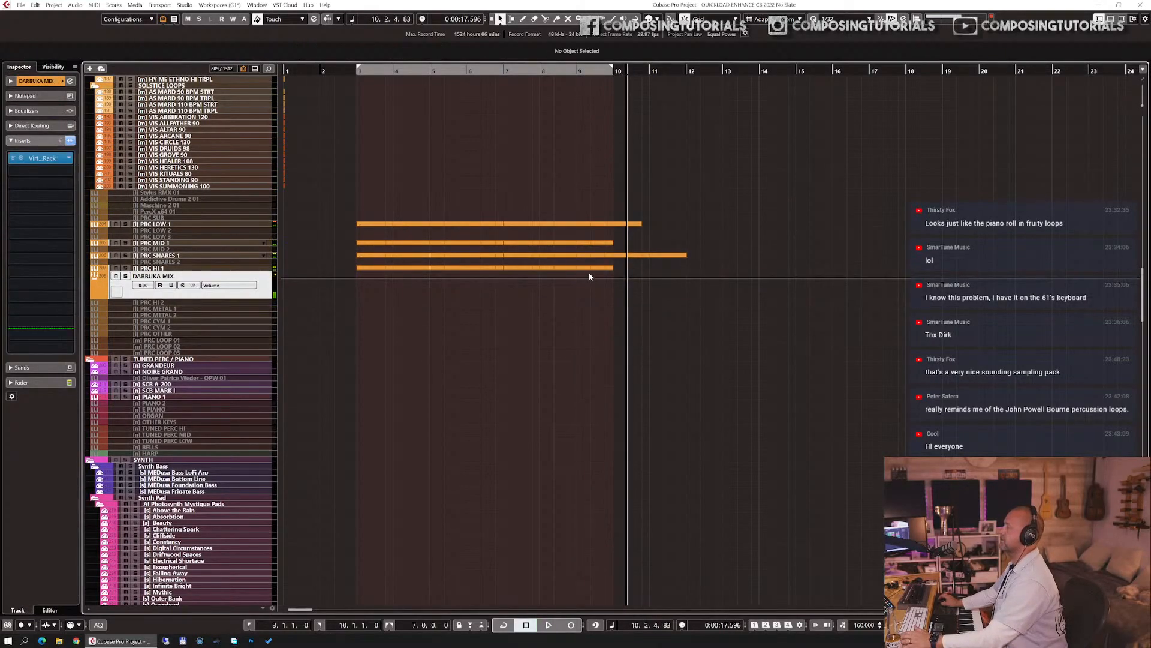
double_click(589, 274)
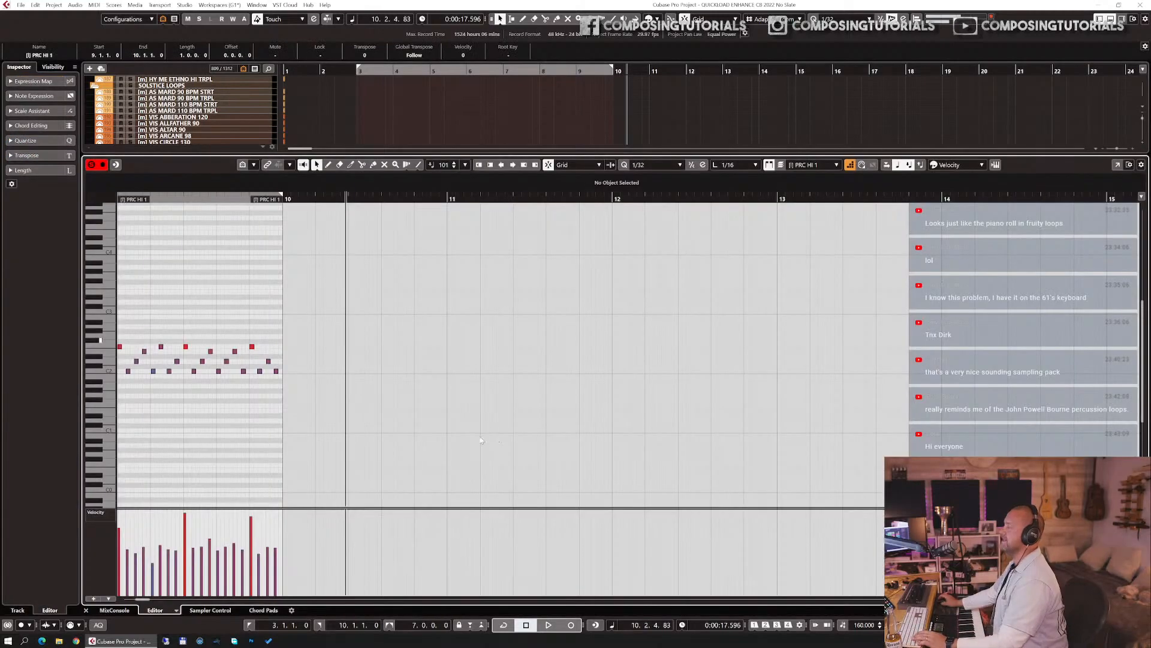
key(ctrl+a)
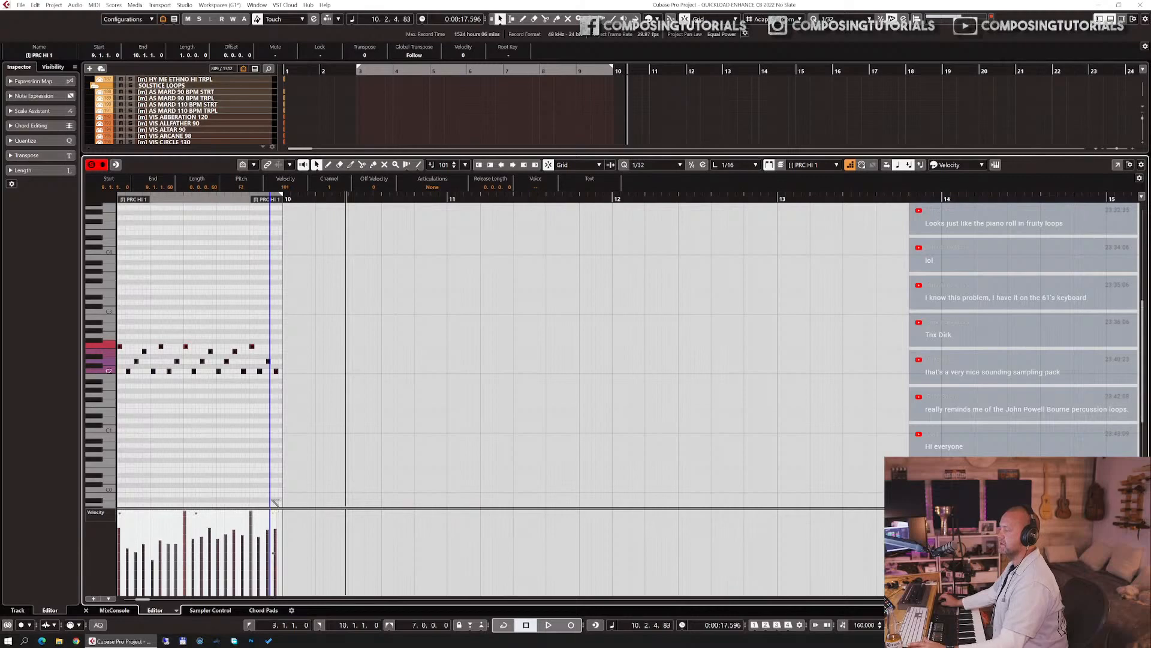
key(Return)
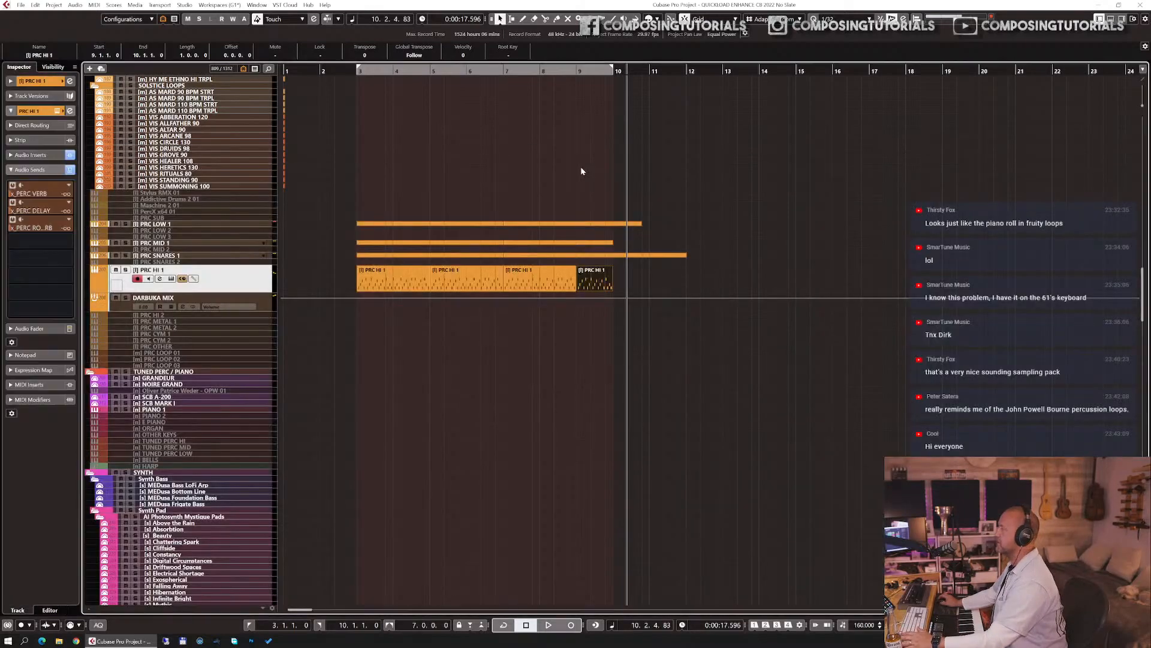
- Play the percussion from bar 8 into bar 10 and check the PRC SNARES 1 part starting at bar 9
click(539, 71)
key(space)
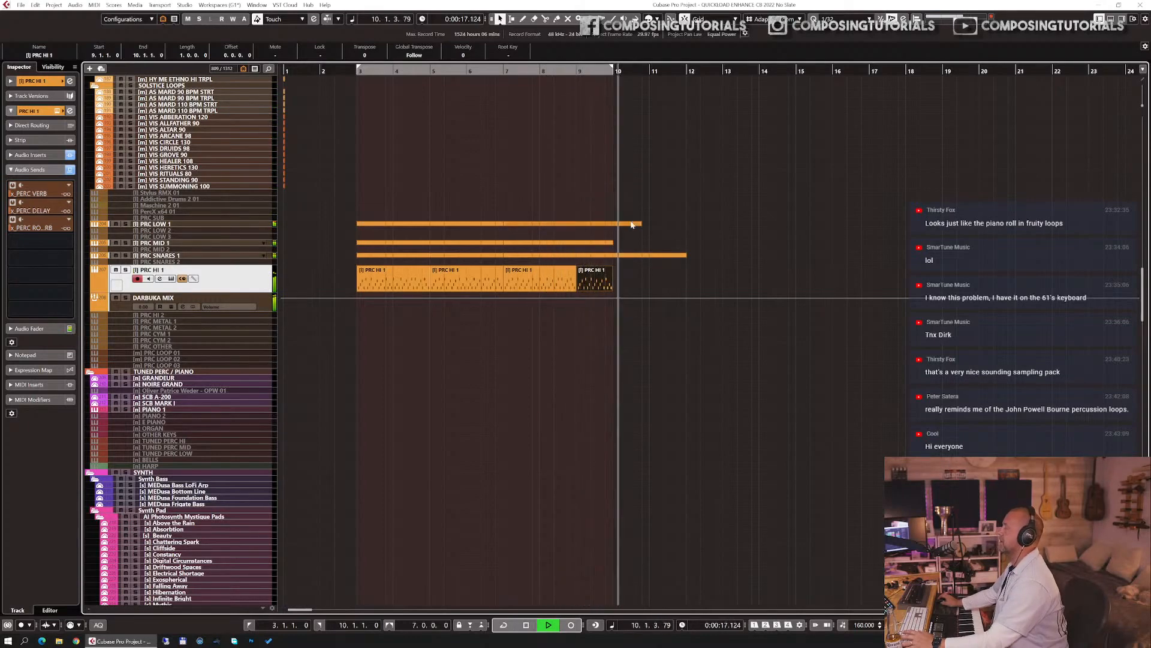
key(space)
scroll(603, 243, up, 3)
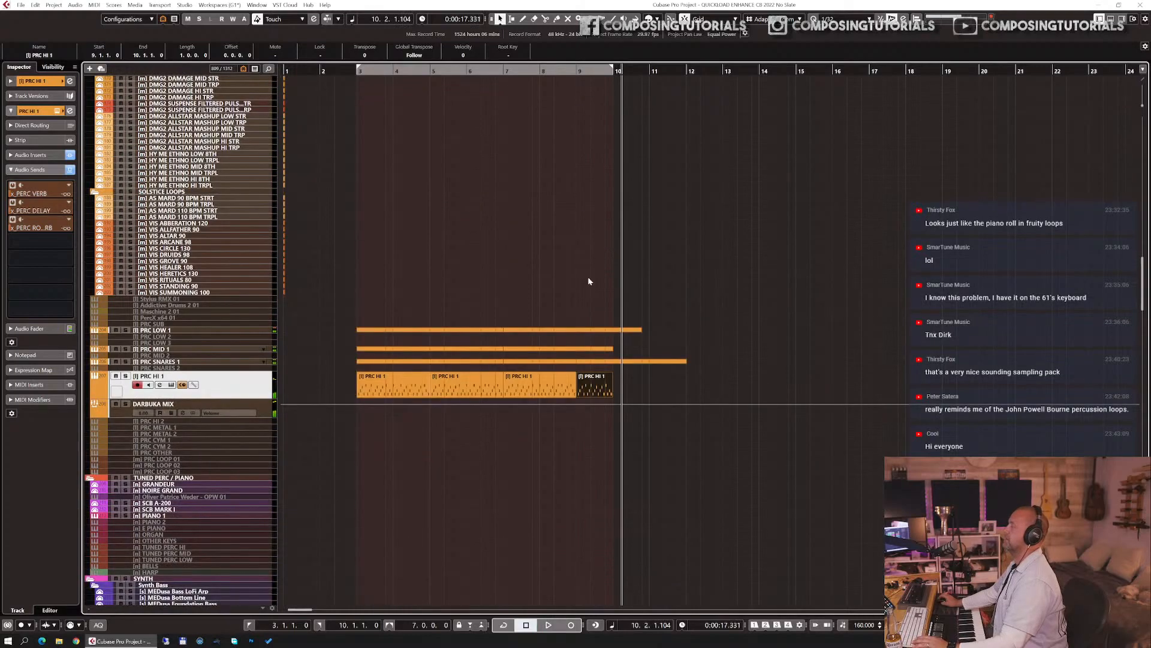
click(596, 362)
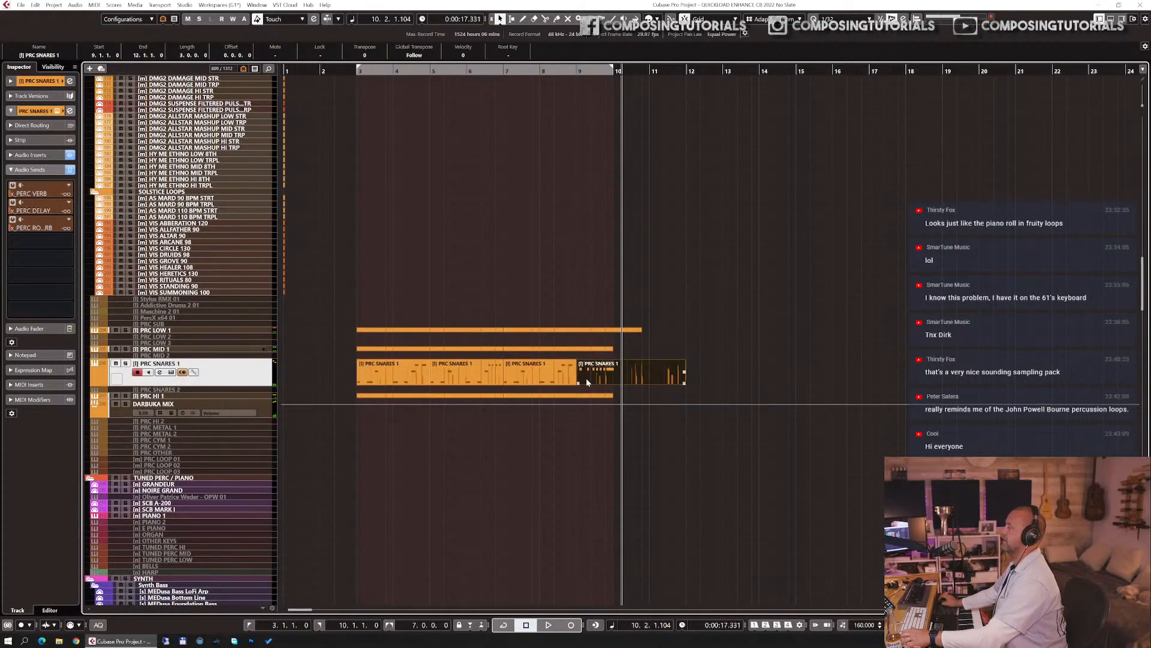
key(Return)
key(Return)
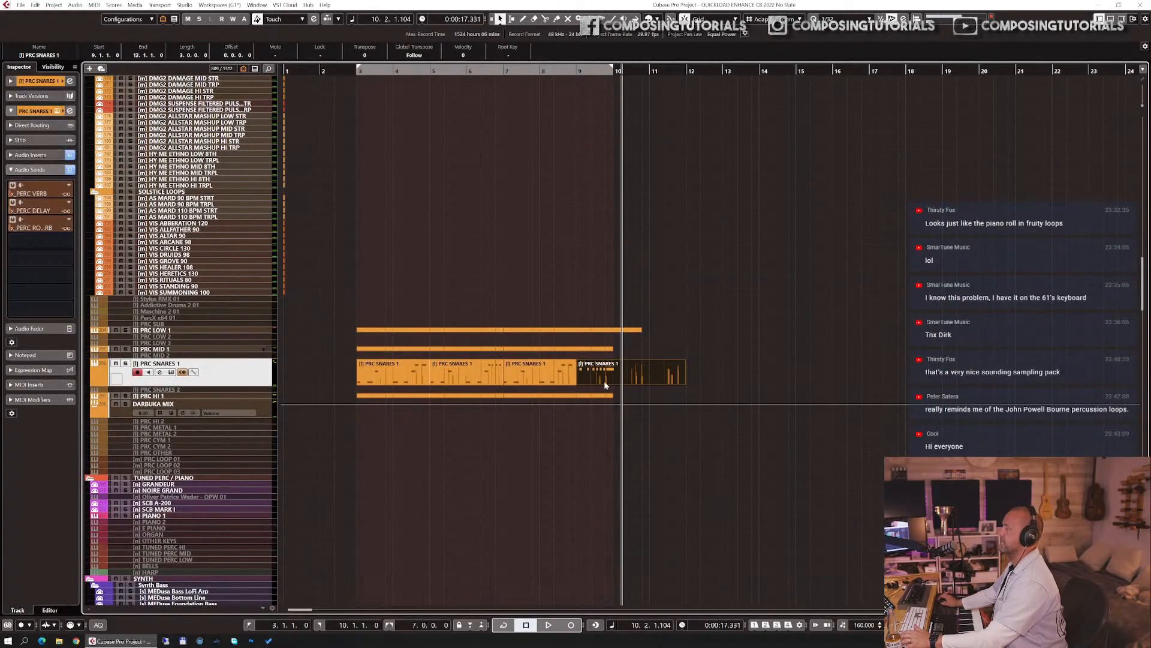
- Open the PRC MID 1 part starting at bar 7 and delete its last group of notes in bar 9
click(597, 349)
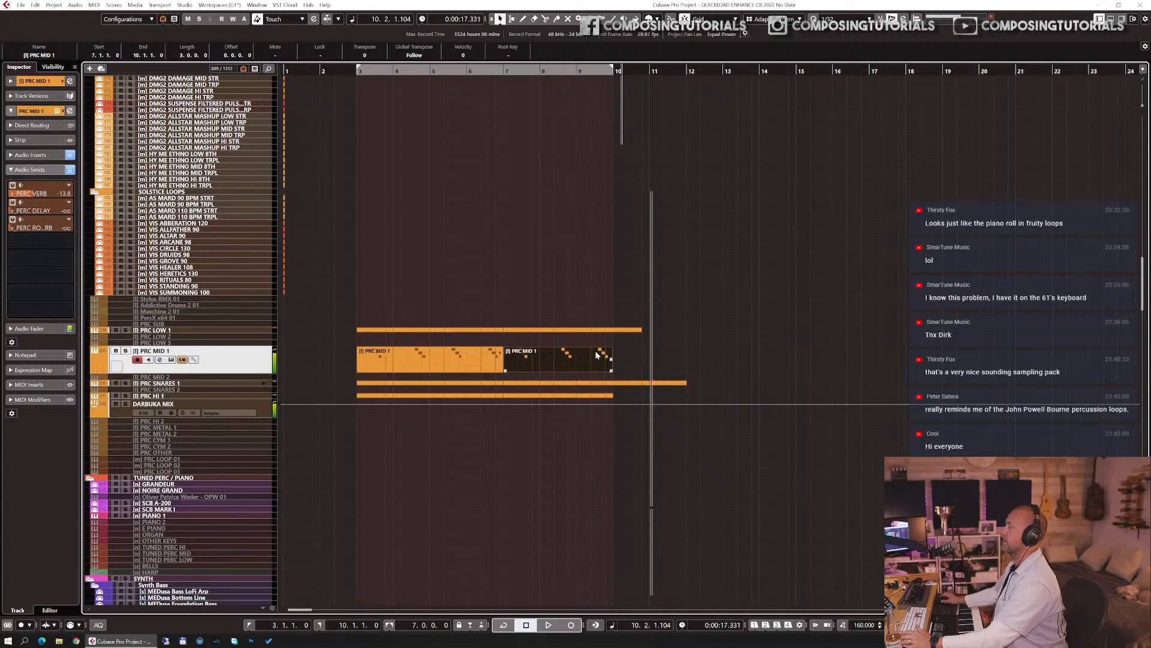
double_click(597, 355)
drag(527, 331, 606, 408)
key(Delete)
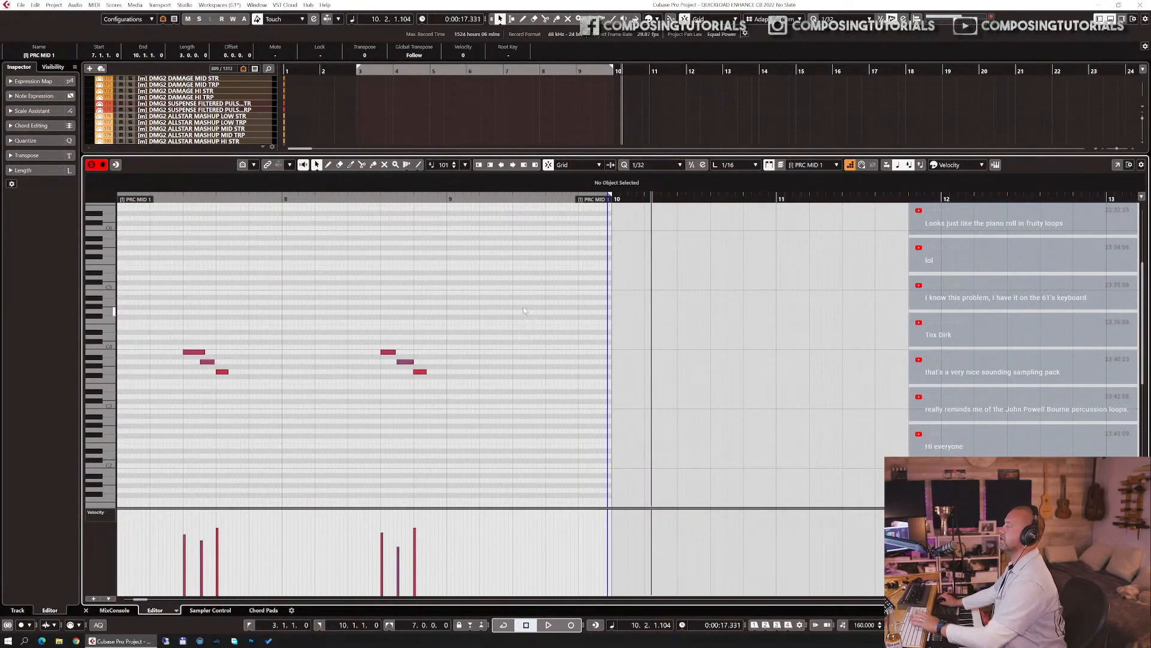
- Set the quantize to 1/8 and add a row of repeated notes to the PRC MID 1 part from bar 9, ending on bar 10
click(651, 166)
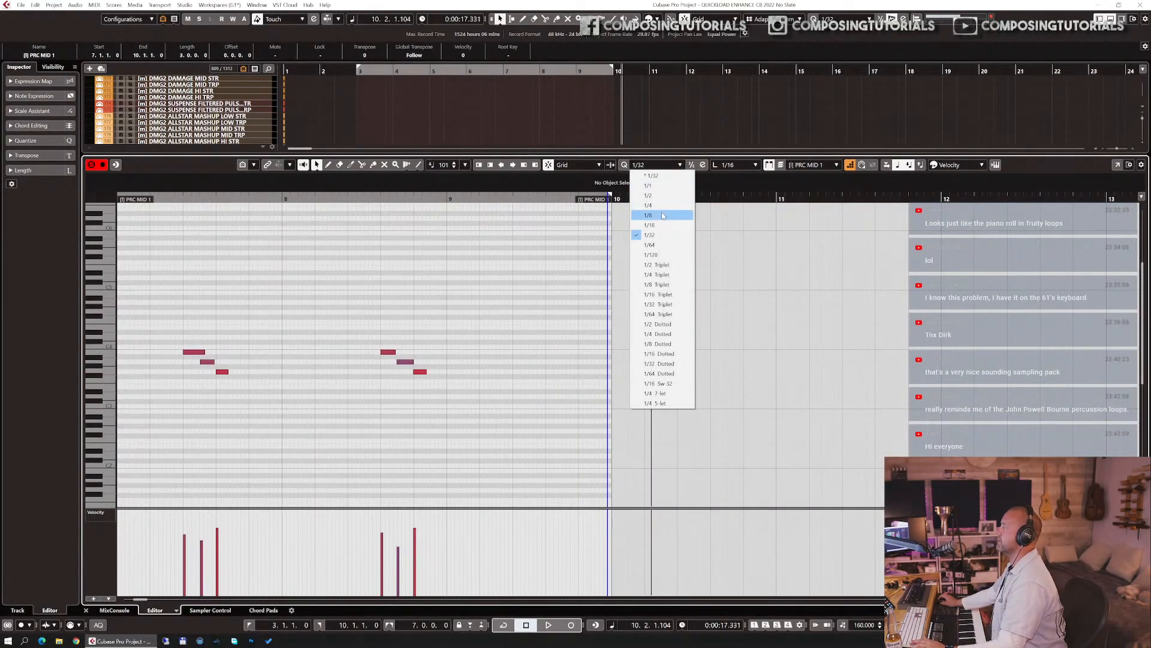
click(648, 210)
click(448, 297)
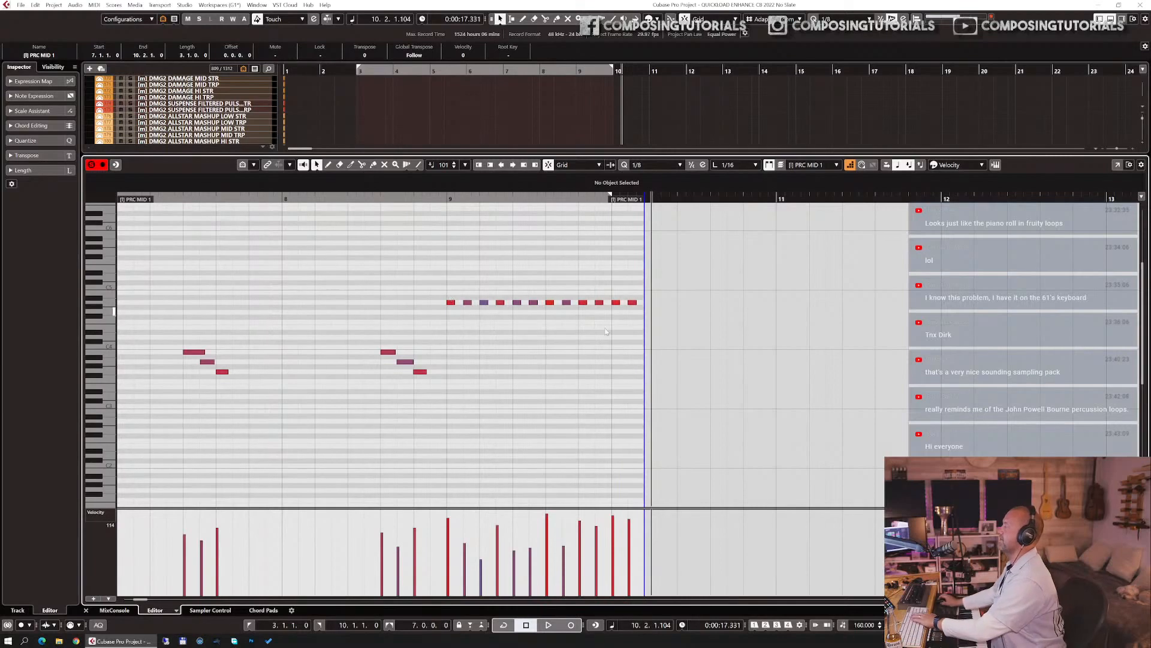
drag(627, 294, 648, 329)
key(Delete)
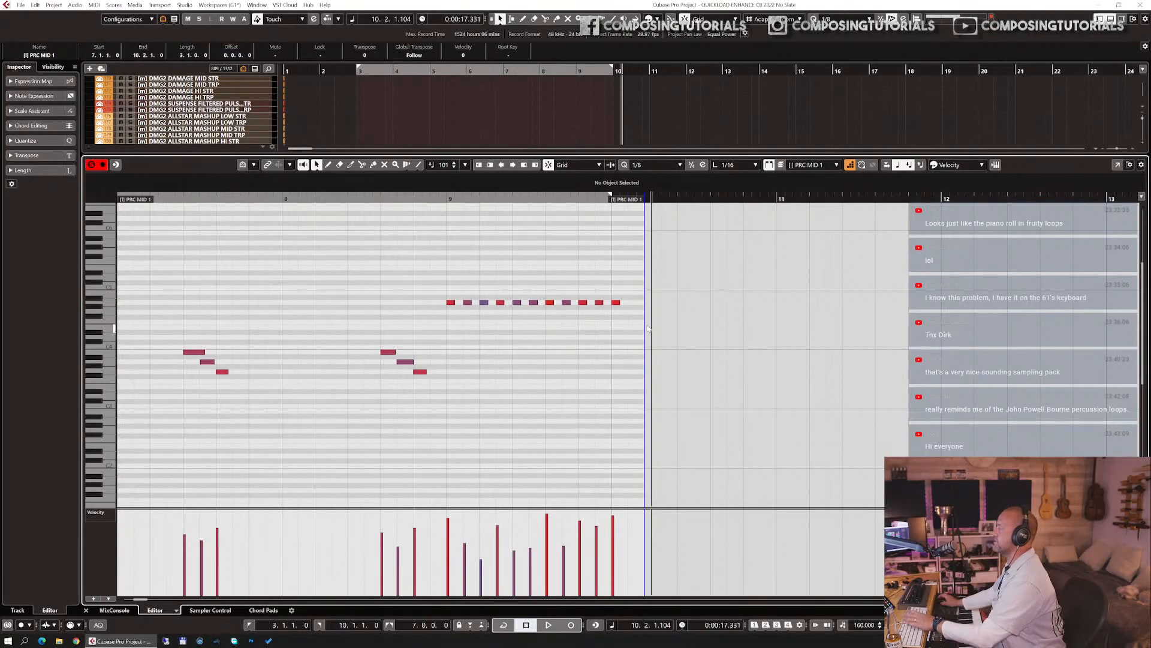
key(ctrl+e)
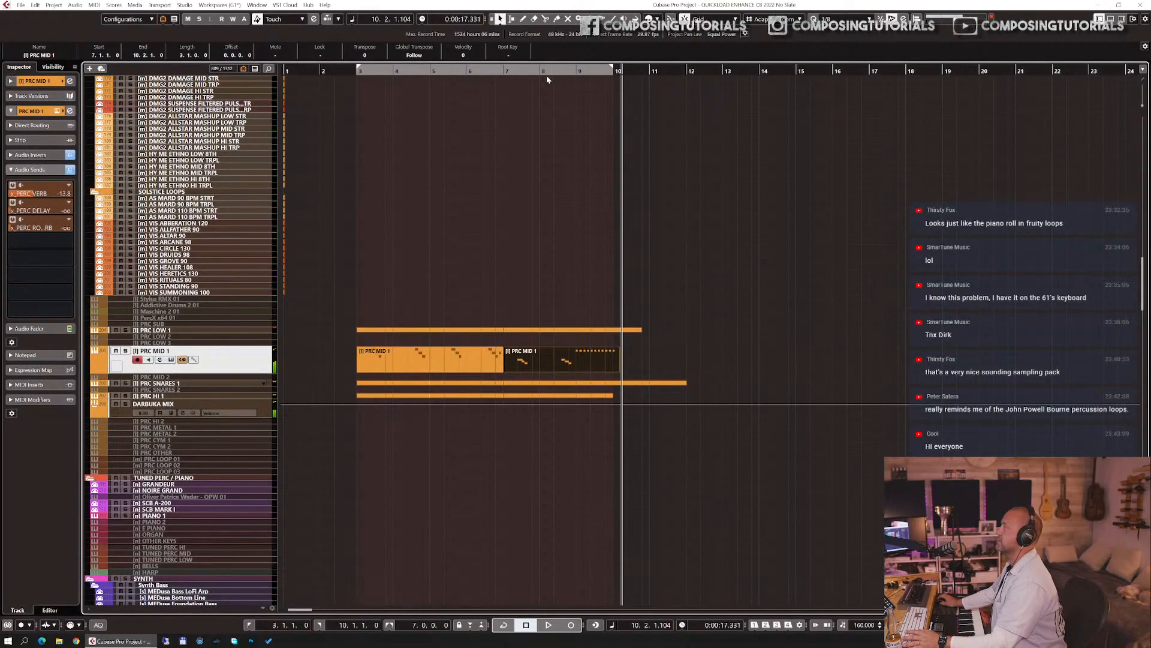
- Play the percussion from bar 8 past bar 10 to check the repeated PRC MID 1 notes
drag(547, 78, 542, 72)
key(space)
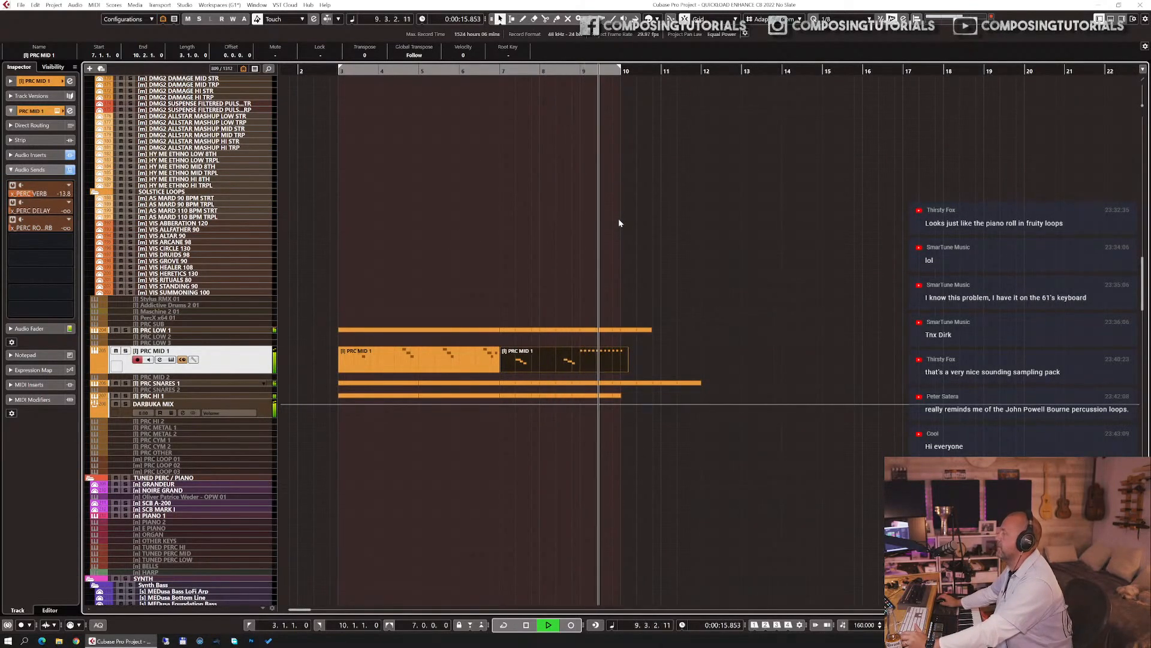
key(space)
- Transpose the repeated bar 9 notes in the PRC MID 1 part up one octave and lower their velocities towards the start
double_click(582, 345)
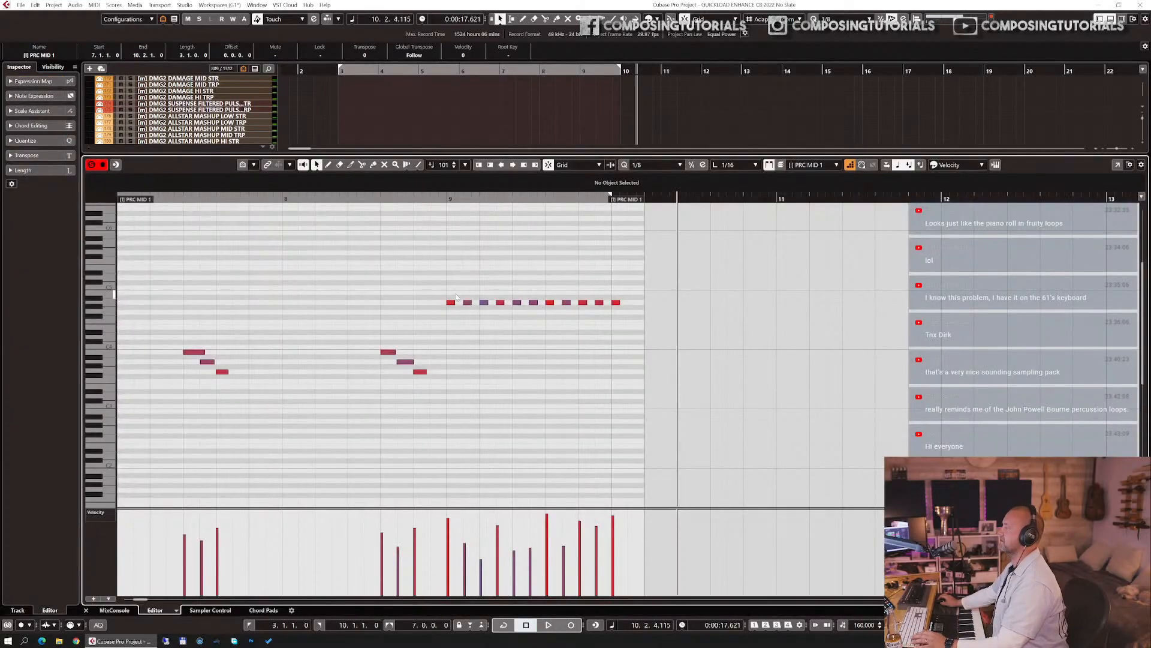
key(shift+Up)
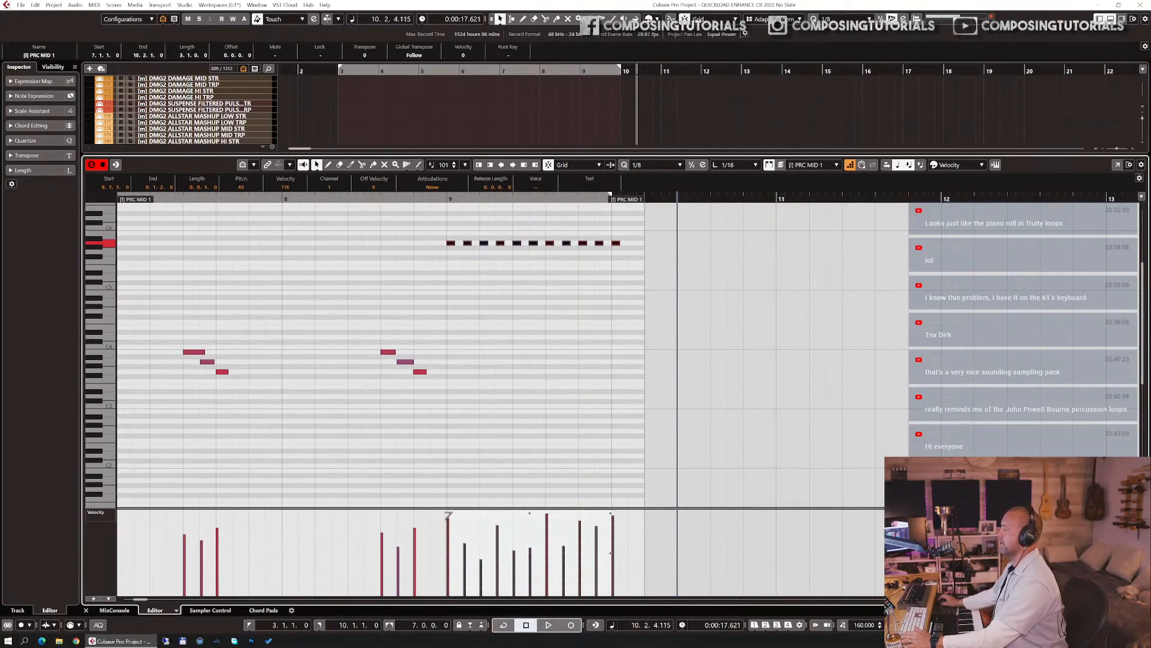
drag(448, 515, 449, 532)
key(ctrl+e)
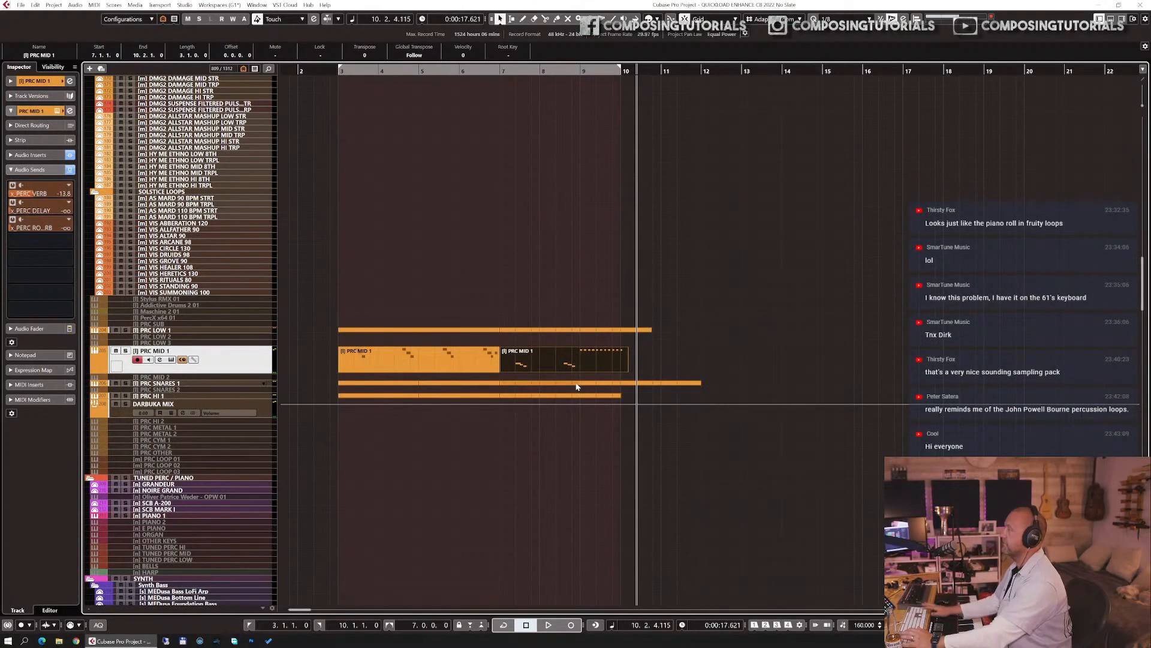
- Play the arrangement briefly from bar 3
key(KP_1)
key(space)
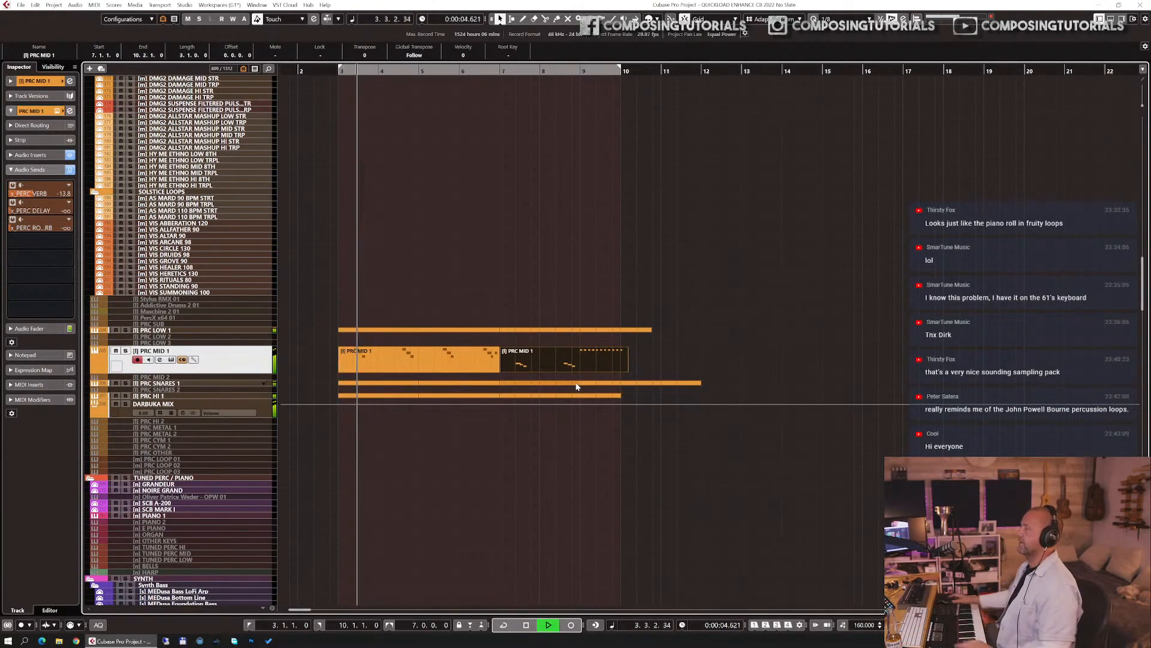
key(space)
- Copy all the low C2 notes from the MA5 STR ENS SHORTS MASTER part starting at bar 3 and return to bar 3
scroll(426, 199, up, 10)
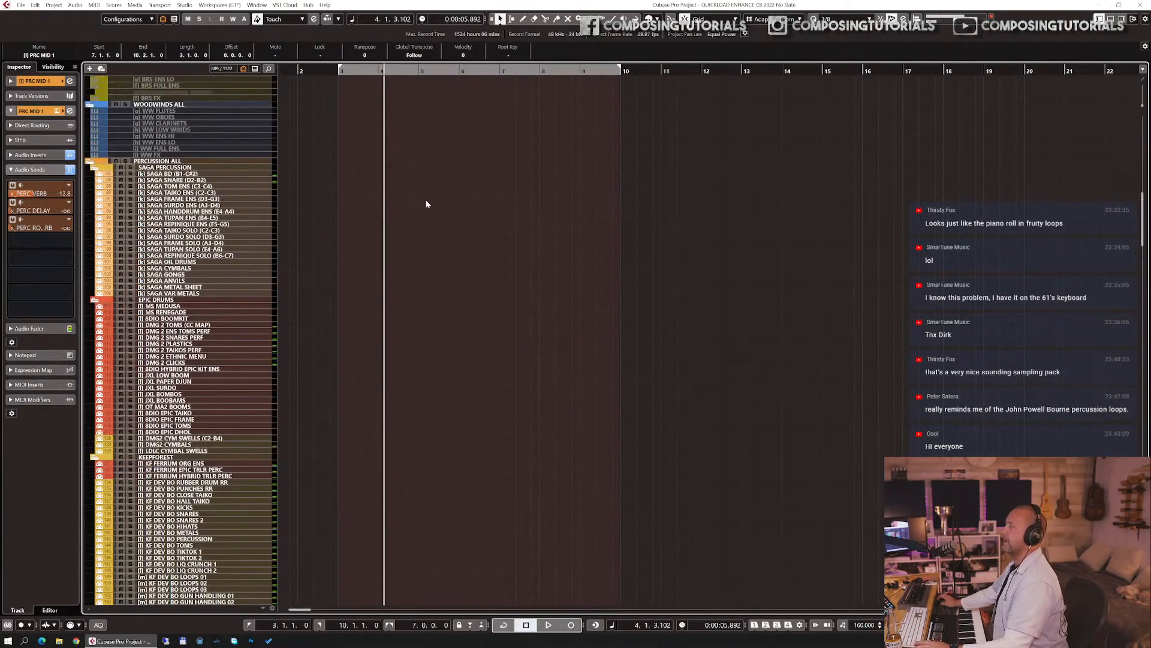
scroll(425, 199, down, 15)
scroll(426, 200, up, 5)
click(475, 365)
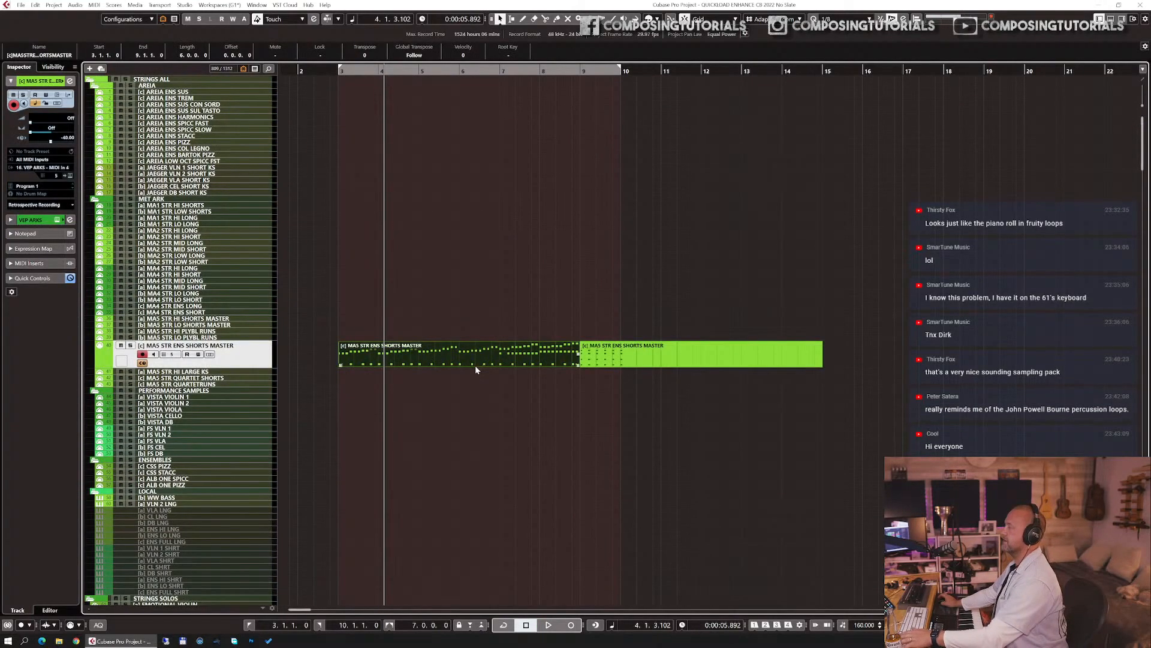
double_click(466, 344)
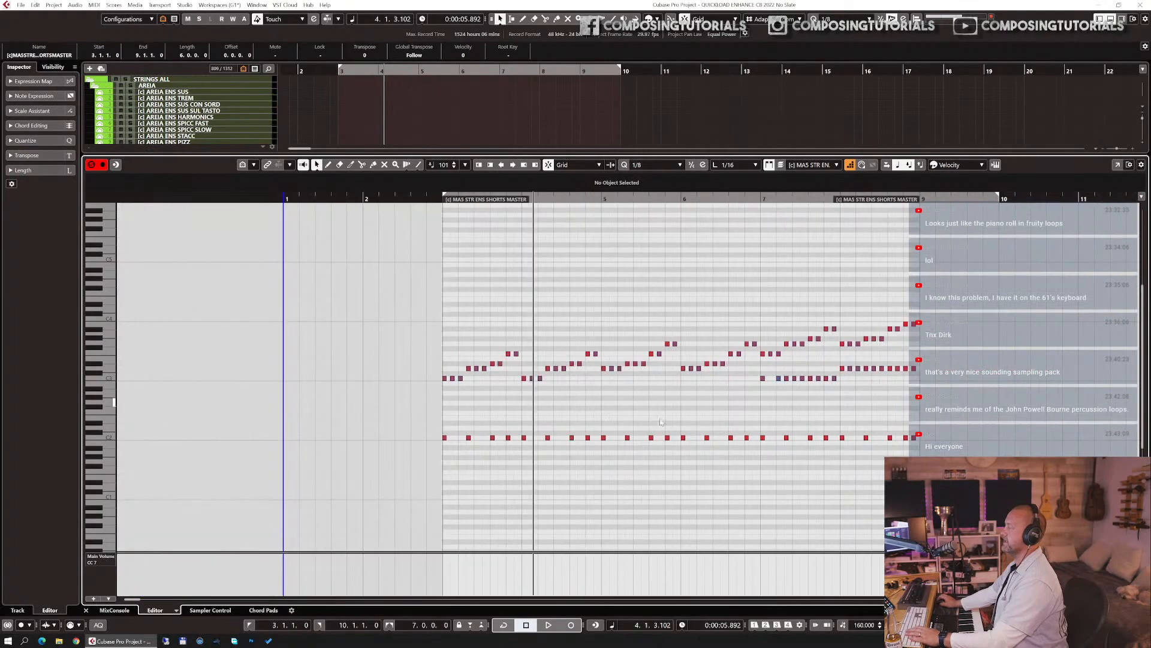
key(g)
key(g)
drag(815, 432, 306, 501)
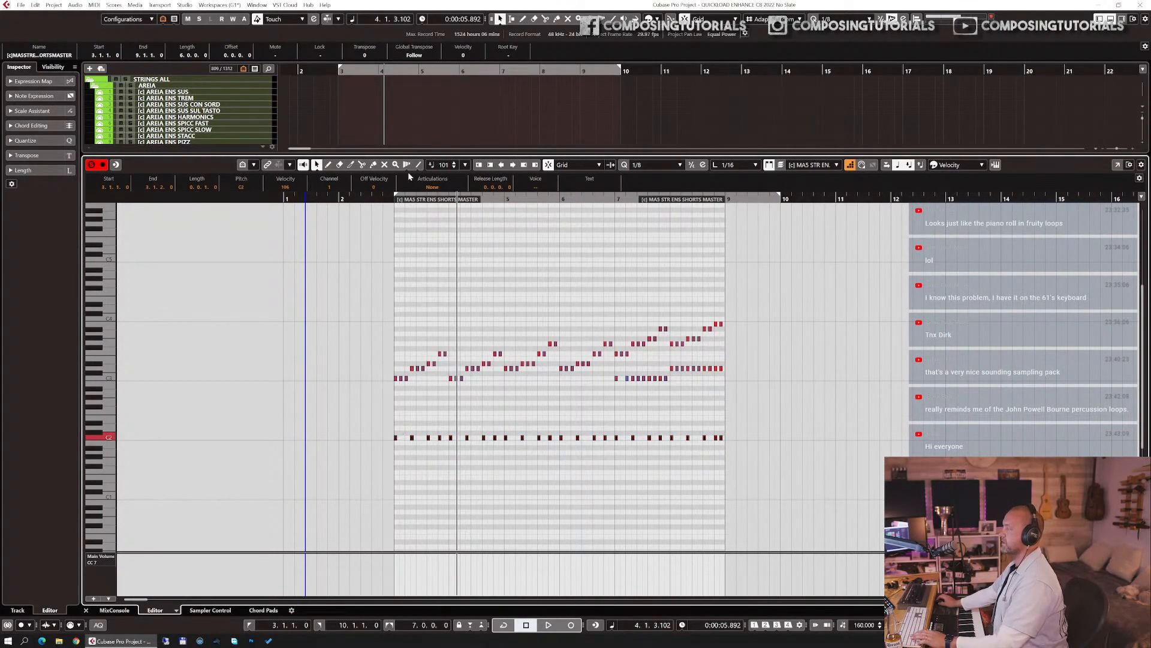
key(l)
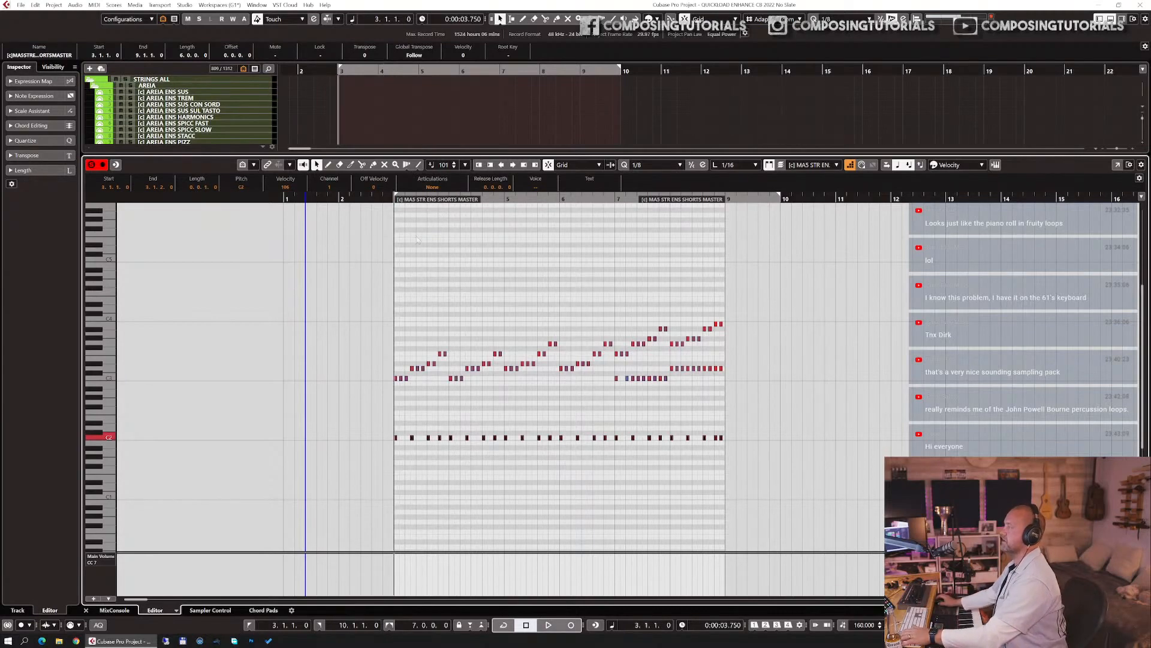
key(Return)
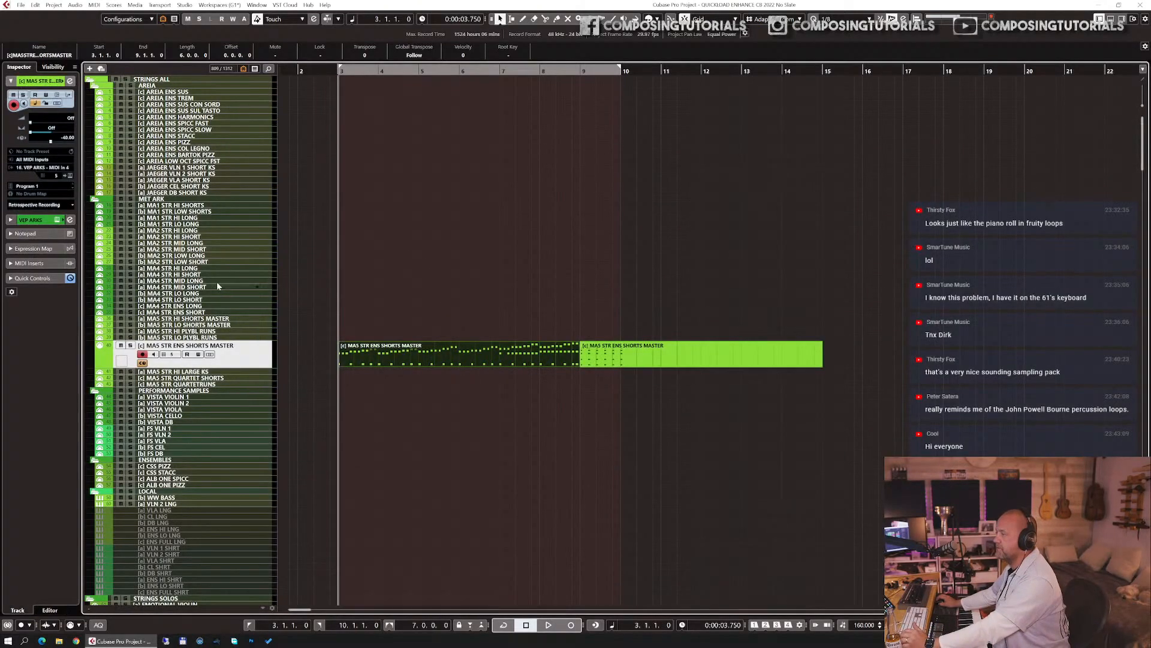
- Create a part from bar 3 to bar 9 on the MA4 STR LO SHORT track and paste the copied low notes into it
click(201, 300)
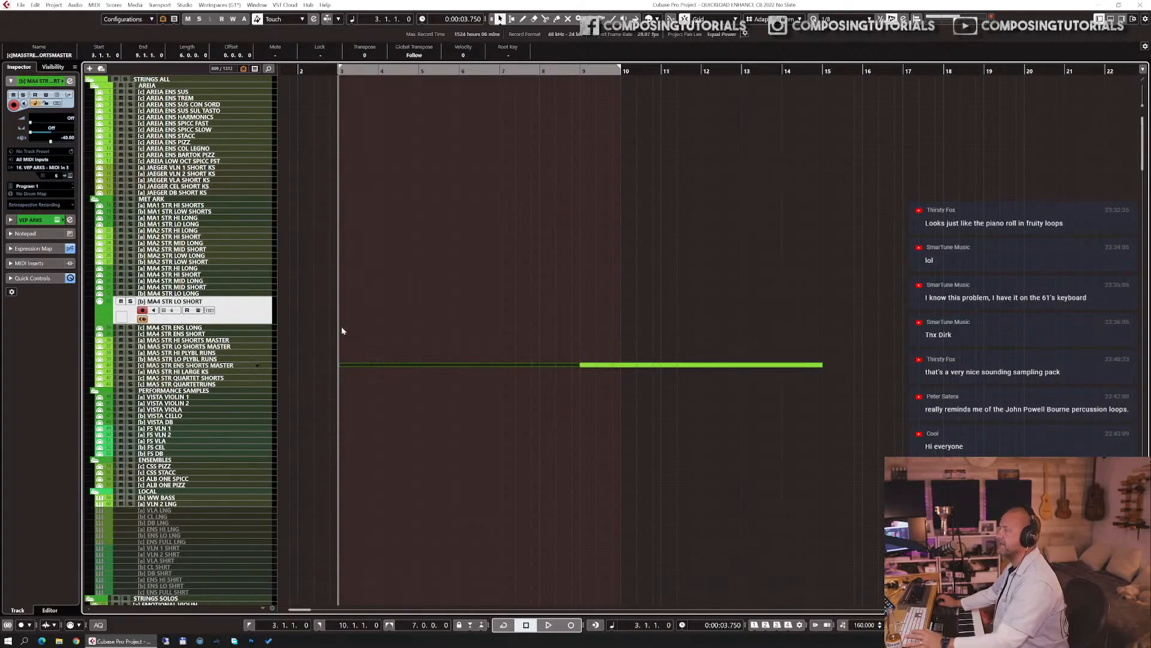
drag(341, 312, 578, 309)
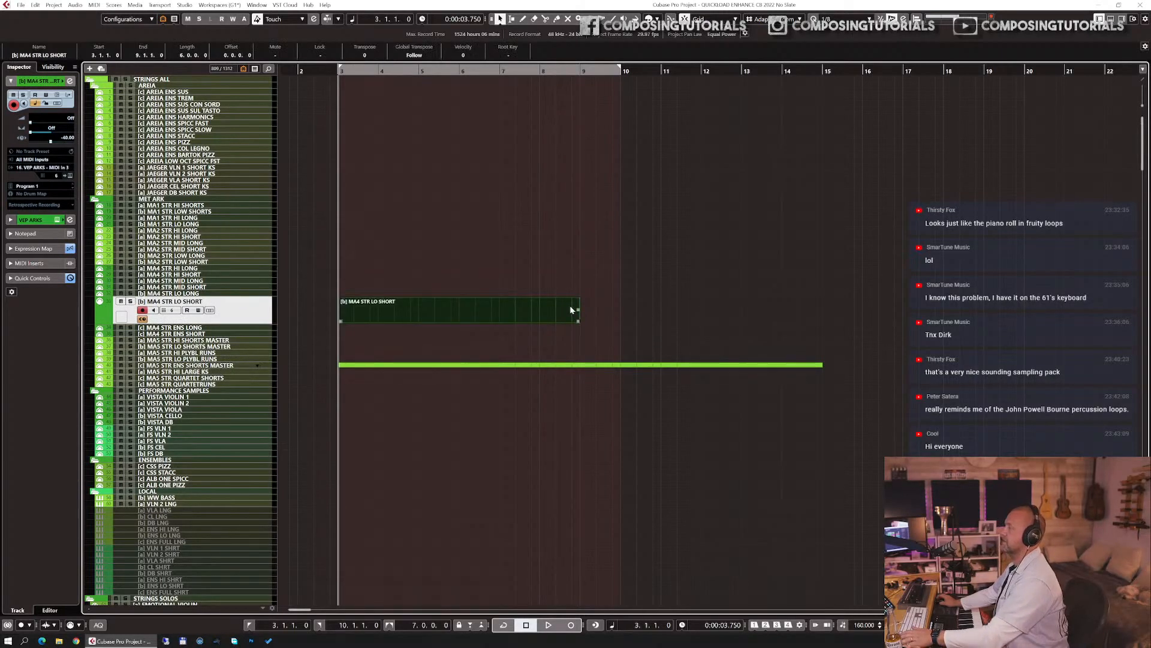
double_click(552, 307)
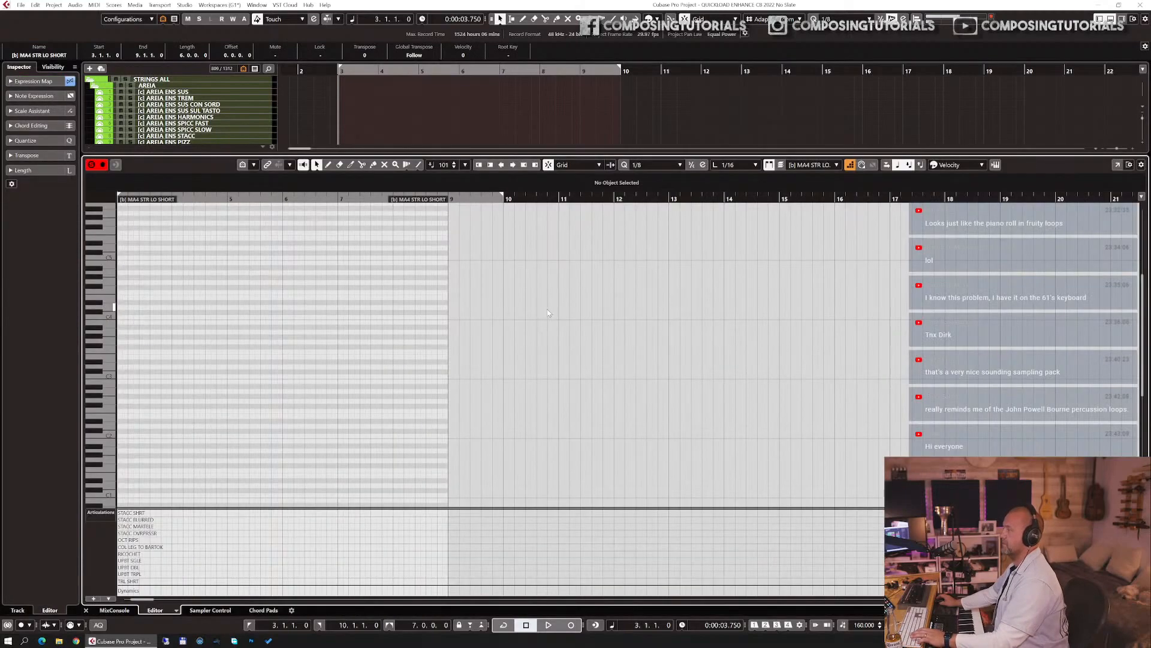
key(ctrl+v)
scroll(419, 363, left, 5)
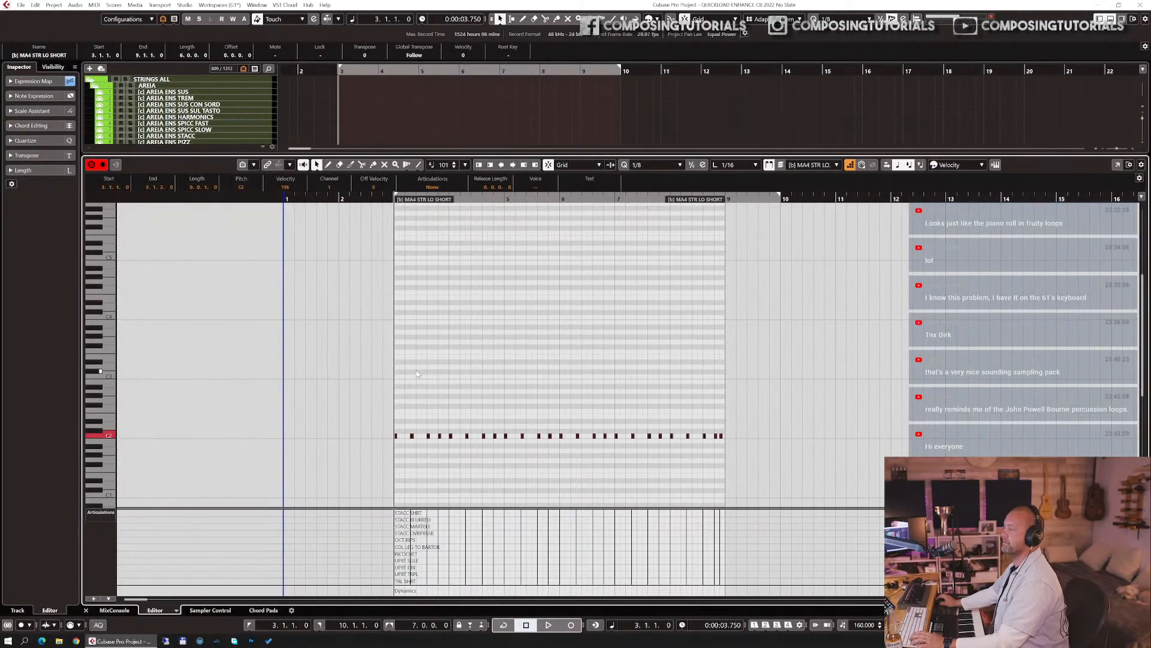
- Assign the STACC SHRT articulation from the start of the MA4 STR LO SHORT part and play its first notes
click(399, 512)
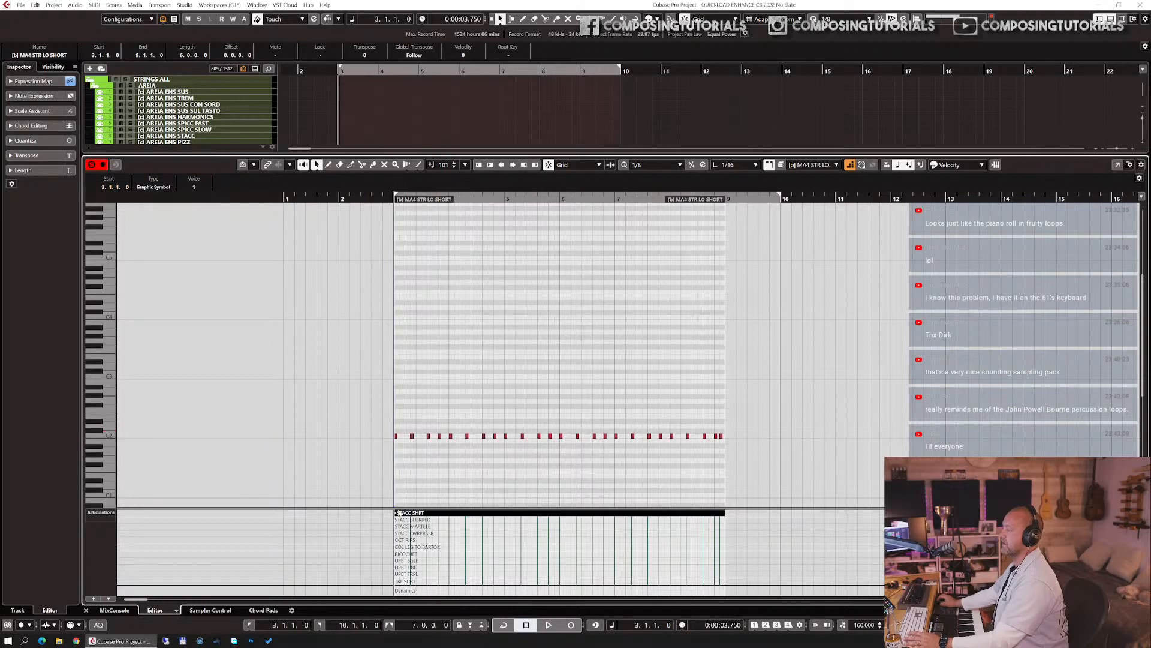
key(space)
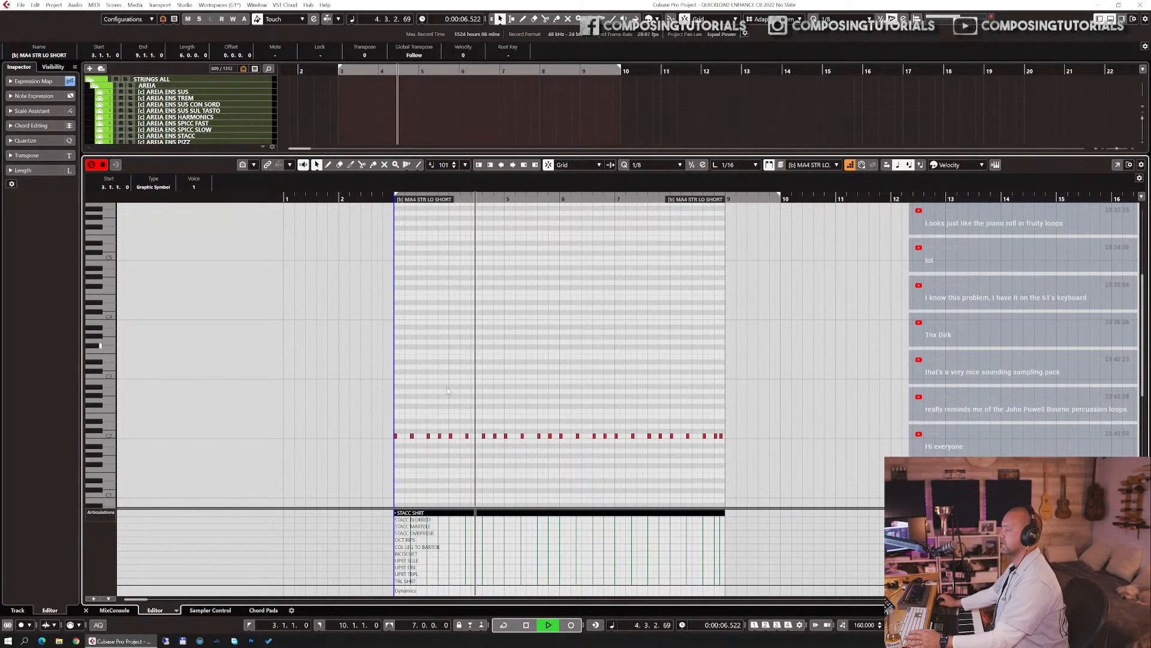
key(space)
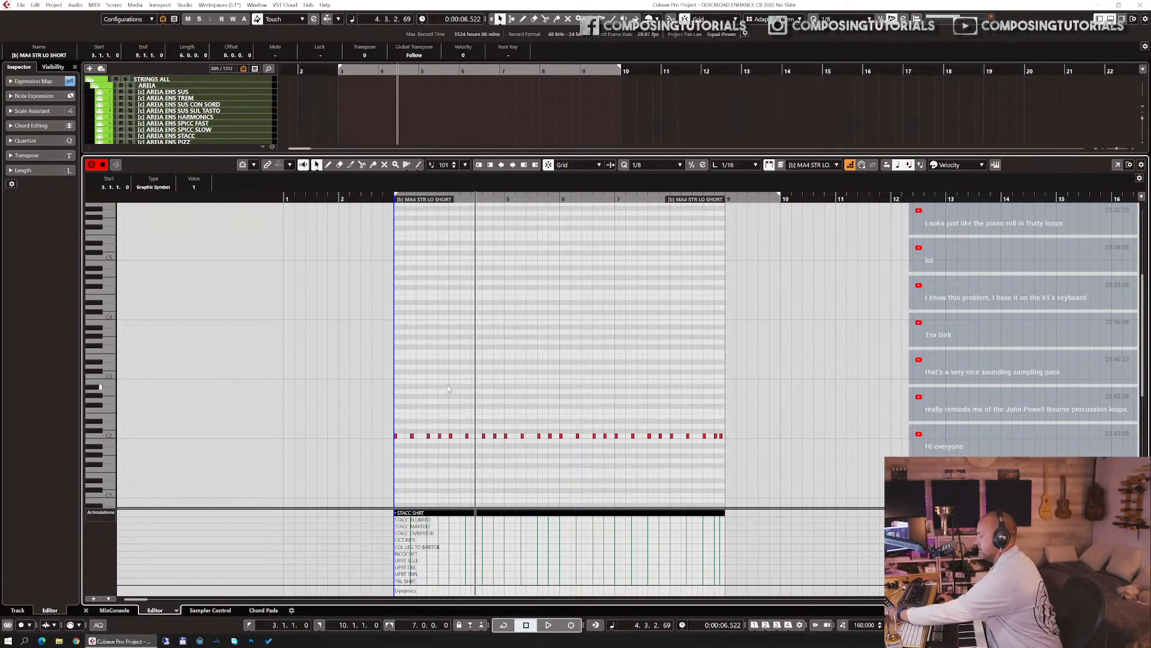
- Select all notes in the MA4 STR LO SHORT part and shape their velocities into a rising ramp from bar 3
key(v)
key(ctrl+a)
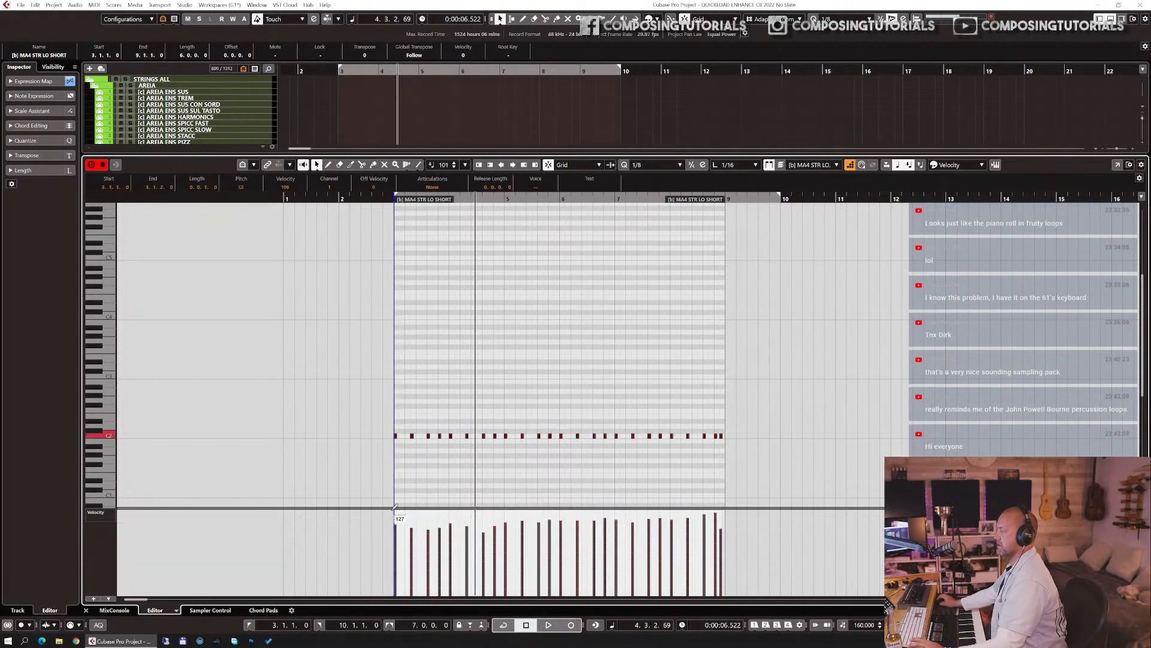
drag(393, 513, 392, 525)
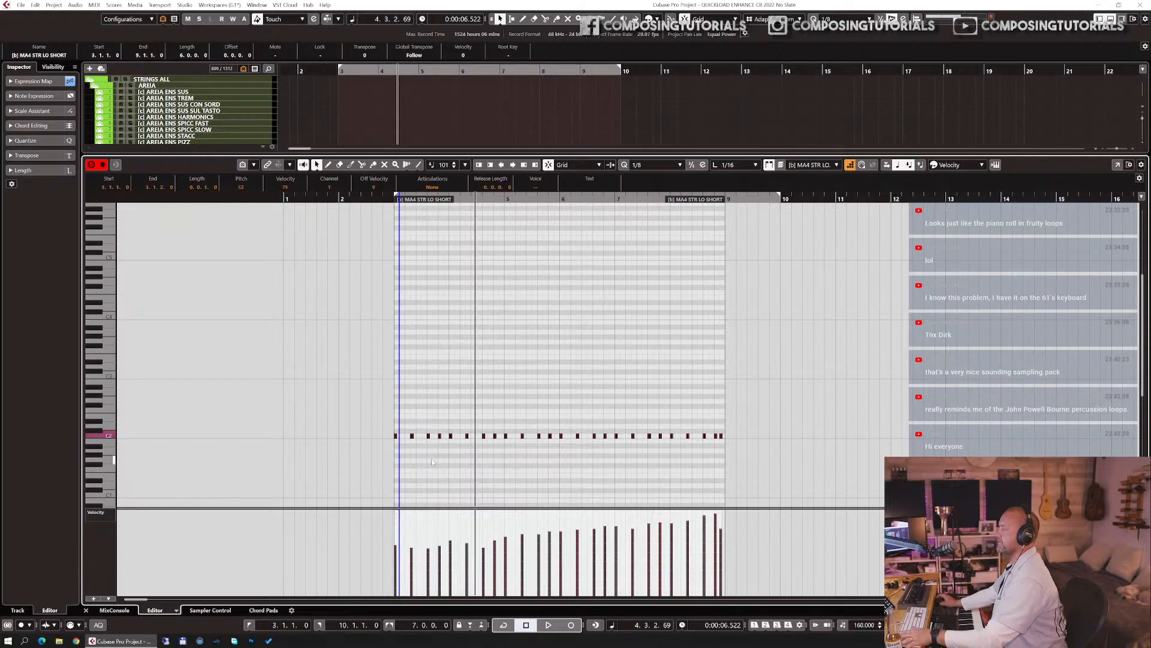
key(Return)
- Play the arrangement from bar 3 past bar 10 to hear the doubled low strings
key(KP_1)
key(space)
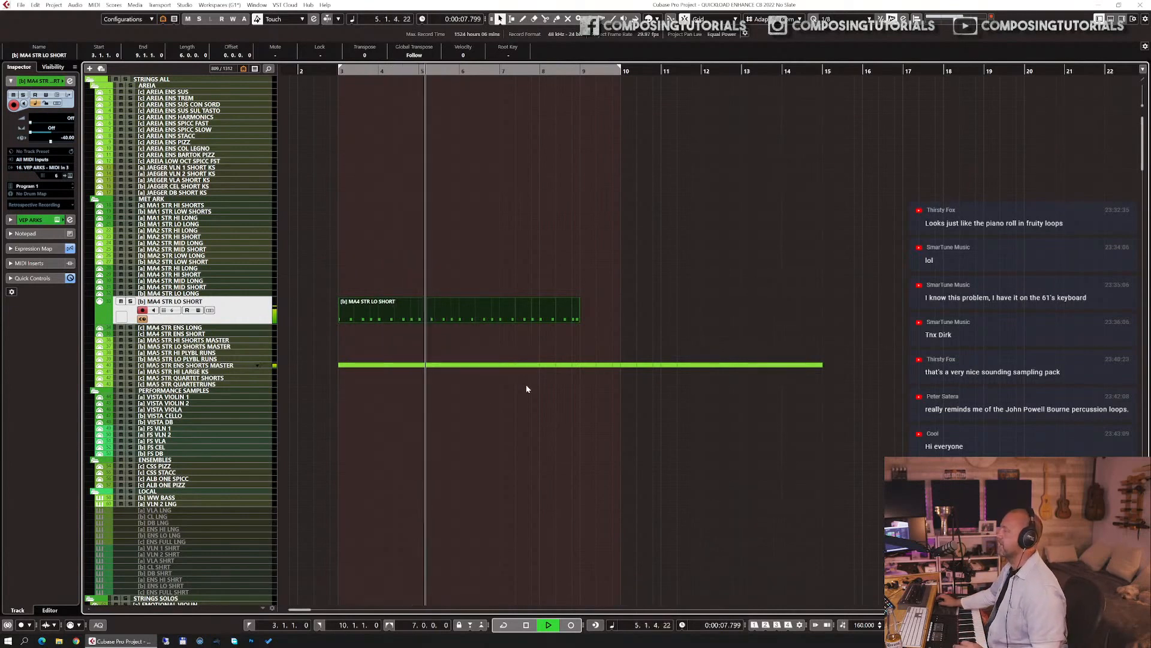
drag(594, 308, 543, 310)
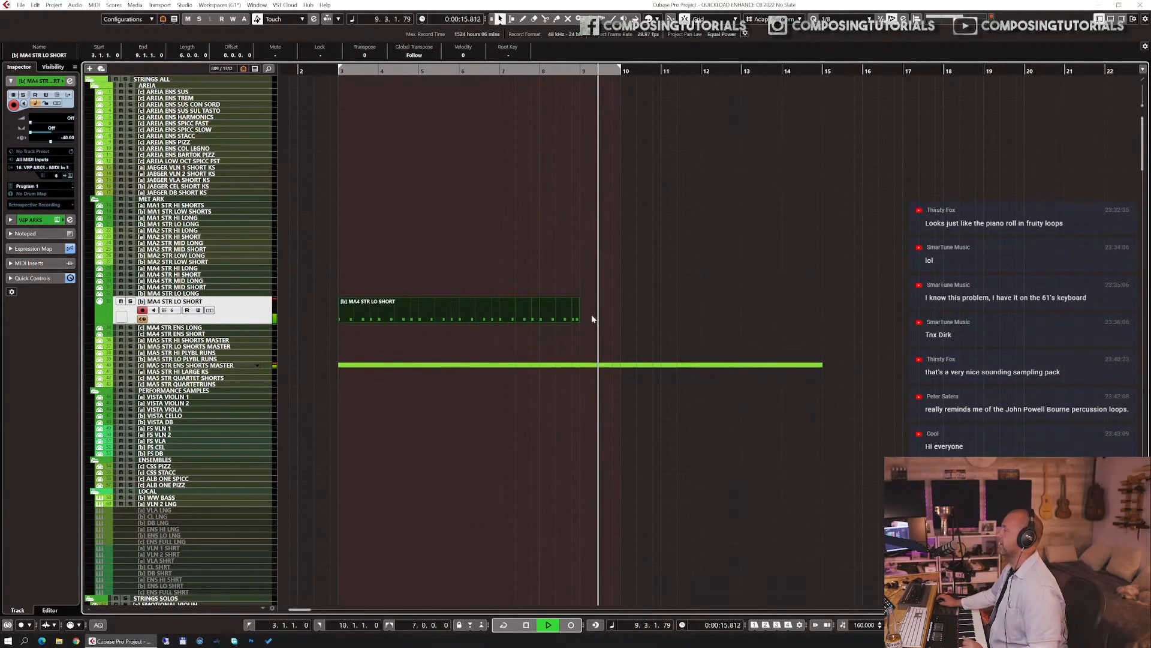
key(space)
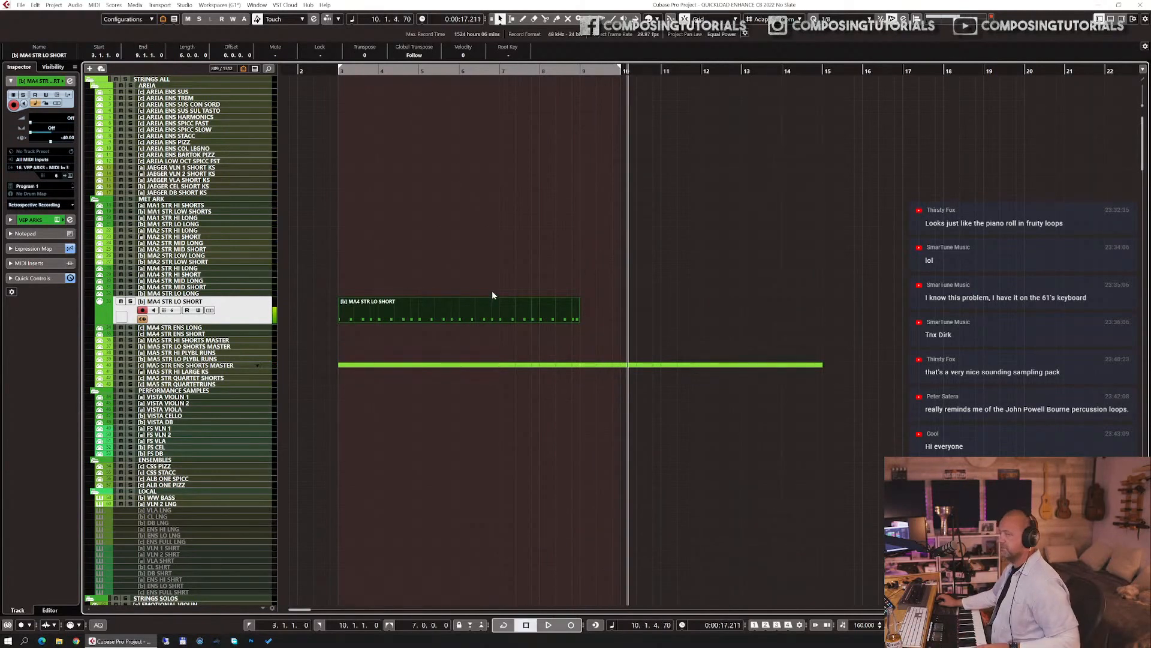
- Record a second MA4 STR LO SHORT part from bar 8 into bar 10 to double the build-up
click(546, 72)
key(KP_Multiply)
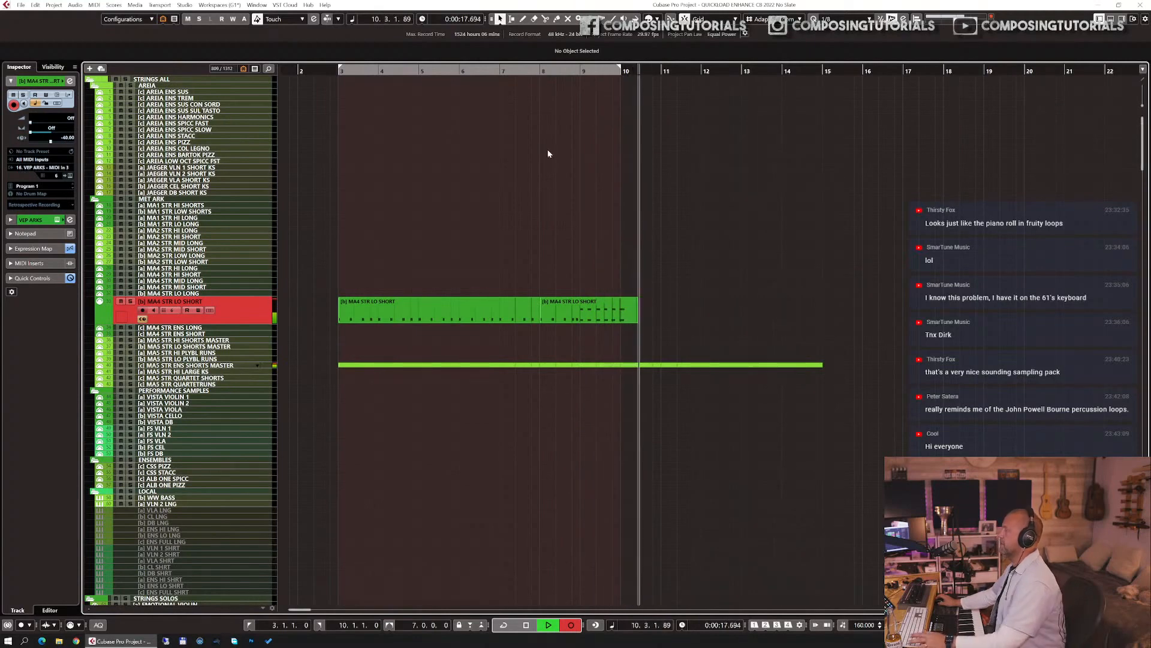
key(space)
- Audition the TALOS LOW BRASS PERF track, select TALOS LOW BRASS KS instead, and show its expression map articulations
scroll(379, 323, down, 5)
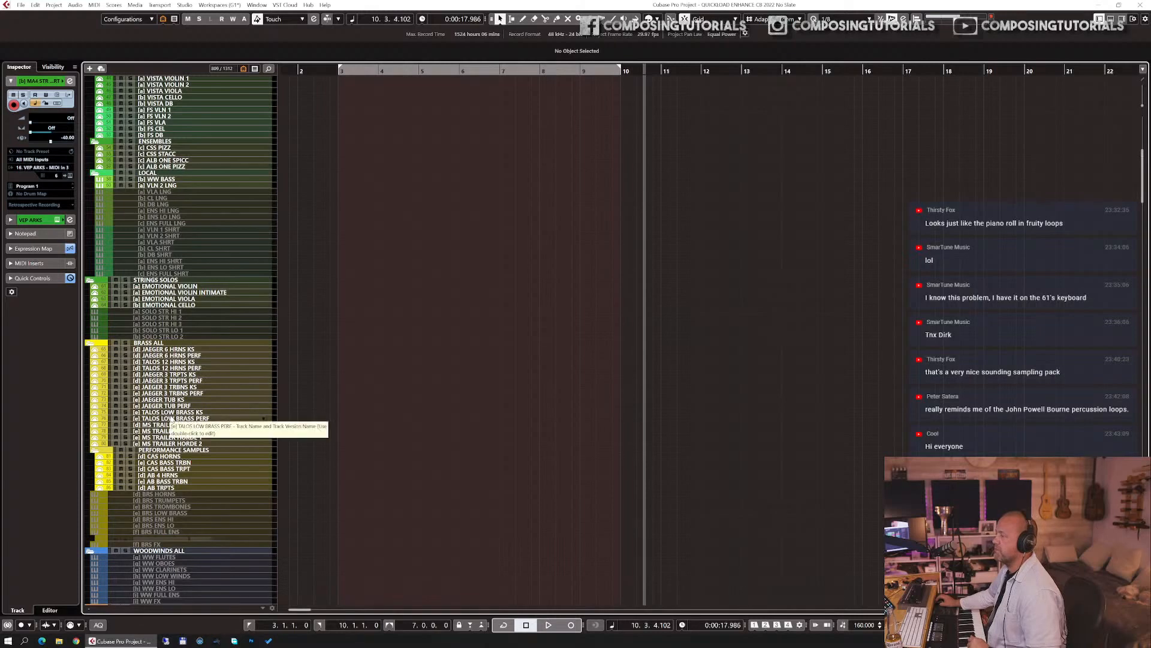
click(171, 418)
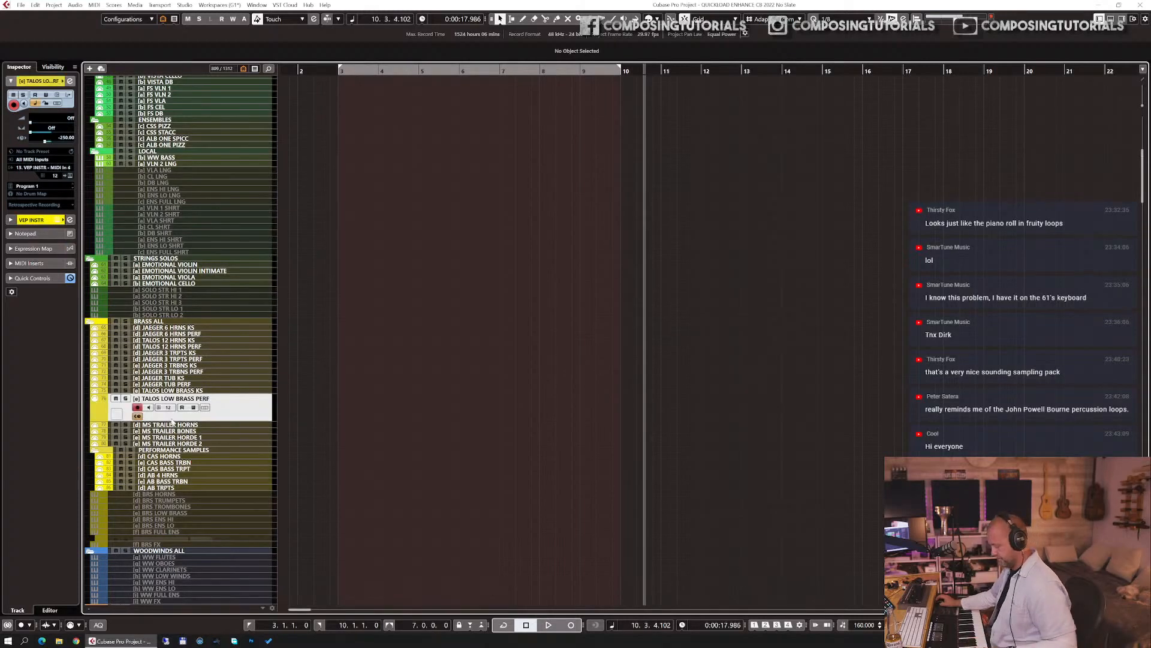
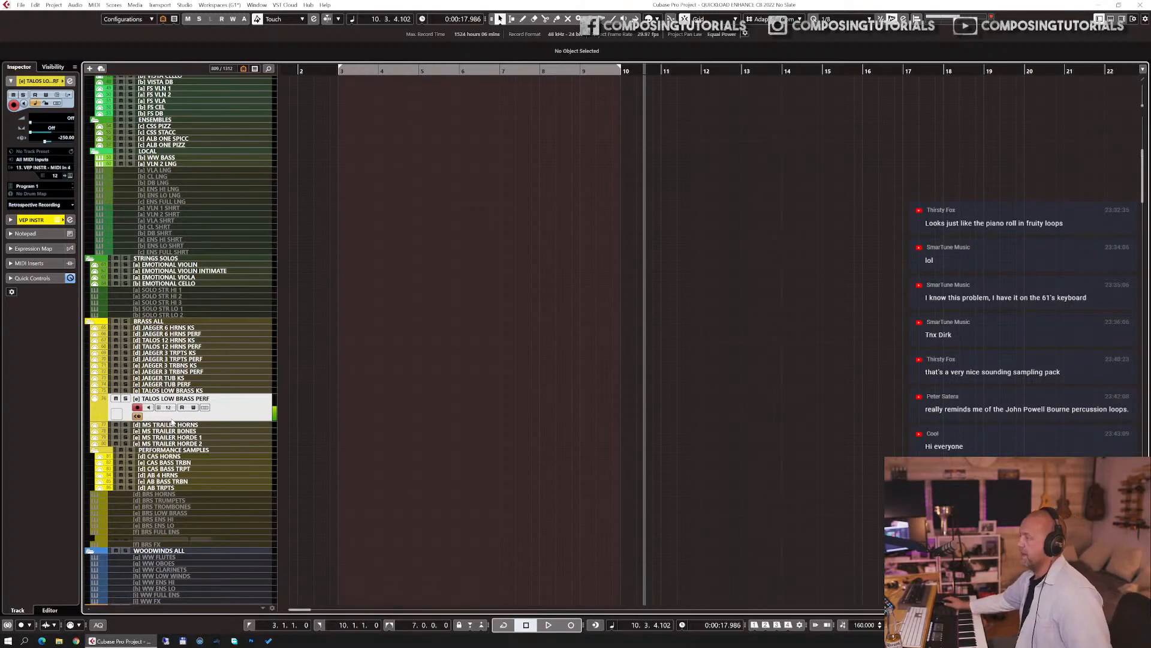
click(209, 390)
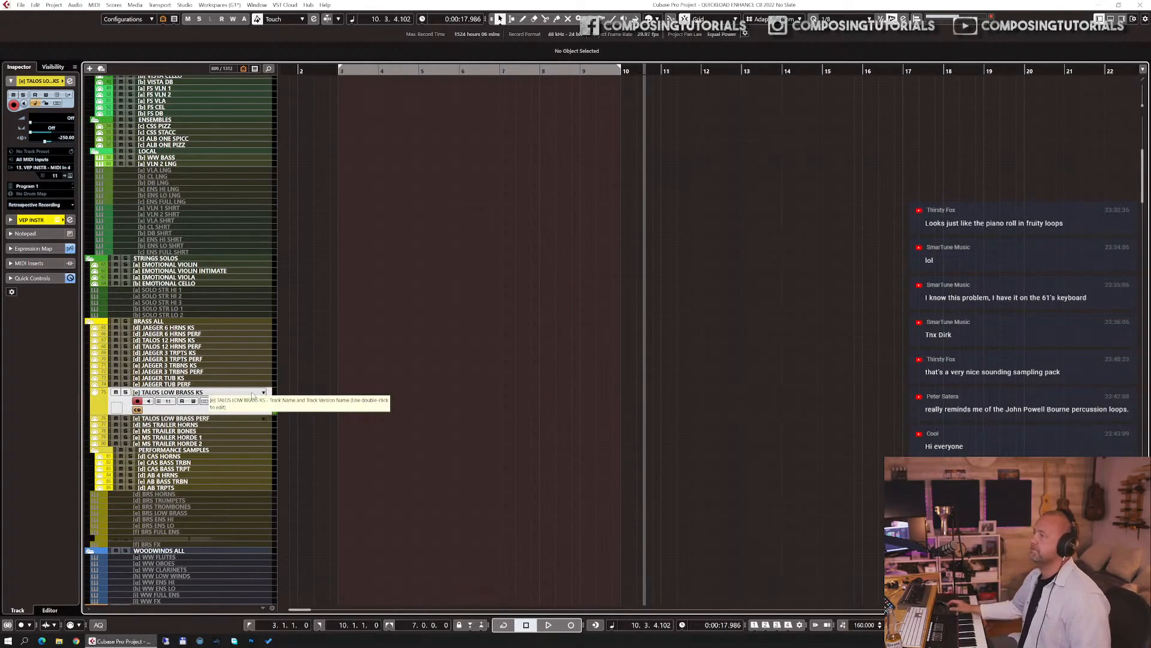
scroll(243, 341, up, 5)
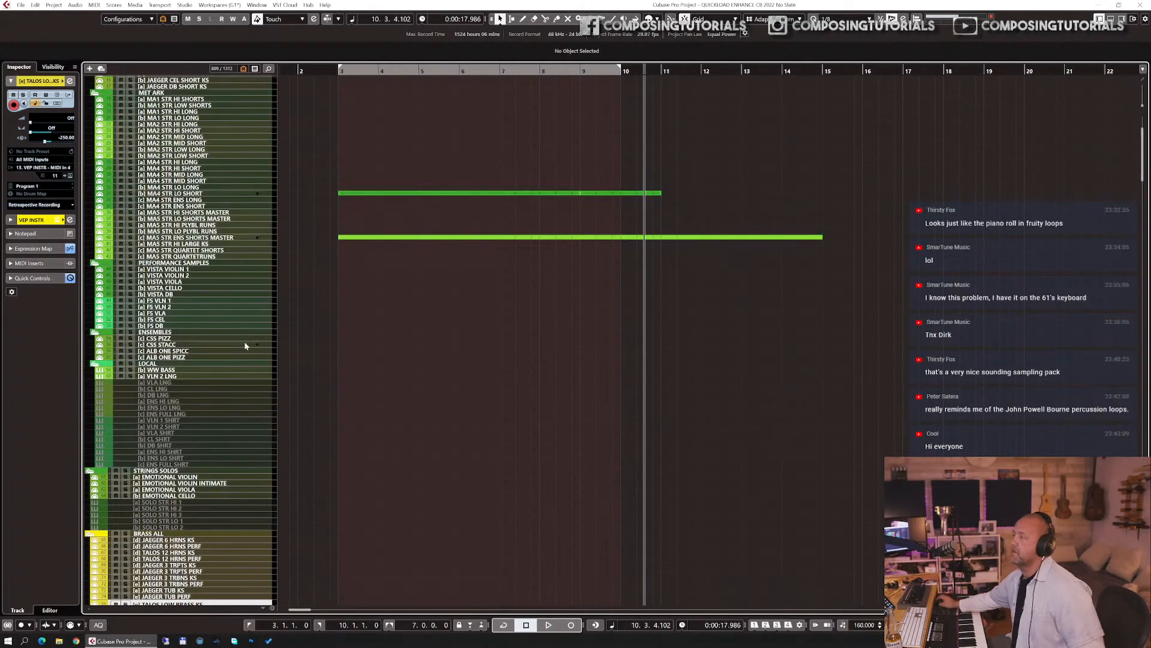
click(33, 248)
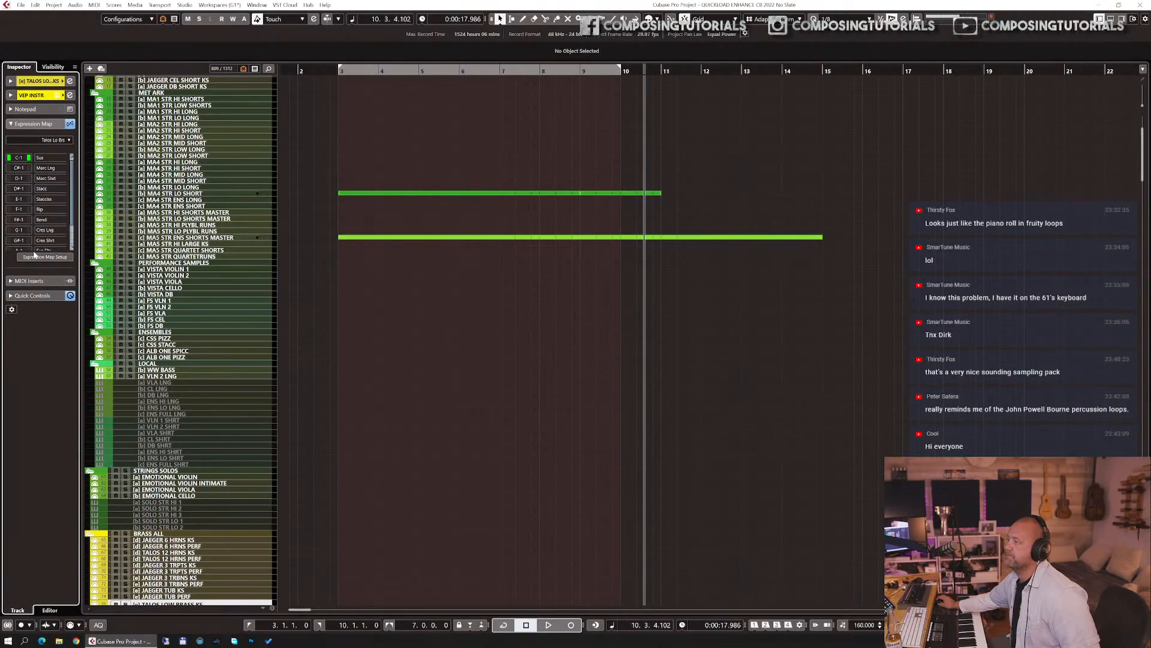
scroll(551, 368, down, 7)
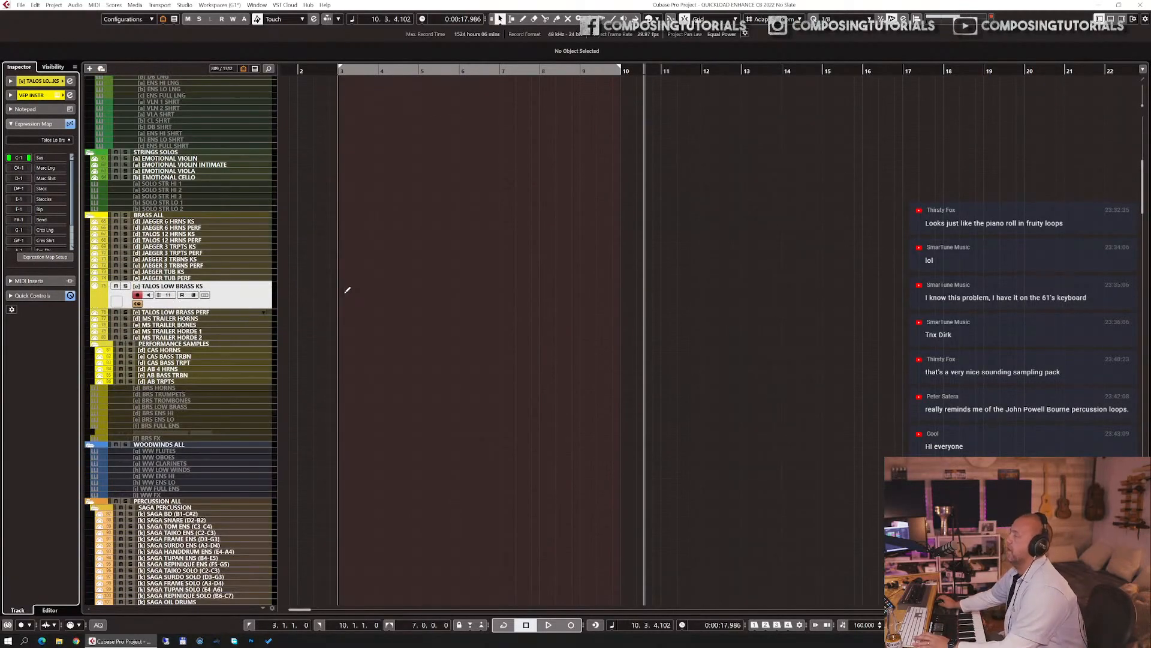
- Create a TALOS LOW BRASS KS part from bar 3 to bar 10 and assign it the staccatissimo articulation in the Key Editor
drag(347, 289, 621, 291)
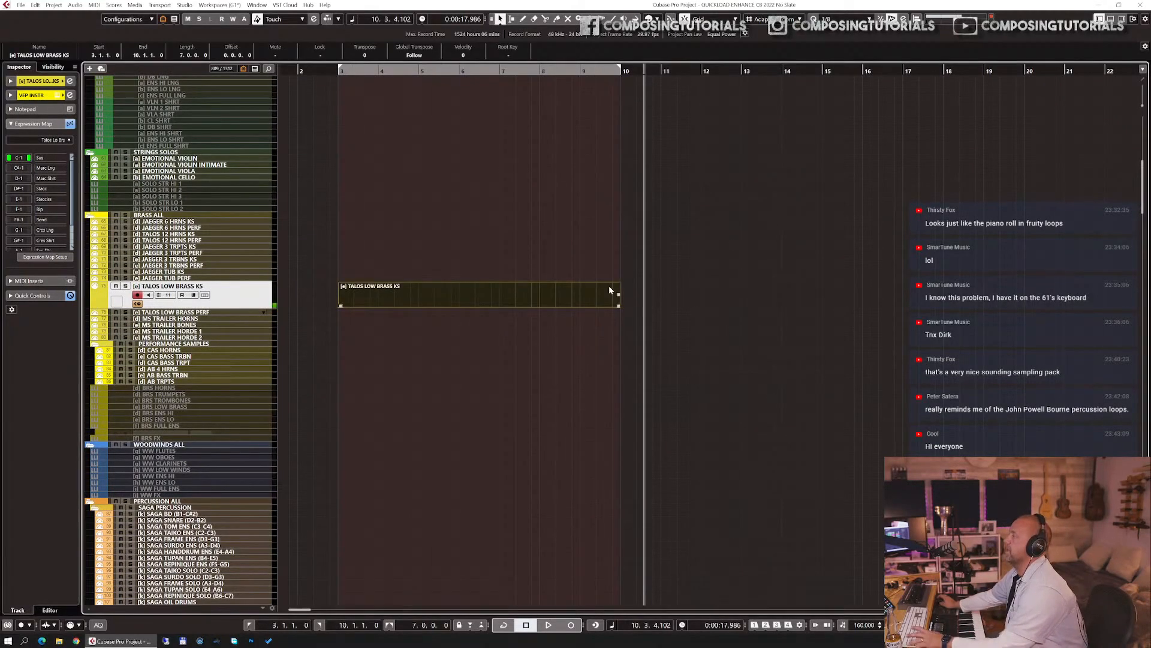
key(ctrl+e)
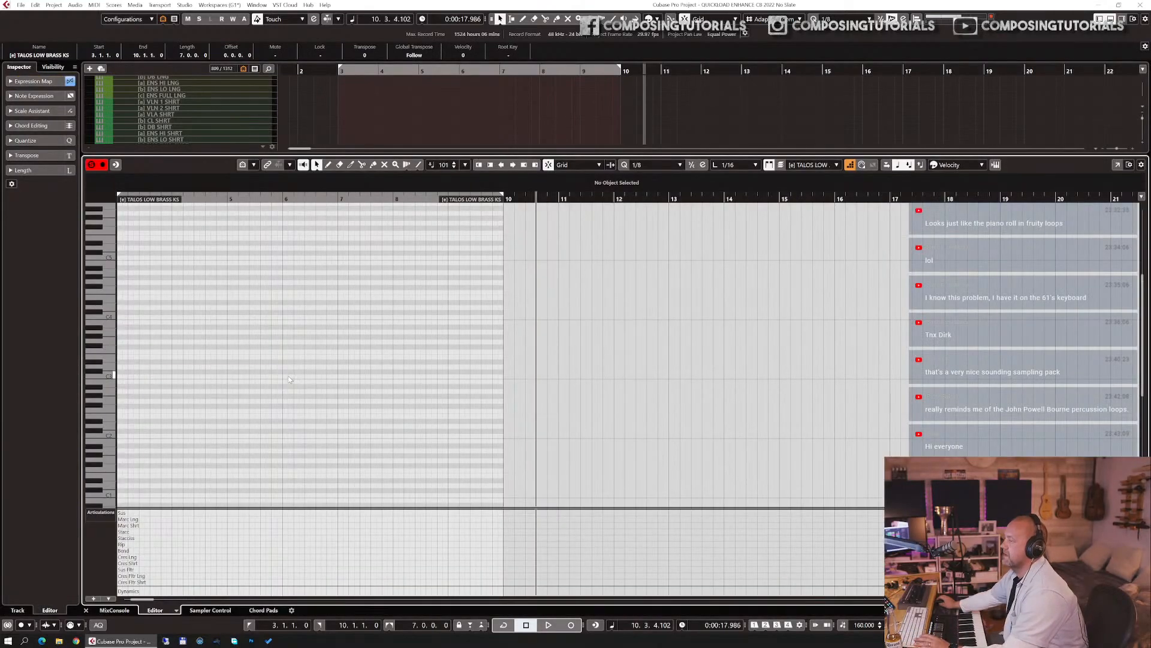
click(127, 538)
scroll(223, 424, down, 2)
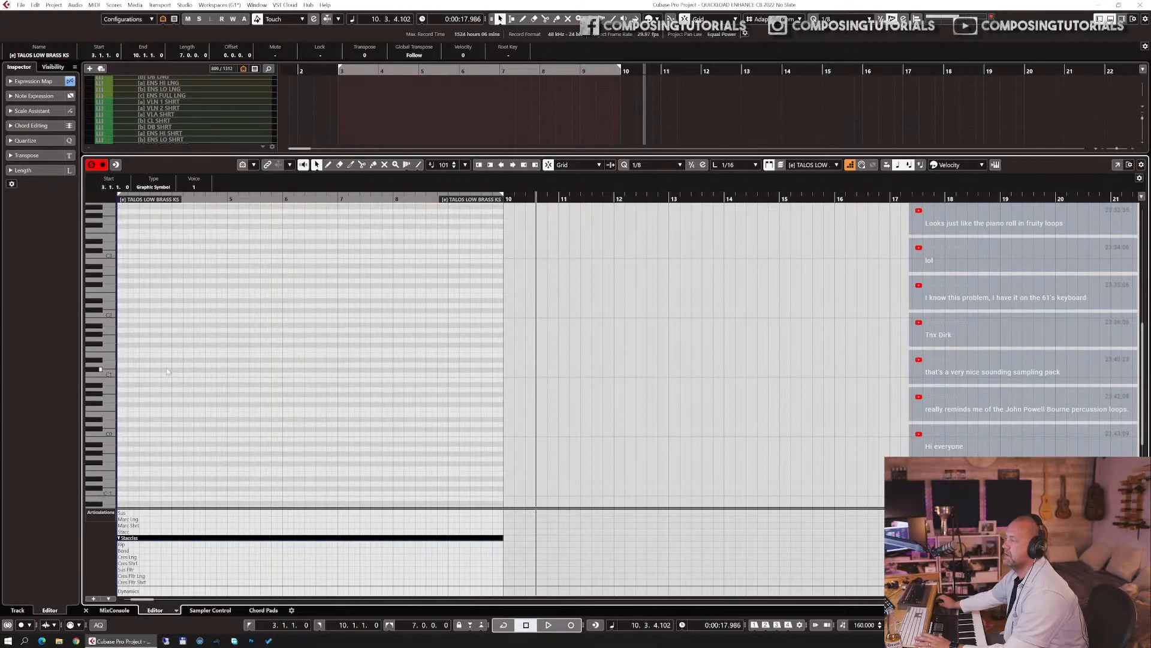
- Enter two separate sixteenth-note C1 hits in bar 3 of the low brass part, playing back its opening between them
click(120, 375)
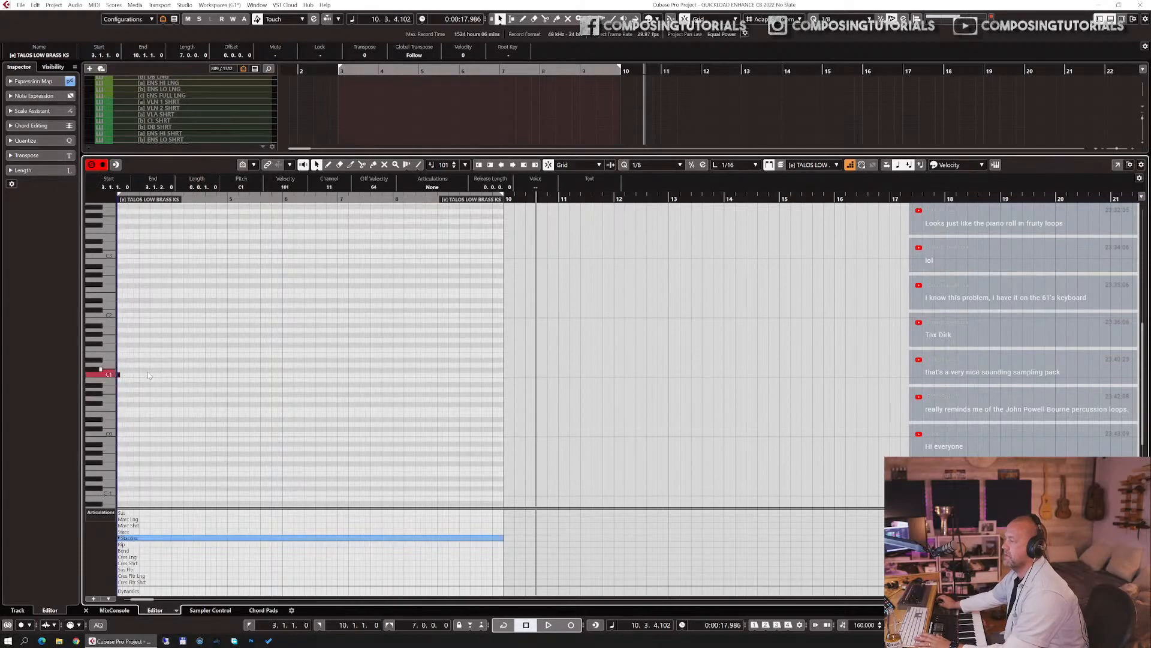
key(h)
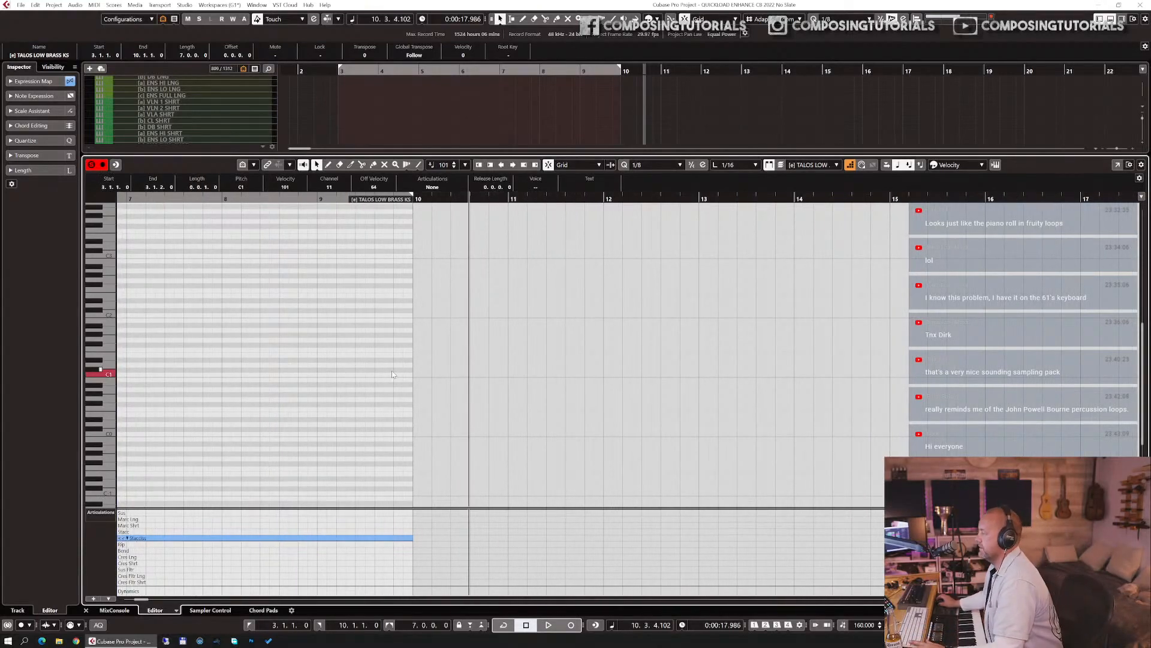
scroll(383, 367, left, 5)
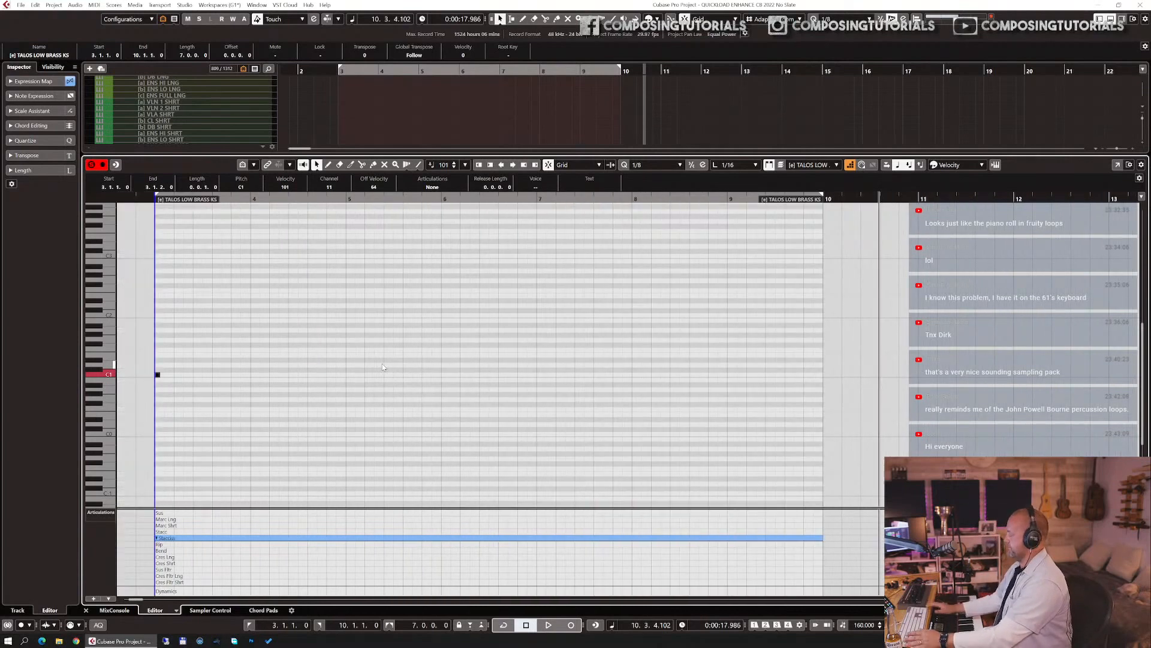
key(Home)
key(space)
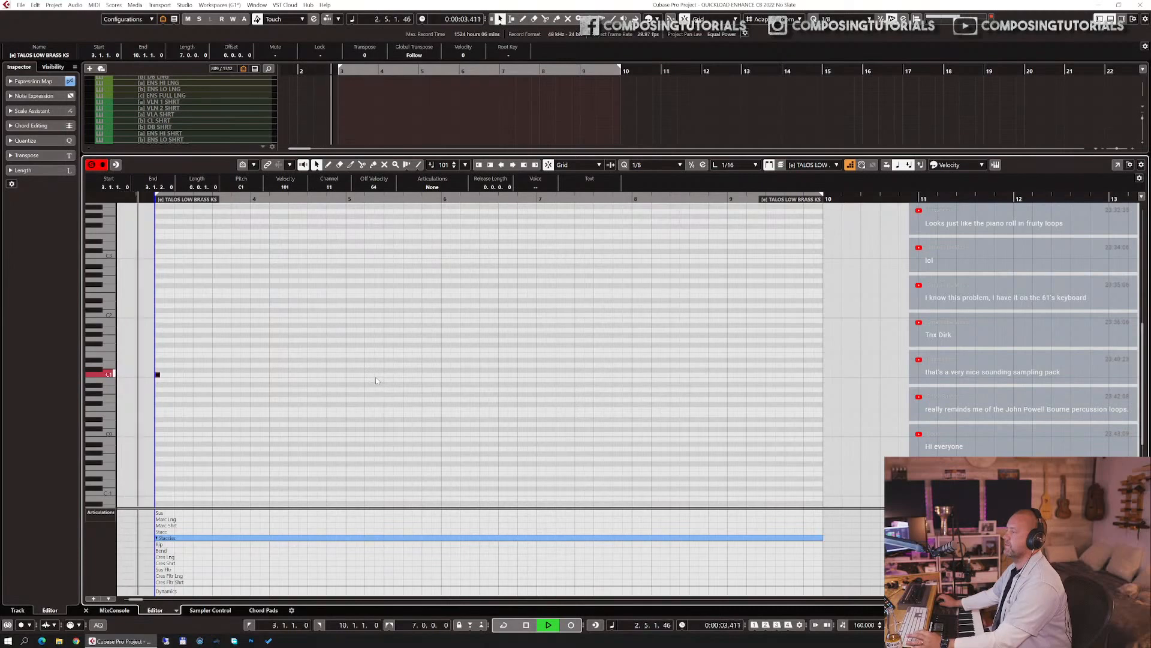
key(space)
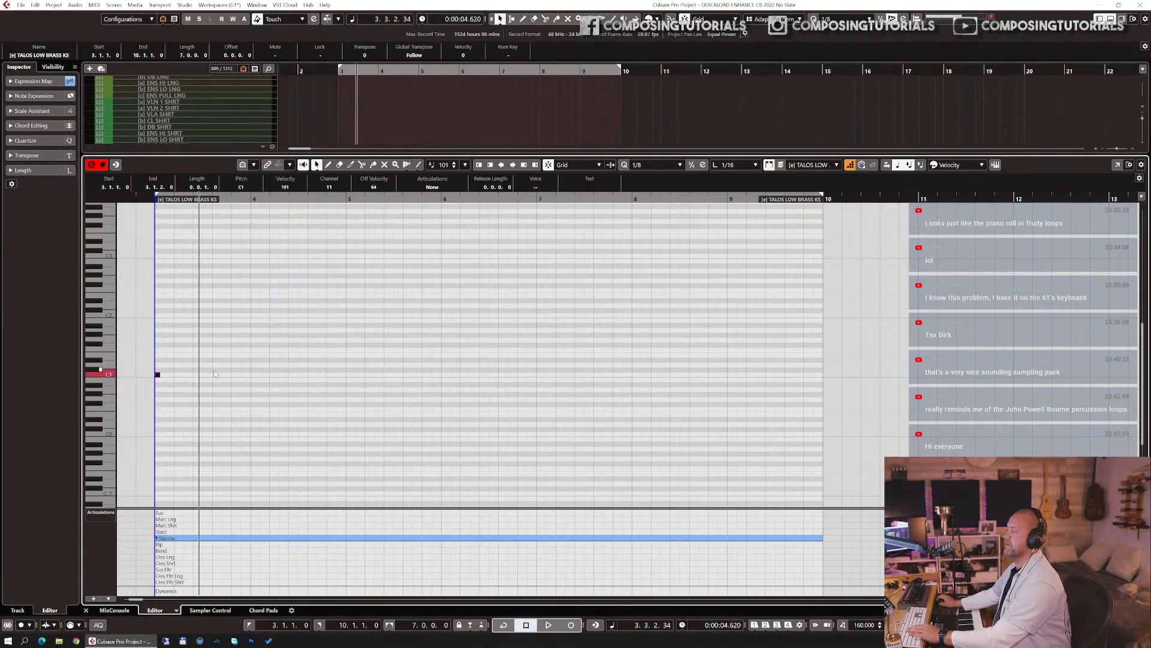
alt+click(186, 374)
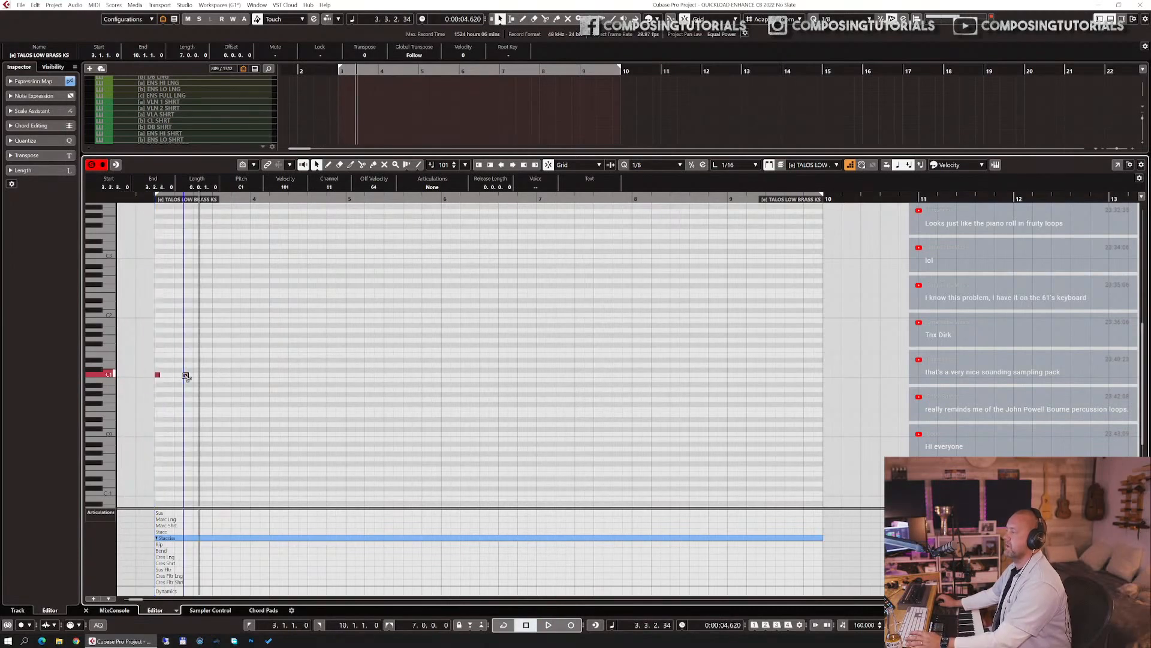
- Add the third short C1 note in bar 3 and paste a copy of the three-note pattern at bar 4
alt+click(218, 374)
drag(243, 361, 124, 385)
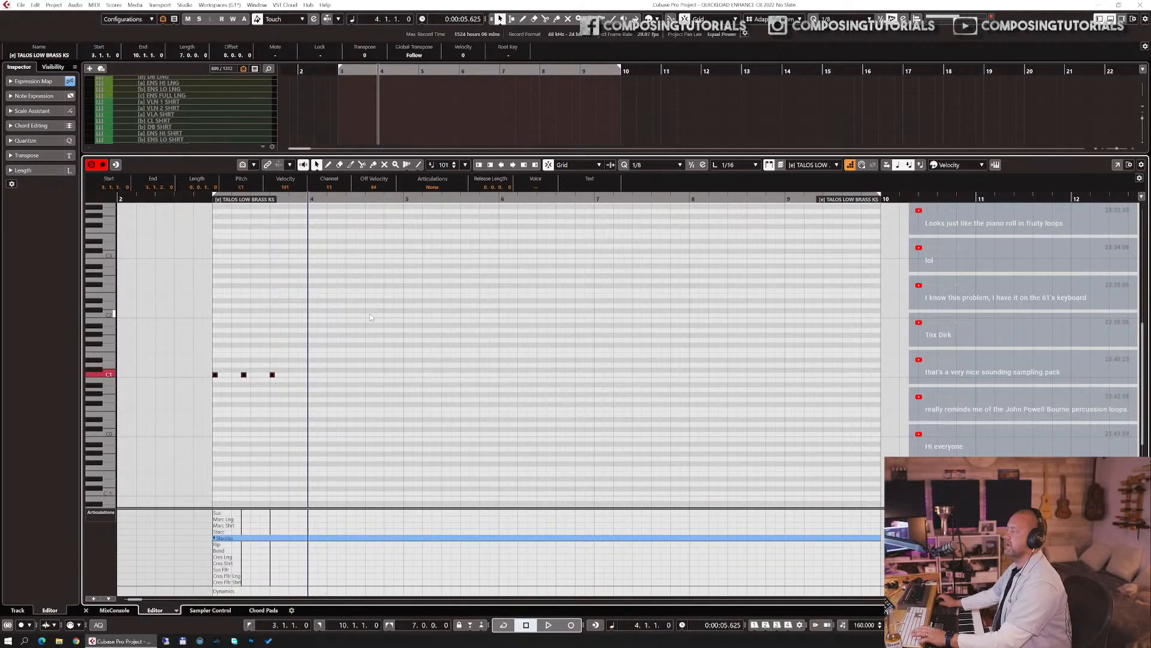
key(ctrl+v)
click(215, 406)
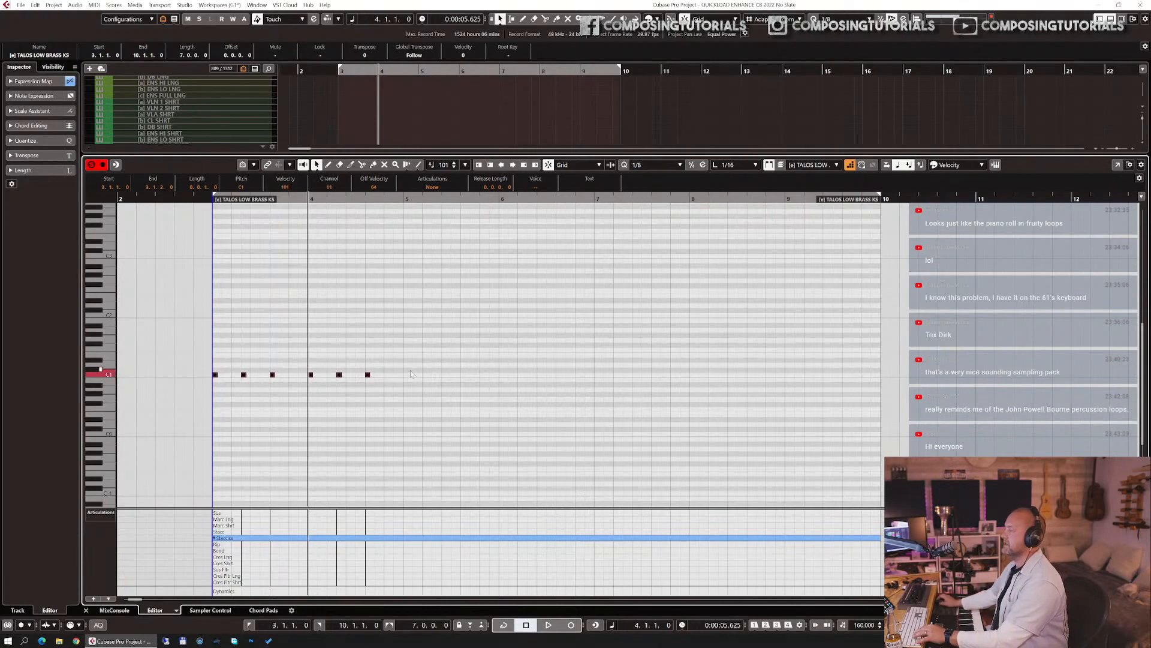
drag(423, 360, 180, 403)
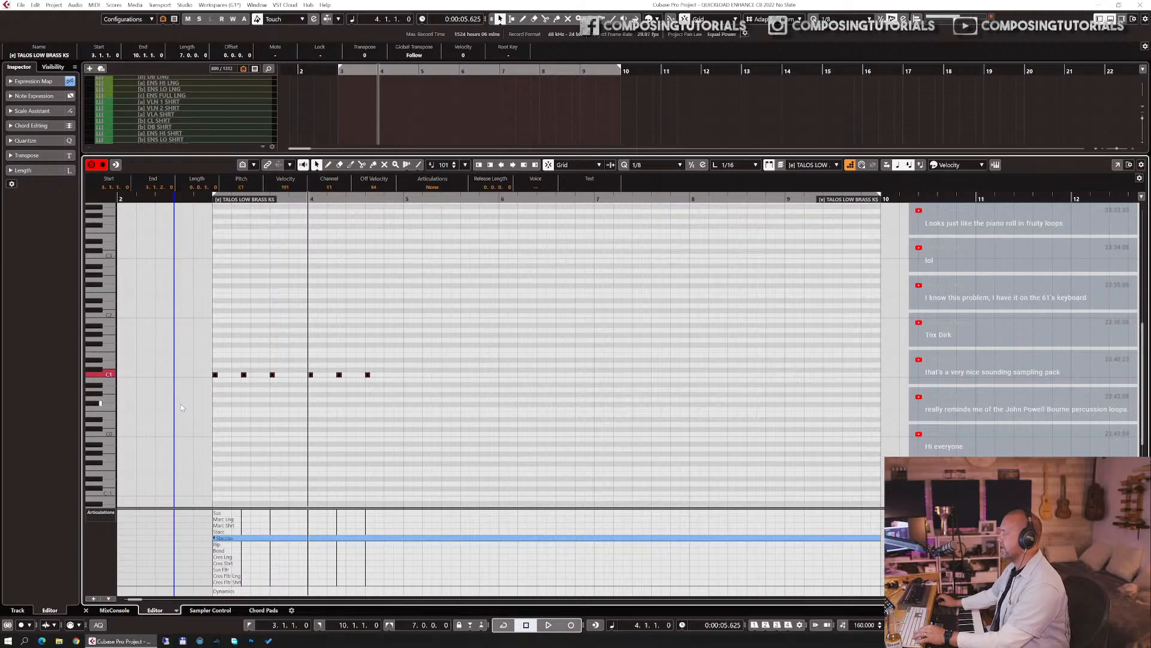
drag(432, 334, 202, 410)
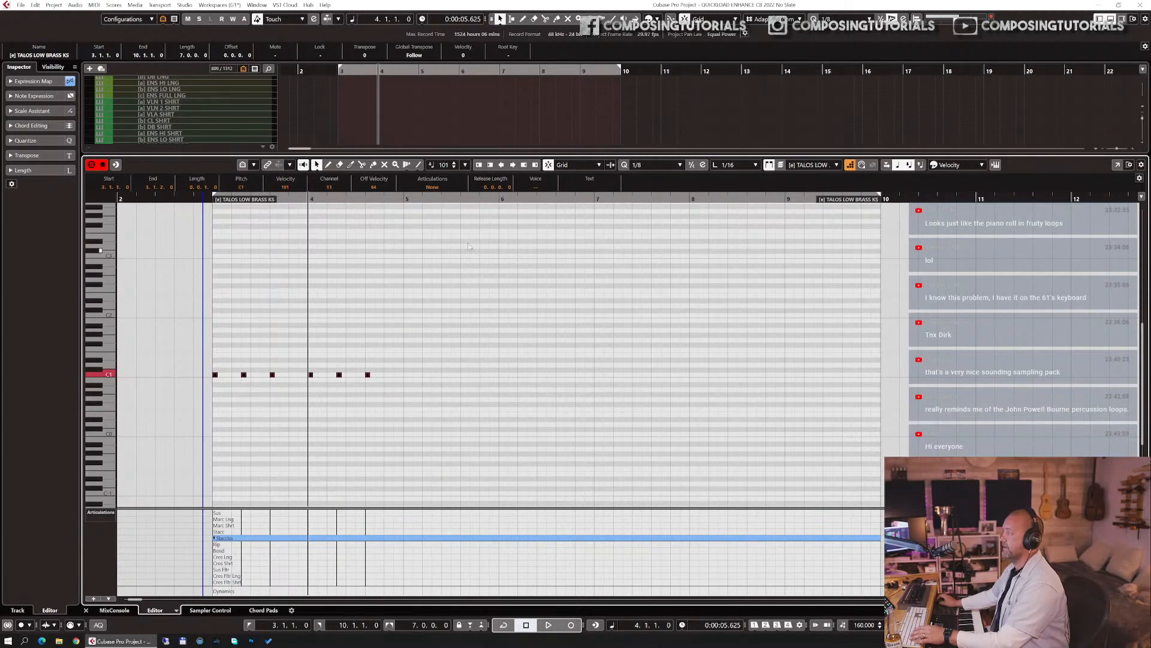
click(404, 198)
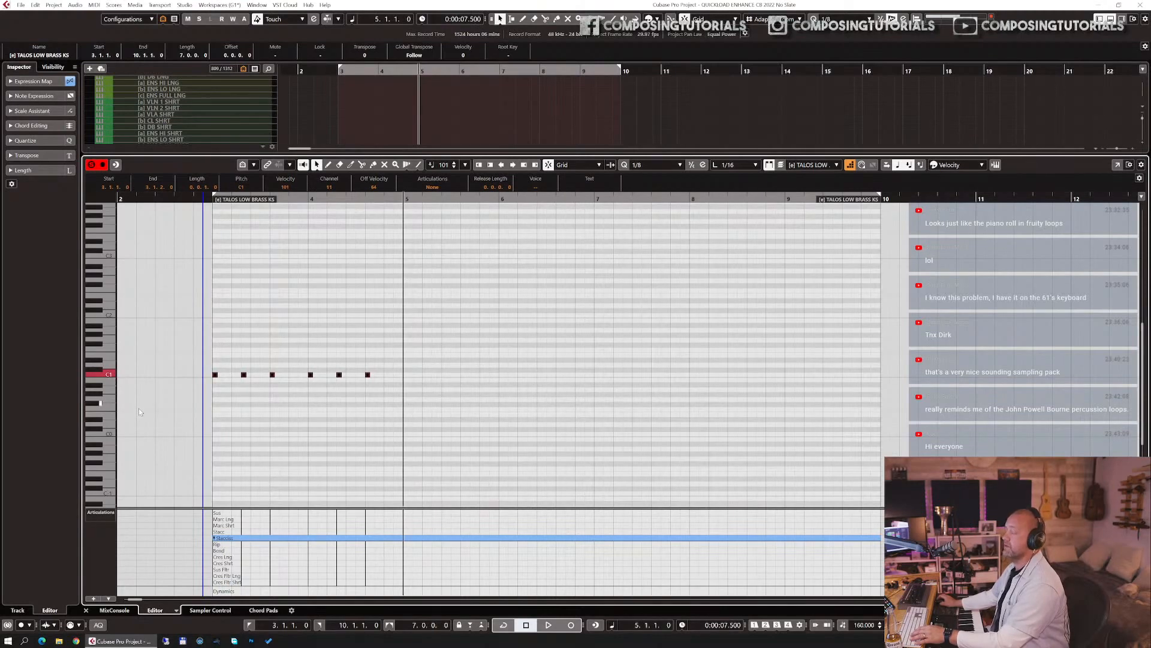
key(ctrl+d)
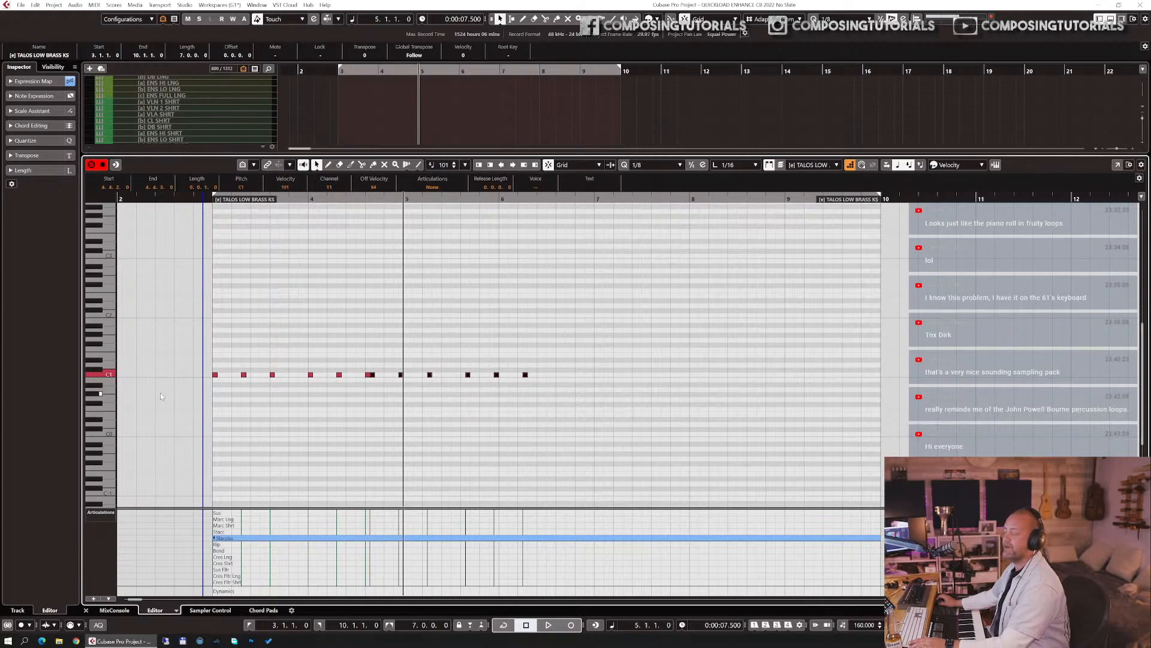
key(Delete)
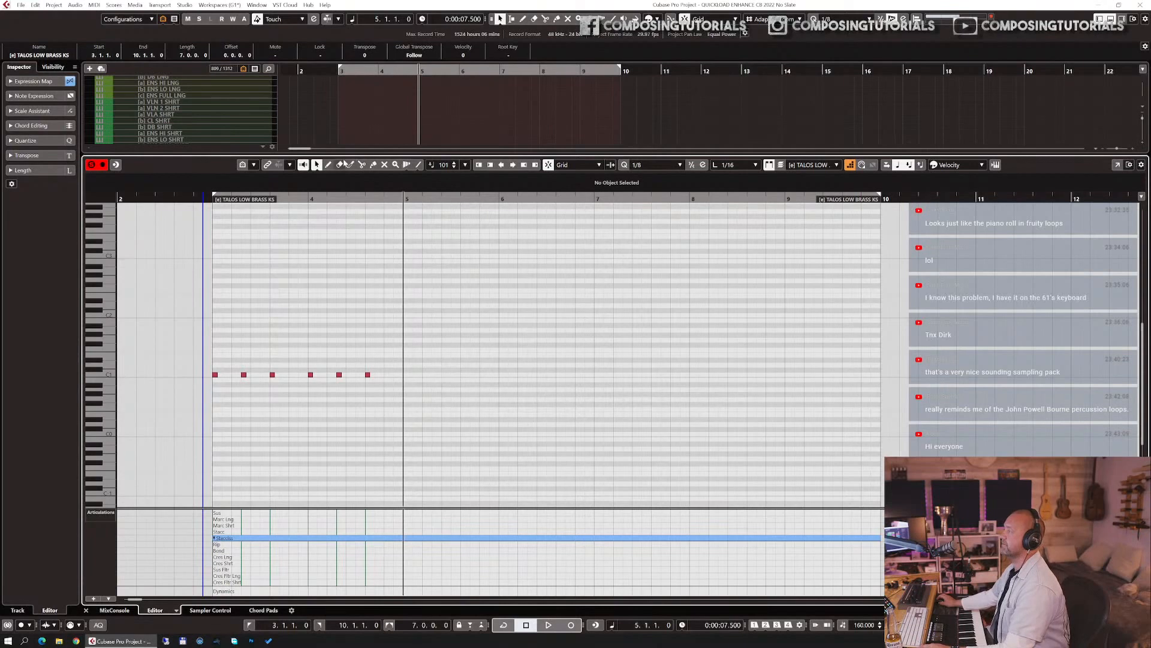
click(317, 165)
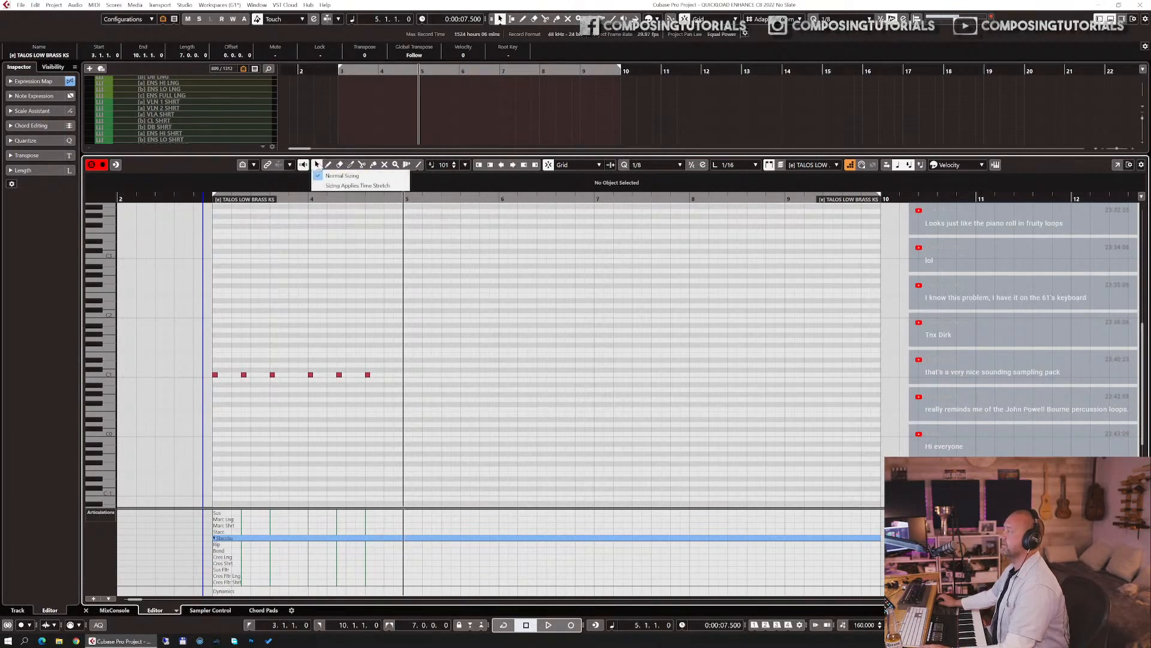
click(367, 174)
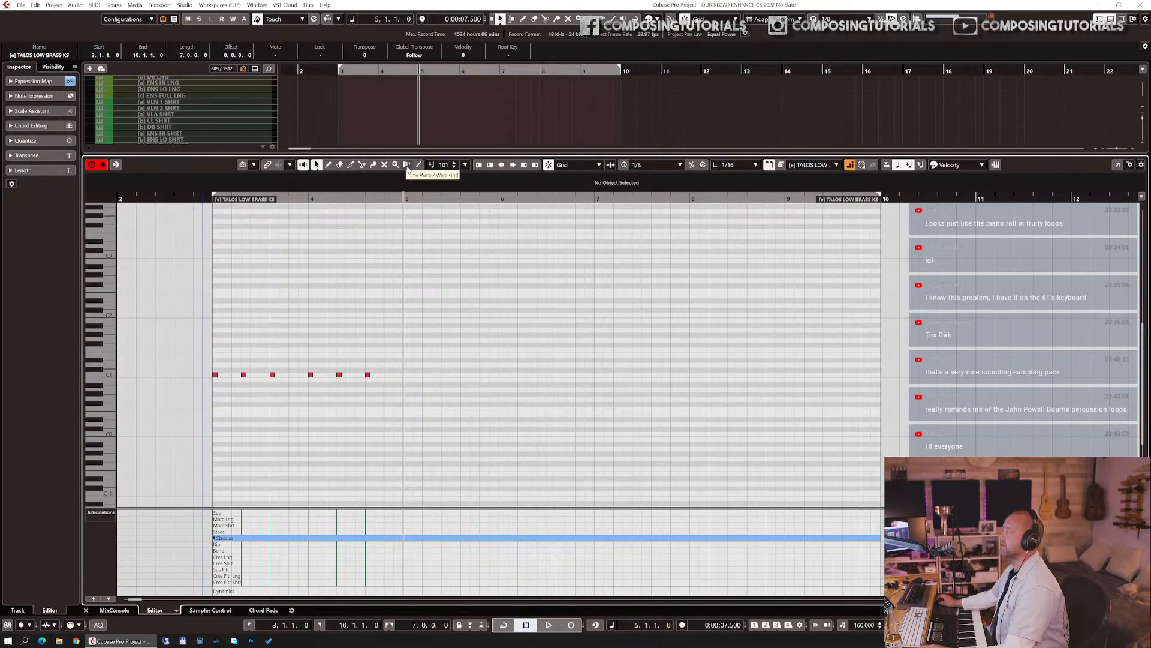
- Duplicate the six C1 notes and shift the copies later so they start at 4.5.1
drag(395, 348, 155, 423)
key(alt+d)
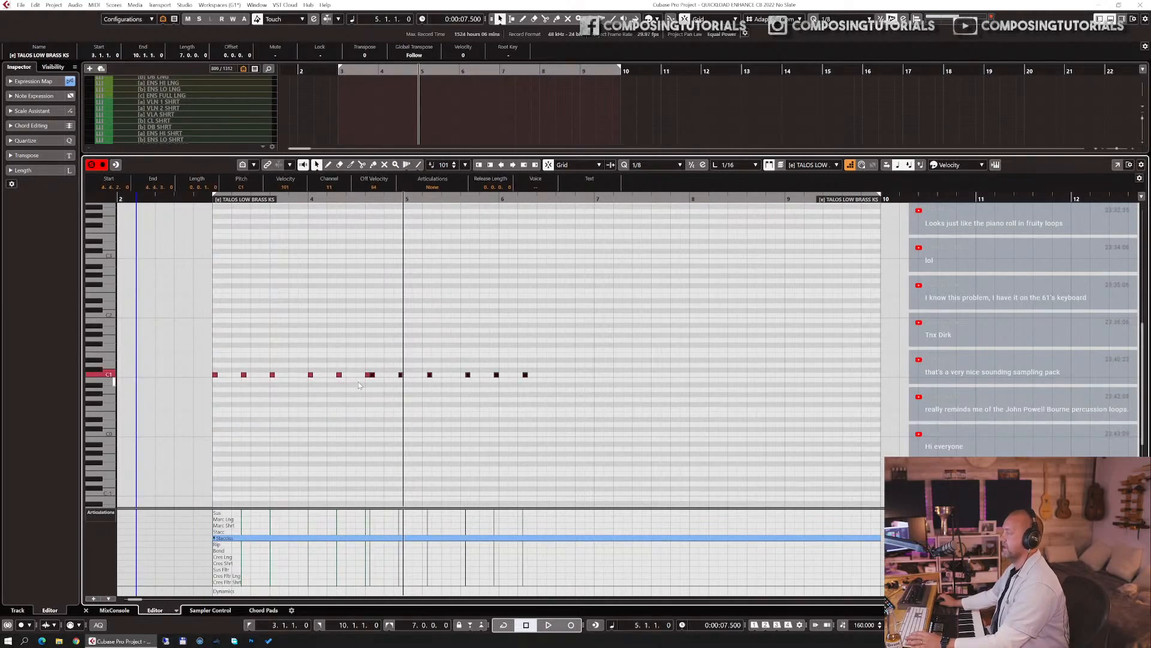
drag(372, 377, 390, 377)
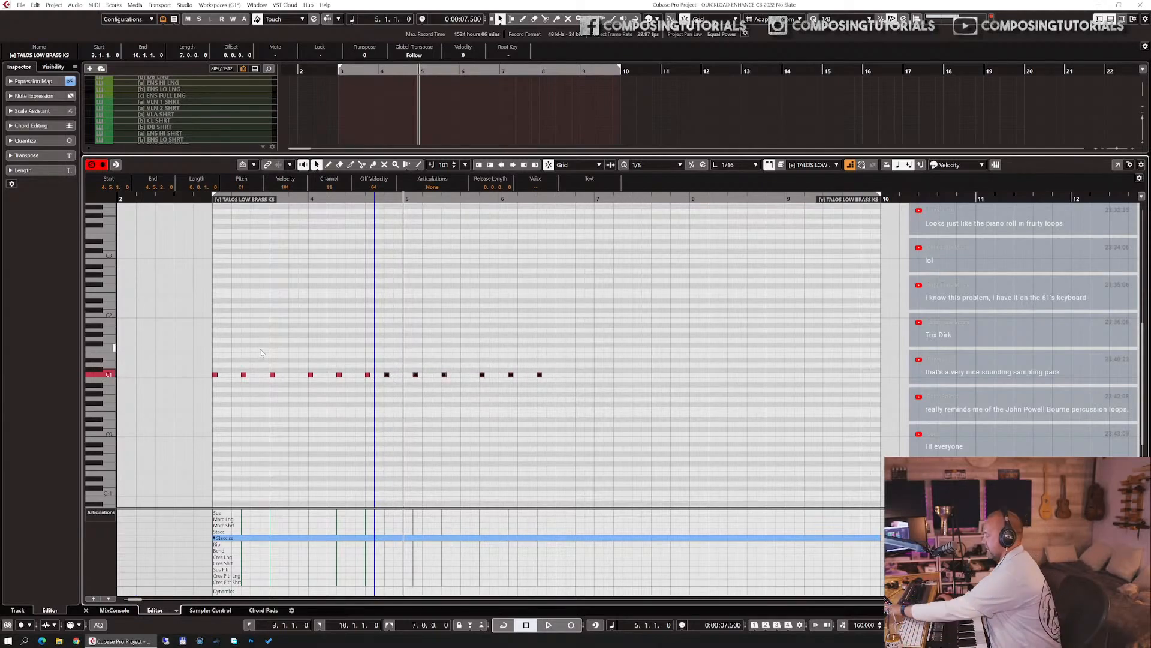
- Ramp the velocities of all C1 notes upward from soft to loud, and play back the pattern from bar 3
key(Return)
key(ctrl+a)
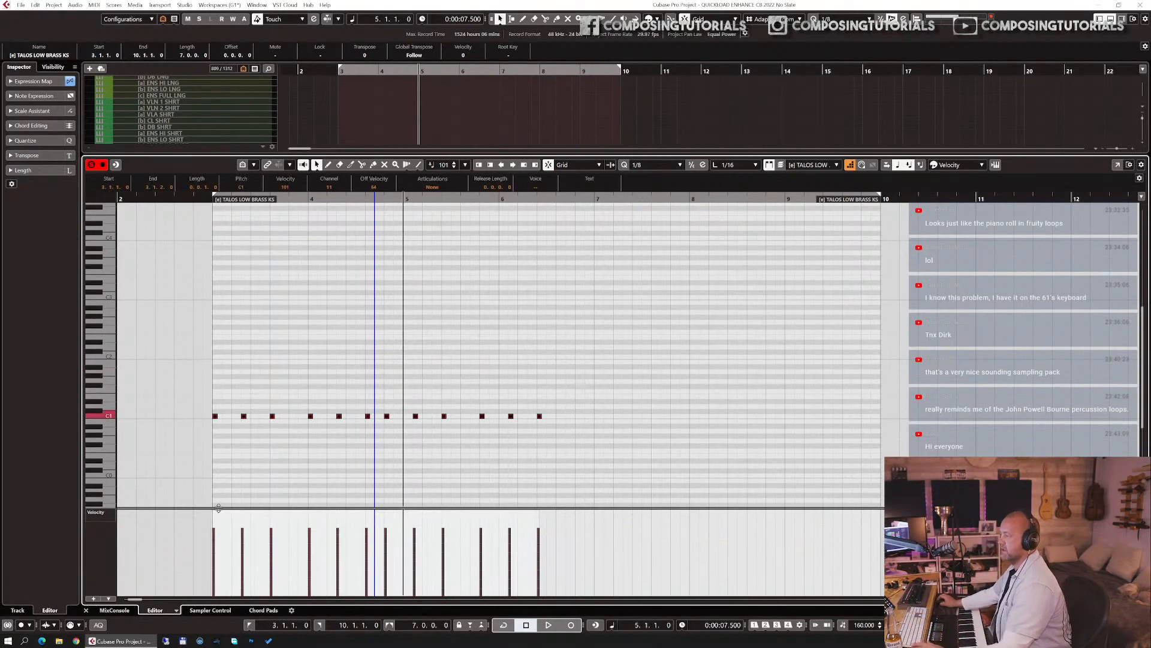
drag(210, 514, 211, 527)
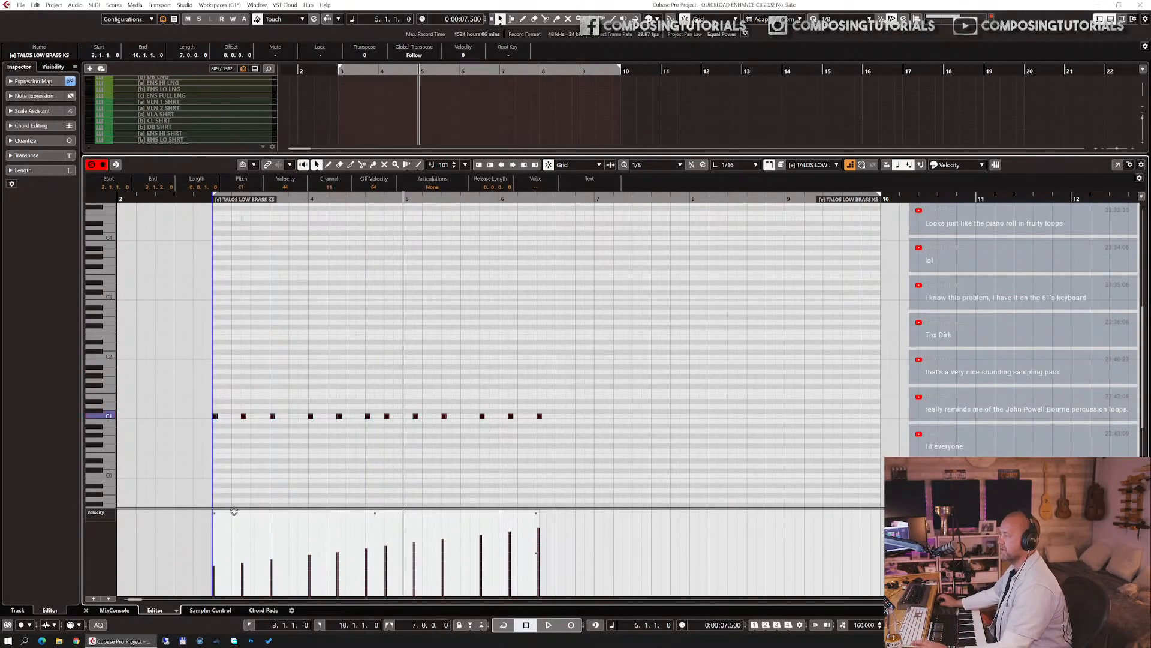
click(204, 198)
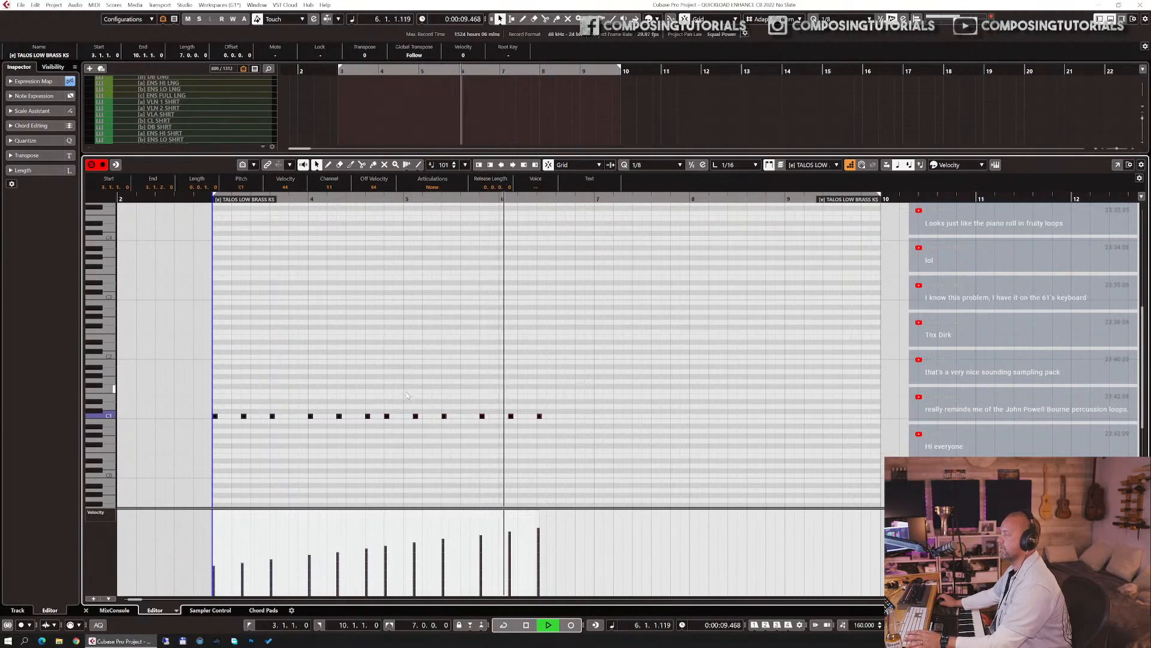
key(space)
- Move the last six C1 notes later to start at bar 5, close the editor and play the part from its start
drag(382, 406, 613, 449)
drag(387, 417, 409, 422)
key(Return)
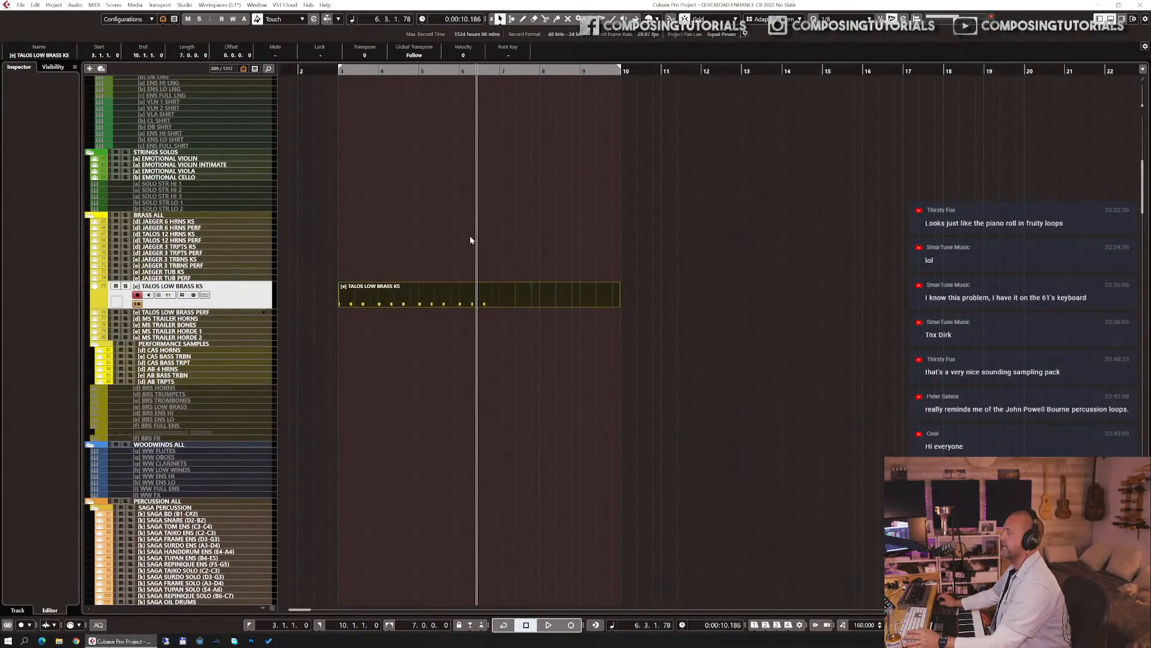
key(KP_1)
key(space)
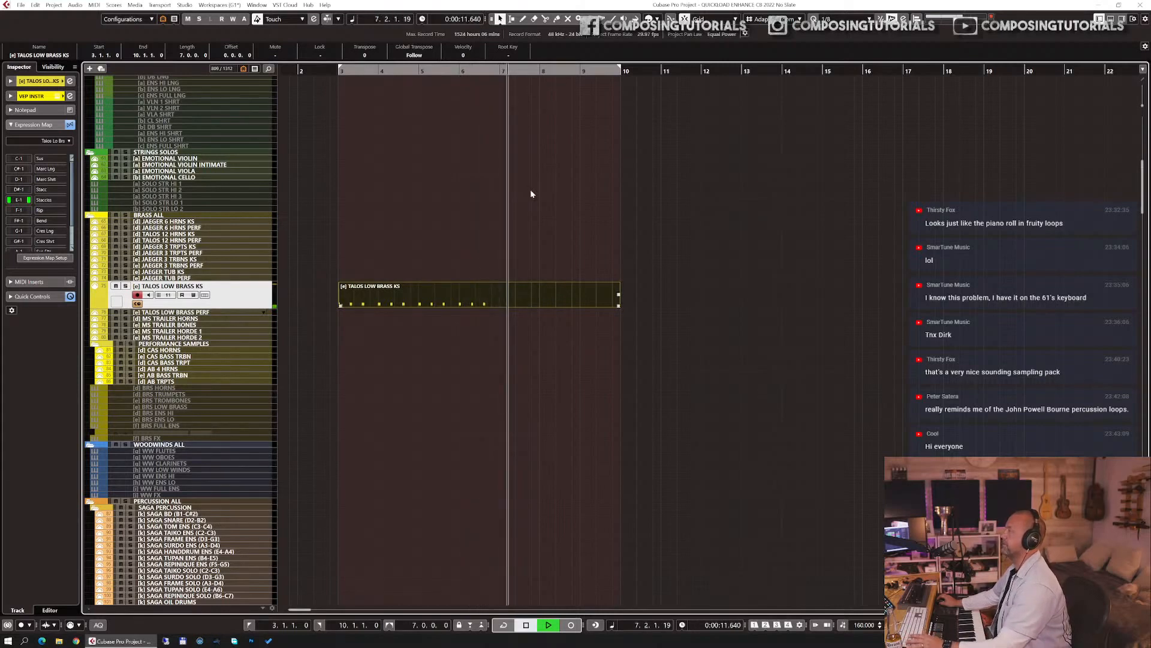
- Select the [e] TALOS LOW BRASS PERF track for recording
click(216, 313)
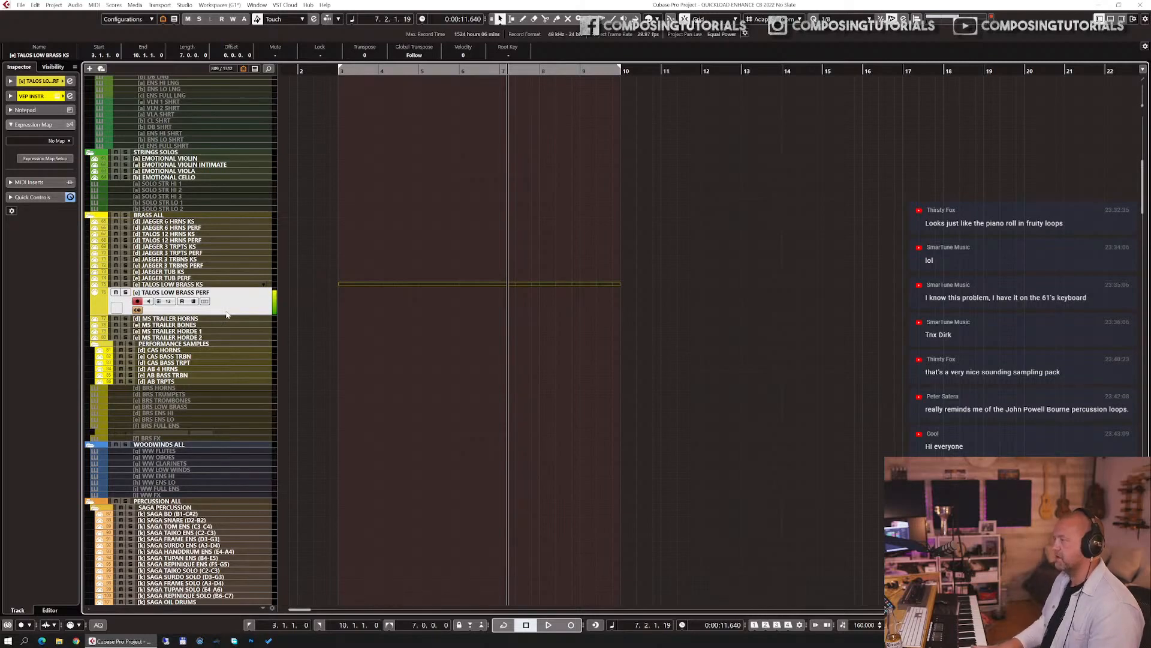
click(461, 72)
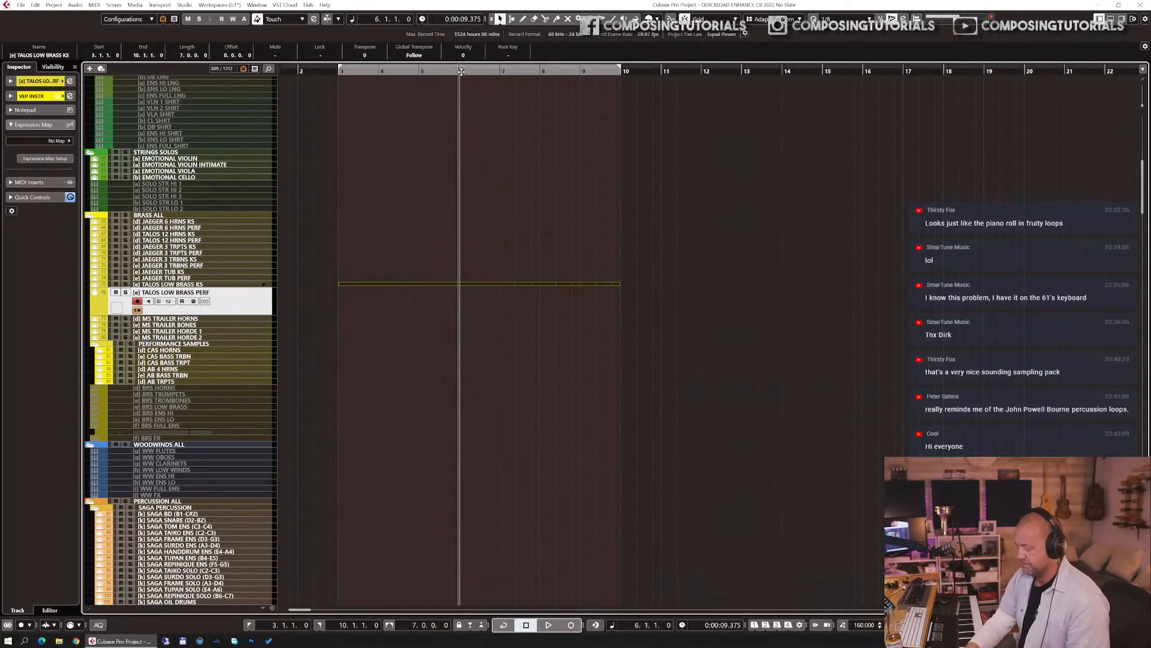
key(KP_Multiply)
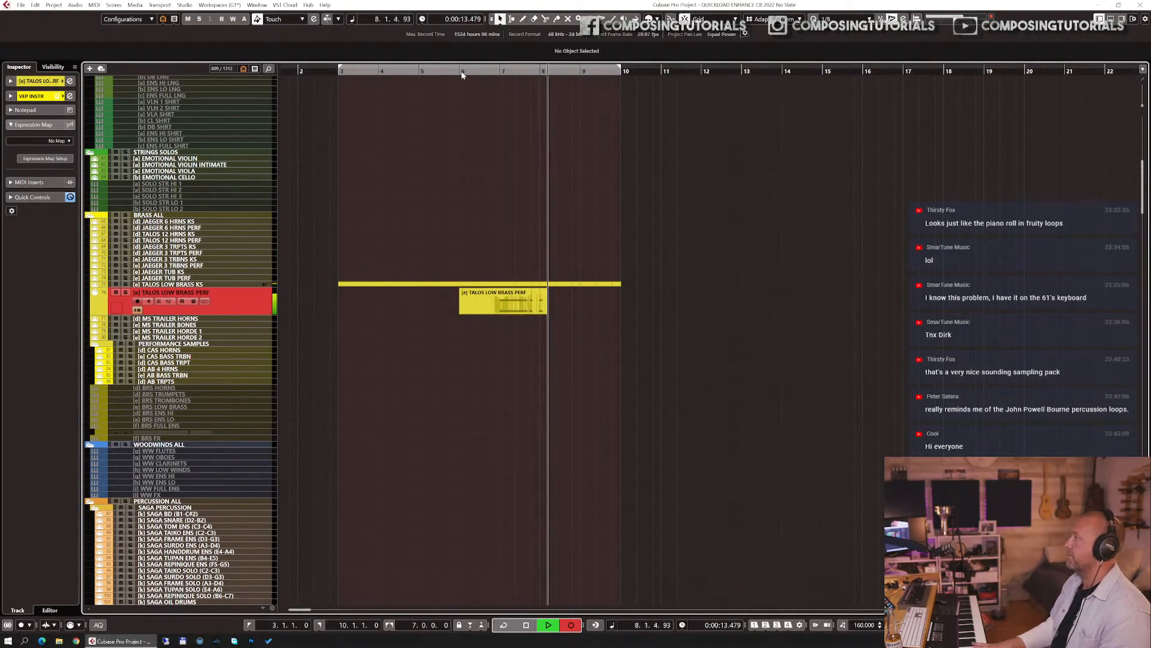
key(space)
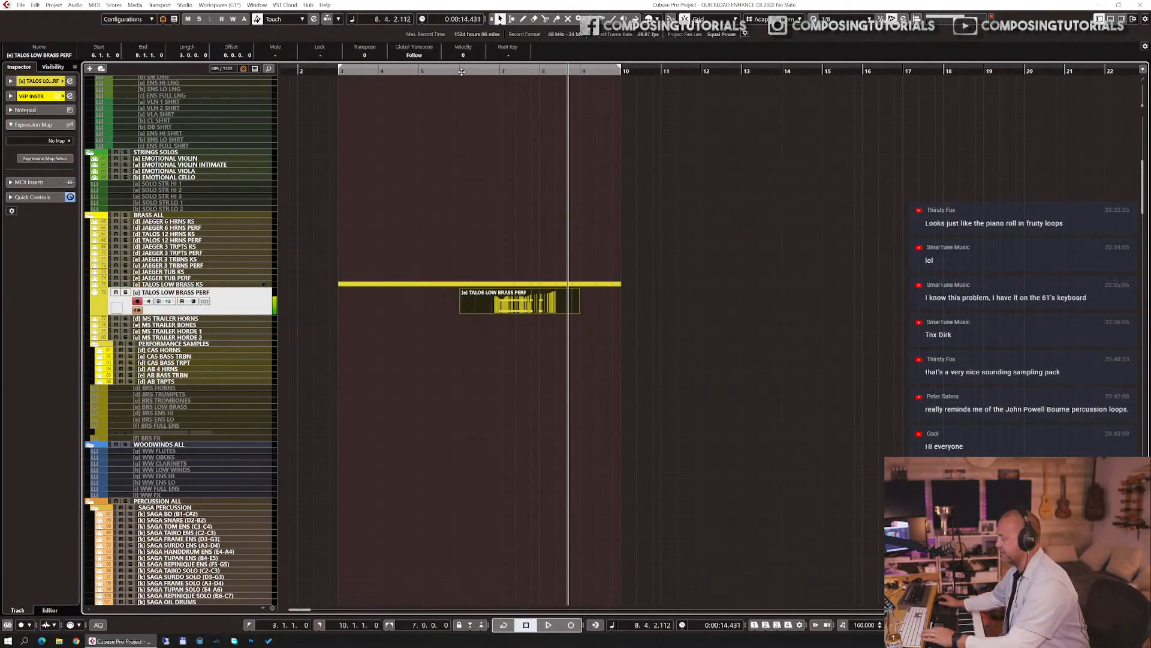
key(ctrl+z)
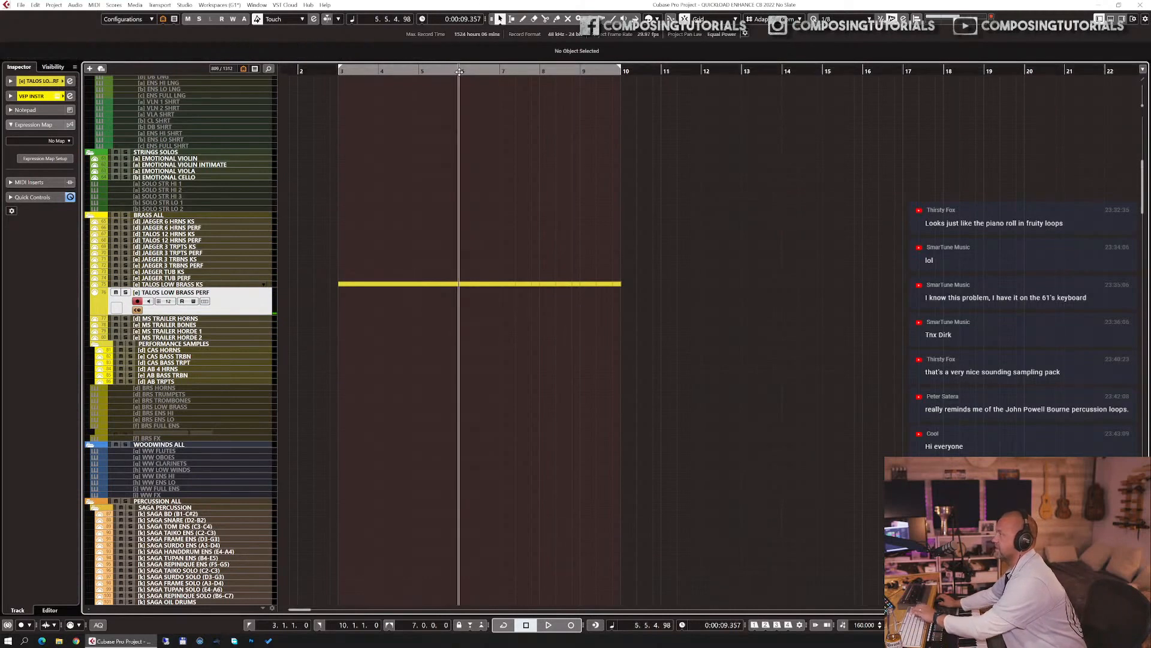
- Record a MIDI performance on the TALOS LOW BRASS PERF track from bar 6 until just past bar 10
click(459, 71)
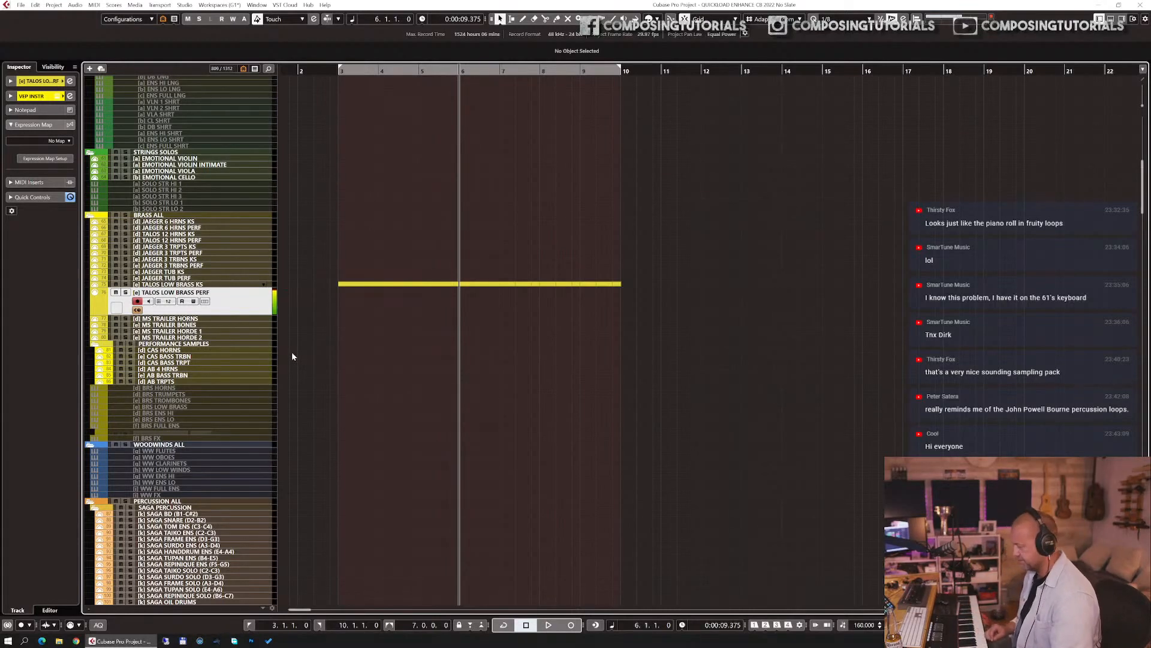
key(KP_Multiply)
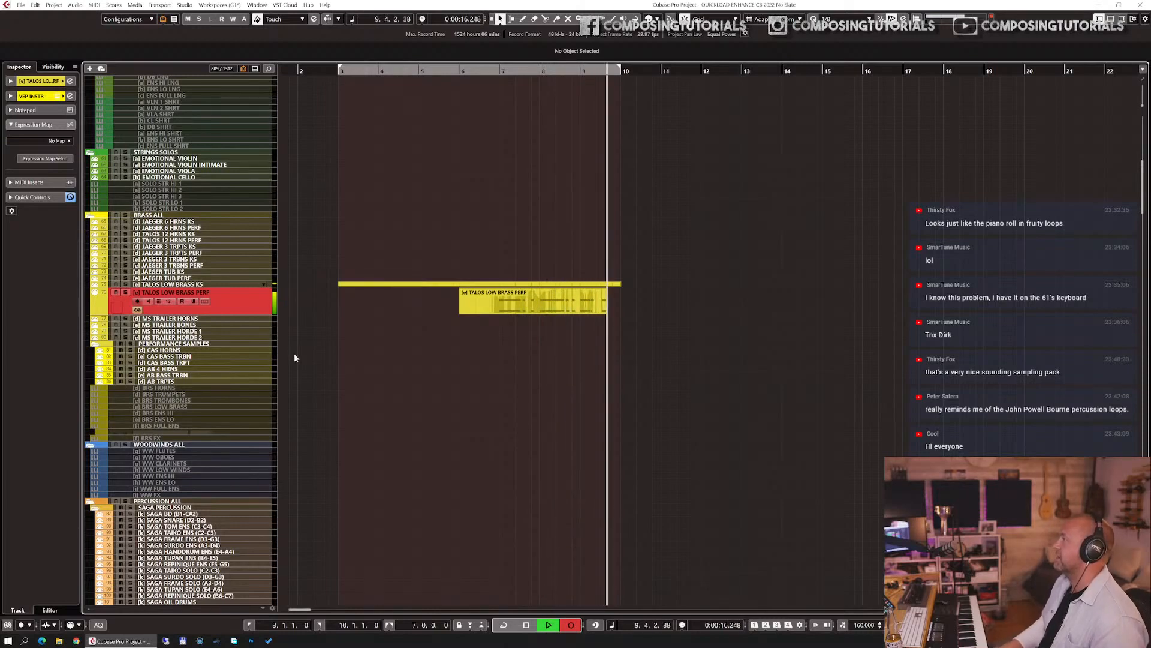
key(space)
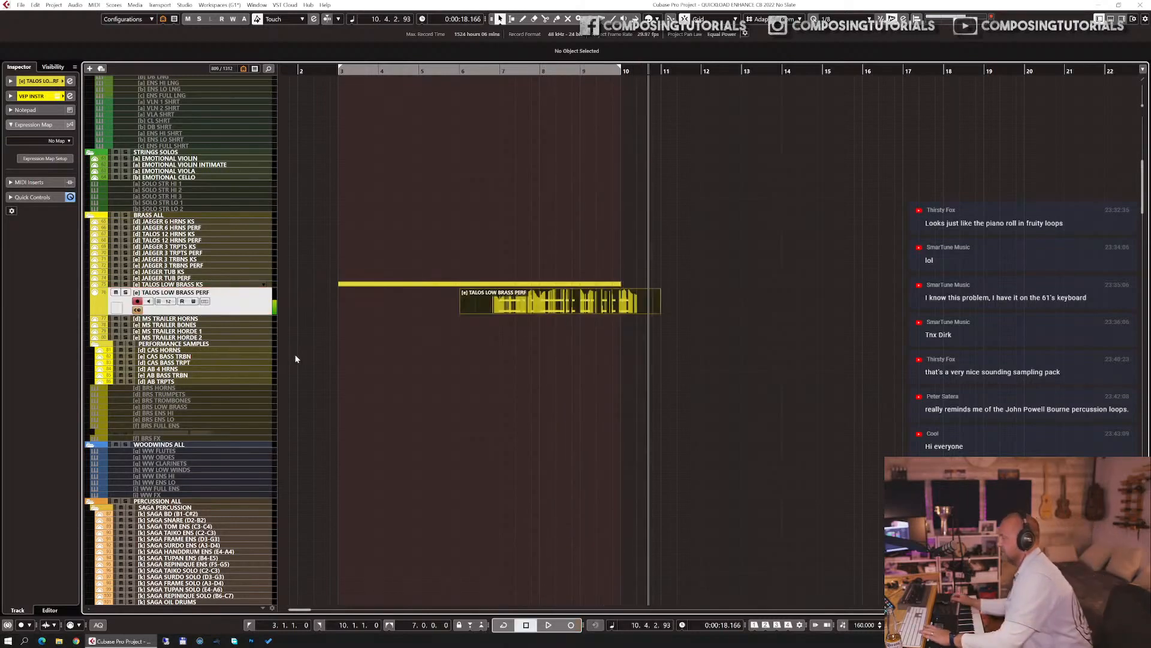
- Open the recorded TALOS LOW BRASS PERF part for note editing and play it from just before bar 7
double_click(545, 301)
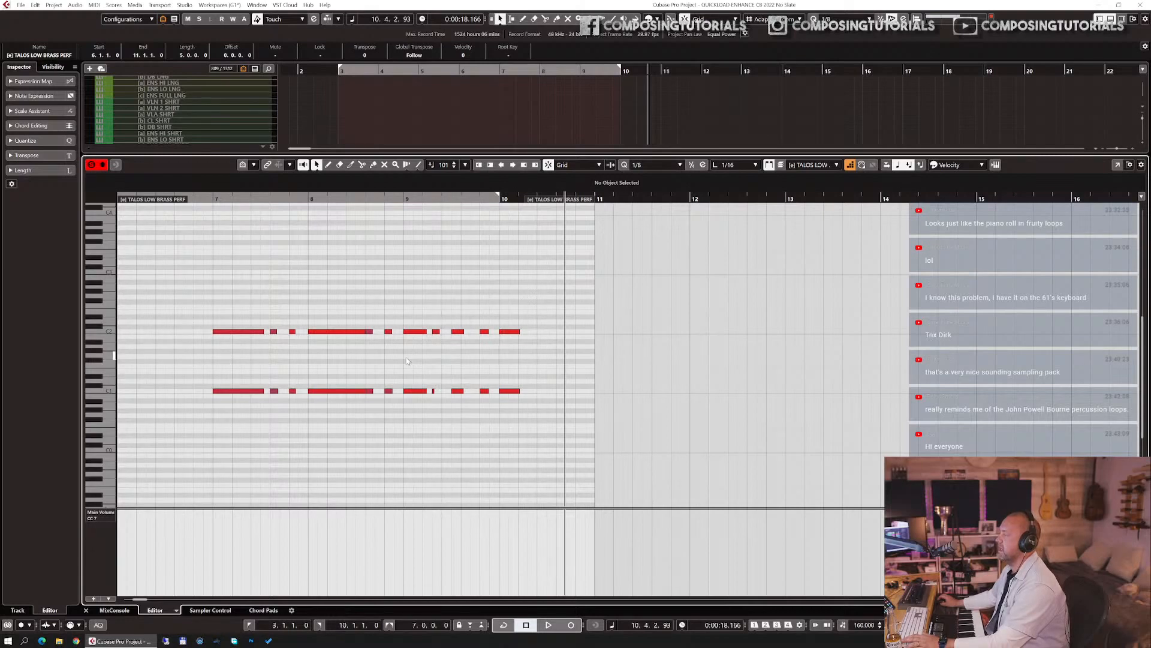
click(194, 199)
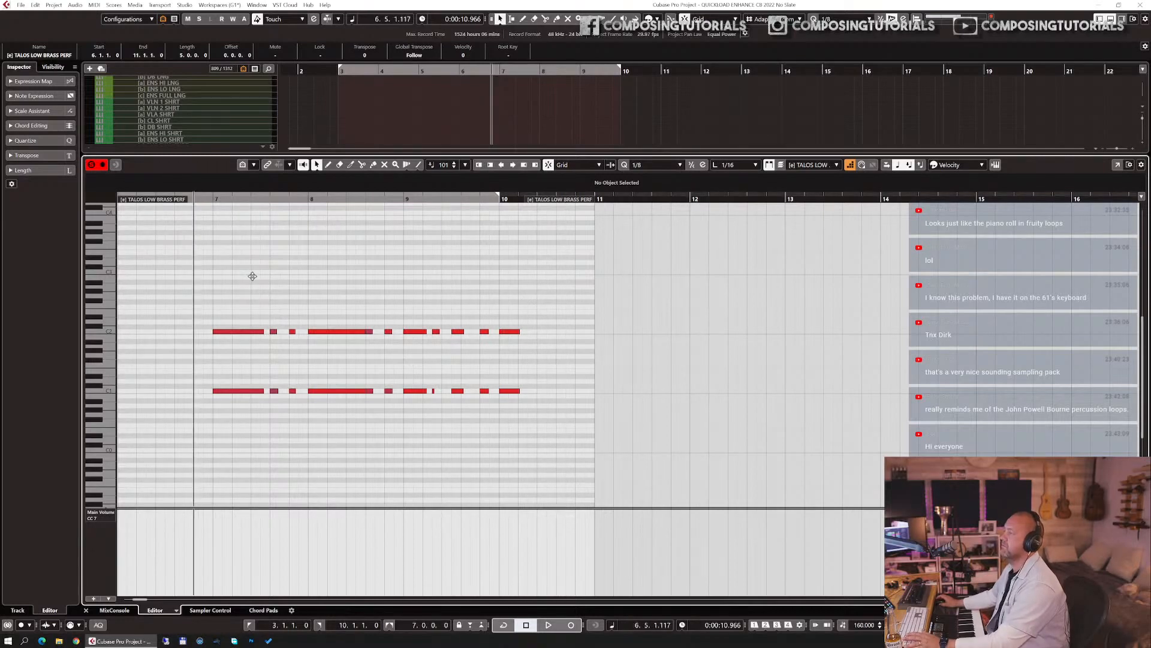
key(space)
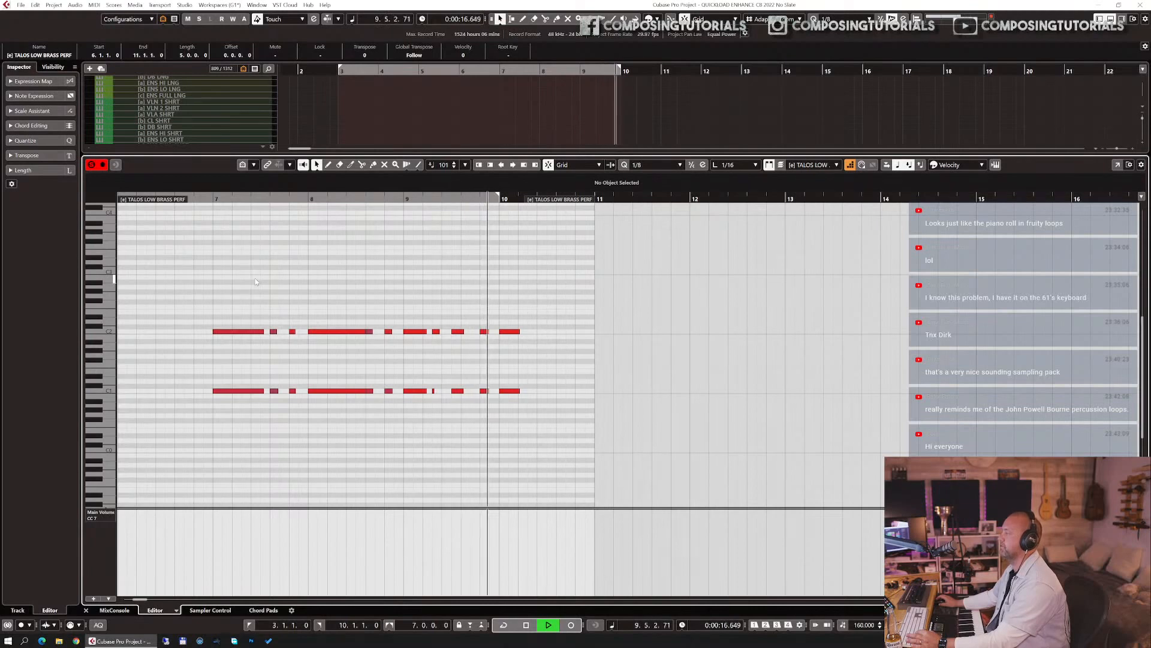
key(space)
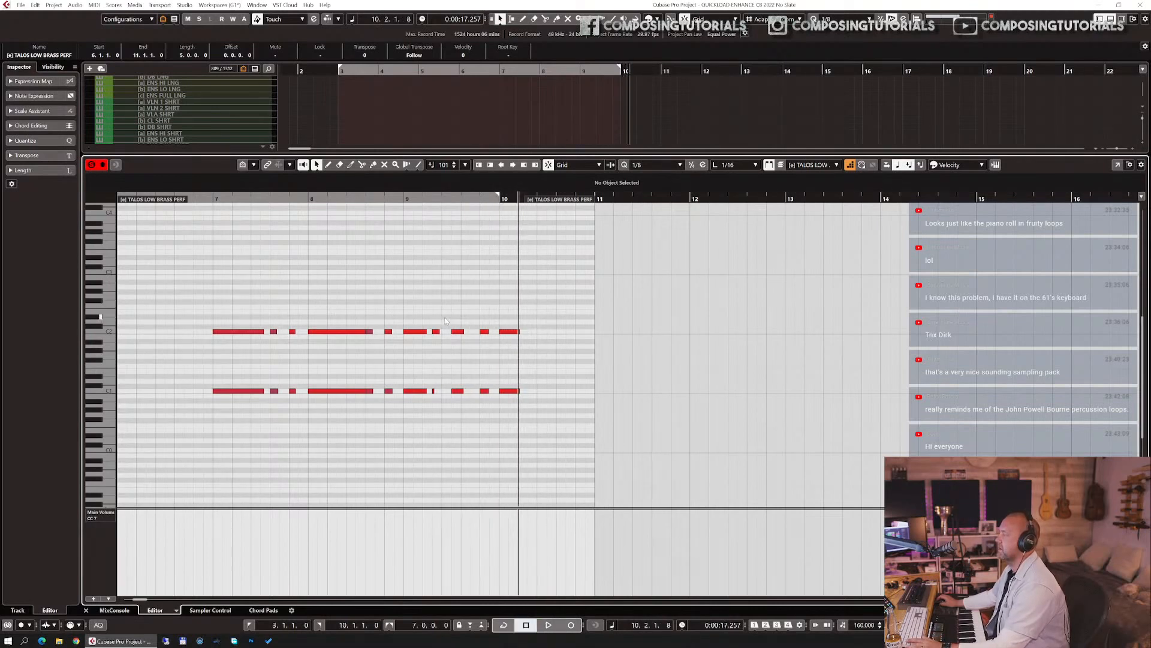
- Move the C1 and C2 notes at 9.3.3 one eighth note later
drag(468, 383, 466, 377)
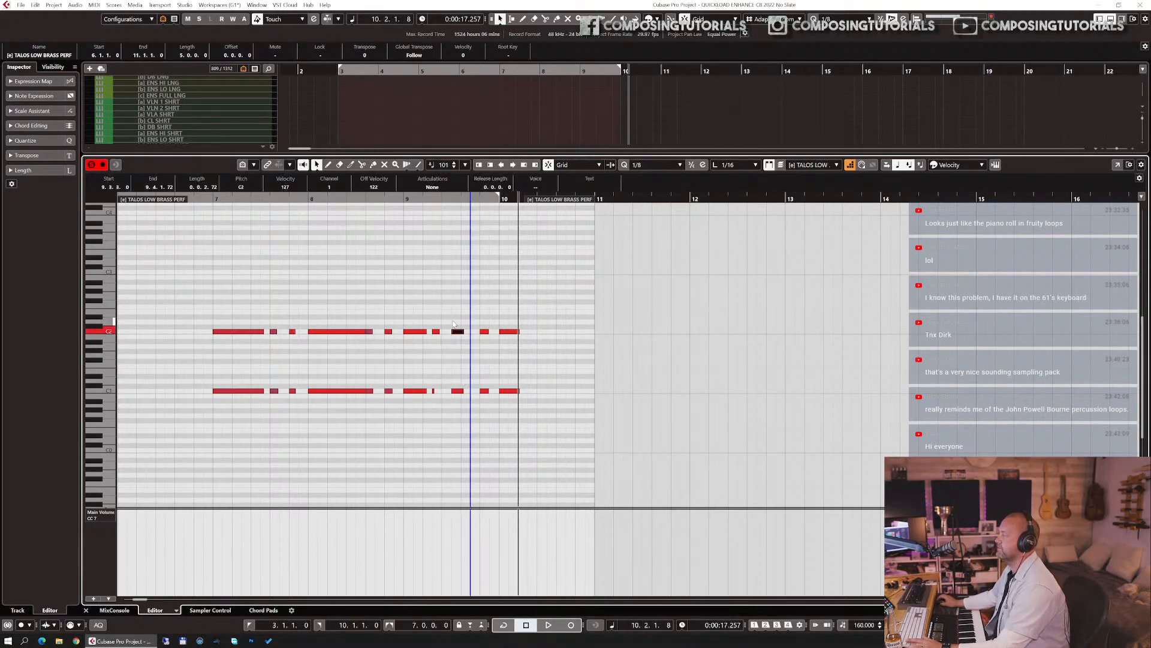
drag(452, 313, 471, 401)
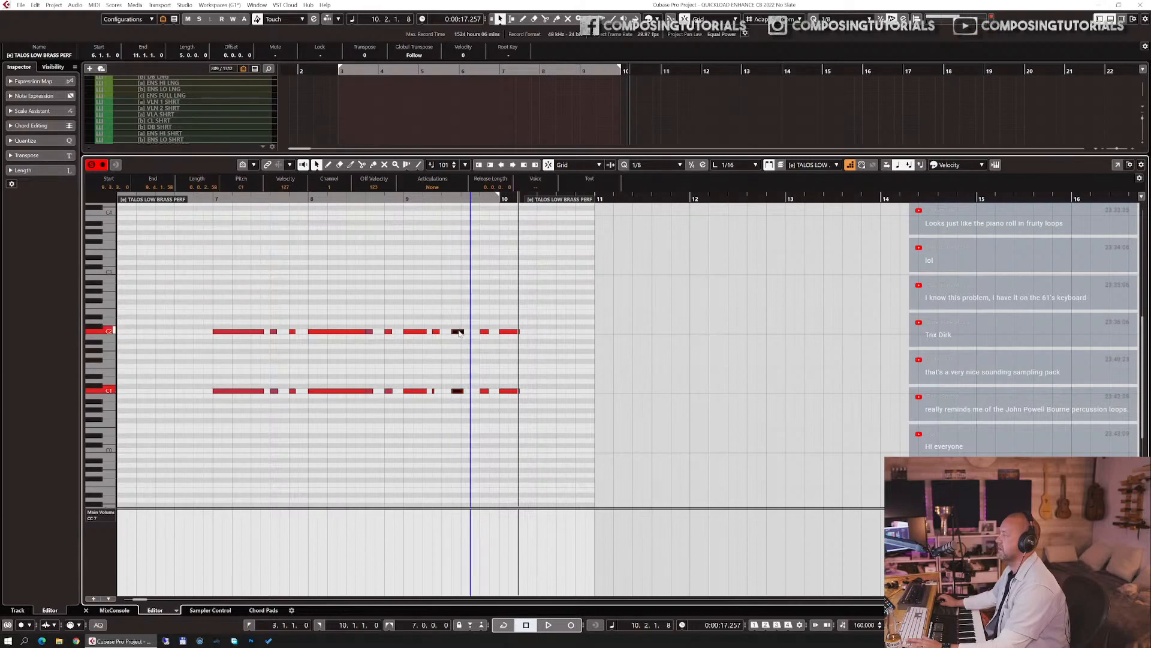
drag(459, 333, 469, 336)
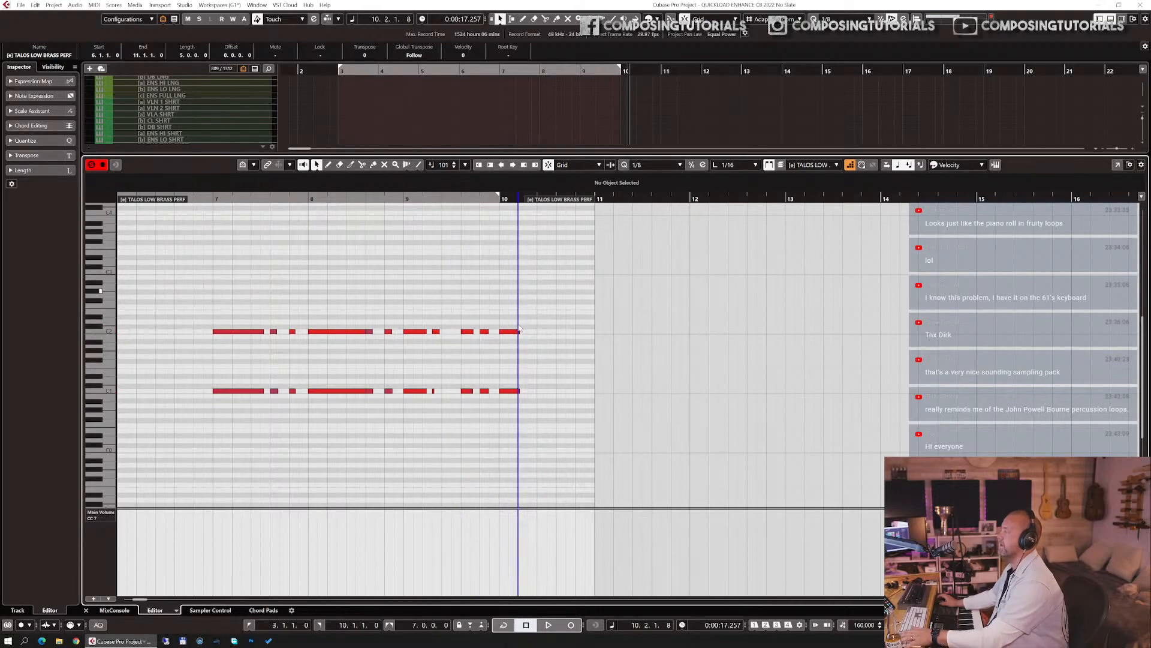
- Close the note editor and play the low brass tracks from bar 6 to the end of the performance
key(ctrl+e)
click(459, 71)
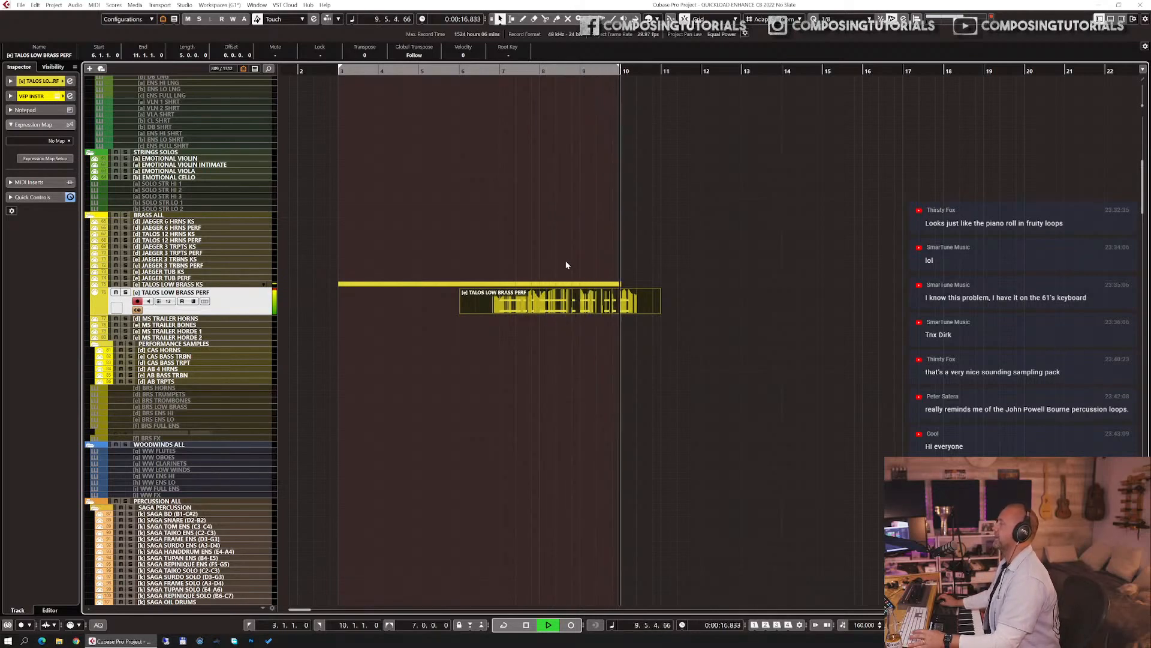
key(space)
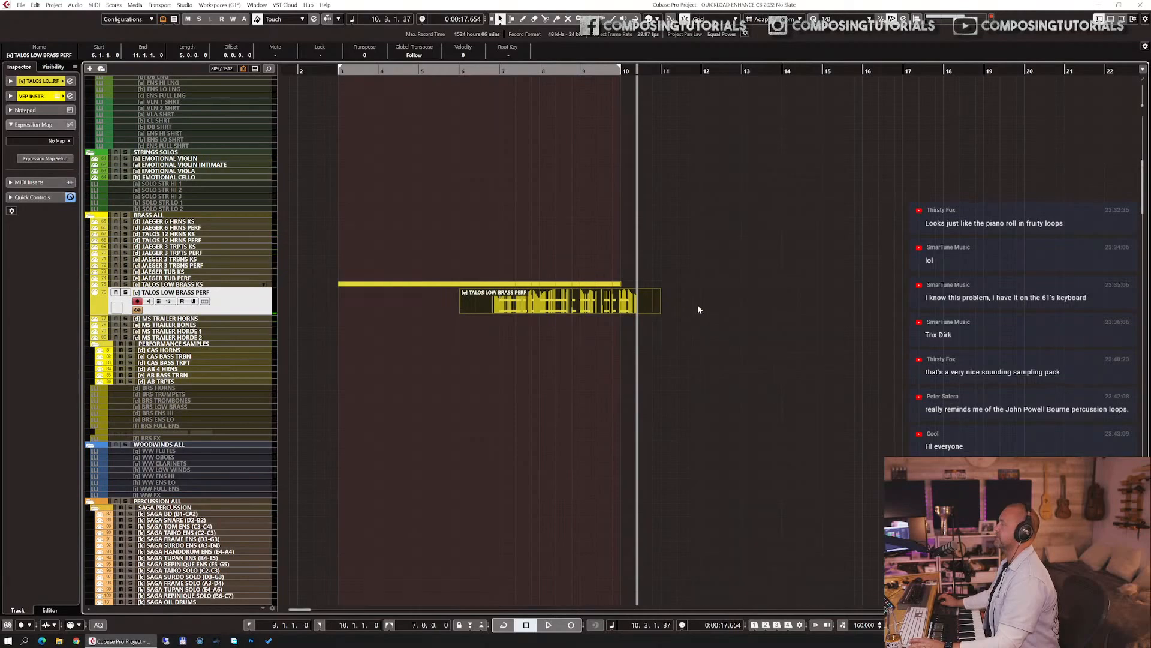
- Split the MA5 STR ENS SHORTS MASTER part at bar 7 and copy its bars 7 to 9 section onto the MA1 STR HI SHORTS track
click(698, 309)
scroll(428, 289, up, 3)
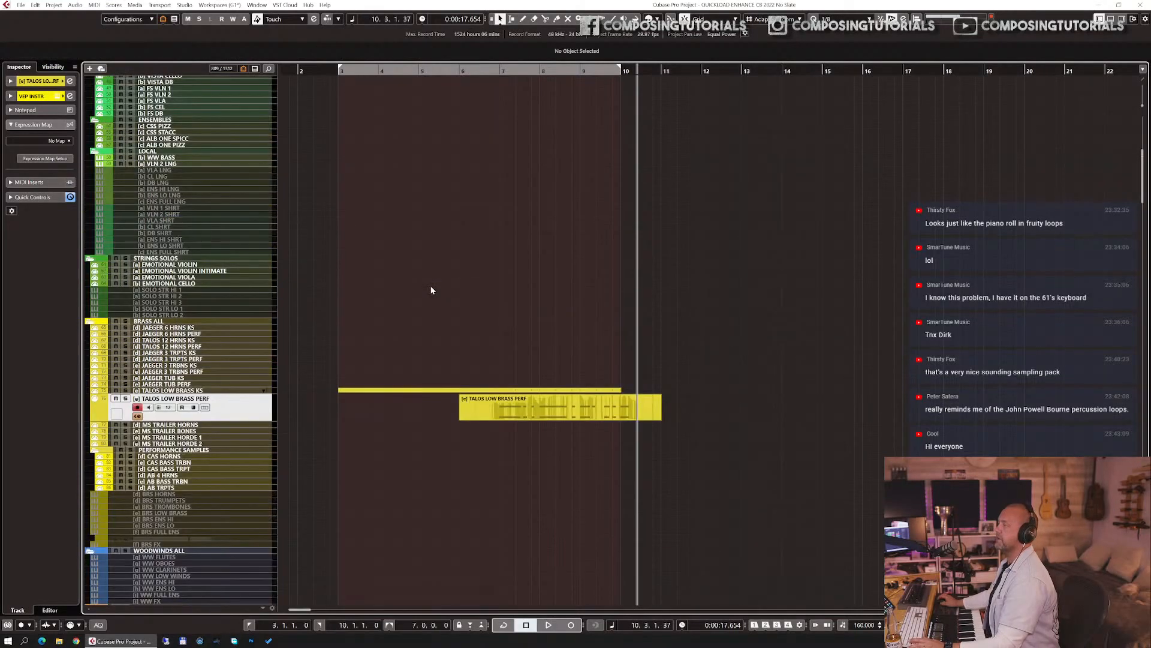
scroll(430, 290, up, 3)
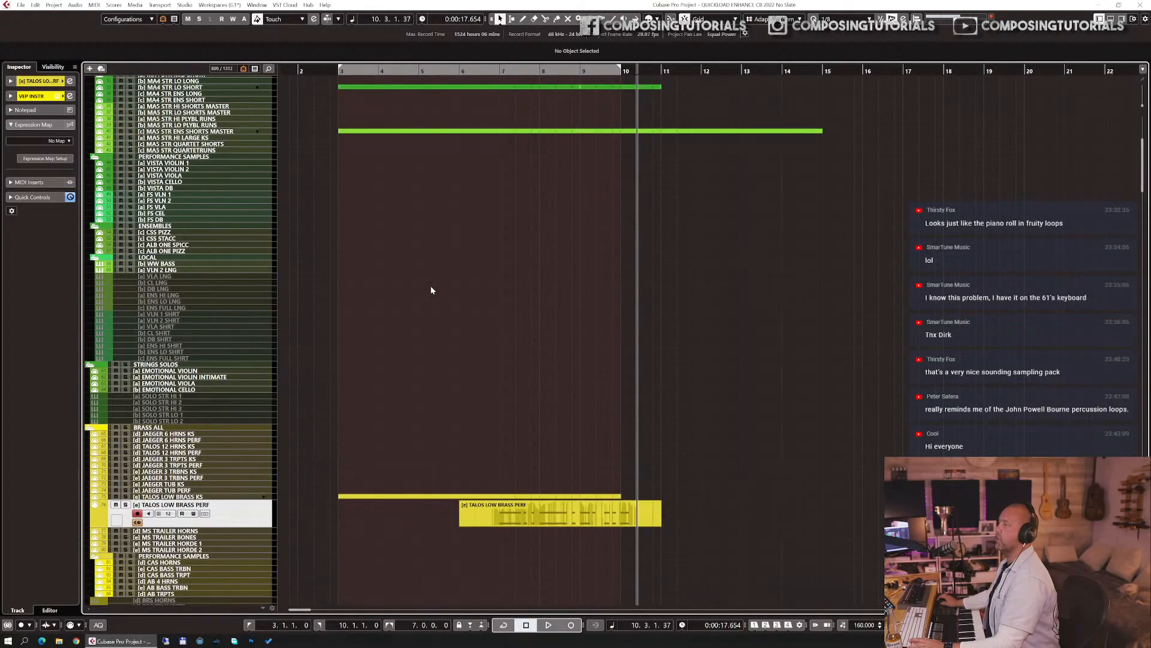
scroll(323, 256, up, 3)
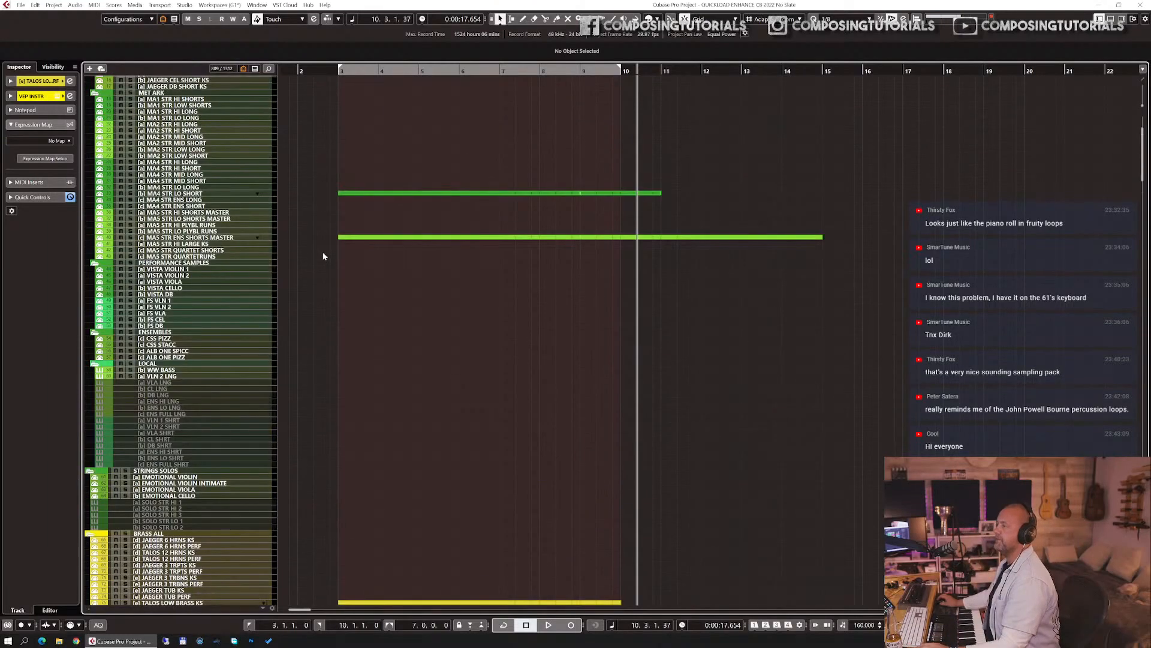
scroll(322, 256, up, 3)
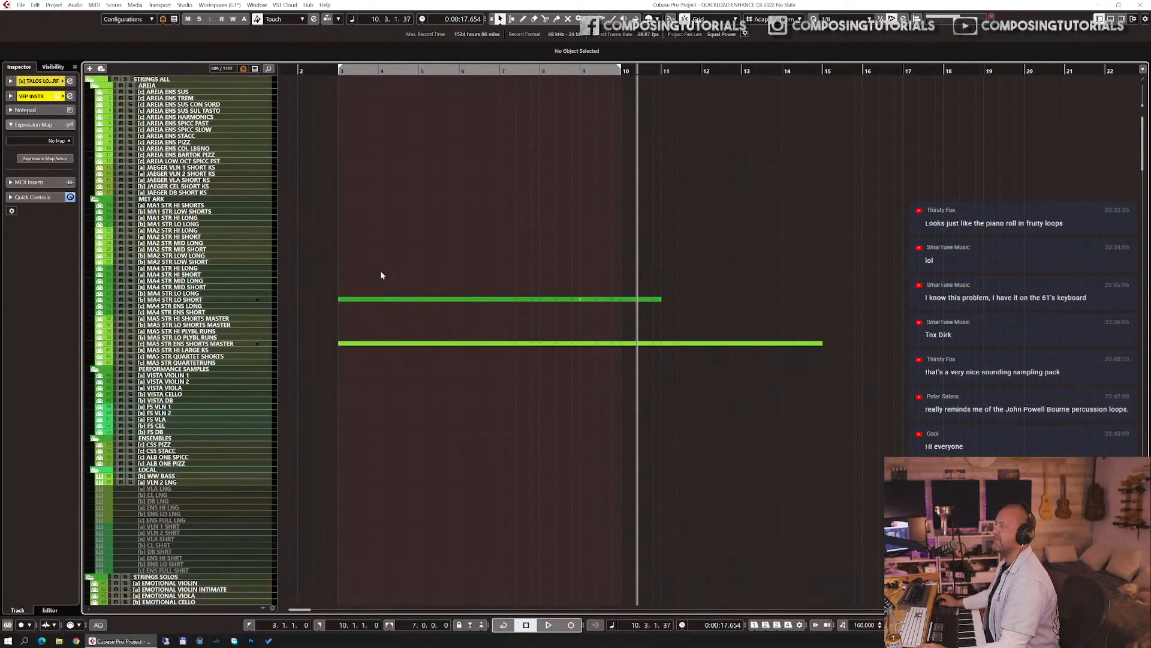
click(593, 298)
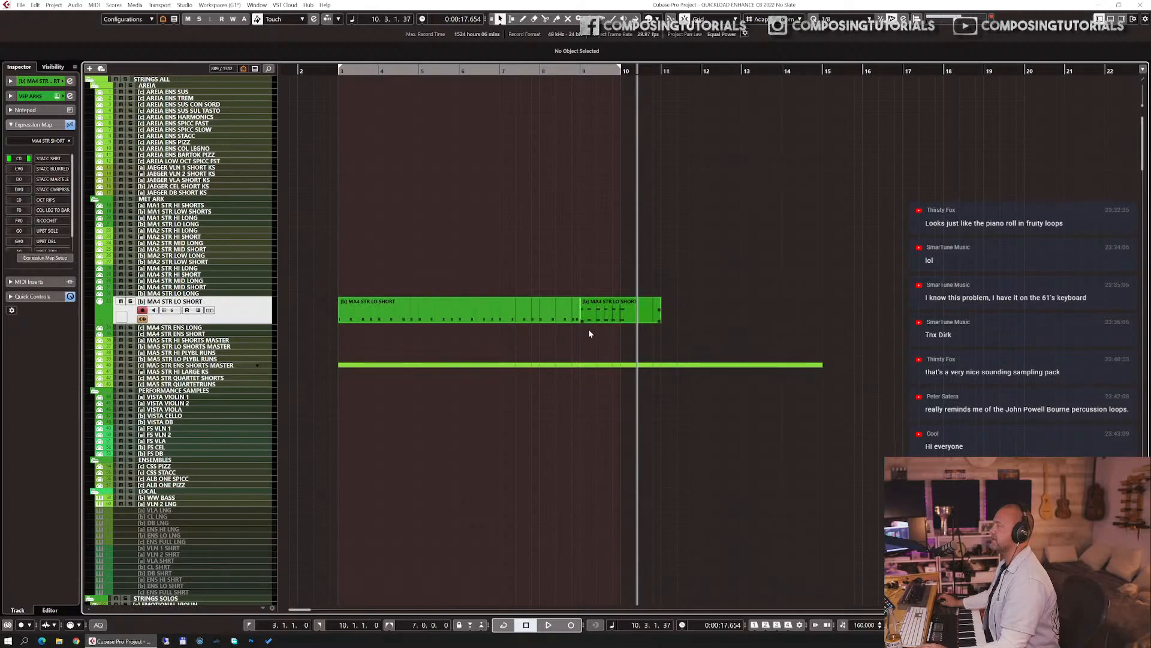
click(587, 365)
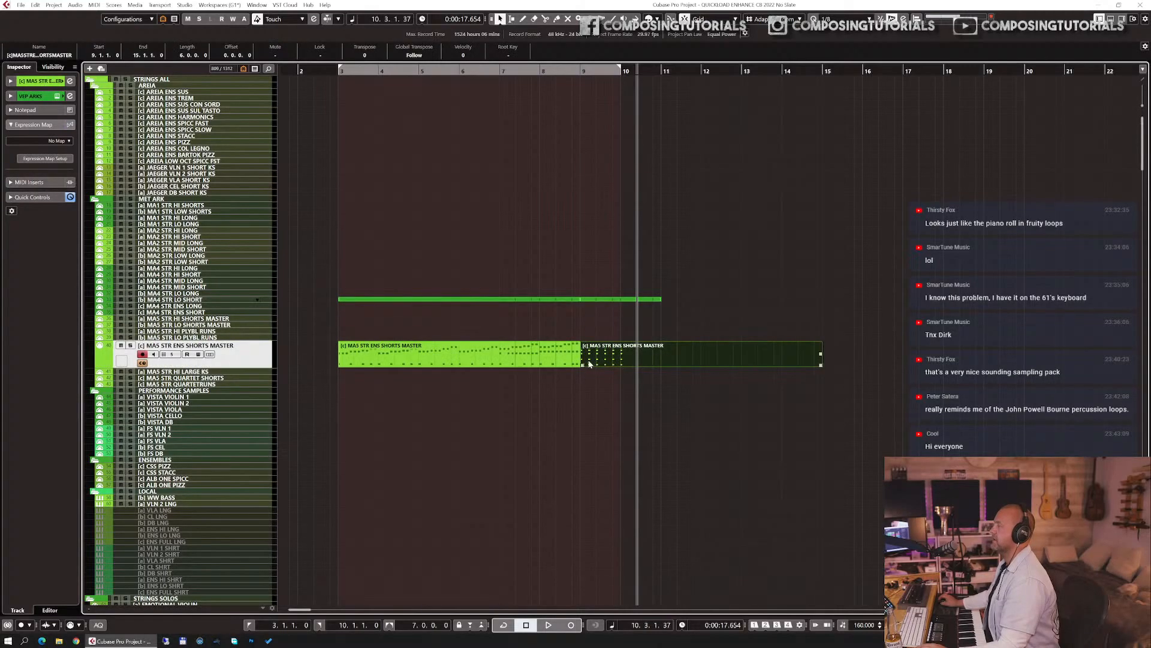
click(505, 356)
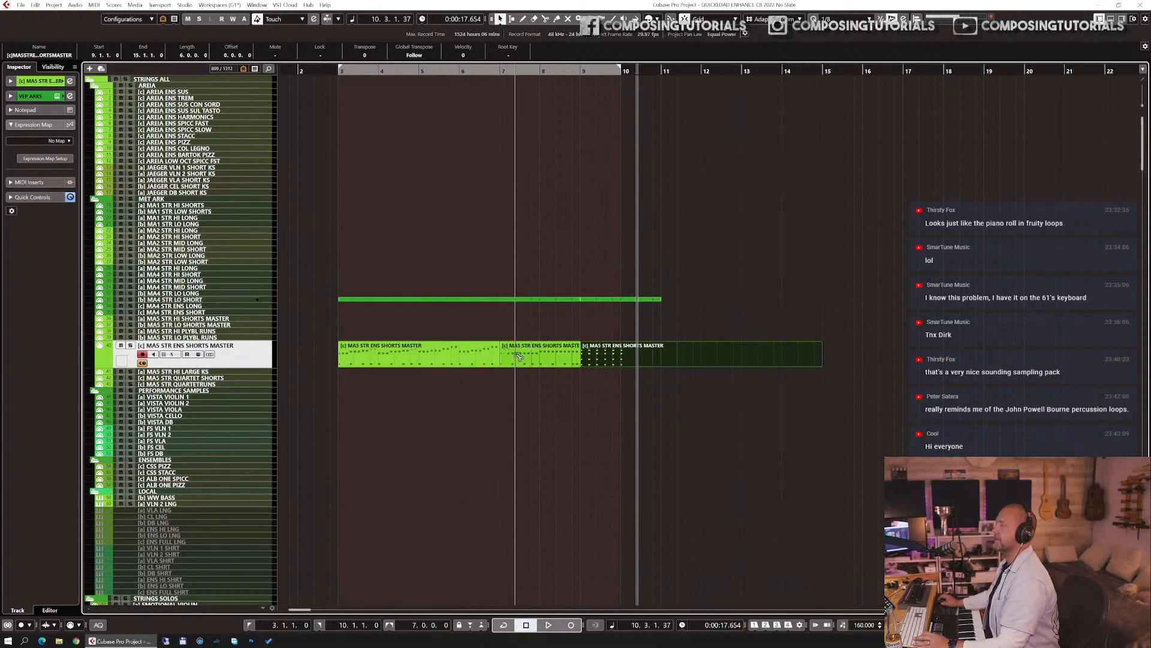
drag(517, 355, 516, 207)
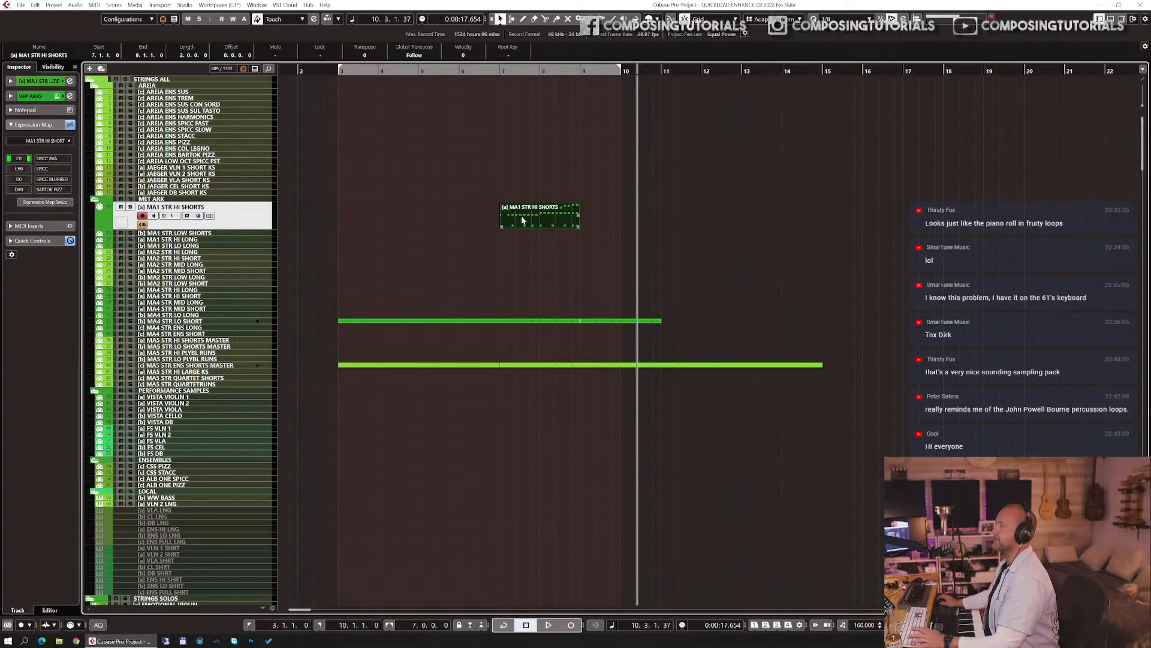
- Open the copied MA1 STR HI SHORTS part for note editing and assign the SPICC articulation from bar 7 and SPICC BLURRED from bar 8
key(Return)
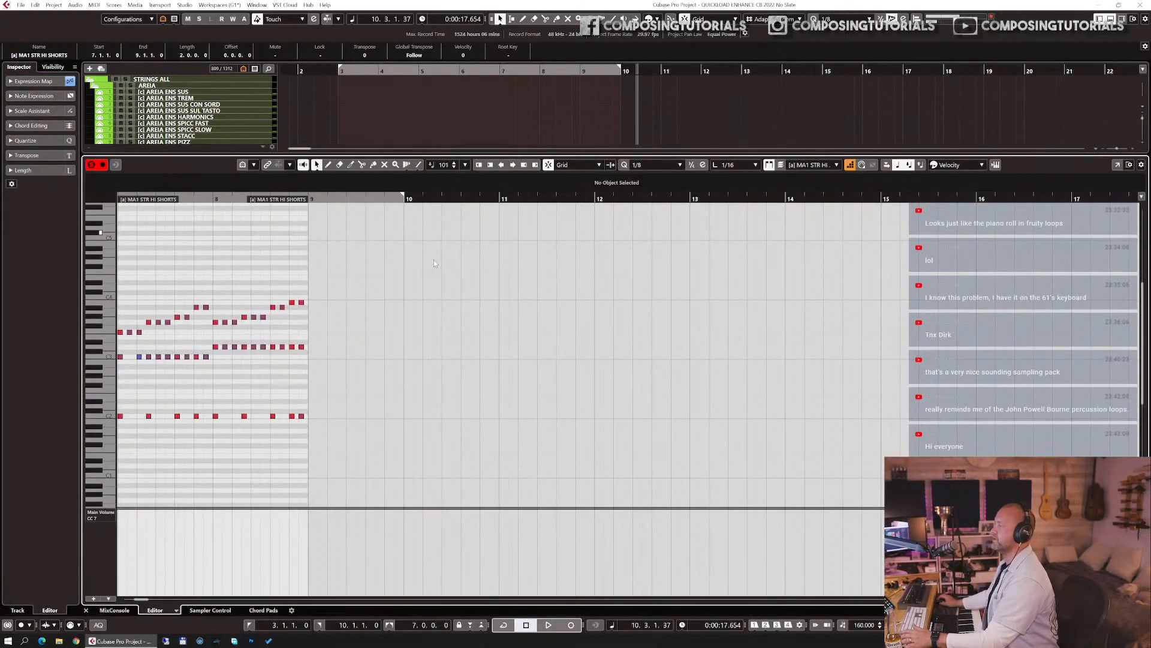
key(Return)
key(Return)
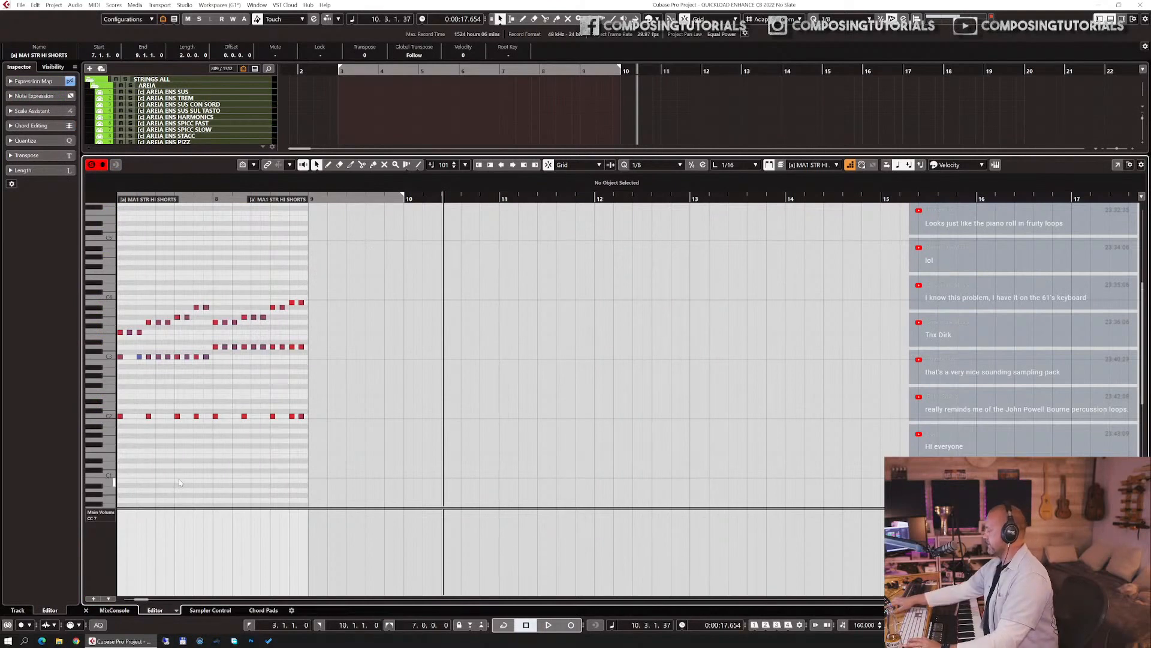
key(alt+a)
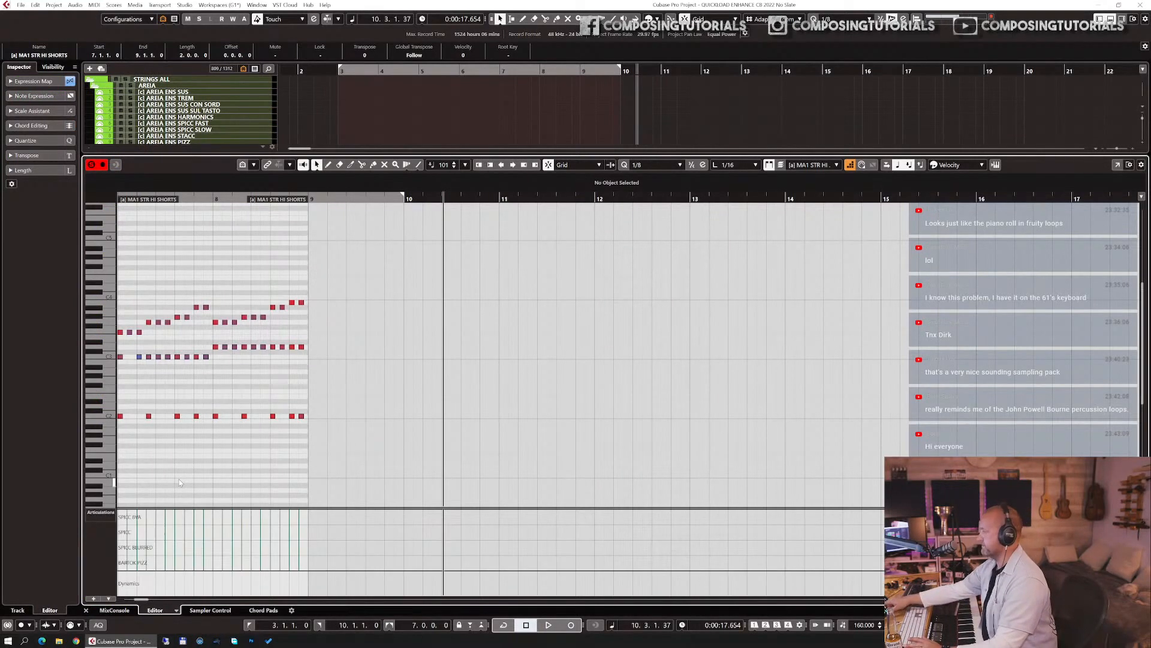
click(125, 531)
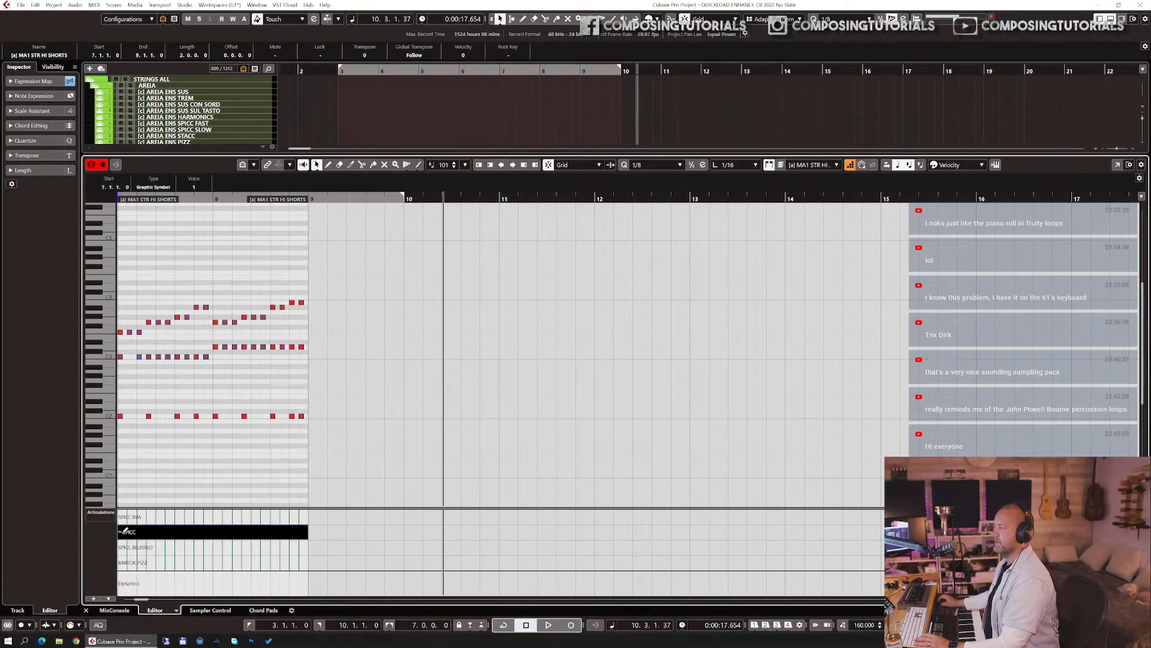
click(216, 548)
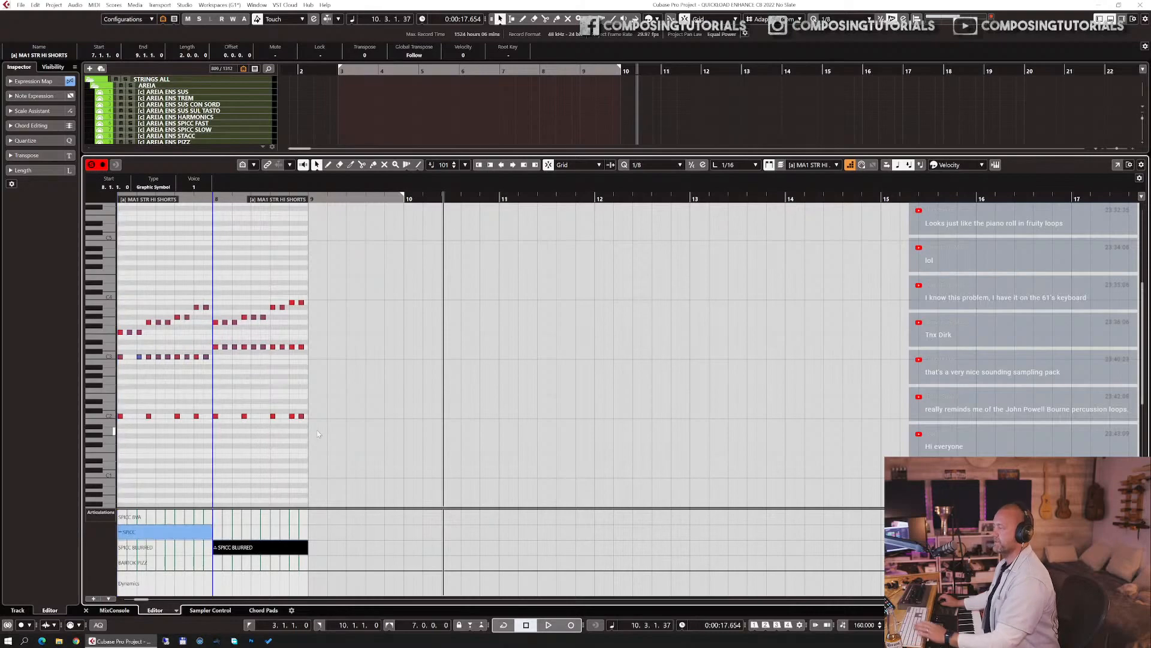
- Delete the bass notes and the repeated C3 and D3 notes, keeping only the rising top line of the MA1 STR HI SHORTS part
drag(326, 412, 113, 458)
key(Delete)
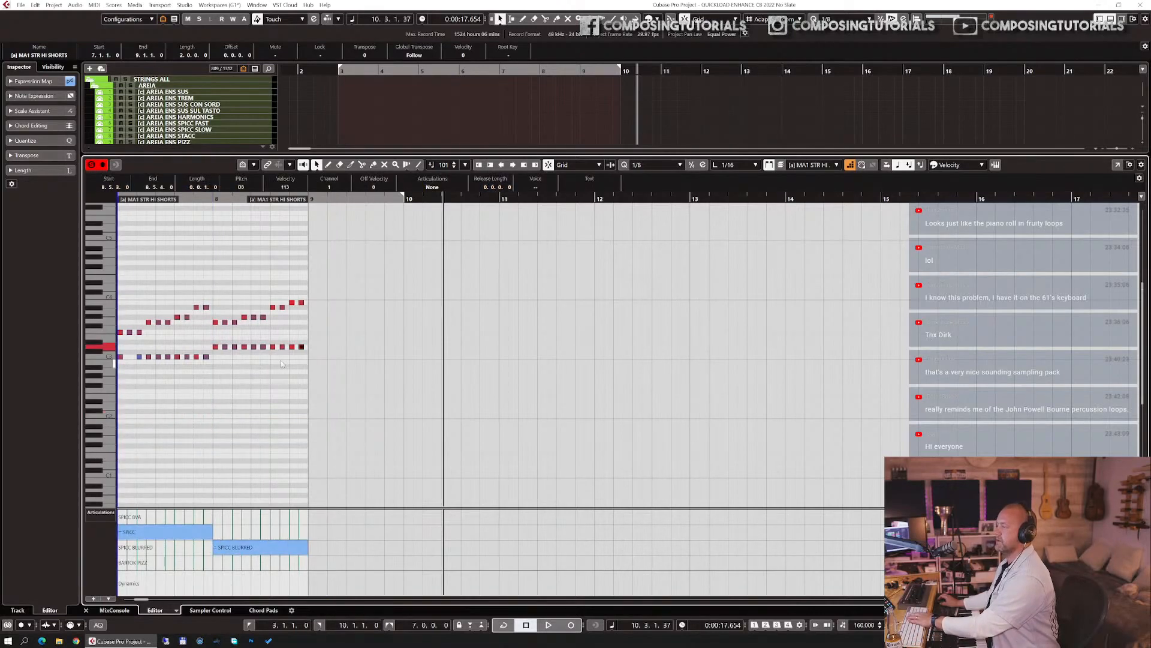
drag(317, 342, 377, 412)
key(Delete)
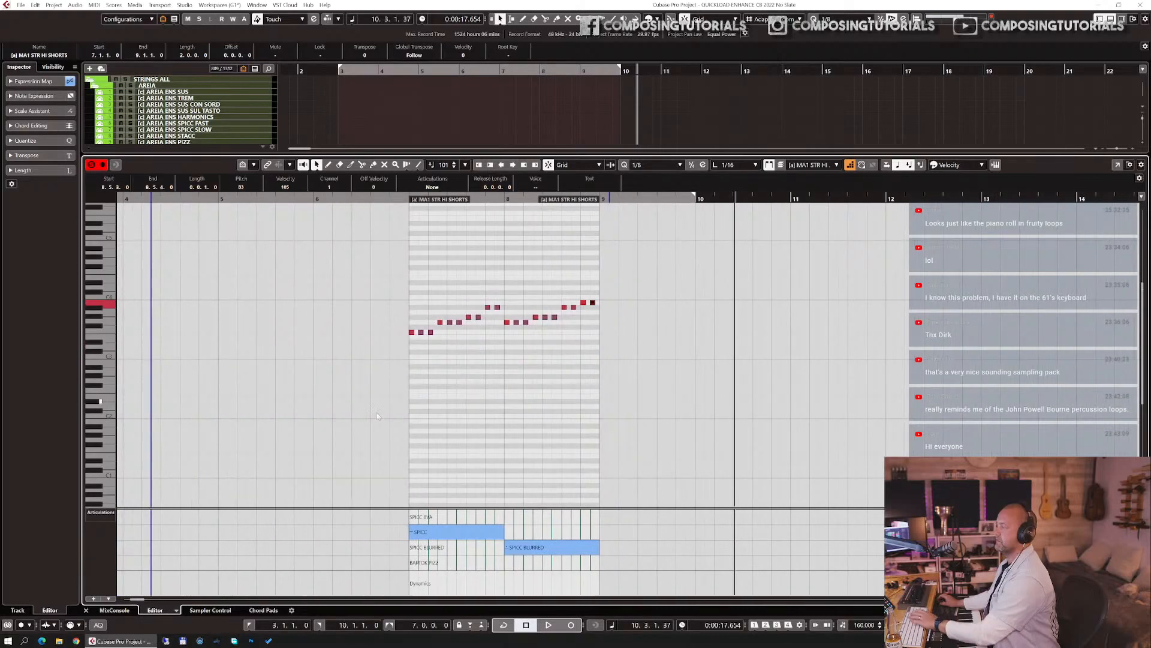
- Play the edited top line from just before bar 7, close the note editor and play the arrangement from bar 6
click(408, 201)
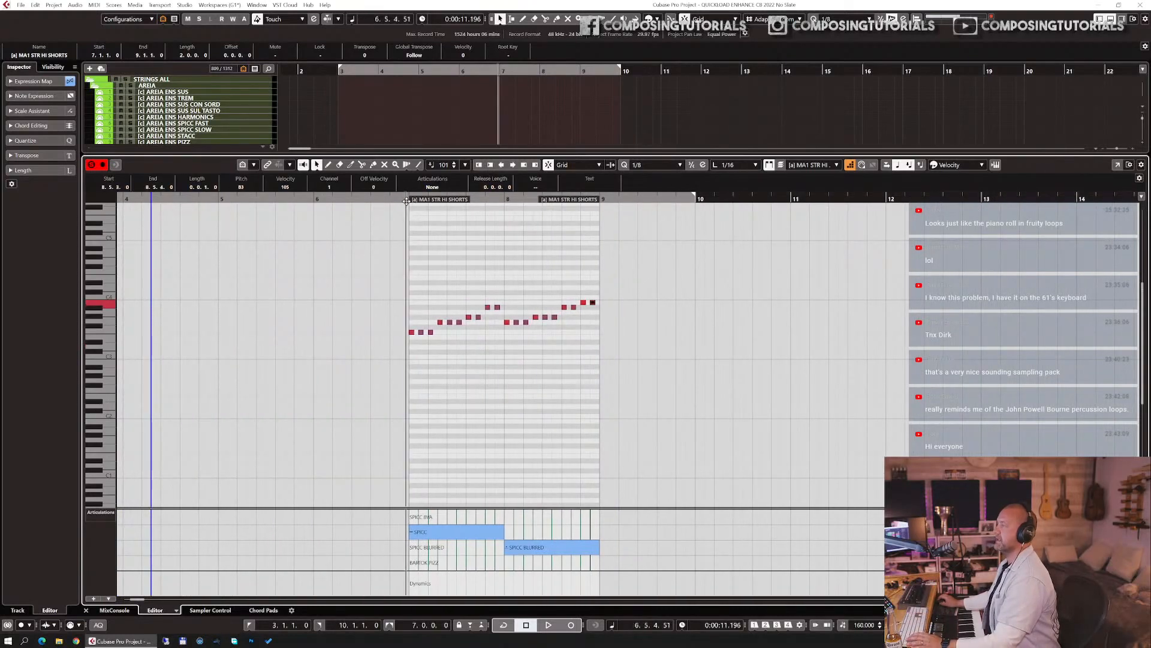
key(space)
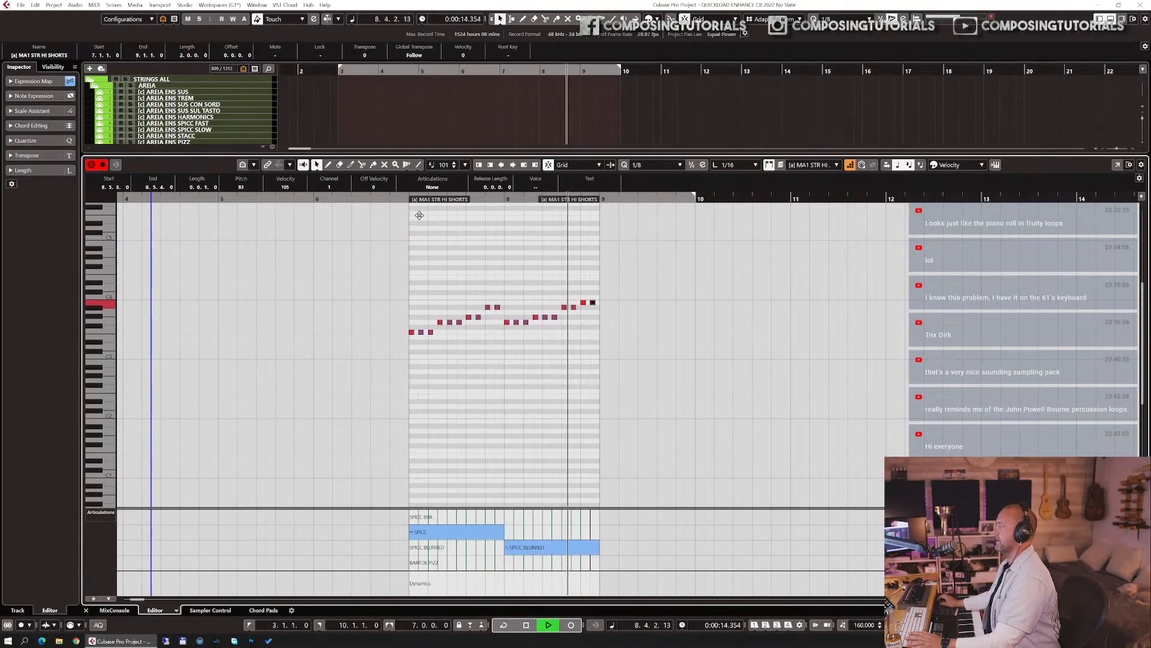
key(space)
key(ctrl+e)
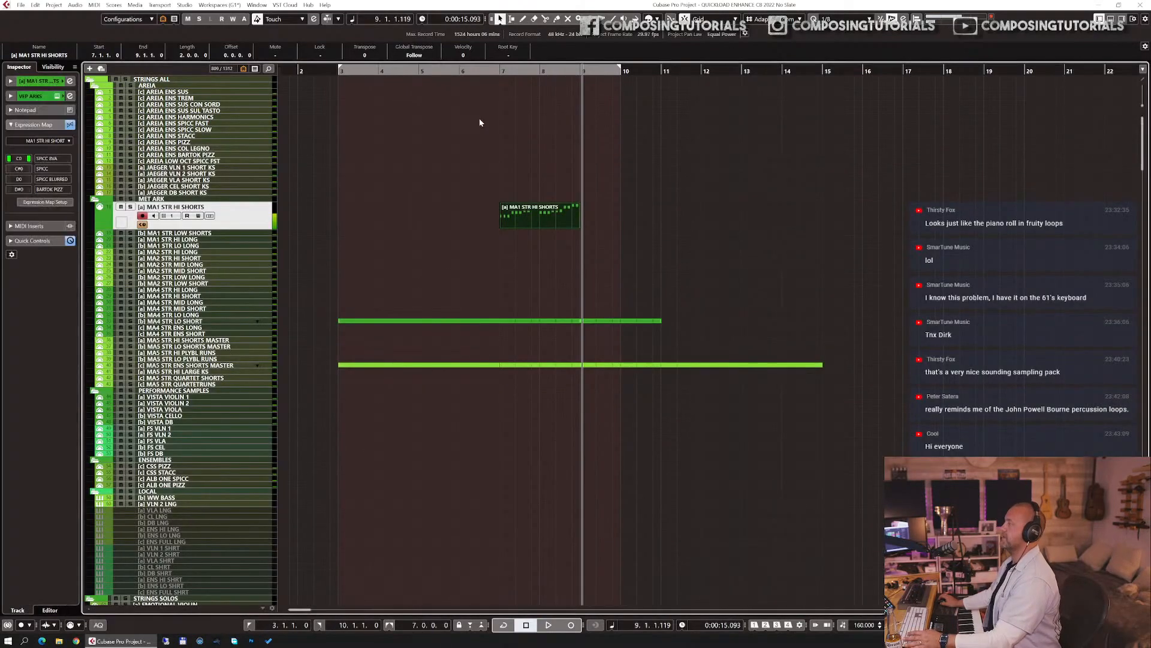
drag(460, 71, 465, 102)
key(space)
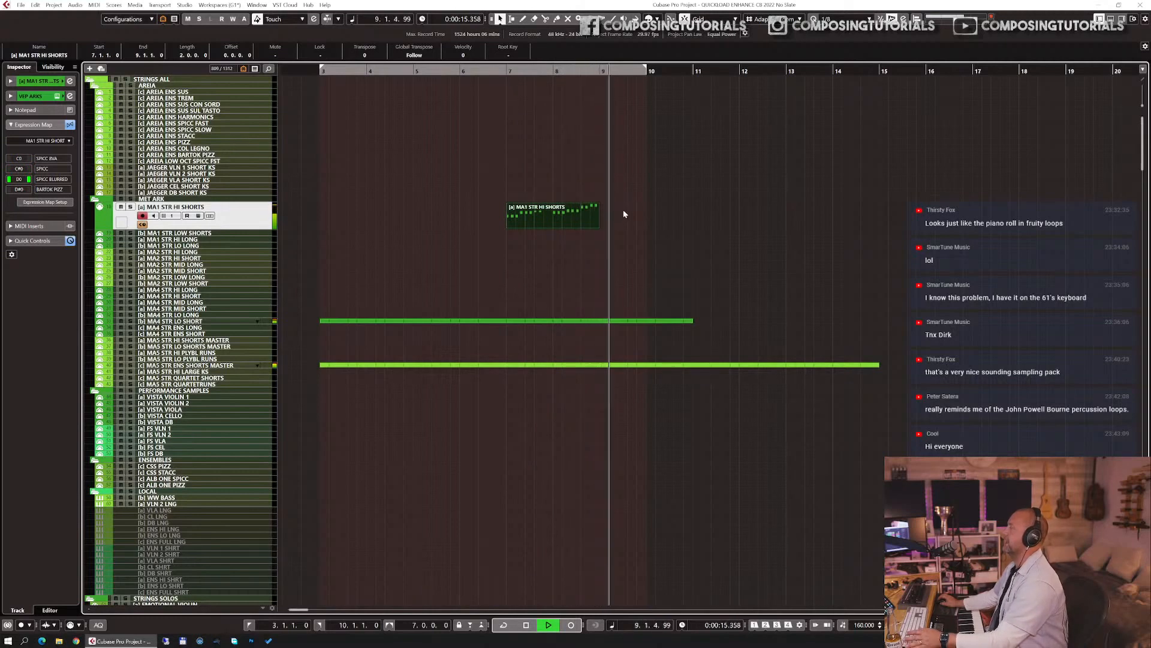
key(space)
- Extend the MA1 STR HI SHORTS part to 10.2.1 and add short C4 notes on every beat from 9.1.1 to 10.1.1
drag(600, 226, 644, 226)
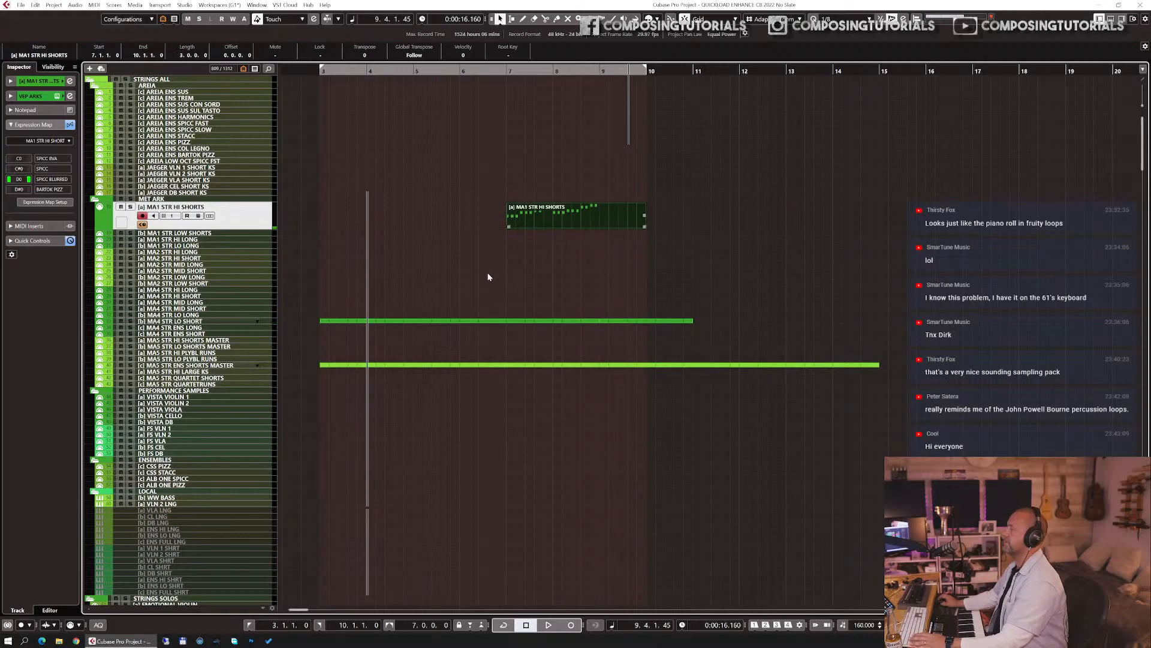
key(Return)
drag(303, 306, 423, 282)
click(411, 271)
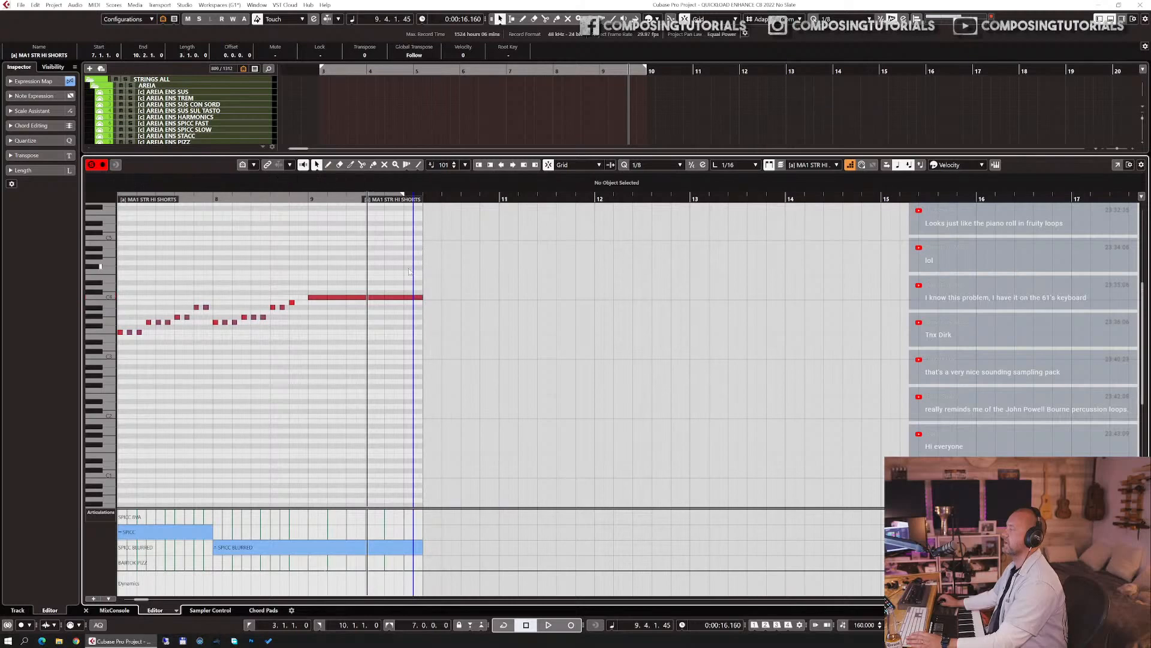
click(328, 315)
drag(328, 298, 313, 304)
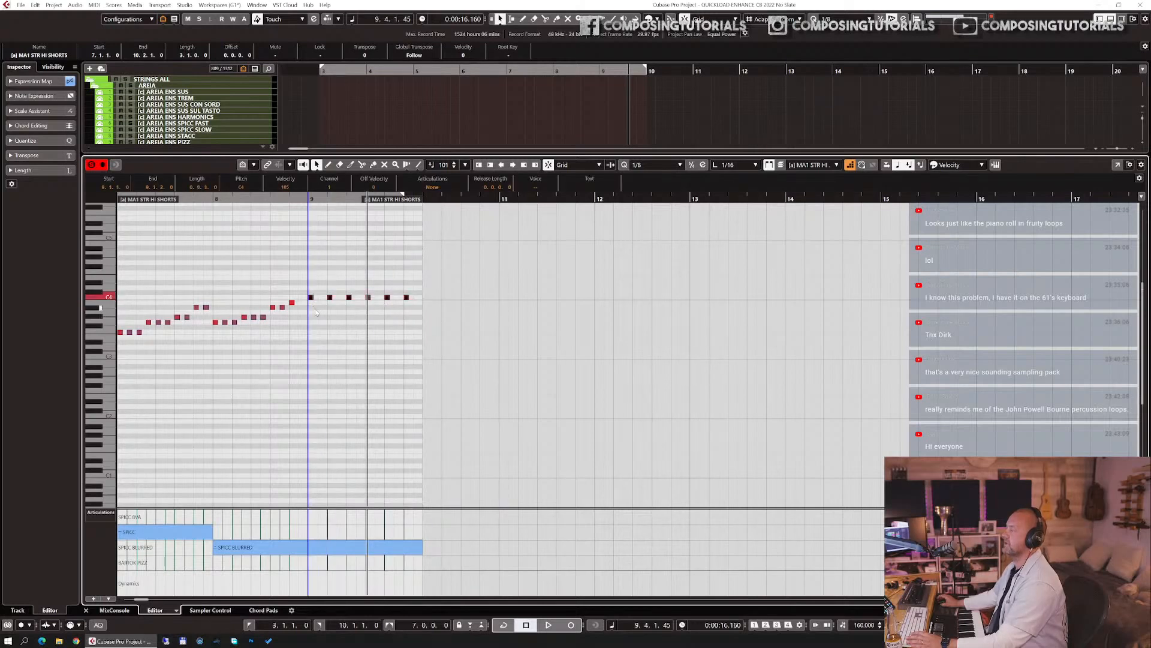
- Shape the new C4 notes with rising velocities and double the last one at 10.1.1 an octave lower on C3
click(369, 414)
key(v)
mouse_move(313, 521)
mouse_down()
mouse_move(427, 498)
mouse_move(381, 525)
mouse_move(336, 526)
mouse_up()
click(407, 297)
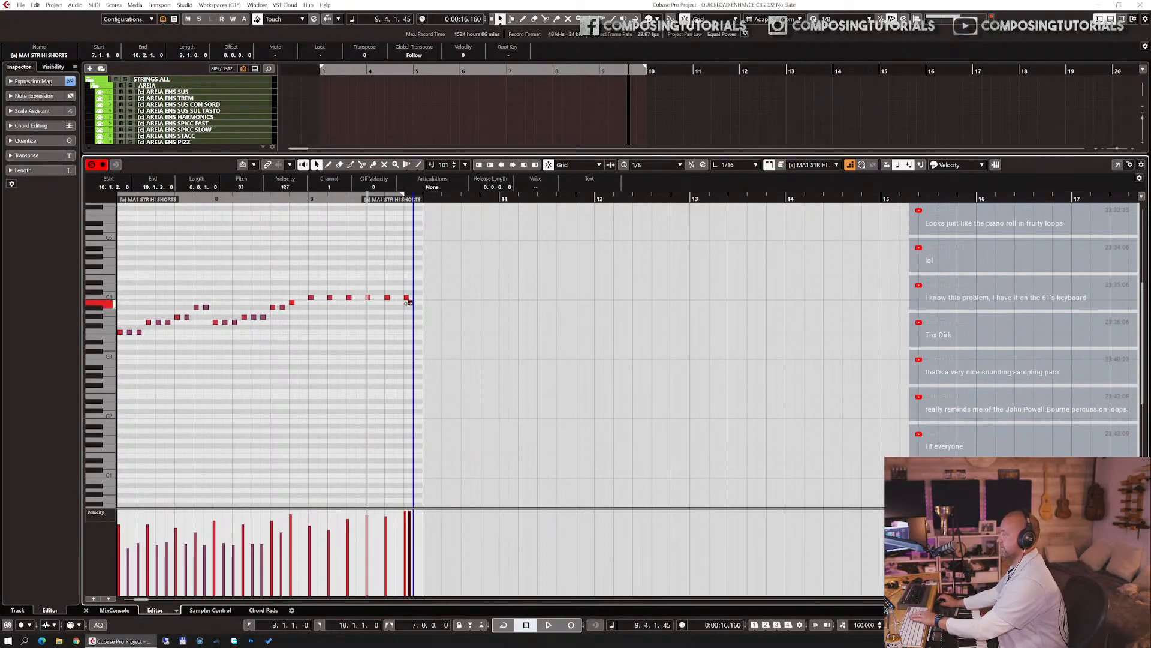
key(Delete)
drag(407, 298, 409, 361)
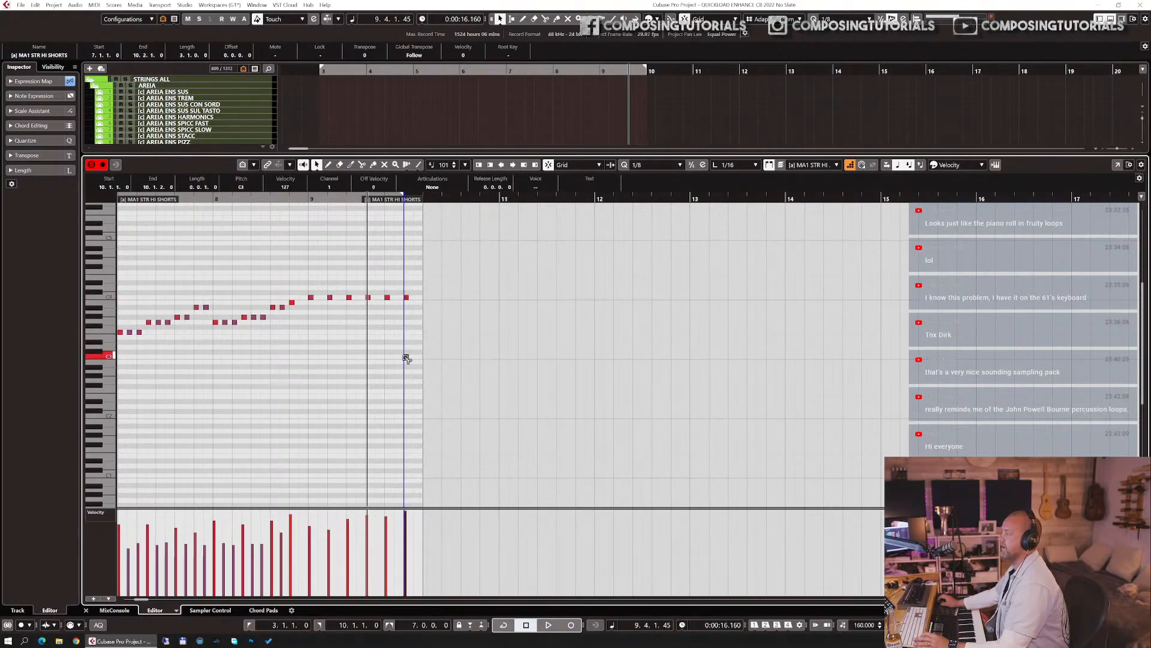
- Close the note editor and play the arrangement from bar 3 until just past bar 10
key(ctrl+e)
key(KP_1)
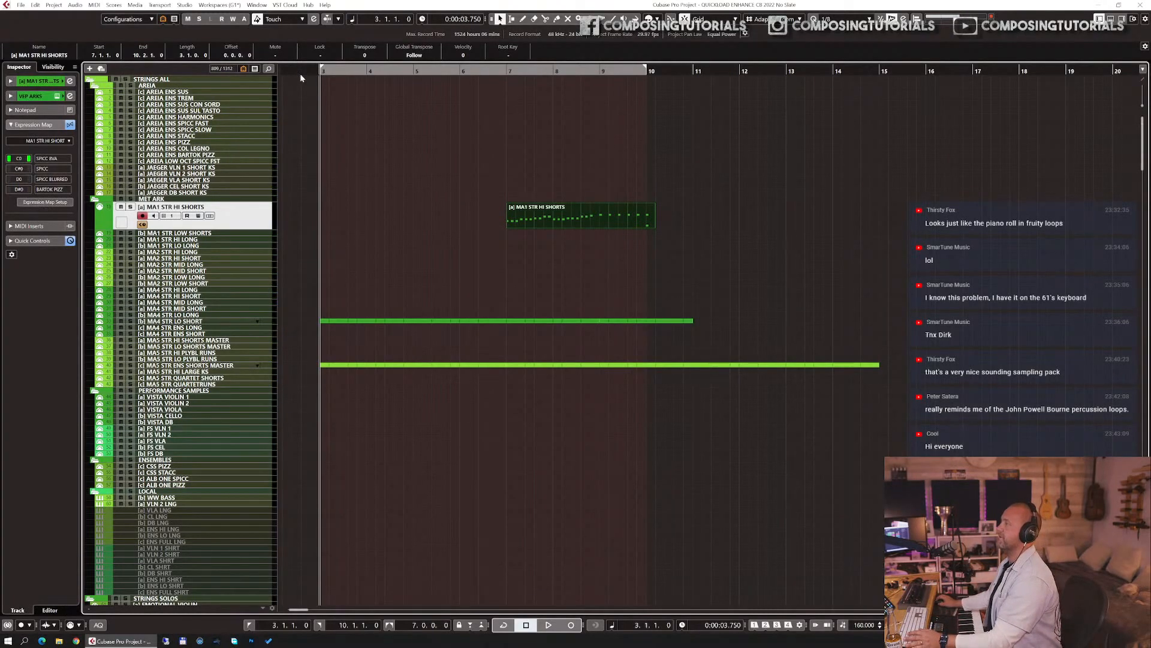
key(space)
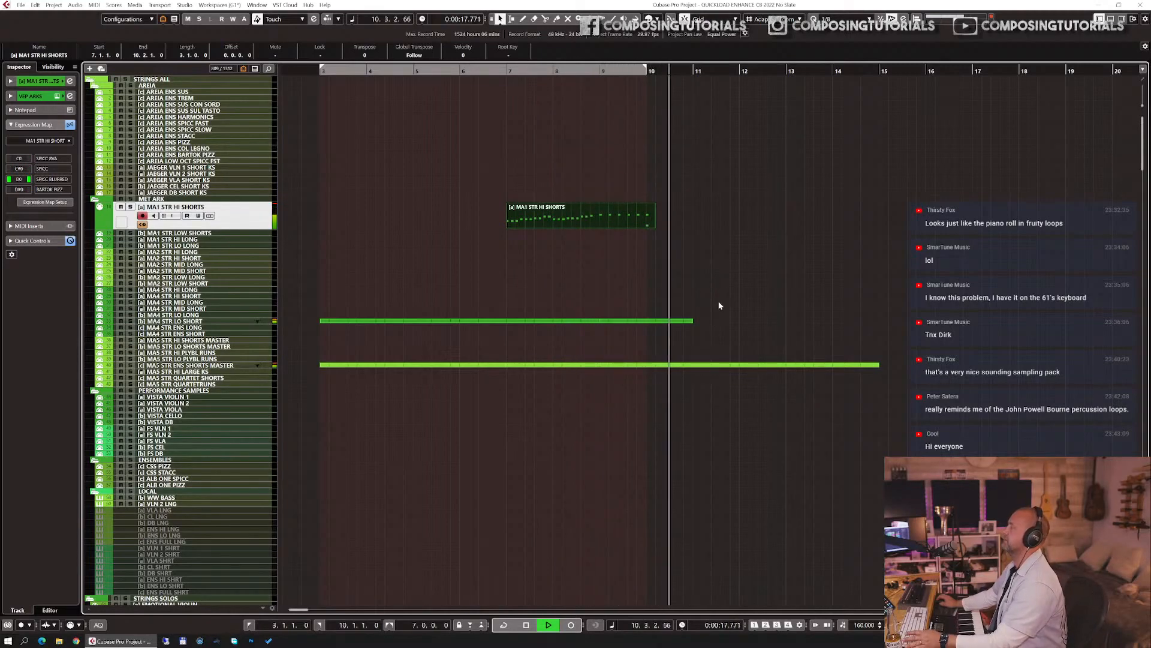
key(space)
- Record a MIDI performance on the SAGA CYMBALS track from bar 3 until past bar 11, setting its PERC VERB send to -9.18 during recording
scroll(559, 262, down, 15)
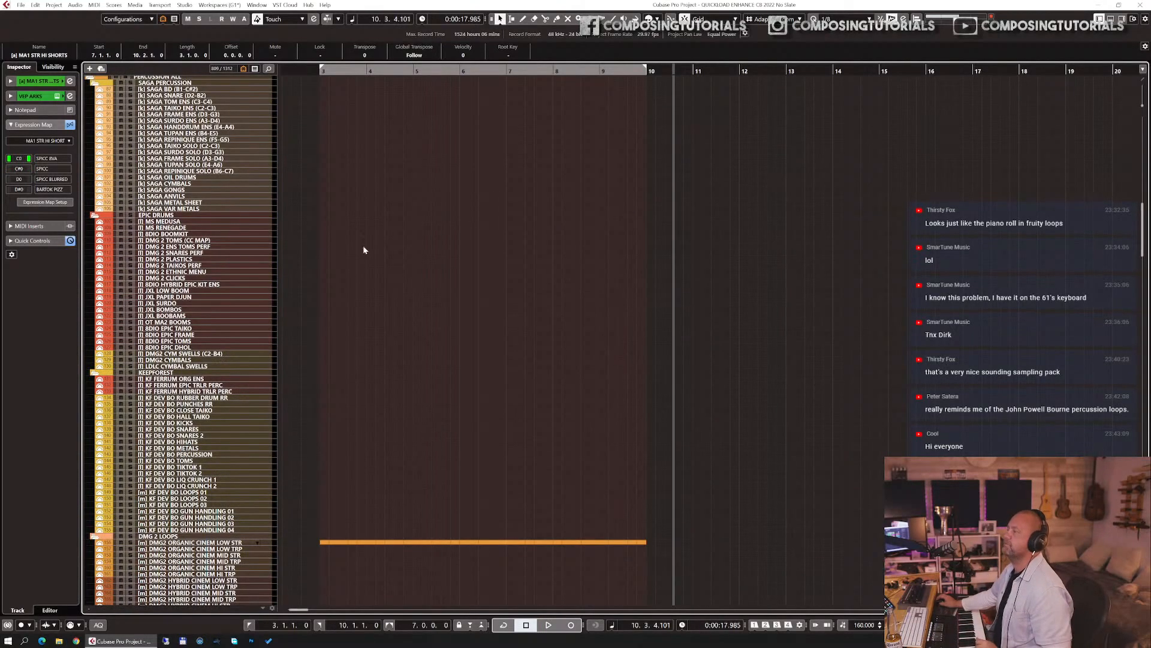
click(226, 184)
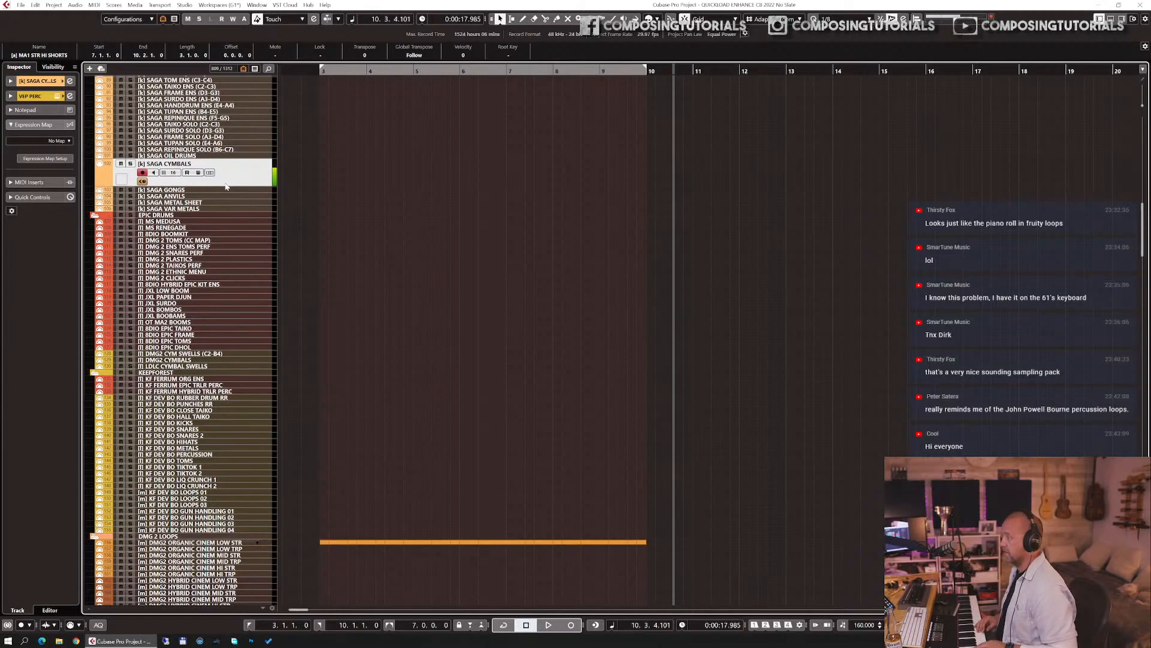
key(KP_1)
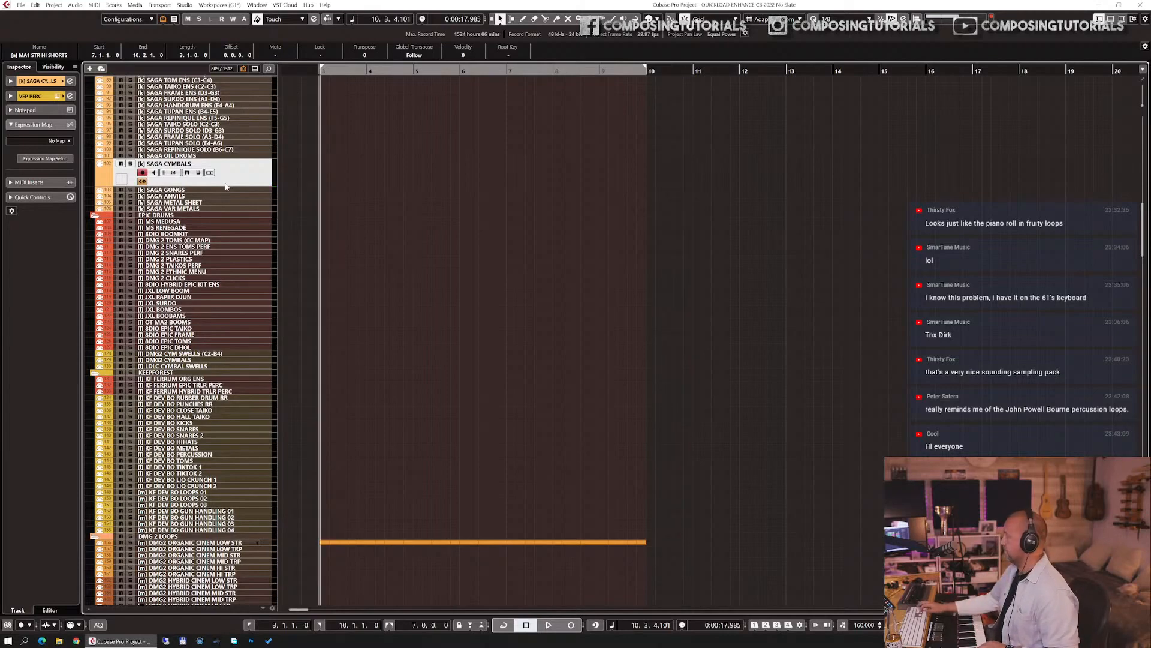
key(KP_Multiply)
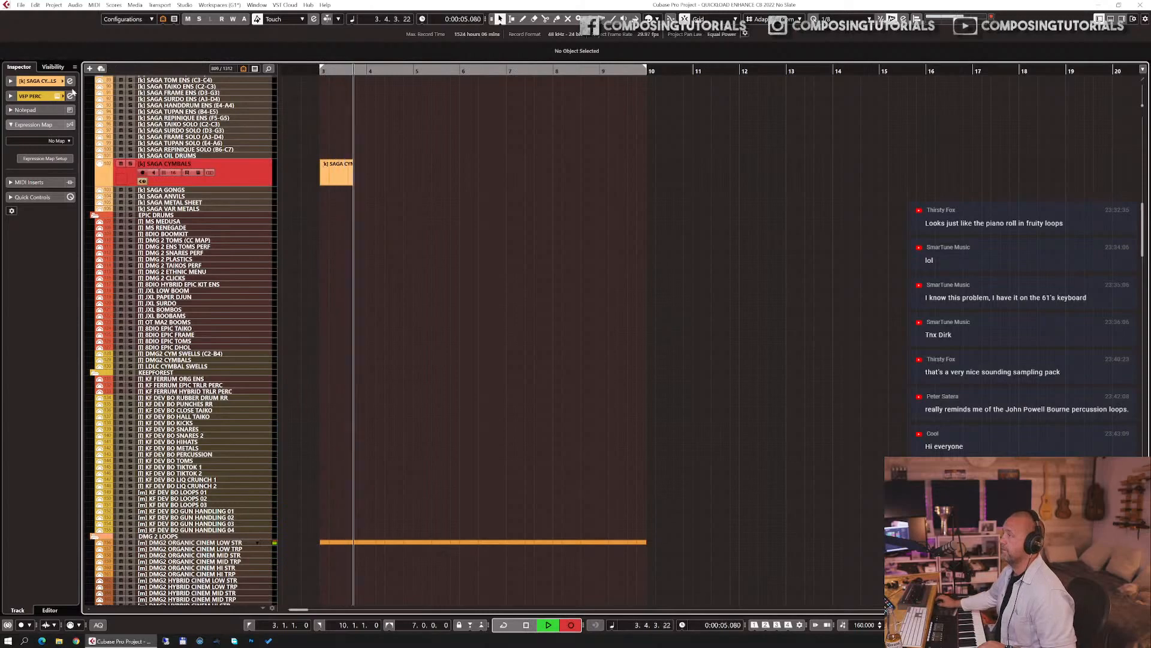
click(37, 96)
click(43, 170)
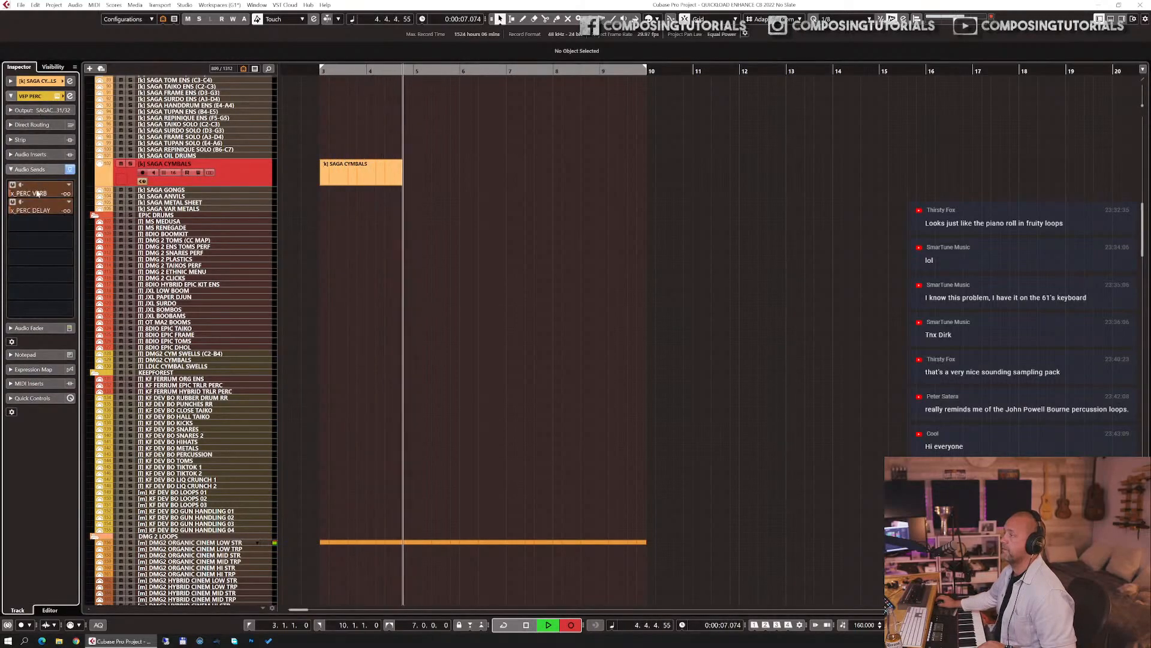
scroll(69, 195, down, 1)
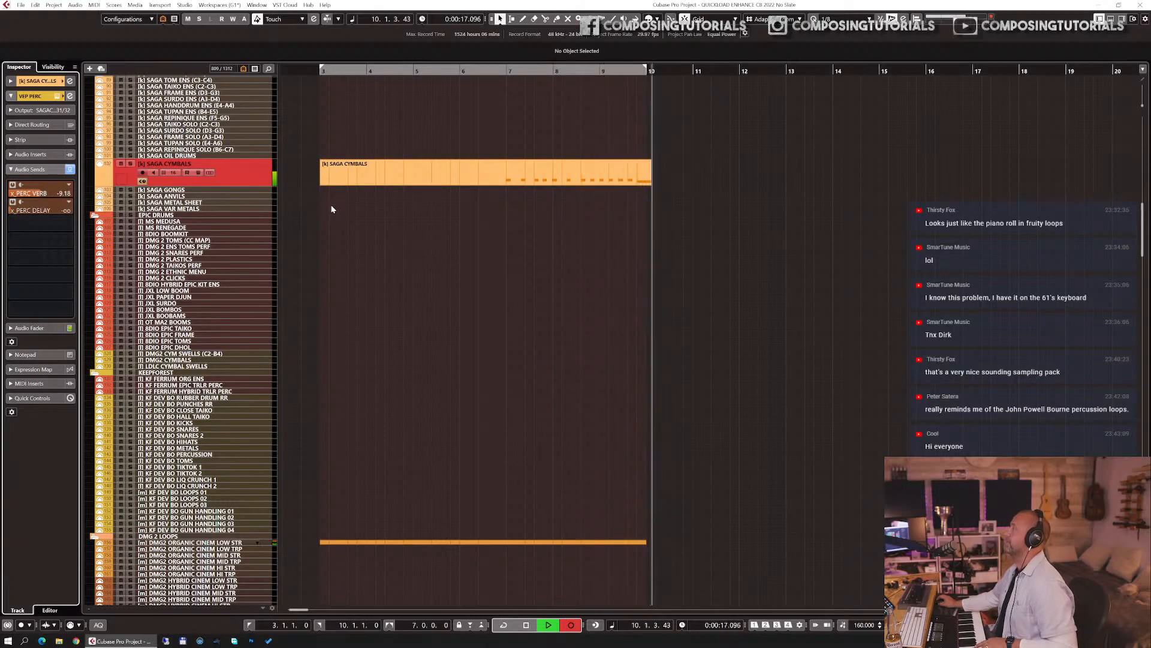
key(space)
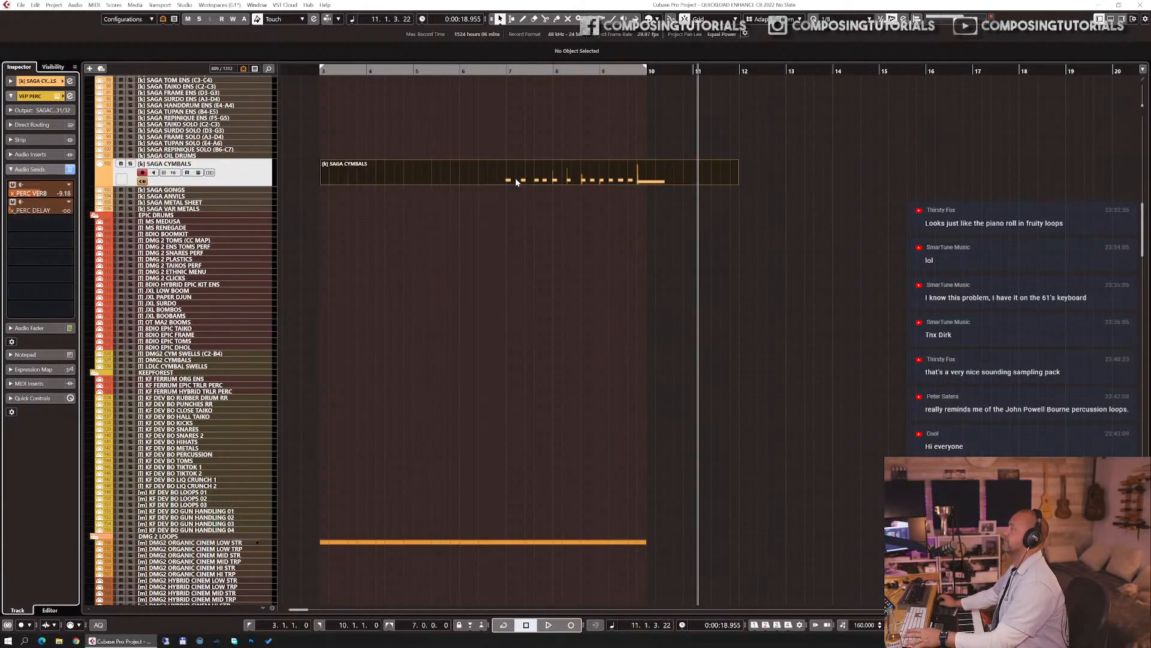
- Open the recorded SAGA CYMBALS part to examine its notes and velocities, and close the note editor
double_click(405, 164)
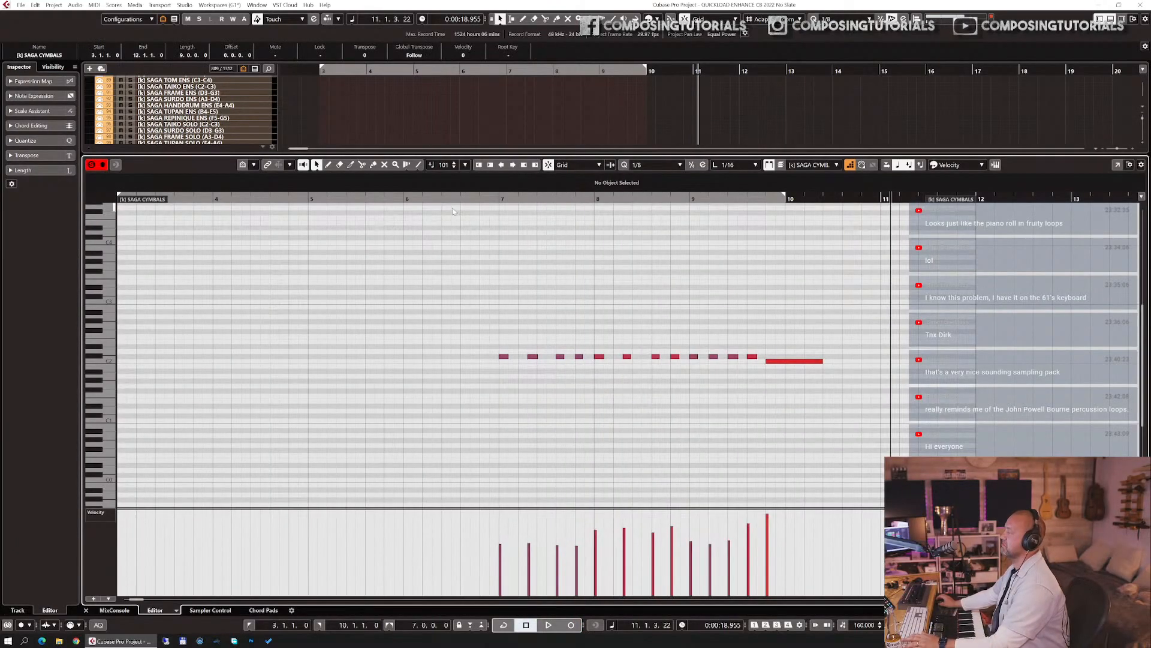
key(Return)
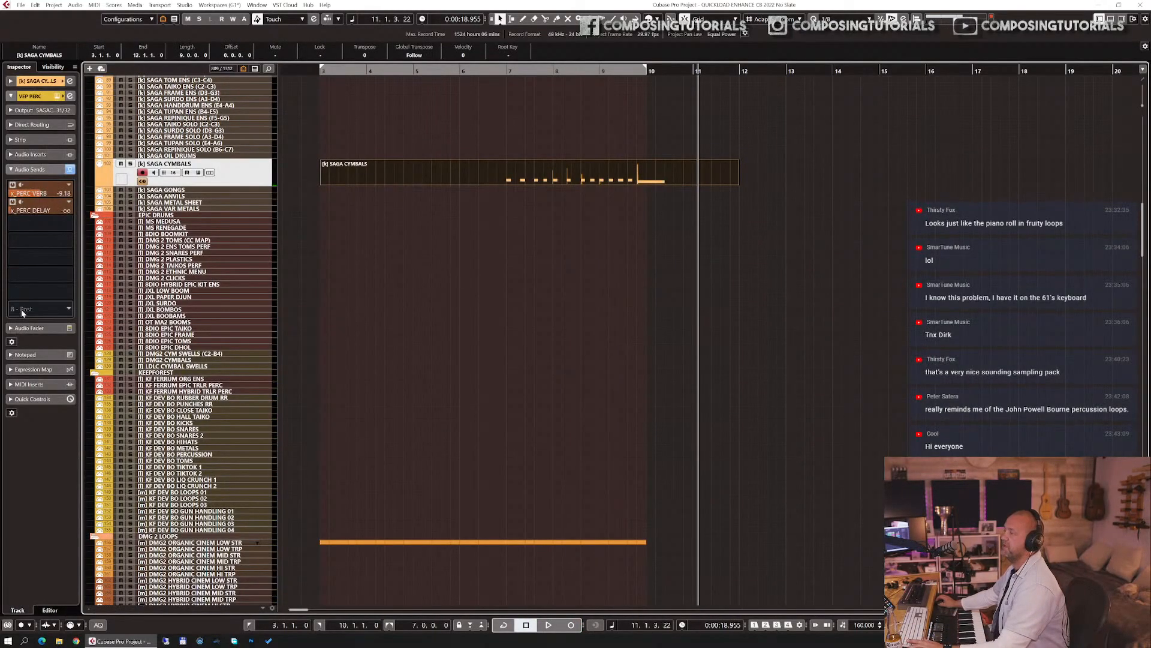
- Set the SAGA CYMBALS channel volume to -5.71 and raise its PERC VERB send to -6.80
click(27, 328)
drag(30, 262, 25, 278)
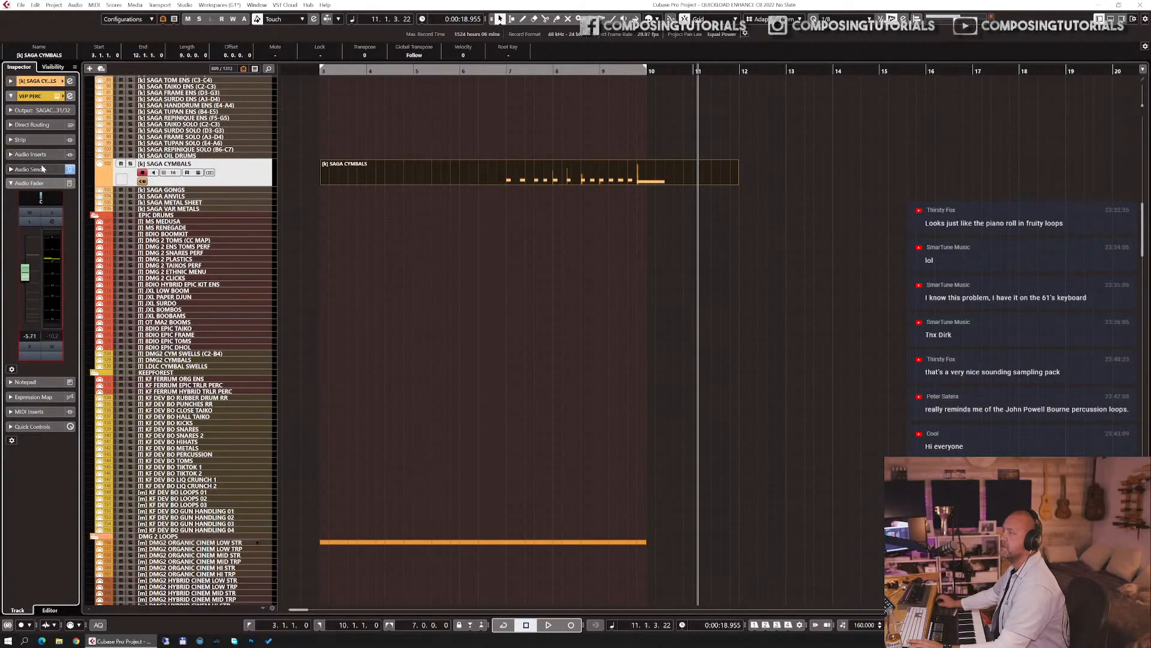
click(42, 169)
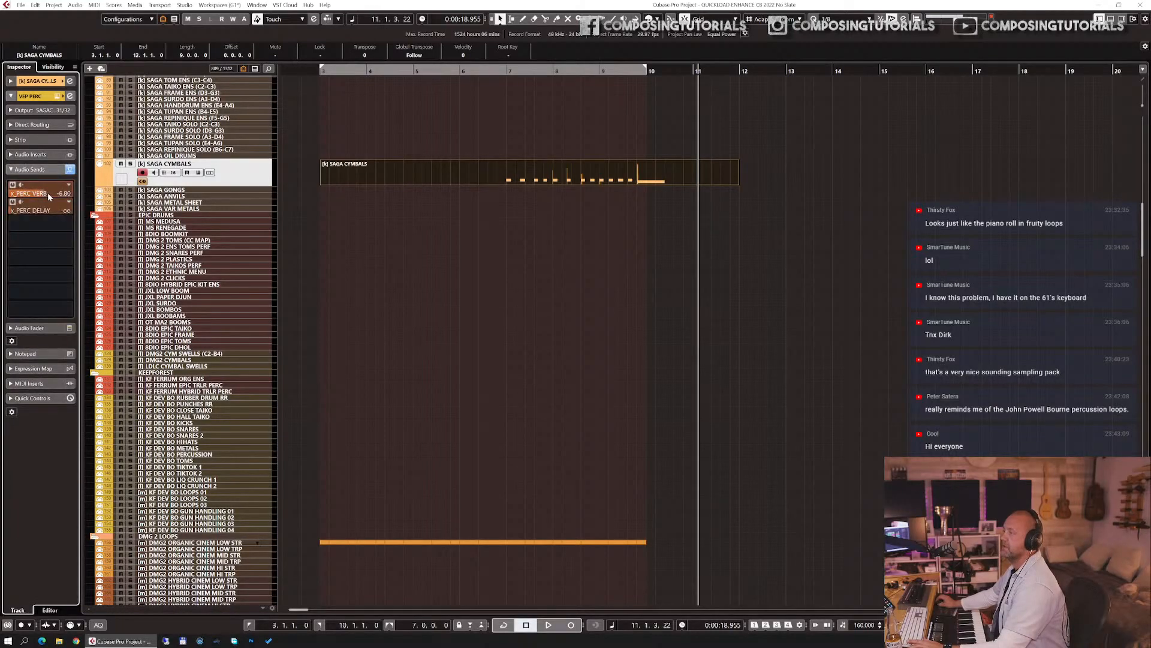
- Insert the FabFilter Pro-Q 3 equalizer in the first audio insert slot of the SAGA CYMBALS channel
click(53, 156)
click(68, 170)
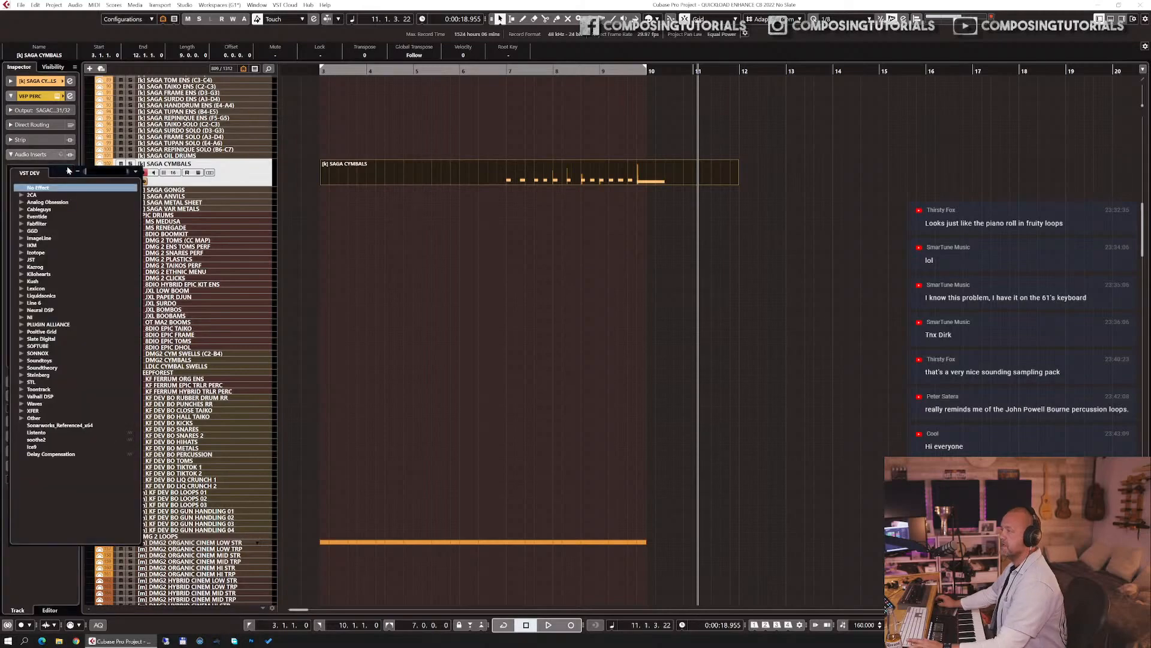
text(q3)
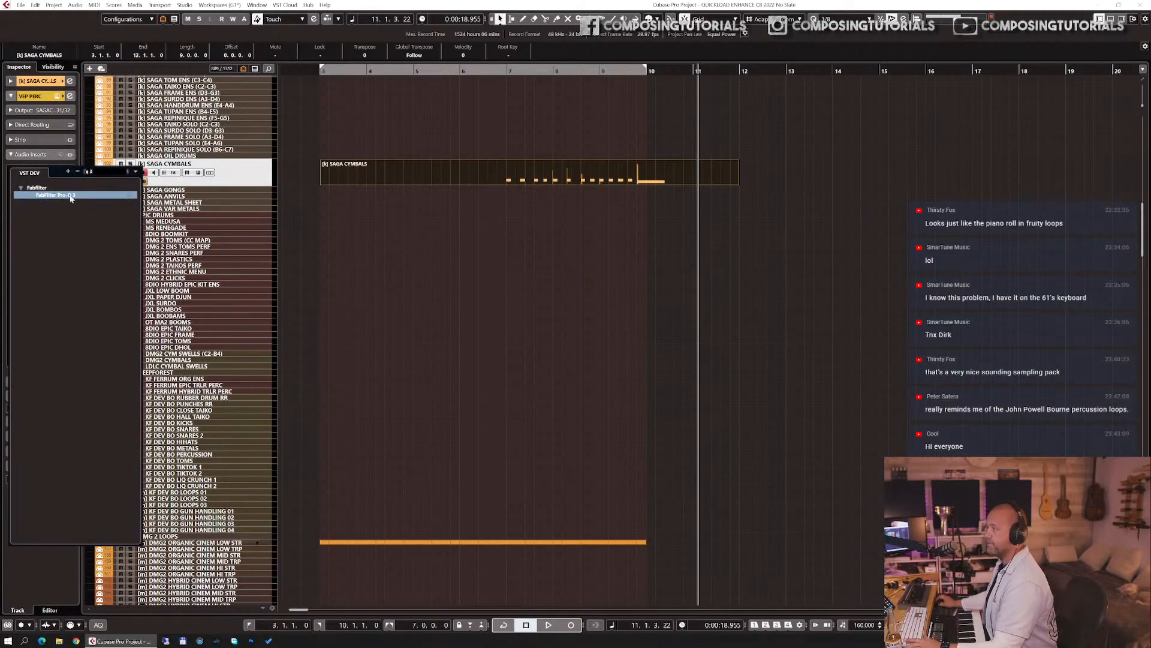
click(70, 195)
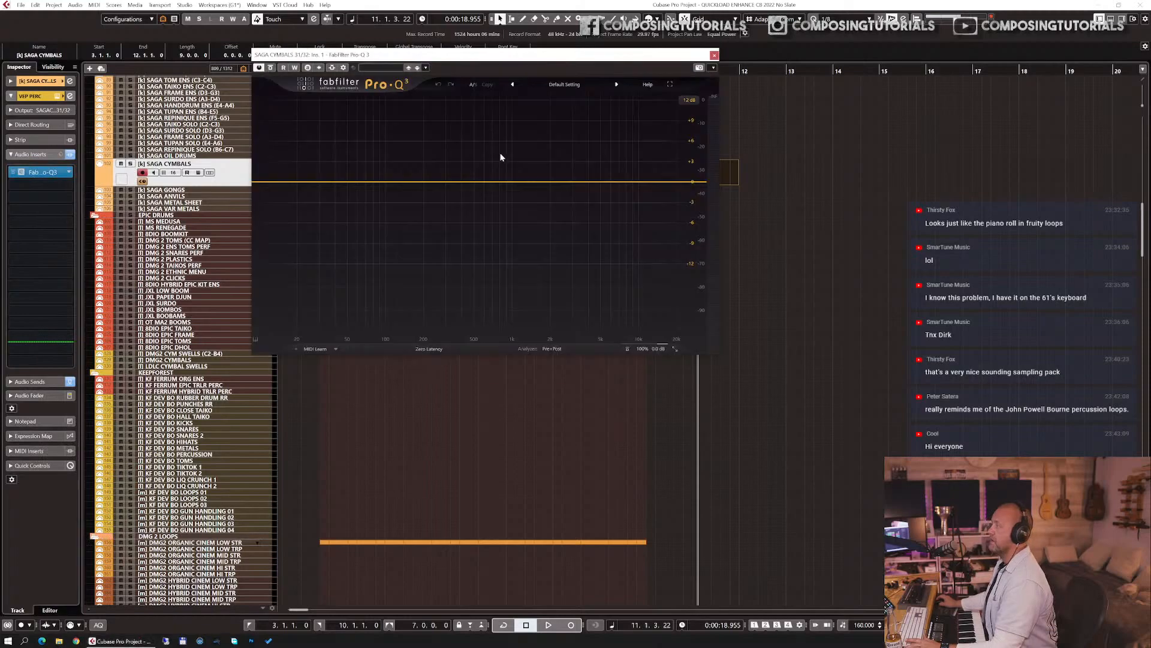
- Add a 12 dB/oct low cut at about 270 Hz to the SAGA CYMBALS equalizer and close the plug-in window
click(301, 182)
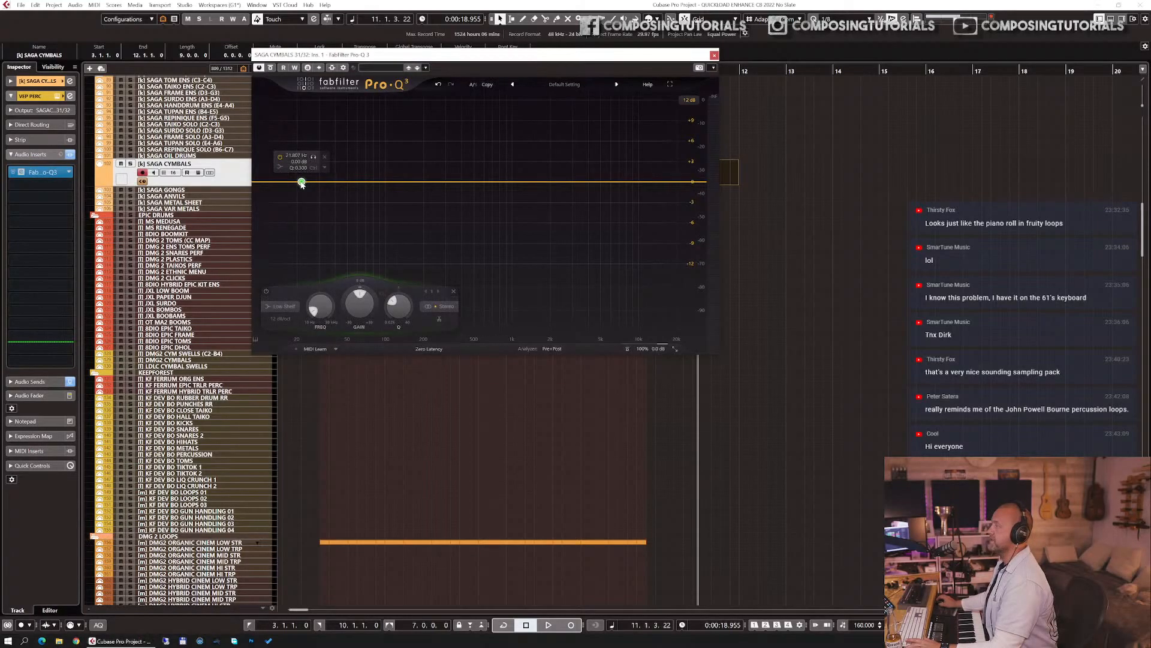
click(324, 159)
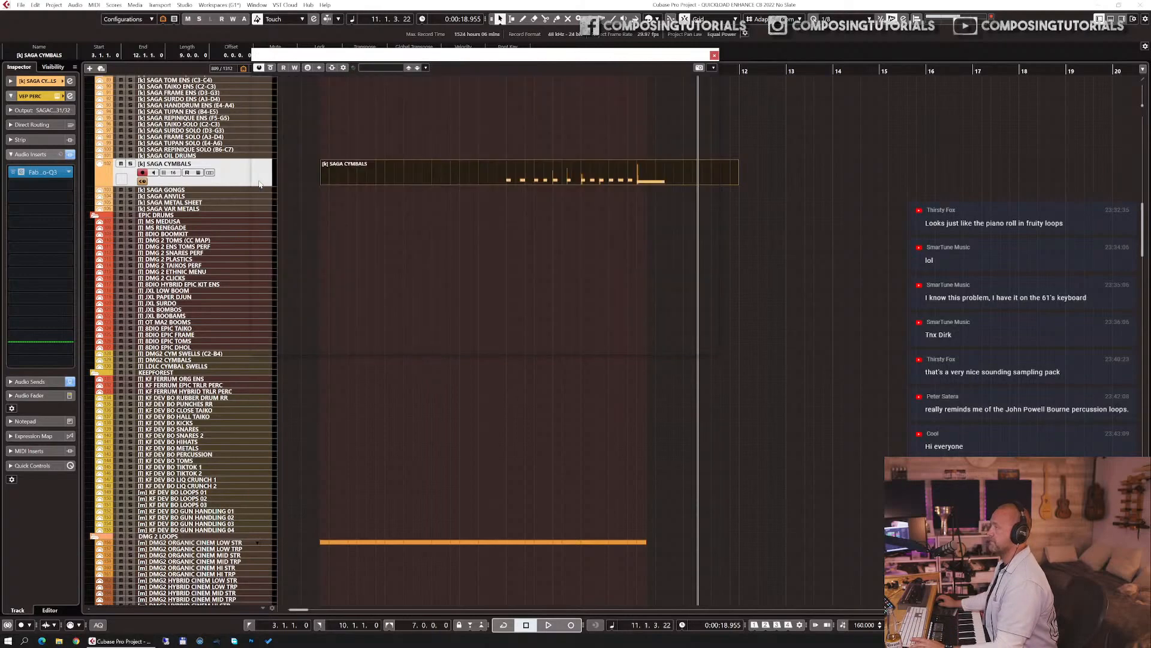
drag(259, 182, 441, 181)
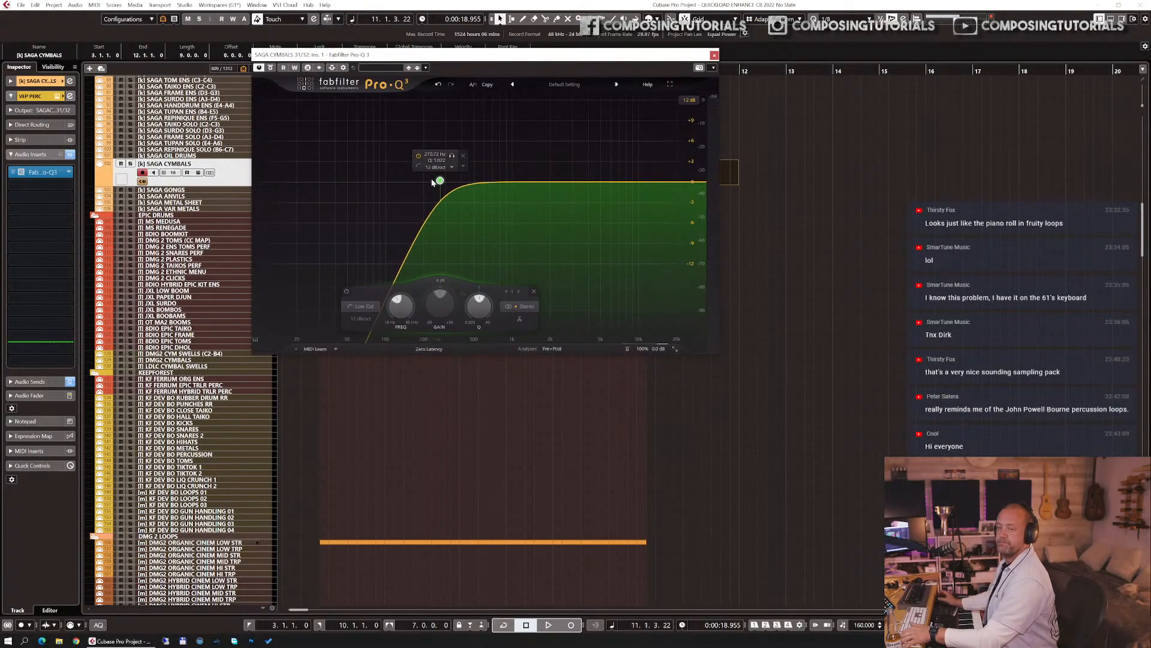
key(Return)
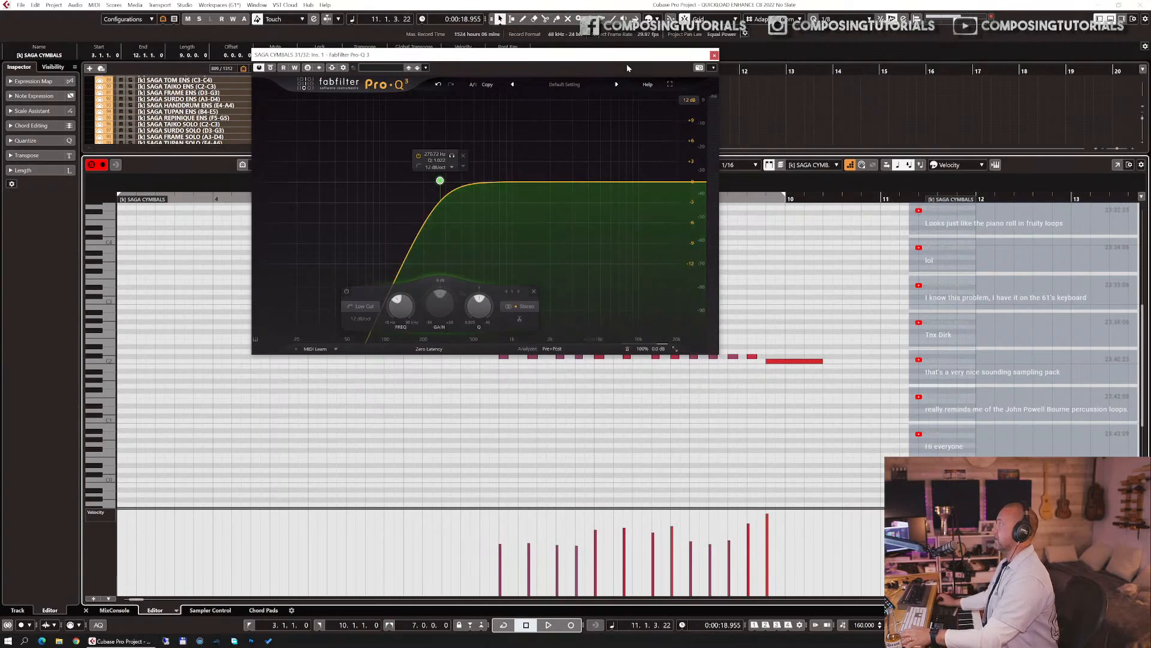
key(Return)
click(715, 55)
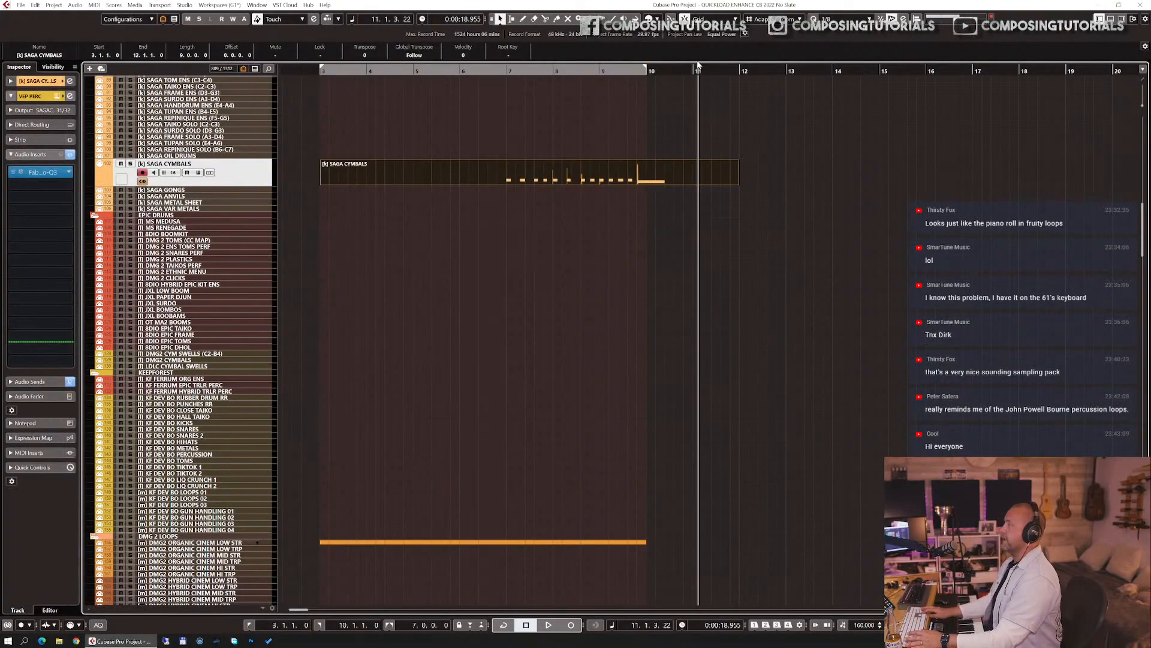
- Play briefly from bar 3, then try out the SAGA GONGS, JXL PAPER DJUN and DMG2 CYMBALS tracks
key(space)
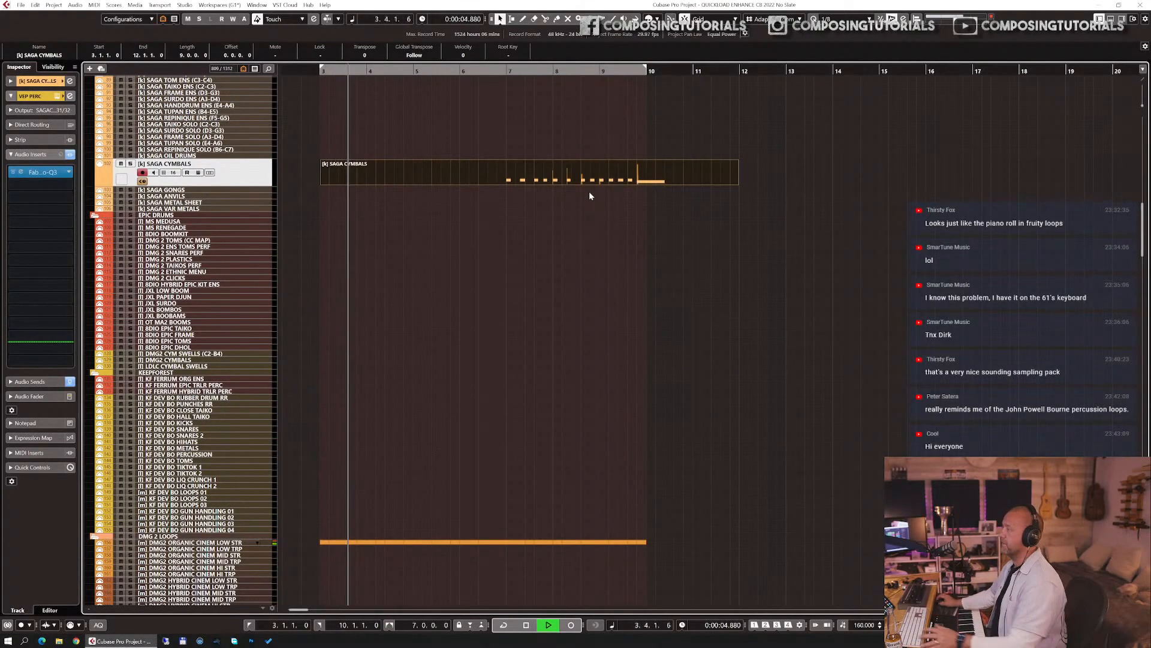
key(space)
click(217, 191)
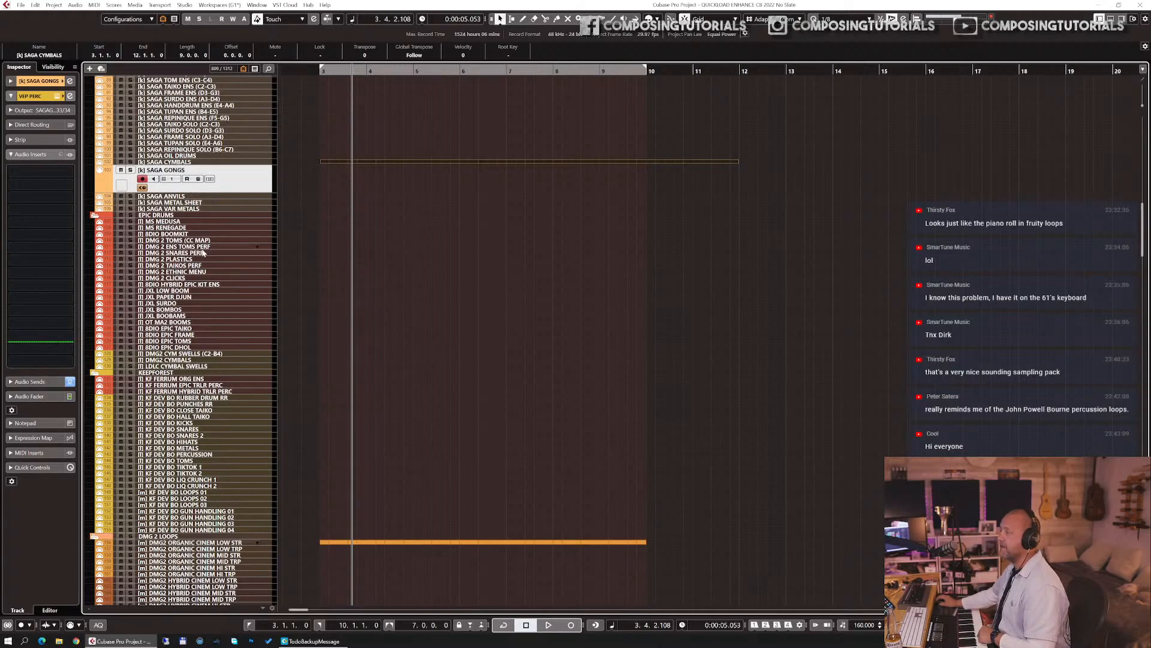
click(194, 297)
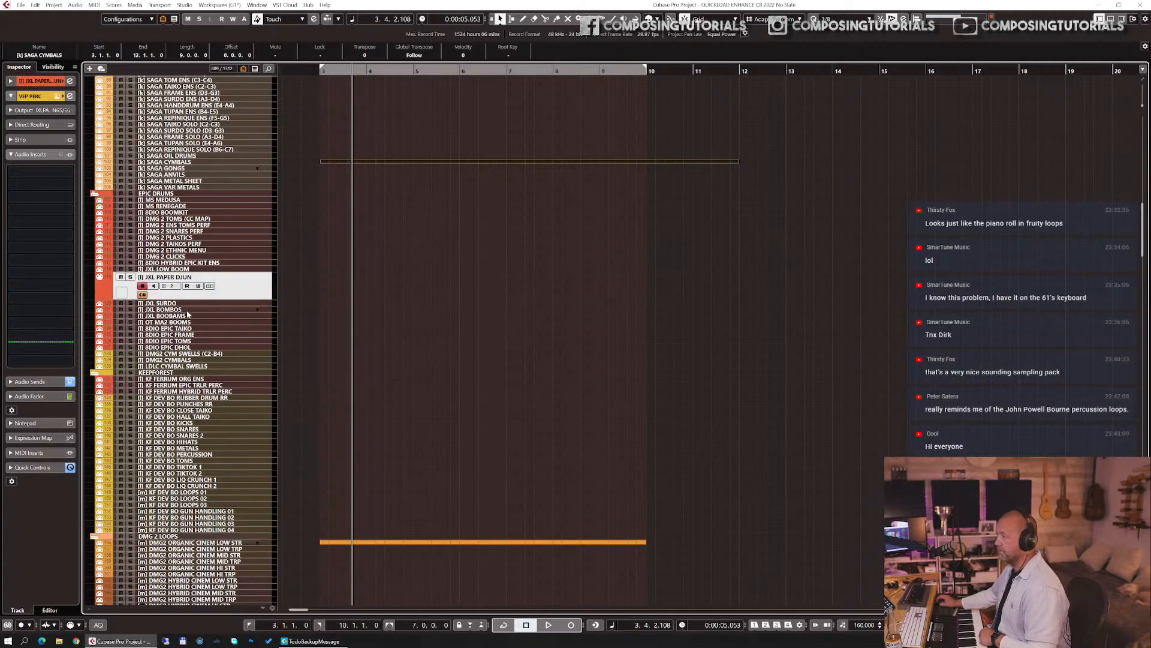
click(180, 359)
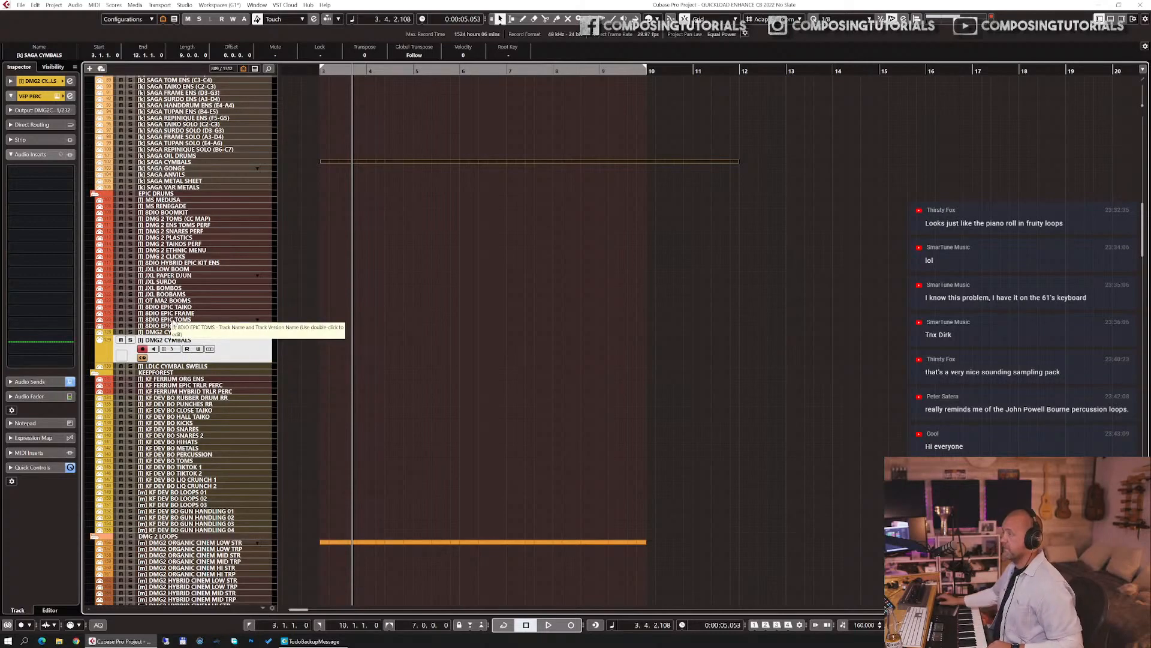
- Record a cymbal hit on the DMG2 CYMBALS track from bar 3, stopping around bar 5
key(KP_Multiply)
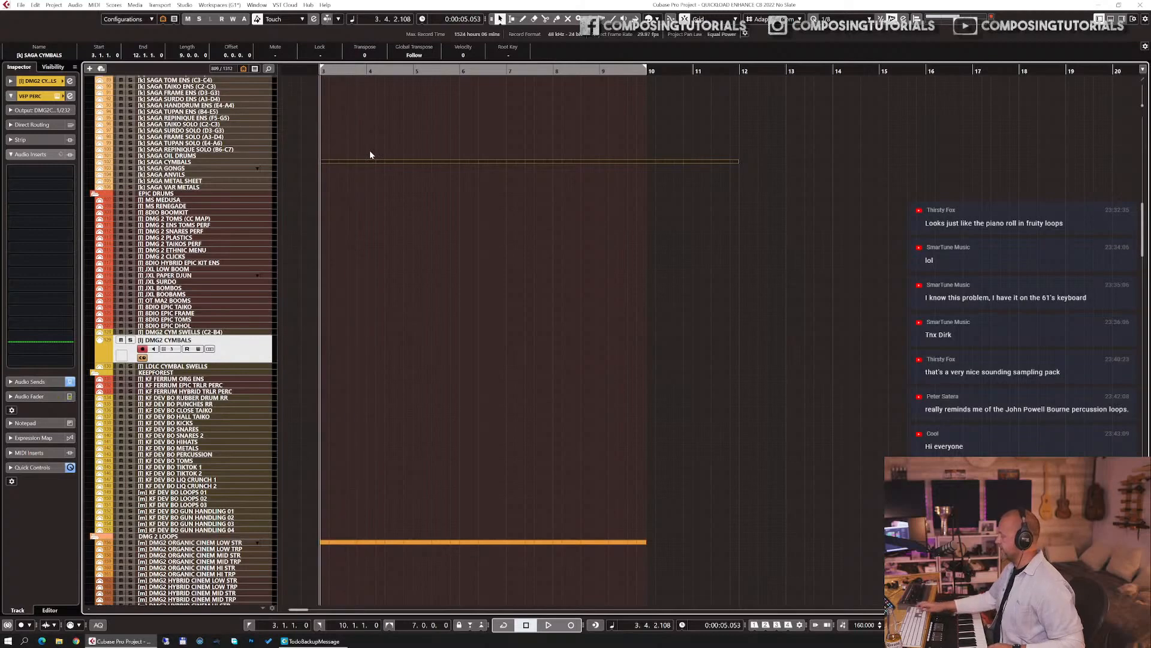
scroll(370, 155, up, 3)
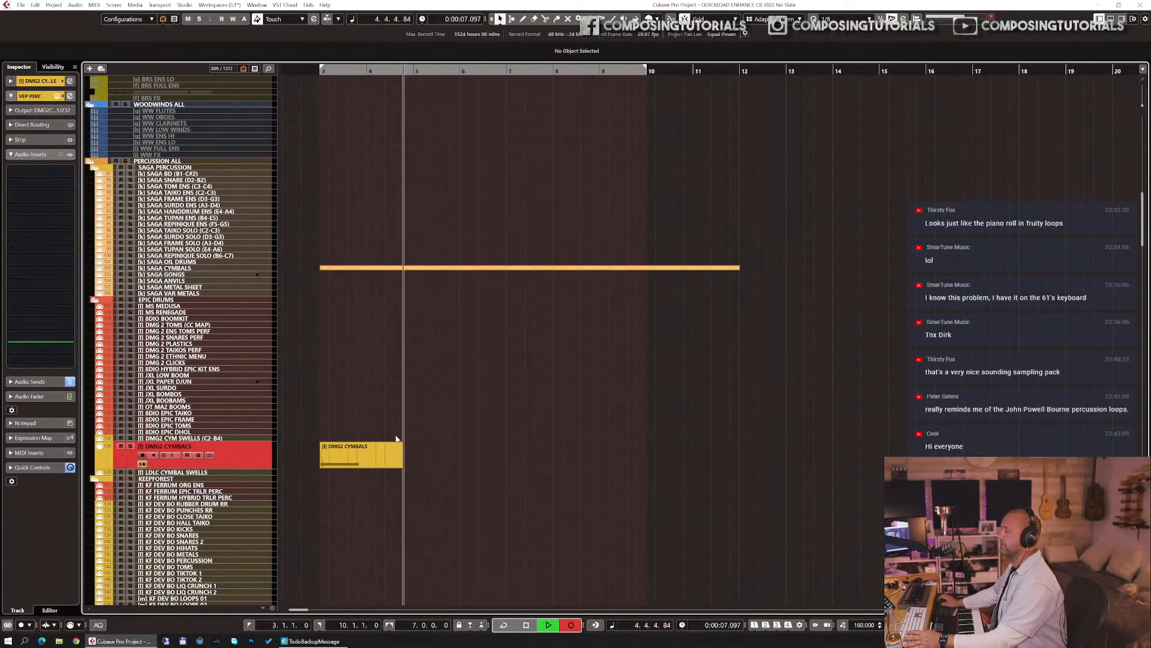
key(space)
scroll(490, 377, down, 6)
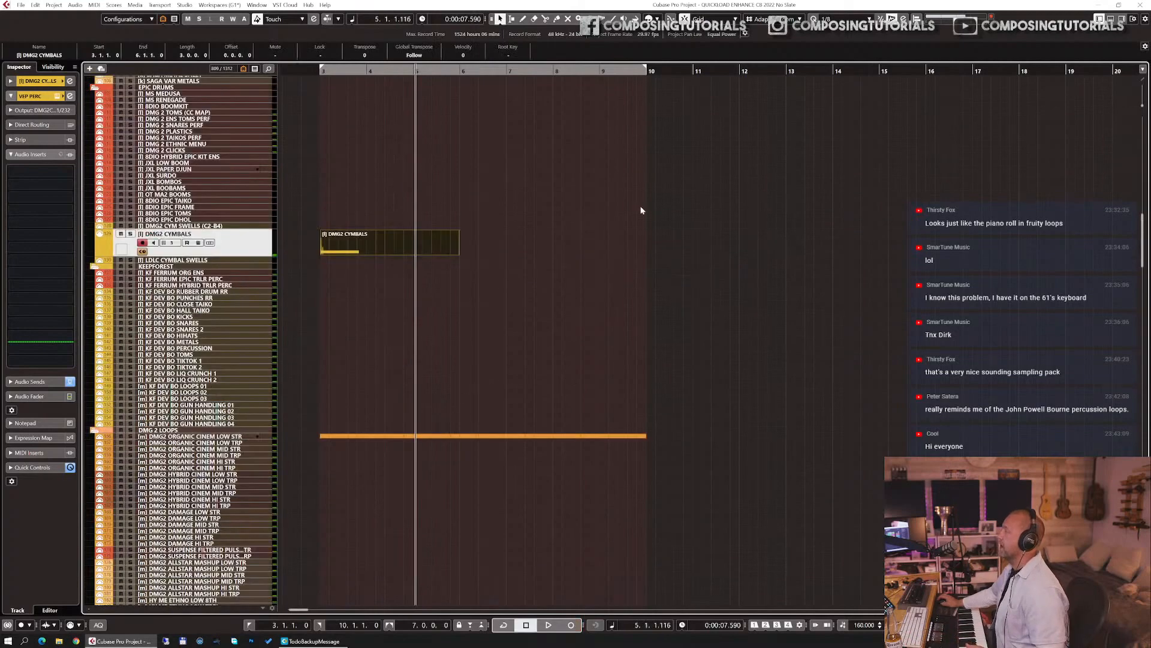
- Play the arrangement from bar 9 until just past bar 10
click(602, 70)
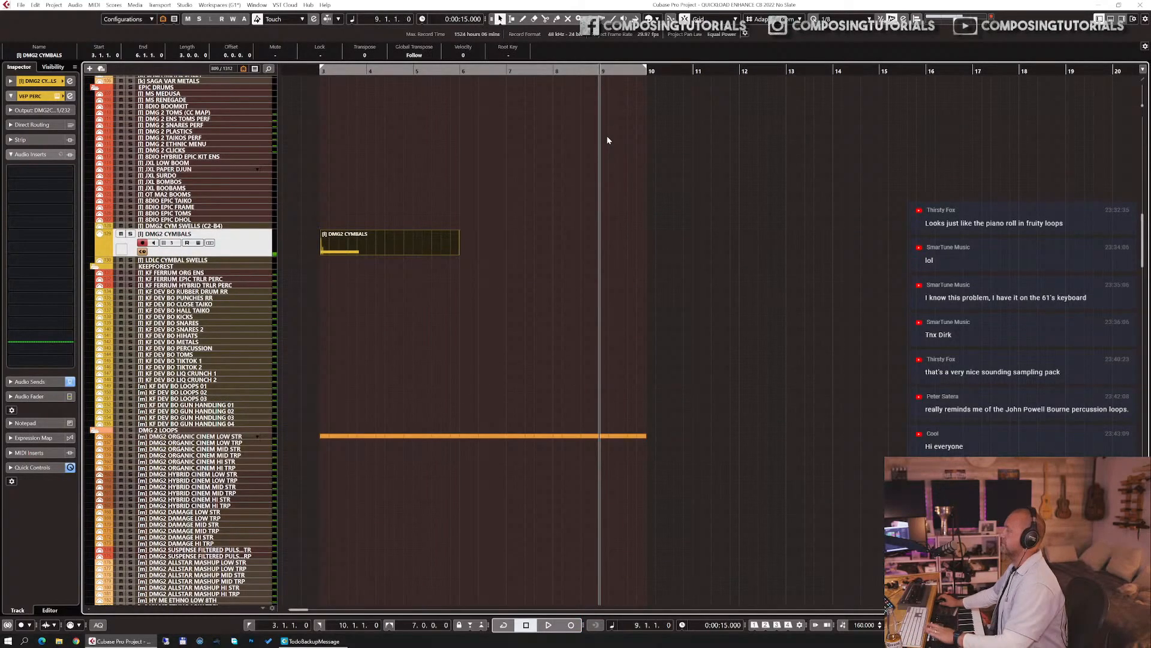
key(space)
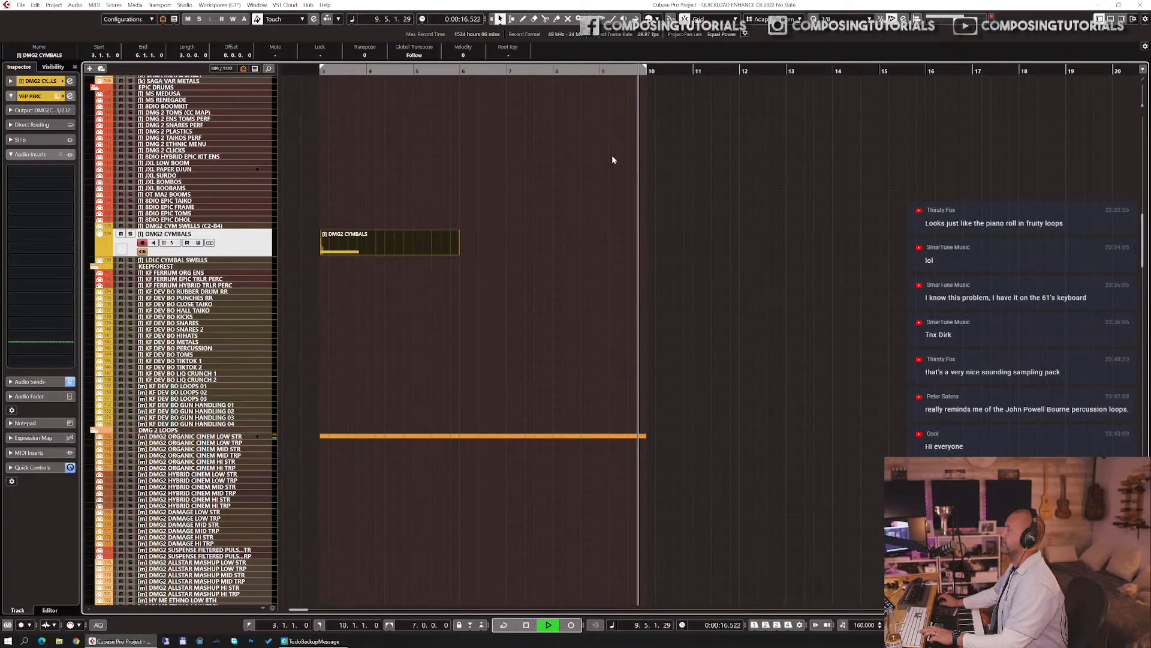
key(space)
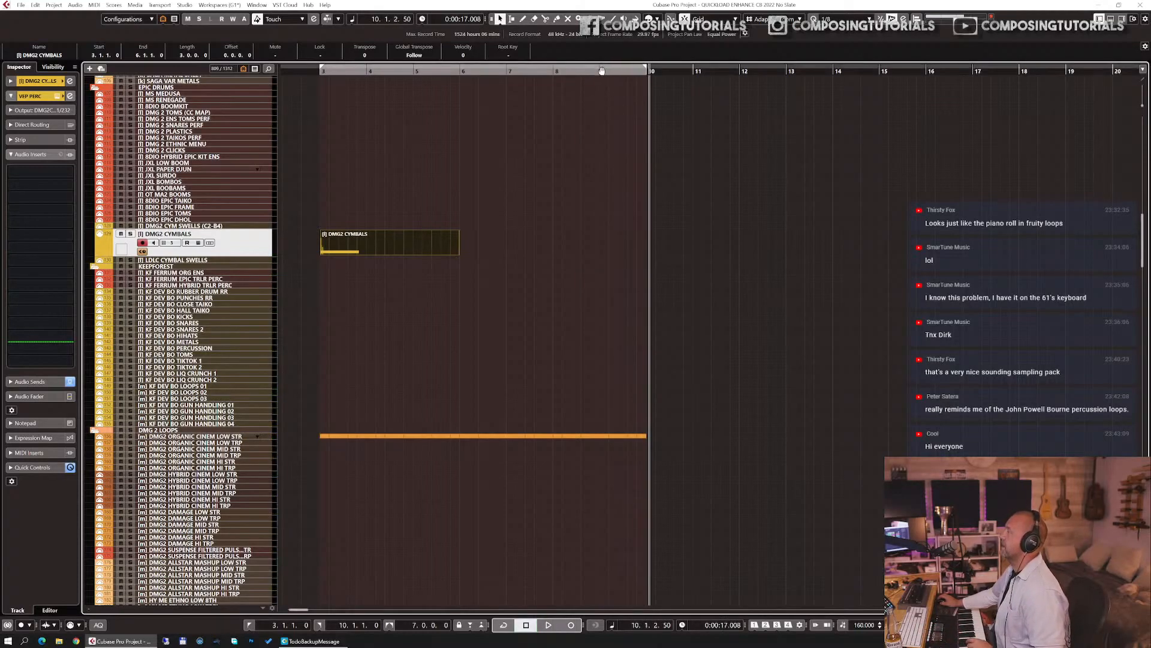
- Record a long reverse hit on the GRVTY REV HITS (2 BAR) track from bar 8 until past bar 11
click(600, 71)
click(596, 106)
key(h)
scroll(509, 287, down, 20)
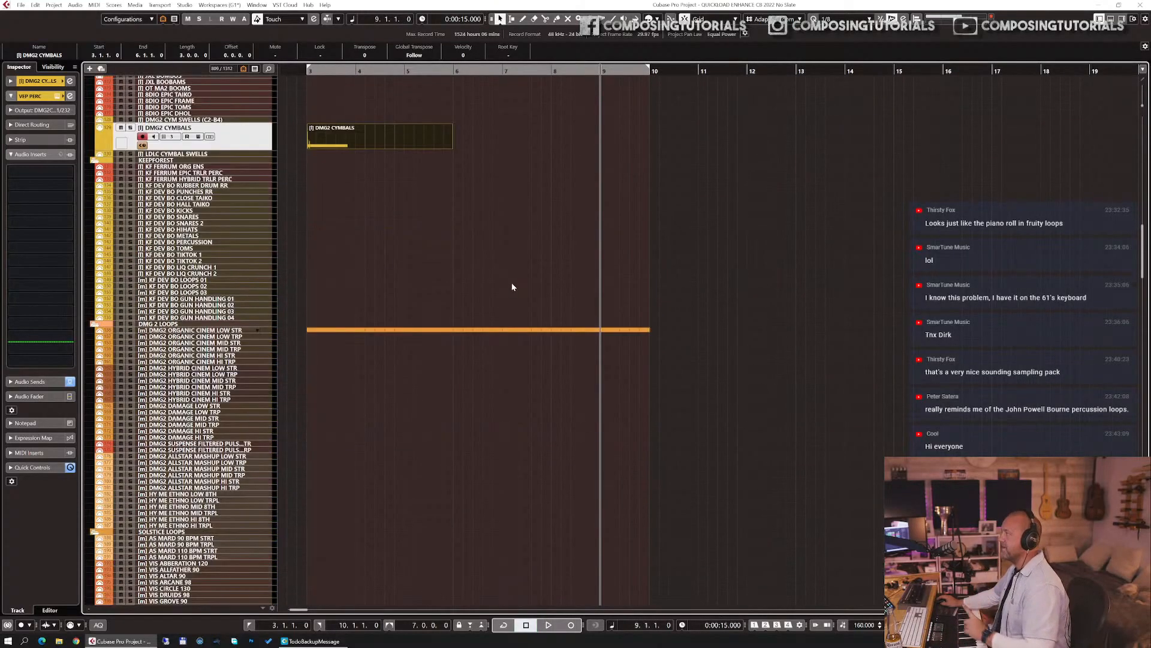
scroll(509, 286, down, 20)
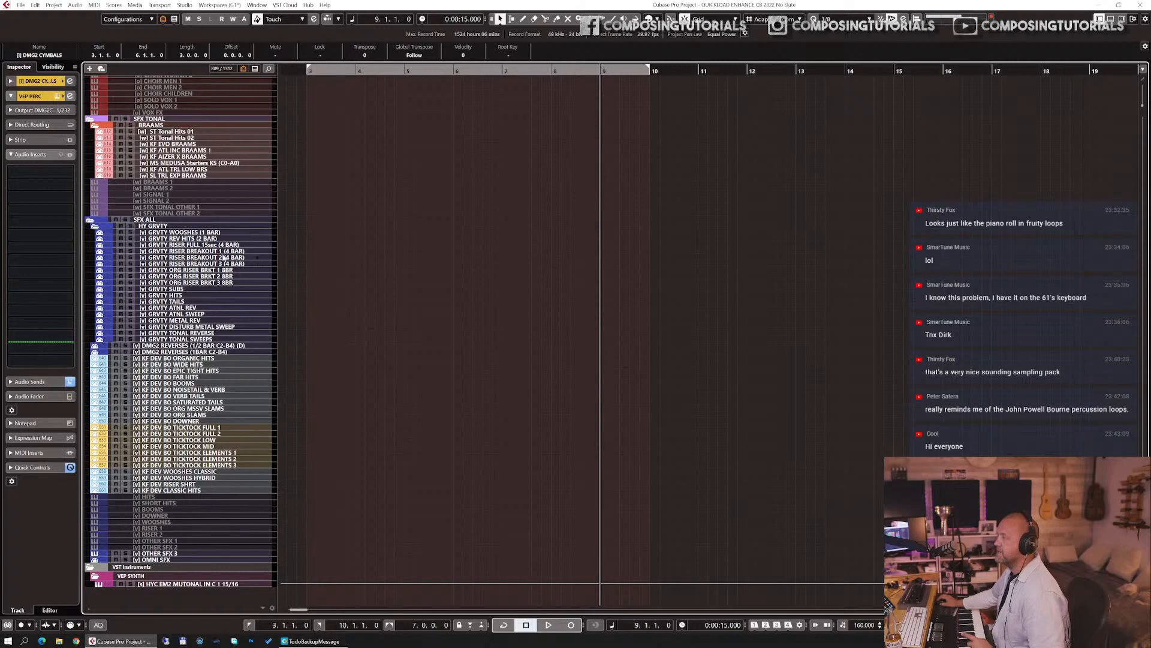
click(214, 239)
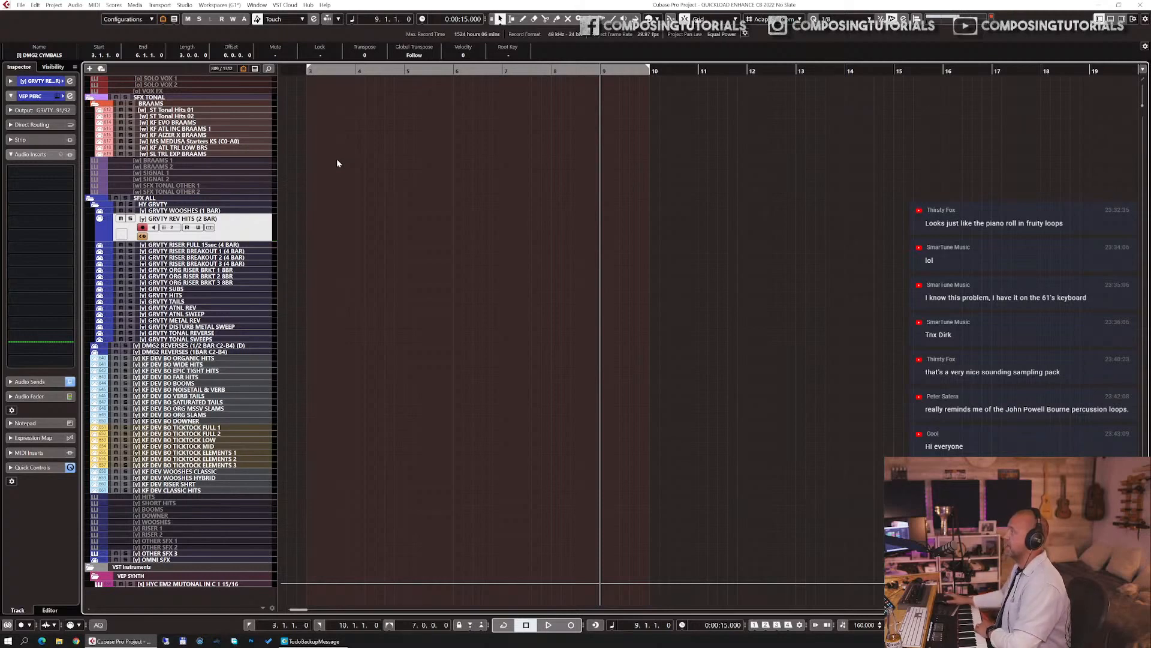
click(550, 72)
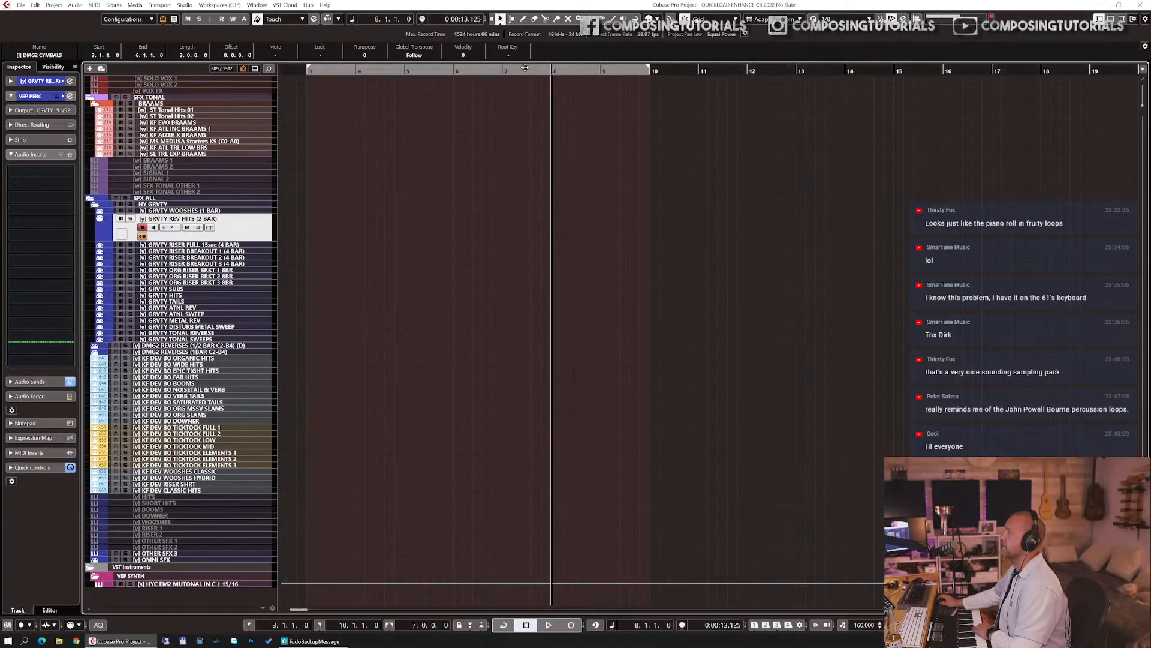
key(KP_Multiply)
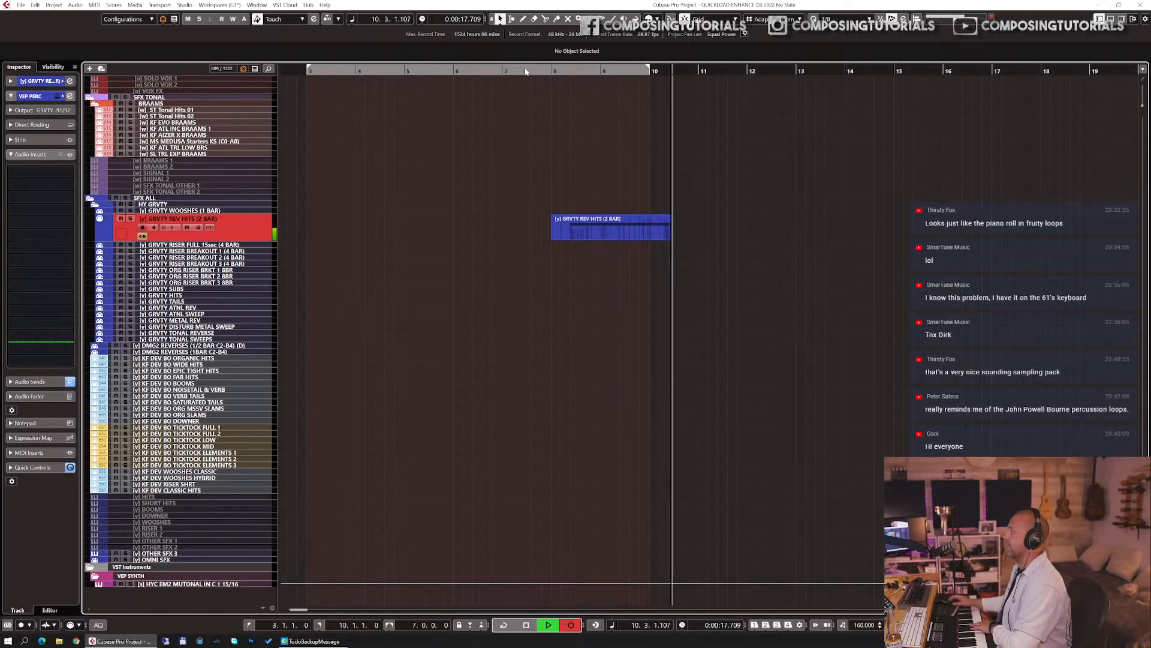
key(space)
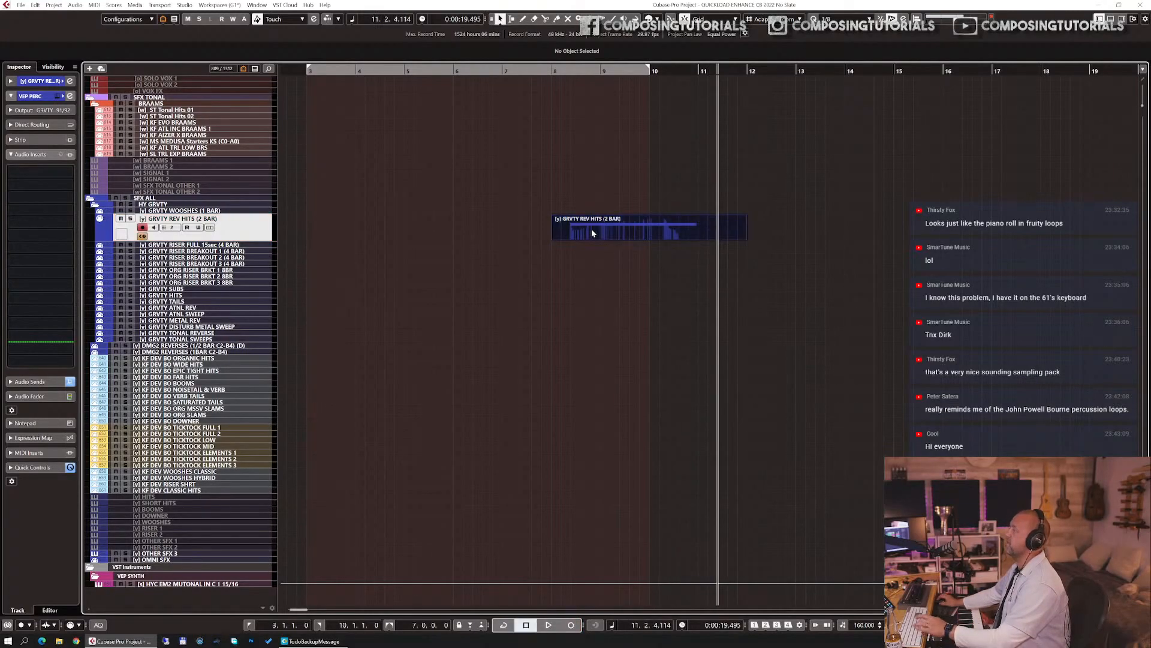
- Add a Main Volume (CC 7) level of about 67 near the start of the GRVTY REV HITS part and play it past bar 10
key(Return)
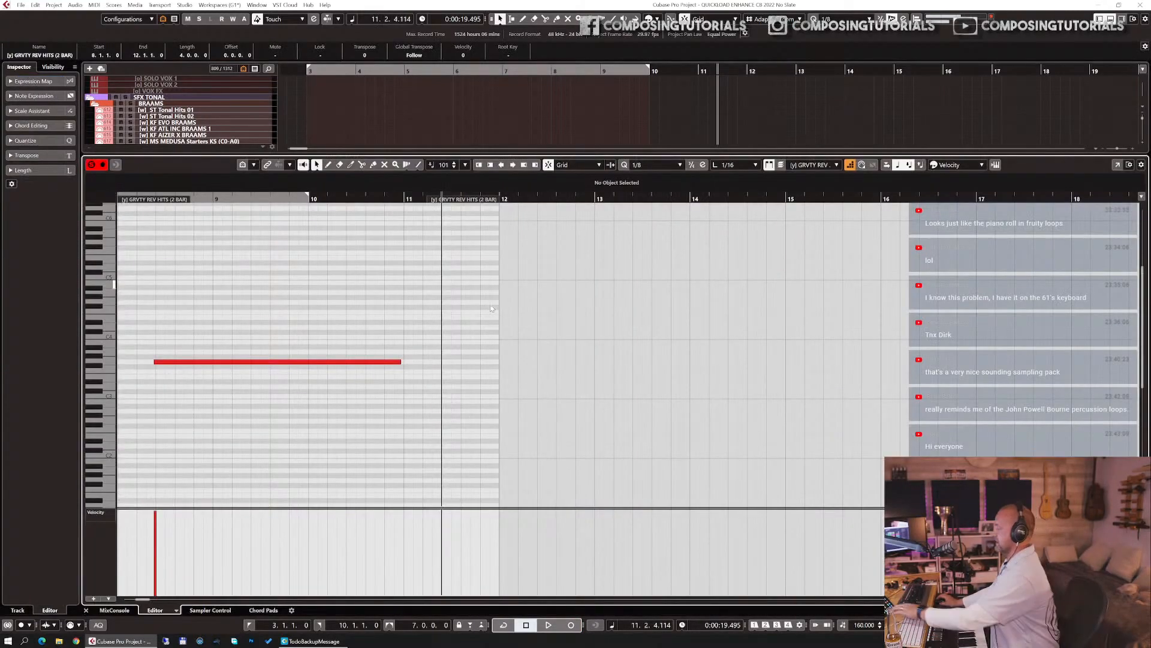
key(ctrl+7)
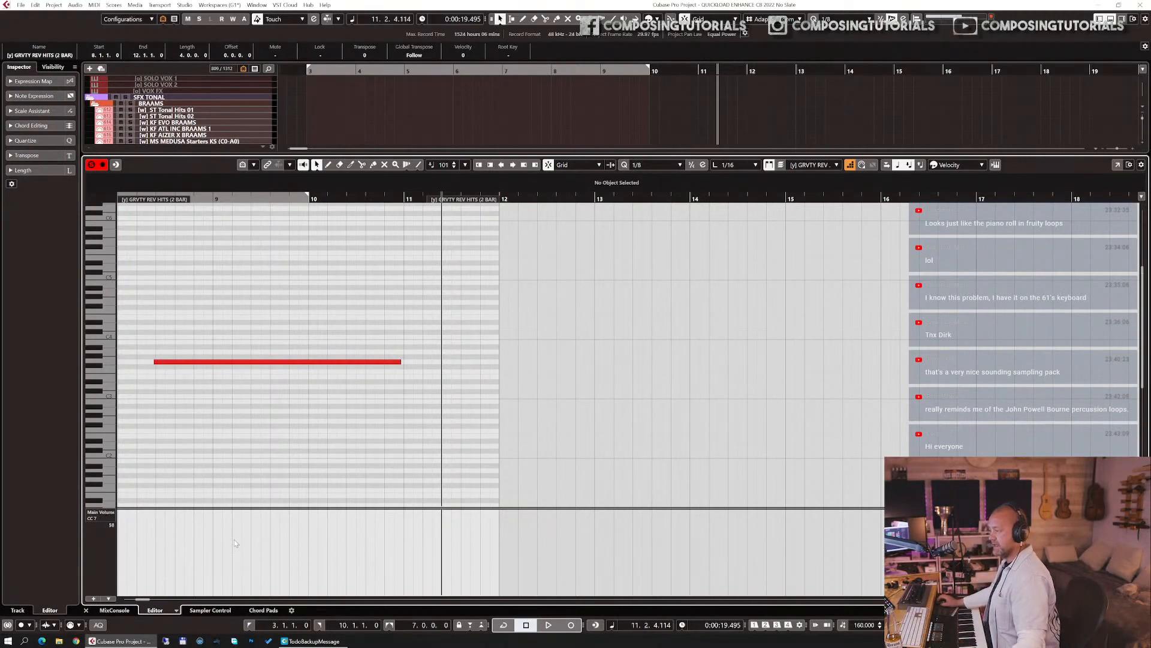
click(140, 550)
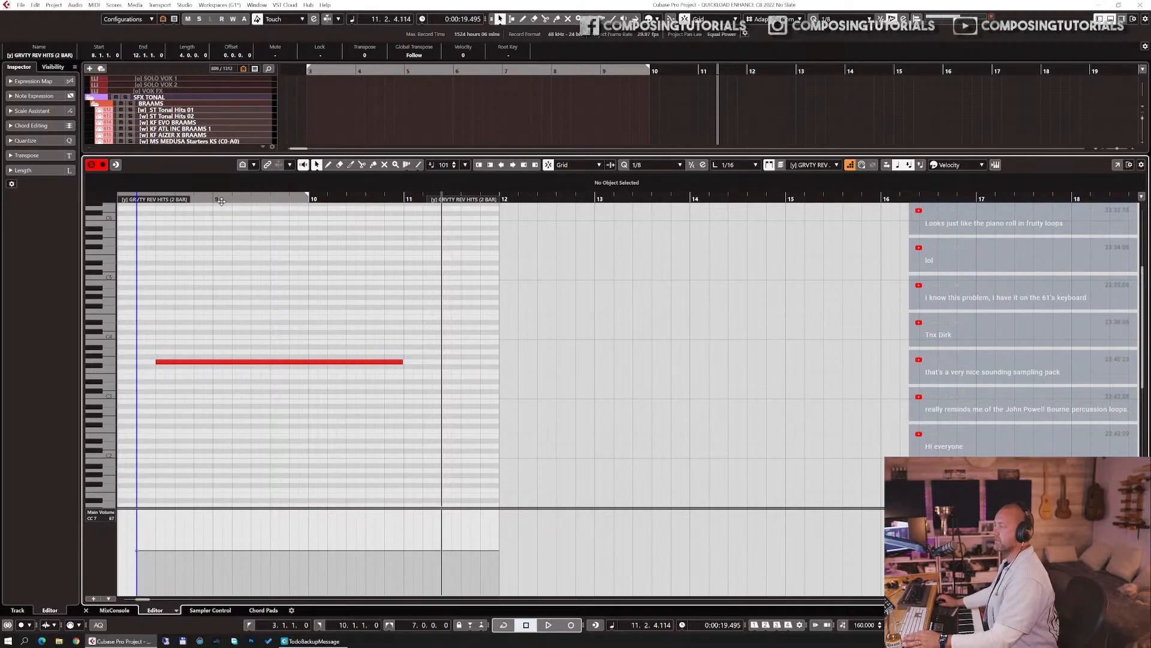
drag(159, 196, 126, 199)
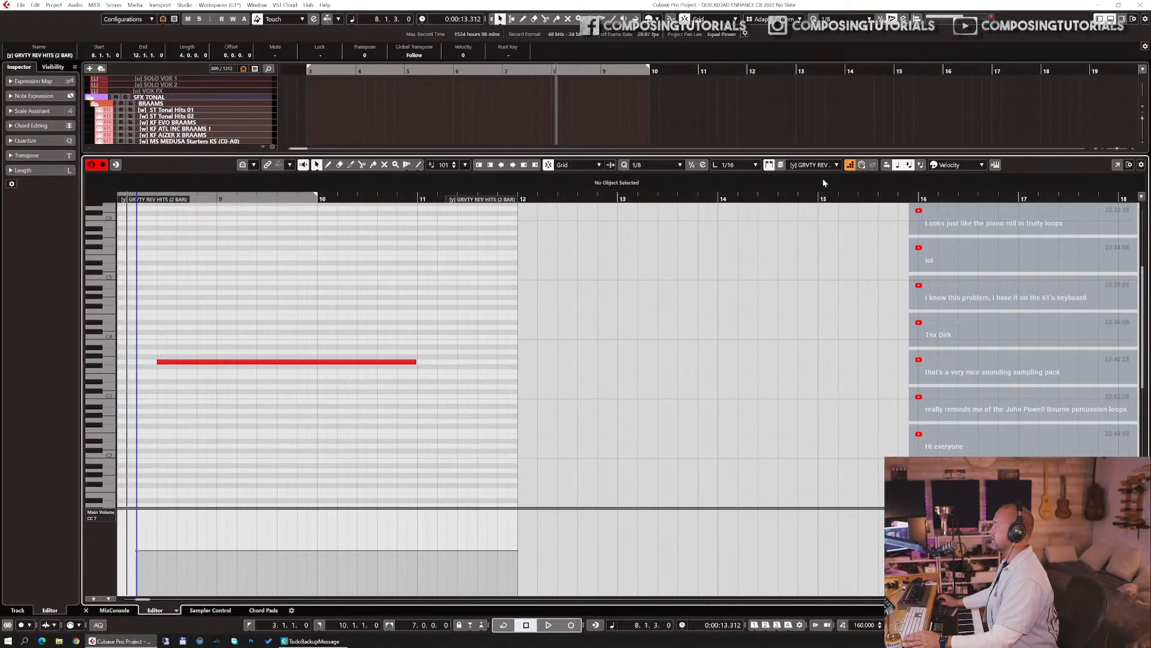
key(space)
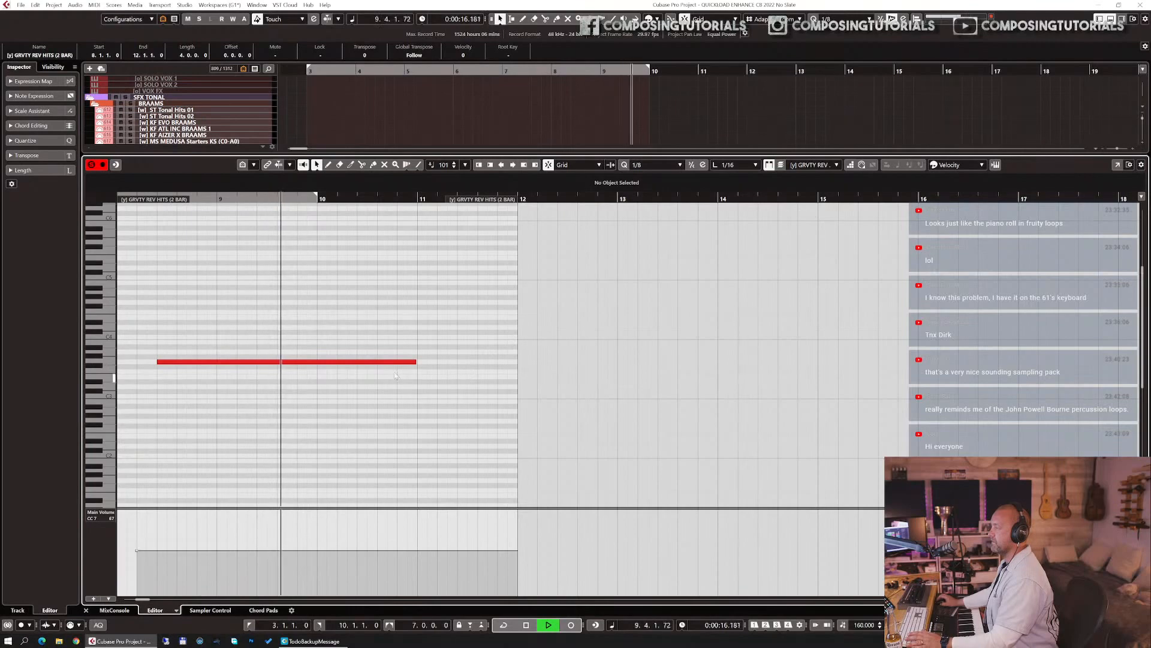
key(space)
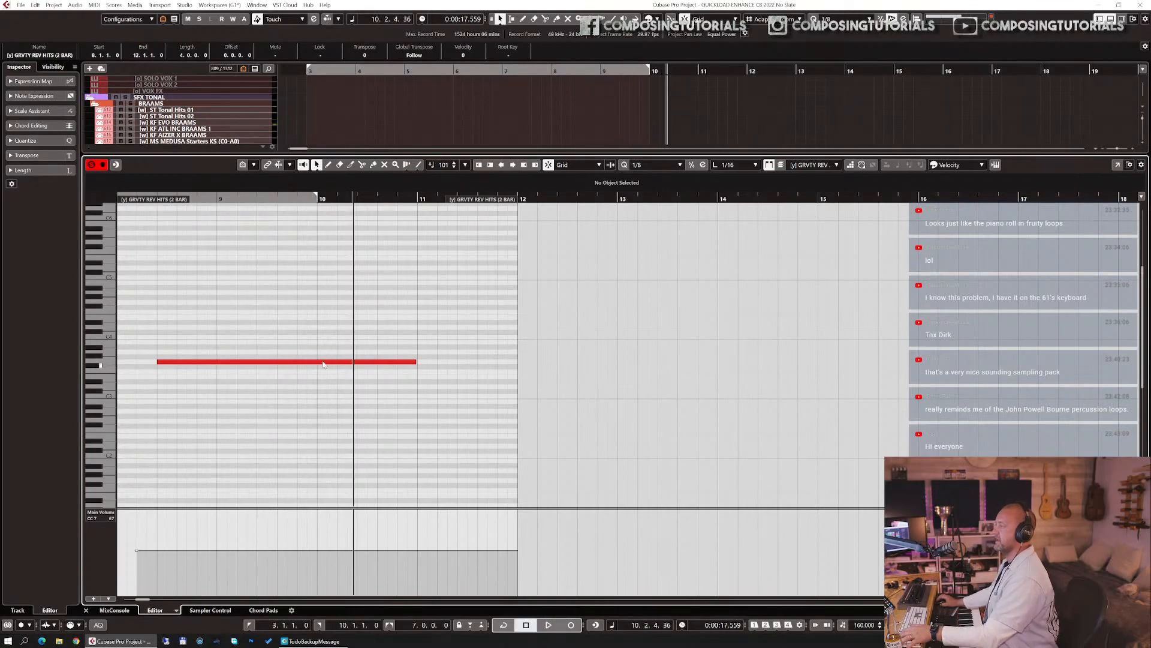
- Close the note editor, play the arrangement from about bar 8 until past bar 10, and return to the percussion tracks
key(Return)
click(548, 71)
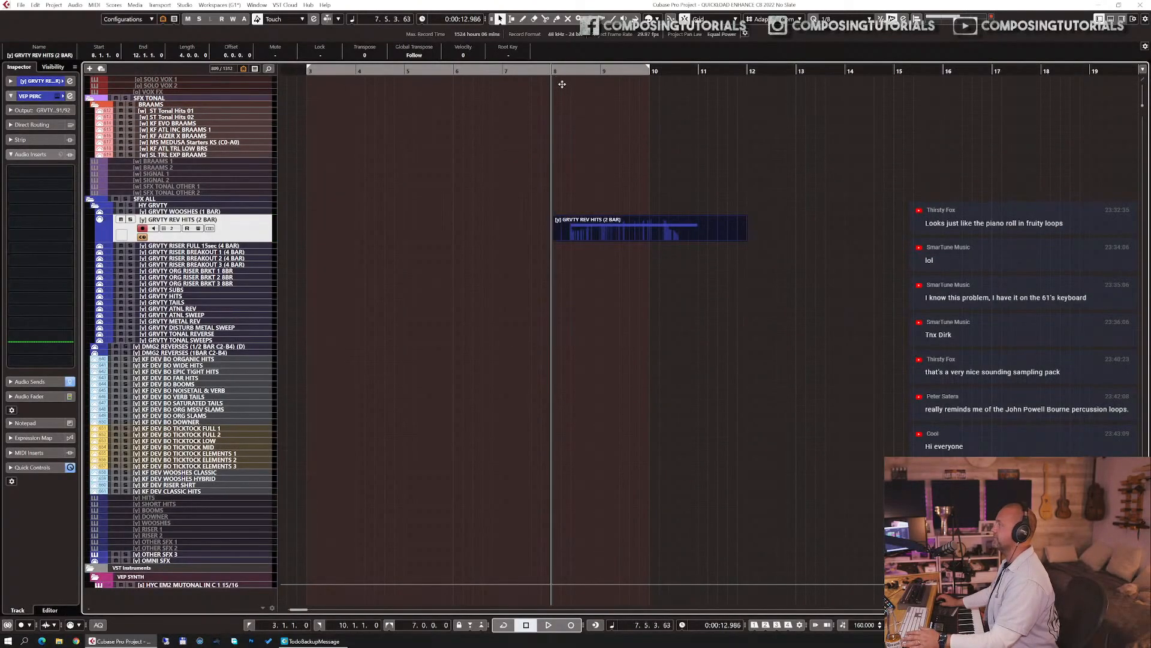
key(space)
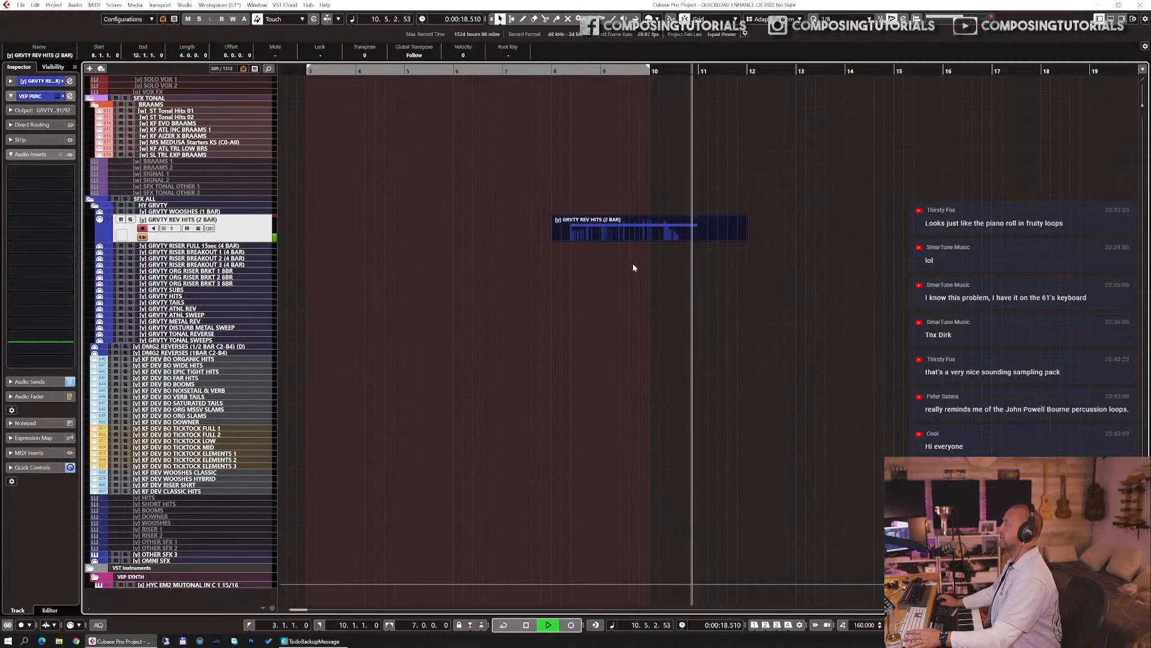
key(space)
scroll(649, 262, down, 10)
scroll(648, 262, up, 20)
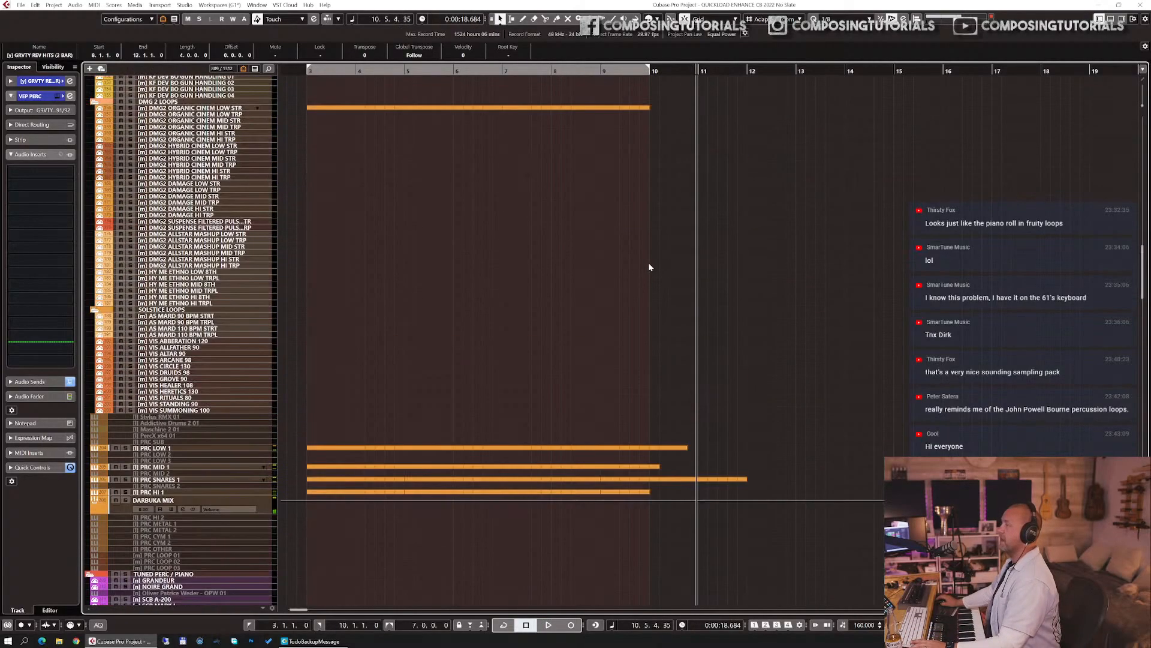
- Go to the BRASS ALL group and select the MS TRAILER HORNS track for recording
scroll(647, 268, down, 15)
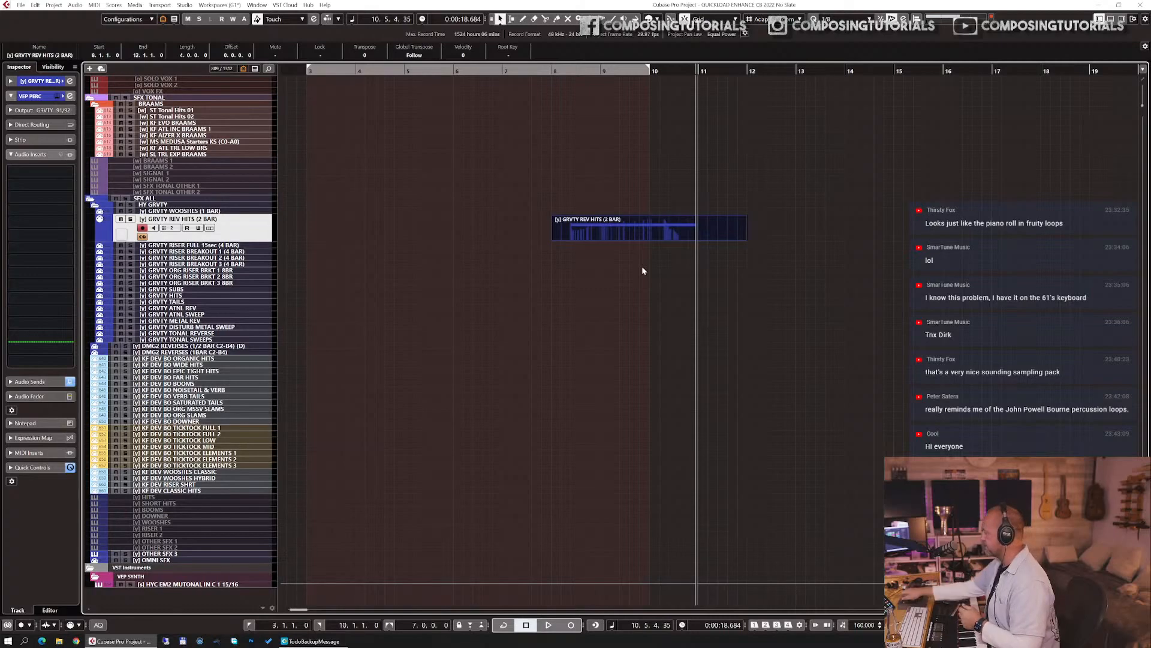
key(ctrl+alt+b)
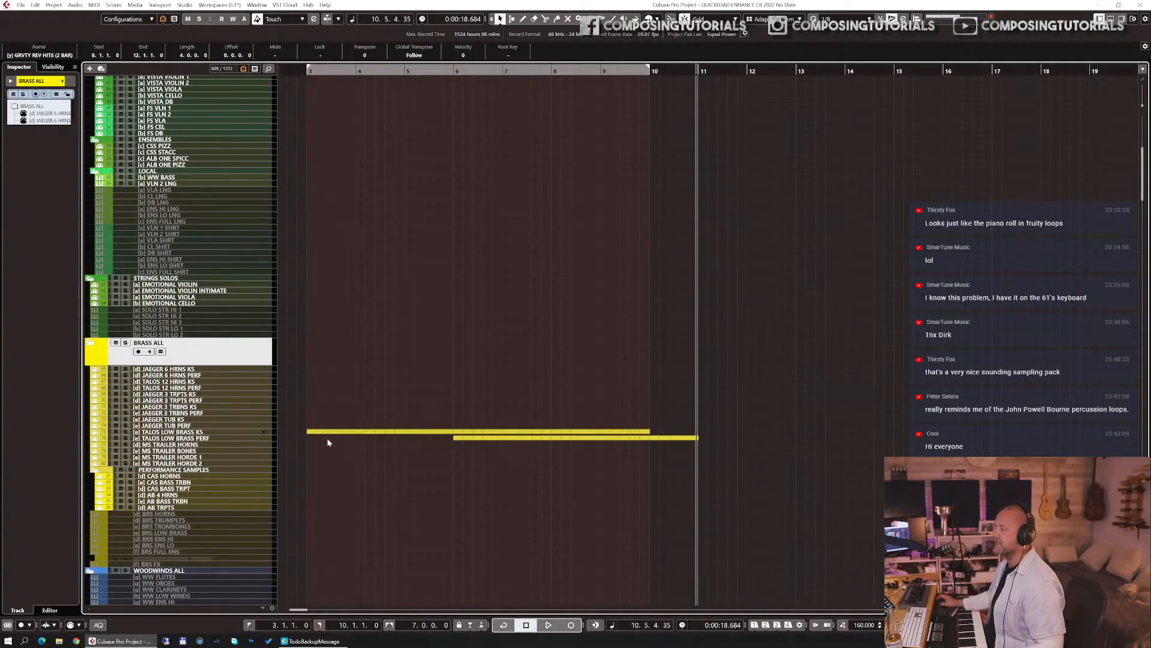
click(196, 446)
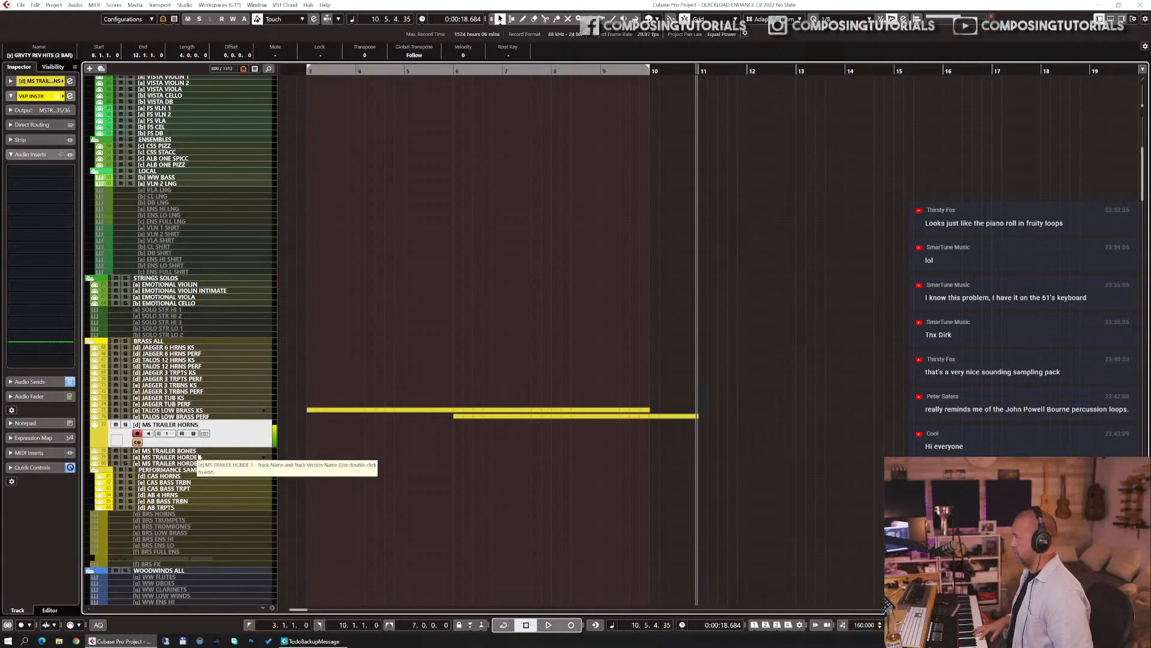
- Play the arrangement from bar 2 until past bar 10 with the MS TRAILER HORNS track armed
key(space)
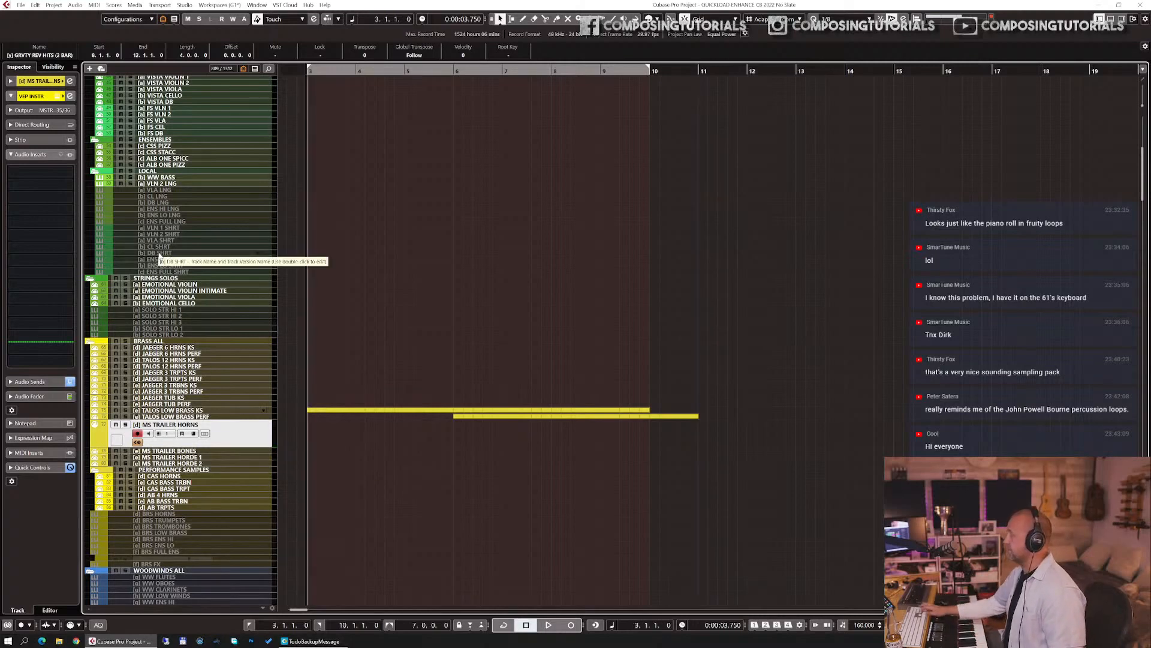
key(g)
key(g)
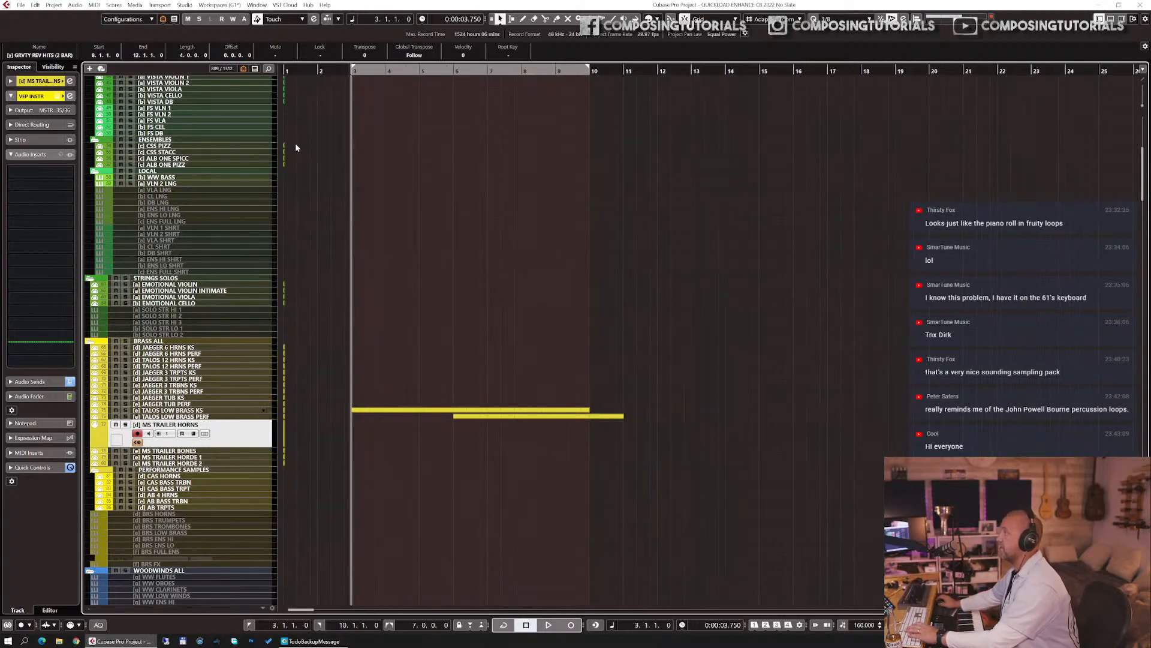
click(316, 72)
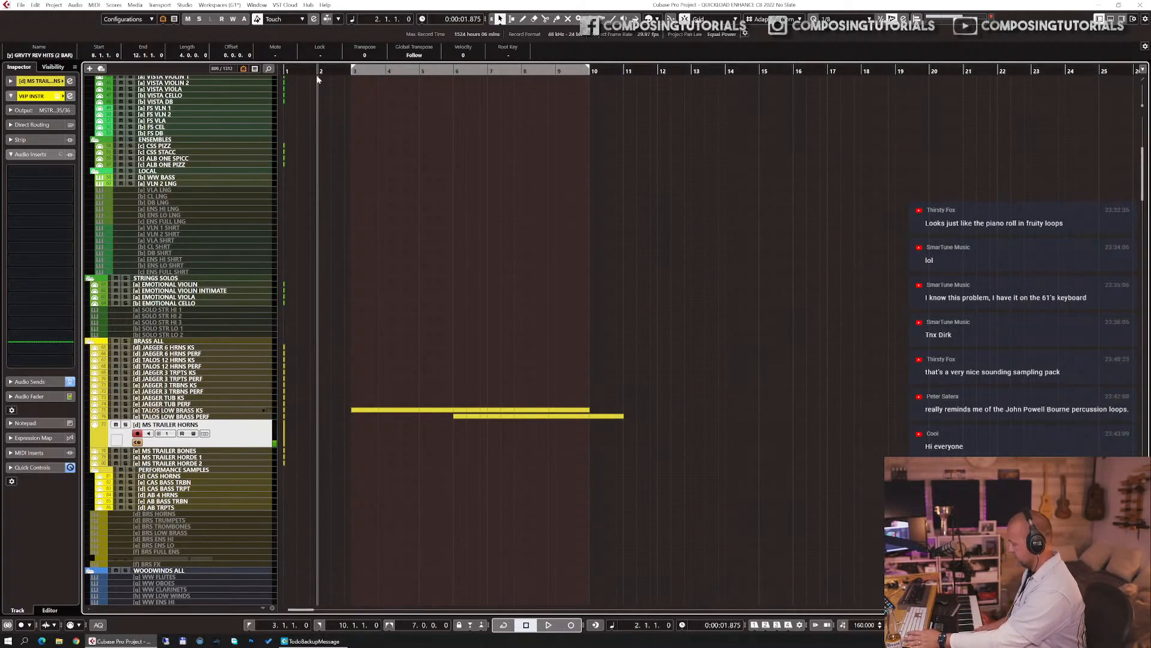
key(space)
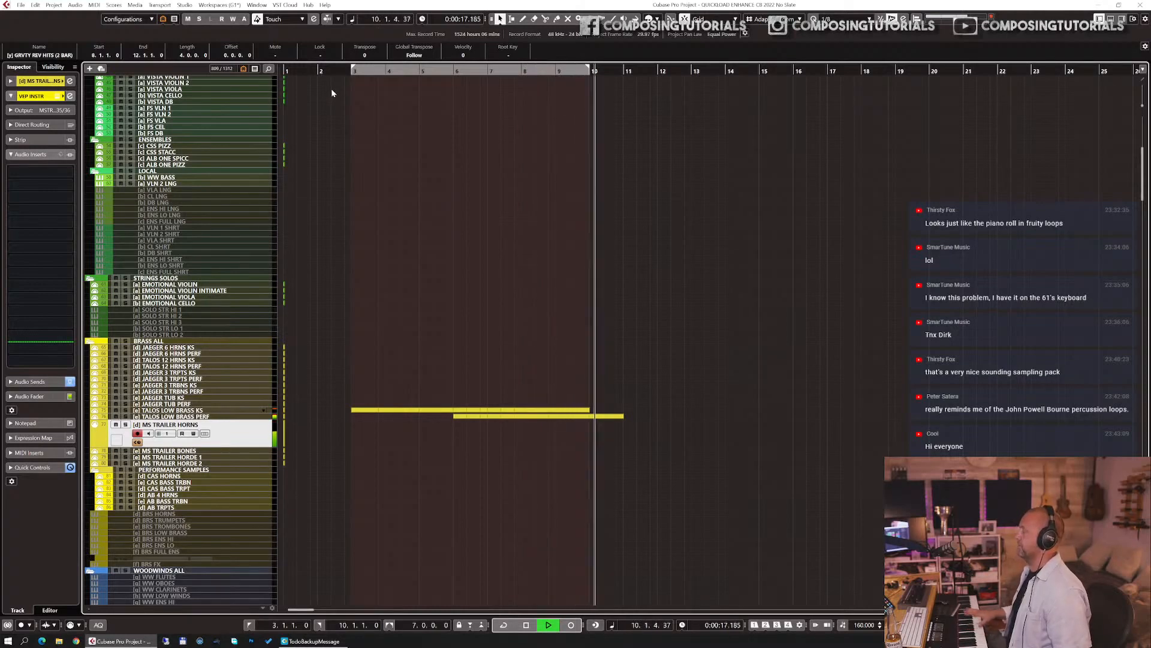
key(space)
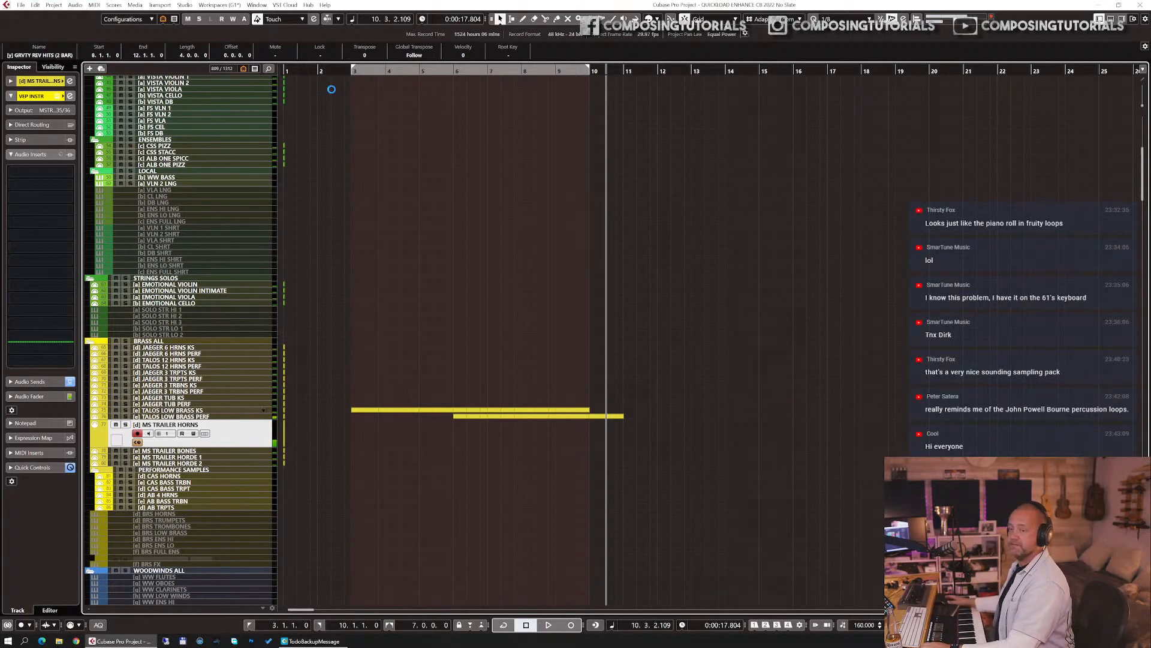
- Record a horn line on the MS TRAILER HORNS track from bar 2 until past bar 10
key(KP_1)
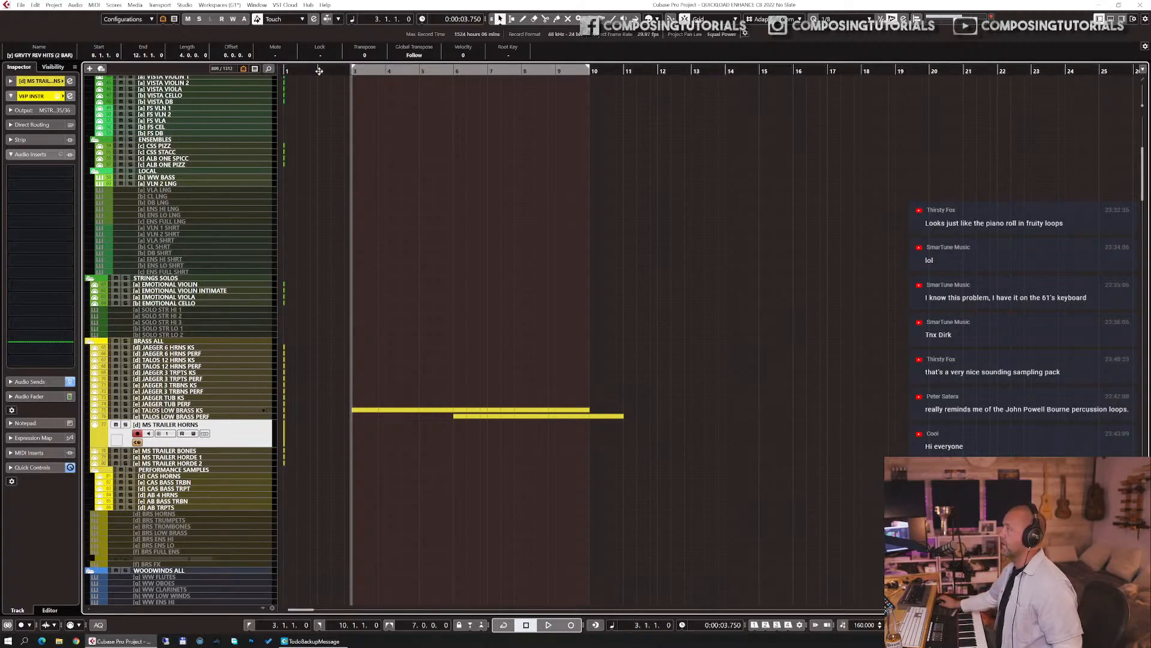
click(319, 71)
key(KP_Multiply)
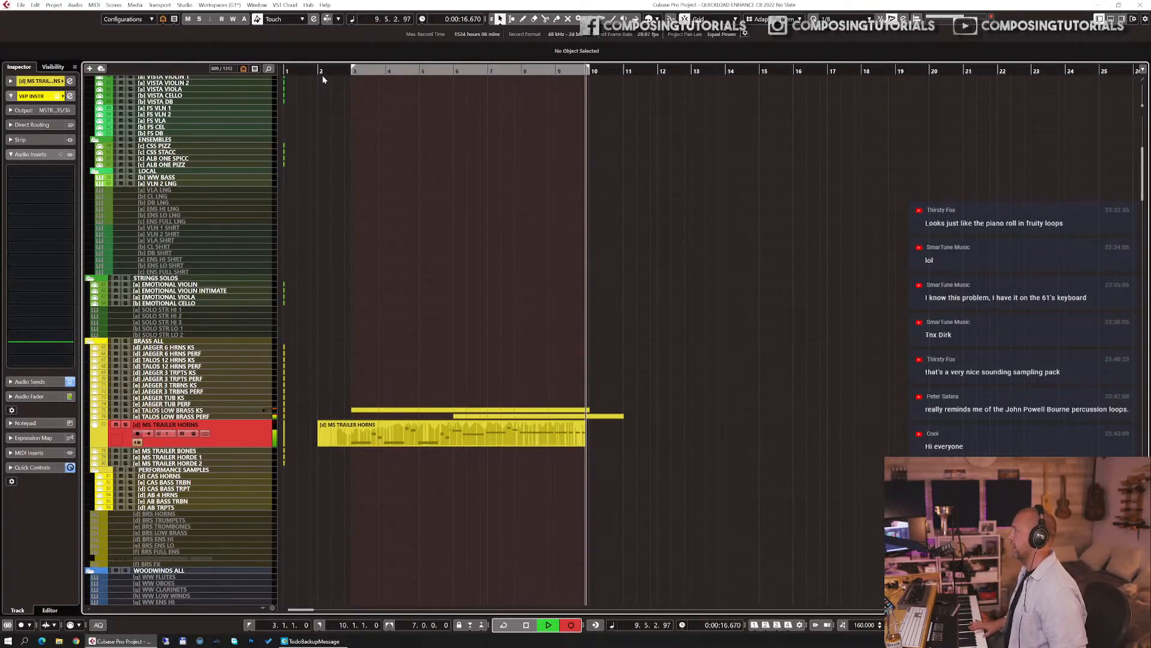
key(space)
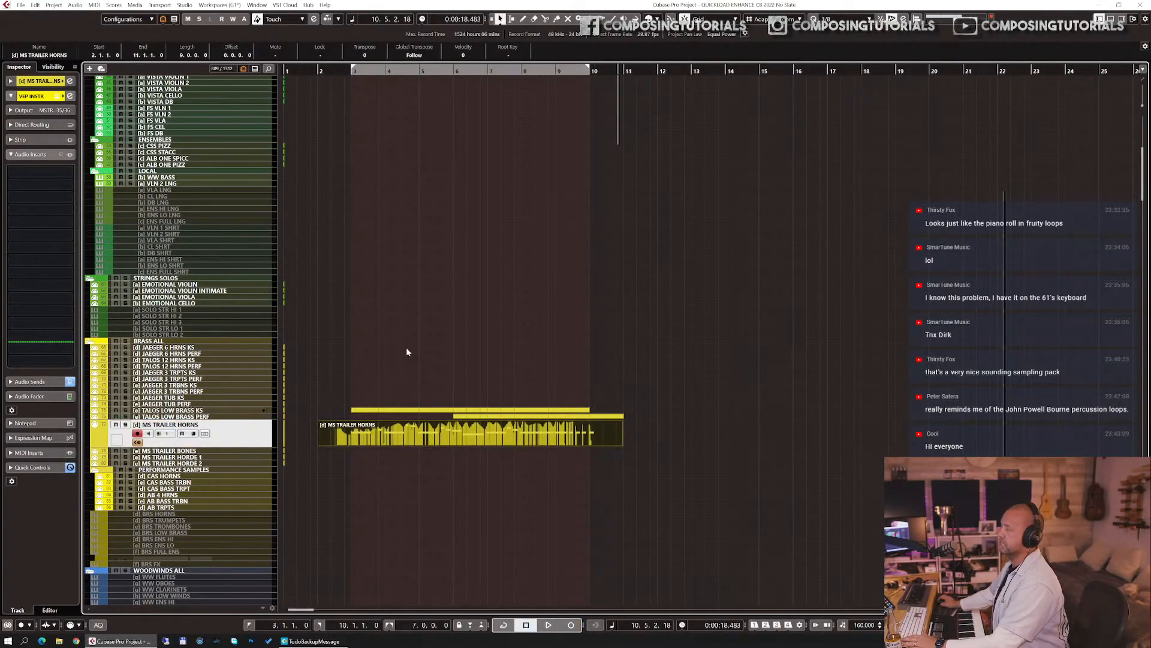
- Quantize the recorded MS TRAILER HORNS notes to 1/8 in the note editor and close it
key(Return)
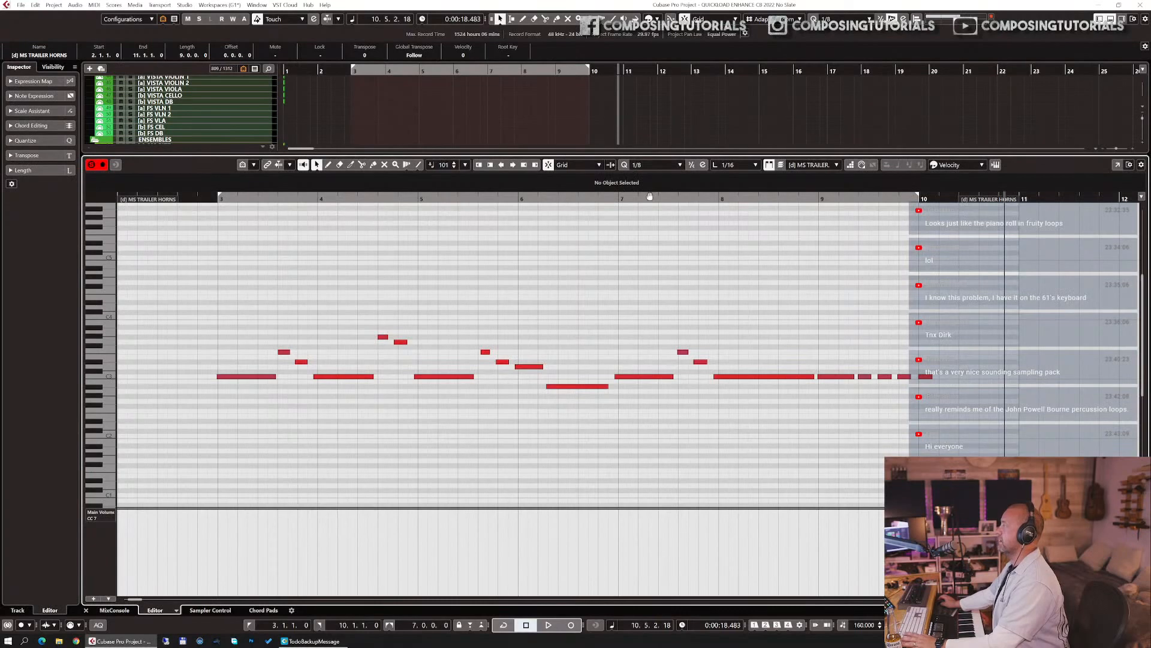
key(q)
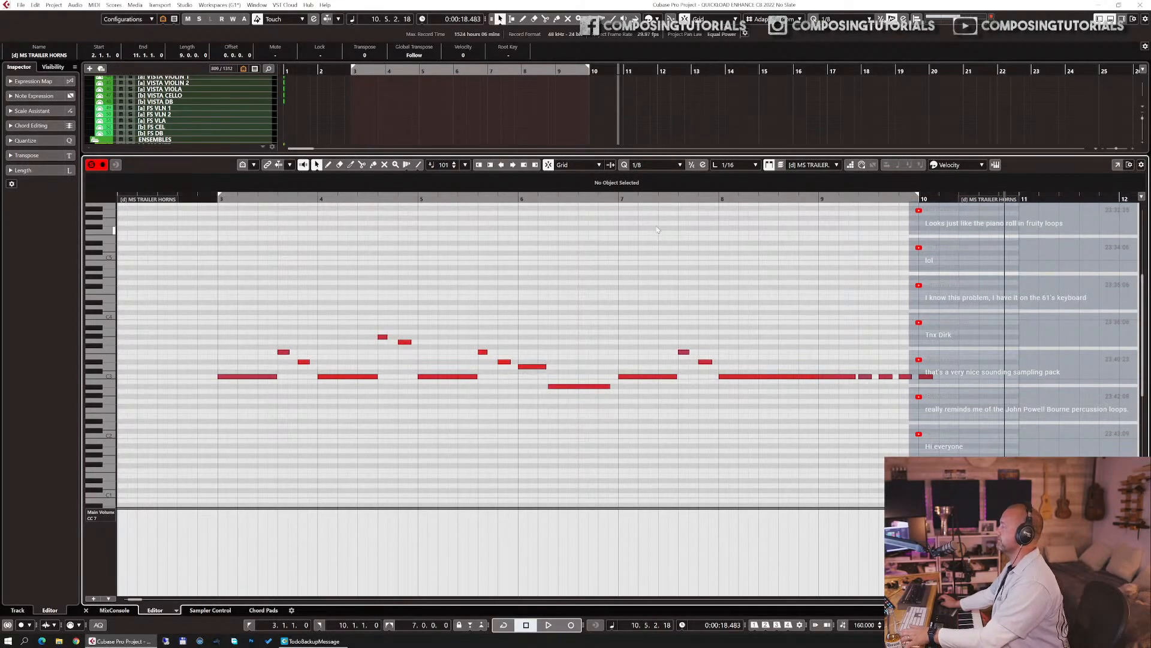
key(Return)
- Copy the horns part to the MS TRAILER BONES track at bar 2 and transpose its notes down an octave
drag(326, 441, 333, 451)
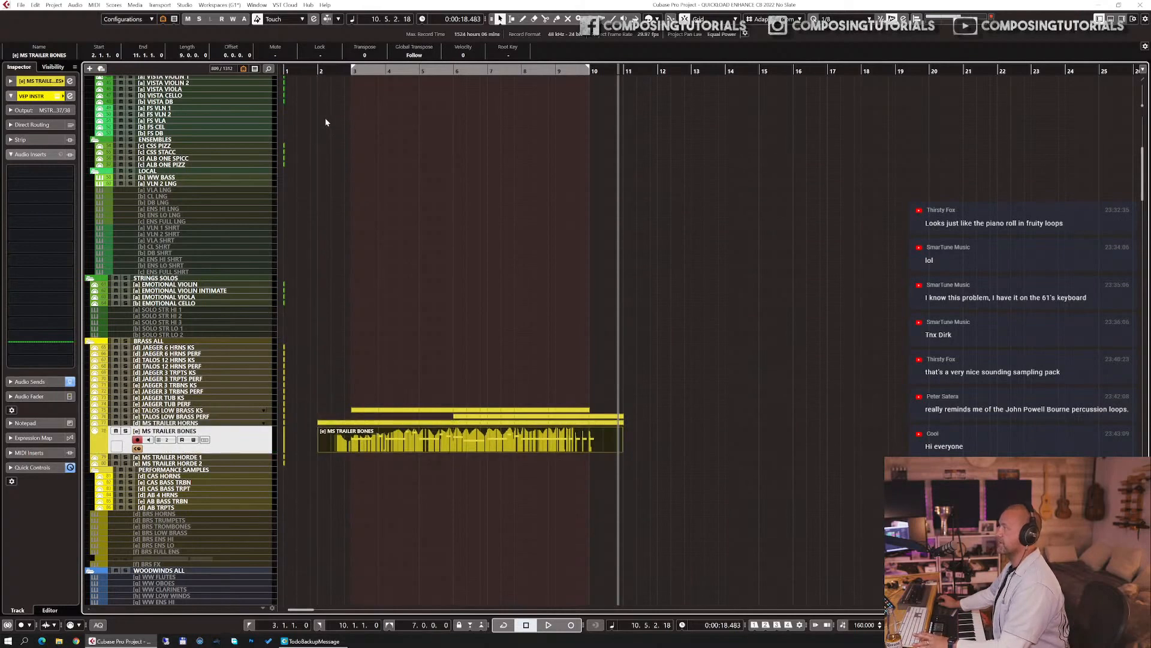
click(317, 70)
key(space)
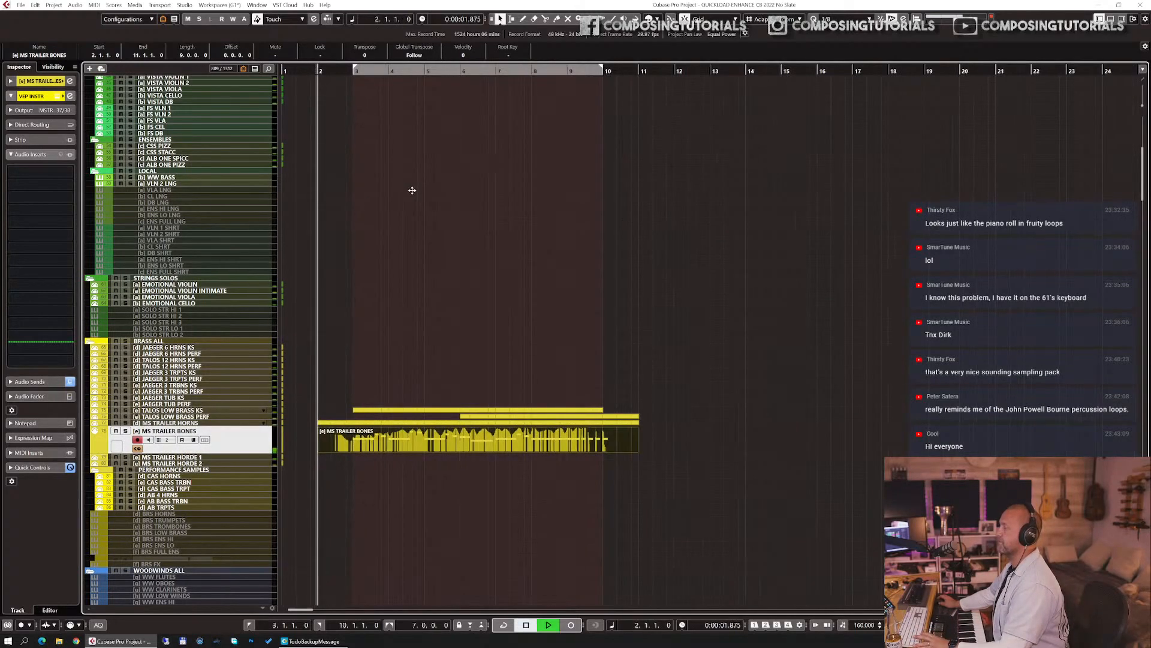
key(space)
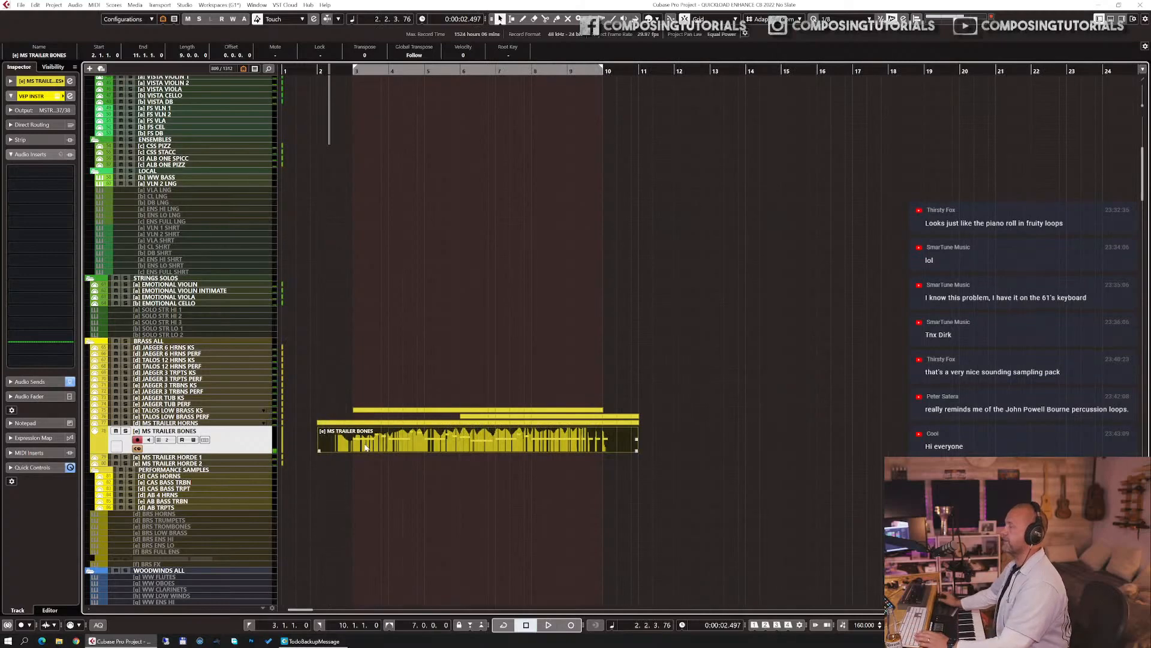
double_click(369, 449)
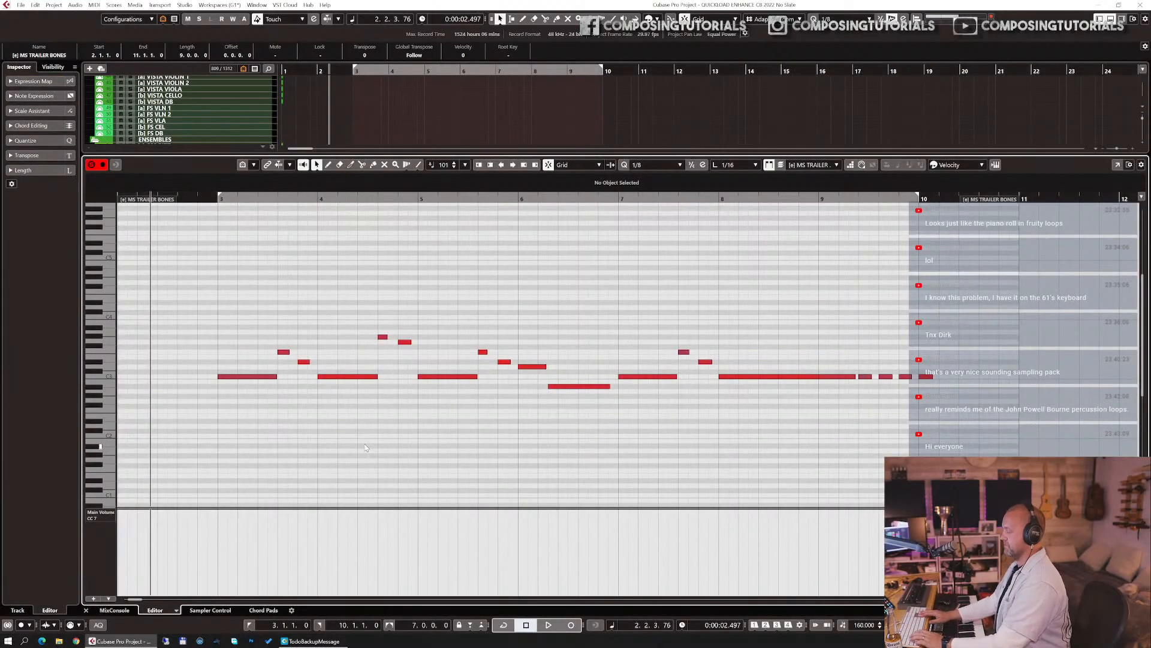
key(ctrl+e)
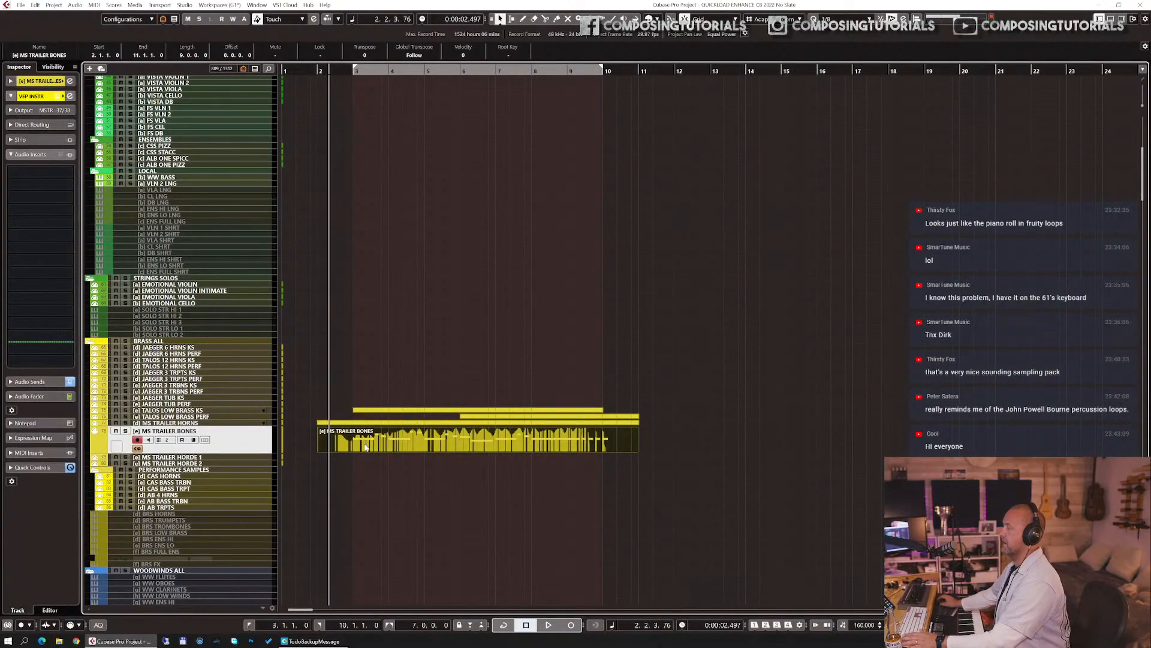
double_click(364, 446)
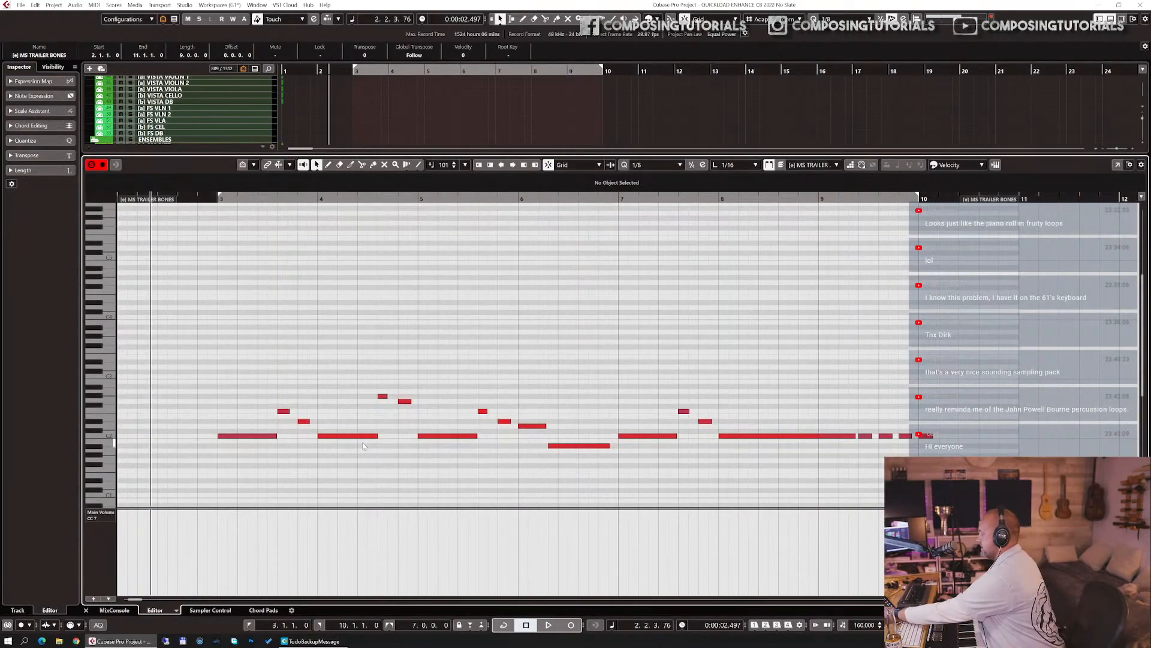
- Lower and flatten the Modulation (CC 1) curve across the MS TRAILER BONES part, keeping it rising toward bar 10, and close the editor
key(ctrl+1)
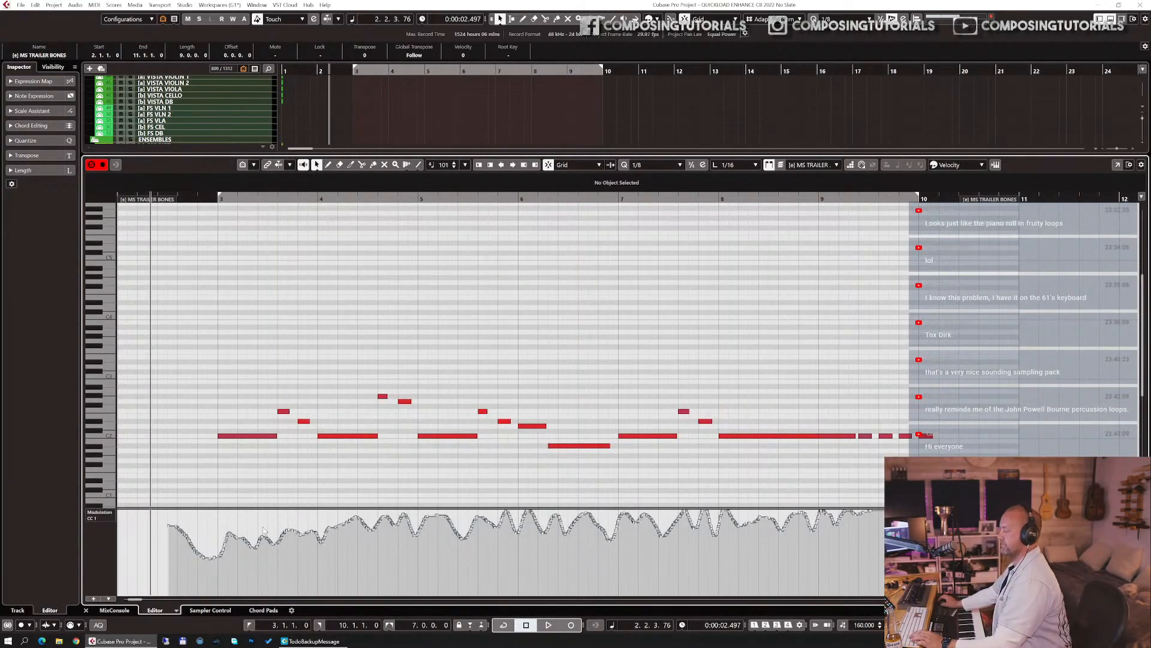
key(ctrl+a)
drag(168, 517, 168, 534)
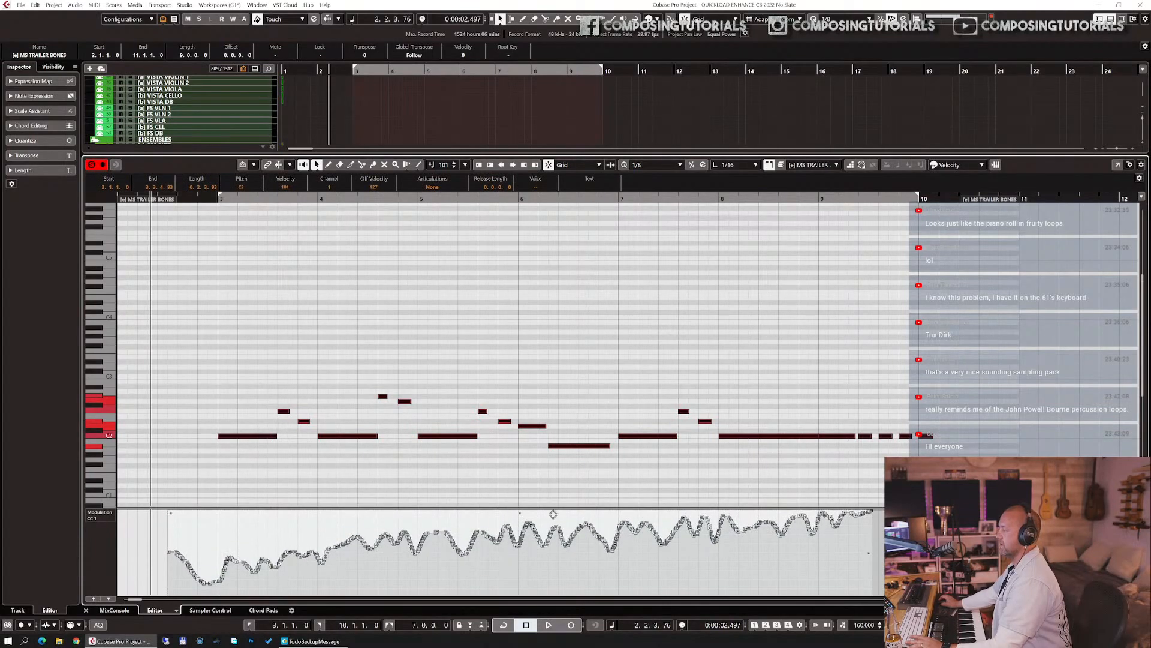
drag(520, 510, 538, 533)
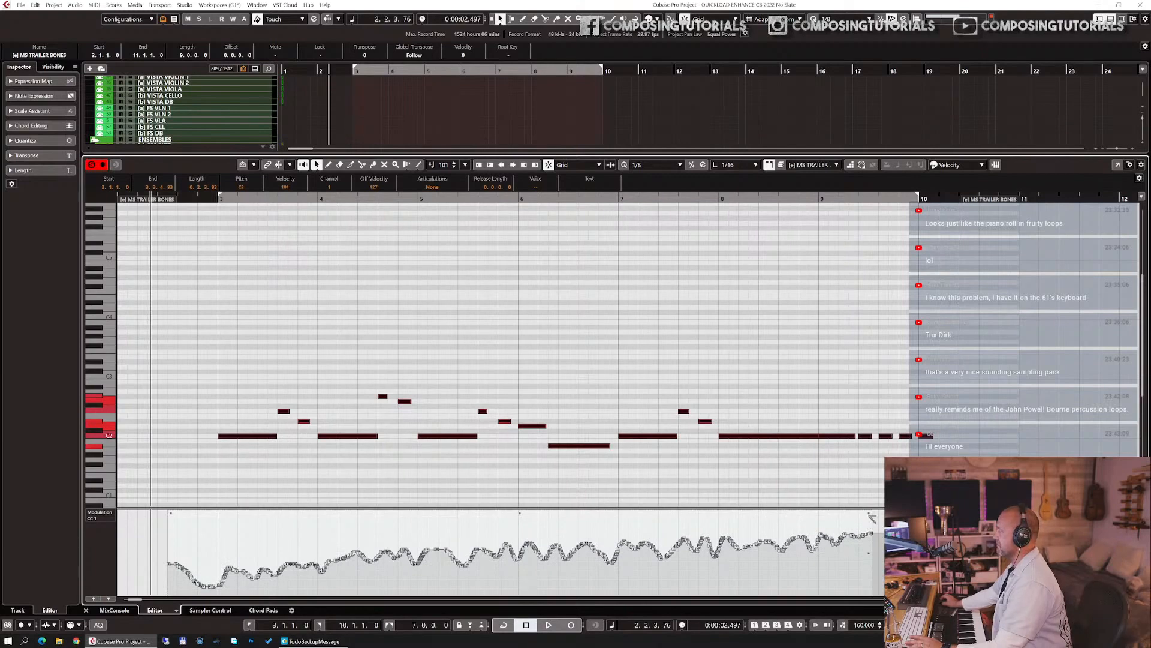
drag(872, 517, 872, 512)
key(Return)
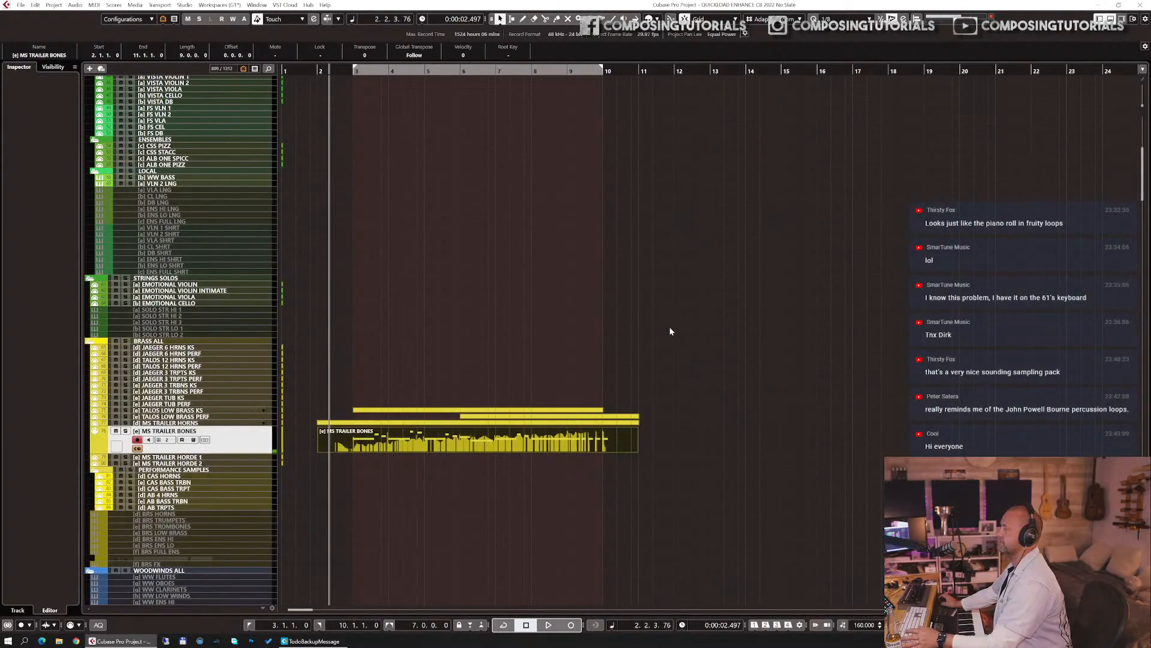
- Play the arrangement with the new brass parts from bar 2 until past bar 9, and return to bar 6
key(space)
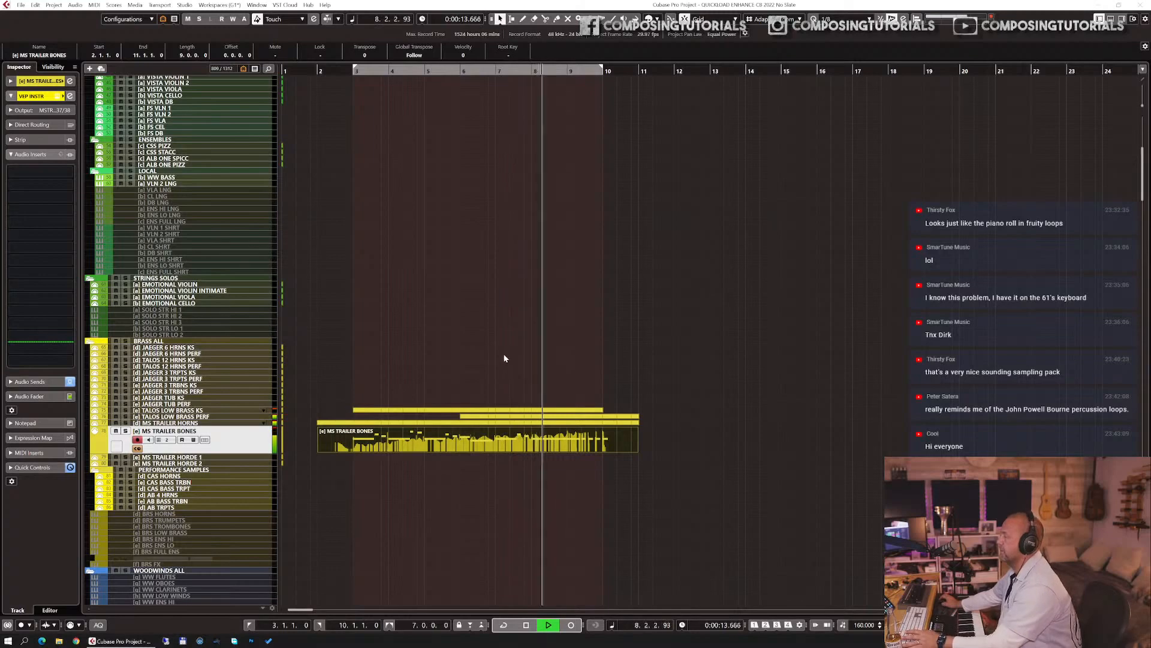
key(space)
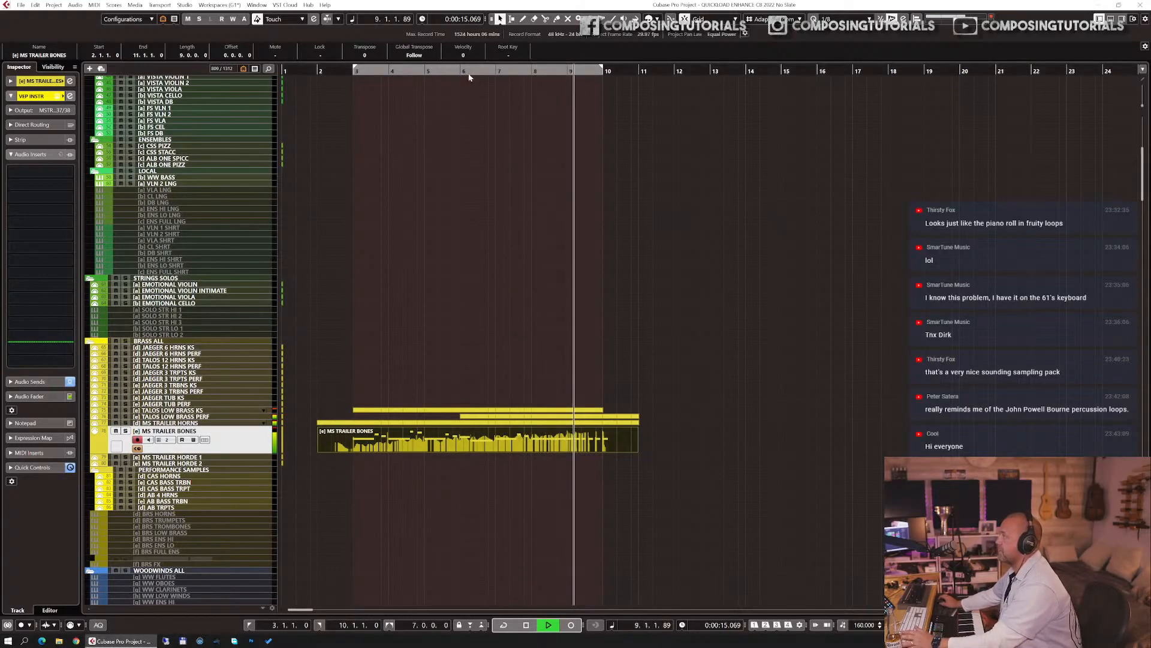
click(466, 72)
- Duplicate the DMG2 CYMBALS part so that the copy starts at bar 6
scroll(484, 340, down, 20)
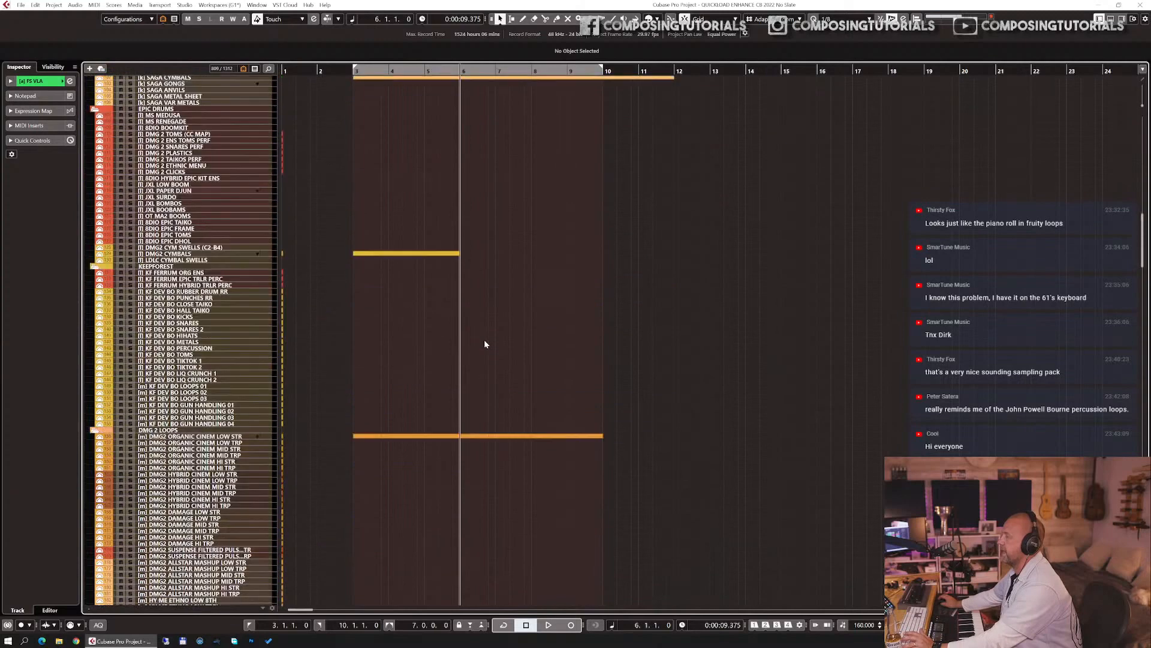
click(421, 255)
key(ctrl+d)
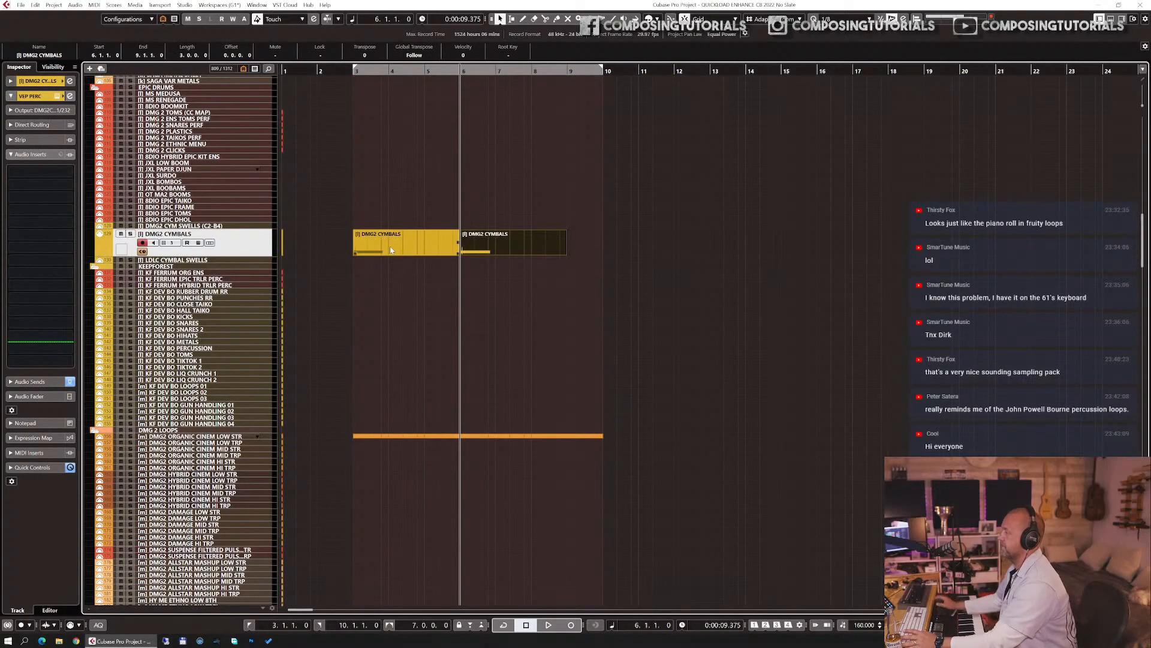
- Set the playback position to bar 6 and select the VEP UHE REPRO track among the synth tracks
key(KP_1)
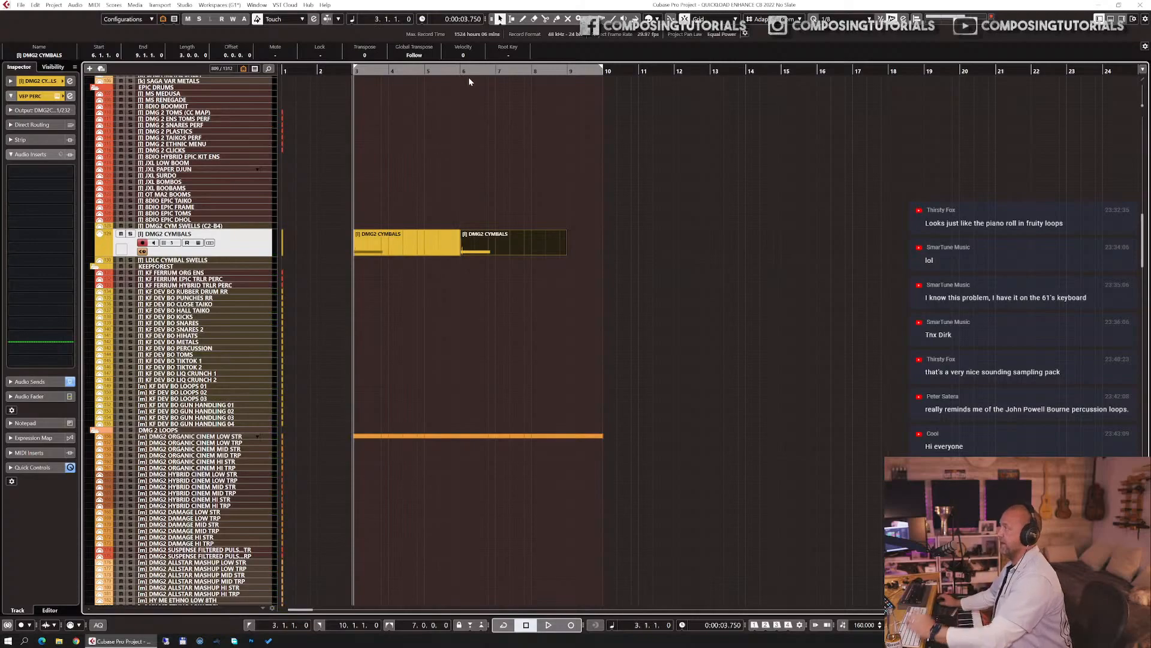
click(461, 72)
scroll(466, 324, down, 20)
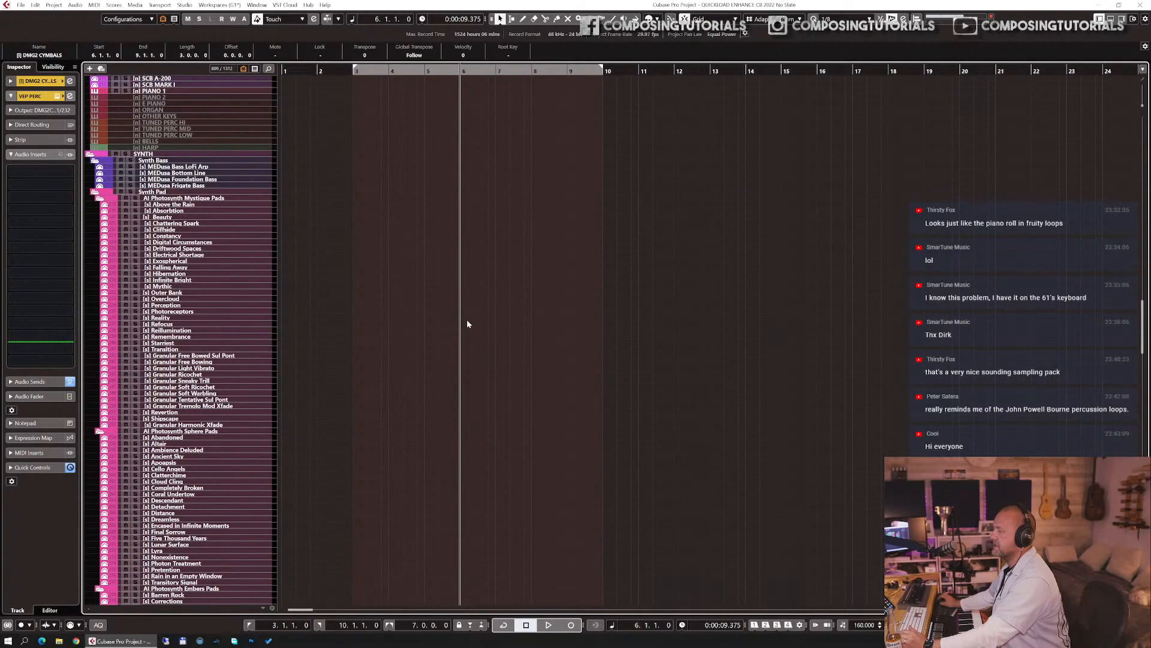
scroll(467, 324, down, 20)
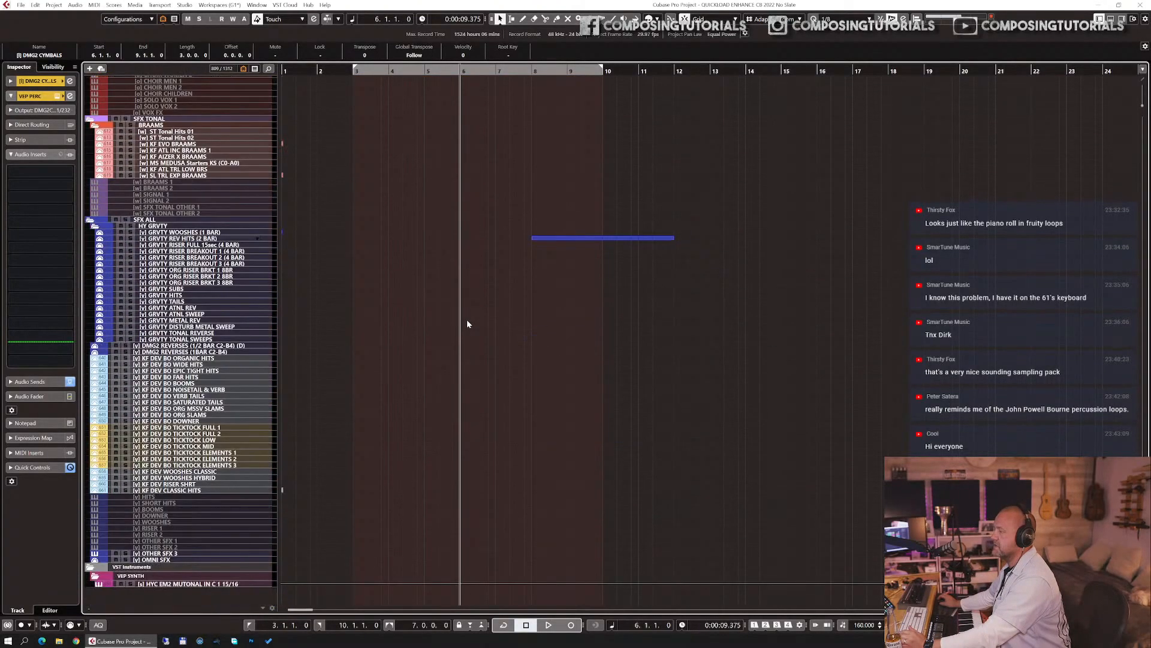
scroll(467, 324, up, 15)
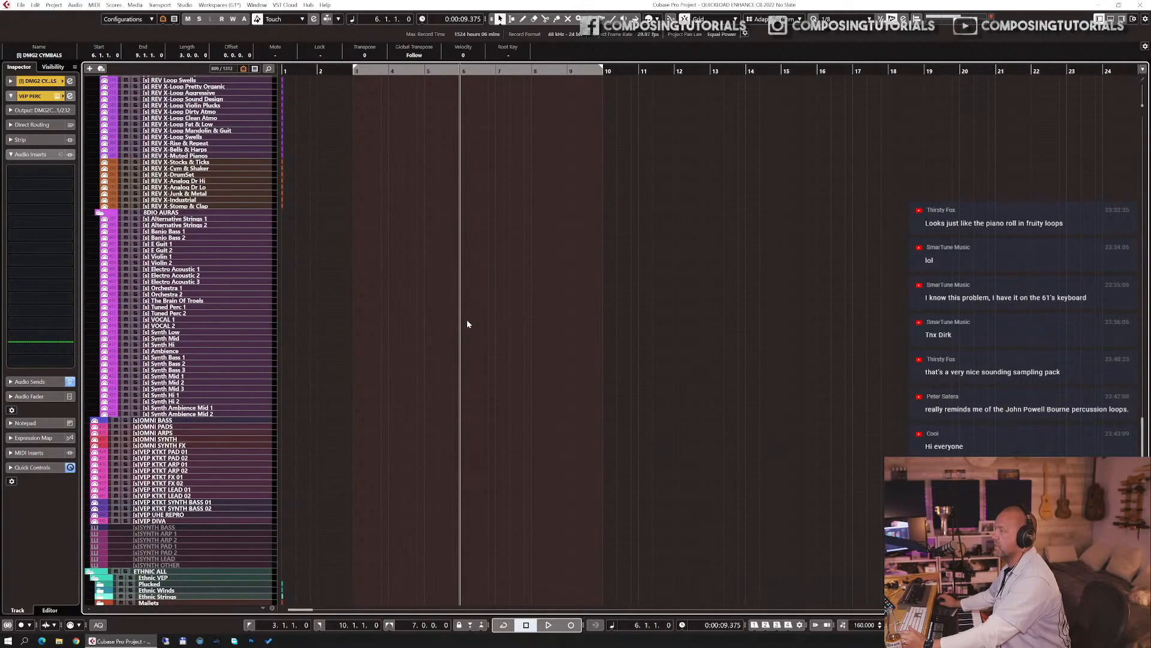
scroll(467, 324, up, 5)
scroll(467, 323, up, 2)
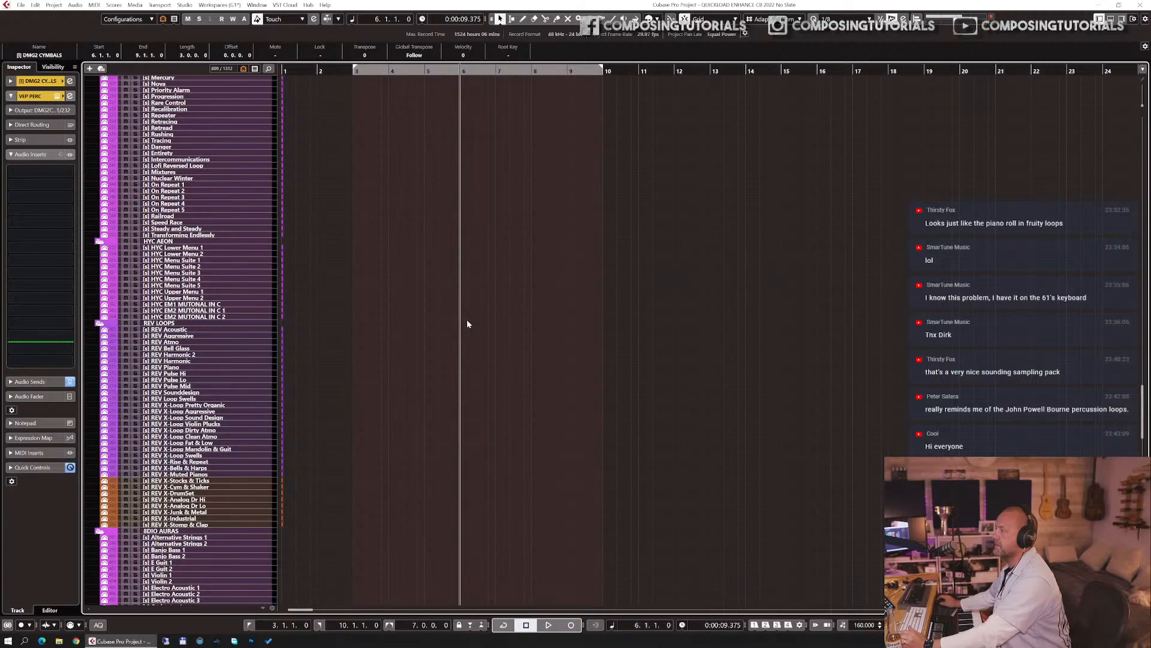
scroll(468, 324, down, 4)
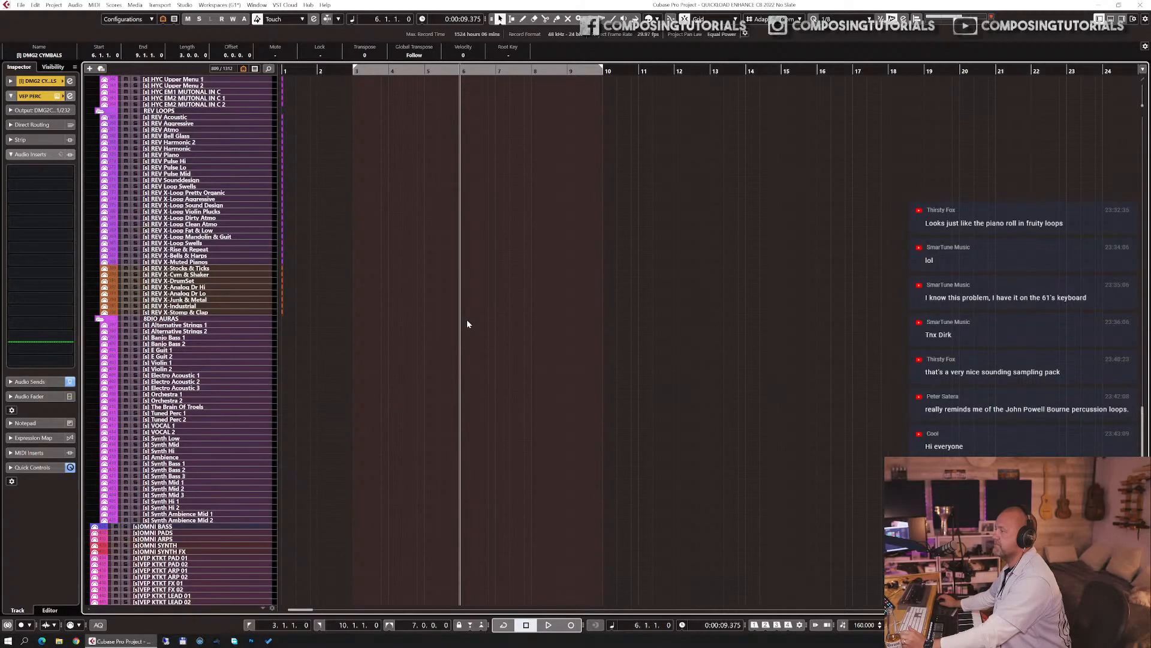
scroll(309, 389, down, 4)
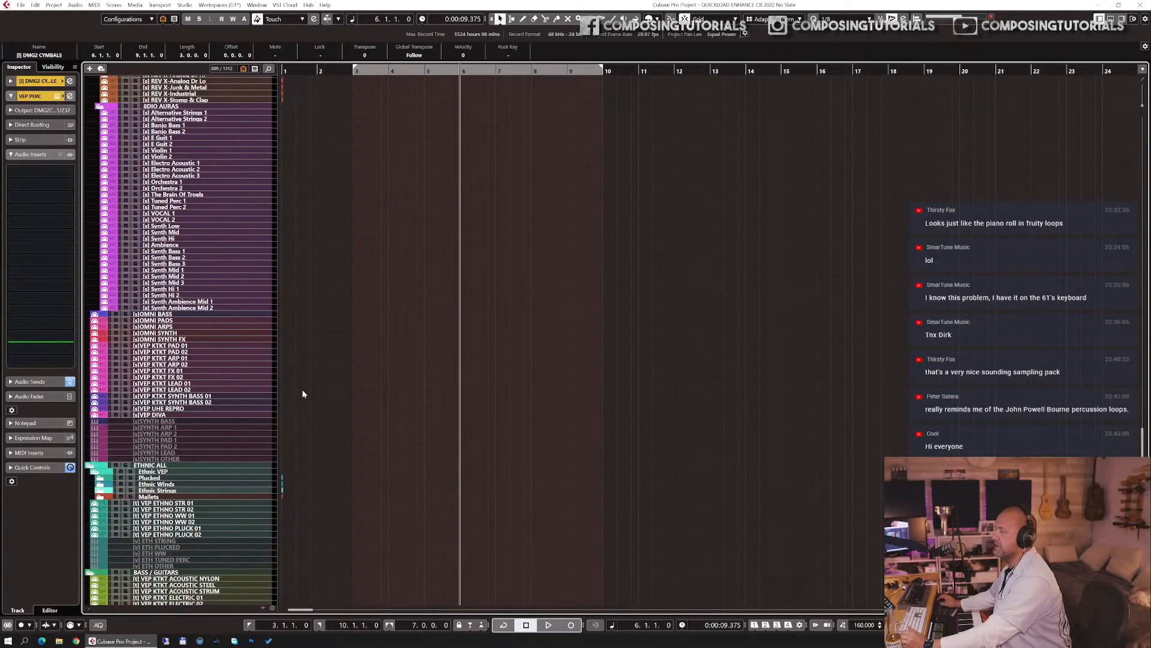
click(155, 409)
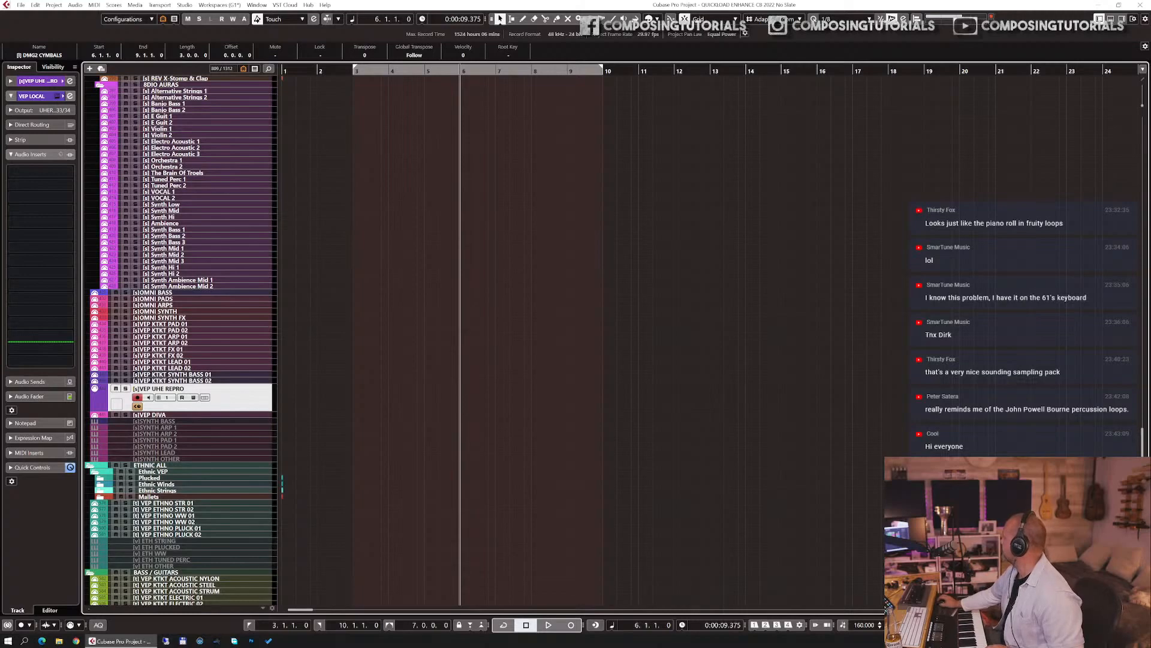
- Switch to Vienna Ensemble Pro, open the Repro-1 instrument on the 12 Repro channel and check its effects section
drag(1150, 22, 1138, 21)
double_click(1138, 22)
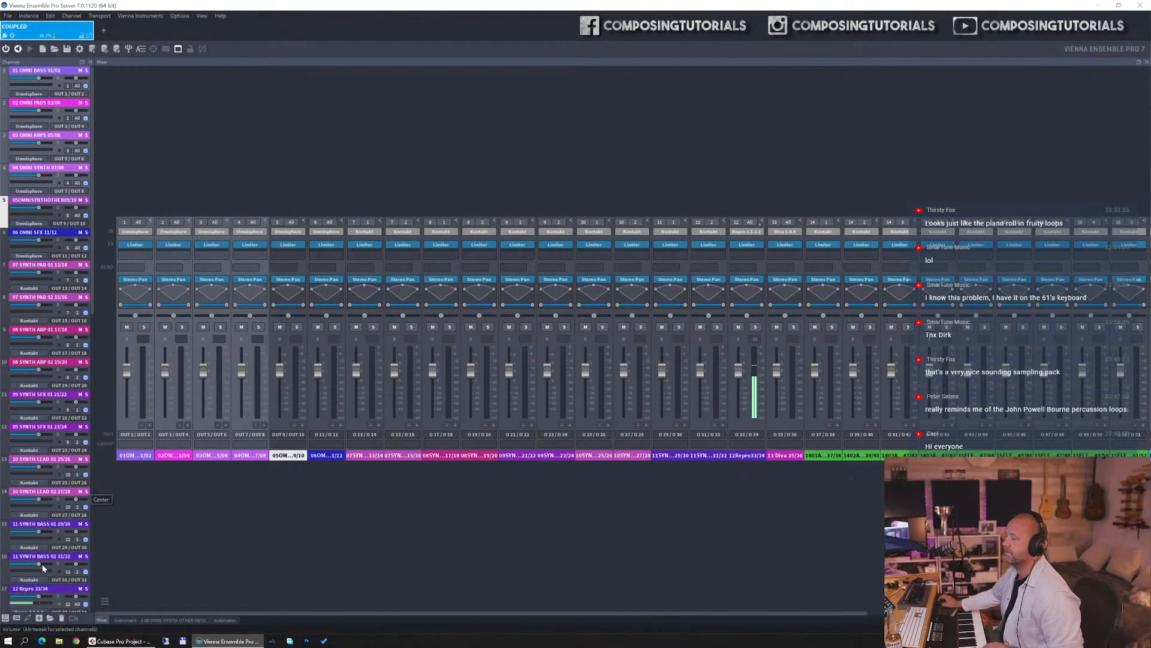
double_click(37, 592)
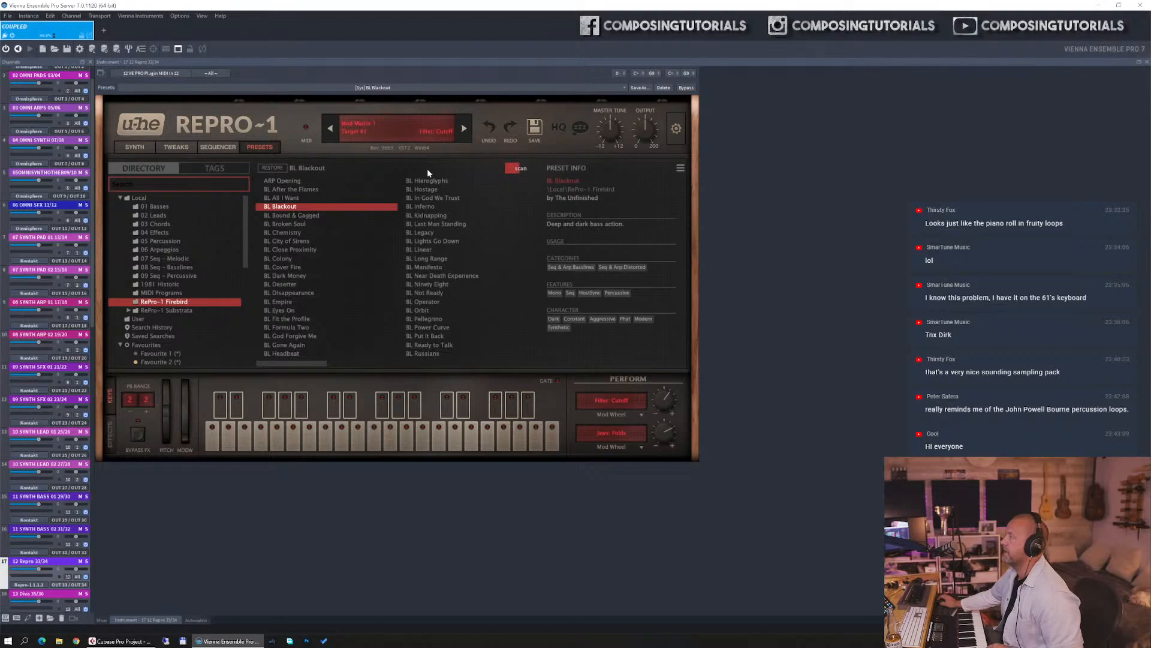
click(104, 443)
click(106, 408)
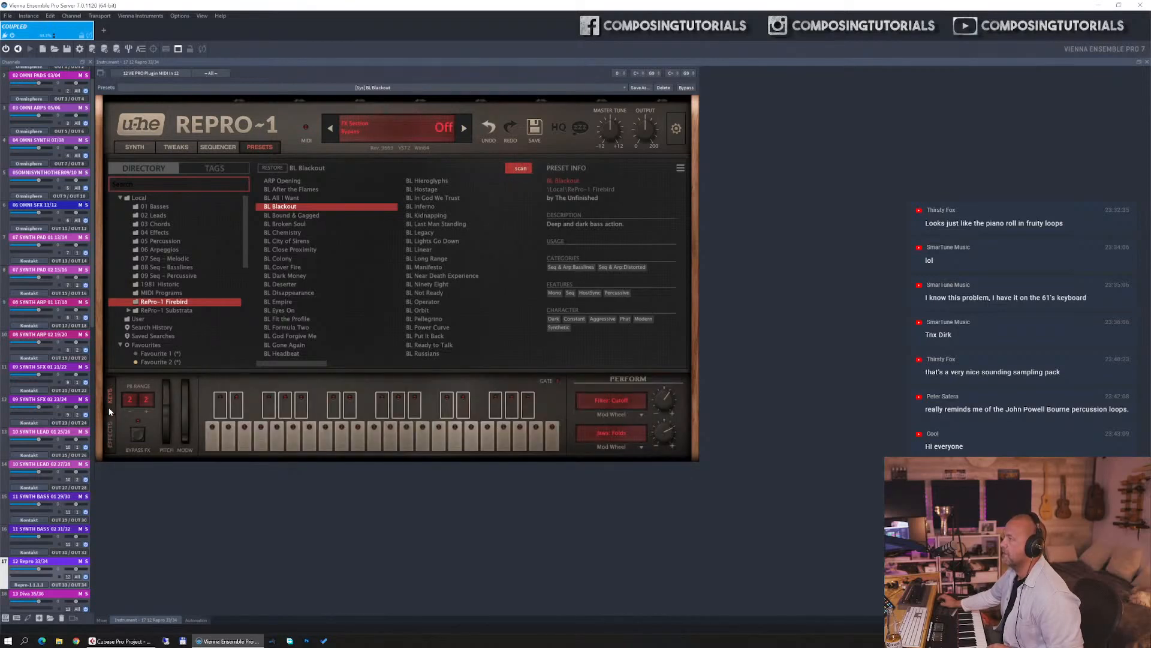
- In the Repro-1 sequencer, adjust the clock division and extend Pattern 1 to 10 steps
click(211, 148)
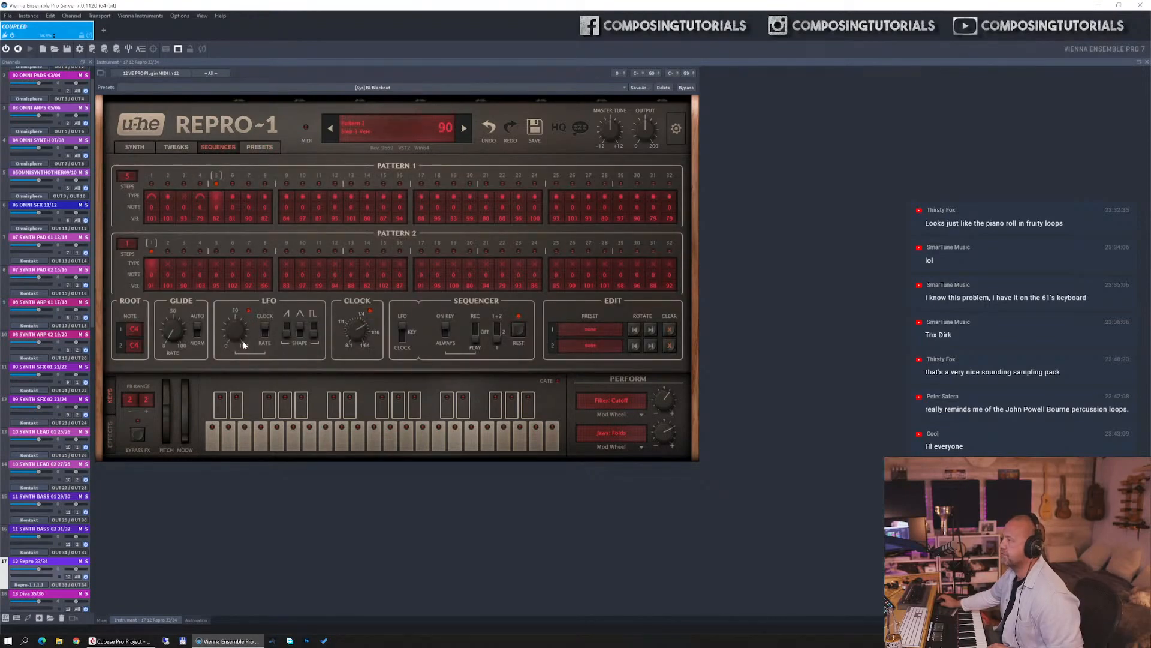
drag(355, 331, 358, 319)
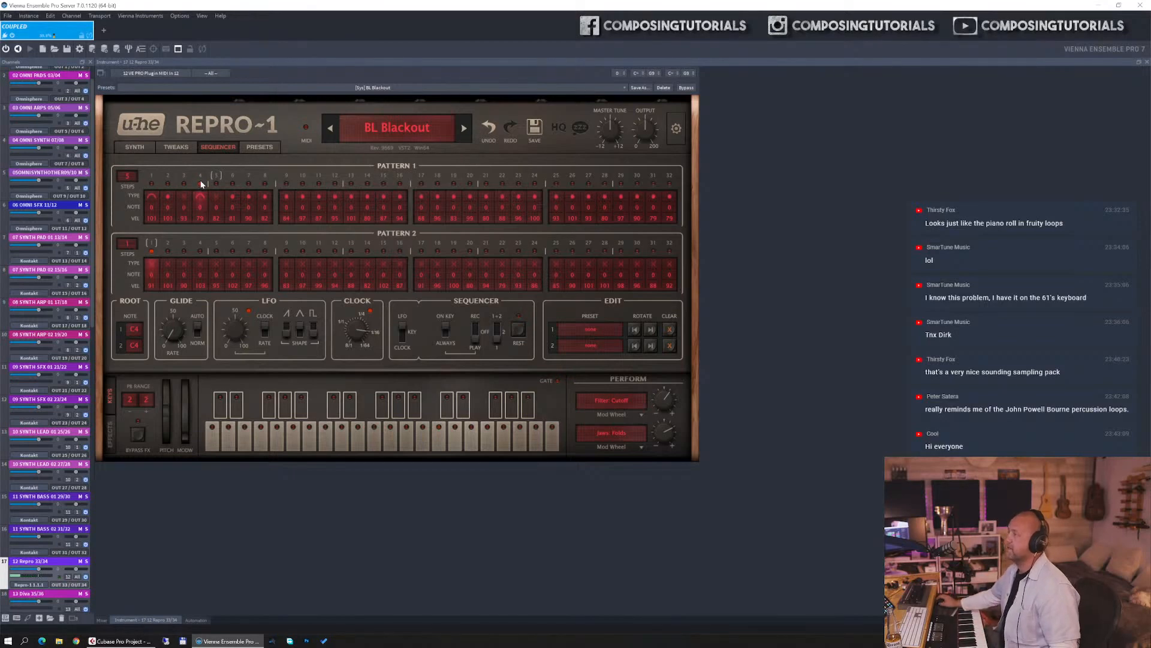
click(297, 174)
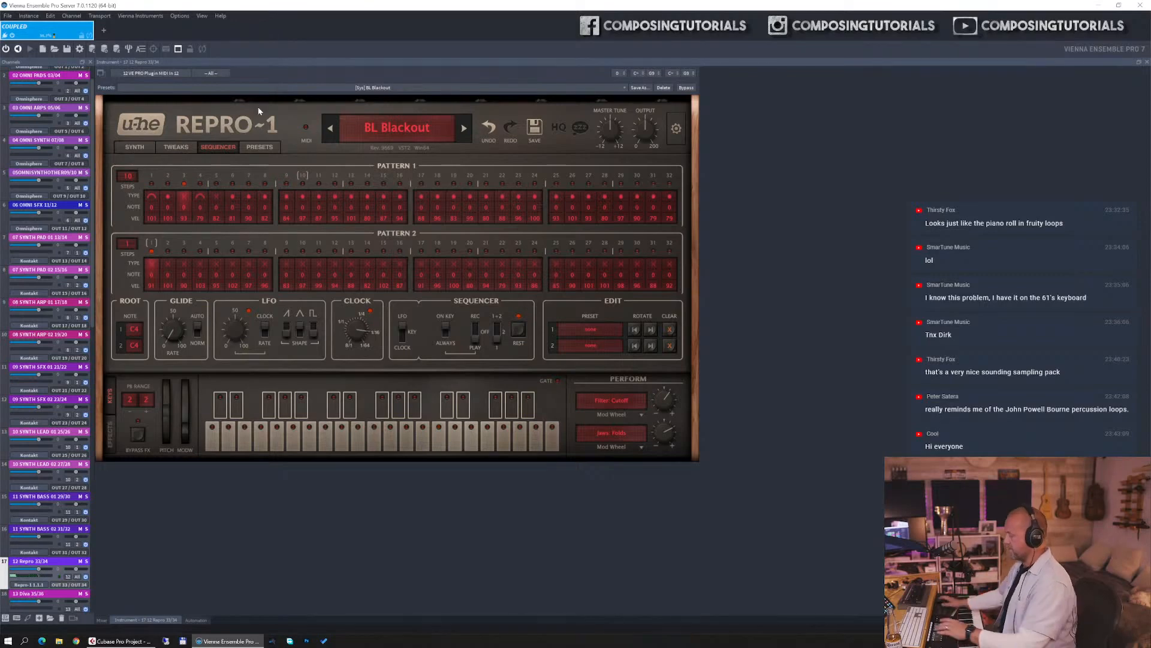
- Switch back to Cubase and record a VEP UHE REPRO part from bar 2 until past bar 10
drag(384, 9, 1150, 239)
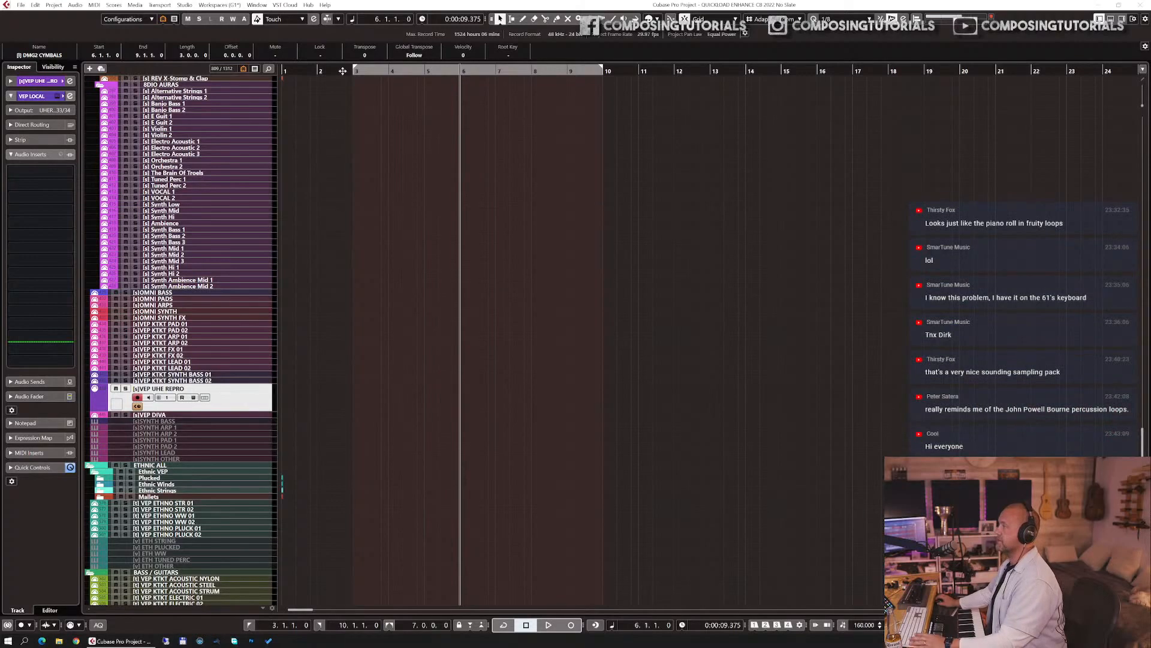
click(317, 71)
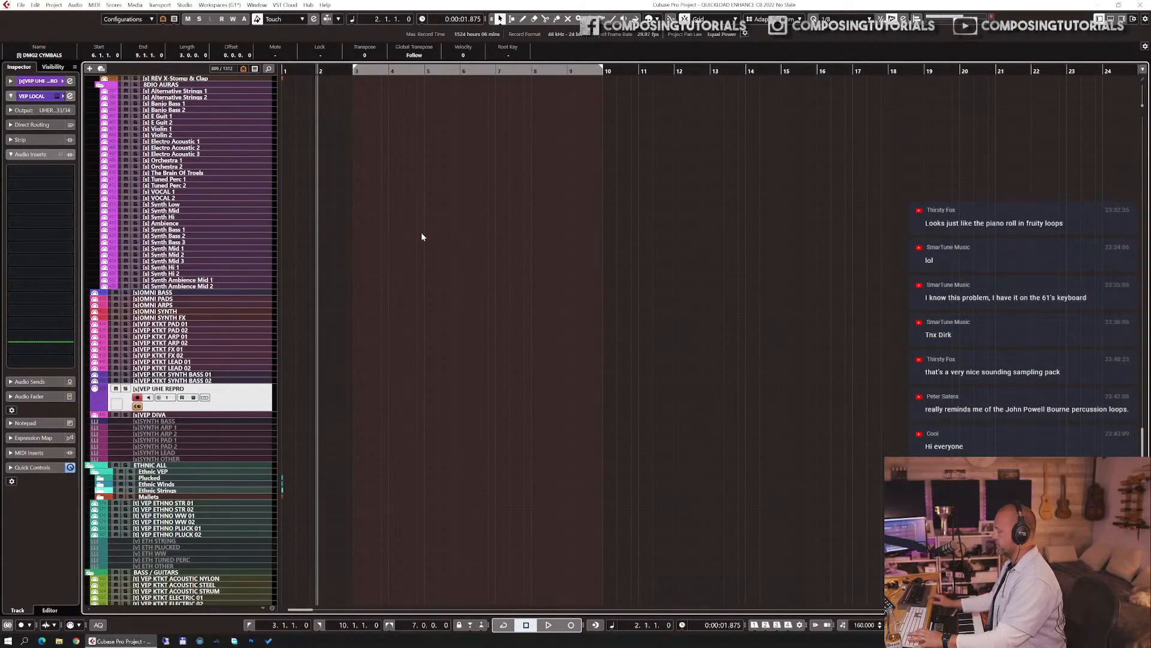
key(KP_Multiply)
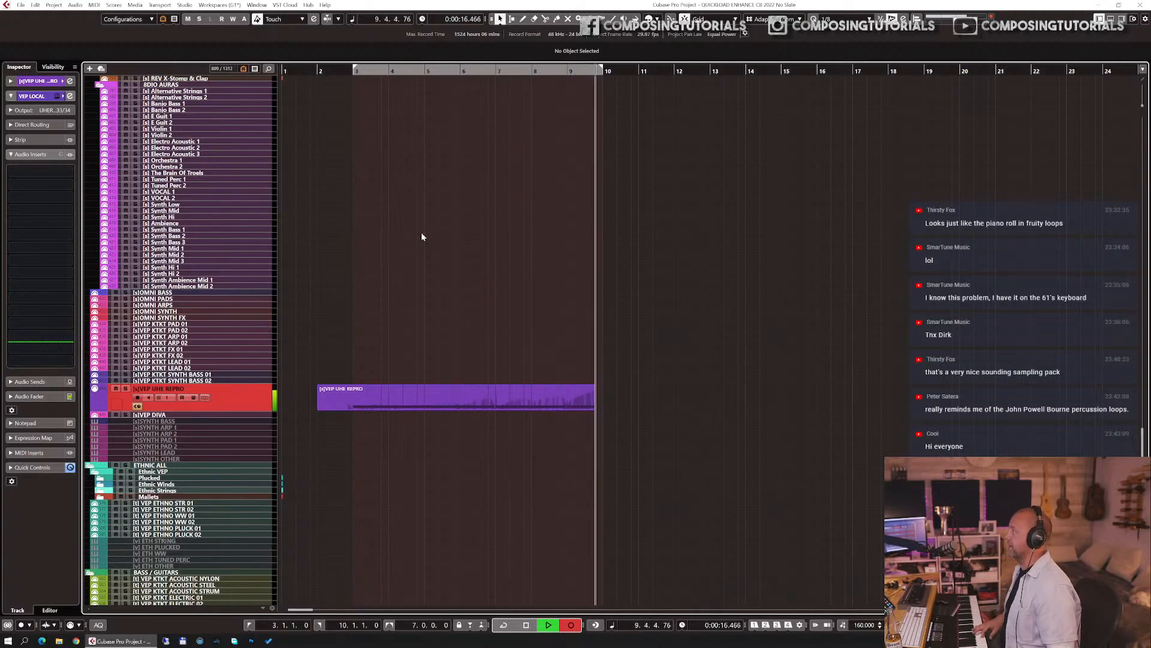
key(space)
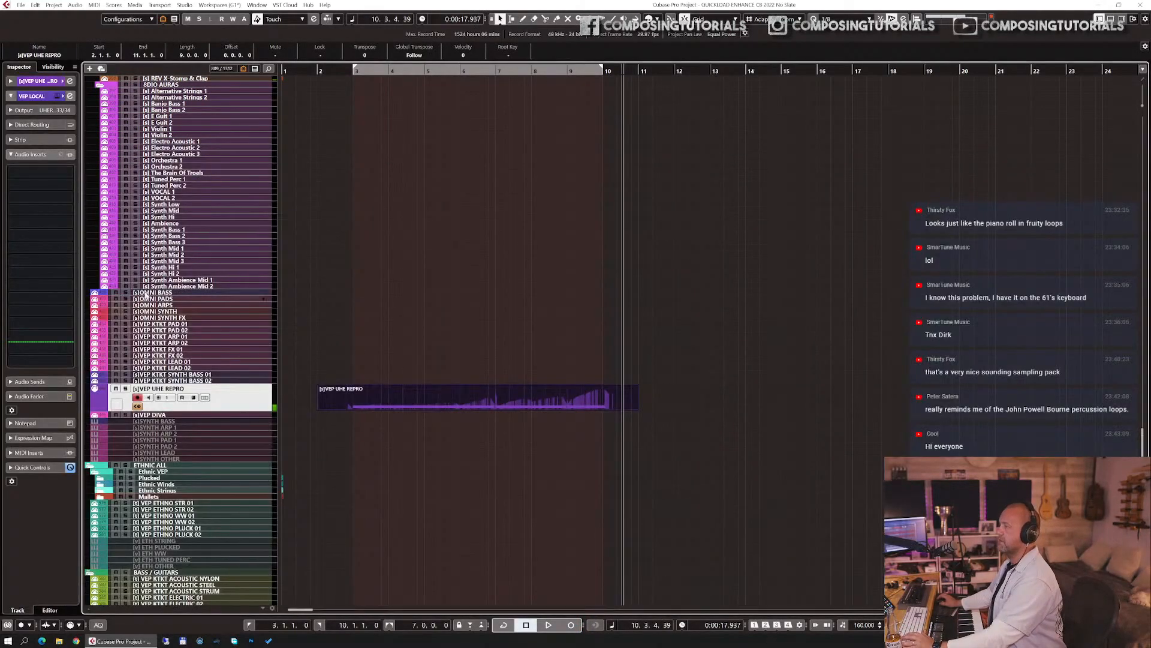
- Insert the Decapitator effect in the first audio insert slot of the VEP UHE REPRO track
click(66, 172)
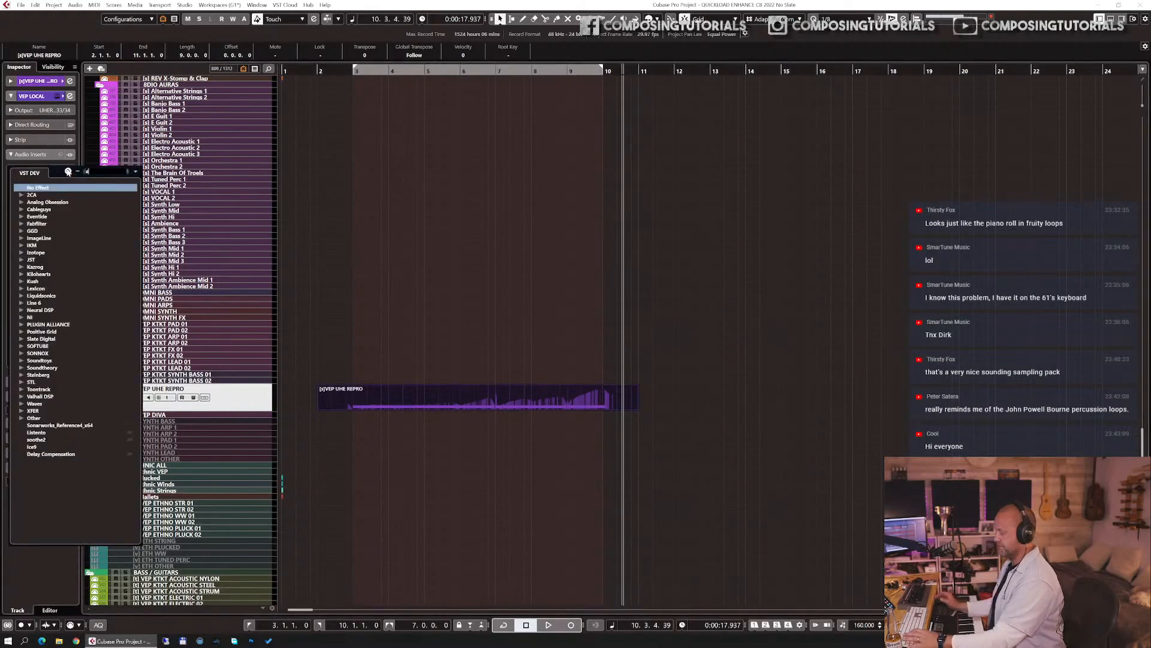
text(dec)
click(62, 194)
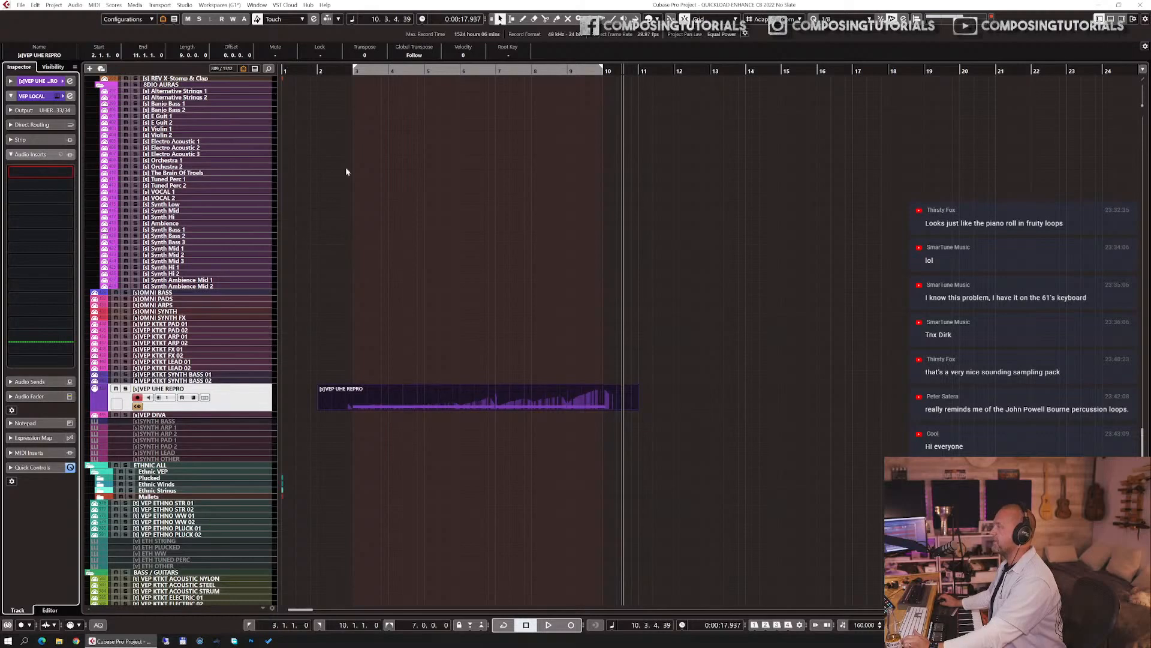
- Split the VEP UHE REPRO part at bar 3 and delete the piece before it
alt+click(352, 403)
click(334, 395)
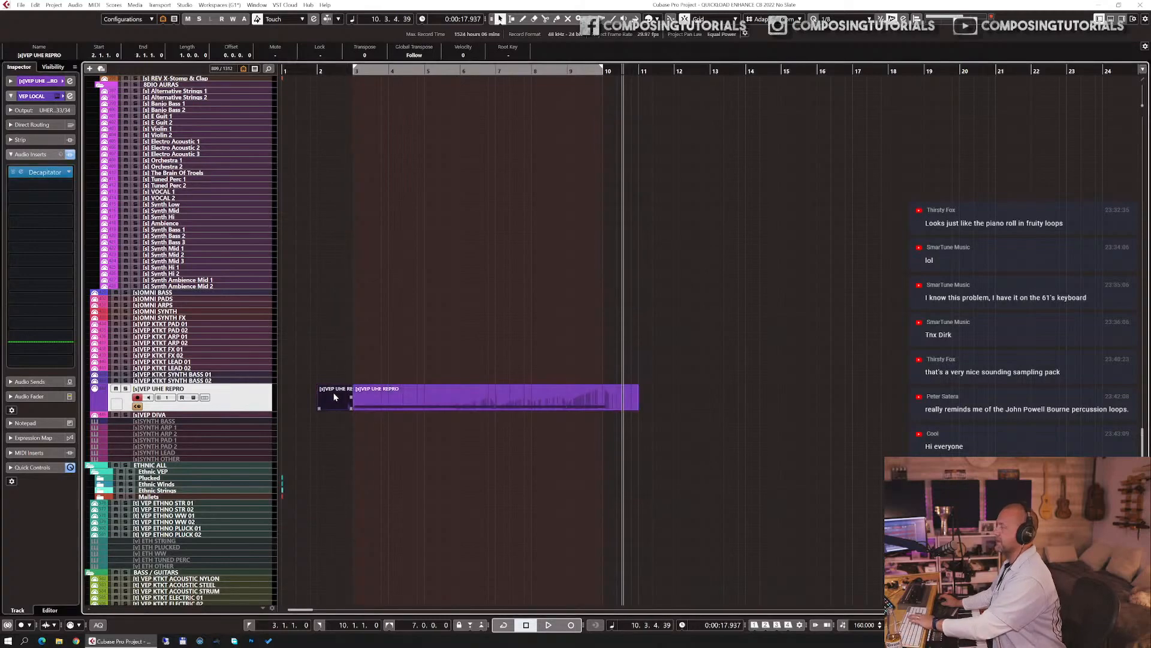
key(Delete)
- Play the soloed VEP UHE REPRO track from just before bar 3 while enabling Punish and style E in Decapitator
click(343, 70)
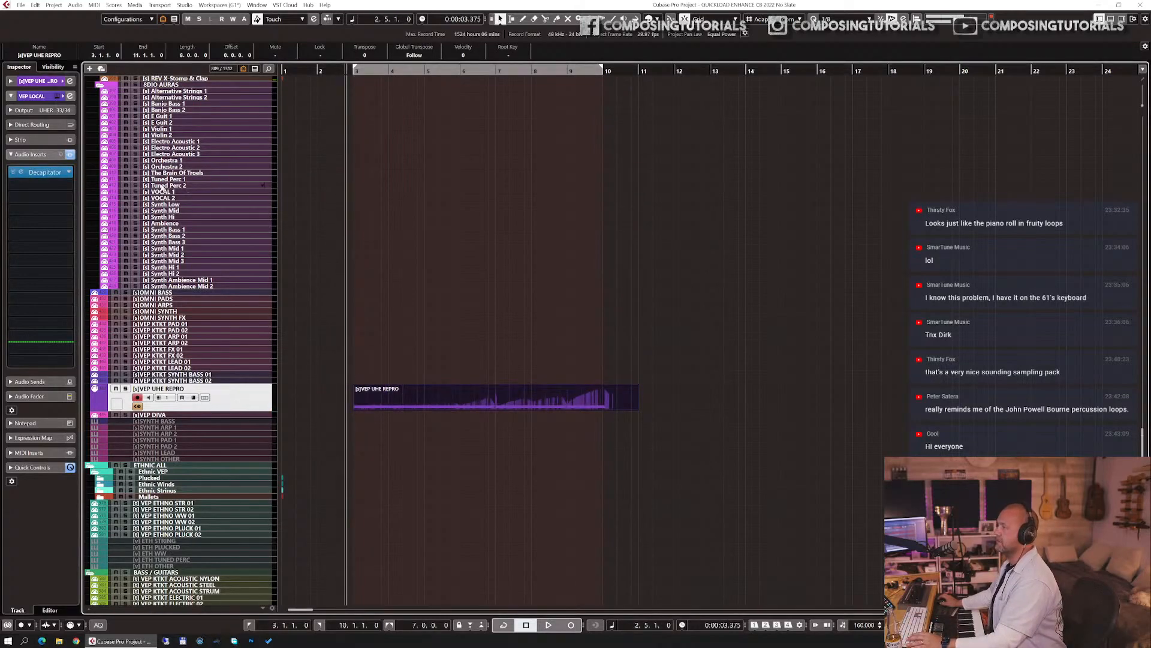
click(22, 172)
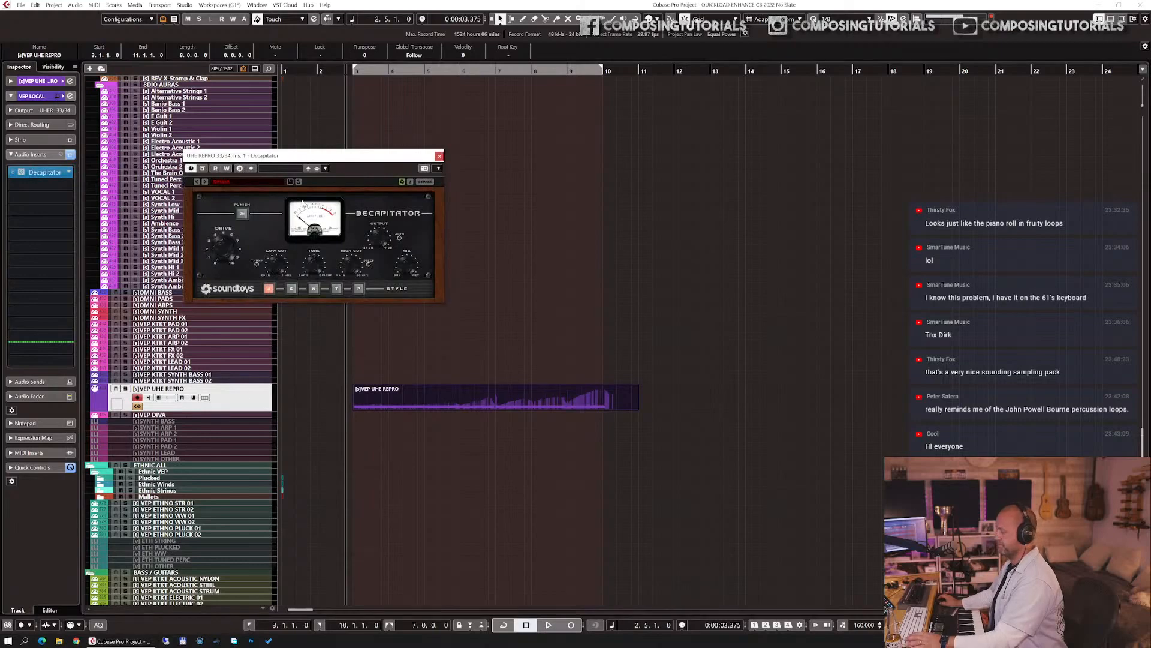
key(space)
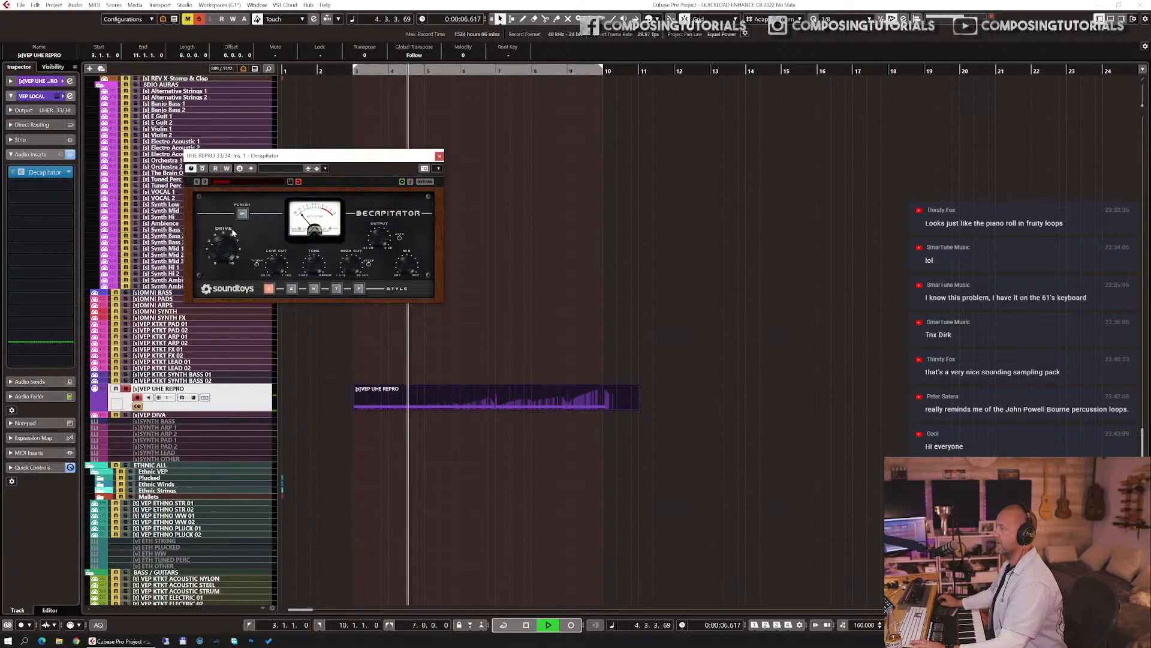
click(242, 215)
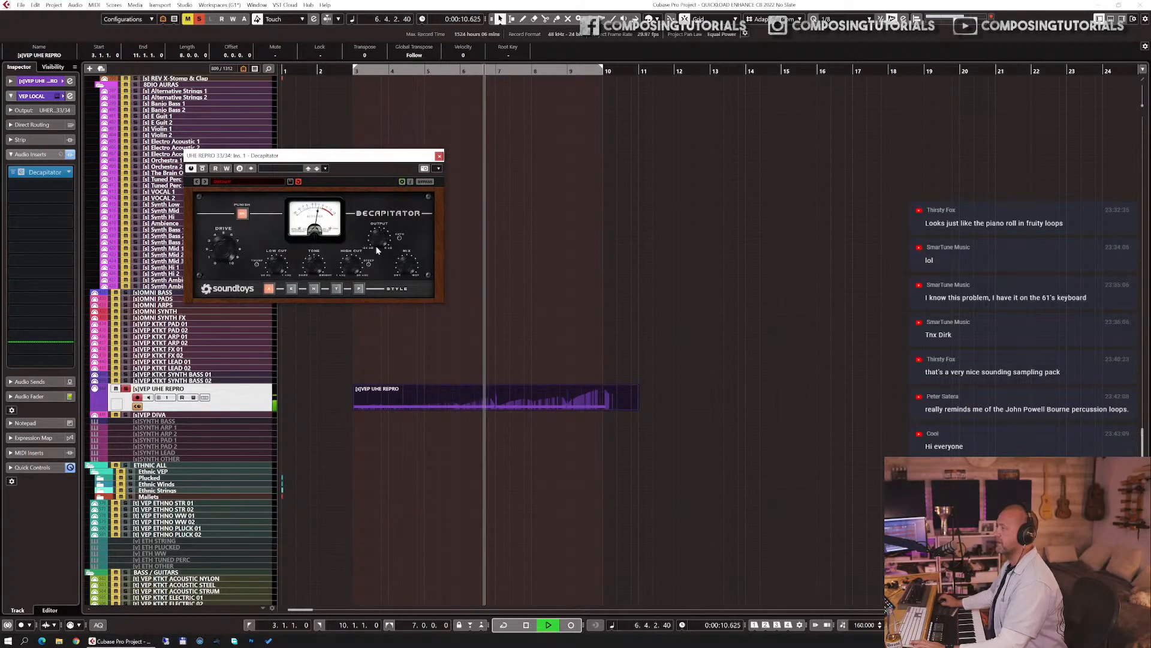
click(292, 289)
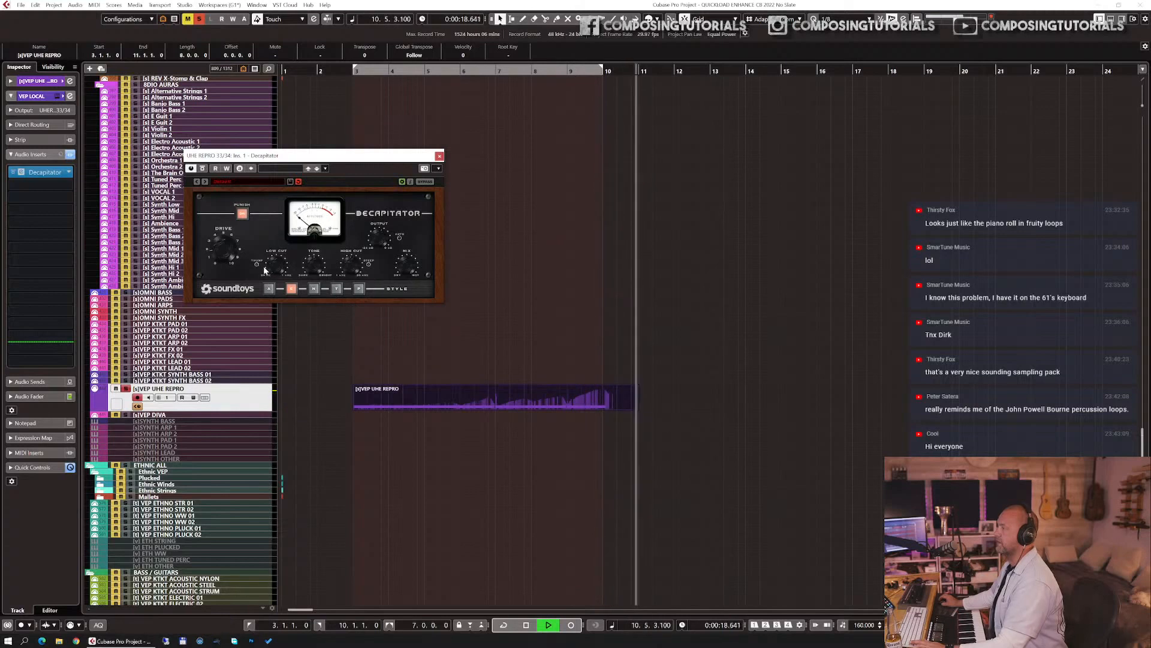
key(space)
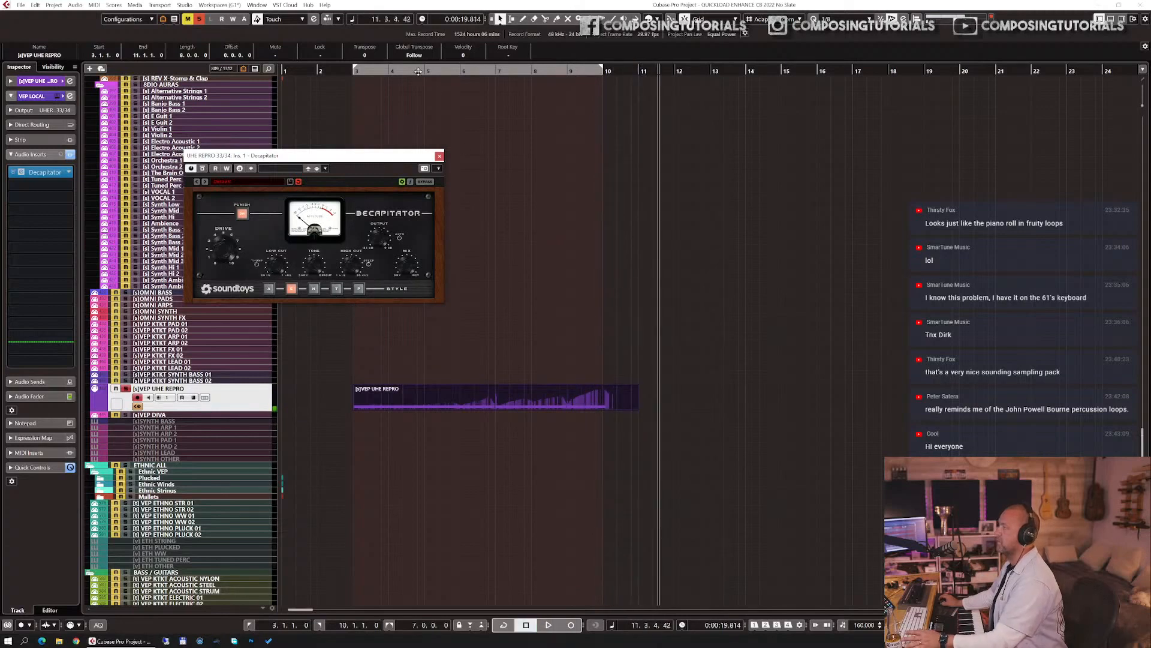
- Replay the synth from bar 3, try Decapitator style N, settle on style T and close the plug-in
click(352, 72)
key(space)
click(313, 288)
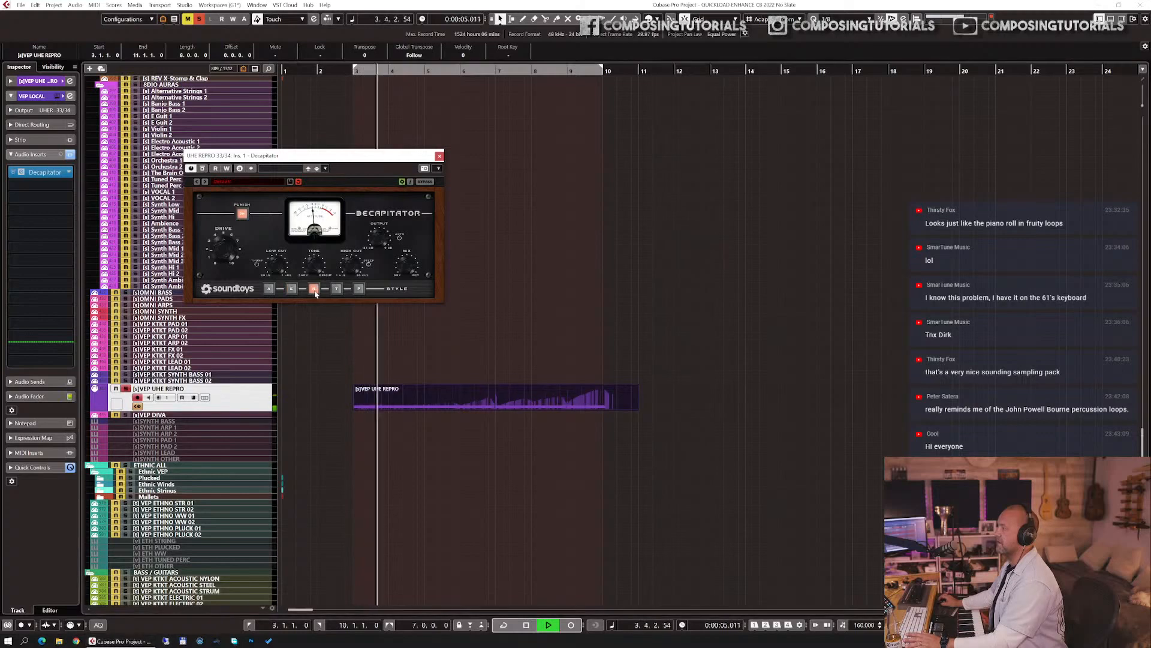
click(337, 288)
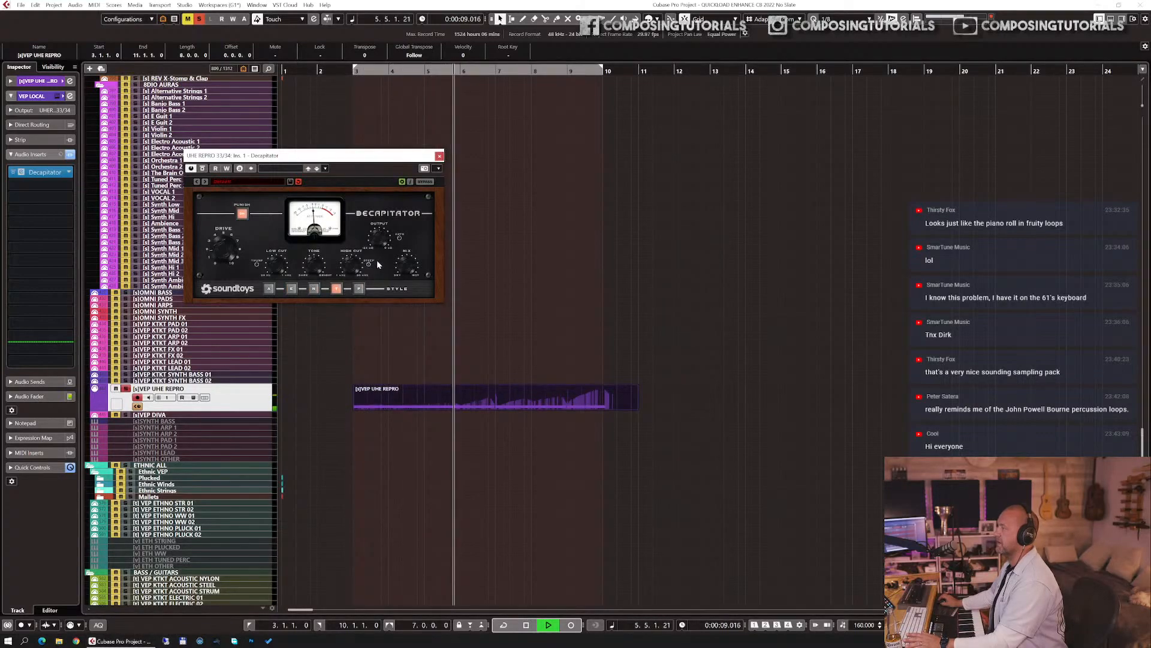
key(space)
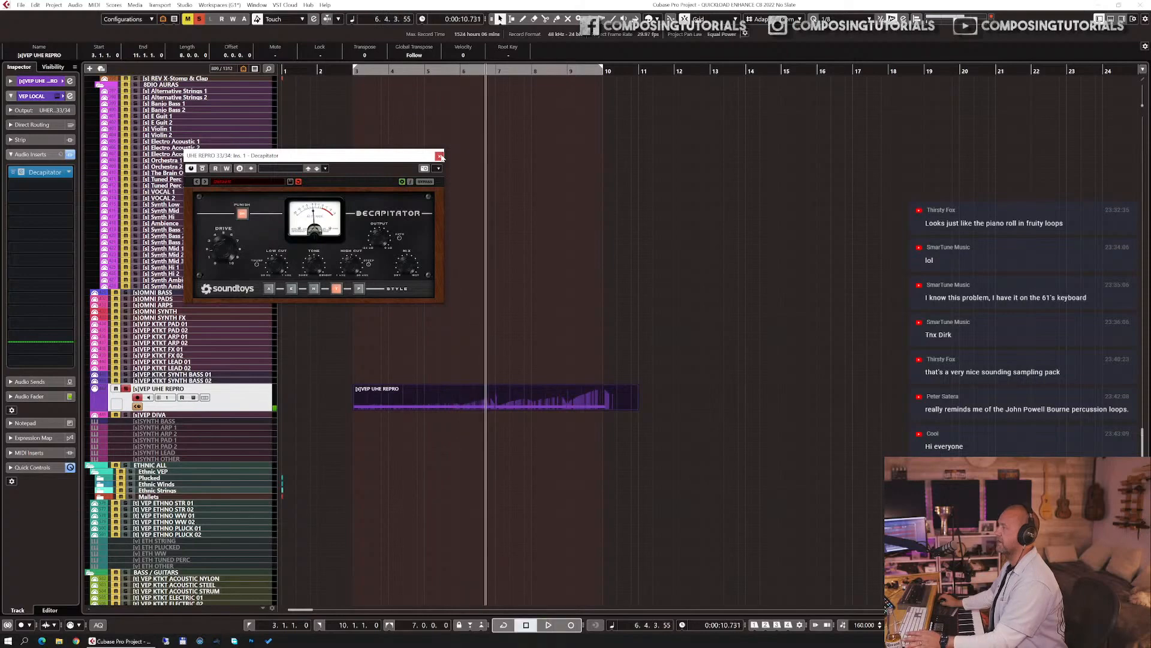
click(440, 156)
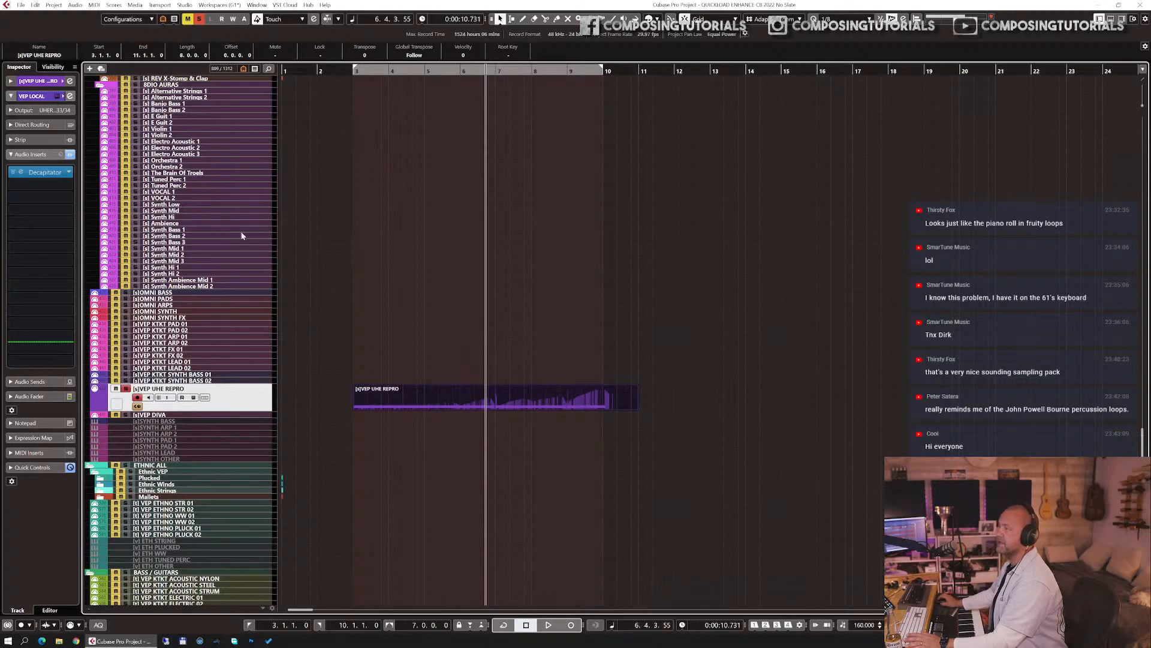
- Switch to Vienna Ensemble Pro, lower Repro-1's Drench dry/wet and Lyrebird mix amounts, and return to Cubase
drag(1, 8, 247, 6)
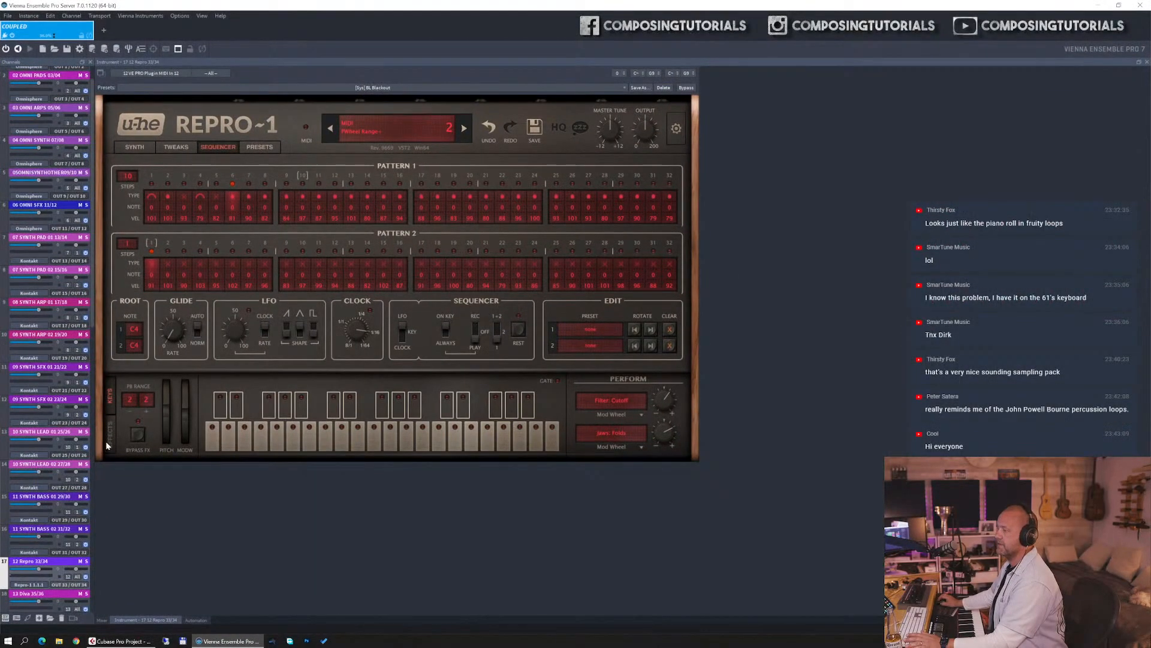
click(107, 434)
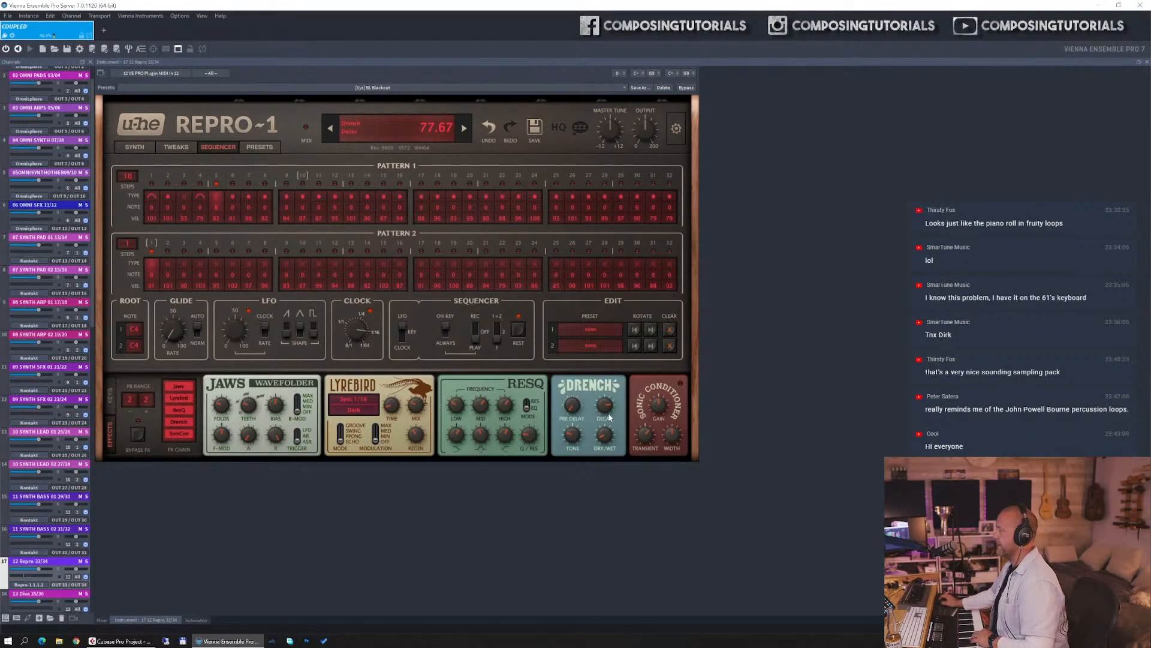
drag(604, 438, 618, 489)
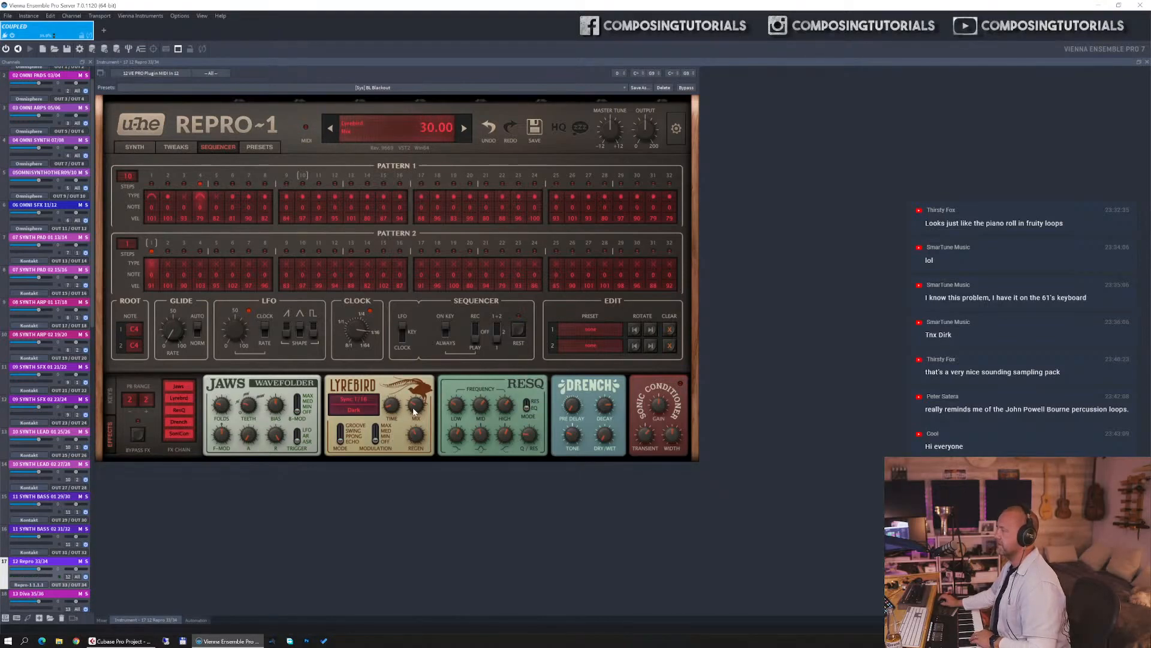
drag(414, 409, 412, 418)
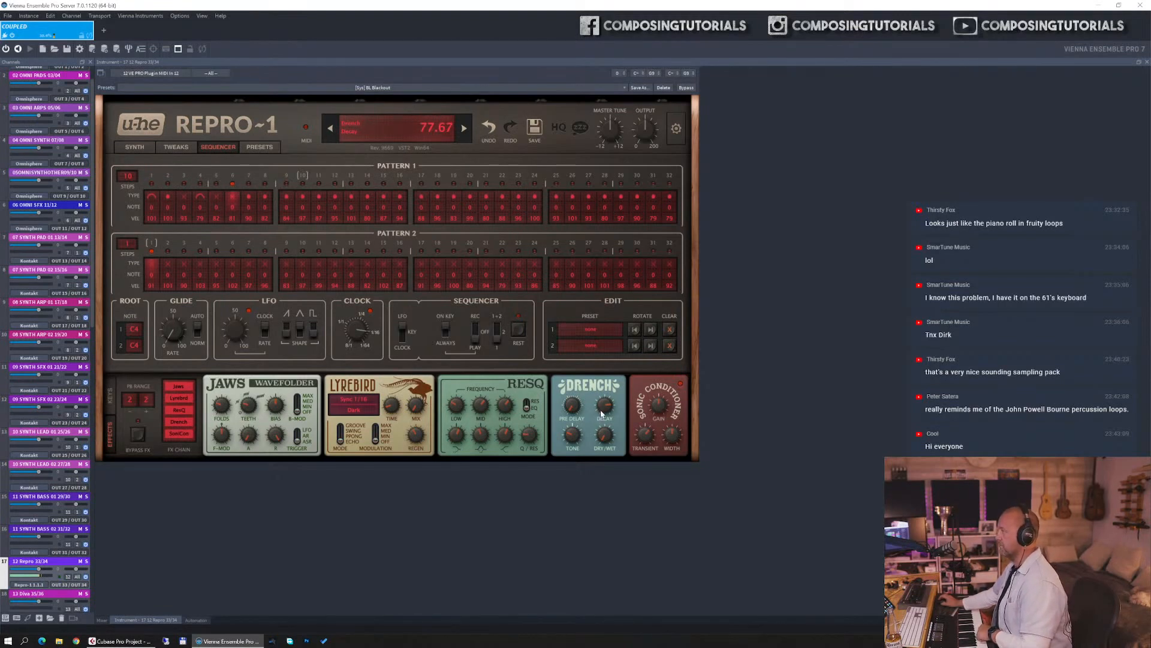
click(1099, 5)
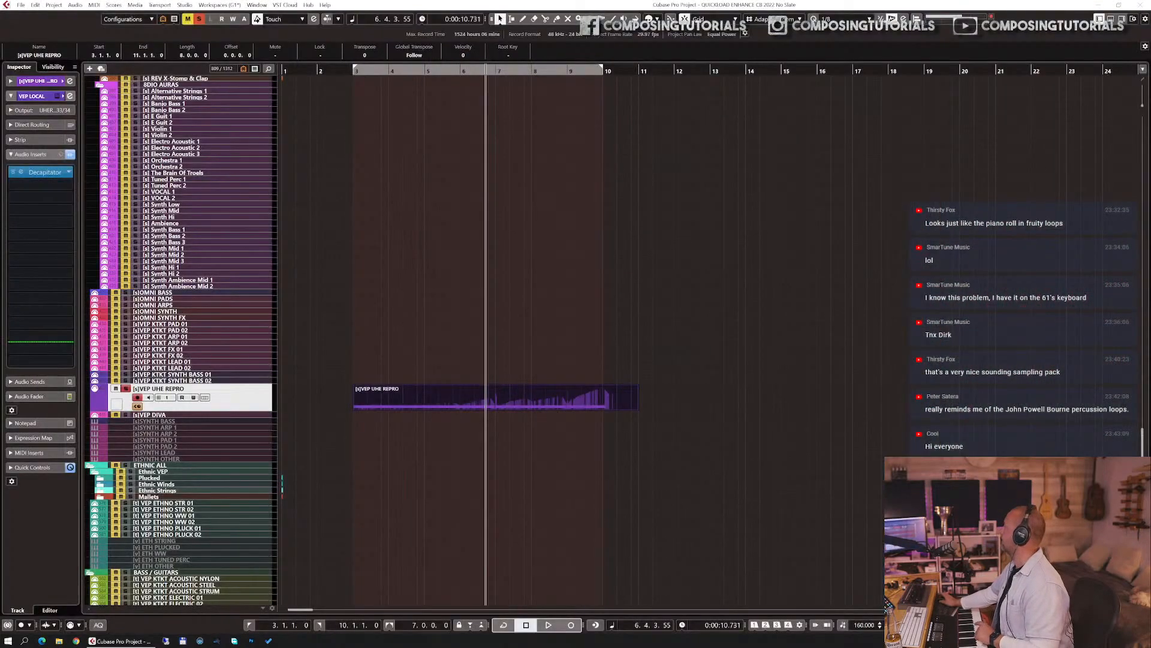
- Turn off the solo, move the playback position to bar 2 and set the left locator there
key(s)
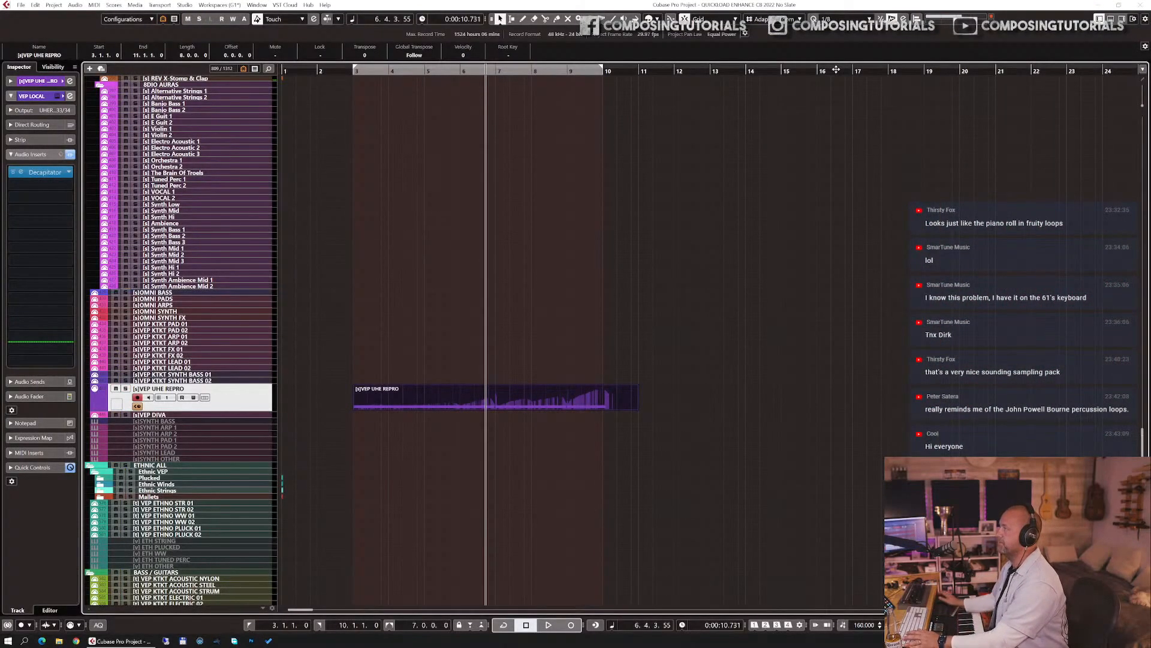
click(316, 69)
key(ctrl+KP_1)
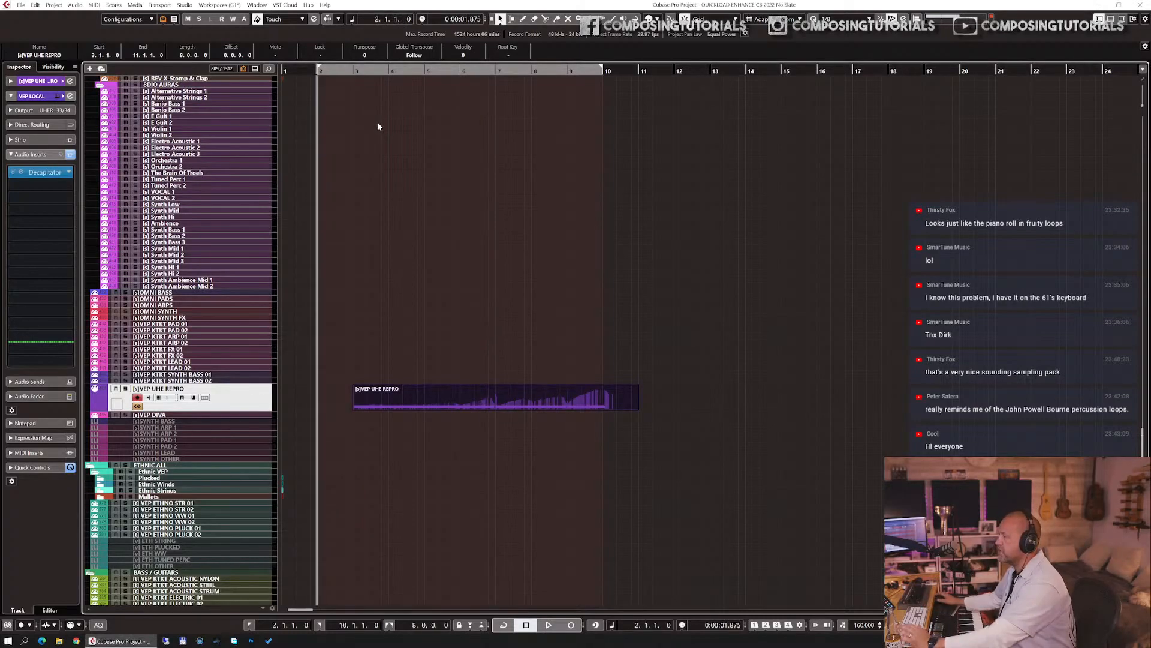
- Record a woosh from bar 2 into bar 3 on the GRVTY WOOSHES (1 BAR) track
scroll(229, 361, down, 5)
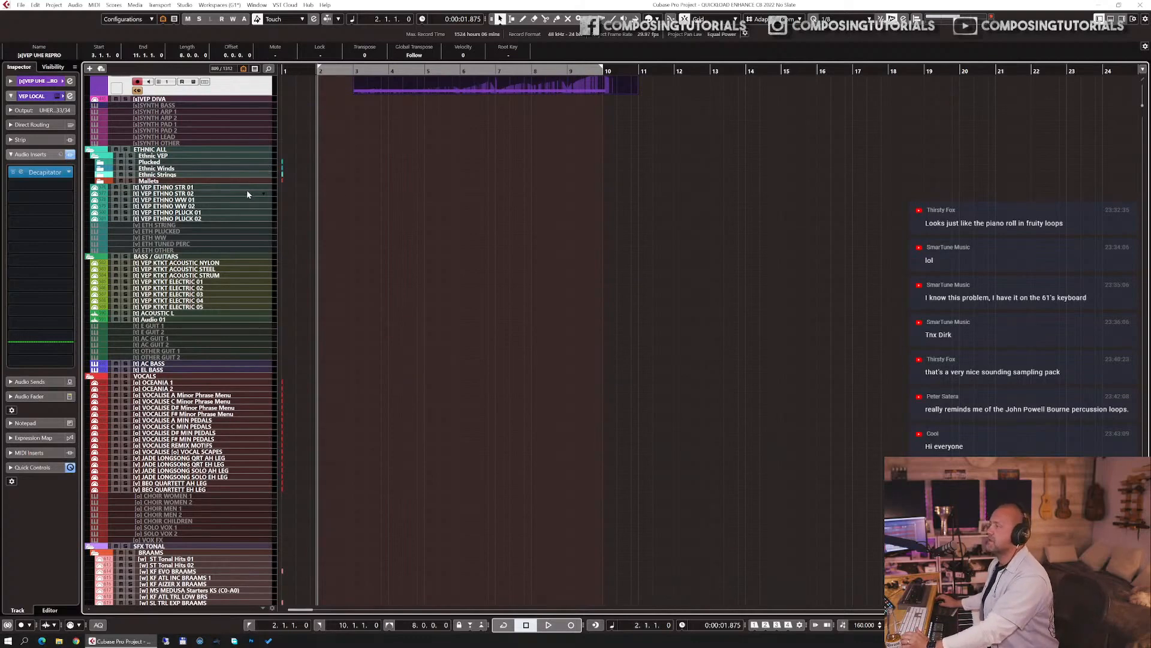
scroll(246, 189, down, 7)
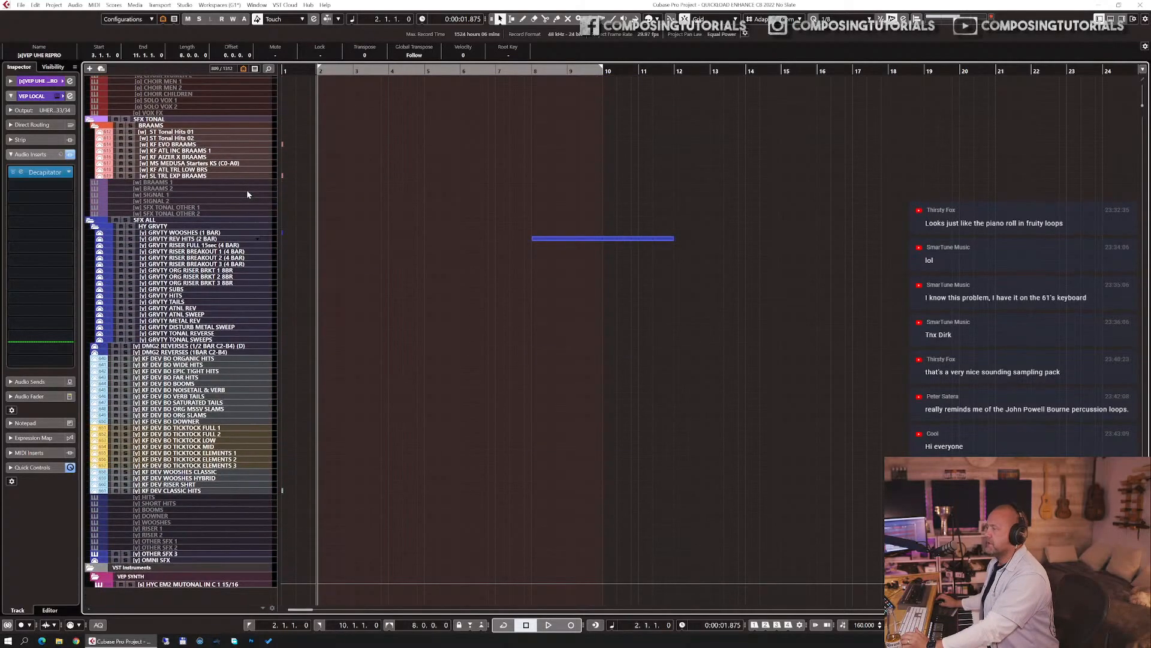
click(222, 232)
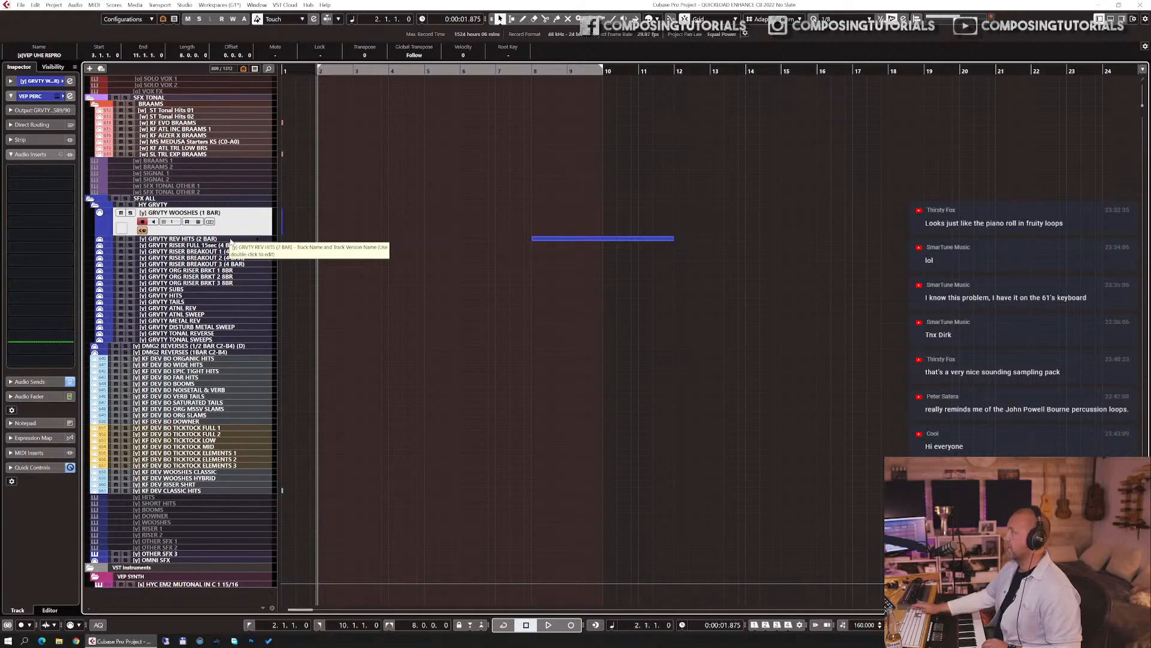
key(KP_Multiply)
key(space)
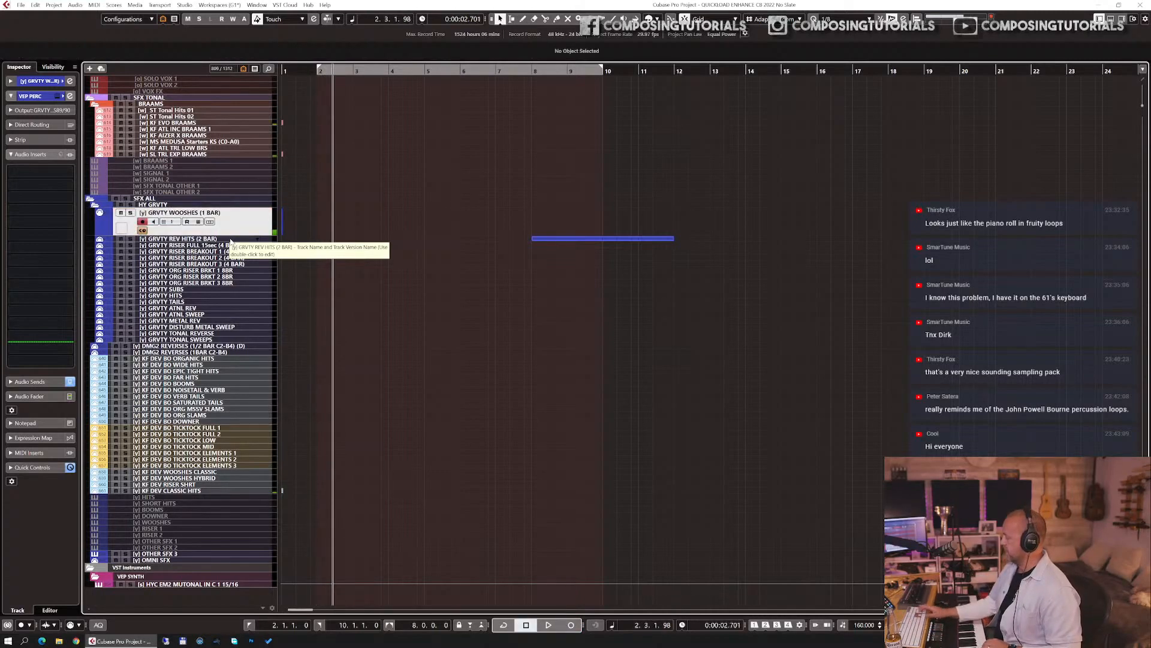
key(KP_Multiply)
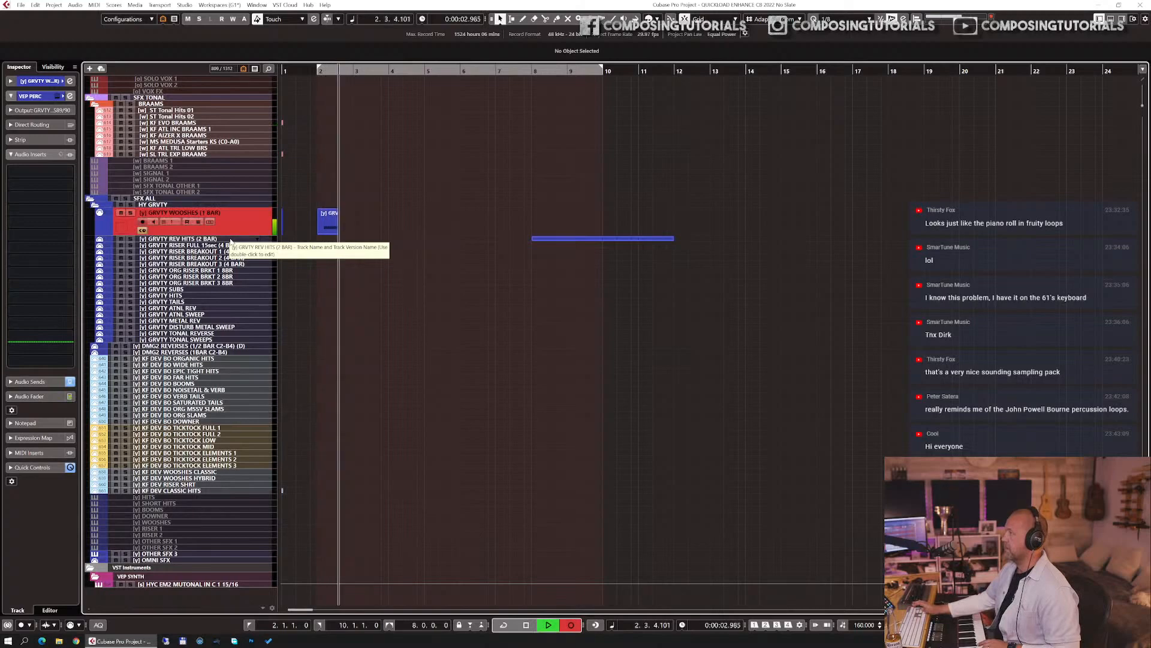
key(space)
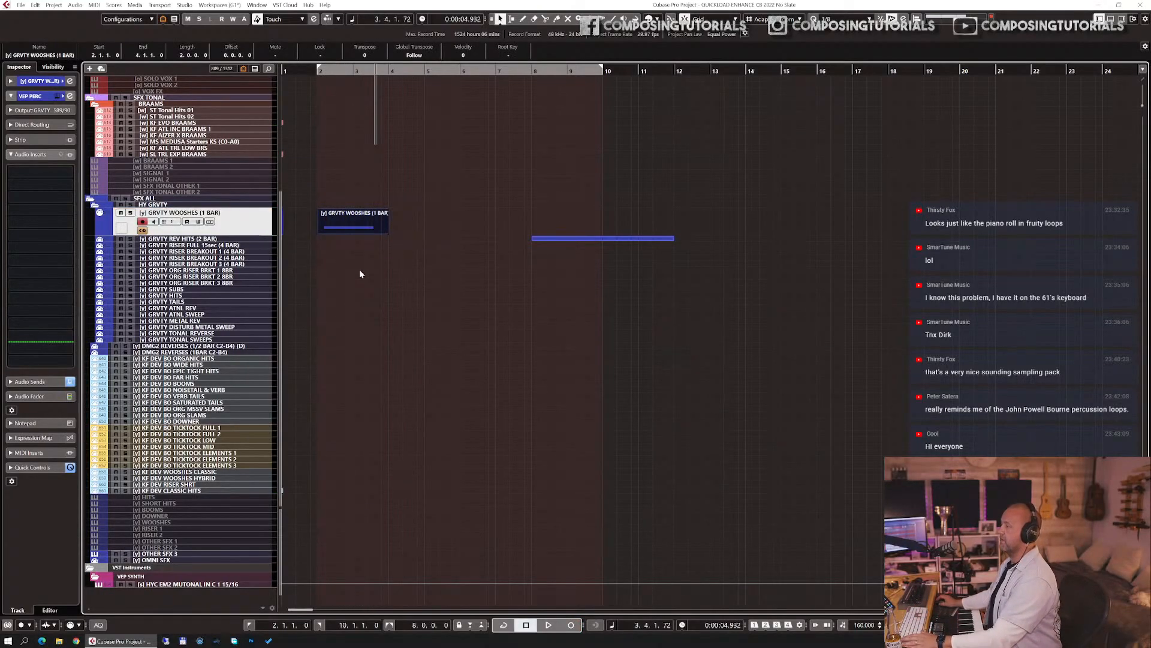
- Return to bar 2 and play the passage past bar 4 to hear the recorded woosh in context
key(Return)
key(Return)
key(KP_1)
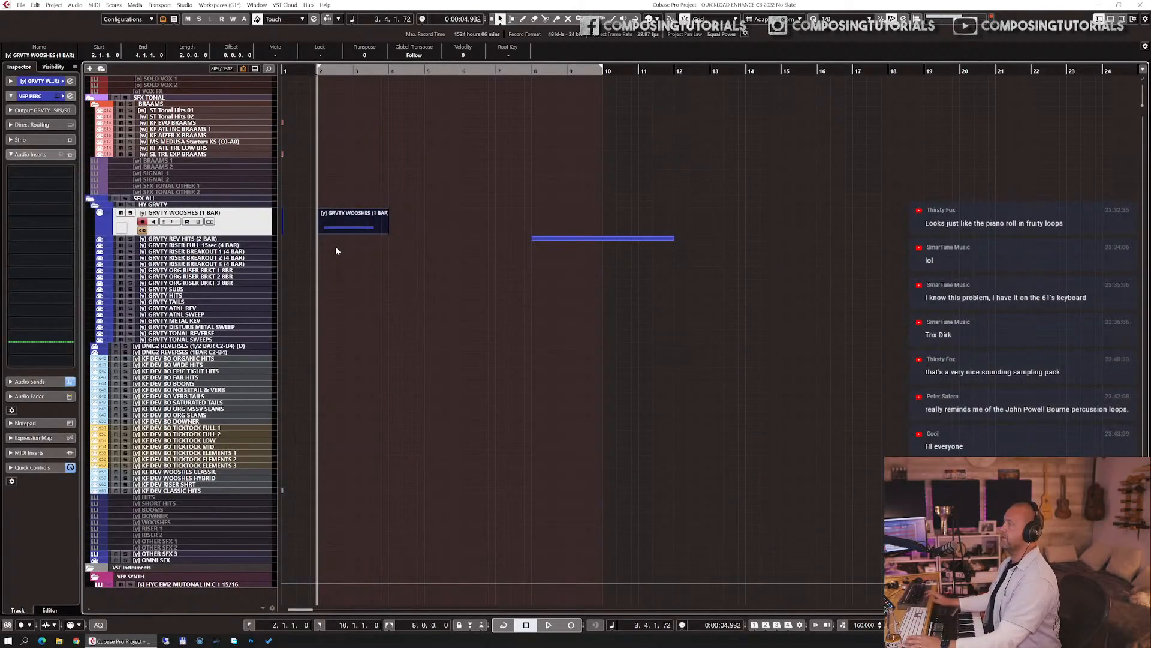
scroll(478, 280, up, 5)
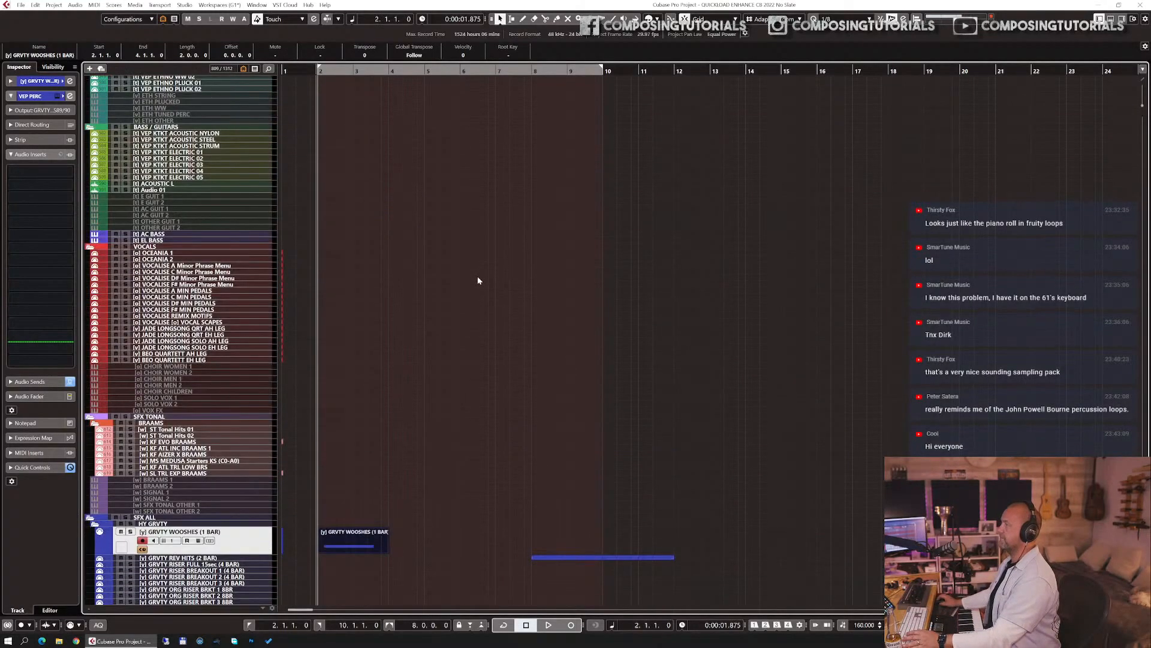
scroll(478, 280, down, 5)
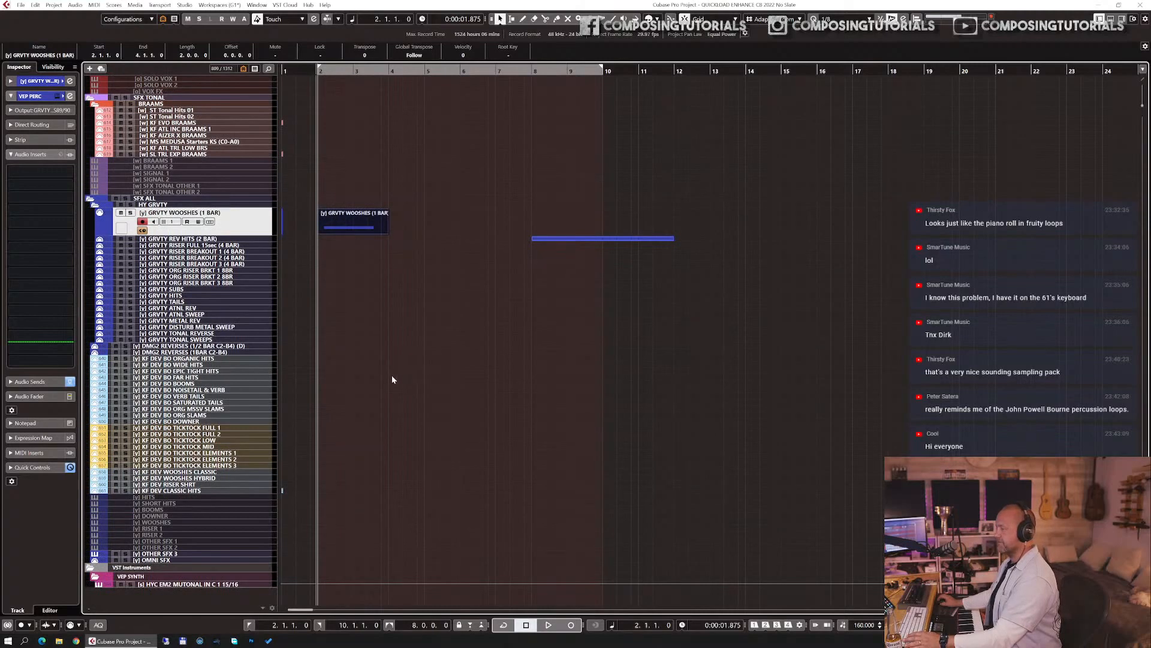
key(space)
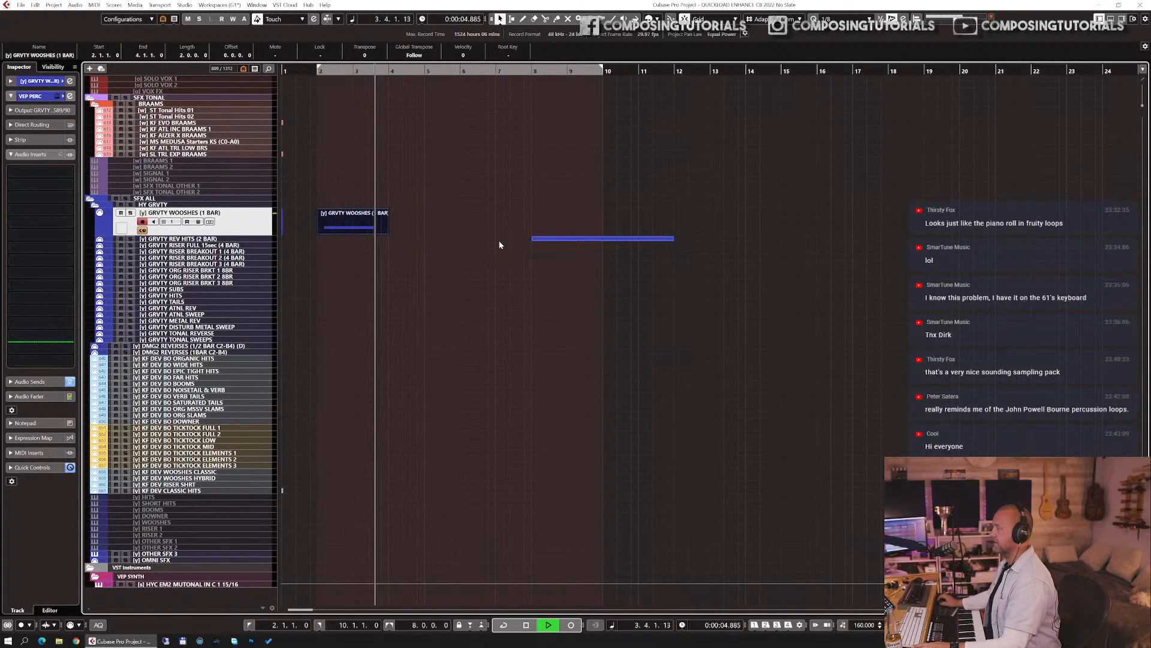
scroll(495, 207, down, 6)
scroll(447, 212, down, 6)
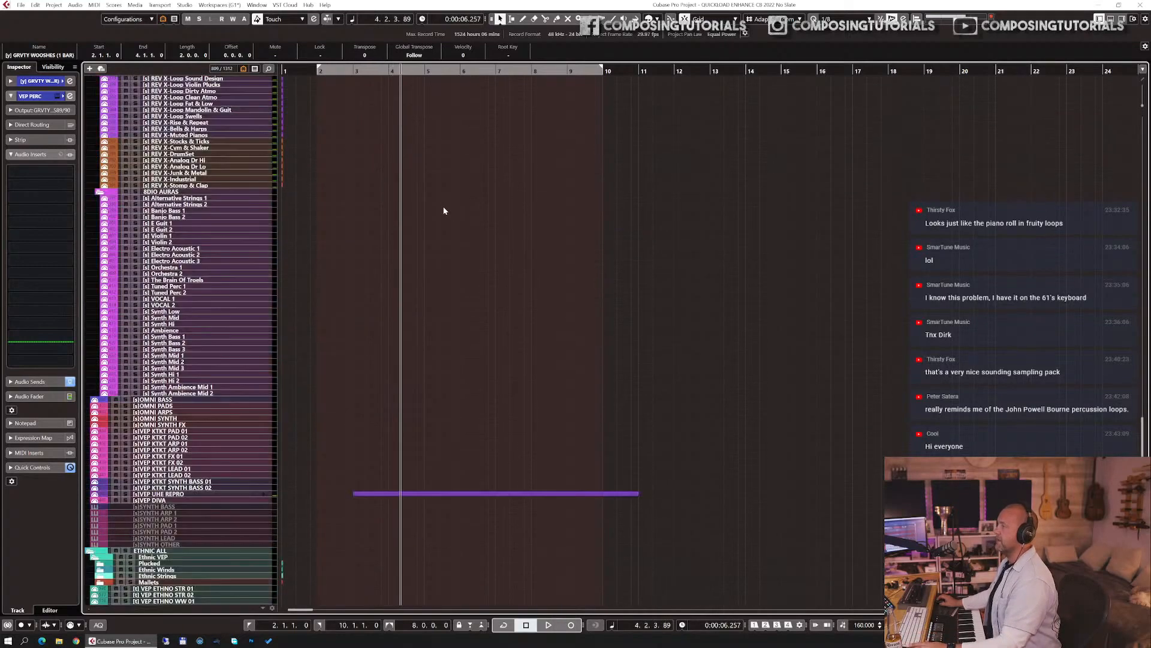
- Bypass Decapitator on the VEP UHE REPRO track and replay the passage from bar 2
click(171, 495)
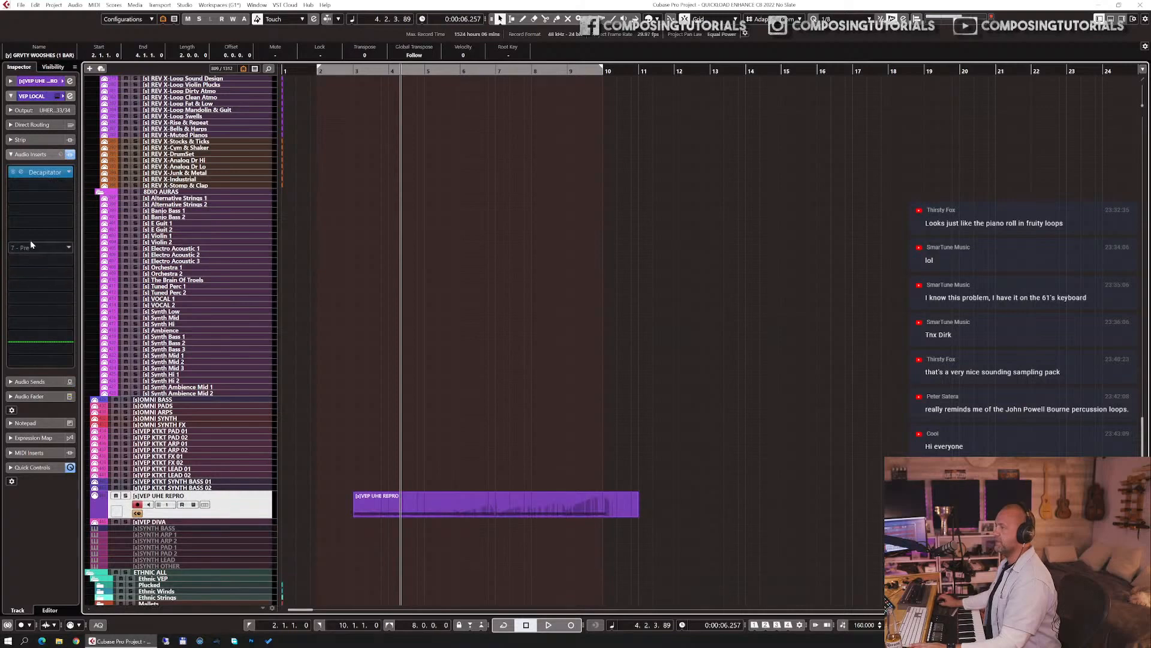
click(12, 172)
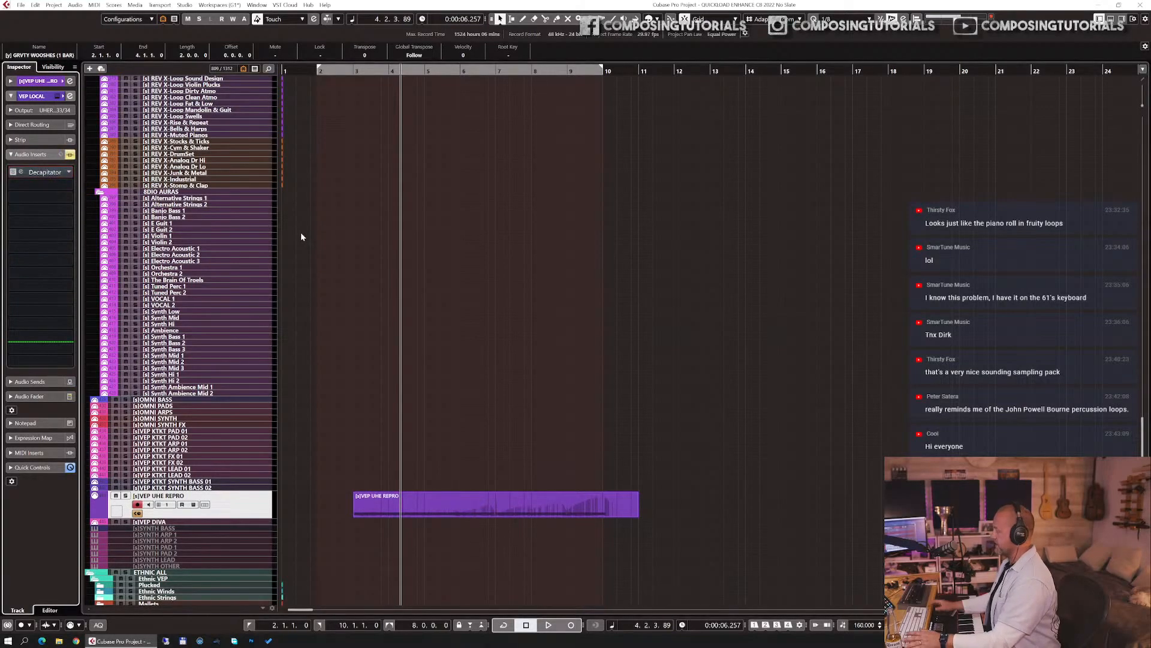
key(space)
key(space)
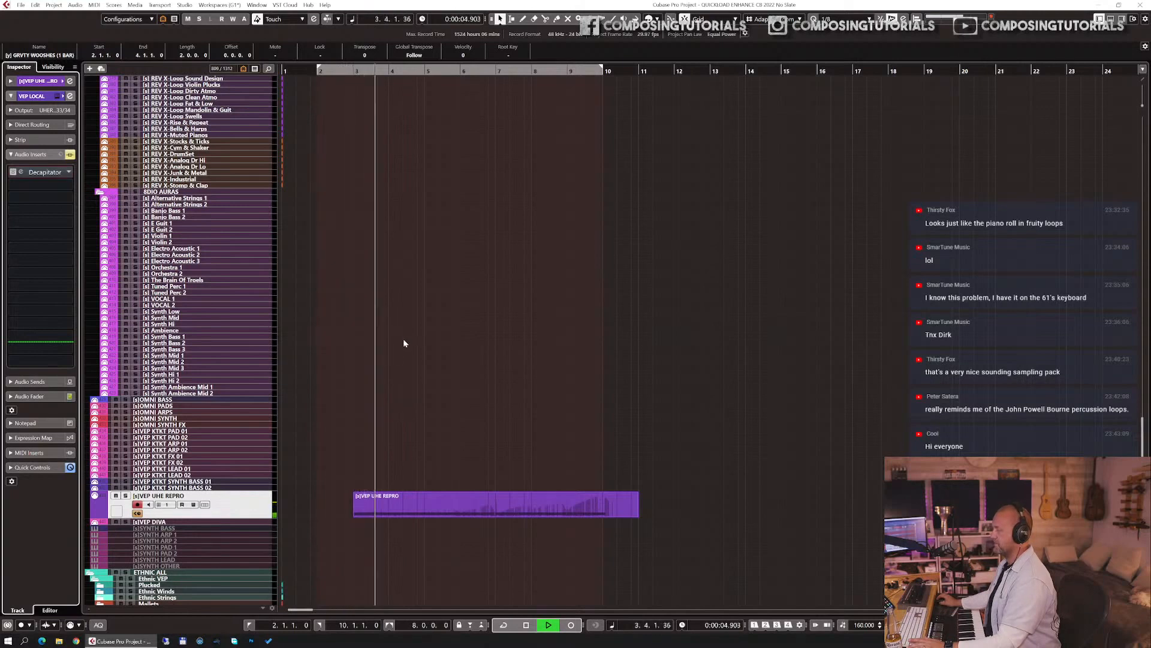
- Reactivate the synth track's inserts and lower its audio fader to -6.95 during playback, stopping after bar 10
click(33, 395)
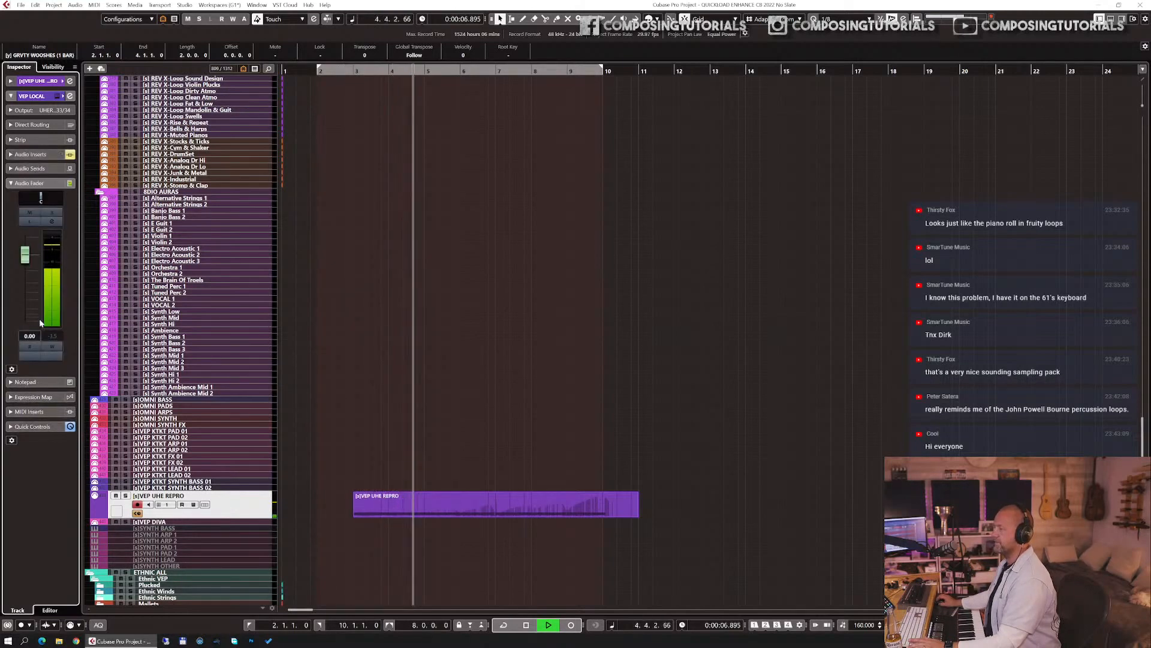
drag(25, 255, 26, 258)
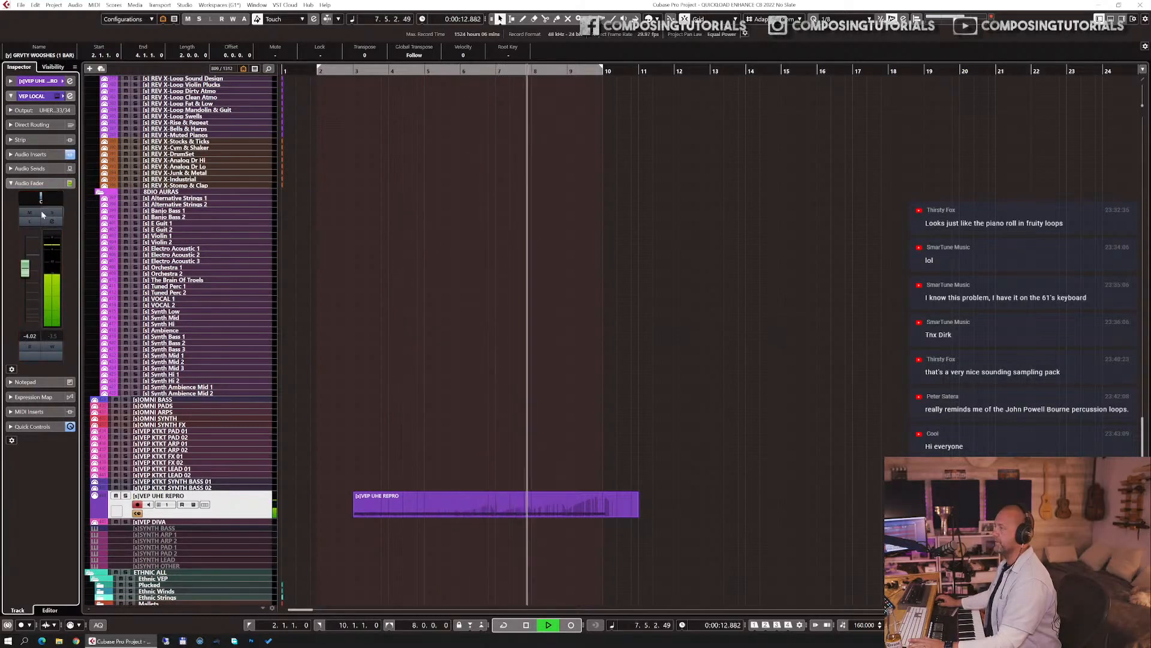
drag(25, 268, 24, 276)
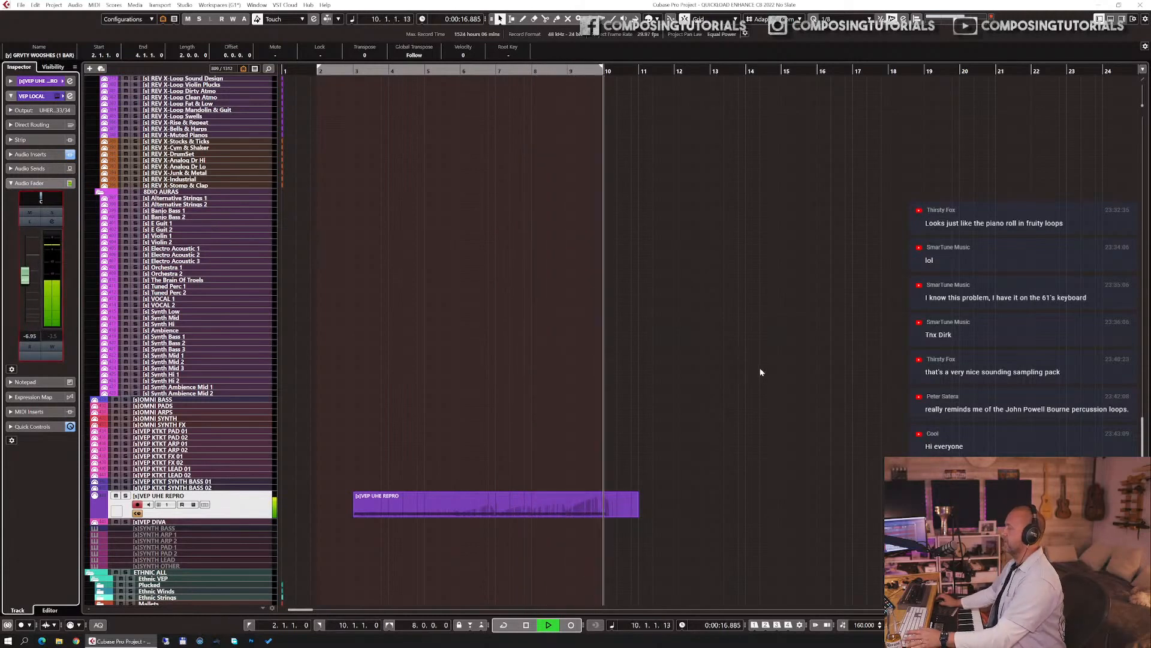
key(space)
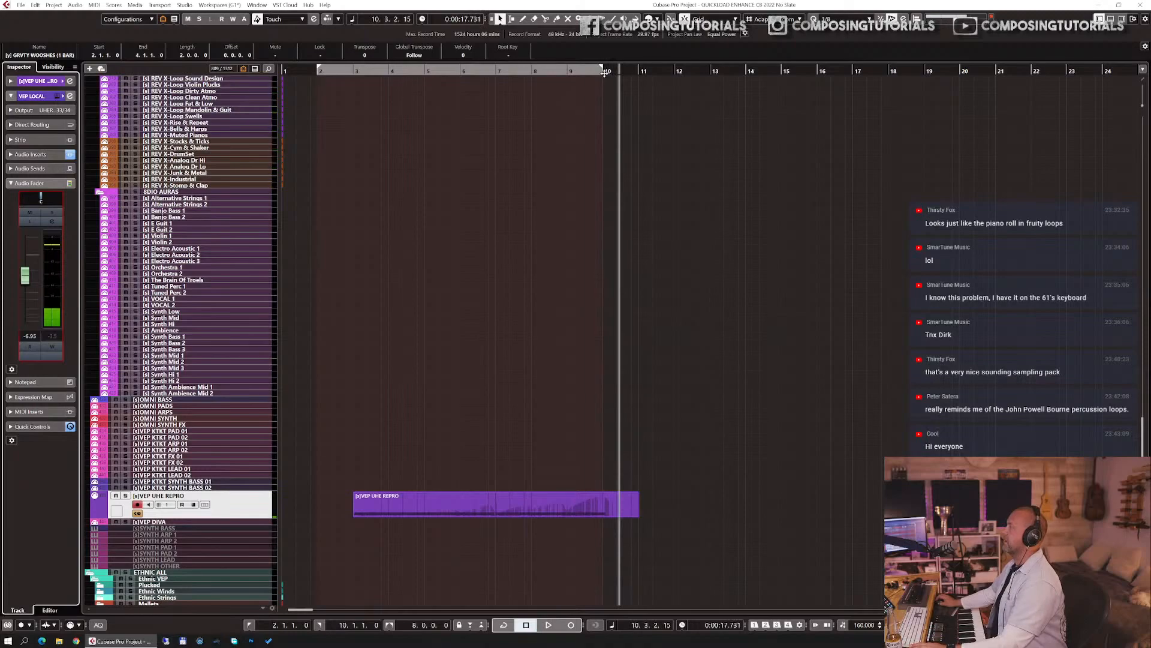
- Move the playback position to bar 10 and select the MS TRAILER HORDE 2 brass track
click(603, 71)
scroll(642, 267, up, 10)
scroll(643, 271, up, 20)
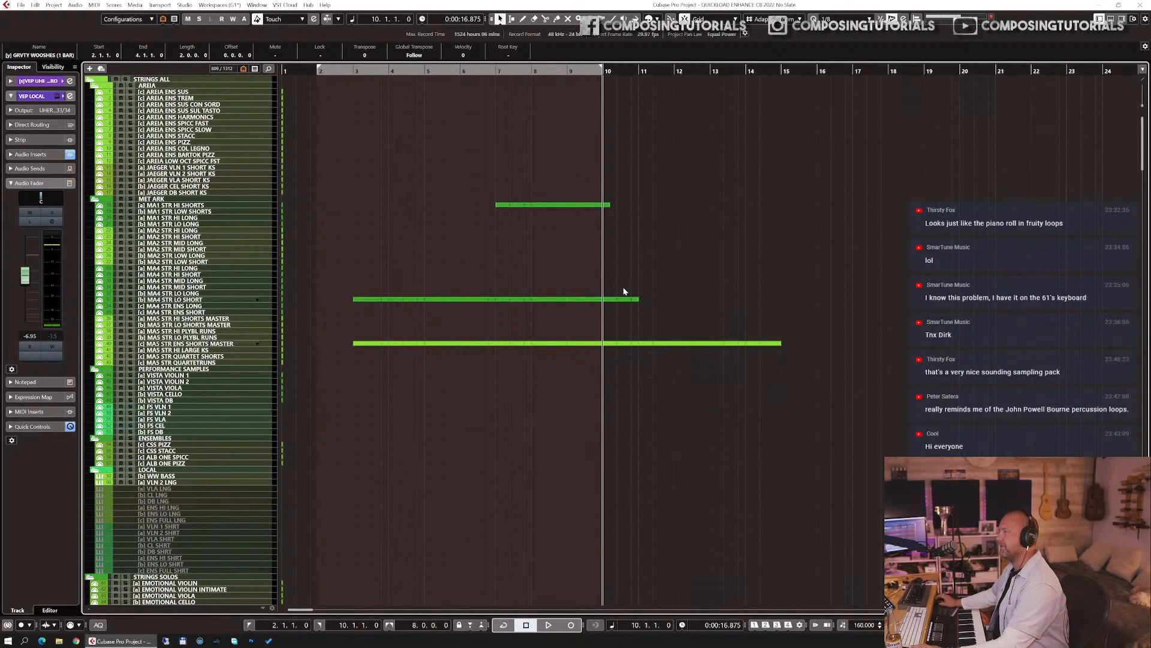
scroll(563, 269, down, 5)
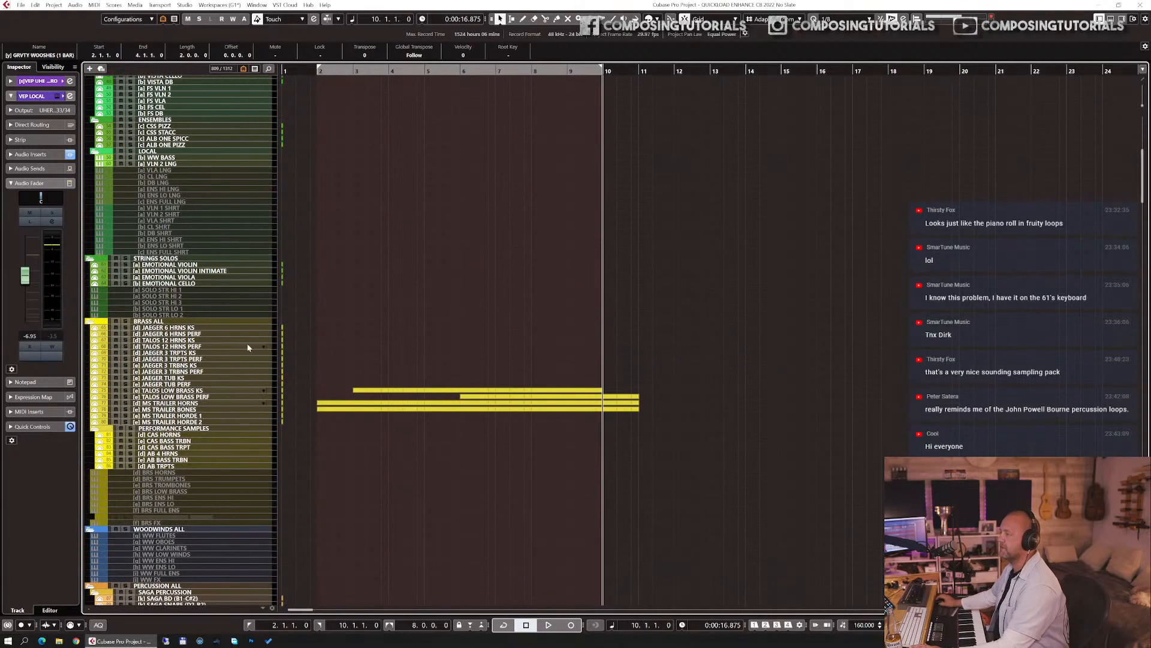
click(207, 423)
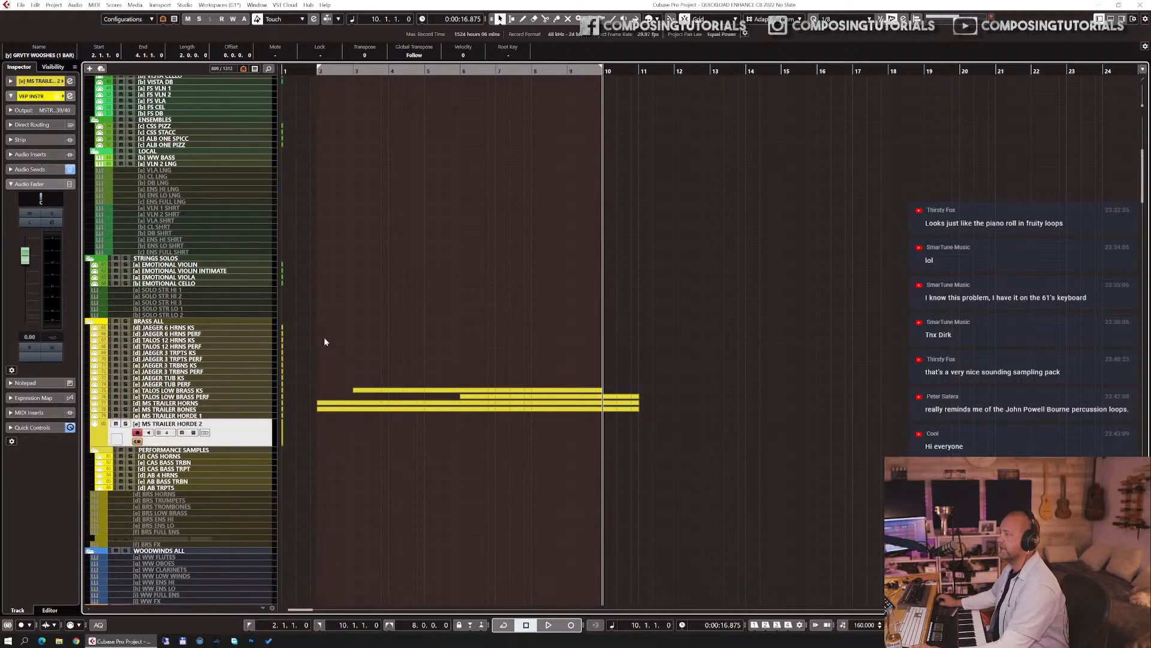
- Go through the MA5 string tracks, trying ENS SHORTS MASTER, LO PLYBL RUNS and QUARTETRUNS for a fitting sound
scroll(329, 338, up, 6)
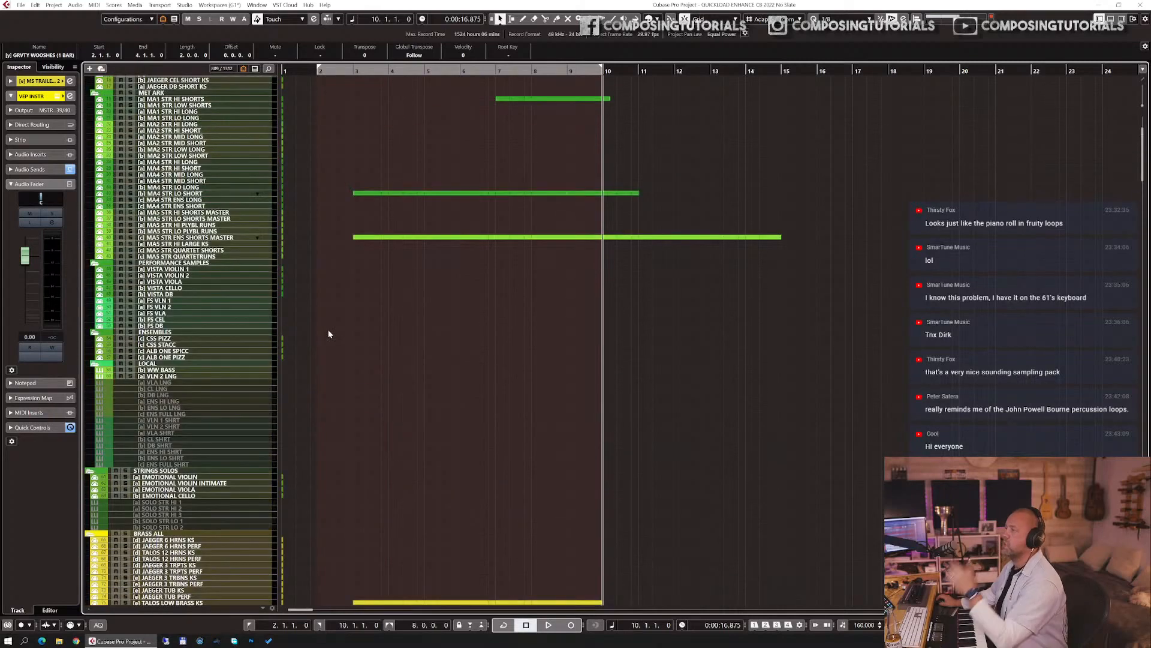
scroll(329, 334, down, 3)
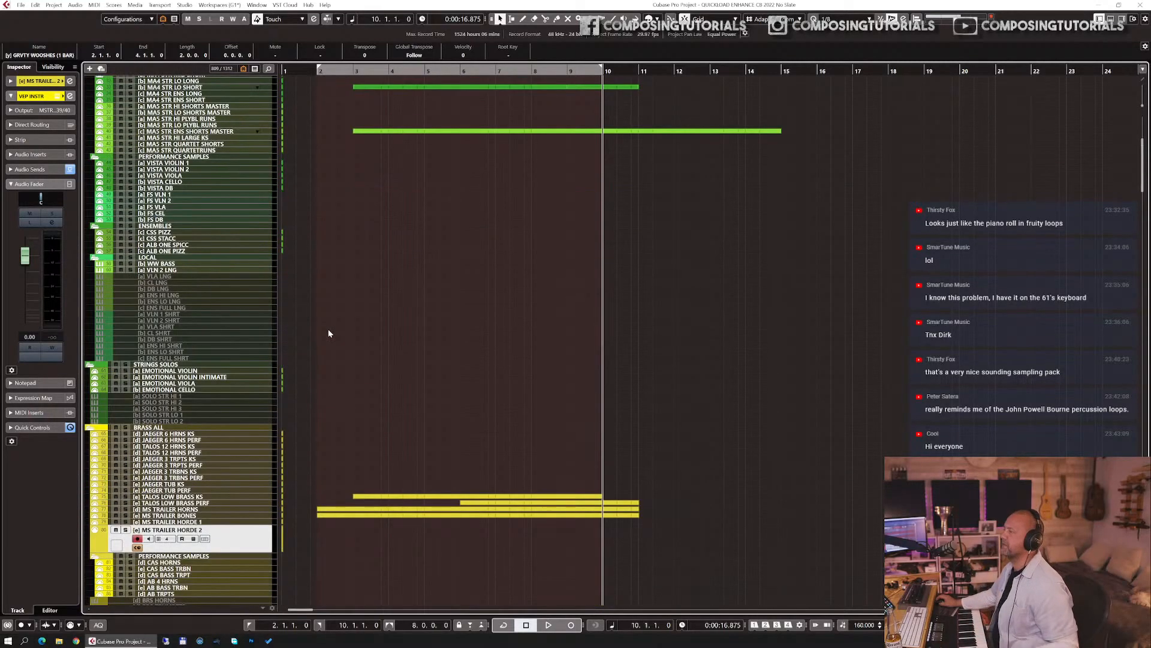
scroll(328, 334, up, 3)
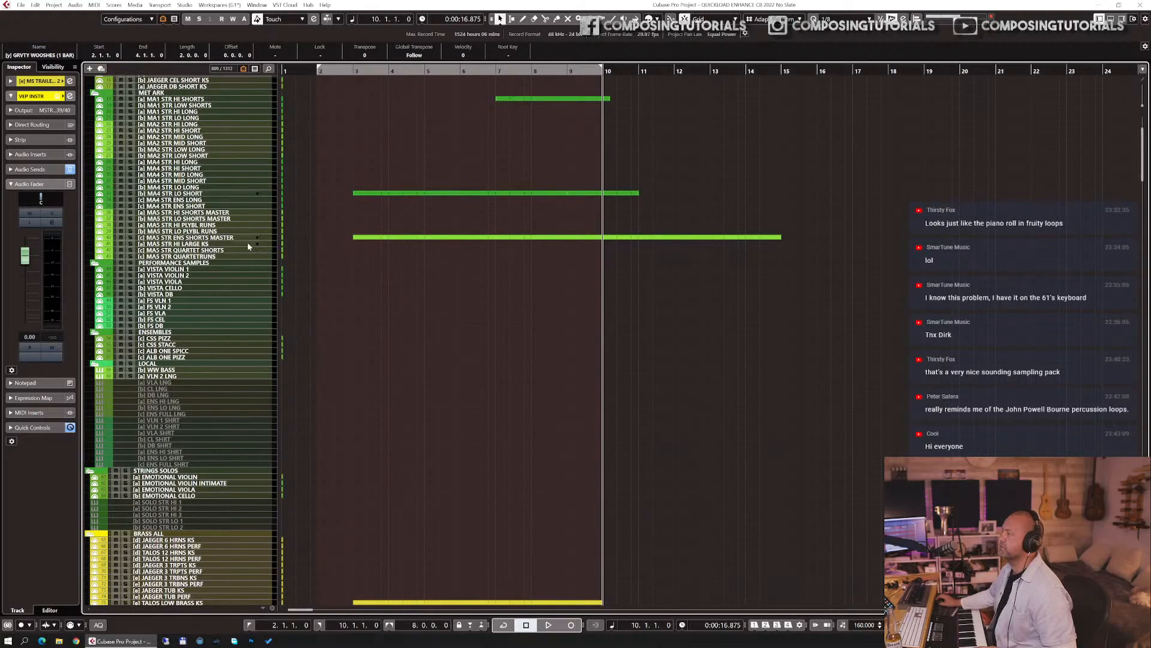
click(223, 238)
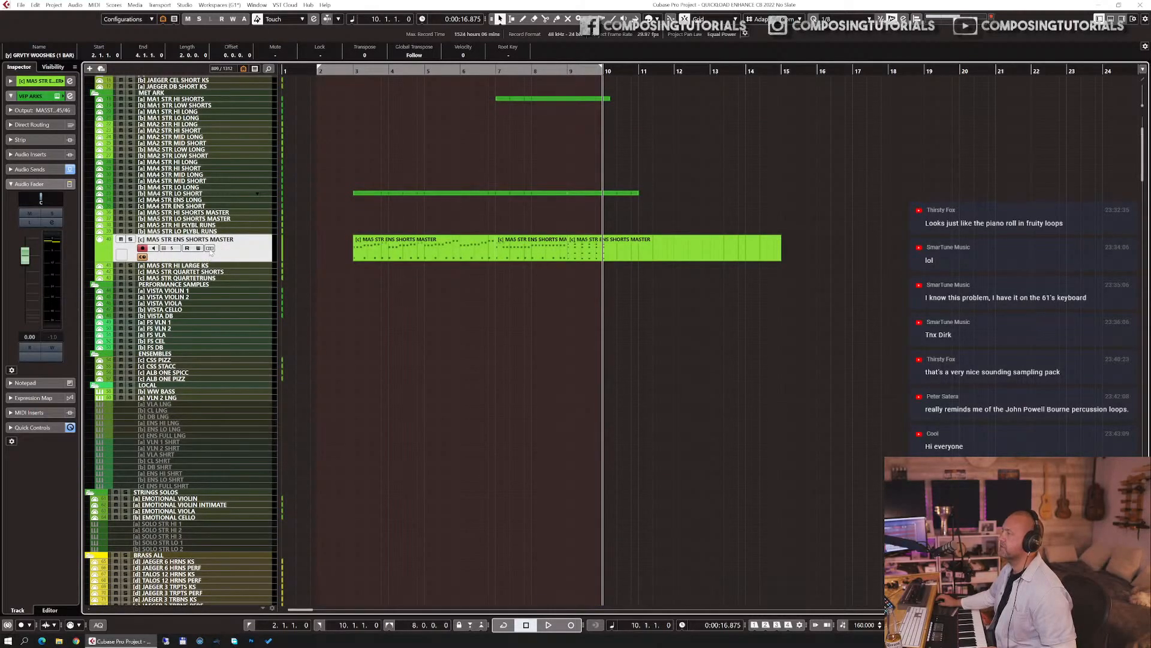
click(204, 232)
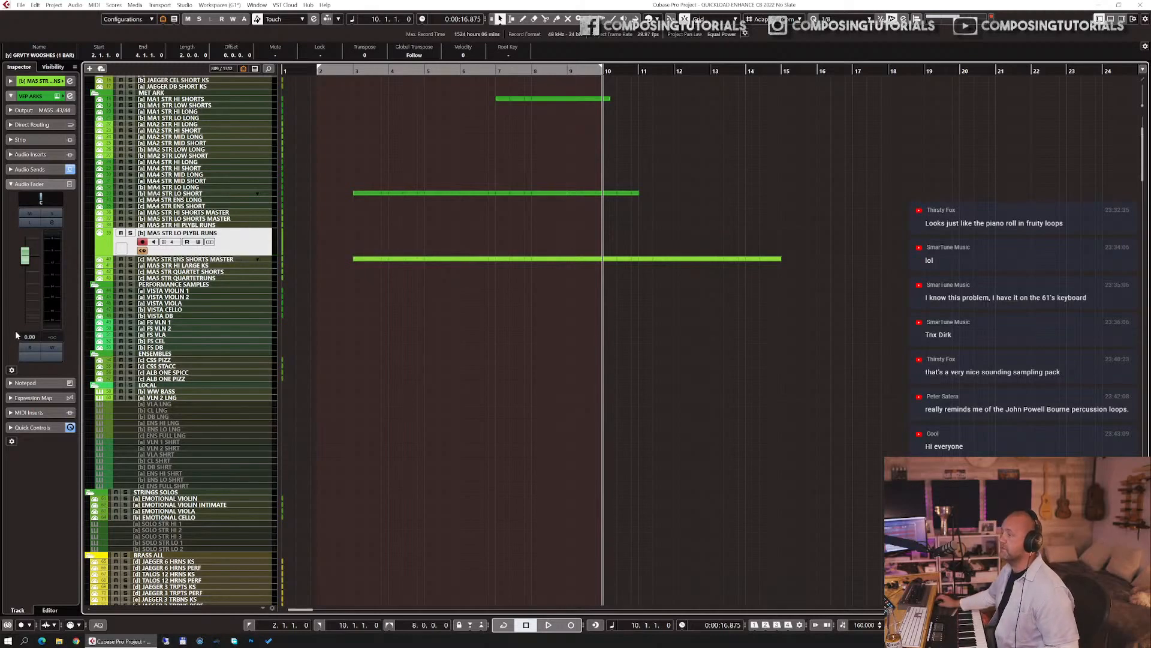
click(28, 81)
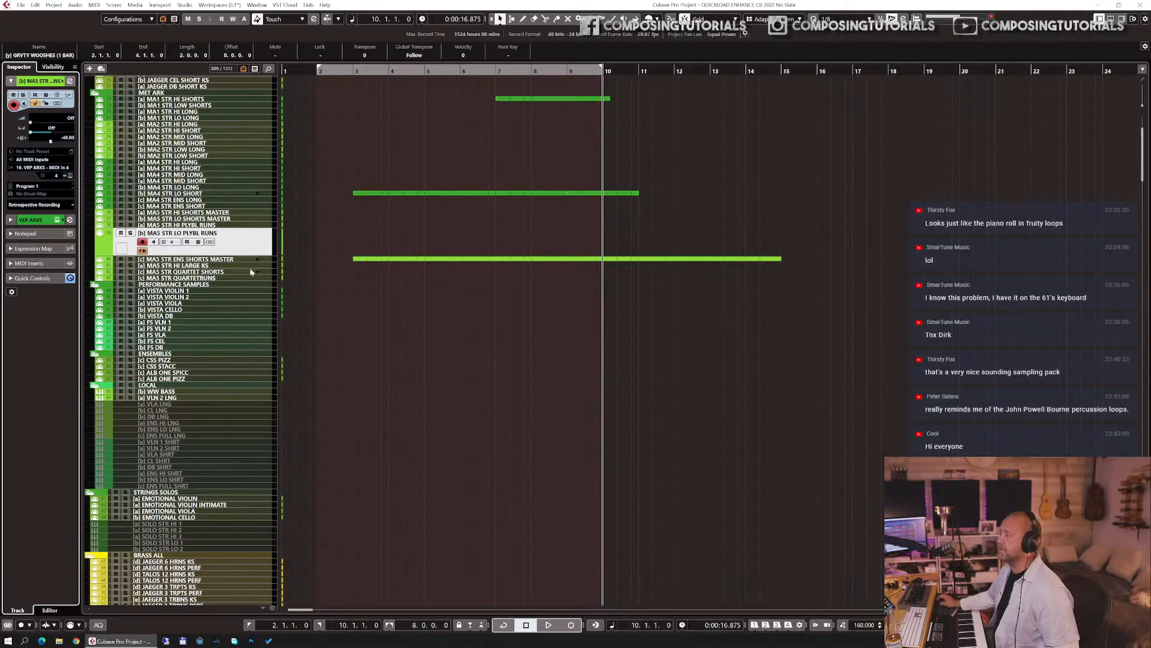
click(222, 278)
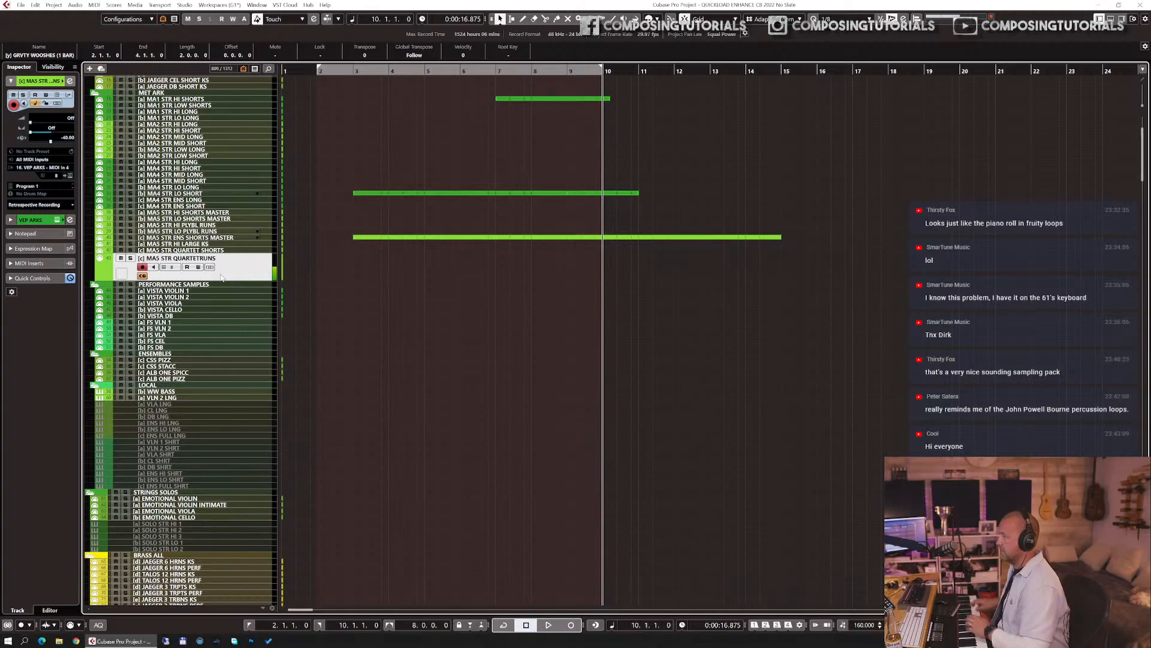
- Open the TALOS LOW BRASS PERF part to examine its notes up to bar 10, and close the editor
scroll(175, 391, down, 8)
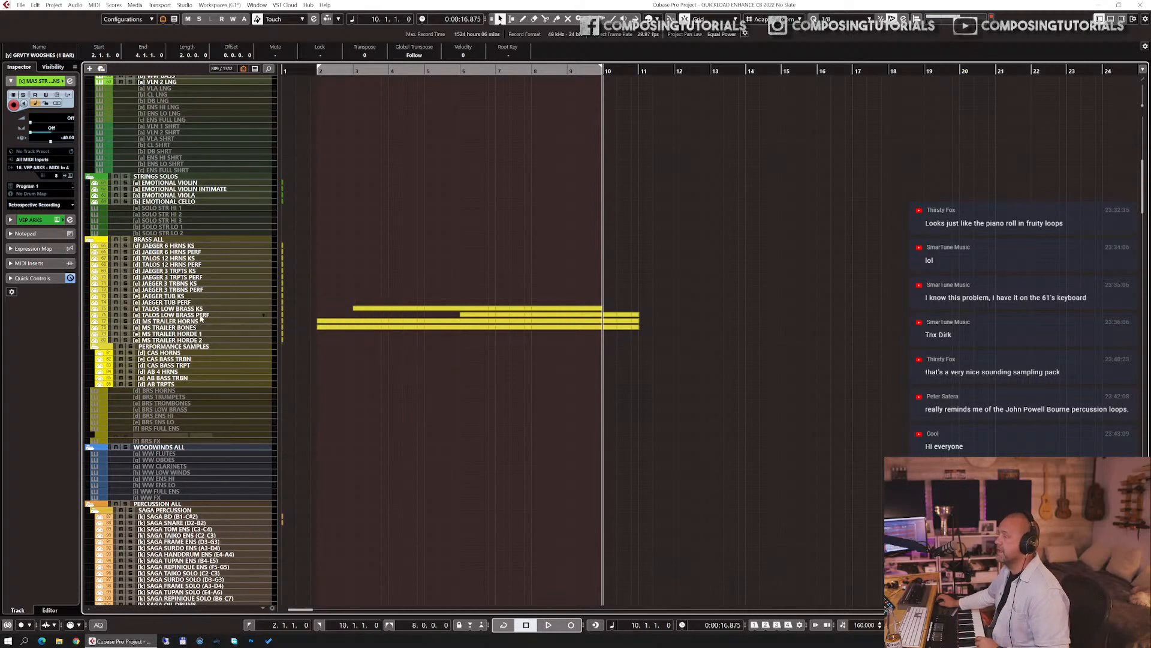
click(201, 316)
click(551, 306)
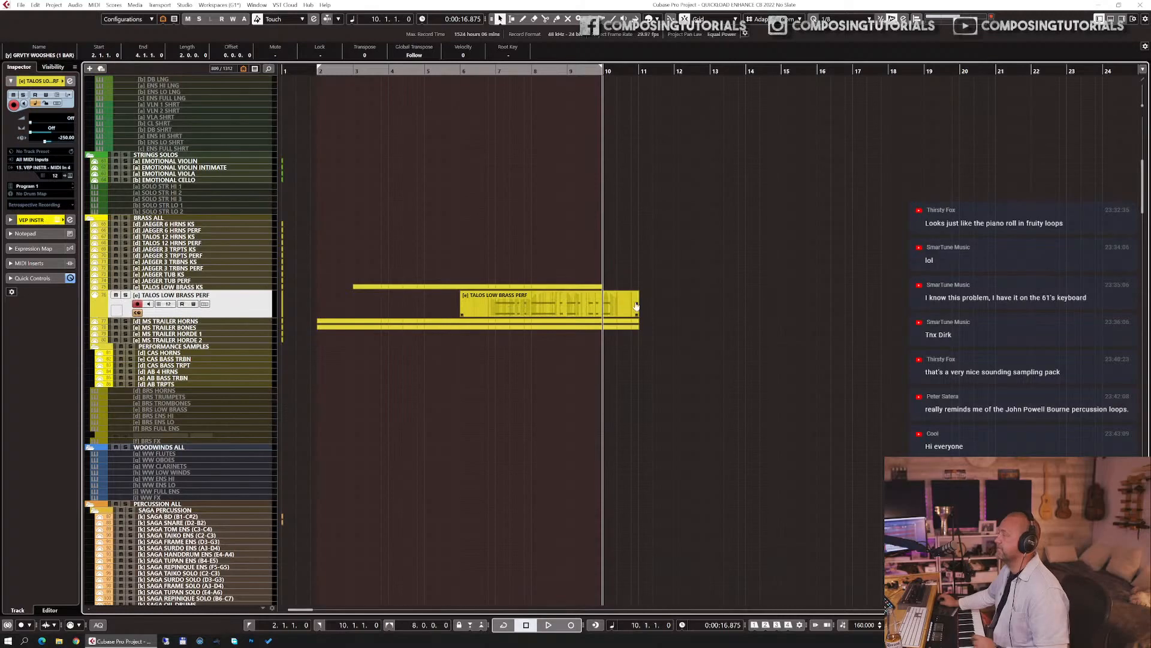
double_click(591, 309)
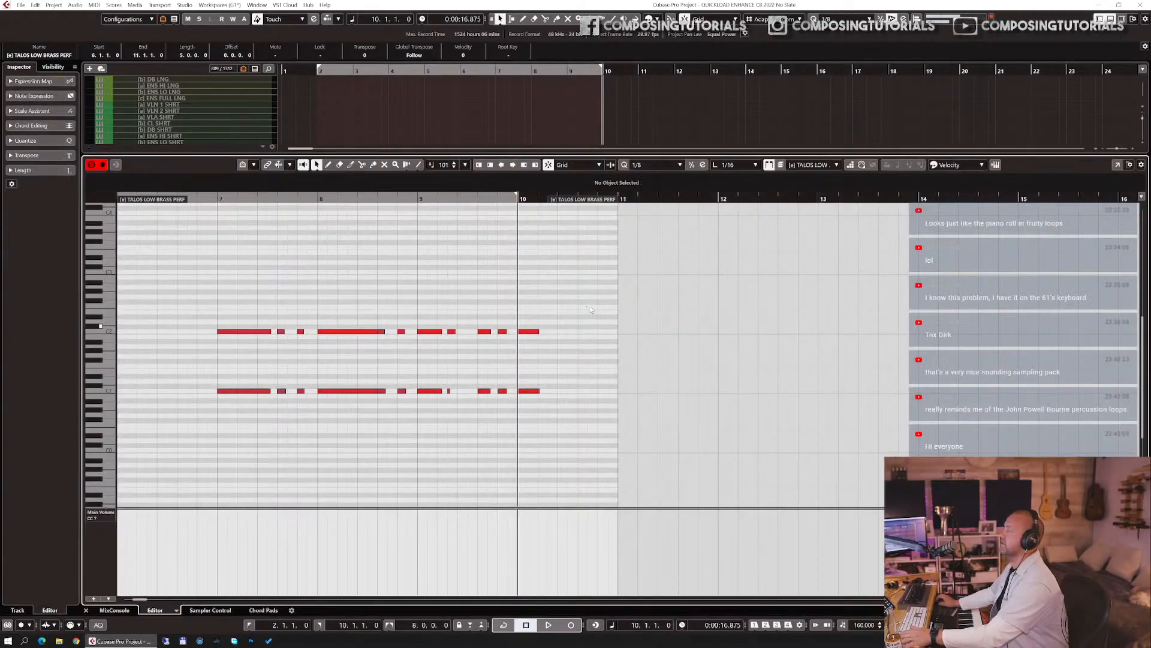
key(Return)
- Extend the TALOS LOW BRASS KS part to bar 11.3 and open it for editing with the articulations lane shown
click(599, 287)
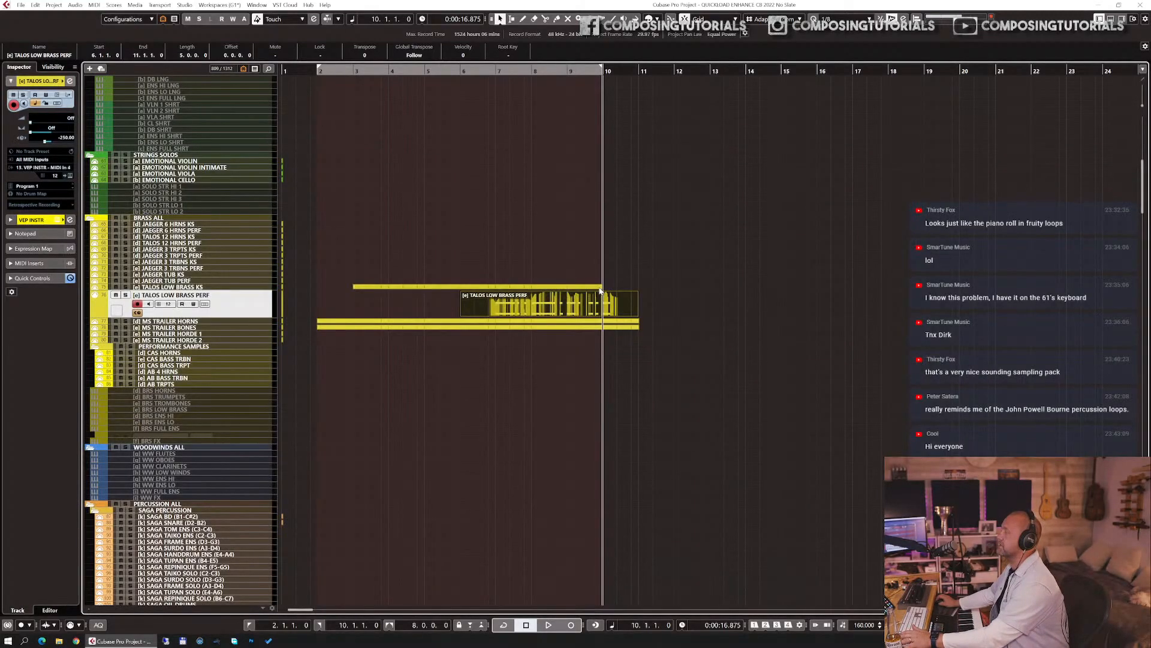
drag(599, 307, 659, 309)
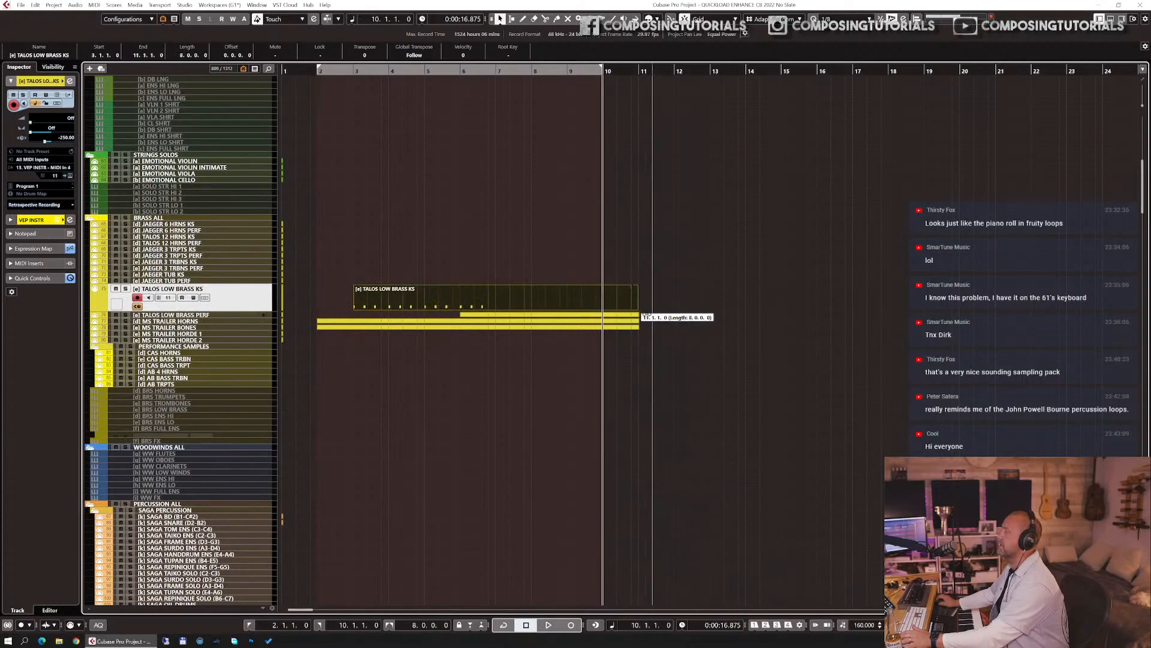
key(Return)
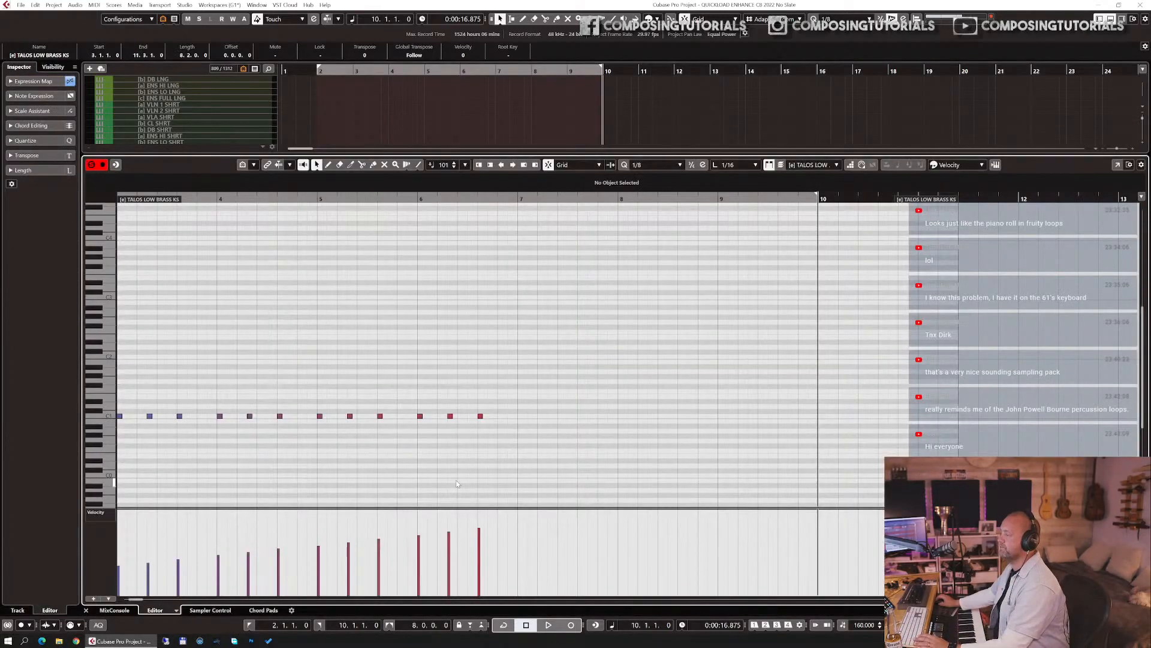
key(alt+a)
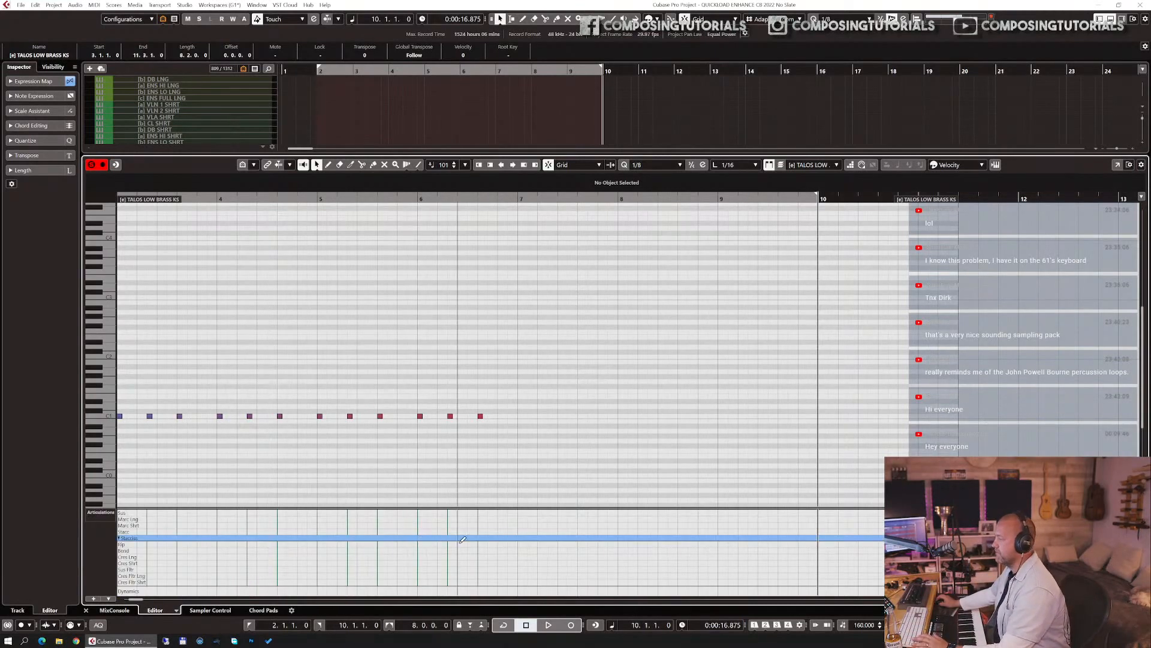
- Switch the low brass articulation to Rip from 8.2 and draw a C2 note from 10.1 to 10.3
click(641, 544)
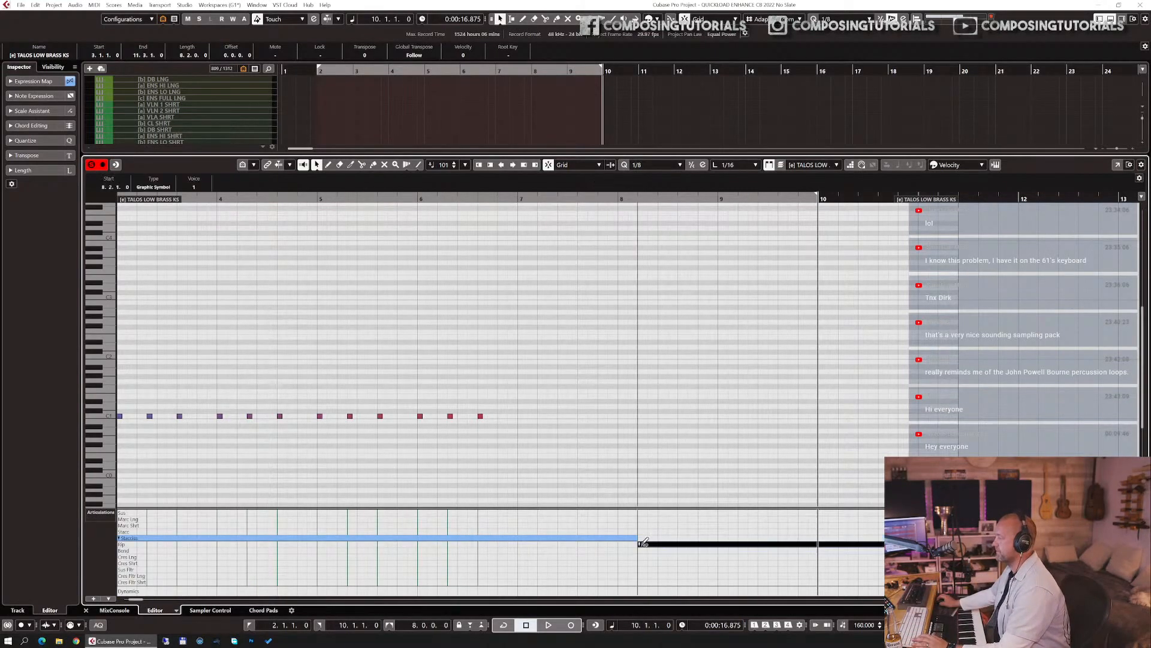
drag(823, 416, 859, 416)
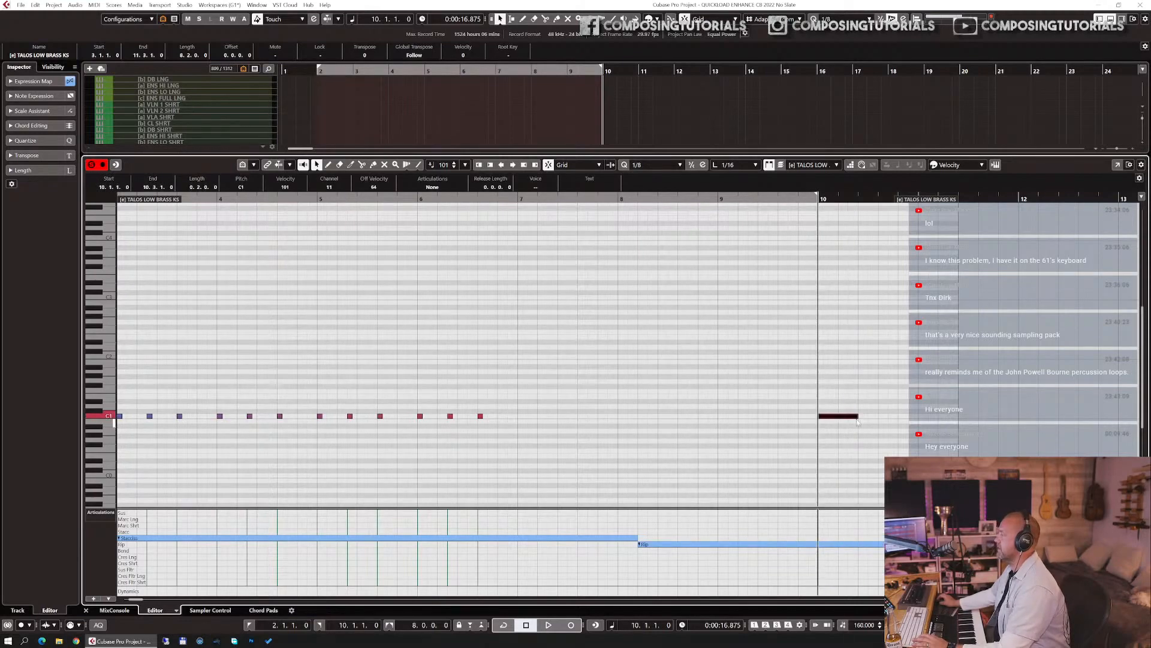
key(shift+Up)
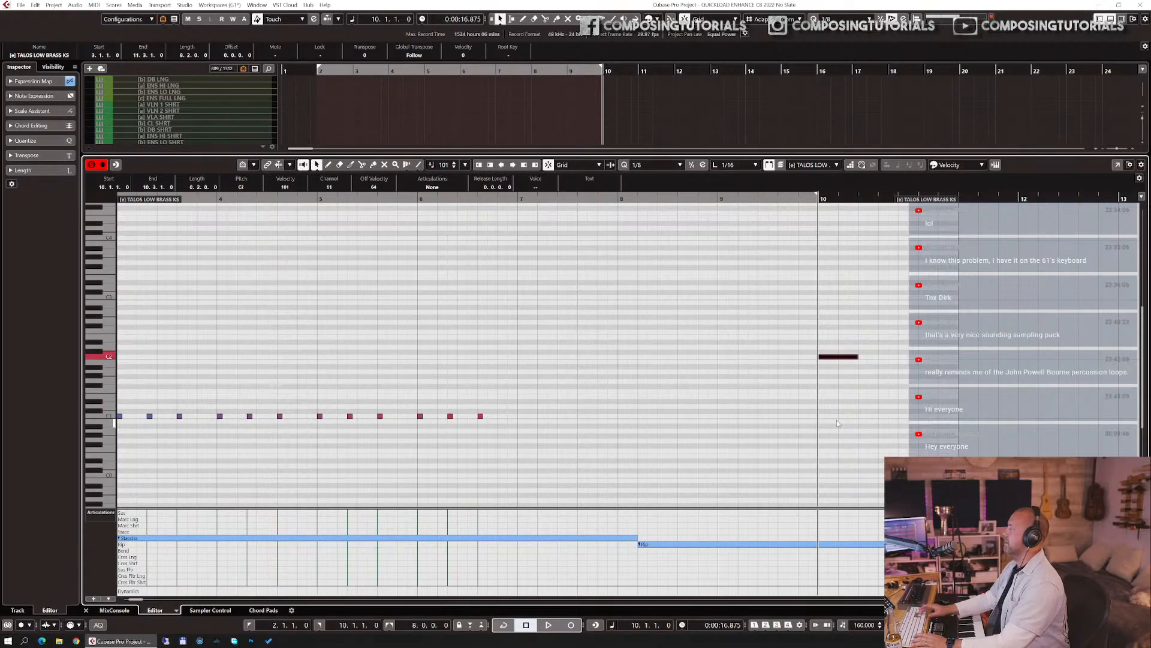
click(852, 370)
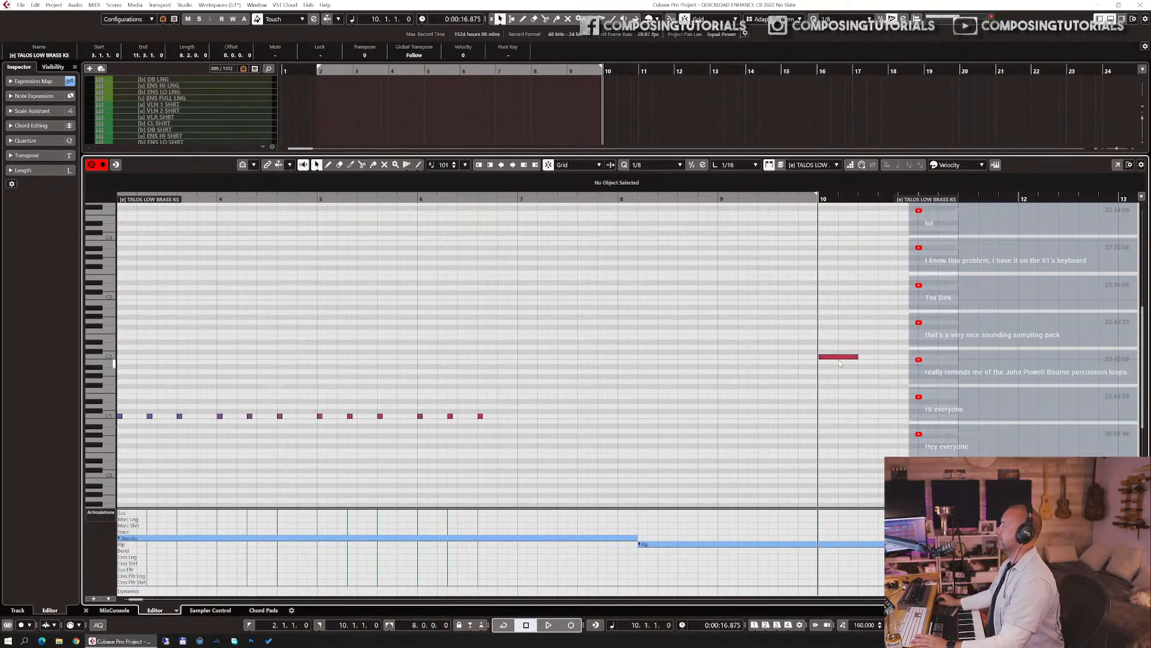
click(839, 358)
drag(837, 359, 837, 359)
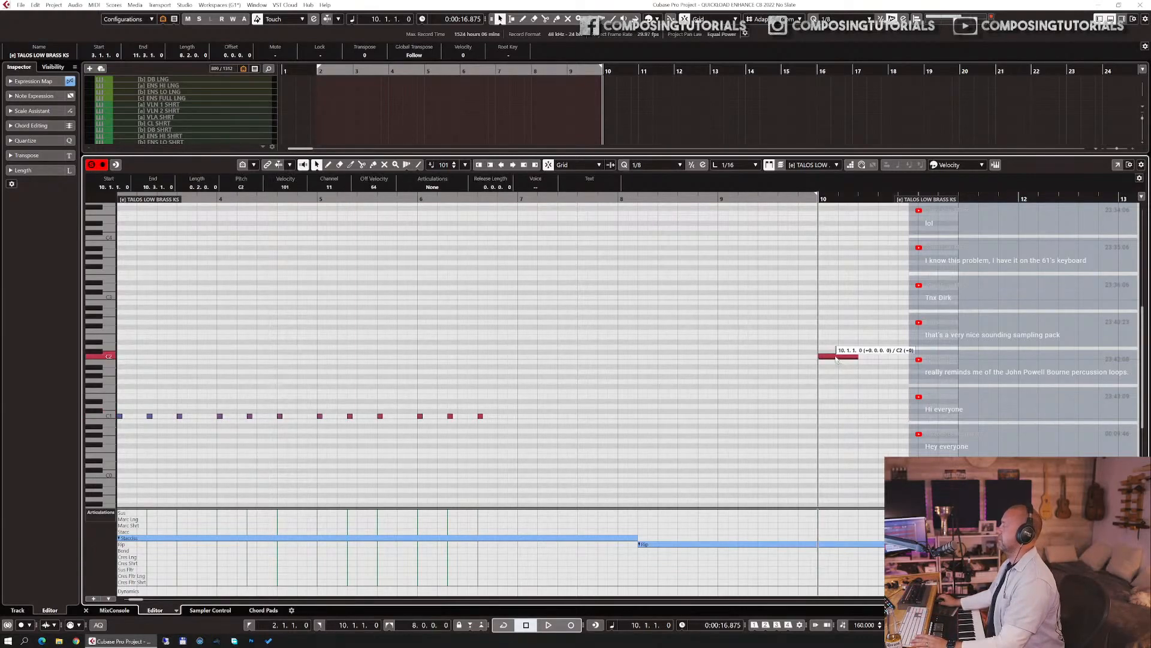
key(ctrl+z)
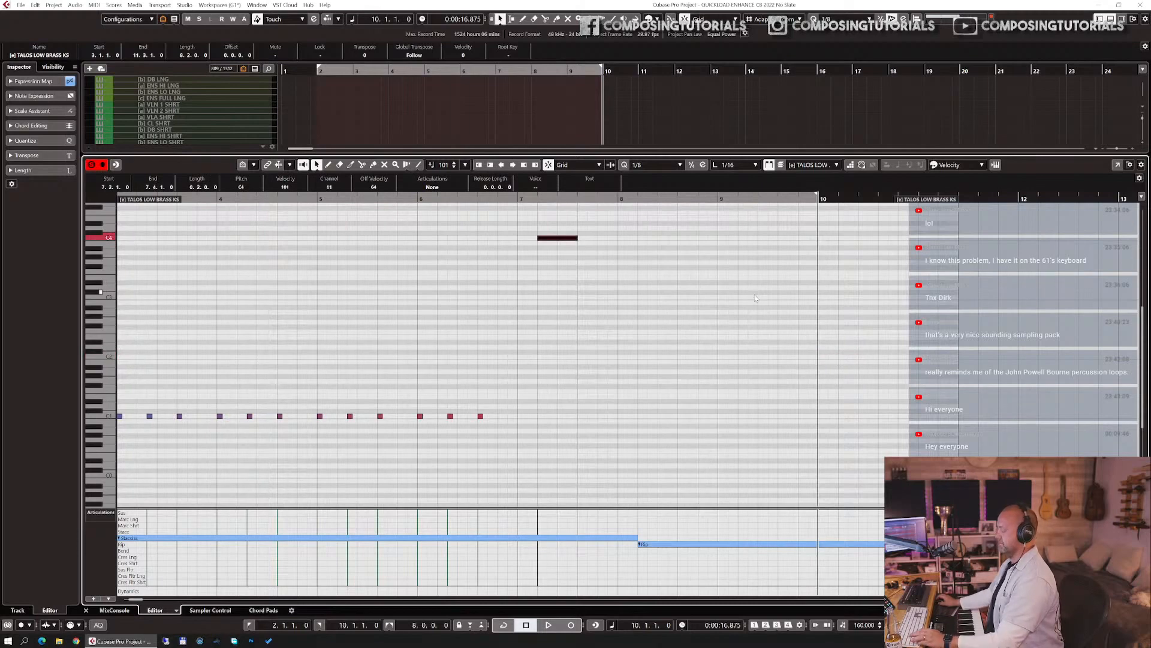
key(ctrl+shift+z)
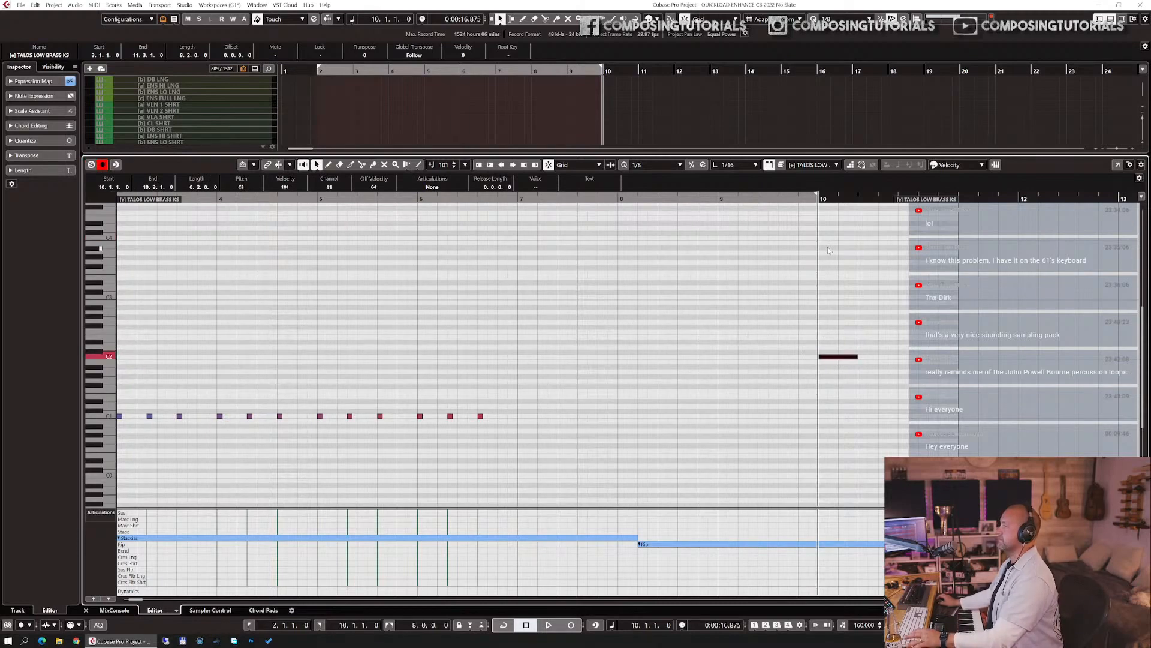
- Audition the bar 10 rip note, try it an octave lower at C1, and delete it before closing the editor
key(space)
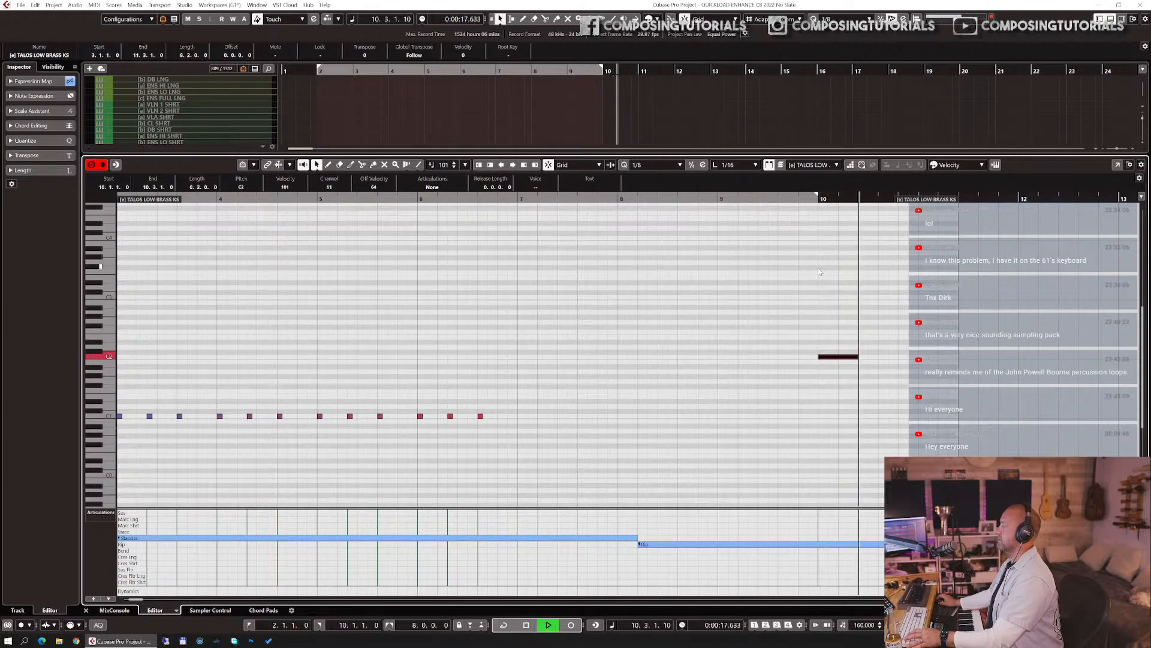
key(space)
key(shift+Down)
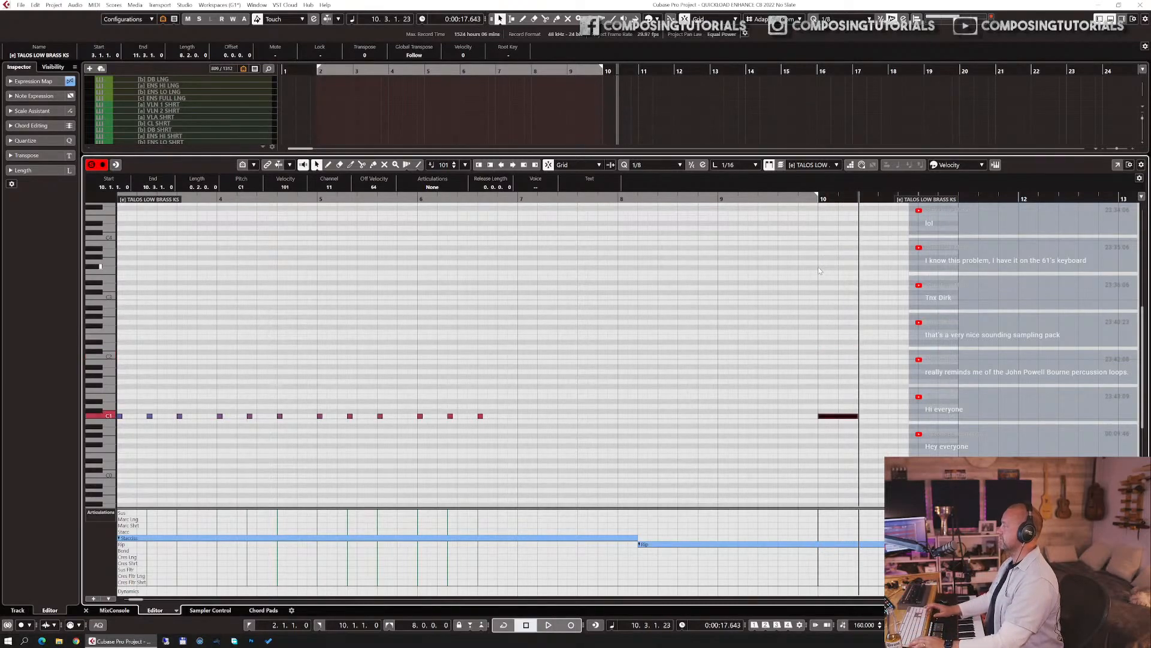
key(Delete)
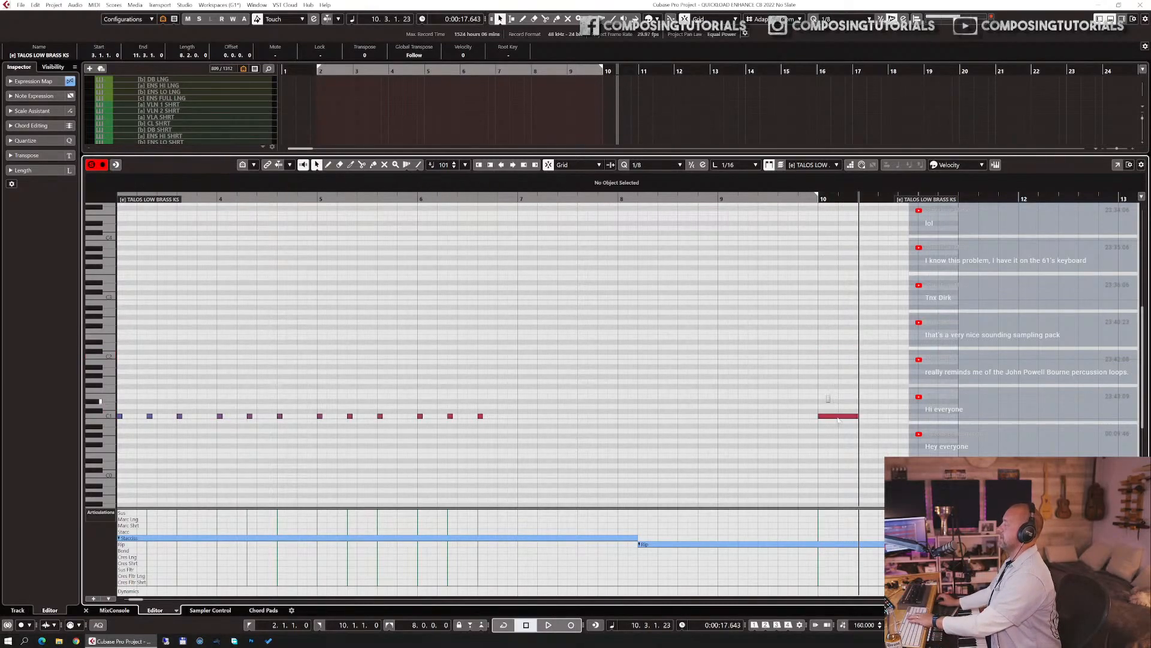
key(Return)
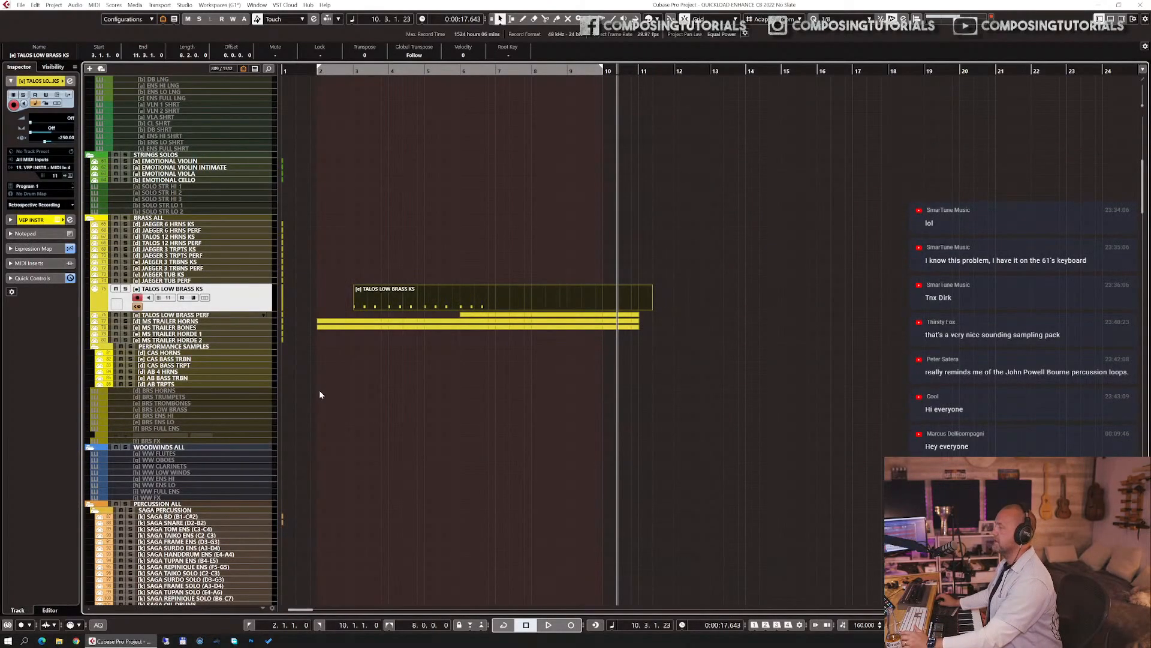
- Create a part from 9.3 to 12.1 on the TALOS 12 HRNS KS track and open it for editing
click(189, 245)
click(187, 238)
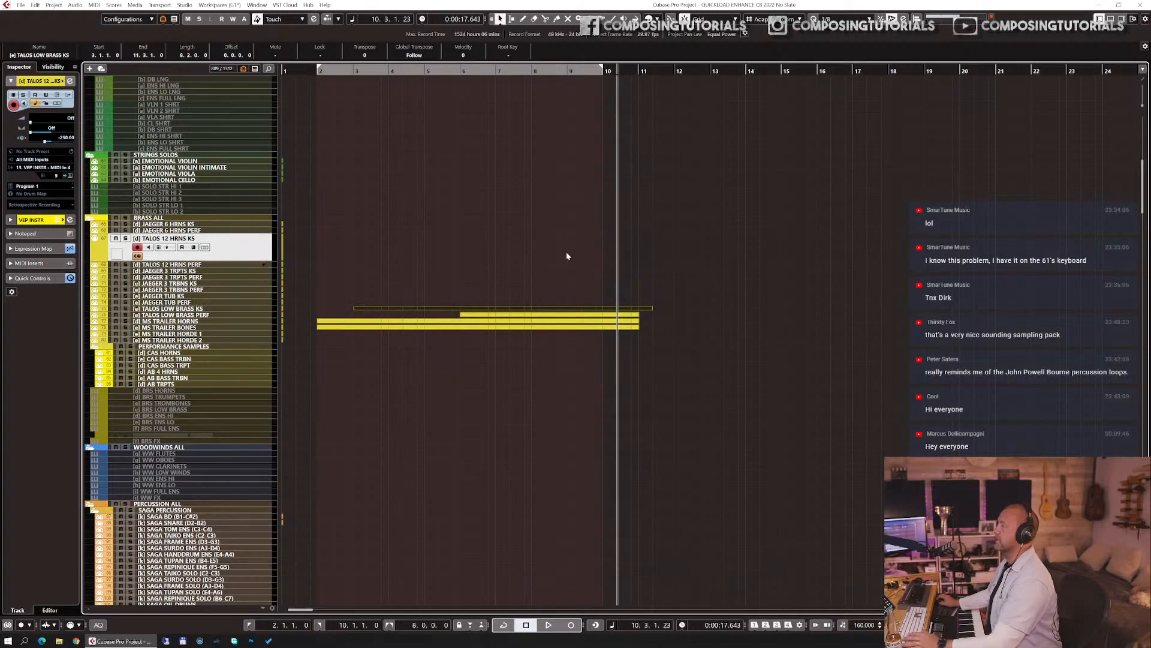
drag(599, 250, 674, 250)
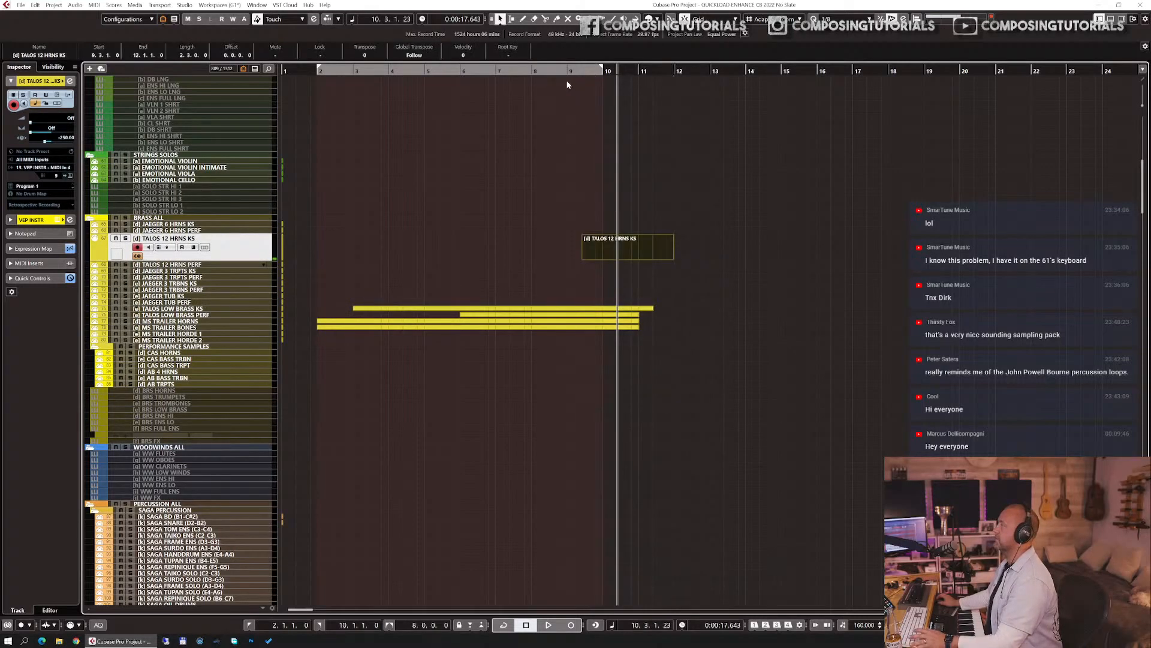
click(567, 70)
key(space)
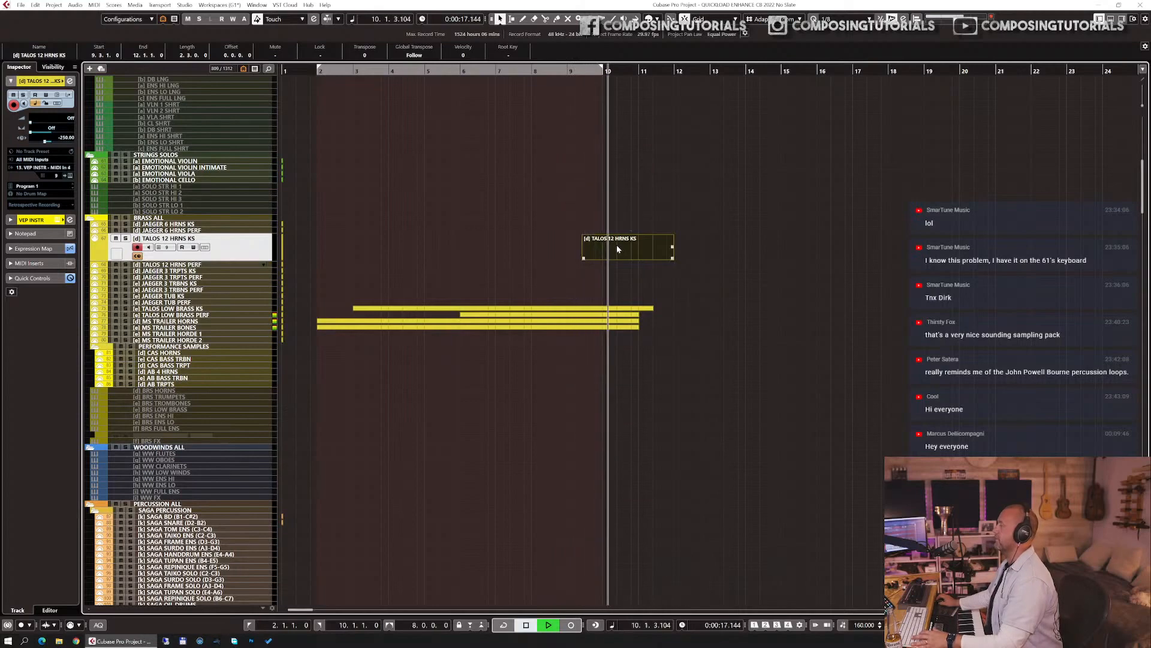
key(space)
key(ctrl+e)
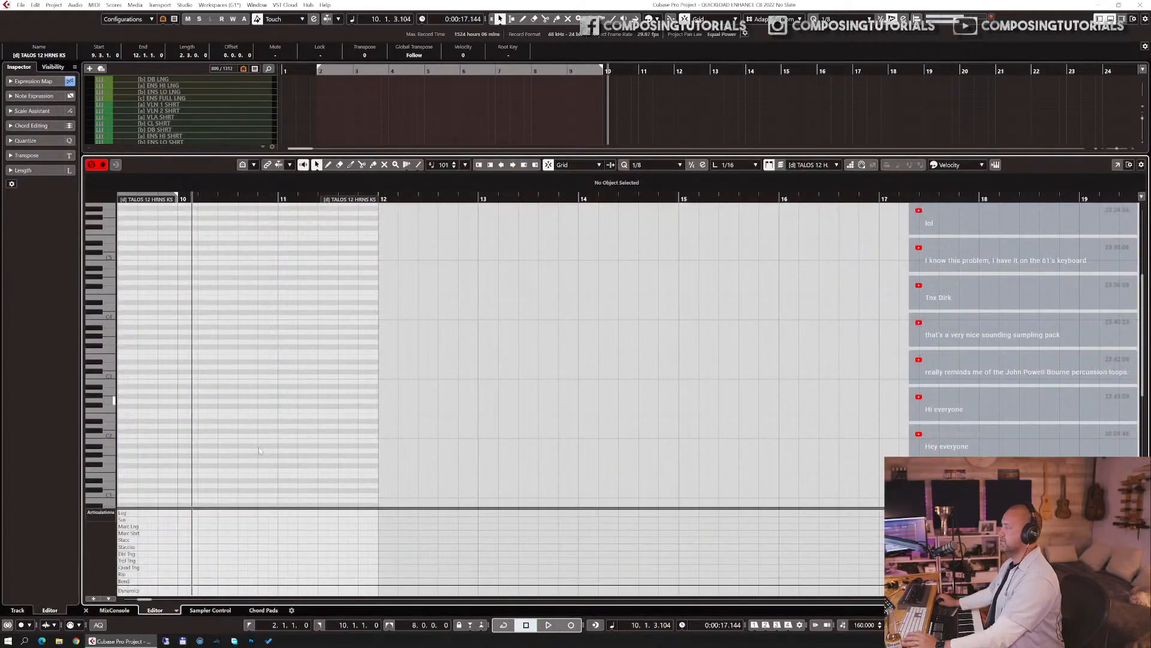
- Set the horn part's articulation to Rip and draw a C4 note from 9.5.1 to 10.2.4, auditioning it from 9.3
click(136, 573)
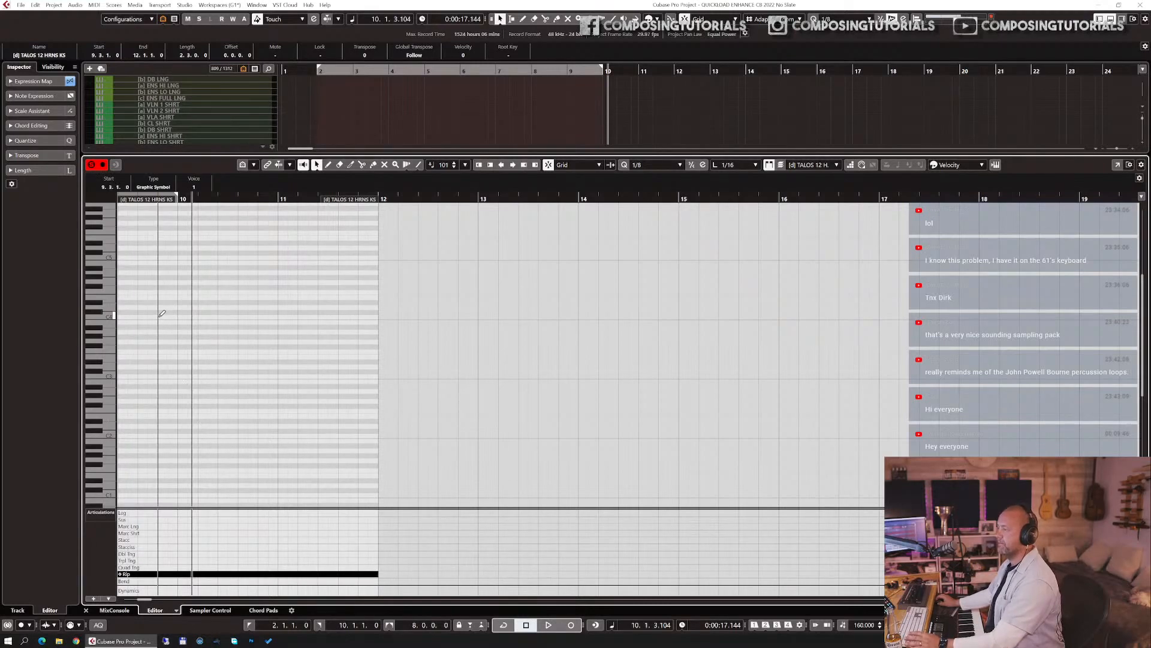
drag(159, 316, 214, 316)
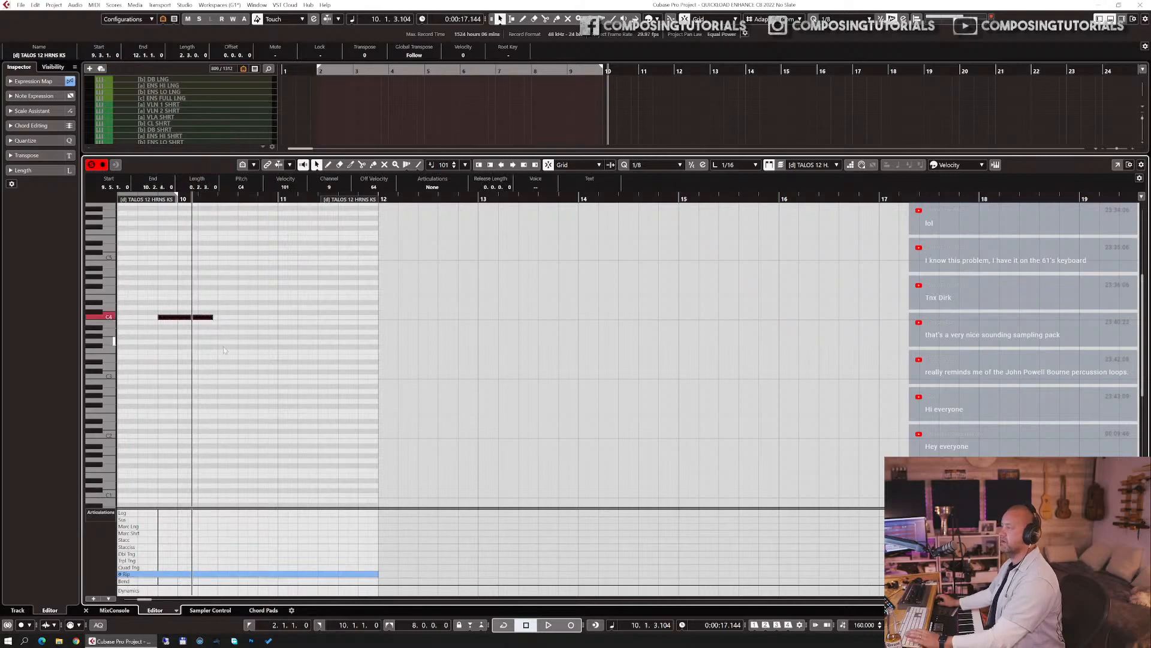
scroll(273, 312, left, 3)
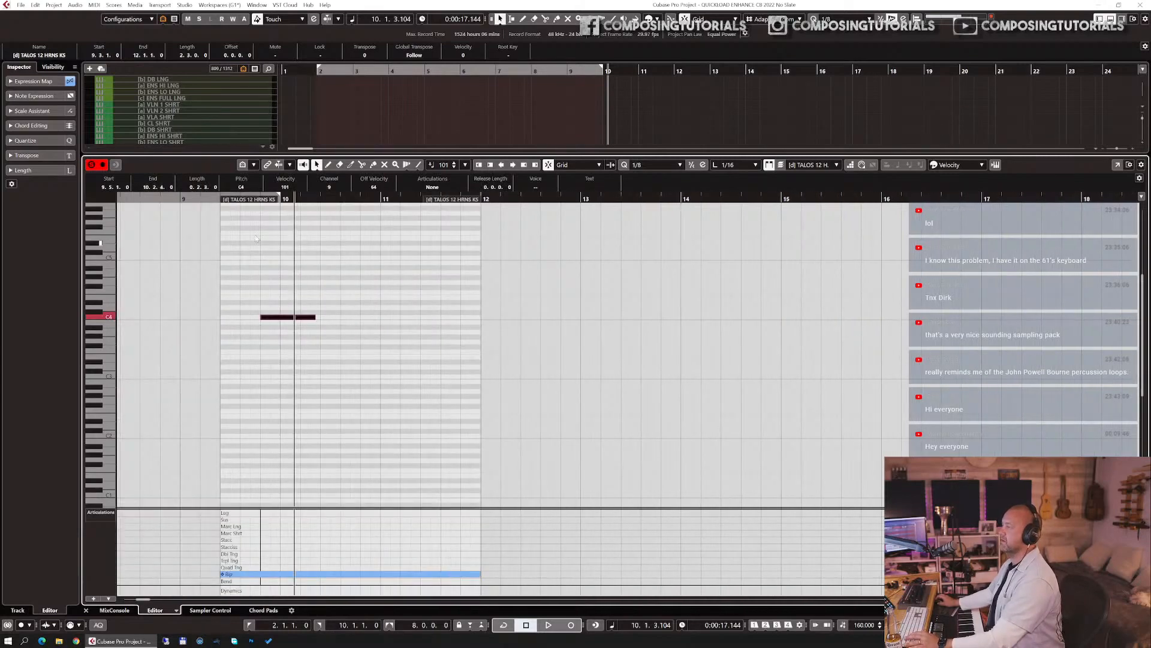
click(226, 199)
key(space)
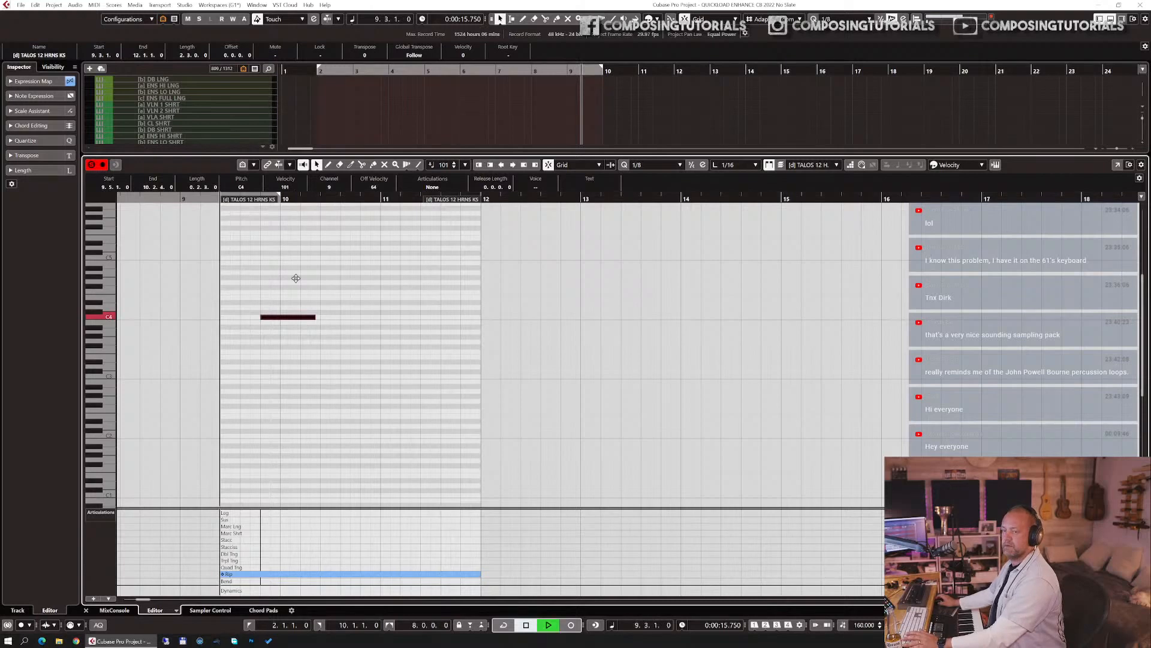
key(space)
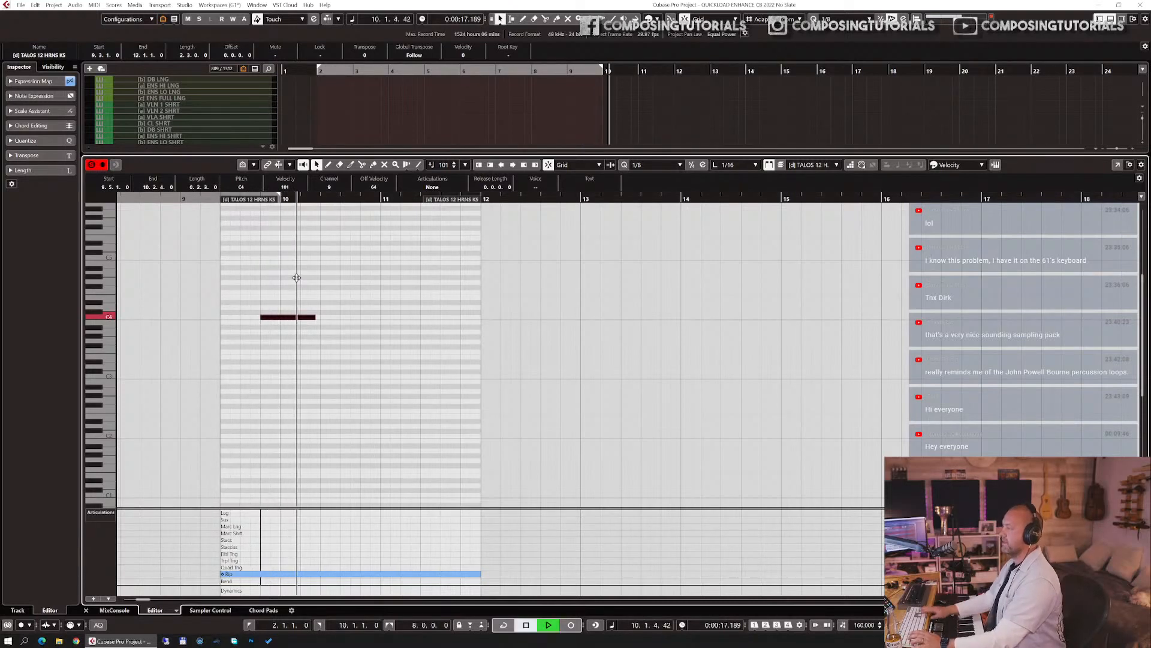
- Lower the horn rip note an octave to C3 and play it back from the start of the part
key(shift+Down)
scroll(271, 298, up, 3)
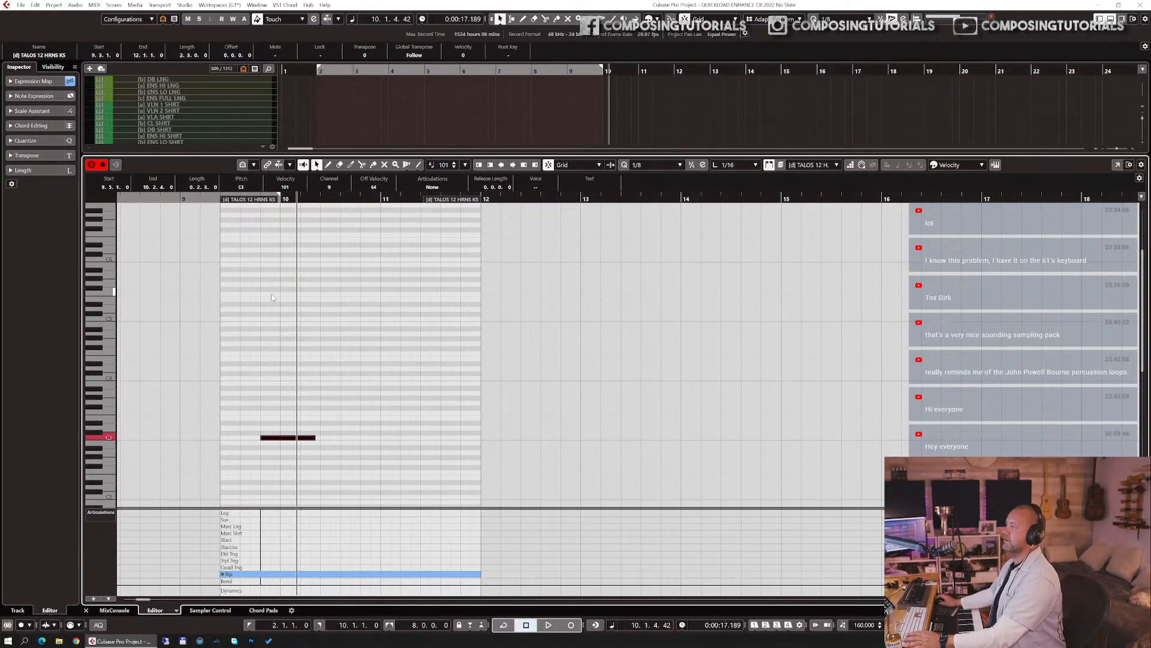
drag(222, 199, 224, 205)
key(space)
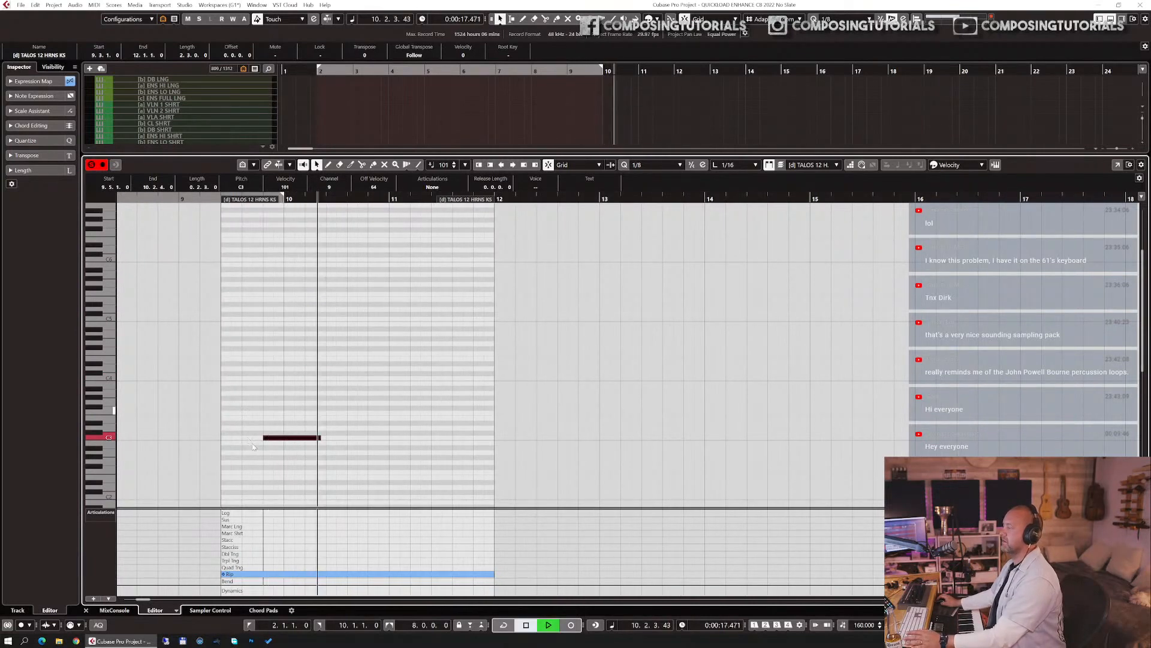
key(space)
- Start the horn note slightly earlier at 9.4.4.62 and extend the part's start back to 9.1, auditioning the lead-in
drag(264, 437, 261, 437)
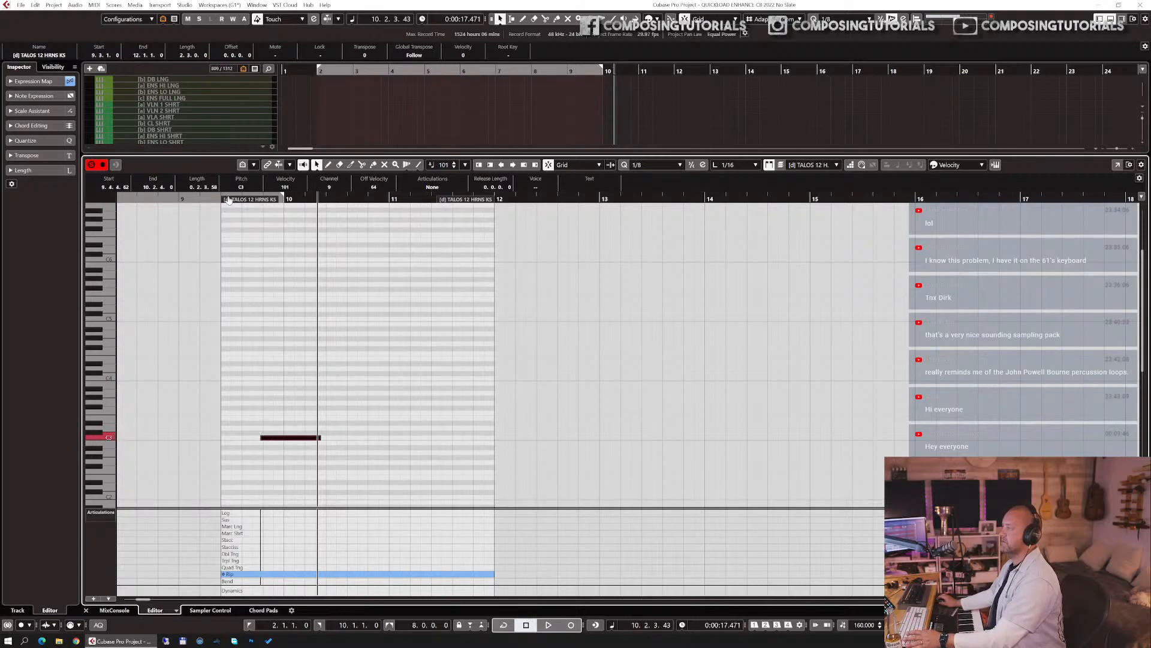
drag(223, 199, 185, 207)
click(181, 199)
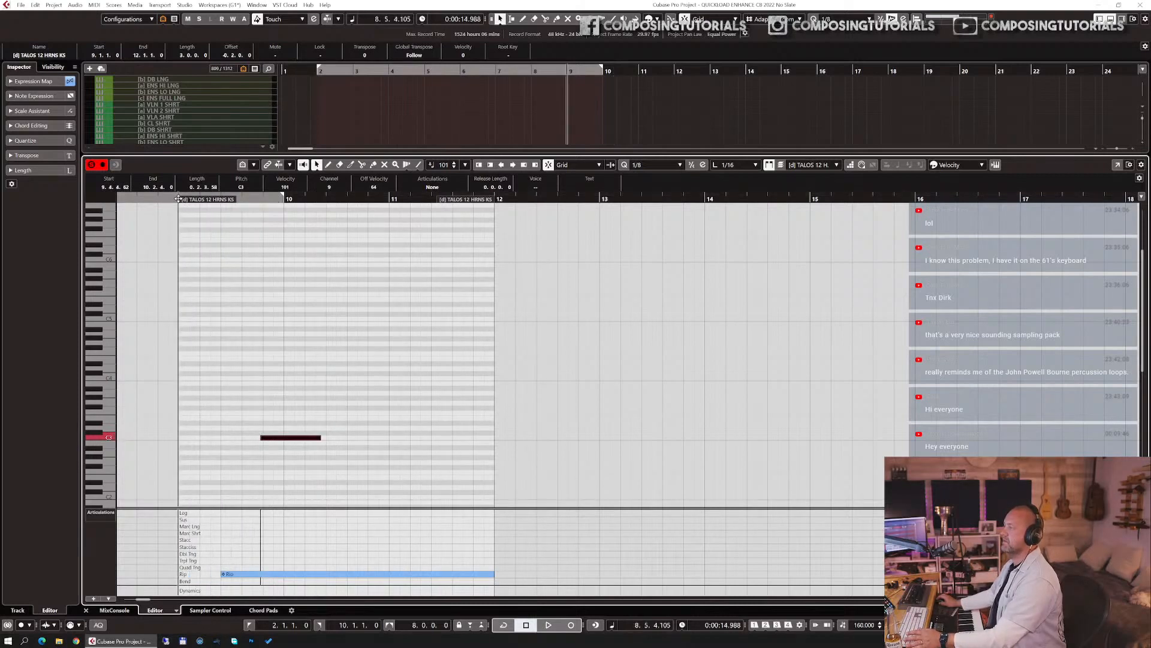
key(space)
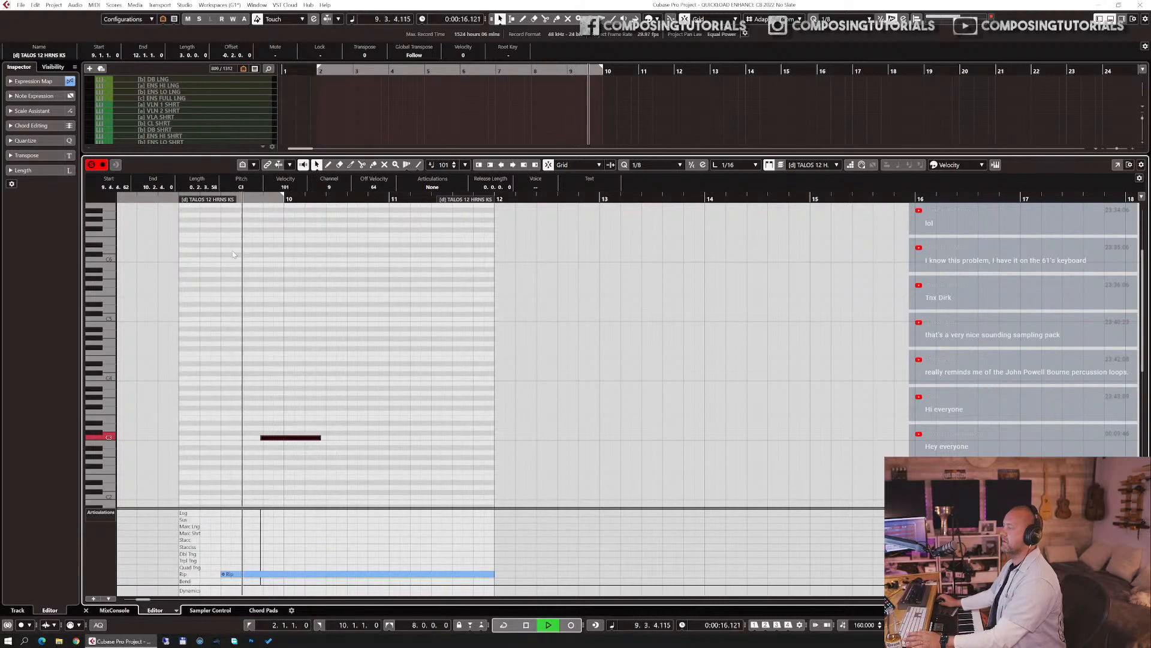
key(space)
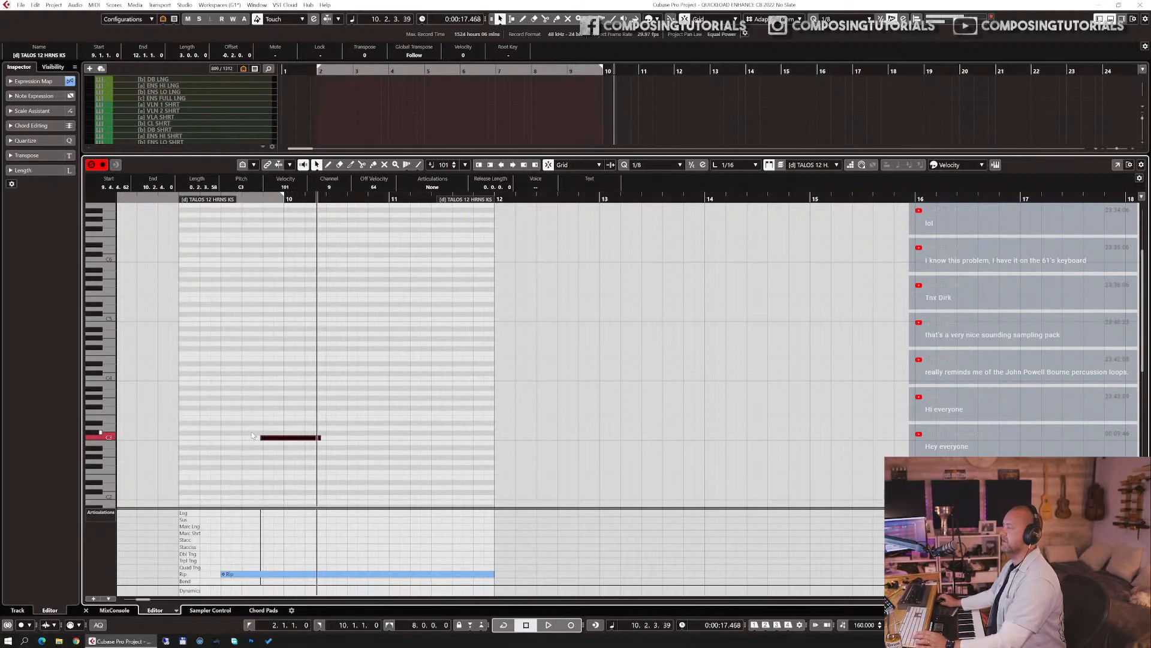
- Bring the start of the horn rip note forward to 9.4.4.32 and audition it from bar 9
drag(262, 438, 259, 437)
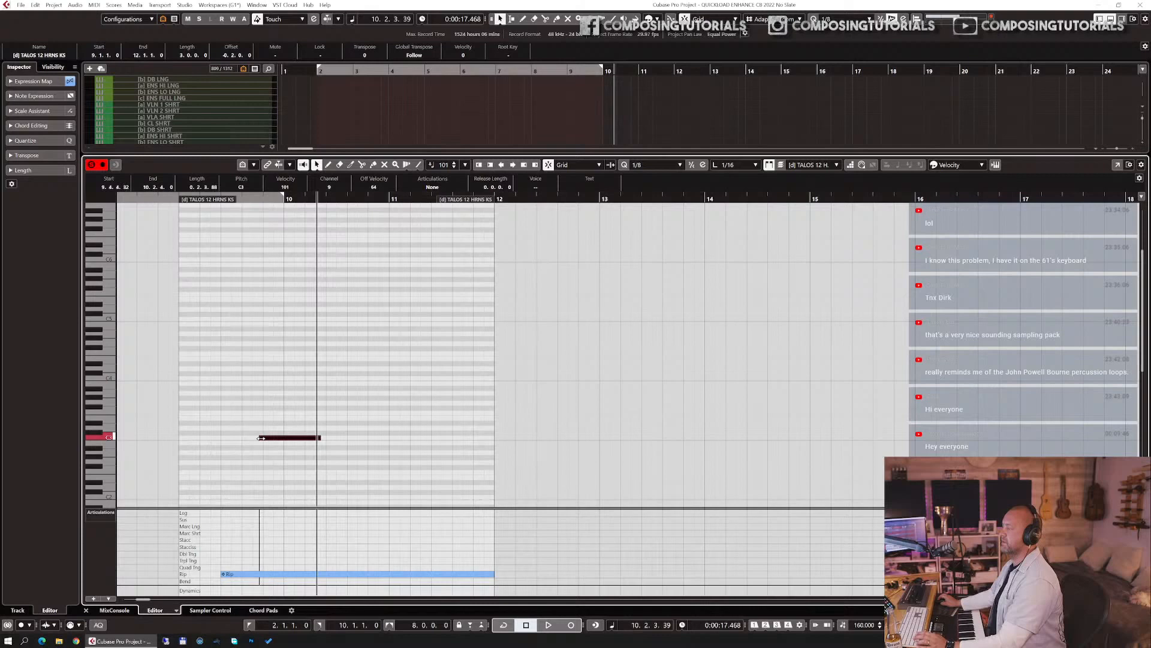
click(173, 199)
key(space)
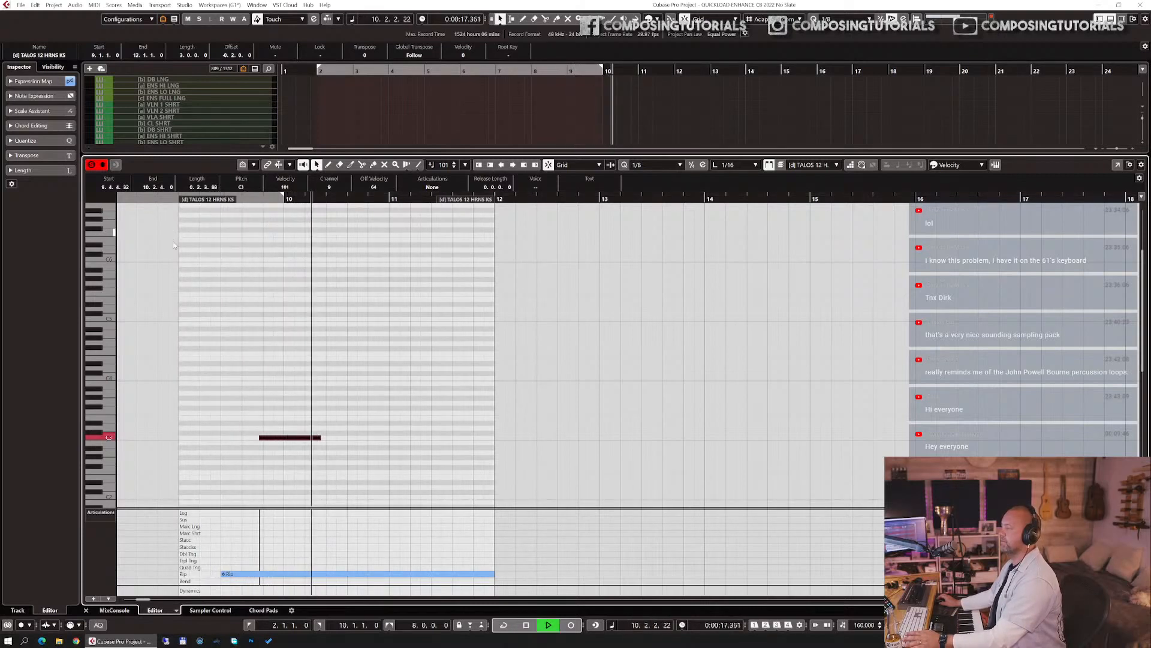
key(space)
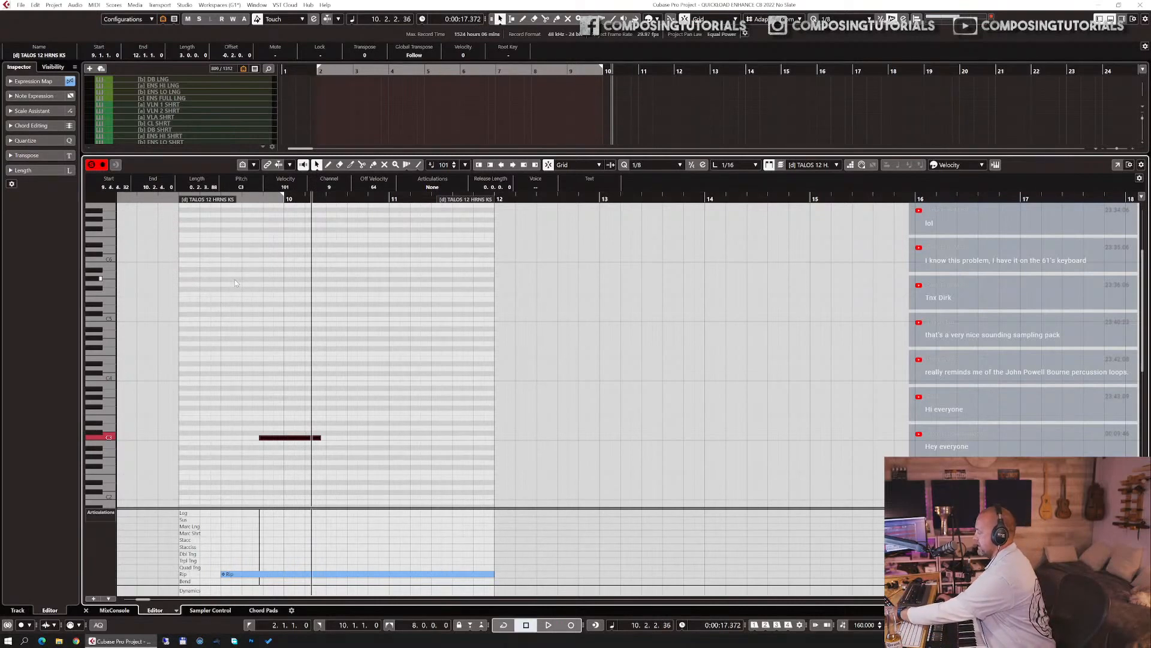
- Show the Main Volume (CC 7) lane, add a value of 100 at 9.4.1, and audition the horn rip
click(235, 279)
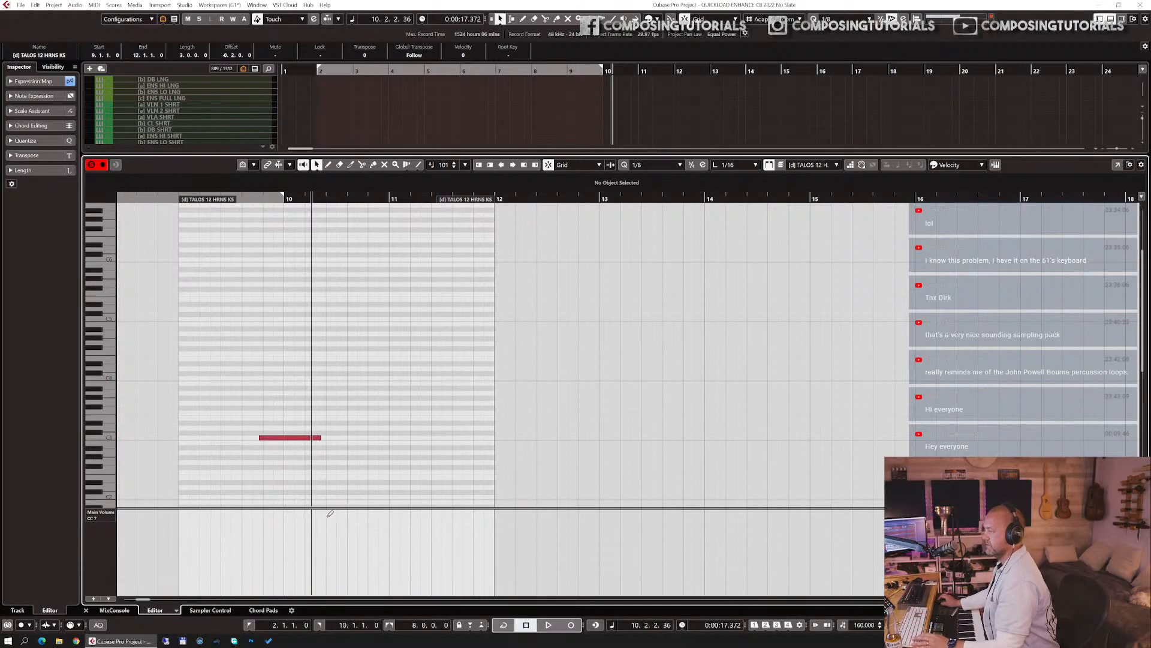
click(242, 528)
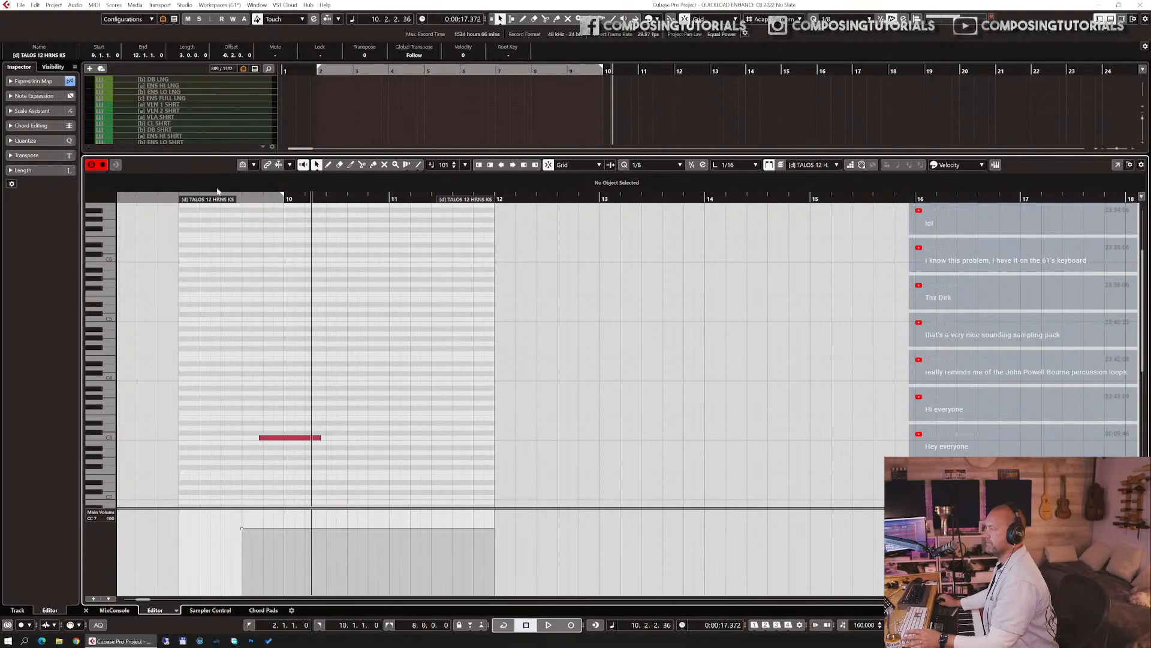
scroll(179, 198, up, 1)
click(180, 197)
key(space)
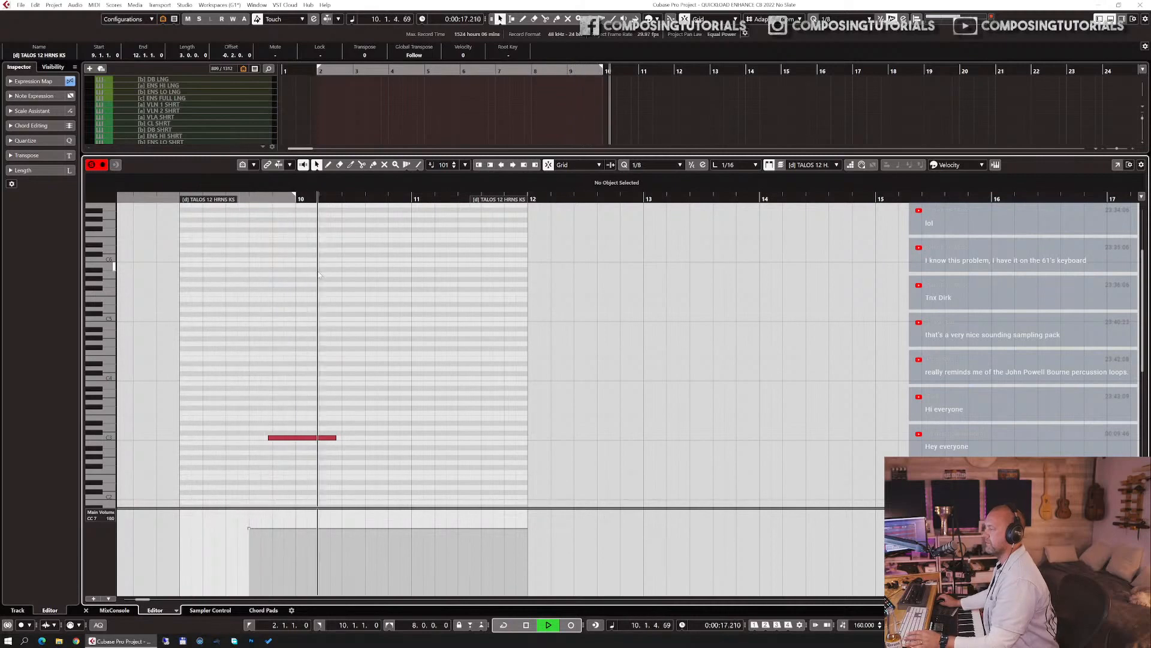
key(space)
- Raise the Main Volume point at 9.4.1 to 114 and return the playback position to just before bar 9
click(249, 527)
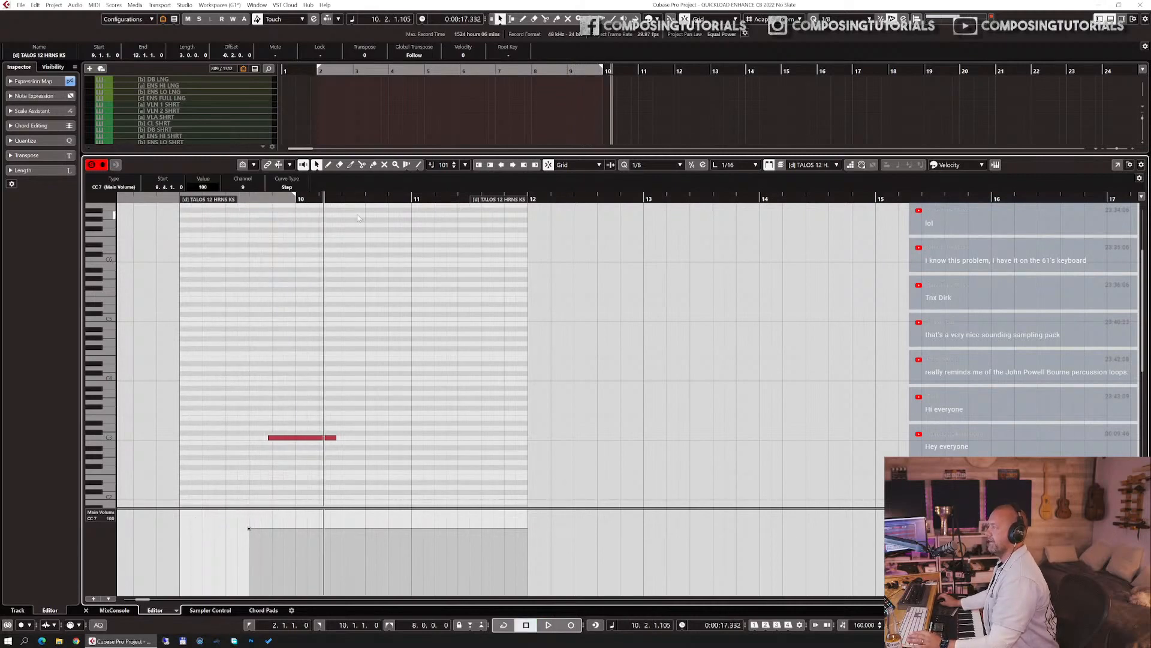
scroll(217, 187, up, 14)
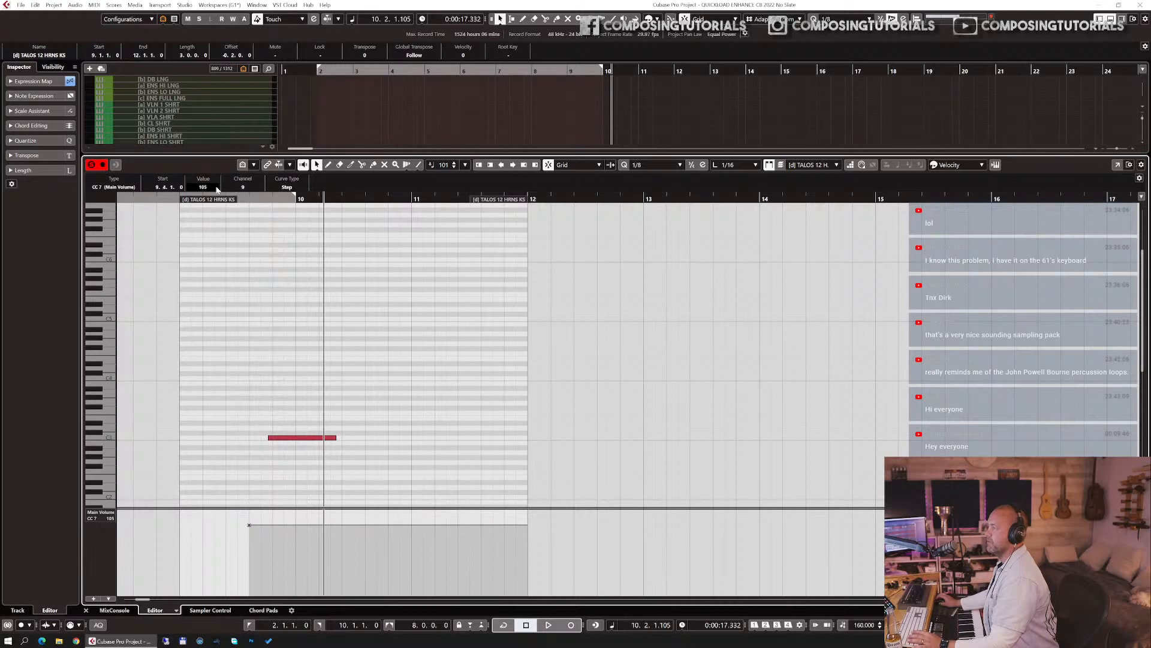
click(178, 199)
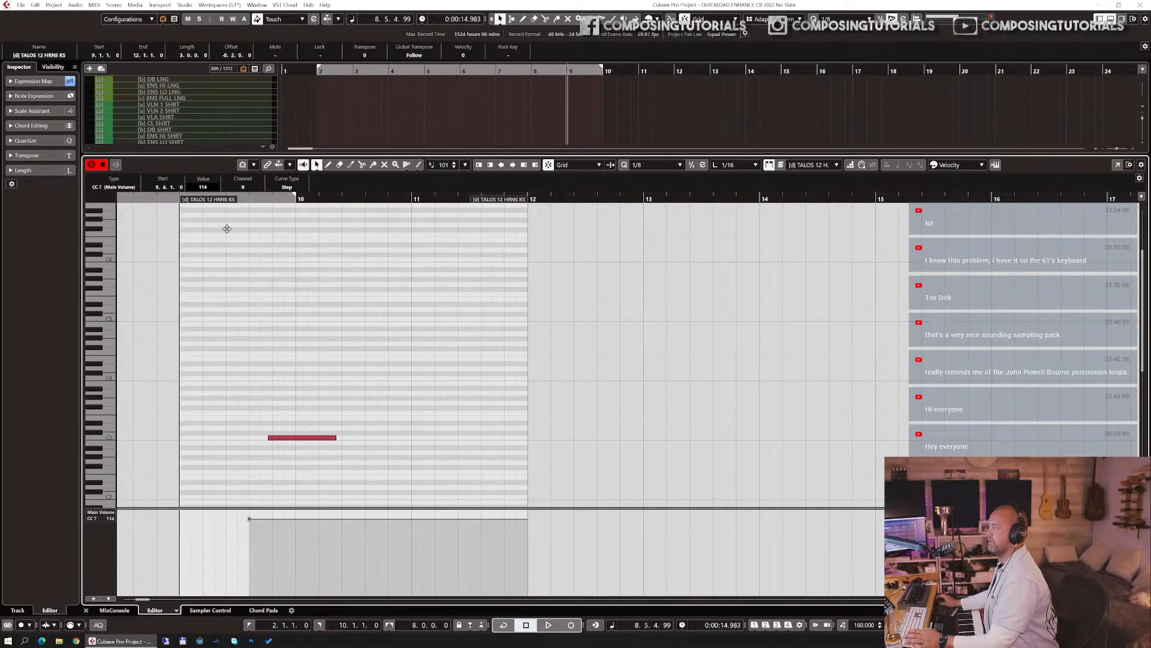
- Audition the horn rip from just before bar 9 and close the note editor
key(space)
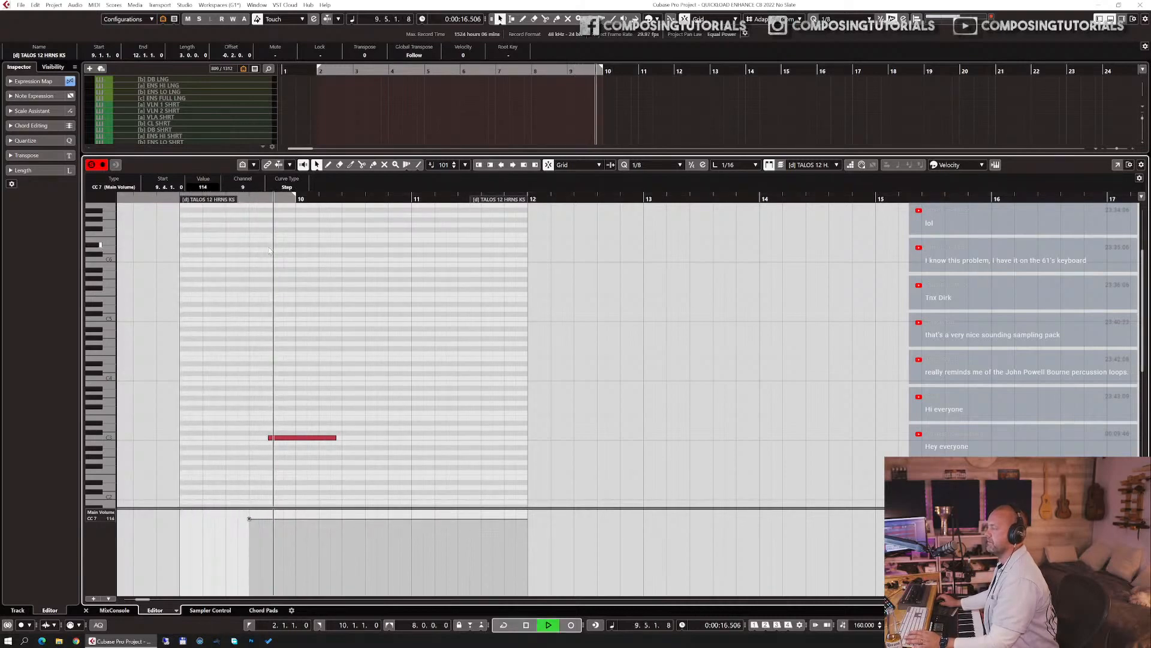
key(space)
key(Return)
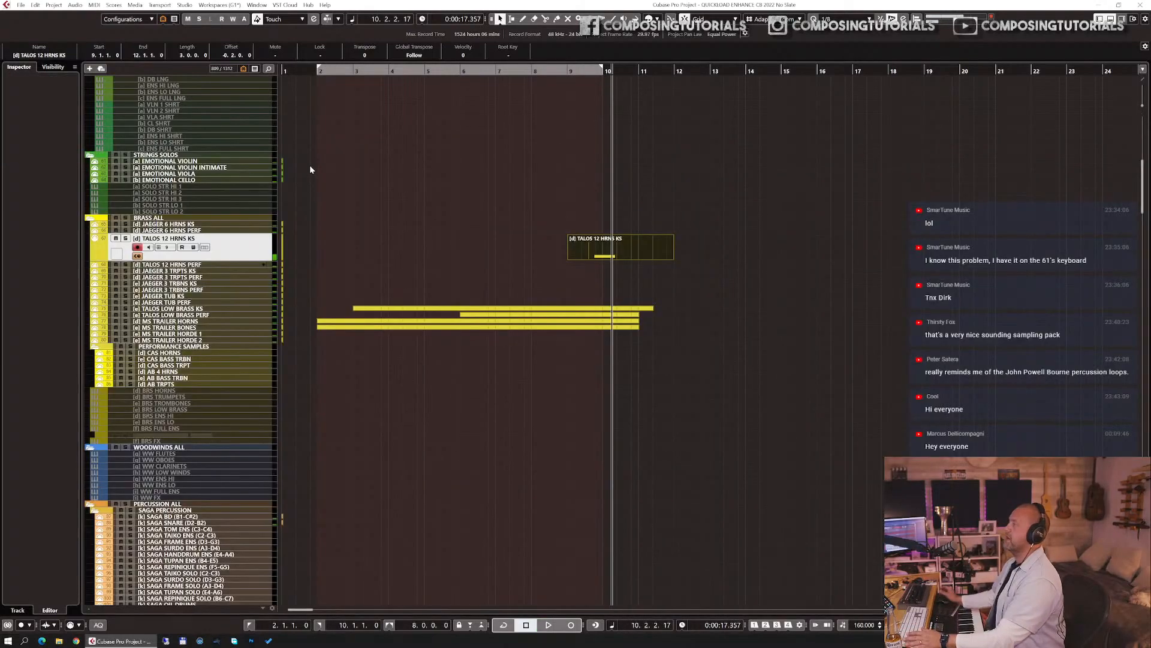
- Return playback to 2.1, widen the timeline view, clear the part selection and select the DARBUKA MIX track
key(KP_1)
key(g)
key(g)
key(g)
key(g)
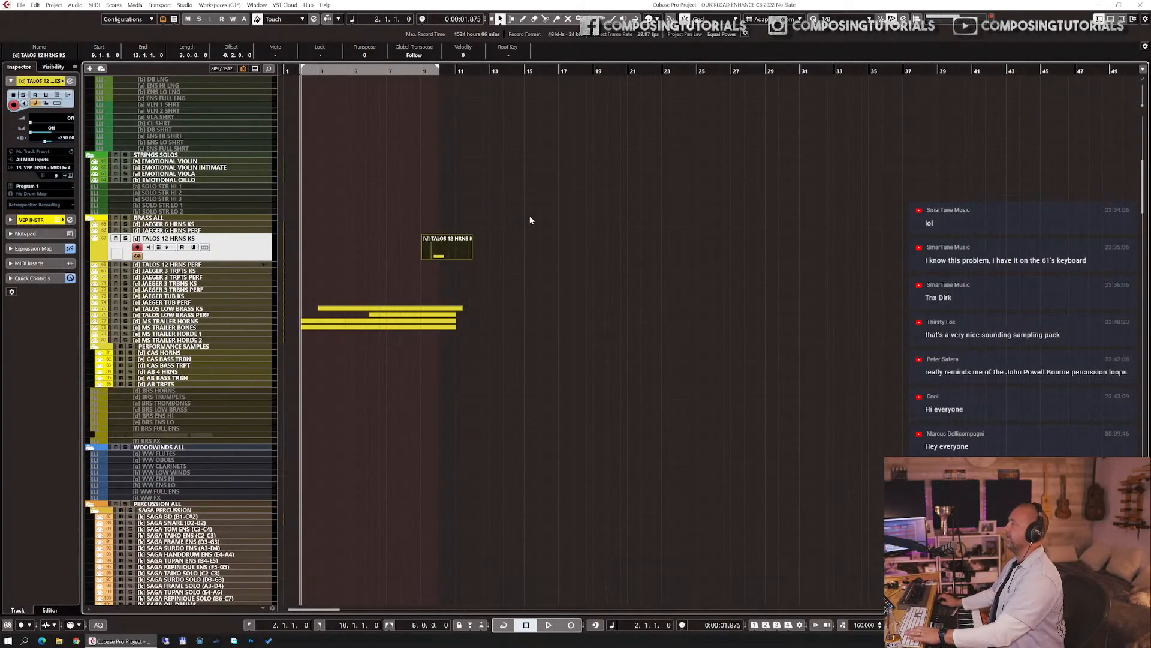
click(532, 249)
scroll(472, 306, down, 10)
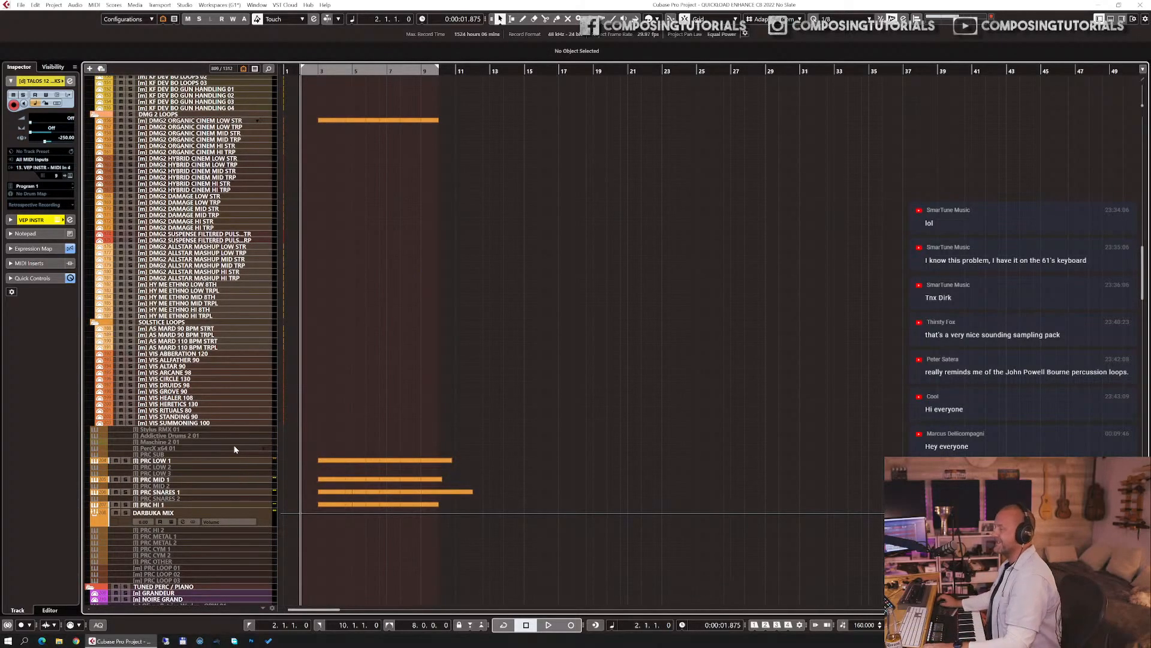
click(177, 509)
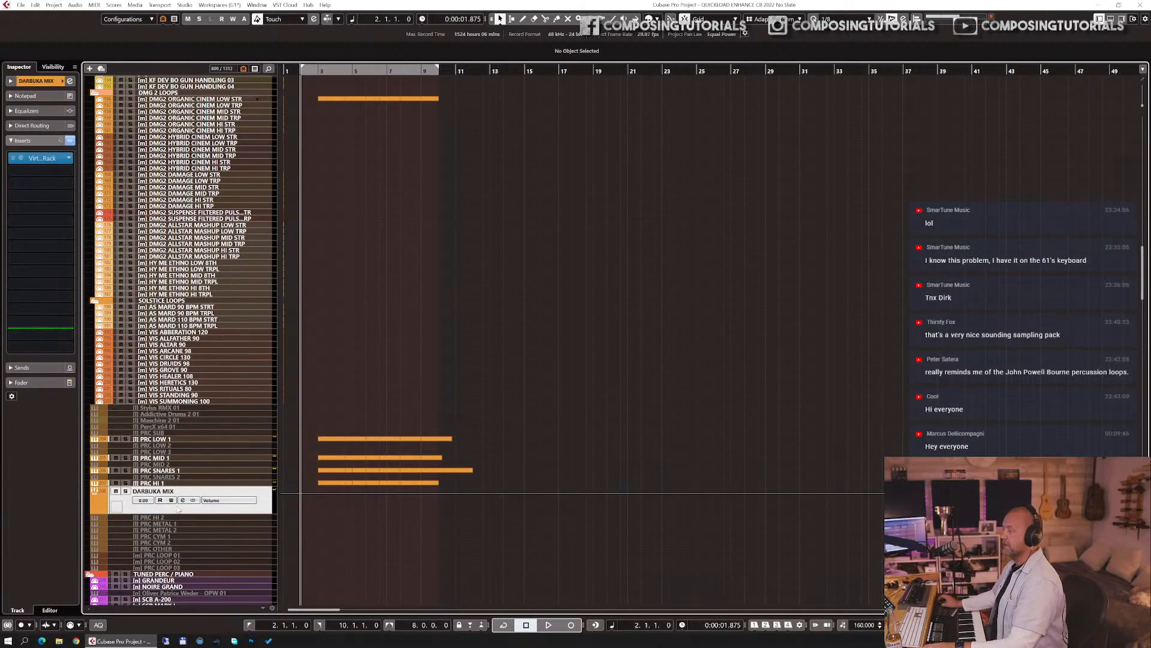
- Play the whole passage from 2.1 while checking the tracks, and extend the right locator to 12.3.4.43
key(space)
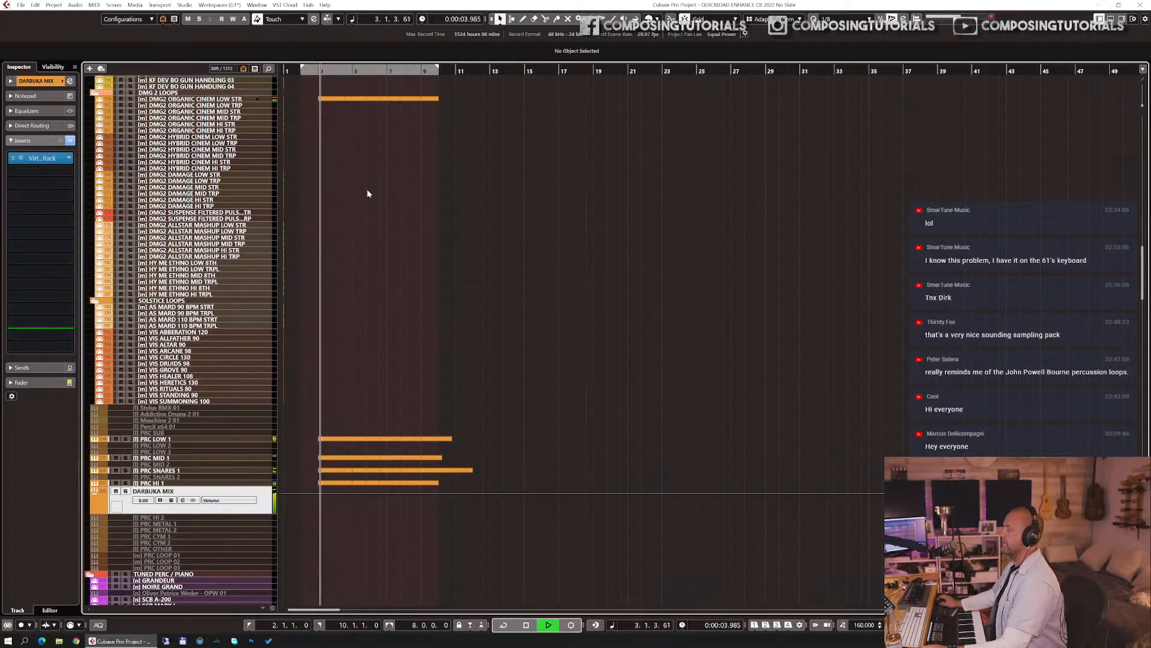
scroll(499, 256, up, 15)
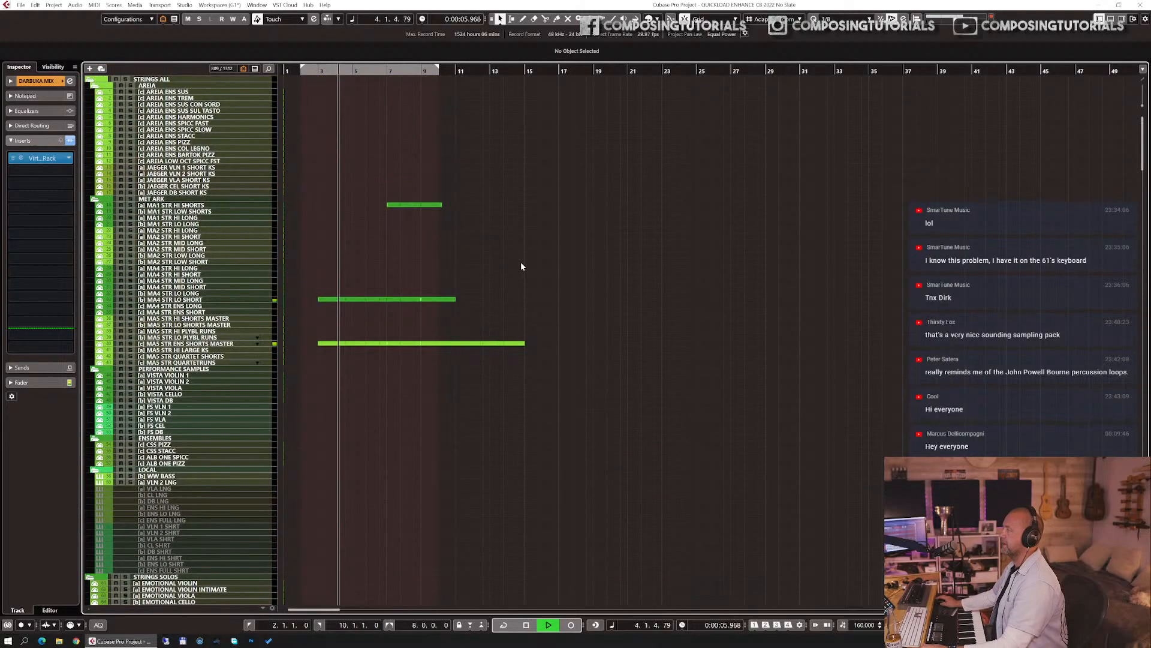
scroll(520, 253, down, 15)
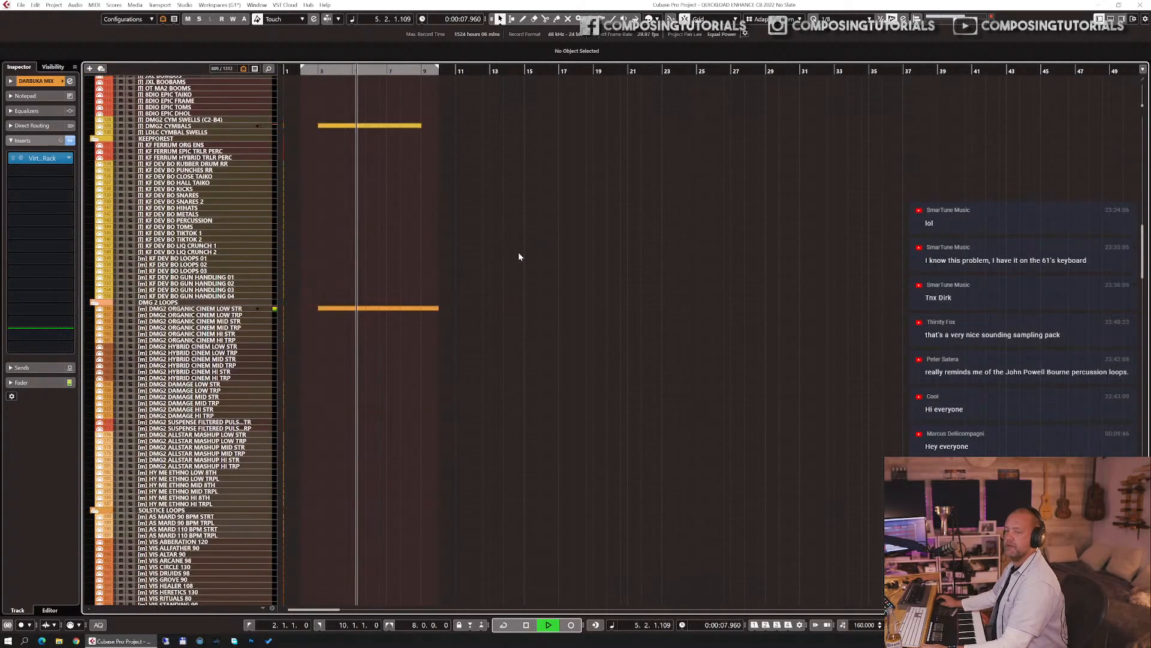
scroll(519, 256, down, 15)
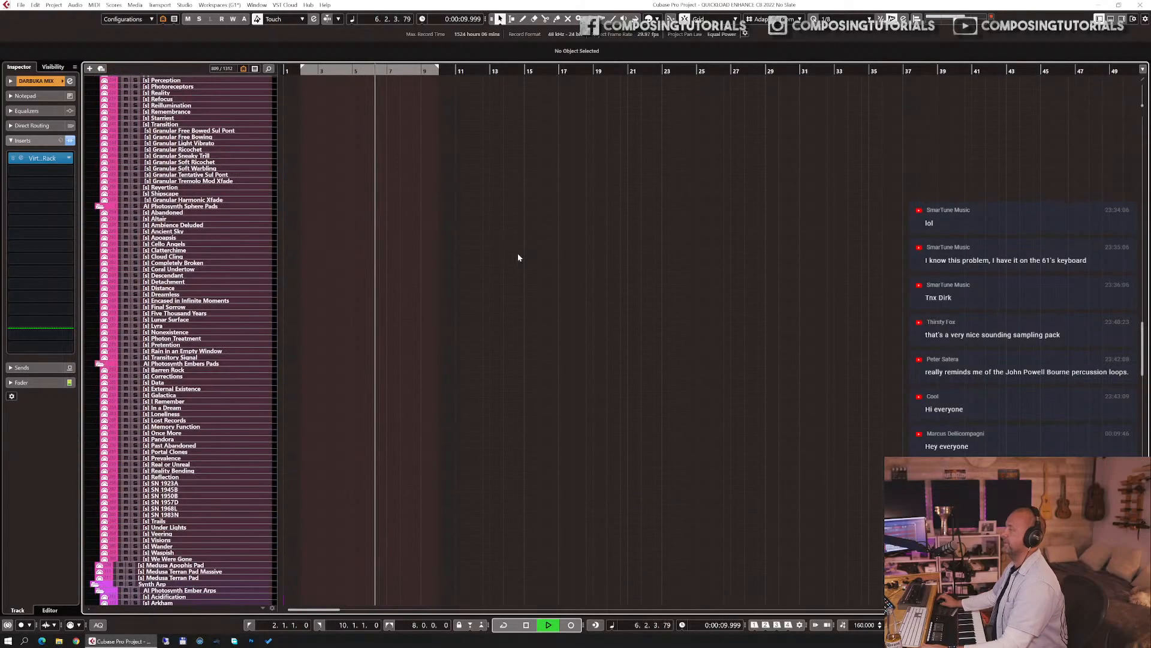
scroll(520, 258, up, 4)
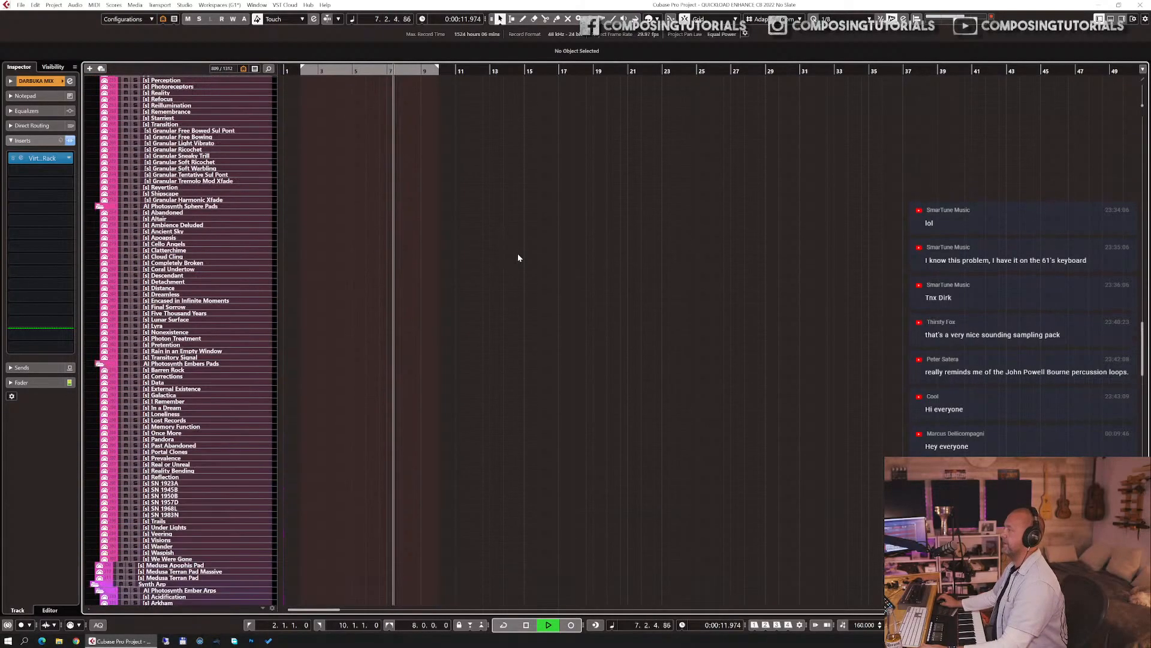
scroll(519, 257, up, 15)
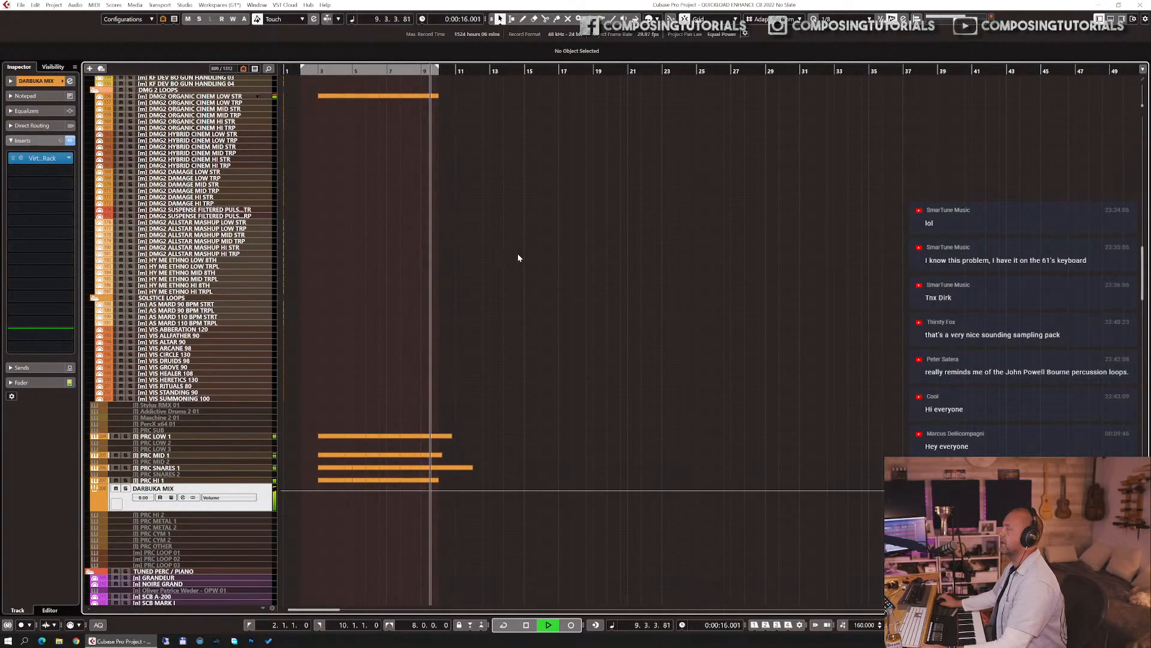
scroll(517, 253, up, 15)
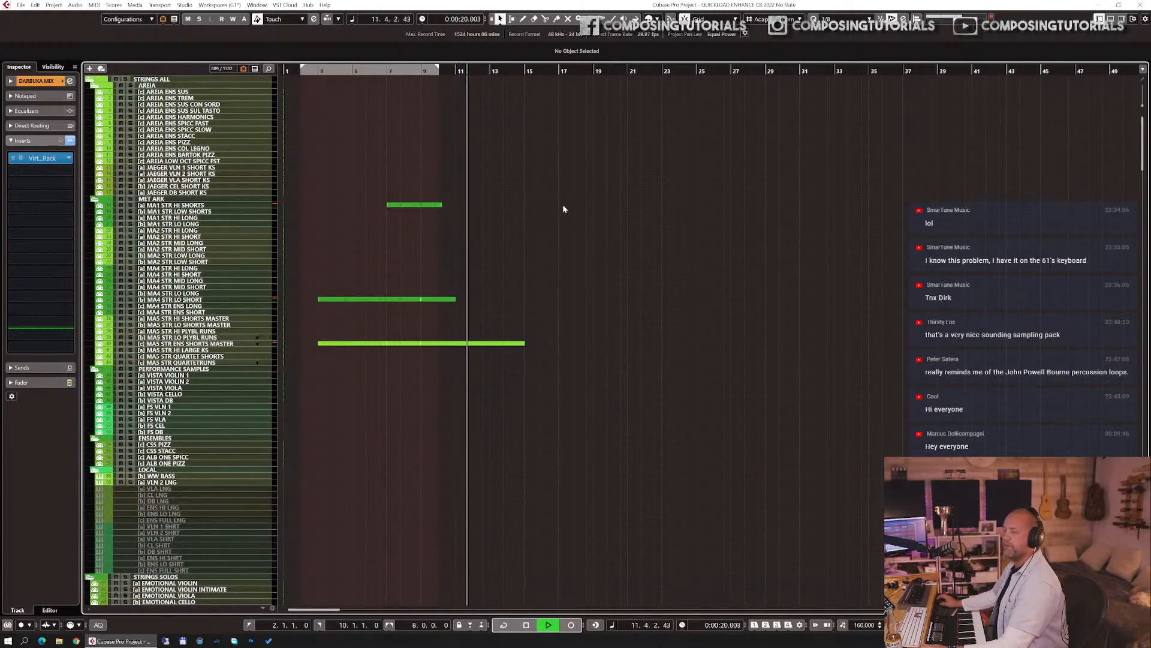
key(space)
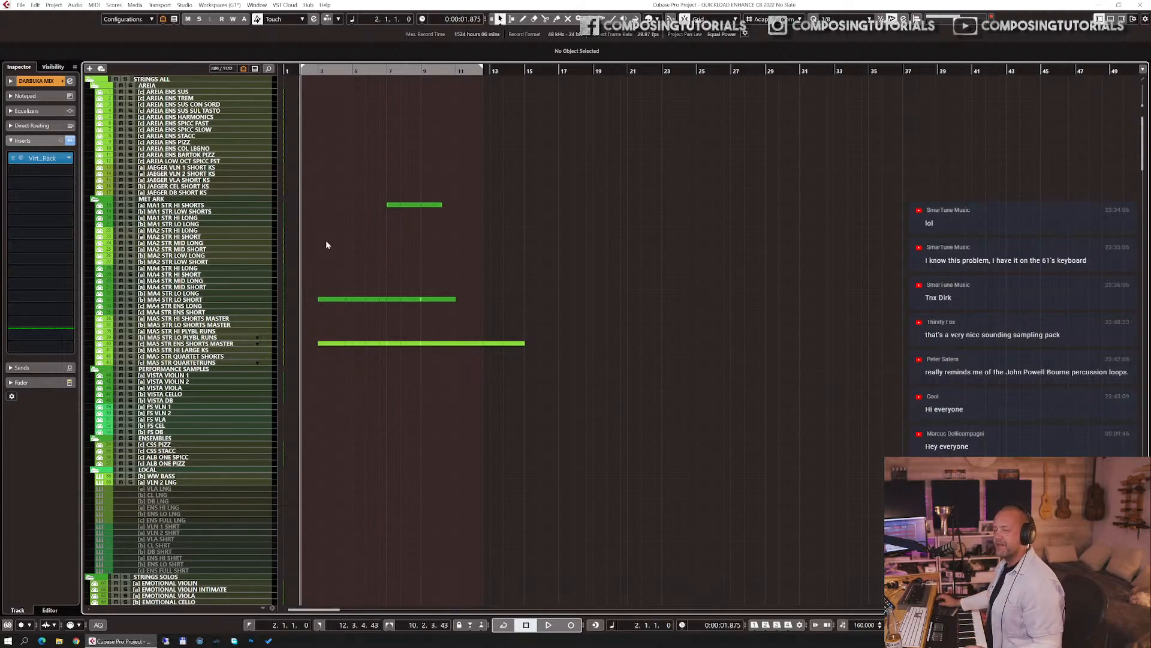
- Play the opening bars from 2.1 and look over the percussion and effects tracks
scroll(410, 255, down, 20)
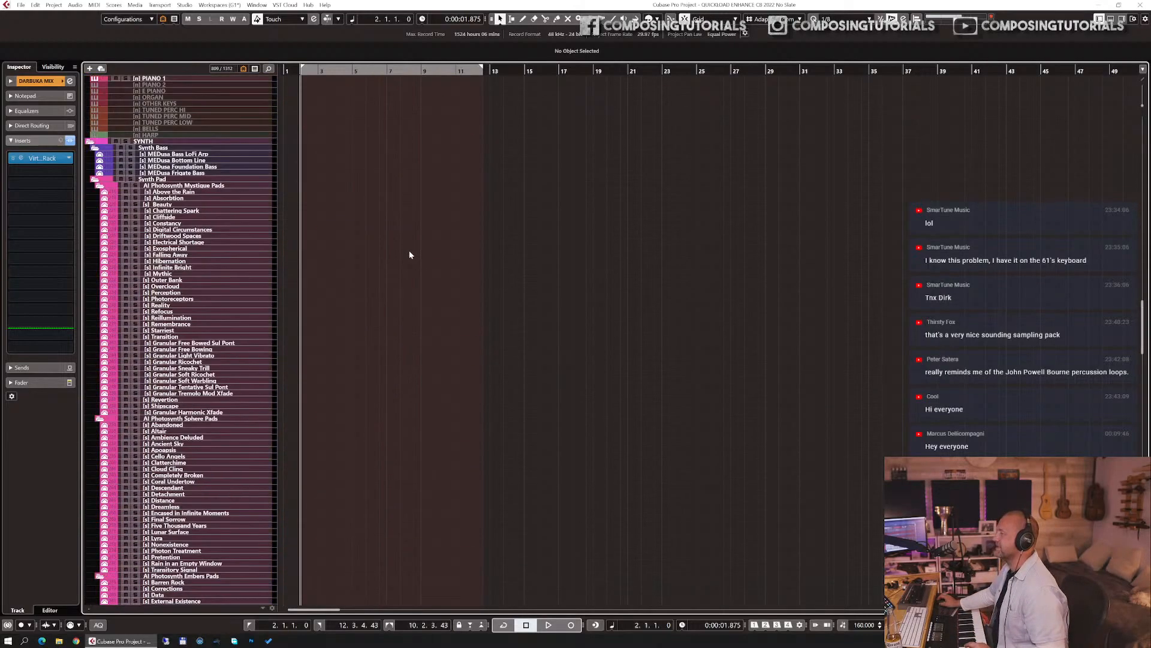
scroll(409, 255, down, 8)
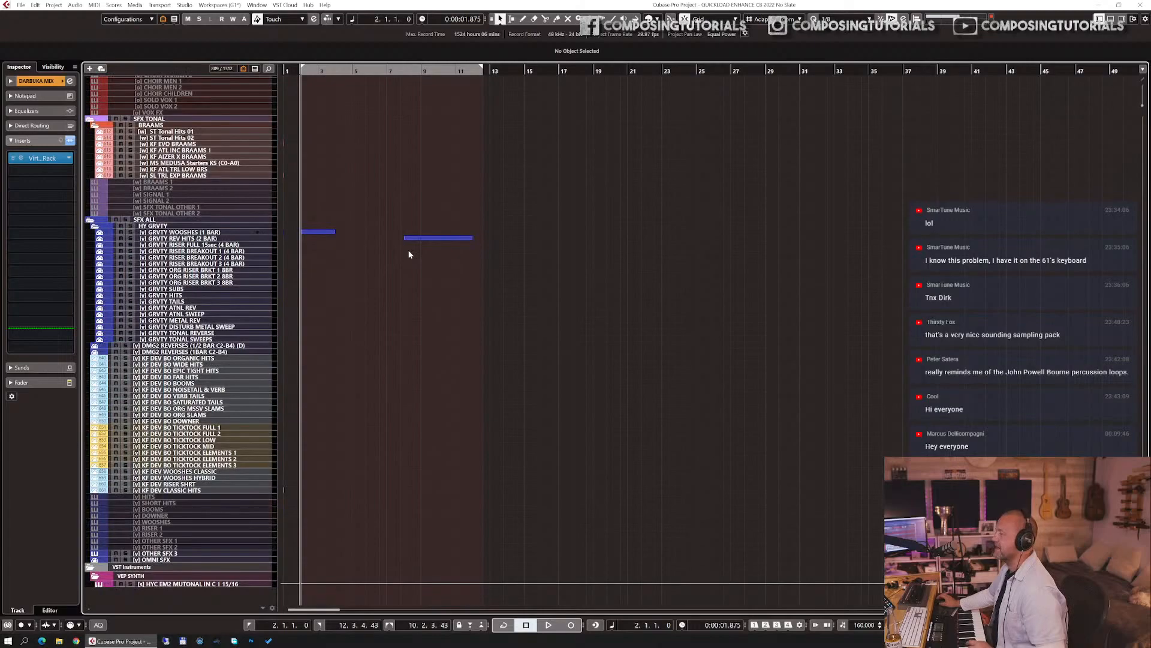
scroll(407, 253, up, 15)
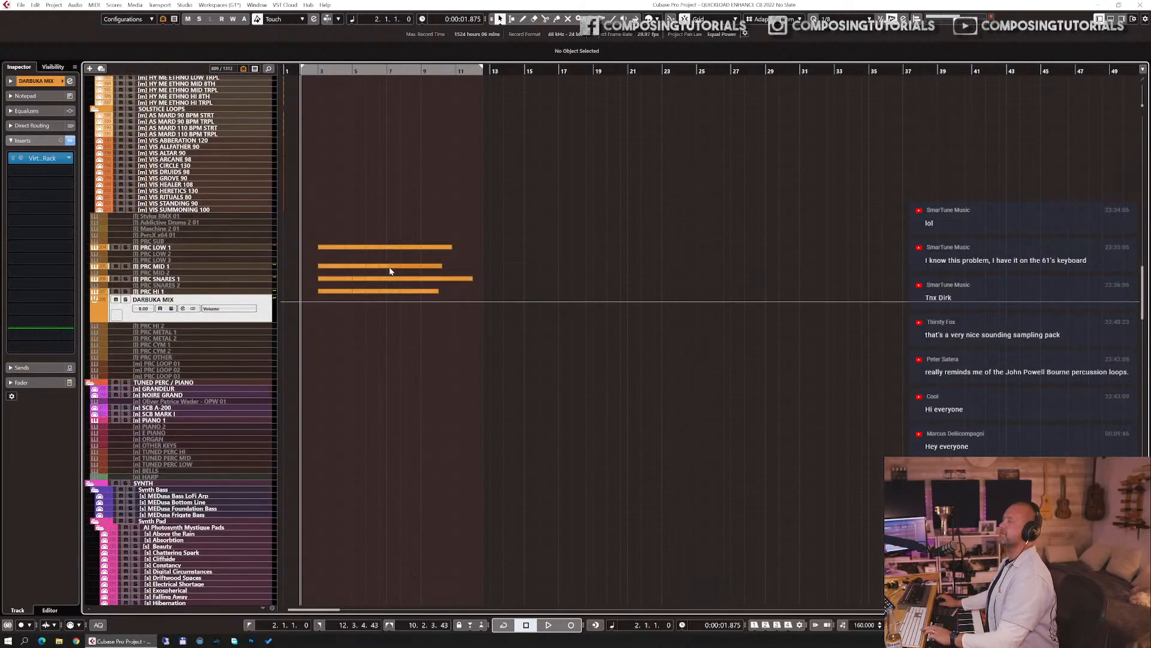
key(space)
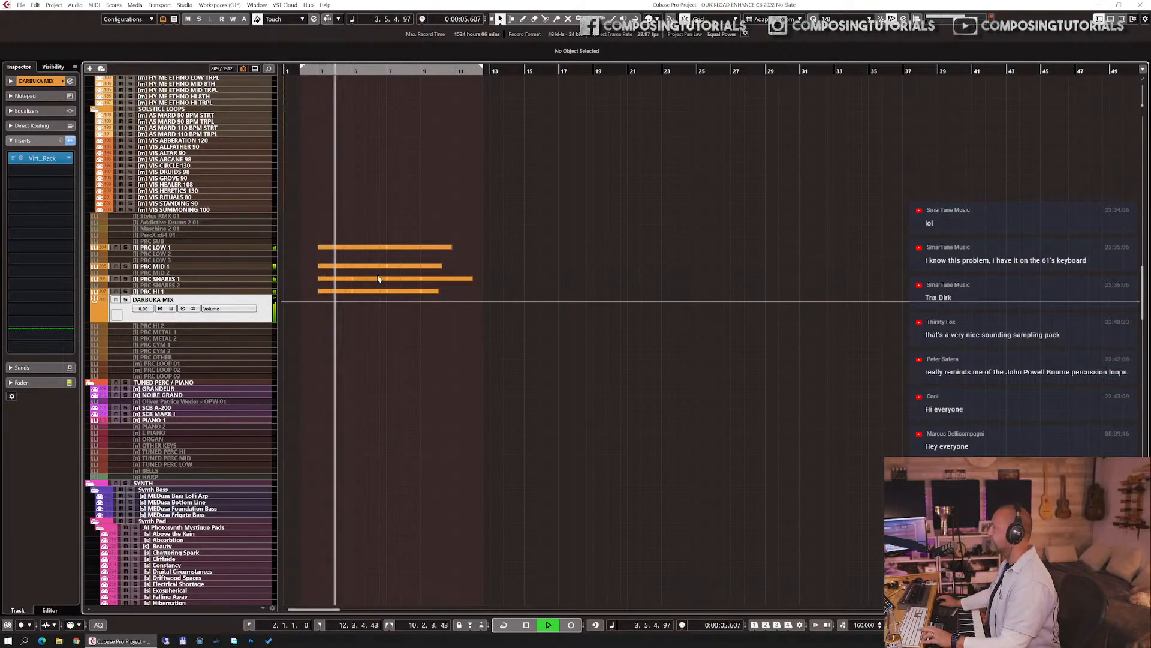
key(space)
scroll(344, 291, down, 15)
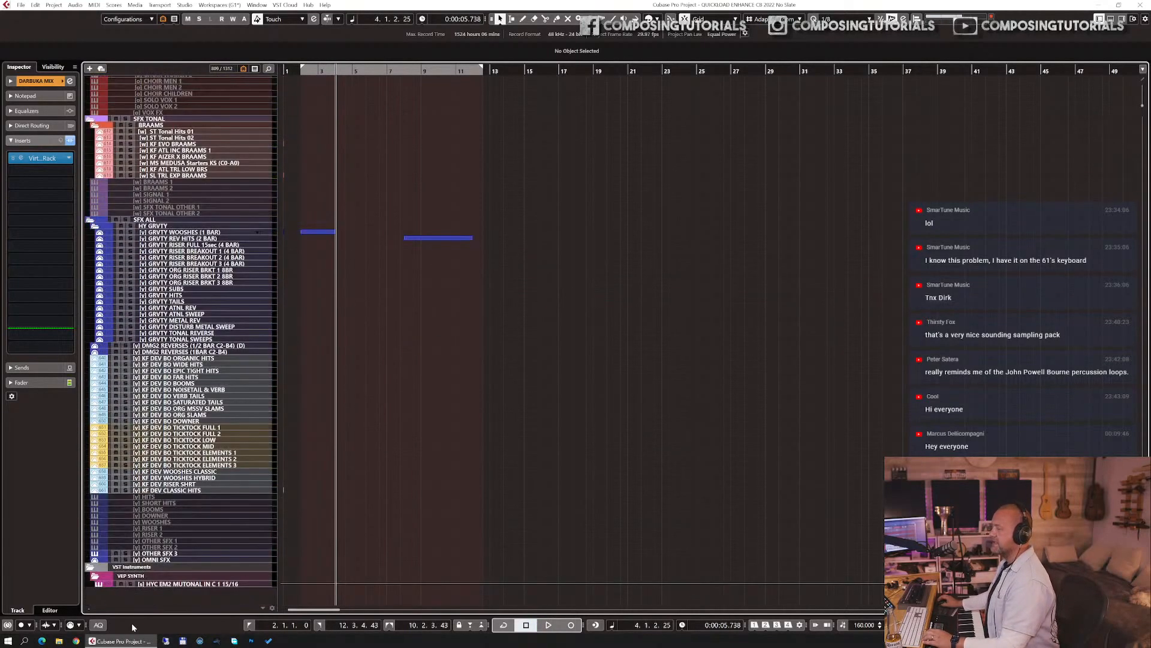
- Make the MASTER group track visible in the project's track list
click(51, 67)
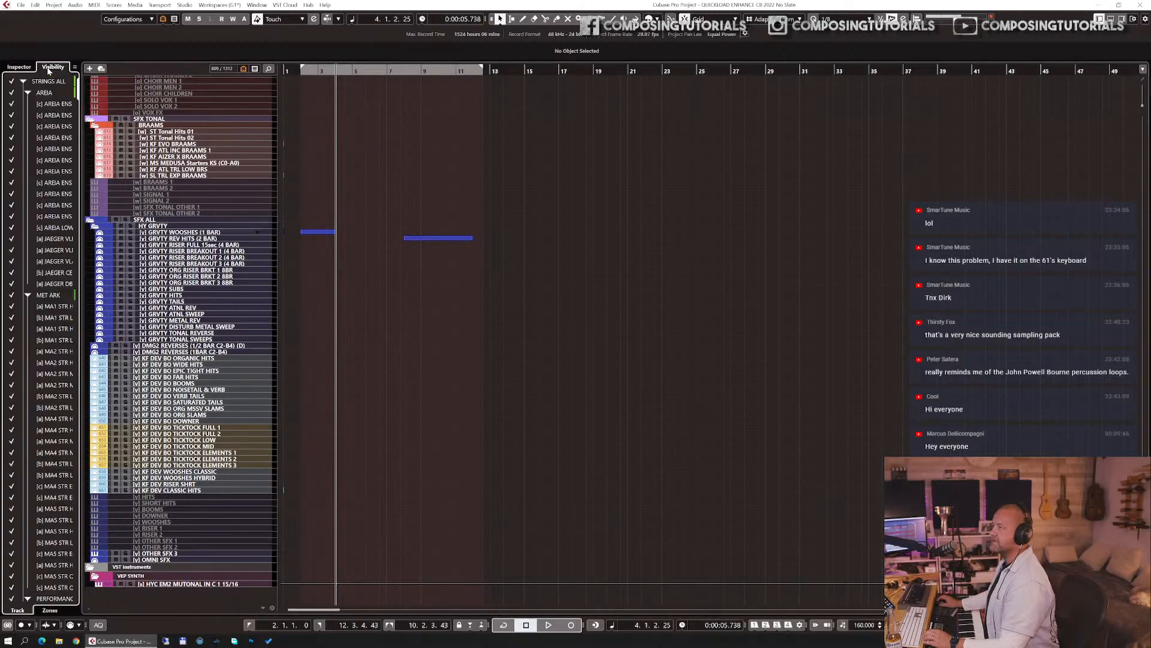
drag(79, 95, 67, 608)
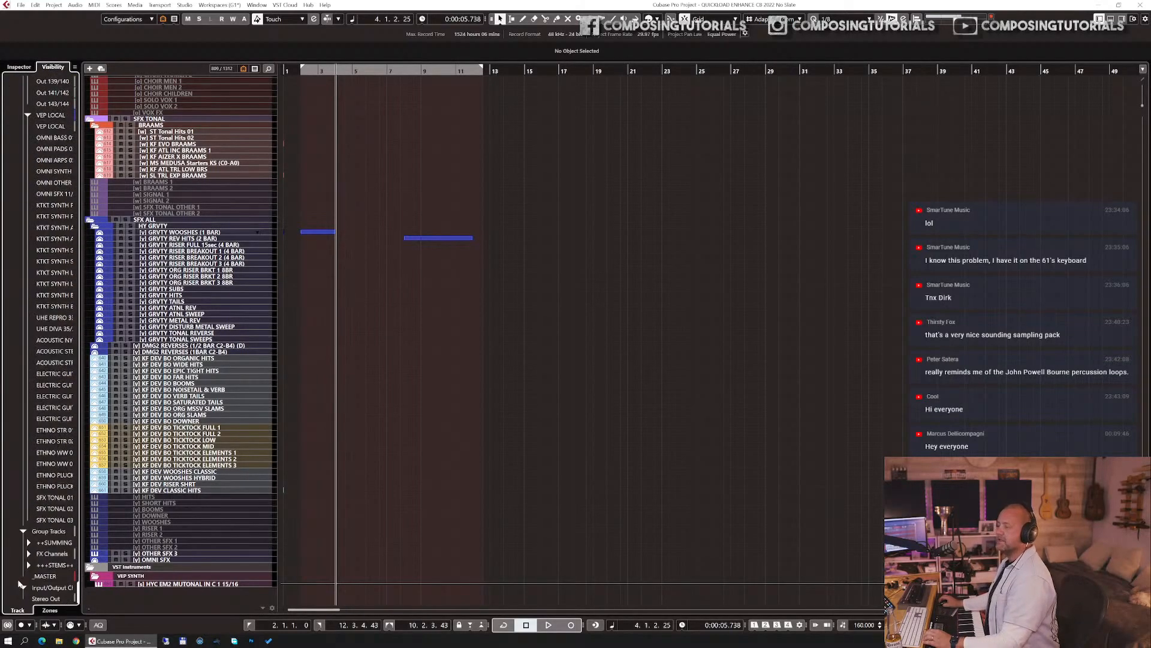
click(16, 582)
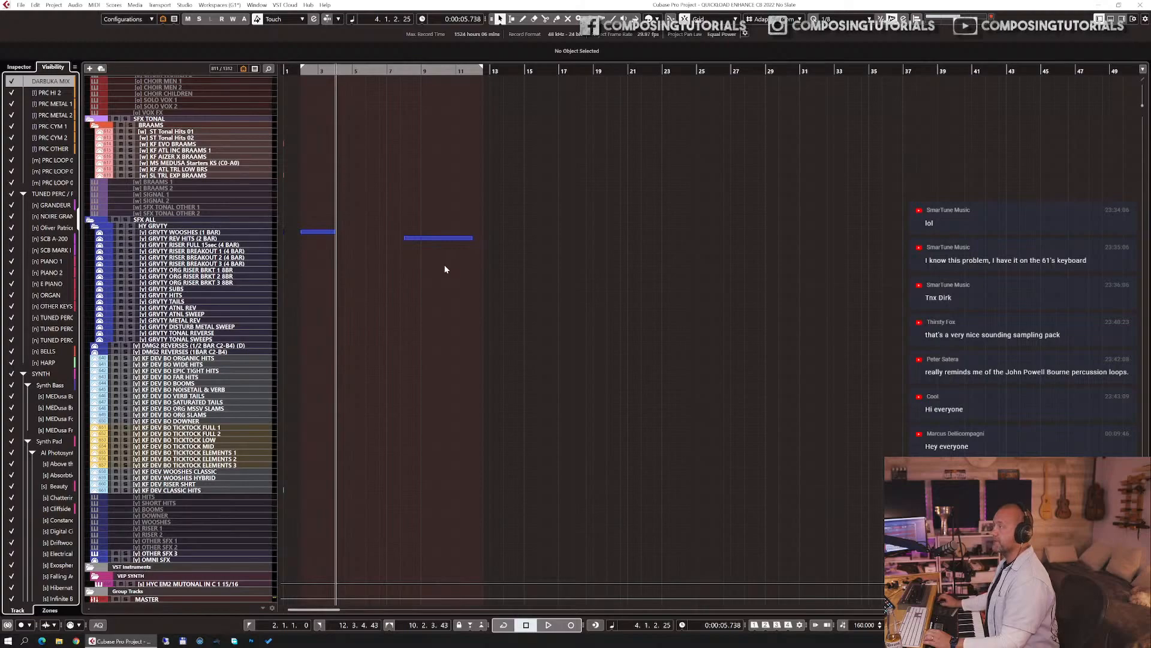
- Solo the DARBUKA MIX track, audition the percussion from just before bar 3, and remove the solo
scroll(444, 266, up, 8)
scroll(443, 265, down, 8)
scroll(440, 262, up, 5)
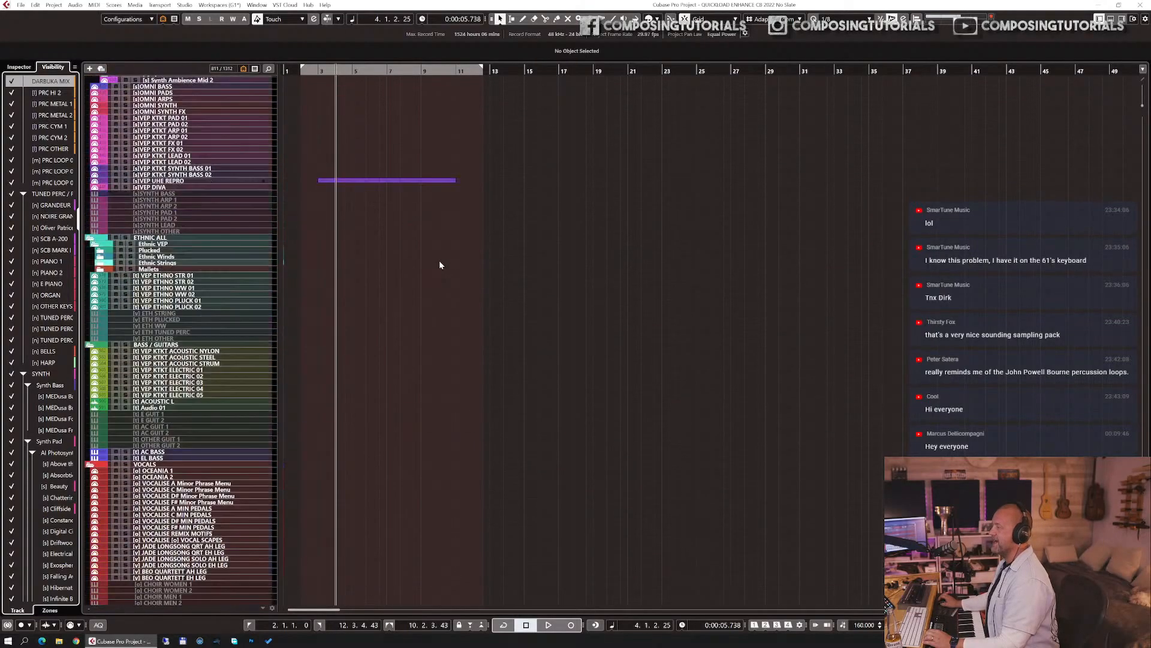
scroll(439, 260, up, 8)
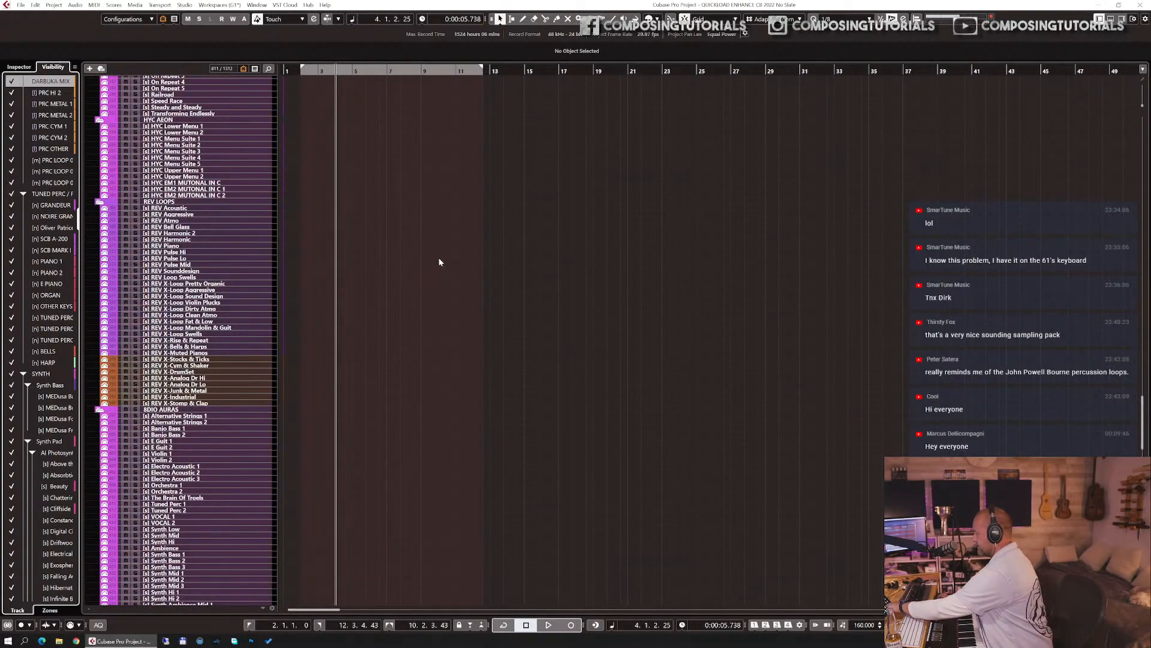
scroll(439, 261, up, 8)
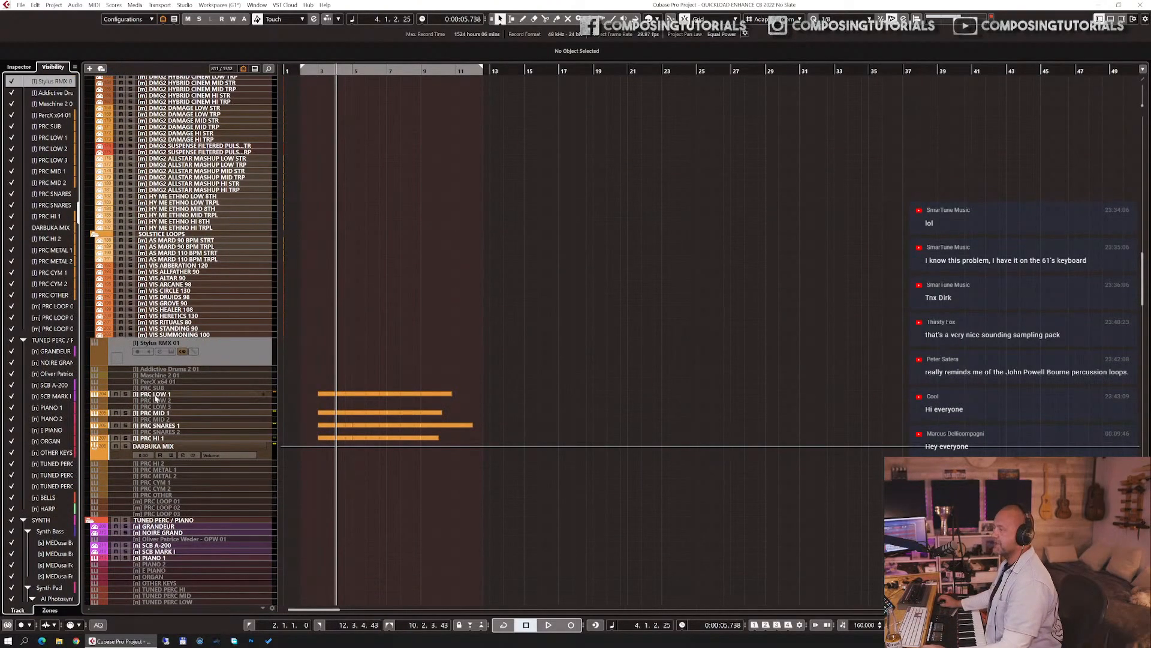
click(151, 444)
key(s)
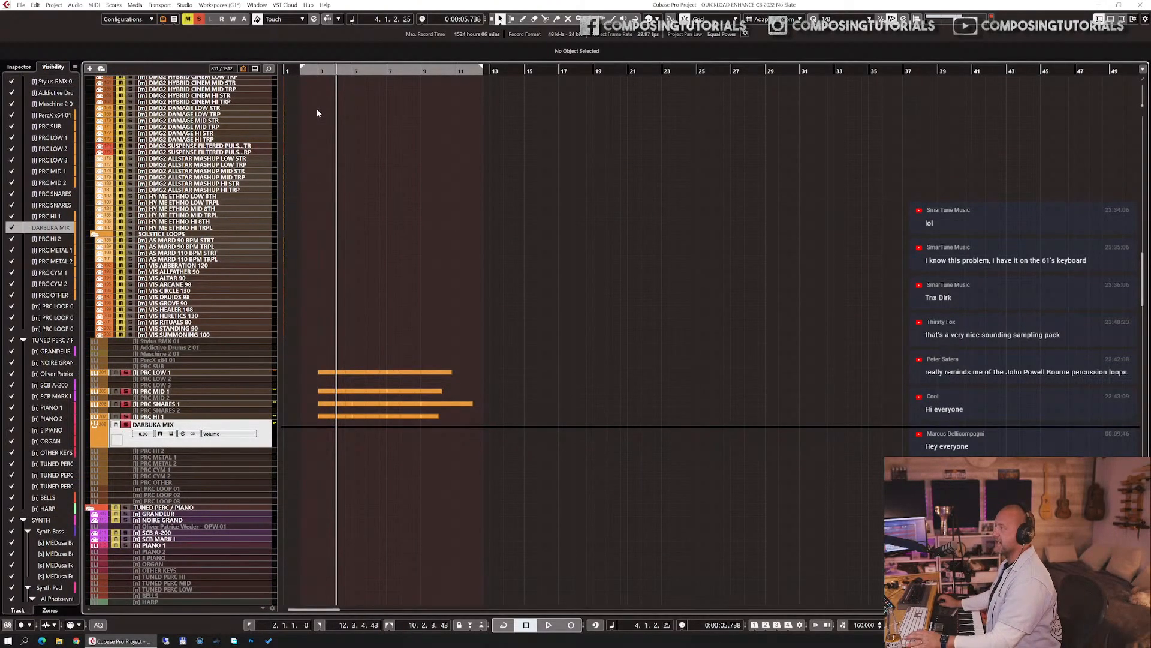
click(313, 73)
key(space)
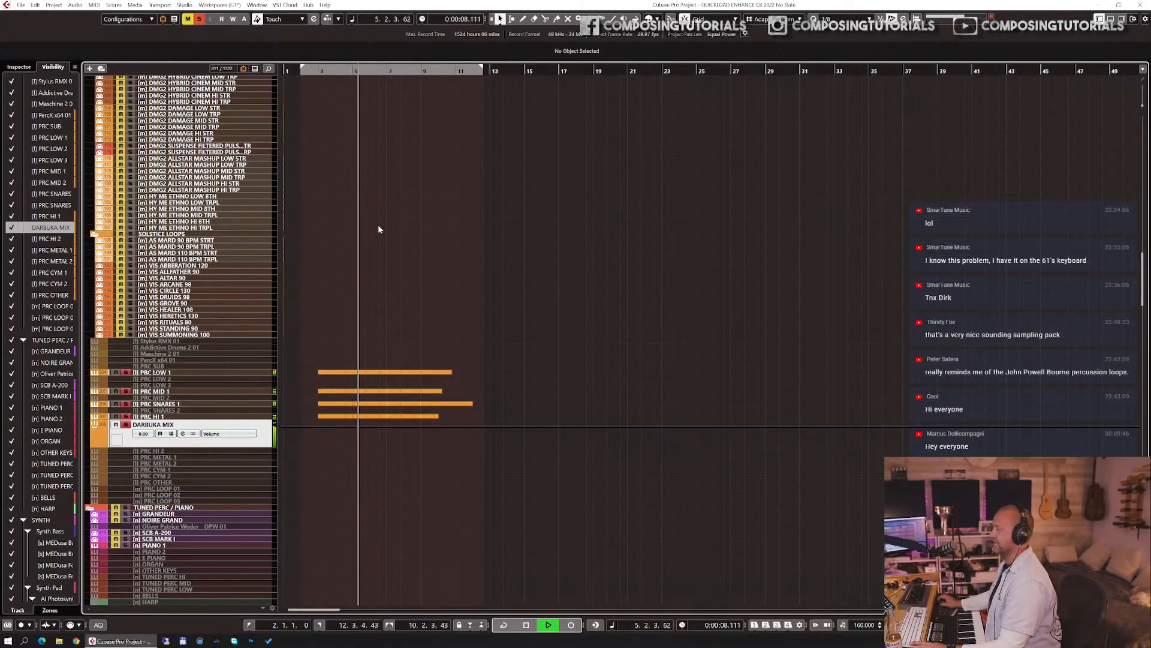
key(space)
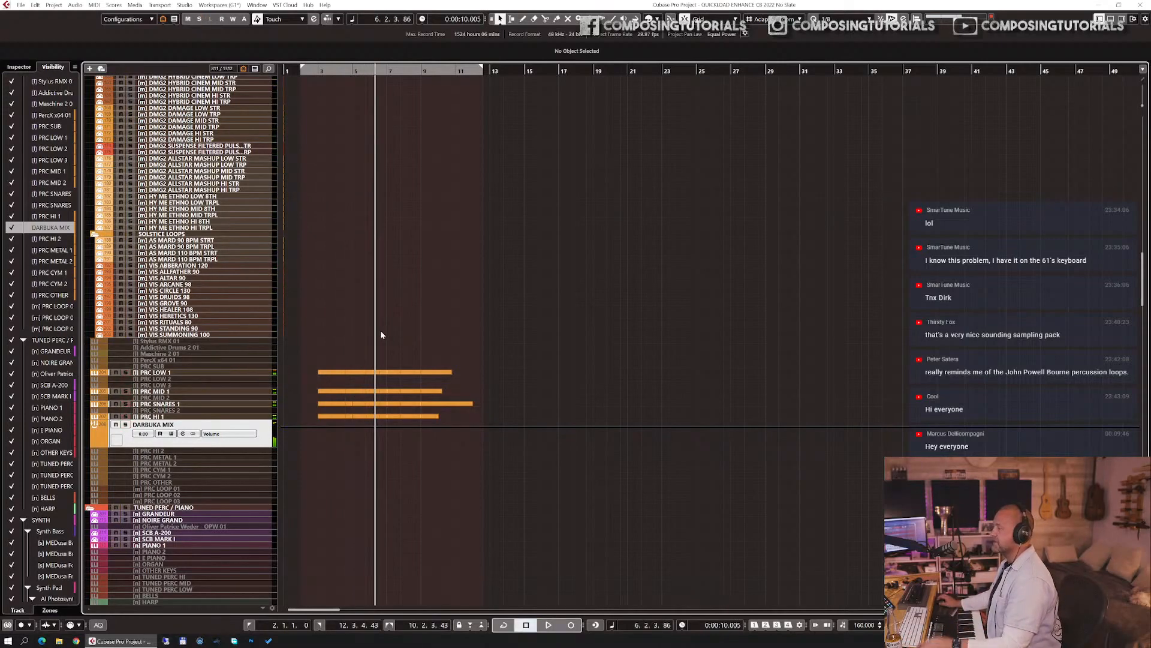
- Limit the visible tracks to those with data between the locators
scroll(345, 487, down, 10)
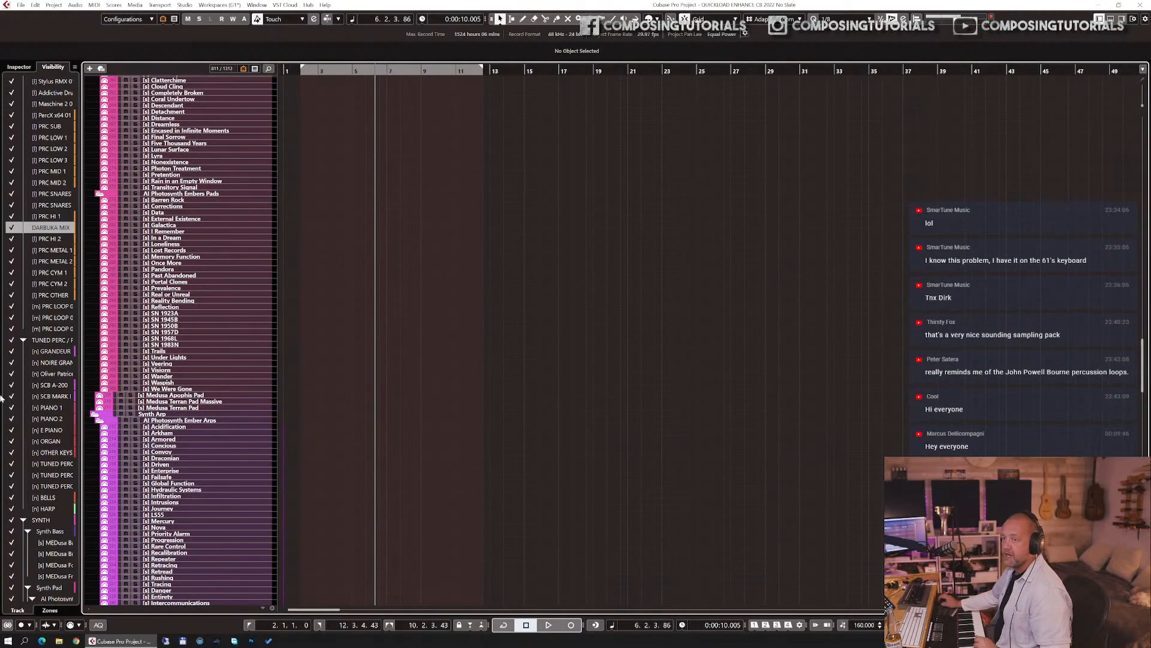
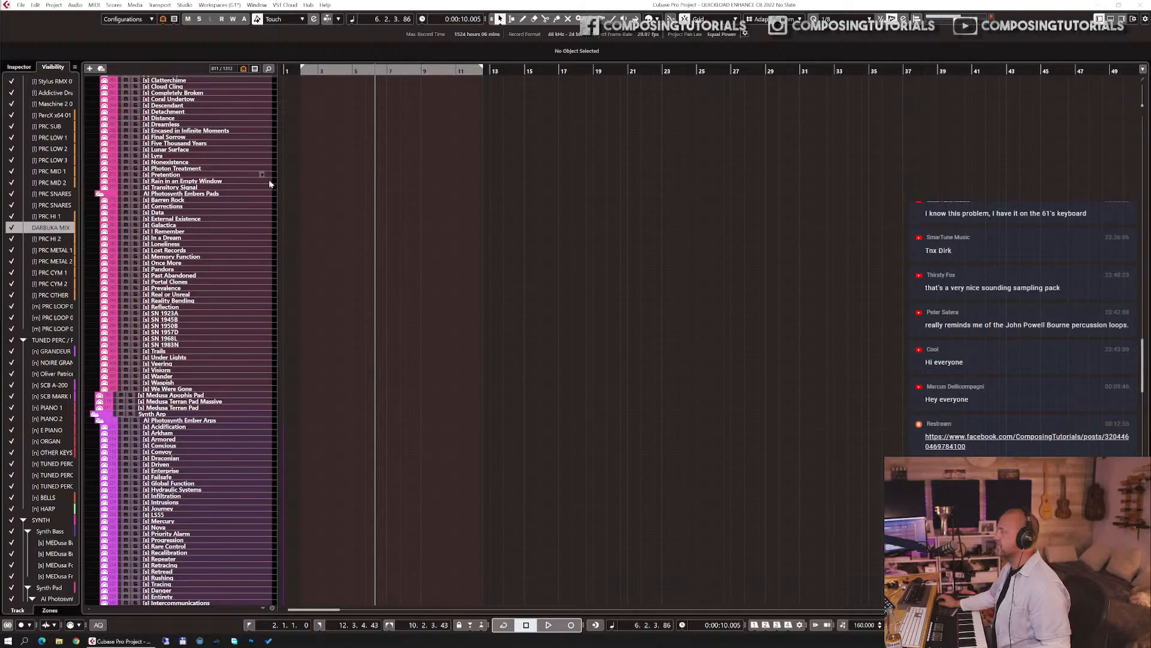
scroll(408, 283, up, 15)
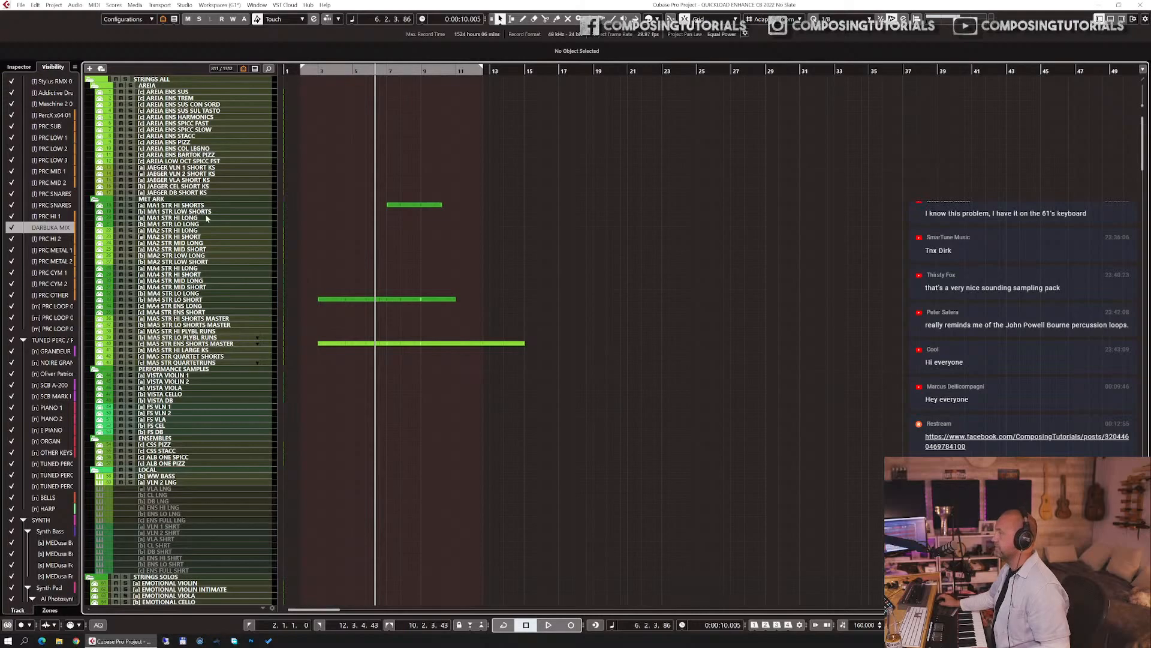
right_click(42, 125)
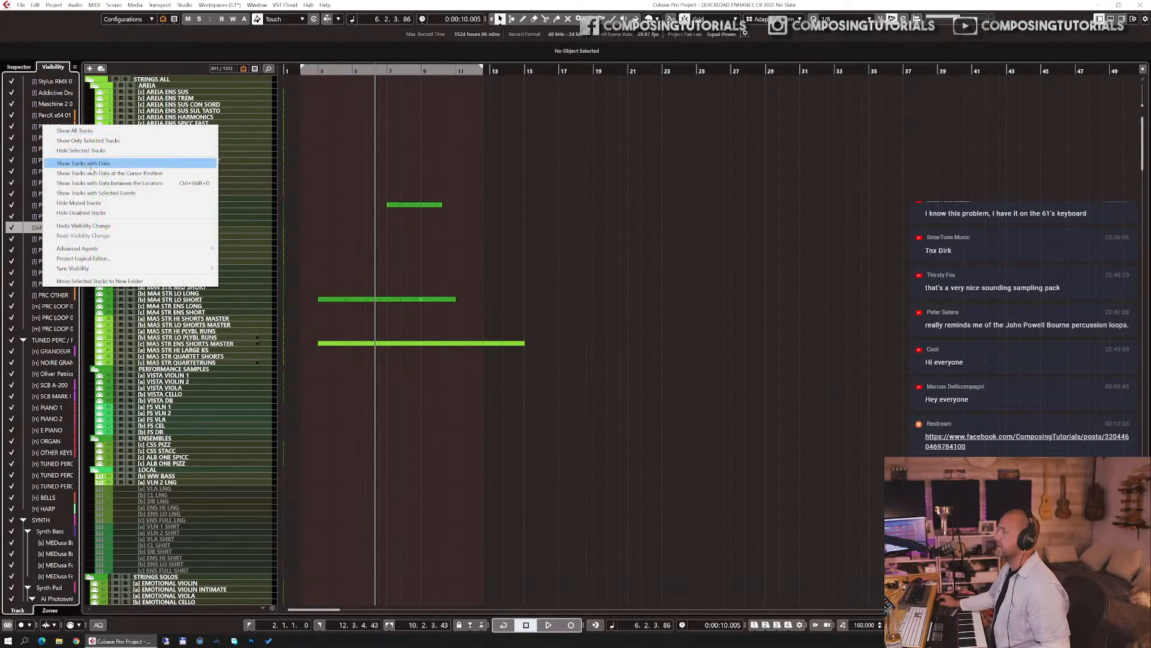
click(98, 183)
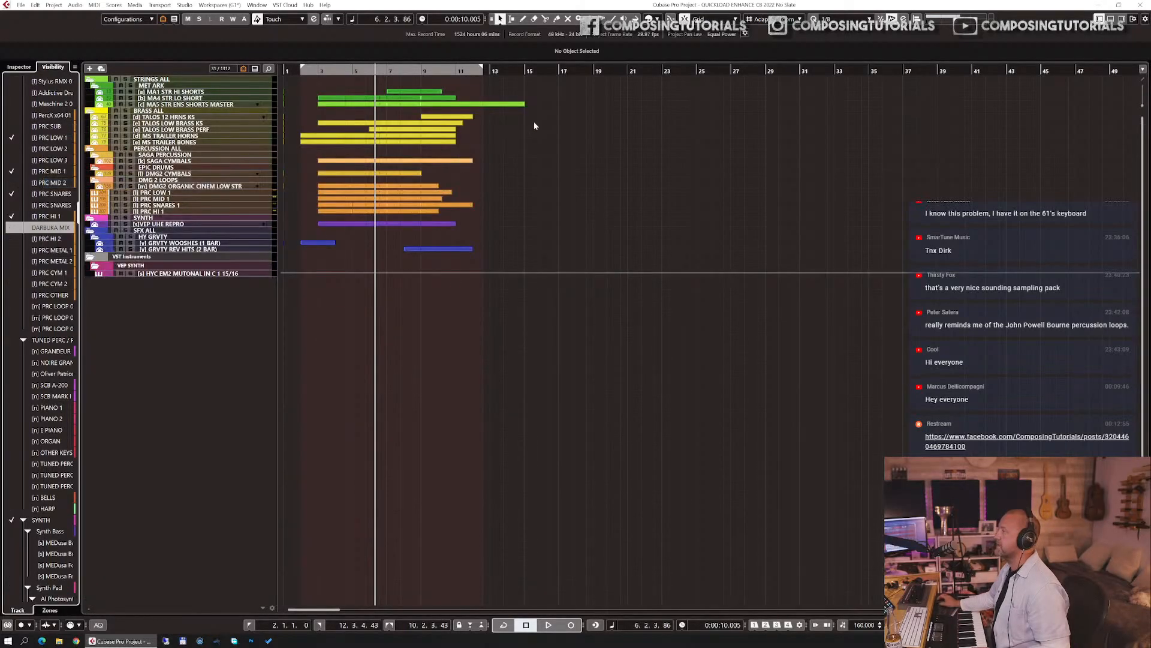
- Play the opening bars of the passage from 2.1 and stop in bar 4
key(1)
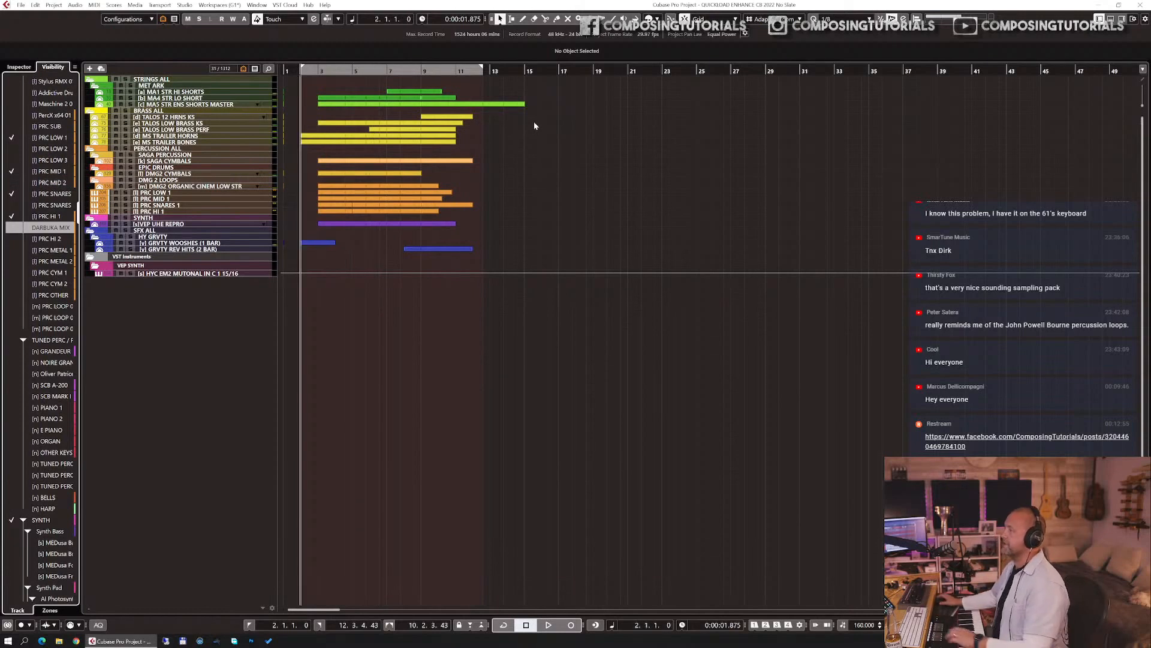
key(space)
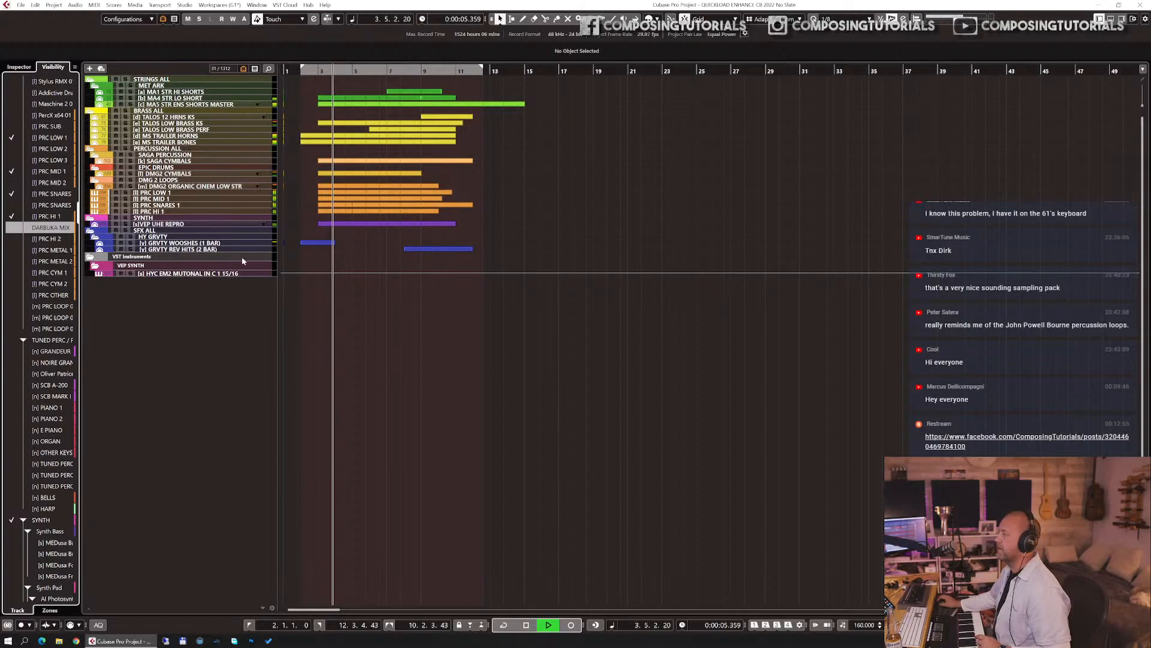
key(space)
- Make the MASTER group track visible in the project's track list and enlarge its row
scroll(60, 451, down, 15)
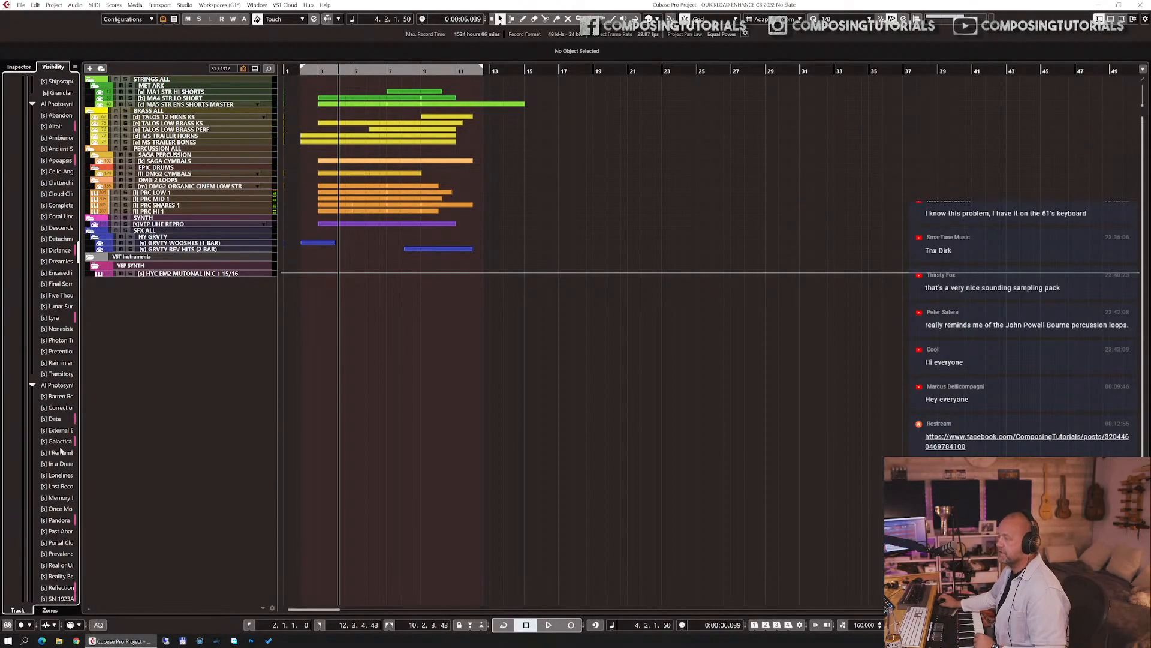
scroll(61, 451, down, 20)
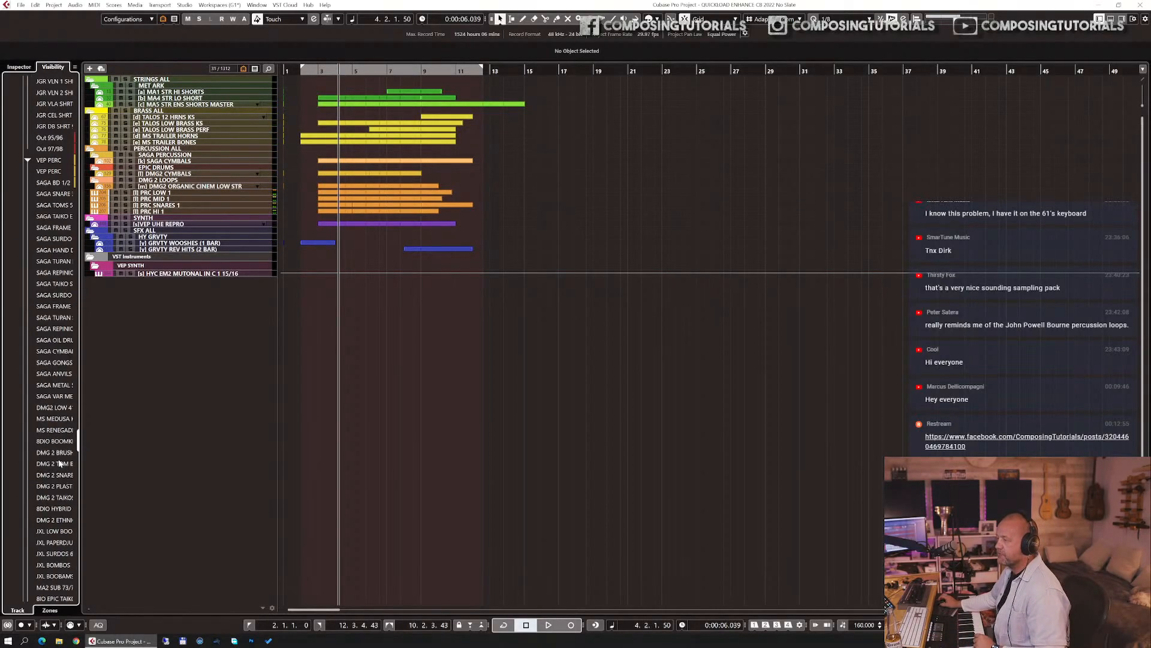
scroll(61, 463, down, 20)
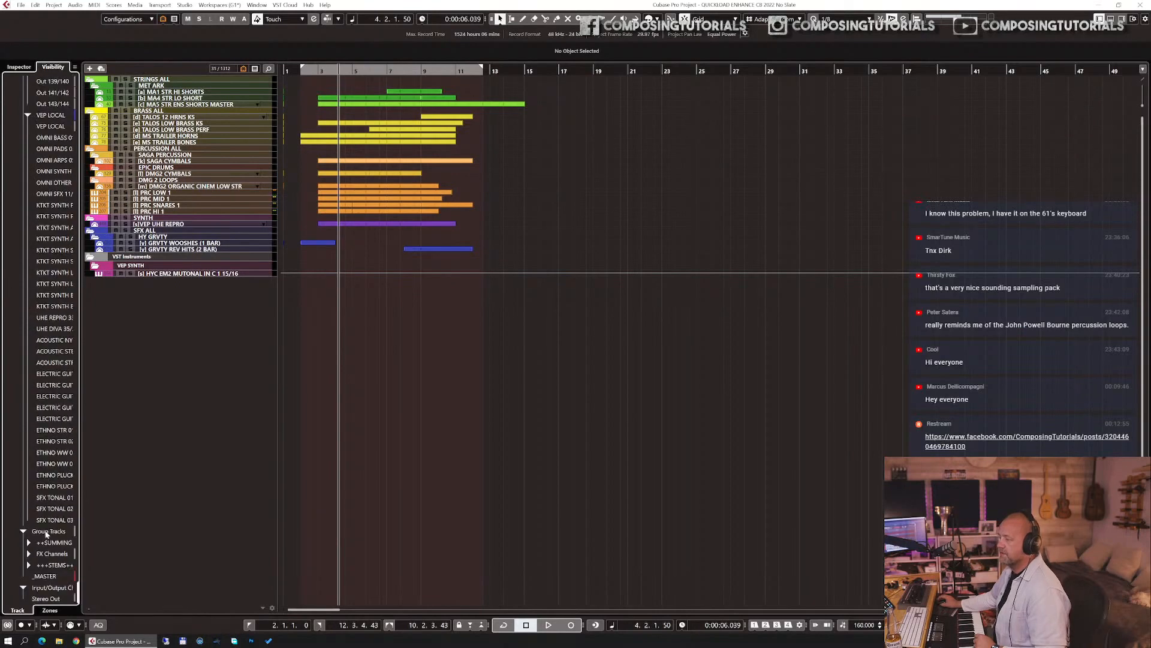
click(12, 577)
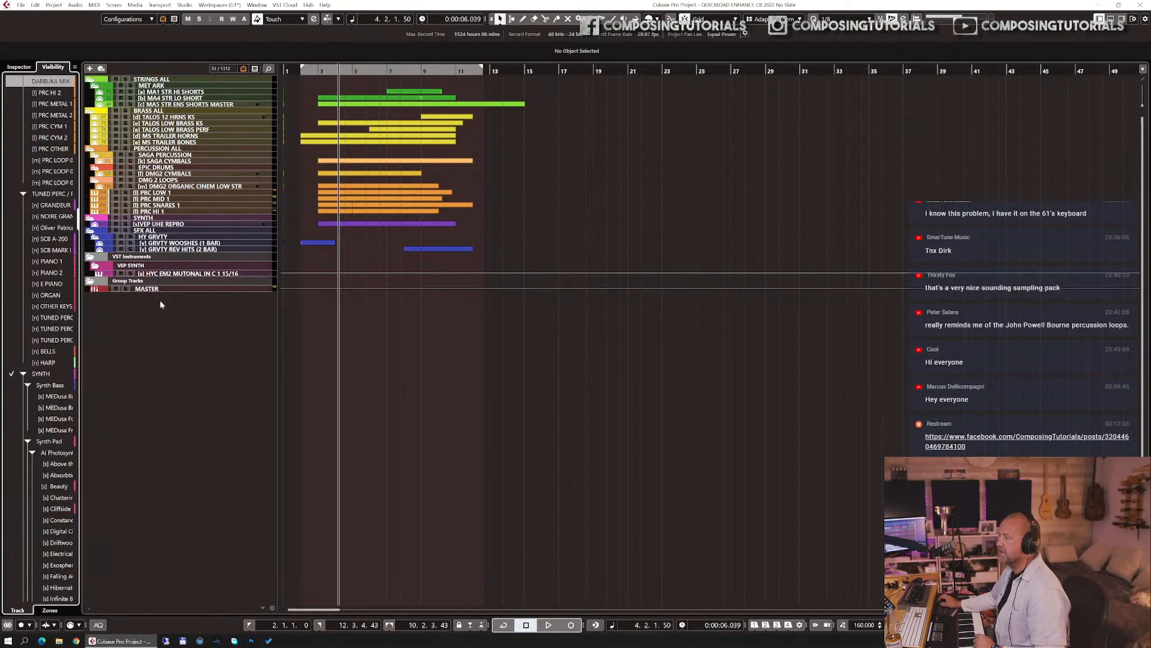
drag(161, 290, 160, 313)
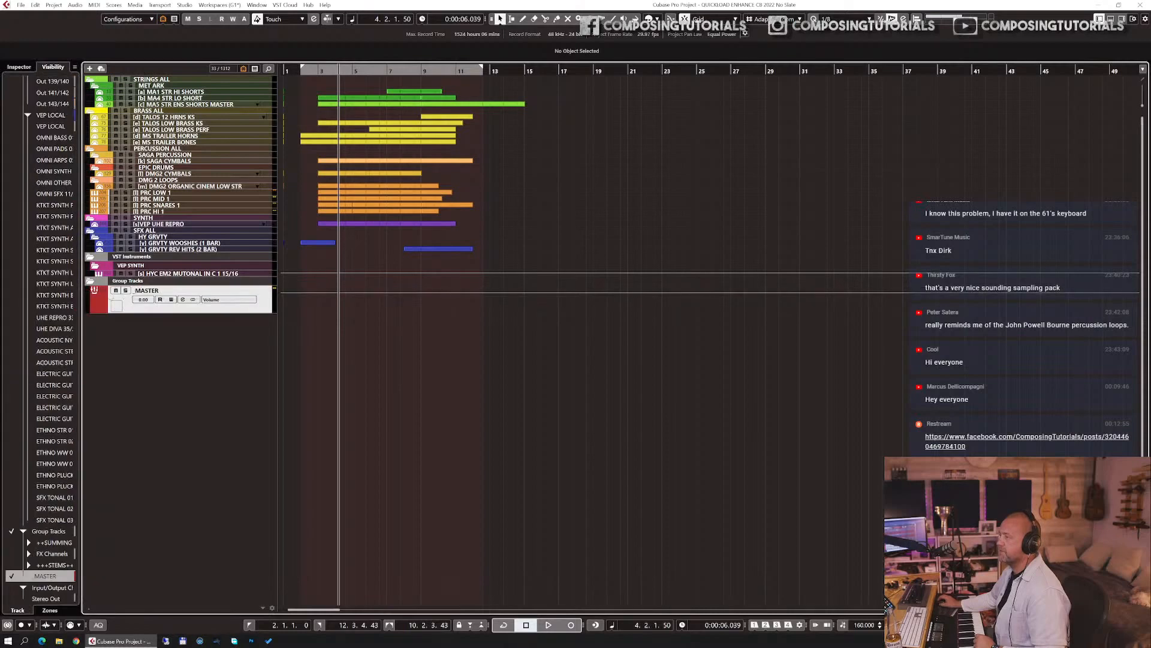
- Lower the threshold of the L3-LL Ultramaximizer on the MASTER track slightly, audition it from 2.1, and close the plug-in
click(21, 69)
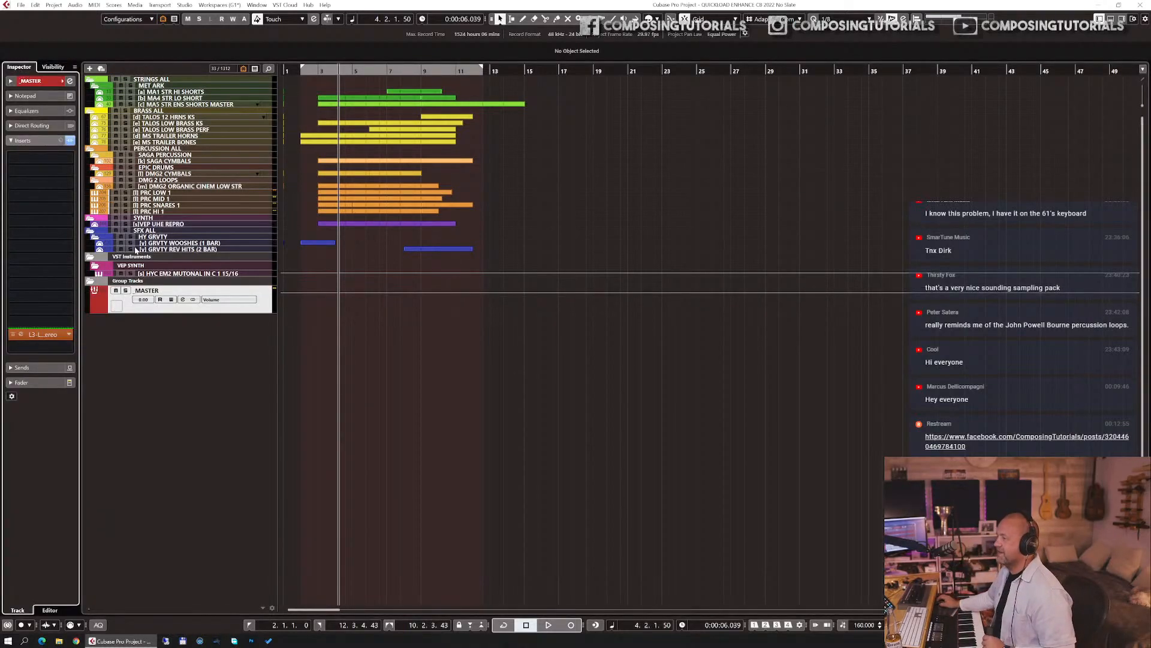
click(21, 334)
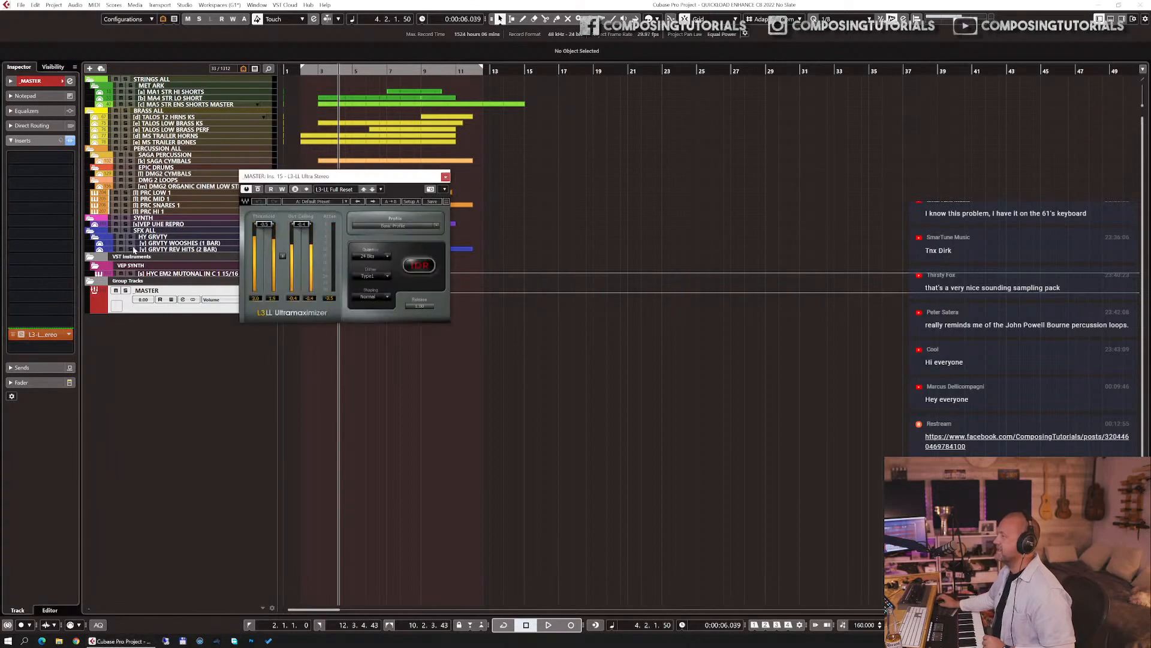
drag(263, 225, 264, 232)
key(KP_1)
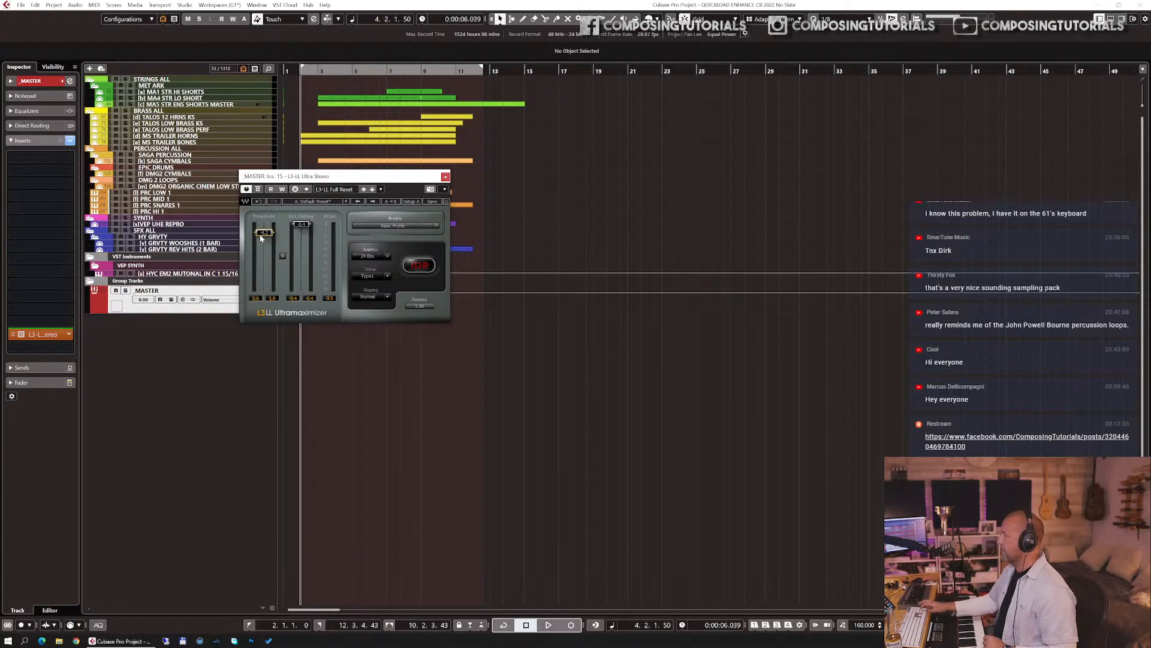
key(space)
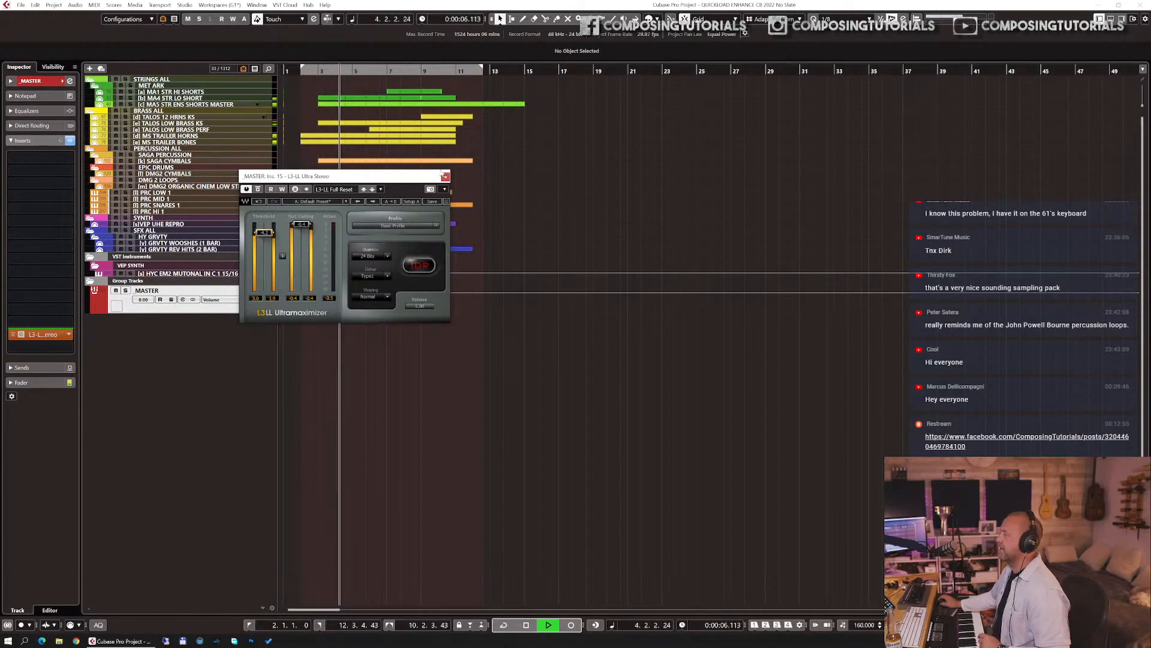
click(445, 177)
key(space)
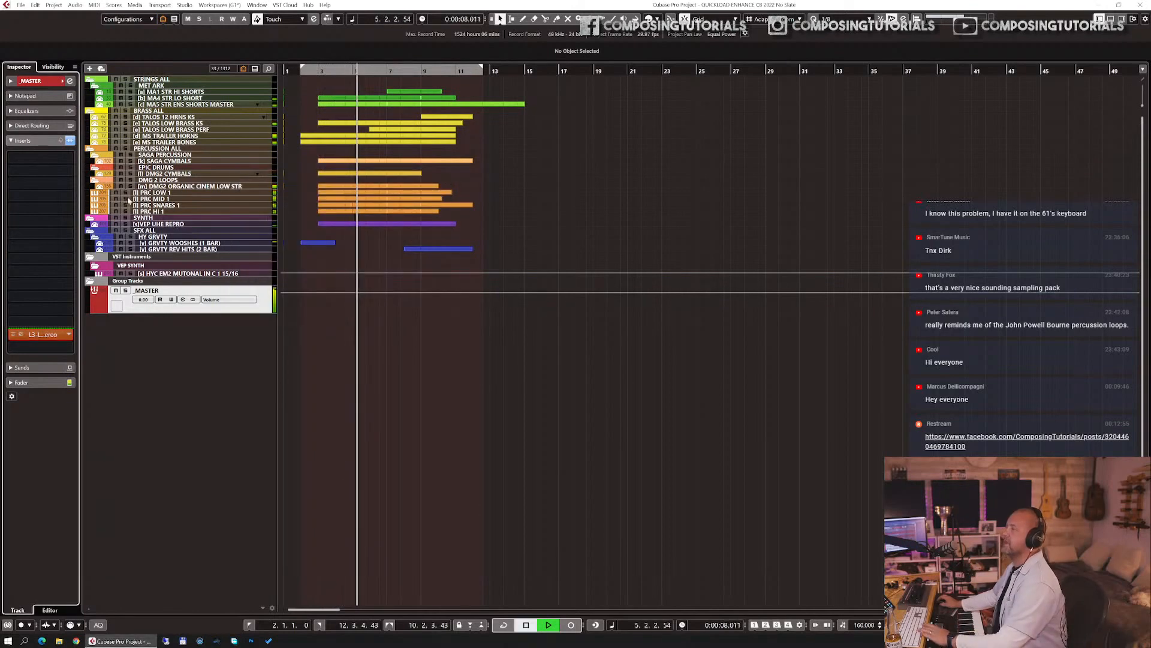
- Insert Fresh Air in the MASTER track's second insert slot and load its Mixbus Polish preset
click(66, 172)
text(fre)
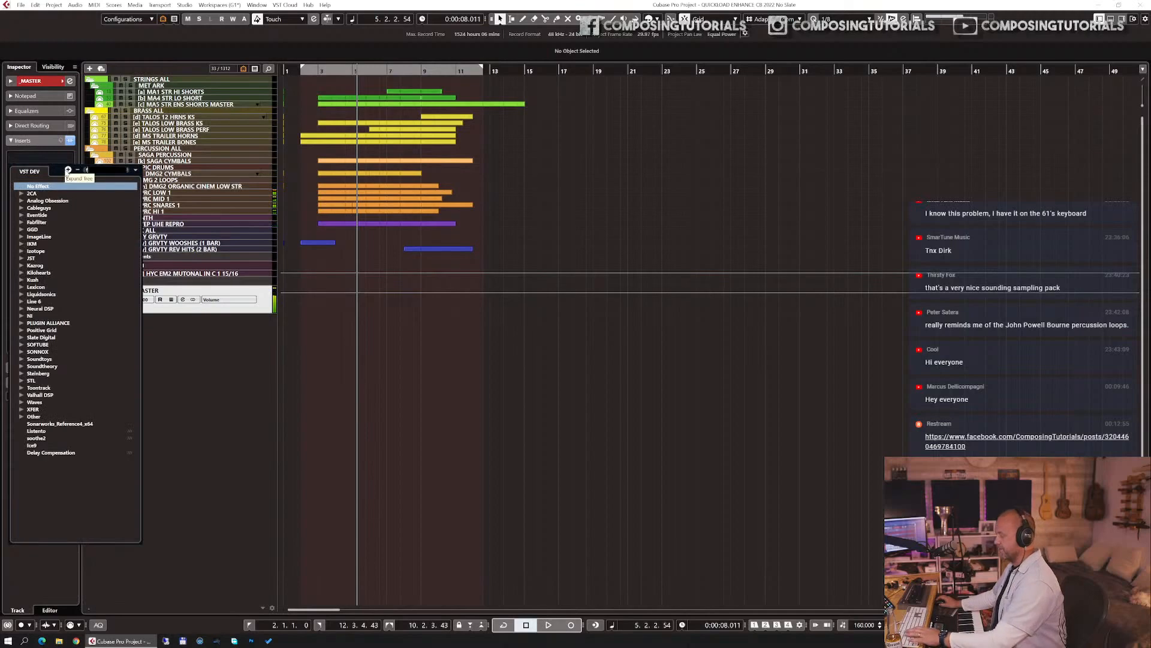
key(Escape)
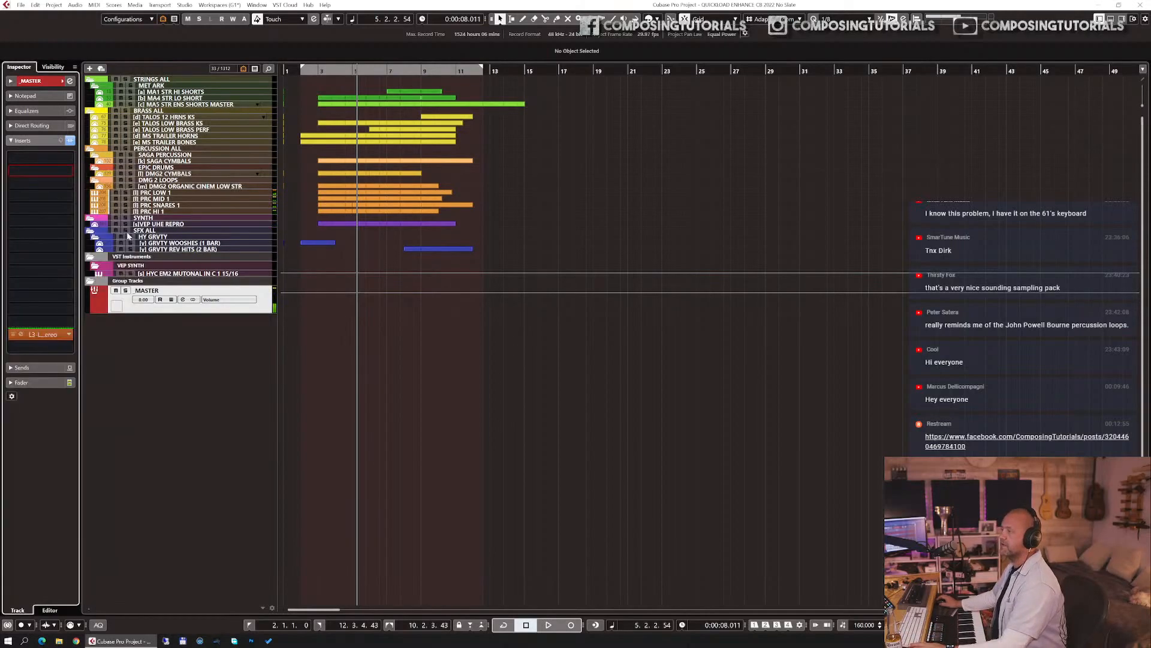
click(21, 171)
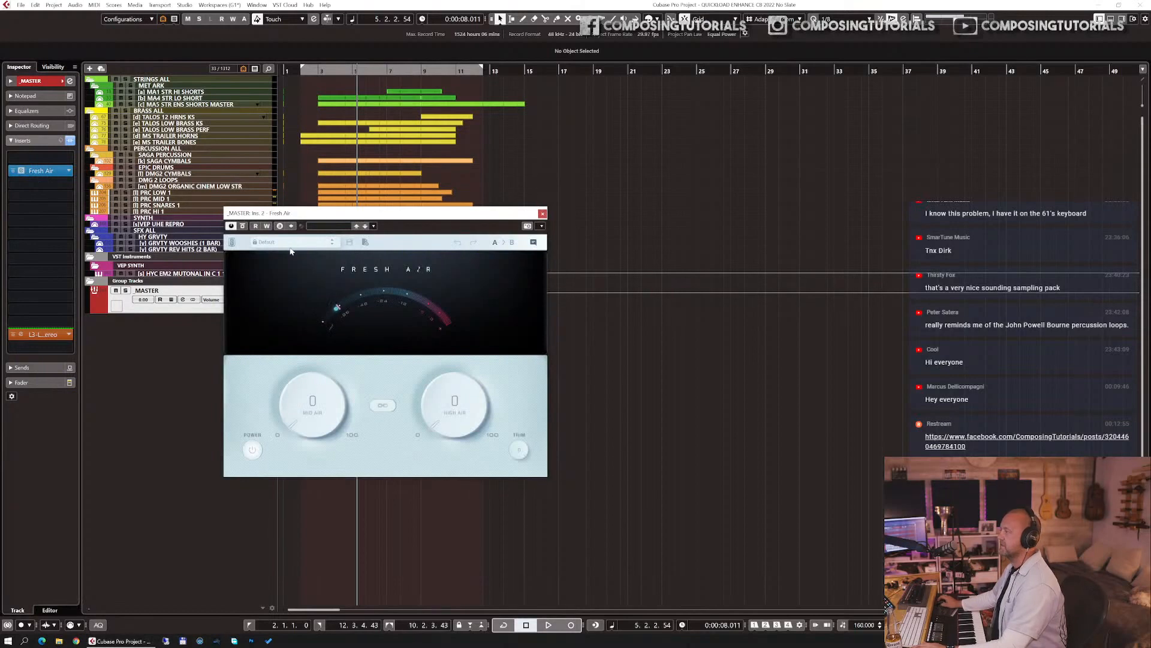
click(292, 243)
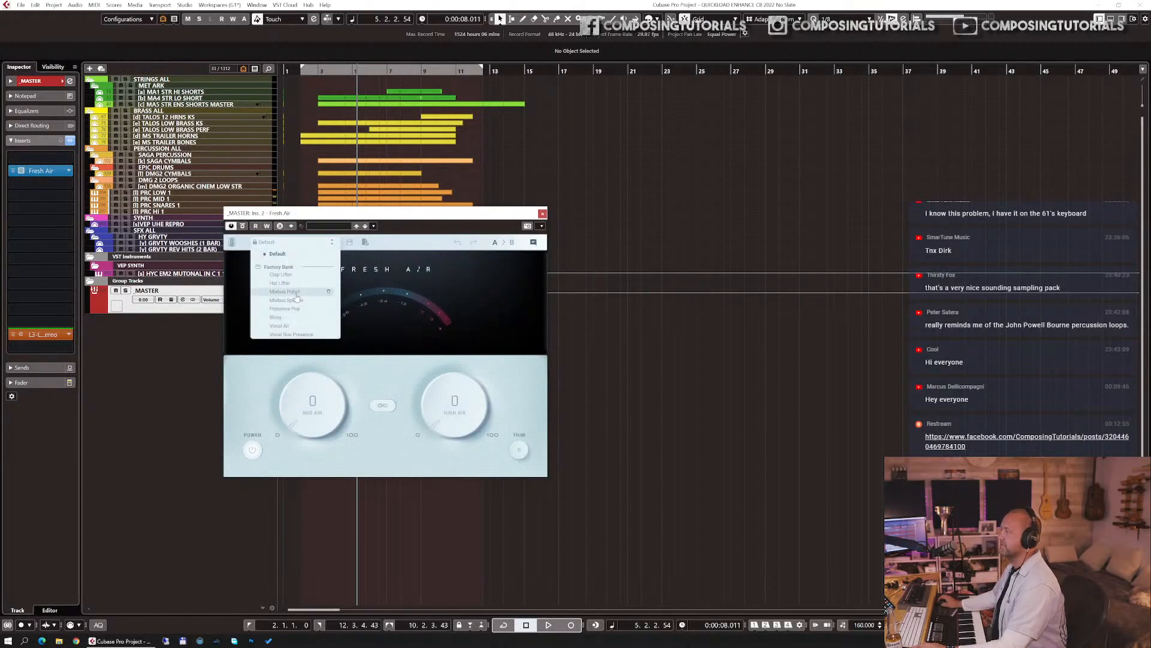
click(285, 291)
click(542, 214)
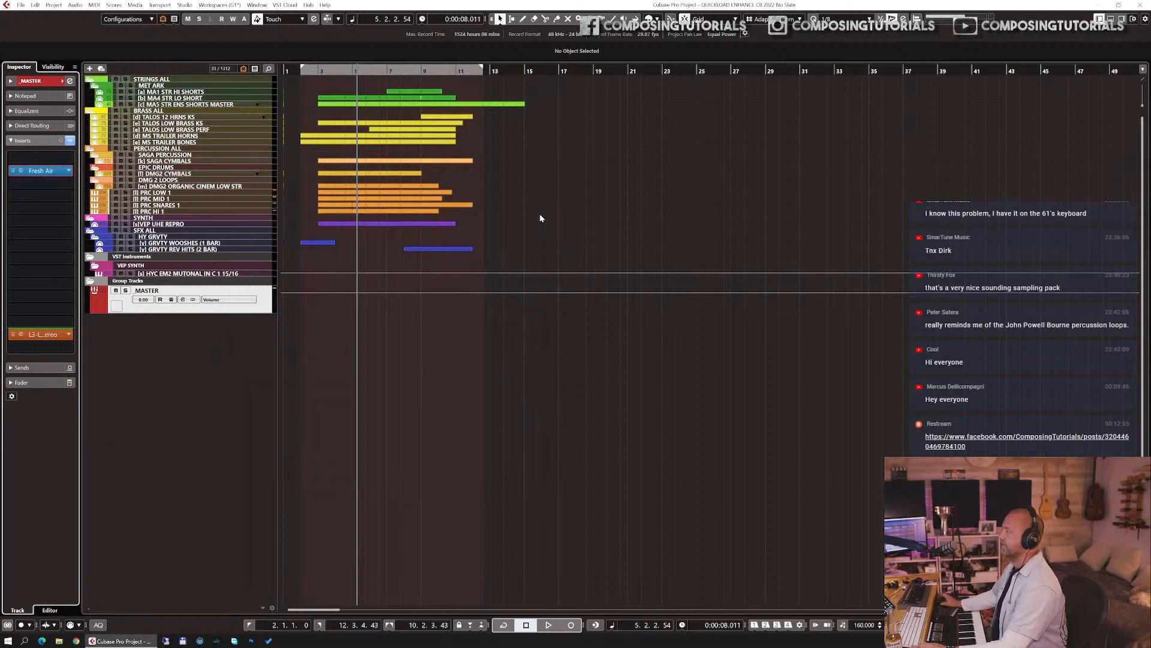
- Play the whole passage from 2.1 to hear it through Fresh Air and the limiter
key(KP_1)
key(space)
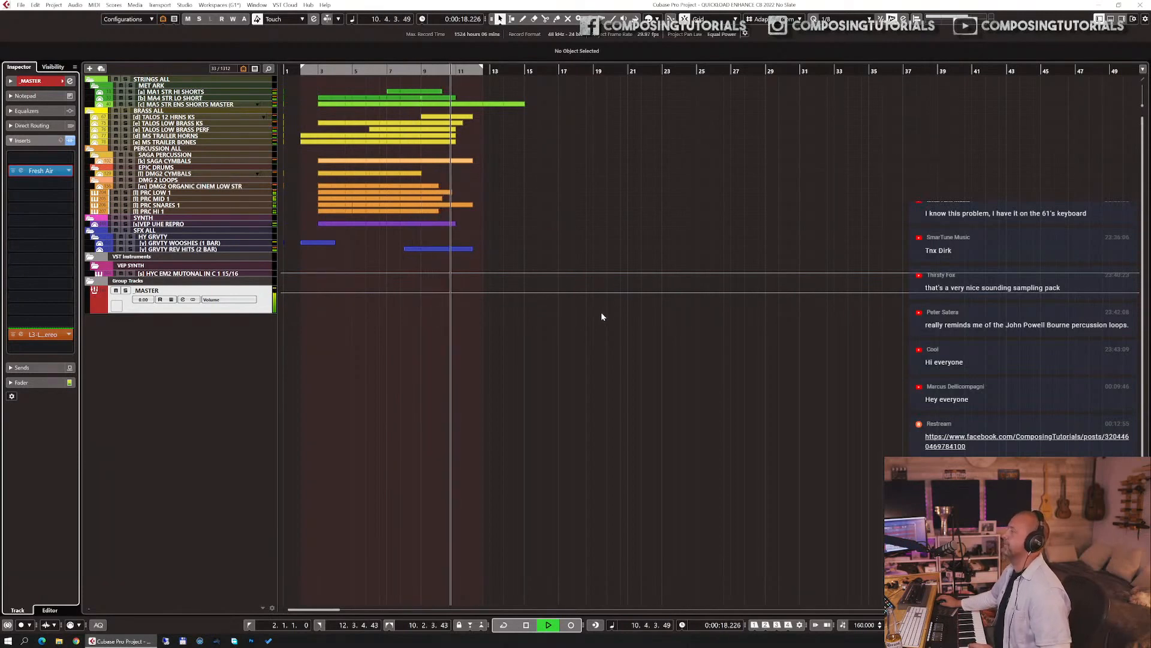
key(space)
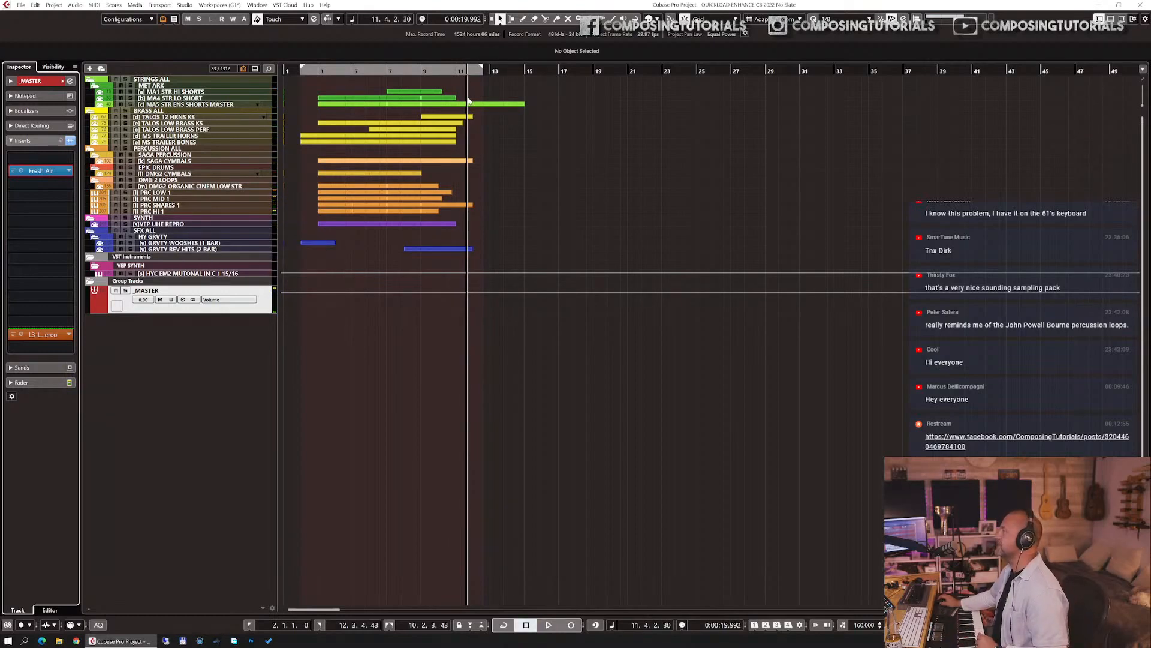
- Return the cursor to 2.1, show the MASTER track's channel fader, and reset its peak level reading
key(KP_1)
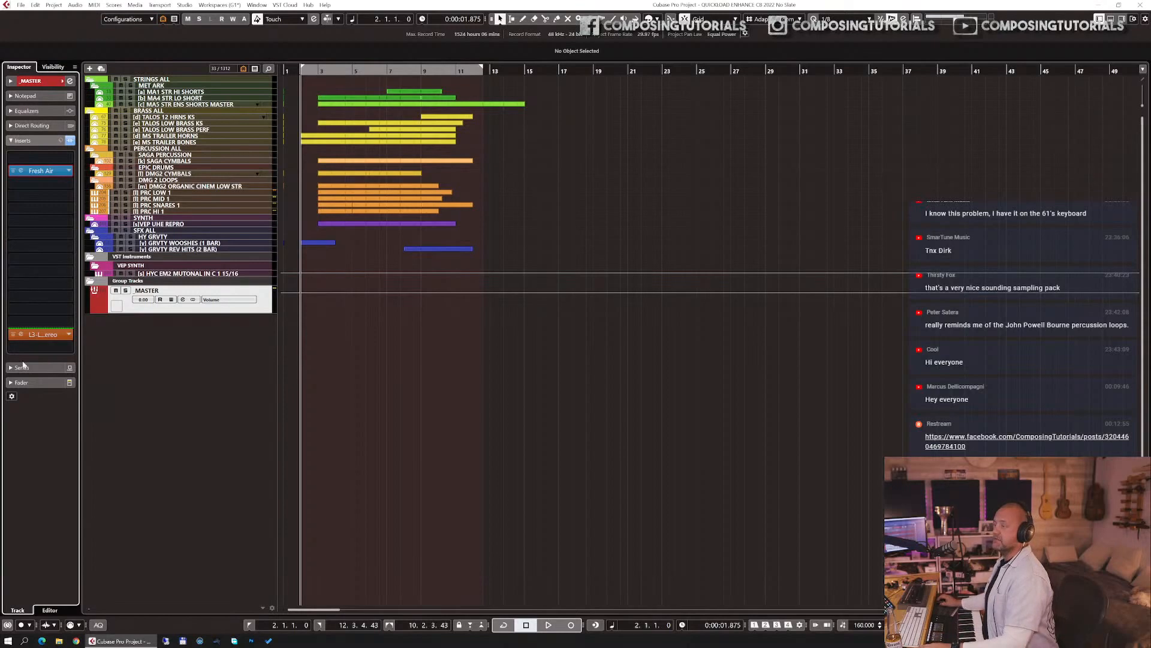
click(28, 383)
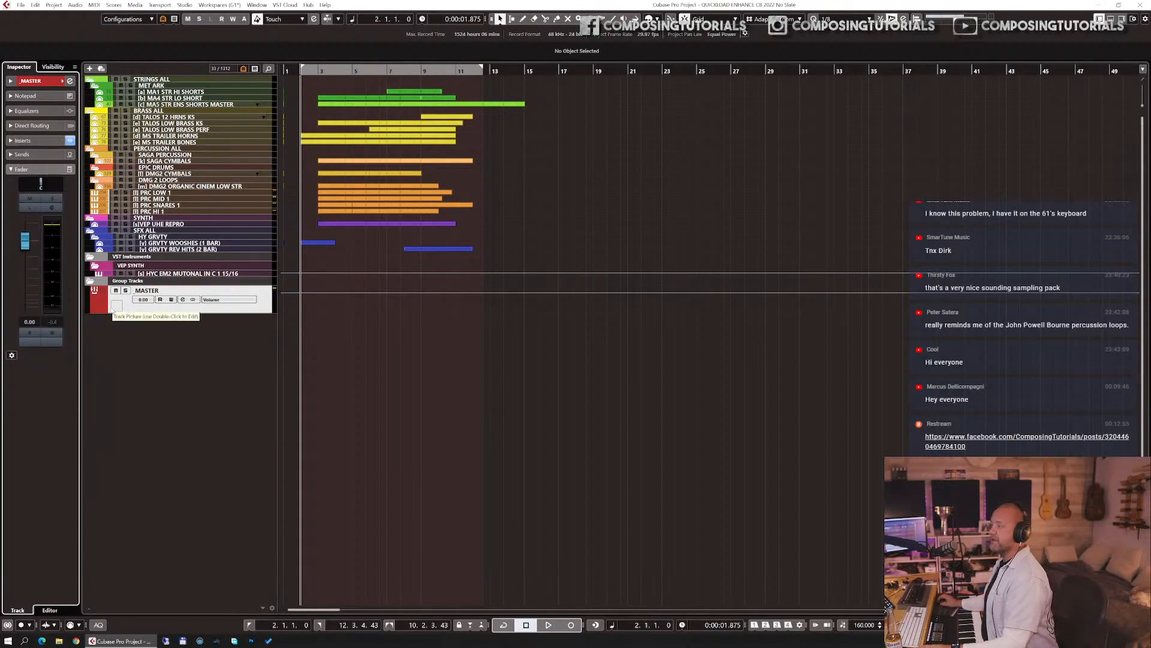
click(52, 322)
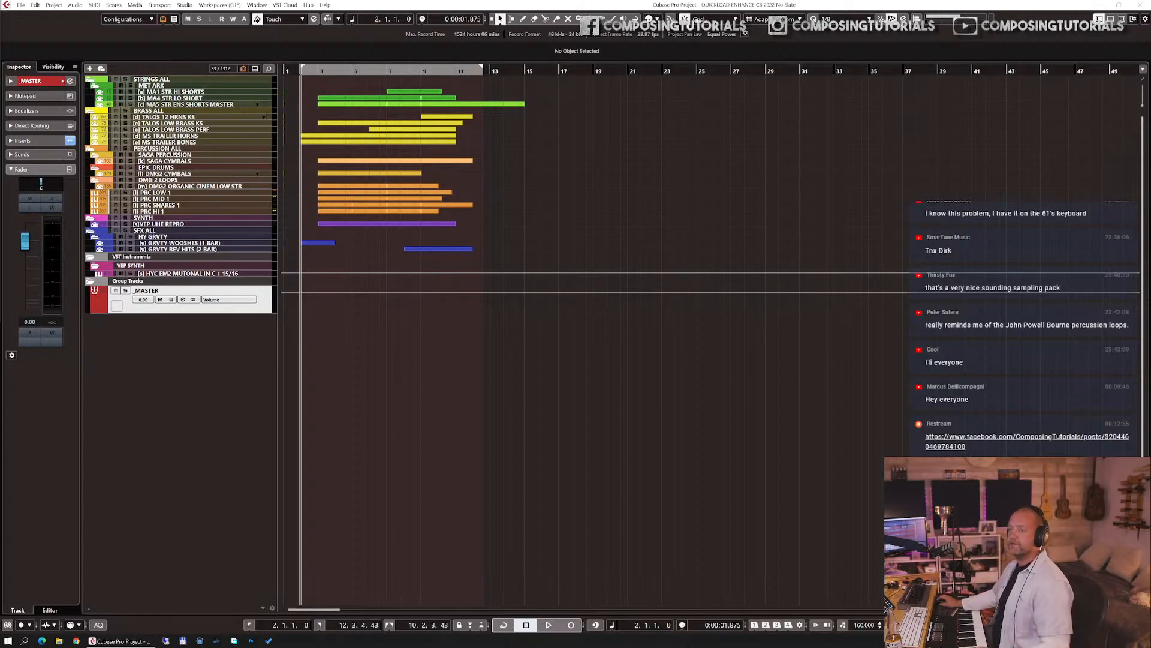
- Switch to the browser and look over the DARBUKA X3M product page for its price and description
double_click(283, 82)
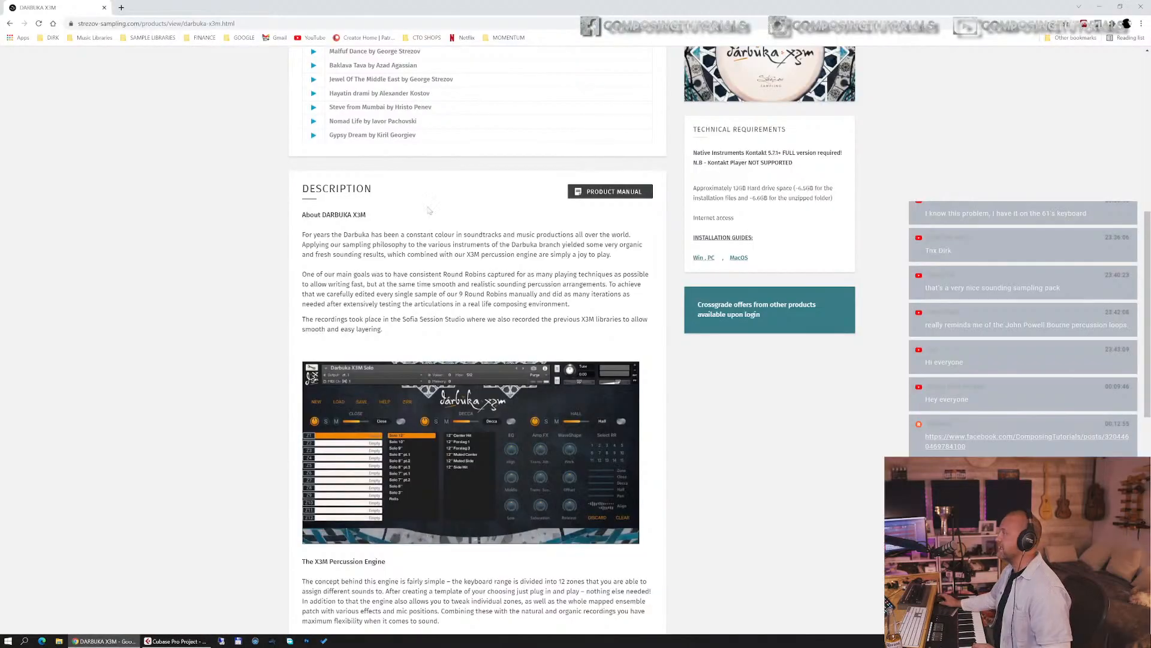
scroll(263, 156, up, 6)
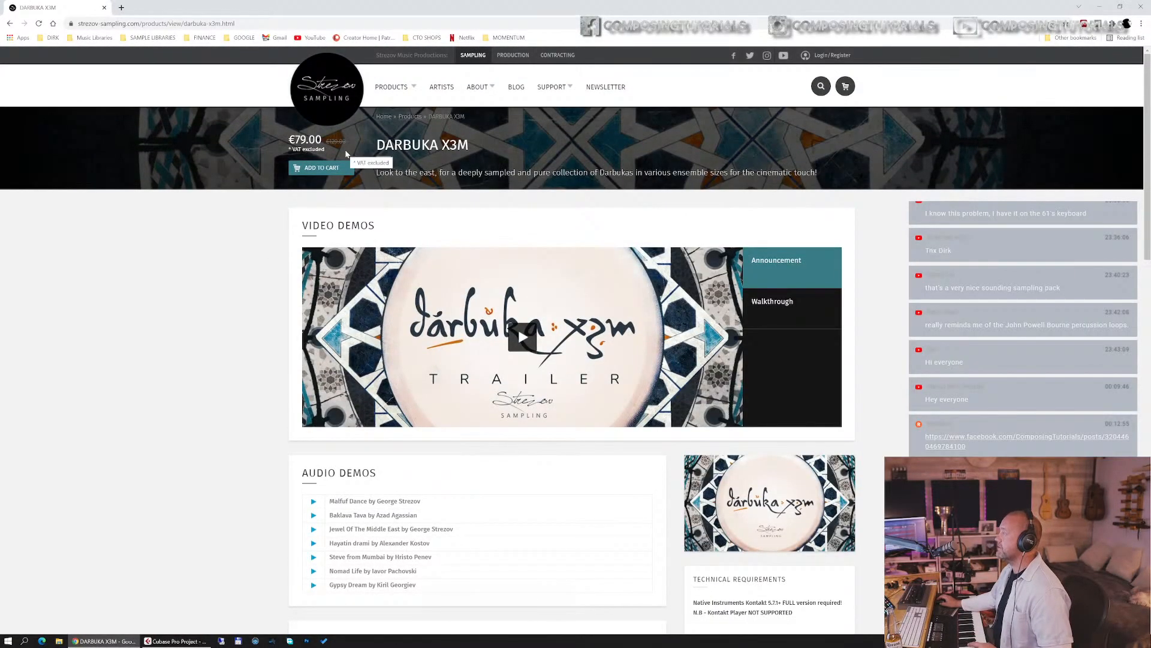
scroll(334, 139, down, 20)
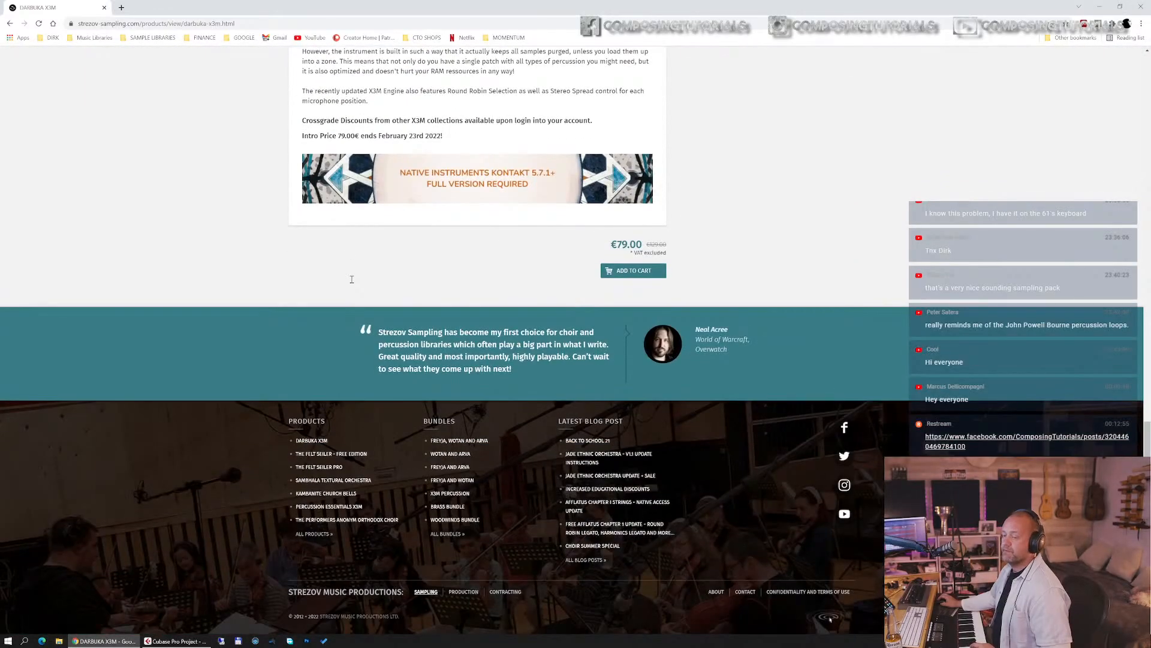
scroll(351, 280, up, 12)
scroll(352, 281, up, 3)
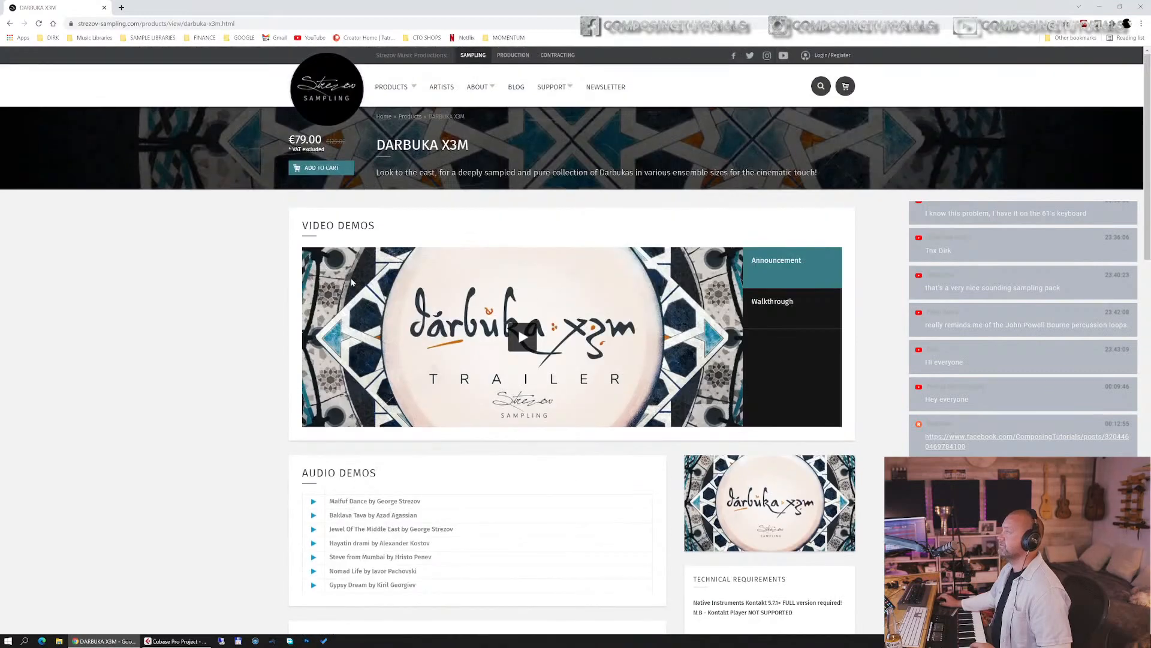
- Copy the DARBUKA X3M page address and post it in the live stream chat
click(243, 24)
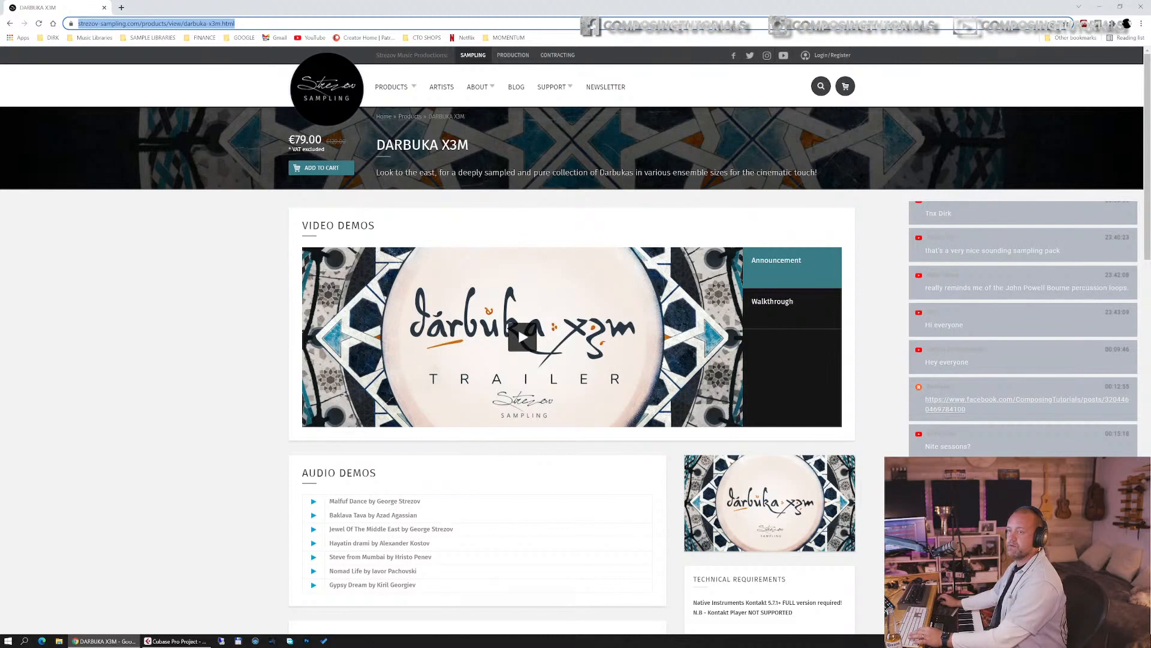
key(alt+Tab)
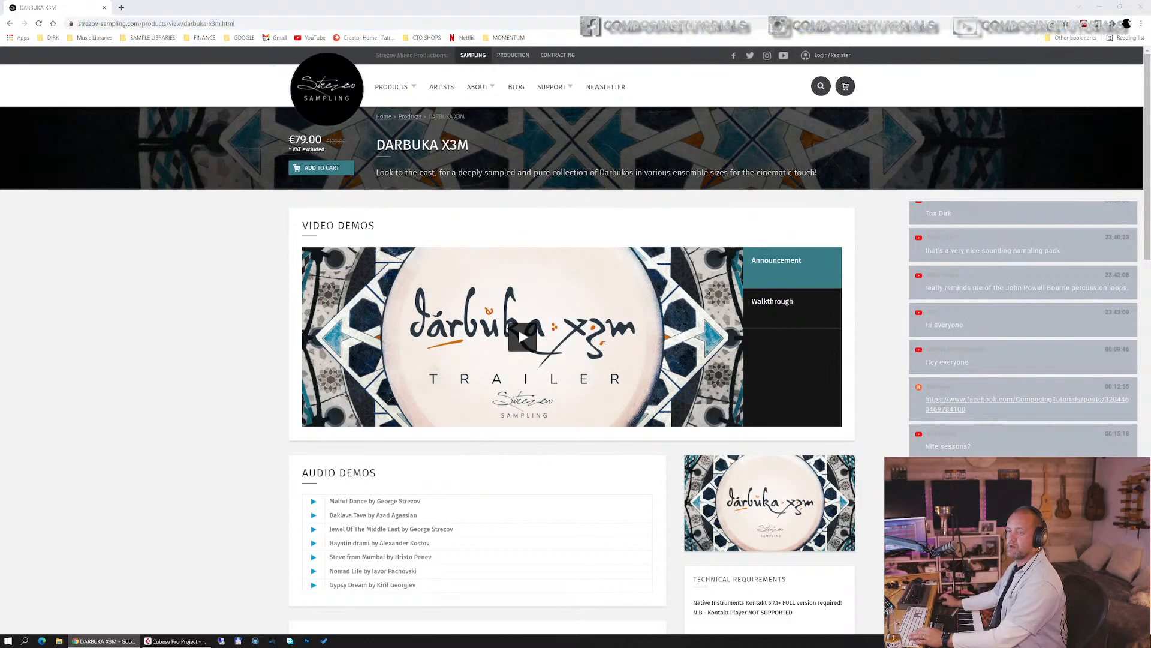
key(alt+Tab)
key(alt+Tab)
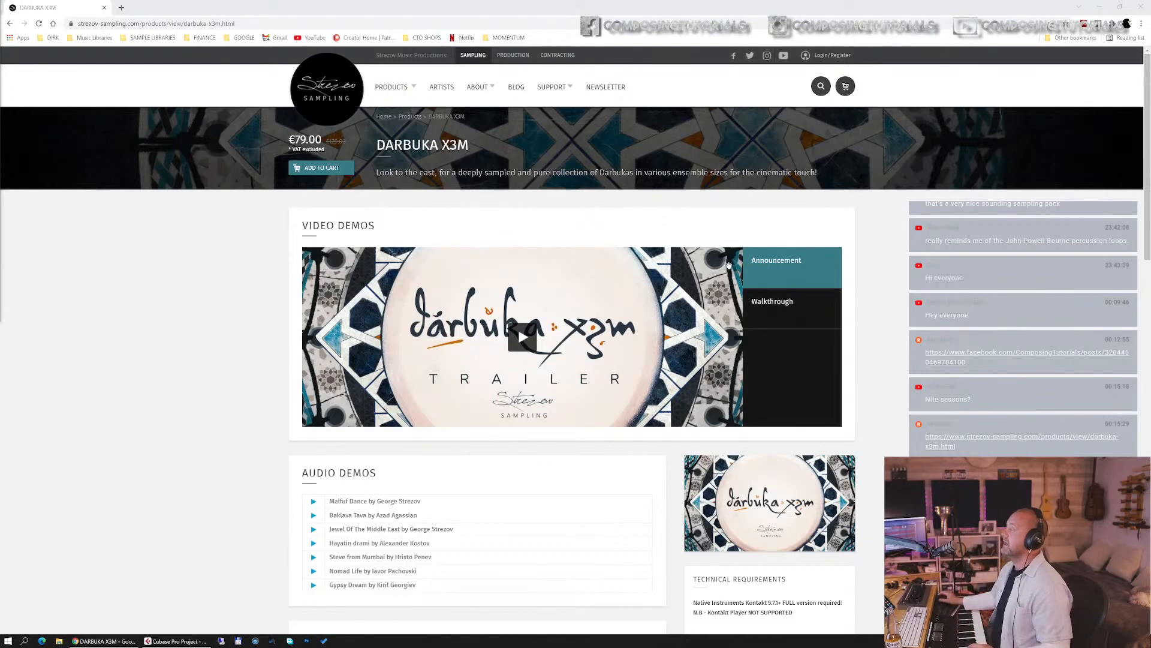
mouse_move(551, 87)
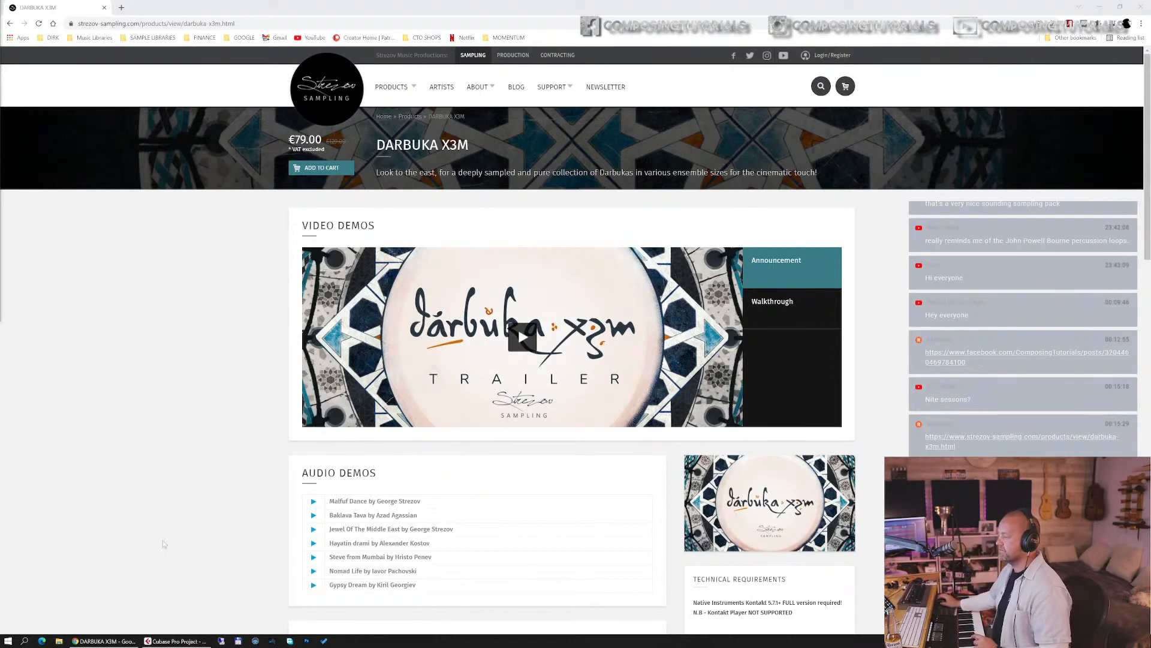
- Switch back to Cubase and select the PRC LOW 1 track in the percussion group
click(180, 641)
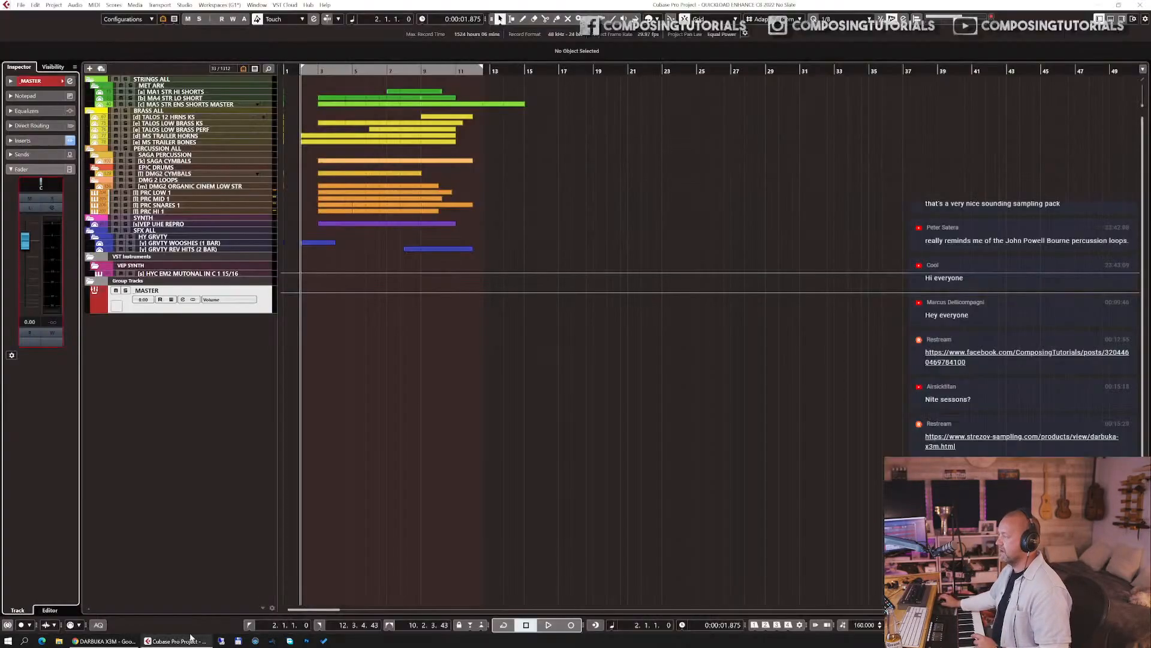
click(184, 193)
key(e)
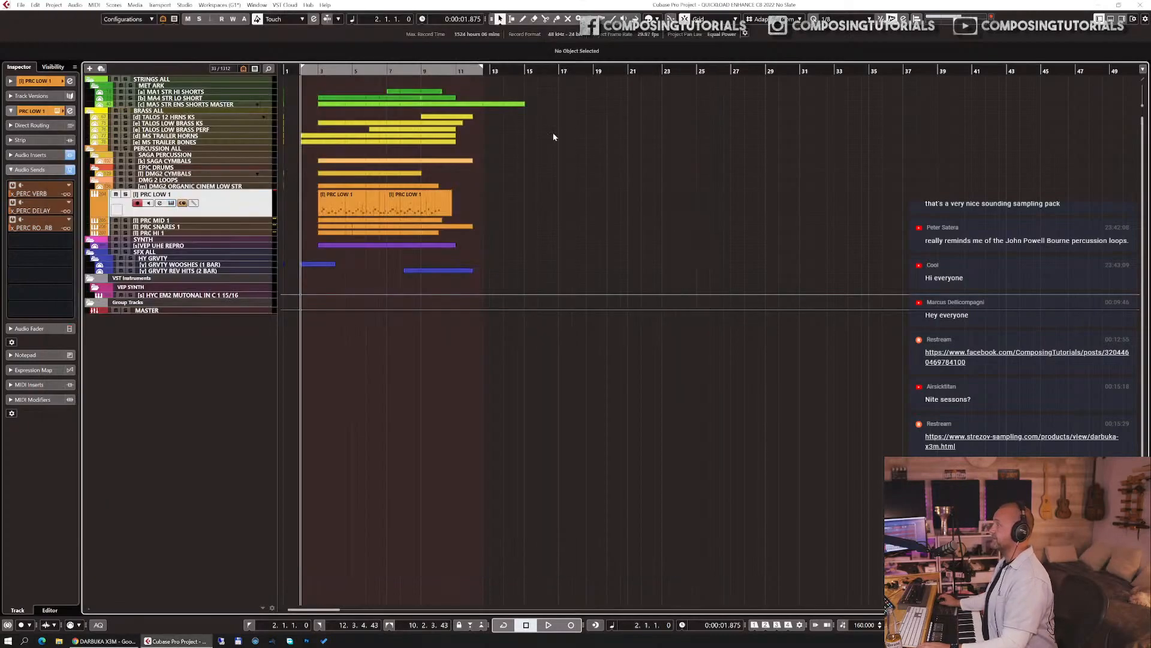
click(710, 12)
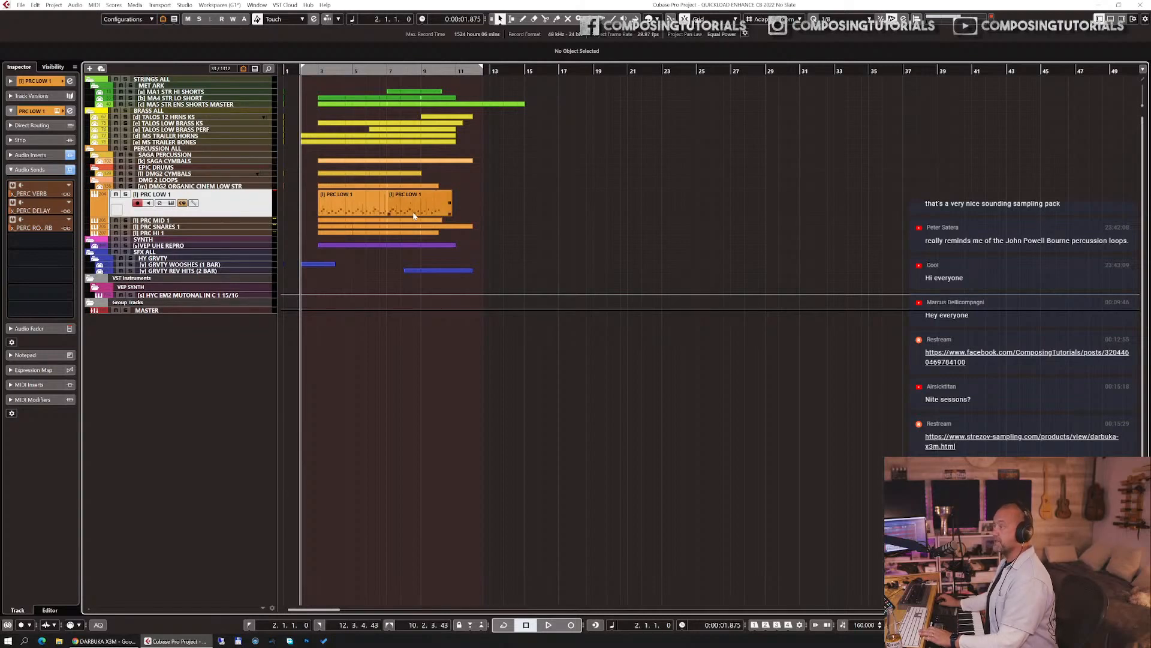
- Play the full passage from 2.1 through to the last hits in bar 11
key(space)
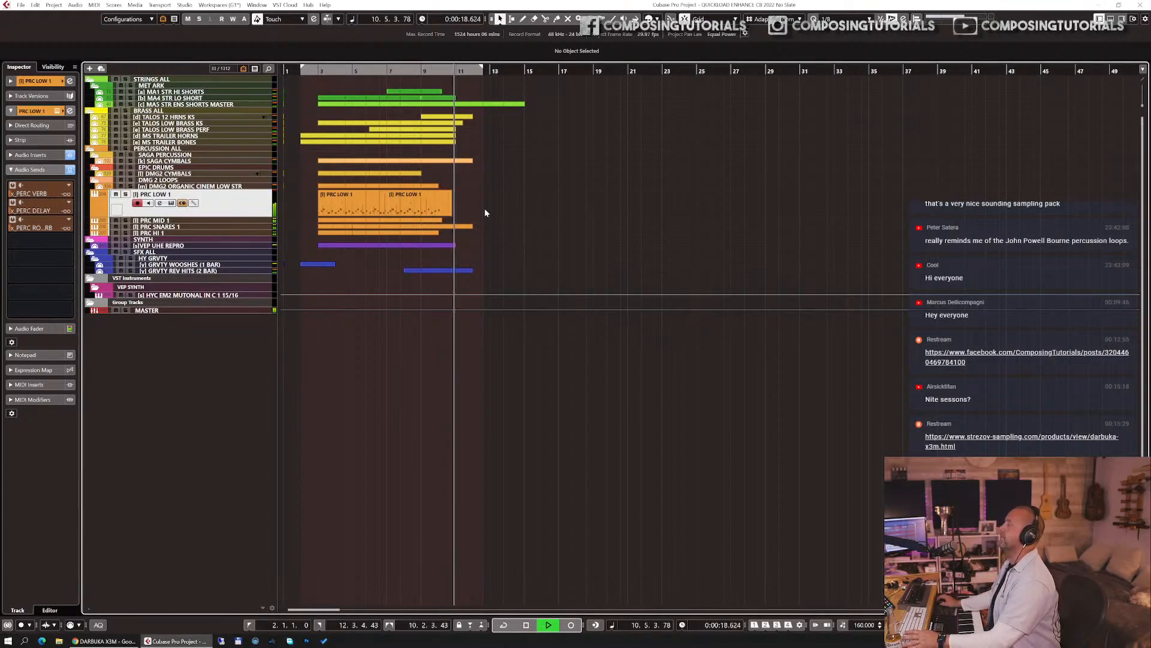
key(space)
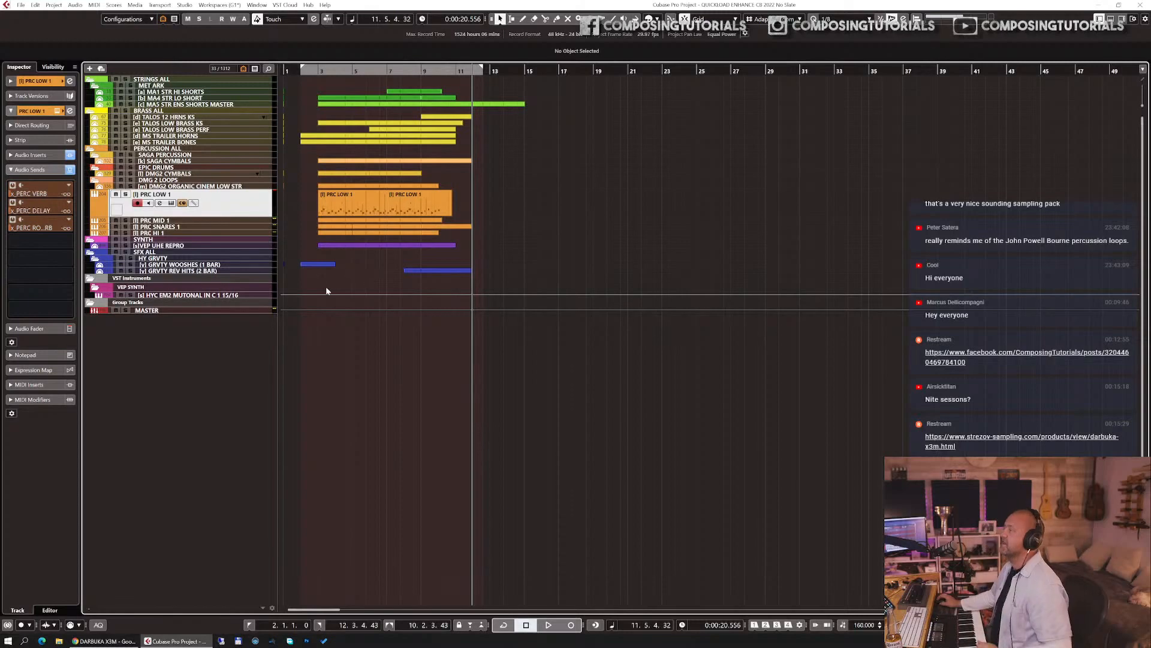
- Select the PRC SNARES 1 track, and switch to the browser to fetch the selected Facebook post's comments with duplicate users filtered
click(180, 228)
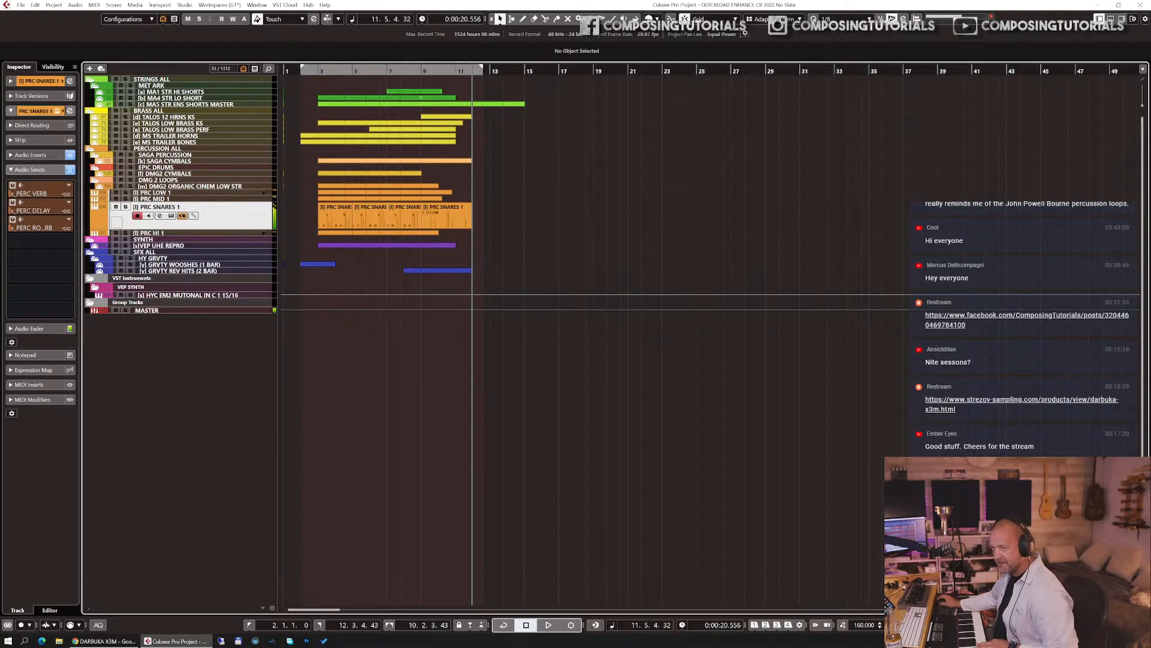
key(alt+Tab)
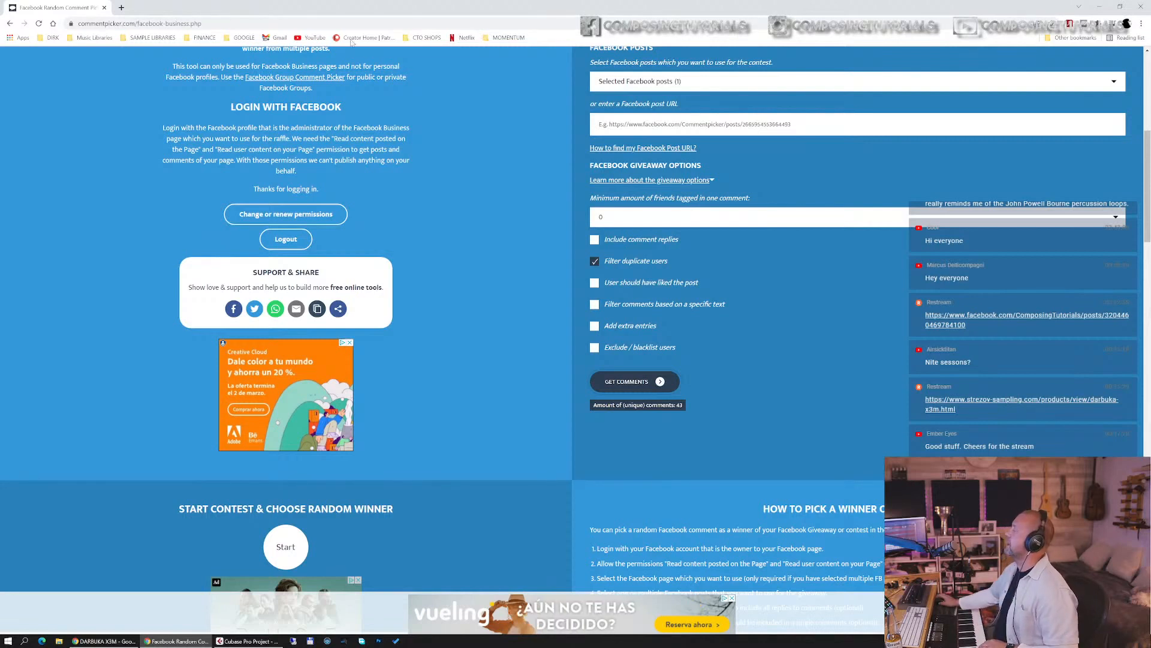
click(641, 381)
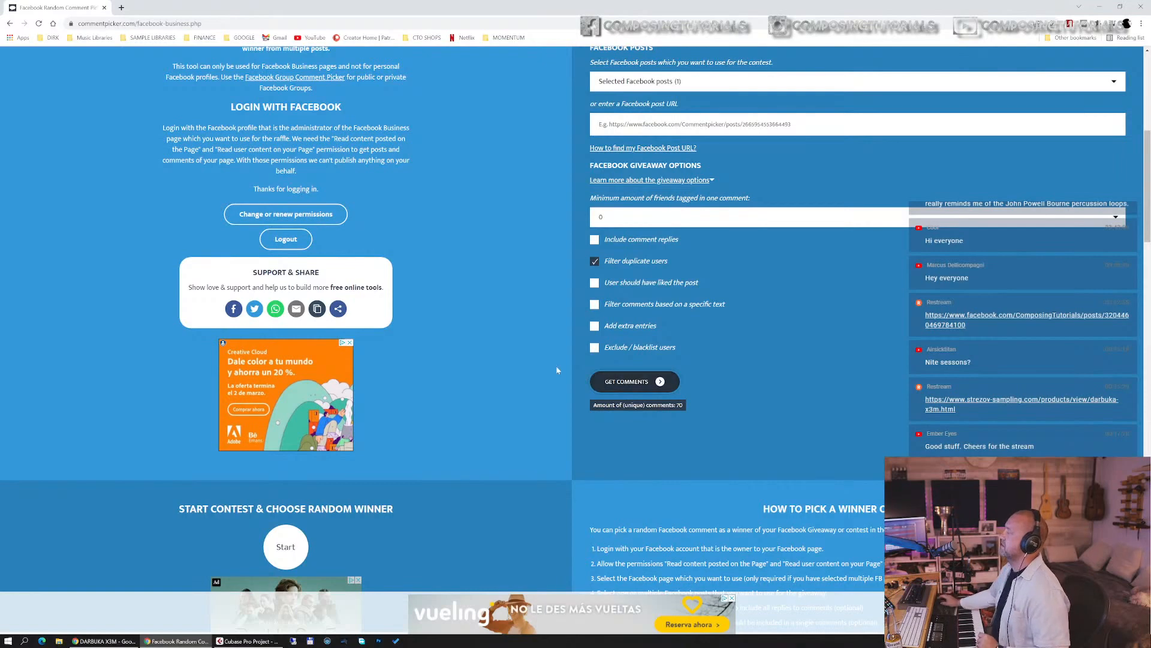
scroll(540, 363, down, 3)
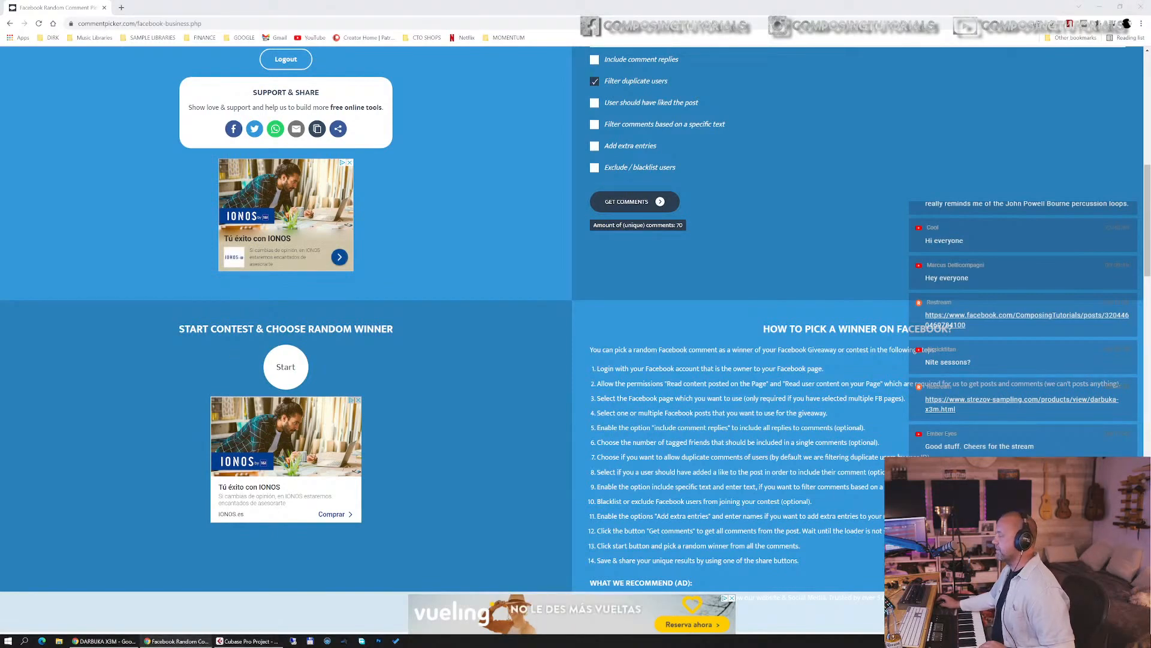
- Switch back to Cubase, return the playhead to 2.1 and start playing the passage as background for the giveaway
click(235, 641)
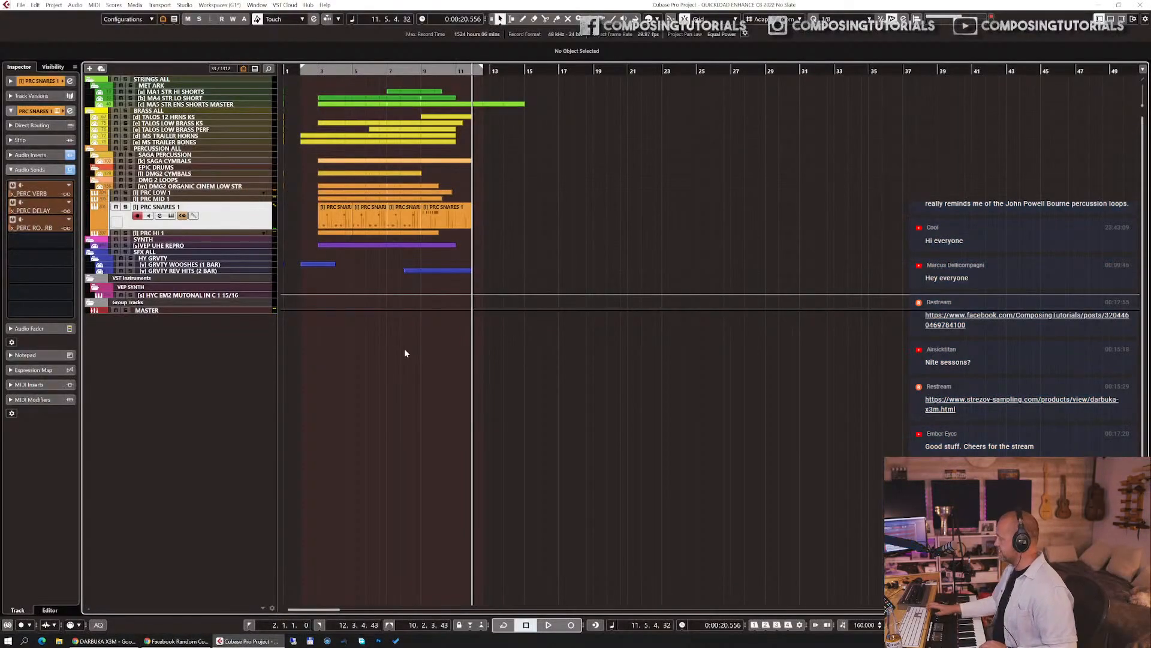
key(KP_1)
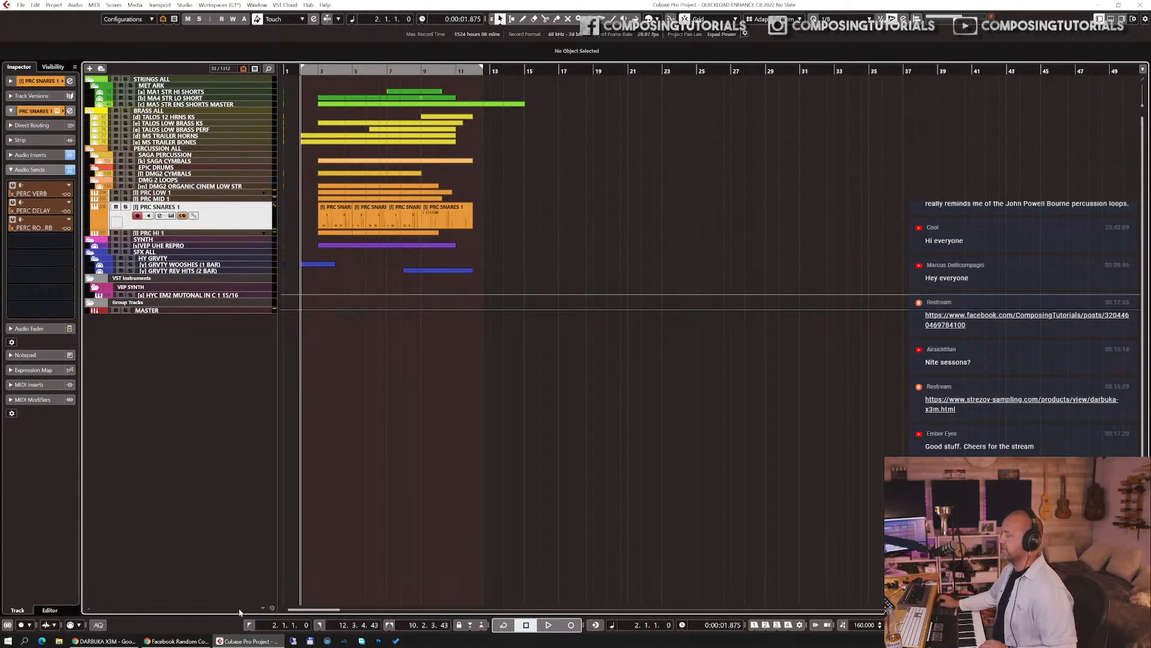
click(172, 641)
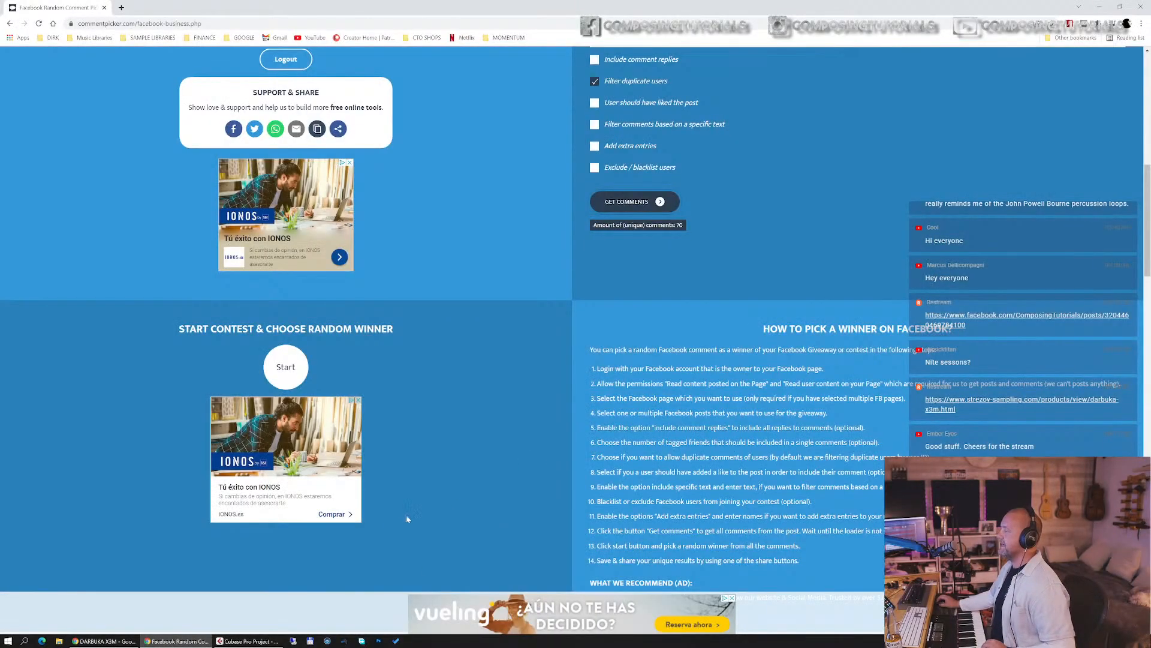
click(247, 641)
key(space)
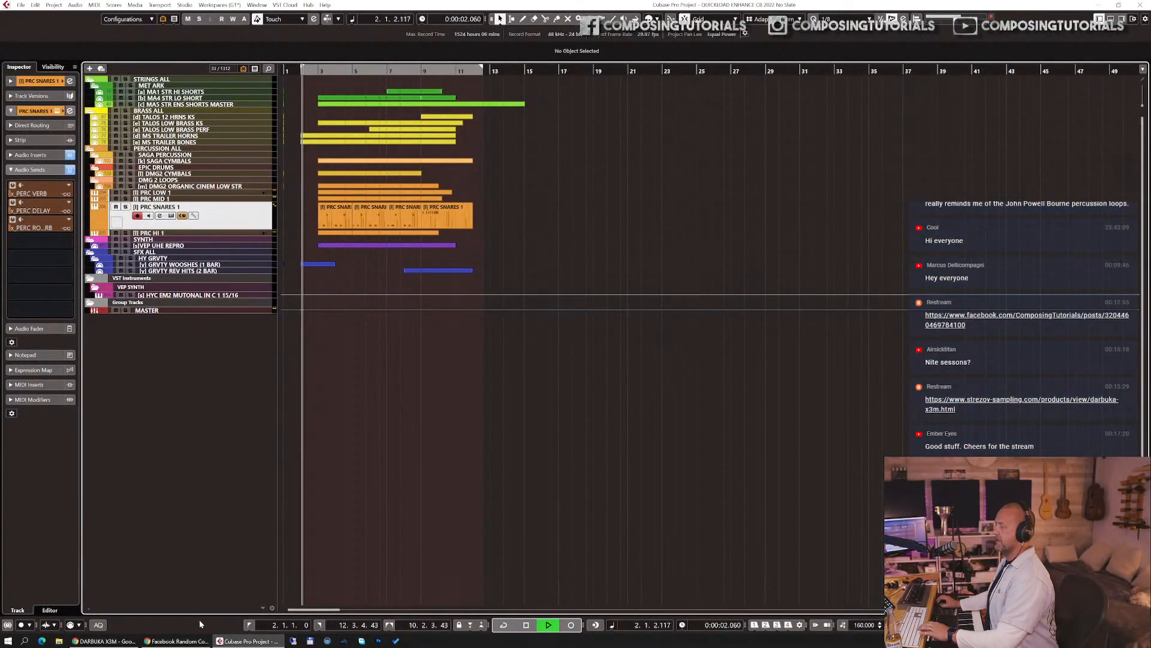
- Switch to the Comment Picker page in the browser and draw a random giveaway winner from the fetched comments
click(177, 641)
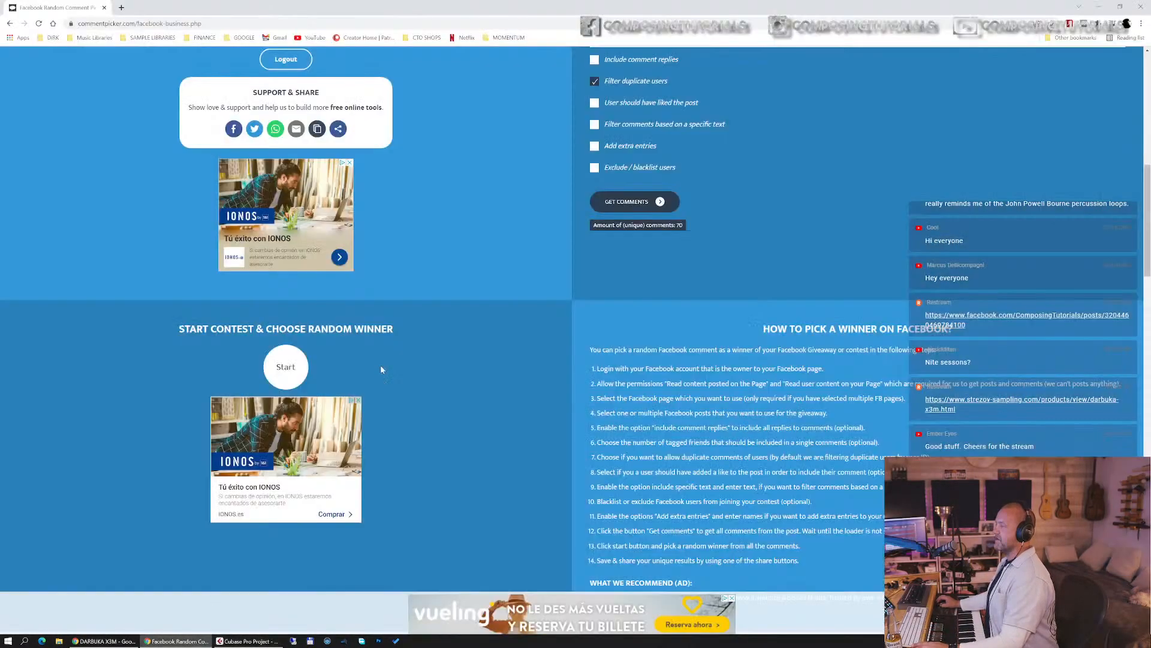
click(288, 367)
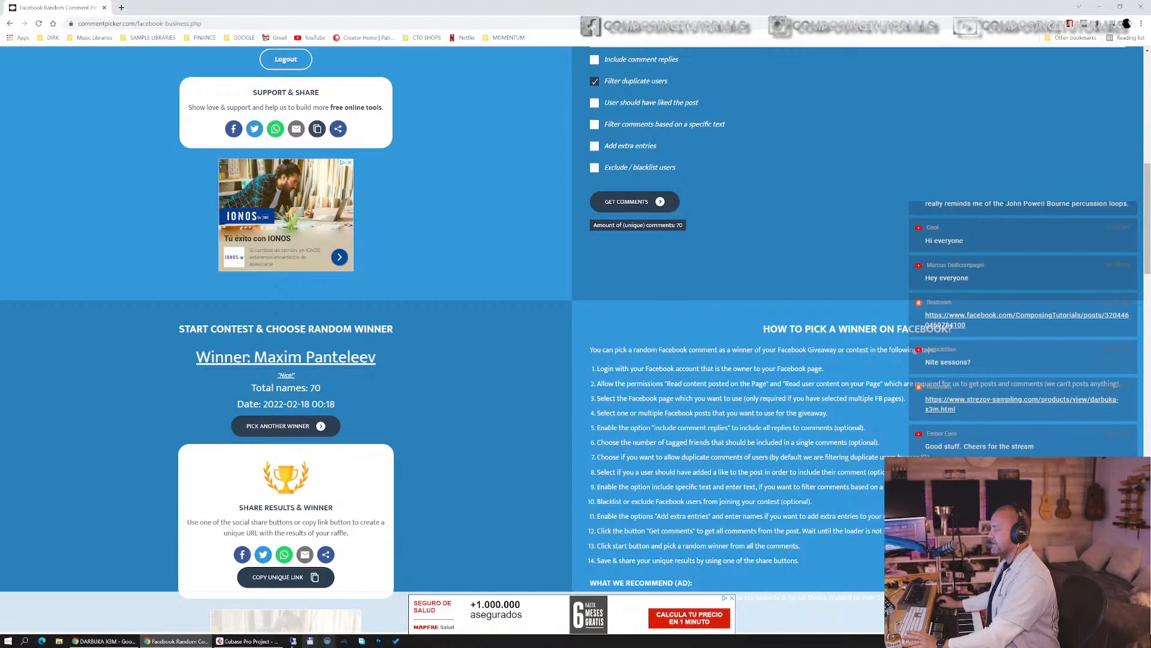
click(103, 641)
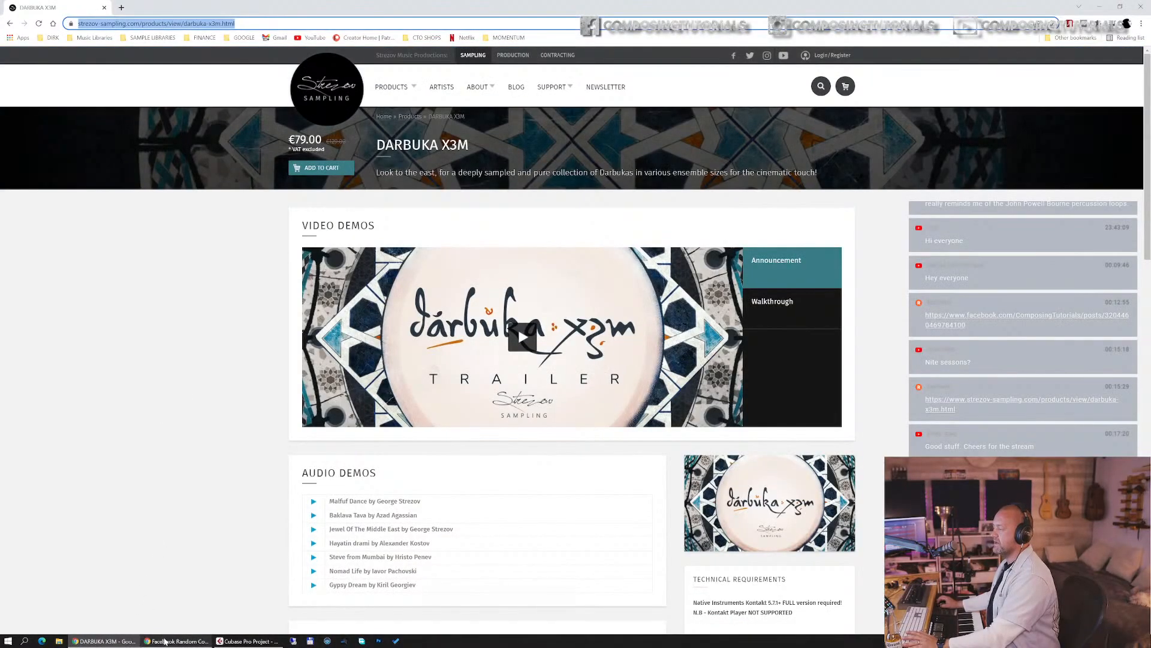
click(177, 641)
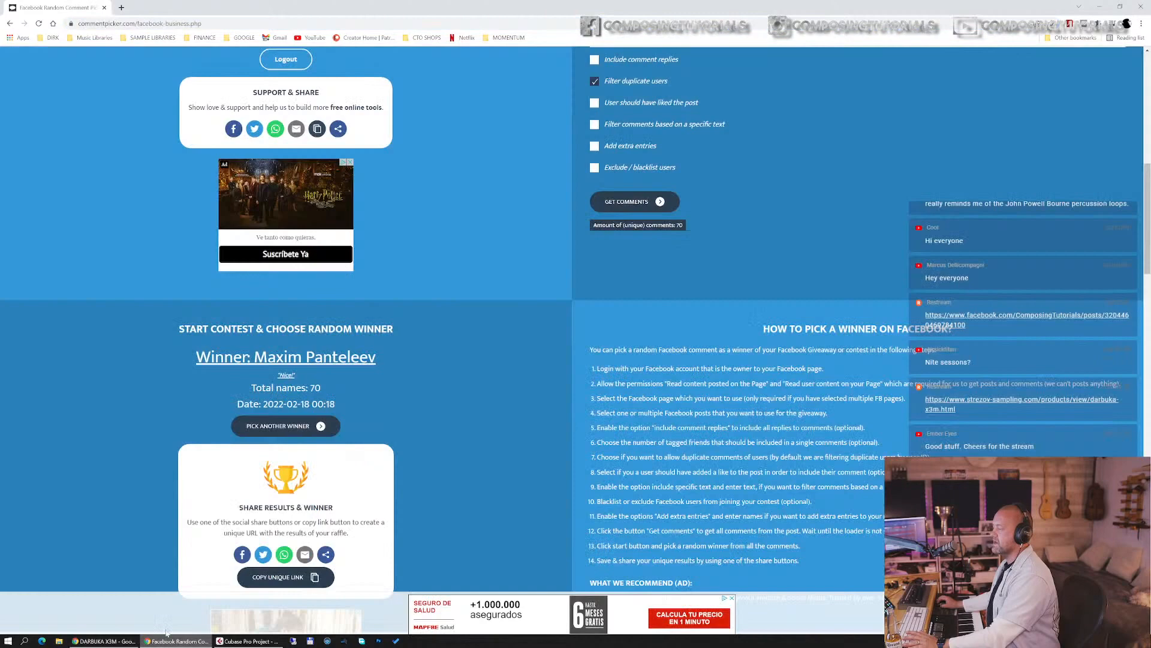
- Check back in Cubase, and close the Comment Picker page in the browser to return to the project
click(248, 641)
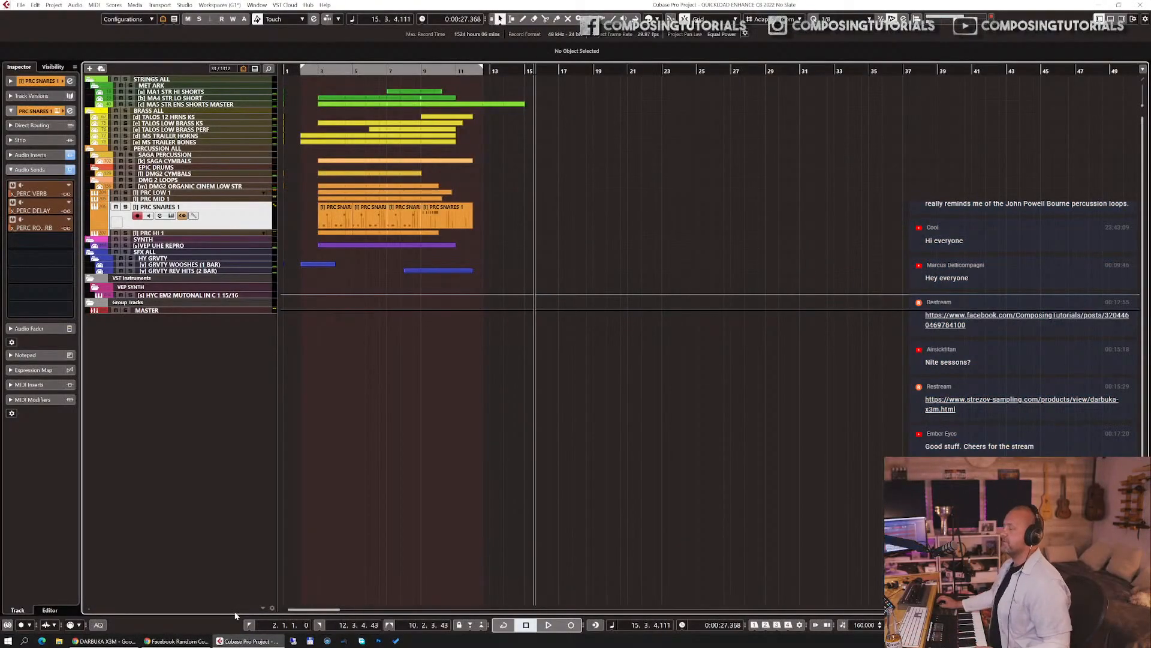
click(185, 641)
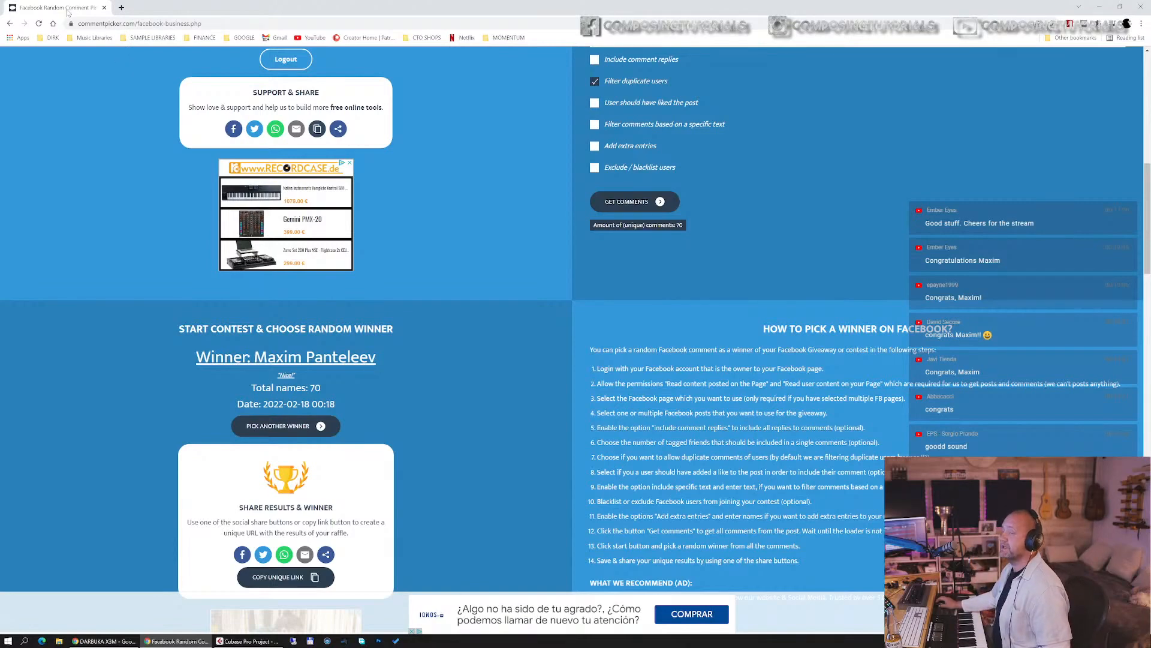
click(105, 8)
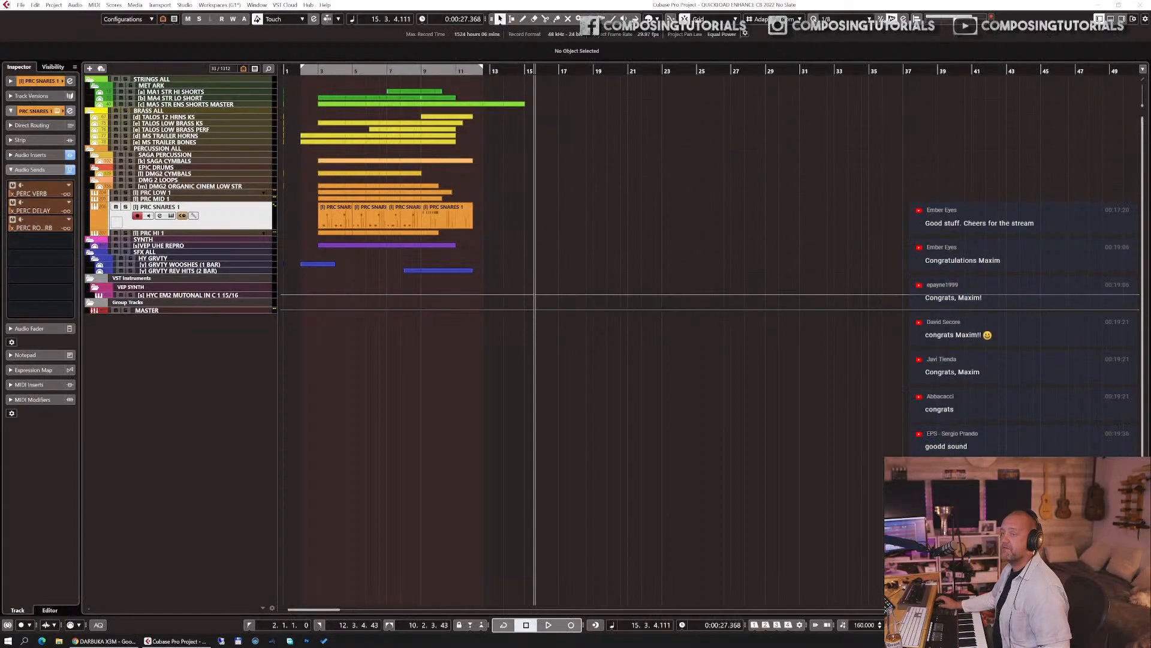